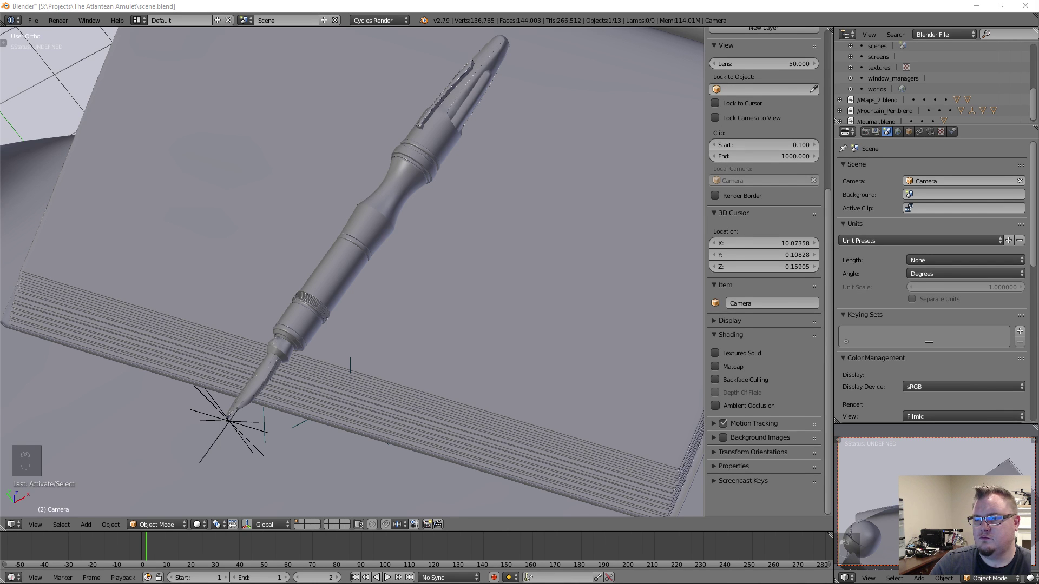
# Show the whole scene in front view, with the 3D view's properties sidebar hidden and everything deselected
pyautogui.scroll(-15, 294, 310)
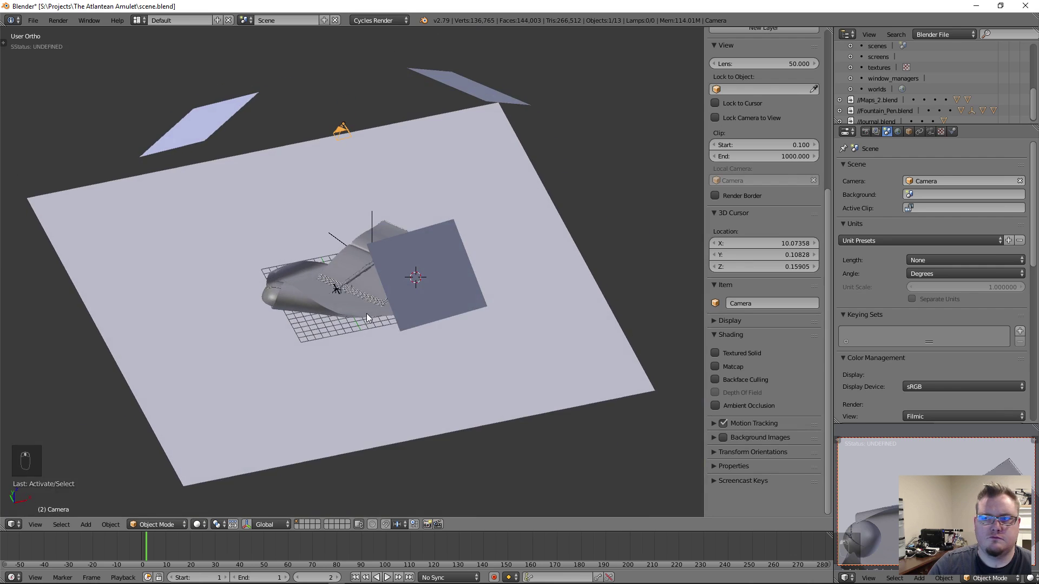
pyautogui.moveTo(366, 313); pyautogui.dragTo(355, 296, button='middle')
pyautogui.press('KP_1')
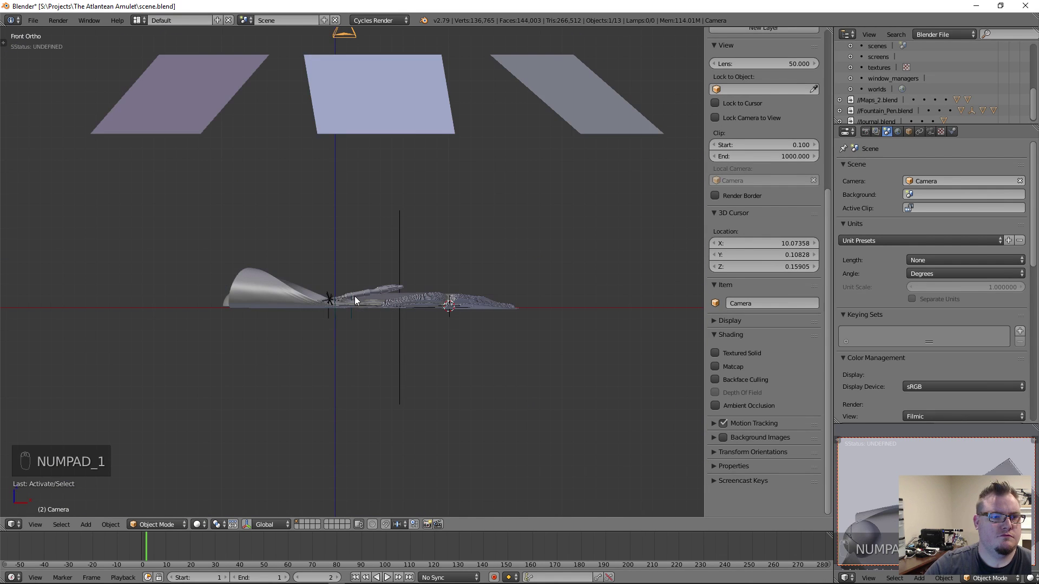
pyautogui.keyDown('shift'); pyautogui.moveTo(405, 215); pyautogui.dragTo(425, 278, button='middle'); pyautogui.keyUp('shift')
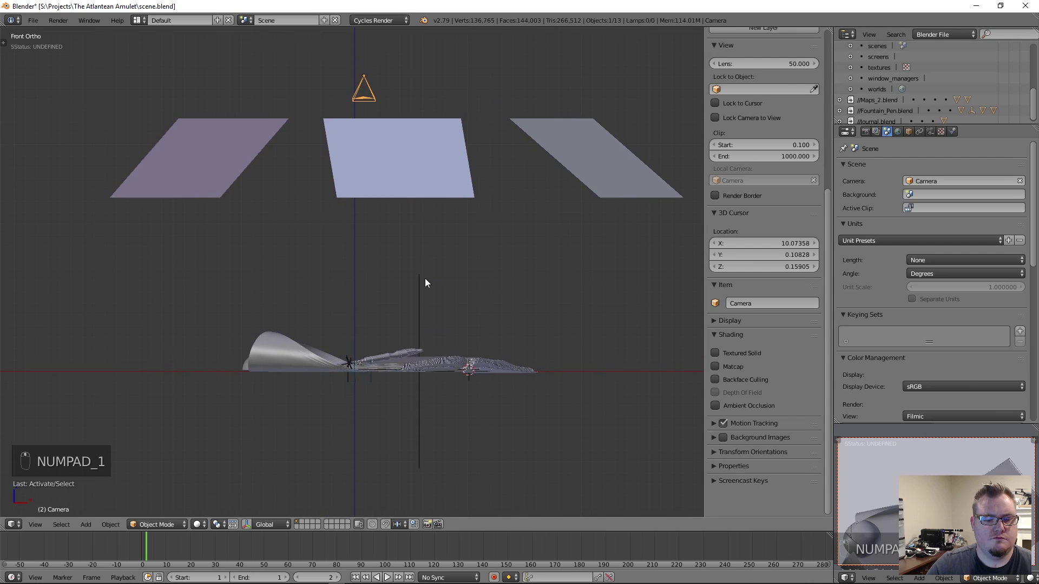
pyautogui.press('n')
pyautogui.scroll(1, 529, 266)
pyautogui.keyDown('shift'); pyautogui.moveTo(529, 267); pyautogui.dragTo(456, 344, button='middle'); pyautogui.keyUp('shift')
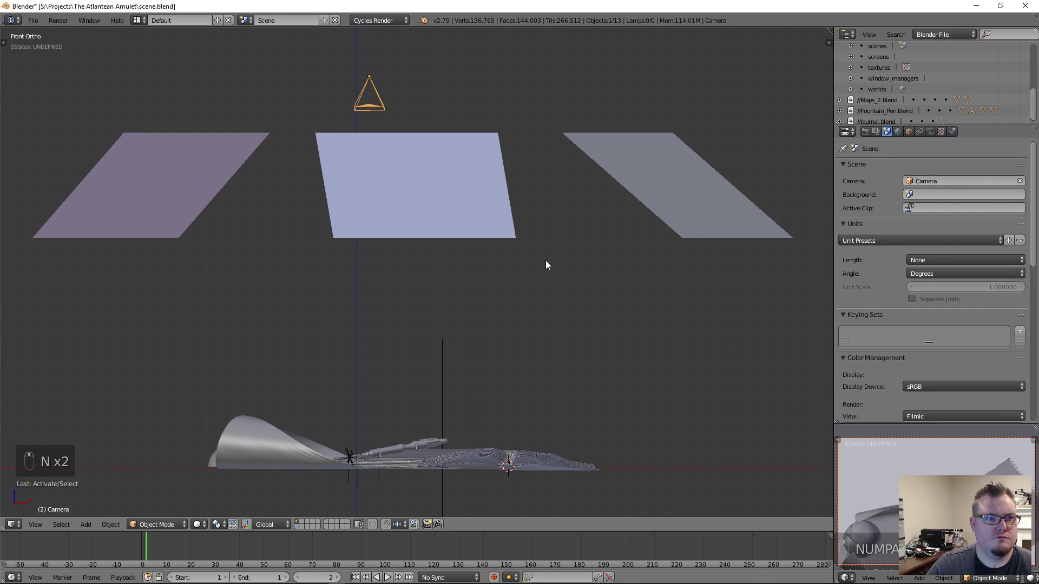
pyautogui.press('a')
pyautogui.keyDown('shift'); pyautogui.moveTo(520, 262); pyautogui.dragTo(526, 263, button='middle'); pyautogui.keyUp('shift')
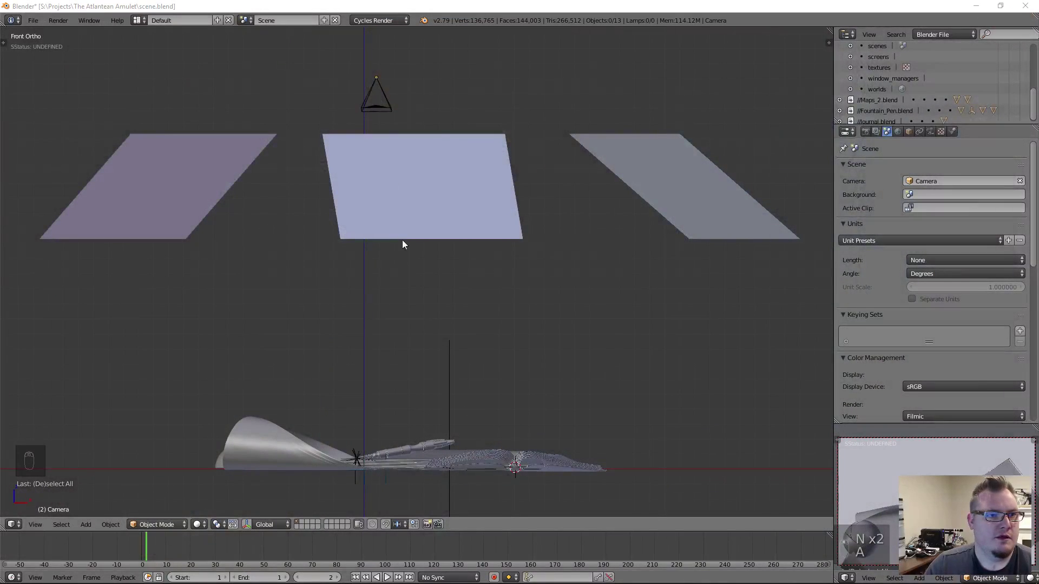
# Check the scene layout from above in wireframe and solid shading, and save over scene.blend
pyautogui.moveTo(407, 266); pyautogui.dragTo(433, 320, button='middle')
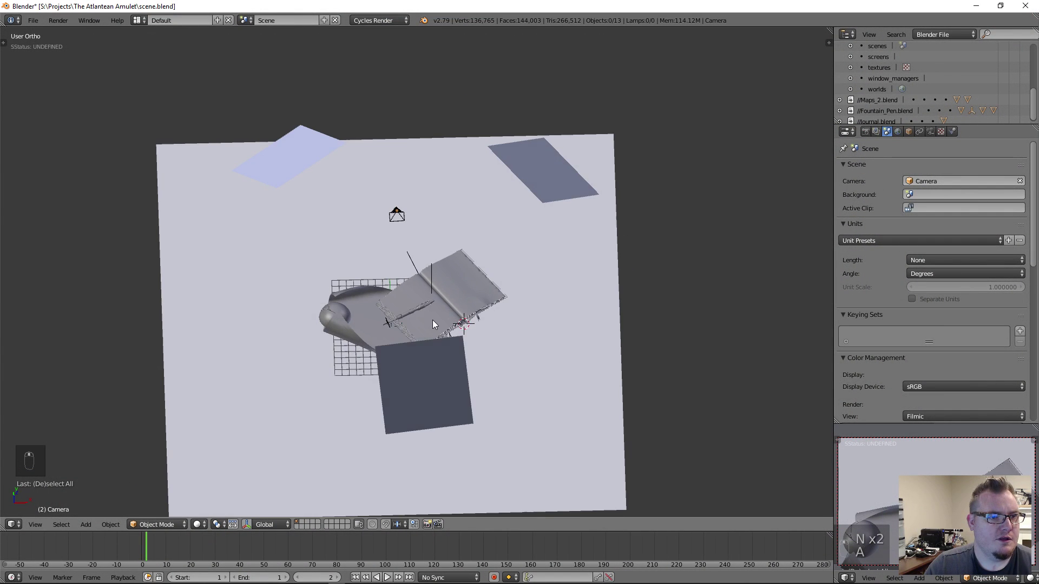
pyautogui.press('KP_7')
pyautogui.scroll(5, 585, 273)
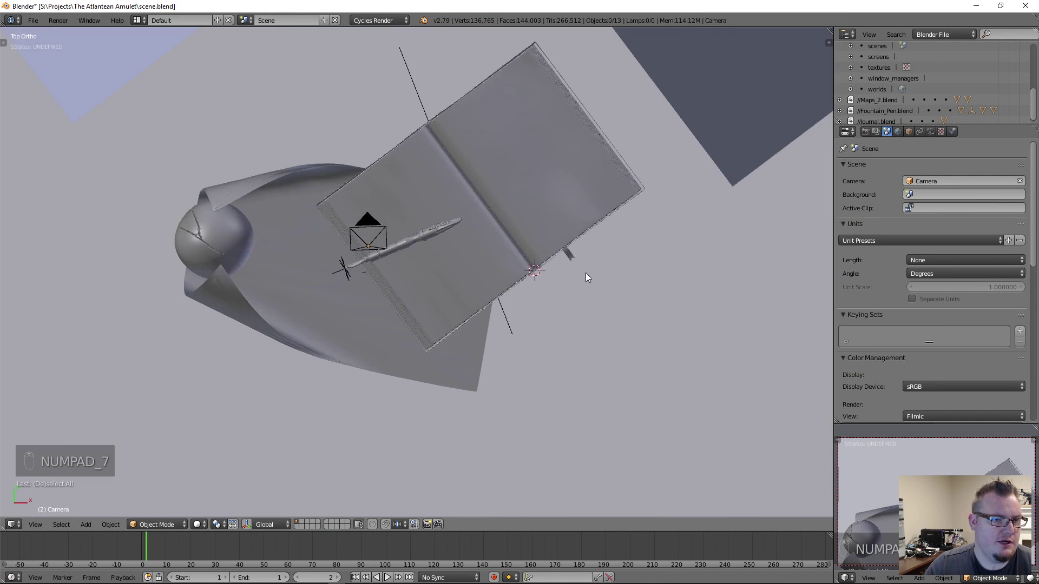
pyautogui.press('z')
pyautogui.press('z')
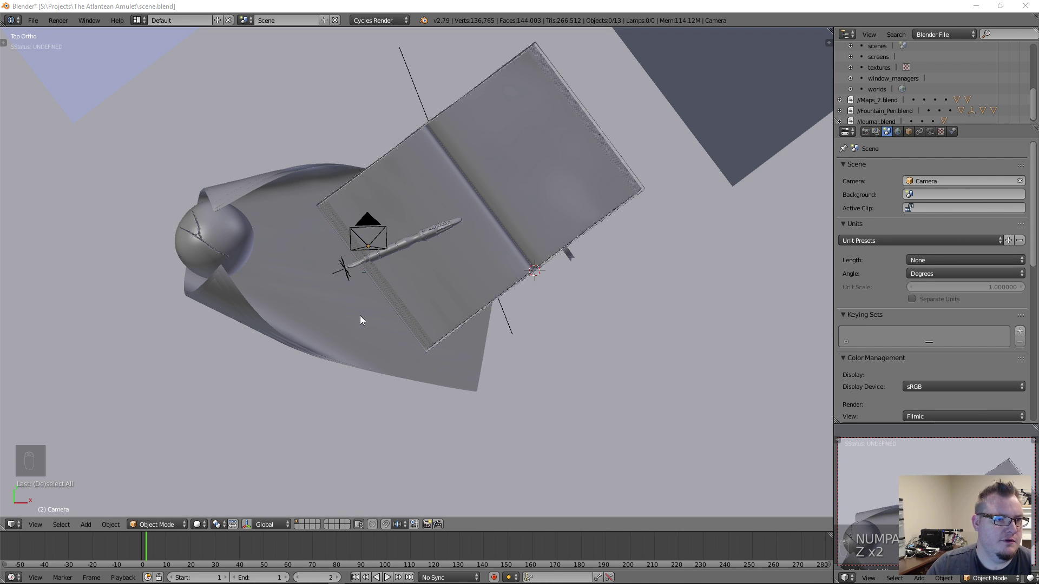
pyautogui.moveTo(362, 291); pyautogui.dragTo(415, 297, button='middle')
pyautogui.scroll(-4, 307, 300)
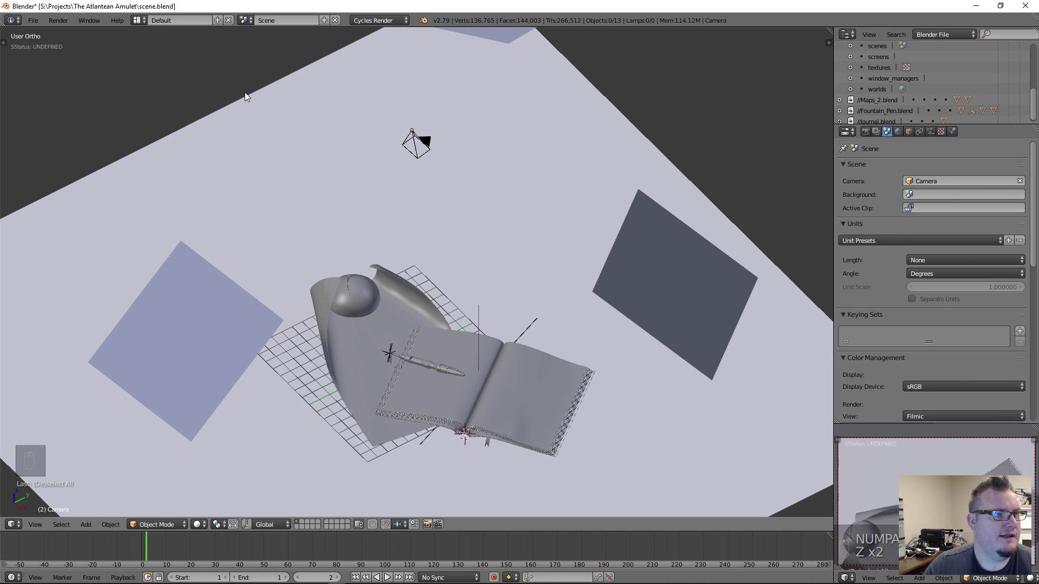
pyautogui.hotkey('ctrl', 'w')
pyautogui.click(342, 251)
# Select the open journal, frame it in the view and try moving it
pyautogui.moveTo(412, 318); pyautogui.dragTo(415, 349, button='middle')
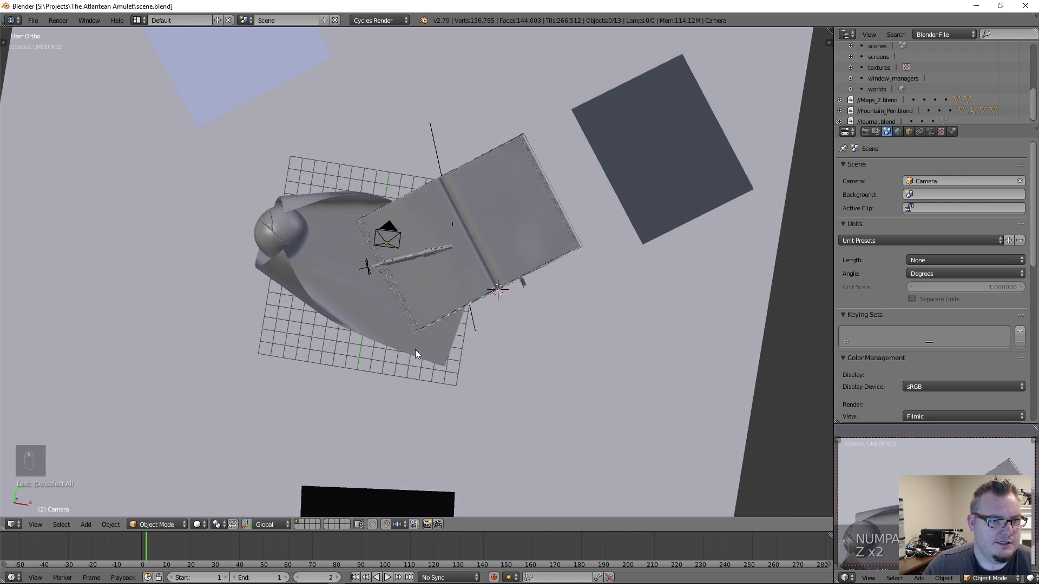
pyautogui.scroll(8, 416, 343)
pyautogui.keyDown('shift'); pyautogui.moveTo(644, 259); pyautogui.dragTo(424, 314, button='middle'); pyautogui.keyUp('shift')
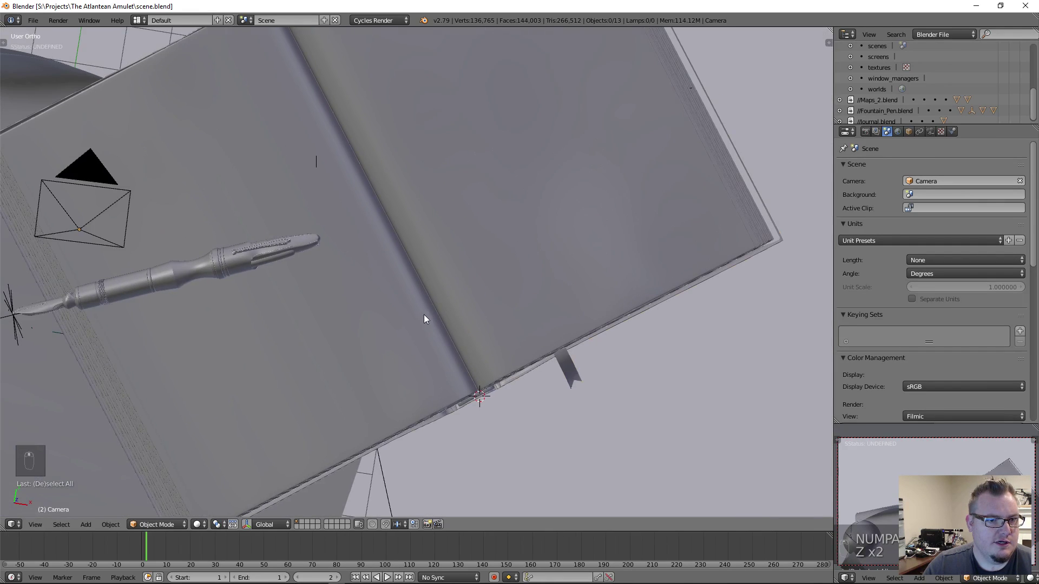
pyautogui.rightClick(424, 314)
pyautogui.moveTo(427, 398); pyautogui.dragTo(388, 350, button='middle')
pyautogui.press('KP_7')
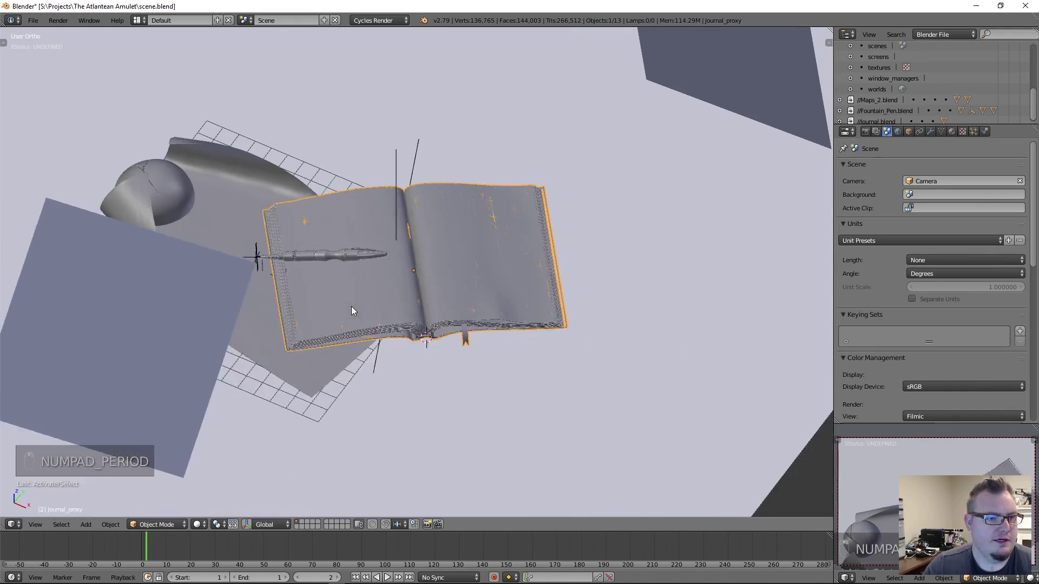
pyautogui.press('KP_Decimal')
pyautogui.press('g')
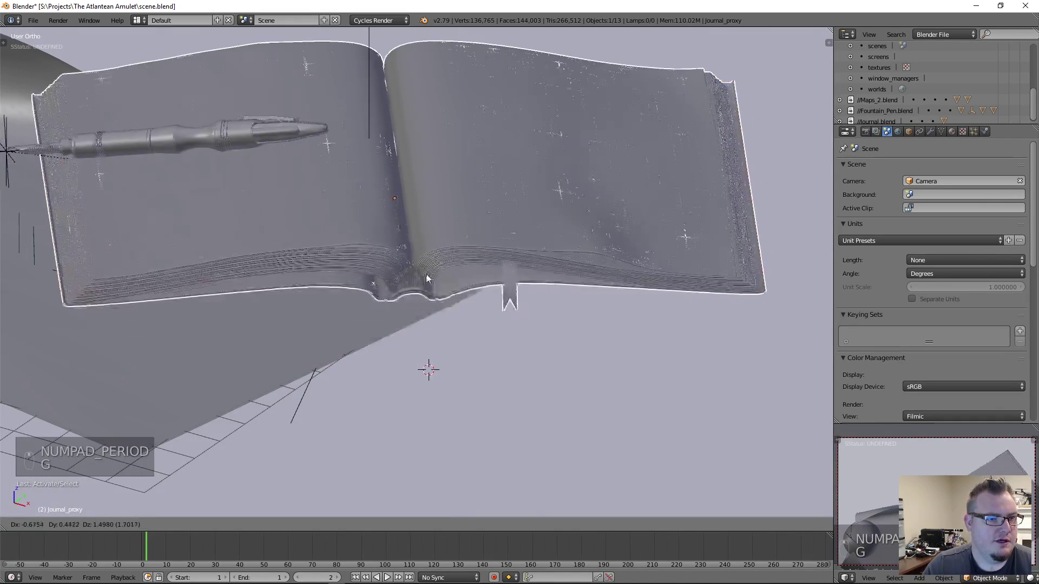
pyautogui.rightClick(456, 297)
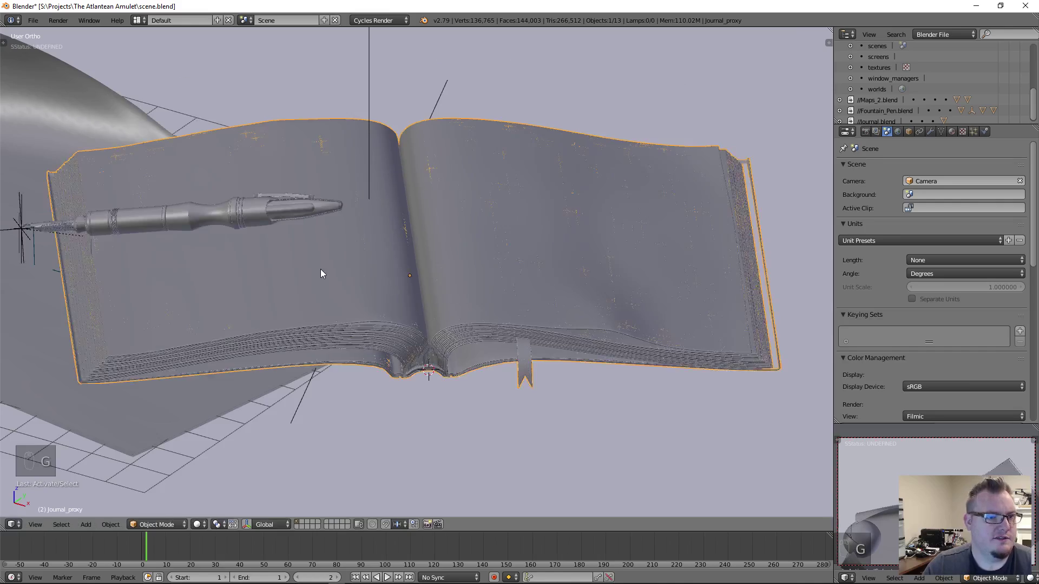
# Examine the fountain pen lying on the journal up close, from its cap to its nib
pyautogui.moveTo(320, 269); pyautogui.dragTo(450, 281, button='middle')
pyautogui.scroll(6, 449, 280)
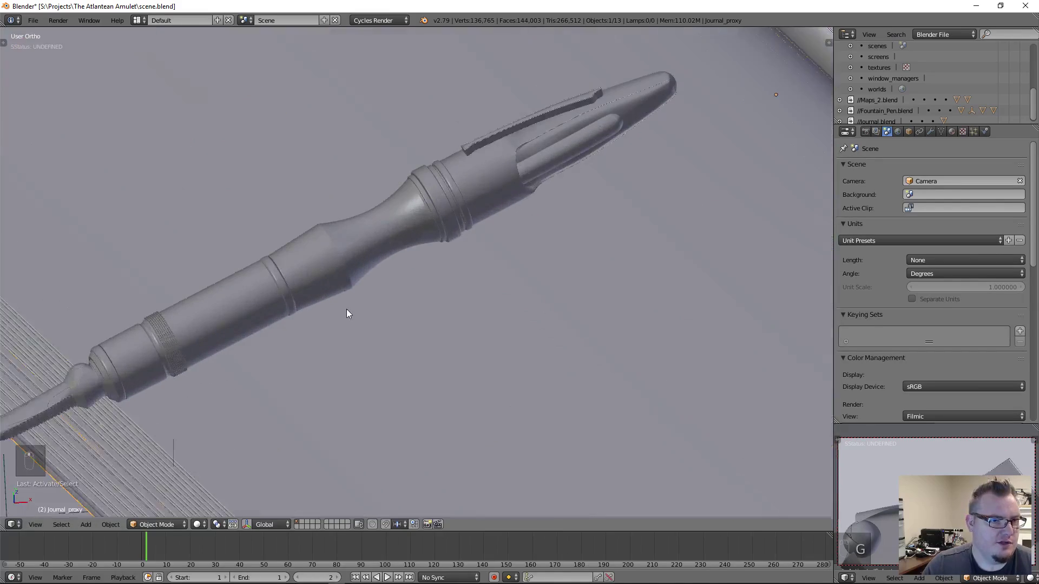
pyautogui.keyDown('shift'); pyautogui.moveTo(288, 320); pyautogui.dragTo(538, 197, button='middle'); pyautogui.keyUp('shift')
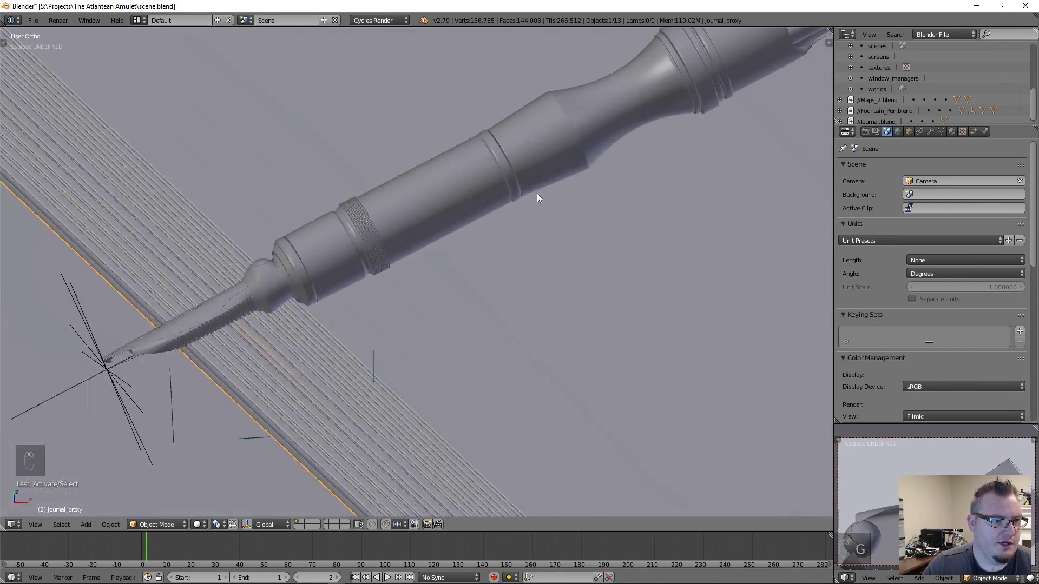
pyautogui.scroll(2, 406, 241)
pyautogui.keyDown('shift'); pyautogui.moveTo(406, 241); pyautogui.dragTo(487, 270, button='middle'); pyautogui.keyUp('shift')
# Select and examine the cracked sphere at the rolled end of the map, and deselect everything
pyautogui.scroll(-10, 487, 266)
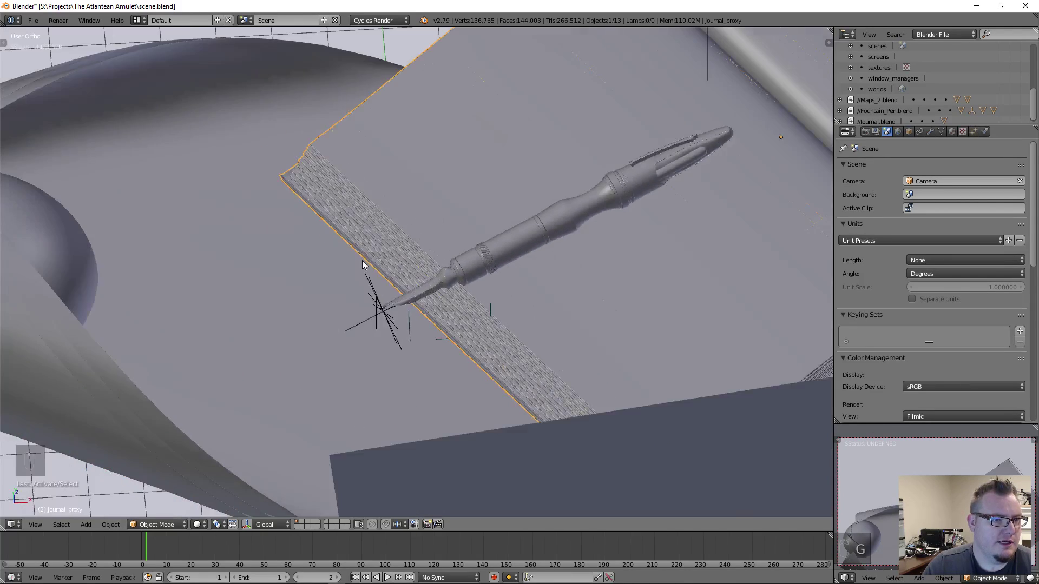
pyautogui.moveTo(362, 261); pyautogui.dragTo(197, 274, button='middle')
pyautogui.rightClick(132, 332)
pyautogui.moveTo(132, 332); pyautogui.dragTo(317, 364, button='middle')
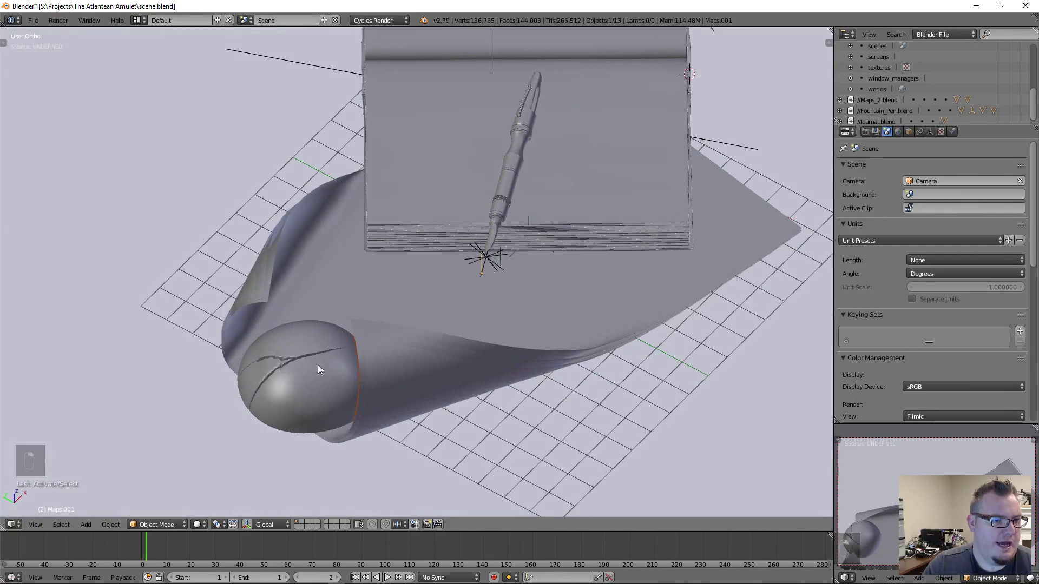
pyautogui.rightClick(288, 381)
pyautogui.scroll(4, 310, 345)
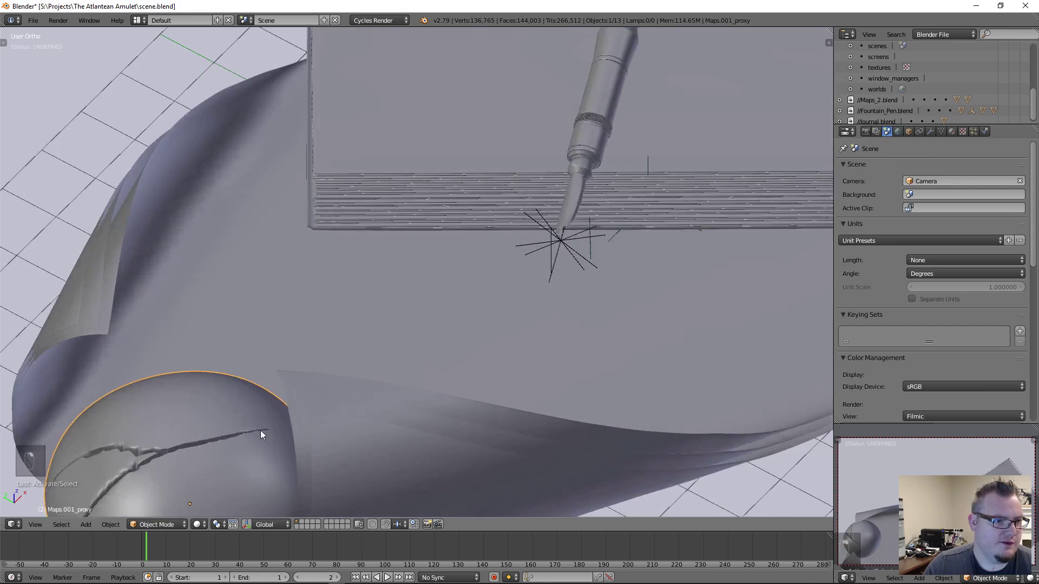
pyautogui.moveTo(261, 431); pyautogui.dragTo(423, 343, button='middle')
pyautogui.scroll(-5, 473, 280)
pyautogui.press('a')
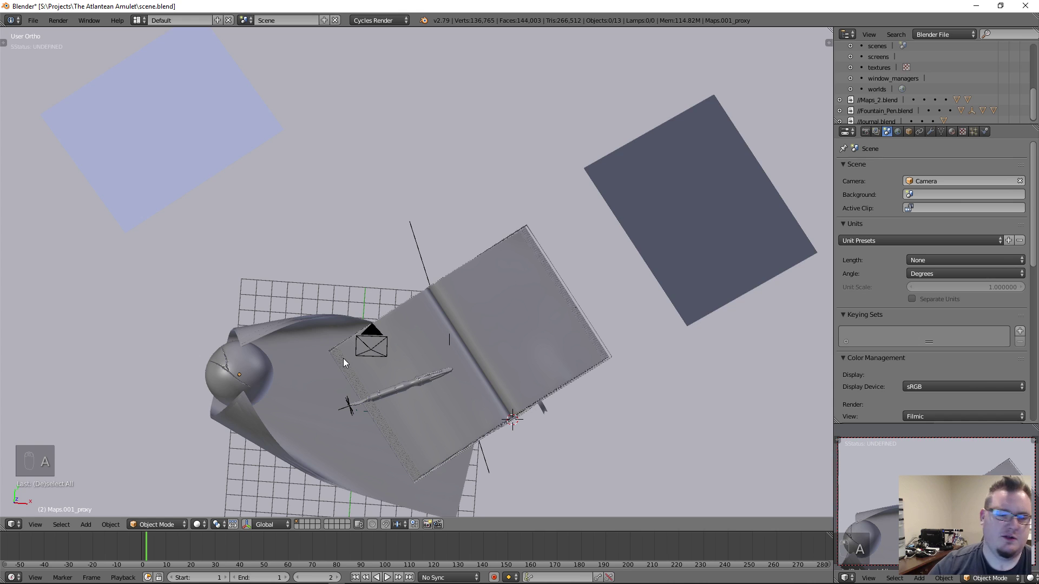
# Review the scene in top view in wireframe and solid shading, and overwrite the saved scene.blend file
pyautogui.press('KP_7')
pyautogui.keyDown('shift'); pyautogui.moveTo(400, 231); pyautogui.dragTo(376, 191, button='middle'); pyautogui.keyUp('shift')
pyautogui.scroll(-2, 409, 208)
pyautogui.press('z')
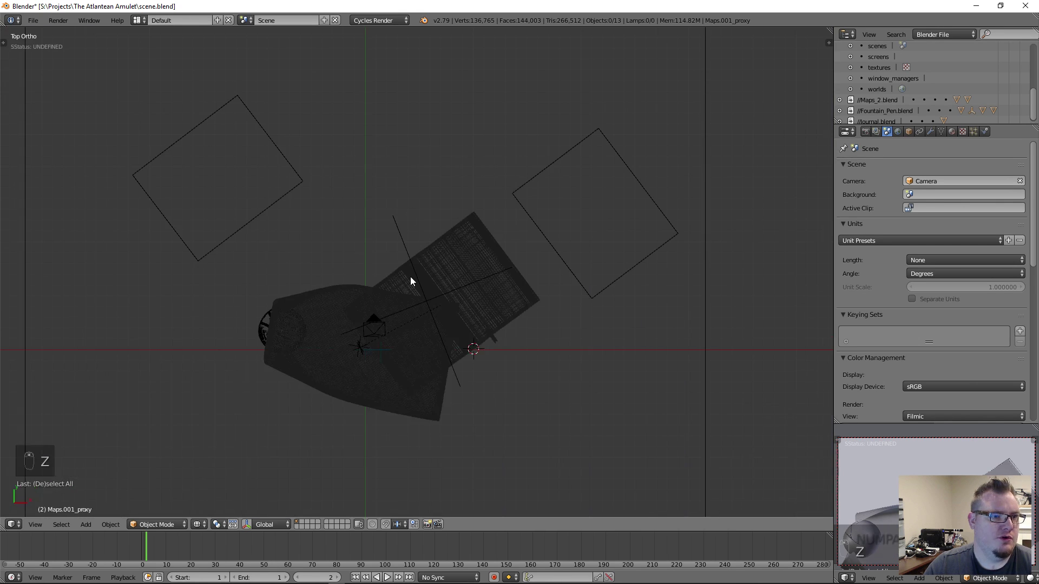
pyautogui.scroll(2, 410, 277)
pyautogui.keyDown('shift'); pyautogui.moveTo(410, 277); pyautogui.dragTo(457, 236, button='middle'); pyautogui.keyUp('shift')
pyautogui.press('z')
pyautogui.hotkey('ctrl', 'w')
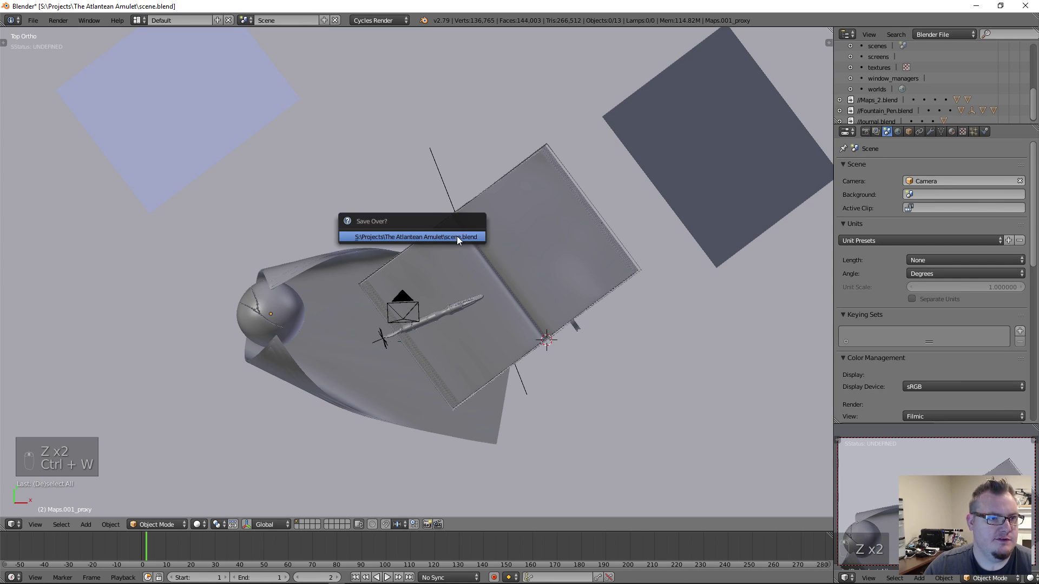
pyautogui.click(457, 236)
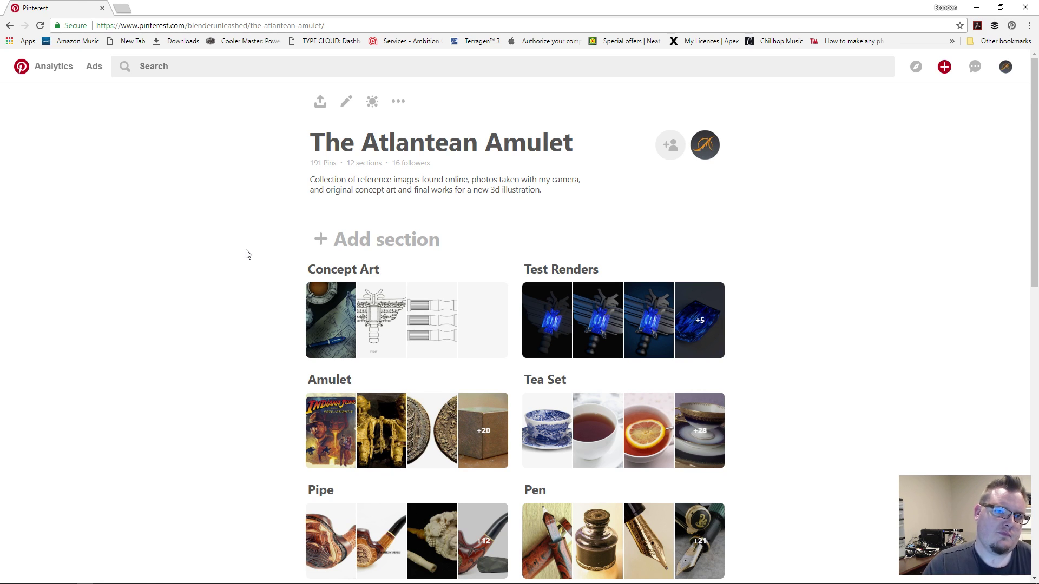
# On Pinterest in the browser, open The Atlantean Amulet board's Concept Art section and view the digitized amulet and custom fountain pen pins
pyautogui.scroll(-2, 249, 253)
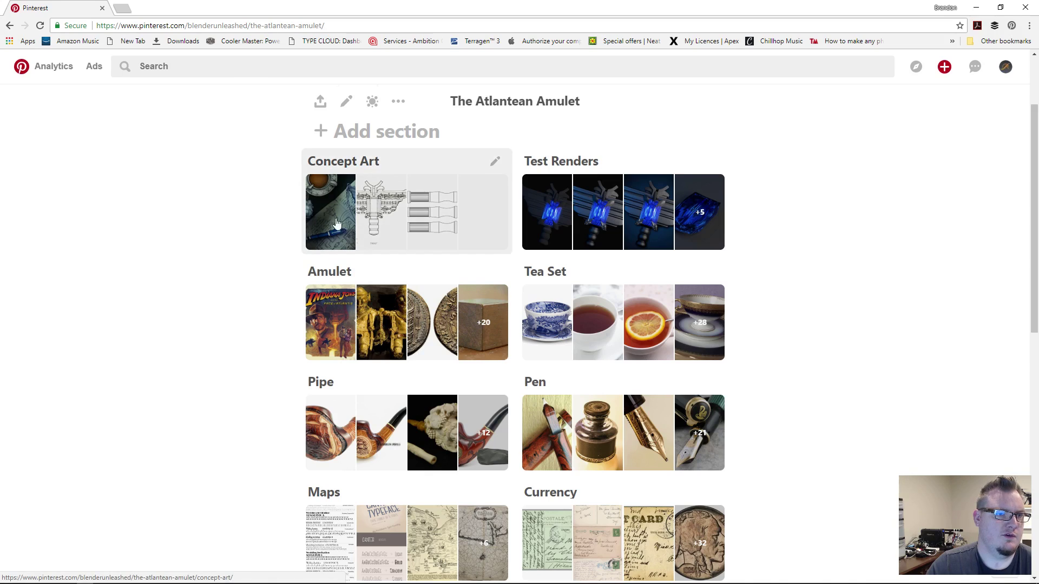
pyautogui.click(336, 222)
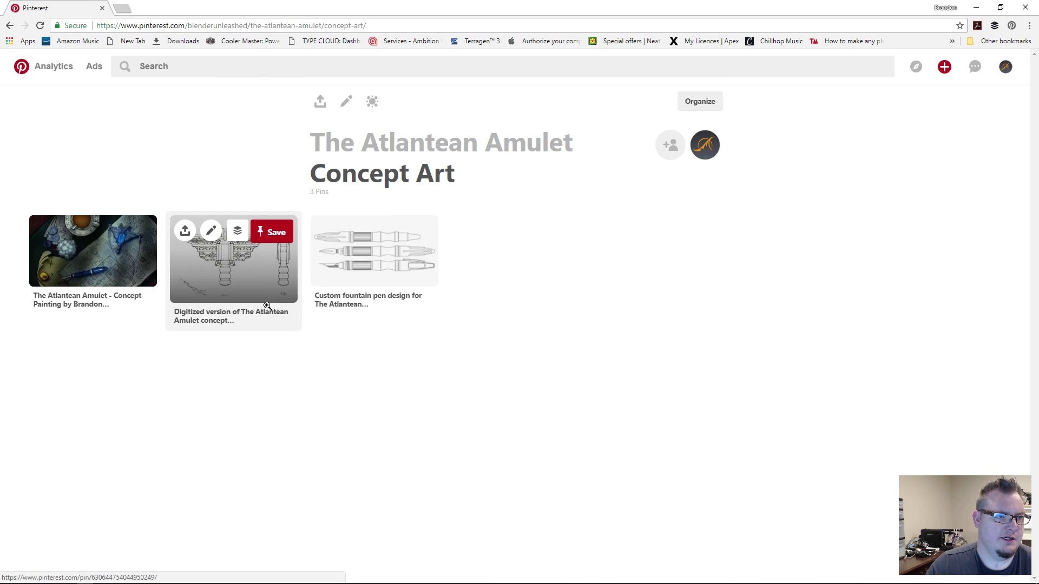
pyautogui.click(268, 306)
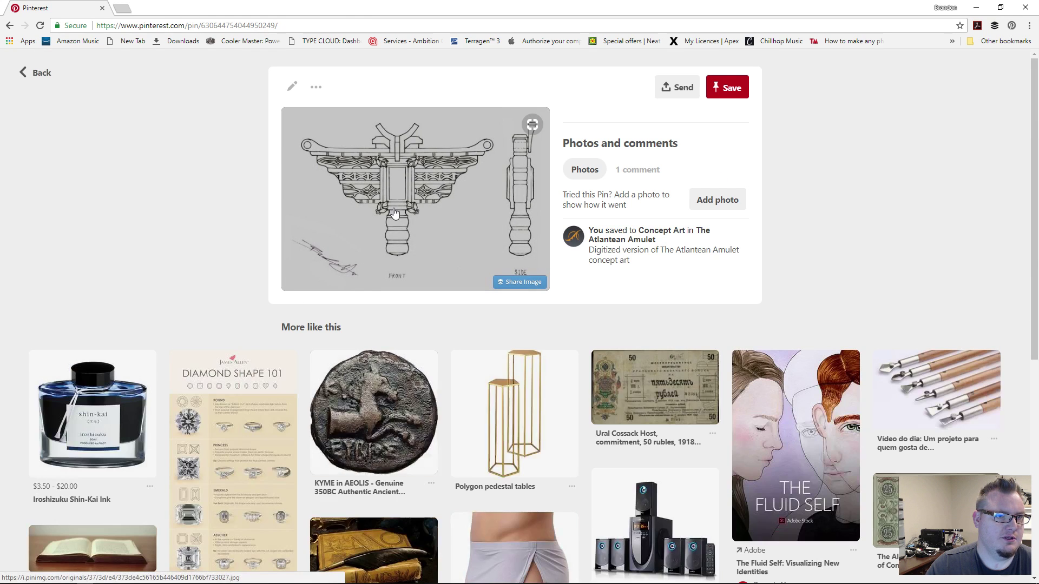
pyautogui.click(35, 73)
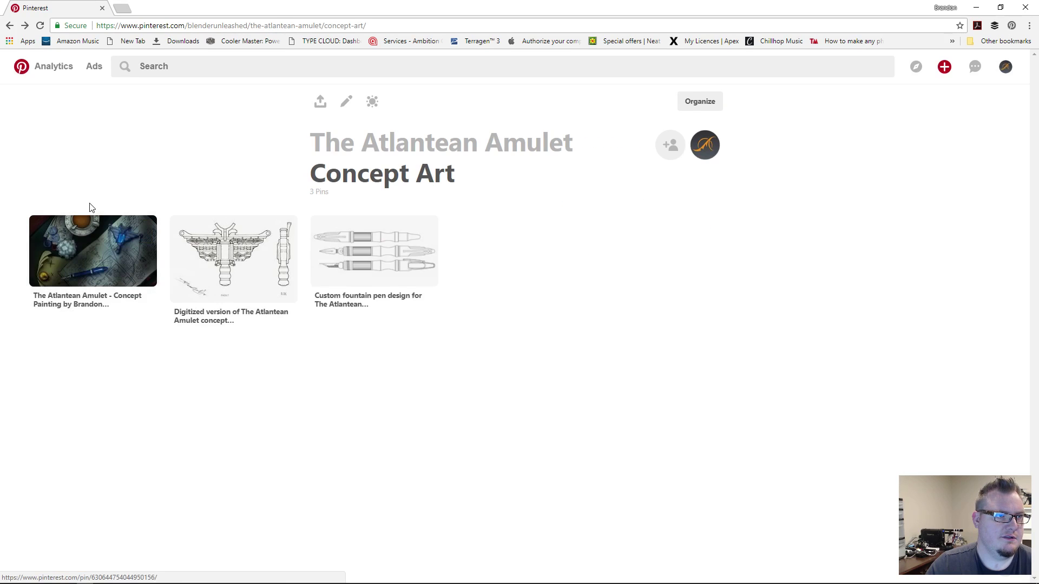
pyautogui.click(325, 301)
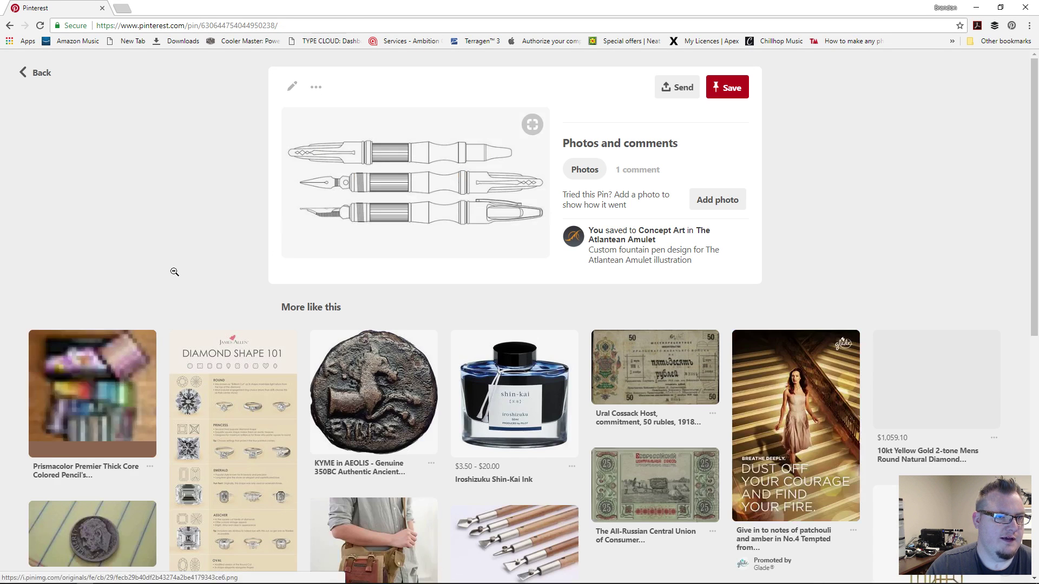
pyautogui.click(155, 195)
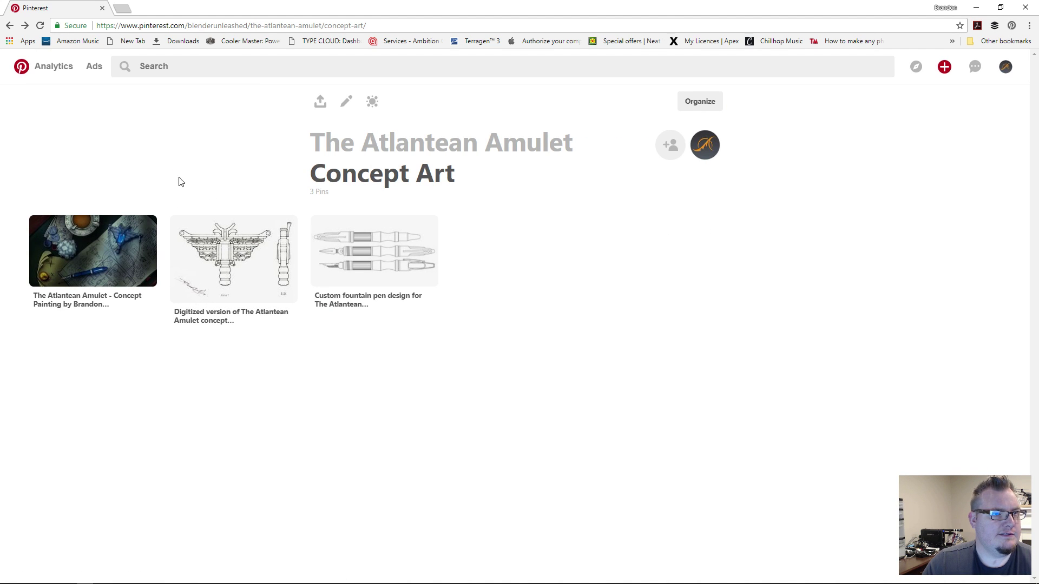
# Return to The Atlantean Amulet board and look over its reference sections
pyautogui.click(331, 151)
pyautogui.scroll(-4, 254, 265)
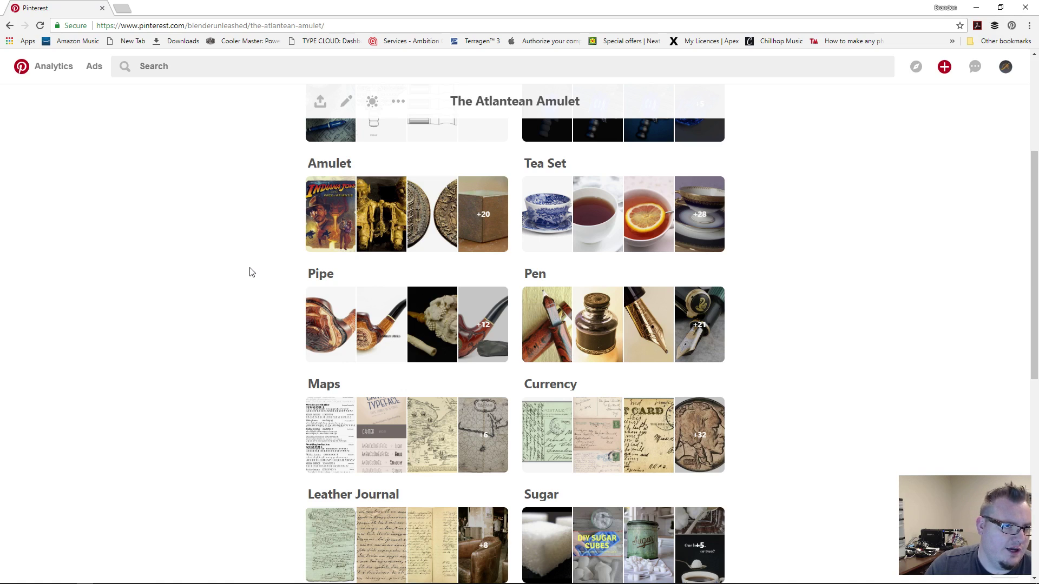
pyautogui.scroll(2, 258, 270)
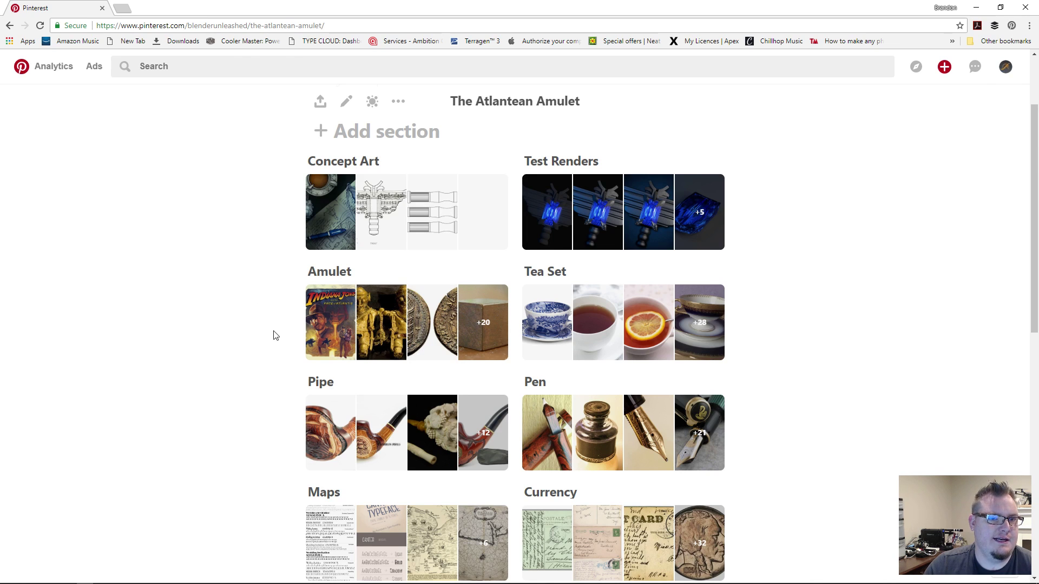
pyautogui.scroll(-1, 239, 343)
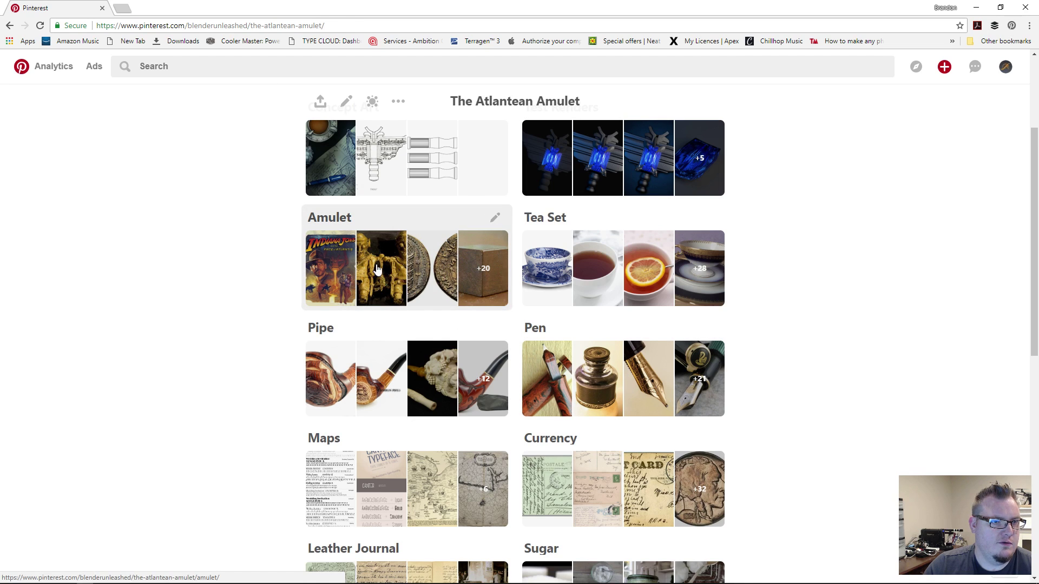
# Open the board's Amulet section and look through its coin, metal and gemstone reference pins
pyautogui.click(438, 273)
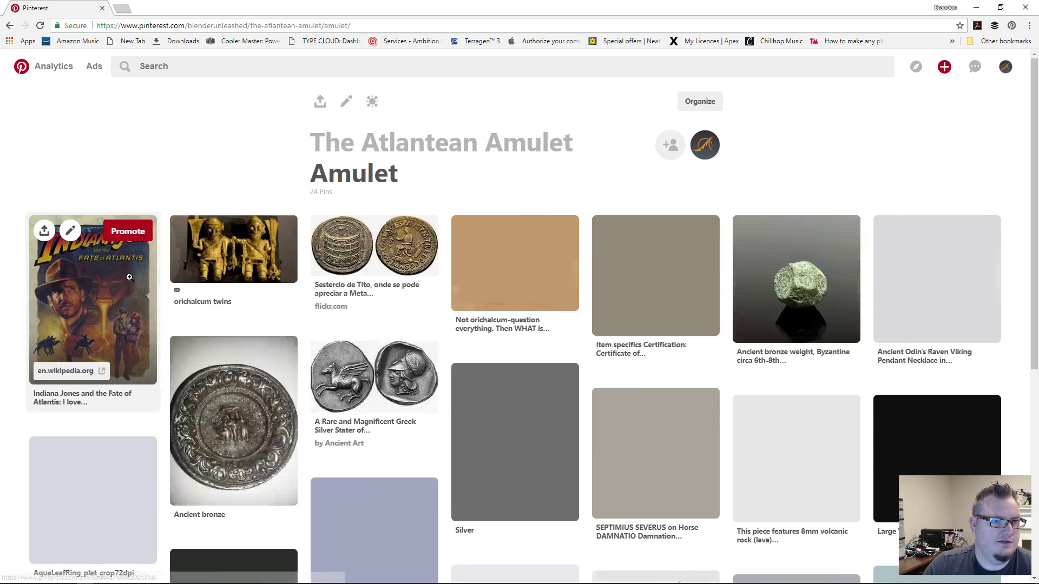
pyautogui.scroll(-2, 650, 324)
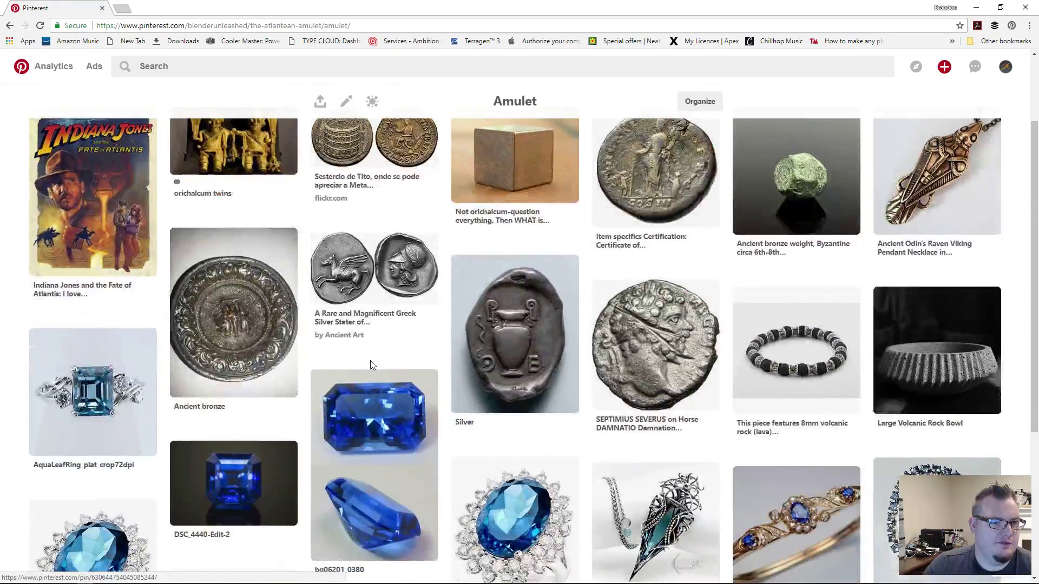
pyautogui.scroll(-3, 650, 324)
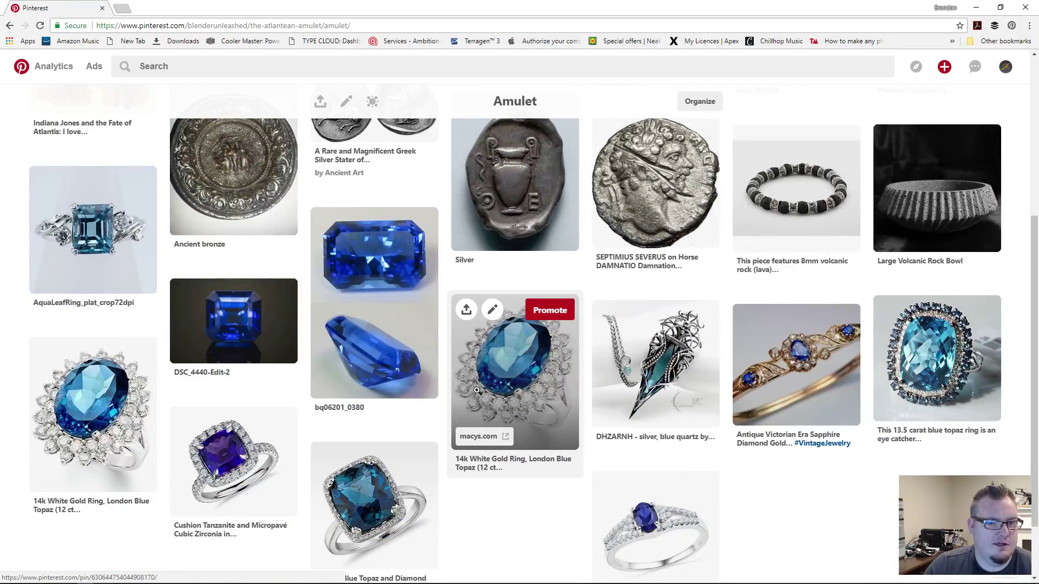
# Look through the rest of the Amulet section's gemstone rings, coins and metal reference pins
pyautogui.scroll(-2, 477, 390)
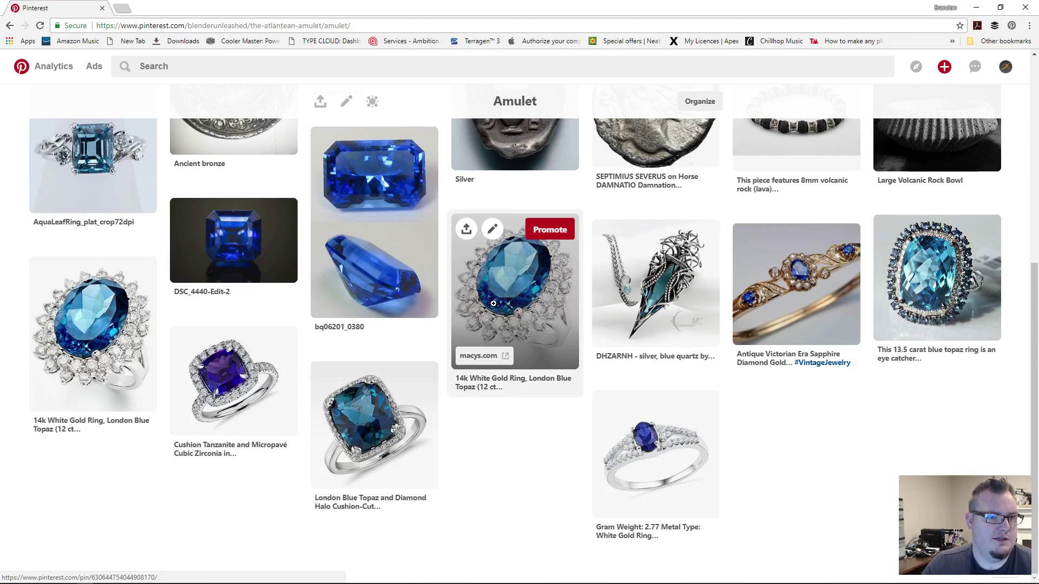
pyautogui.scroll(6, 494, 304)
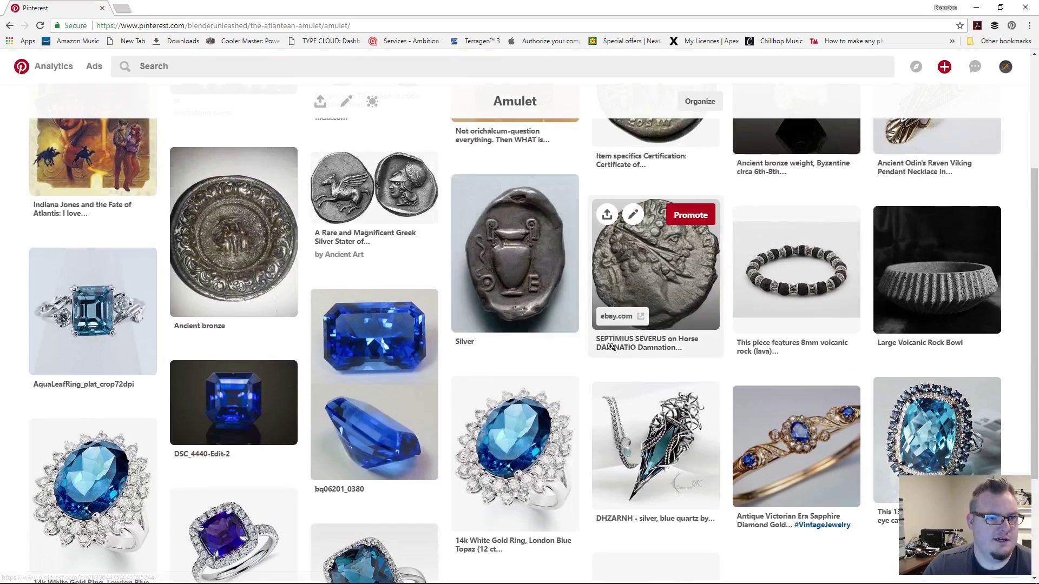
pyautogui.scroll(1, 506, 345)
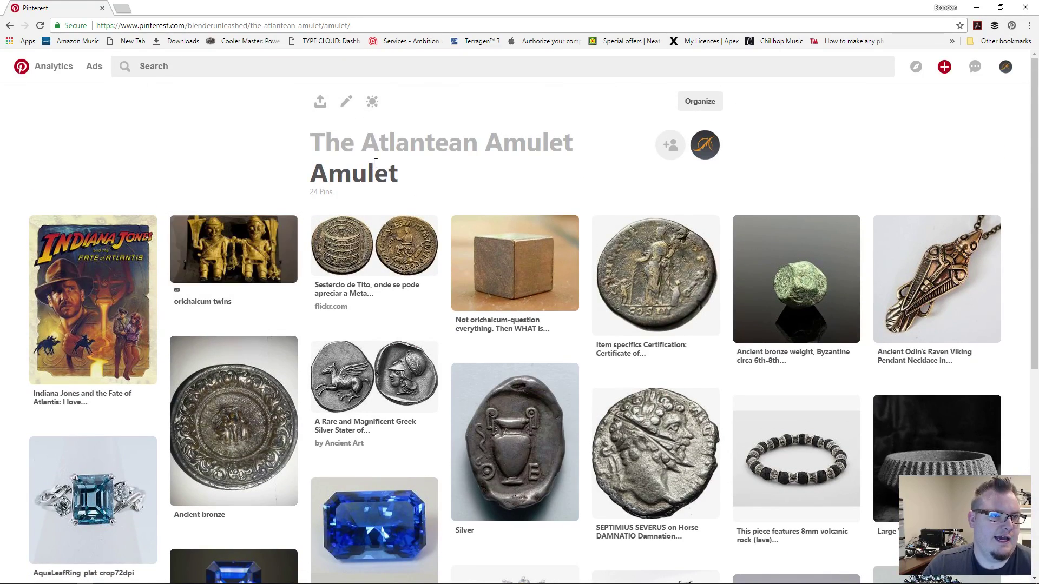
# Go back to The Atlantean Amulet board and look over its sections from Pipe and Pen down to Letter Opener
pyautogui.click(379, 143)
pyautogui.scroll(-8, 269, 297)
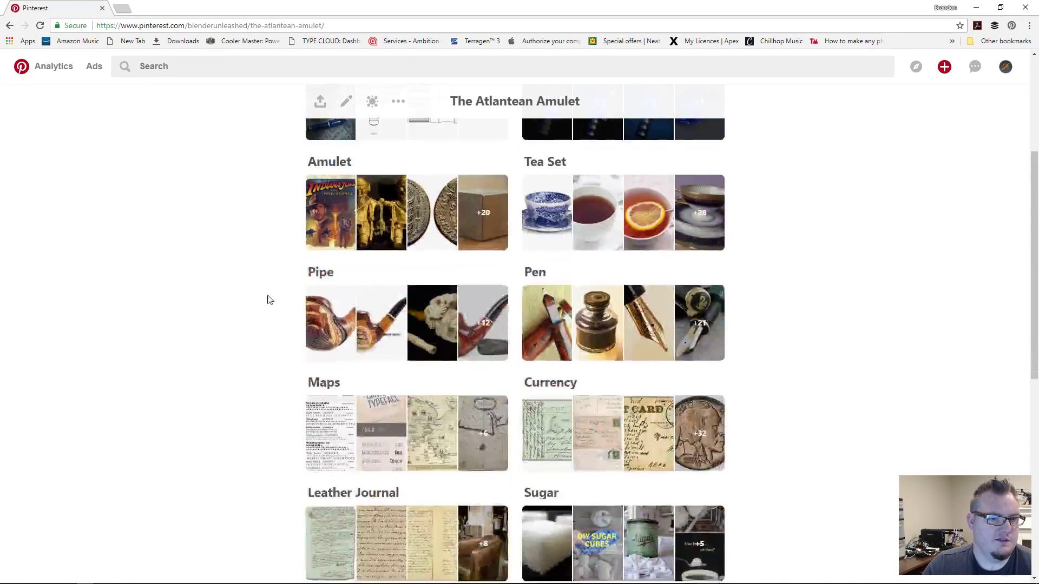
pyautogui.scroll(-3, 281, 231)
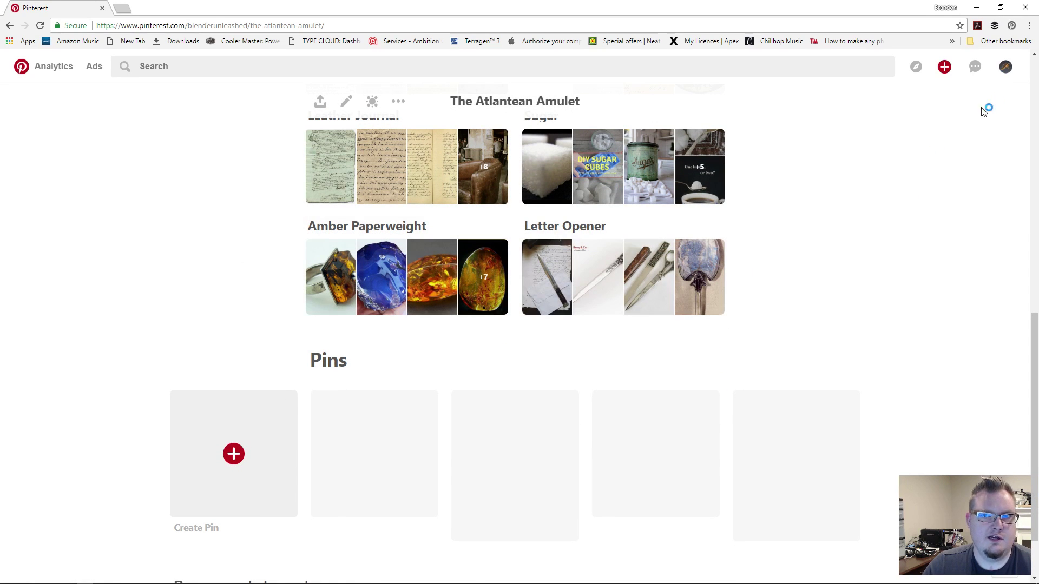
pyautogui.click(1007, 70)
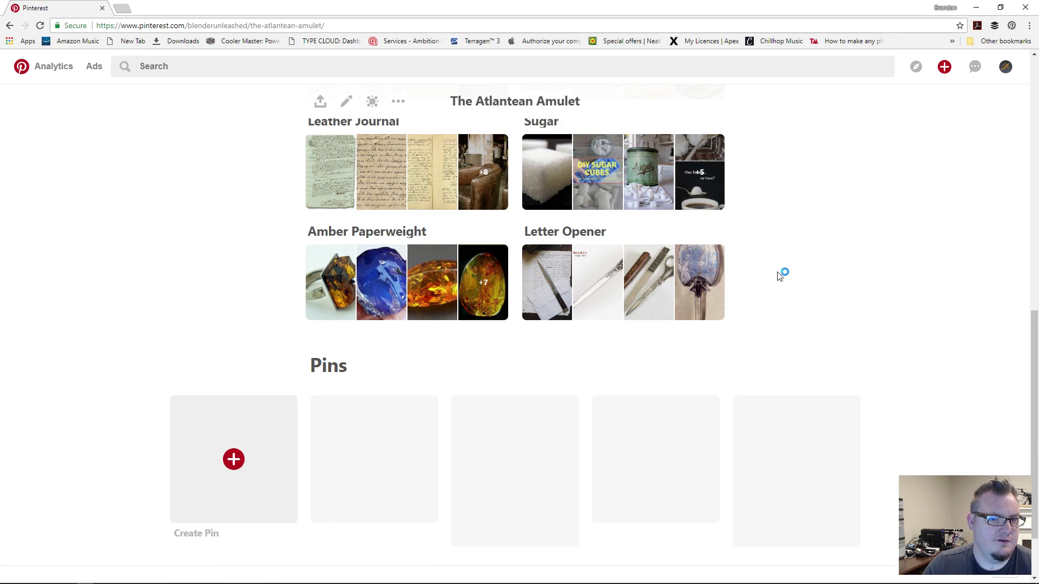
pyautogui.scroll(2, 780, 275)
pyautogui.scroll(1, 779, 278)
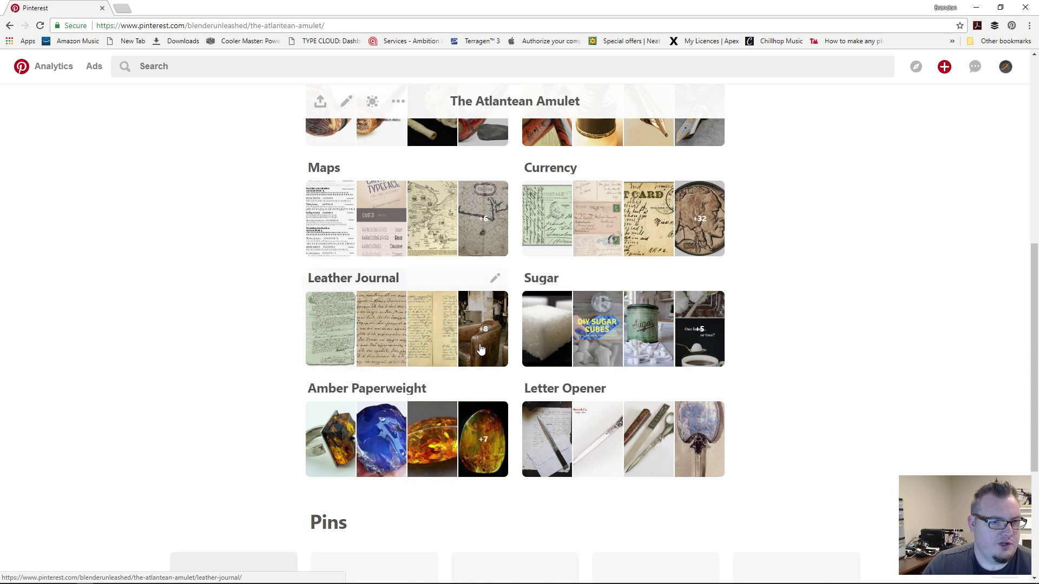
# Open the Test Renders section, view the amulet, sapphire and sugar cube renders, and return to the board
pyautogui.scroll(6, 599, 347)
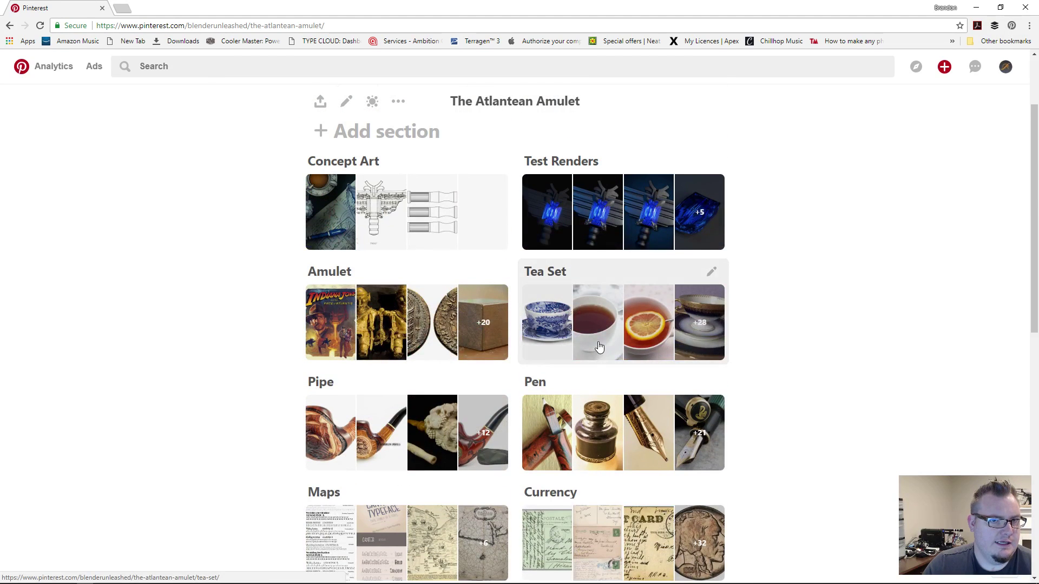
pyautogui.click(617, 223)
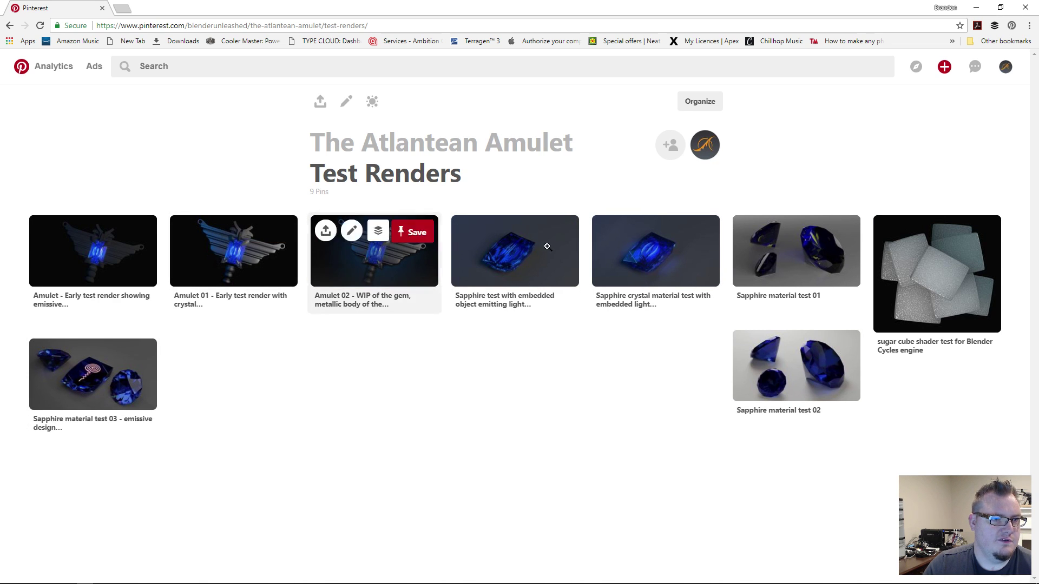
pyautogui.click(319, 142)
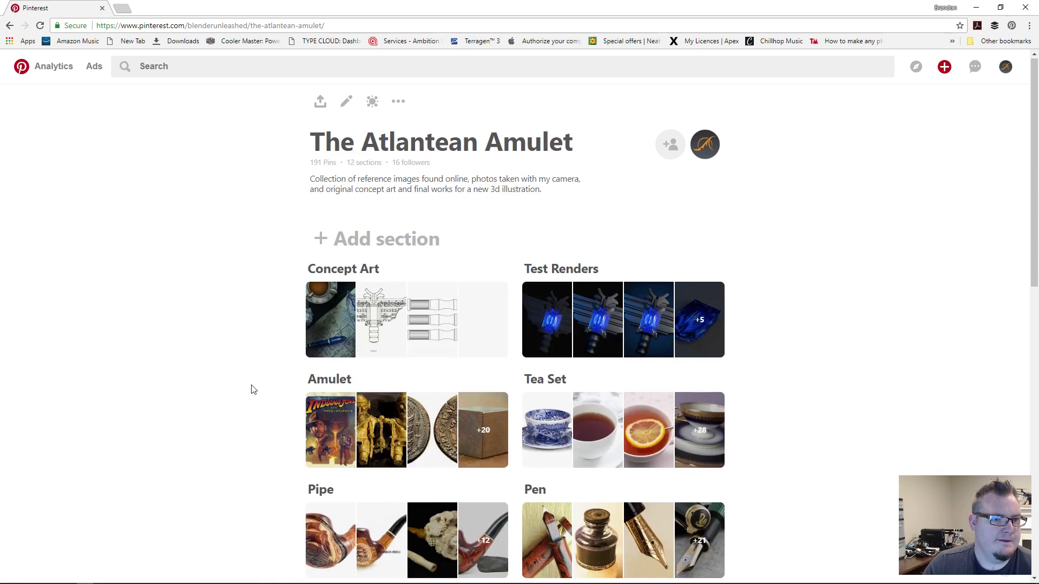
# Open the board's Currency section and look through its postcards, stamps, tickets and banknote pins
pyautogui.scroll(-9, 250, 358)
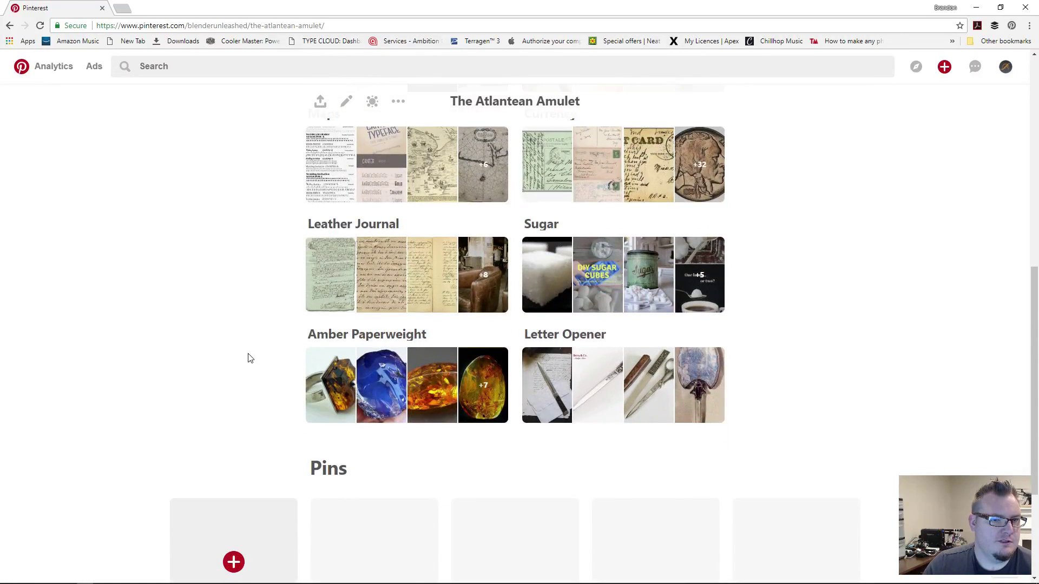
pyautogui.scroll(2, 399, 308)
pyautogui.click(609, 283)
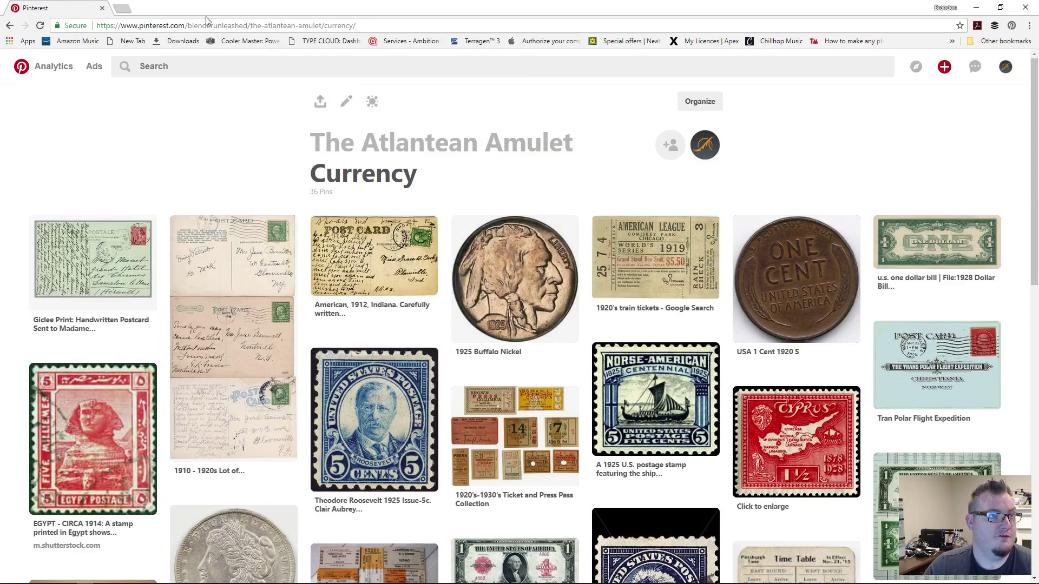
pyautogui.scroll(-3, 405, 293)
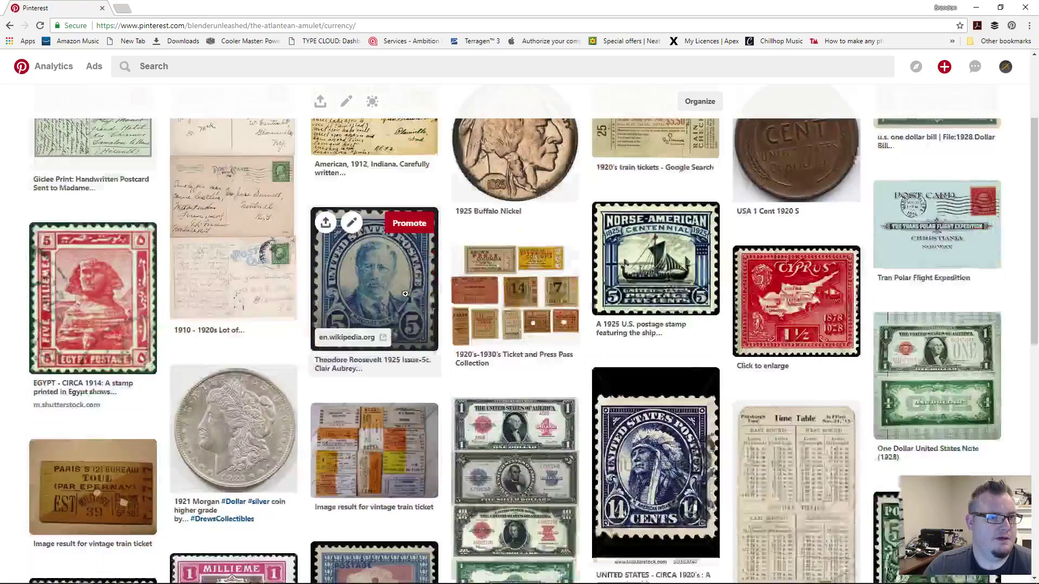
pyautogui.scroll(-3, 405, 294)
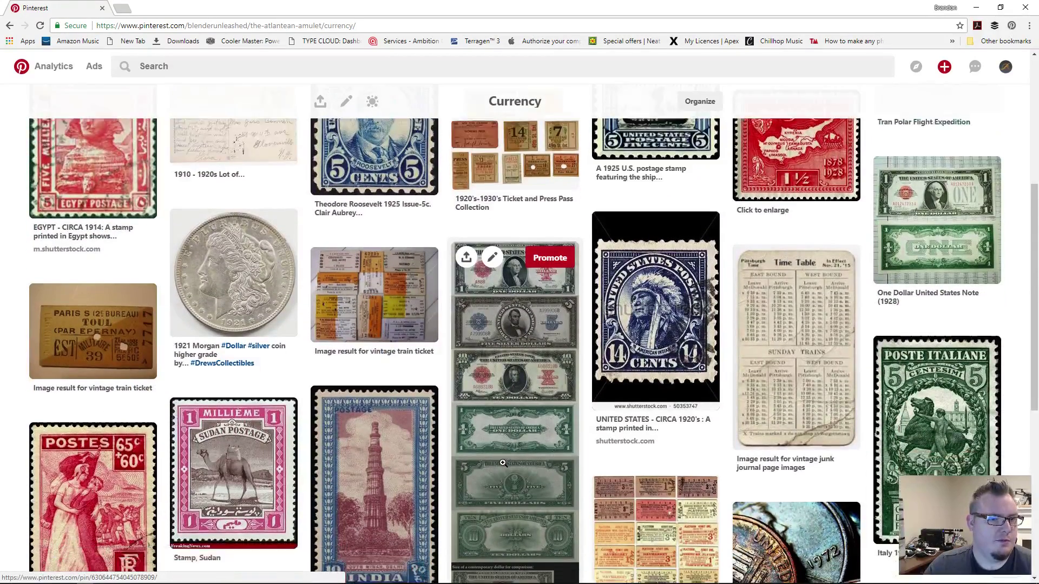
pyautogui.scroll(-2, 503, 463)
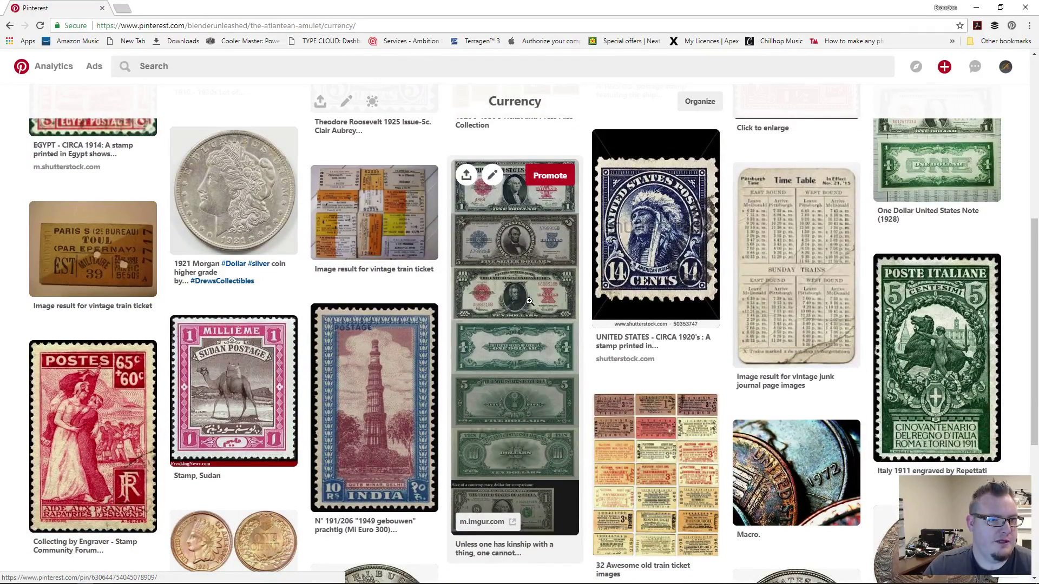
pyautogui.scroll(-2, 475, 320)
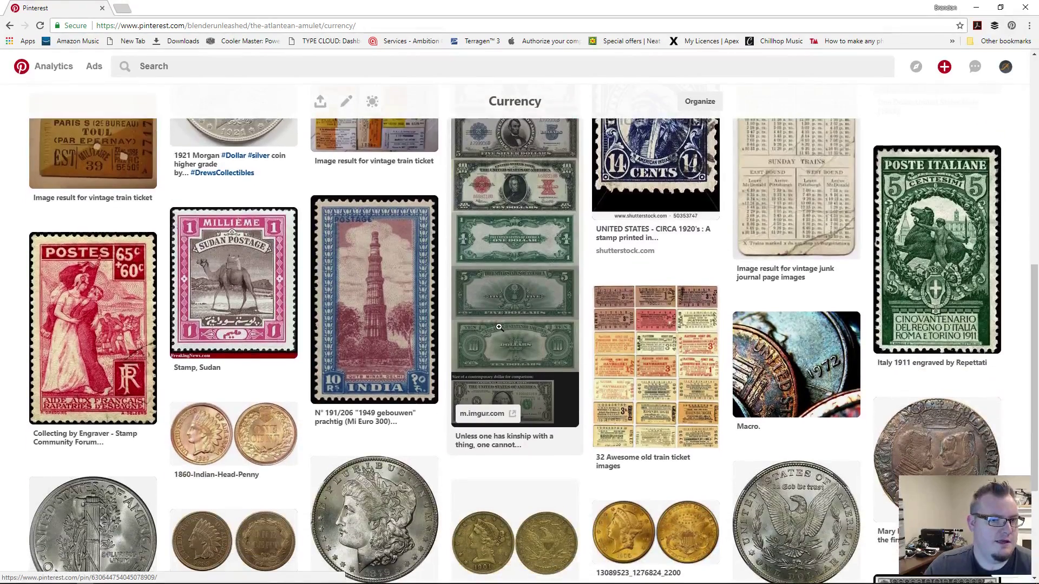
pyautogui.scroll(4, 700, 327)
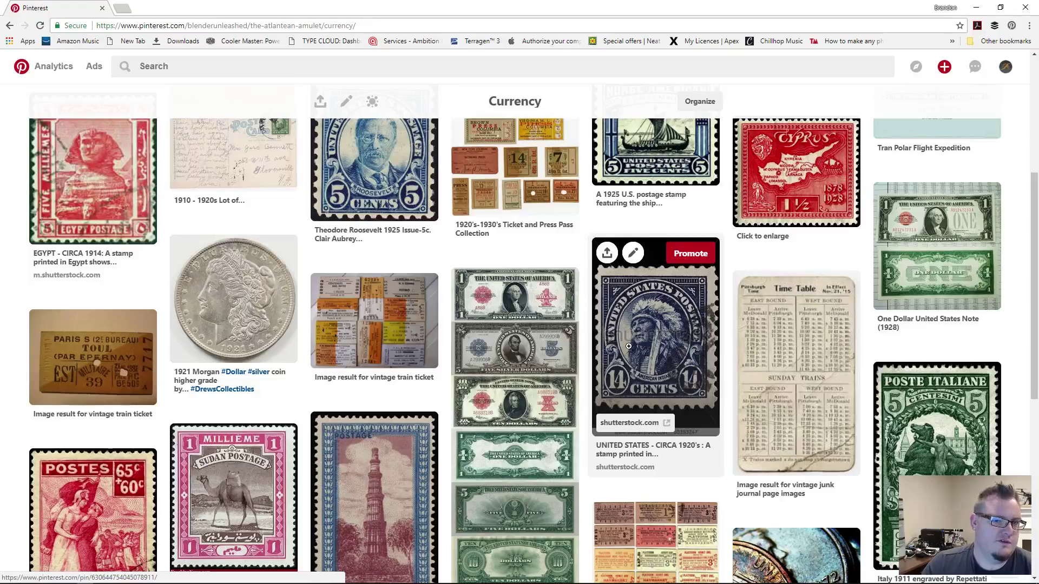
pyautogui.scroll(5, 522, 371)
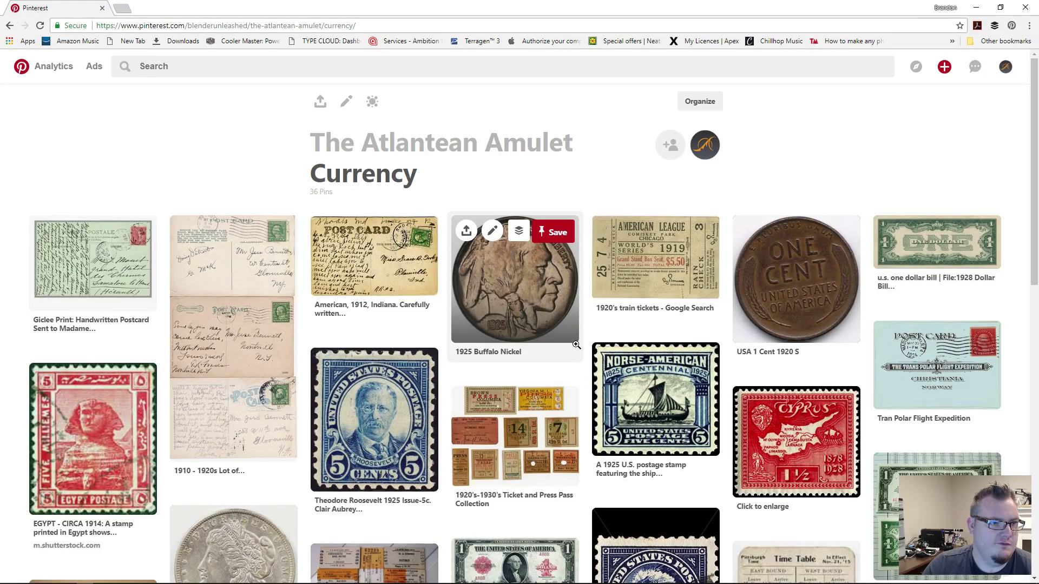
# Examine the Currency section's coin and old banknote pins down to the end of the section
pyautogui.scroll(-6, 576, 345)
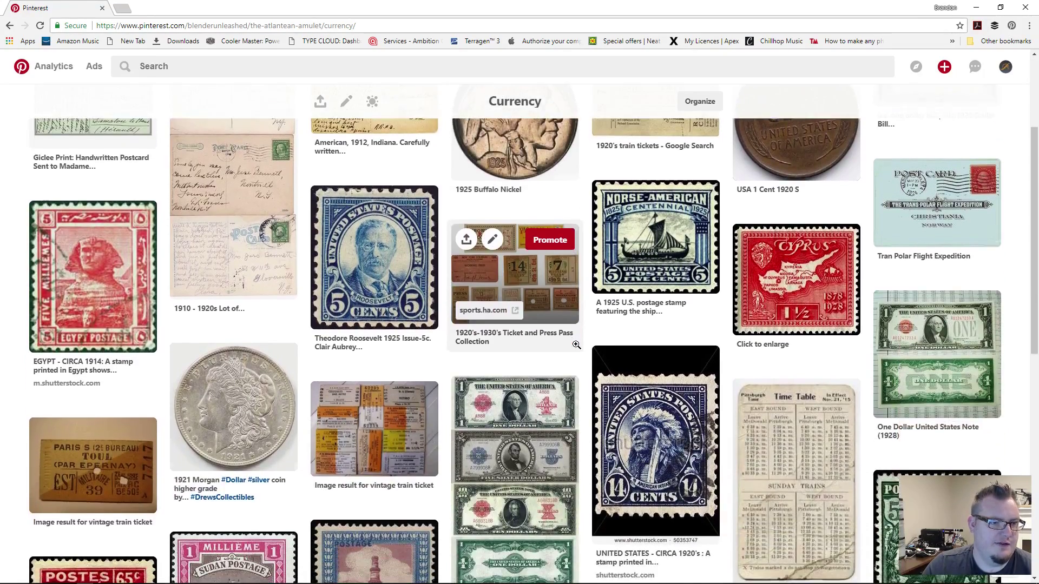
pyautogui.scroll(-3, 348, 380)
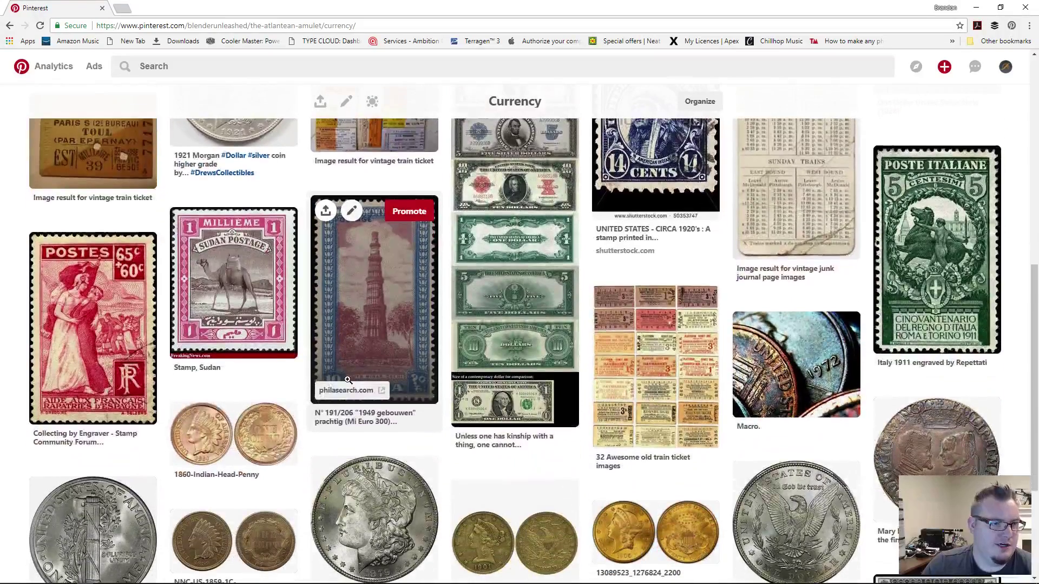
pyautogui.scroll(-2, 348, 381)
pyautogui.scroll(-2, 475, 440)
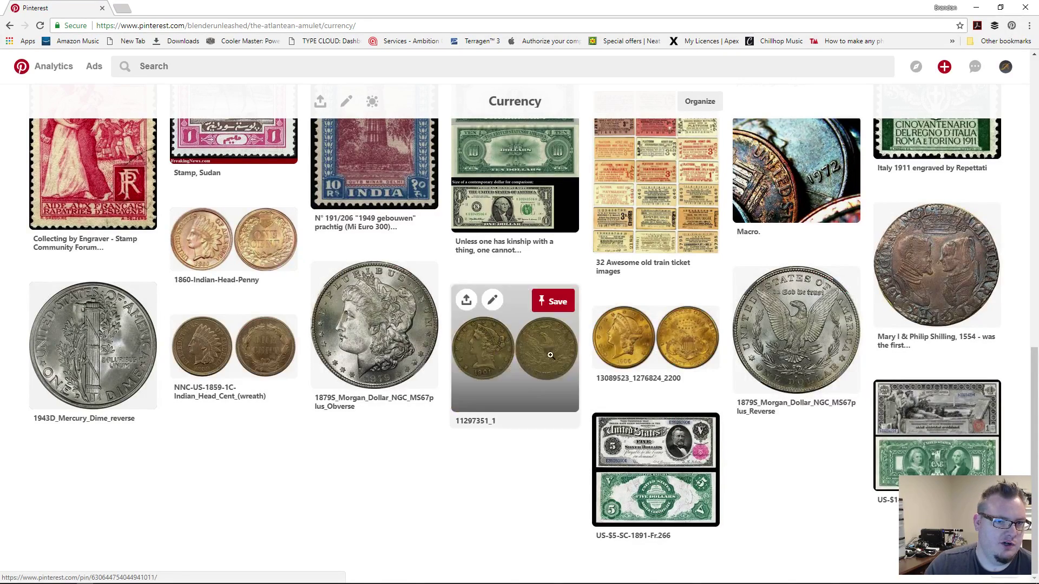
pyautogui.scroll(2, 865, 339)
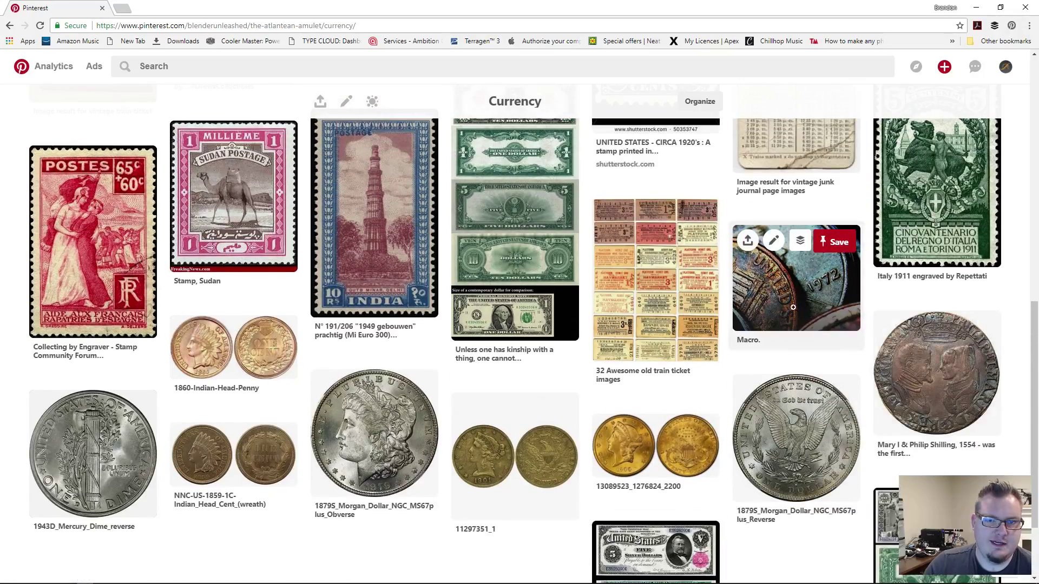
pyautogui.scroll(7, 833, 373)
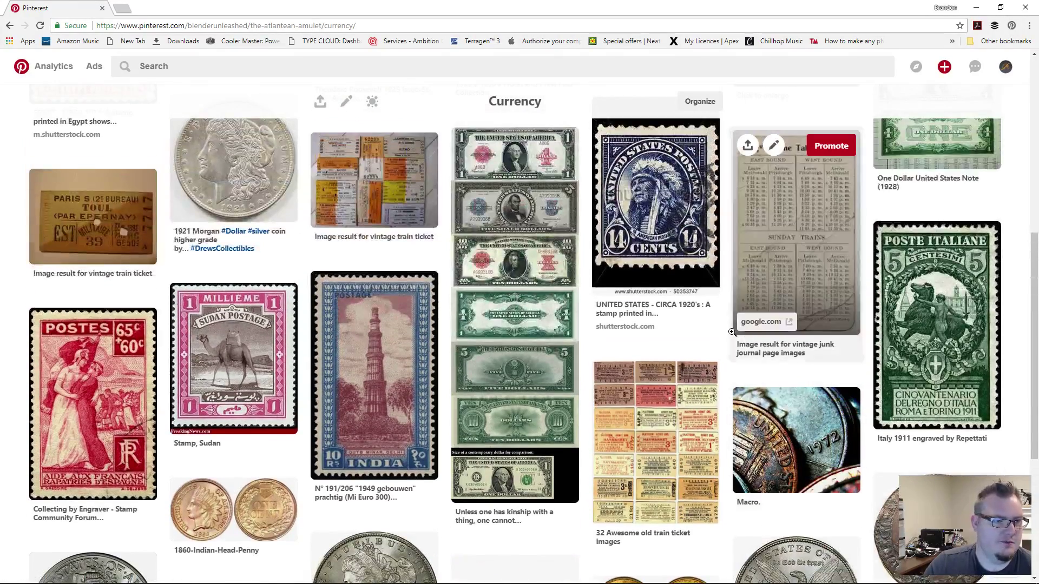
pyautogui.scroll(4, 650, 336)
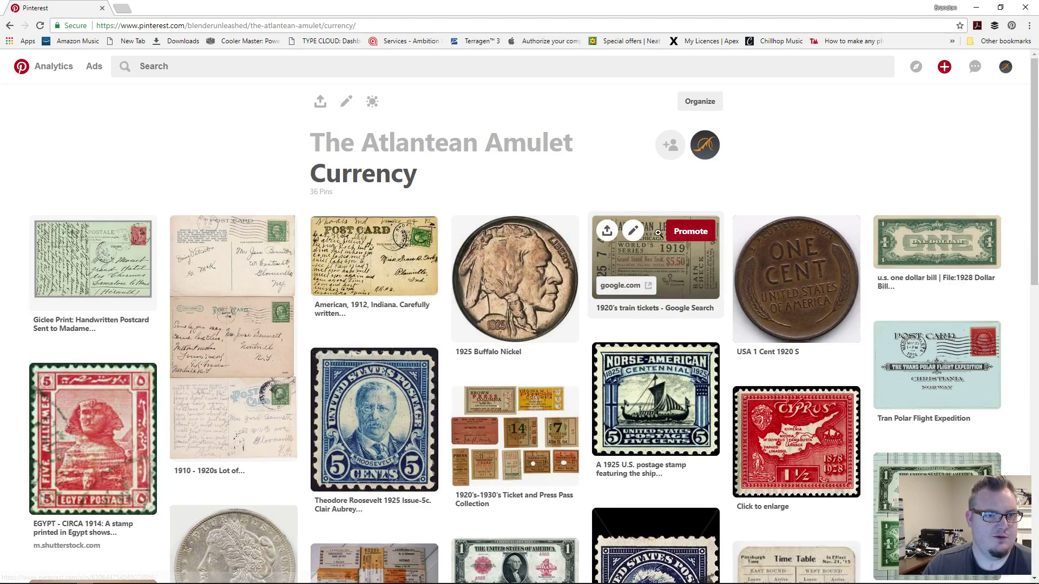
# Move the browser off the Blender scene and view Concept Painting.png in Photos before clearing it away too
pyautogui.moveTo(273, 13); pyautogui.dragTo(1038, 195)
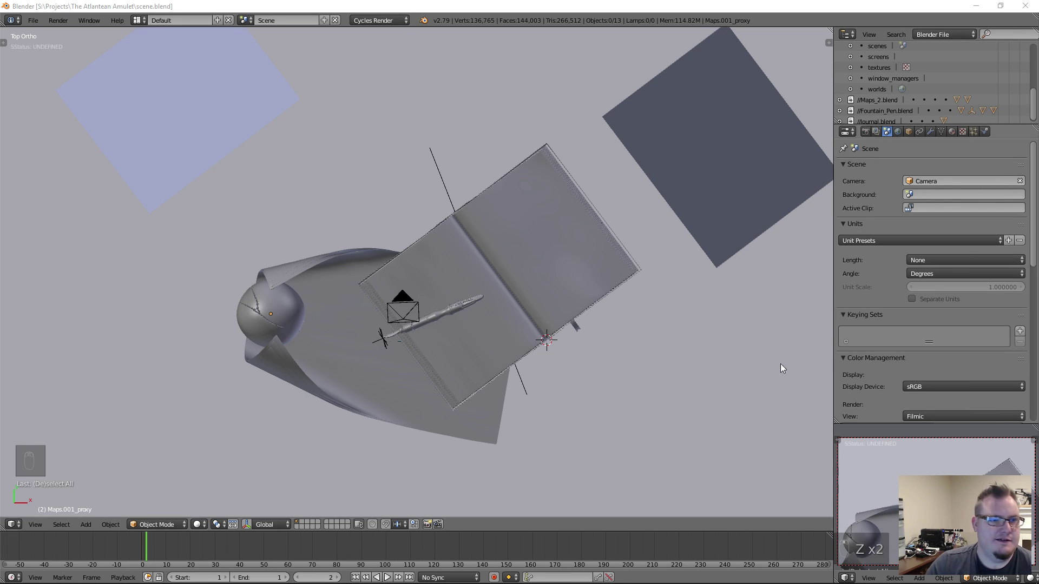
pyautogui.moveTo(834, 580)
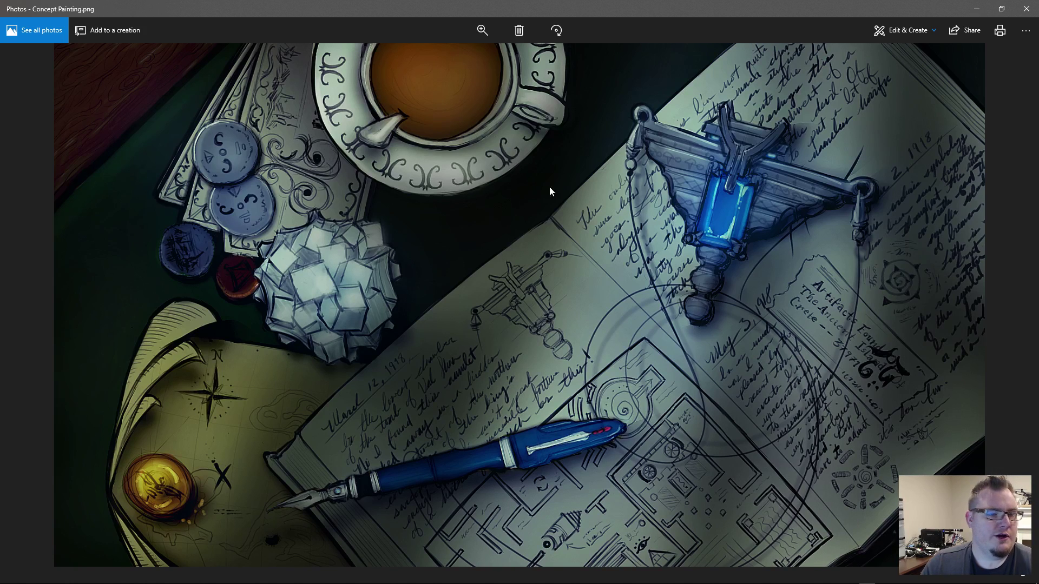
pyautogui.moveTo(925, 12); pyautogui.dragTo(1038, 24)
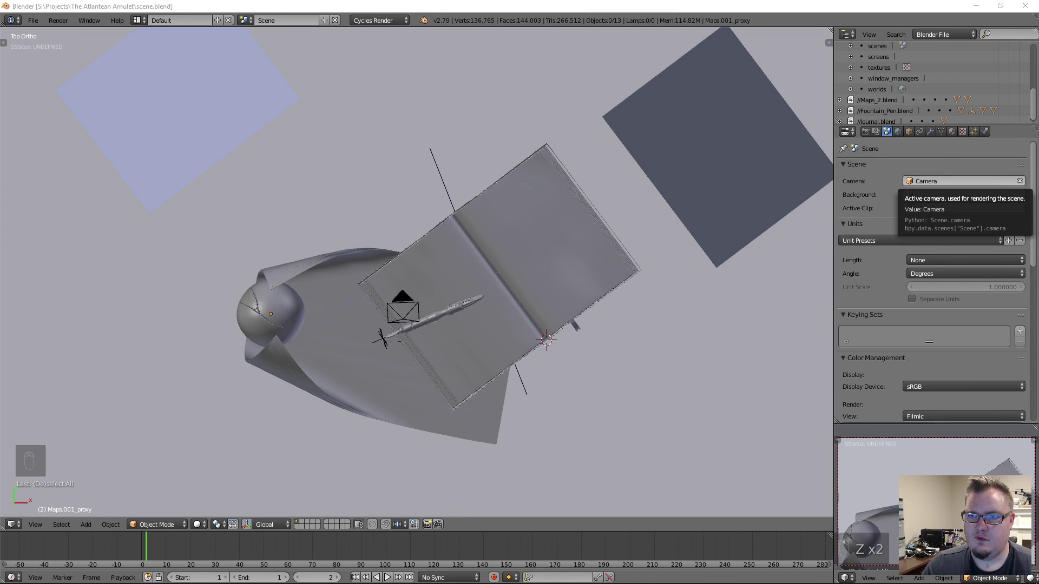
# Return the Blender scene to top view and reload the start-up file to begin a new scene
pyautogui.moveTo(358, 314); pyautogui.dragTo(315, 313, button='middle')
pyautogui.press('KP_7')
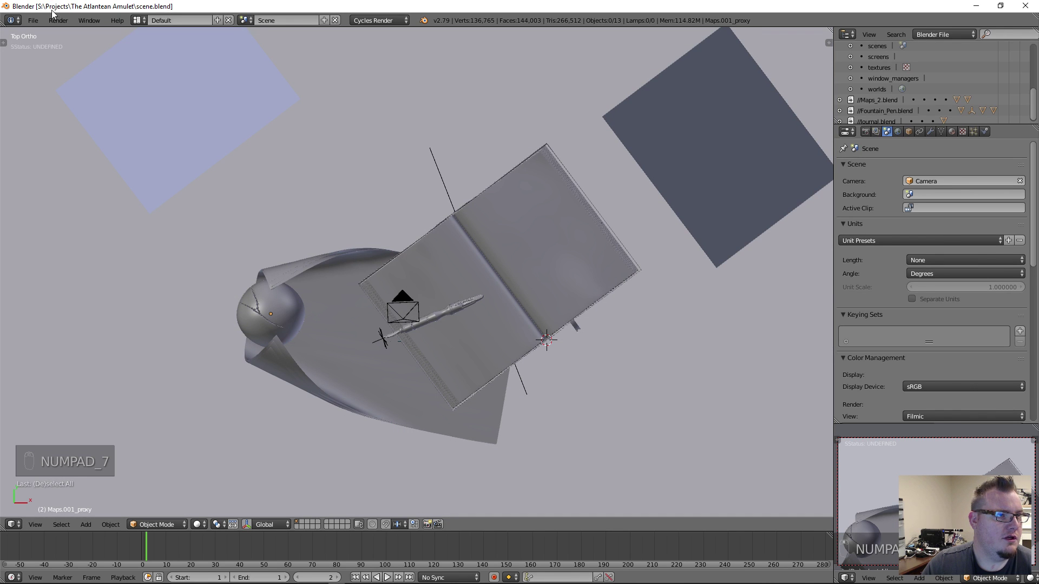
pyautogui.click(33, 20)
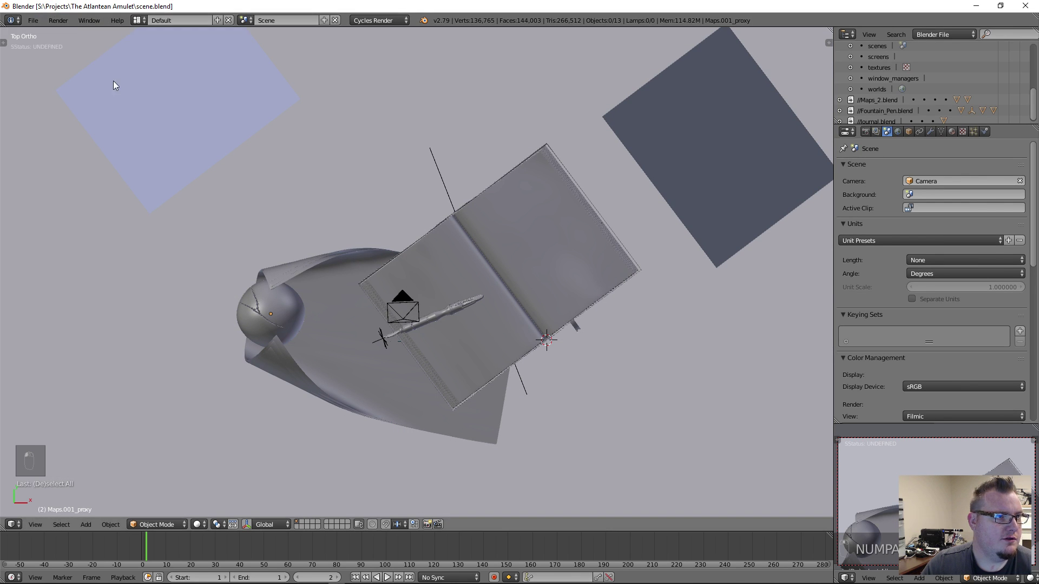
pyautogui.click(37, 20)
pyautogui.click(37, 28)
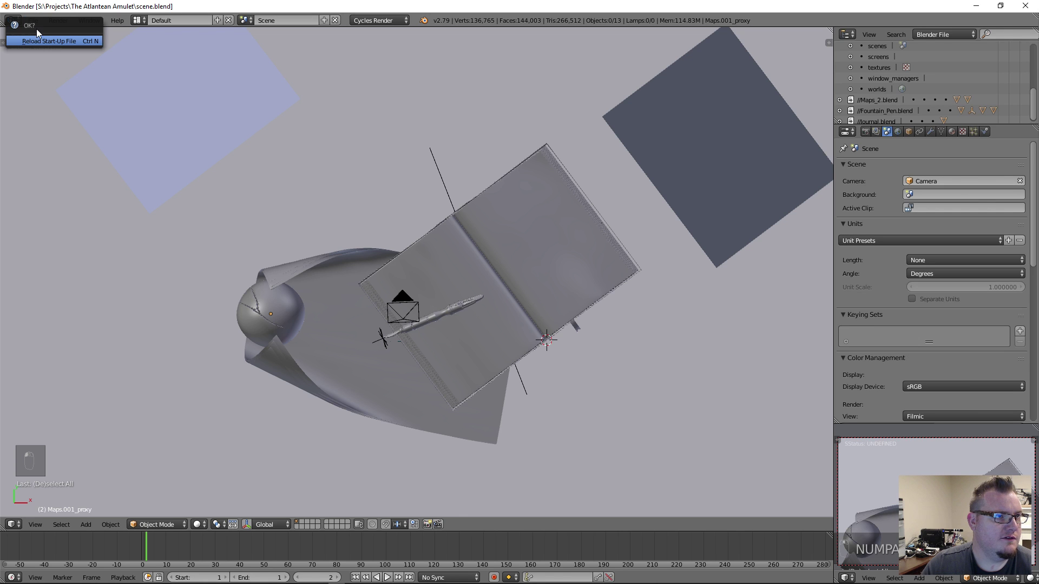
pyautogui.press('Return')
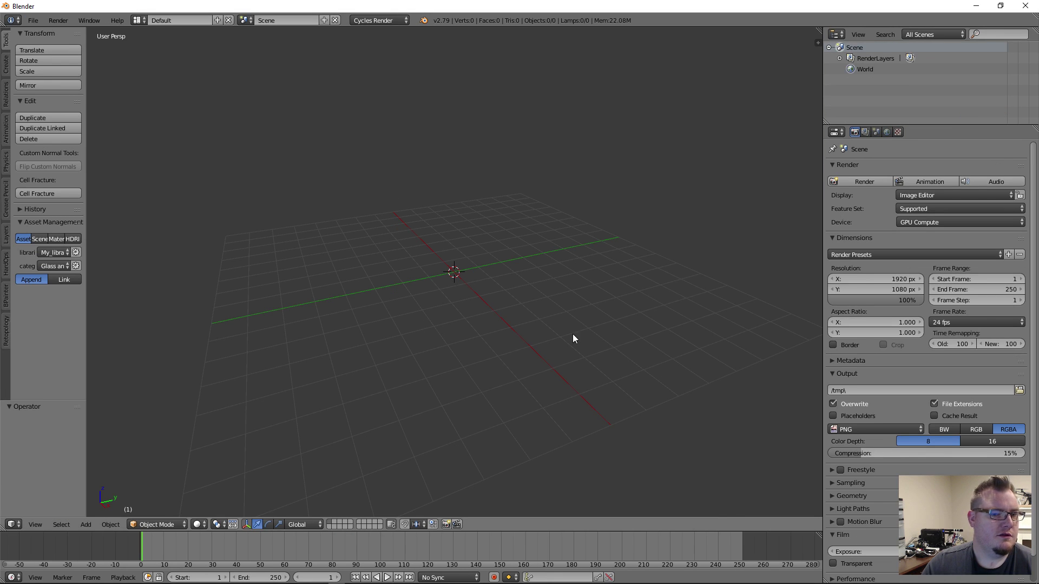
# Start the Screencast Keys display in the new scene's 3D view and hide the properties region again
pyautogui.press('n')
pyautogui.click(753, 453)
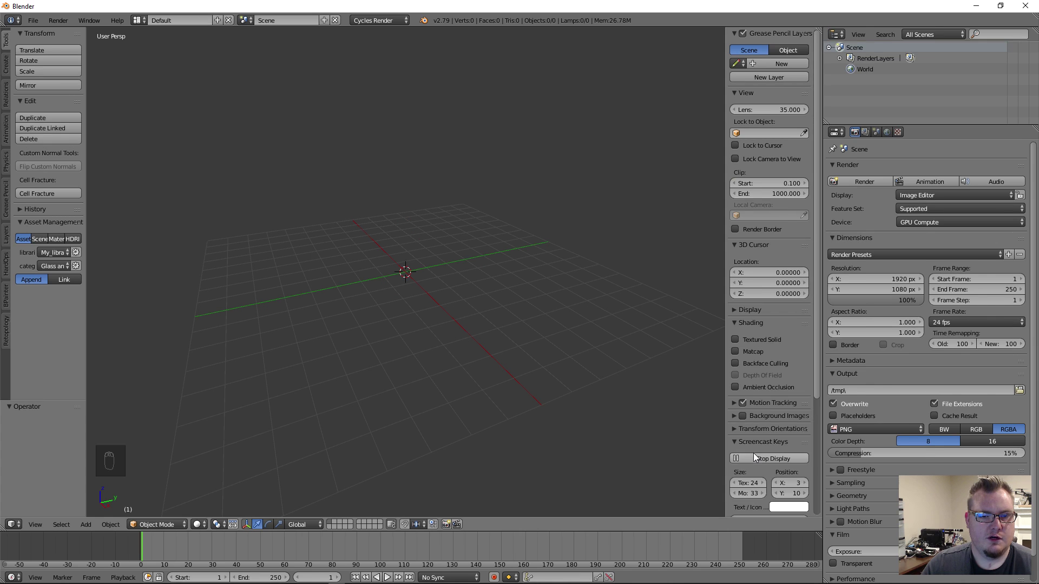
pyautogui.press('n')
pyautogui.moveTo(423, 324); pyautogui.dragTo(416, 324, button='middle')
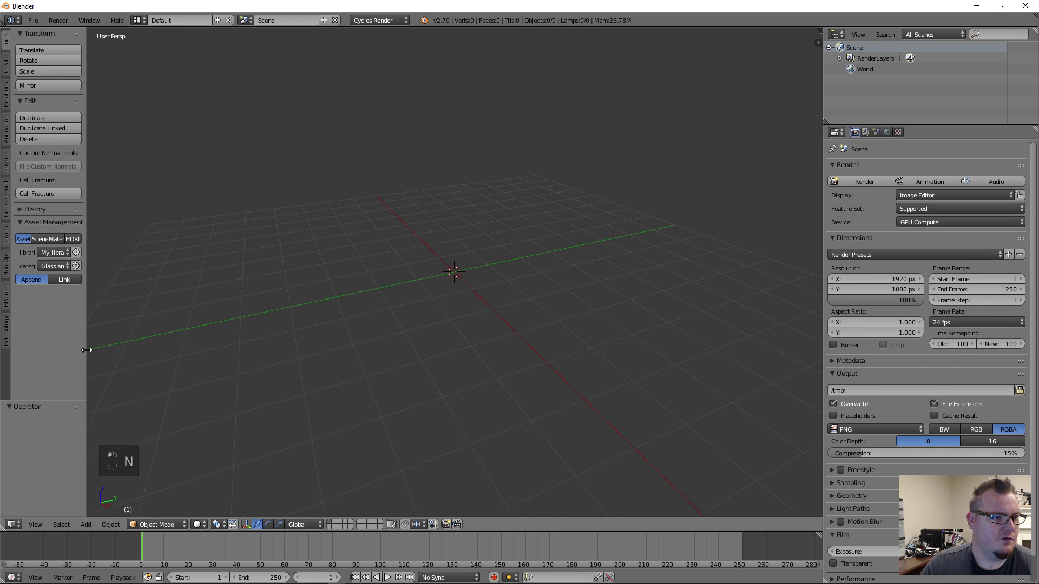
# Widen the tool shelf so its Asset Management options are readable, and open the User Preferences add-ons list
pyautogui.moveTo(86, 350); pyautogui.dragTo(141, 351)
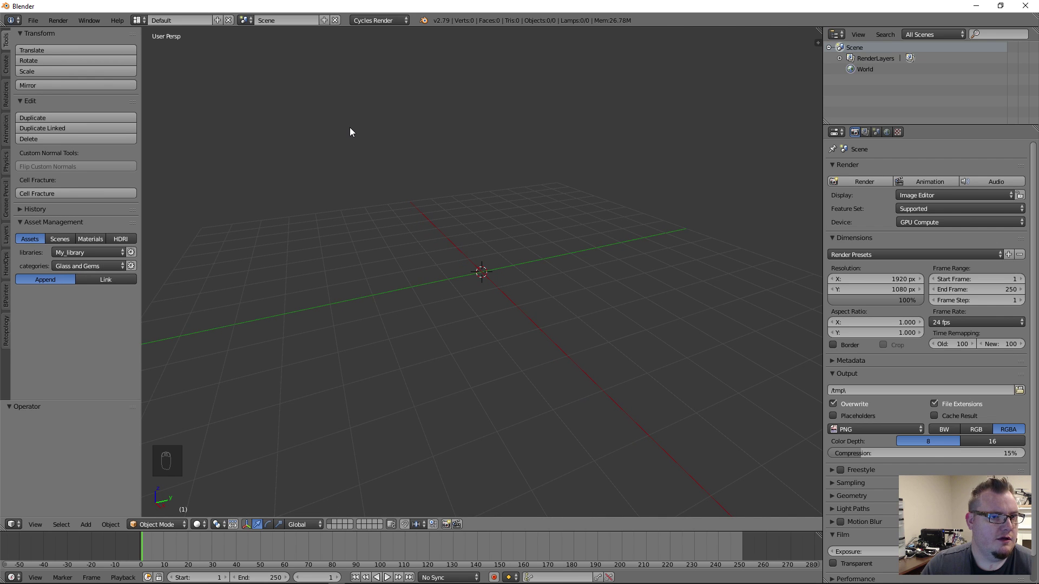
pyautogui.moveTo(350, 130); pyautogui.dragTo(493, 222, button='middle')
pyautogui.hotkey('ctrl', 'alt', 'u')
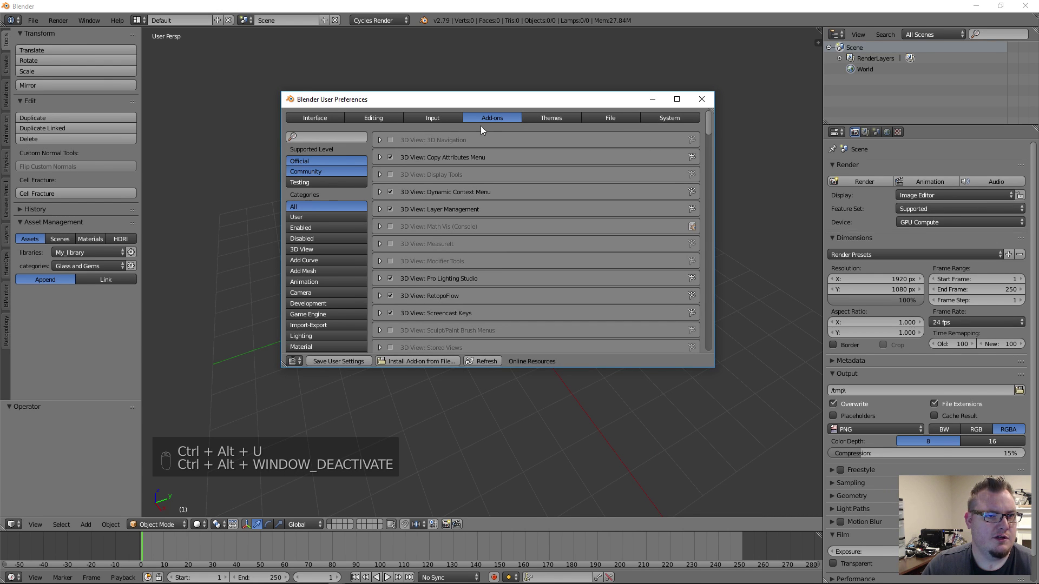
# Look through the add-ons list, examine the details of Mesh: F2 and close the User Preferences
pyautogui.scroll(-9, 466, 218)
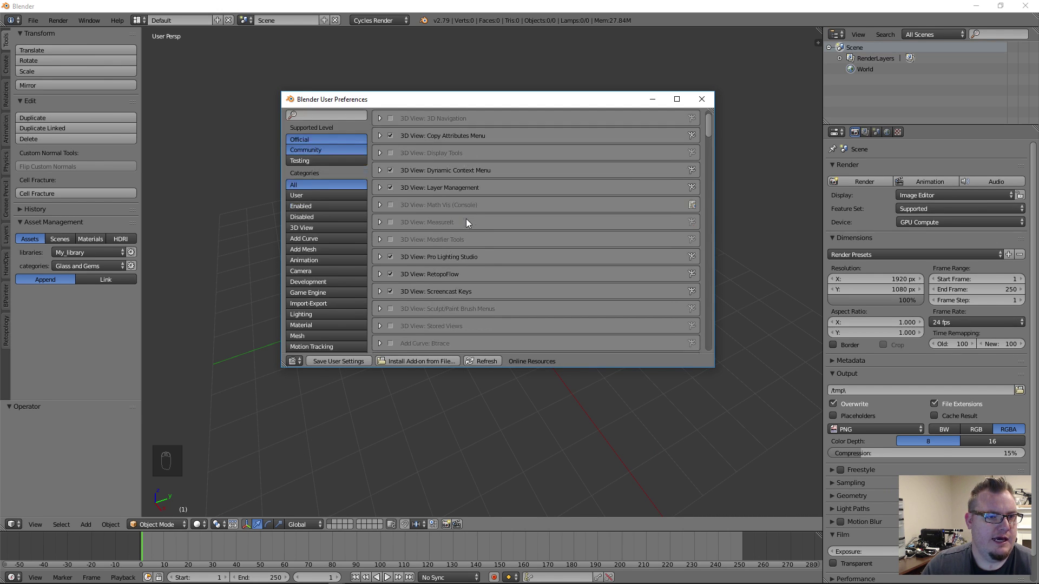
pyautogui.scroll(-20, 543, 232)
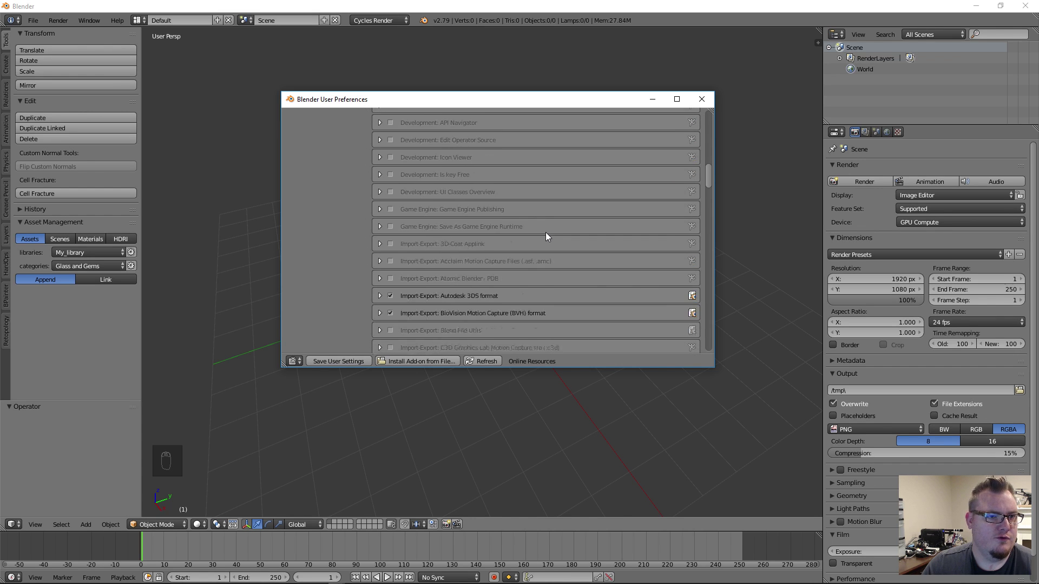
pyautogui.scroll(-20, 546, 233)
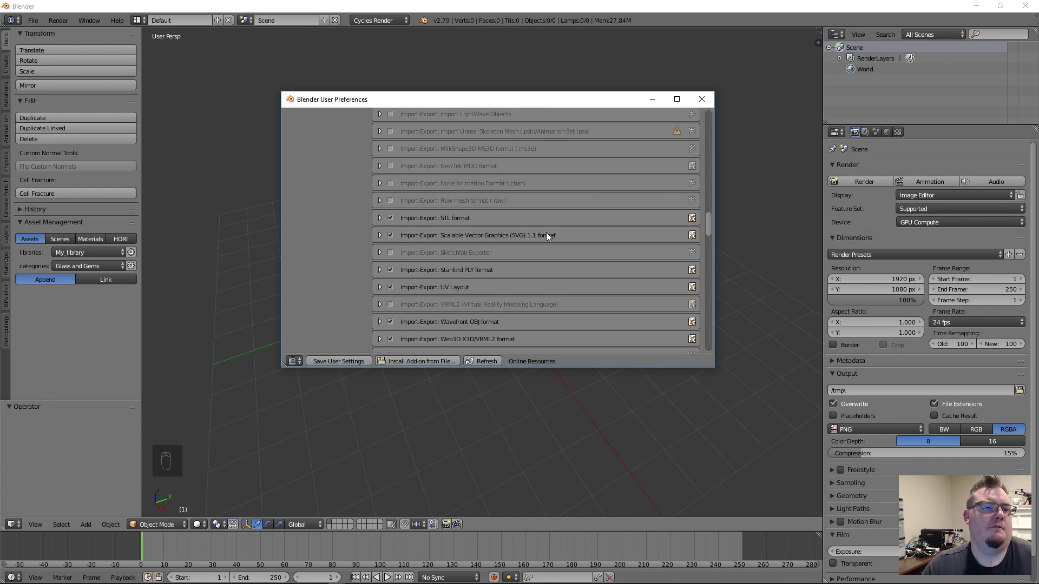
pyautogui.scroll(-8, 547, 237)
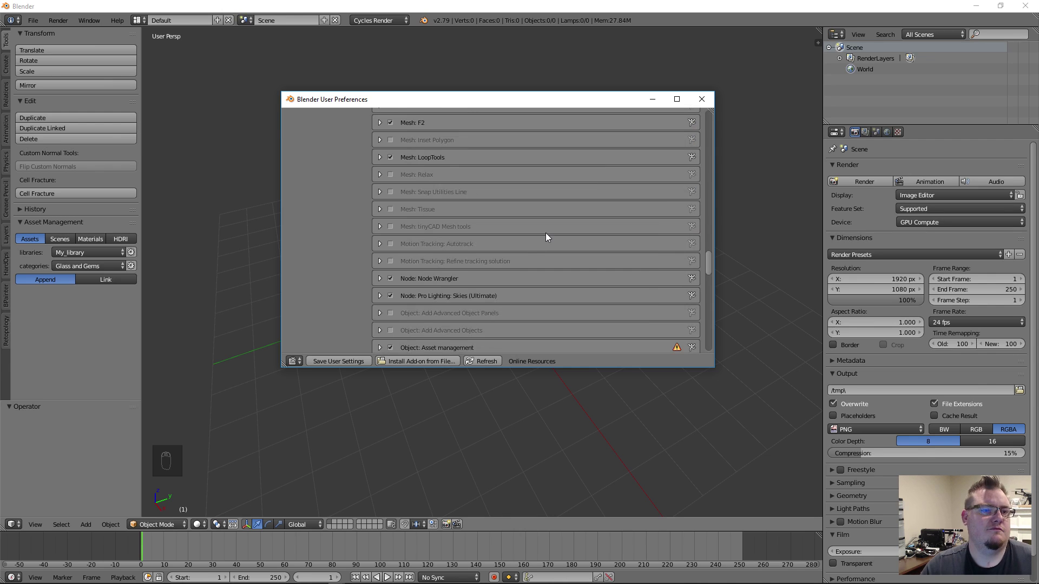
pyautogui.click(380, 209)
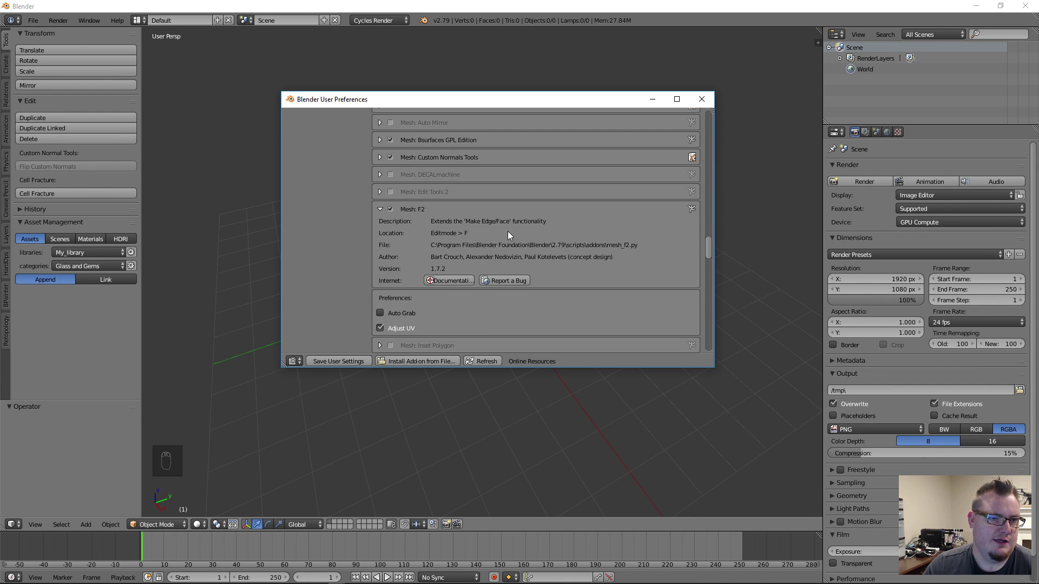
pyautogui.click(380, 210)
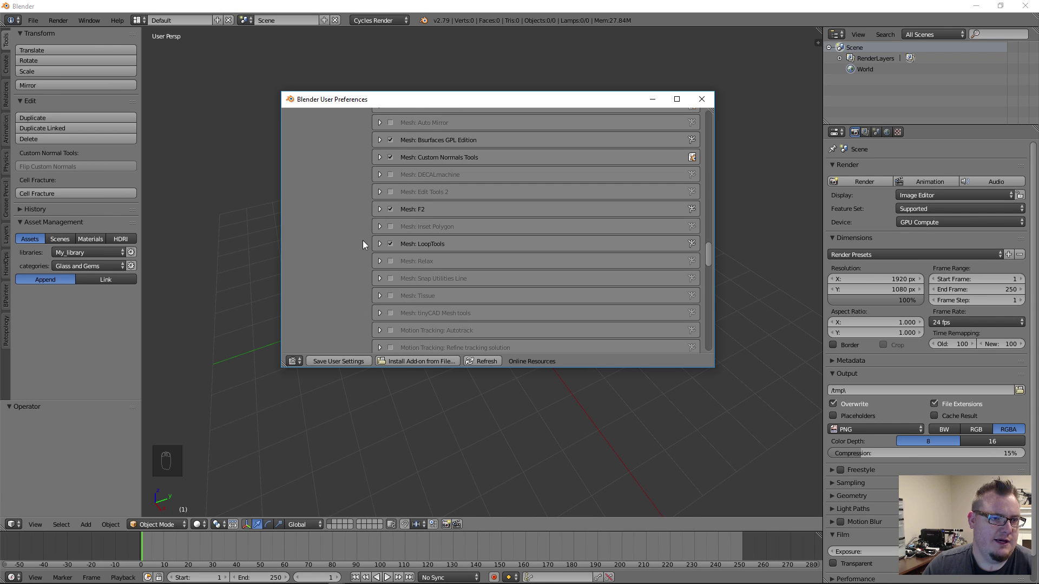
pyautogui.scroll(-5, 492, 260)
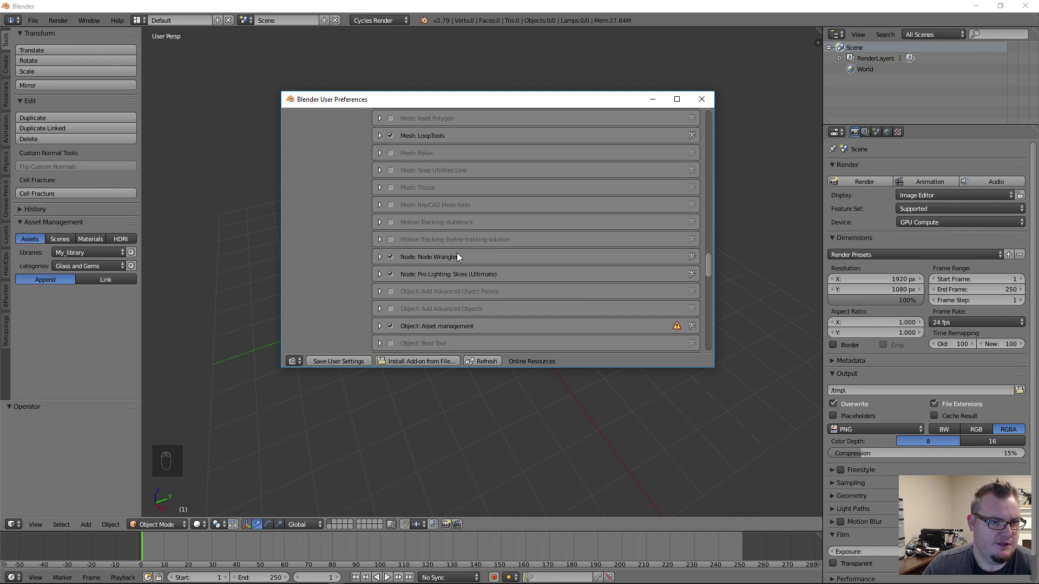
pyautogui.click(700, 101)
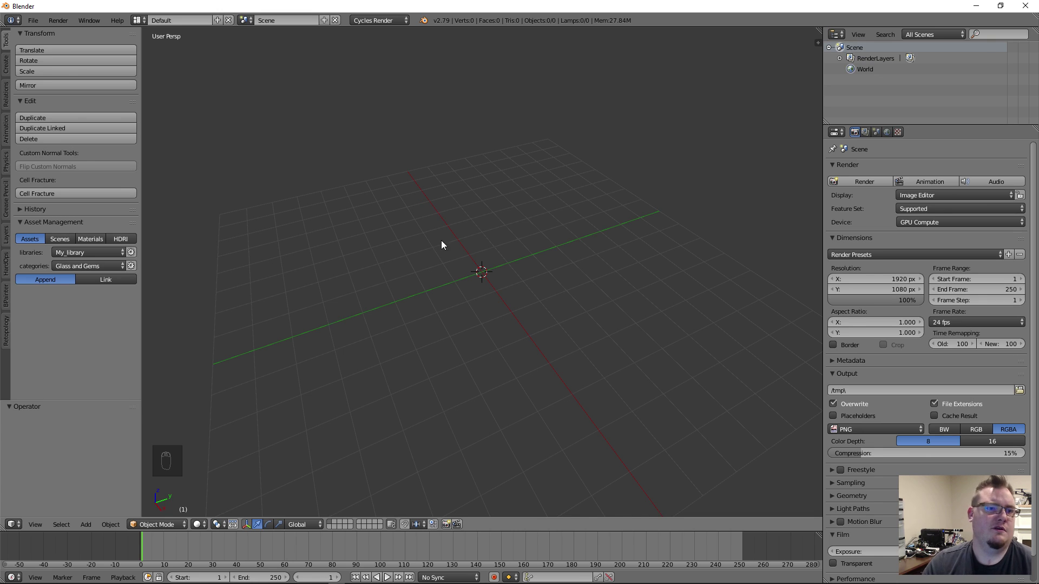
# Add a mesh circle with 8 vertices at the scene centre, working in top orthographic view
pyautogui.press('KP_7')
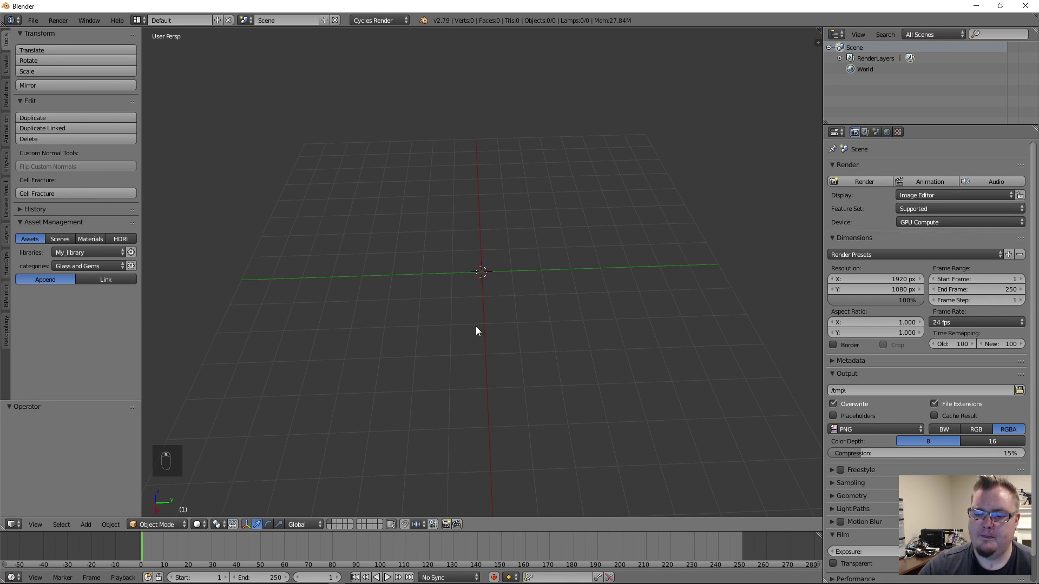
pyautogui.press('KP_5')
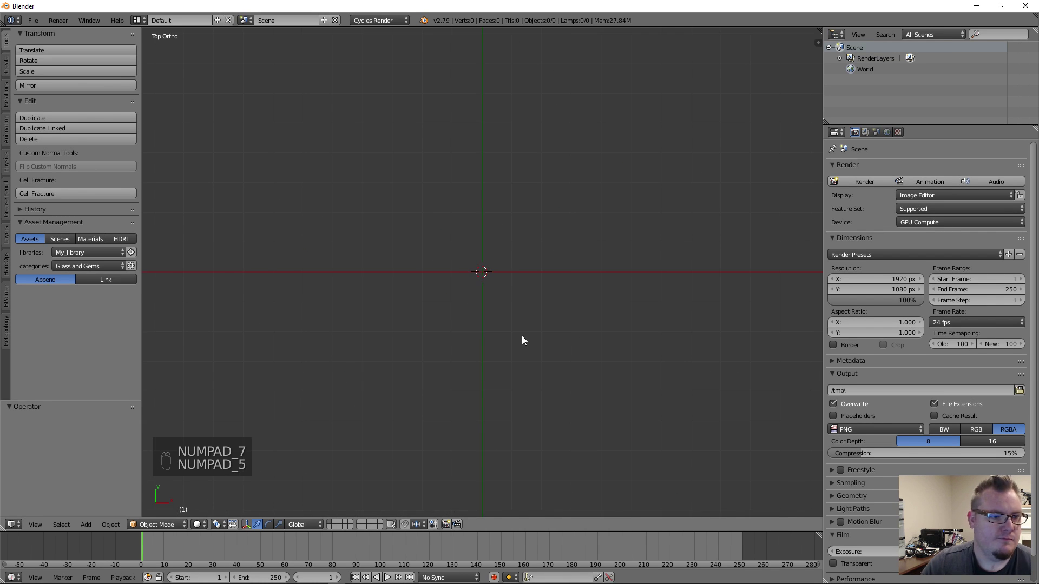
pyautogui.hotkey('shift', 'a')
pyautogui.moveTo(495, 302)
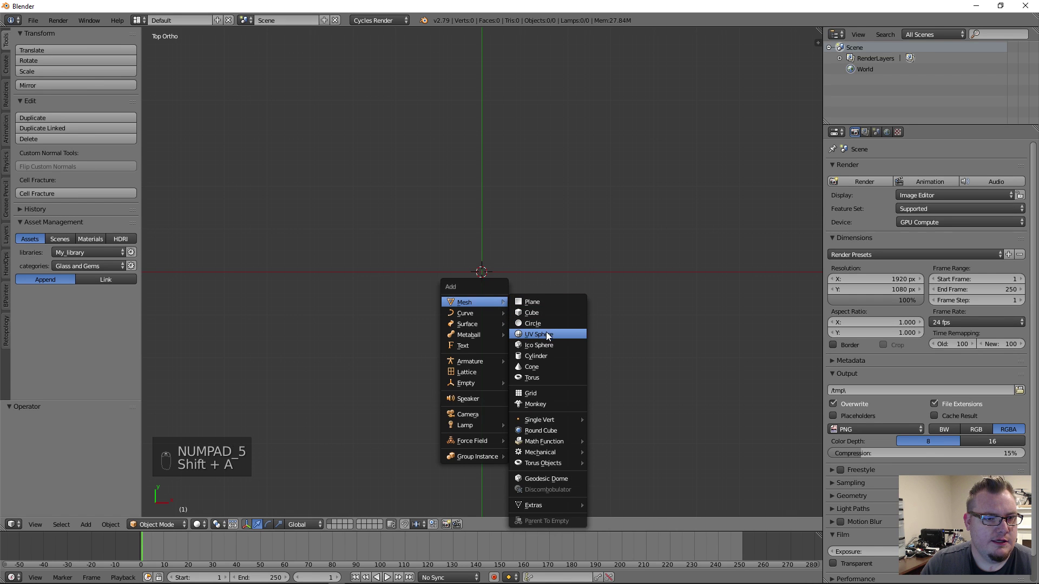
pyautogui.click(547, 326)
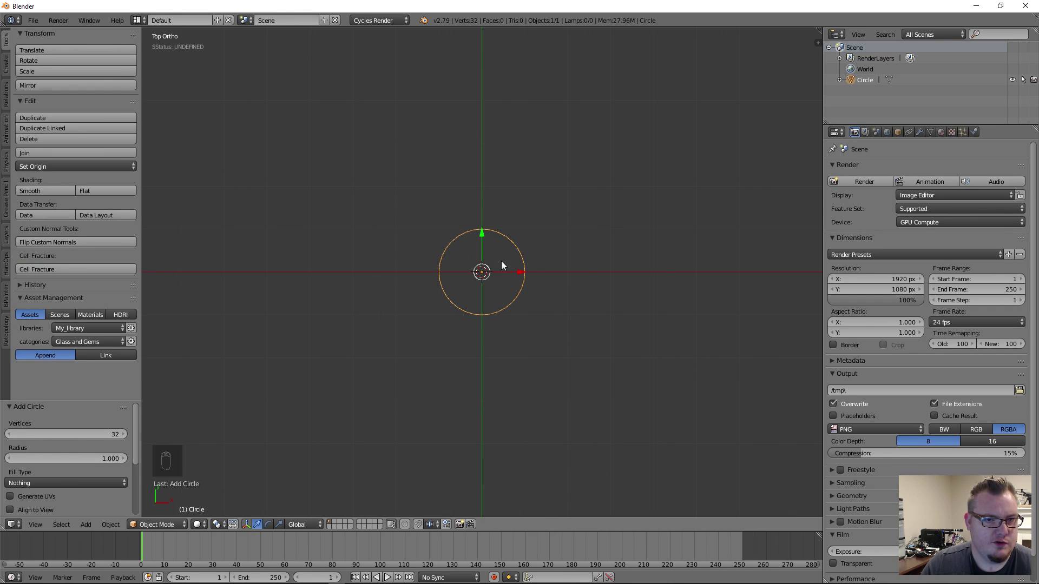
pyautogui.click(107, 434)
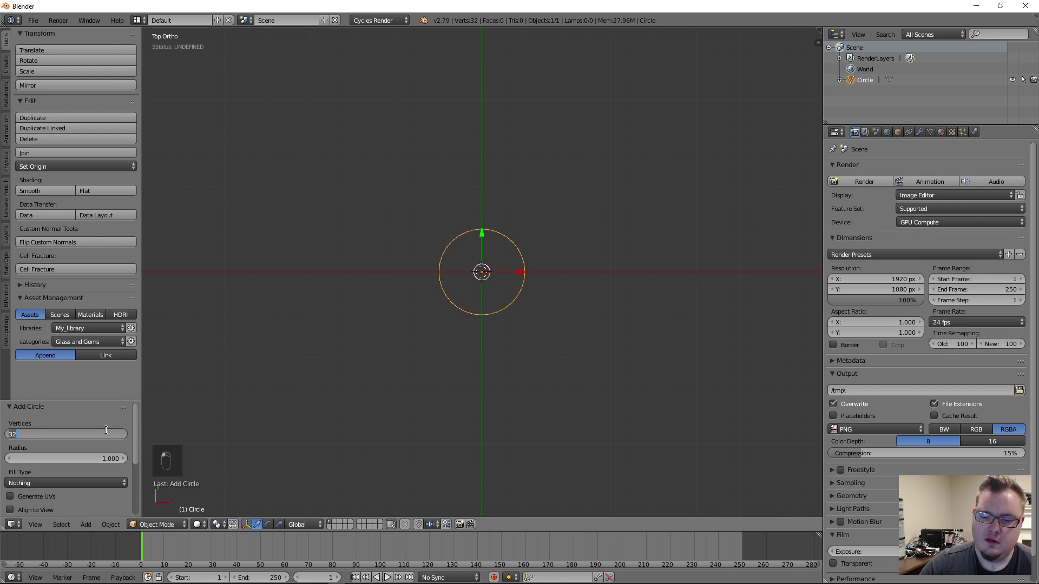
pyautogui.write('8')
pyautogui.press('Return')
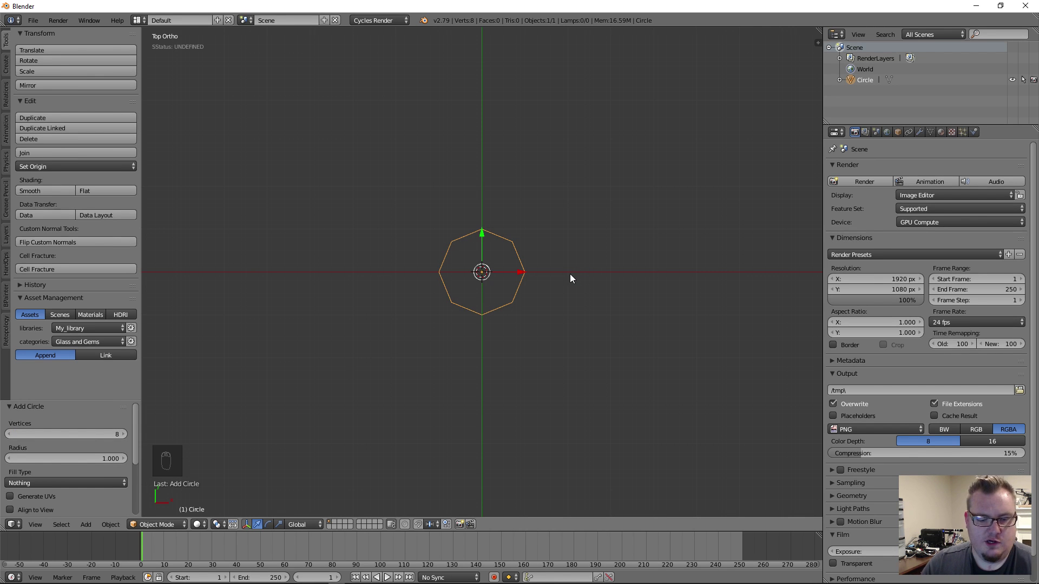
# In Edit Mode, join the circle's two opposite vertices on the Y axis with an edge and divide that edge at its midpoint
pyautogui.press('Tab')
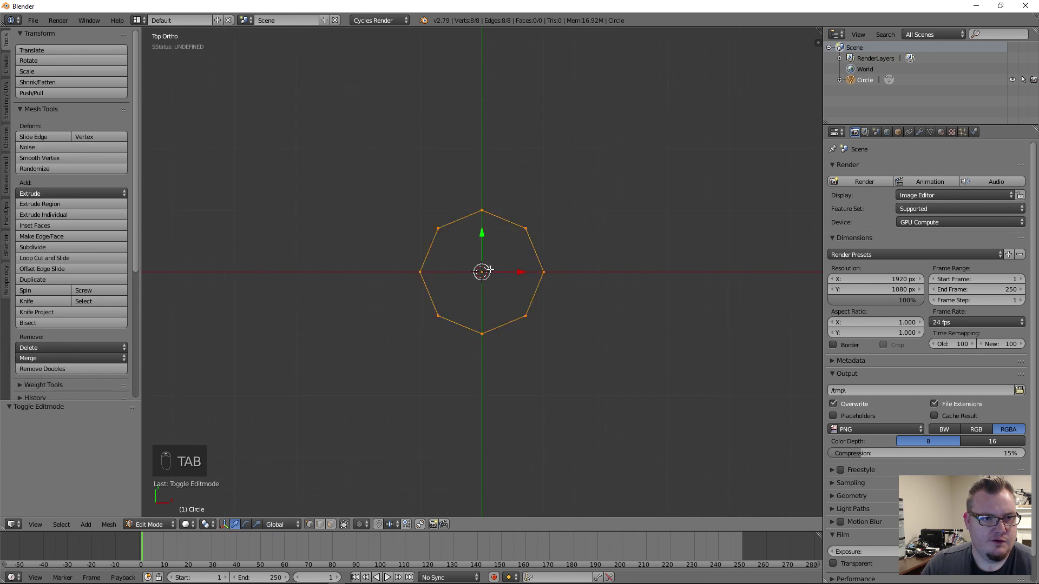
pyautogui.scroll(5, 490, 184)
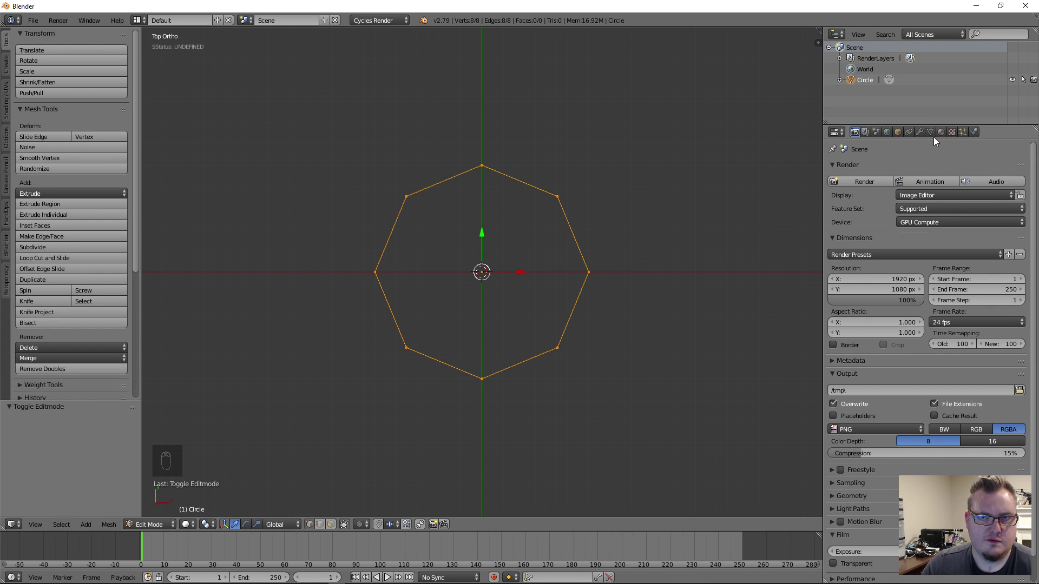
pyautogui.rightClick(481, 172)
pyautogui.keyDown('shift'); pyautogui.rightClick(479, 373); pyautogui.keyUp('shift')
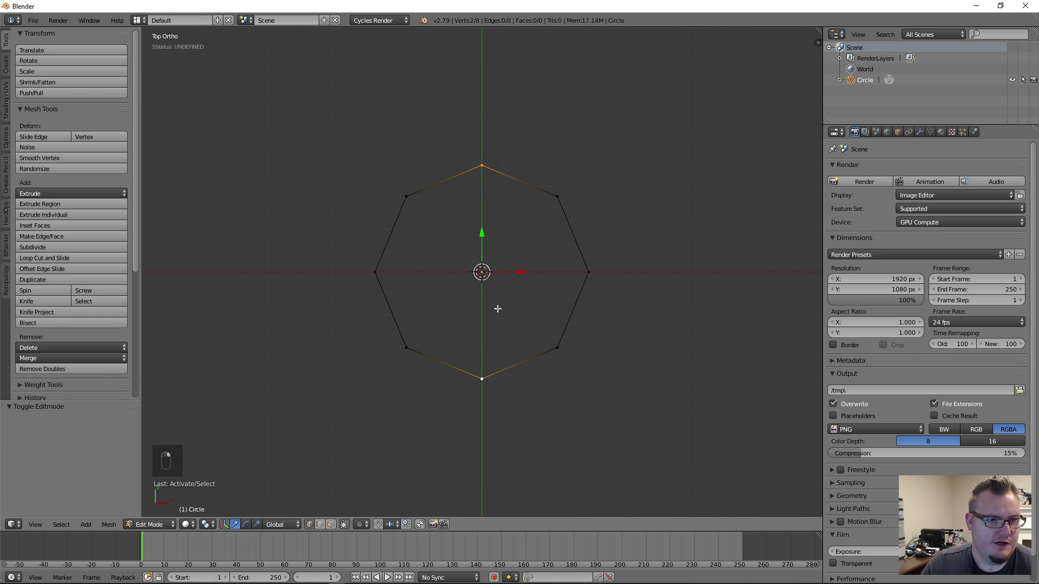
pyautogui.press('f')
pyautogui.hotkey('ctrl', 'r')
pyautogui.click(499, 270)
pyautogui.rightClick(500, 257)
# Fill the octagon with four quad faces around its centre vertex using Make Edge/Face
pyautogui.rightClick(489, 182)
pyautogui.press('f')
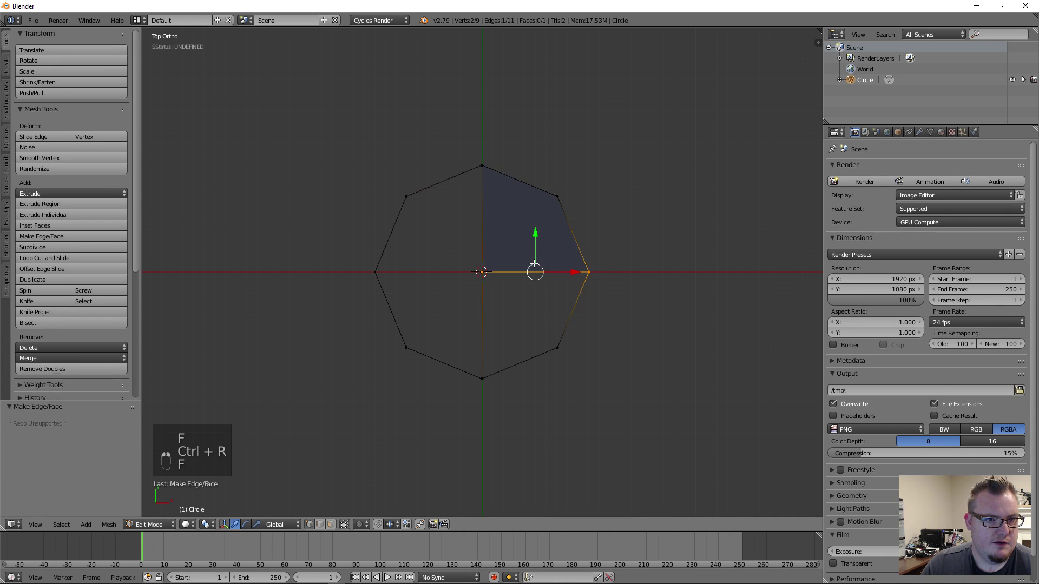
pyautogui.press('f')
pyautogui.press('f')
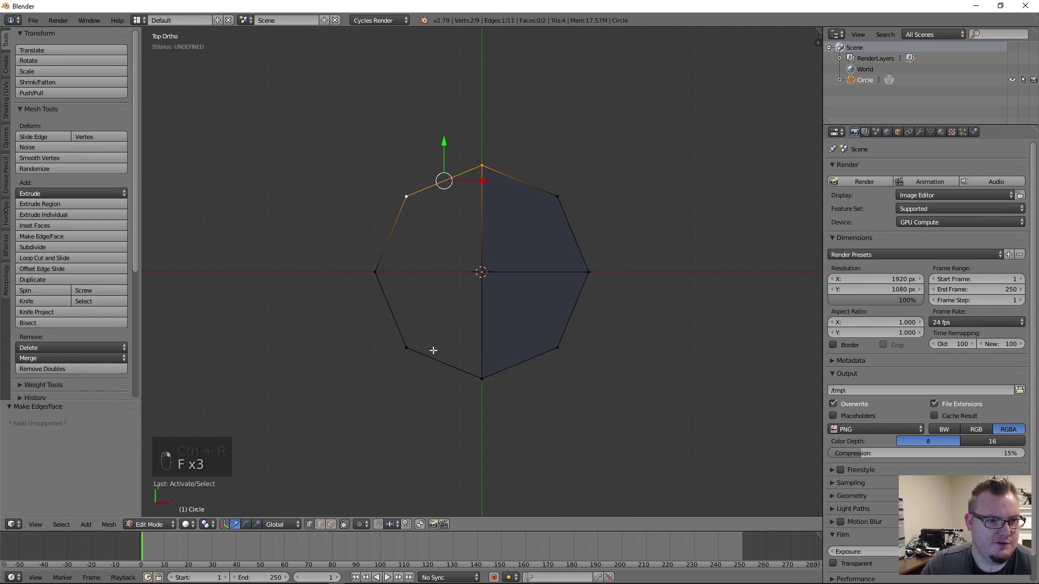
pyautogui.press('f')
pyautogui.press('f')
pyautogui.press('f')
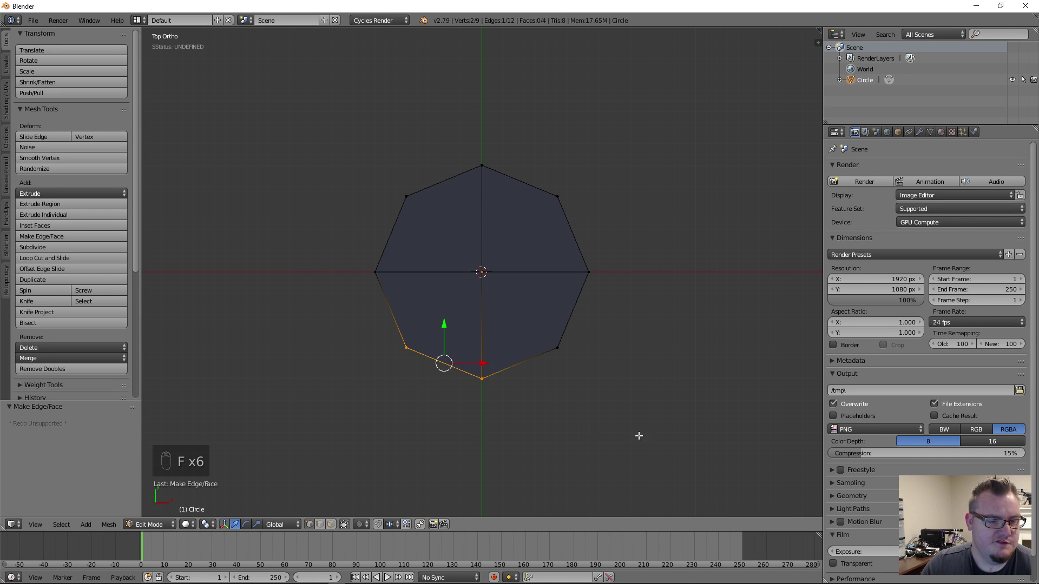
# Recalculate the normals of all the octagon's faces with the Inside option on, deselect everything and return to Object Mode
pyautogui.press('a')
pyautogui.press('a')
pyautogui.press('a')
pyautogui.hotkey('ctrl', 'n')
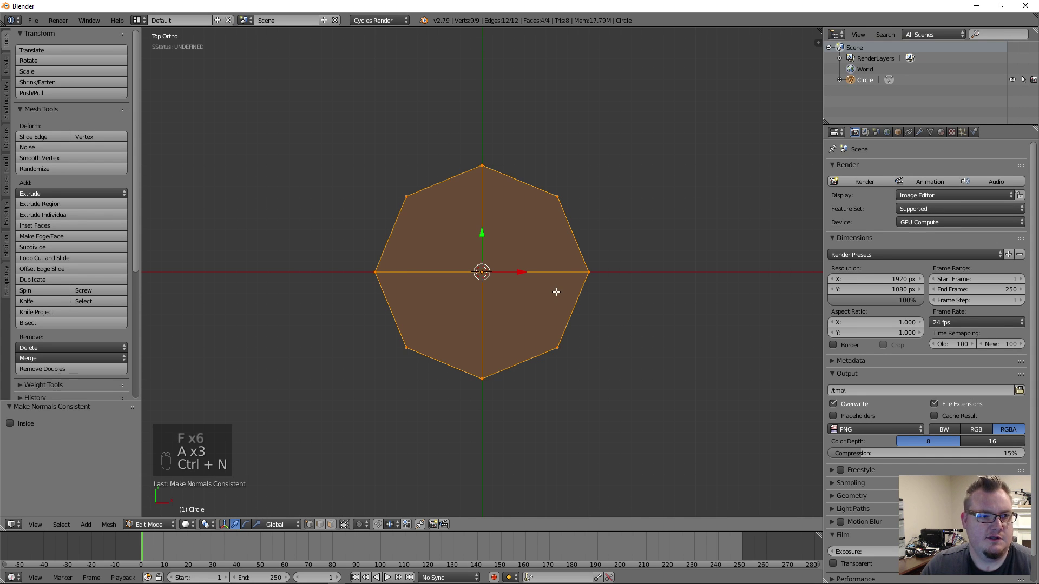
pyautogui.hotkey('ctrl', 'shift', 'n')
pyautogui.hotkey('ctrl', 'shift', 'b')
pyautogui.rightClick(606, 310)
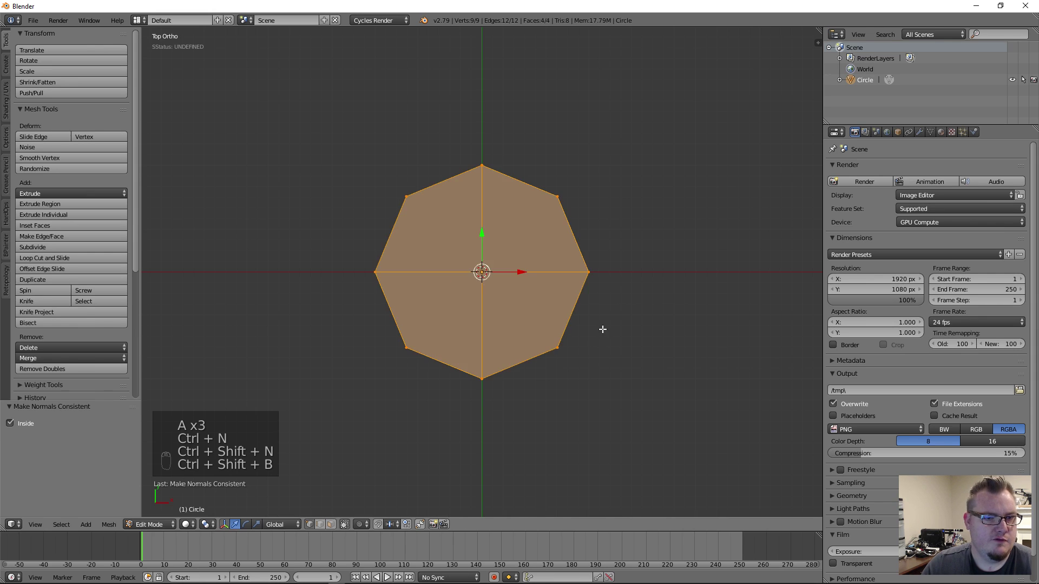
pyautogui.moveTo(603, 330); pyautogui.dragTo(543, 260, button='middle')
pyautogui.press('a')
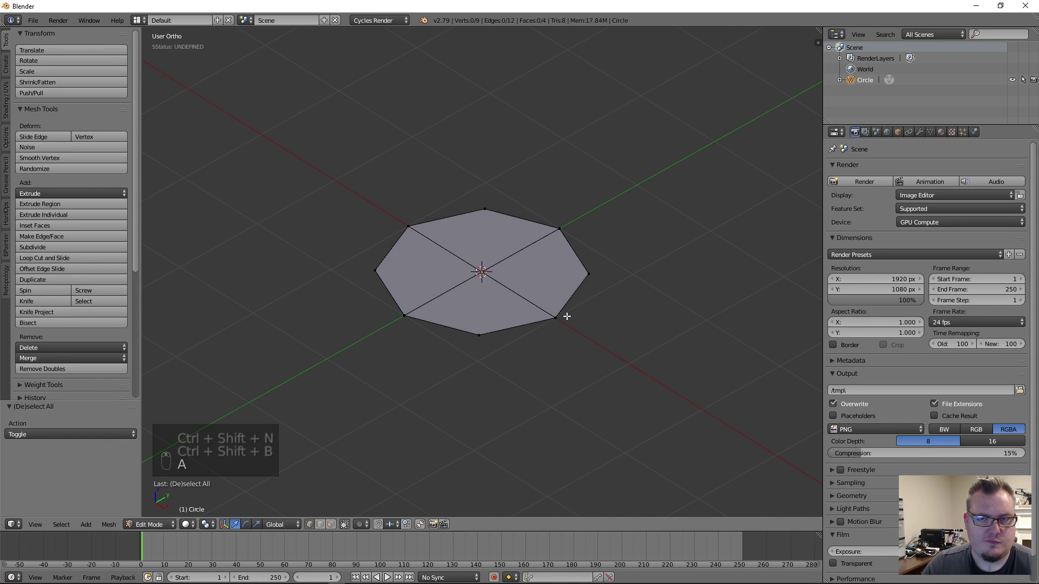
pyautogui.press('Tab')
pyautogui.scroll(2, 587, 314)
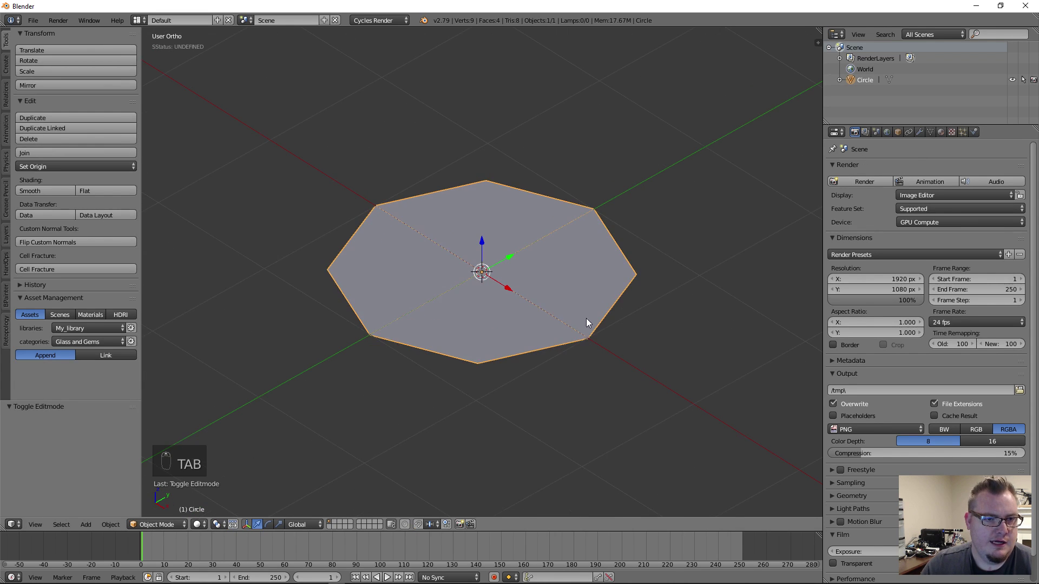
# Select all the octagon's faces in Edit Mode and extrude them about 0.125 downward along Z
pyautogui.press('Tab')
pyautogui.press('a')
pyautogui.press('a')
pyautogui.press('a')
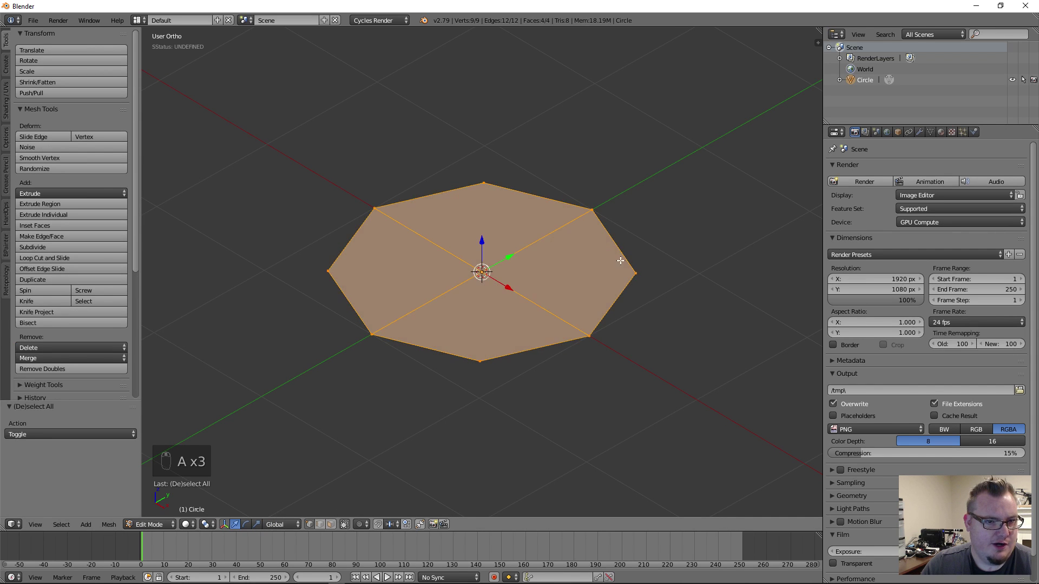
pyautogui.press('e')
pyautogui.click(644, 268)
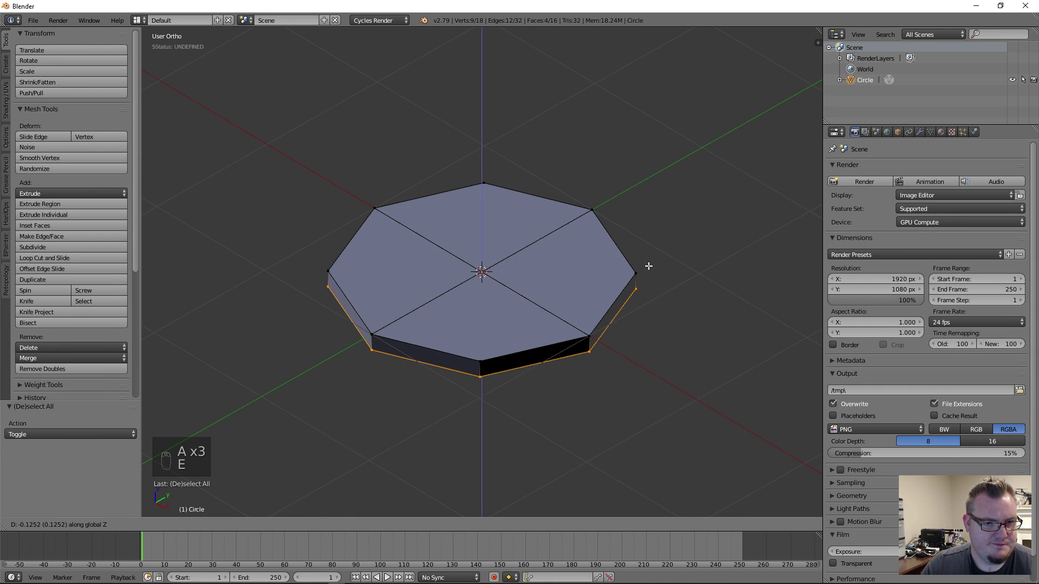
# Select the whole extruded disc and recalculate its normals to face outside
pyautogui.press('a')
pyautogui.press('a')
pyautogui.press('a')
pyautogui.hotkey('ctrl', 'n')
pyautogui.press('s')
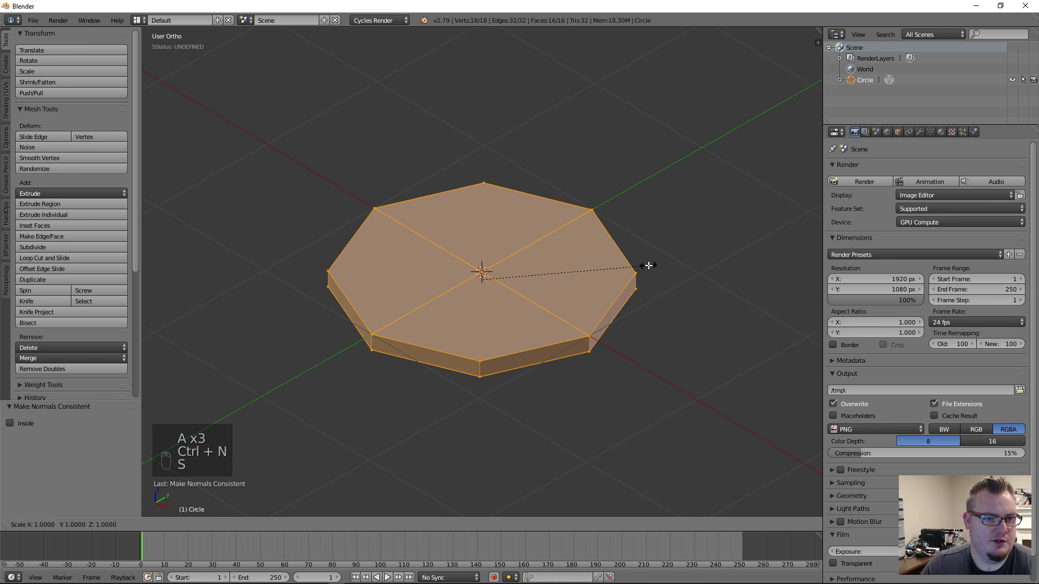
pyautogui.rightClick(647, 265)
pyautogui.hotkey('ctrl', '7')
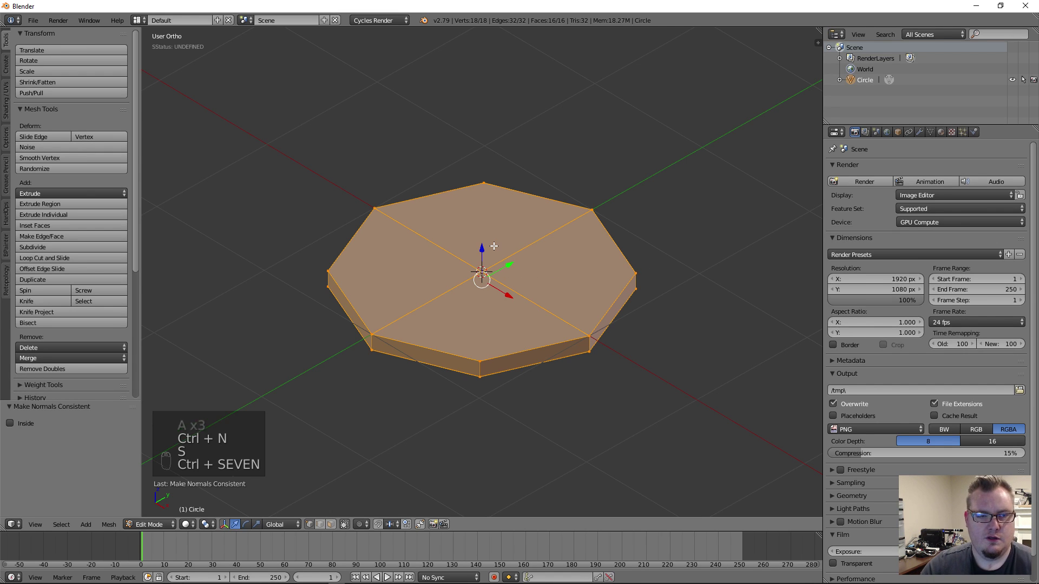
# Return to Object Mode and hide the transform manipulator
pyautogui.press('Tab')
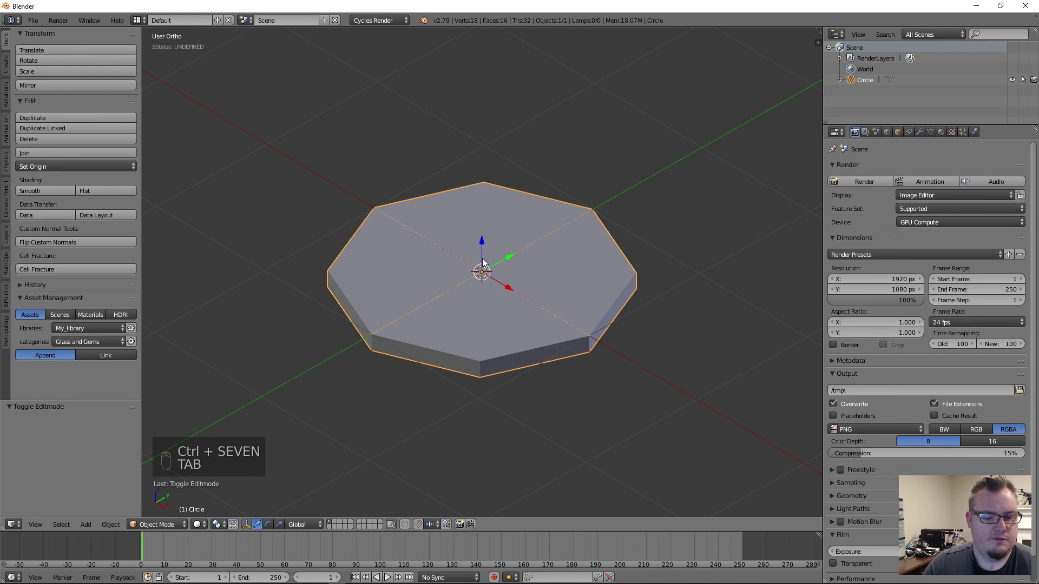
pyautogui.hotkey('ctrl', 'space')
pyautogui.hotkey('ctrl', '7')
pyautogui.rightClick(567, 284)
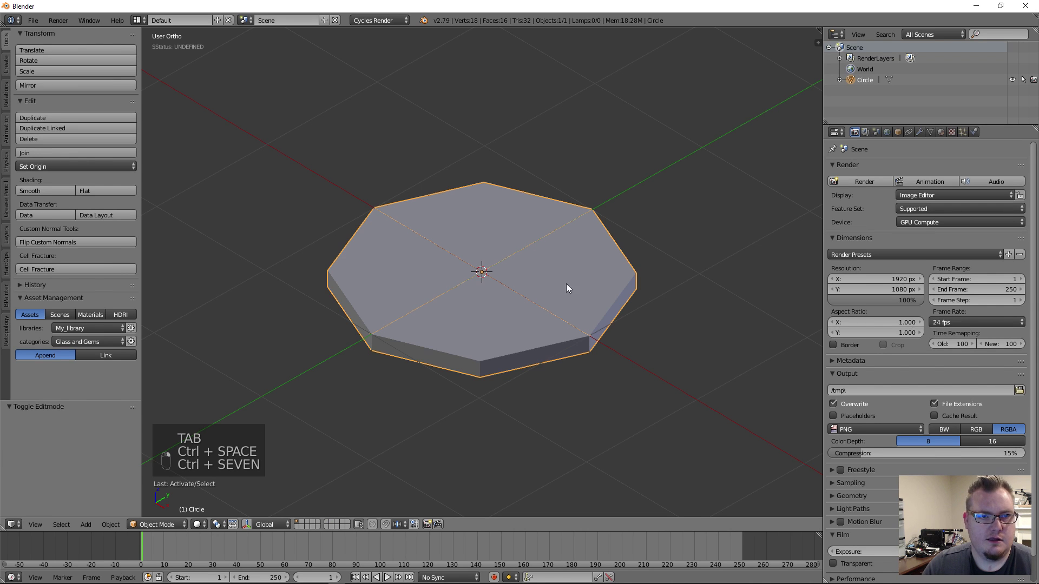
# Add a level 3 Subdivision Surface to the disc and shade it smooth
pyautogui.hotkey('ctrl', '3')
pyautogui.moveTo(518, 216); pyautogui.dragTo(551, 281, button='middle')
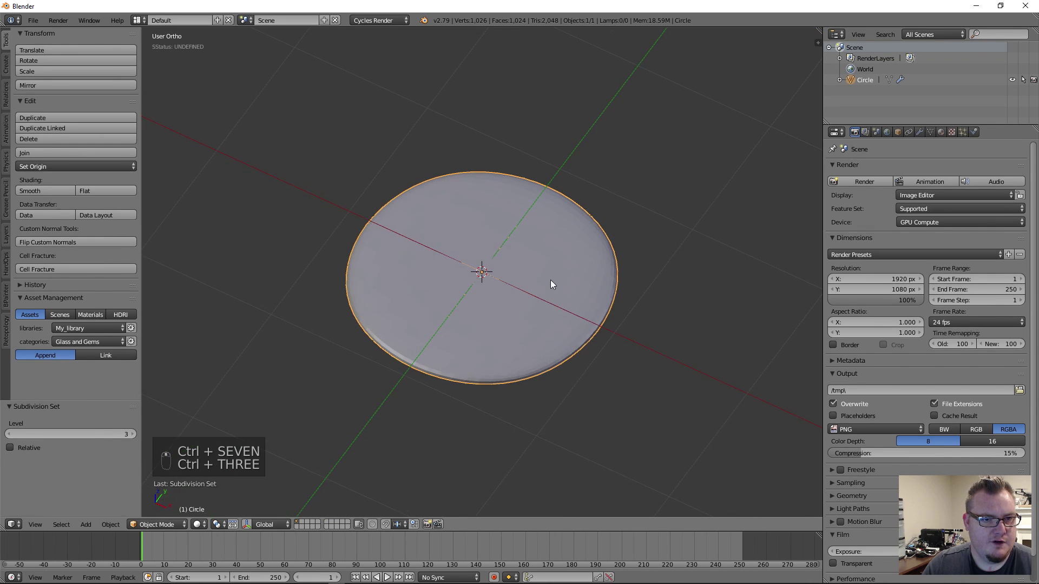
pyautogui.click(61, 189)
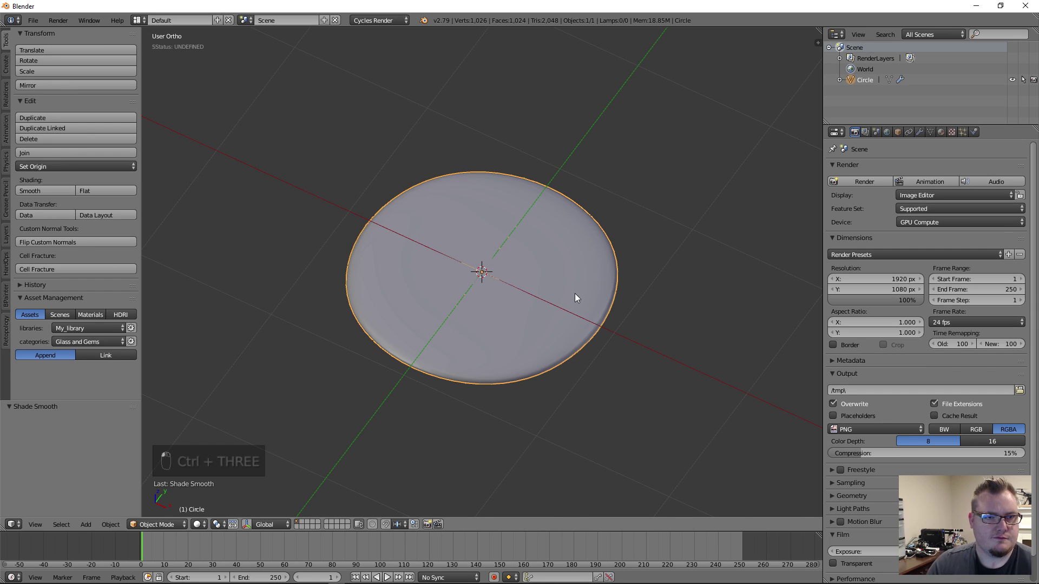
# Enter Edit Mode in edge selection and select all eight edges of the disc's upper rim
pyautogui.press('Tab')
pyautogui.scroll(3, 638, 375)
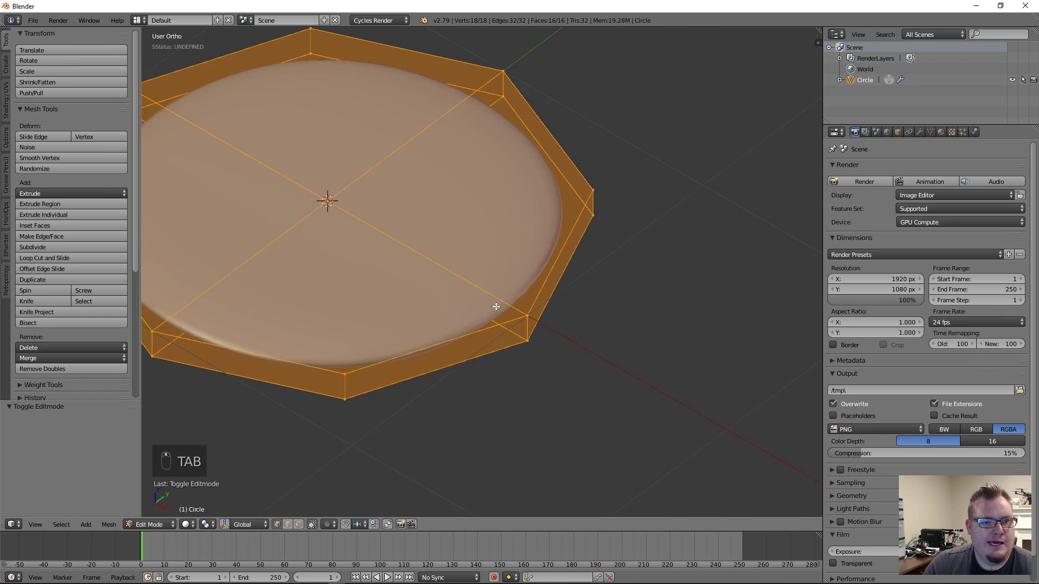
pyautogui.keyDown('shift'); pyautogui.moveTo(496, 307); pyautogui.dragTo(573, 303, button='middle'); pyautogui.keyUp('shift')
pyautogui.hotkey('ctrl', 'Tab')
pyautogui.click(572, 313)
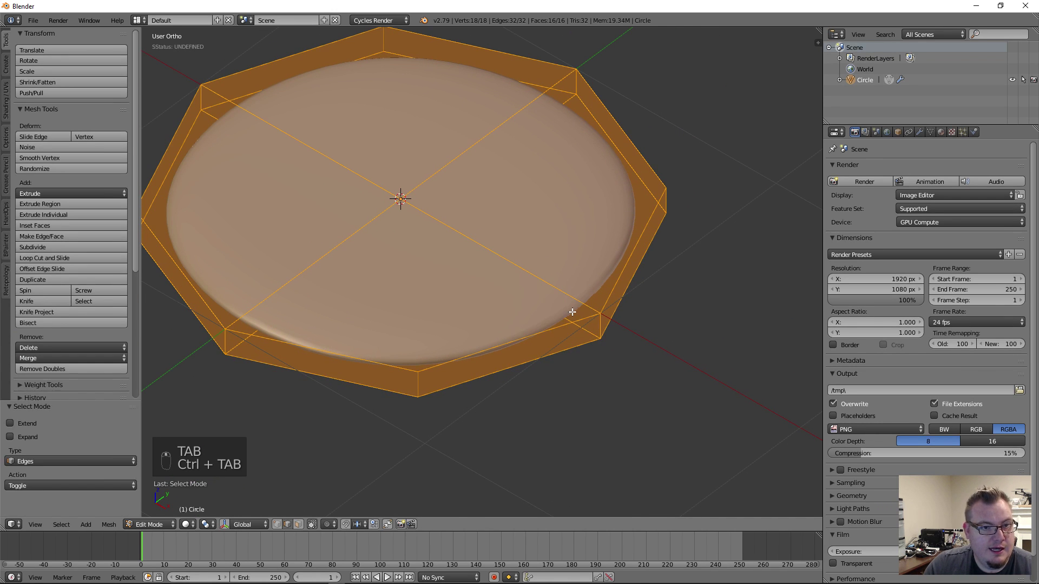
pyautogui.press('a')
pyautogui.keyDown('alt'); pyautogui.rightClick(548, 327); pyautogui.keyUp('alt')
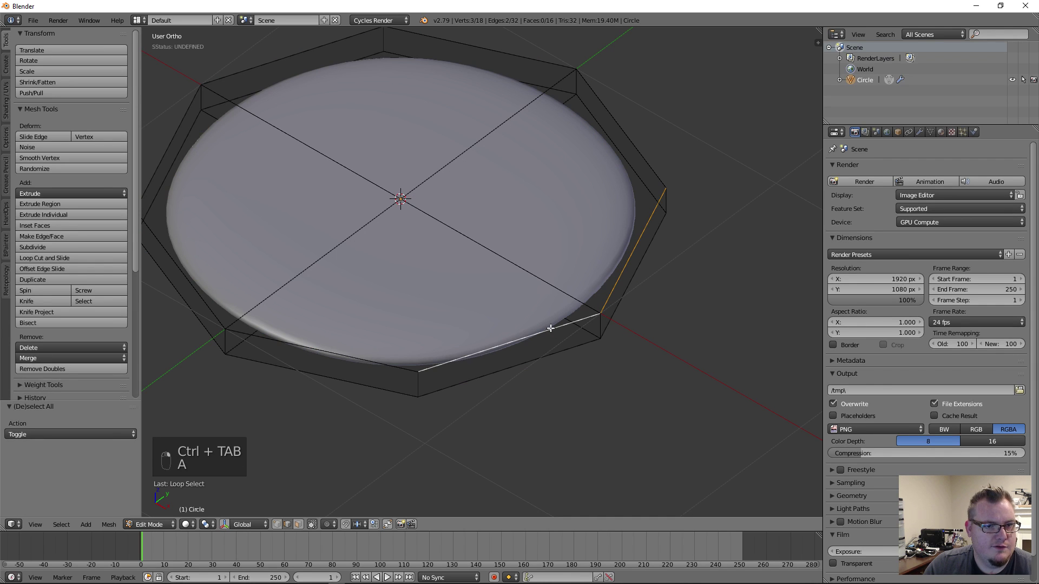
pyautogui.keyDown('alt'); pyautogui.keyDown('shift'); pyautogui.rightClick(630, 130); pyautogui.keyUp('shift'); pyautogui.keyUp('alt')
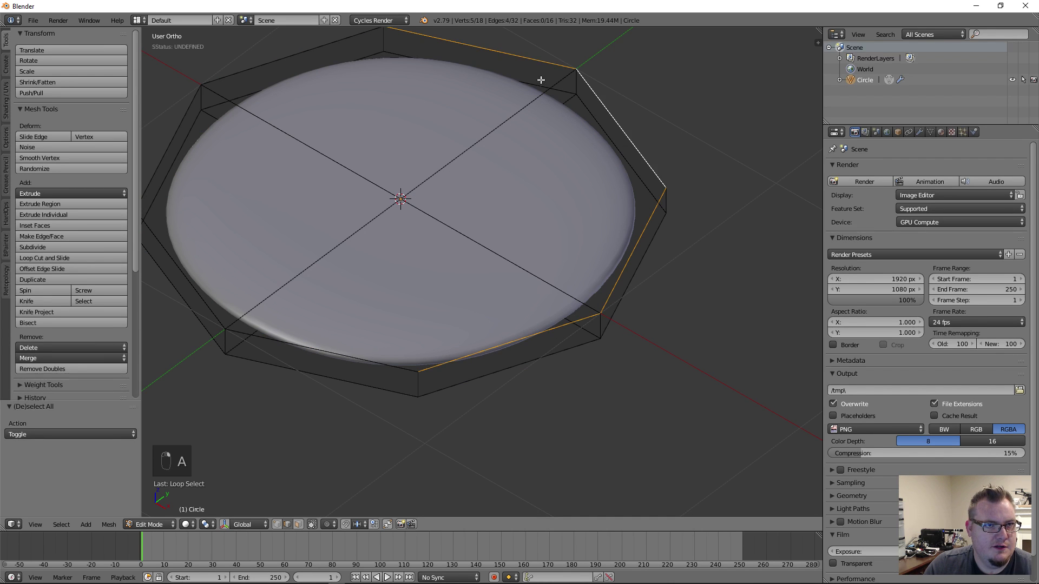
pyautogui.keyDown('alt'); pyautogui.keyDown('shift'); pyautogui.rightClick(274, 63); pyautogui.keyUp('shift'); pyautogui.keyUp('alt')
pyautogui.keyDown('alt'); pyautogui.keyDown('shift'); pyautogui.rightClick(199, 297); pyautogui.keyUp('shift'); pyautogui.keyUp('alt')
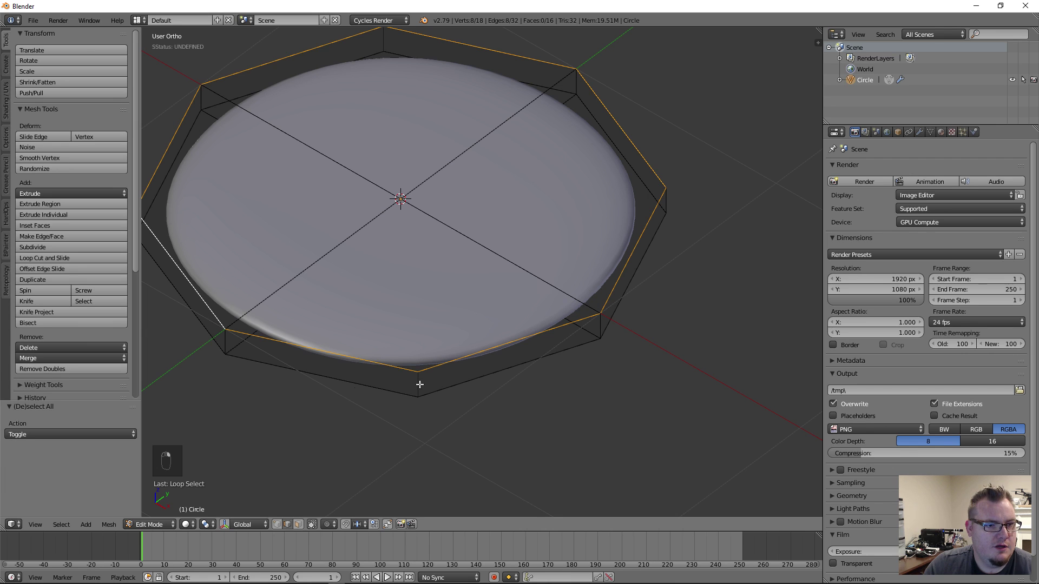
# Add all eight edges of the disc's lower rim to the selection
pyautogui.keyDown('alt'); pyautogui.keyDown('shift'); pyautogui.rightClick(498, 383); pyautogui.keyUp('shift'); pyautogui.keyUp('alt')
pyautogui.keyDown('alt'); pyautogui.keyDown('shift'); pyautogui.rightClick(382, 389); pyautogui.keyUp('shift'); pyautogui.keyUp('alt')
pyautogui.moveTo(522, 275); pyautogui.dragTo(453, 277, button='middle')
pyautogui.keyDown('alt'); pyautogui.keyDown('shift'); pyautogui.rightClick(599, 338); pyautogui.keyUp('shift'); pyautogui.keyUp('alt')
pyautogui.moveTo(744, 303); pyautogui.dragTo(670, 341, button='middle')
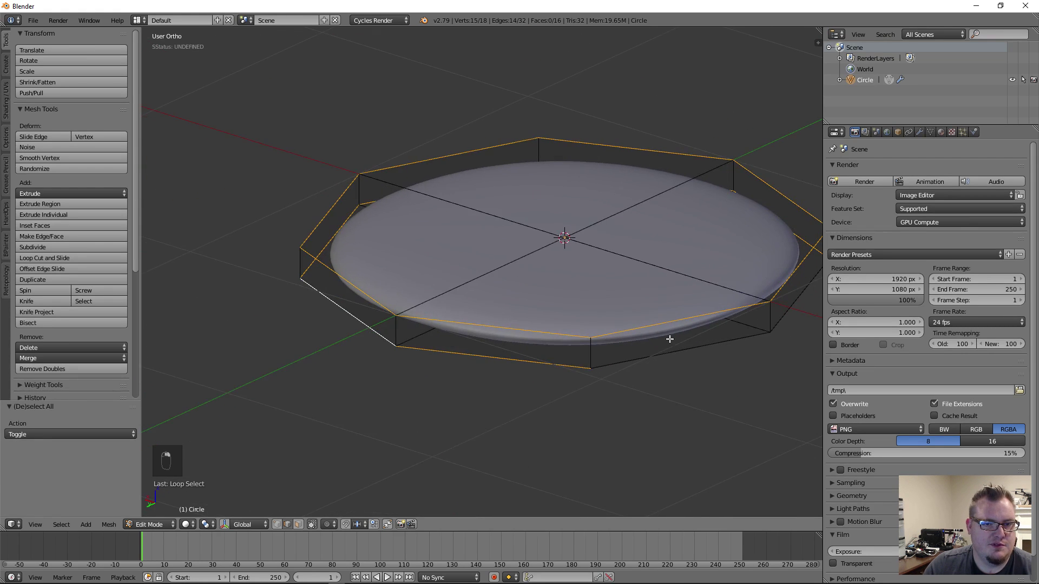
pyautogui.keyDown('alt'); pyautogui.keyDown('shift'); pyautogui.rightClick(675, 354); pyautogui.keyUp('shift'); pyautogui.keyUp('alt')
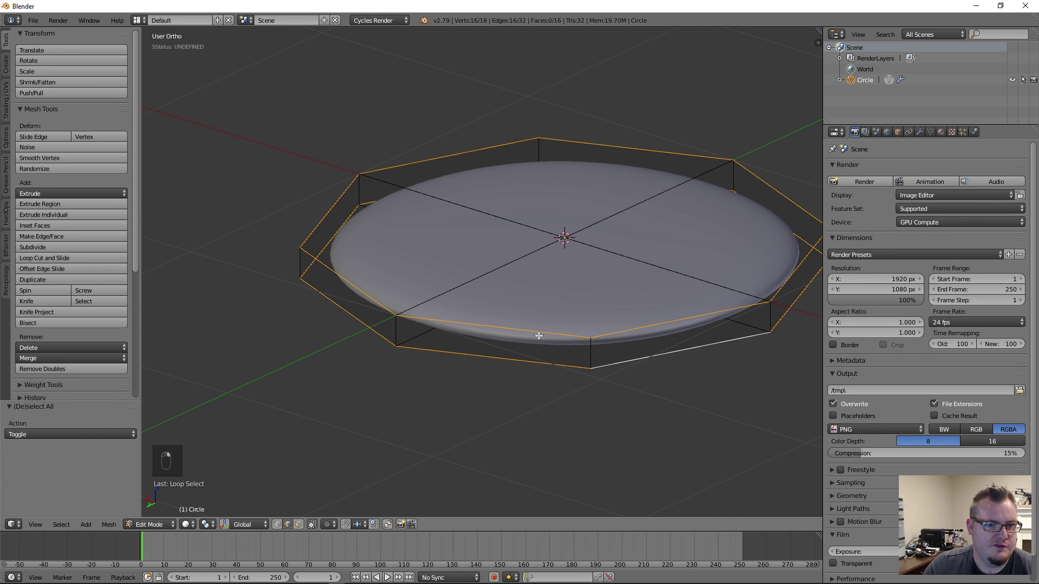
pyautogui.moveTo(542, 331); pyautogui.dragTo(647, 332, button='middle')
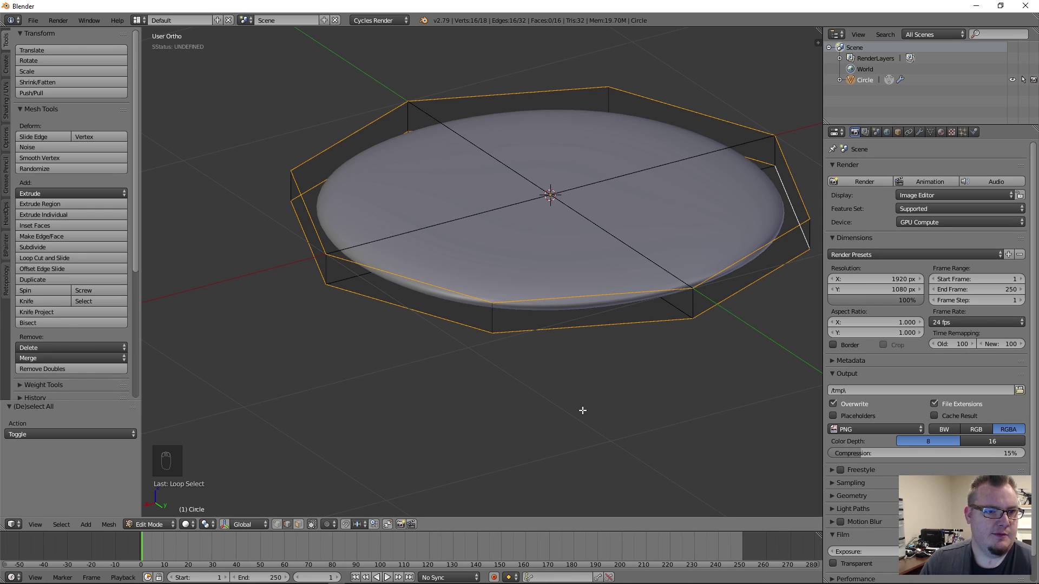
# Bevel the selected upper and lower rim edges by about 0.014 with one segment, and clear the selection
pyautogui.keyDown('shift'); pyautogui.moveTo(626, 382); pyautogui.dragTo(530, 377, button='middle'); pyautogui.keyUp('shift')
pyautogui.scroll(2, 574, 377)
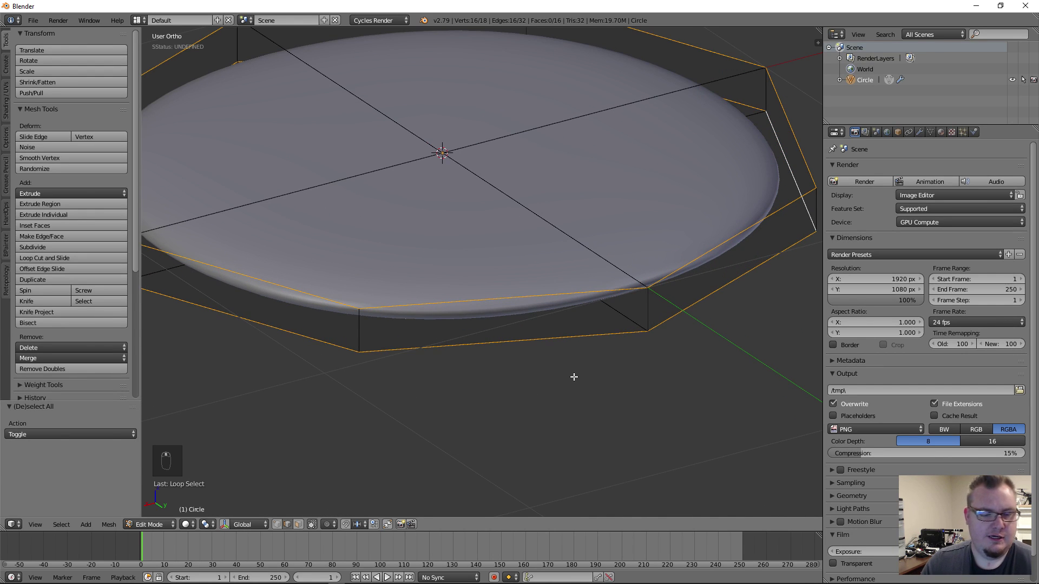
pyautogui.hotkey('ctrl', 'b')
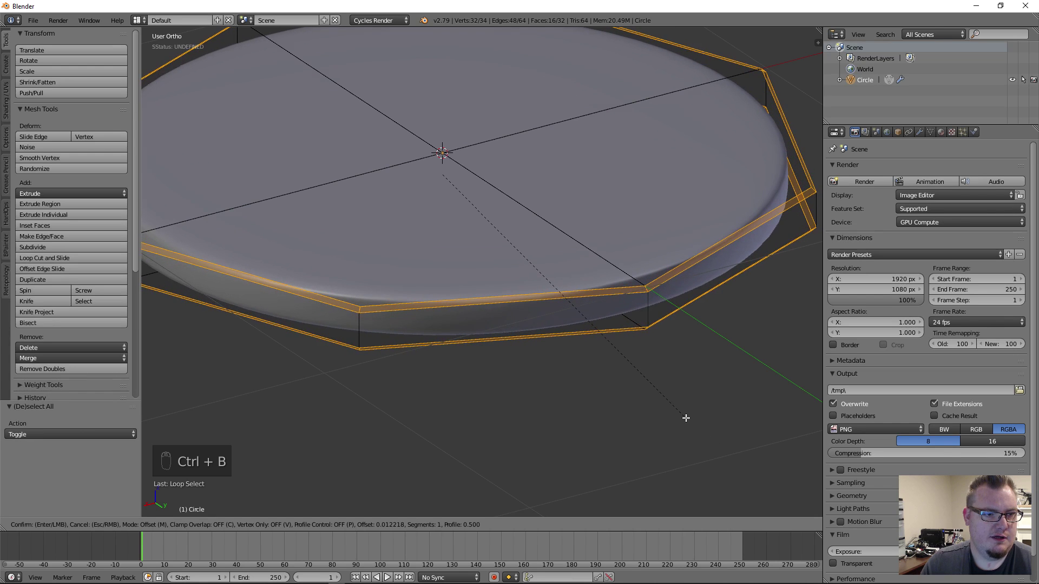
pyautogui.click(680, 420)
pyautogui.scroll(-3, 538, 343)
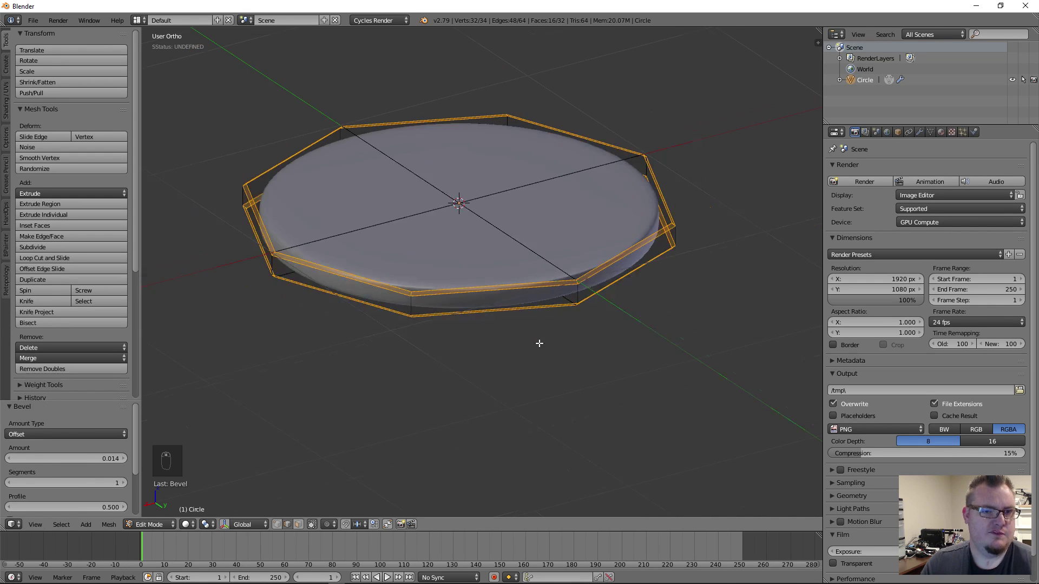
pyautogui.press('a')
# Switch to face selection and select the four large faces on top of the disc
pyautogui.moveTo(485, 258); pyautogui.dragTo(477, 228, button='middle')
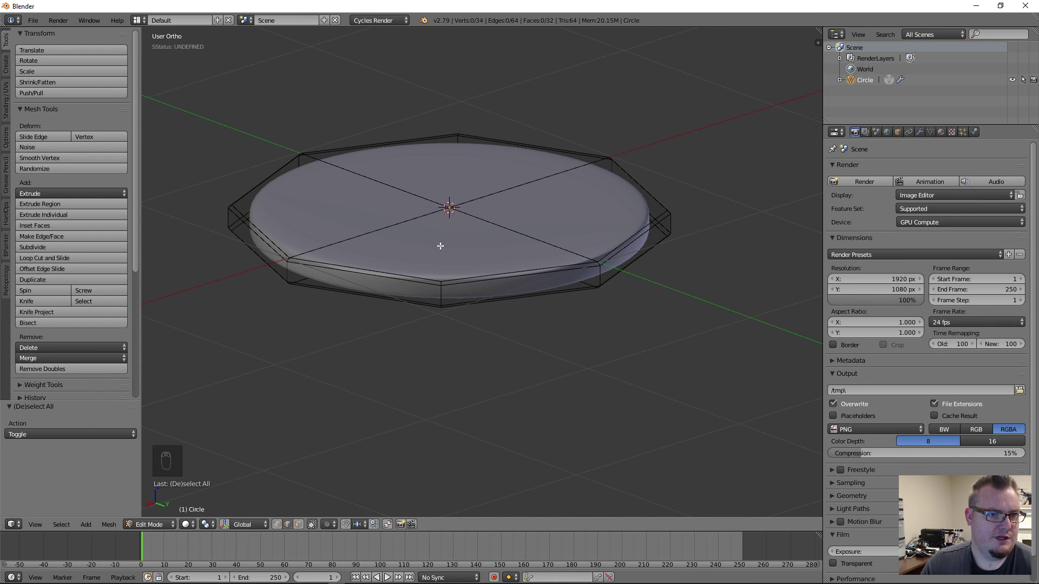
pyautogui.moveTo(440, 246); pyautogui.dragTo(491, 318, button='middle')
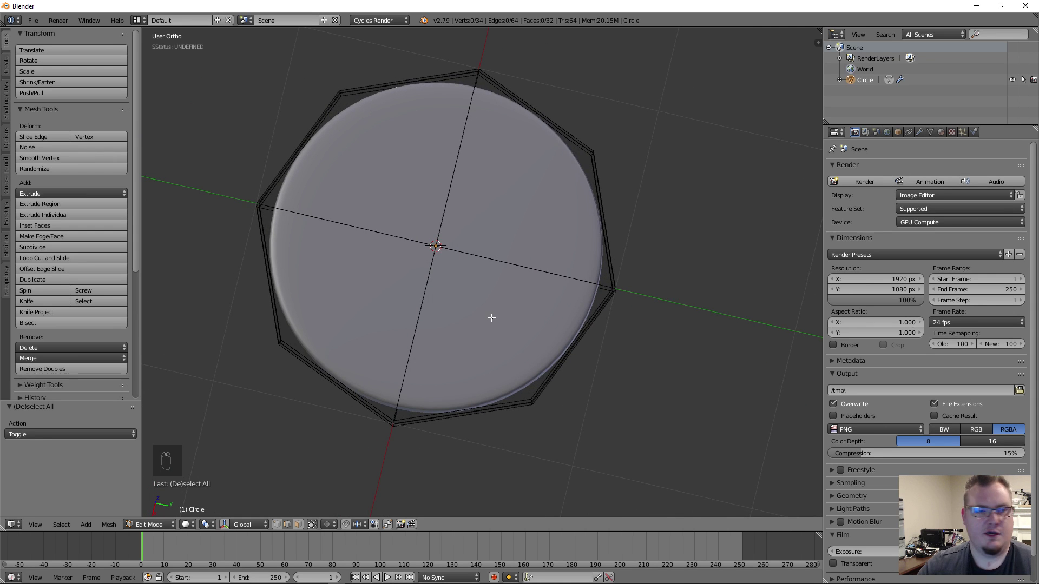
pyautogui.press('KP_7')
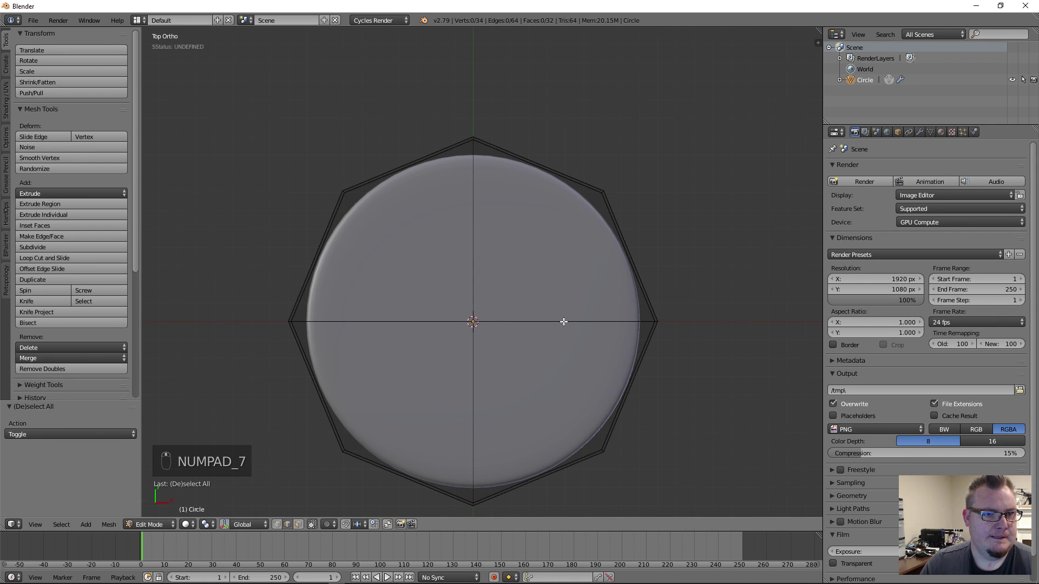
pyautogui.moveTo(564, 321); pyautogui.dragTo(533, 262, button='middle')
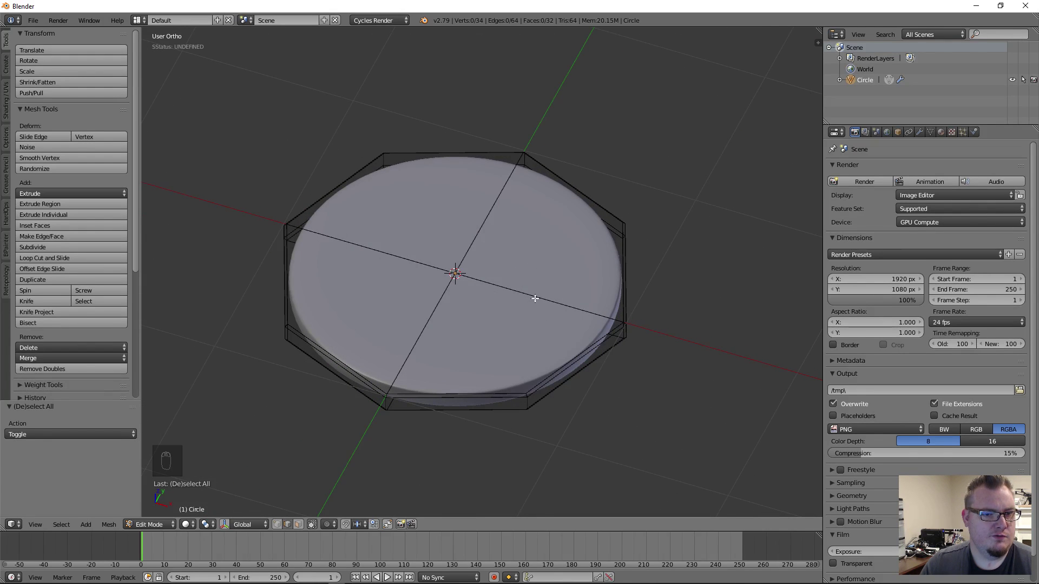
pyautogui.hotkey('ctrl', 'Tab')
pyautogui.click(479, 292)
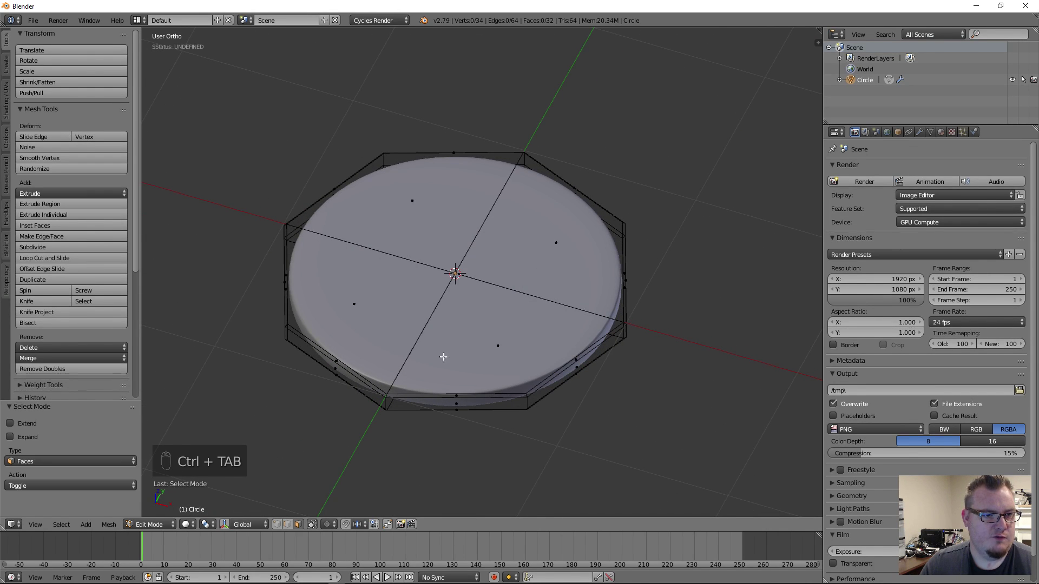
pyautogui.rightClick(465, 344)
pyautogui.keyDown('shift'); pyautogui.rightClick(374, 309); pyautogui.keyUp('shift')
pyautogui.keyDown('shift'); pyautogui.rightClick(393, 219); pyautogui.keyUp('shift')
pyautogui.keyDown('shift'); pyautogui.rightClick(569, 266); pyautogui.keyUp('shift')
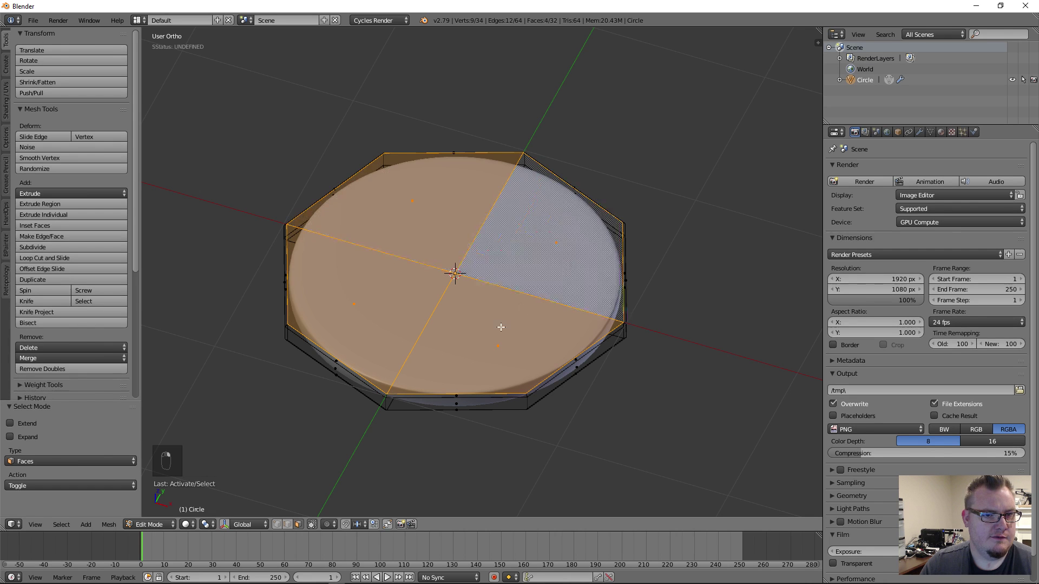
# Inset the four top faces from the top view with a thickness of about 0.02
pyautogui.moveTo(573, 333); pyautogui.dragTo(462, 299, button='middle')
pyautogui.press('KP_7')
pyautogui.scroll(1, 525, 335)
pyautogui.keyDown('shift'); pyautogui.moveTo(541, 346); pyautogui.dragTo(542, 322, button='middle'); pyautogui.keyUp('shift')
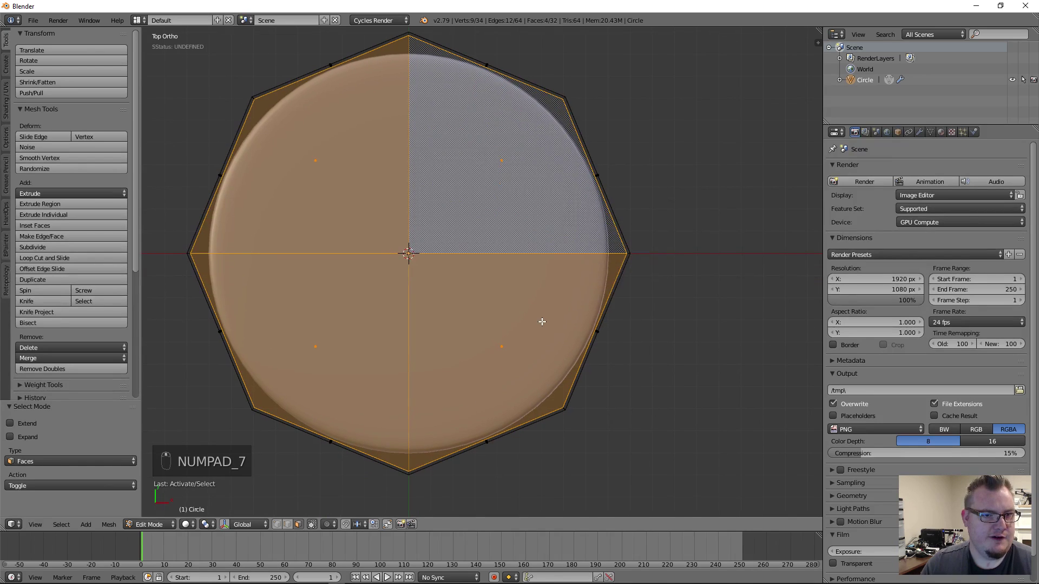
pyautogui.press('i')
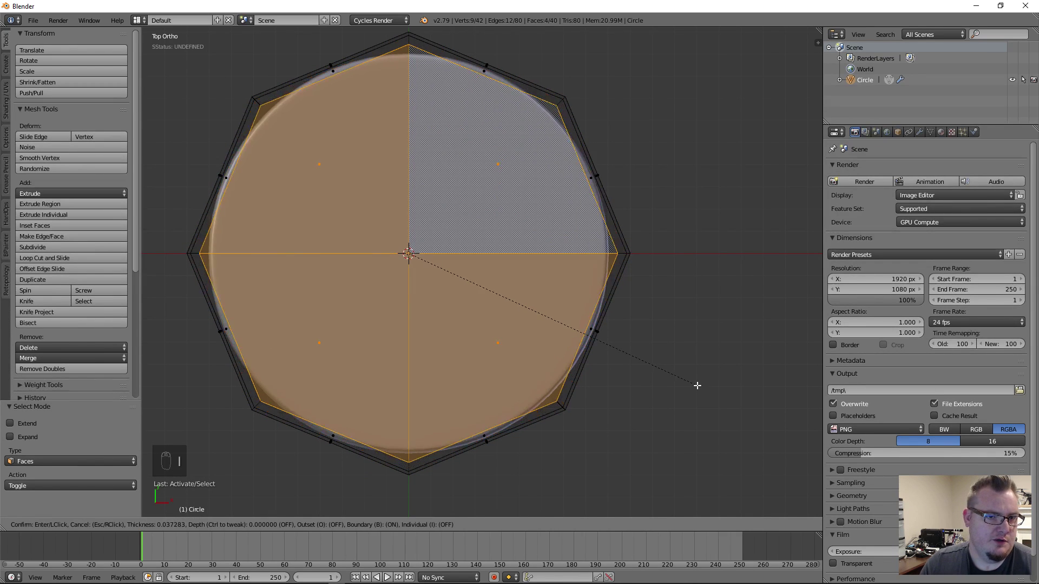
pyautogui.click(701, 387)
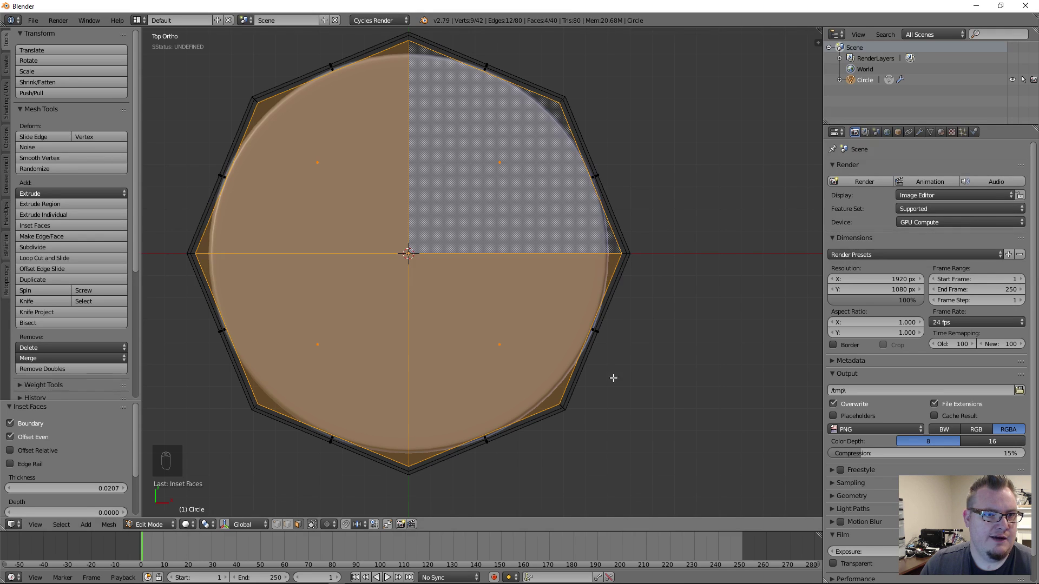
# Extrude the inset top faces about 0.019 downward to form a shallow recess
pyautogui.moveTo(607, 375); pyautogui.dragTo(594, 269, button='middle')
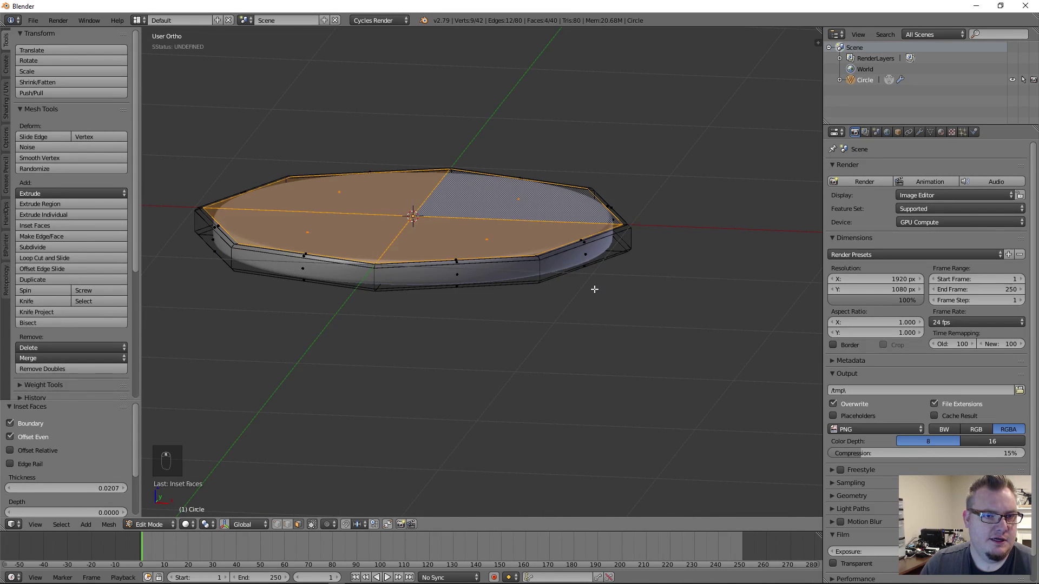
pyautogui.press('e')
pyautogui.click(594, 294)
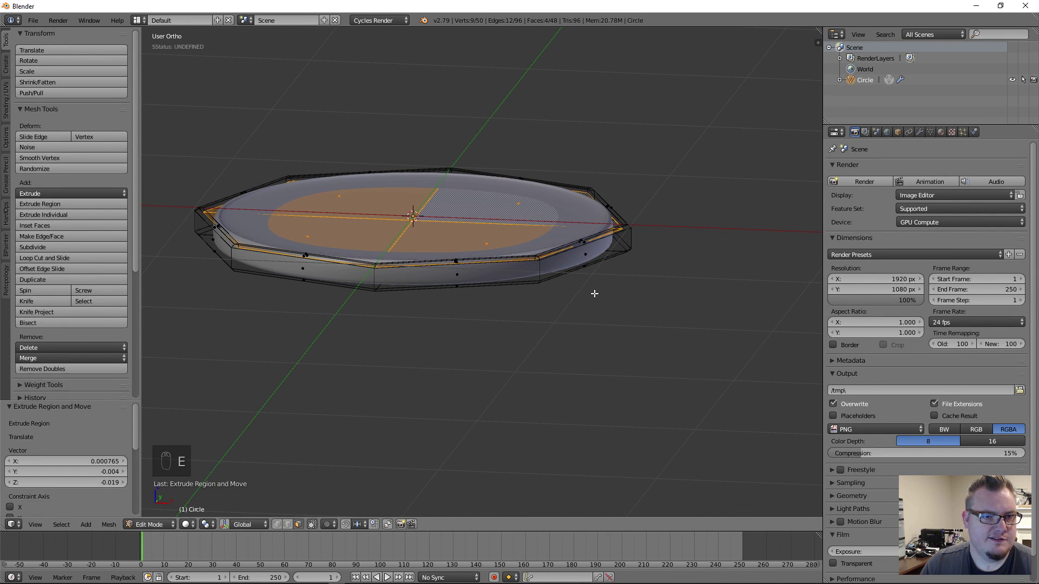
pyautogui.moveTo(591, 244); pyautogui.dragTo(587, 283, button='middle')
pyautogui.scroll(1, 657, 330)
pyautogui.press('s')
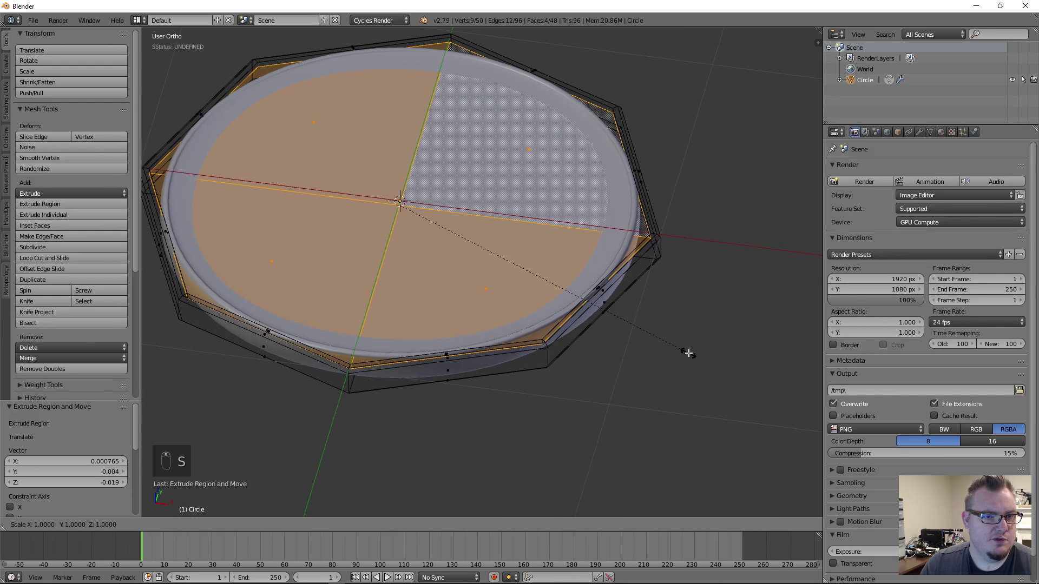
pyautogui.hotkey('shift', 'z')
pyautogui.click(668, 335)
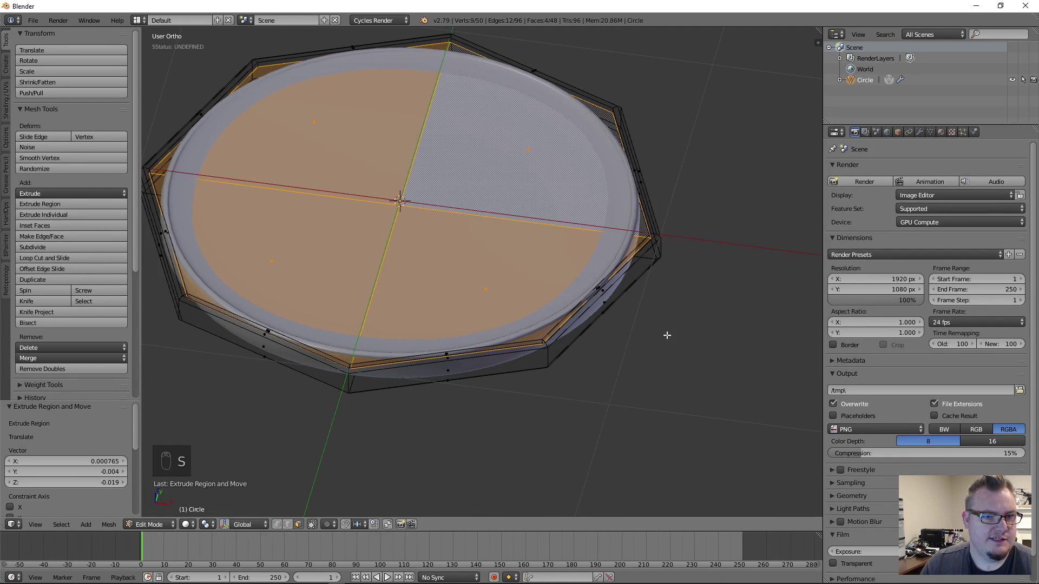
# Add the recess's side-wall face loop to the selection, scale it by about 1.012 excluding Z, and deselect everything
pyautogui.moveTo(667, 335); pyautogui.dragTo(535, 295, button='middle')
pyautogui.scroll(6, 535, 295)
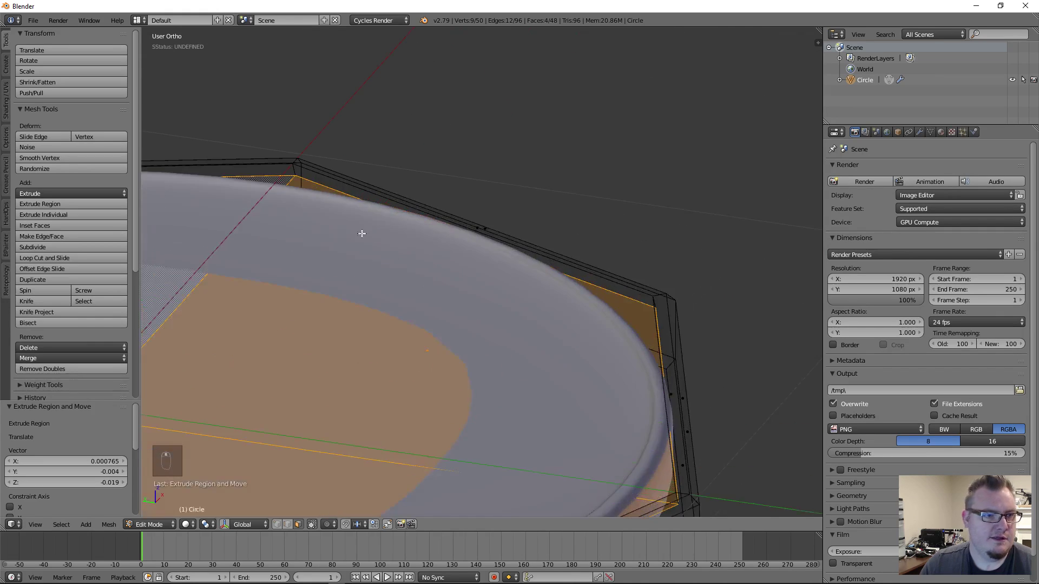
pyautogui.keyDown('alt'); pyautogui.keyDown('shift'); pyautogui.click(466, 193); pyautogui.keyUp('shift'); pyautogui.keyUp('alt')
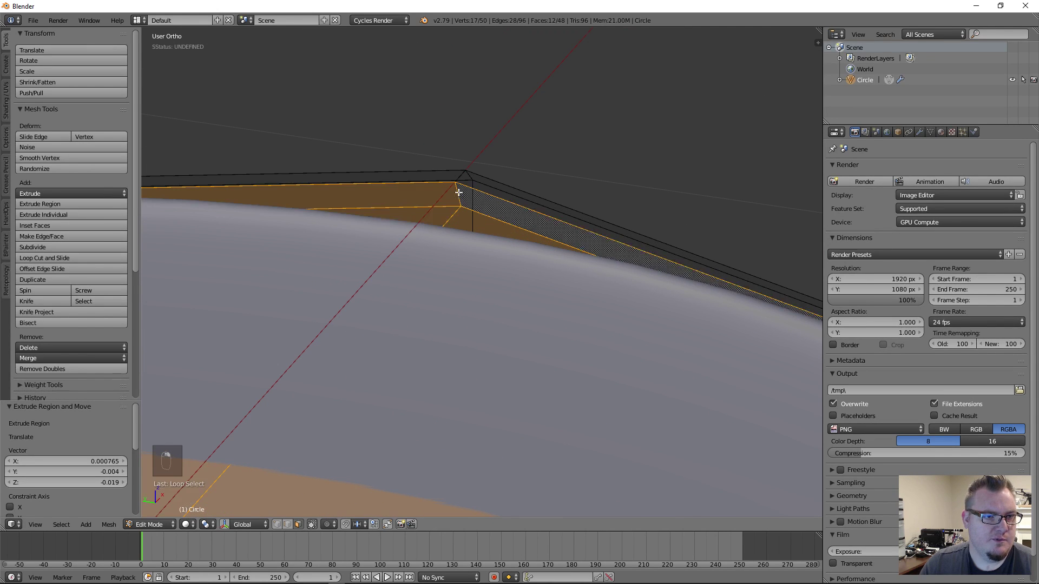
pyautogui.scroll(-6, 583, 290)
pyautogui.moveTo(660, 325); pyautogui.dragTo(651, 348, button='middle')
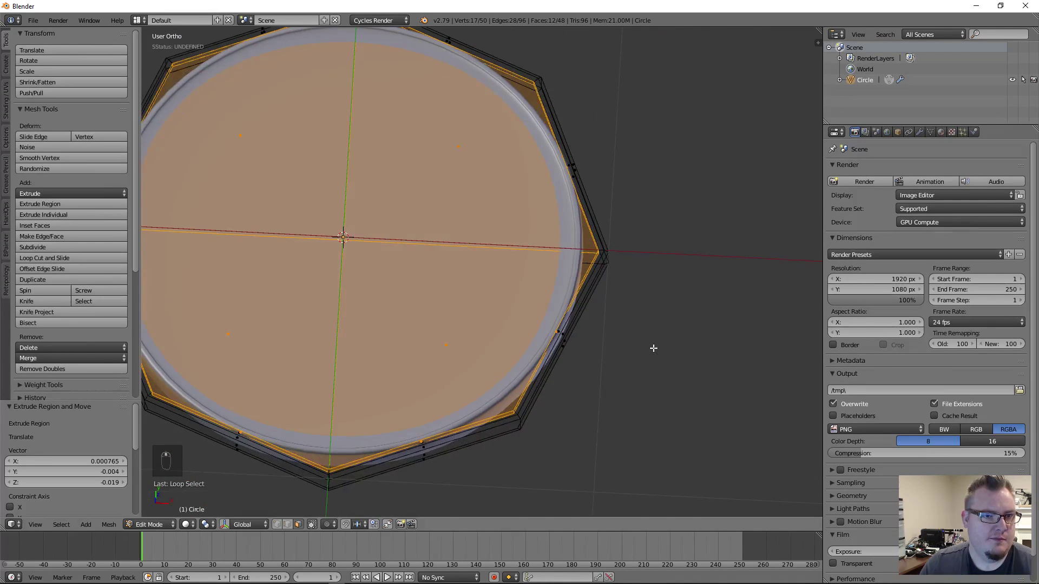
pyautogui.press('s')
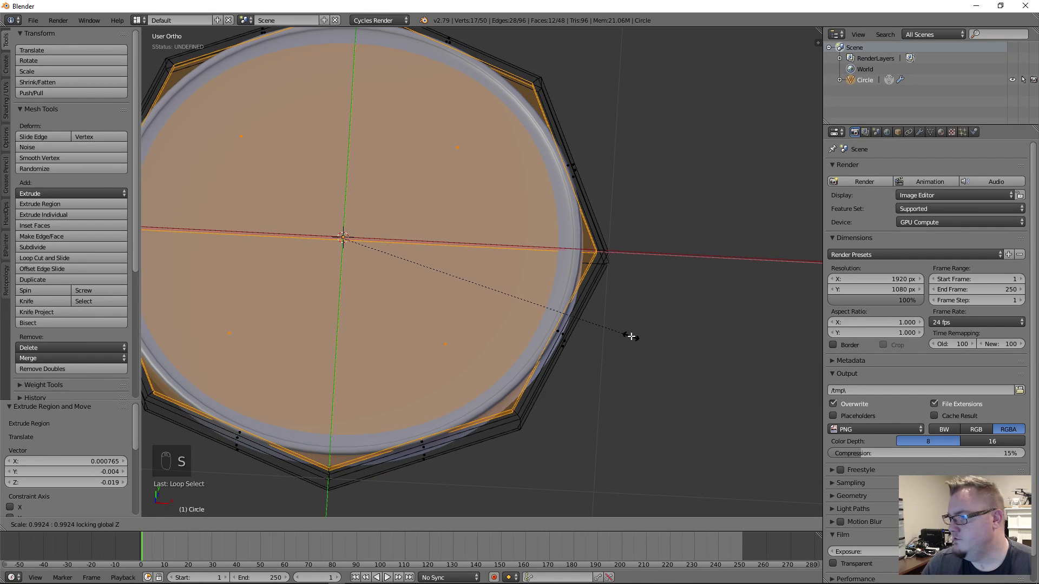
pyautogui.click(685, 364)
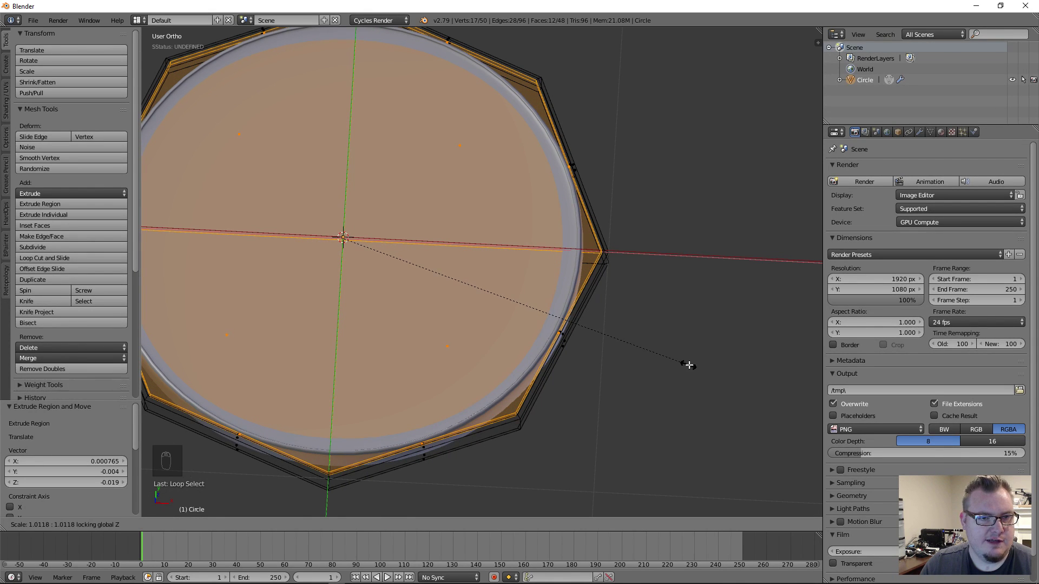
pyautogui.press('a')
# Switch to vertex selection and wireframe display, leaving nothing selected
pyautogui.moveTo(549, 330); pyautogui.dragTo(620, 267, button='middle')
pyautogui.scroll(2, 671, 357)
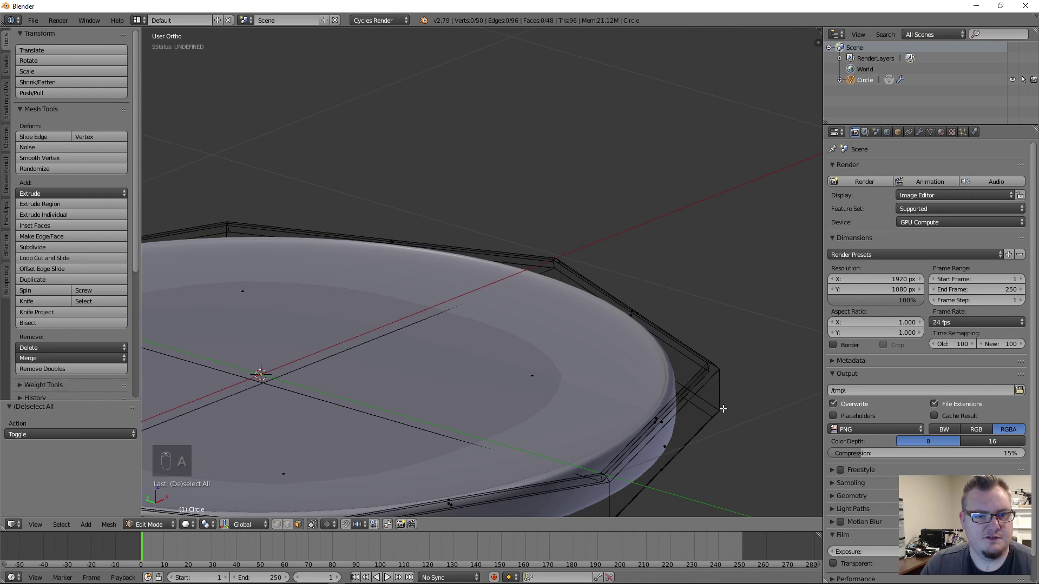
pyautogui.scroll(2, 704, 374)
pyautogui.scroll(2, 655, 320)
pyautogui.hotkey('ctrl', 'Tab')
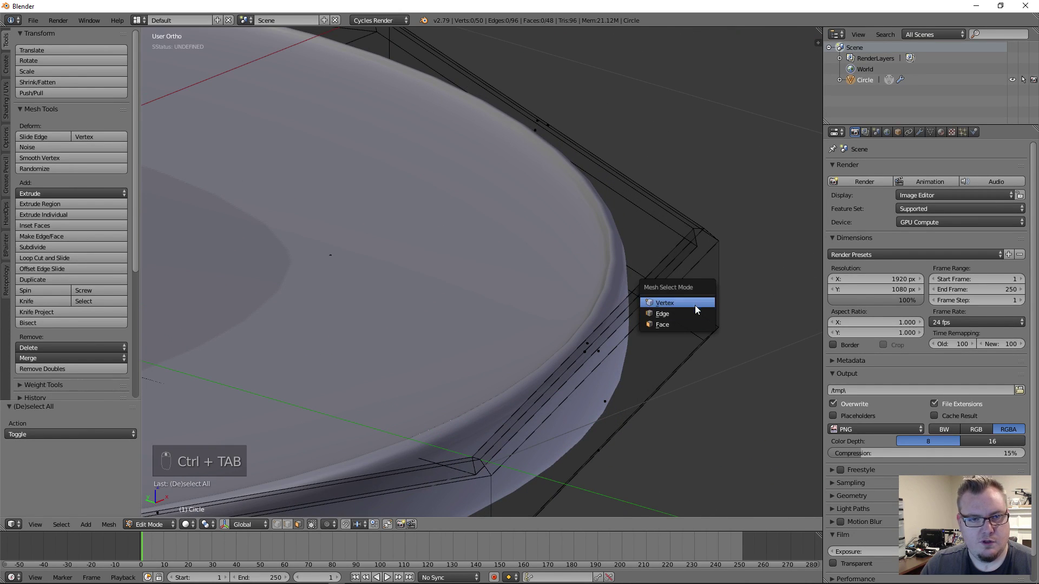
pyautogui.click(696, 302)
pyautogui.press('a')
pyautogui.press('a')
pyautogui.press('a')
pyautogui.keyDown('alt'); pyautogui.rightClick(690, 256); pyautogui.keyUp('alt')
pyautogui.press('a')
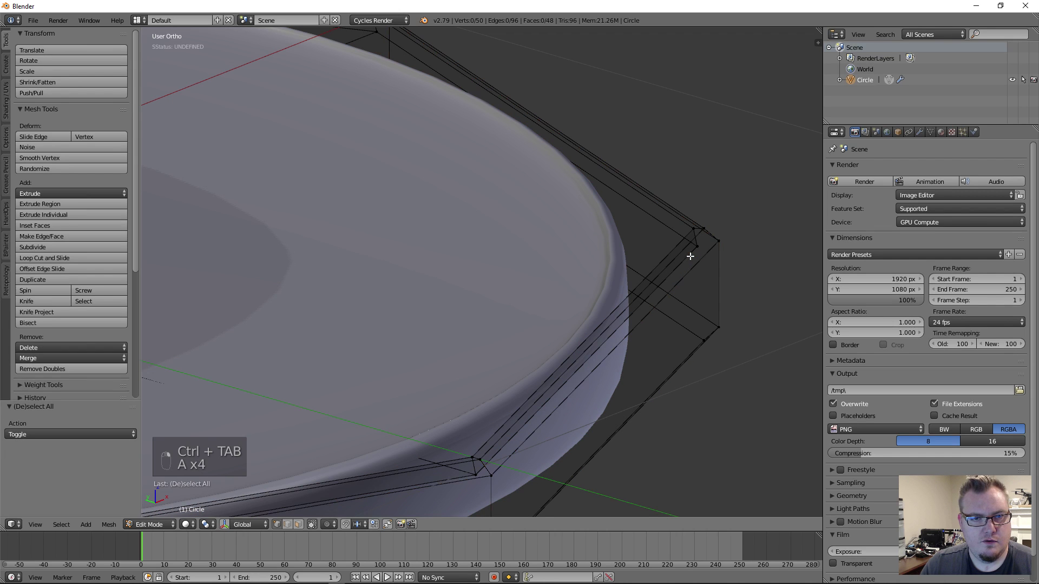
pyautogui.keyDown('alt'); pyautogui.rightClick(681, 262); pyautogui.keyUp('alt')
pyautogui.press('z')
pyautogui.press('a')
# Select the recess floor's perimeter vertices with several edge loops, leaving out the corner on the negative X axis
pyautogui.keyDown('alt'); pyautogui.rightClick(682, 262); pyautogui.keyUp('alt')
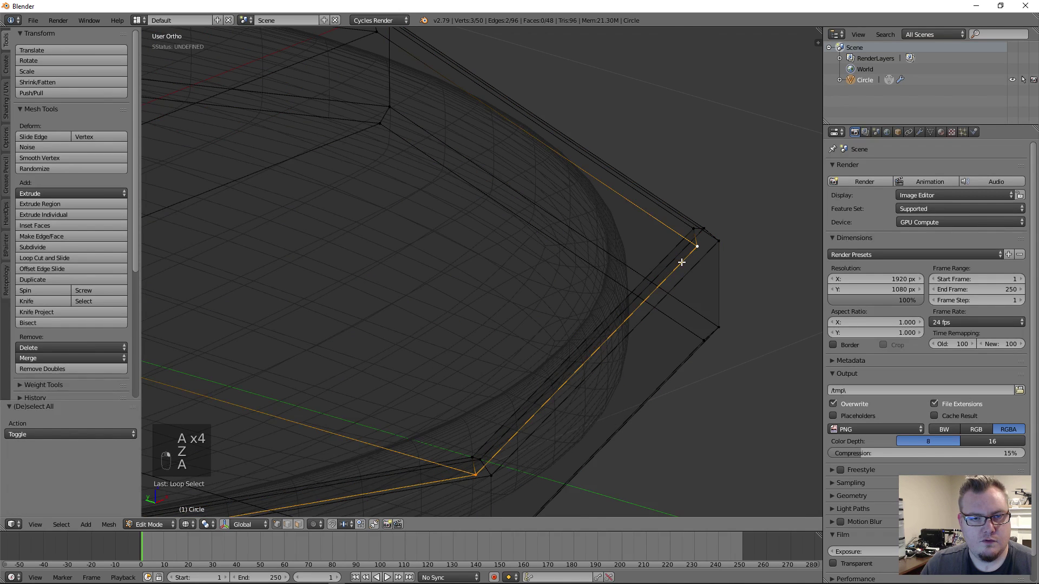
pyautogui.scroll(-3, 516, 263)
pyautogui.keyDown('alt'); pyautogui.keyDown('shift'); pyautogui.rightClick(444, 191); pyautogui.keyUp('shift'); pyautogui.keyUp('alt')
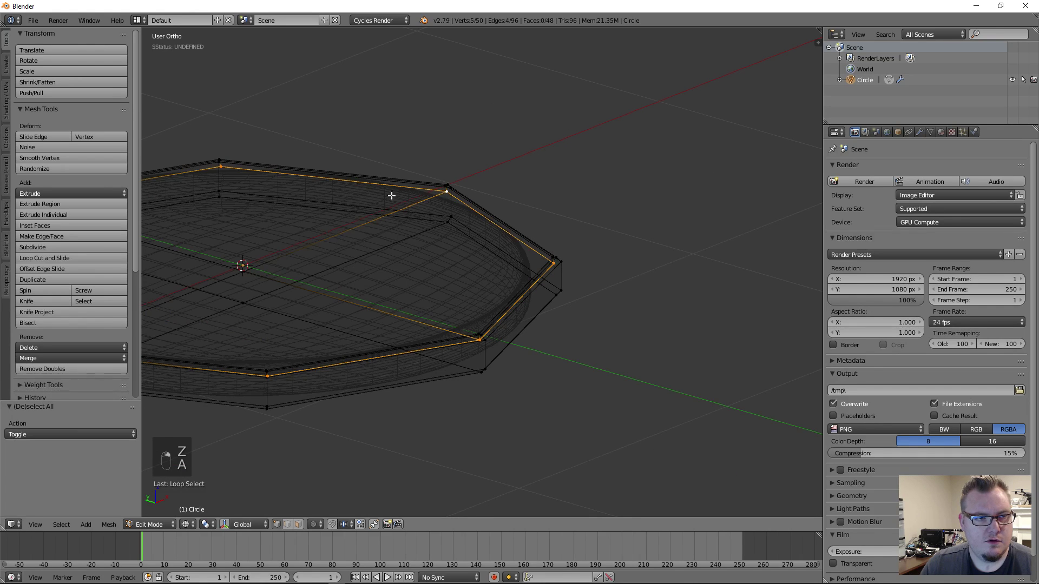
pyautogui.keyDown('shift'); pyautogui.moveTo(271, 198); pyautogui.dragTo(691, 200, button='middle'); pyautogui.keyUp('shift')
pyautogui.scroll(3, 374, 236)
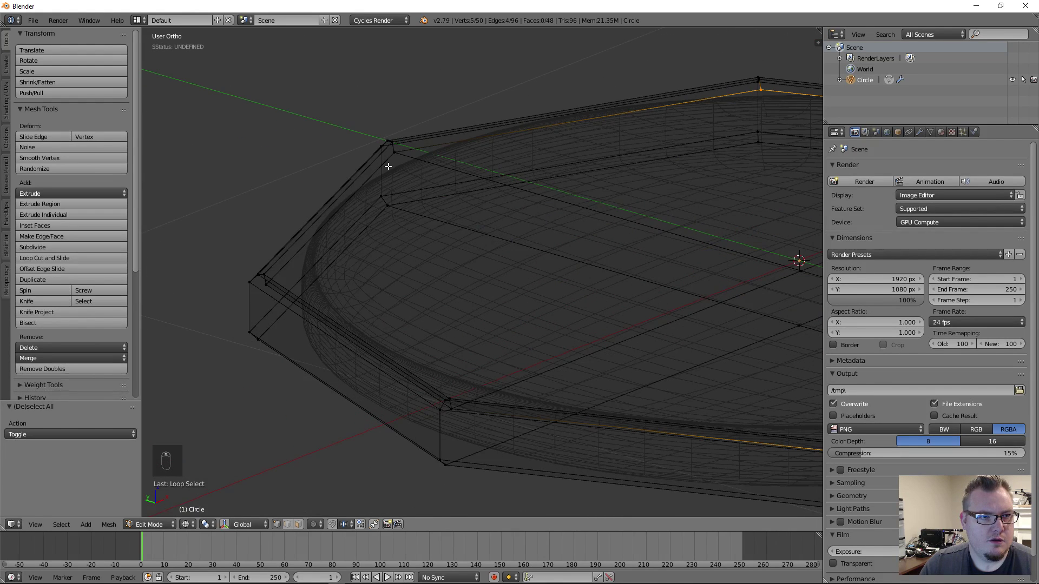
pyautogui.keyDown('alt'); pyautogui.keyDown('shift'); pyautogui.rightClick(388, 165); pyautogui.keyUp('shift'); pyautogui.keyUp('alt')
pyautogui.hotkey('ctrl', 'z')
pyautogui.keyDown('alt'); pyautogui.keyDown('shift'); pyautogui.rightClick(387, 159); pyautogui.keyUp('shift'); pyautogui.keyUp('alt')
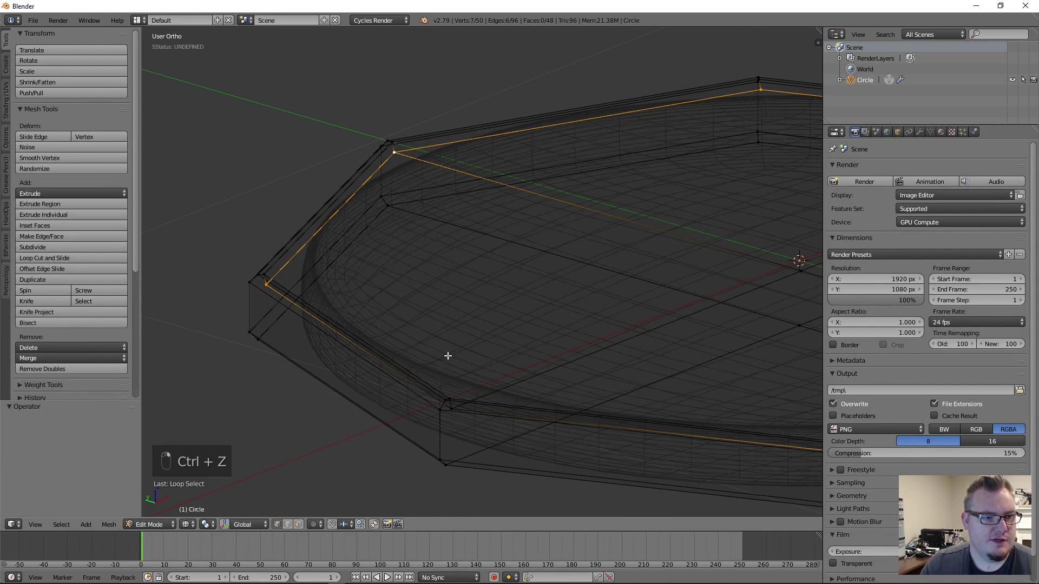
# Add the corner vertex on the negative X axis to the selection and check the outline from the top view
pyautogui.keyDown('shift'); pyautogui.rightClick(437, 413); pyautogui.keyUp('shift')
pyautogui.scroll(-4, 563, 366)
pyautogui.moveTo(584, 353); pyautogui.dragTo(544, 342, button='middle')
pyautogui.press('KP_7')
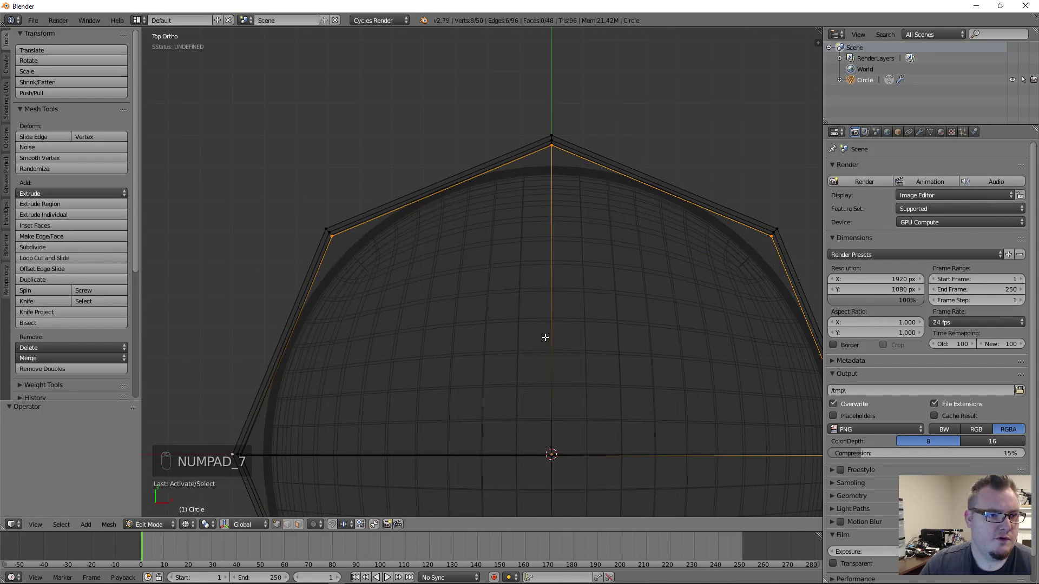
pyautogui.scroll(5, 327, 203)
pyautogui.keyDown('shift'); pyautogui.moveTo(327, 203); pyautogui.dragTo(807, 312, button='middle'); pyautogui.keyUp('shift')
pyautogui.scroll(6, 672, 354)
pyautogui.keyDown('shift'); pyautogui.moveTo(677, 357); pyautogui.dragTo(425, 290, button='middle'); pyautogui.keyUp('shift')
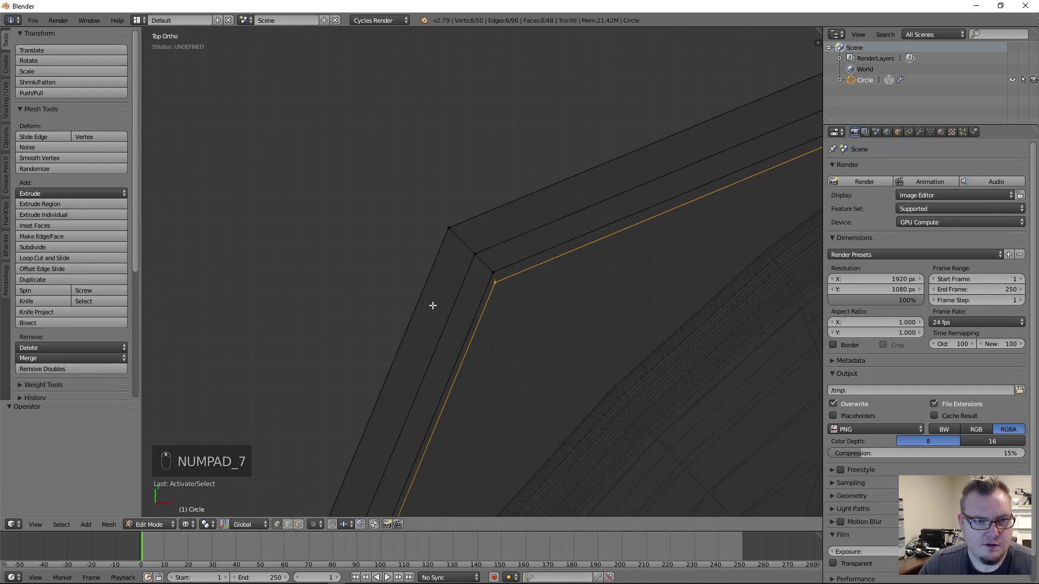
pyautogui.scroll(5, 434, 320)
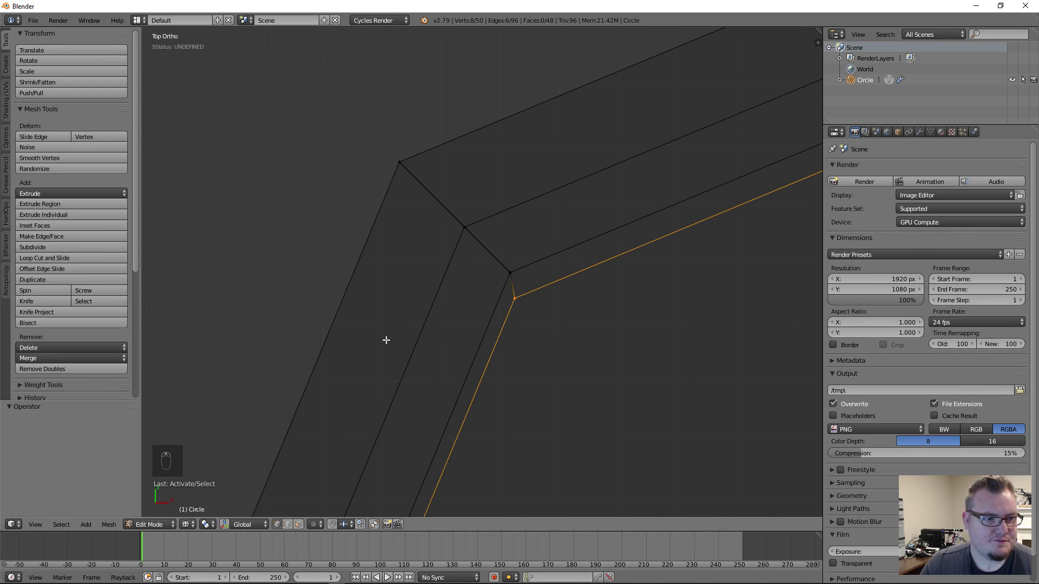
pyautogui.scroll(-8, 429, 331)
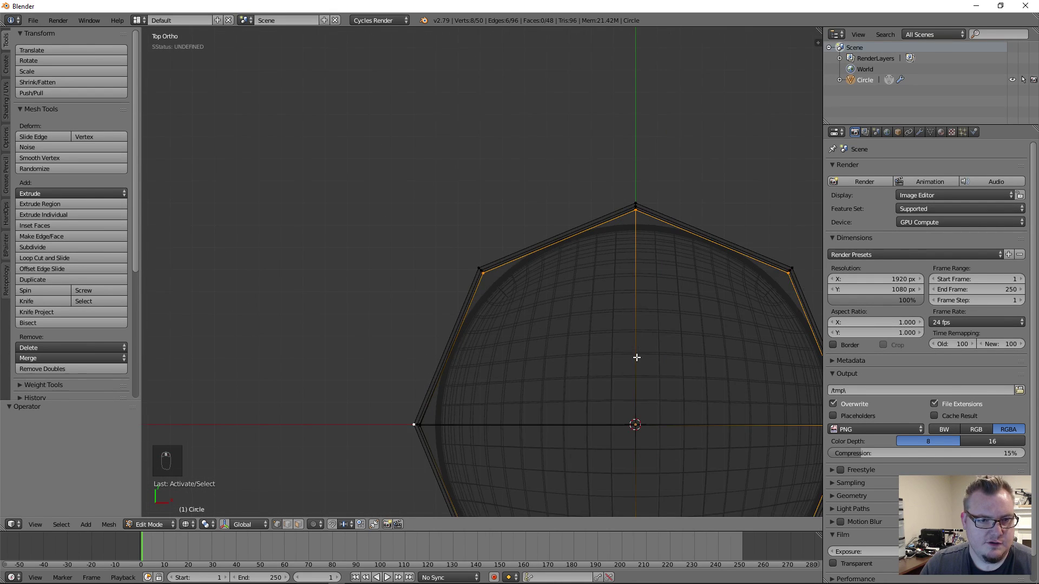
# Reset the 3D cursor to the world origin and use the 3D Cursor as the pivot point
pyautogui.hotkey('shift', 'c')
pyautogui.click(206, 525)
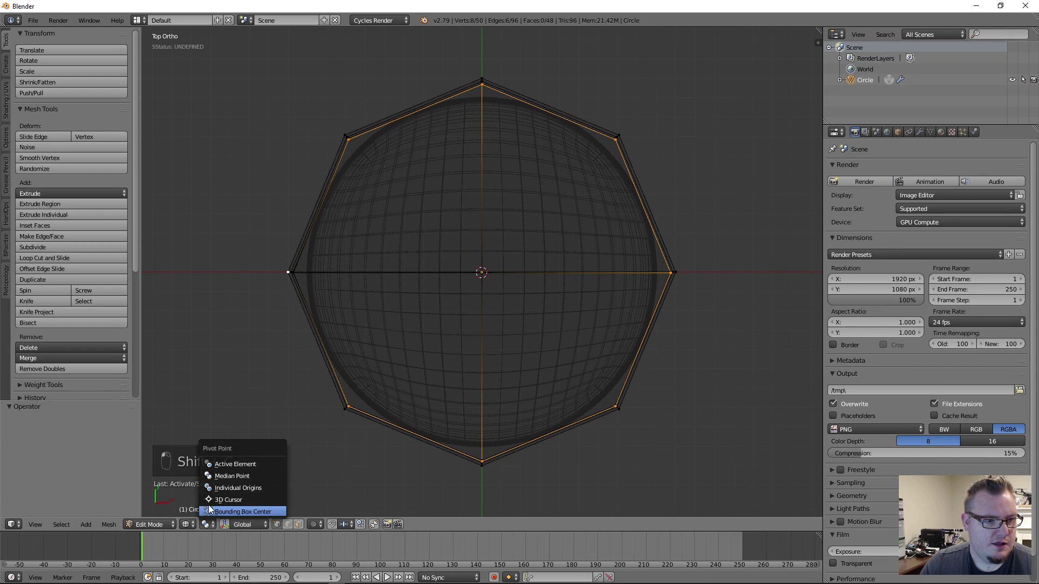
pyautogui.click(232, 498)
# Scale the selected recess outline by about 1.003, excluding the Z axis
pyautogui.scroll(4, 308, 362)
pyautogui.keyDown('shift'); pyautogui.moveTo(250, 233); pyautogui.dragTo(529, 352, button='middle'); pyautogui.keyUp('shift')
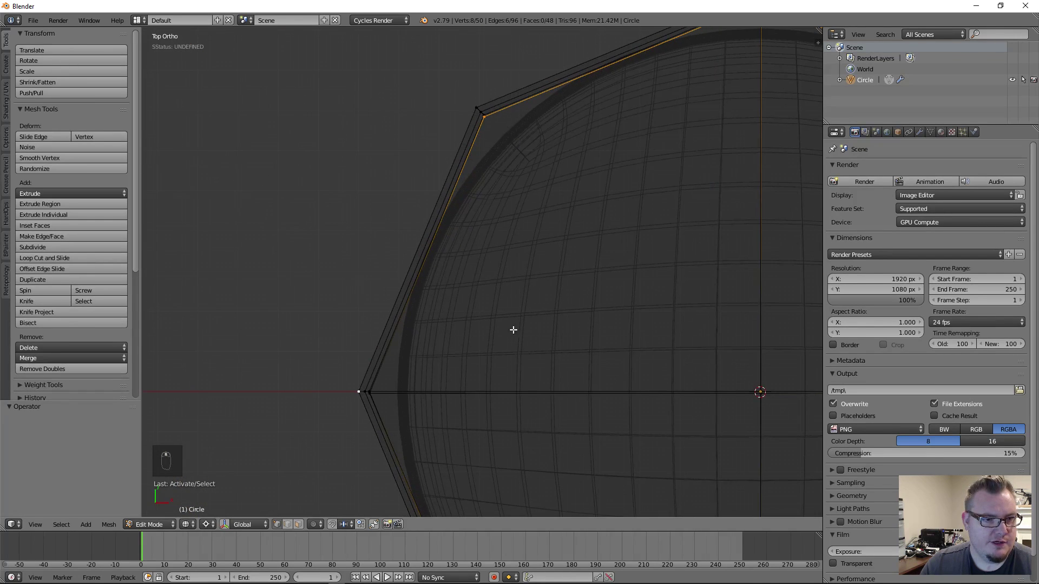
pyautogui.keyDown('shift'); pyautogui.moveTo(483, 280); pyautogui.dragTo(514, 330, button='middle'); pyautogui.keyUp('shift')
pyautogui.scroll(1, 497, 244)
pyautogui.scroll(5, 497, 244)
pyautogui.keyDown('shift'); pyautogui.moveTo(440, 151); pyautogui.dragTo(439, 368, button='middle'); pyautogui.keyUp('shift')
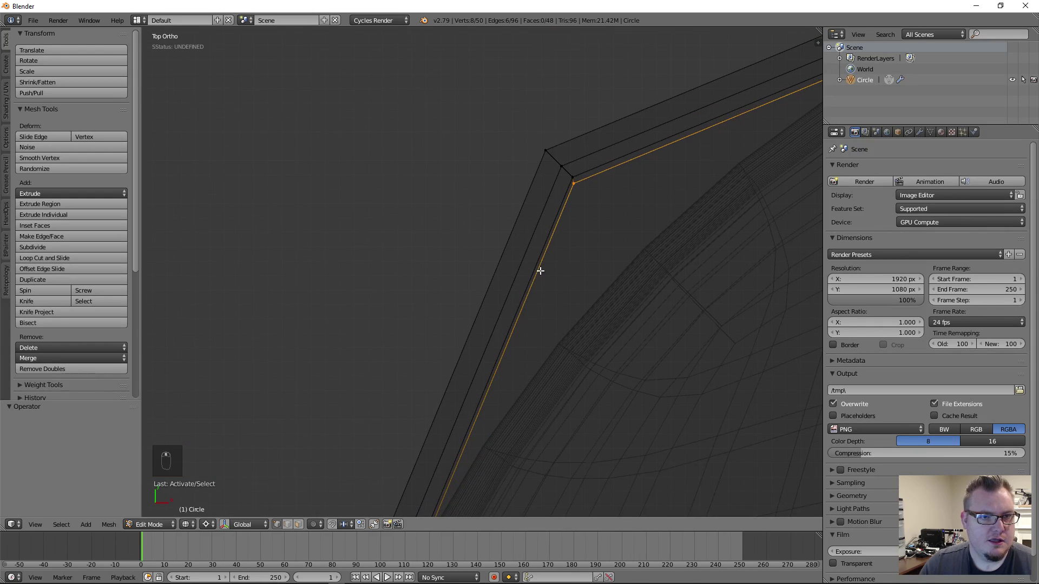
pyautogui.scroll(4, 541, 271)
pyautogui.keyDown('shift'); pyautogui.moveTo(606, 168); pyautogui.dragTo(383, 352, button='middle'); pyautogui.keyUp('shift')
pyautogui.scroll(3, 346, 347)
pyautogui.press('s')
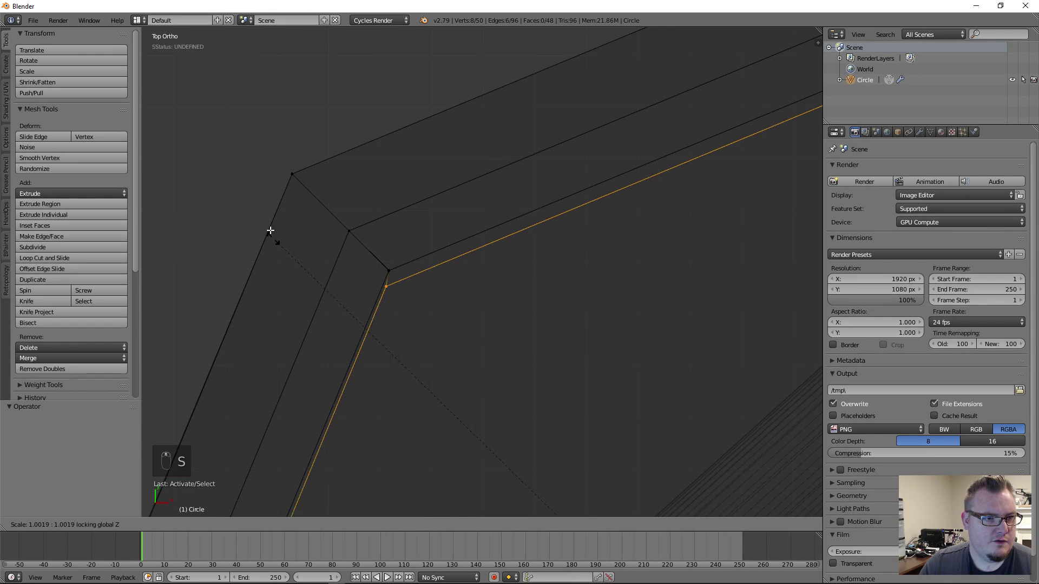
pyautogui.click(268, 202)
# Move the selected recess outline about 0.002 along Y and about -0.0009 along X
pyautogui.scroll(-11, 362, 269)
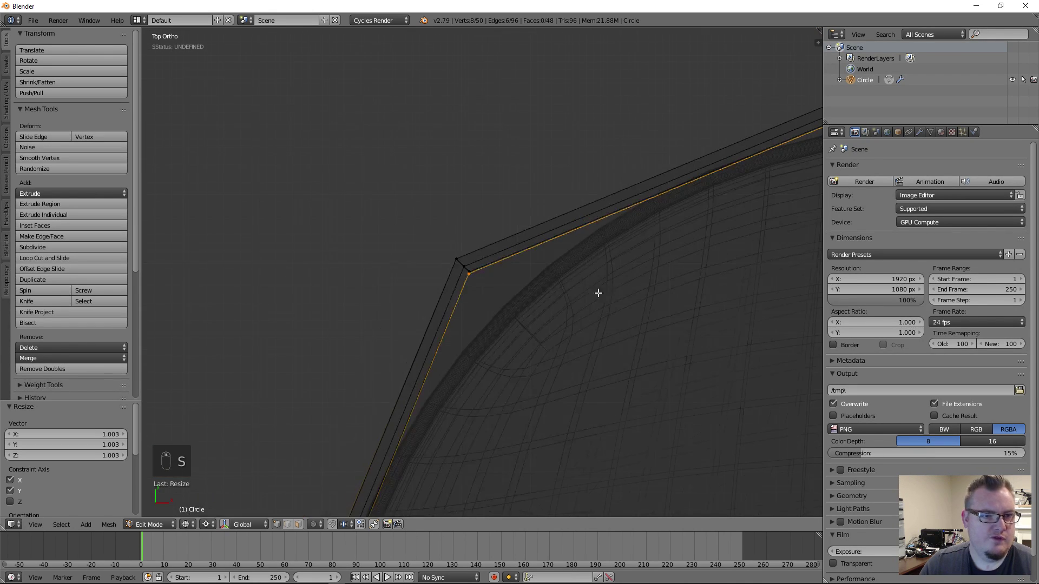
pyautogui.keyDown('shift'); pyautogui.moveTo(740, 248); pyautogui.dragTo(406, 362, button='middle'); pyautogui.keyUp('shift')
pyautogui.keyDown('shift'); pyautogui.moveTo(611, 249); pyautogui.dragTo(501, 351, button='middle'); pyautogui.keyUp('shift')
pyautogui.scroll(9, 542, 336)
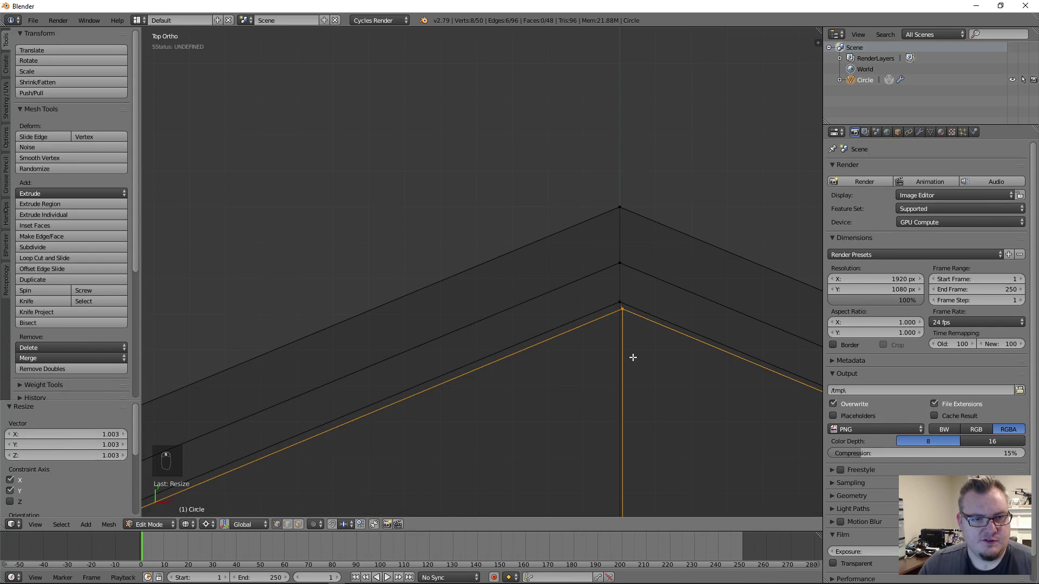
pyautogui.press('g')
pyautogui.press('y')
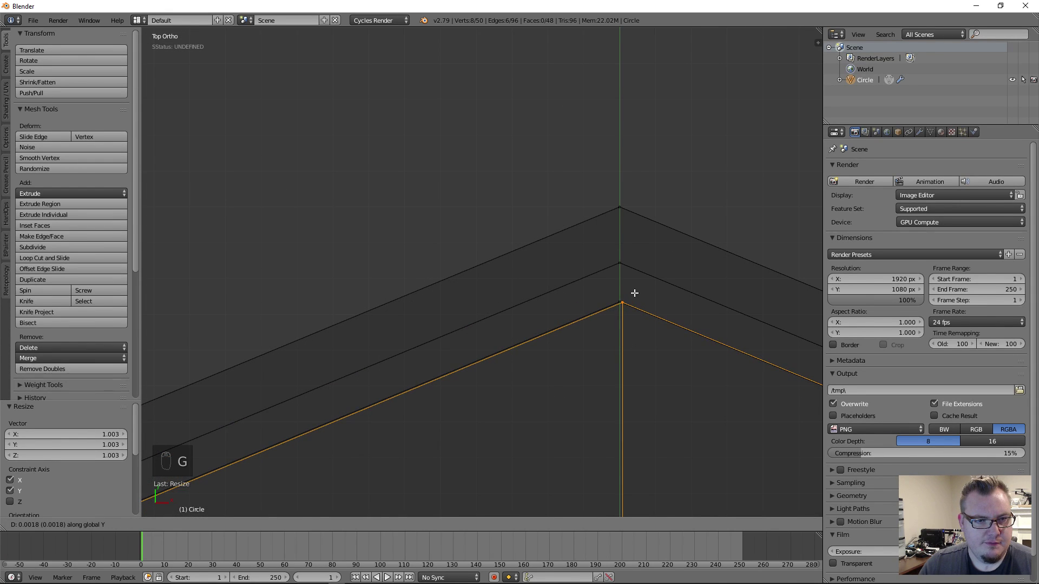
pyautogui.click(635, 293)
pyautogui.press('g')
pyautogui.press('x')
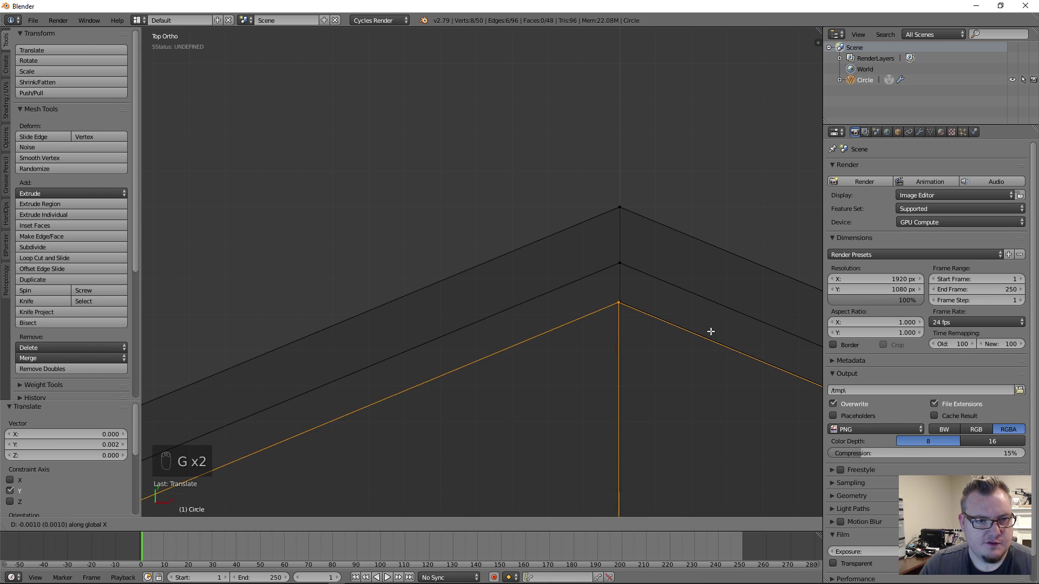
pyautogui.click(716, 331)
# Examine the selected outline's alignment and vertex selection around the disc's other corners
pyautogui.scroll(-10, 544, 359)
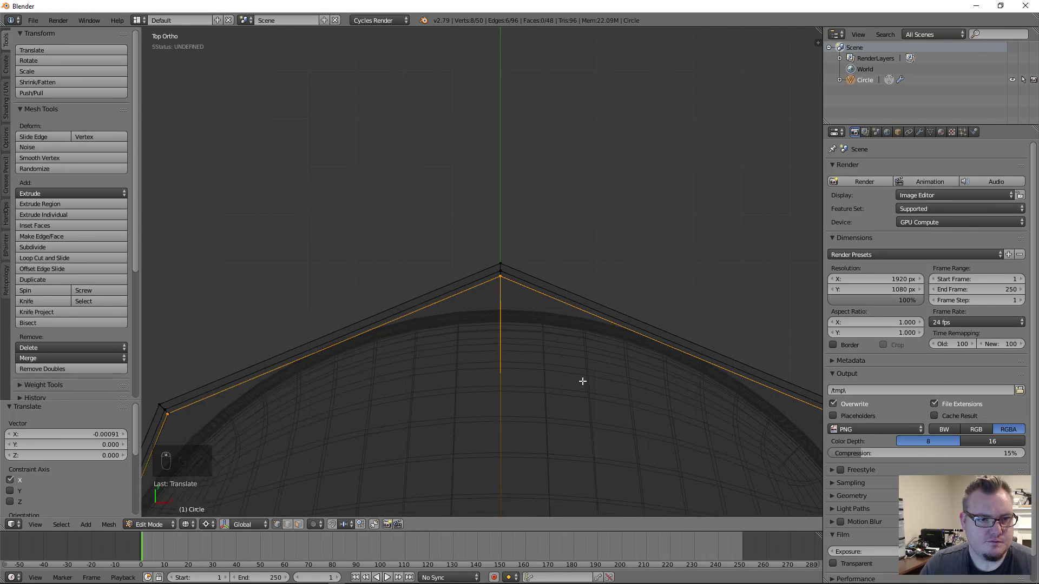
pyautogui.keyDown('shift'); pyautogui.moveTo(594, 371); pyautogui.dragTo(563, 253, button='middle'); pyautogui.keyUp('shift')
pyautogui.keyDown('shift'); pyautogui.moveTo(586, 314); pyautogui.dragTo(413, 262, button='middle'); pyautogui.keyUp('shift')
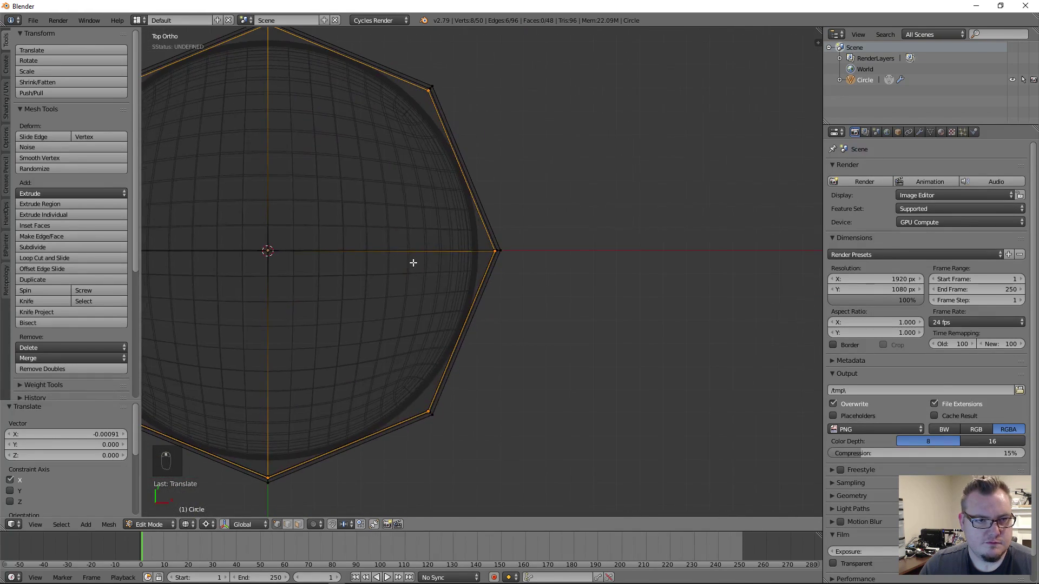
pyautogui.scroll(9, 507, 325)
pyautogui.scroll(-9, 510, 328)
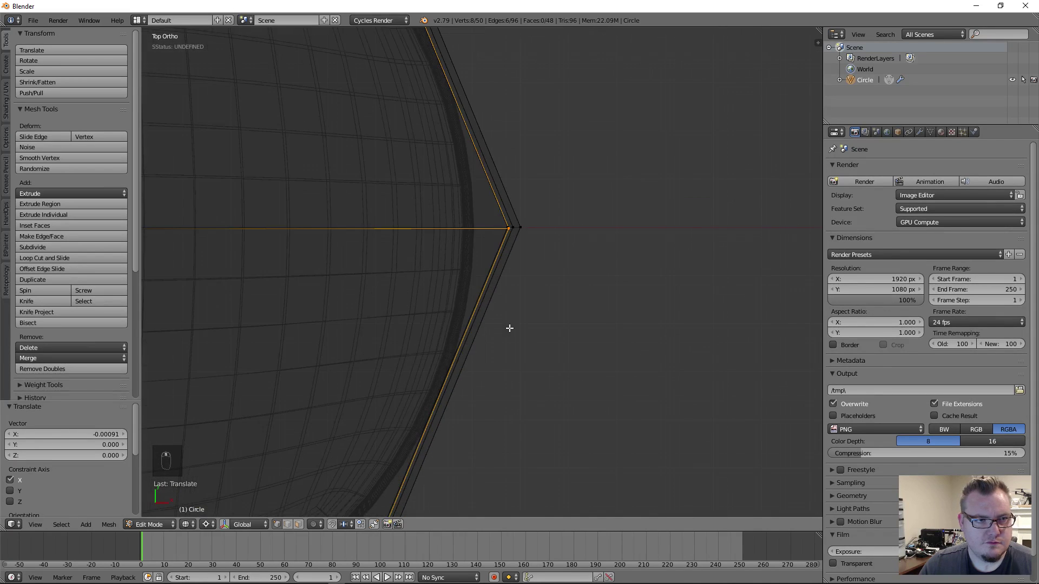
pyautogui.moveTo(390, 324); pyautogui.dragTo(464, 242, button='middle')
pyautogui.scroll(5, 356, 368)
pyautogui.scroll(-6, 357, 368)
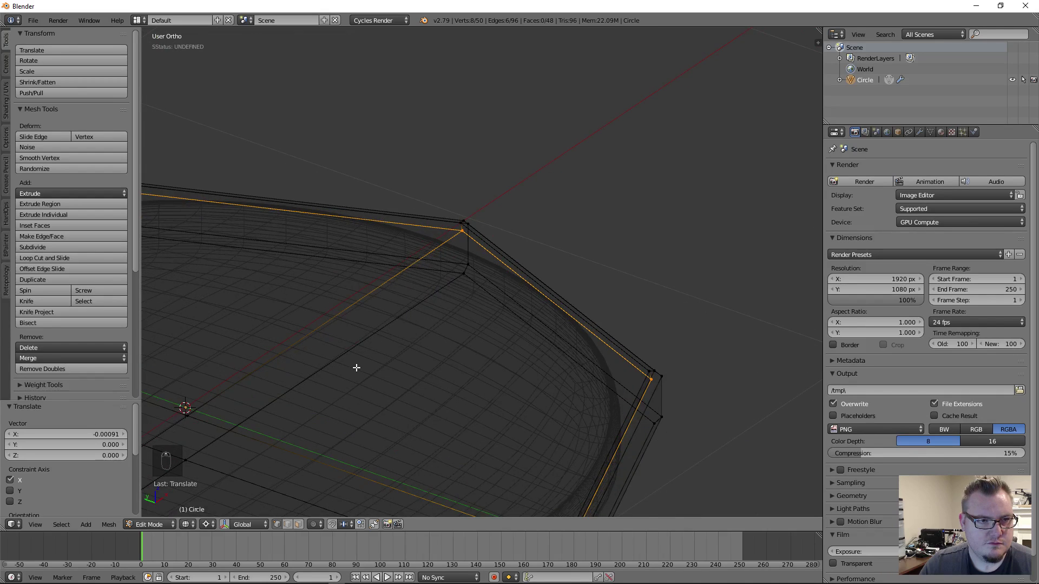
pyautogui.scroll(6, 320, 358)
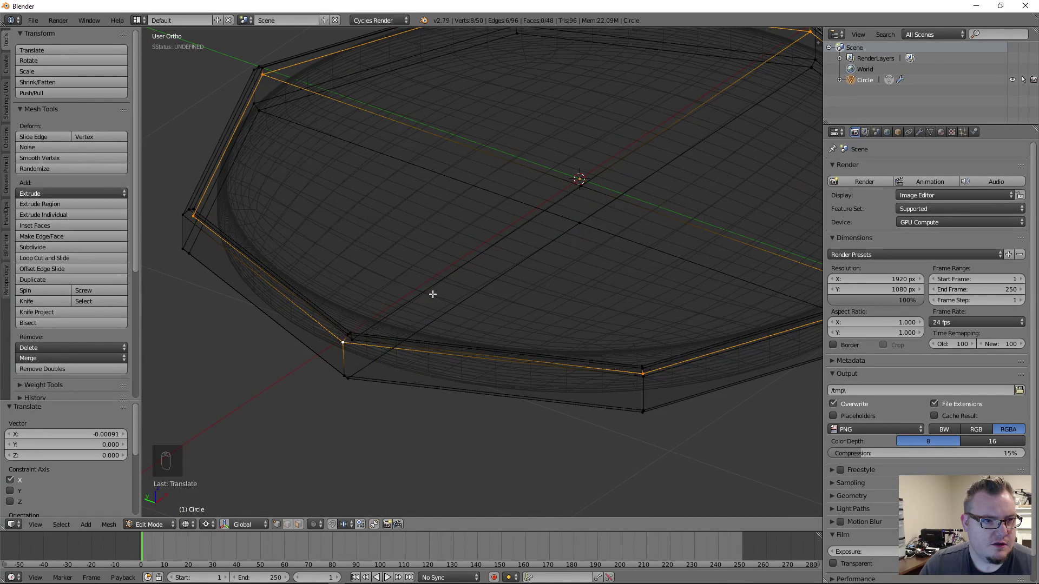
# Undo the outline's moves, its scaling and the last corner vertex added to the selection
pyautogui.hotkey('ctrl', 'z')
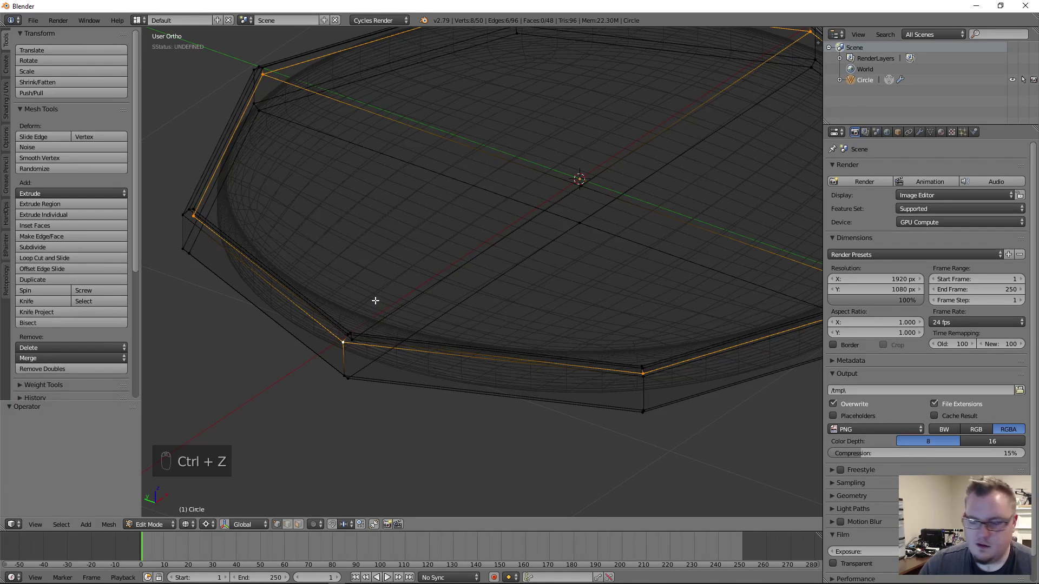
pyautogui.scroll(5, 379, 313)
pyautogui.keyDown('shift'); pyautogui.moveTo(265, 371); pyautogui.dragTo(732, 336, button='middle'); pyautogui.keyUp('shift')
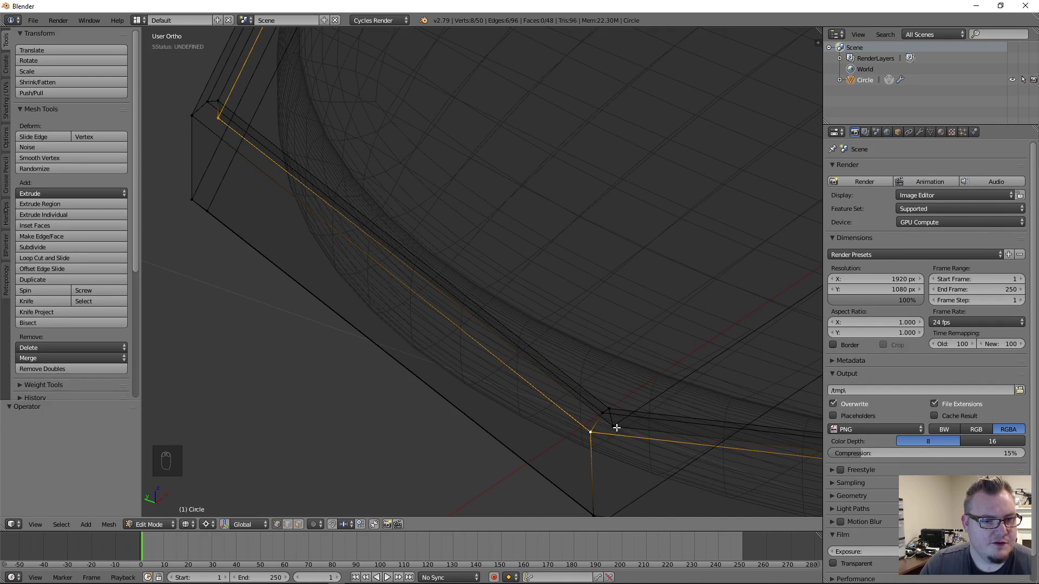
pyautogui.hotkey('ctrl', 'z')
pyautogui.hotkey('ctrl', 'z')
pyautogui.hotkey('ctrl', 'z')
pyautogui.hotkey('ctrl', 'z')
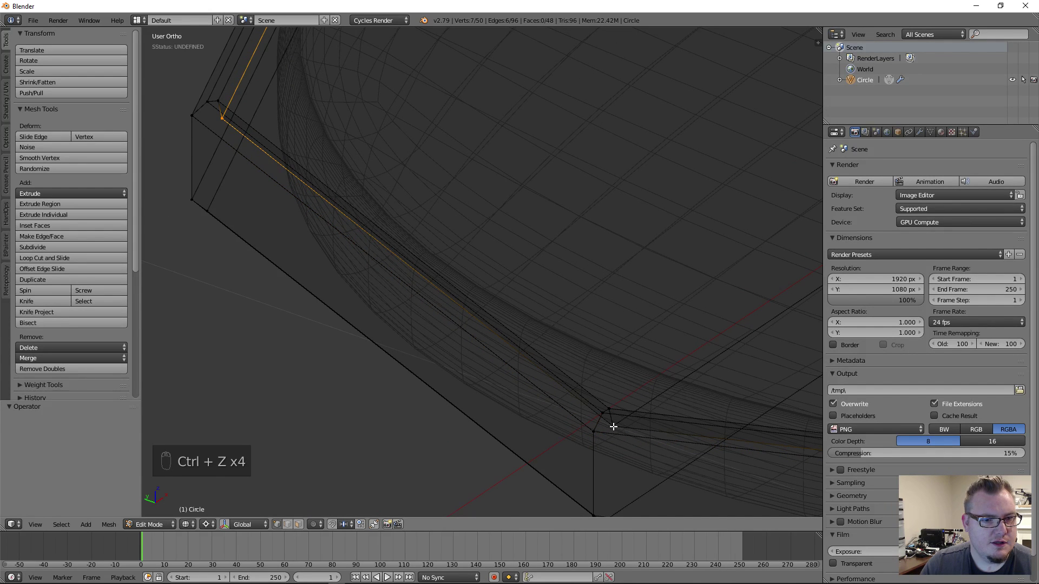
# Add the recess floor's missing corner vertex and its center vertex so all four floor faces are selected
pyautogui.keyDown('shift'); pyautogui.rightClick(614, 427); pyautogui.keyUp('shift')
pyautogui.scroll(-8, 622, 351)
pyautogui.scroll(11, 636, 307)
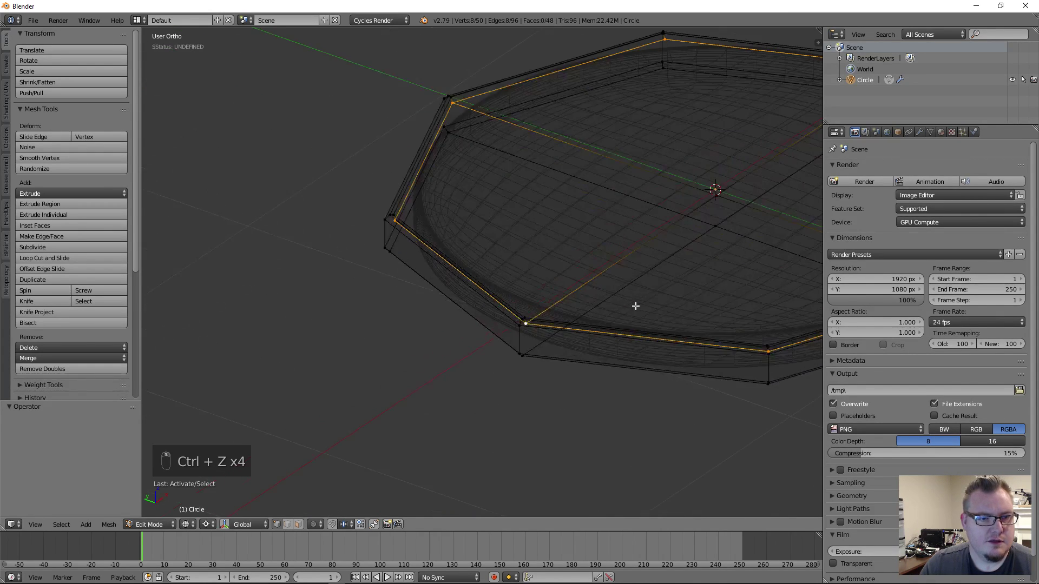
pyautogui.keyDown('shift'); pyautogui.moveTo(675, 366); pyautogui.dragTo(164, 292, button='middle'); pyautogui.keyUp('shift')
pyautogui.scroll(-6, 578, 166)
pyautogui.keyDown('shift'); pyautogui.rightClick(553, 168); pyautogui.keyUp('shift')
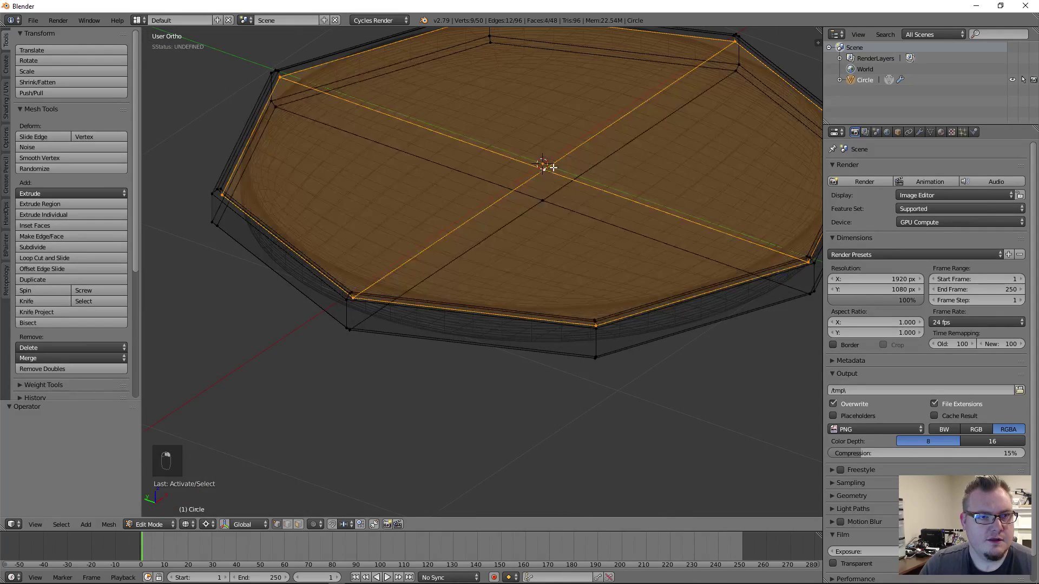
# From the top view, move the selected recess floor about 0.004 along Y to line up with the X axis
pyautogui.moveTo(589, 305); pyautogui.dragTo(533, 304, button='middle')
pyautogui.press('KP_7')
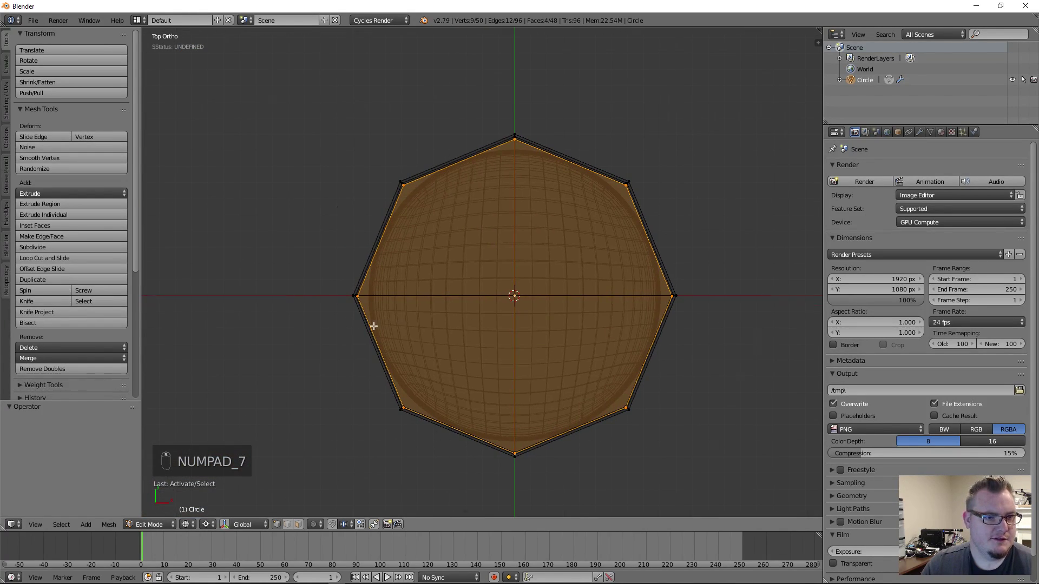
pyautogui.scroll(7, 373, 327)
pyautogui.moveTo(300, 311)
pyautogui.keyDown('shift'); pyautogui.mouseDown(button='middle')
pyautogui.moveTo(437, 307)
pyautogui.moveTo(292, 307)
pyautogui.mouseUp(button='middle'); pyautogui.keyUp('shift')
pyautogui.keyDown('shift'); pyautogui.moveTo(668, 420); pyautogui.dragTo(507, 380, button='middle'); pyautogui.keyUp('shift')
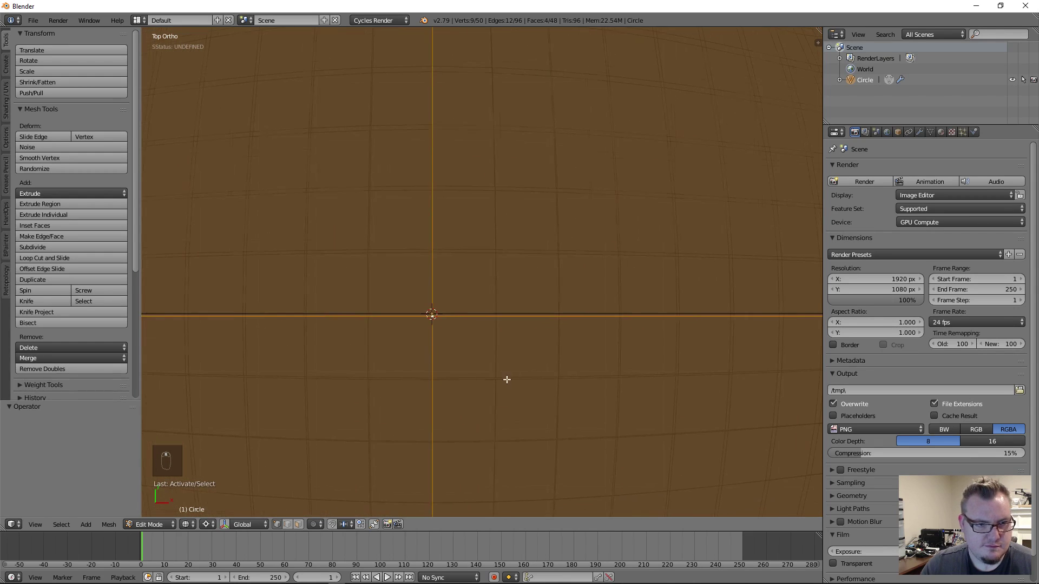
pyautogui.scroll(6, 508, 380)
pyautogui.press('g')
pyautogui.press('y')
pyautogui.click(497, 353)
# Center the recess floor on the Y axis by moving it about -0.0006 and another -0.0002 along X
pyautogui.press('g')
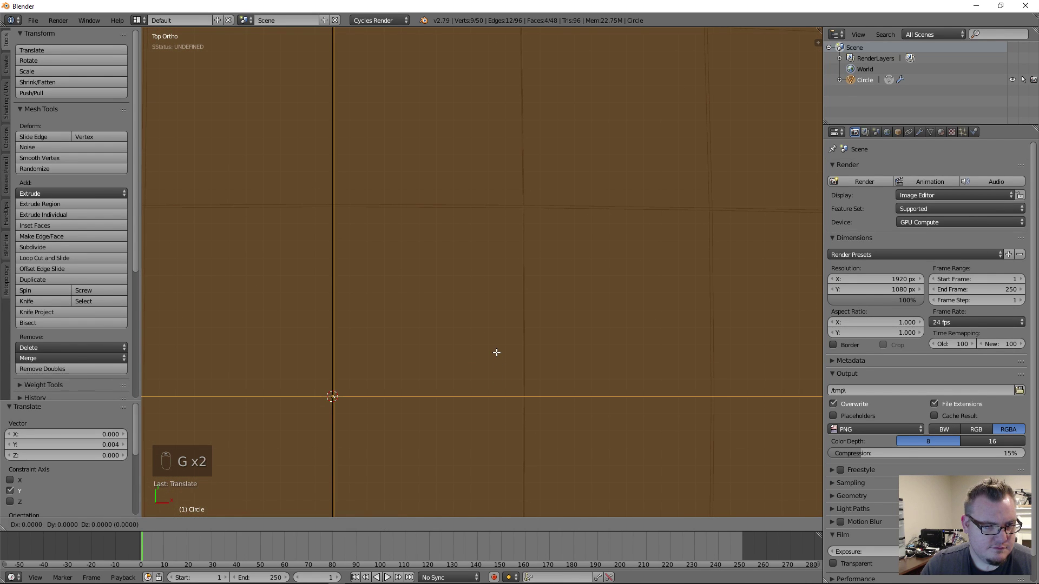
pyautogui.press('x')
pyautogui.click(486, 353)
pyautogui.hotkey('shift', 'g')
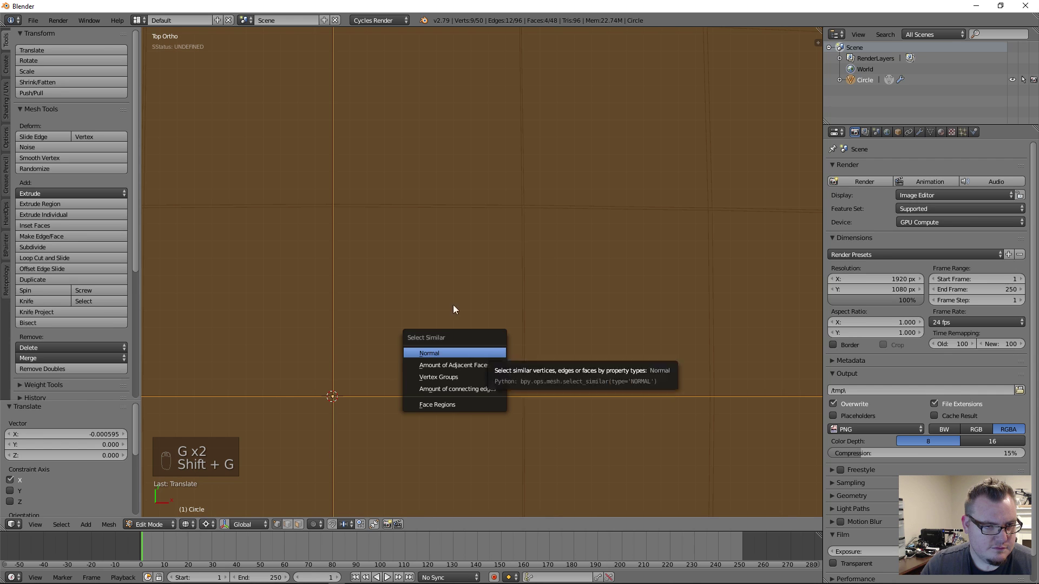
pyautogui.press('g')
pyautogui.press('x')
pyautogui.click(422, 278)
pyautogui.scroll(-8, 520, 293)
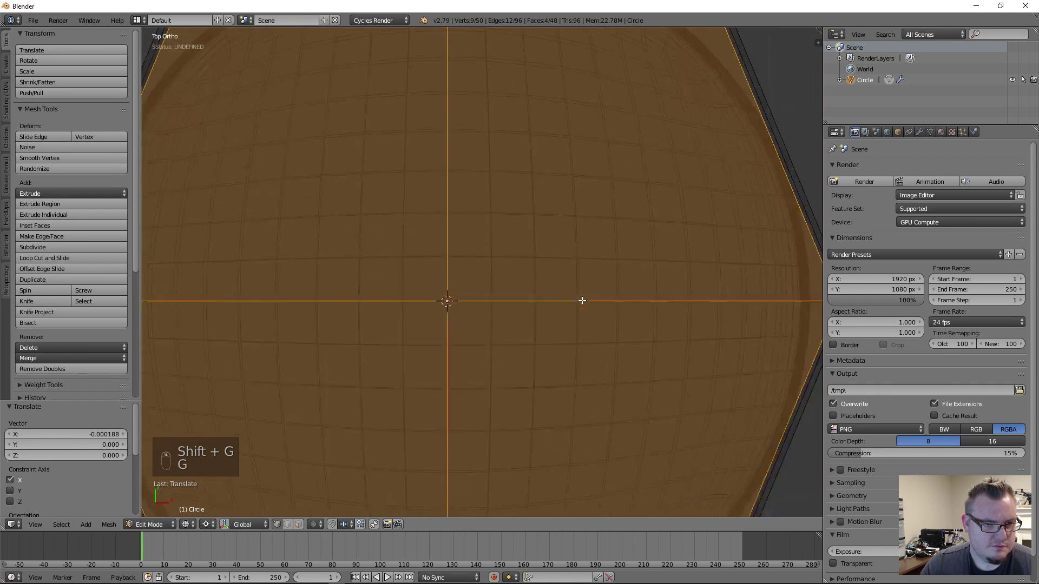
pyautogui.scroll(-3, 606, 304)
pyautogui.scroll(8, 471, 353)
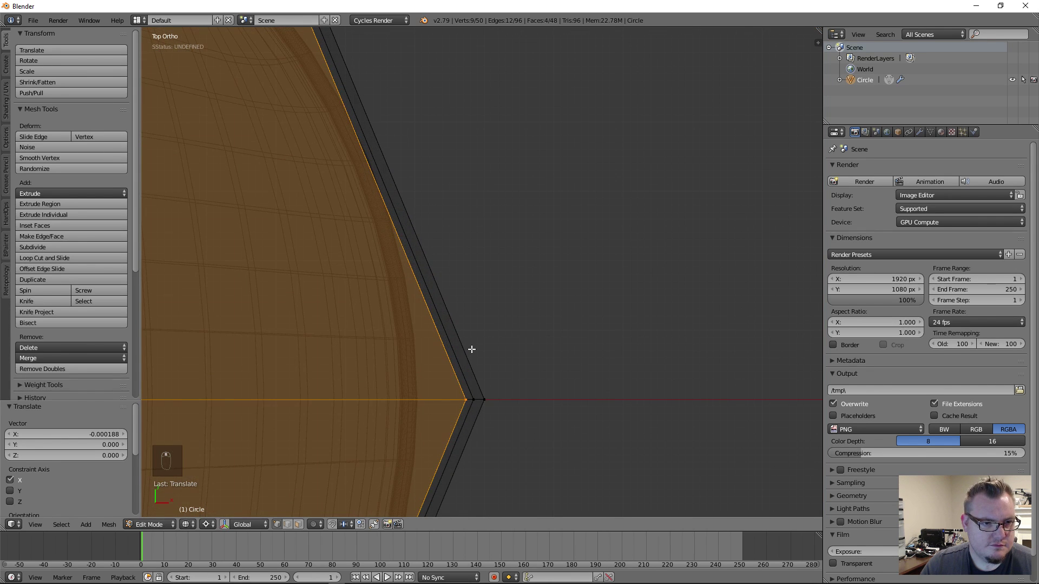
pyautogui.press('s')
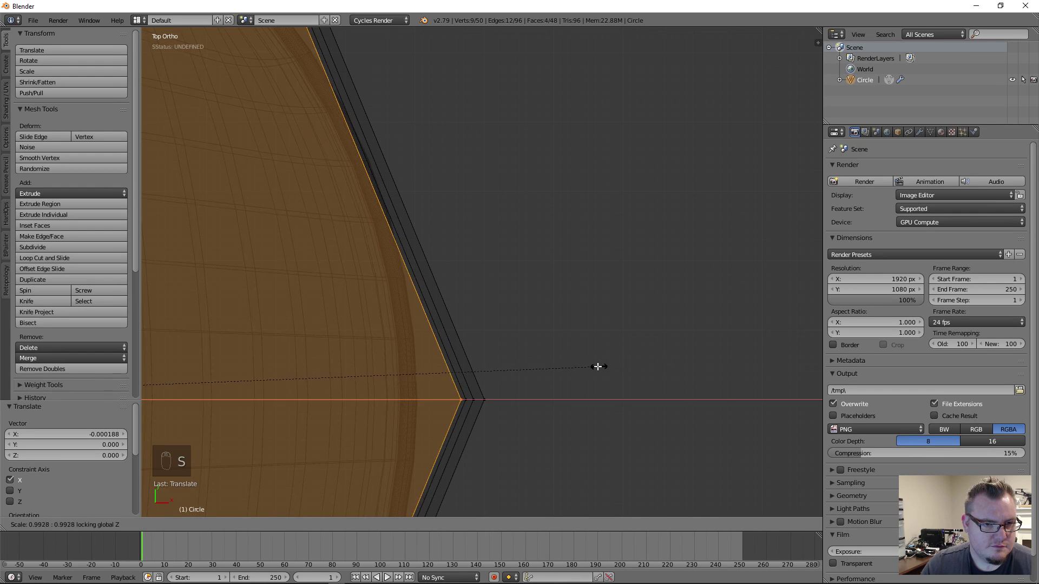
pyautogui.rightClick(621, 366)
# Deselect everything, return to Object Mode and show the disc in solid shading
pyautogui.scroll(-5, 498, 355)
pyautogui.press('a')
pyautogui.press('Tab')
pyautogui.scroll(-5, 440, 333)
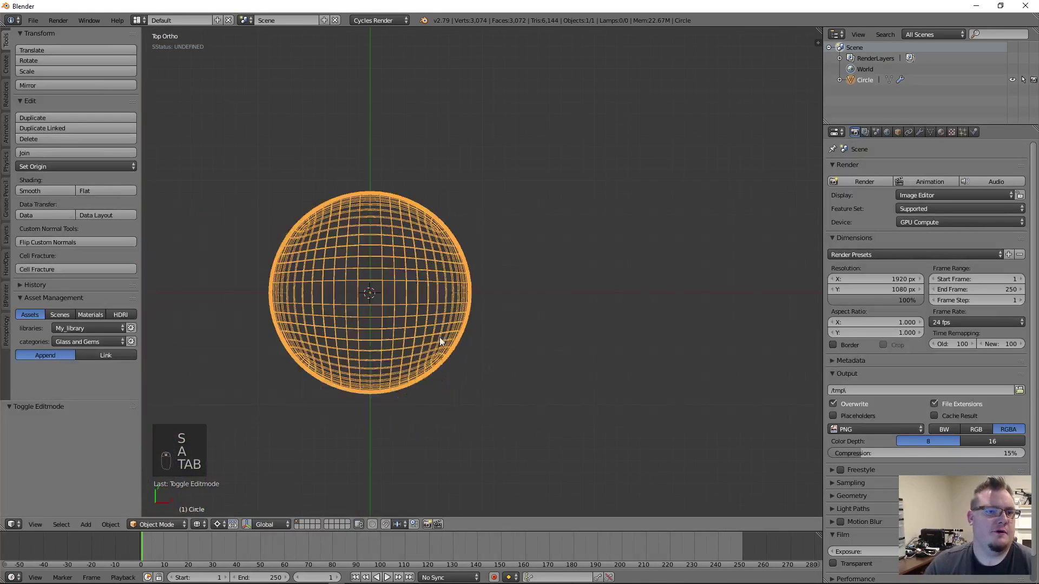
pyautogui.moveTo(440, 337)
pyautogui.mouseDown(button='middle')
pyautogui.moveTo(446, 296)
pyautogui.moveTo(481, 304)
pyautogui.moveTo(512, 293)
pyautogui.mouseUp(button='middle')
pyautogui.press('z')
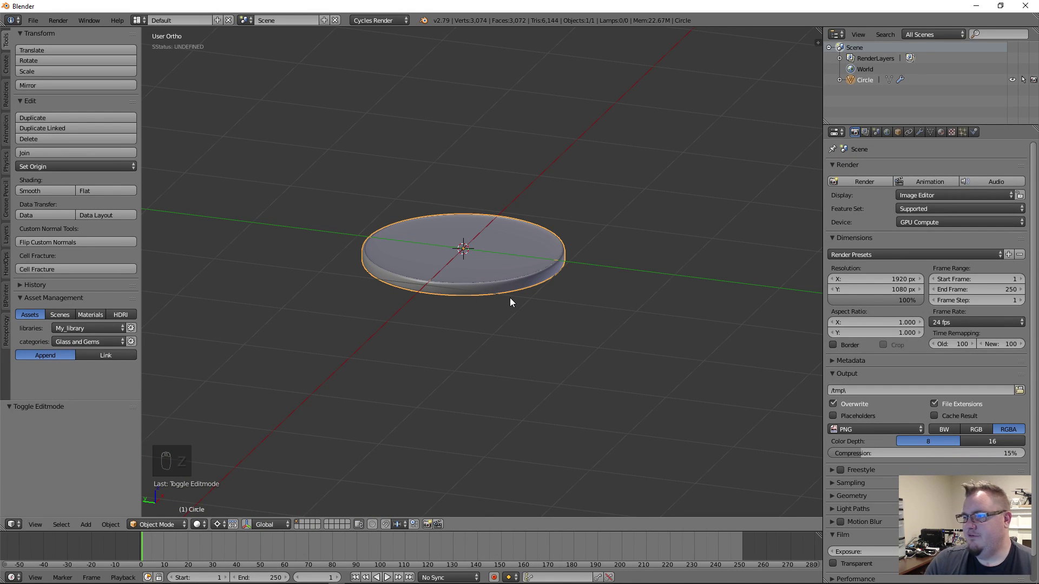
# Check the disc's top and underside, and clear the leftover center vertex selection in its mesh
pyautogui.scroll(4, 485, 265)
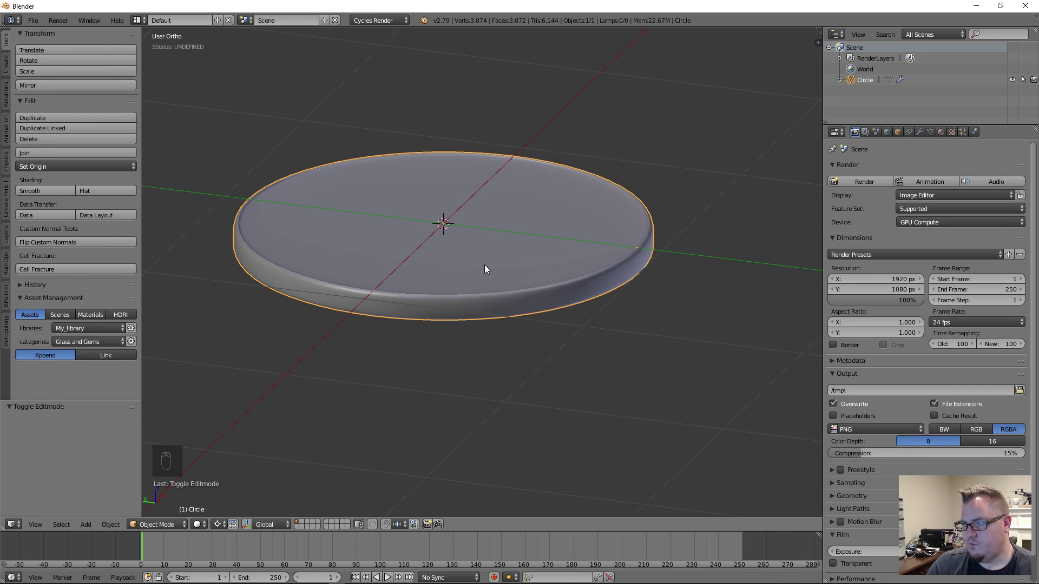
pyautogui.moveTo(452, 308); pyautogui.dragTo(431, 315, button='middle')
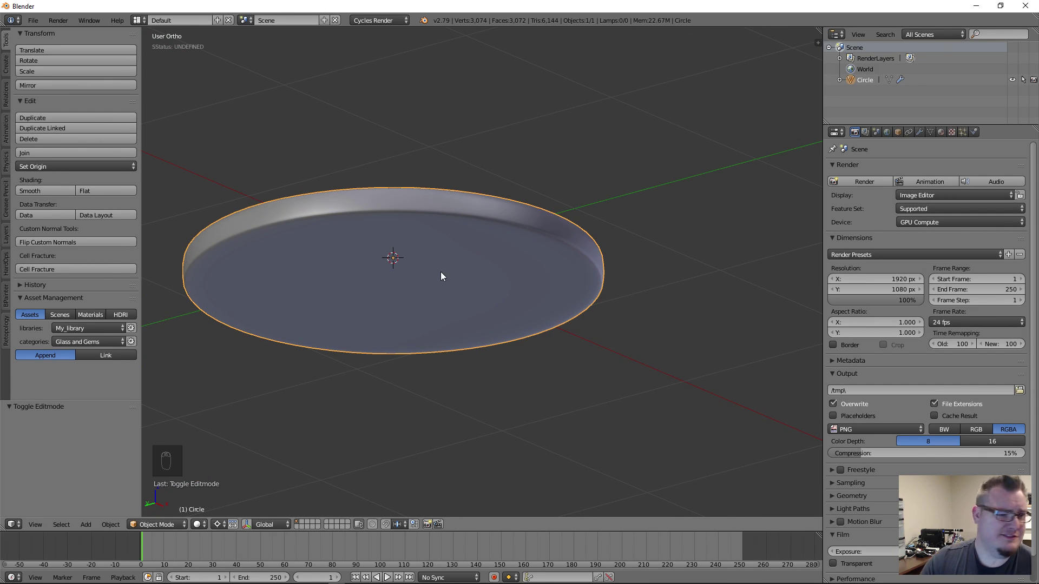
pyautogui.scroll(-3, 441, 273)
pyautogui.moveTo(442, 273)
pyautogui.mouseDown(button='middle')
pyautogui.moveTo(471, 271)
pyautogui.moveTo(464, 339)
pyautogui.moveTo(463, 291)
pyautogui.moveTo(419, 309)
pyautogui.moveTo(442, 271)
pyautogui.mouseUp(button='middle')
pyautogui.press('Tab')
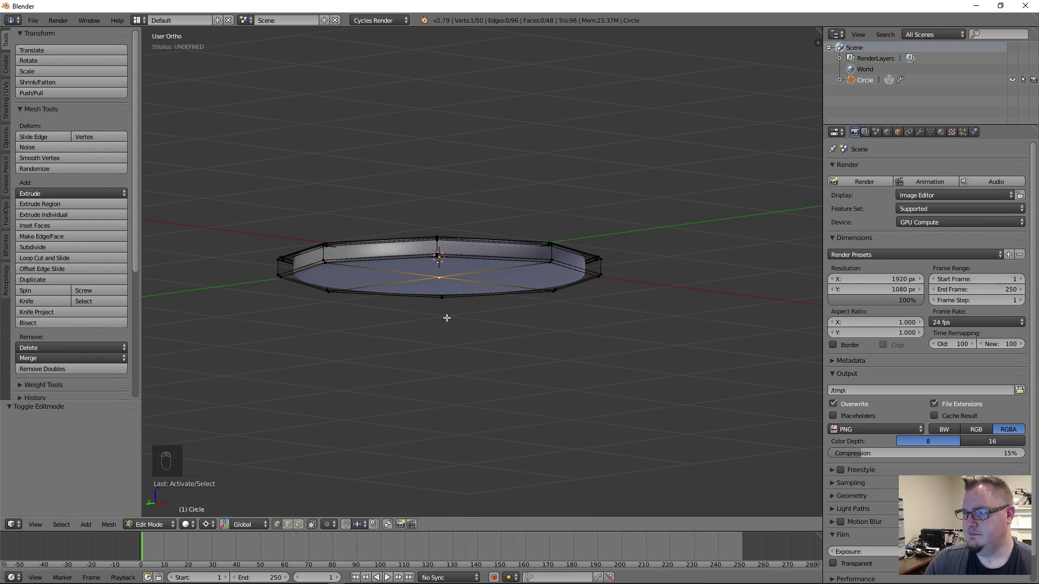
pyautogui.press('a')
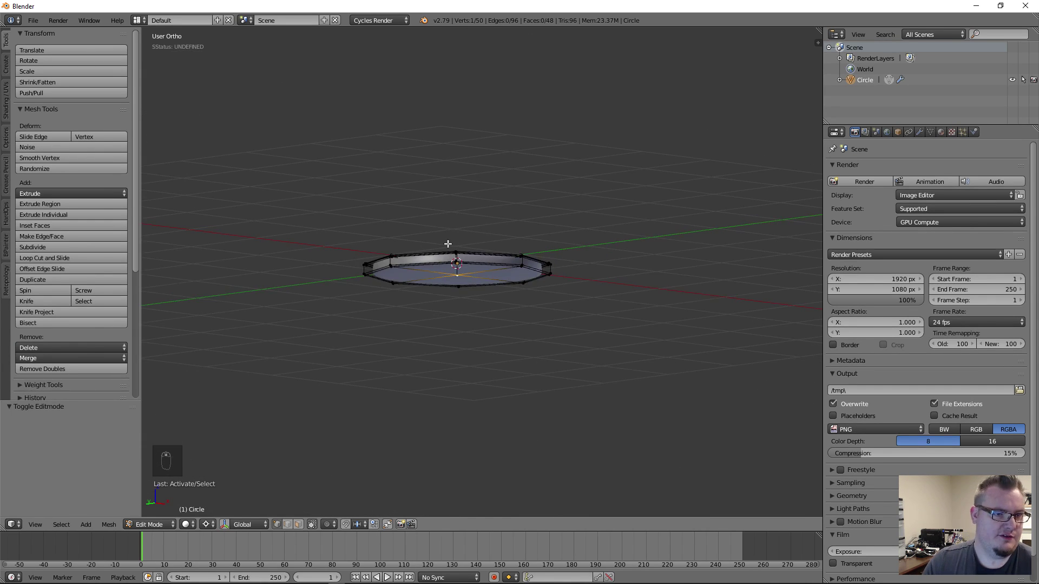
pyautogui.press('Tab')
# From the top view, duplicate the disc and place the copy about 1.97 along the X axis
pyautogui.moveTo(514, 205); pyautogui.dragTo(462, 318, button='middle')
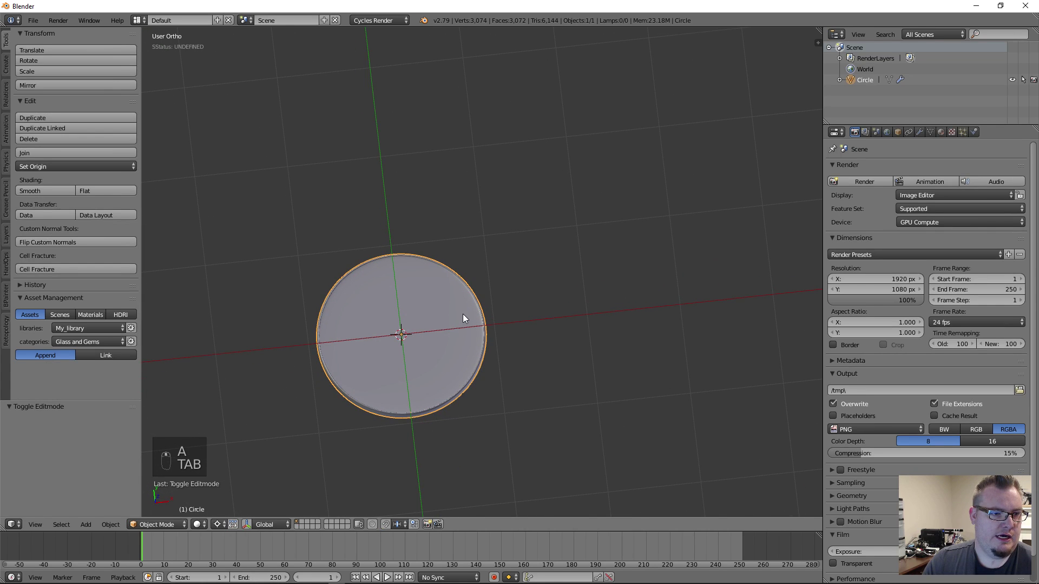
pyautogui.press('KP_7')
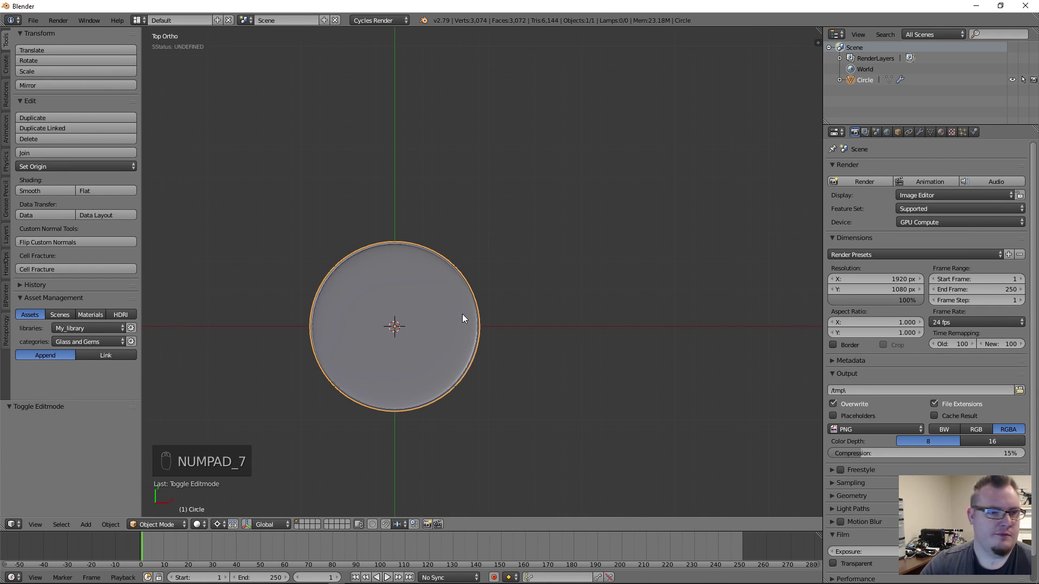
pyautogui.scroll(-5, 462, 314)
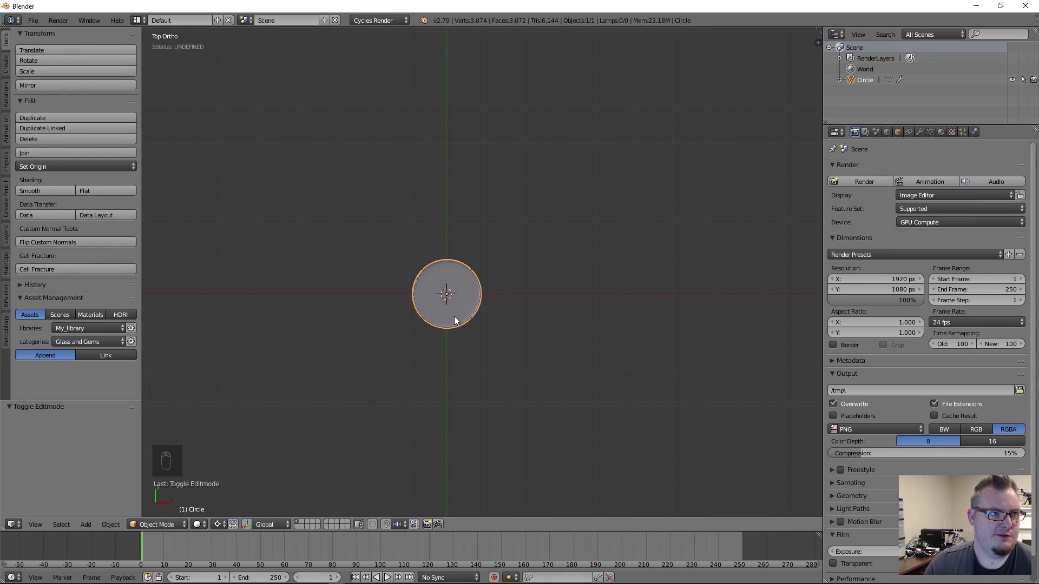
pyautogui.scroll(5, 502, 319)
pyautogui.keyDown('shift'); pyautogui.moveTo(502, 320); pyautogui.dragTo(526, 305, button='middle'); pyautogui.keyUp('shift')
pyautogui.scroll(3, 541, 271)
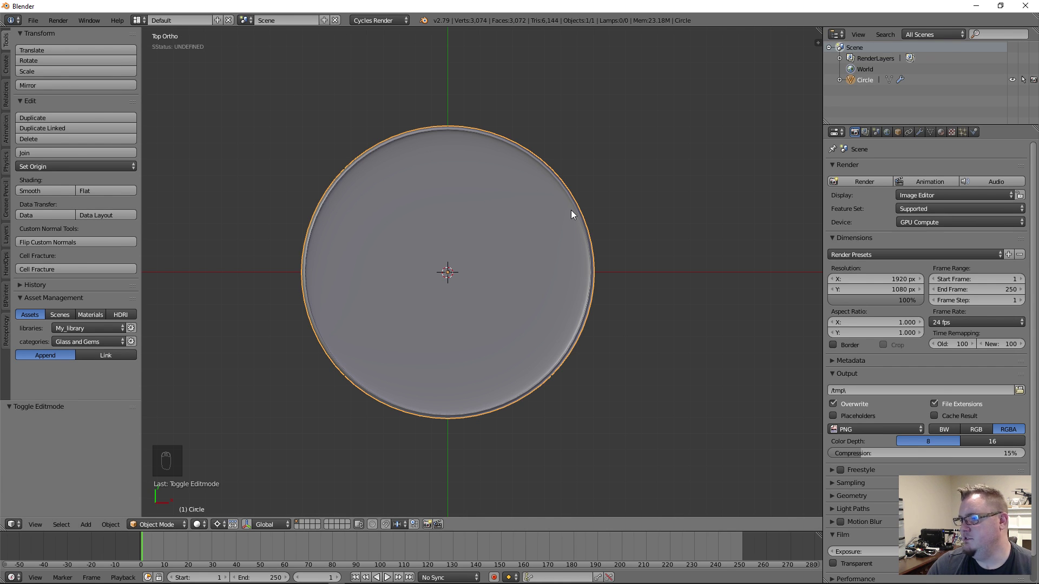
pyautogui.scroll(-4, 571, 215)
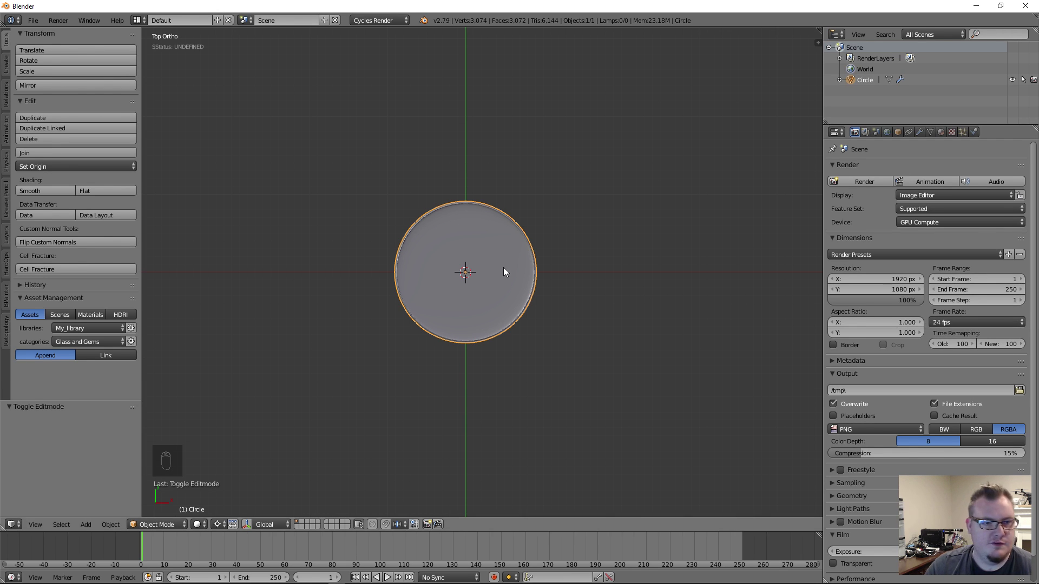
pyautogui.rightClick(521, 294)
pyautogui.hotkey('shift', 'd')
pyautogui.press('x')
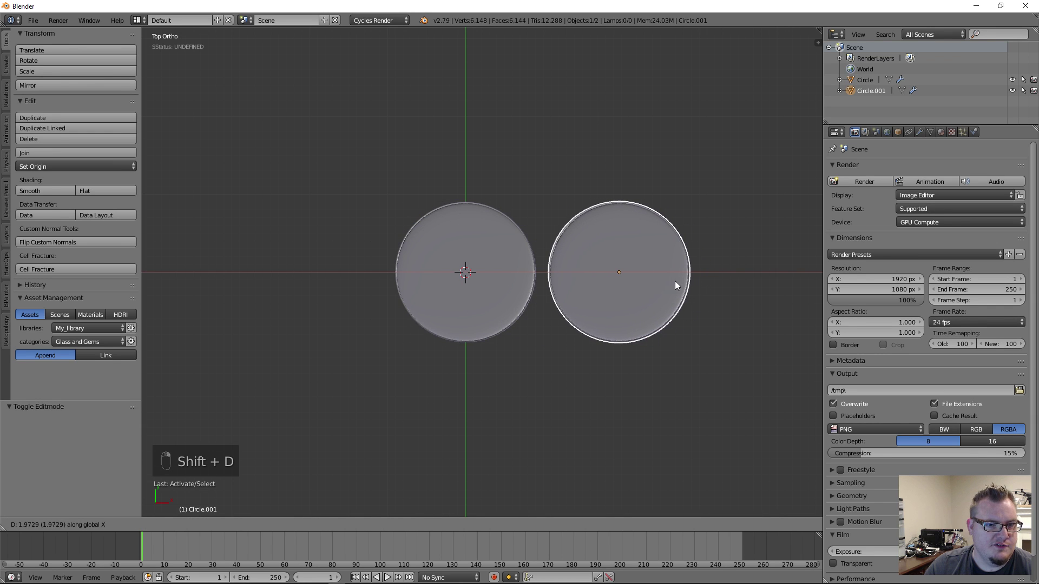
pyautogui.click(674, 281)
# Snap the 3D cursor to the duplicate disc's center vertex, deselect everything and return to Object Mode
pyautogui.scroll(10, 658, 291)
pyautogui.press('Tab')
pyautogui.scroll(-6, 407, 270)
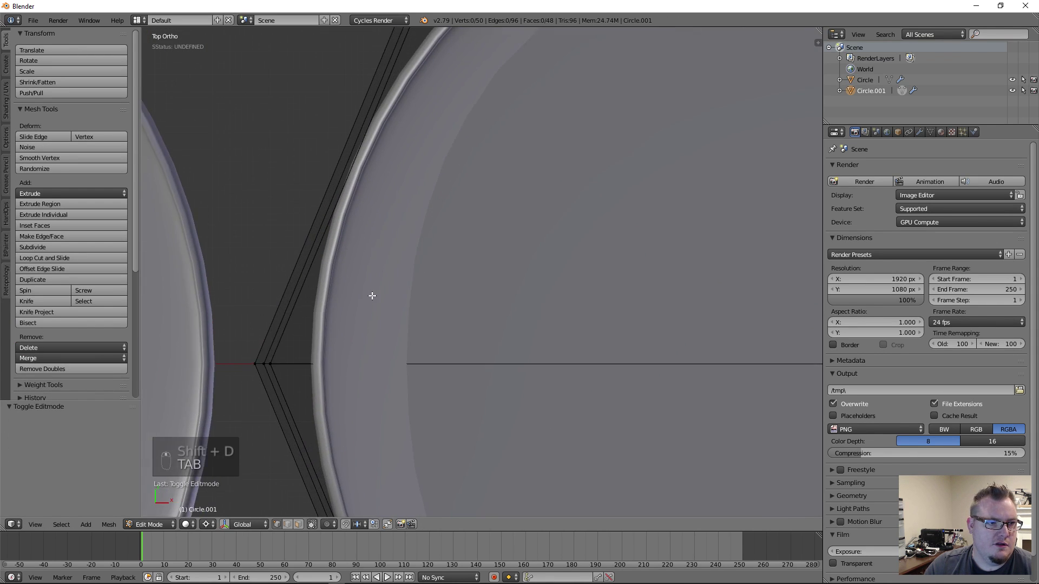
pyautogui.rightClick(564, 294)
pyautogui.hotkey('shift', 's')
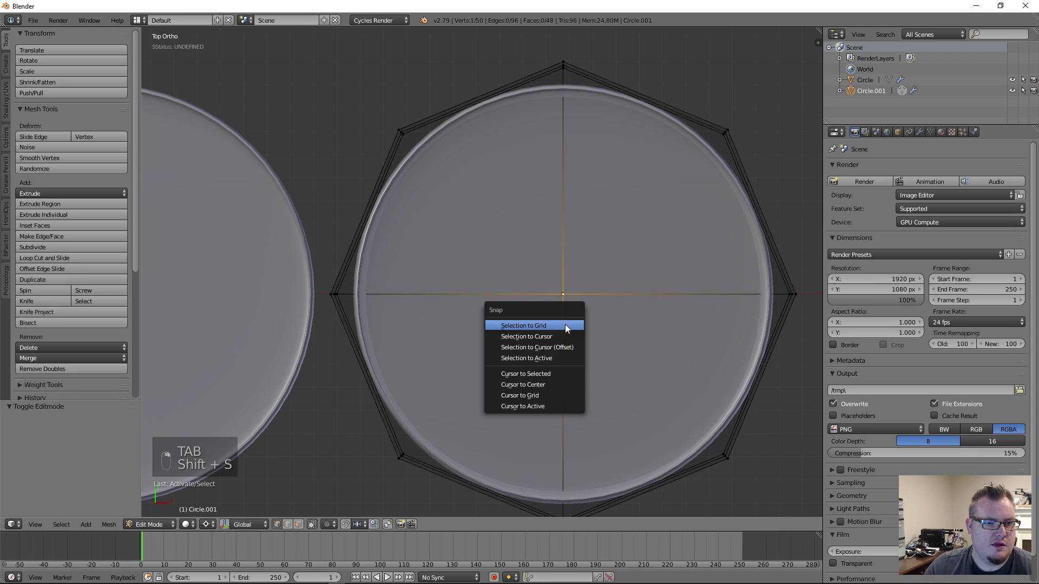
pyautogui.click(536, 374)
pyautogui.scroll(6, 442, 290)
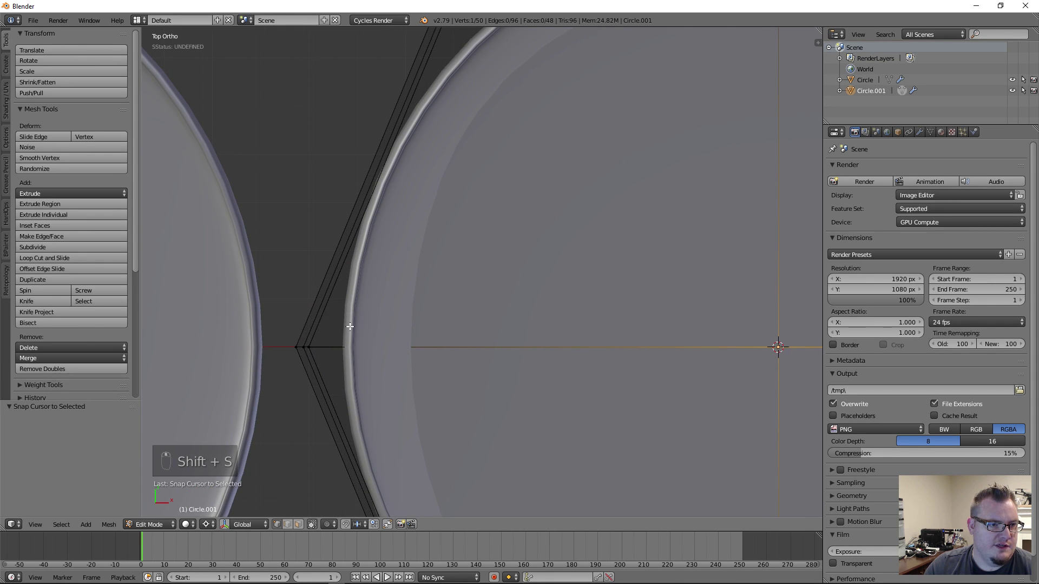
pyautogui.keyDown('shift'); pyautogui.moveTo(350, 326); pyautogui.dragTo(456, 336, button='middle'); pyautogui.keyUp('shift')
pyautogui.scroll(4, 456, 336)
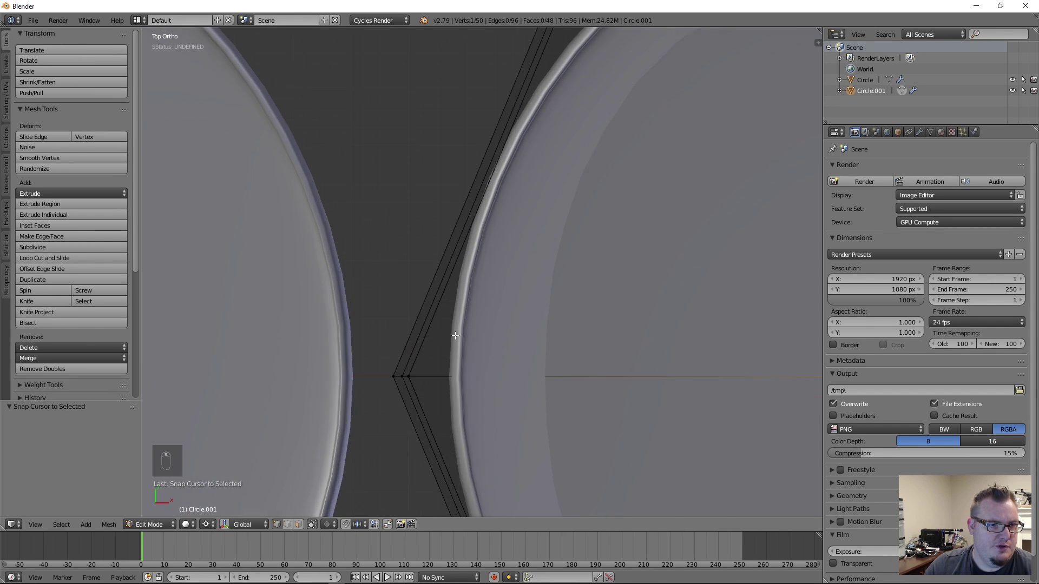
pyautogui.scroll(-8, 424, 393)
pyautogui.press('a')
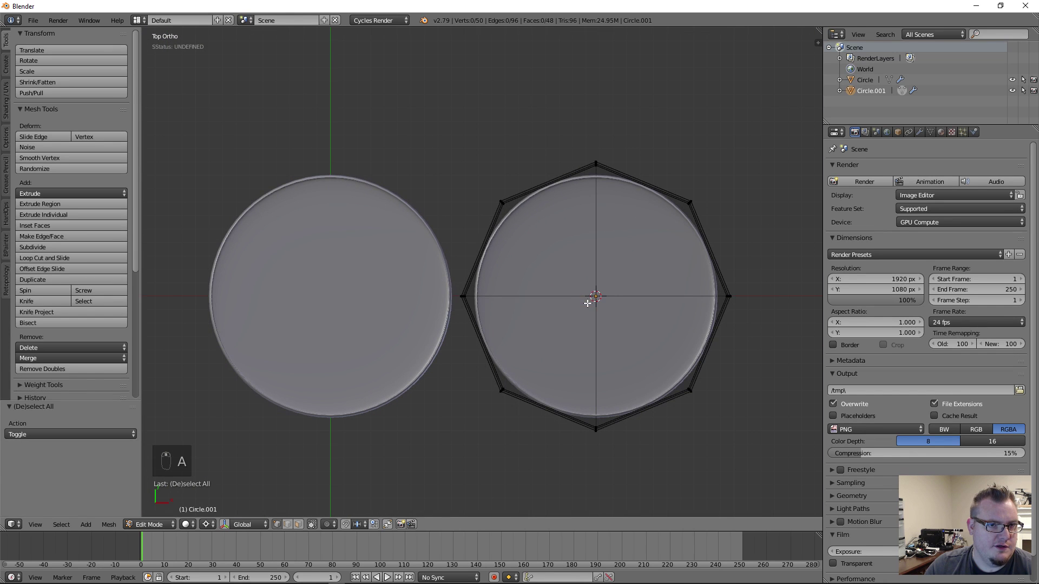
pyautogui.press('Tab')
# Enter Edit Mode on the original disc in edge select mode and select the first edges of the recess floor's outer loop
pyautogui.moveTo(408, 318); pyautogui.dragTo(489, 254, button='middle')
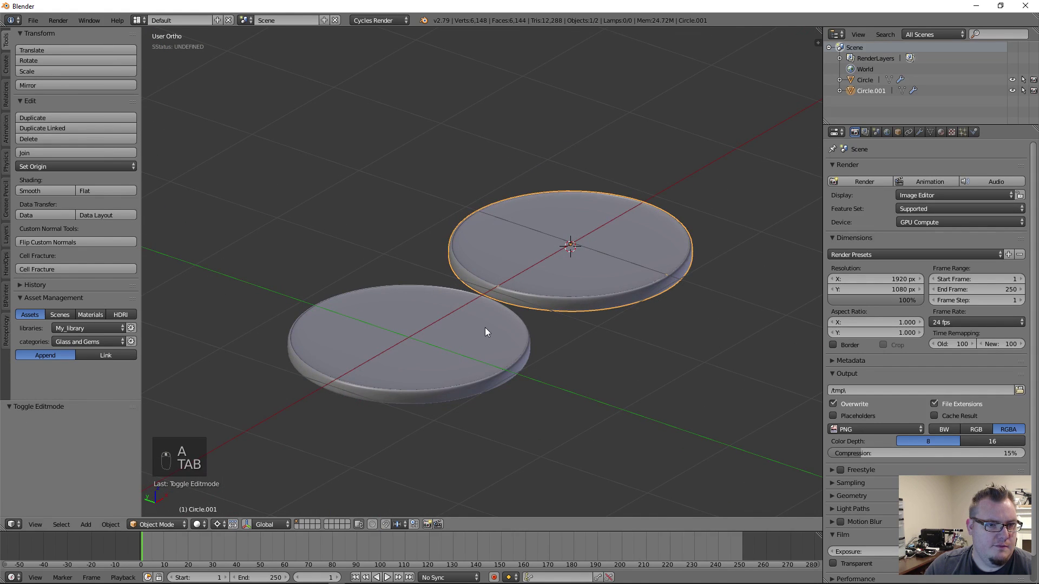
pyautogui.rightClick(486, 328)
pyautogui.press('Tab')
pyautogui.scroll(7, 536, 379)
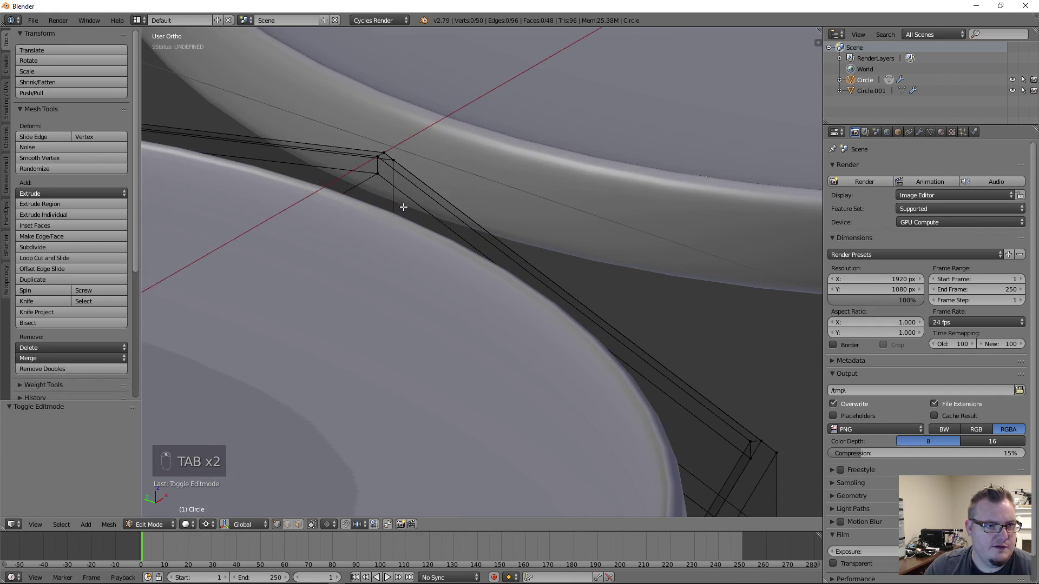
pyautogui.hotkey('ctrl', 'Tab')
pyautogui.click(383, 215)
pyautogui.keyDown('alt'); pyautogui.rightClick(398, 189); pyautogui.keyUp('alt')
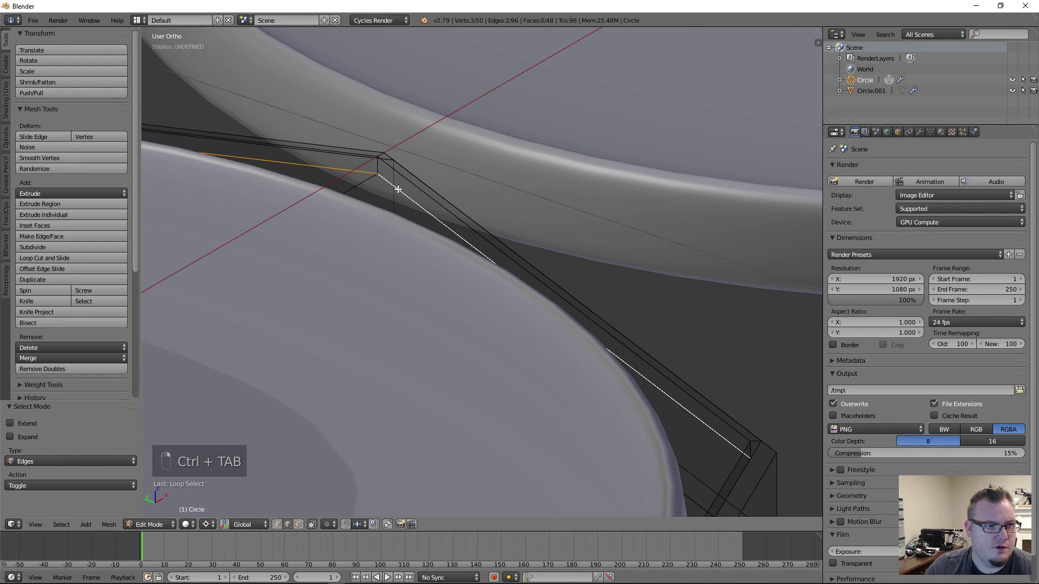
# In wireframe shading, extend the selection to all eight outer edges of the original disc's recess floor
pyautogui.press('z')
pyautogui.scroll(-7, 425, 308)
pyautogui.keyDown('alt'); pyautogui.keyDown('shift'); pyautogui.rightClick(293, 246); pyautogui.keyUp('shift'); pyautogui.keyUp('alt')
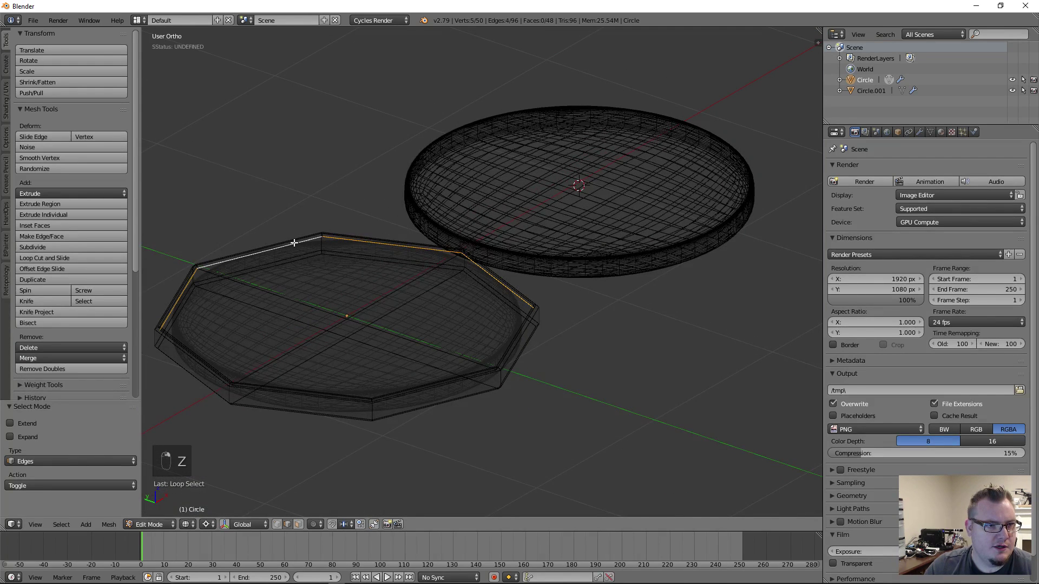
pyautogui.moveTo(305, 315); pyautogui.dragTo(237, 339, button='middle')
pyautogui.keyDown('shift'); pyautogui.moveTo(335, 263); pyautogui.dragTo(505, 292, button='middle'); pyautogui.keyUp('shift')
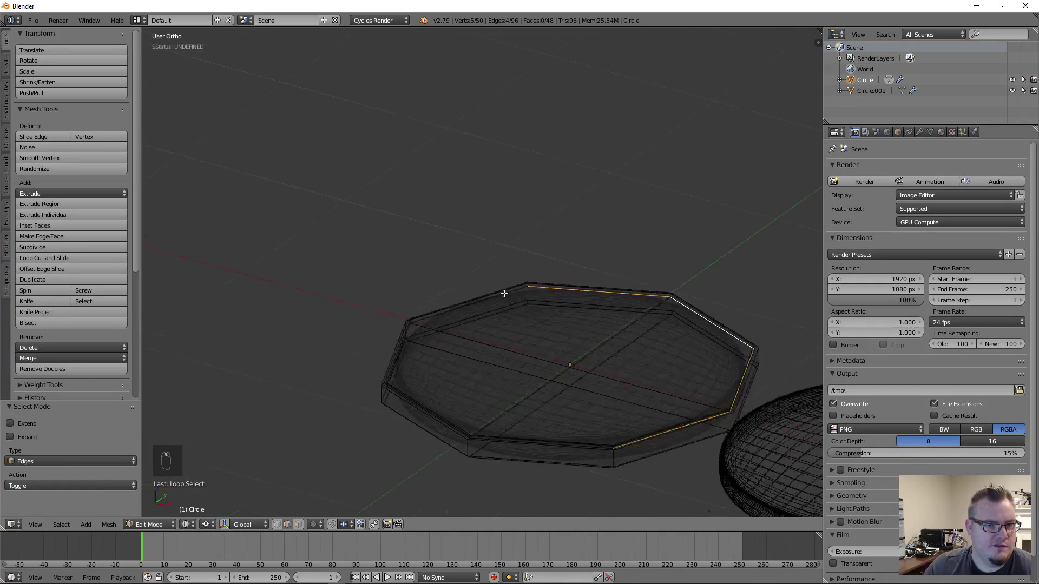
pyautogui.scroll(5, 598, 348)
pyautogui.keyDown('alt'); pyautogui.keyDown('shift'); pyautogui.rightClick(515, 351); pyautogui.keyUp('shift'); pyautogui.keyUp('alt')
pyautogui.keyDown('shift'); pyautogui.moveTo(310, 393); pyautogui.dragTo(339, 216, button='middle'); pyautogui.keyUp('shift')
pyautogui.keyDown('alt'); pyautogui.keyDown('shift'); pyautogui.rightClick(235, 356); pyautogui.keyUp('shift'); pyautogui.keyUp('alt')
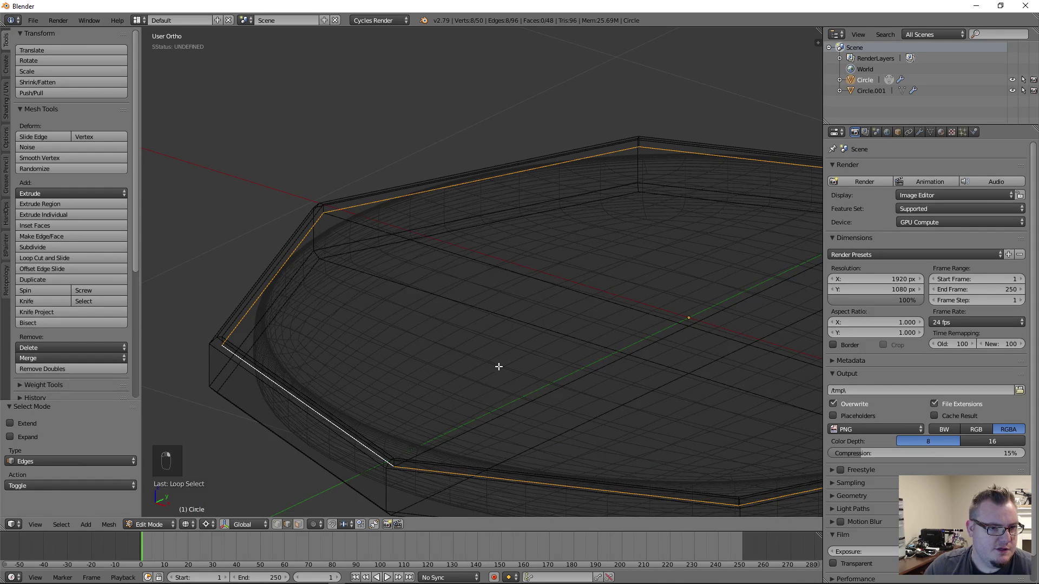
# In solid shading, bevel the selected recess floor edges by about 0.003 with one segment, deselect everything and return to Object Mode
pyautogui.scroll(-5, 499, 366)
pyautogui.moveTo(615, 327); pyautogui.dragTo(658, 370, button='middle')
pyautogui.press('z')
pyautogui.scroll(8, 506, 325)
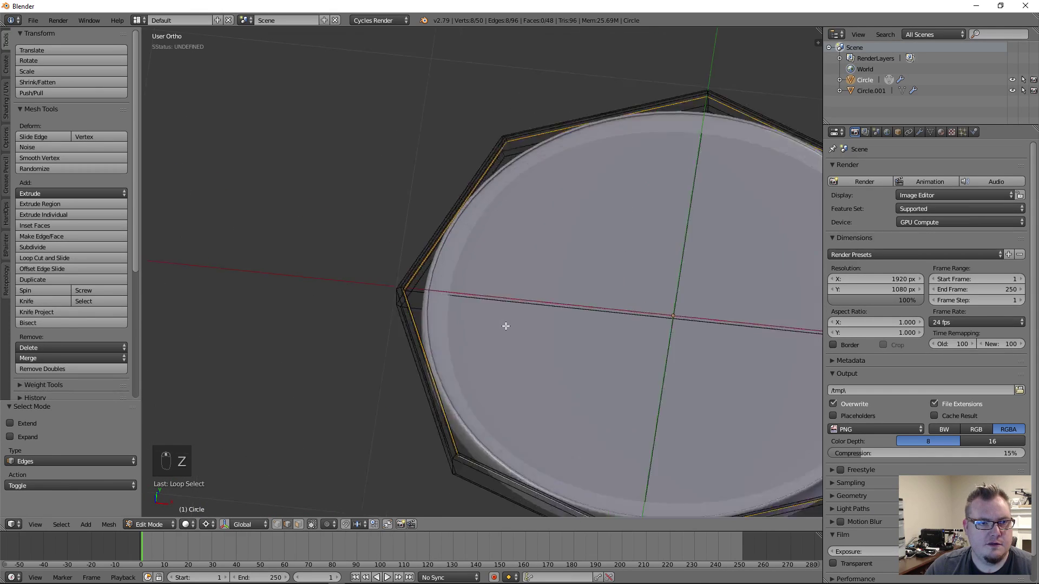
pyautogui.hotkey('ctrl', 'b')
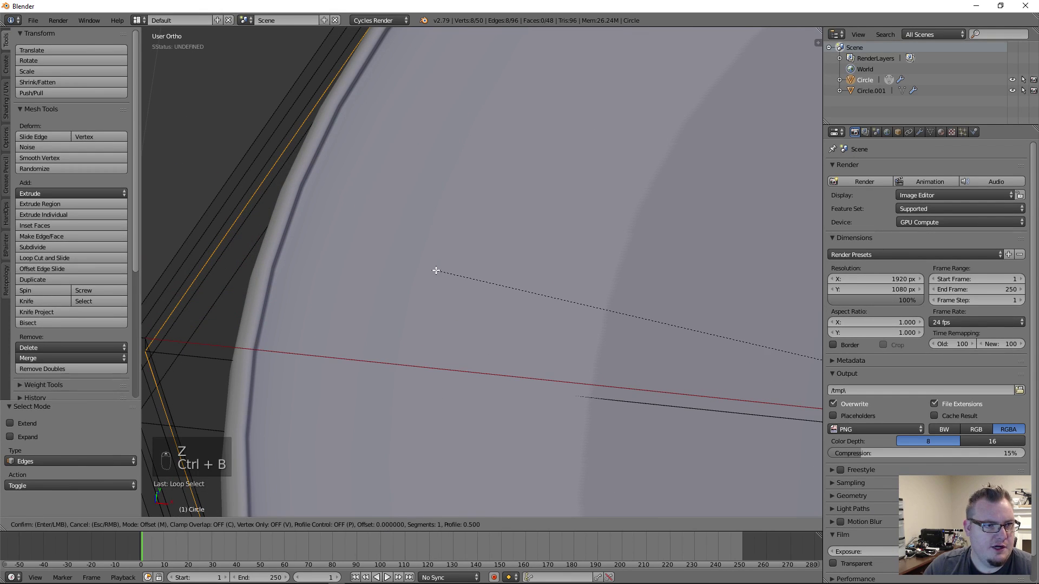
pyautogui.scroll(1, 405, 265)
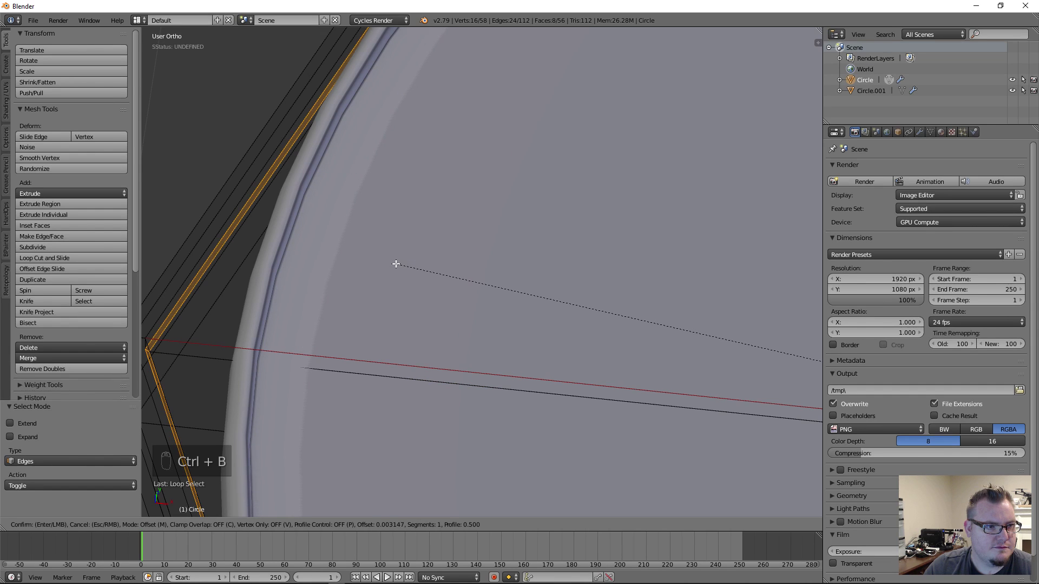
pyautogui.scroll(-1, 397, 264)
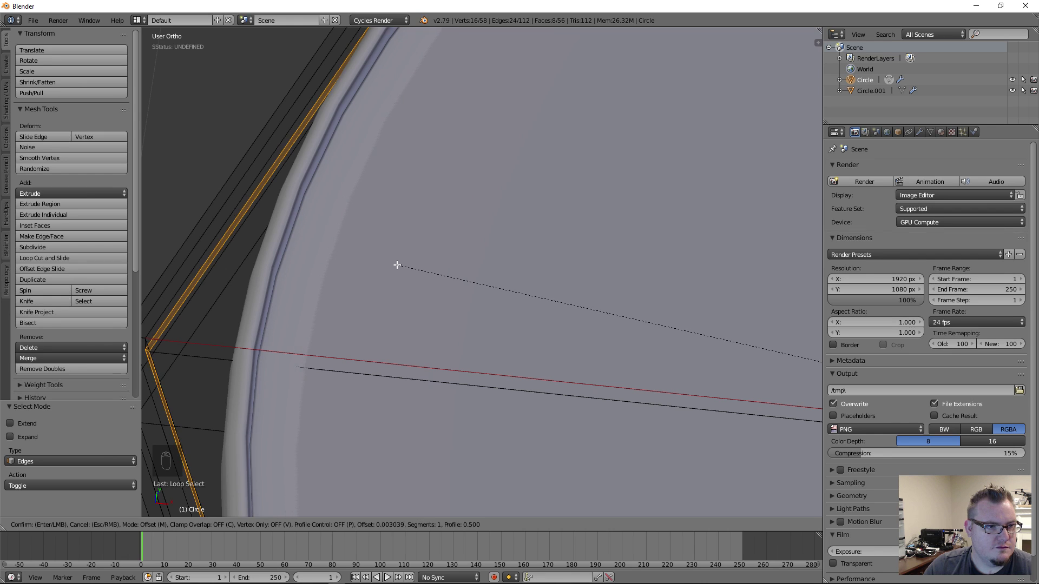
pyautogui.click(403, 272)
pyautogui.scroll(-2, 454, 289)
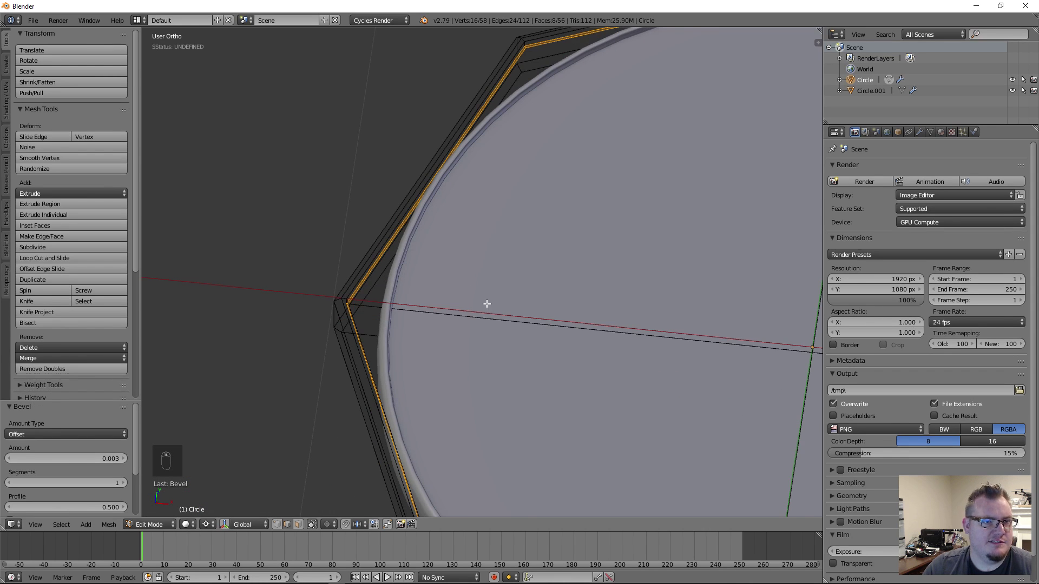
pyautogui.moveTo(488, 304); pyautogui.dragTo(638, 298, button='middle')
pyautogui.scroll(-5, 475, 276)
pyautogui.press('a')
pyautogui.press('Tab')
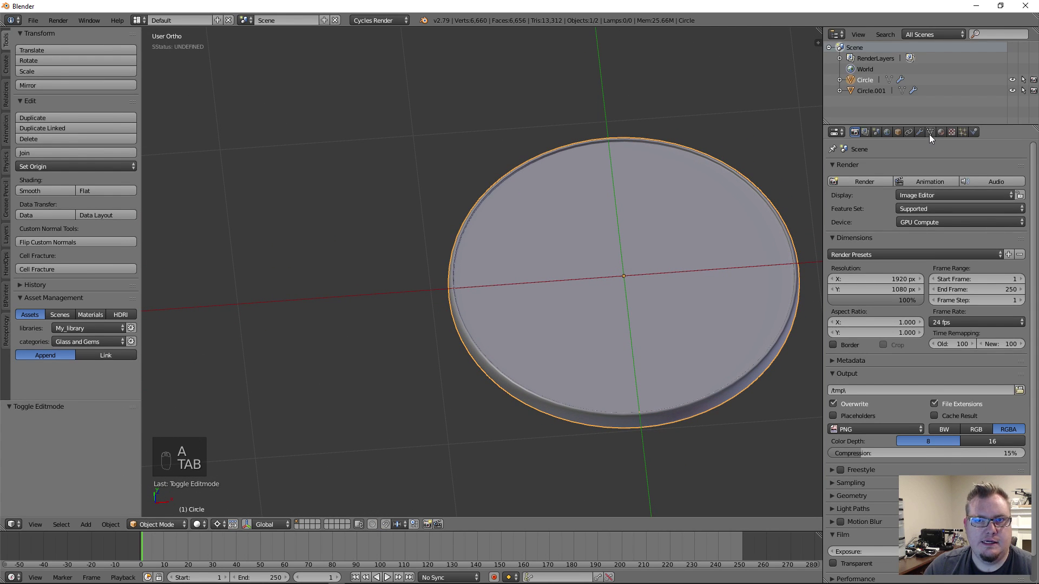
# Set the original disc's Subsurf modifier to 3 subdivisions for both View and Render
pyautogui.click(918, 132)
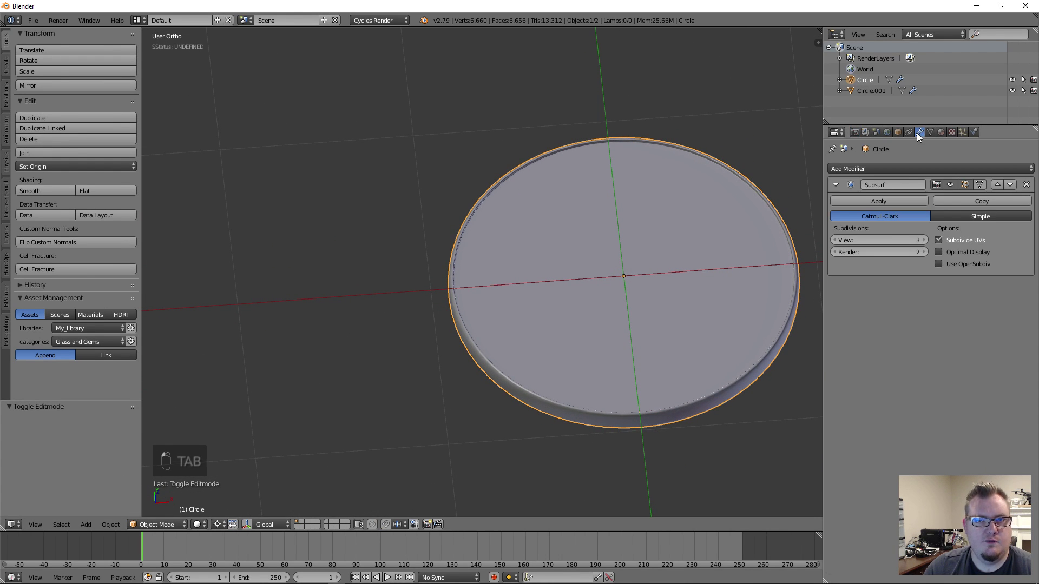
pyautogui.click(836, 241)
pyautogui.click(922, 241)
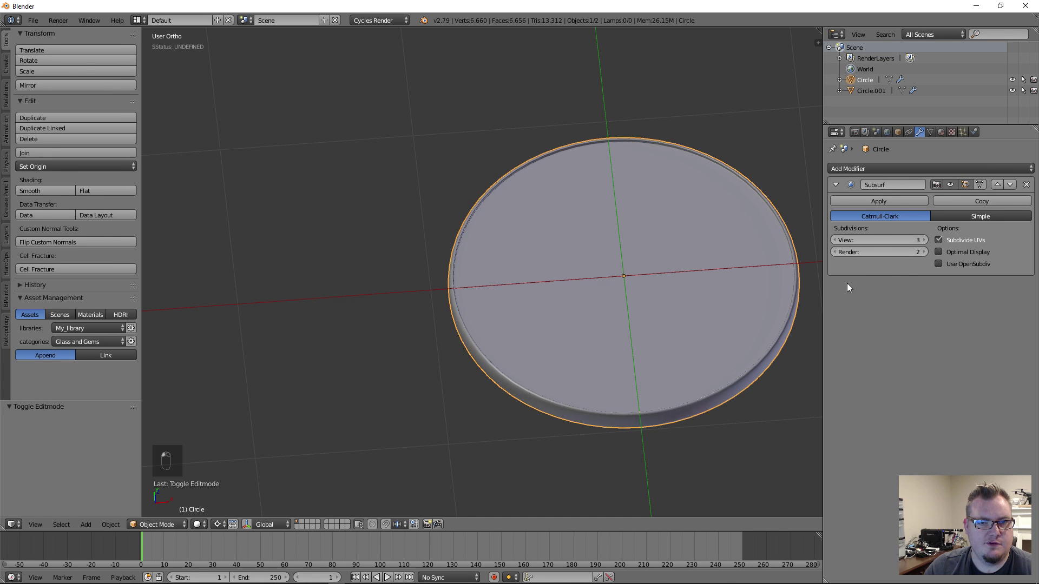
pyautogui.moveTo(713, 303); pyautogui.dragTo(709, 310, button='middle')
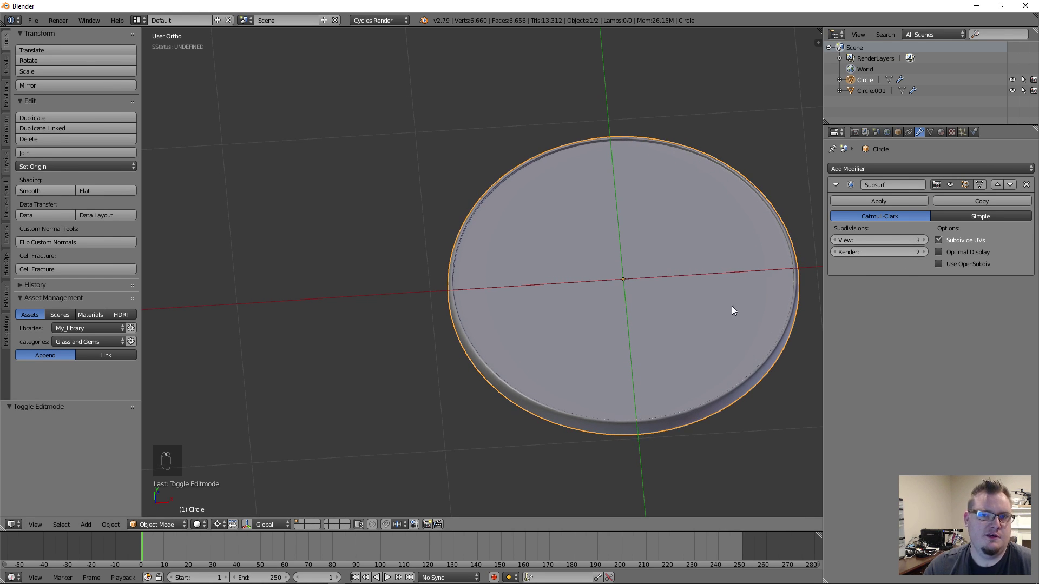
pyautogui.click(921, 252)
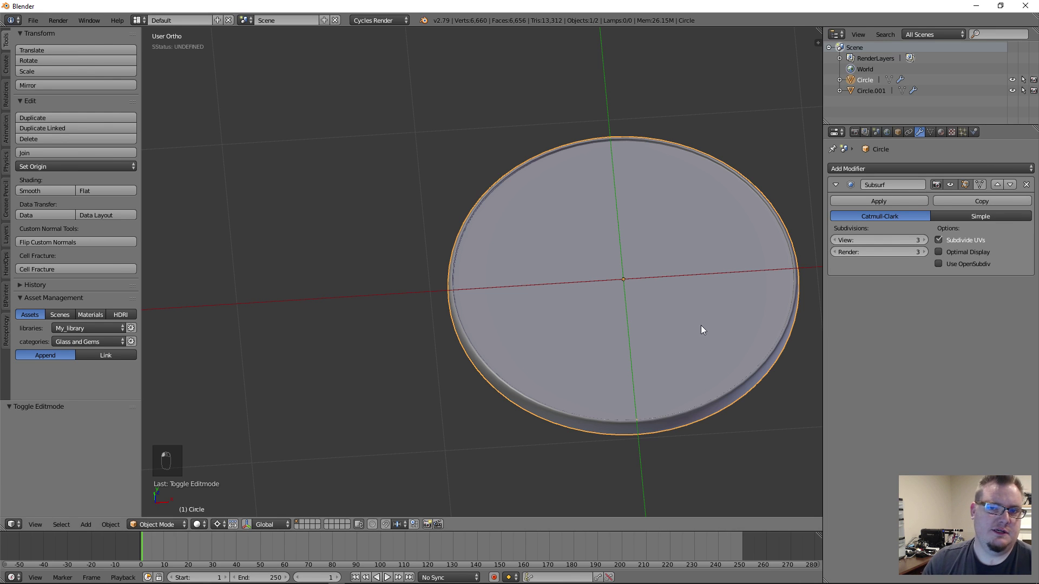
# Examine the original disc's rim and mesh cage up close and compare its recess edge with the duplicate disc
pyautogui.moveTo(524, 308); pyautogui.dragTo(464, 252, button='middle')
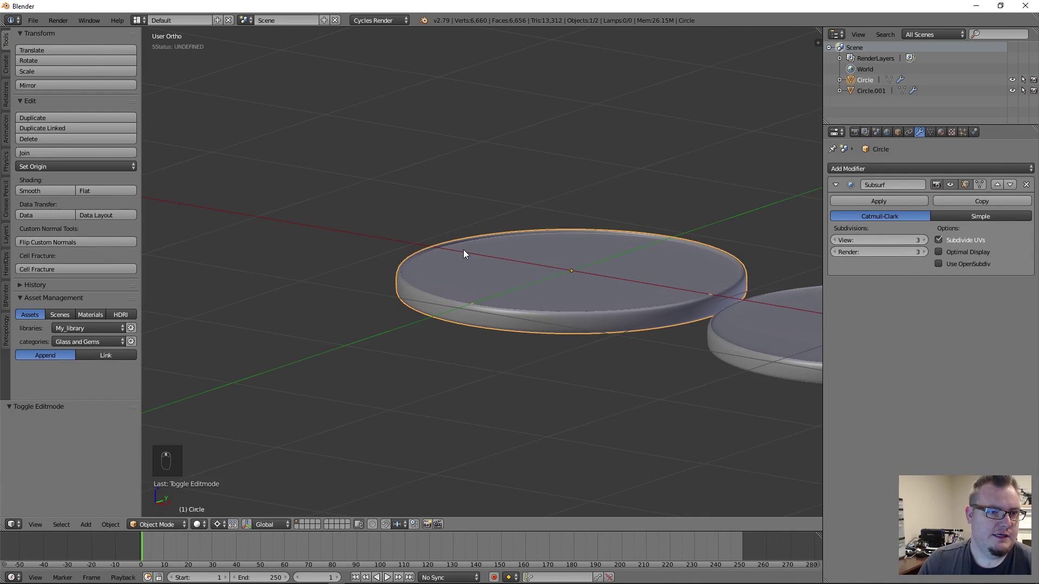
pyautogui.scroll(3, 464, 253)
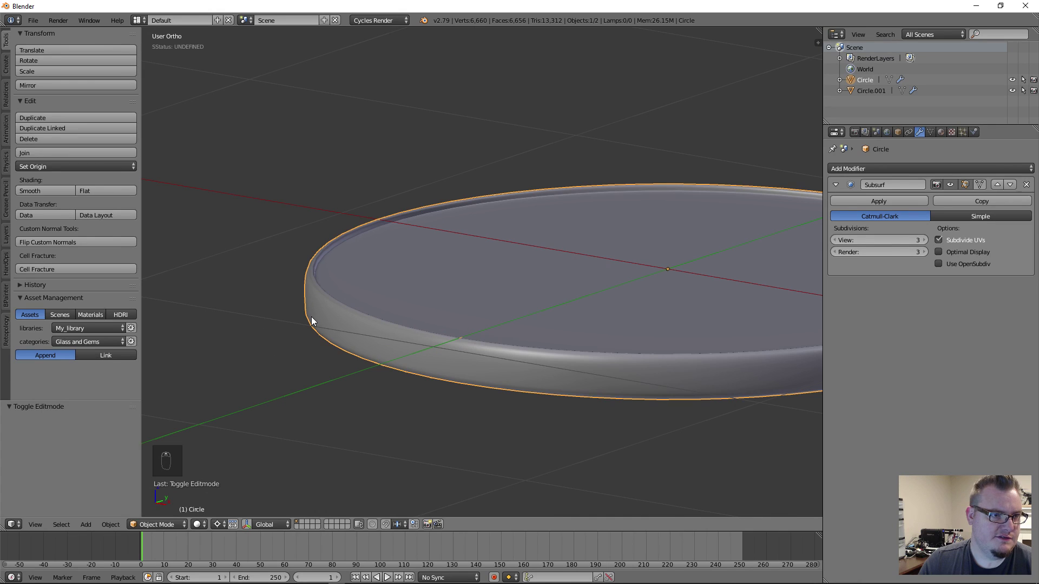
pyautogui.scroll(-3, 310, 316)
pyautogui.press('Tab')
pyautogui.moveTo(504, 245); pyautogui.dragTo(529, 317, button='middle')
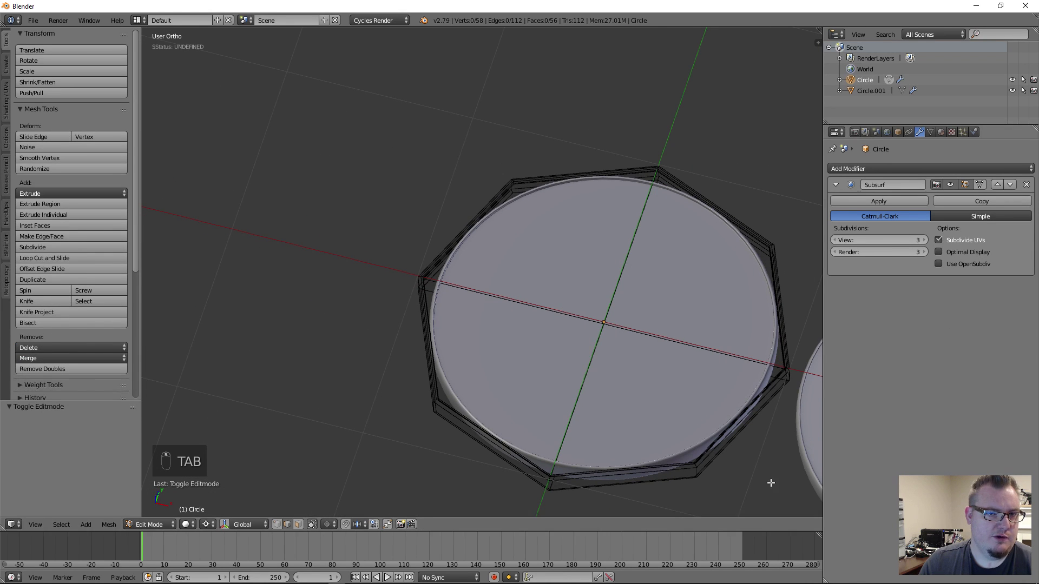
pyautogui.press('Tab')
pyautogui.keyDown('shift'); pyautogui.moveTo(657, 362); pyautogui.dragTo(301, 278, button='middle'); pyautogui.keyUp('shift')
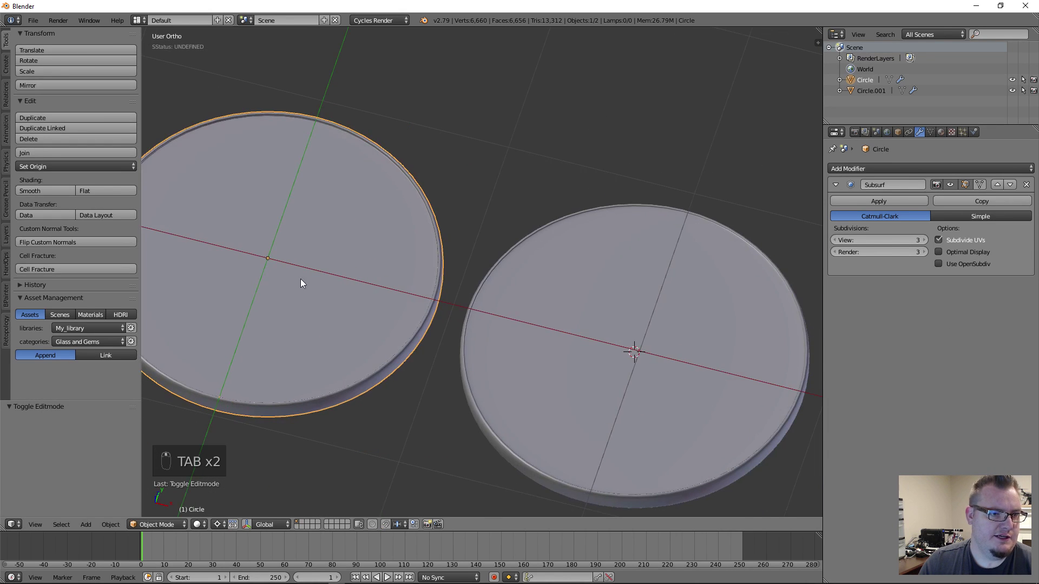
# Open the duplicate disc in Edit Mode with edge selection, clear the selection and select the first edges along the recess floor's perimeter
pyautogui.rightClick(488, 358)
pyautogui.press('Tab')
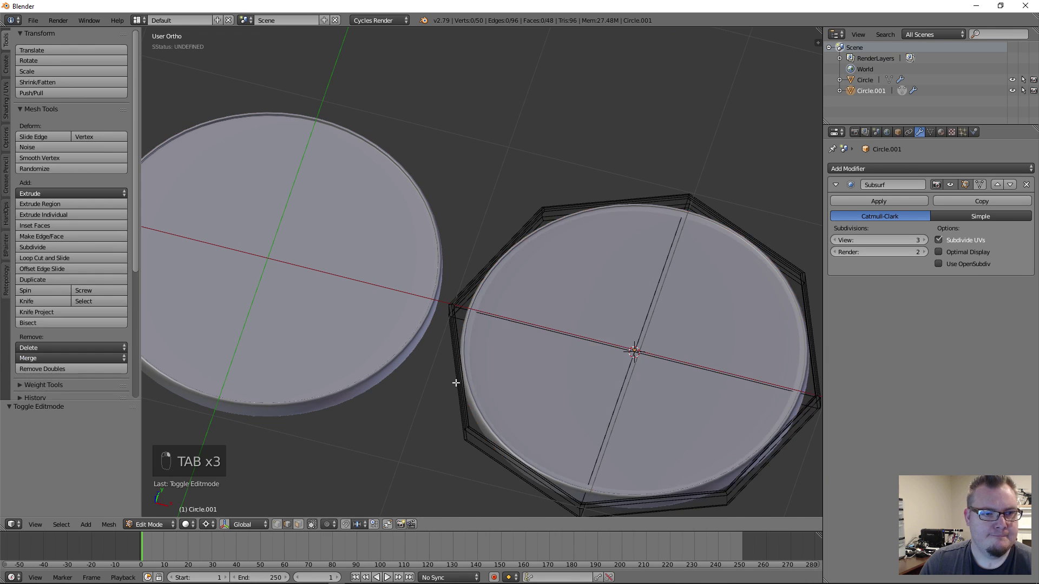
pyautogui.scroll(5, 430, 341)
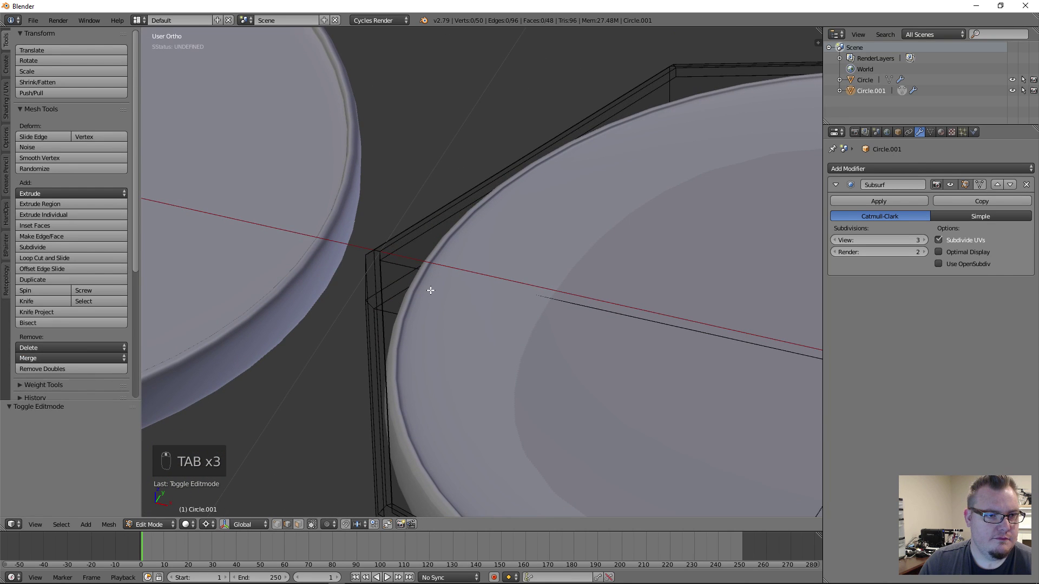
pyautogui.scroll(1, 431, 291)
pyautogui.hotkey('ctrl', 'Tab')
pyautogui.click(394, 265)
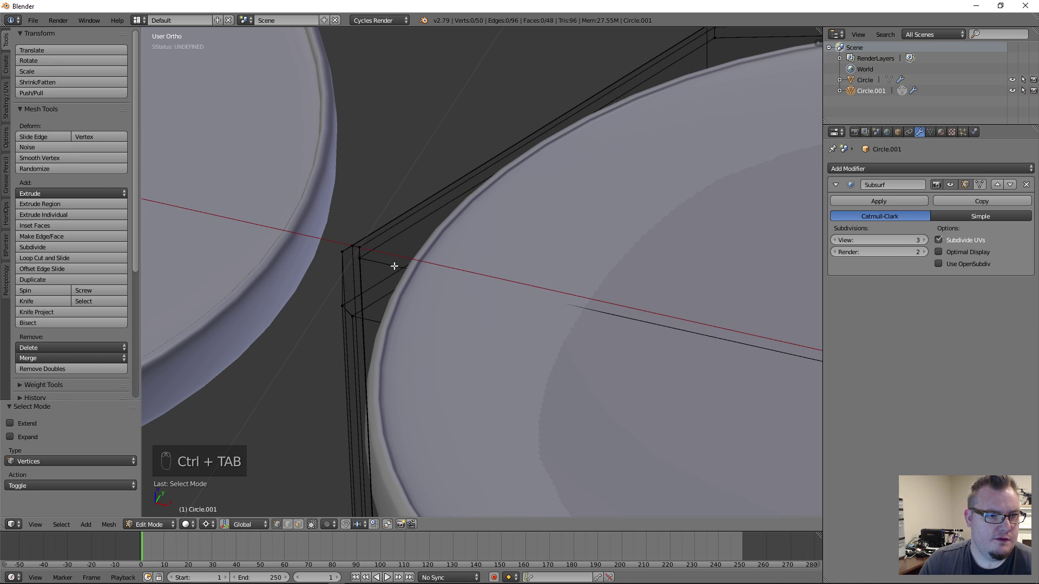
pyautogui.hotkey('ctrl', 'Tab')
pyautogui.click(384, 272)
pyautogui.press('a')
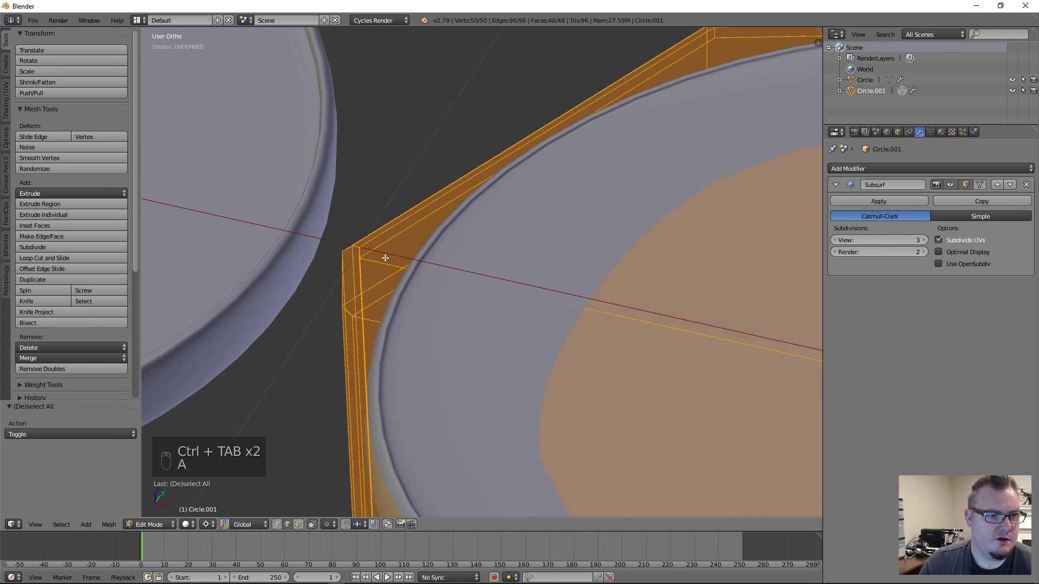
pyautogui.press('a')
pyautogui.press('a')
pyautogui.keyDown('alt'); pyautogui.click(385, 242); pyautogui.keyUp('alt')
# Extend the selection to all eight perimeter edges of the duplicate disc's recess floor, then show it from above in wireframe
pyautogui.scroll(-5, 557, 302)
pyautogui.scroll(6, 613, 285)
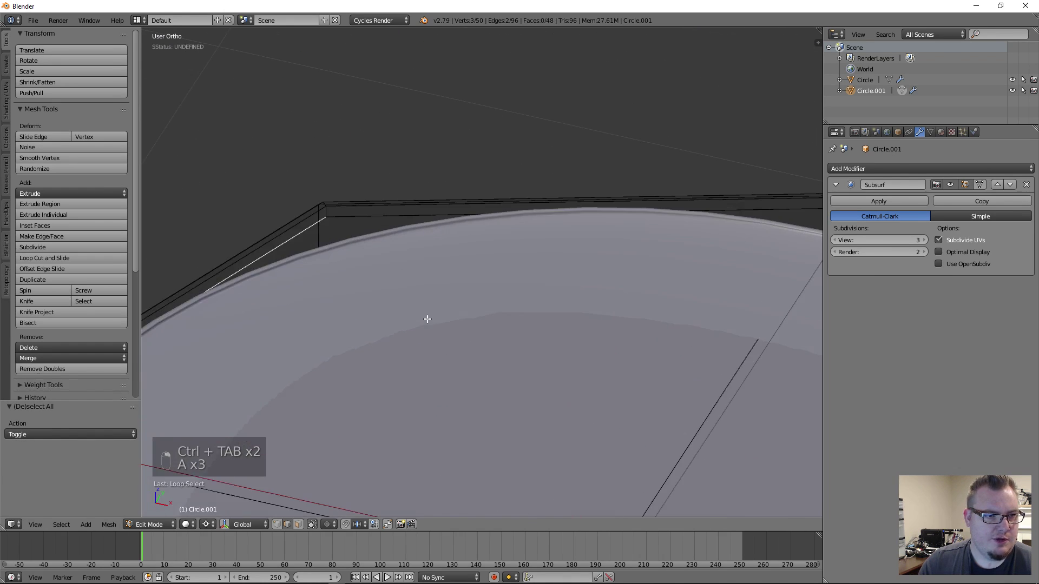
pyautogui.keyDown('alt'); pyautogui.keyDown('shift'); pyautogui.click(287, 190); pyautogui.keyUp('shift'); pyautogui.keyUp('alt')
pyautogui.scroll(-2, 560, 302)
pyautogui.moveTo(559, 302); pyautogui.dragTo(776, 326, button='middle')
pyautogui.keyDown('shift'); pyautogui.moveTo(715, 219); pyautogui.dragTo(408, 307, button='middle'); pyautogui.keyUp('shift')
pyautogui.scroll(4, 530, 200)
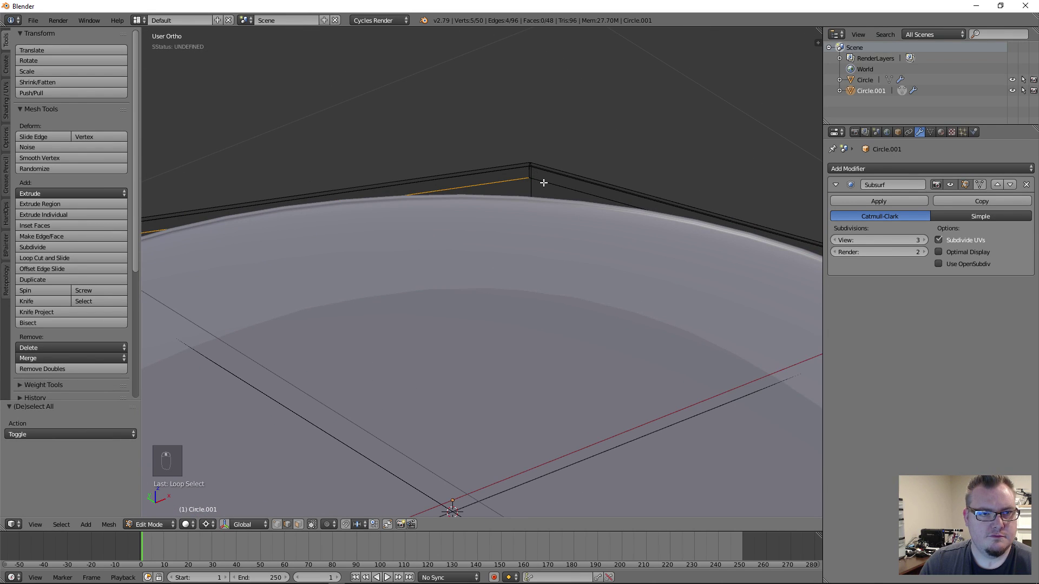
pyautogui.keyDown('alt'); pyautogui.keyDown('shift'); pyautogui.click(544, 183); pyautogui.keyUp('shift'); pyautogui.keyUp('alt')
pyautogui.scroll(-4, 582, 249)
pyautogui.moveTo(594, 353); pyautogui.dragTo(615, 325, button='middle')
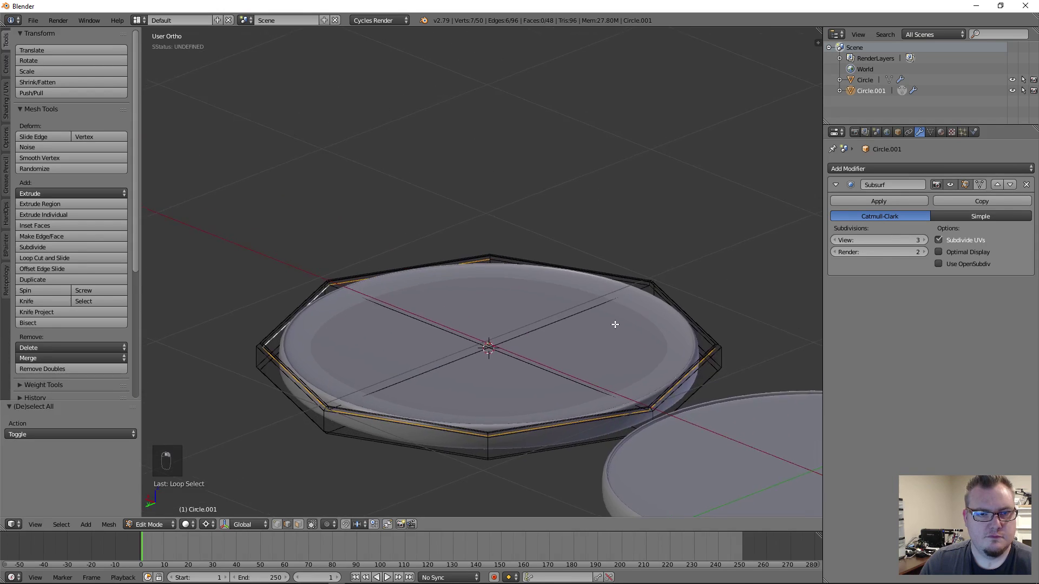
pyautogui.scroll(5, 615, 324)
pyautogui.keyDown('alt'); pyautogui.keyDown('shift'); pyautogui.click(535, 247); pyautogui.keyUp('shift'); pyautogui.keyUp('alt')
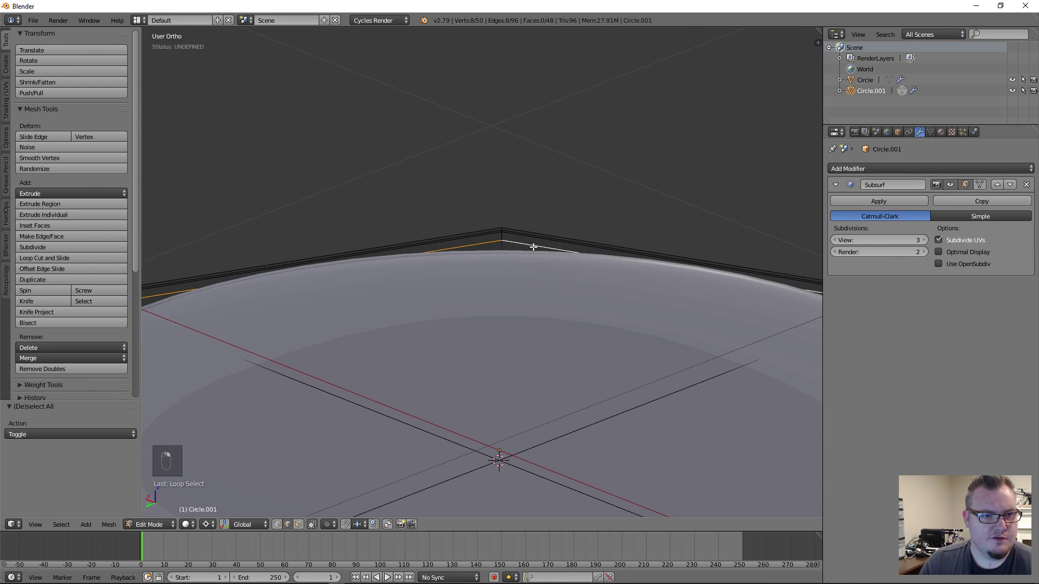
pyautogui.scroll(-5, 546, 307)
pyautogui.moveTo(557, 325); pyautogui.dragTo(447, 373, button='middle')
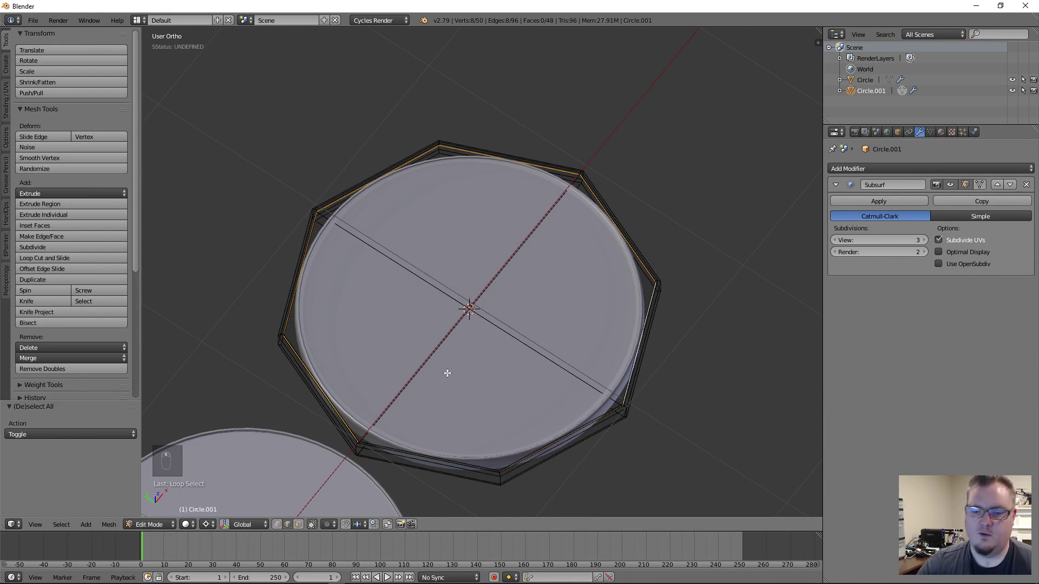
pyautogui.press('KP_7')
pyautogui.press('z')
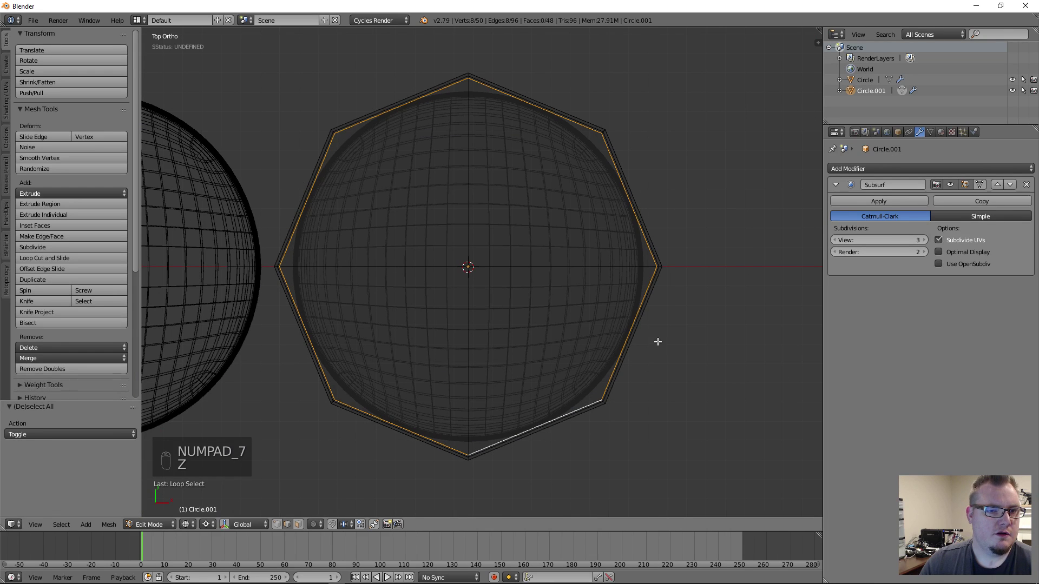
pyautogui.press('s')
pyautogui.hotkey('shift', 'z')
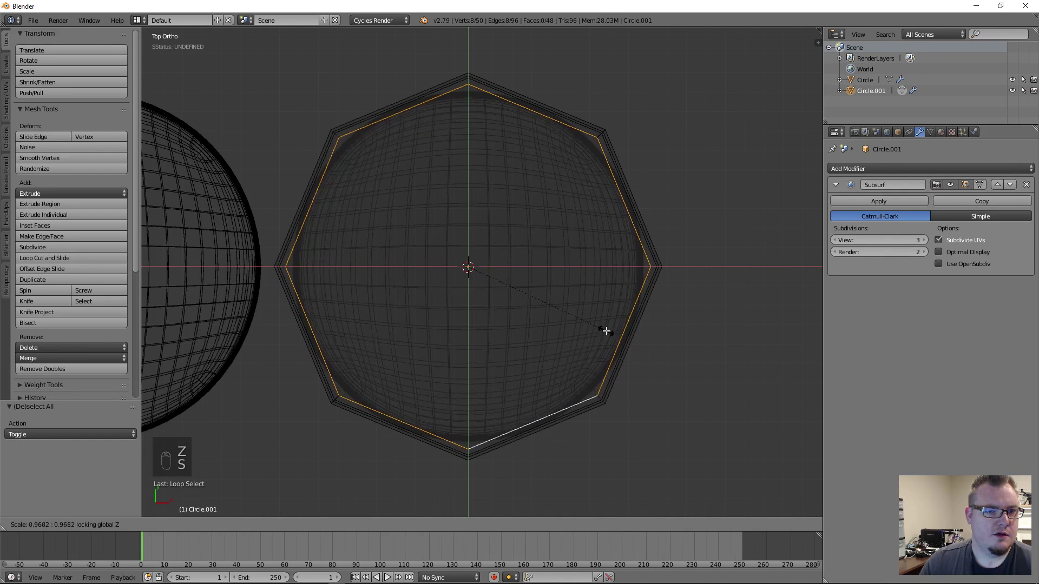
pyautogui.click(617, 343)
pyautogui.moveTo(617, 343); pyautogui.dragTo(455, 275, button='middle')
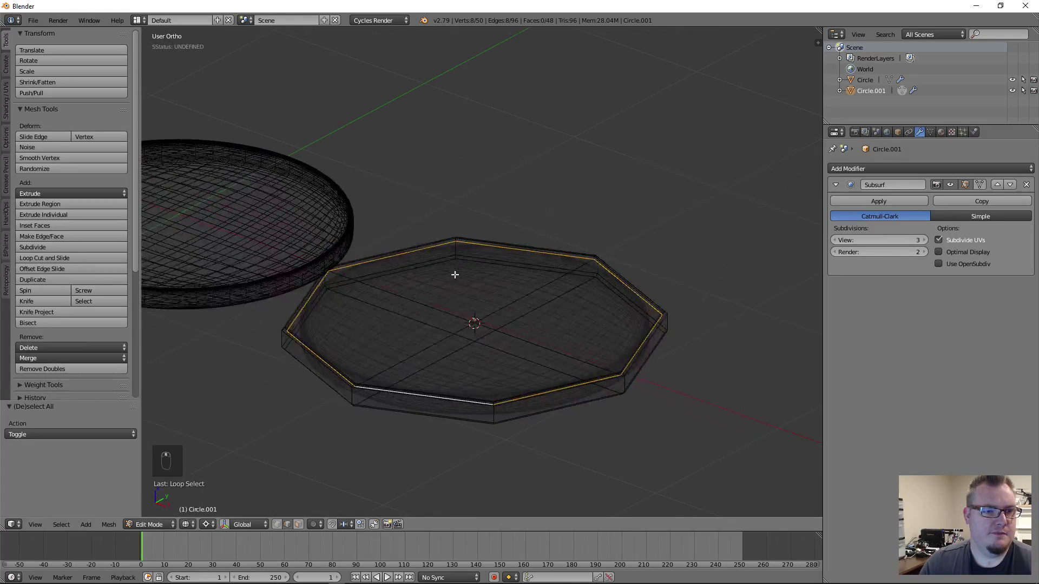
pyautogui.press('s')
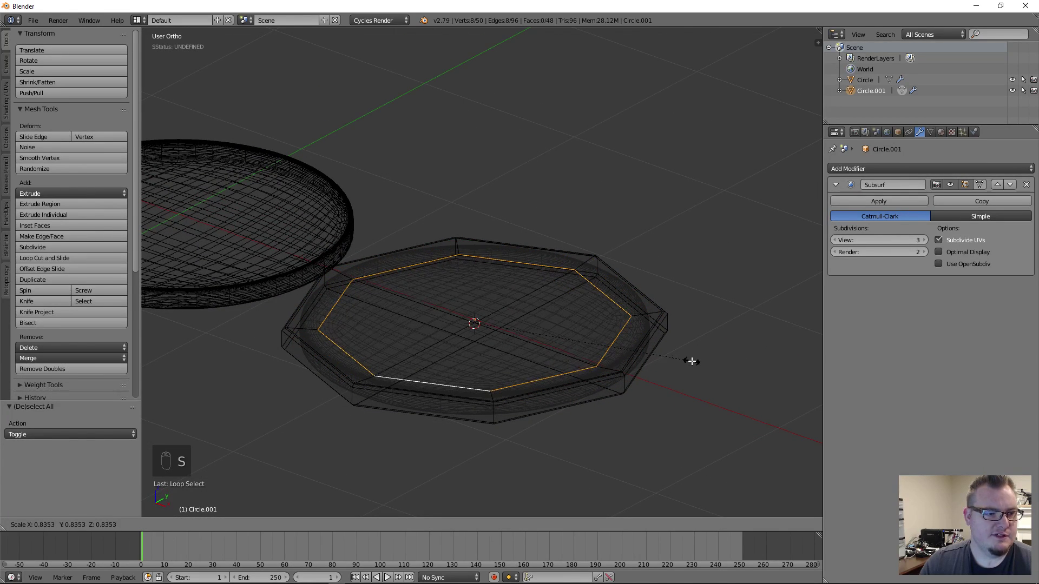
pyautogui.hotkey('shift', 'z')
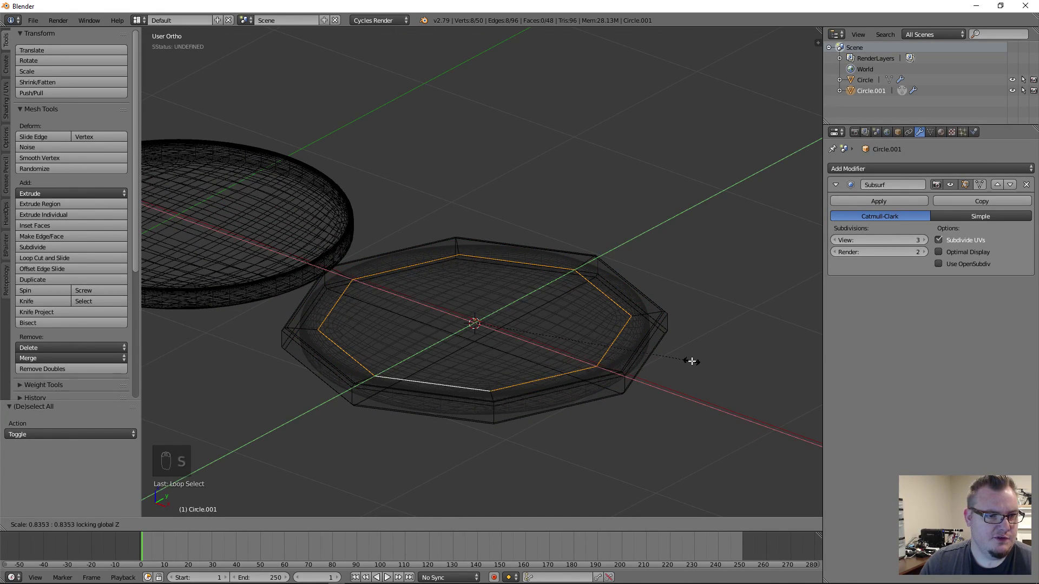
pyautogui.click(718, 404)
pyautogui.press('KP_7')
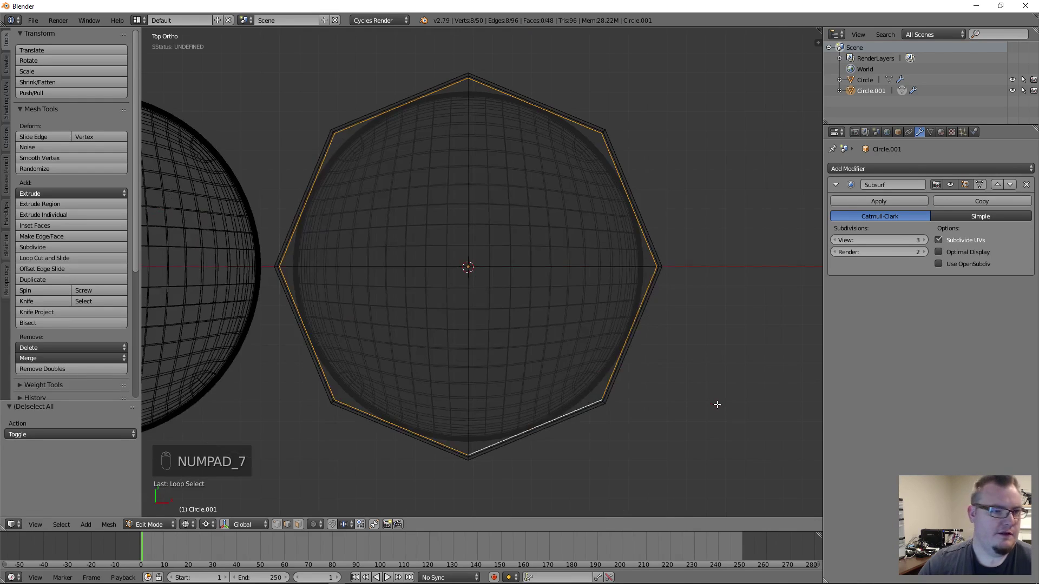
pyautogui.scroll(1, 718, 404)
pyautogui.press('s')
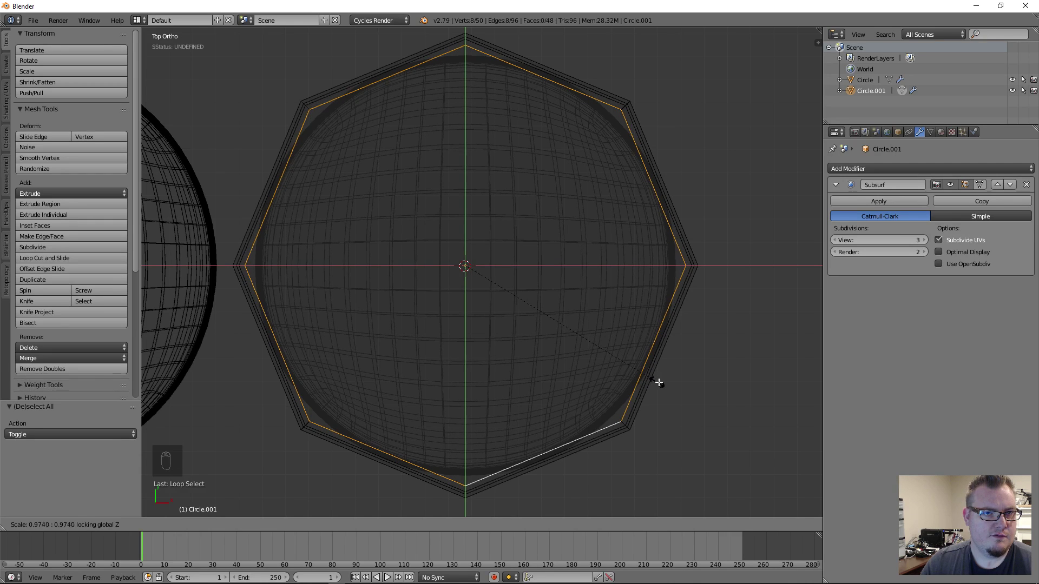
pyautogui.rightClick(662, 383)
# Add the recess's upper inner rim edge loop to the selection so both loops of the recess wall are selected
pyautogui.moveTo(610, 311); pyautogui.dragTo(707, 237, button='middle')
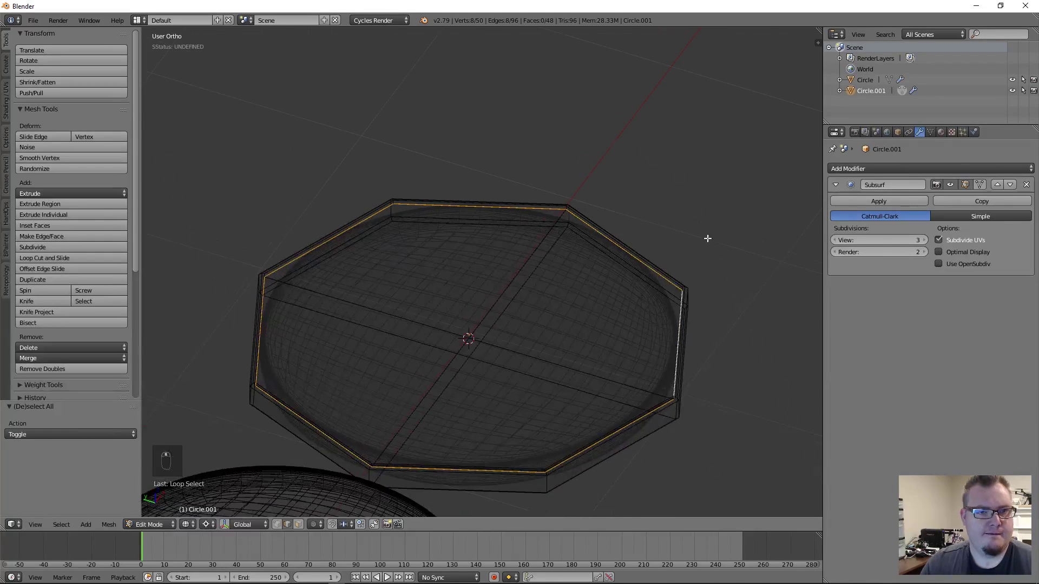
pyautogui.keyDown('shift'); pyautogui.moveTo(605, 222); pyautogui.dragTo(584, 352, button='middle'); pyautogui.keyUp('shift')
pyautogui.scroll(5, 598, 427)
pyautogui.keyDown('shift'); pyautogui.moveTo(600, 428); pyautogui.dragTo(504, 278, button='middle'); pyautogui.keyUp('shift')
pyautogui.scroll(5, 504, 278)
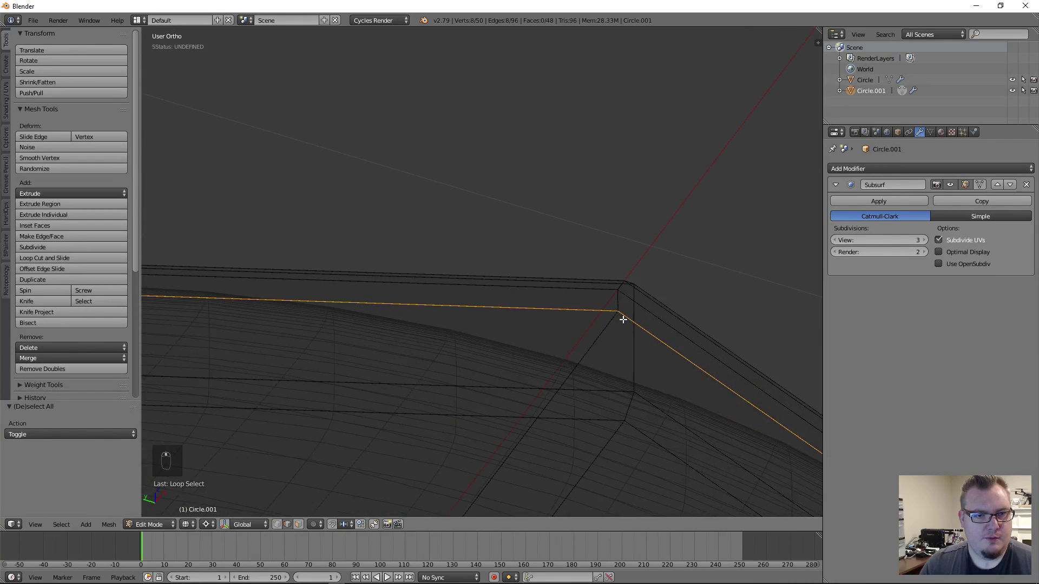
pyautogui.keyDown('alt'); pyautogui.keyDown('shift'); pyautogui.rightClick(645, 306); pyautogui.keyUp('shift'); pyautogui.keyUp('alt')
pyautogui.scroll(-6, 644, 307)
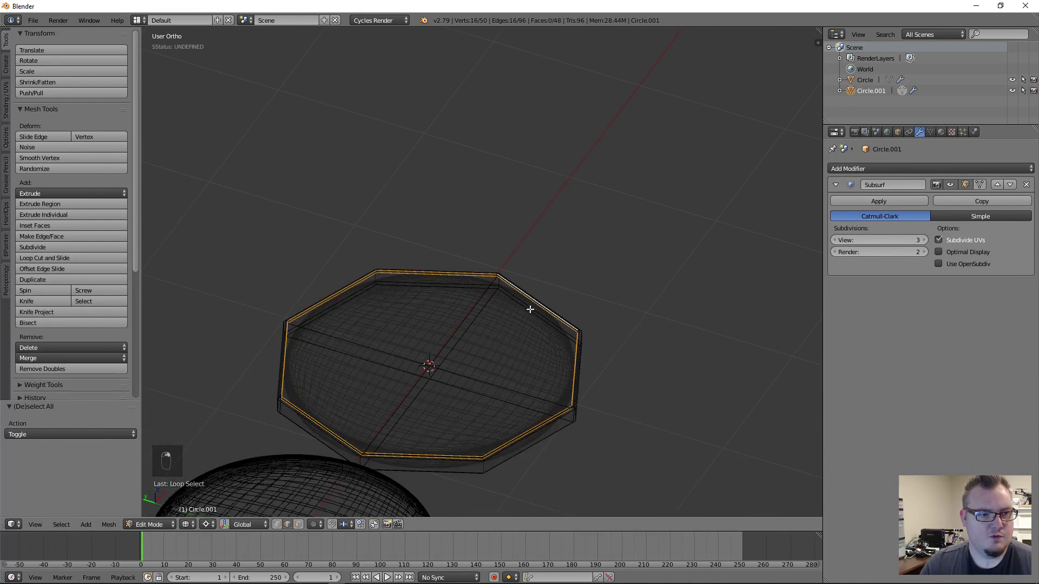
# Scale both recess wall loops inward to about 0.98 with Z locked, and return to solid shading and Object Mode
pyautogui.moveTo(528, 308); pyautogui.dragTo(508, 319, button='middle')
pyautogui.press('KP_7')
pyautogui.scroll(4, 652, 348)
pyautogui.press('s')
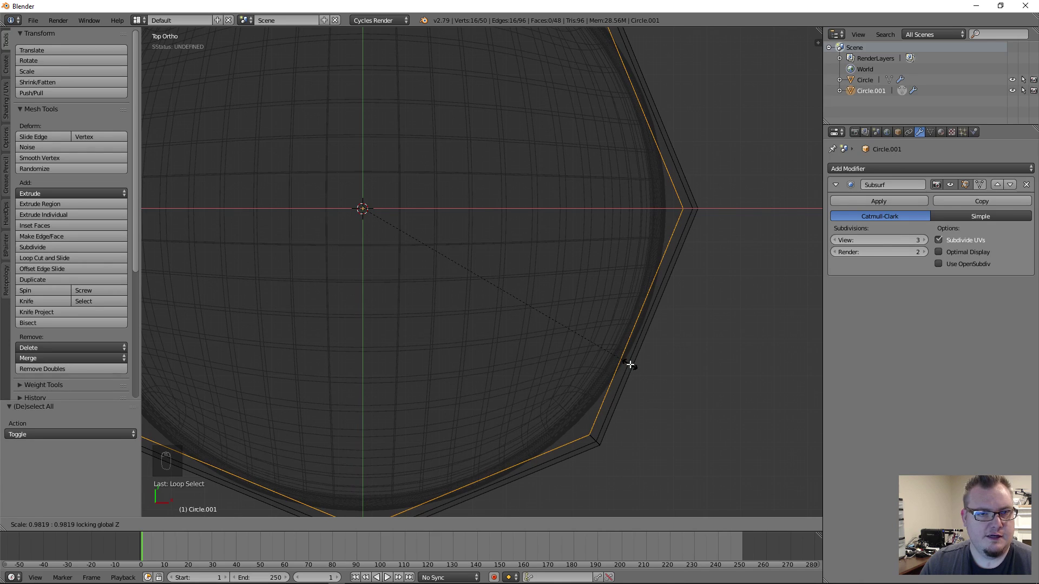
pyautogui.click(633, 366)
pyautogui.scroll(-2, 633, 365)
pyautogui.scroll(-3, 552, 303)
pyautogui.press('z')
pyautogui.press('Tab')
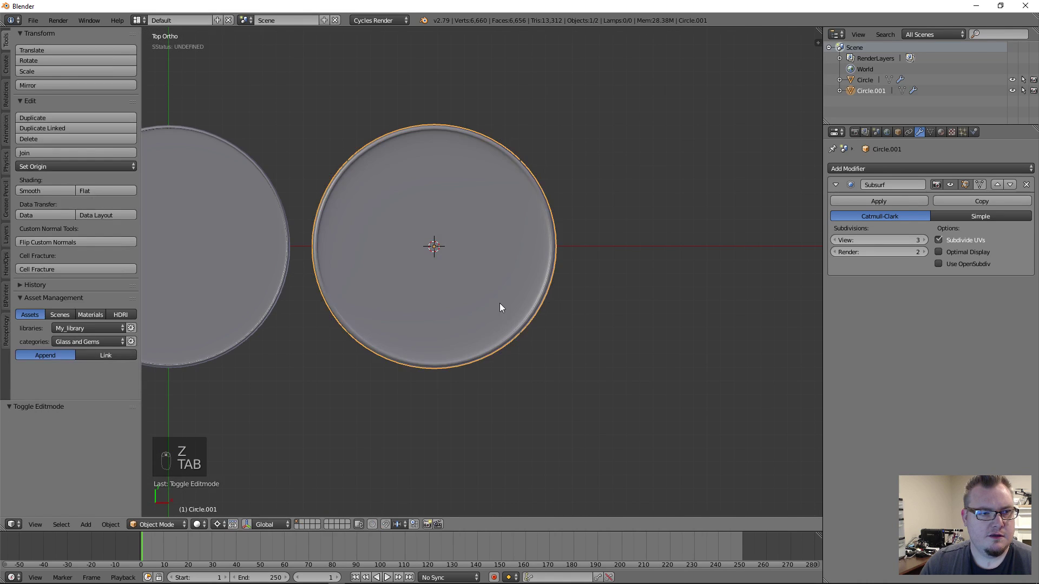
# Re-enter Edit Mode on the duplicate disc and select only the recess floor's perimeter edge loop
pyautogui.moveTo(499, 306); pyautogui.dragTo(447, 235, button='middle')
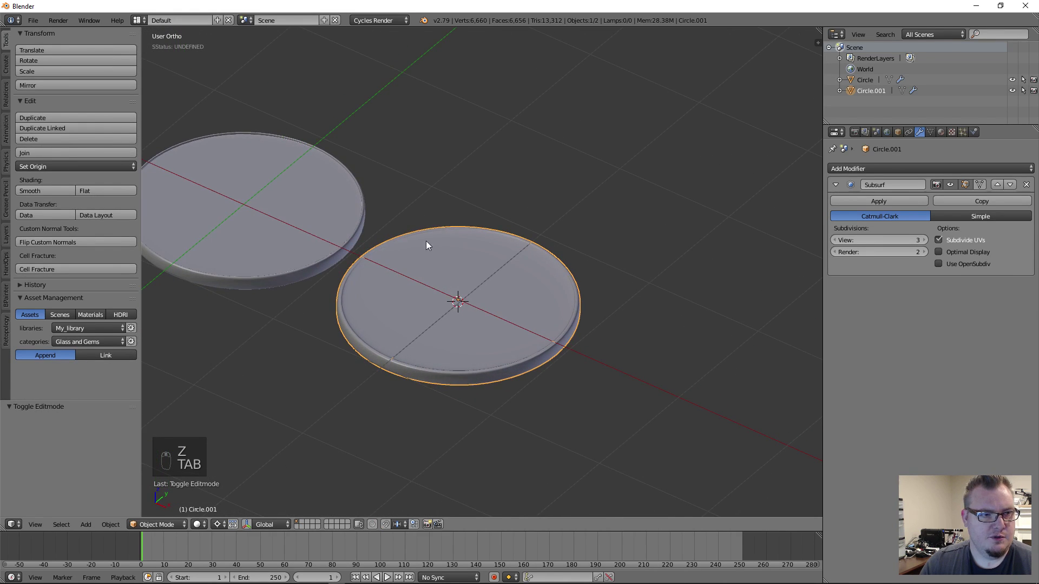
pyautogui.scroll(5, 427, 242)
pyautogui.press('Tab')
pyautogui.keyDown('shift'); pyautogui.moveTo(232, 249); pyautogui.dragTo(444, 244, button='middle'); pyautogui.keyUp('shift')
pyautogui.scroll(5, 390, 254)
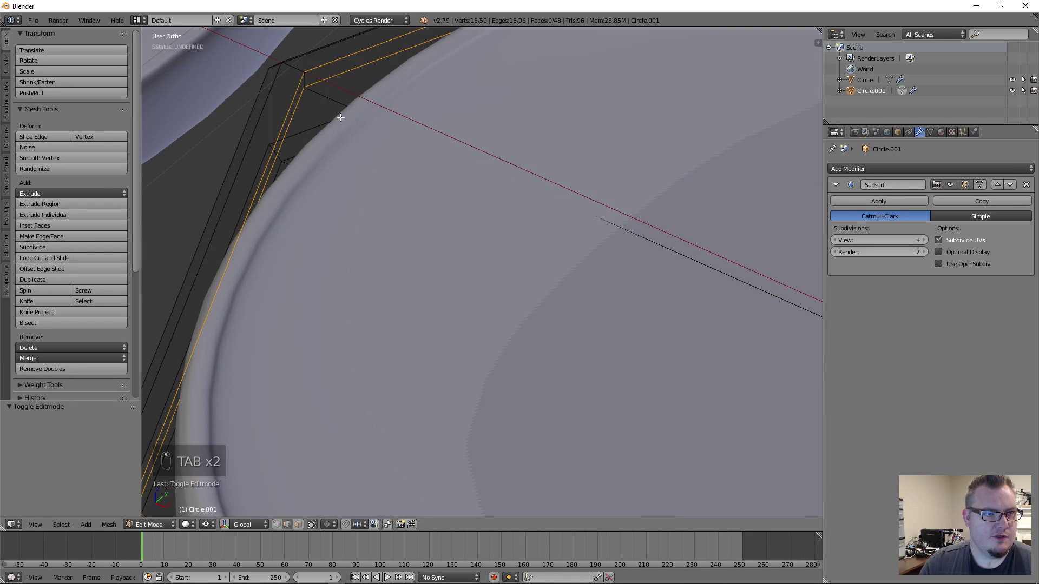
pyautogui.keyDown('alt'); pyautogui.rightClick(323, 80); pyautogui.keyUp('alt')
pyautogui.keyDown('shift'); pyautogui.moveTo(370, 147); pyautogui.dragTo(476, 303, button='middle'); pyautogui.keyUp('shift')
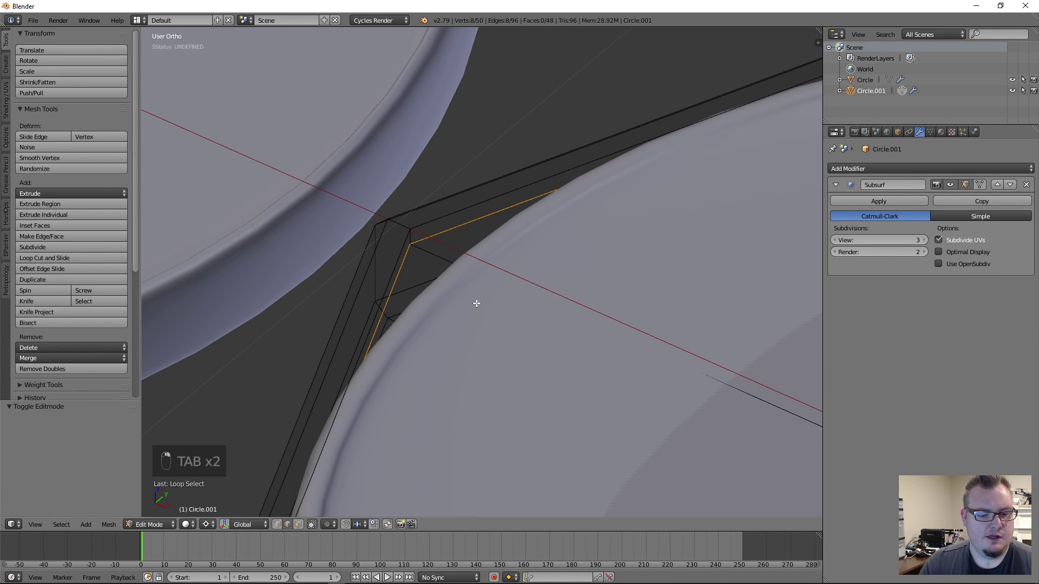
# Bevel the recess floor loop by about 0.002 with one segment, deselect everything and return to Object Mode
pyautogui.hotkey('ctrl', 'b')
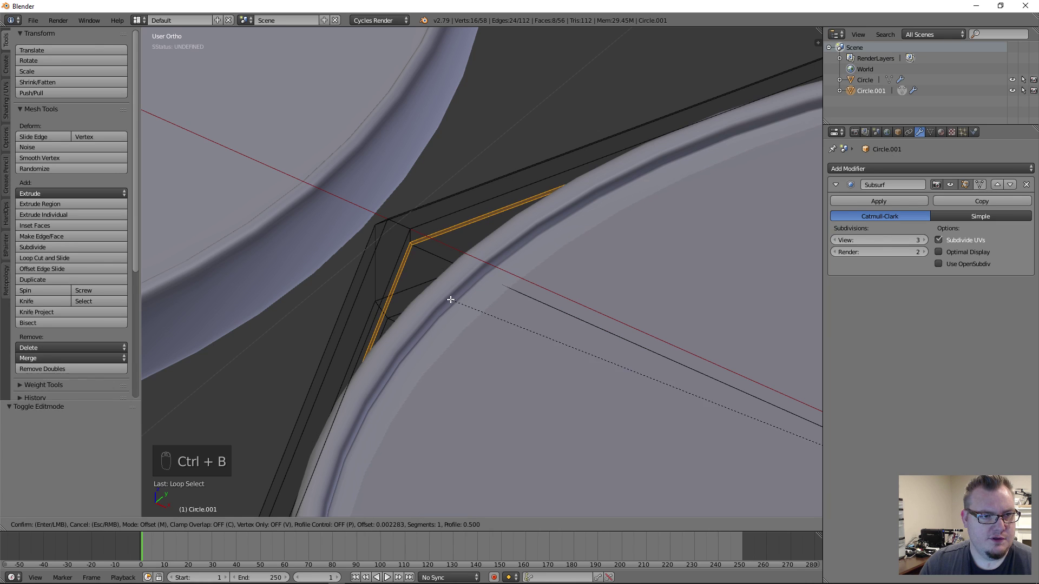
pyautogui.click(492, 314)
pyautogui.scroll(-5, 492, 314)
pyautogui.press('a')
pyautogui.press('Tab')
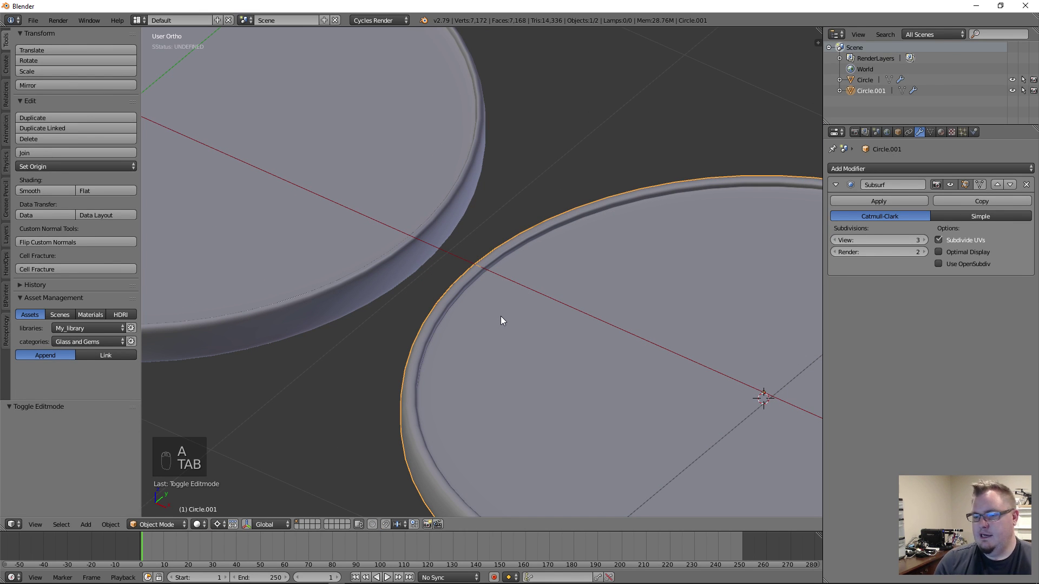
# From the top view, scale the duplicate disc down uniformly to about 0.567
pyautogui.press('KP_7')
pyautogui.scroll(-4, 446, 244)
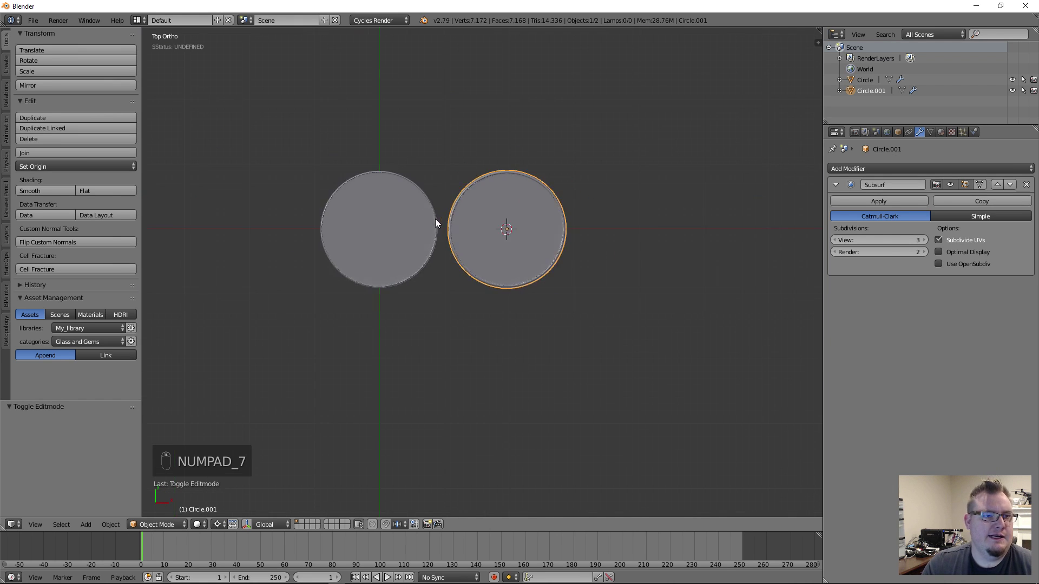
pyautogui.scroll(5, 543, 373)
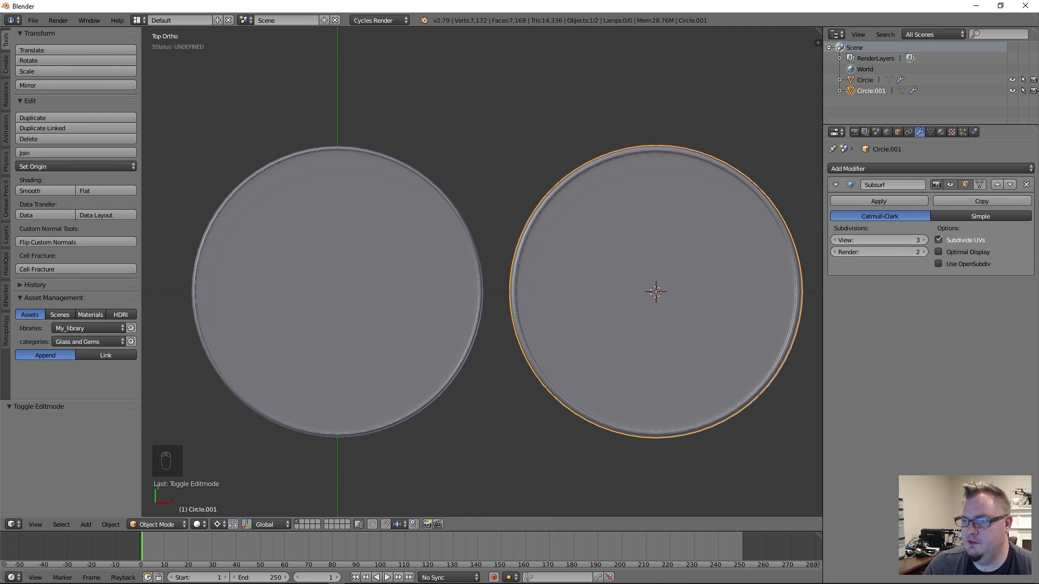
pyautogui.press('s')
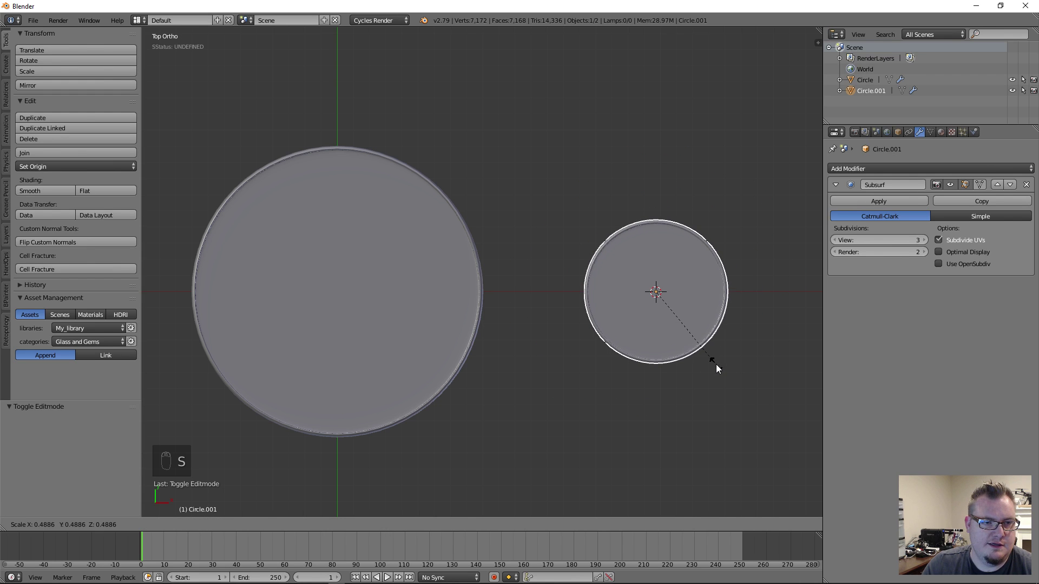
pyautogui.click(727, 374)
# Scale the duplicate disc back up uniformly by about 1.275, judging its size against the original disc
pyautogui.scroll(-4, 586, 288)
pyautogui.scroll(-5, 573, 272)
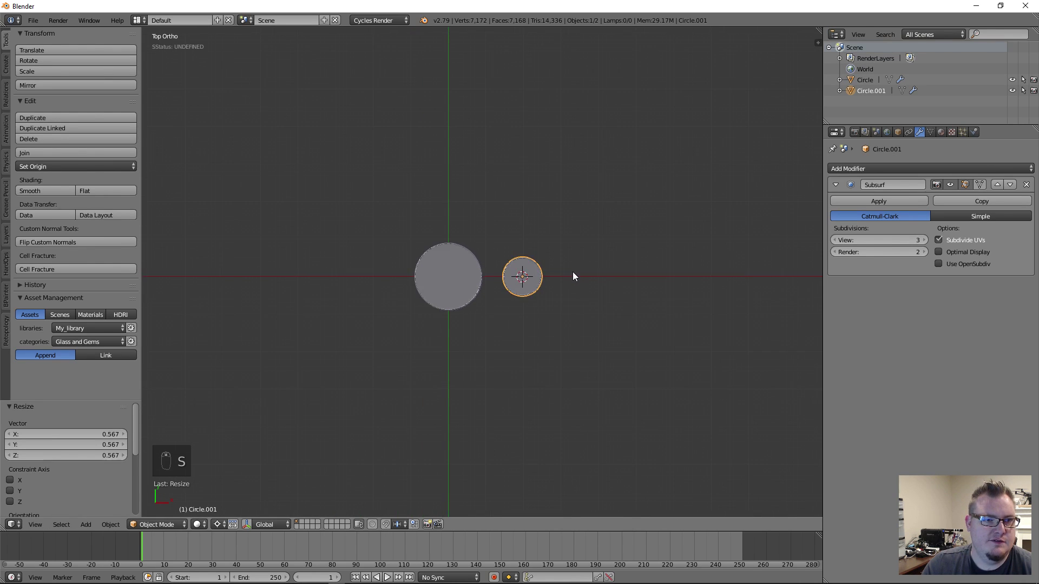
pyautogui.scroll(1, 574, 276)
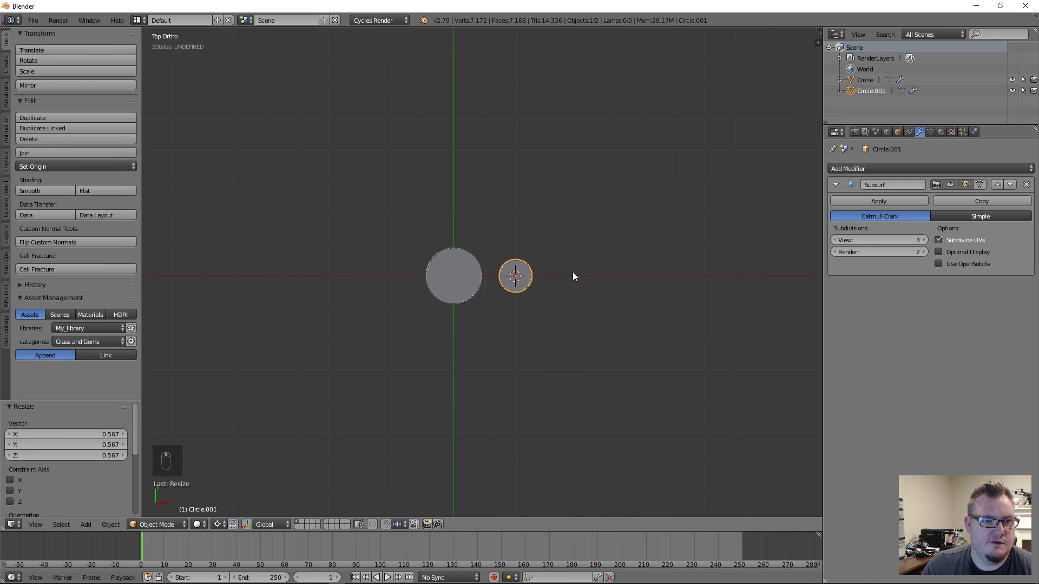
pyautogui.scroll(-1, 466, 298)
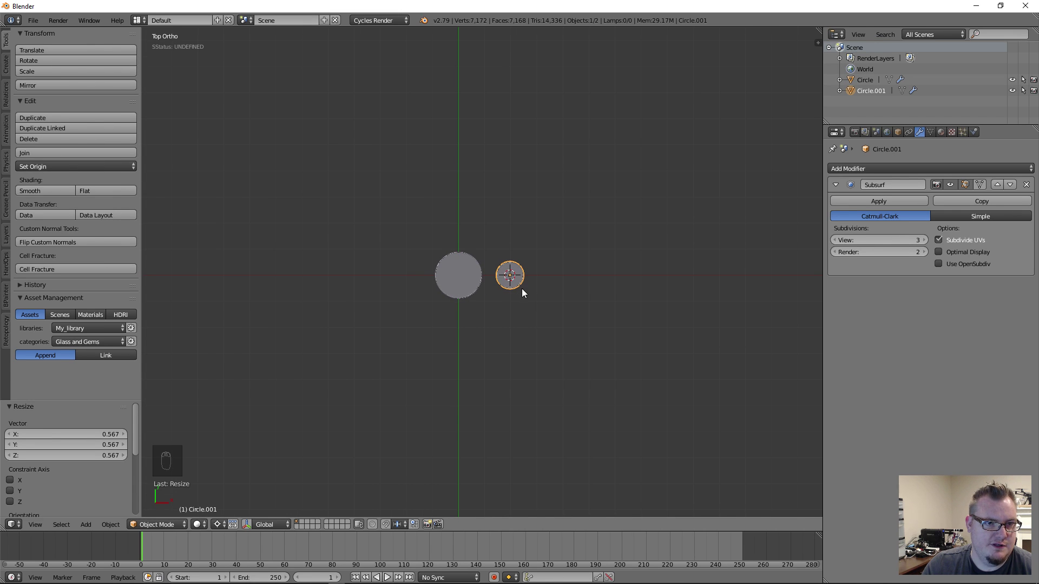
pyautogui.scroll(-1, 479, 282)
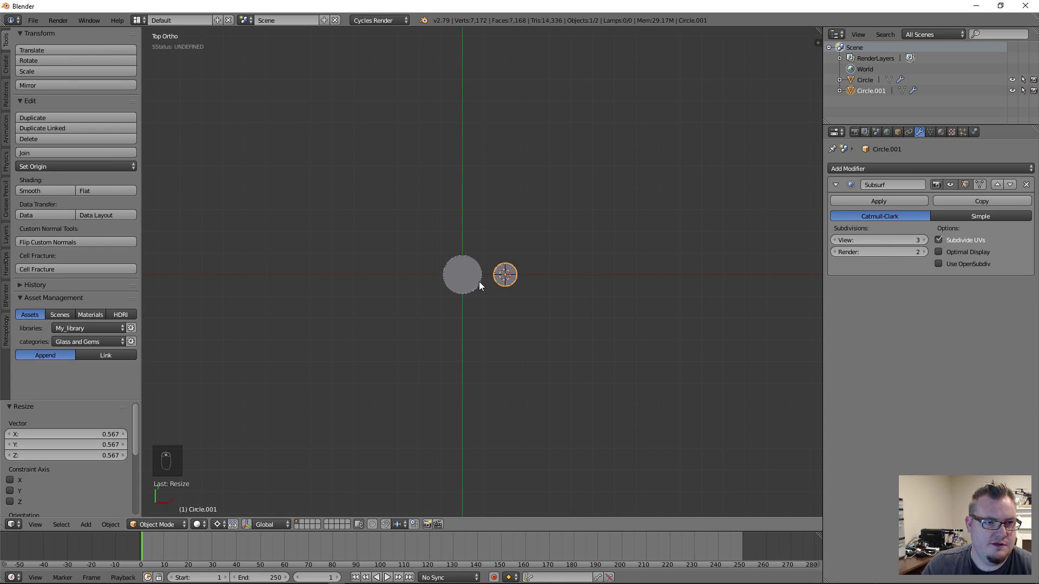
pyautogui.scroll(-1, 479, 282)
pyautogui.scroll(1, 479, 282)
pyautogui.press('s')
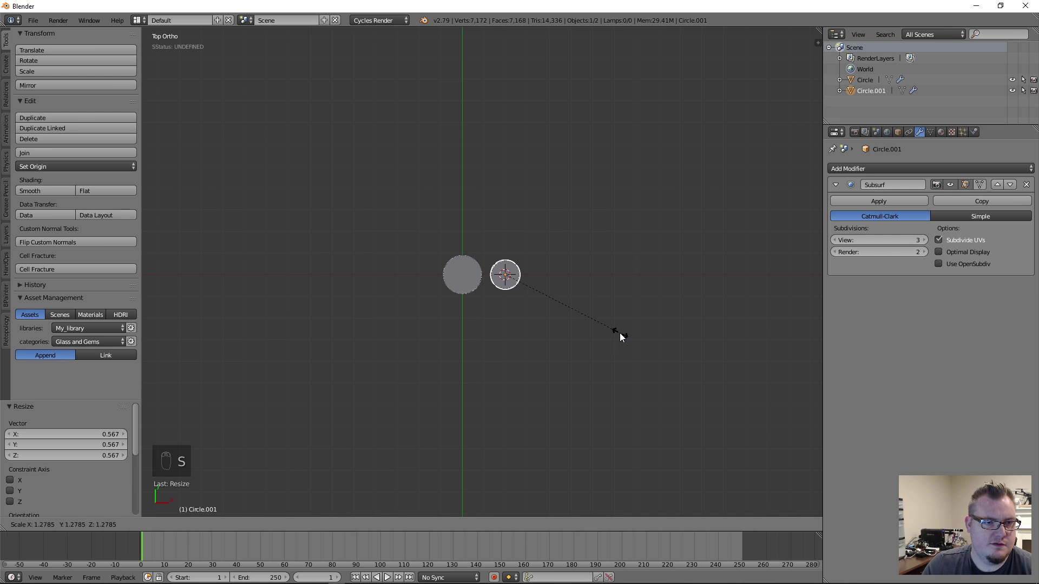
pyautogui.click(621, 337)
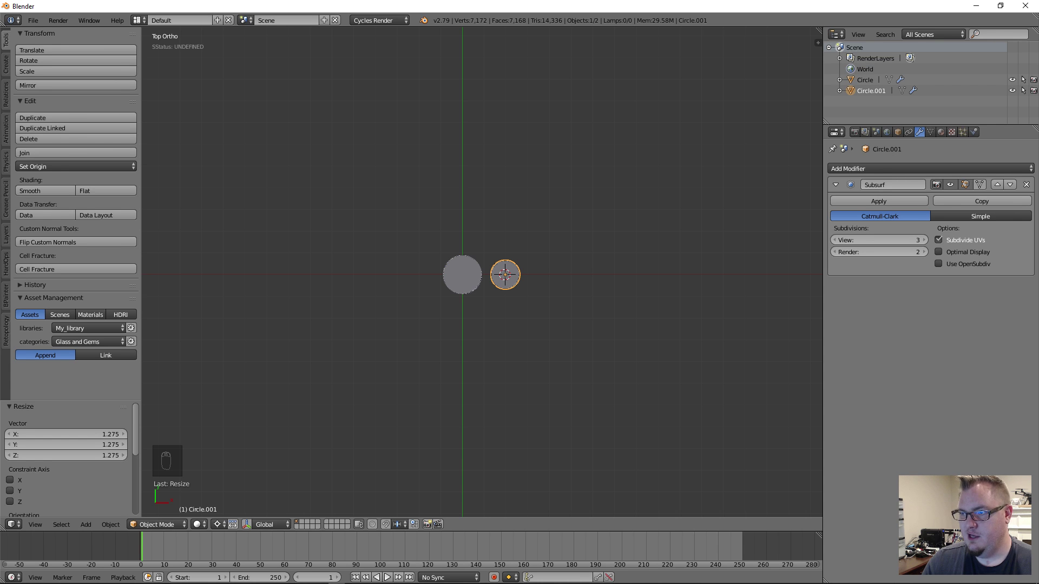
# Switch to Photos to examine the coins and the paper beneath them in Concept Painting.png, and return to Blender
pyautogui.hotkey('alt', 'Tab')
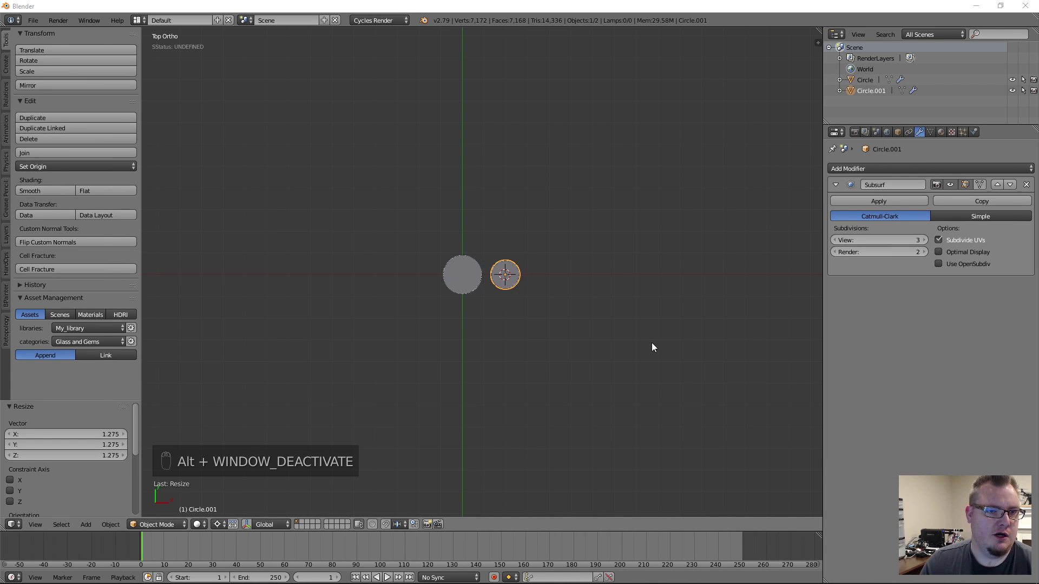
pyautogui.moveTo(1038, 56)
pyautogui.mouseDown()
pyautogui.moveTo(305, 57)
pyautogui.moveTo(315, 64)
pyautogui.mouseUp()
pyautogui.doubleClick(293, 53)
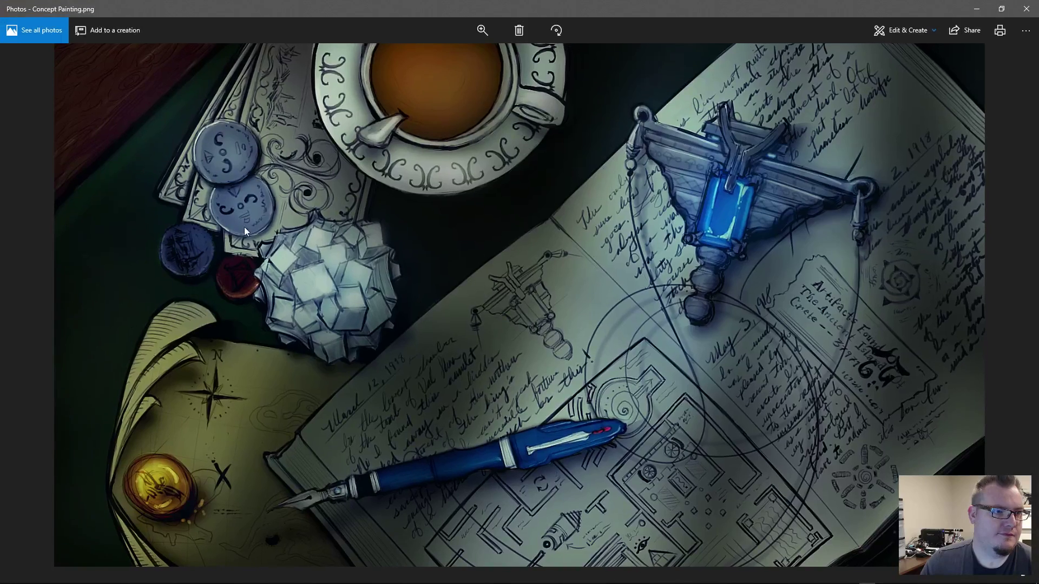
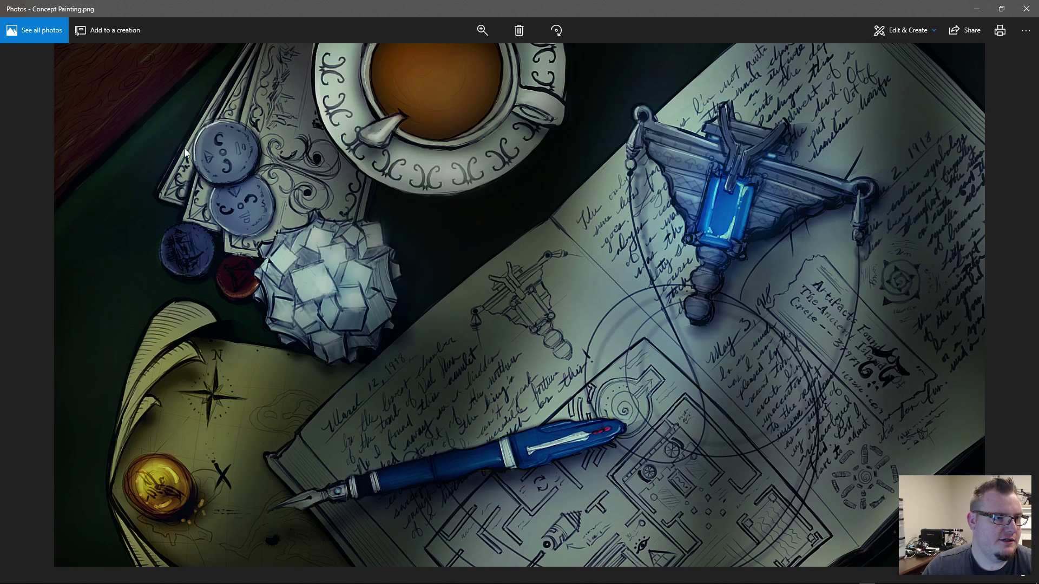
pyautogui.moveTo(369, 11); pyautogui.dragTo(1038, 134)
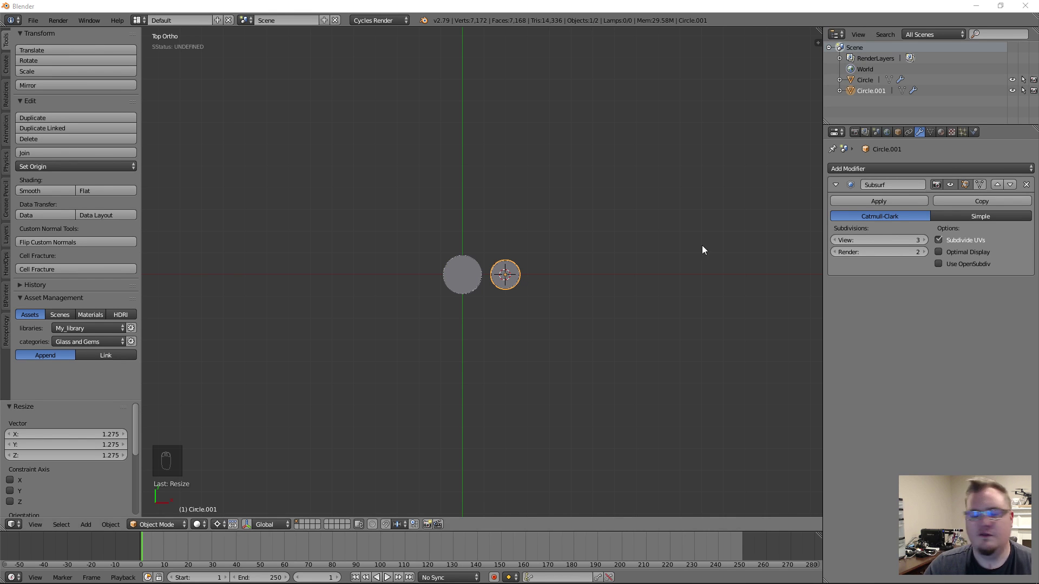
# Inspect both discs from an angle in wireframe and solid shading with nothing selected, and compare their sizes from the top view
pyautogui.scroll(10, 490, 304)
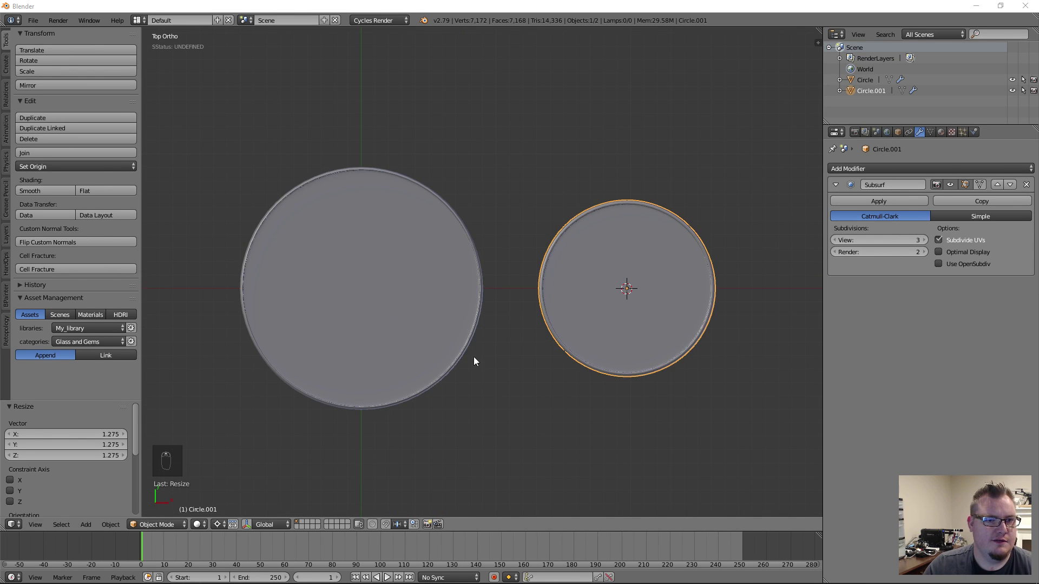
pyautogui.moveTo(474, 362)
pyautogui.mouseDown(button='middle')
pyautogui.moveTo(438, 254)
pyautogui.moveTo(484, 315)
pyautogui.moveTo(461, 297)
pyautogui.moveTo(466, 243)
pyautogui.moveTo(477, 268)
pyautogui.mouseUp(button='middle')
pyautogui.rightClick(551, 415)
pyautogui.press('z')
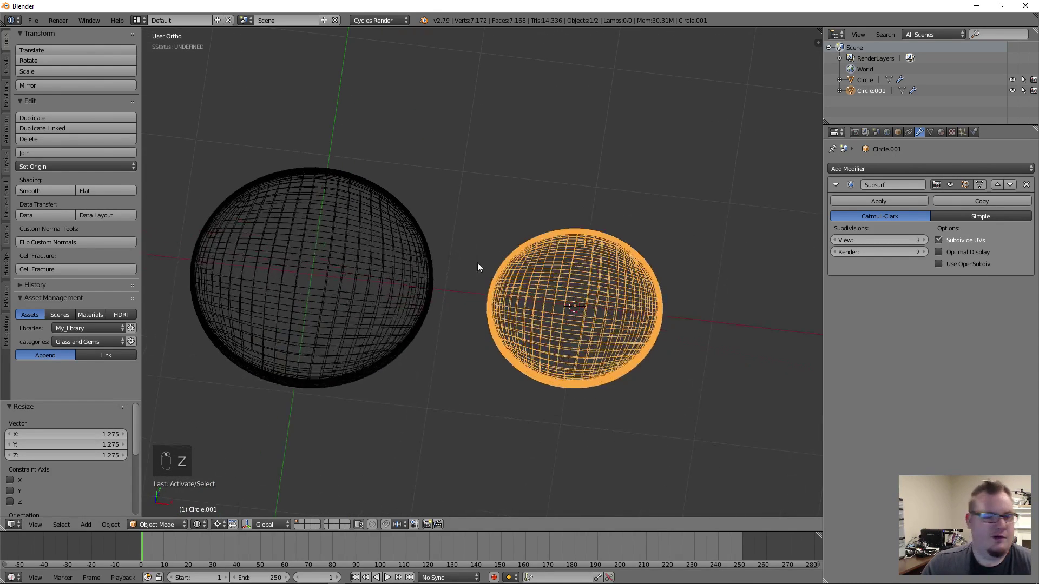
pyautogui.scroll(-3, 477, 267)
pyautogui.moveTo(492, 209)
pyautogui.mouseDown(button='middle')
pyautogui.moveTo(515, 249)
pyautogui.moveTo(490, 218)
pyautogui.mouseUp(button='middle')
pyautogui.press('a')
pyautogui.scroll(4, 491, 234)
pyautogui.press('z')
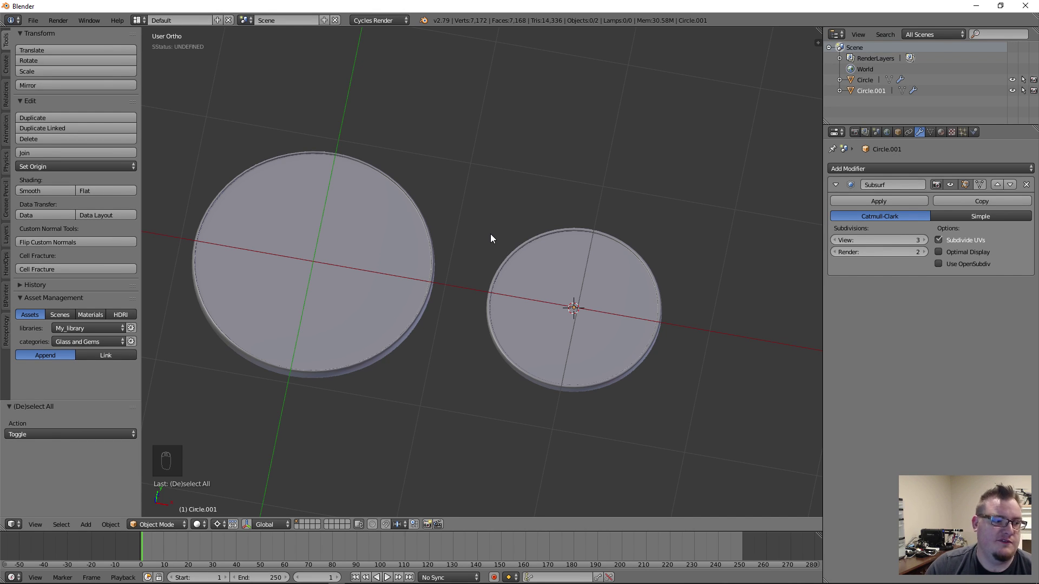
pyautogui.press('KP_7')
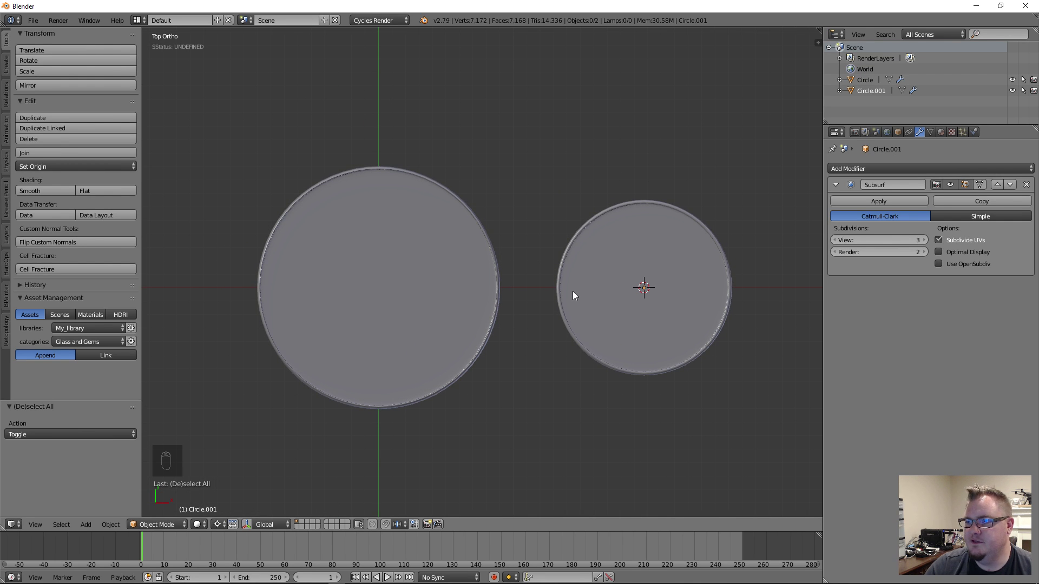
pyautogui.scroll(-7, 573, 291)
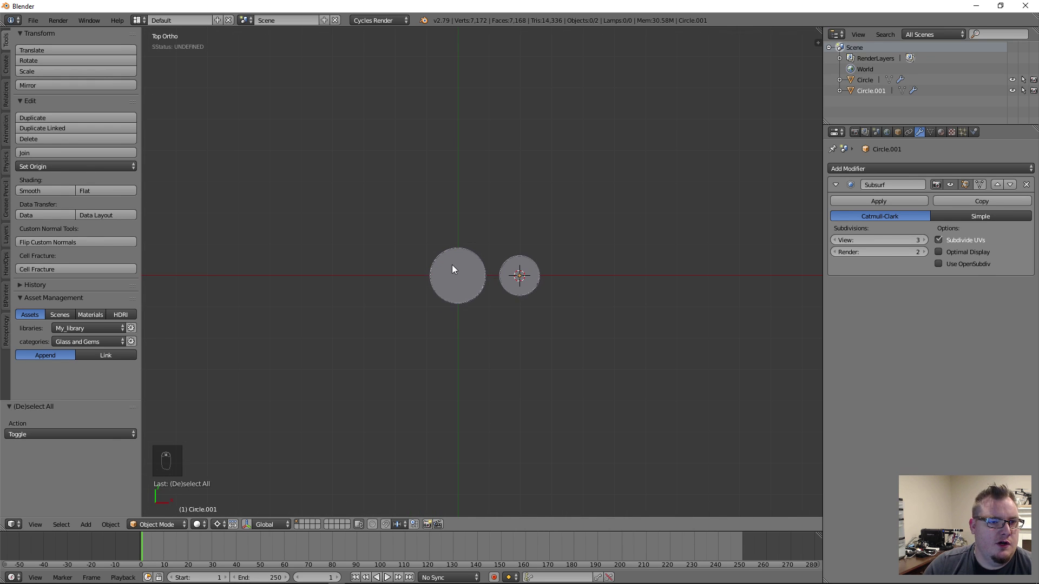
# Save the scene as Currency.blend in the S:\Projects\The Atlantean Amulet folder
pyautogui.click(34, 22)
pyautogui.click(53, 113)
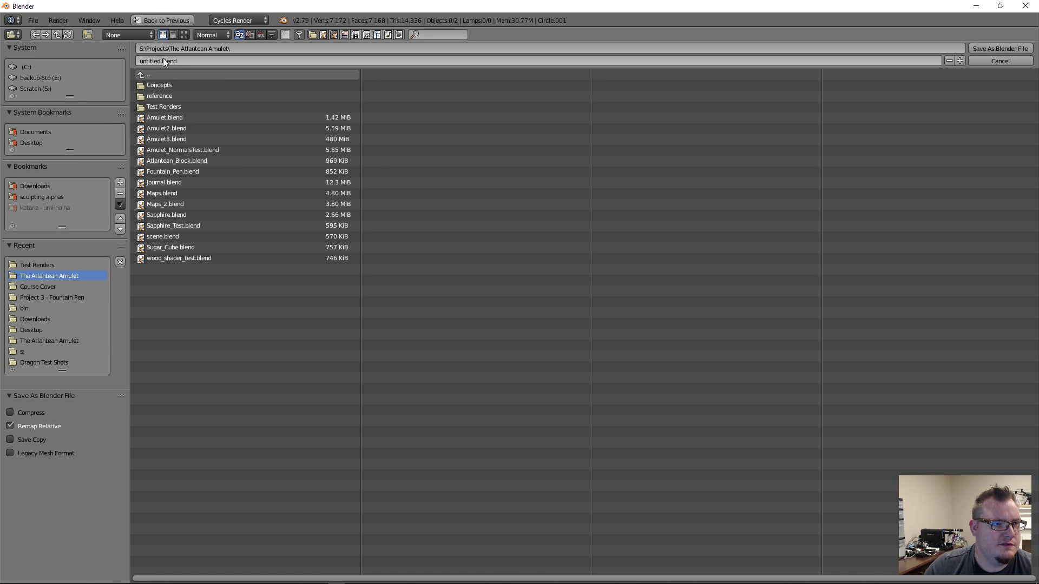
pyautogui.click(146, 61)
pyautogui.click(146, 61)
pyautogui.doubleClick(145, 62)
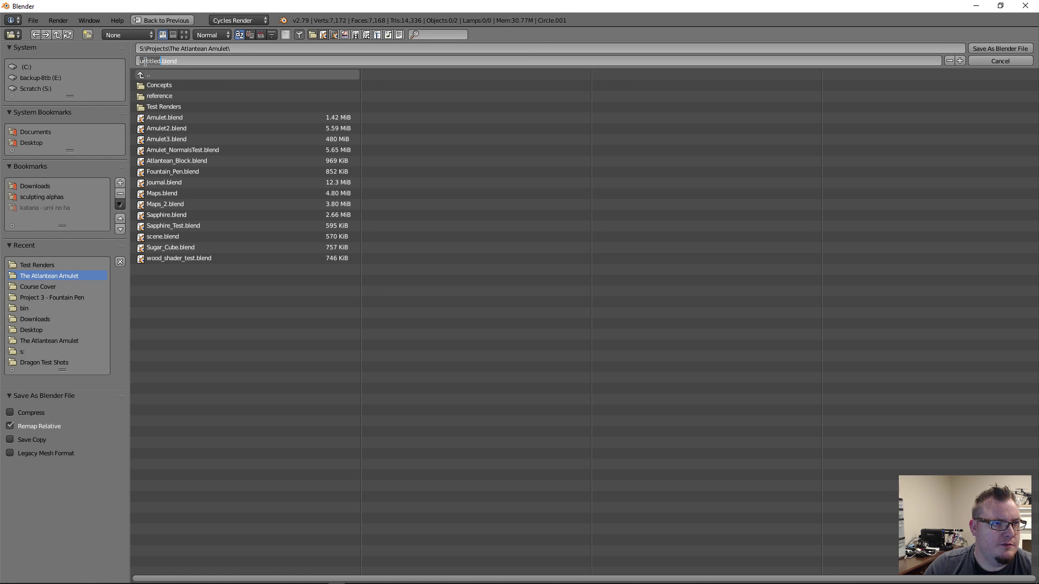
pyautogui.write('C')
pyautogui.write('ir')
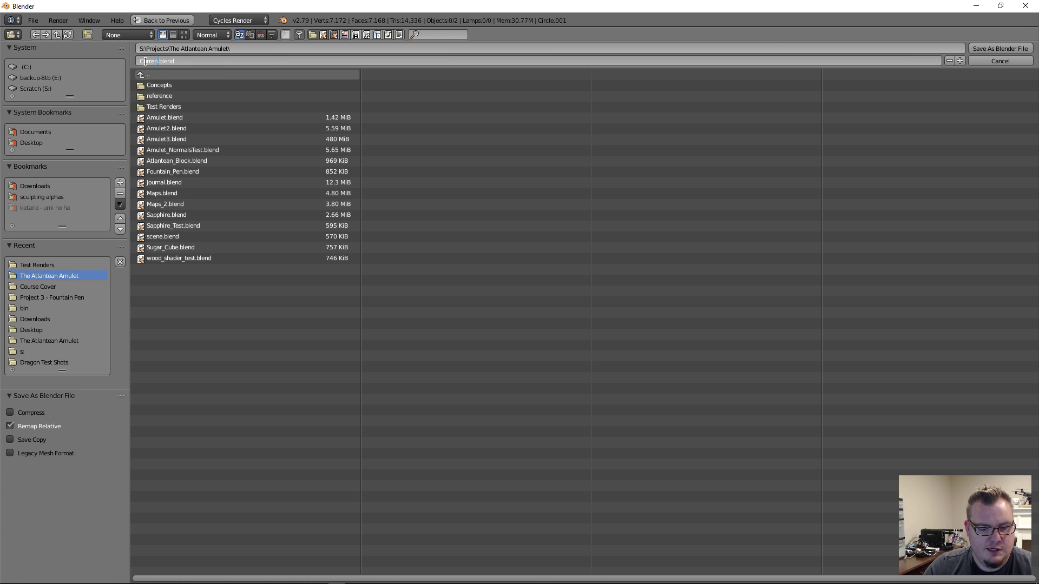
pyautogui.write('rency')
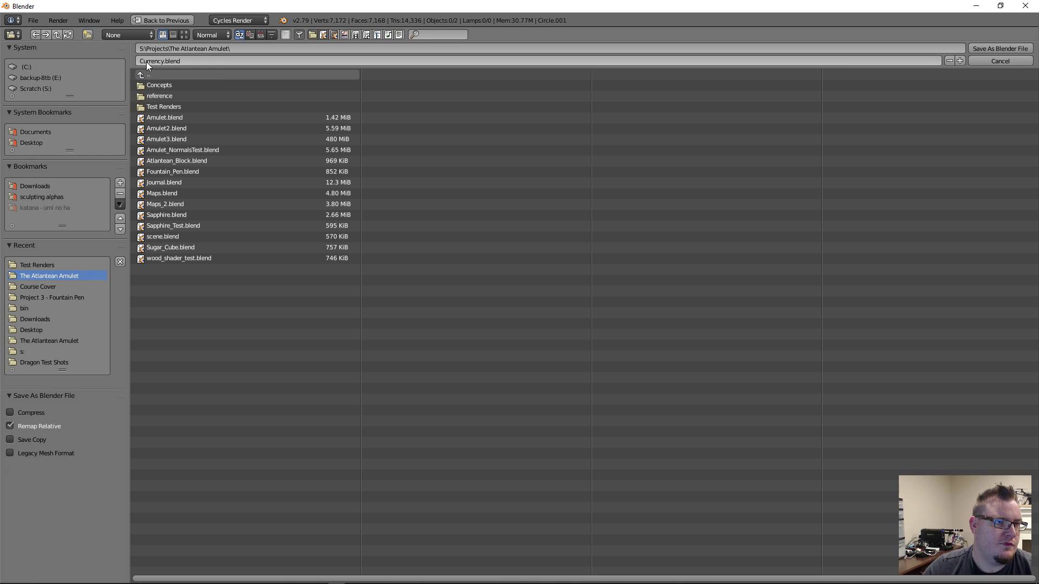
pyautogui.press('KP_Enter')
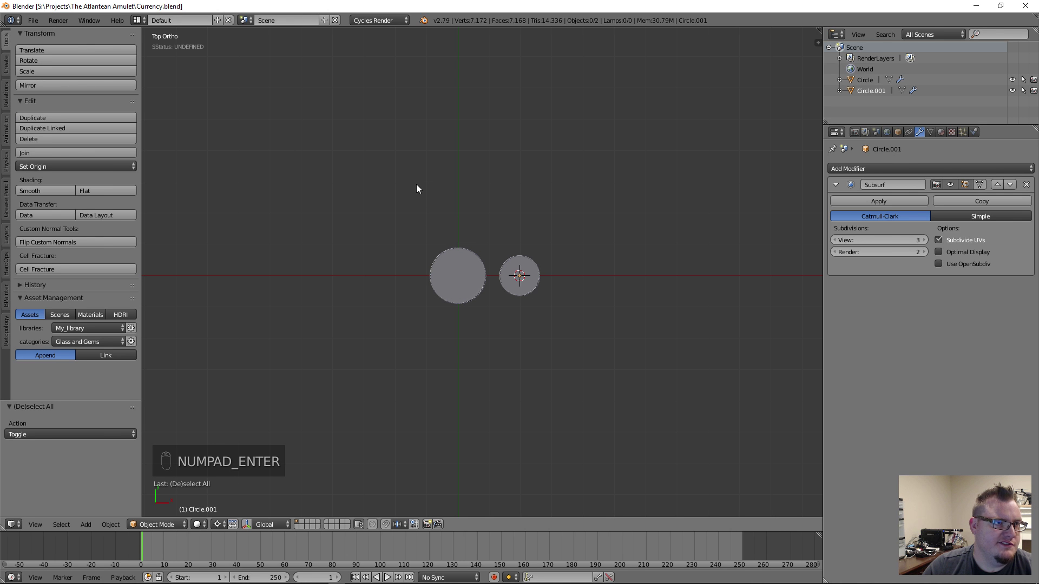
# Select each disc in turn and check their proportions from the top view and at an angle
pyautogui.rightClick(452, 290)
pyautogui.rightClick(524, 278)
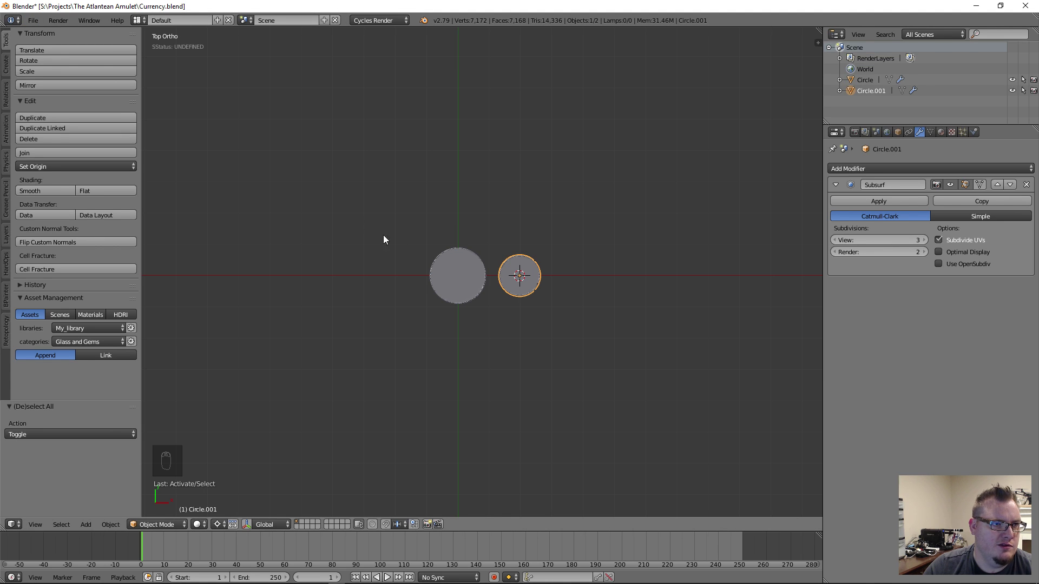
pyautogui.rightClick(461, 269)
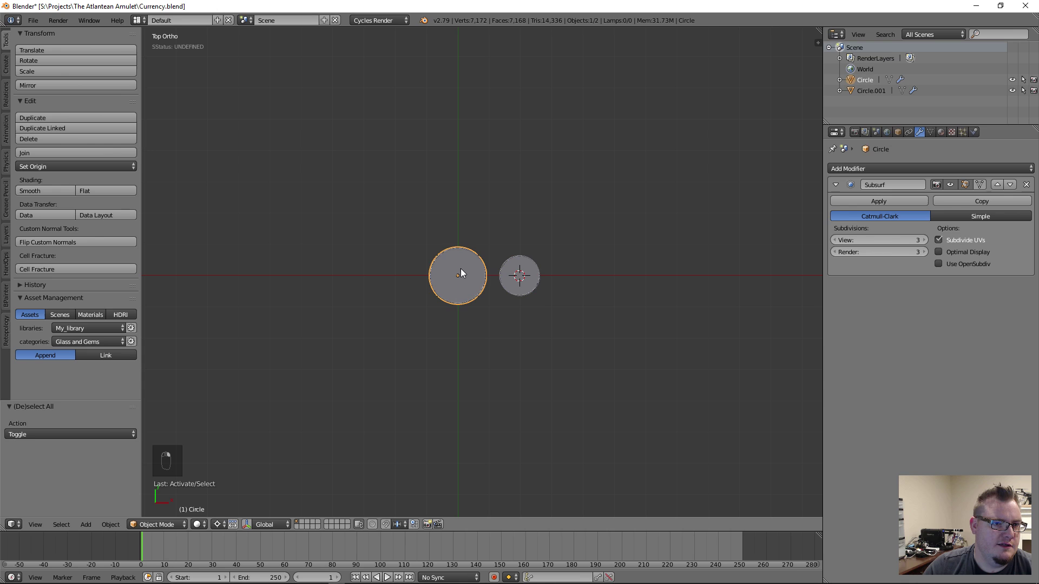
pyautogui.rightClick(512, 283)
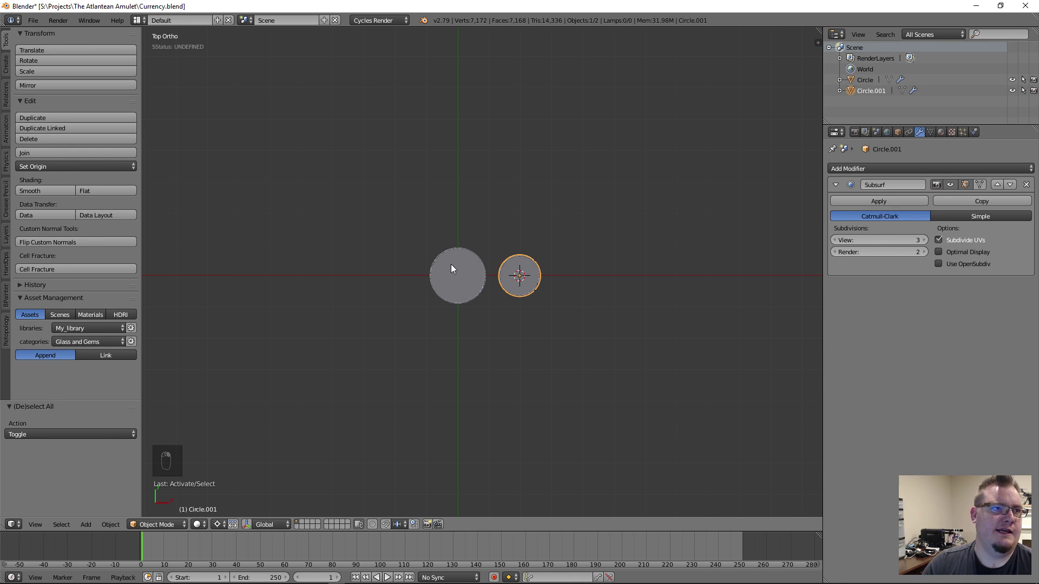
pyautogui.scroll(7, 452, 269)
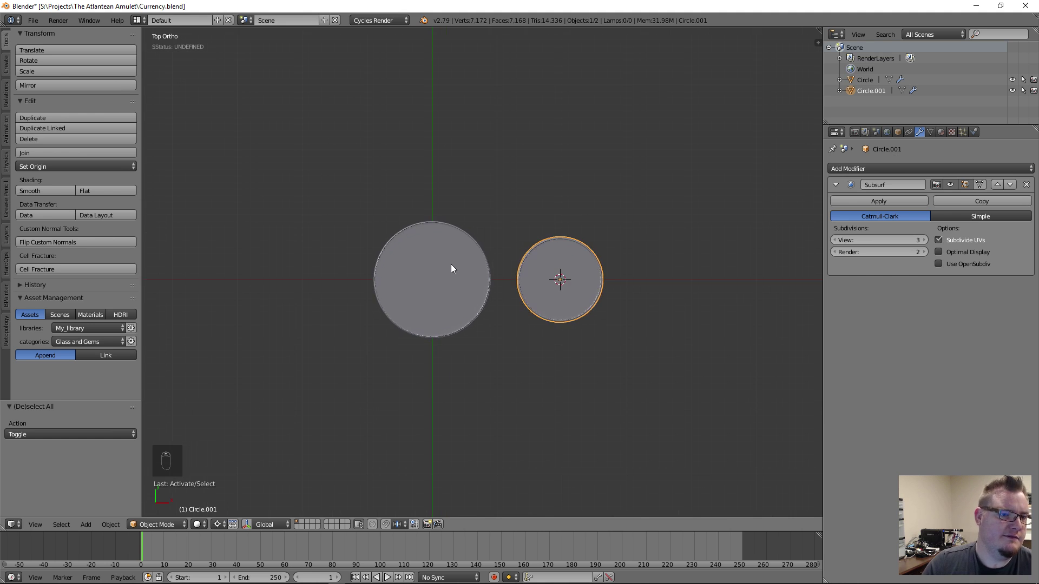
pyautogui.scroll(1, 452, 269)
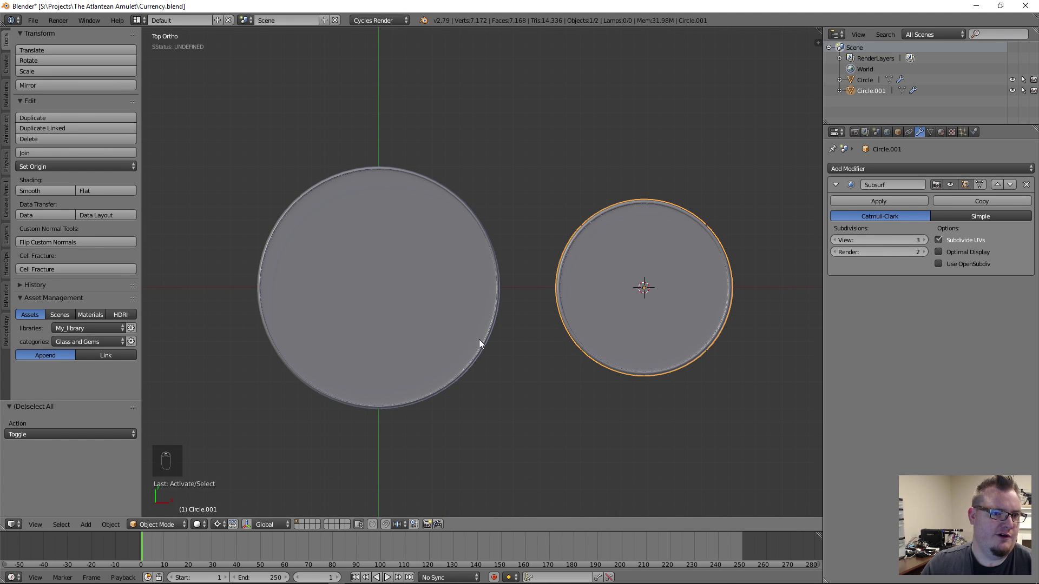
pyautogui.scroll(-3, 479, 343)
pyautogui.moveTo(479, 343); pyautogui.dragTo(447, 295, button='middle')
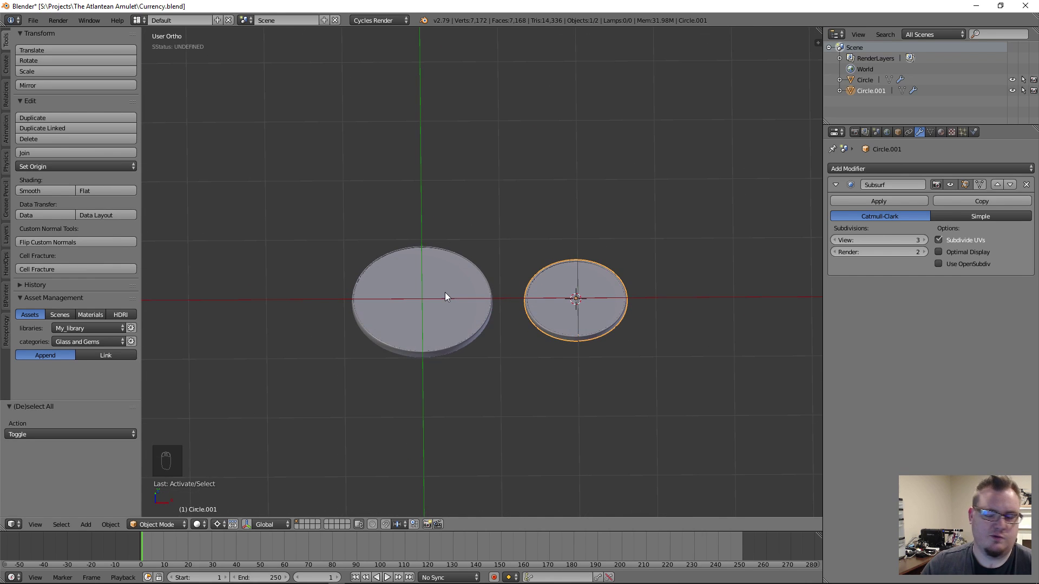
pyautogui.press('KP_7')
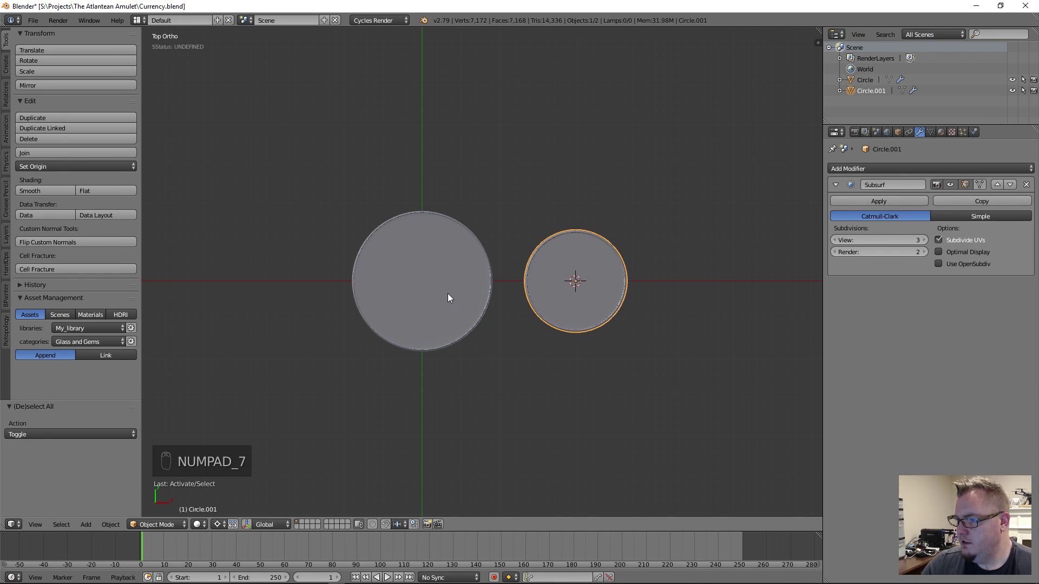
pyautogui.scroll(-3, 482, 271)
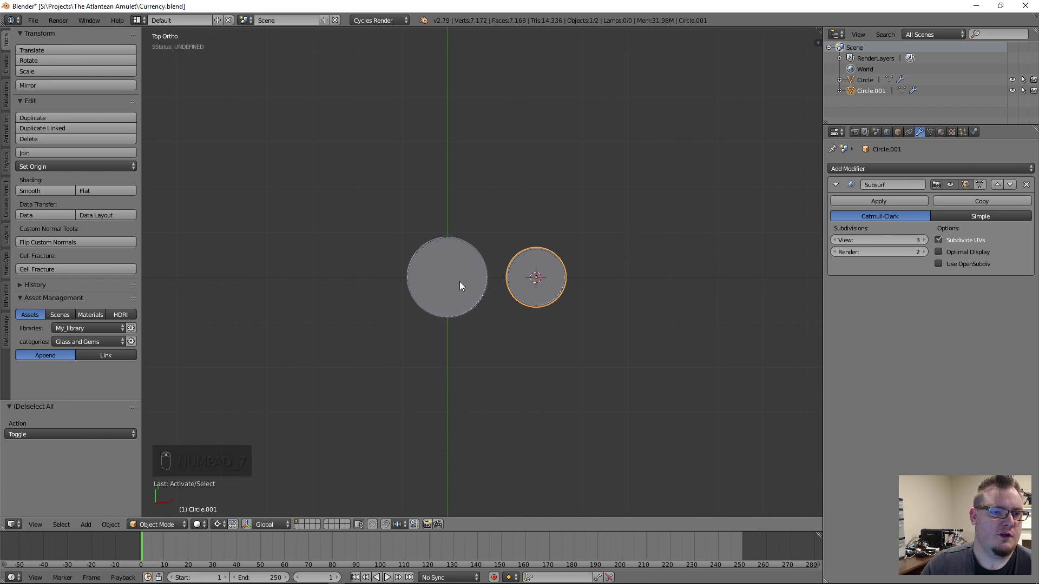
# Move the larger disc about 2.077 in X and -2.029 in Y, and shift both discs about 2.1 along X
pyautogui.rightClick(460, 281)
pyautogui.press('g')
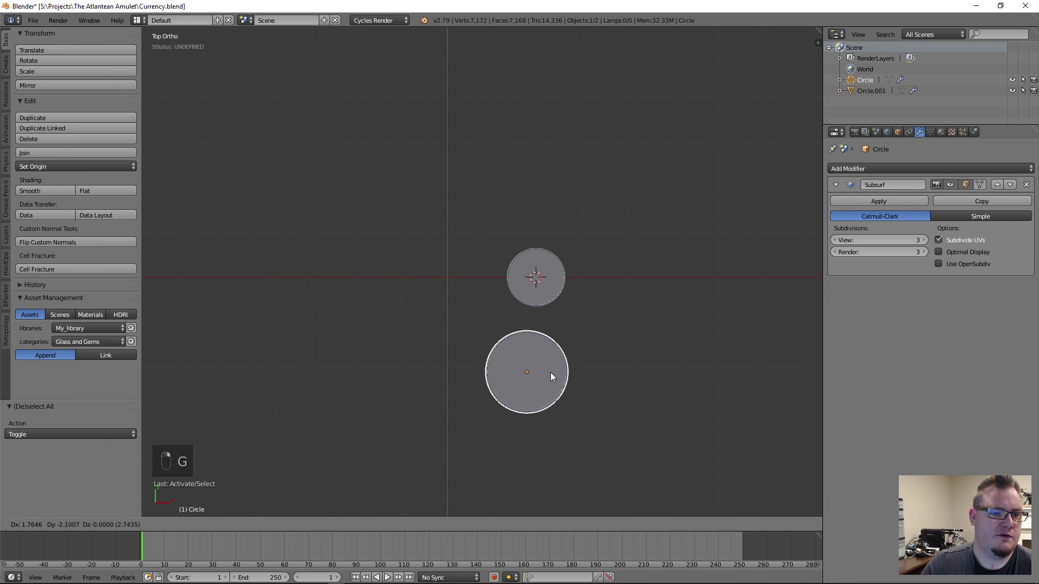
pyautogui.click(560, 367)
pyautogui.keyDown('shift'); pyautogui.rightClick(539, 279); pyautogui.keyUp('shift')
pyautogui.press('g')
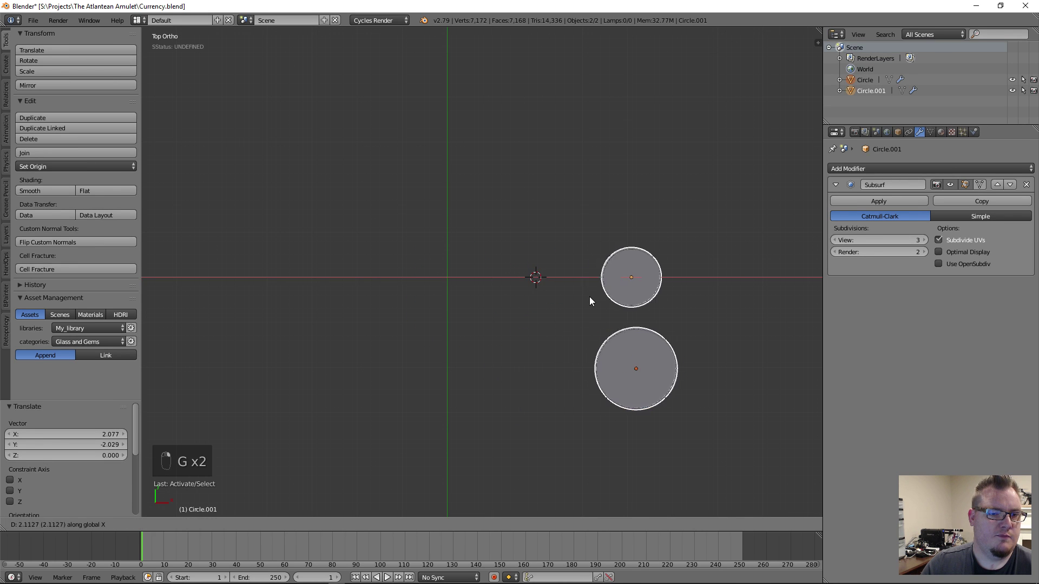
pyautogui.click(592, 297)
# Deselect both discs and reset the 3D cursor to the world origin, keeping all objects
pyautogui.press('a')
pyautogui.scroll(1, 453, 260)
pyautogui.scroll(-2, 452, 260)
pyautogui.hotkey('shift', 'c')
pyautogui.hotkey('shift', 'x')
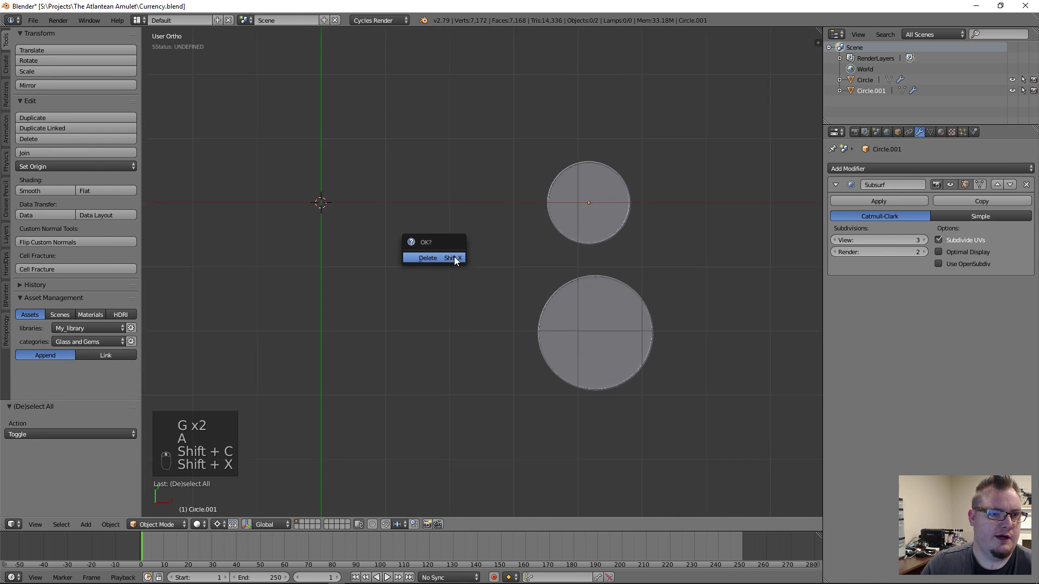
pyautogui.keyDown('shift'); pyautogui.moveTo(392, 183); pyautogui.dragTo(462, 252, button='middle'); pyautogui.keyUp('shift')
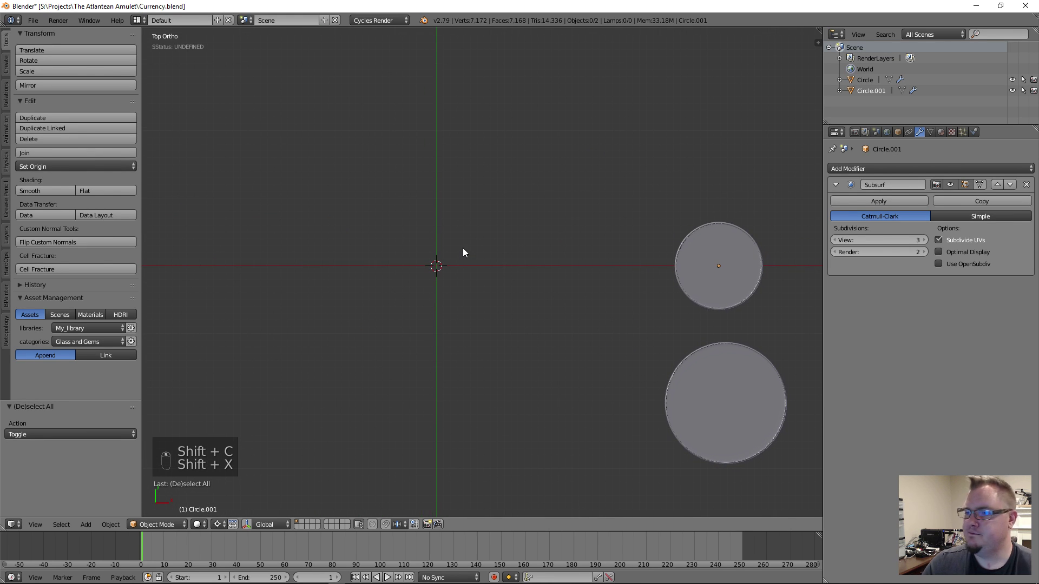
# Add a plane mesh at the world origin and scale it along Y by about 1.79
pyautogui.scroll(-3, 463, 249)
pyautogui.hotkey('shift', 'a')
pyautogui.moveTo(511, 270)
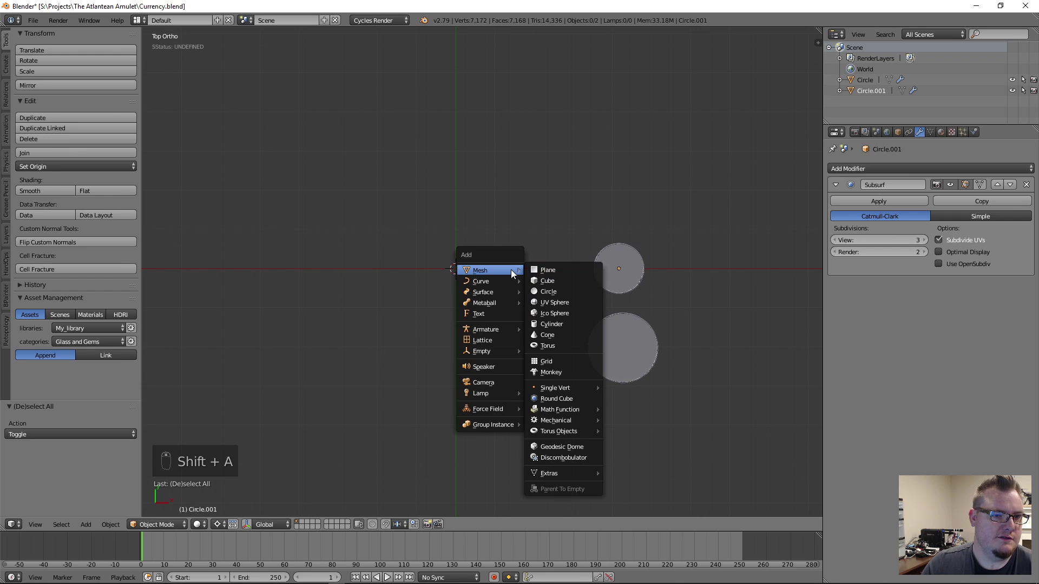
pyautogui.click(547, 270)
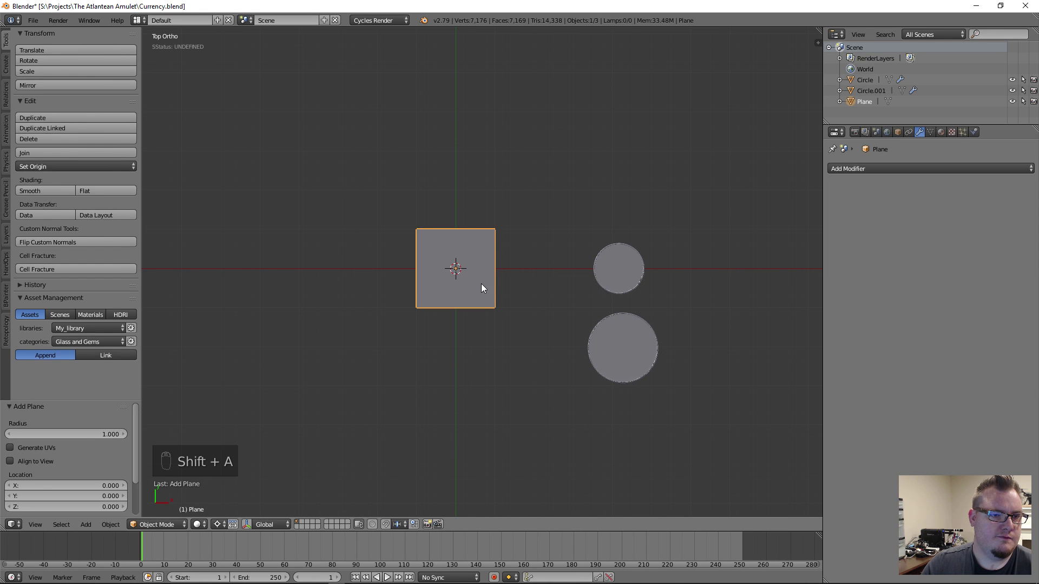
pyautogui.press('s')
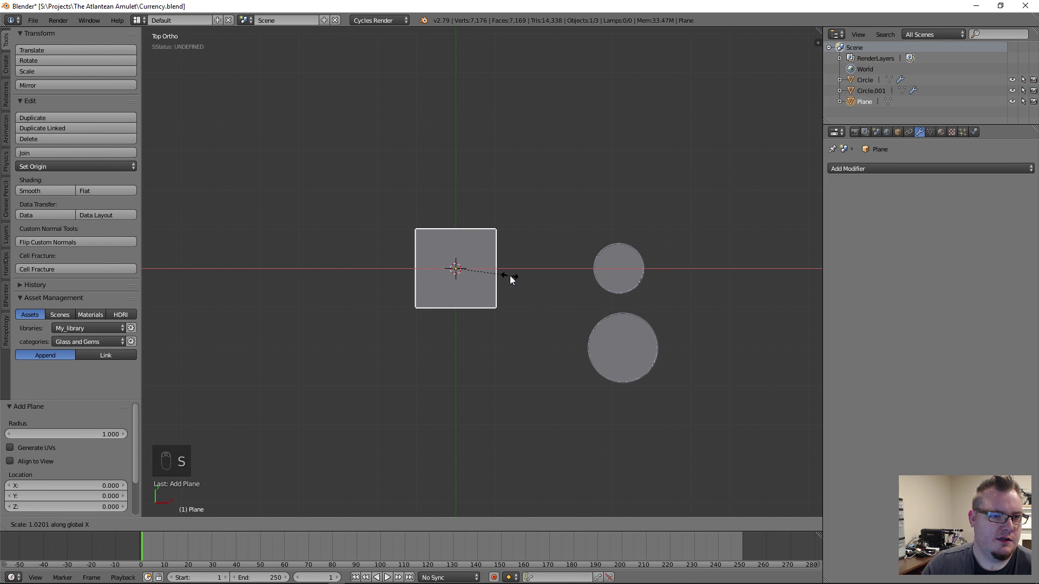
pyautogui.press('y')
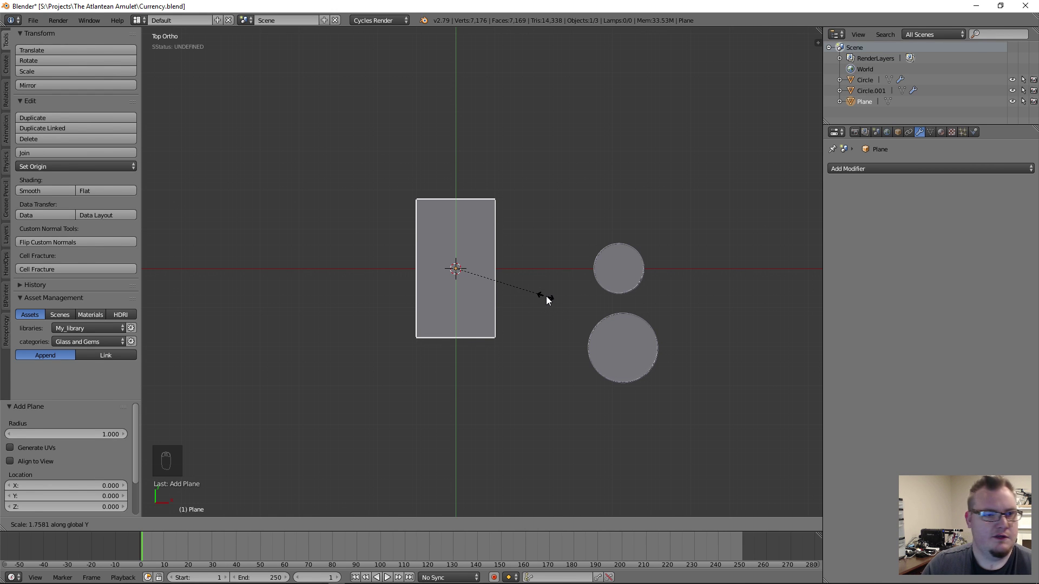
pyautogui.click(547, 297)
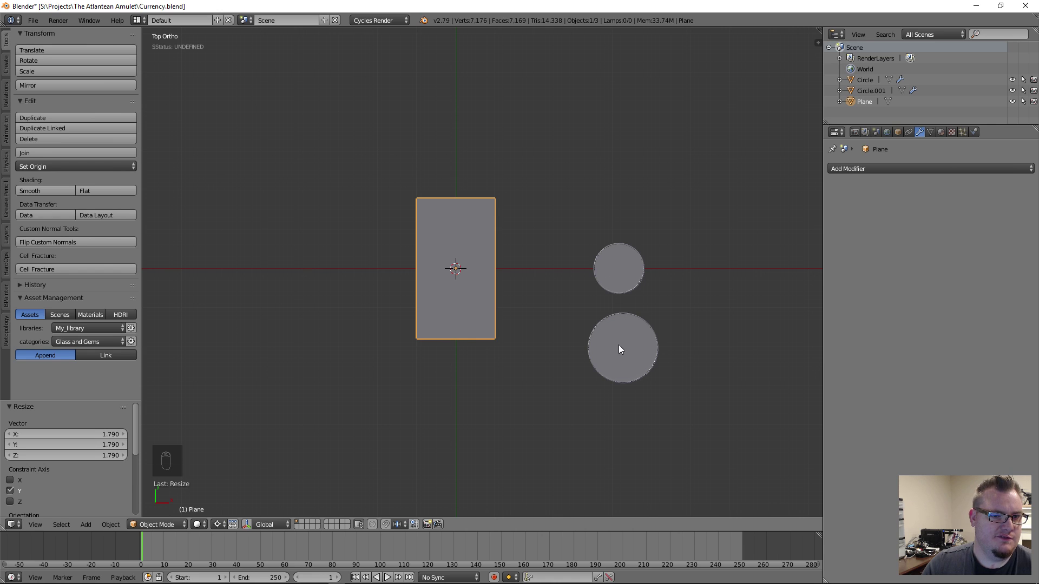
# Scale the plane uniformly by about 2.257, and adjust its width along X by about 0.904 and about 1.024
pyautogui.press('s')
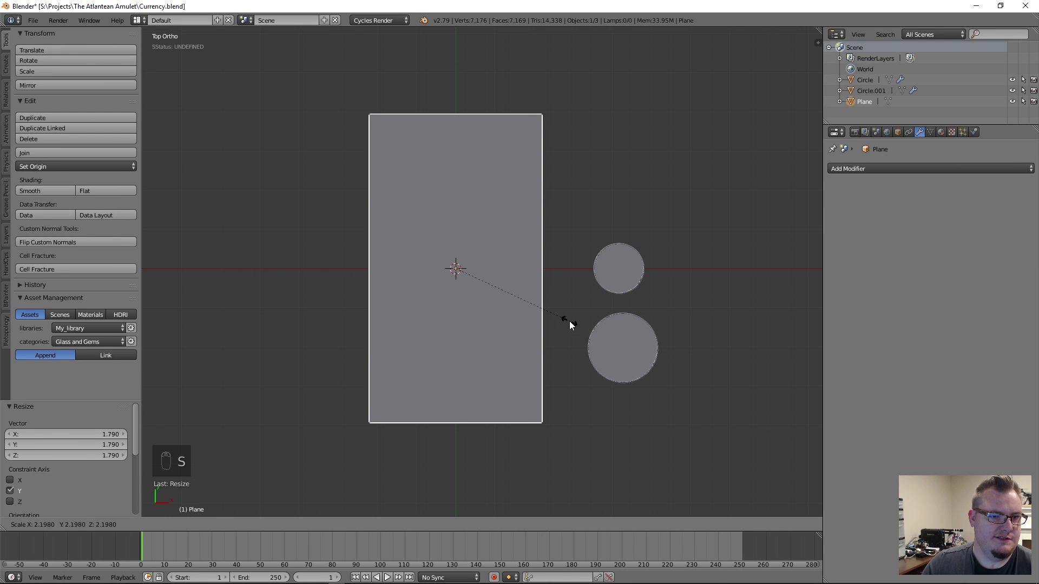
pyautogui.press('s')
pyautogui.press('x')
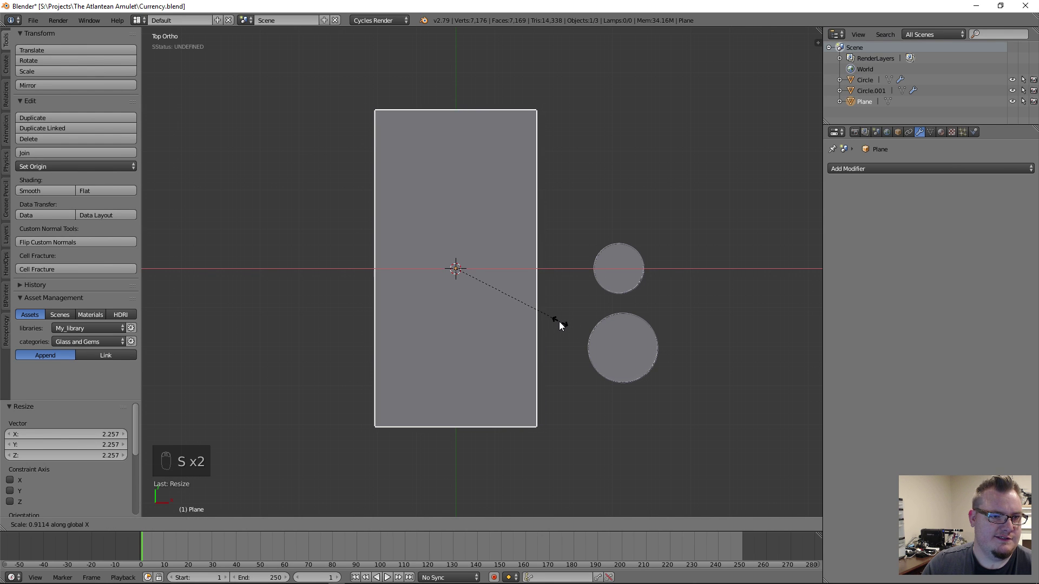
pyautogui.click(559, 325)
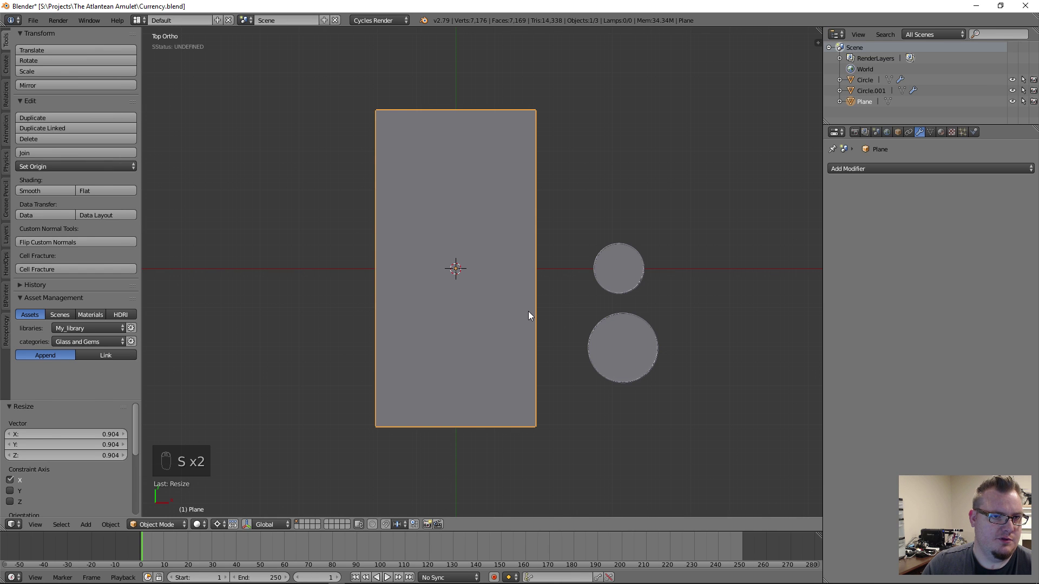
pyautogui.press('s')
pyautogui.press('x')
pyautogui.click(545, 324)
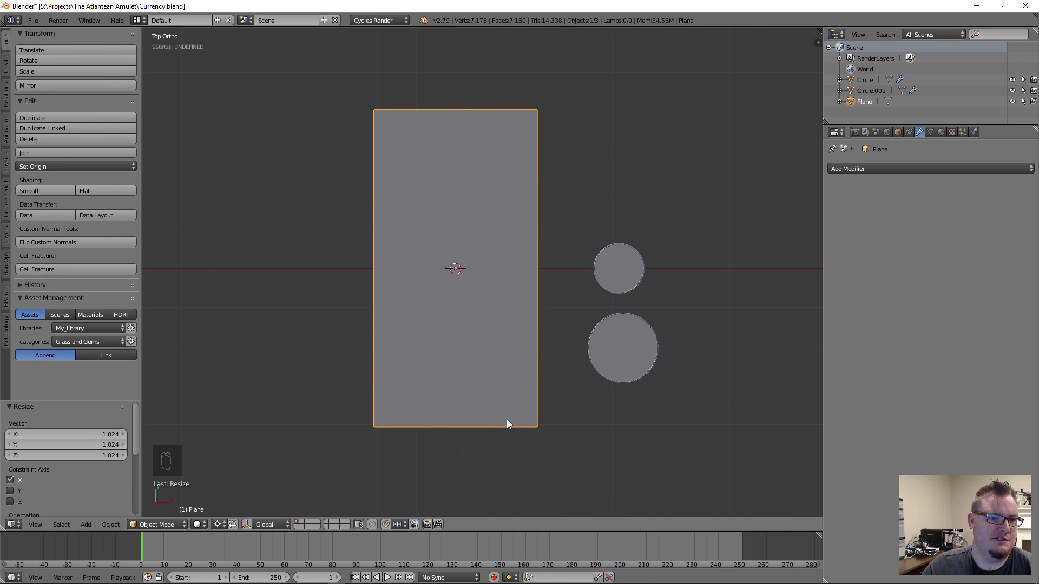
# Apply the scale of the paper note plane so its scale values reset while its dimensions are kept
pyautogui.moveTo(506, 420); pyautogui.dragTo(513, 381, button='middle')
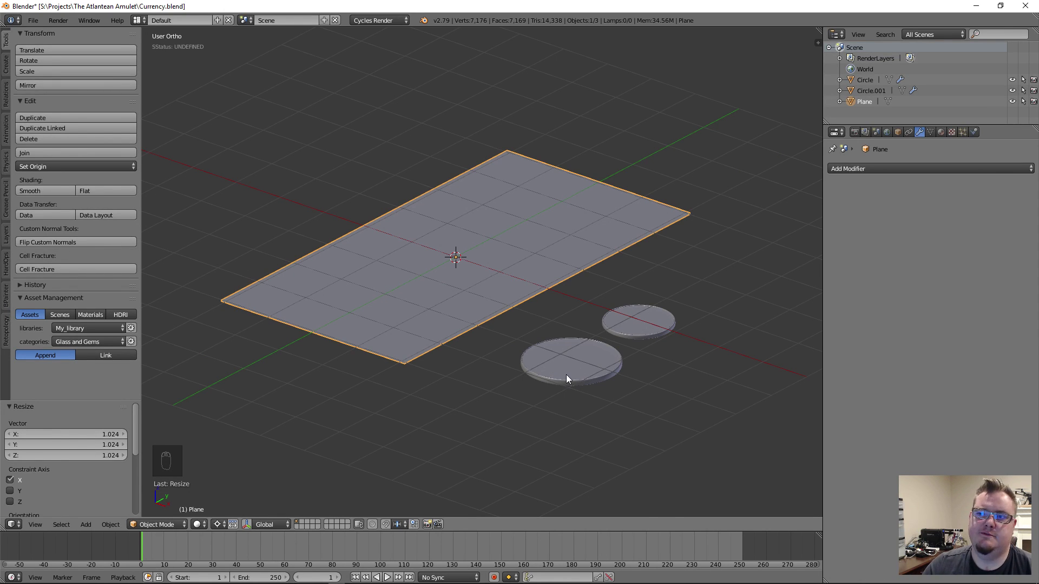
pyautogui.moveTo(510, 308); pyautogui.dragTo(485, 276, button='middle')
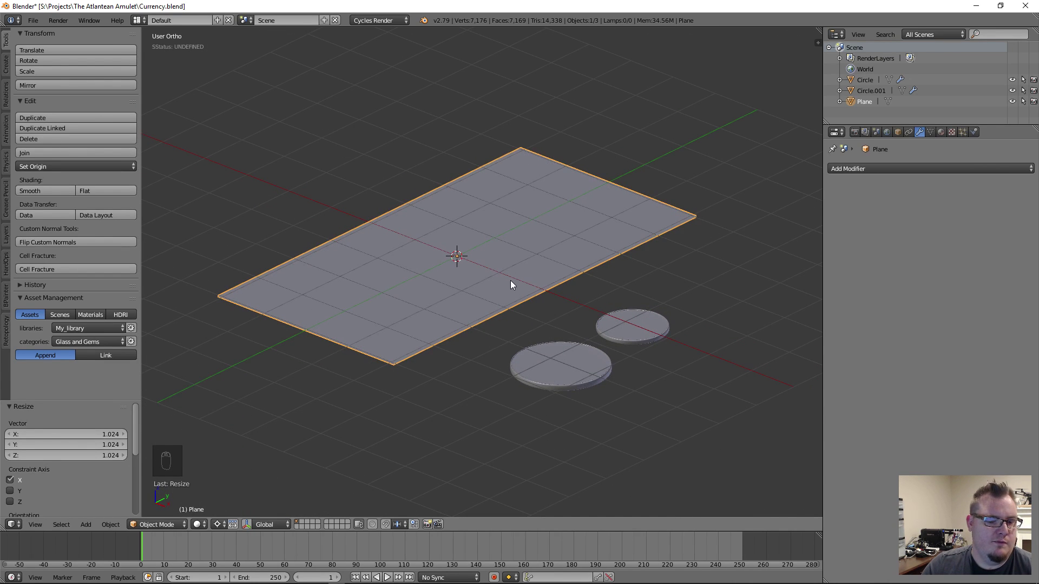
pyautogui.press('n')
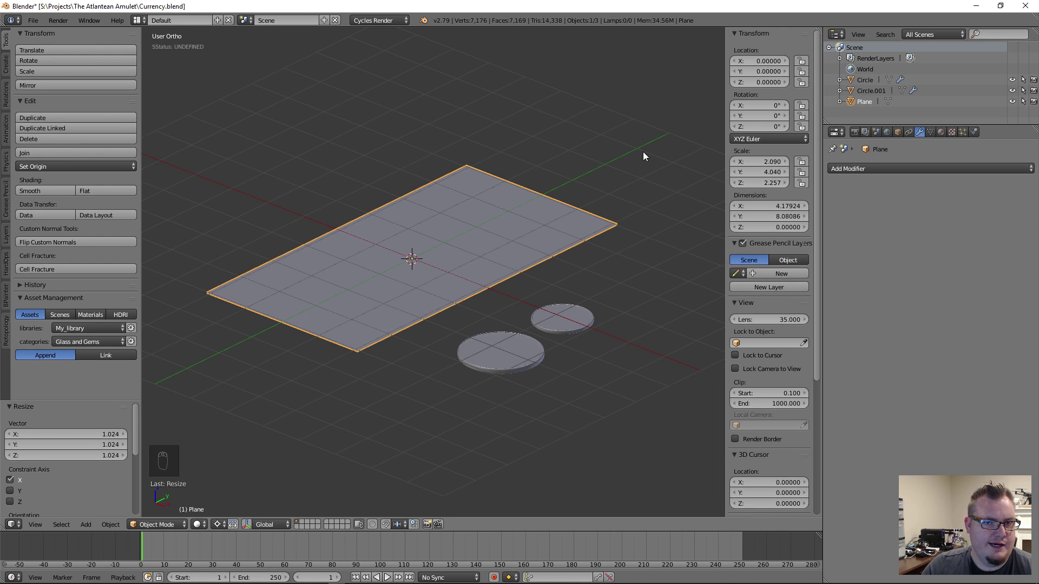
pyautogui.hotkey('ctrl', 'a')
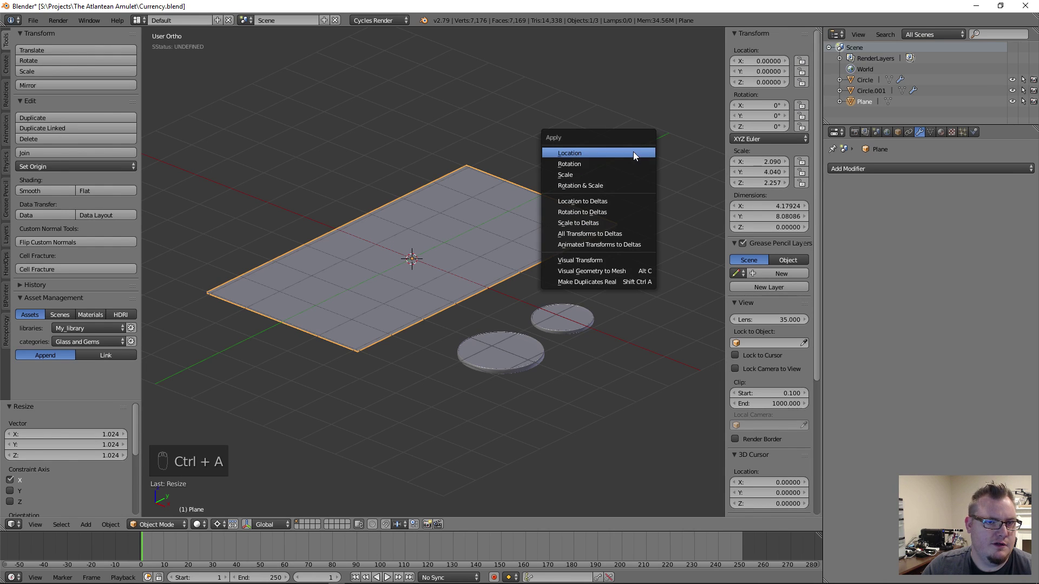
pyautogui.click(600, 175)
pyautogui.hotkey('ctrl', 'a')
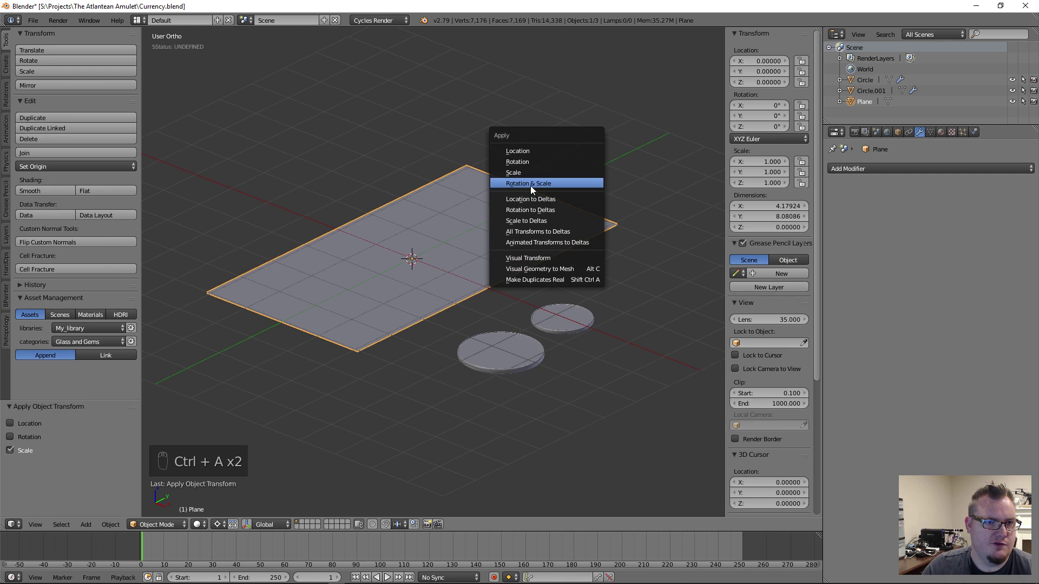
pyautogui.moveTo(447, 224); pyautogui.dragTo(456, 261, button='middle')
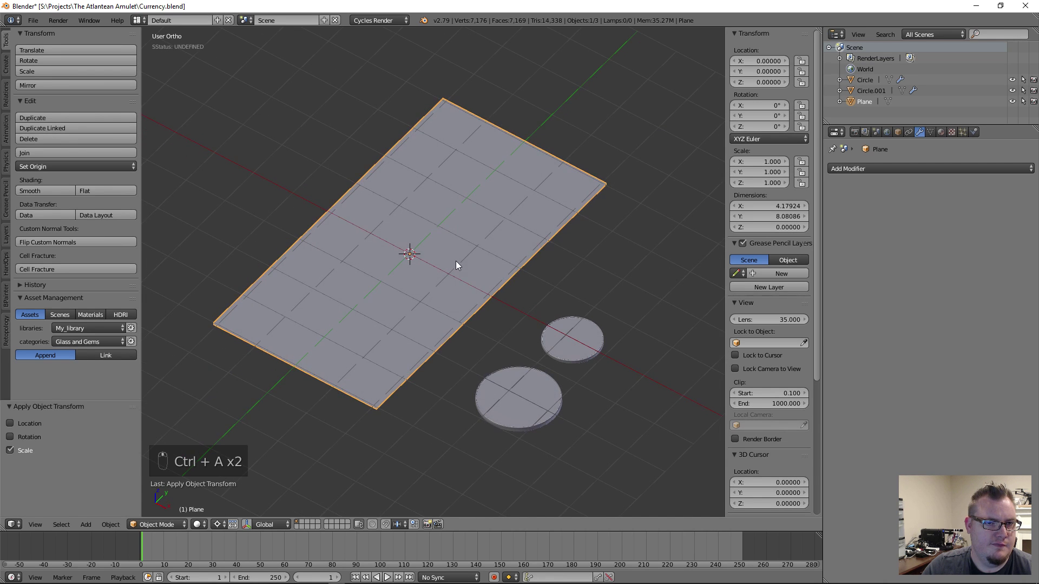
# Subdivide the whole paper note mesh once in Edit Mode, using a single cut
pyautogui.press('Tab')
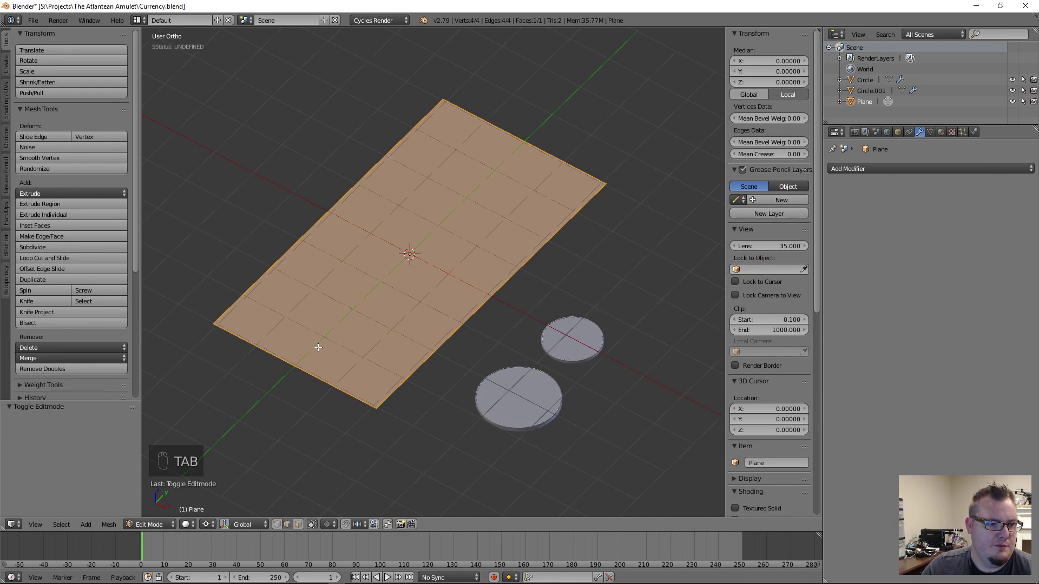
pyautogui.hotkey('ctrl', 'Tab')
pyautogui.press('Tab')
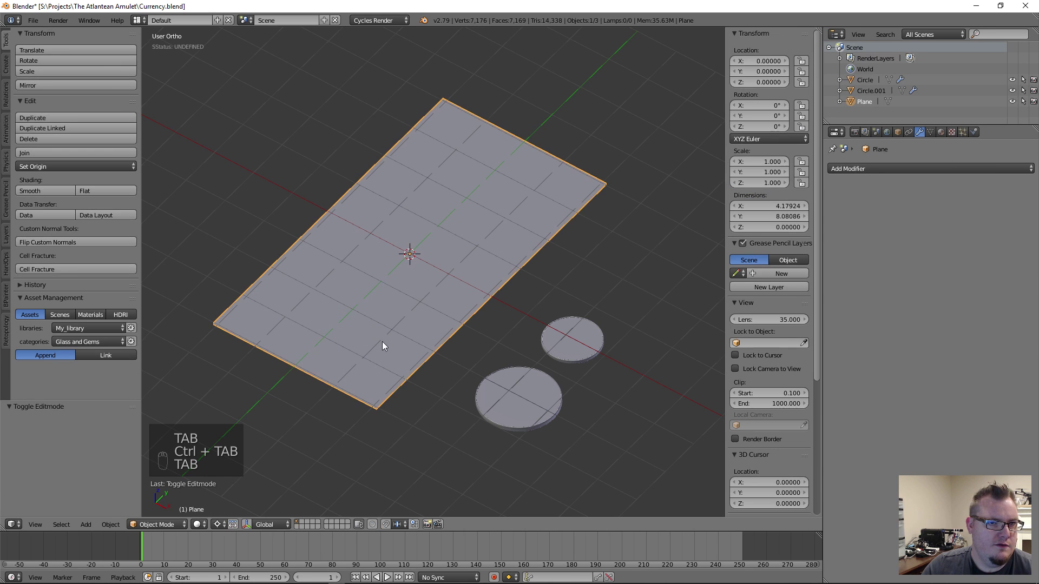
pyautogui.moveTo(489, 336); pyautogui.dragTo(503, 263, button='middle')
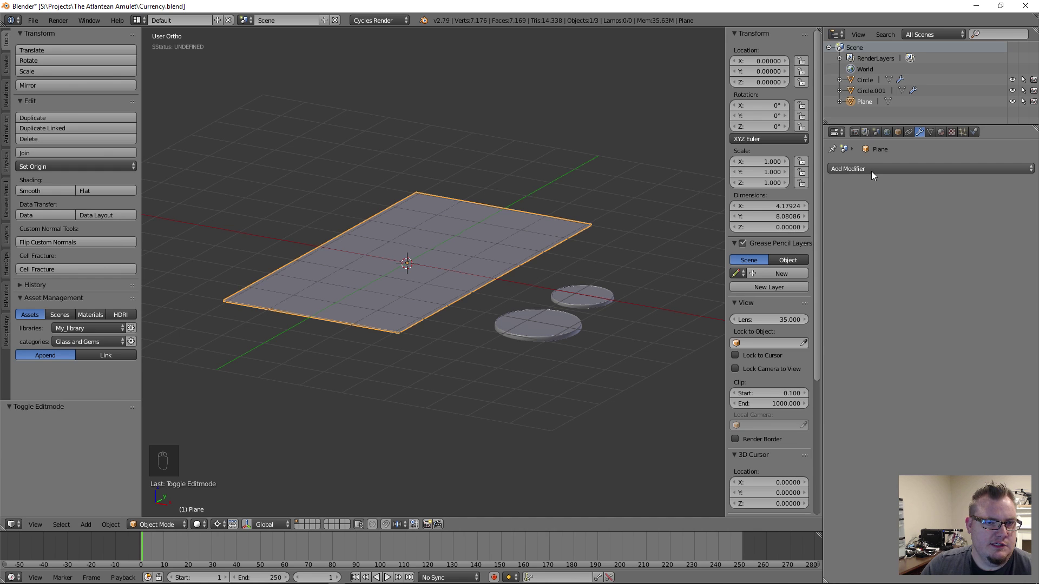
pyautogui.press('Tab')
pyautogui.moveTo(445, 240); pyautogui.dragTo(443, 261, button='middle')
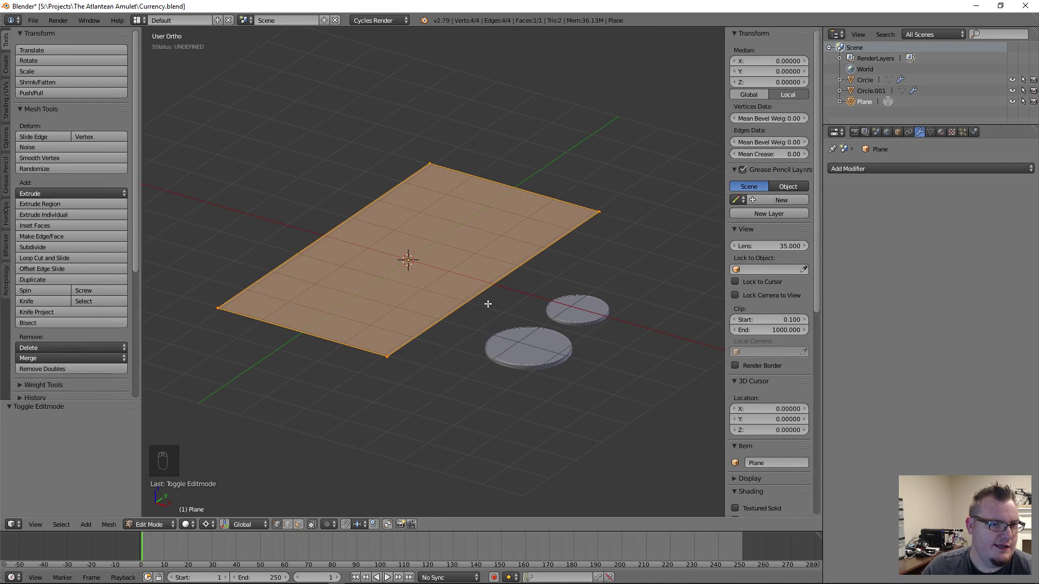
pyautogui.press('w')
pyautogui.click(443, 268)
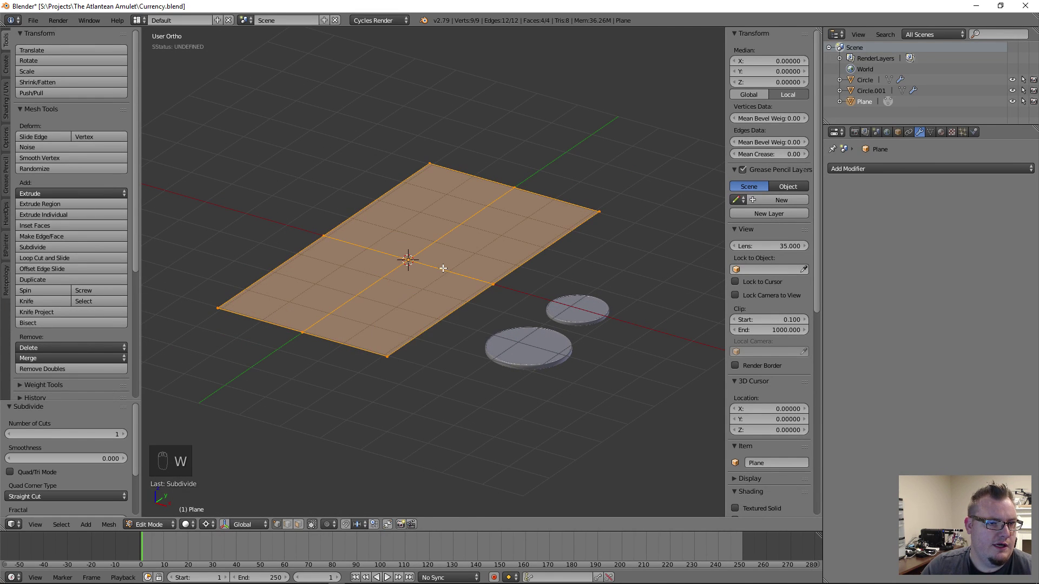
# Subdivide the paper note mesh three more times and examine the proportions of the grid faces
pyautogui.press('w')
pyautogui.click(443, 269)
pyautogui.press('w')
pyautogui.click(444, 269)
pyautogui.press('w')
pyautogui.click(443, 269)
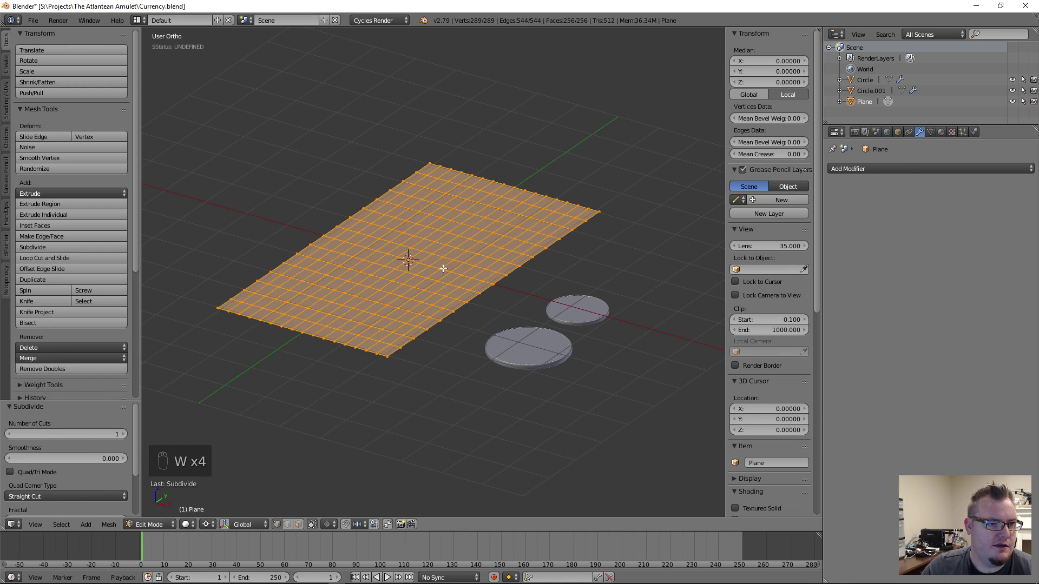
pyautogui.moveTo(443, 269); pyautogui.dragTo(497, 309, button='middle')
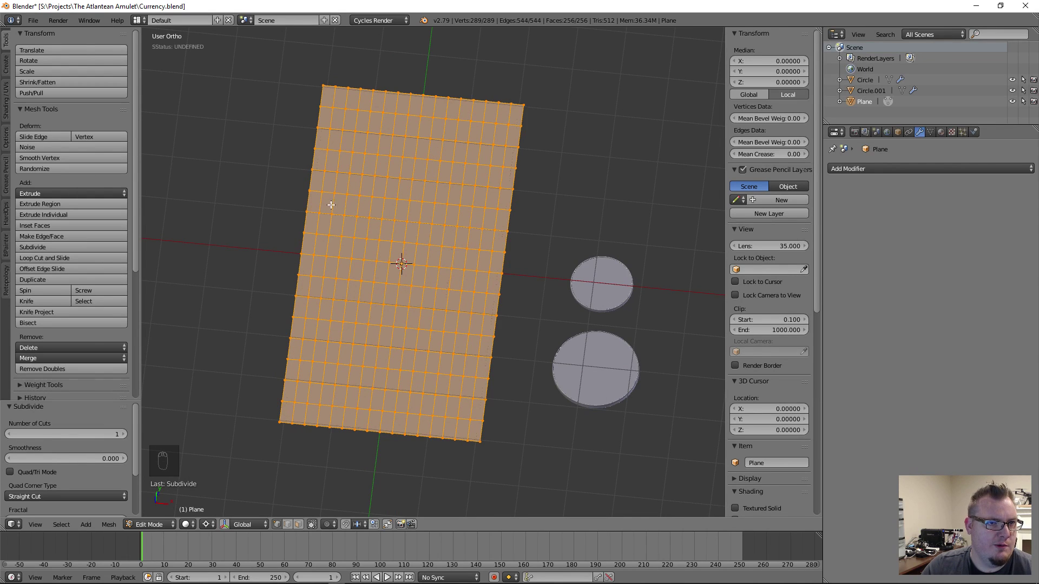
pyautogui.scroll(-1, 400, 320)
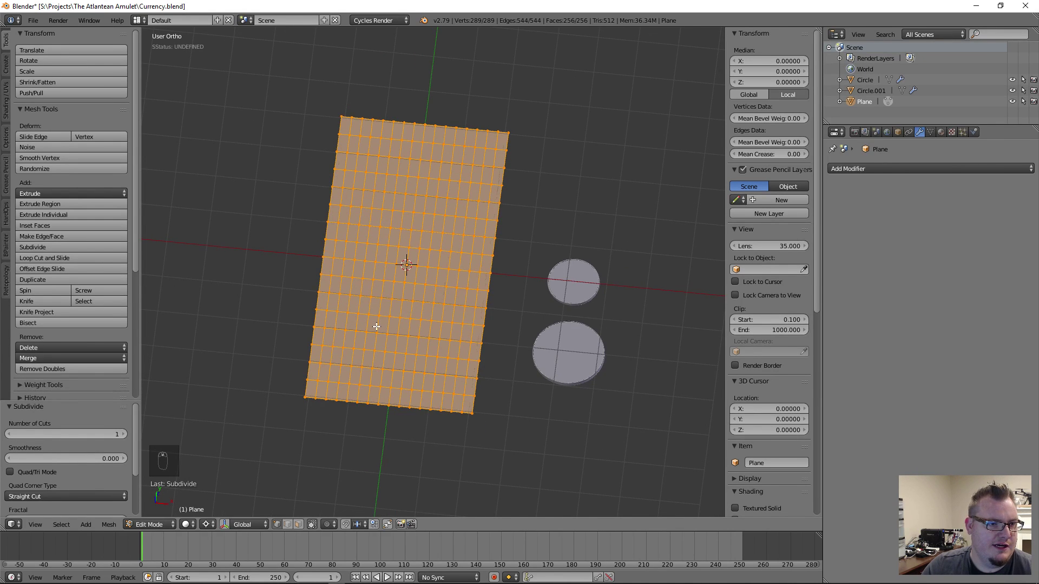
pyautogui.scroll(4, 376, 327)
pyautogui.scroll(-1, 456, 303)
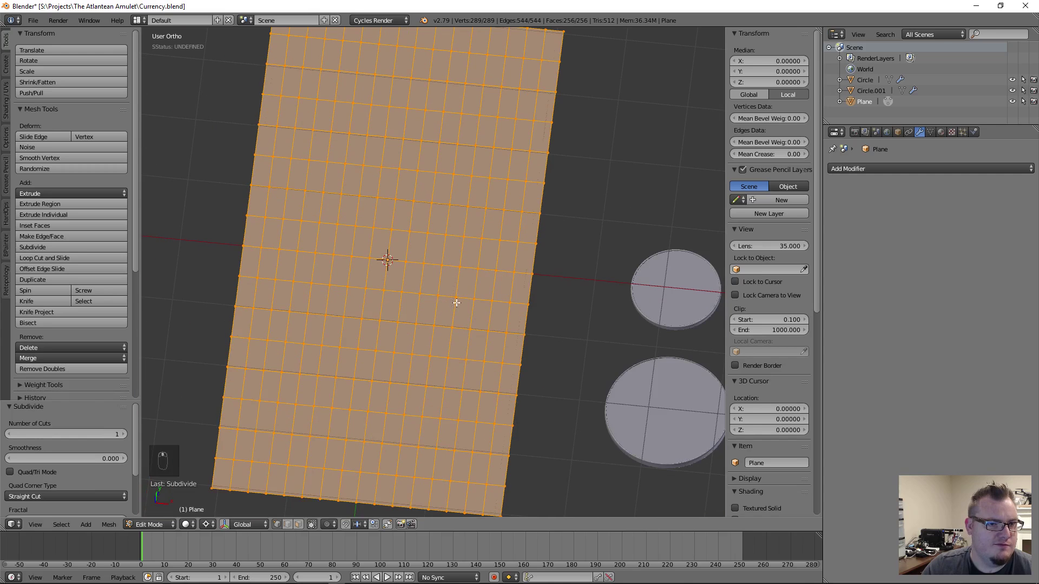
pyautogui.moveTo(429, 281); pyautogui.dragTo(459, 292, button='middle')
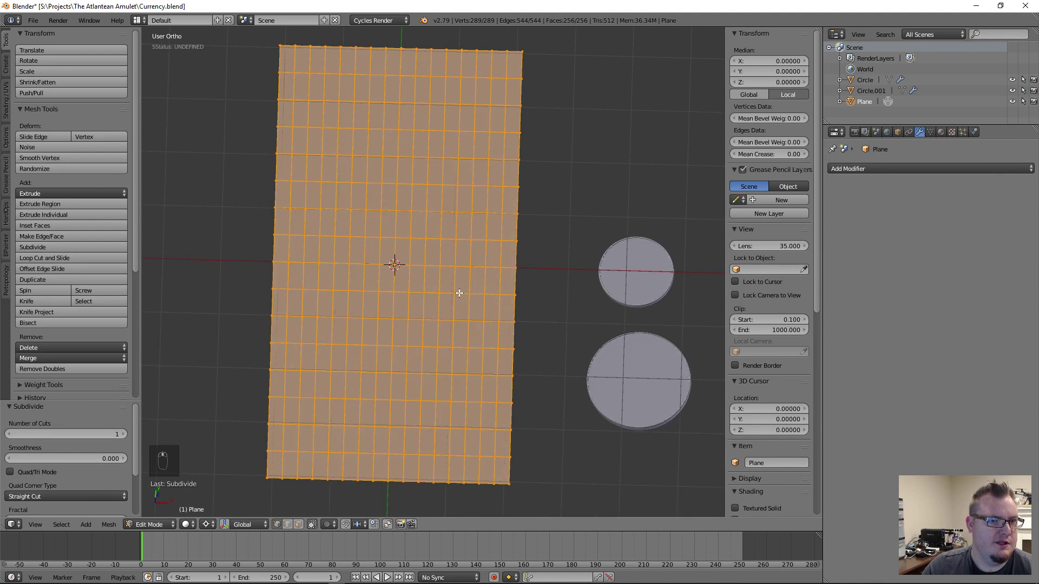
pyautogui.scroll(-3, 468, 169)
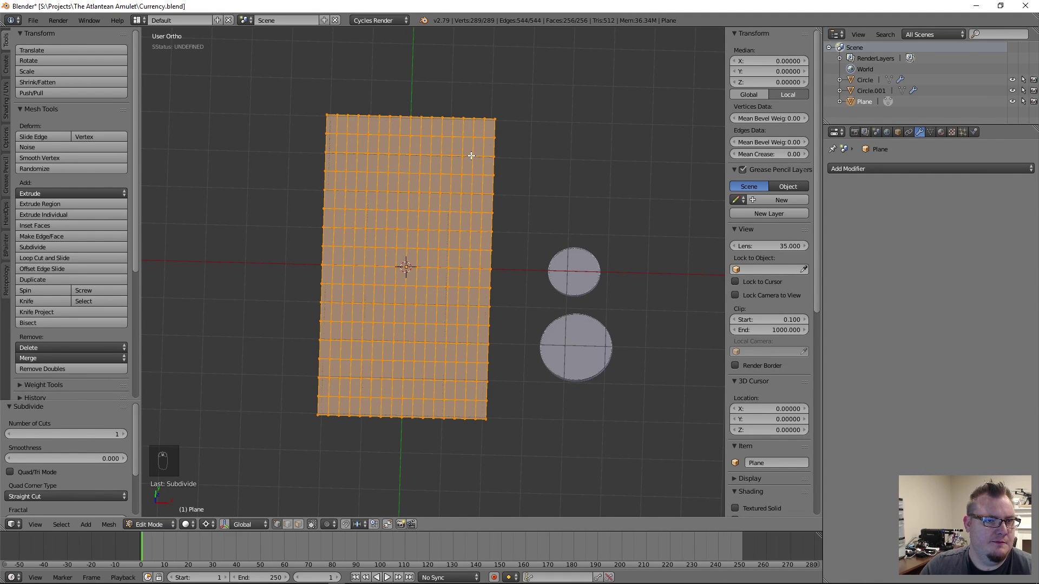
# Undo the last three subdivisions of the paper note mesh
pyautogui.hotkey('ctrl', 'z')
pyautogui.hotkey('ctrl', 'z')
pyautogui.hotkey('ctrl', 'z')
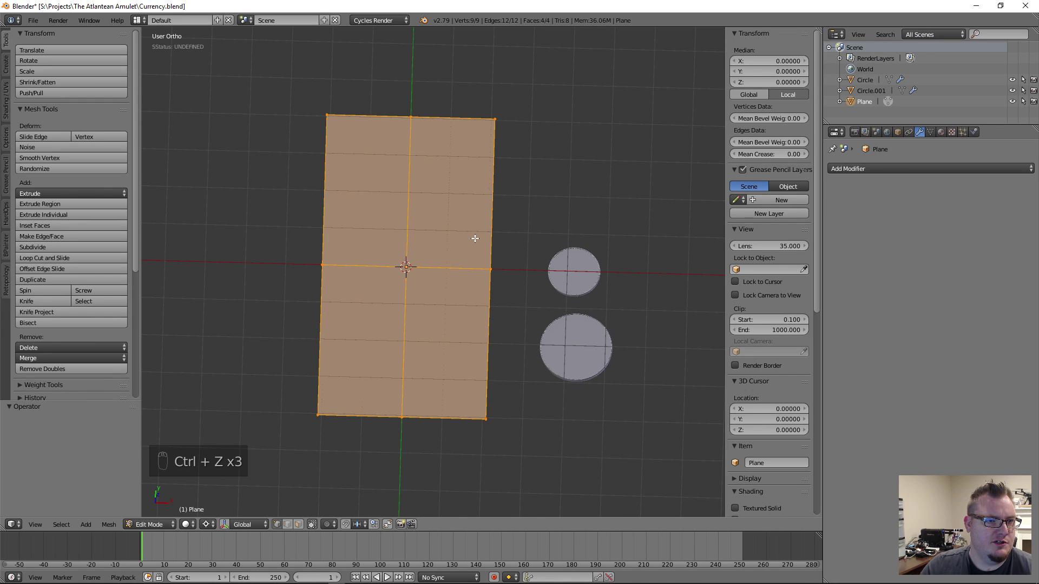
# Add two centred loop cuts across the note's width, one in each half of its length
pyautogui.hotkey('ctrl', 'r')
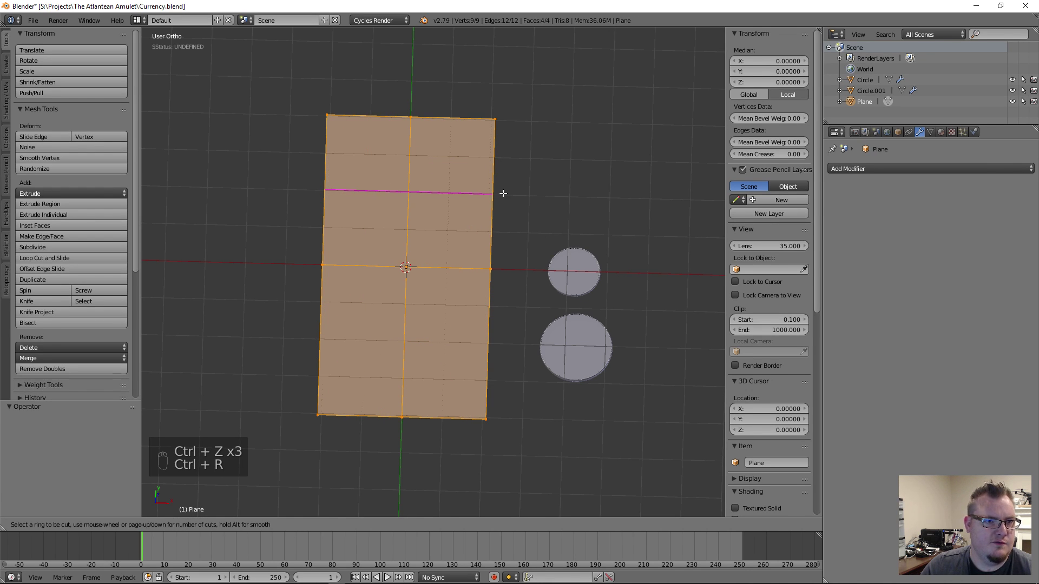
pyautogui.click(501, 193)
pyautogui.click(501, 192)
pyautogui.hotkey('ctrl', 'r')
pyautogui.click(492, 330)
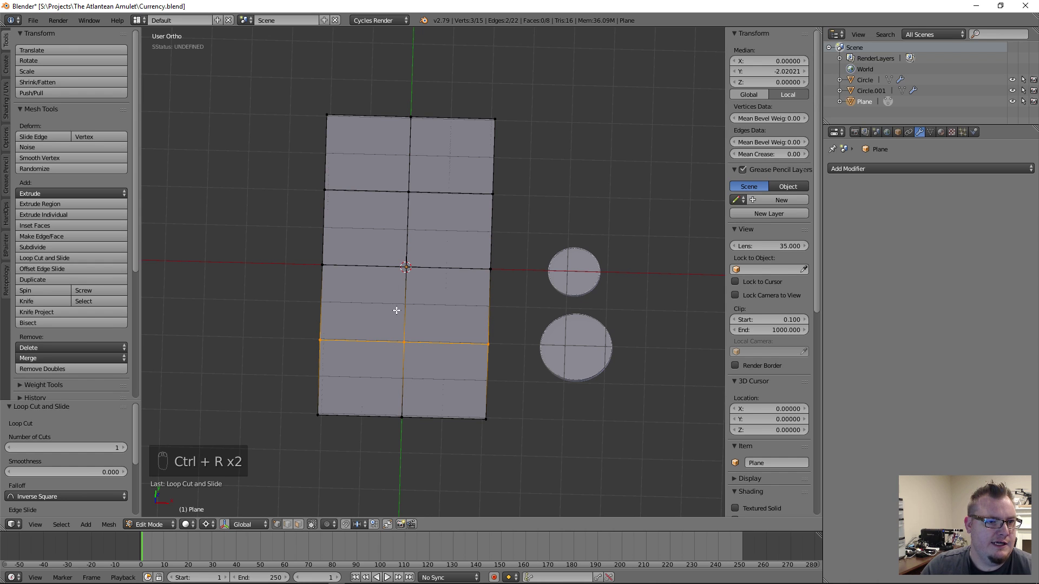
# Select the entire note mesh, subdivide it four times with one cut each, and return to Object Mode
pyautogui.moveTo(432, 273); pyautogui.dragTo(332, 190, button='middle')
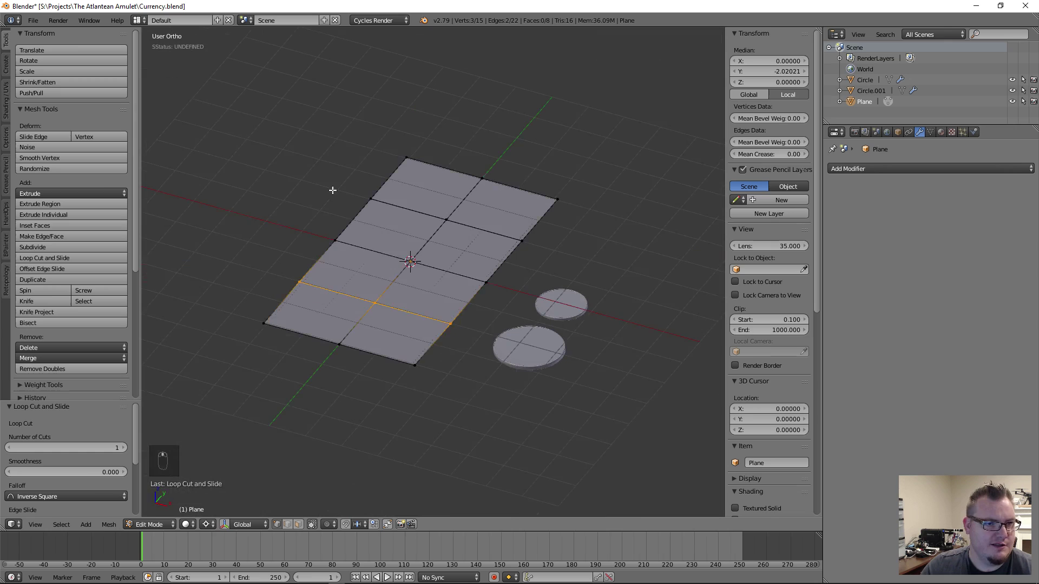
pyautogui.press('a')
pyautogui.press('a')
pyautogui.press('a')
pyautogui.press('w')
pyautogui.click(423, 302)
pyautogui.press('w')
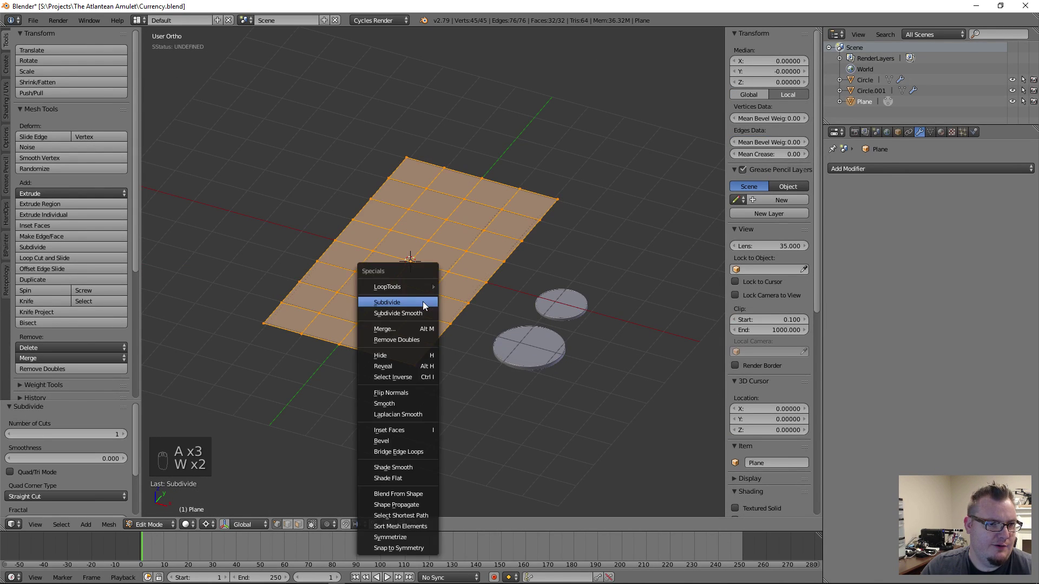
pyautogui.click(423, 303)
pyautogui.press('w')
pyautogui.click(423, 303)
pyautogui.moveTo(423, 303); pyautogui.dragTo(448, 314, button='middle')
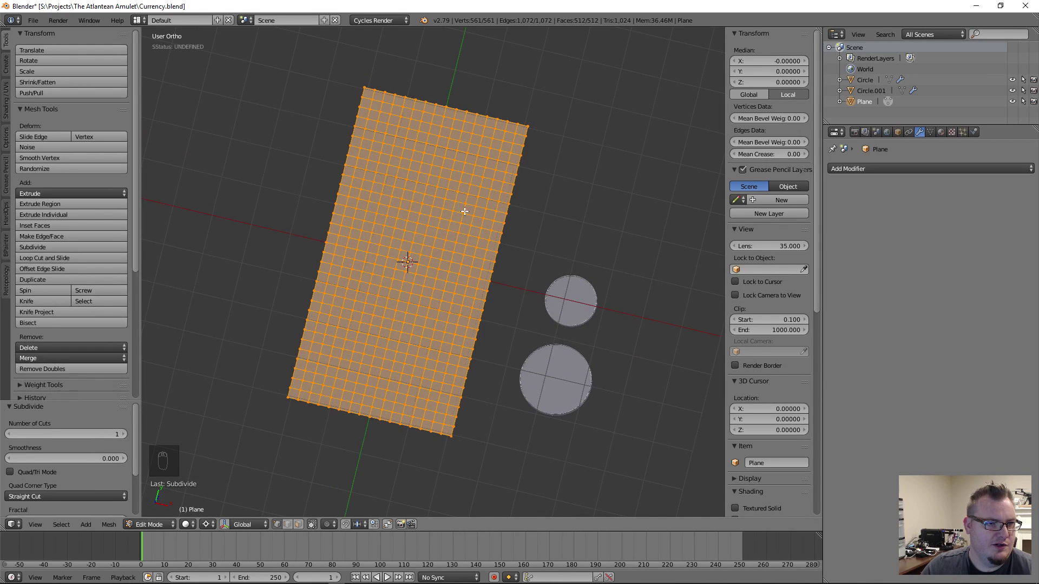
pyautogui.press('w')
pyautogui.click(422, 225)
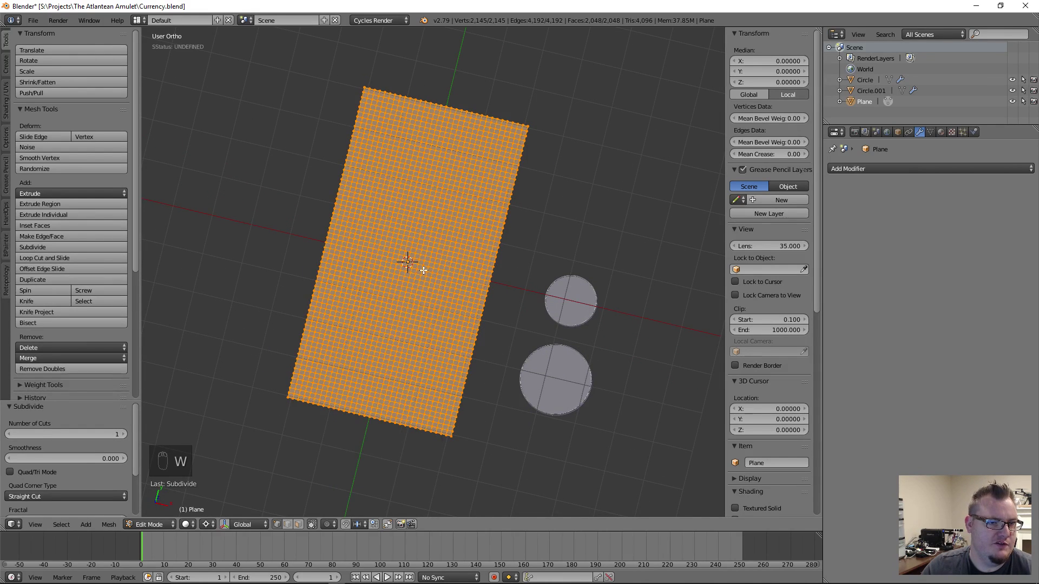
pyautogui.scroll(4, 398, 323)
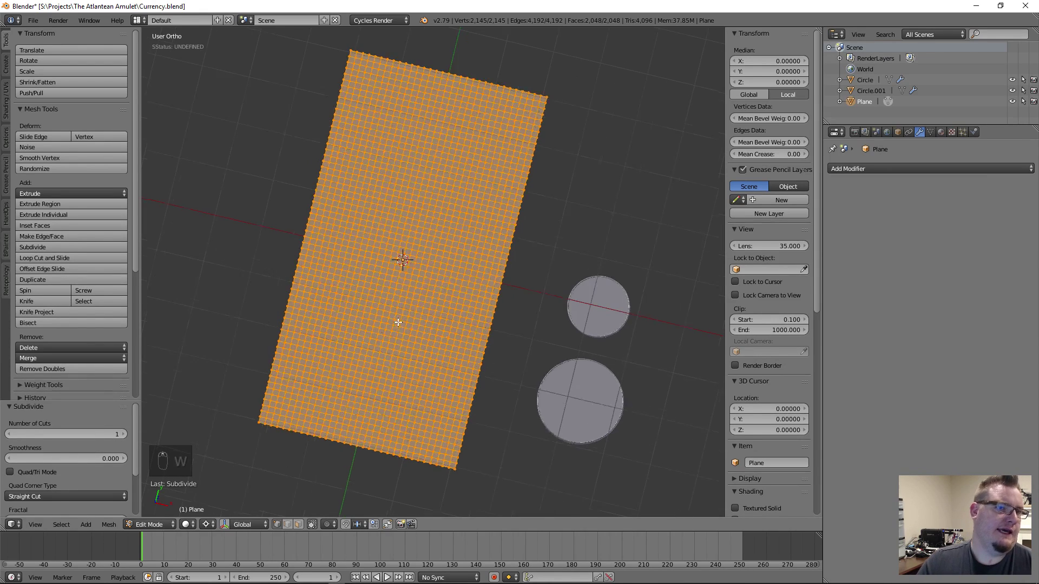
pyautogui.press('Tab')
# Add a Solidify modifier to the paper note plane
pyautogui.moveTo(471, 348); pyautogui.dragTo(445, 269, button='middle')
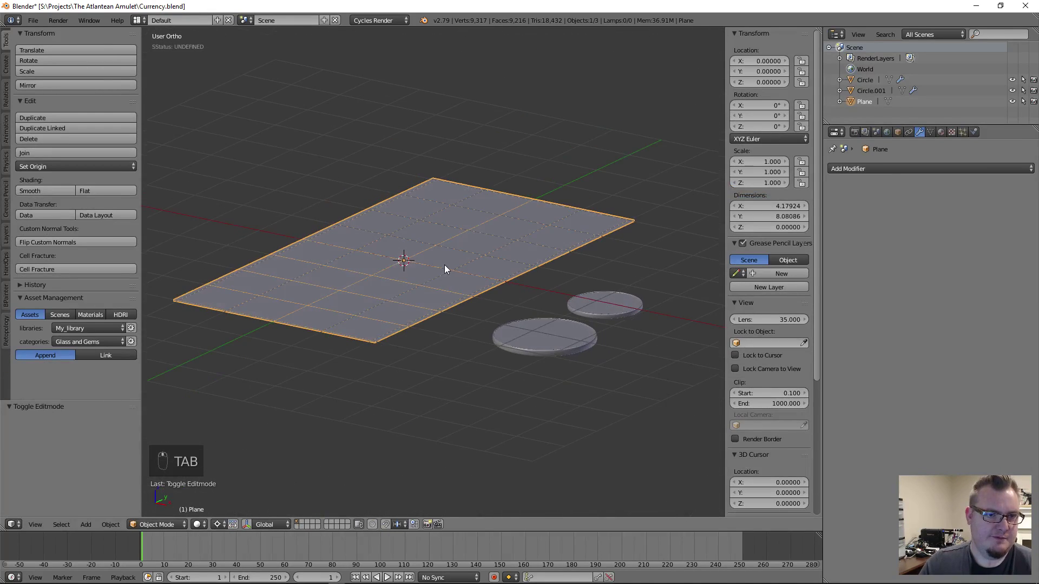
pyautogui.scroll(1, 444, 274)
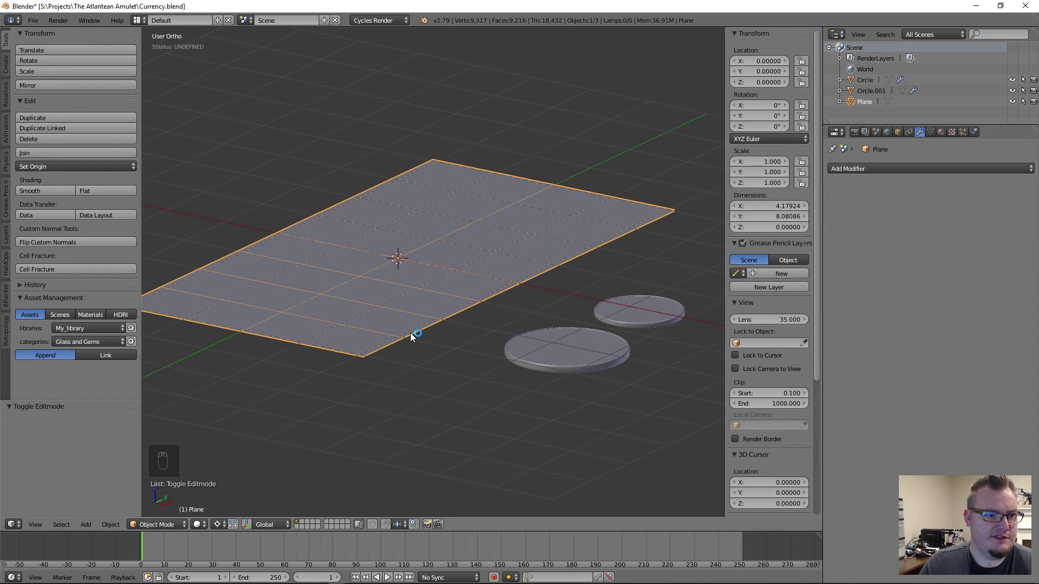
pyautogui.rightClick(564, 355)
pyautogui.rightClick(411, 292)
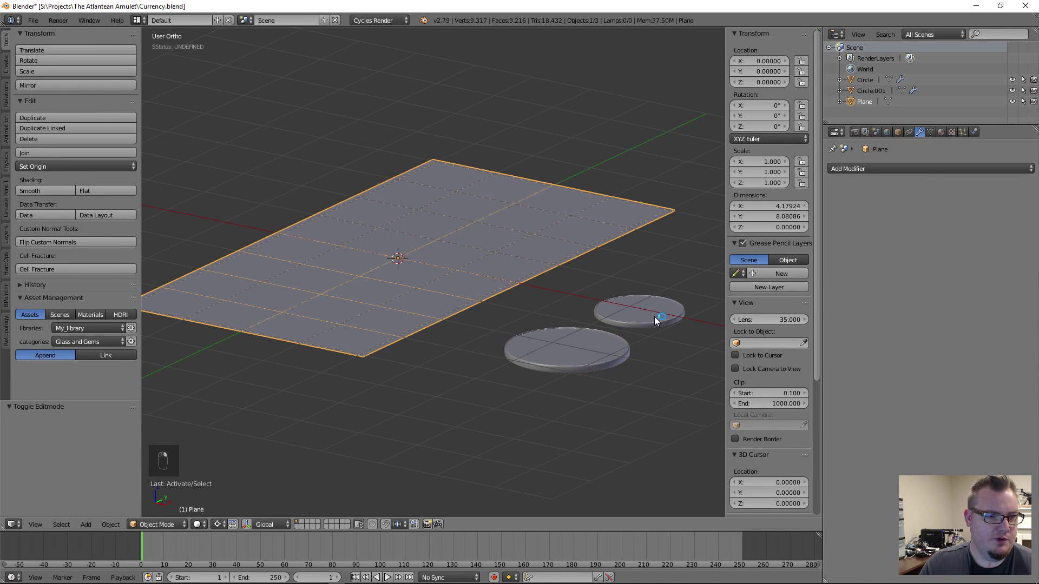
pyautogui.click(919, 168)
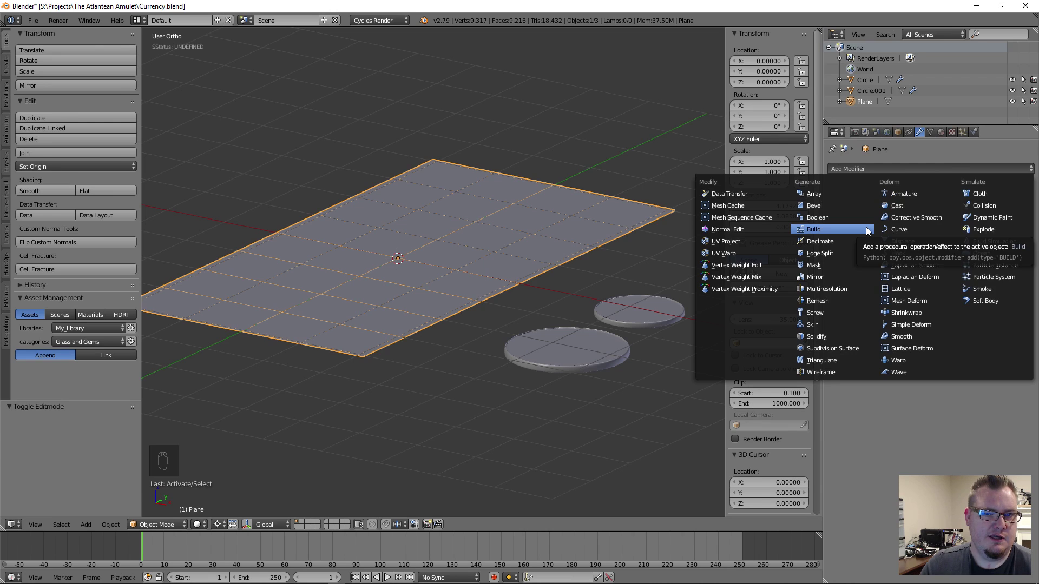
pyautogui.click(839, 335)
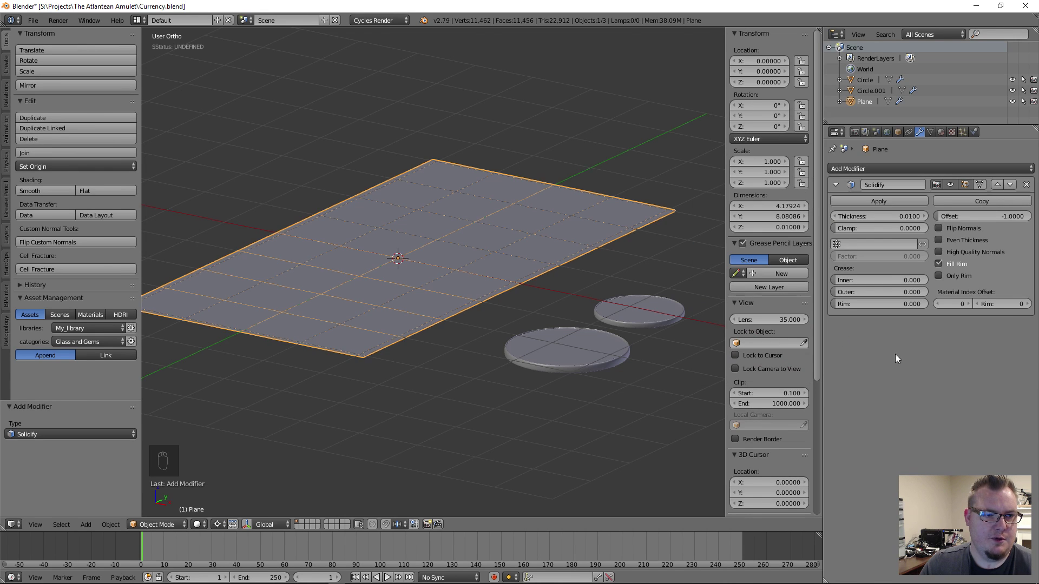
# Set the Solidify modifier's thickness on the paper note to 0.003
pyautogui.scroll(5, 372, 346)
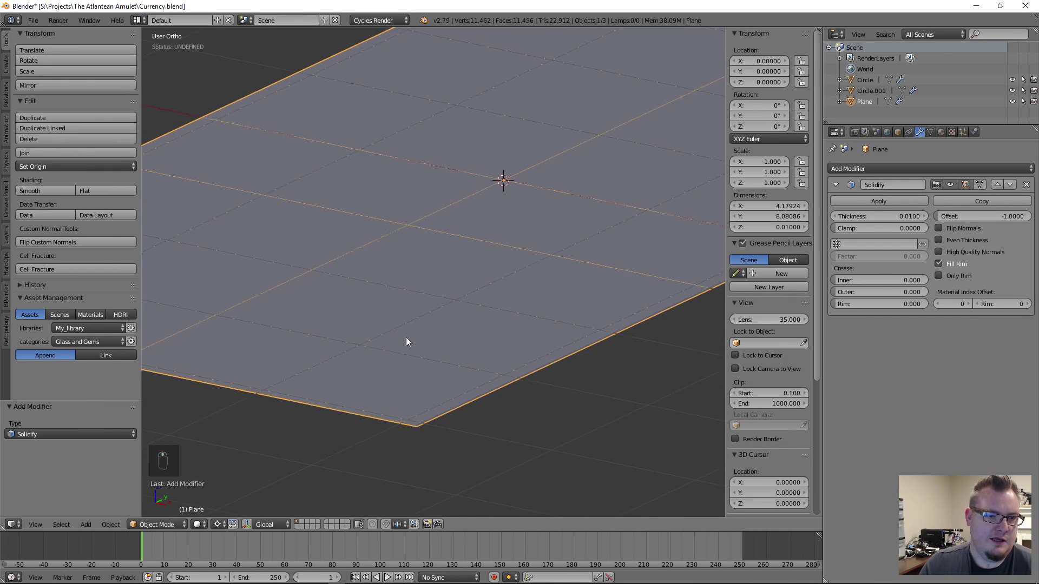
pyautogui.moveTo(406, 342); pyautogui.dragTo(454, 307, button='middle')
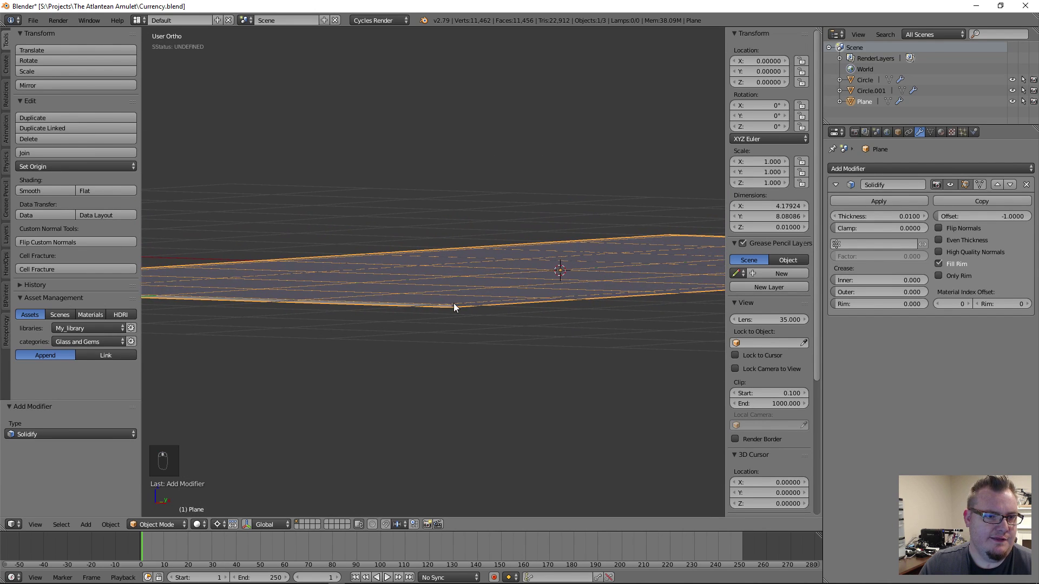
pyautogui.scroll(6, 454, 308)
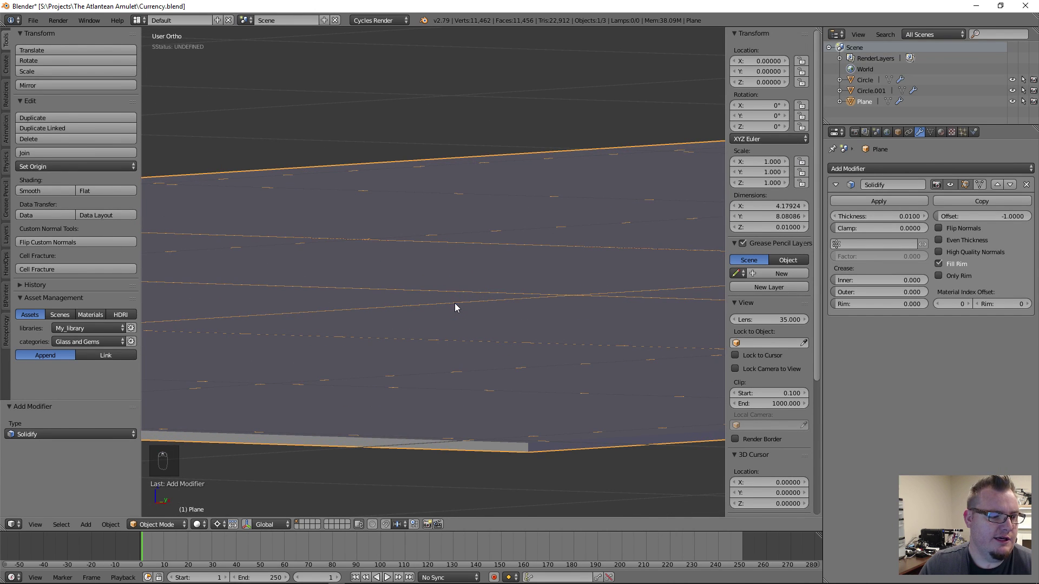
pyautogui.moveTo(529, 346); pyautogui.dragTo(525, 272, button='middle')
pyautogui.scroll(3, 526, 268)
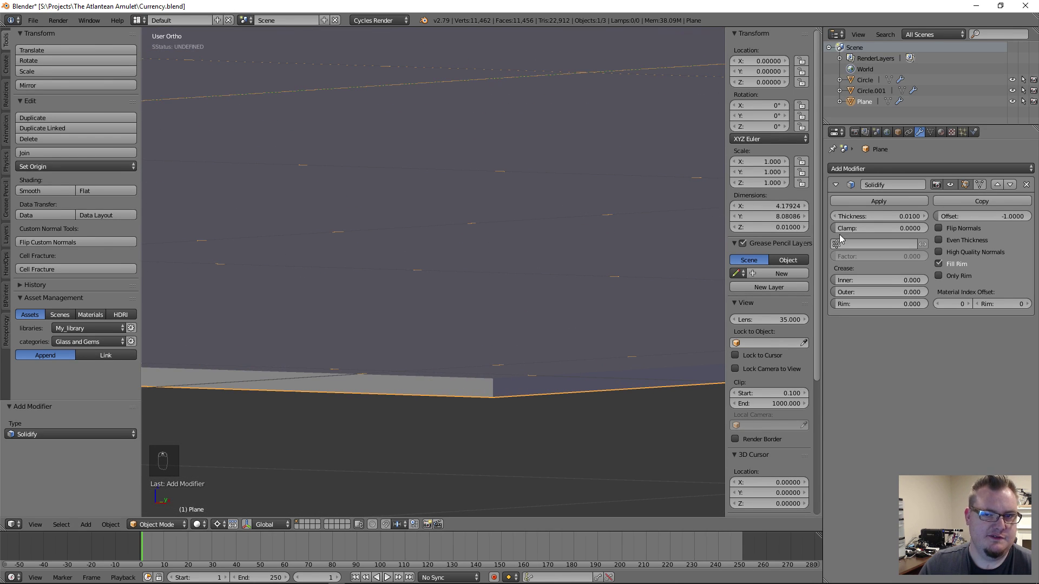
pyautogui.click(885, 215)
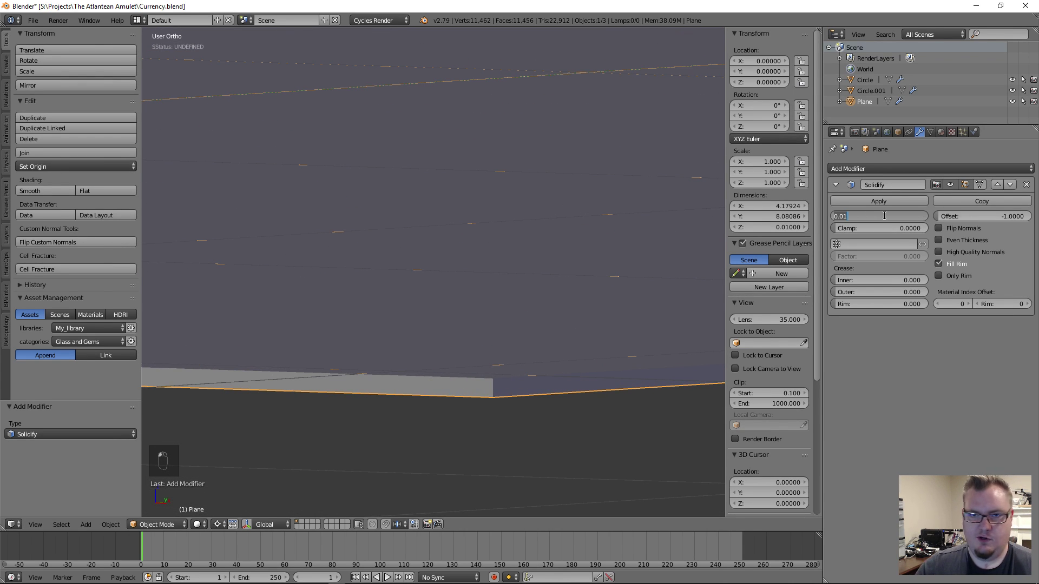
pyautogui.write('320')
pyautogui.press('BackSpace')
pyautogui.press('BackSpace')
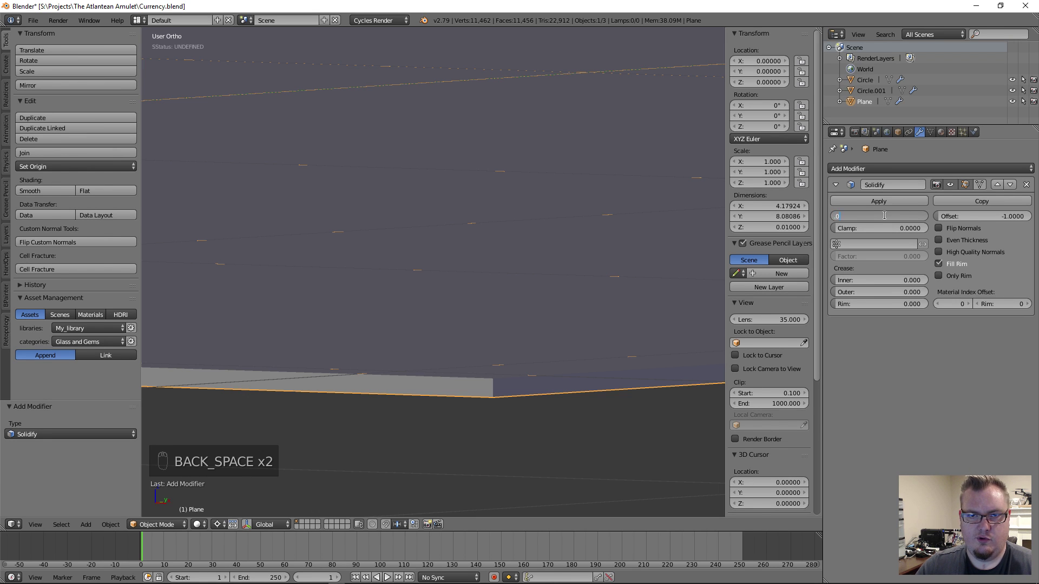
pyautogui.write('03')
pyautogui.press('Return')
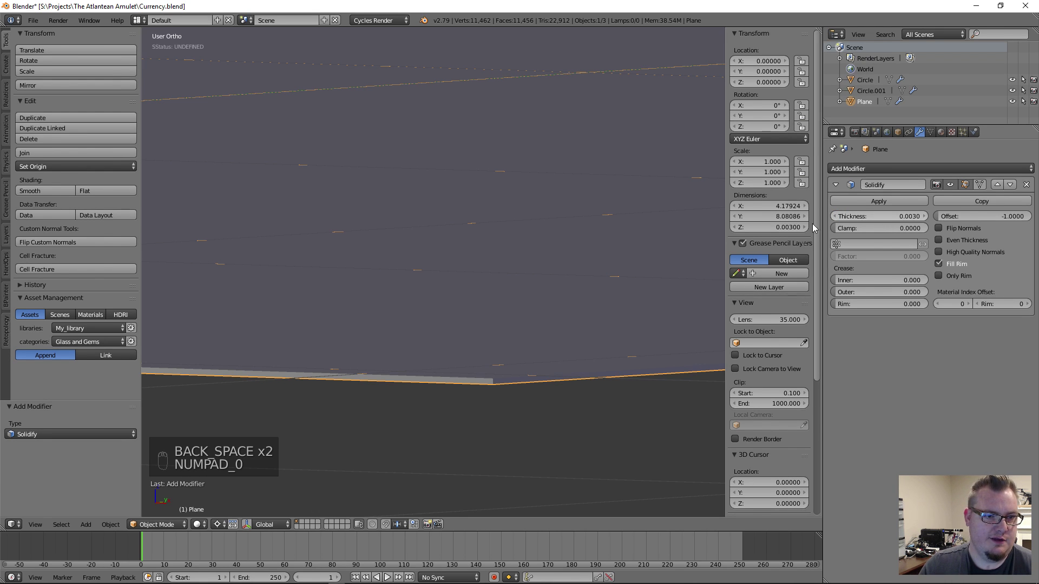
# Examine the thinned paper note from several angles, with and without its selection outline
pyautogui.scroll(-8, 508, 313)
pyautogui.moveTo(493, 172); pyautogui.dragTo(501, 219, button='middle')
pyautogui.scroll(-5, 501, 220)
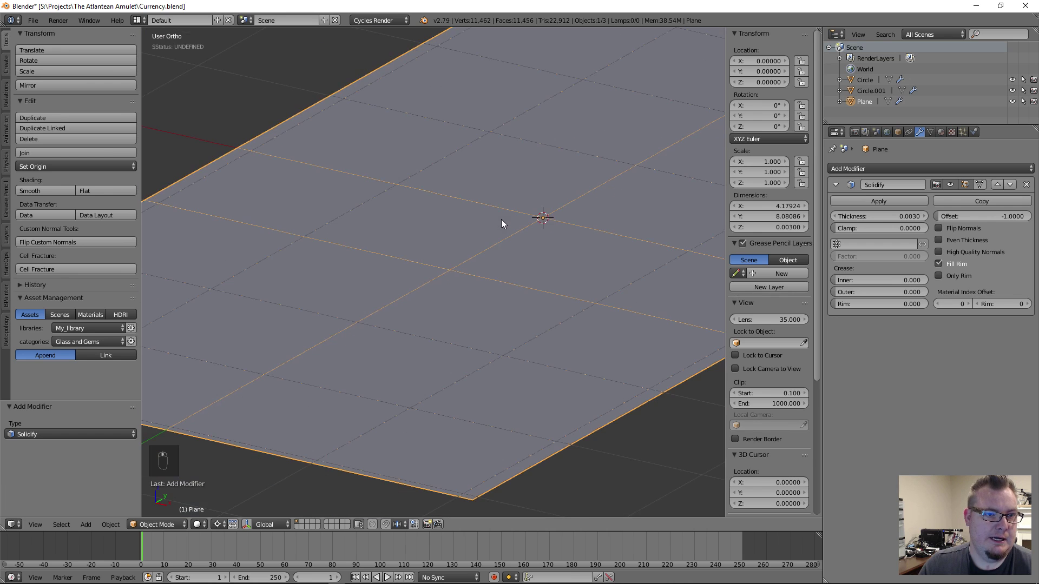
pyautogui.scroll(-3, 501, 219)
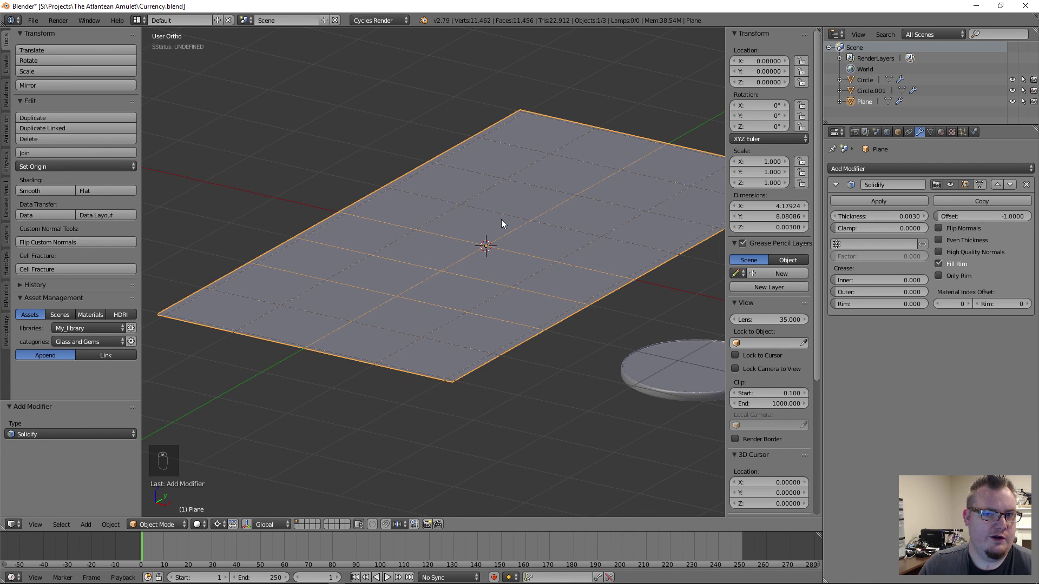
pyautogui.scroll(-3, 501, 220)
pyautogui.moveTo(502, 219)
pyautogui.mouseDown(button='middle')
pyautogui.moveTo(549, 302)
pyautogui.moveTo(556, 236)
pyautogui.moveTo(505, 225)
pyautogui.mouseUp(button='middle')
pyautogui.scroll(3, 440, 352)
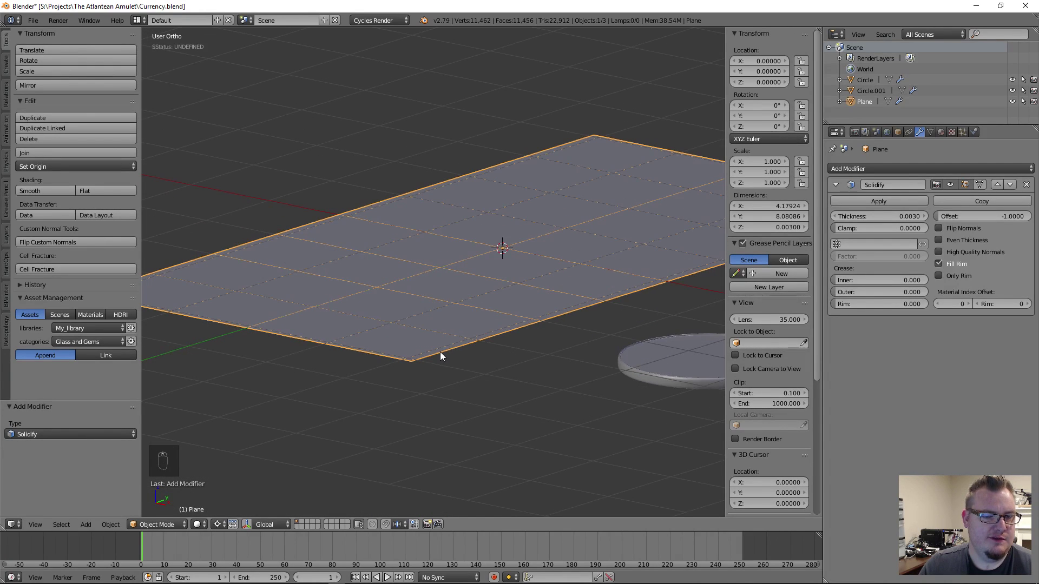
pyautogui.press('a')
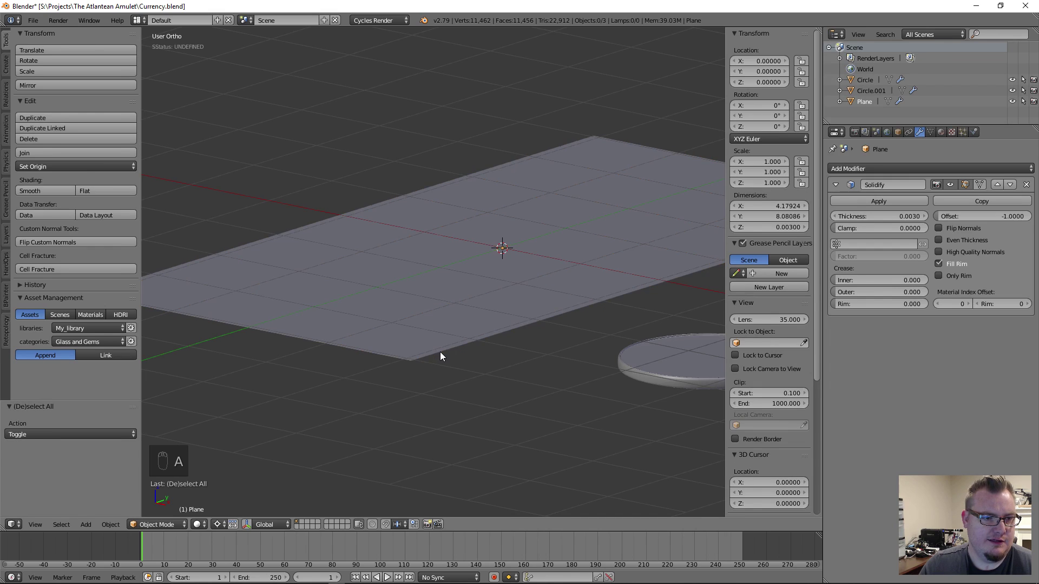
pyautogui.scroll(1, 440, 352)
pyautogui.press('a')
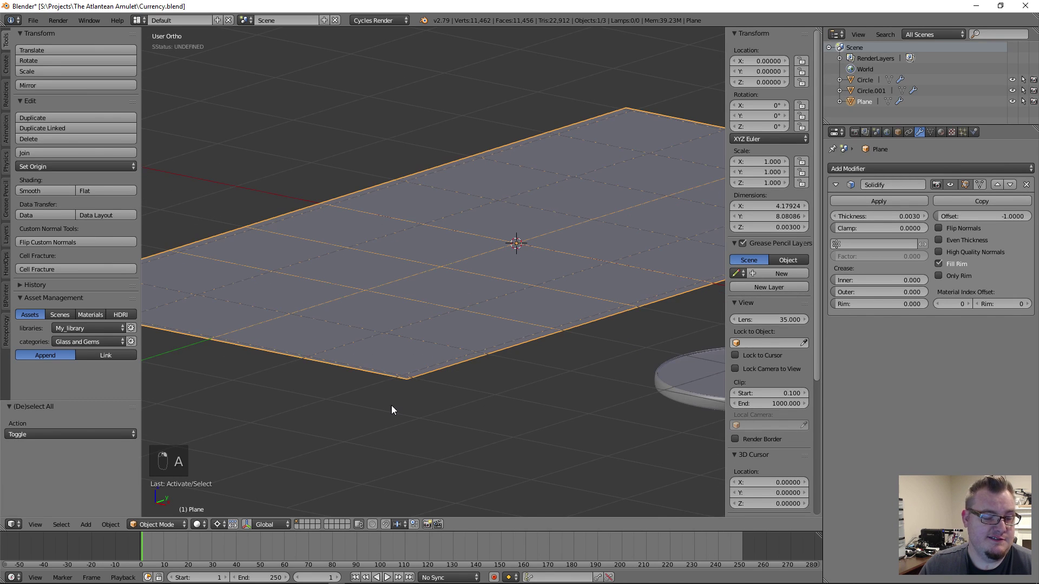
pyautogui.scroll(2, 391, 409)
pyautogui.scroll(-4, 488, 375)
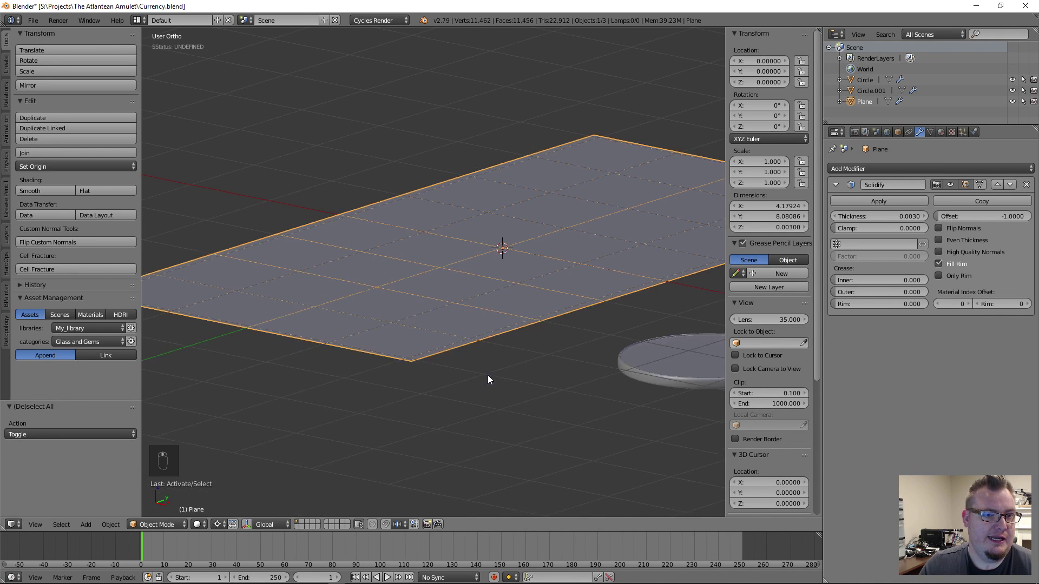
pyautogui.moveTo(488, 375); pyautogui.dragTo(508, 254, button='middle')
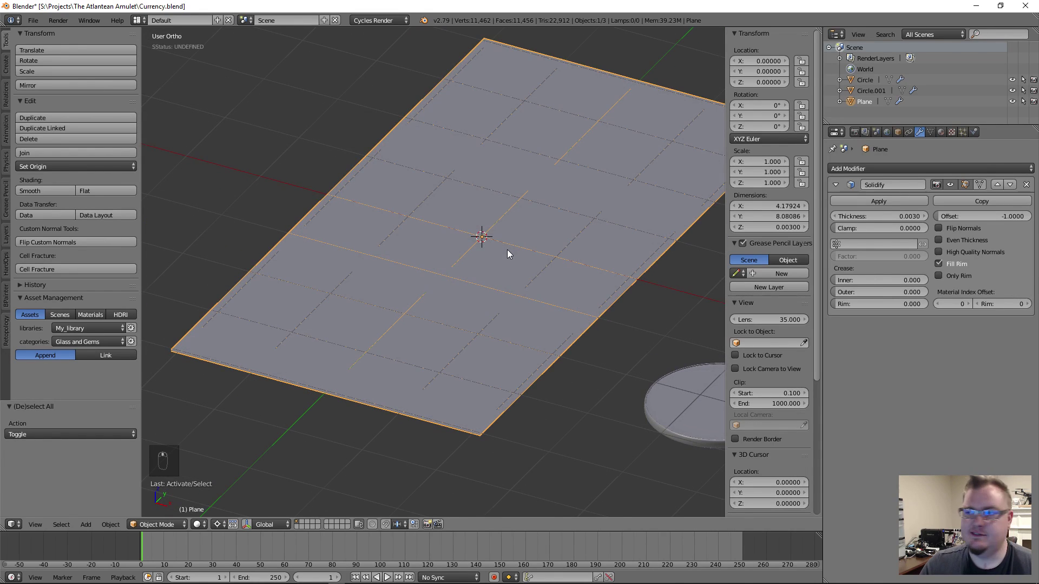
pyautogui.scroll(-3, 508, 249)
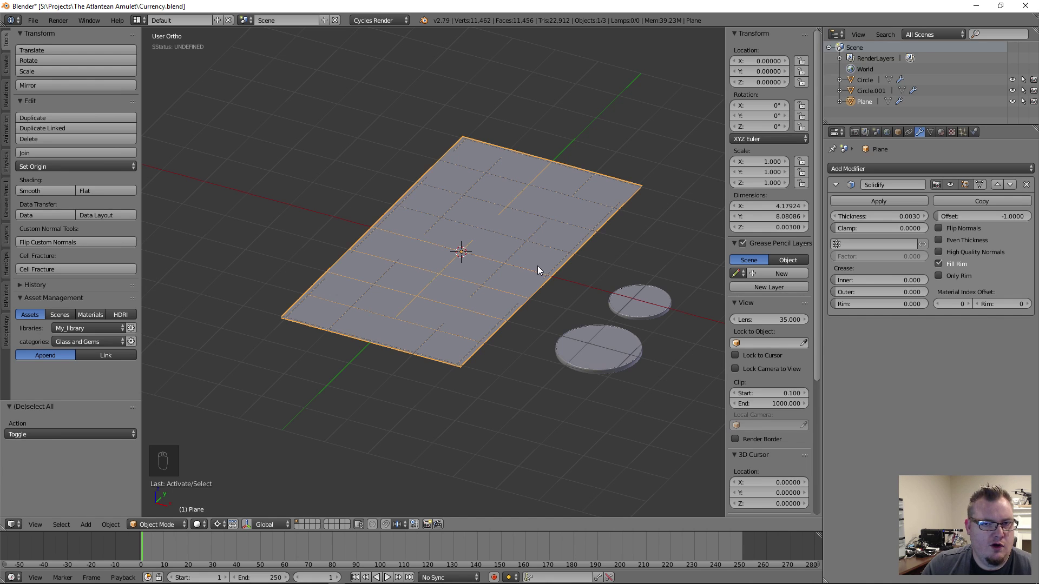
# Add a level 1 Subdivision Surface modifier to the note and raise its viewport subdivisions to 2
pyautogui.press('Tab')
pyautogui.press('Tab')
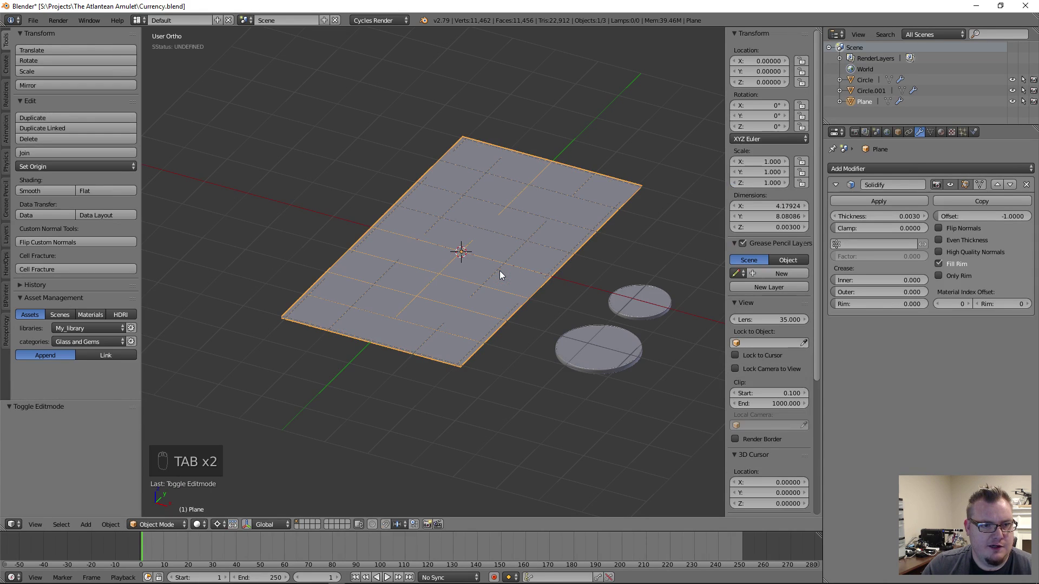
pyautogui.hotkey('ctrl', '1')
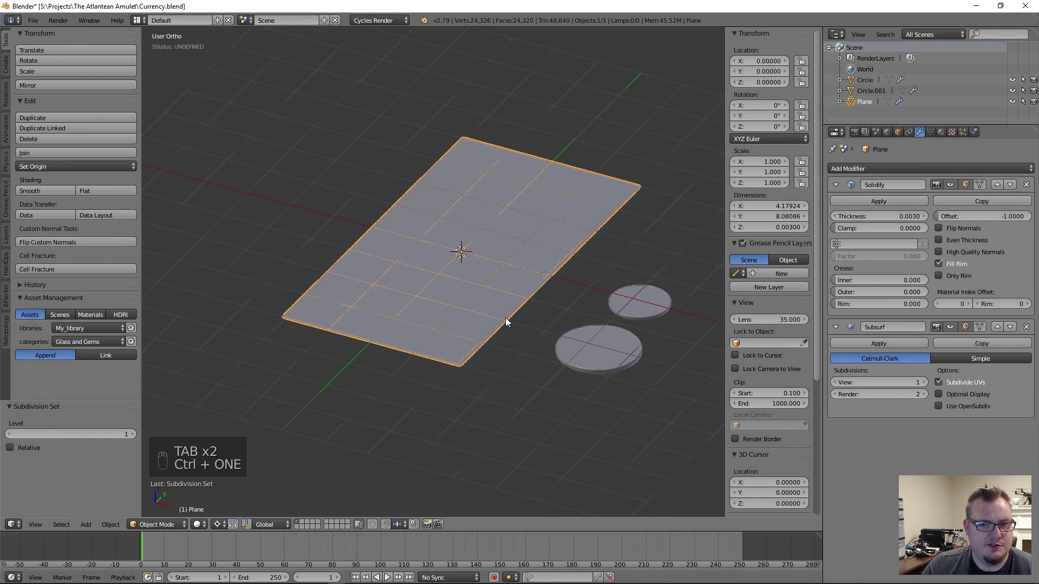
pyautogui.scroll(6, 506, 317)
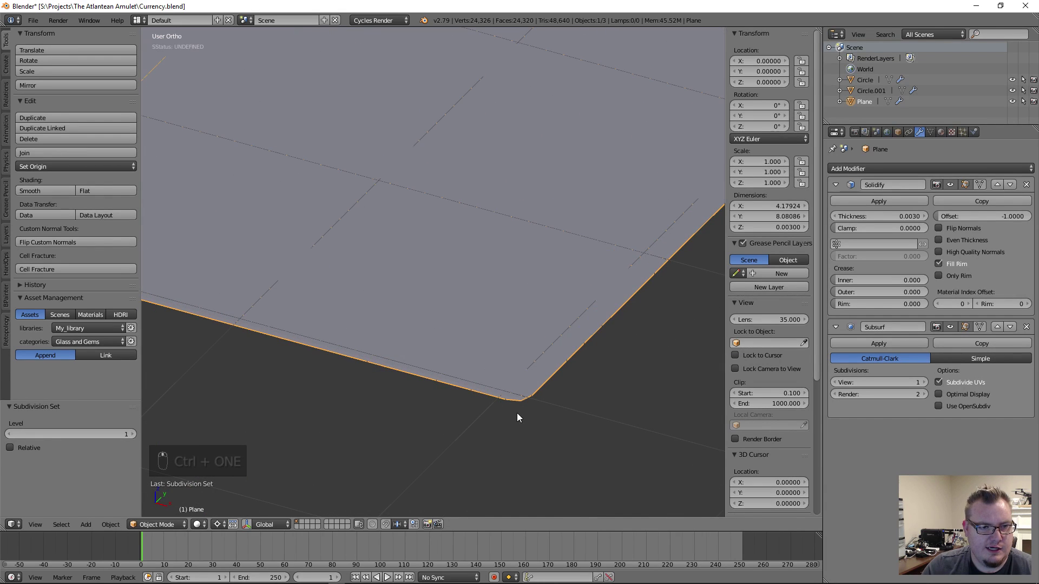
pyautogui.click(925, 385)
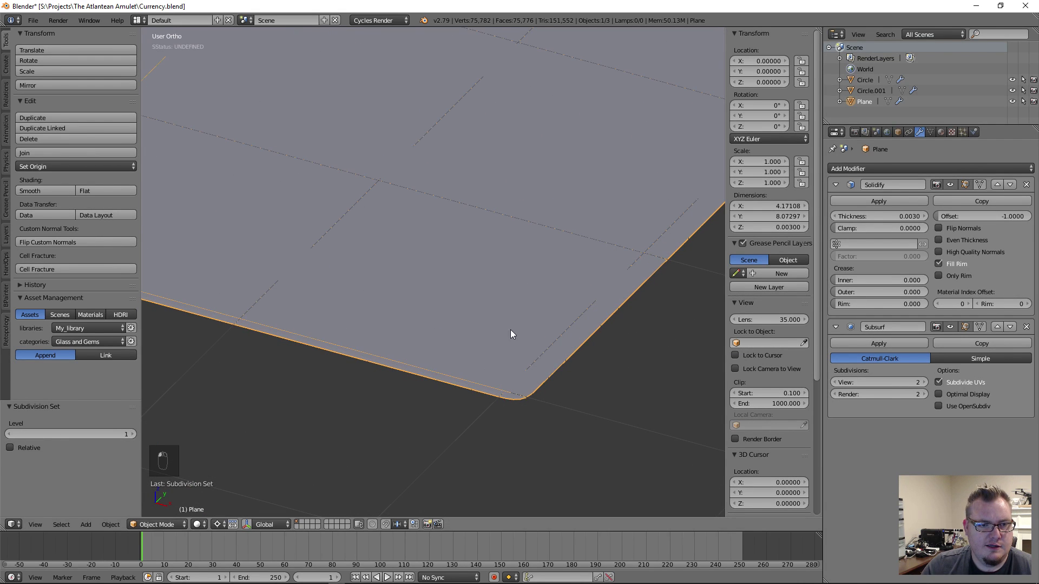
pyautogui.press('Tab')
pyautogui.scroll(-5, 497, 269)
pyautogui.scroll(-5, 493, 266)
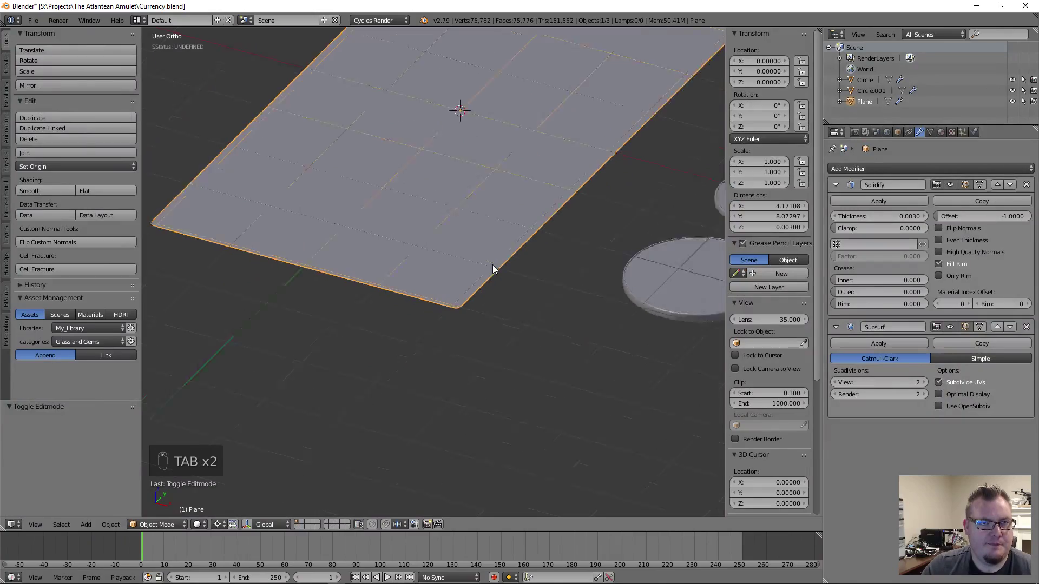
# Inspect the note's mesh density in wireframe display and in Edit Mode
pyautogui.press('z')
pyautogui.moveTo(463, 248); pyautogui.dragTo(467, 274, button='middle')
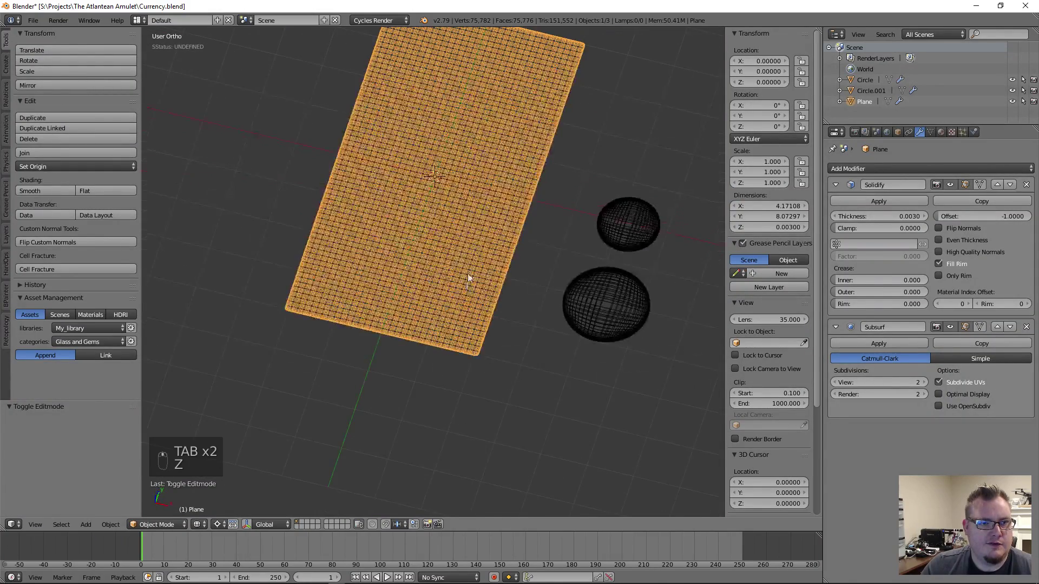
pyautogui.scroll(5, 469, 268)
pyautogui.scroll(-2, 468, 267)
pyautogui.scroll(-1, 470, 267)
pyautogui.press('z')
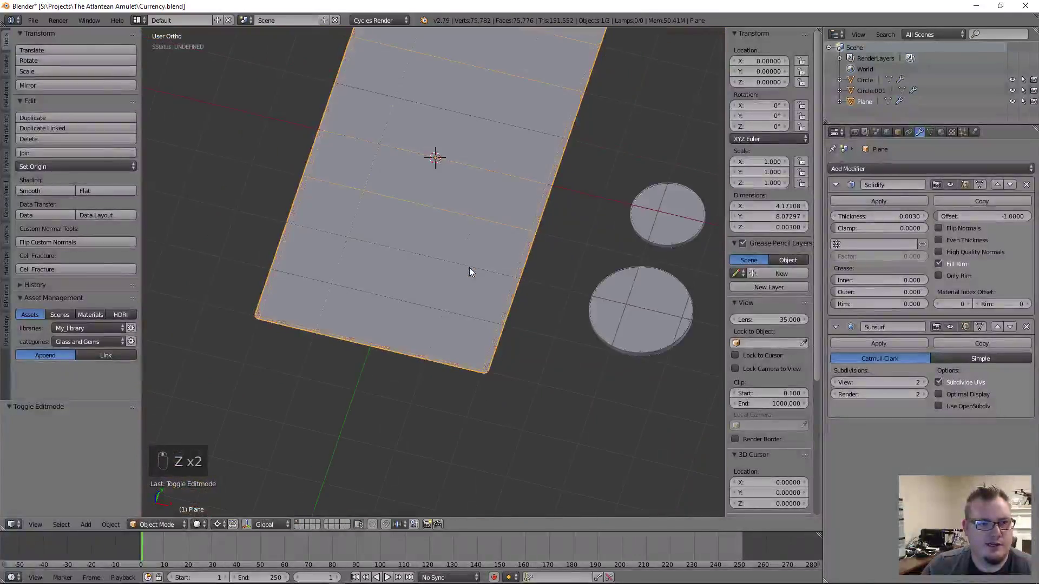
pyautogui.press('Tab')
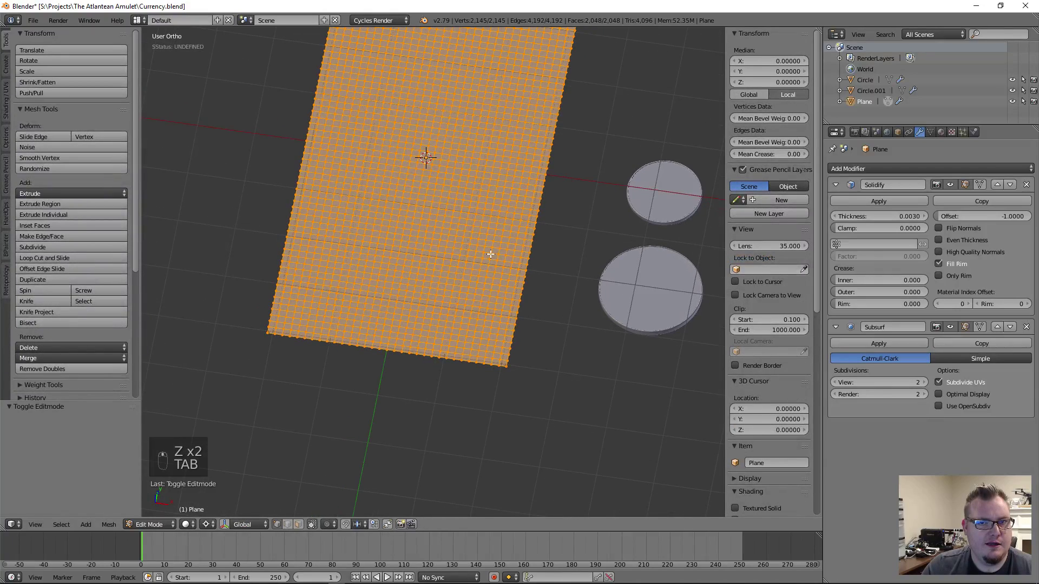
pyautogui.press('Tab')
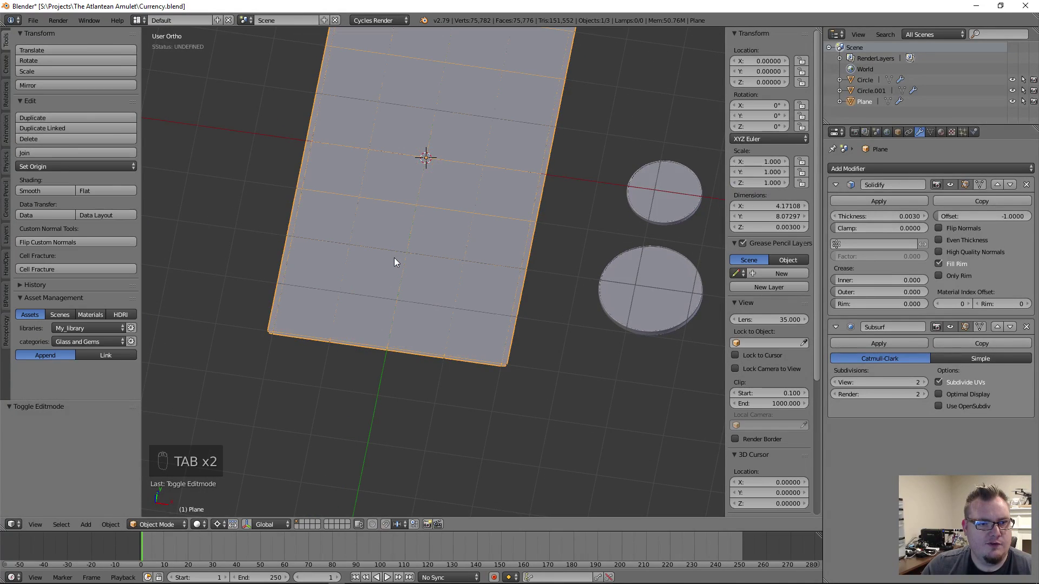
# Undo the note's modifiers, subdivisions and loop cuts, back to the plain single-face plane
pyautogui.hotkey('ctrl', 'z')
pyautogui.hotkey('ctrl', 'z')
pyautogui.hotkey('ctrl', 'z')
pyautogui.hotkey('ctrl', 'z')
pyautogui.hotkey('ctrl', 'z')
pyautogui.hotkey('ctrl', 'z')
pyautogui.hotkey('ctrl', 'z')
pyautogui.hotkey('ctrl', 'z')
pyautogui.hotkey('ctrl', 'z')
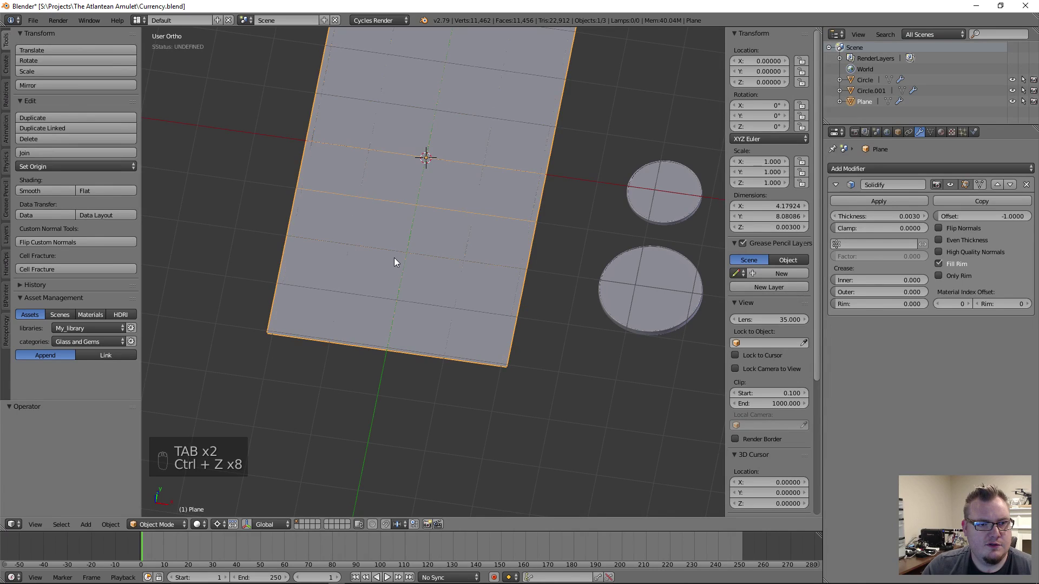
pyautogui.hotkey('ctrl', 'z')
pyautogui.hotkey('ctrl', 'z')
pyautogui.press('Tab')
pyautogui.hotkey('ctrl', 'z')
pyautogui.hotkey('ctrl', 'z')
pyautogui.hotkey('ctrl', 'z')
pyautogui.hotkey('ctrl', 'z')
pyautogui.hotkey('ctrl', 'z')
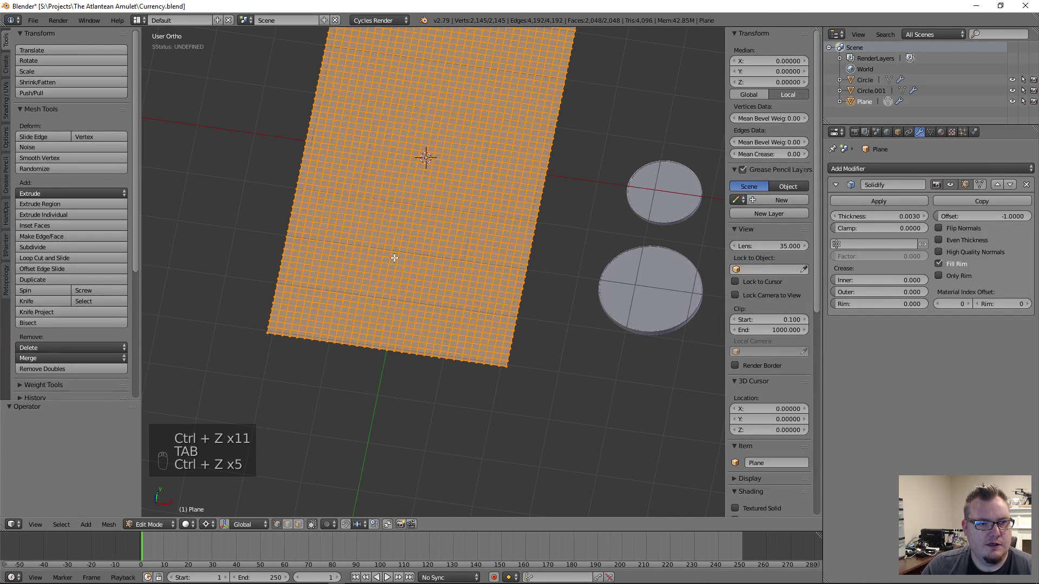
pyautogui.press('Tab')
pyautogui.hotkey('ctrl', 'z')
pyautogui.hotkey('ctrl', 'z')
pyautogui.hotkey('ctrl', 'z')
pyautogui.hotkey('ctrl', 'z')
pyautogui.hotkey('ctrl', 'z')
pyautogui.hotkey('ctrl', 'z')
pyautogui.hotkey('ctrl', 'z')
pyautogui.hotkey('ctrl', 'z')
pyautogui.hotkey('ctrl', 'z')
pyautogui.hotkey('ctrl', 'z')
pyautogui.hotkey('ctrl', 'z')
pyautogui.hotkey('ctrl', 'z')
pyautogui.hotkey('ctrl', 'z')
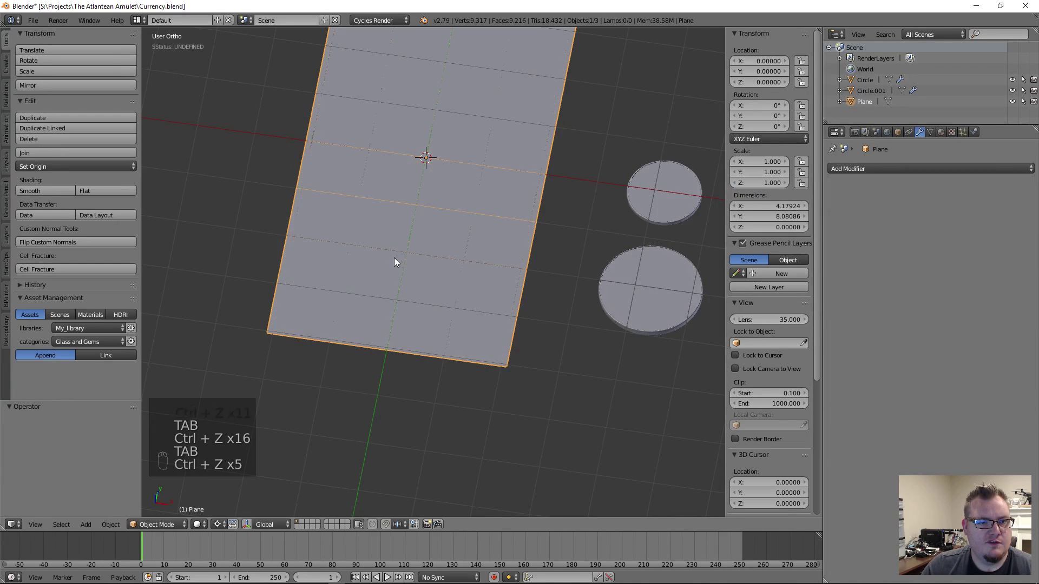
# Add one centred lengthwise loop cut and two evenly spaced loop cuts across the note in Edit Mode
pyautogui.press('Tab')
pyautogui.scroll(-6, 394, 262)
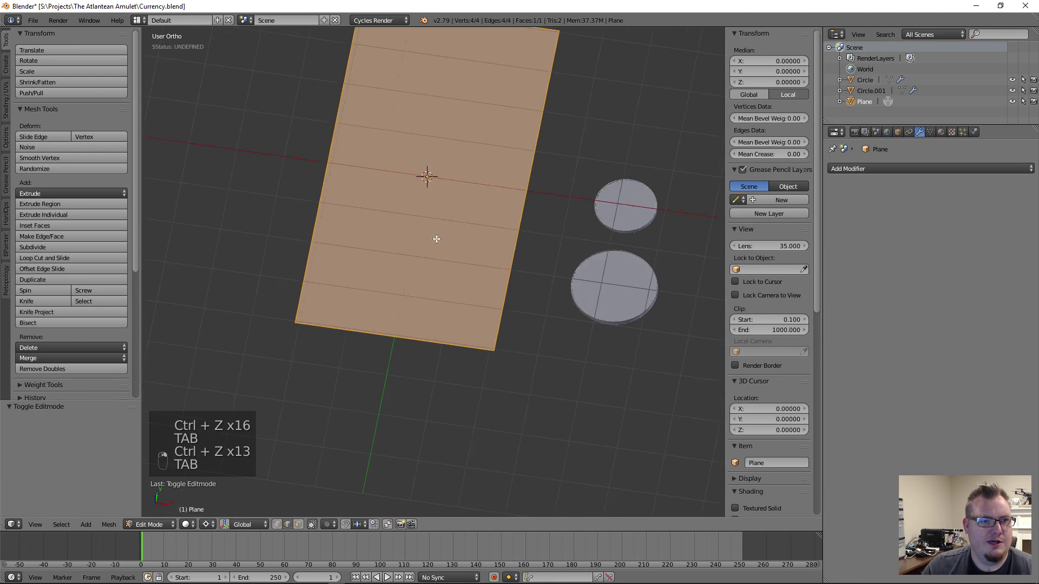
pyautogui.hotkey('ctrl', 'r')
pyautogui.click(426, 138)
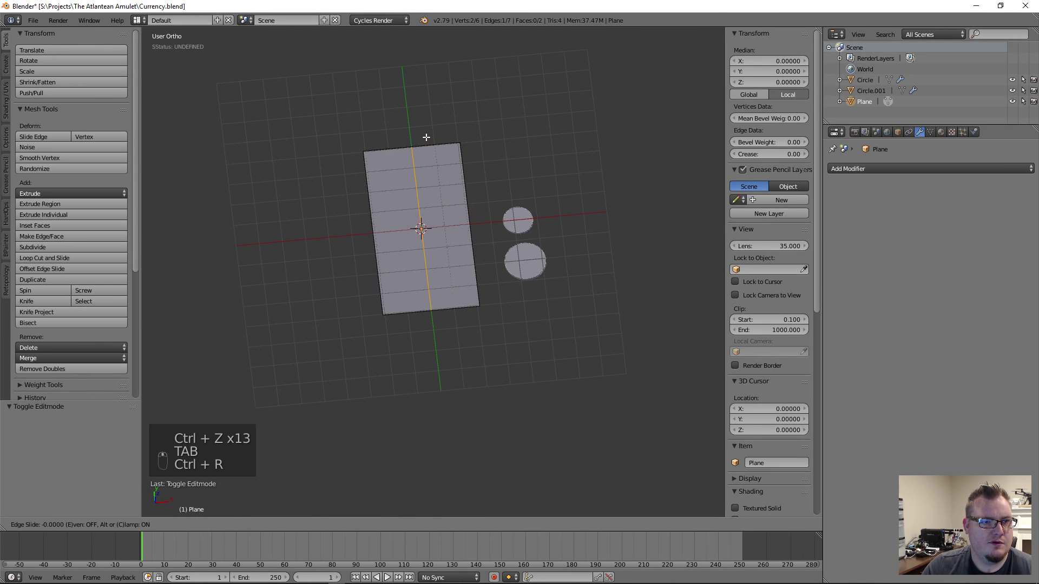
pyautogui.click(426, 137)
pyautogui.hotkey('ctrl', 'r')
pyautogui.scroll(1, 462, 211)
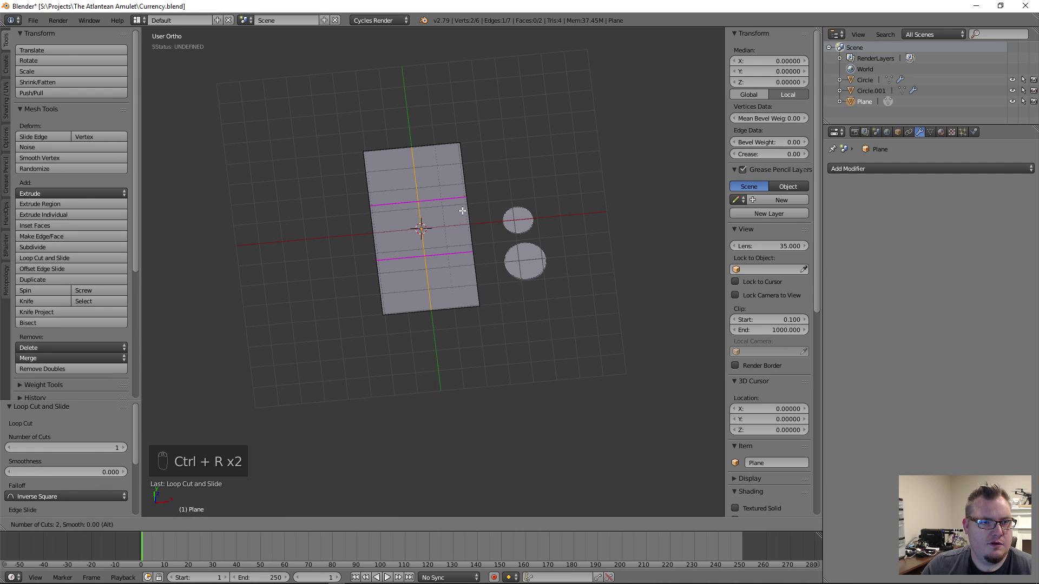
pyautogui.click(462, 211)
pyautogui.click(463, 211)
pyautogui.moveTo(461, 213); pyautogui.dragTo(420, 241, button='middle')
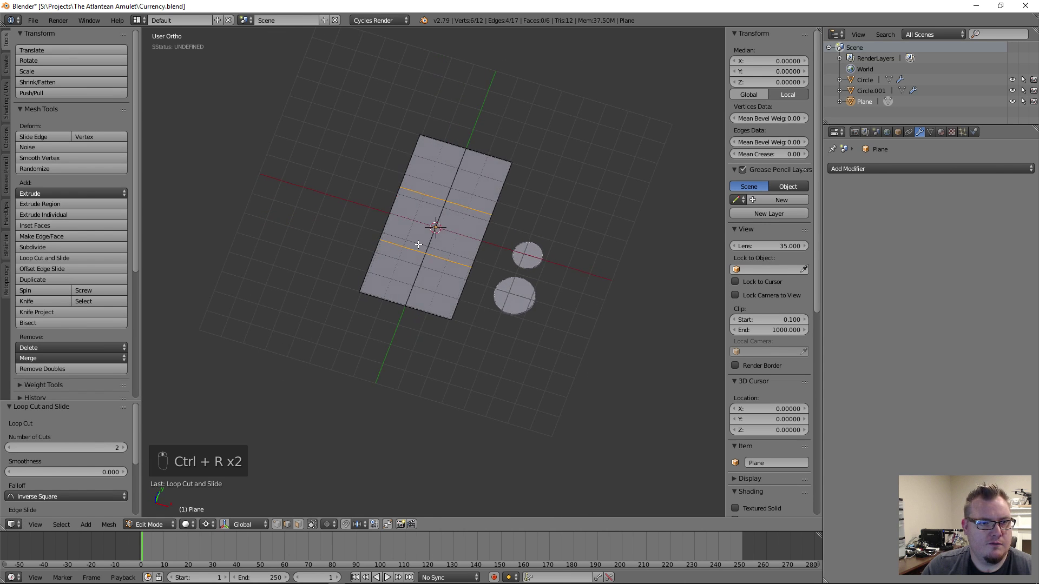
pyautogui.scroll(3, 418, 244)
pyautogui.press('Tab')
pyautogui.press('Tab')
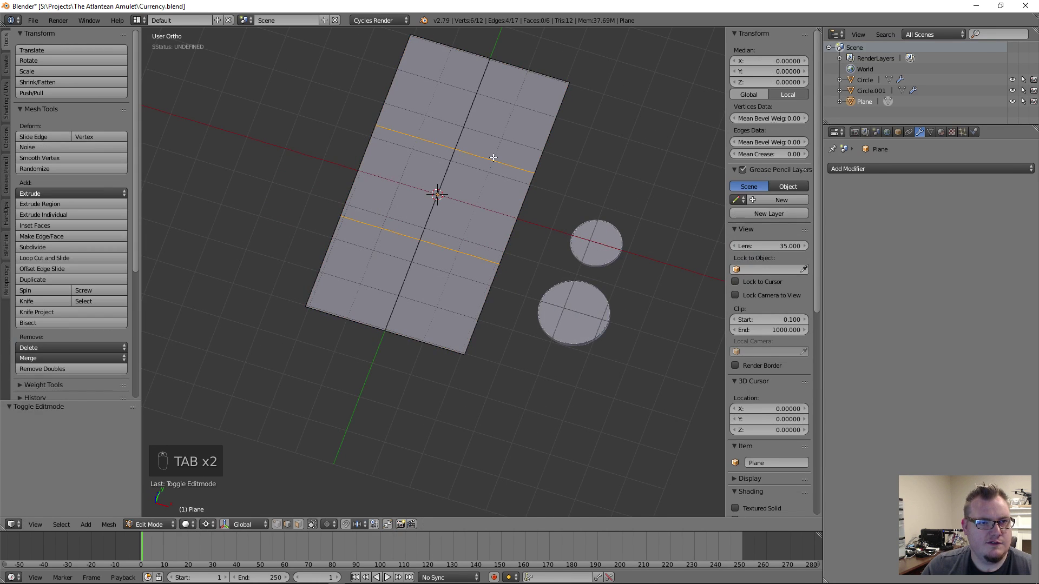
# Select the entire note mesh, subdivide it twice with one cut each, and return to Object Mode
pyautogui.press('a')
pyautogui.press('a')
pyautogui.press('a')
pyautogui.press('a')
pyautogui.press('a')
pyautogui.press('w')
pyautogui.click(511, 131)
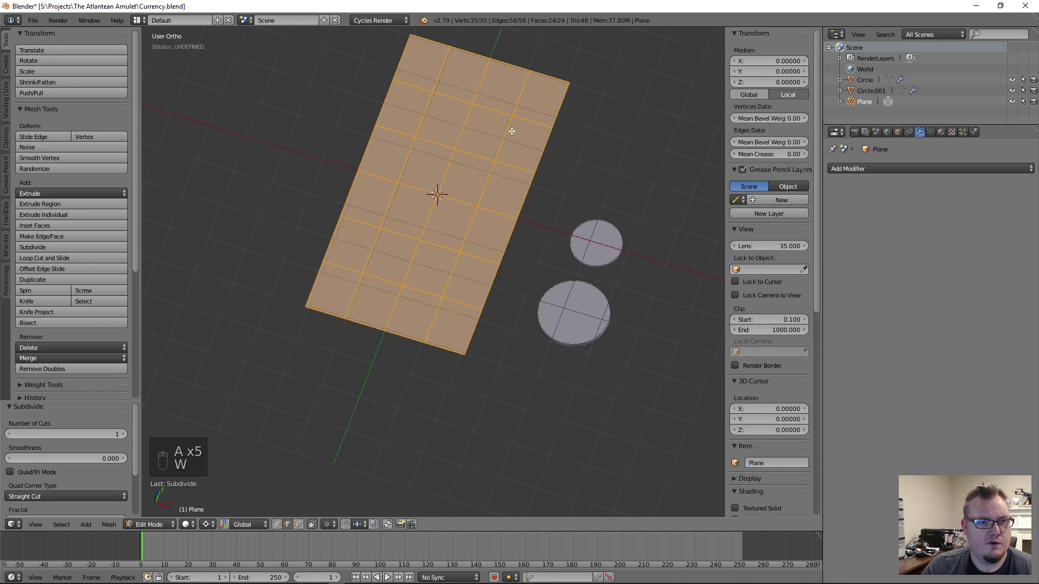
pyautogui.press('w')
pyautogui.click(511, 131)
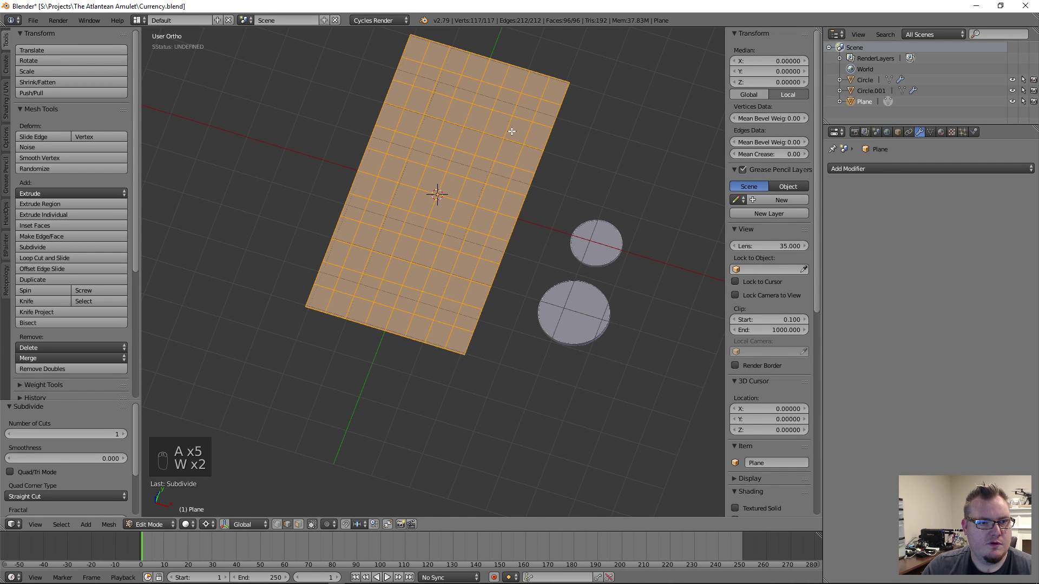
pyautogui.press('Tab')
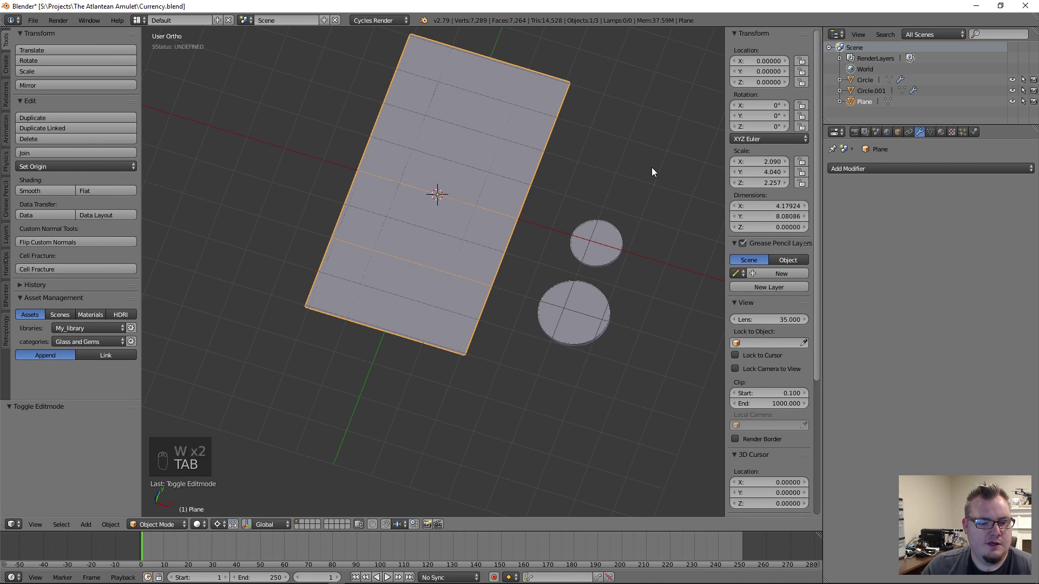
# Give the note a Subdivision Surface modifier with a view level of 3 and enter Edit Mode
pyautogui.hotkey('ctrl', '3')
pyautogui.scroll(4, 475, 290)
pyautogui.press('Tab')
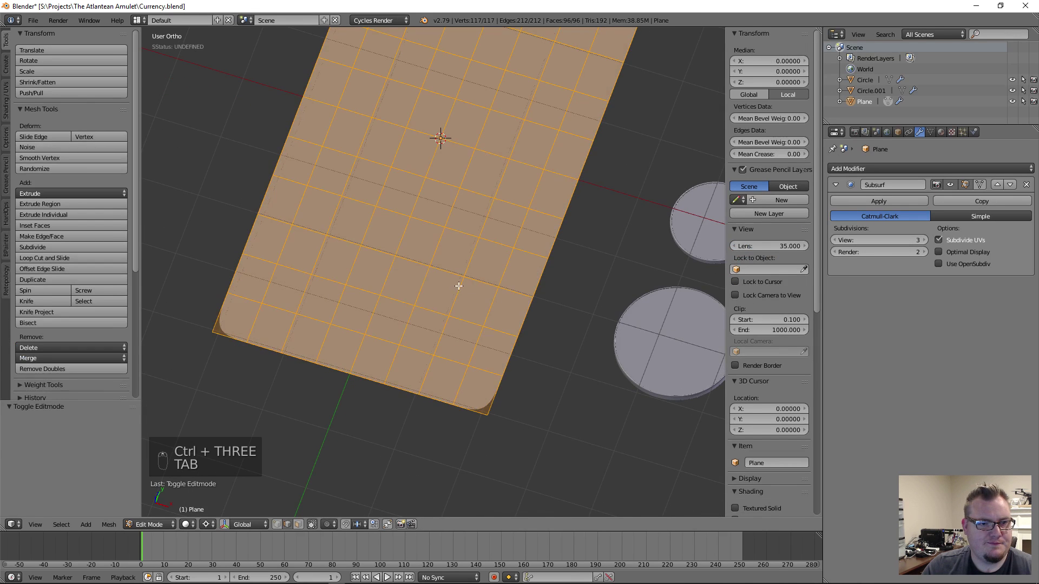
# Add a Solidify modifier to the note, place it above the Subsurf modifier and set its thickness to 0.003
pyautogui.moveTo(459, 286); pyautogui.dragTo(471, 205, button='middle')
pyautogui.click(907, 170)
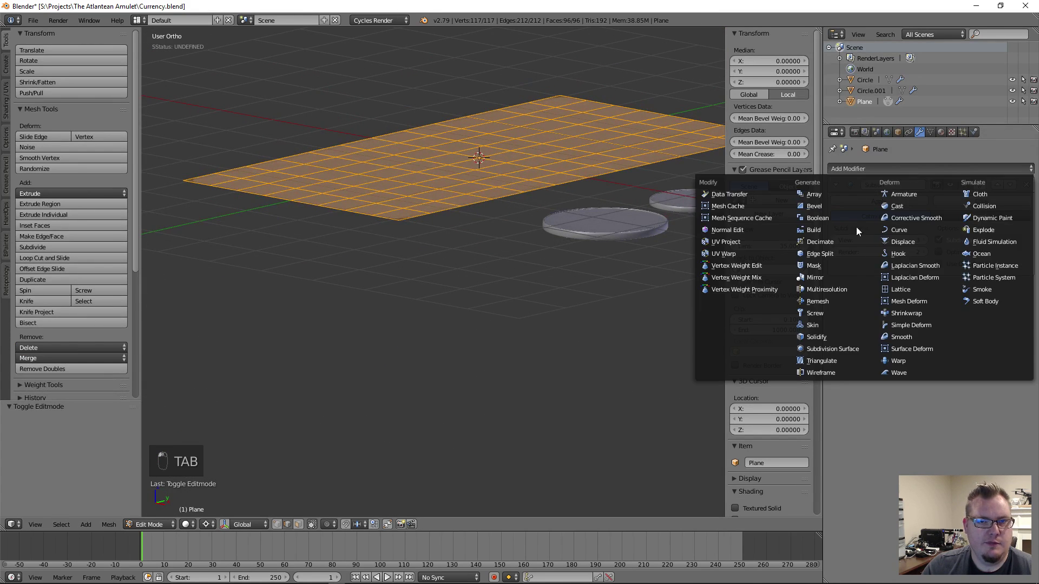
pyautogui.click(834, 336)
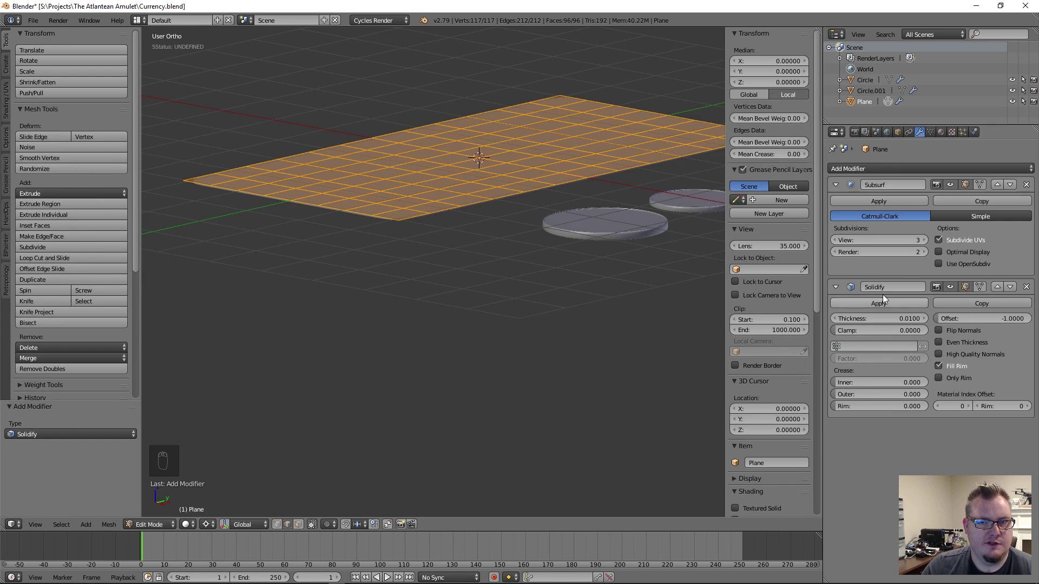
pyautogui.click(997, 287)
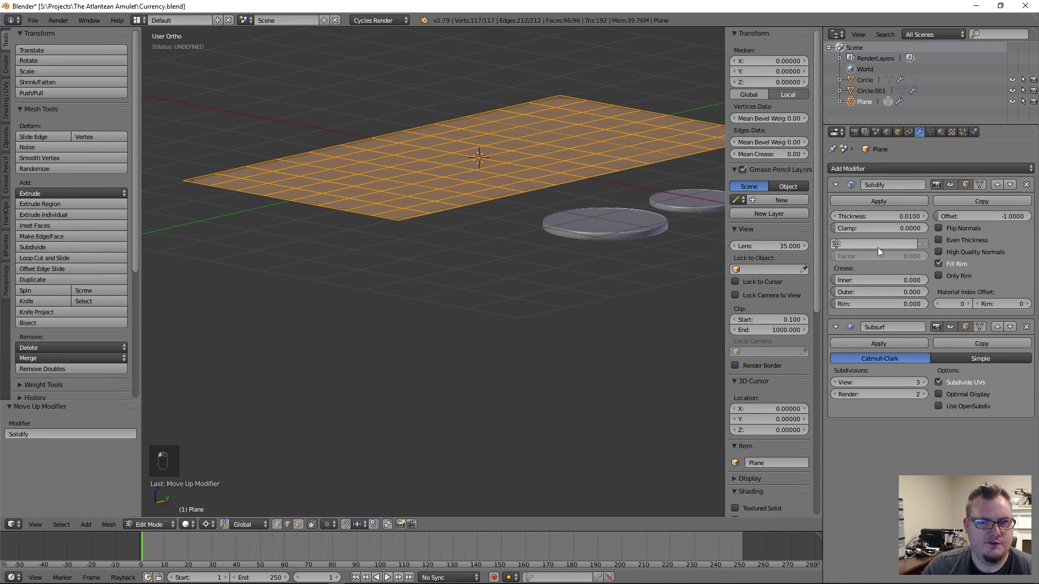
pyautogui.click(888, 216)
pyautogui.write('.003')
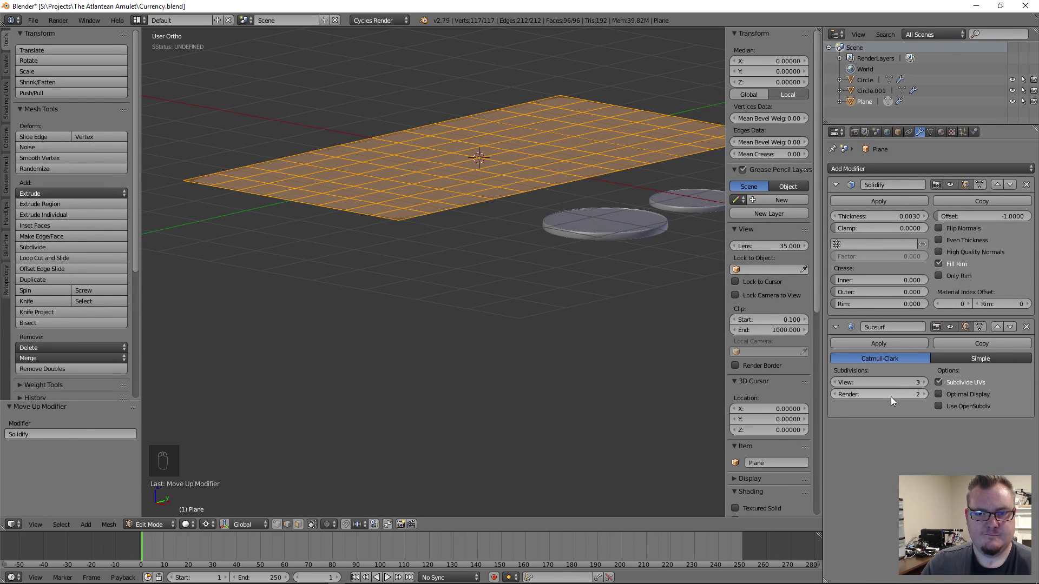
# Enable Optimal Display on the Subsurf modifier, return to Object Mode and inspect the note's near corner up close
pyautogui.click(954, 397)
pyautogui.scroll(2, 417, 249)
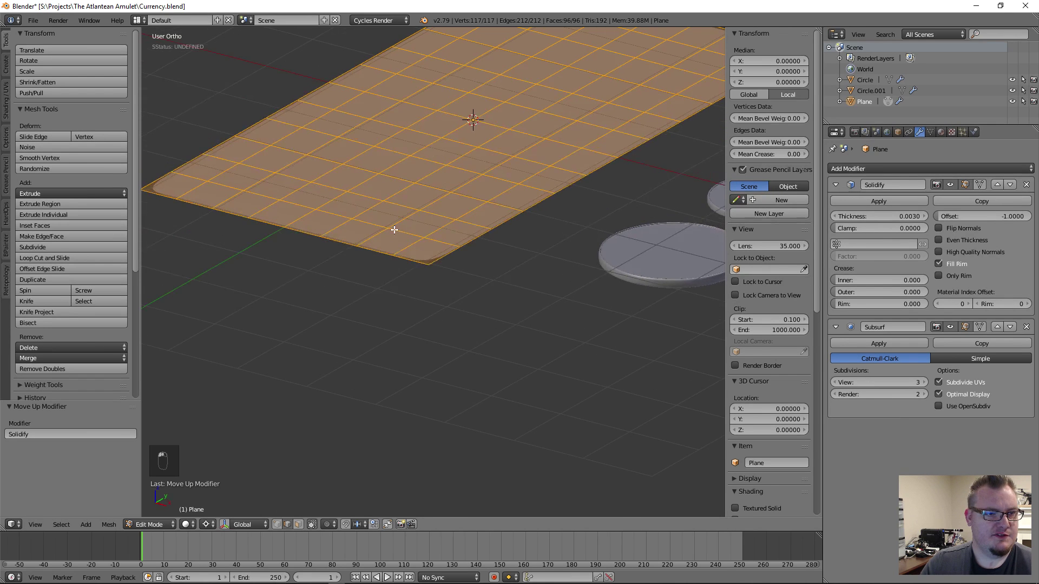
pyautogui.scroll(2, 410, 229)
pyautogui.press('Tab')
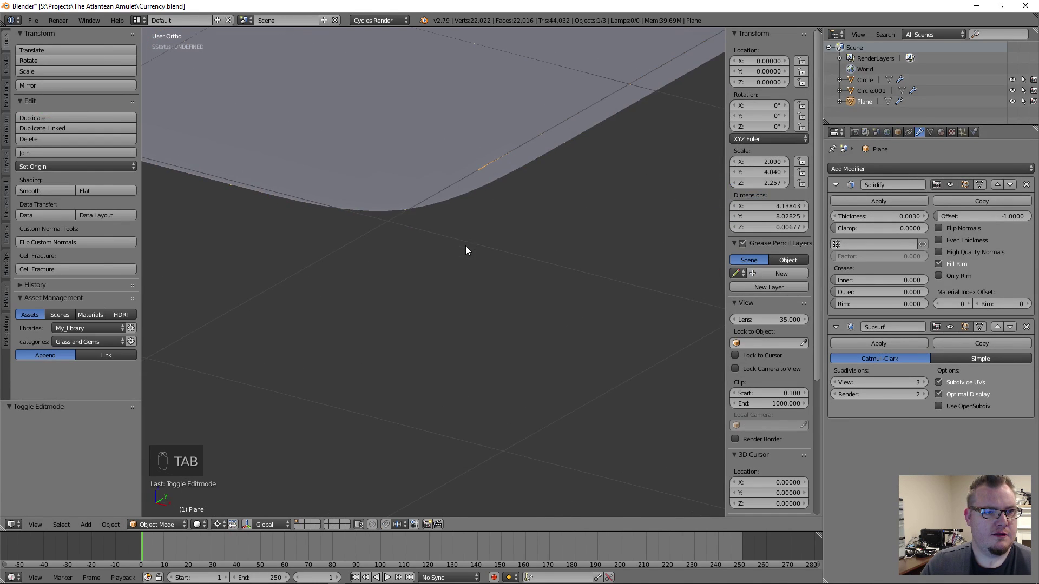
pyautogui.keyDown('shift'); pyautogui.moveTo(466, 246); pyautogui.dragTo(566, 374, button='middle'); pyautogui.keyUp('shift')
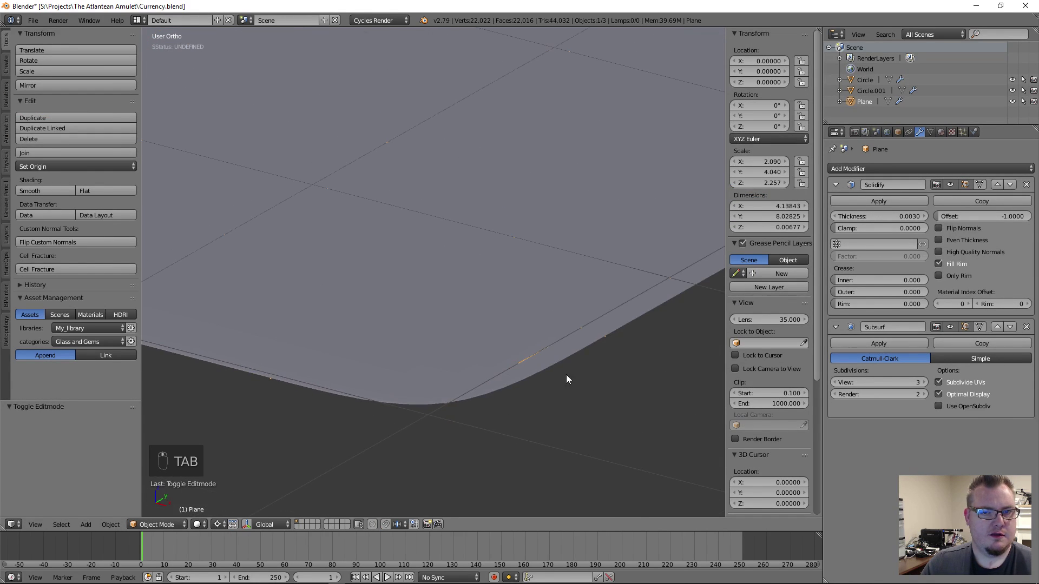
# Open the list of modifiers available for the note
pyautogui.click(863, 168)
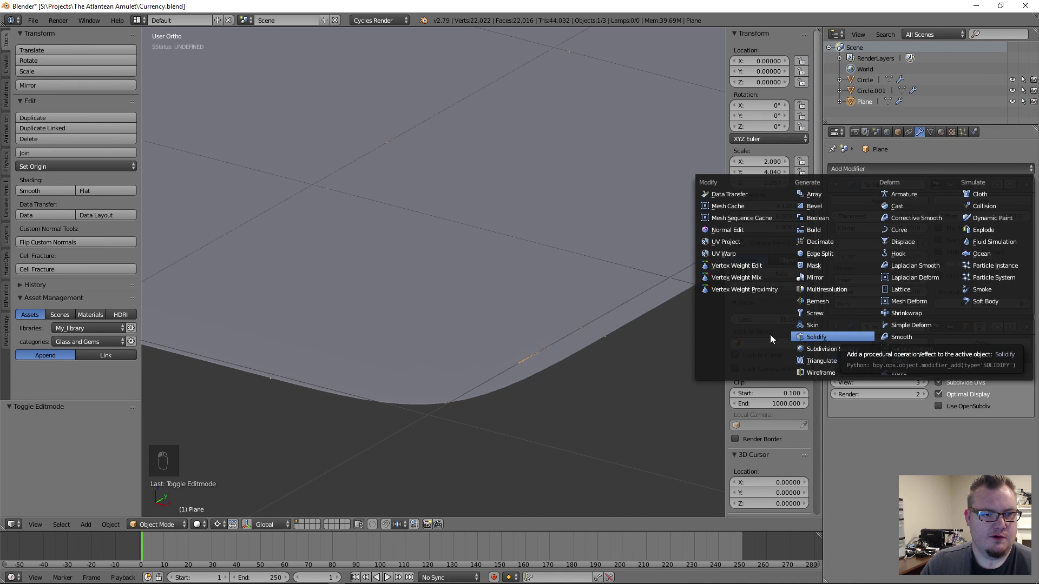
# Add an Edge Split modifier to the plane and enter Edit Mode with nothing selected
pyautogui.click(878, 170)
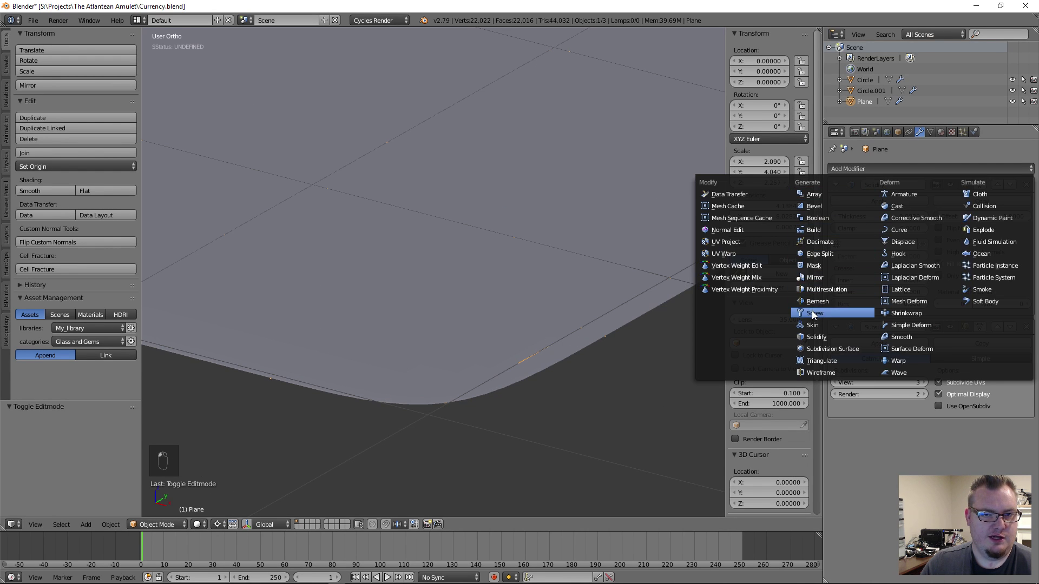
pyautogui.click(842, 253)
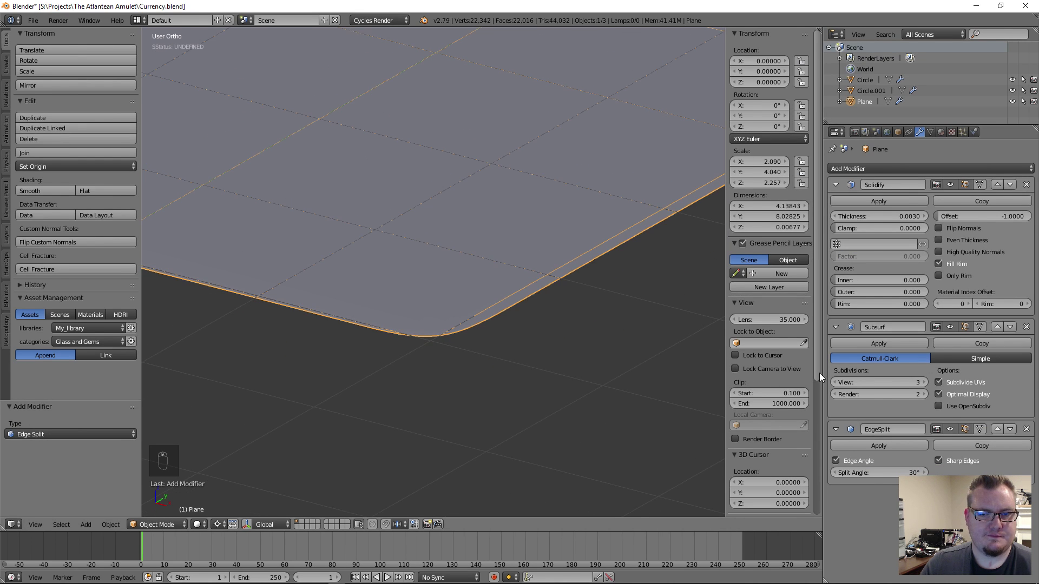
pyautogui.press('Tab')
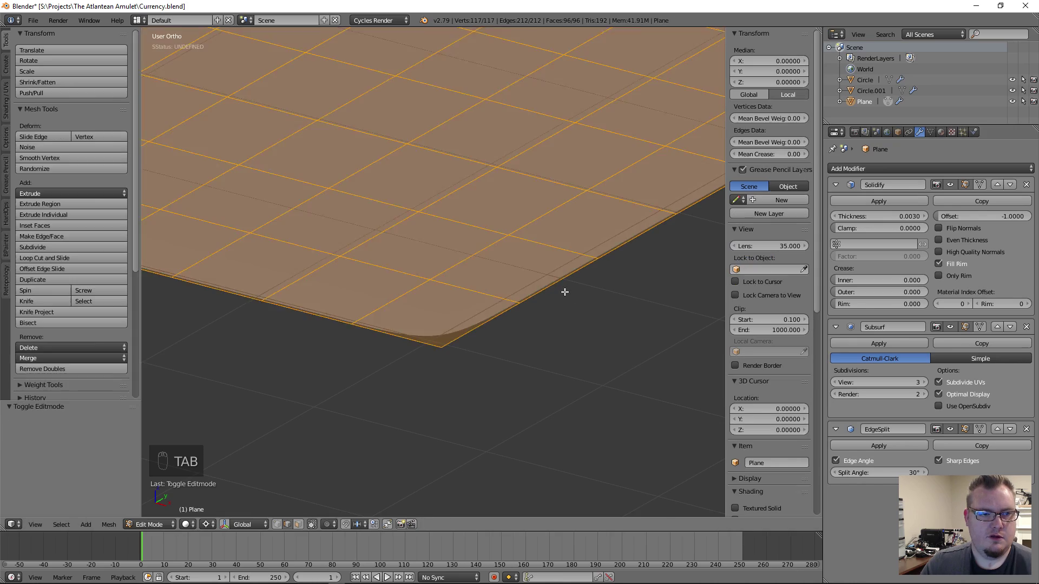
pyautogui.scroll(-5, 563, 292)
pyautogui.moveTo(480, 211); pyautogui.dragTo(490, 274, button='middle')
pyautogui.press('a')
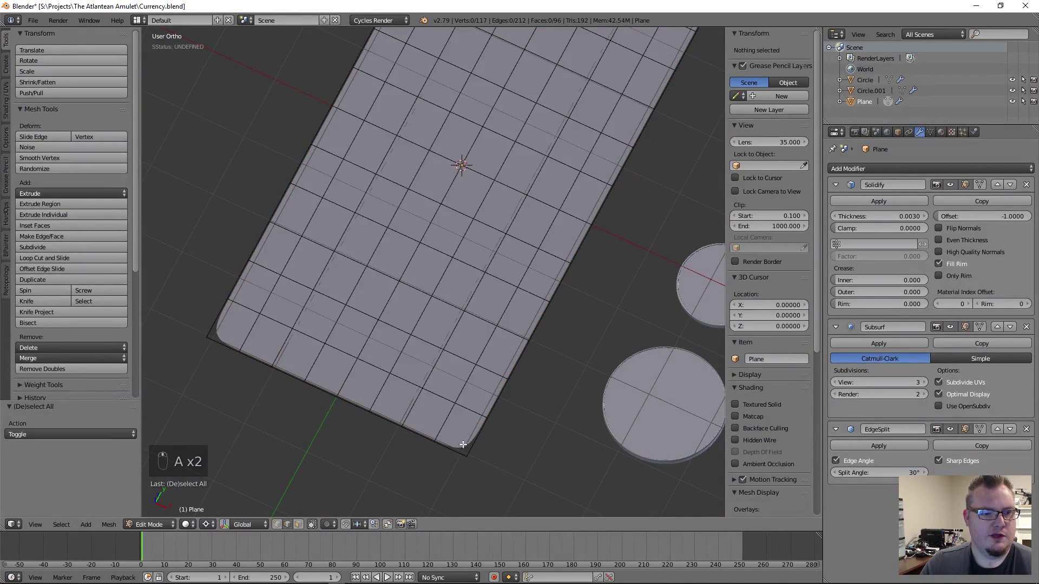
pyautogui.moveTo(465, 391); pyautogui.dragTo(482, 375, button='middle')
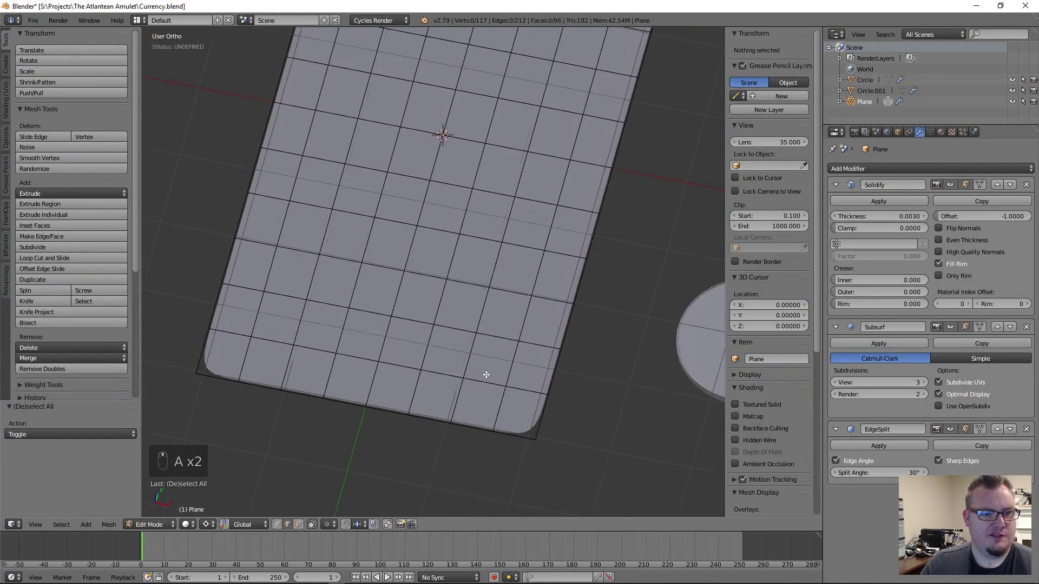
pyautogui.scroll(-3, 506, 348)
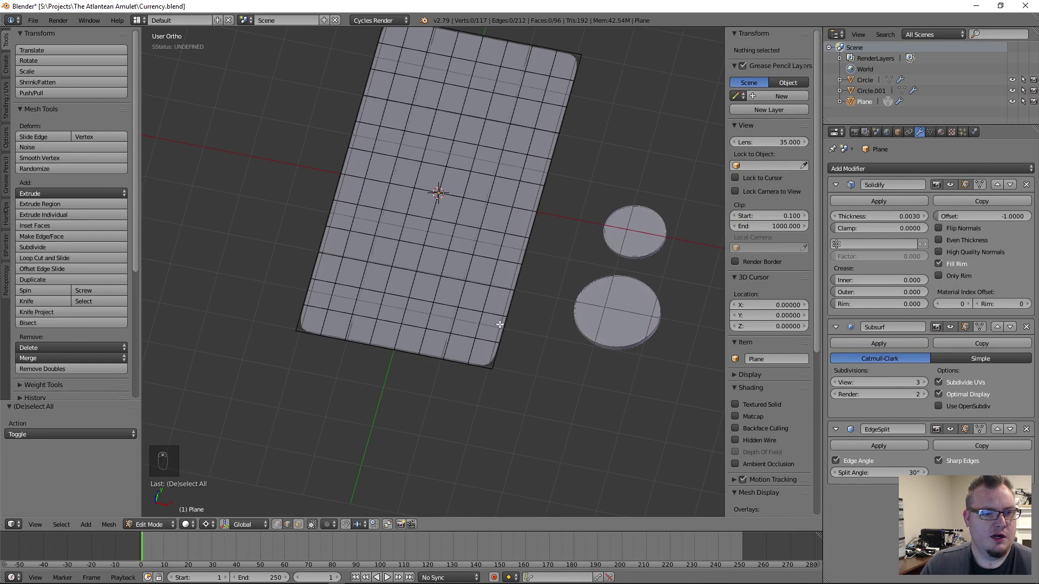
pyautogui.scroll(4, 499, 324)
pyautogui.moveTo(542, 398); pyautogui.dragTo(513, 352, button='middle')
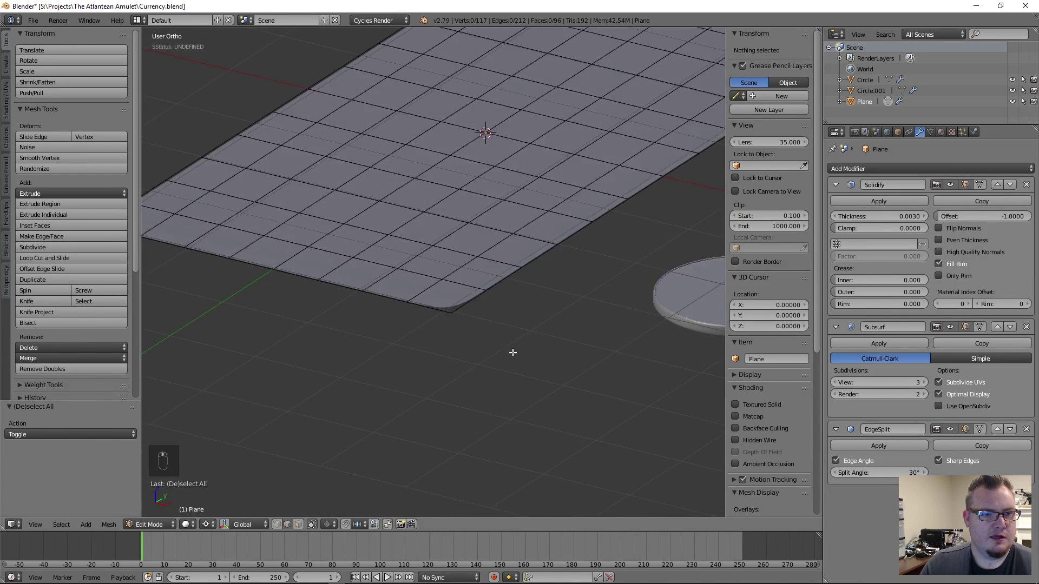
pyautogui.scroll(4, 460, 342)
pyautogui.scroll(-4, 475, 301)
pyautogui.scroll(-1, 475, 299)
pyautogui.keyDown('alt'); pyautogui.rightClick(464, 283); pyautogui.keyUp('alt')
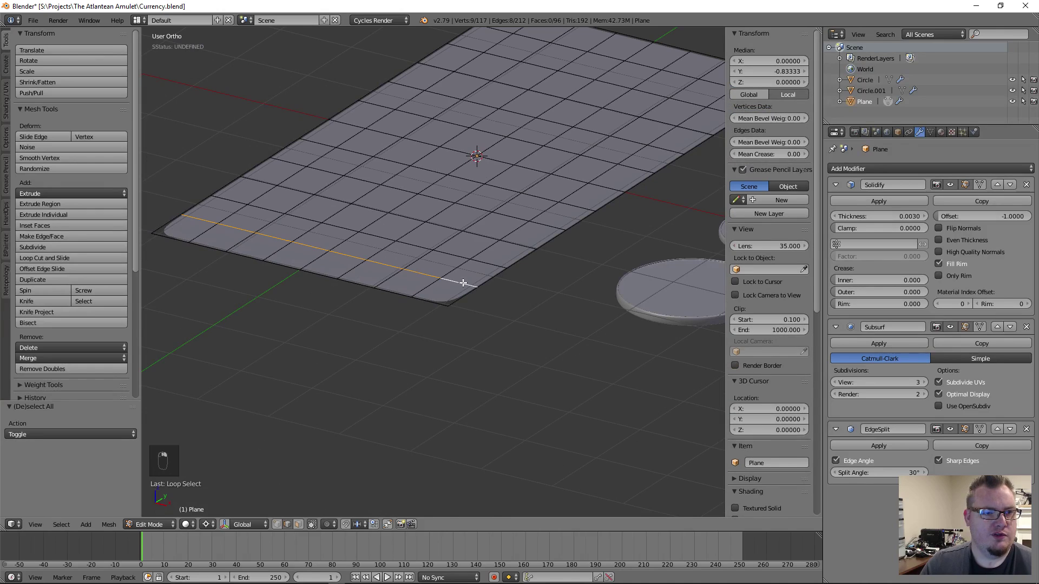
pyautogui.press('g')
pyautogui.press('g')
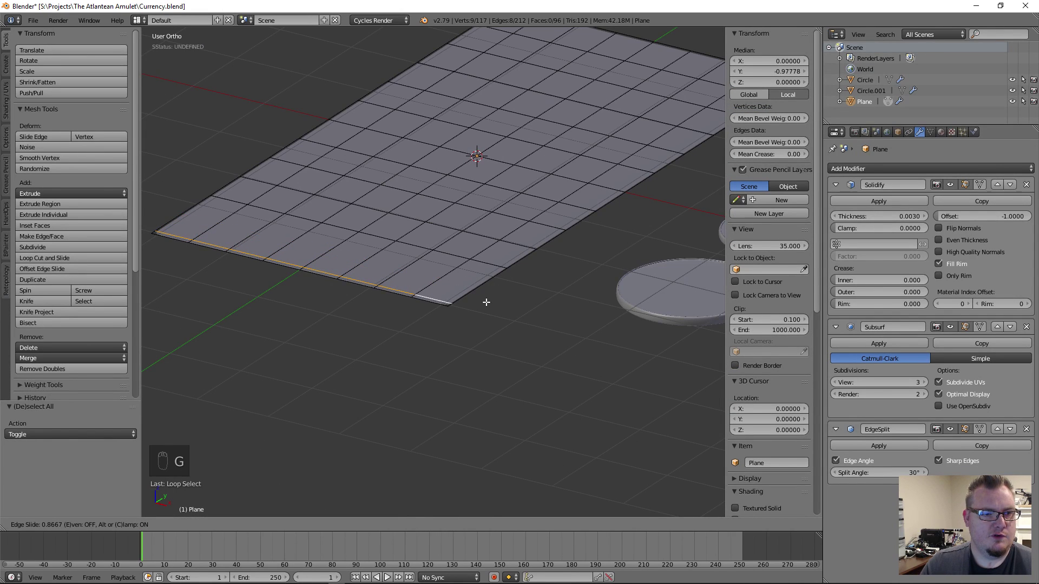
pyautogui.rightClick(486, 302)
# Add edge loops close to the plane's negative-Y short end, at about Y -0.98, and its positive-X long side, at about X 0.97
pyautogui.hotkey('ctrl', 'r')
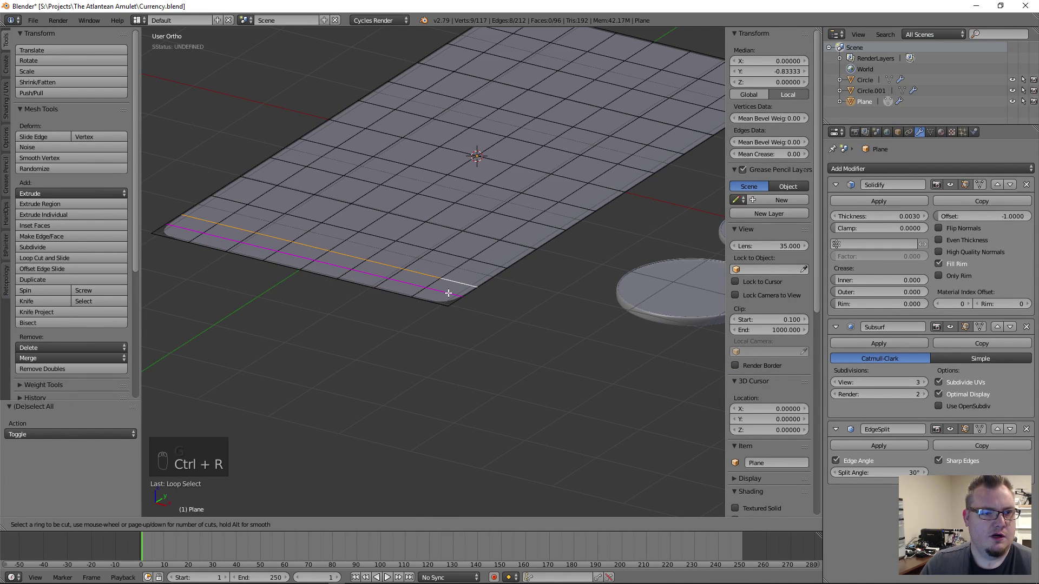
pyautogui.click(448, 293)
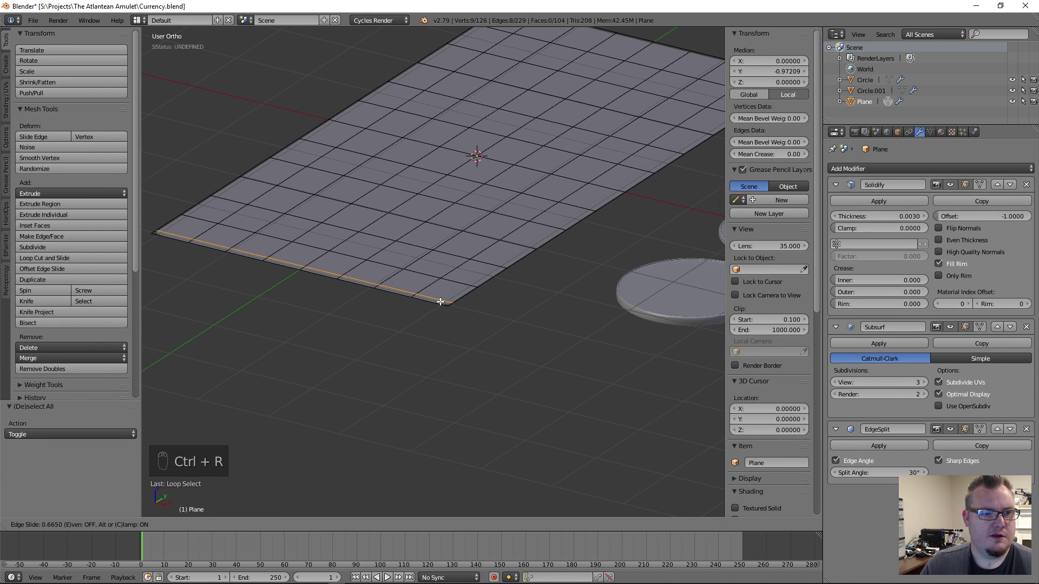
pyautogui.click(440, 298)
pyautogui.scroll(6, 608, 379)
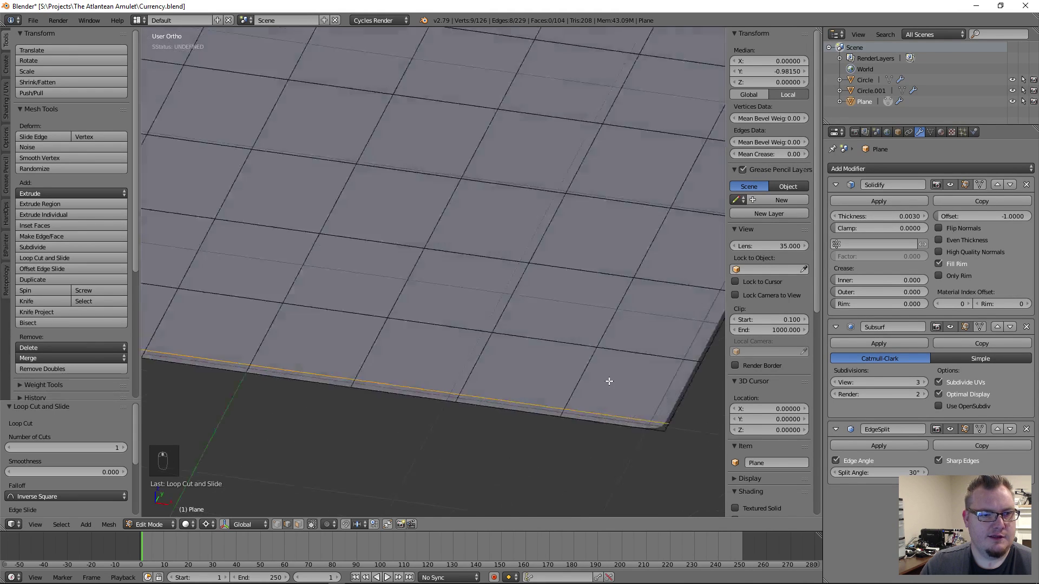
pyautogui.hotkey('ctrl', 'r')
pyautogui.click(607, 303)
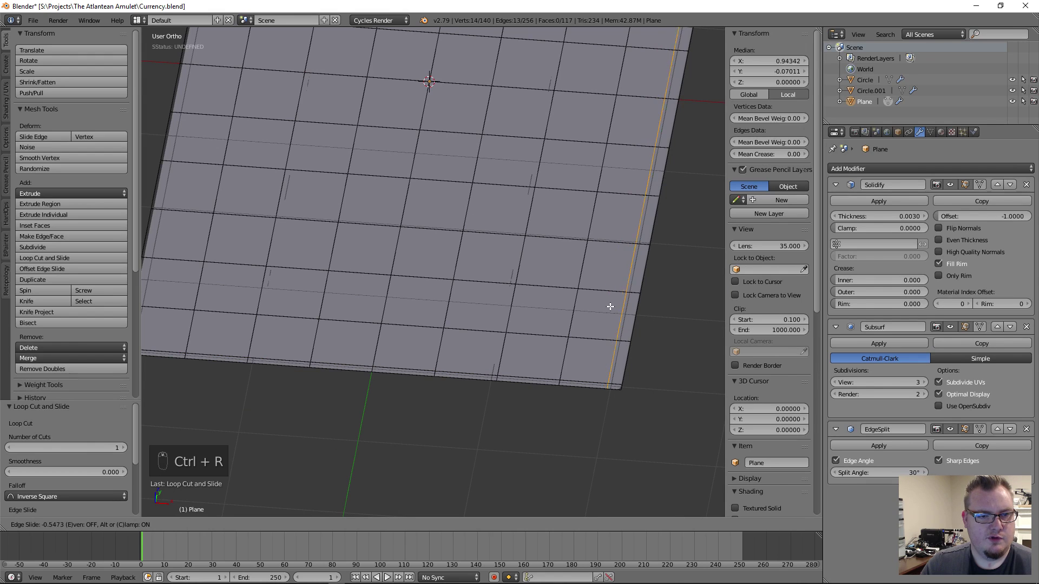
pyautogui.click(615, 308)
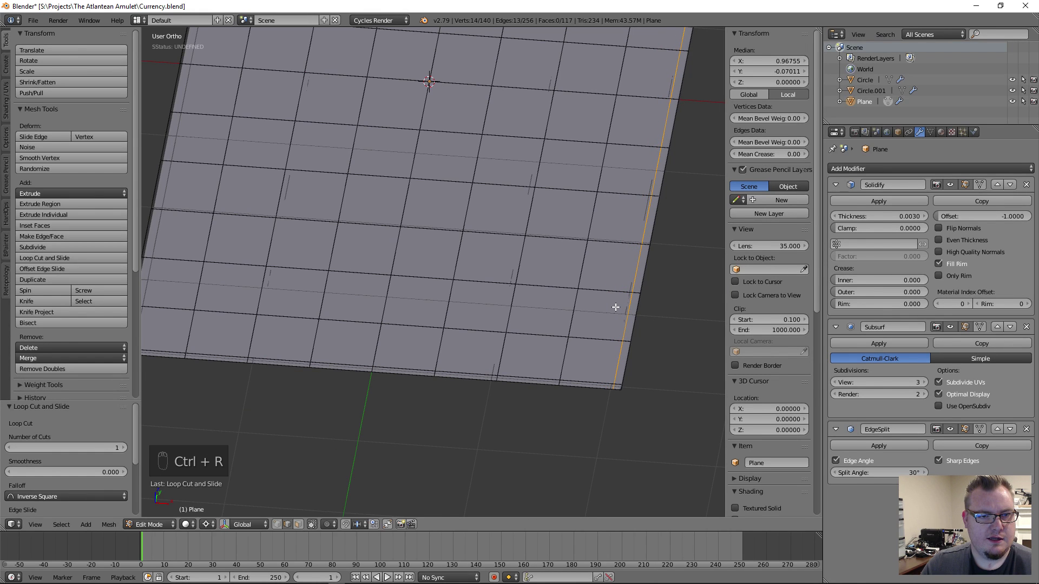
# Examine the plane's corner between the two new edge loops in Object Mode, close up and from above
pyautogui.press('Tab')
pyautogui.scroll(4, 473, 325)
pyautogui.keyDown('shift'); pyautogui.moveTo(487, 347); pyautogui.dragTo(352, 144, button='middle'); pyautogui.keyUp('shift')
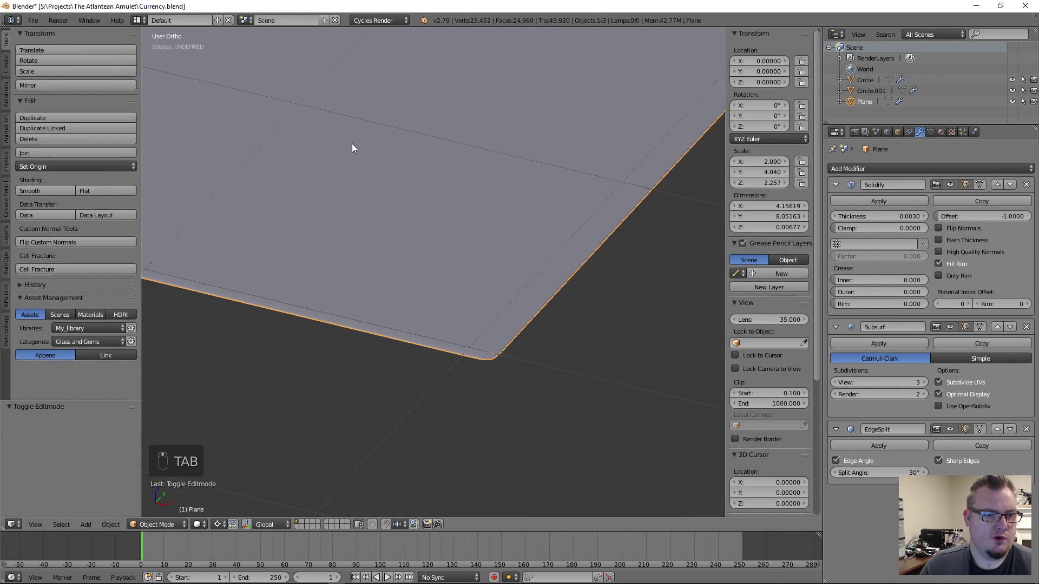
pyautogui.scroll(4, 498, 329)
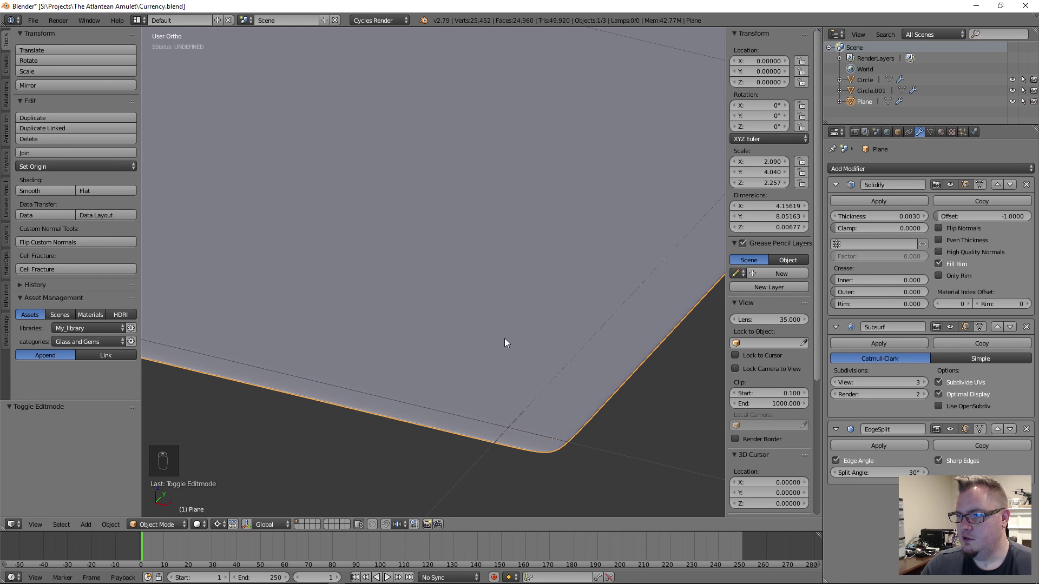
pyautogui.scroll(-8, 505, 339)
pyautogui.moveTo(533, 202); pyautogui.dragTo(541, 304, button='middle')
pyautogui.scroll(4, 517, 294)
pyautogui.press('a')
pyautogui.moveTo(513, 264)
pyautogui.mouseDown(button='middle')
pyautogui.moveTo(498, 253)
pyautogui.moveTo(504, 225)
pyautogui.moveTo(496, 292)
pyautogui.moveTo(507, 309)
pyautogui.moveTo(513, 276)
pyautogui.mouseUp(button='middle')
# Slide the edge loop beside the positive-X long side slightly closer to the plane's outer edge, then clear the selection
pyautogui.press('Tab')
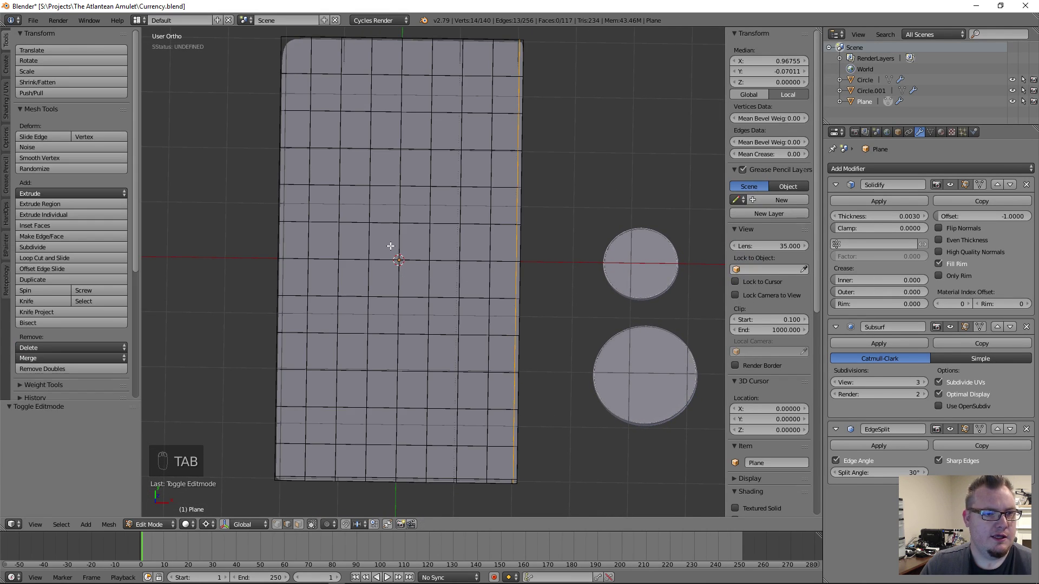
pyautogui.press('g')
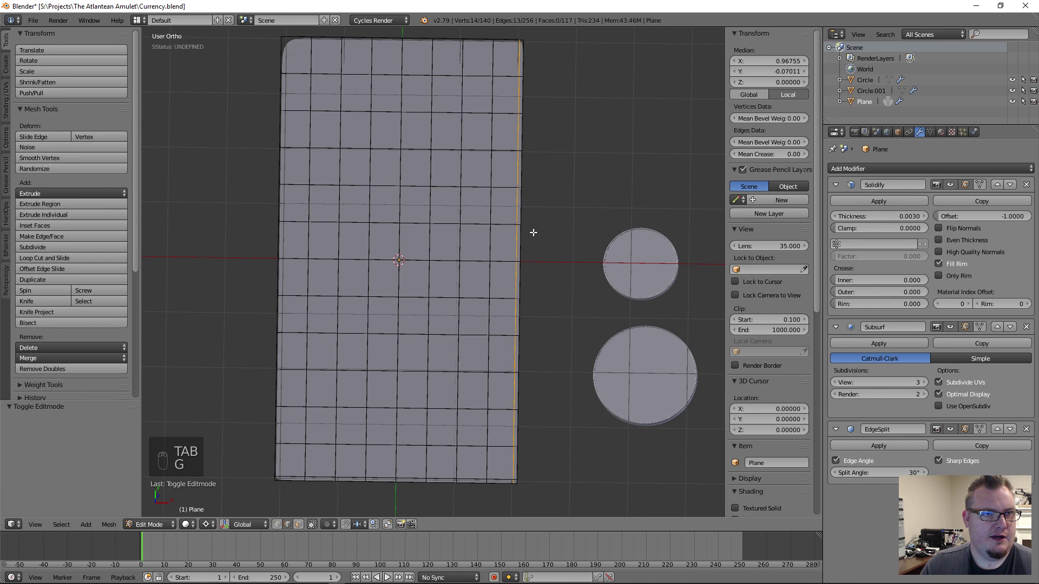
pyautogui.press('g')
pyautogui.click(542, 269)
pyautogui.press('a')
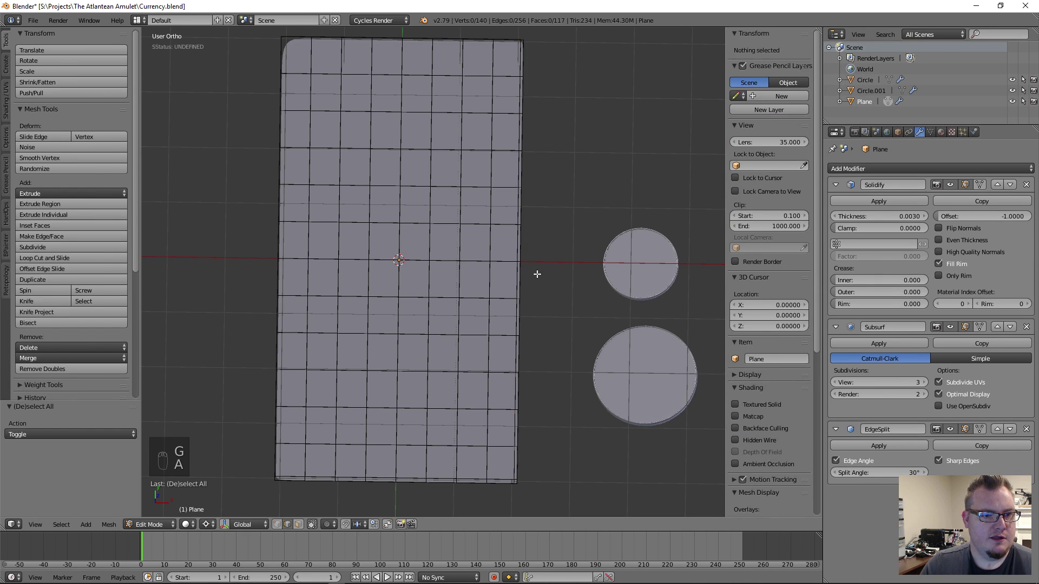
pyautogui.press('Tab')
pyautogui.press('Tab')
# Set the mesh selection mode to vertices and show the model in wireframe with nothing selected
pyautogui.scroll(-4, 483, 207)
pyautogui.scroll(3, 454, 252)
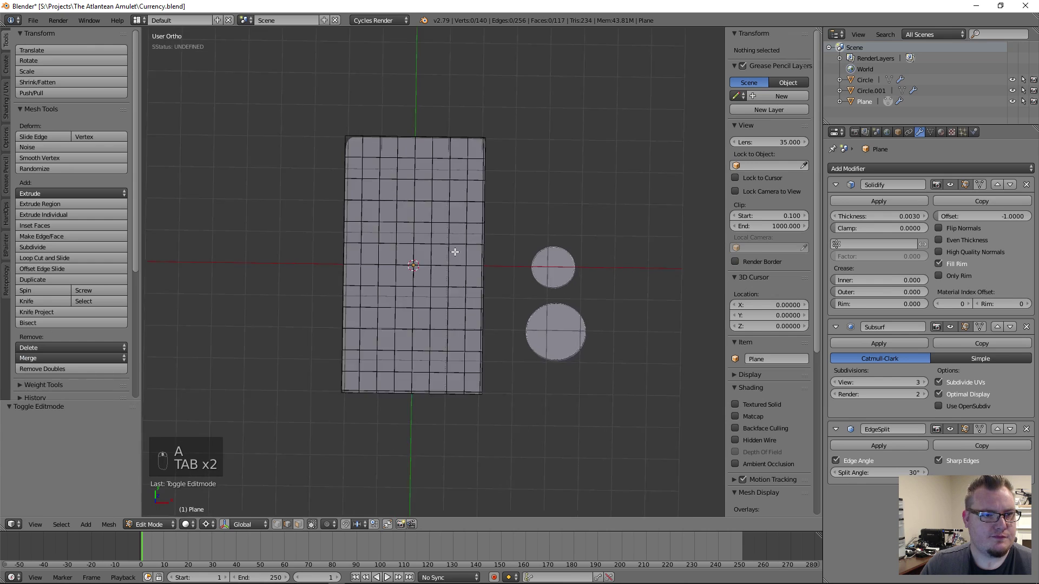
pyautogui.hotkey('ctrl', 'Tab')
pyautogui.click(454, 252)
pyautogui.press('a')
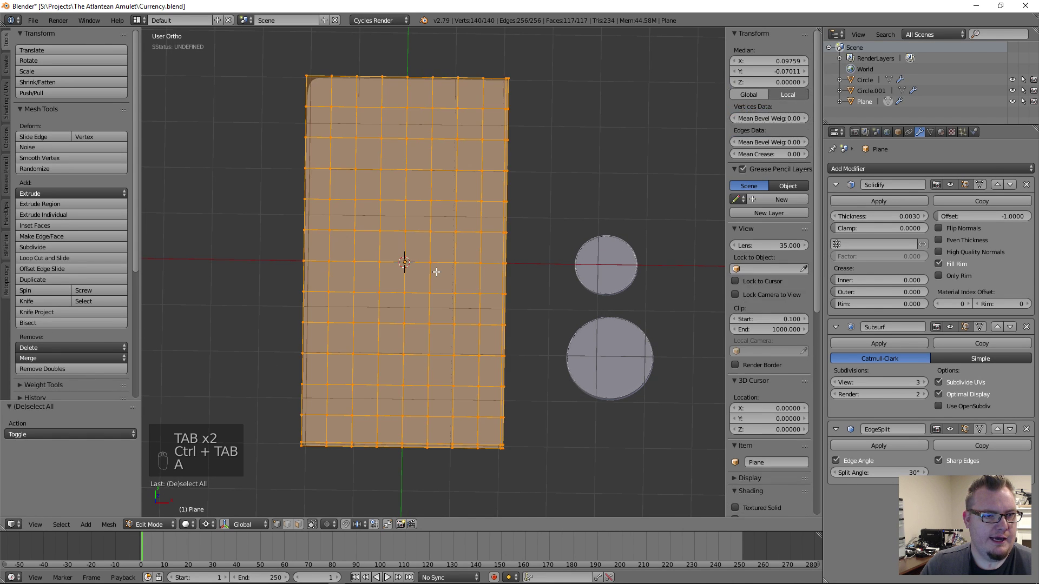
pyautogui.press('a')
pyautogui.press('z')
# Delete the plane's vertices in three quadrants, keeping only the positive-X, negative-Y quarter bounded by the centre lines
pyautogui.press('b')
pyautogui.moveTo(227, 60); pyautogui.dragTo(542, 246)
pyautogui.press('b')
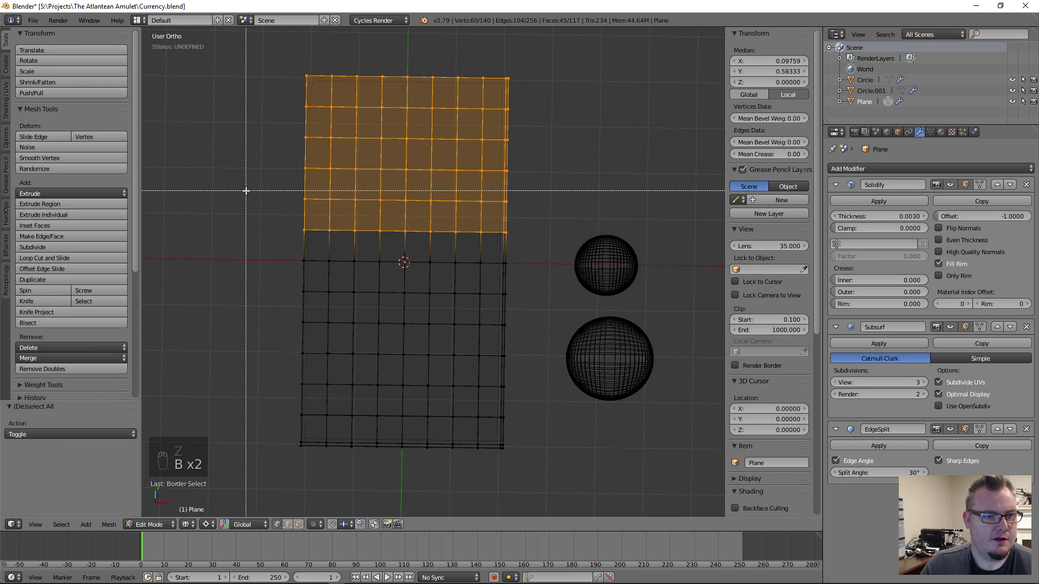
pyautogui.moveTo(246, 190); pyautogui.dragTo(400, 479)
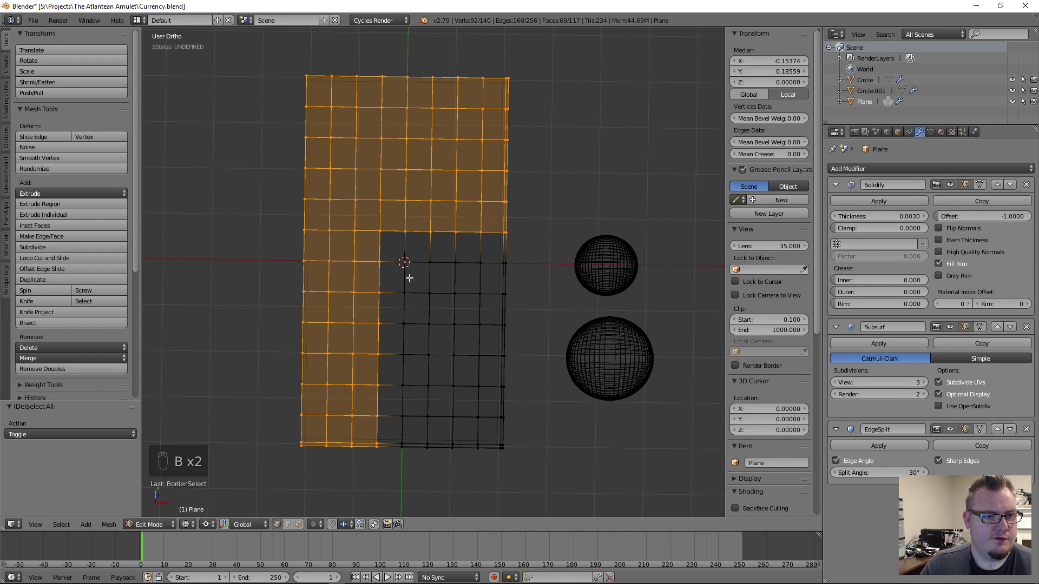
pyautogui.press('x')
pyautogui.click(412, 217)
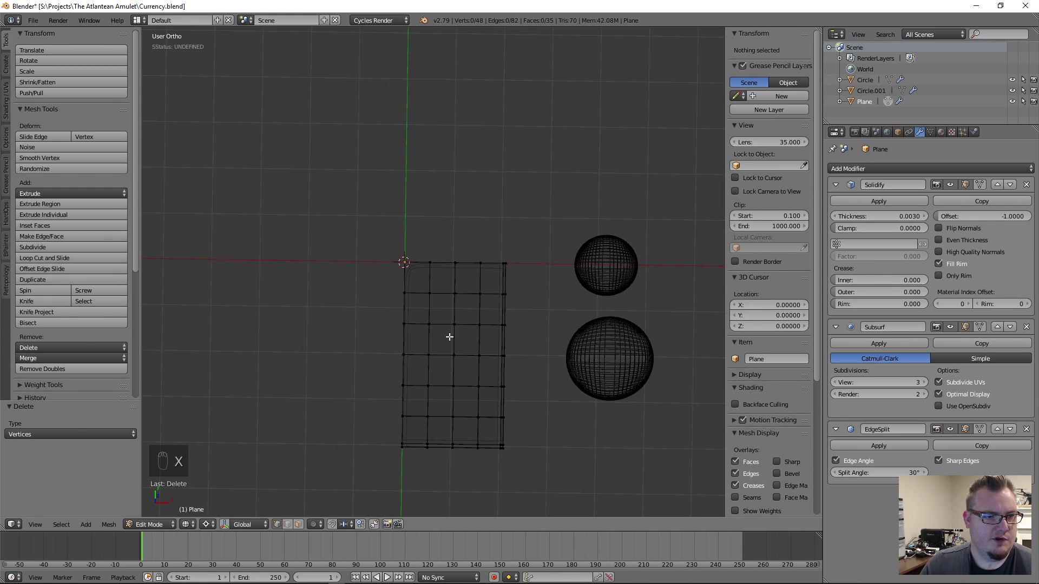
# Add a Mirror modifier to the quarter plane and move it to the first position in the modifier stack
pyautogui.press('Tab')
pyautogui.click(880, 169)
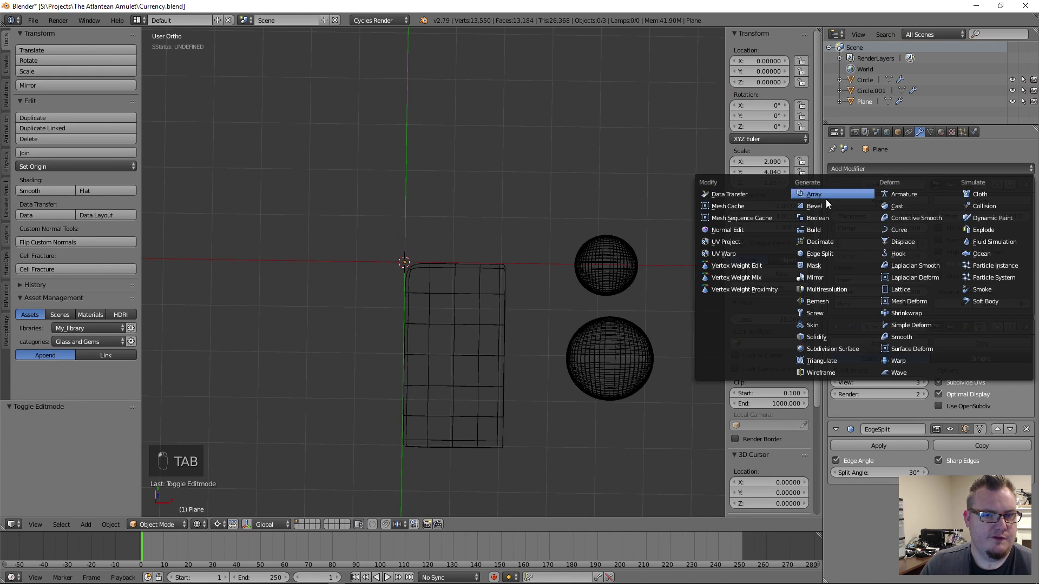
pyautogui.click(818, 279)
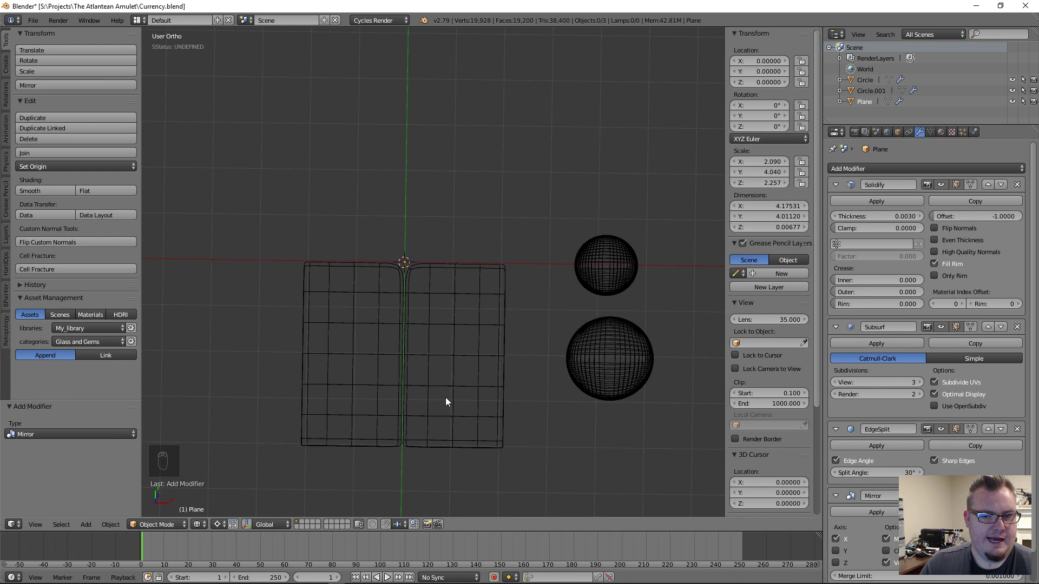
pyautogui.scroll(-2, 963, 433)
pyautogui.click(988, 464)
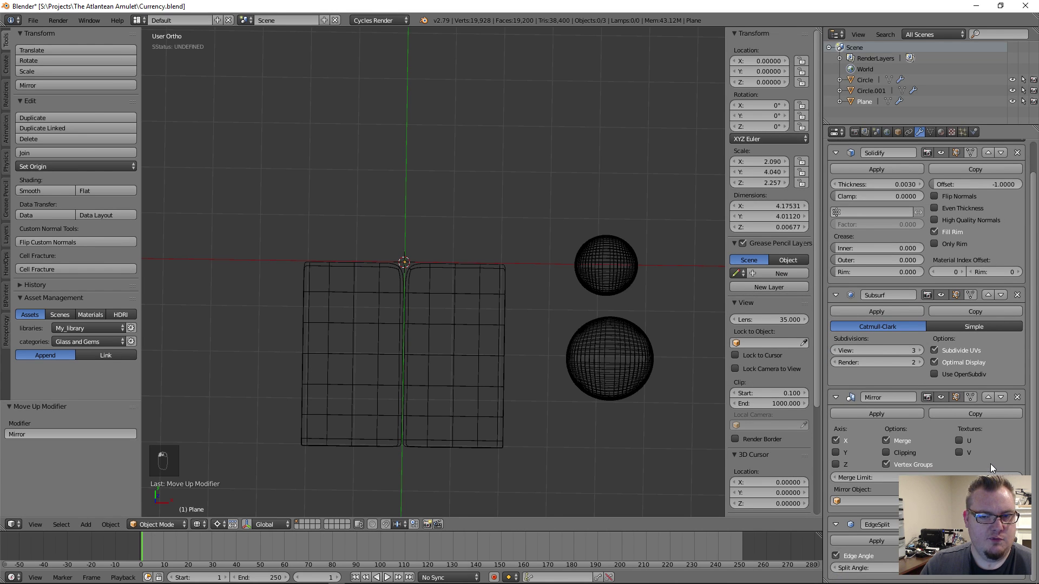
pyautogui.click(987, 398)
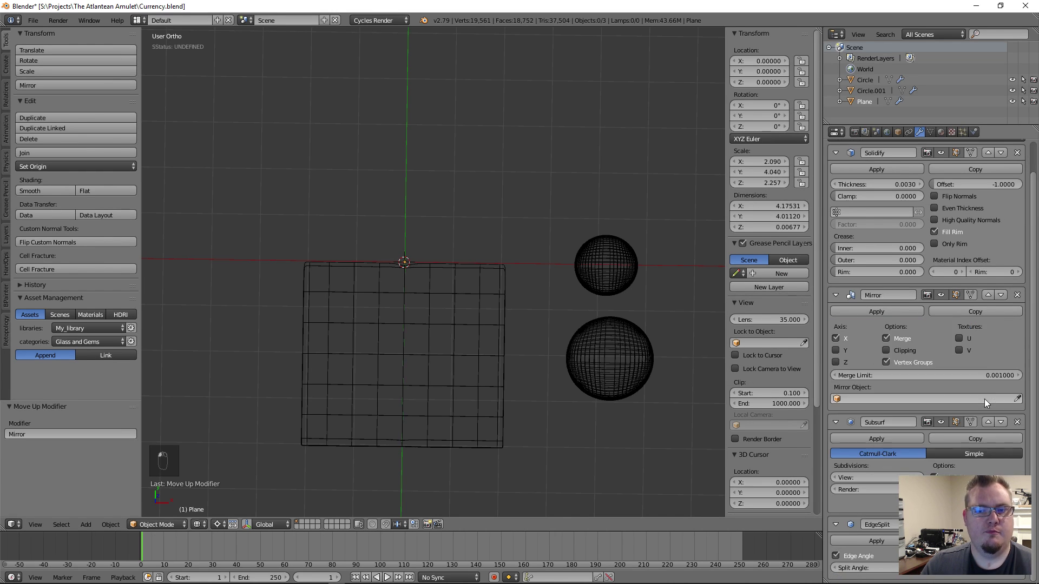
pyautogui.click(987, 295)
pyautogui.scroll(2, 931, 310)
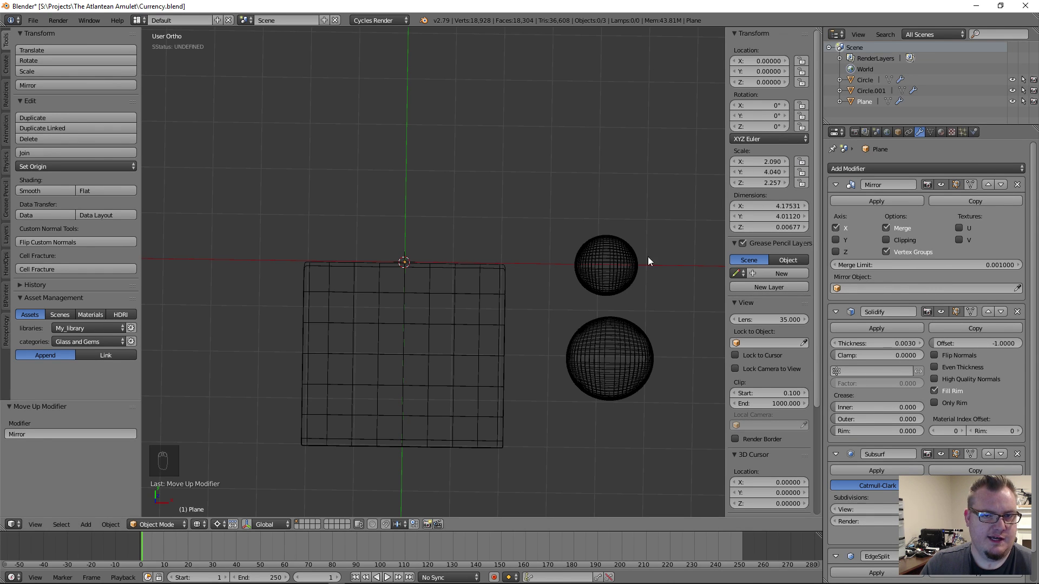
# Enable the Y axis alongside X and turn on Clipping in the Mirror modifier
pyautogui.click(836, 240)
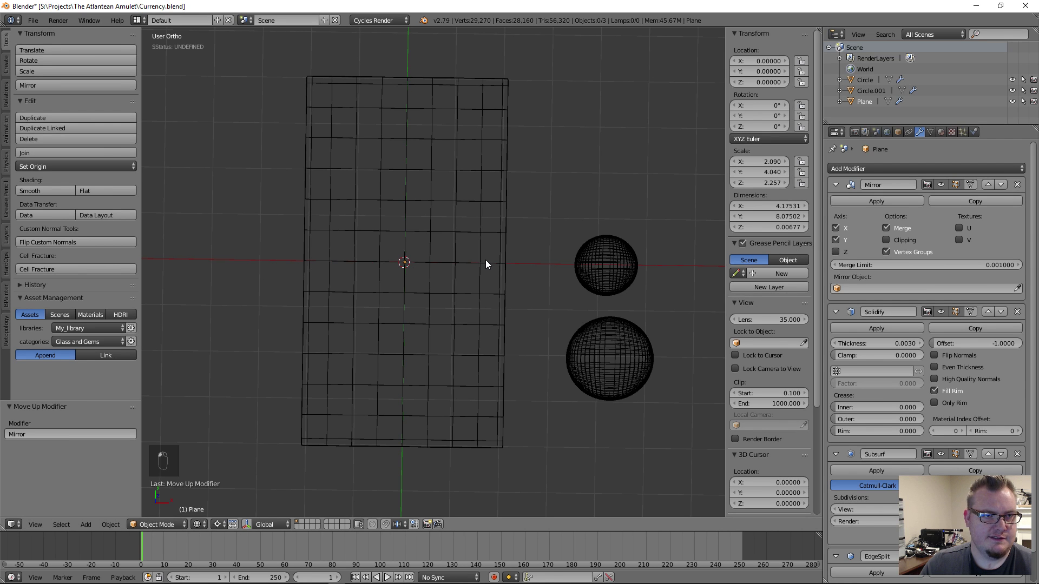
pyautogui.moveTo(495, 290); pyautogui.dragTo(489, 286, button='middle')
pyautogui.click(920, 242)
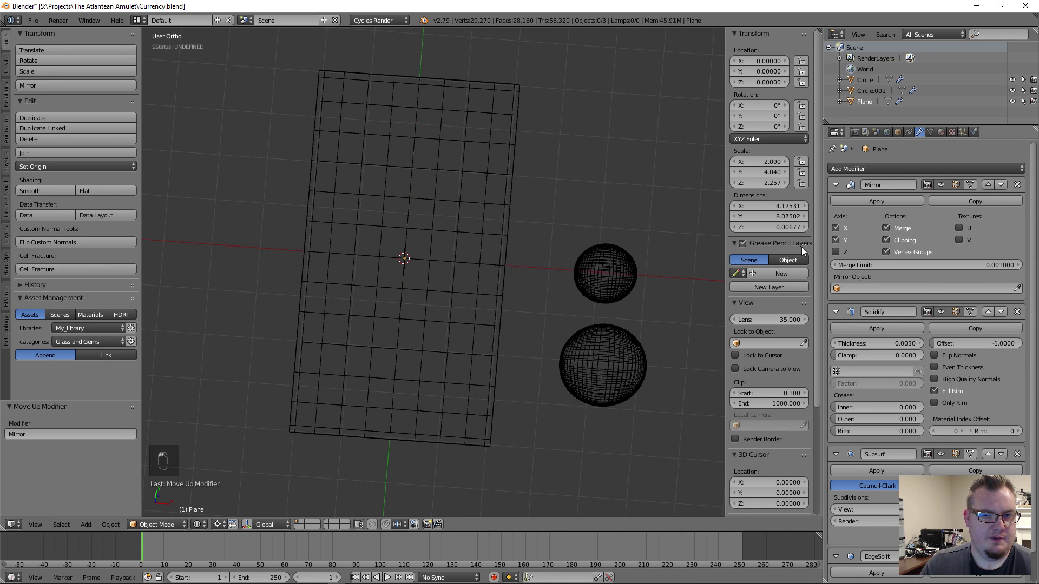
# Restore solid shading in the viewport and inspect the mirrored plane in Object Mode
pyautogui.scroll(5, 461, 276)
pyautogui.press('Tab')
pyautogui.scroll(-4, 404, 271)
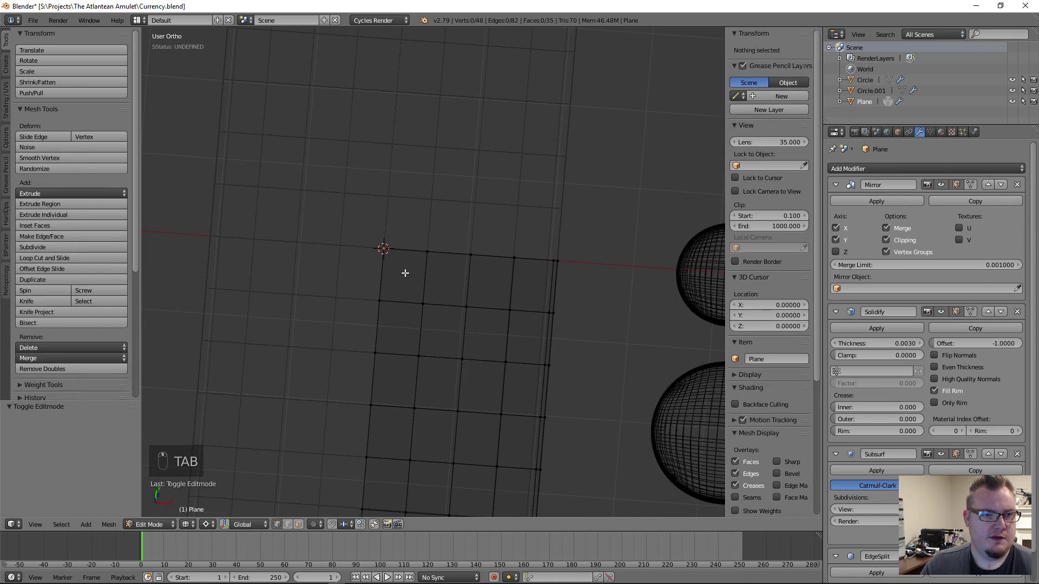
pyautogui.press('z')
pyautogui.moveTo(453, 313)
pyautogui.mouseDown(button='middle')
pyautogui.moveTo(392, 280)
pyautogui.moveTo(413, 200)
pyautogui.moveTo(436, 298)
pyautogui.moveTo(419, 297)
pyautogui.mouseUp(button='middle')
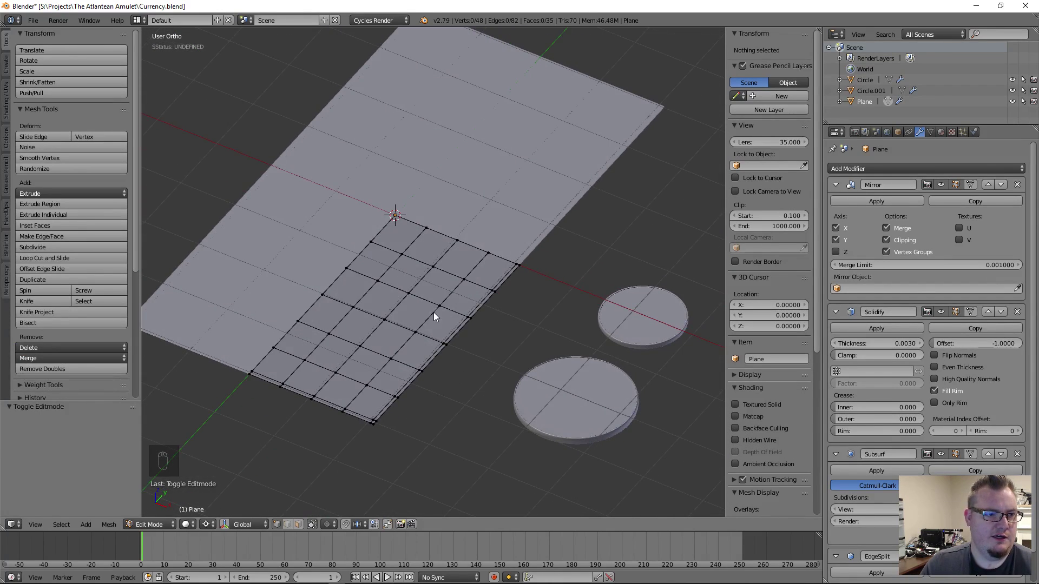
pyautogui.press('Tab')
pyautogui.scroll(-6, 460, 303)
pyautogui.moveTo(495, 326); pyautogui.dragTo(534, 264, button='middle')
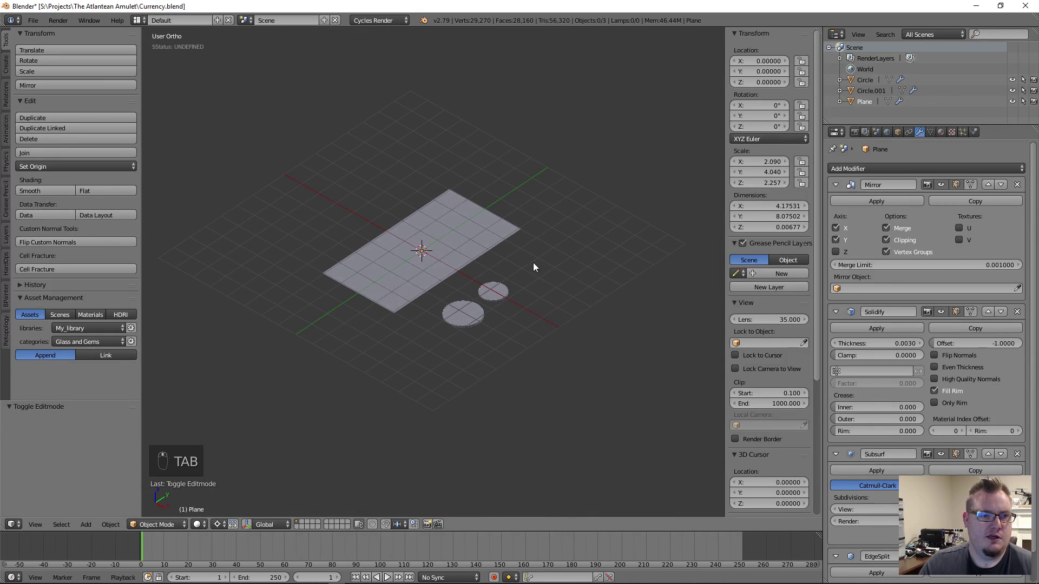
pyautogui.scroll(5, 439, 252)
pyautogui.moveTo(412, 266); pyautogui.dragTo(472, 339, button='middle')
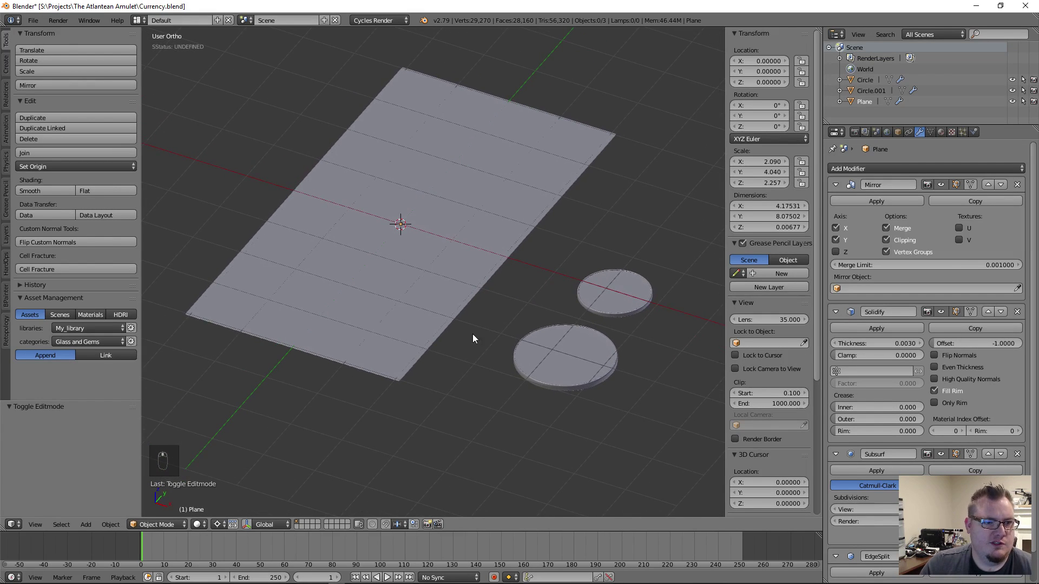
# Switch the viewport to wireframe and examine the subdivision density of the banknote plane
pyautogui.scroll(-2, 934, 402)
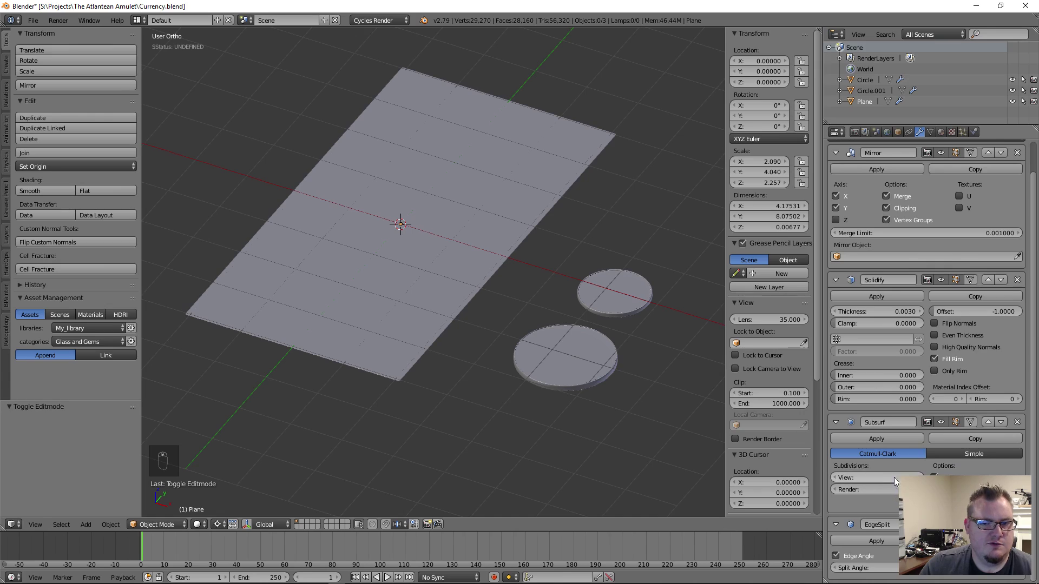
pyautogui.press('z')
pyautogui.click(915, 478)
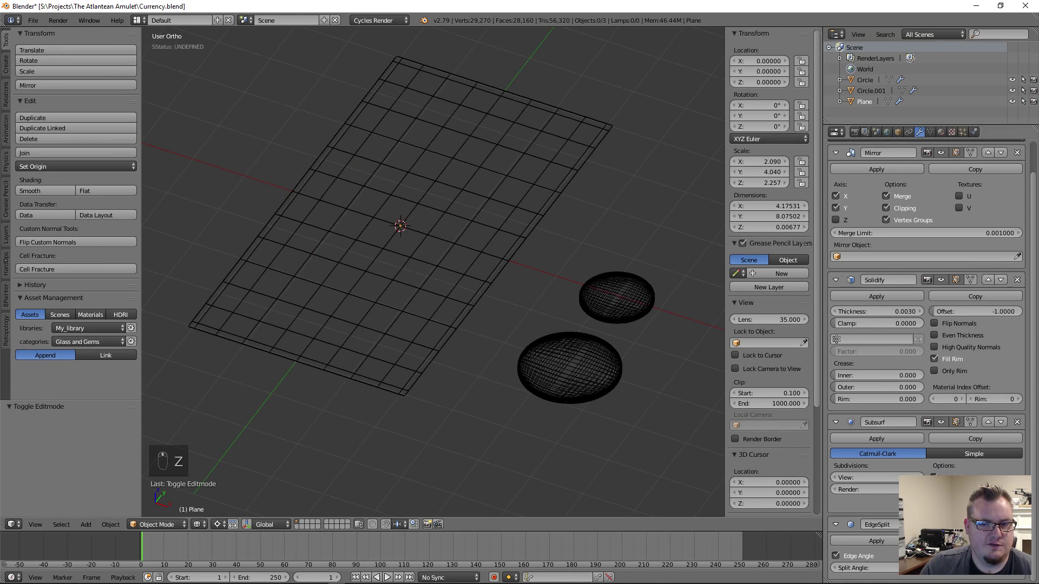
pyautogui.scroll(5, 352, 318)
pyautogui.scroll(-5, 332, 348)
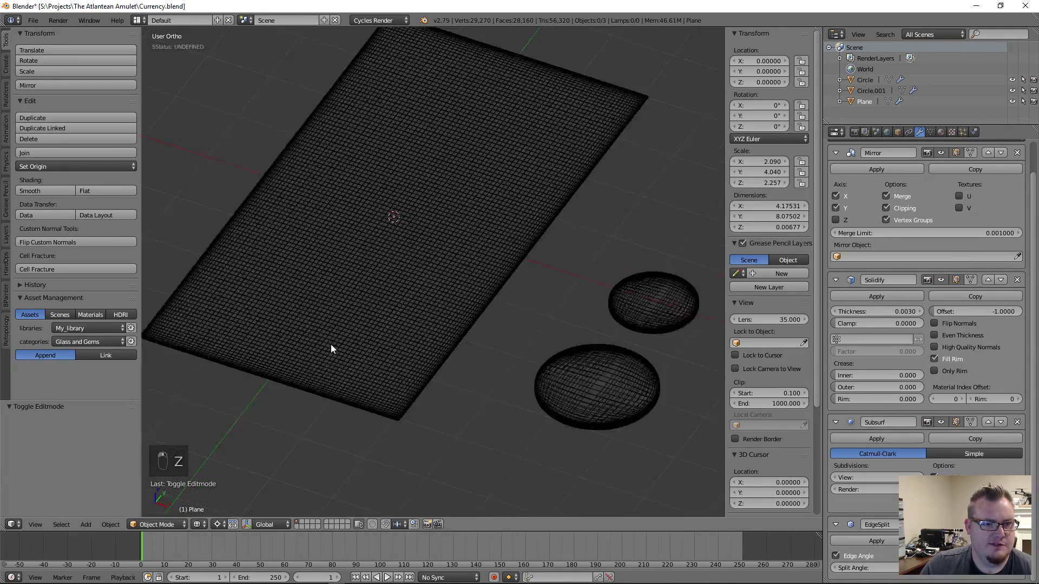
pyautogui.click(934, 490)
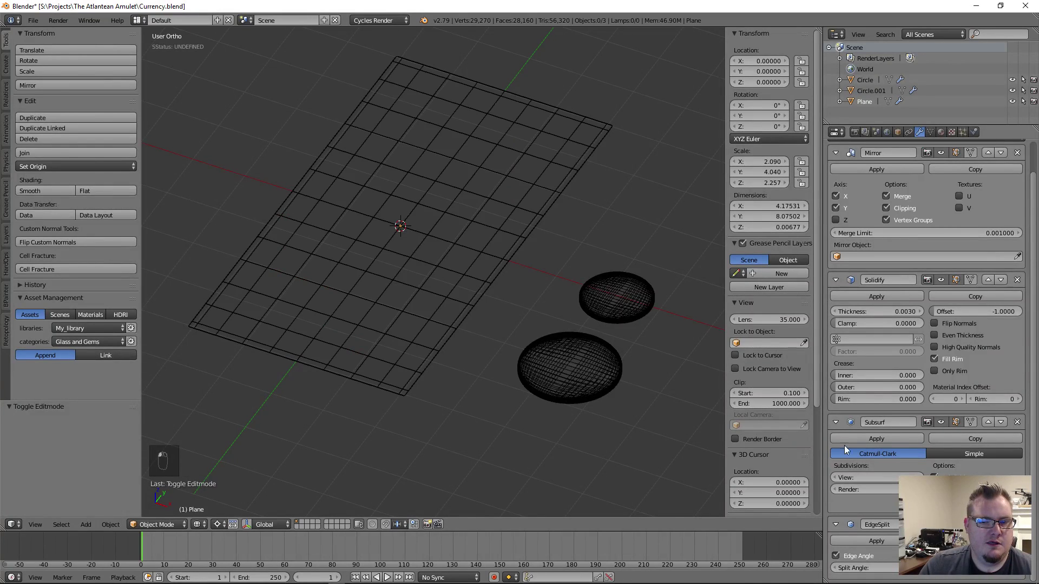
# Collapse the Subsurf, EdgeSplit, Solidify and Mirror modifier settings of the plane
pyautogui.click(835, 422)
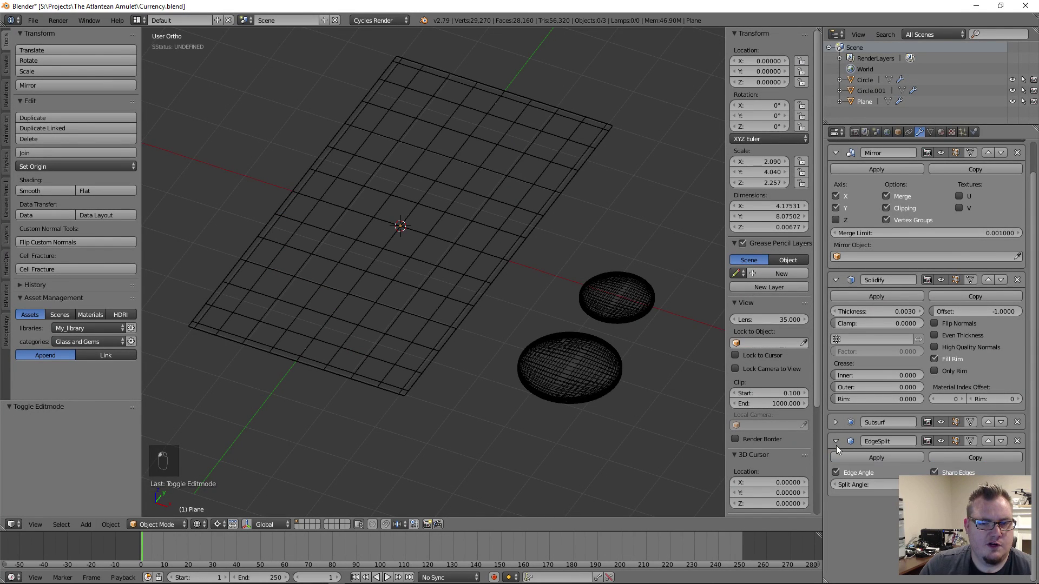
pyautogui.click(836, 441)
pyautogui.click(835, 280)
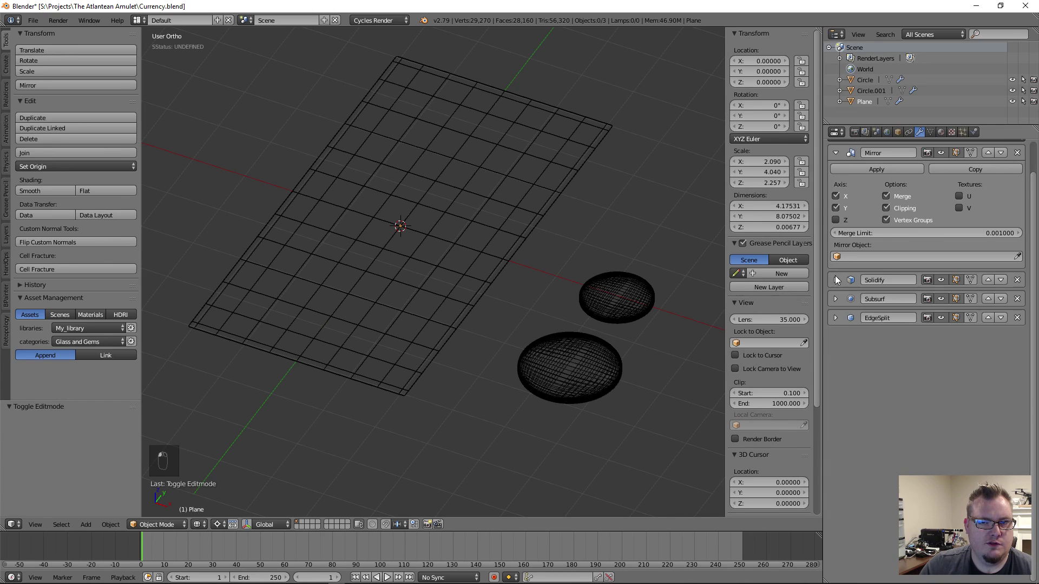
pyautogui.click(834, 151)
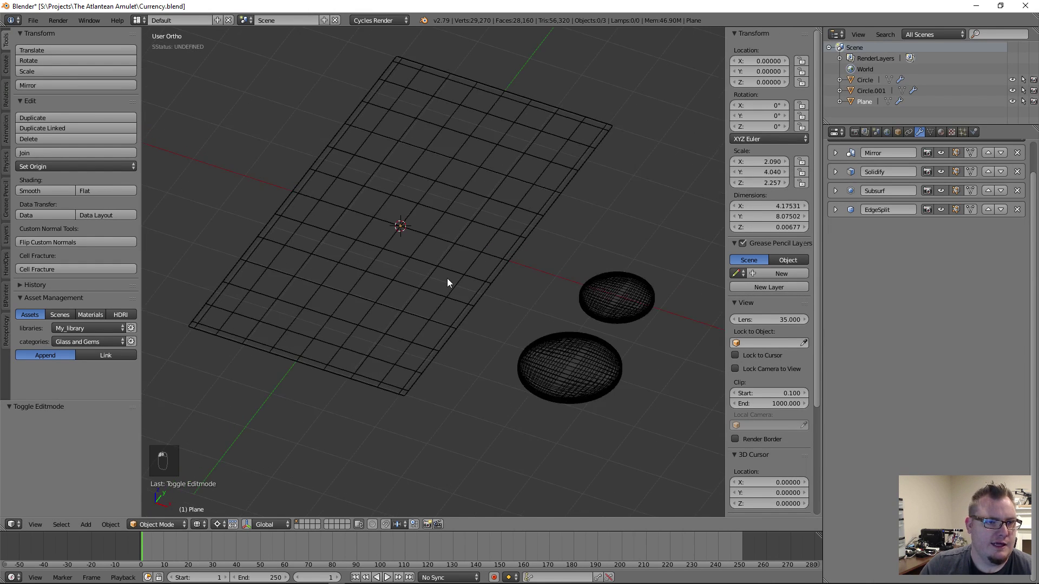
# Add a Simple Deform modifier to the plane, set it to Bend, and return the viewport to solid shading
pyautogui.hotkey('shift', 'a')
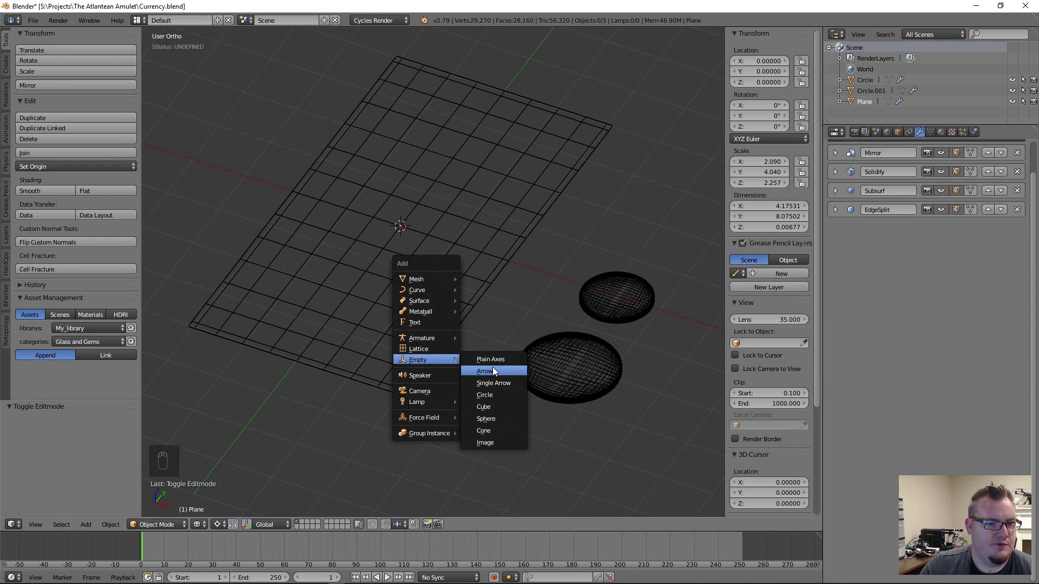
pyautogui.rightClick(496, 303)
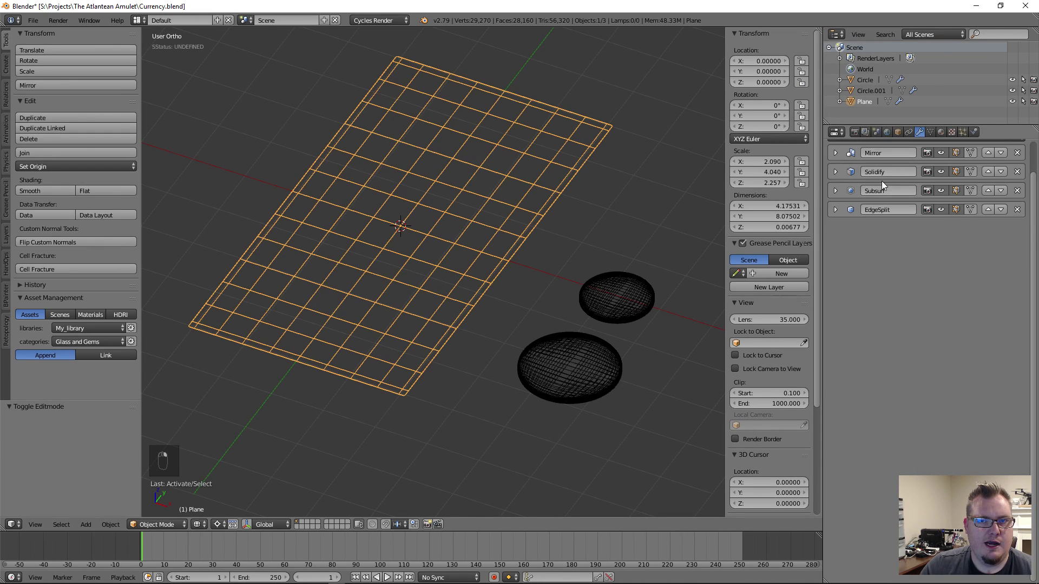
pyautogui.click(869, 170)
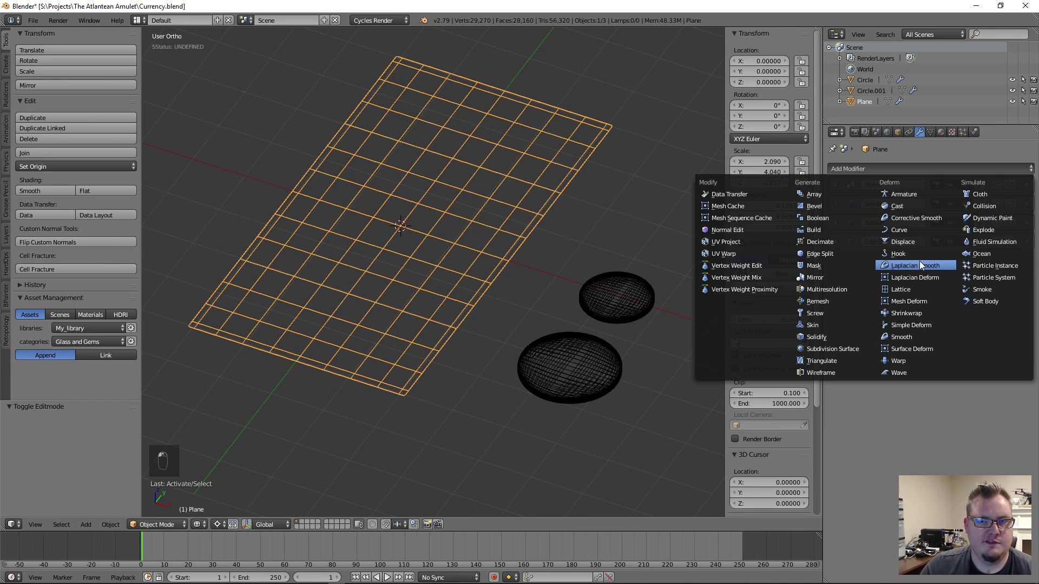
pyautogui.click(930, 324)
pyautogui.click(892, 292)
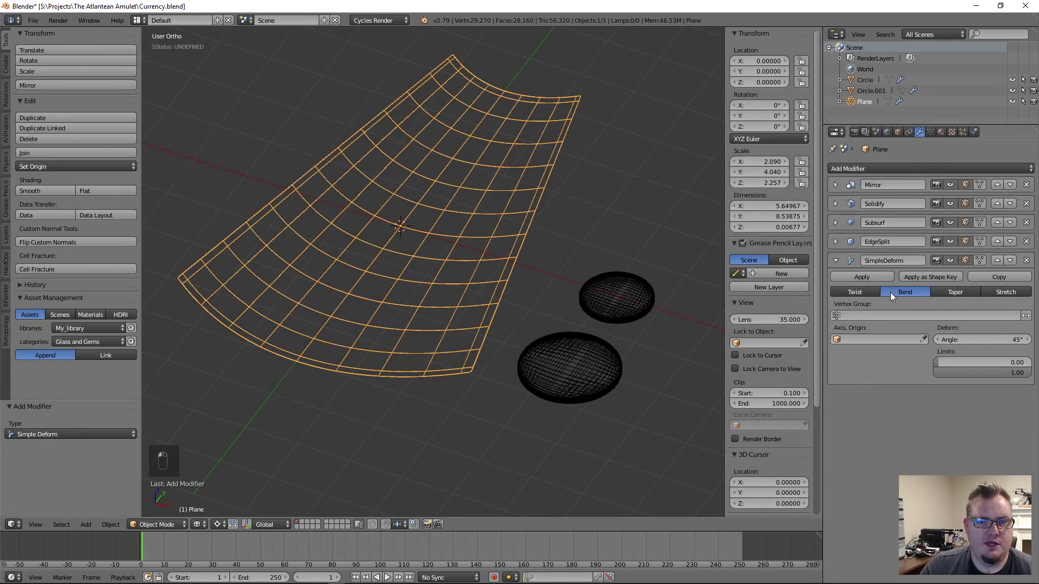
pyautogui.press('z')
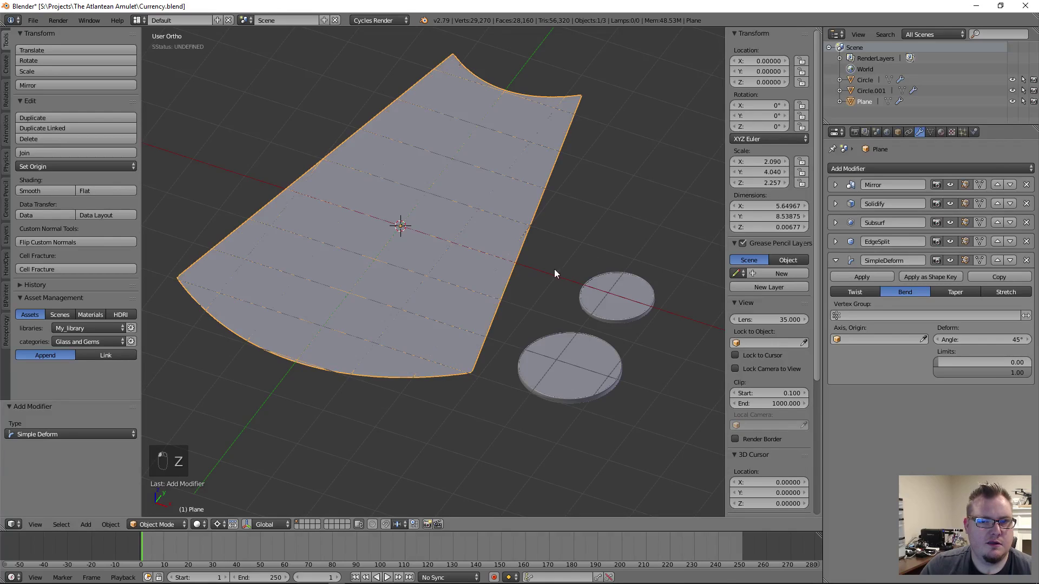
# Add a Plain Axes empty at the world origin and assign it as the Simple Deform modifier's axis and origin object
pyautogui.click(863, 340)
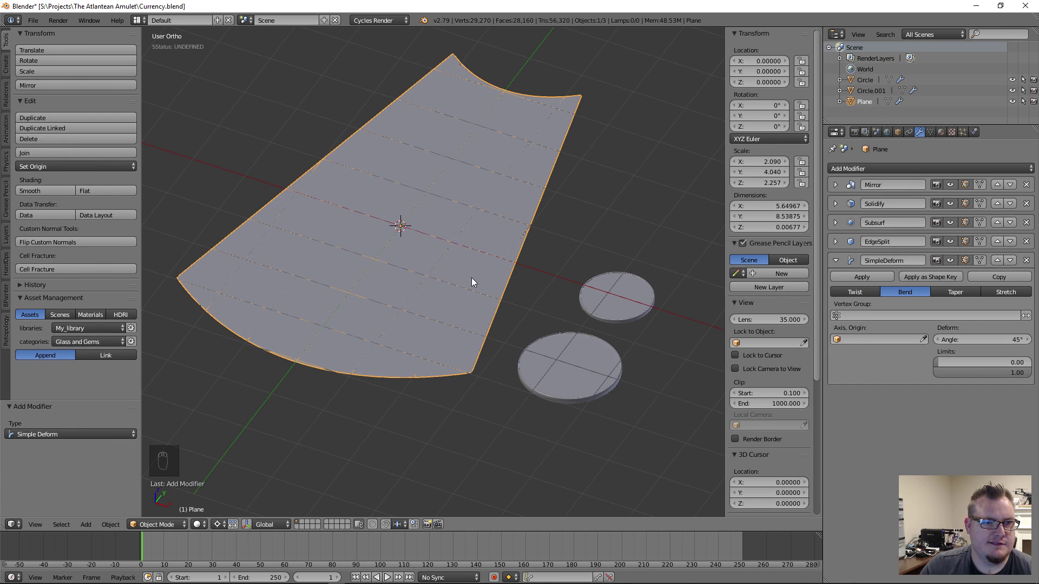
pyautogui.hotkey('shift', 'a')
pyautogui.moveTo(469, 359)
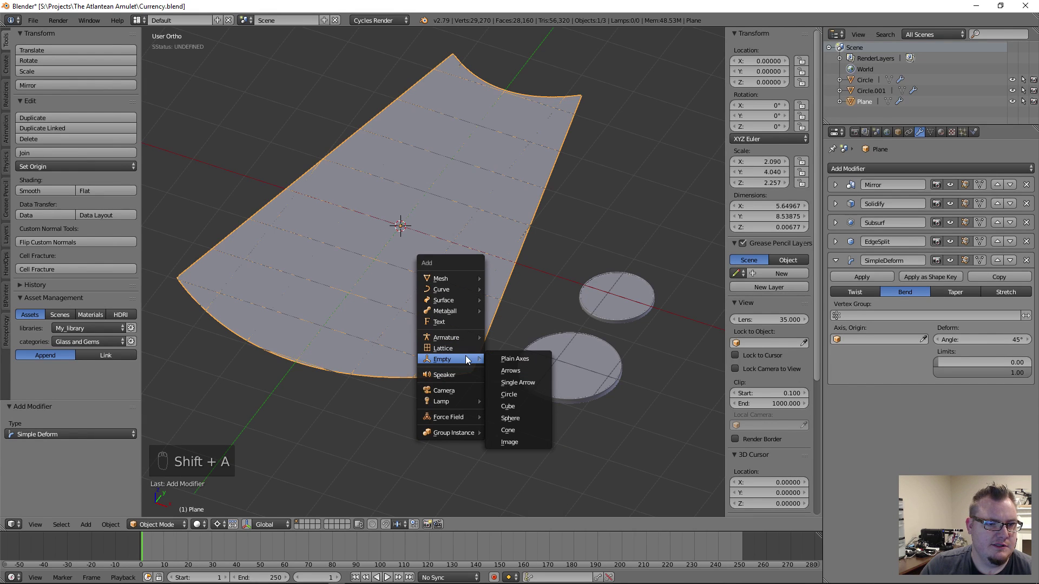
pyautogui.click(504, 361)
pyautogui.rightClick(395, 235)
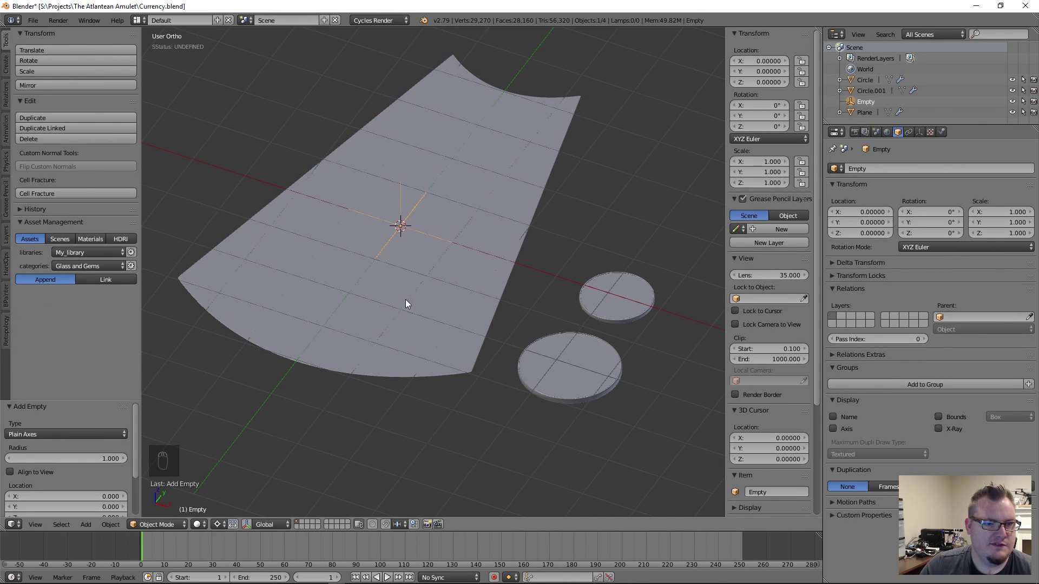
pyautogui.click(879, 340)
pyautogui.click(852, 374)
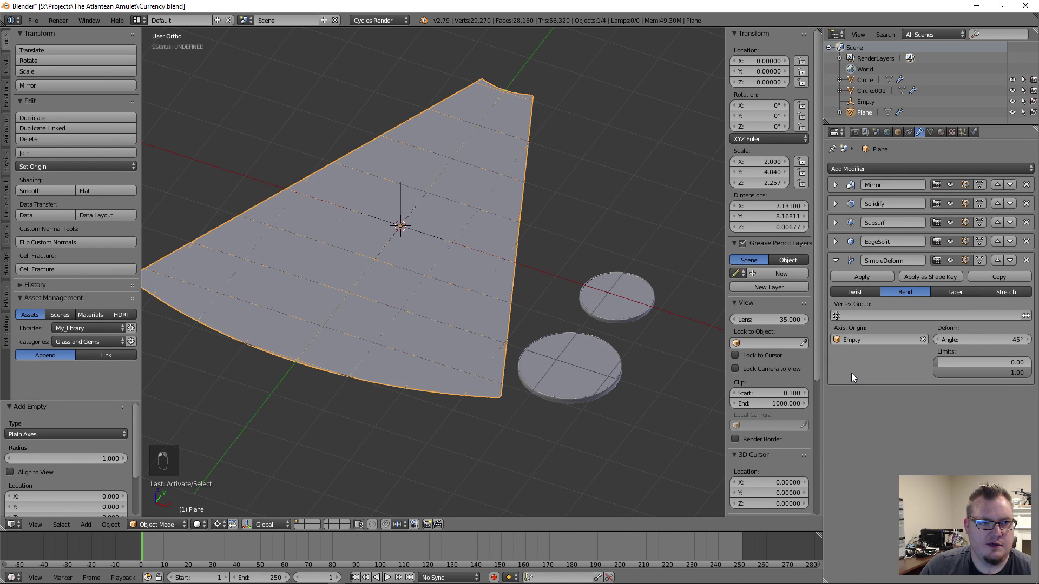
# Rotate the empty 90° about global Z and 90° about global Y, and set its Y rotation to 0°
pyautogui.rightClick(398, 212)
pyautogui.write('rx90')
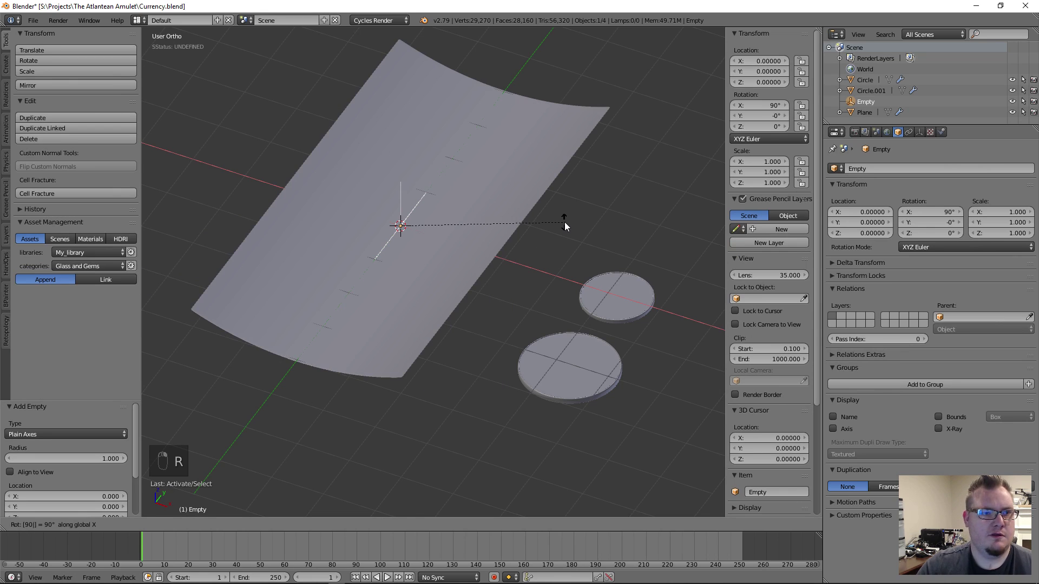
pyautogui.write('z')
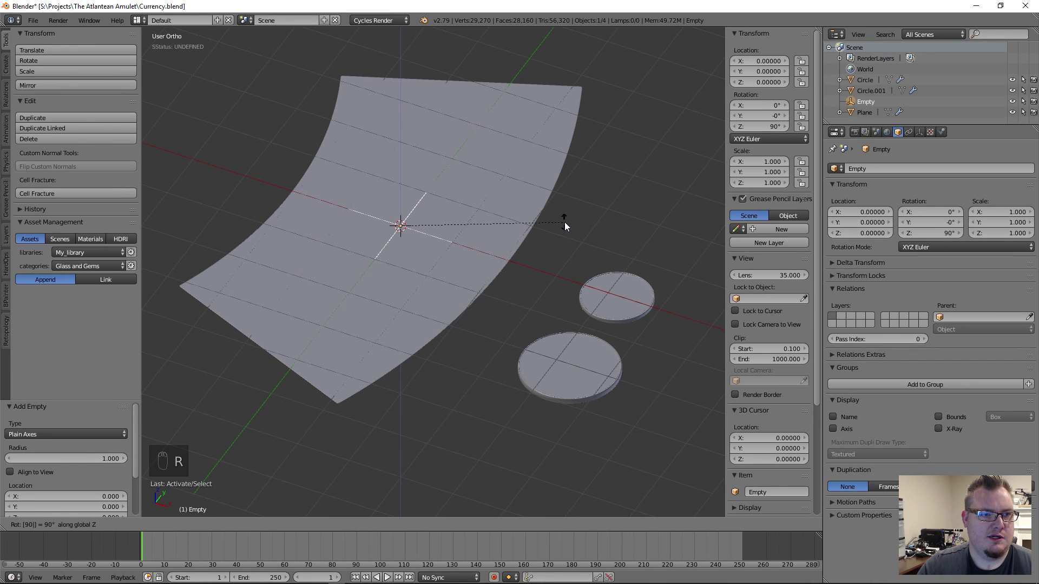
pyautogui.press('Return')
pyautogui.write('rx90')
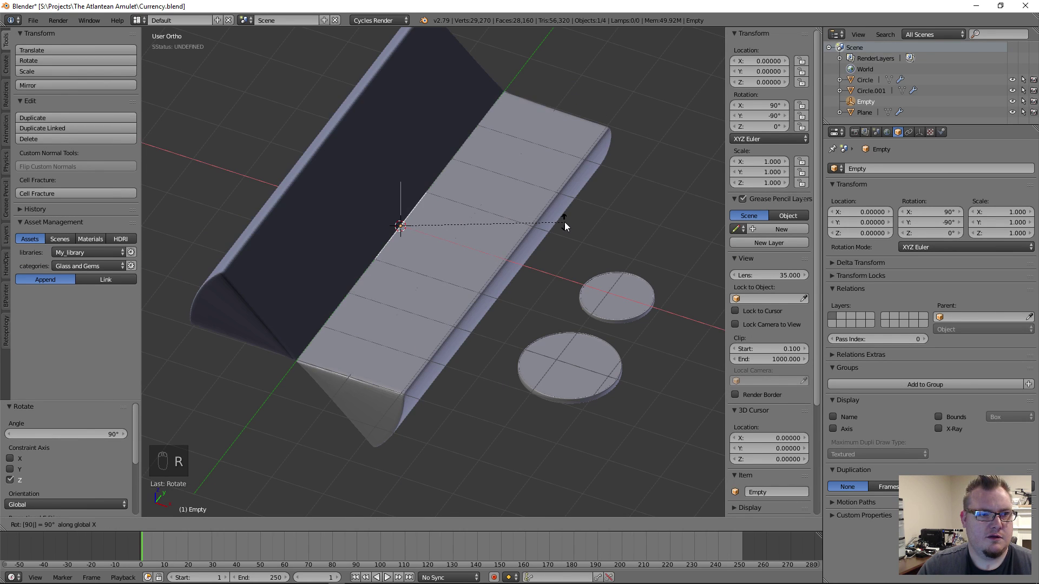
pyautogui.write('y')
pyautogui.press('Return')
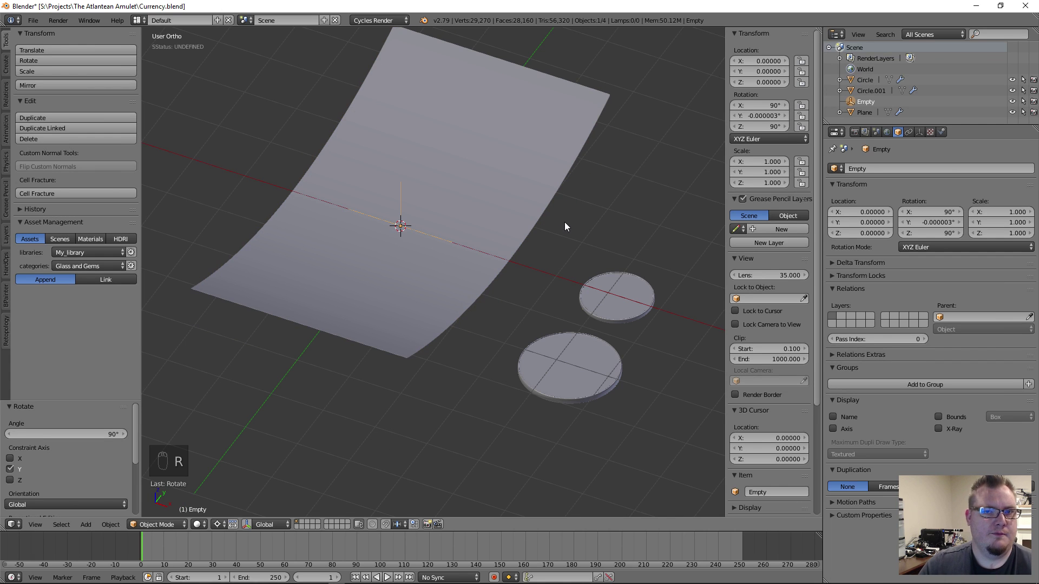
pyautogui.click(761, 116)
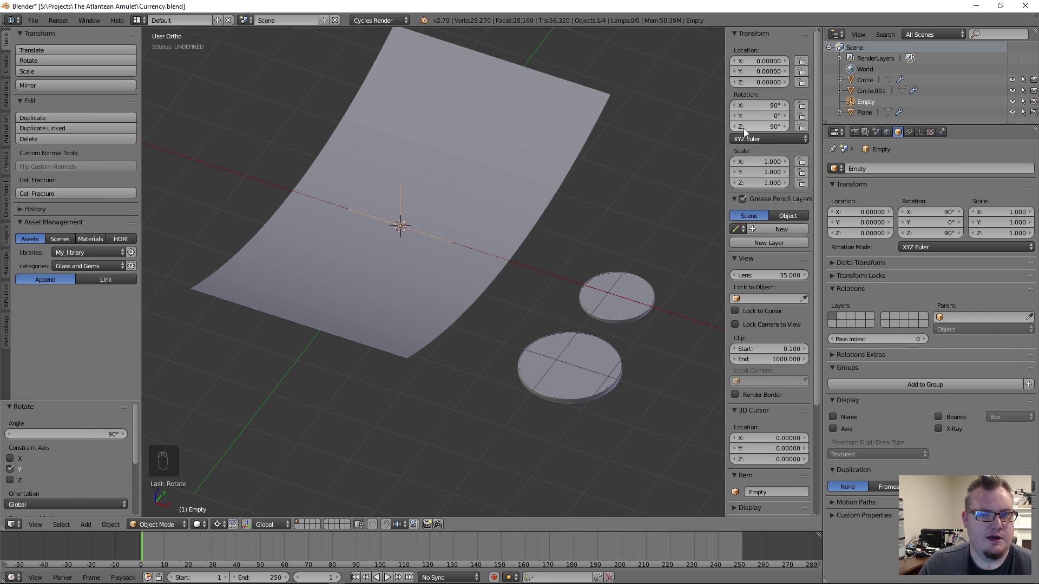
# Try sliding the empty along the global Y axis to preview how the bend shifts
pyautogui.moveTo(458, 262); pyautogui.dragTo(414, 222, button='middle')
pyautogui.rightClick(414, 180)
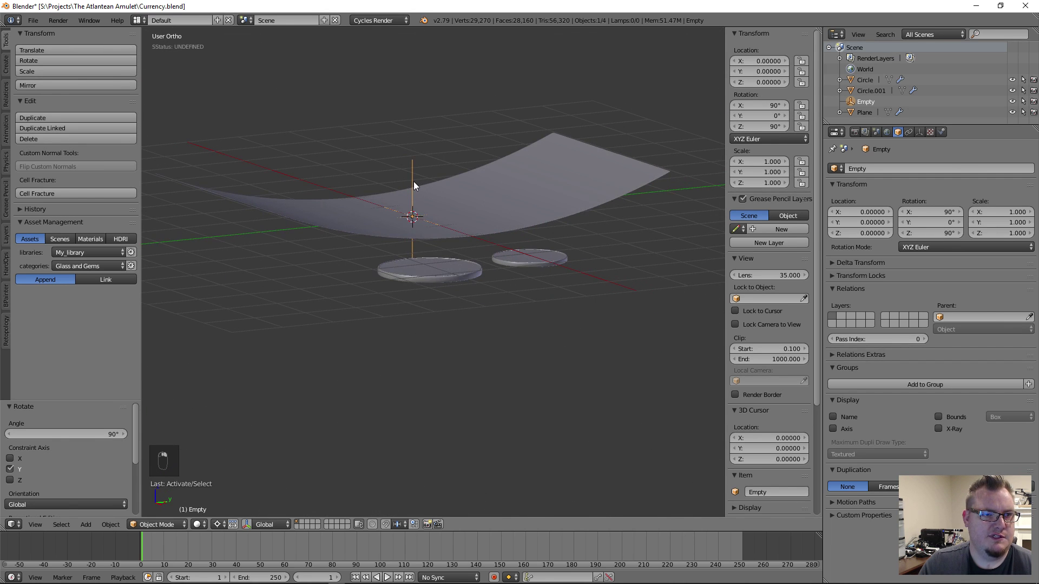
pyautogui.press('g')
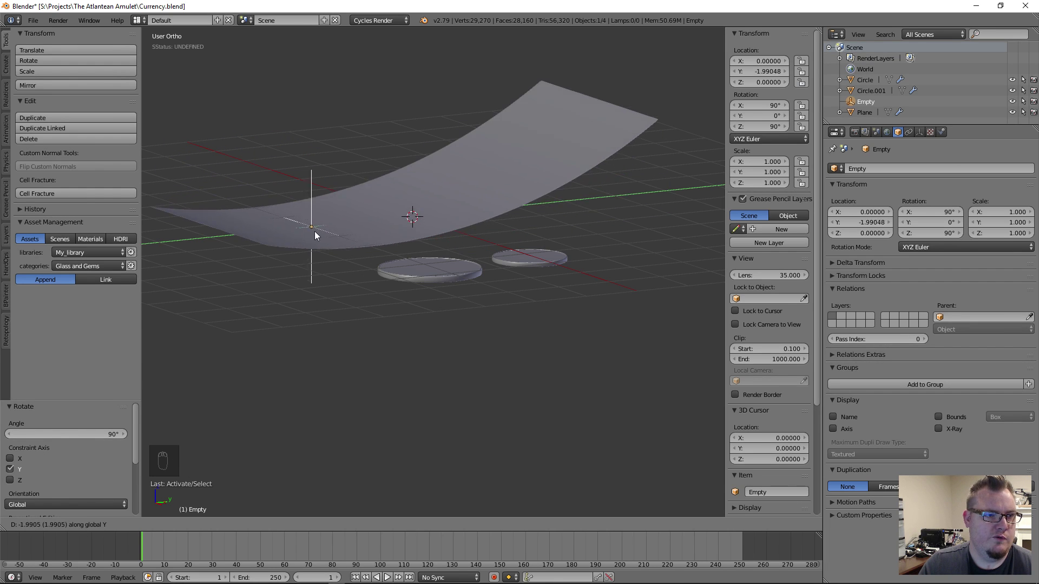
pyautogui.rightClick(467, 215)
# Increase the plane's bend angle to 243° and apply smooth shading to the plane
pyautogui.moveTo(505, 250); pyautogui.dragTo(455, 182, button='middle')
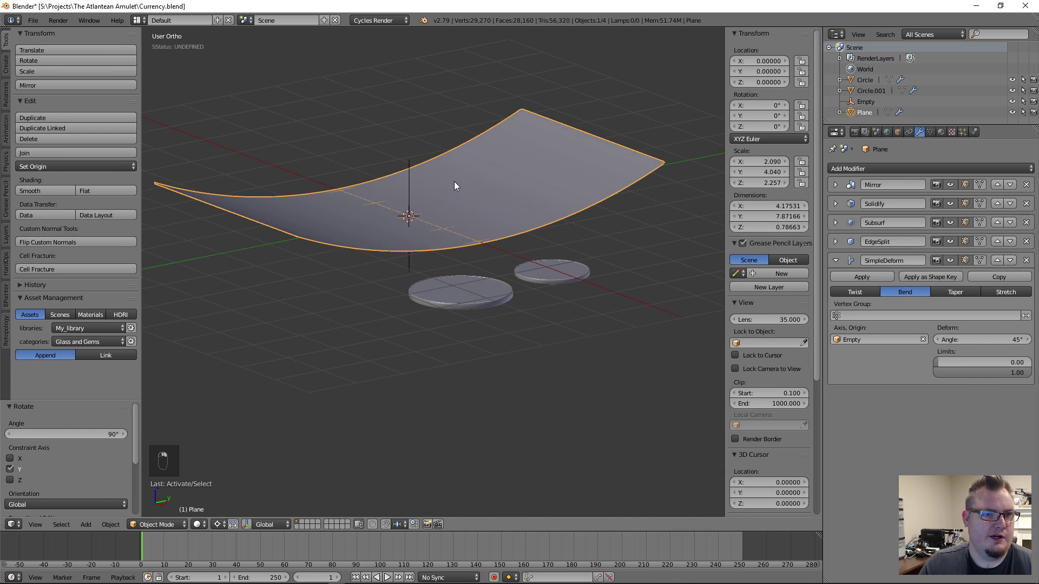
pyautogui.moveTo(902, 339); pyautogui.dragTo(995, 339)
pyautogui.click(42, 191)
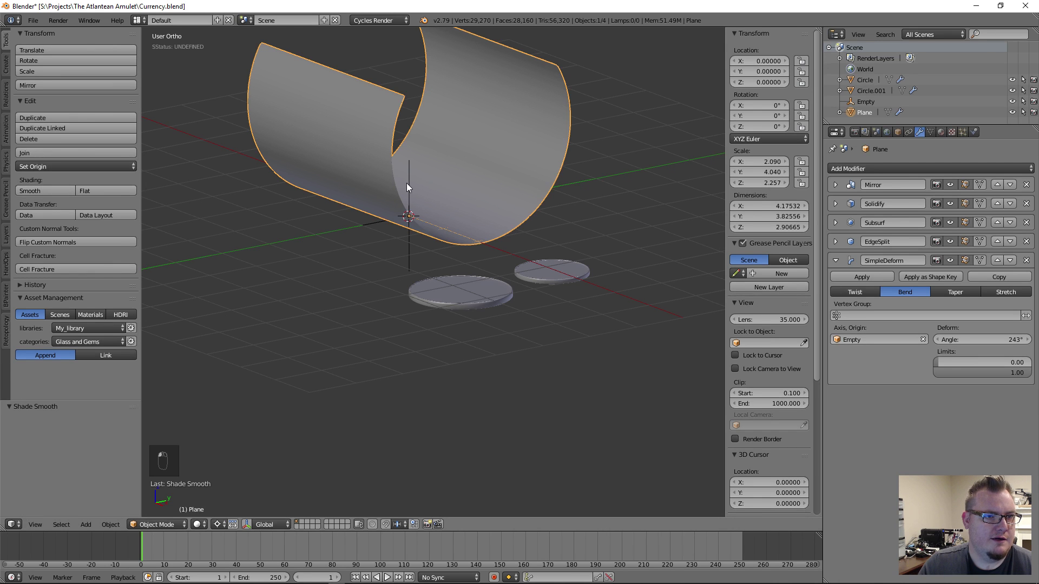
# Move the empty about -3.007 units along the global Y axis to shift the plane's bend
pyautogui.rightClick(408, 183)
pyautogui.press('g')
pyautogui.press('y')
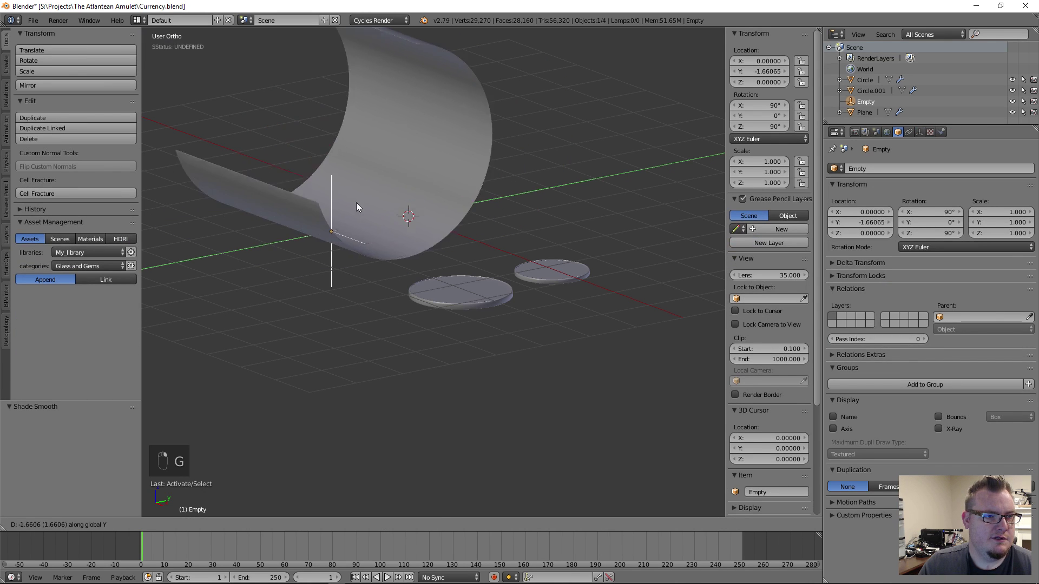
pyautogui.click(292, 226)
pyautogui.scroll(-4, 406, 276)
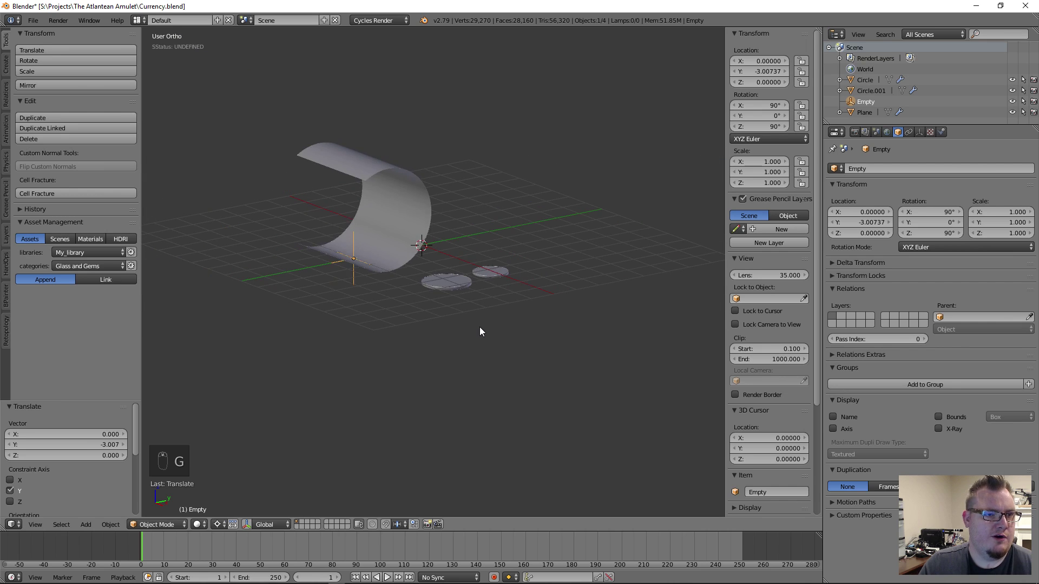
pyautogui.press('r')
pyautogui.press('z')
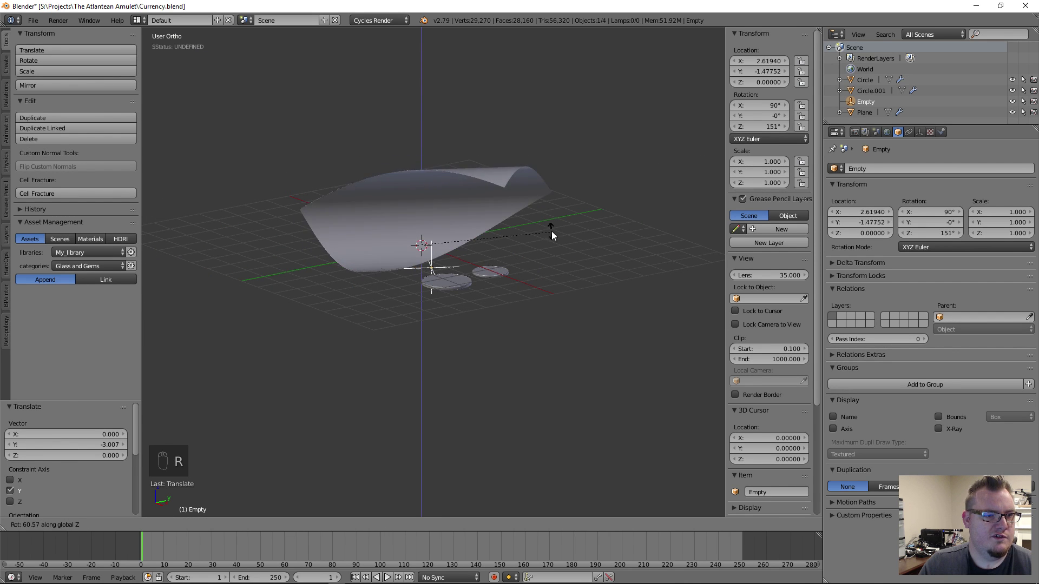
pyautogui.rightClick(454, 301)
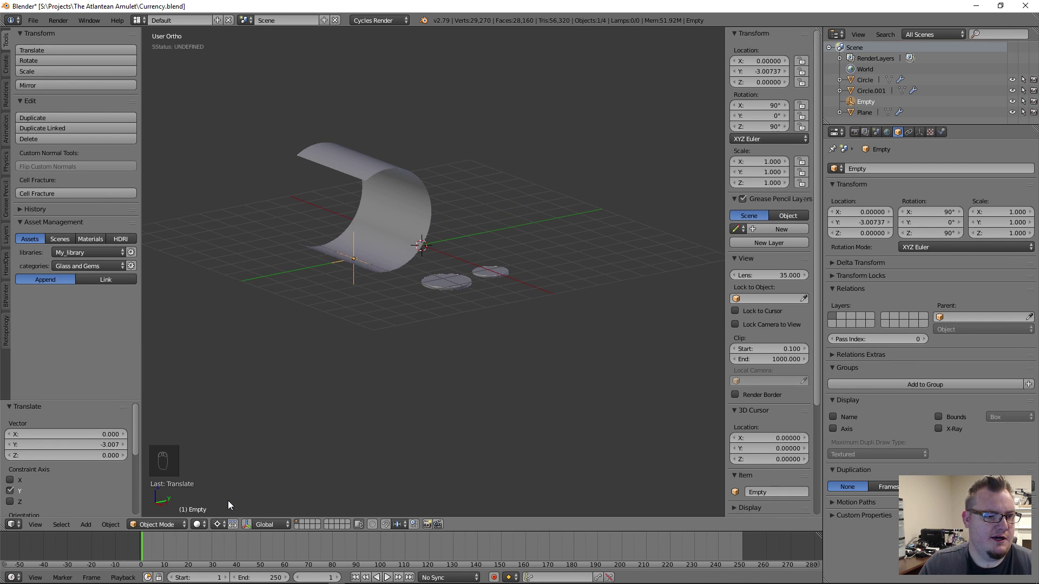
# Change the pivot point so the empty turns about its own origin, and rotate it about 60° around global Z
pyautogui.click(218, 525)
pyautogui.click(246, 476)
pyautogui.press('r')
pyautogui.press('z')
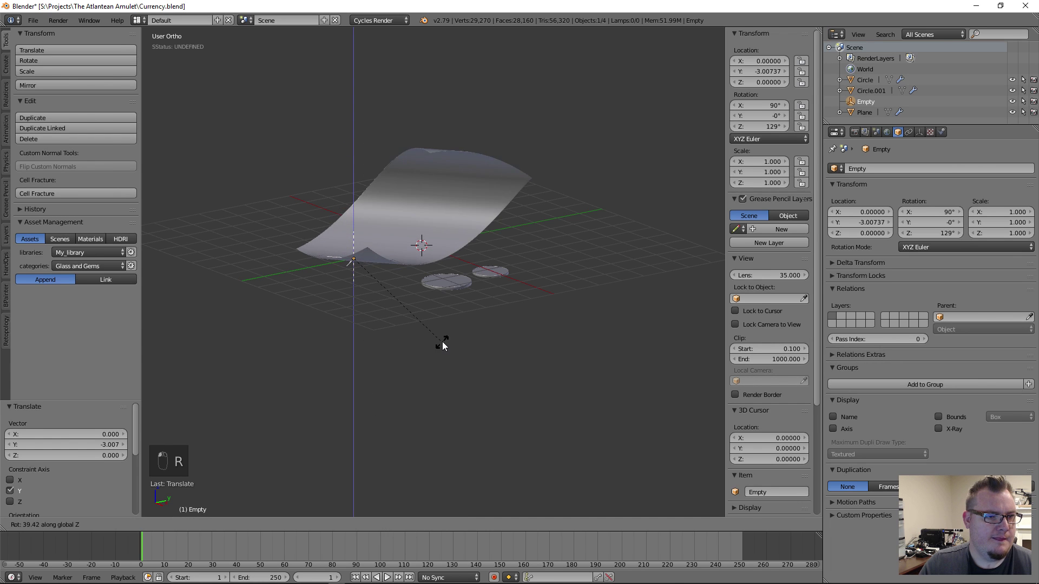
pyautogui.click(433, 291)
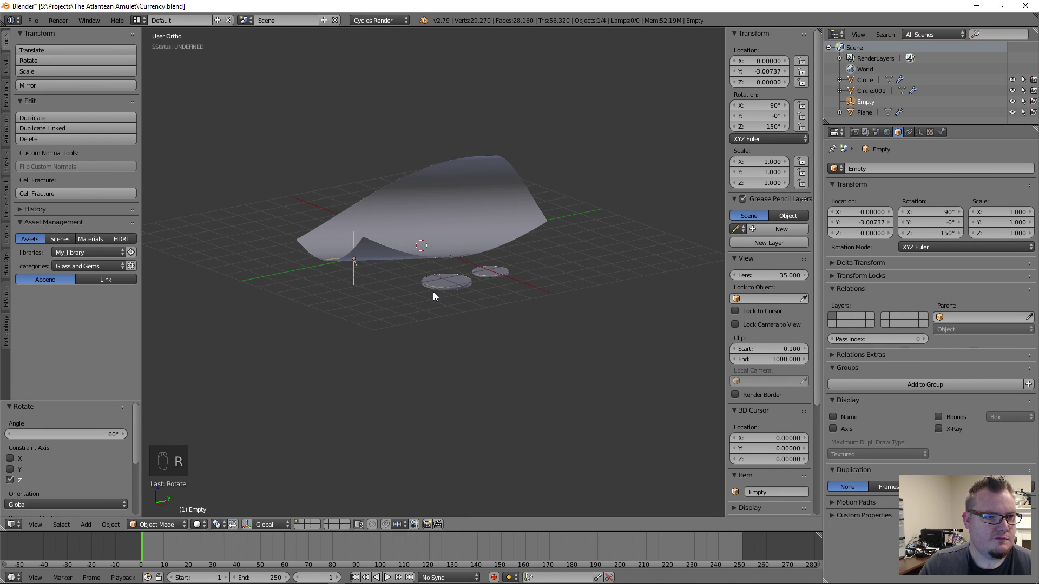
# Try sliding the rotated empty along global Y and inspect the diagonal bend of the plane from several angles
pyautogui.moveTo(433, 291); pyautogui.dragTo(412, 295, button='middle')
pyautogui.press('g')
pyautogui.press('y')
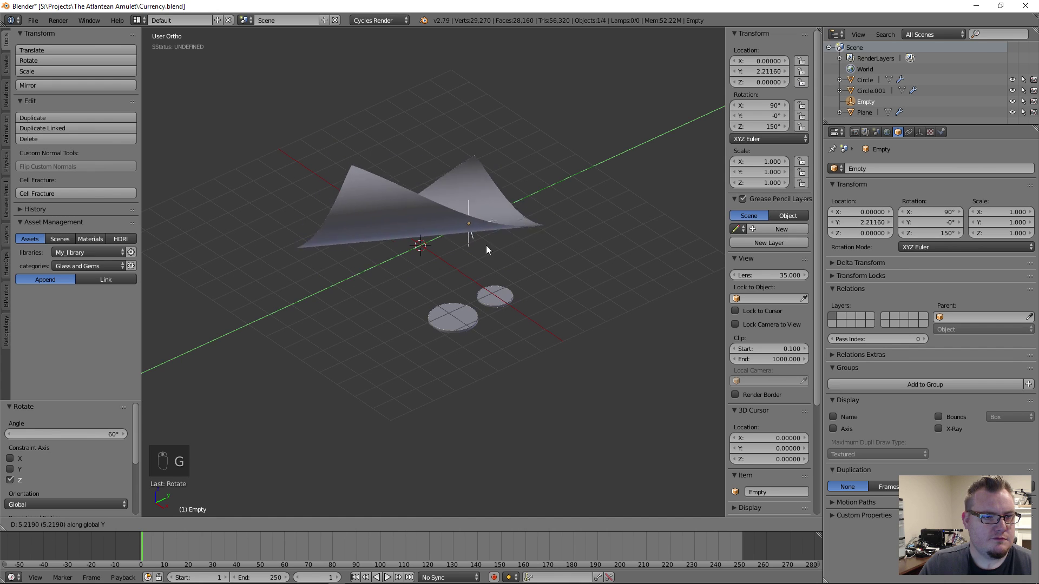
pyautogui.click(476, 297)
pyautogui.moveTo(476, 297); pyautogui.dragTo(440, 232, button='middle')
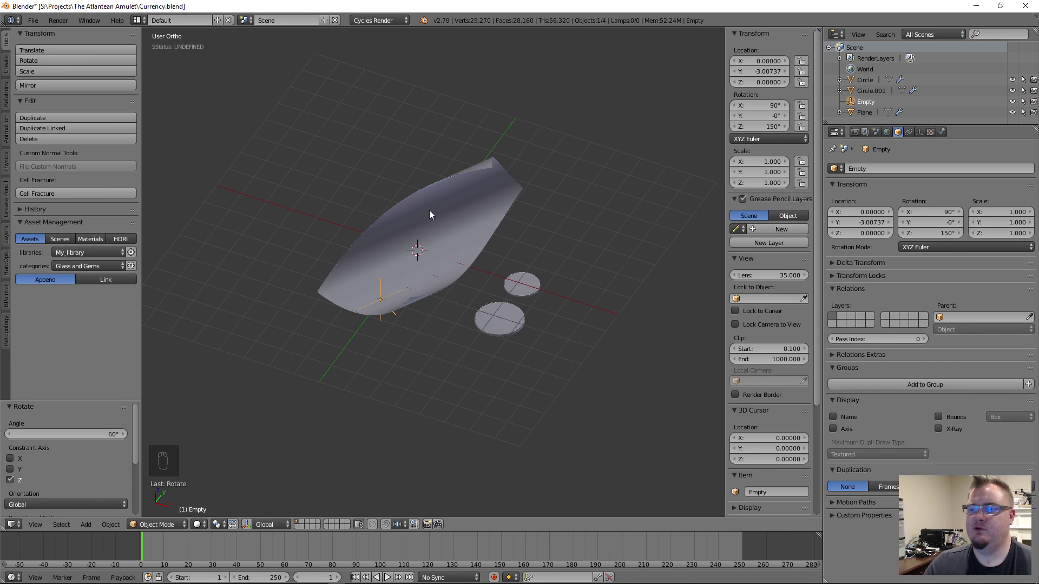
pyautogui.scroll(4, 378, 311)
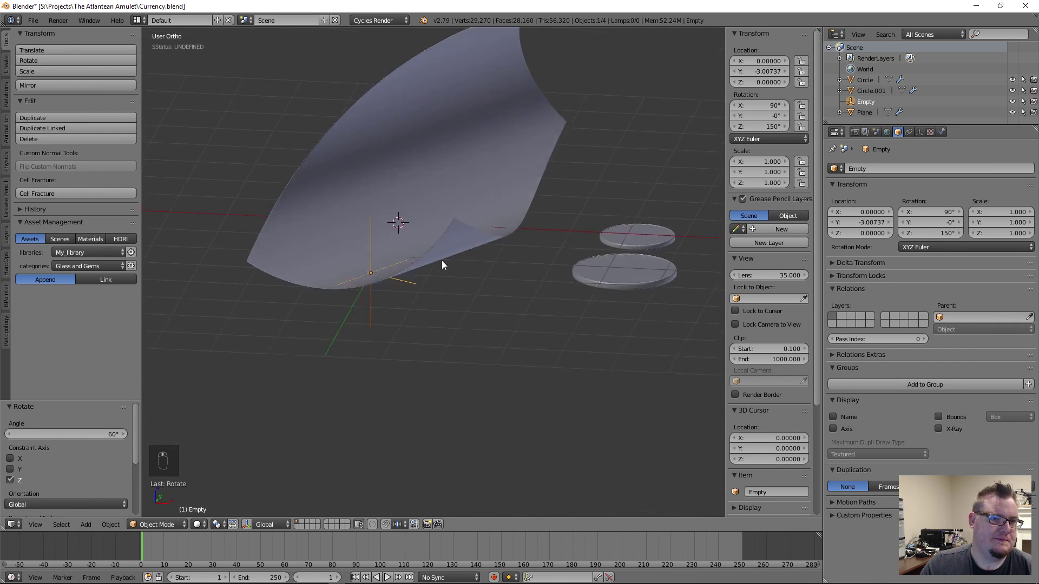
pyautogui.moveTo(441, 265); pyautogui.dragTo(560, 194, button='middle')
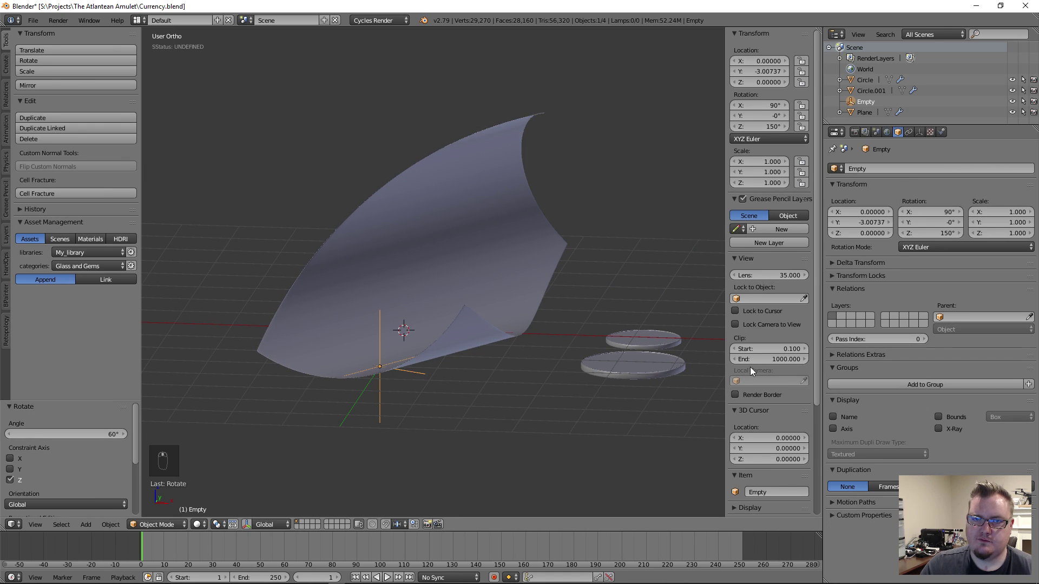
# Duplicate the bent plane in place, leaving the copy at its original position
pyautogui.rightClick(468, 290)
pyautogui.moveTo(490, 219); pyautogui.dragTo(482, 255, button='middle')
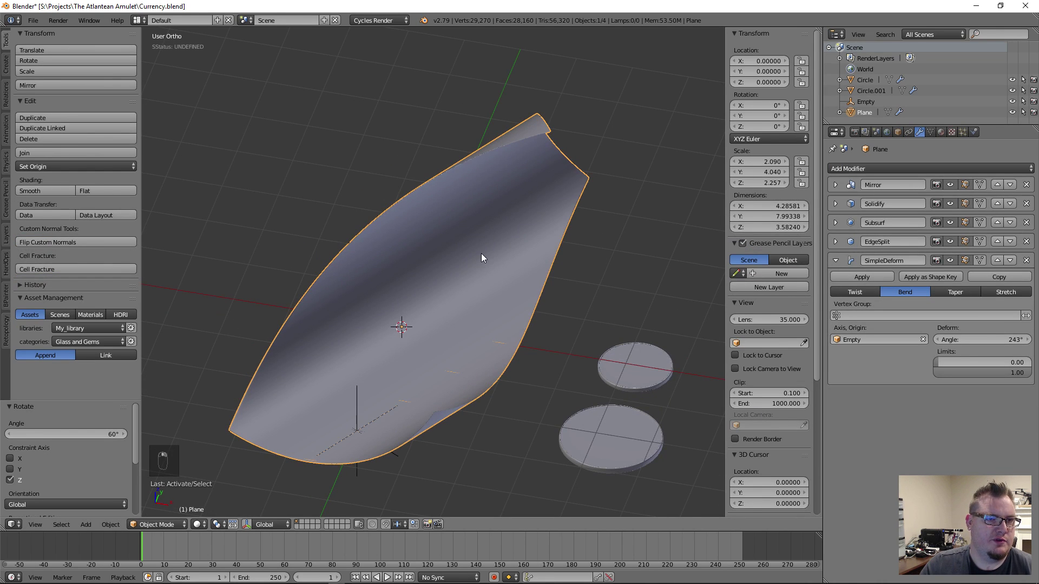
pyautogui.hotkey('shift', 'd')
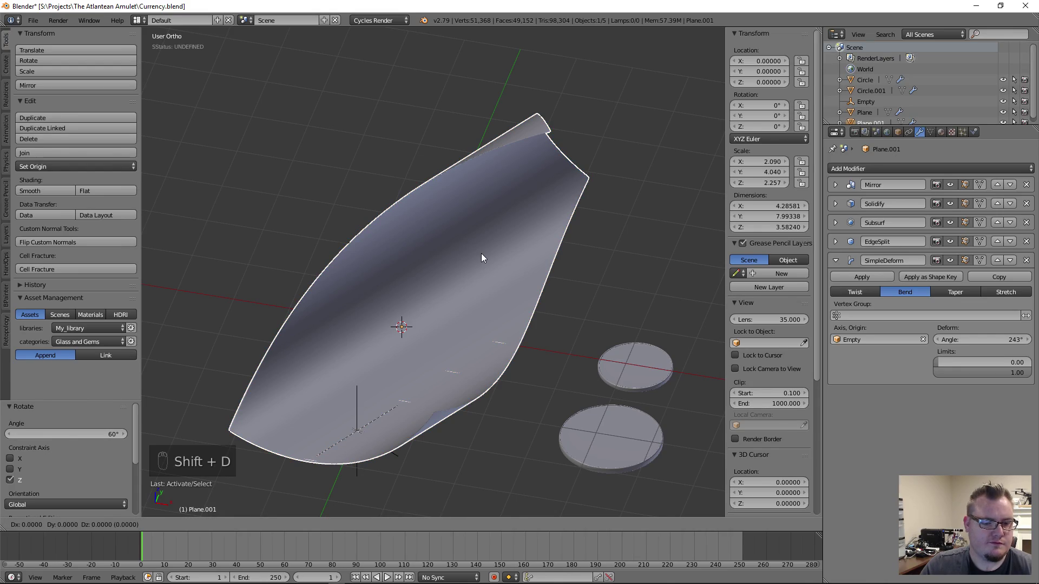
pyautogui.press('x')
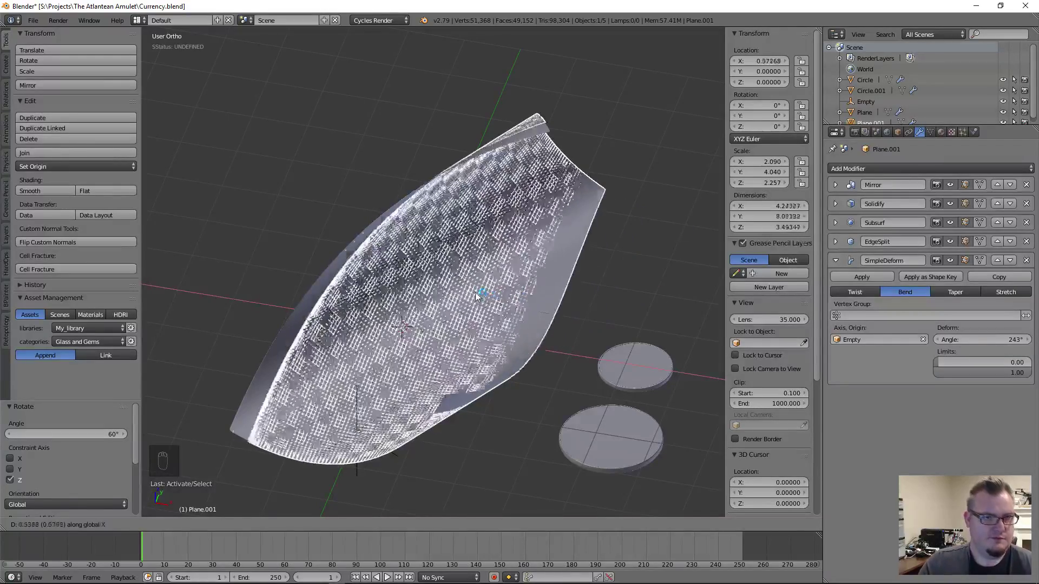
pyautogui.press('Escape')
pyautogui.press('KP_7')
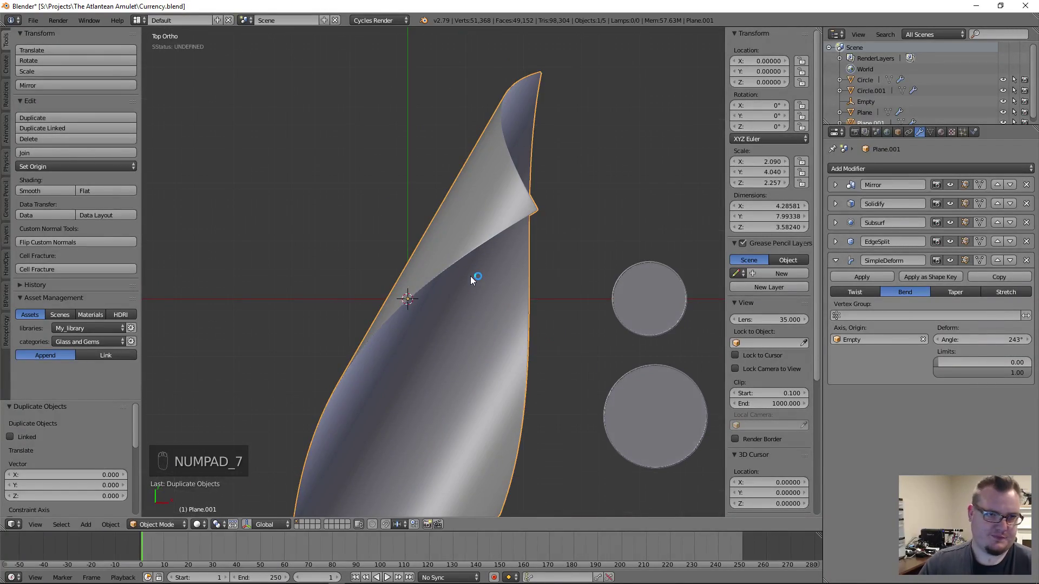
pyautogui.keyDown('shift'); pyautogui.moveTo(501, 322); pyautogui.dragTo(494, 255, button='middle'); pyautogui.keyUp('shift')
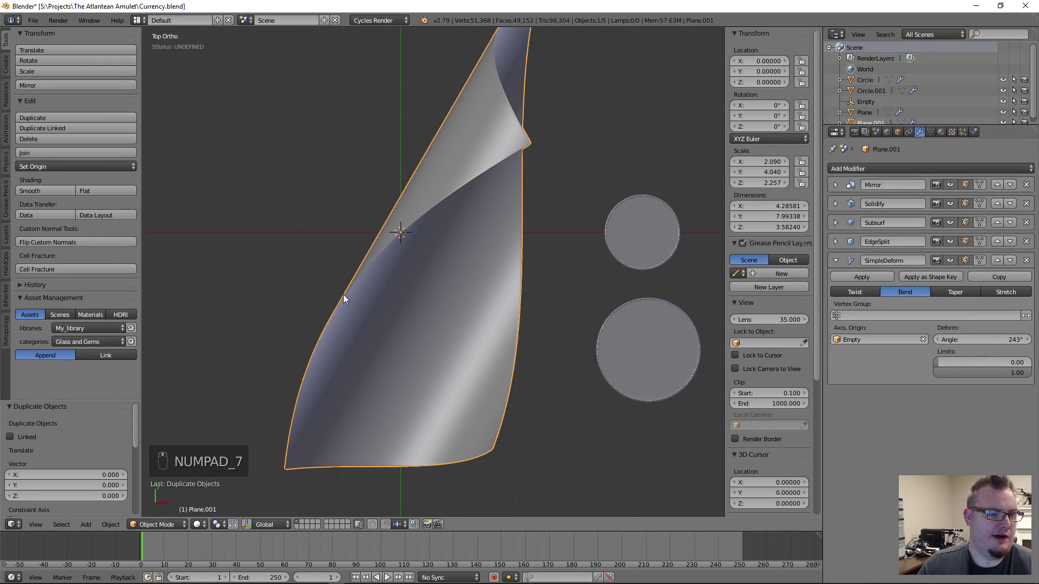
# Rotate the duplicated plane about -0.528° around global Z and repeat that rotation until it reaches about -2.64°
pyautogui.press('r')
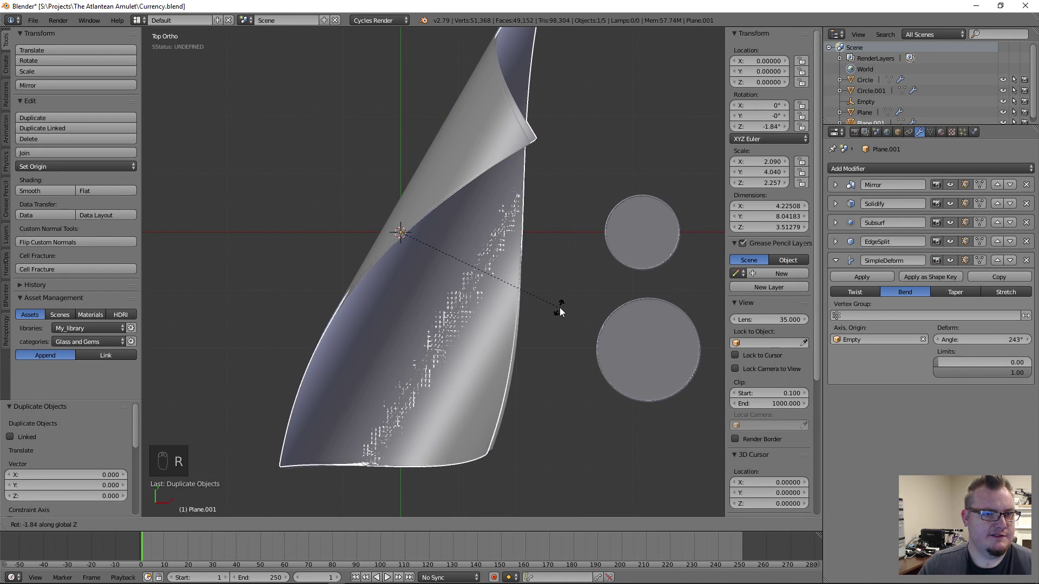
pyautogui.click(563, 306)
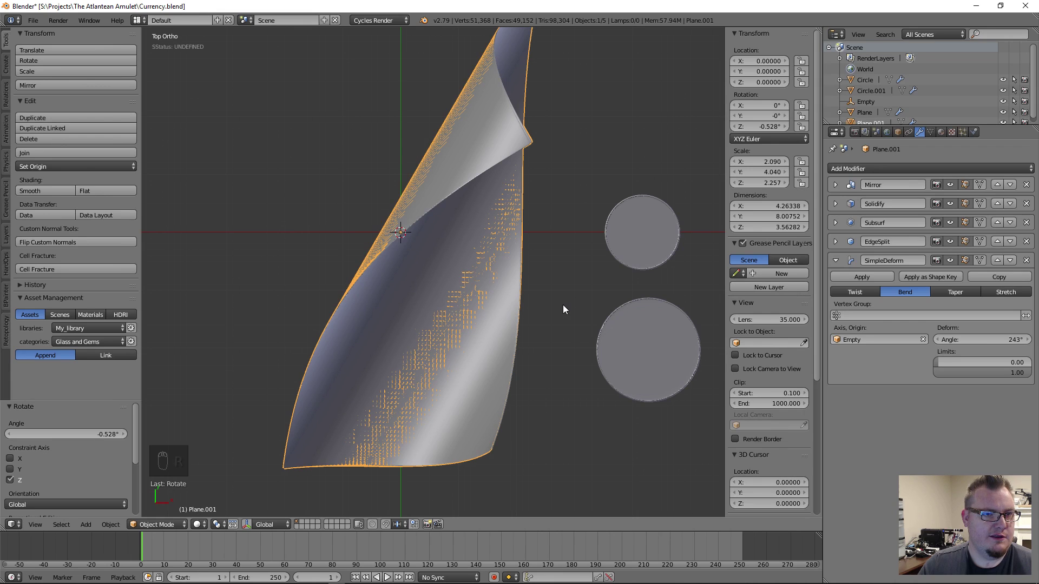
pyautogui.hotkey('shift', 'r')
pyautogui.hotkey('shift', 'r')
pyautogui.hotkey('shift', 'r')
pyautogui.hotkey('shift', 'r')
pyautogui.hotkey('shift', 'r')
pyautogui.hotkey('shift', 'r')
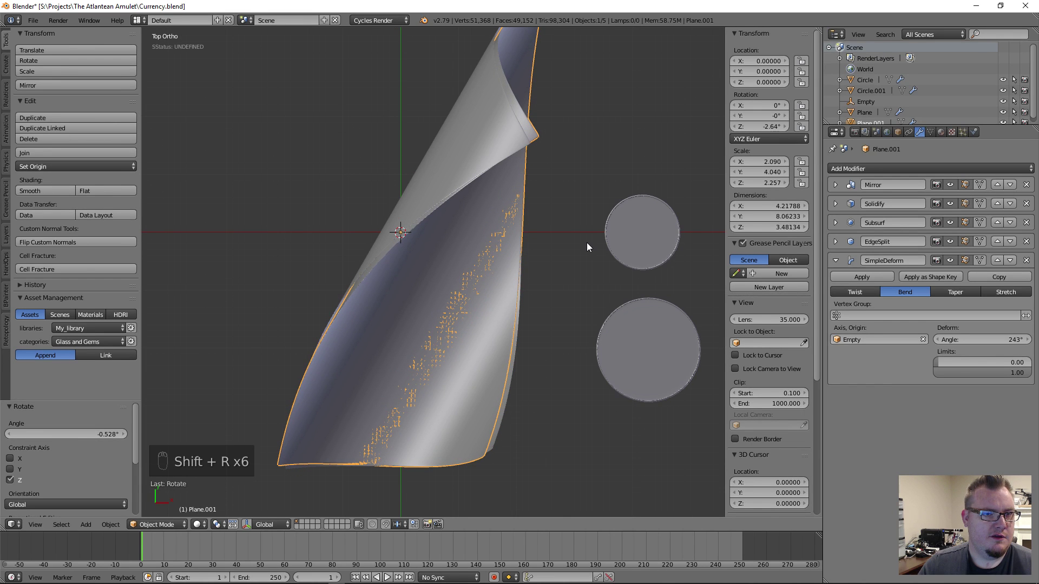
# Duplicate the rotated plane again and turn the new copy to about -9.38° around Z
pyautogui.hotkey('shift', 'd')
pyautogui.press('r')
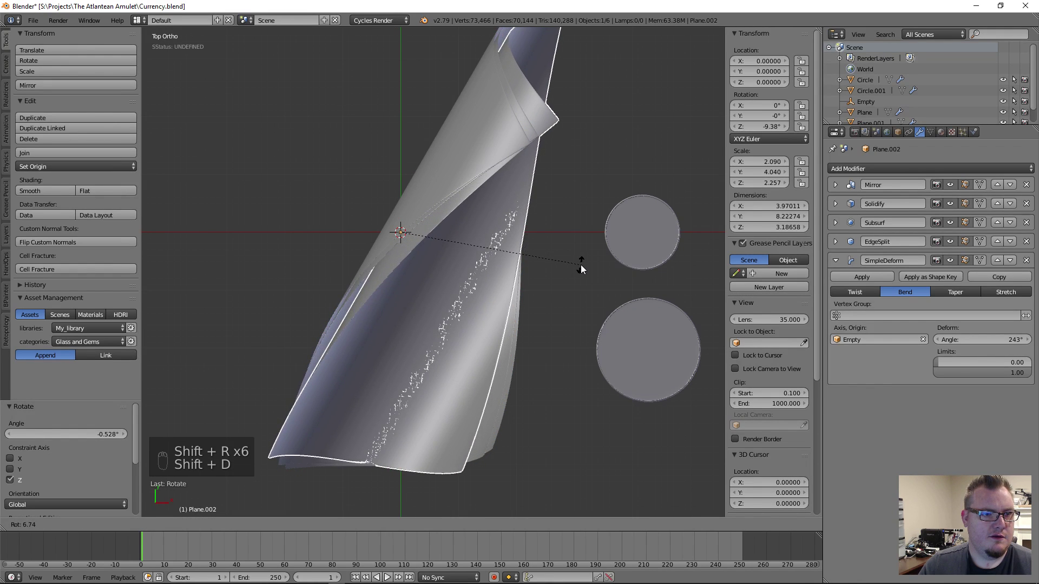
pyautogui.click(581, 263)
pyautogui.press('a')
pyautogui.press('Tab')
pyautogui.press('Tab')
# Delete both rotated copies of the plane, keeping only the original
pyautogui.moveTo(471, 310); pyautogui.dragTo(417, 250, button='middle')
pyautogui.rightClick(605, 147)
pyautogui.rightClick(614, 164)
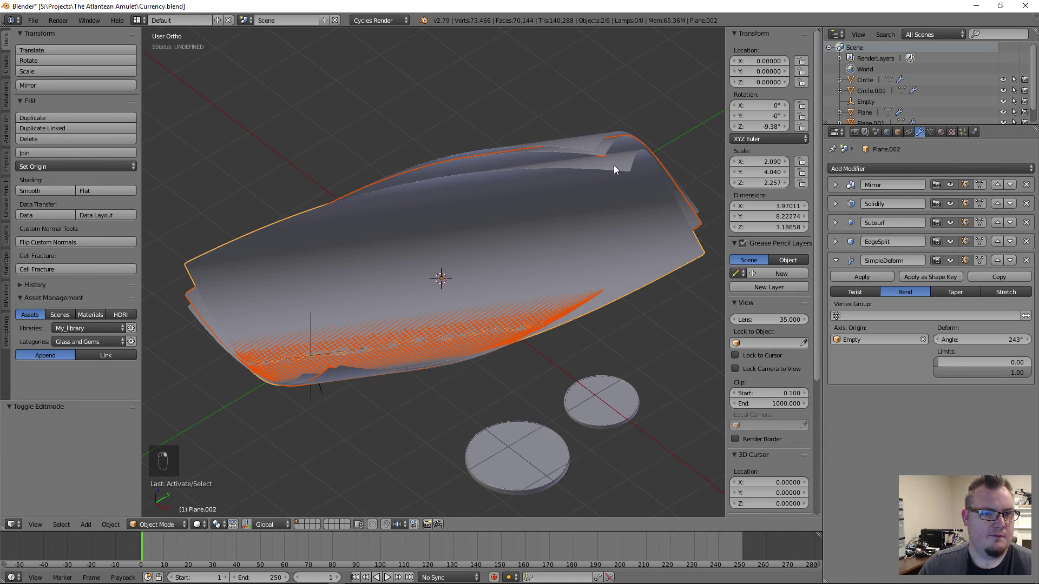
pyautogui.press('a')
pyautogui.press('x')
pyautogui.click(598, 168)
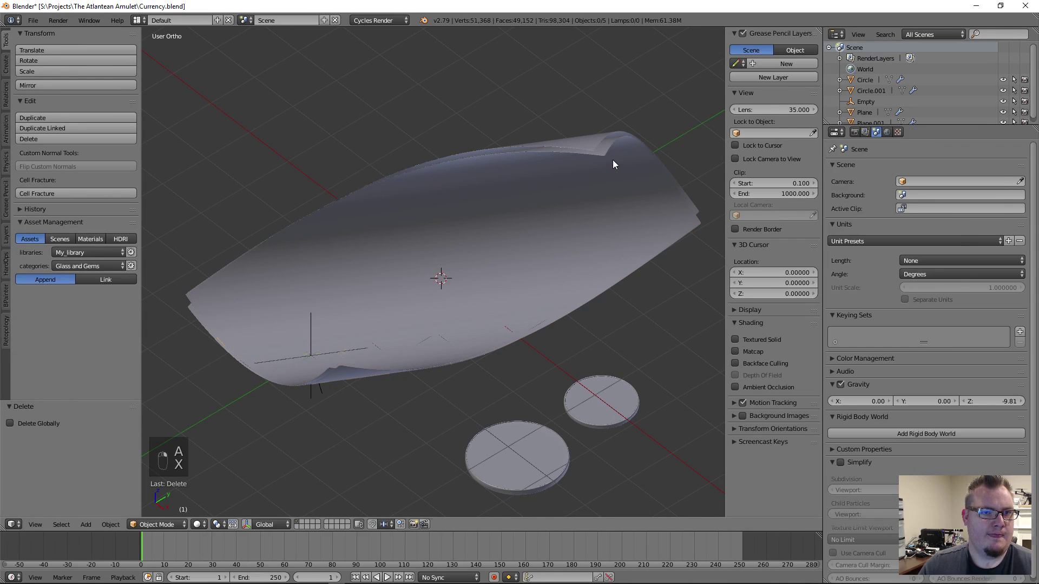
pyautogui.press('x')
pyautogui.click(612, 163)
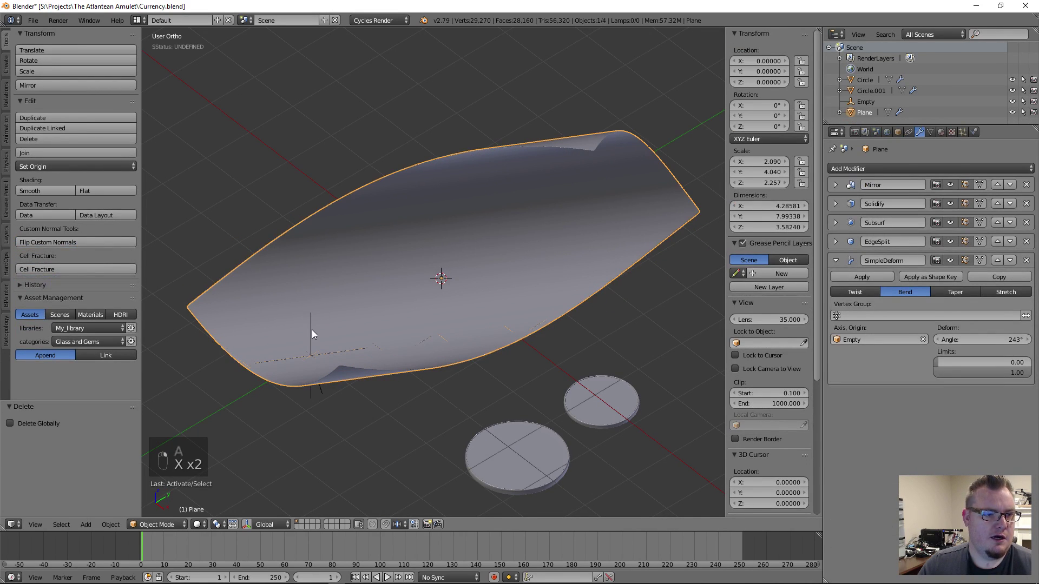
# Delete the empty and remove the Simple Deform modifier from the plane
pyautogui.rightClick(312, 329)
pyautogui.press('x')
pyautogui.click(312, 332)
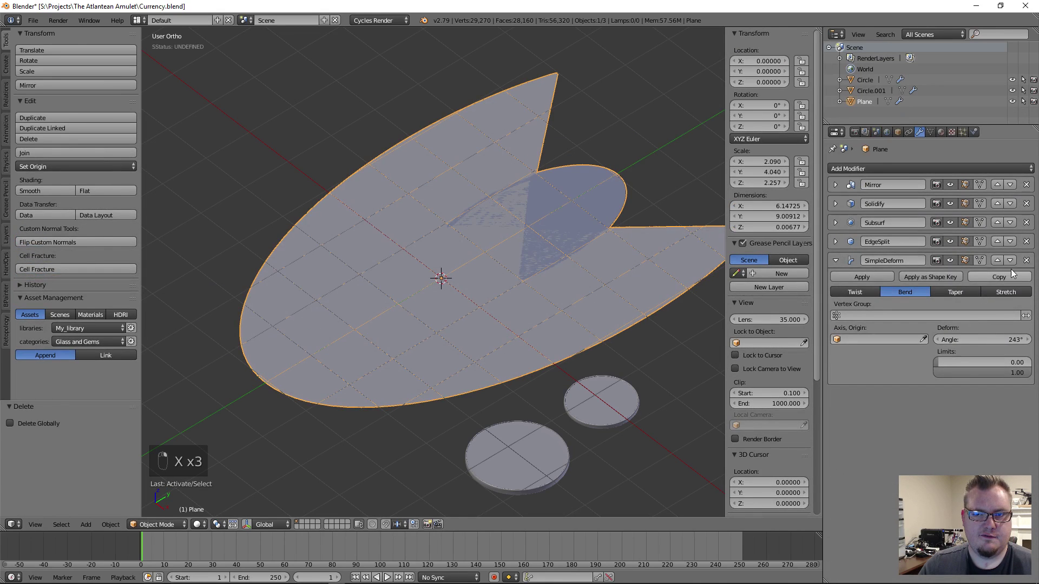
pyautogui.click(1026, 260)
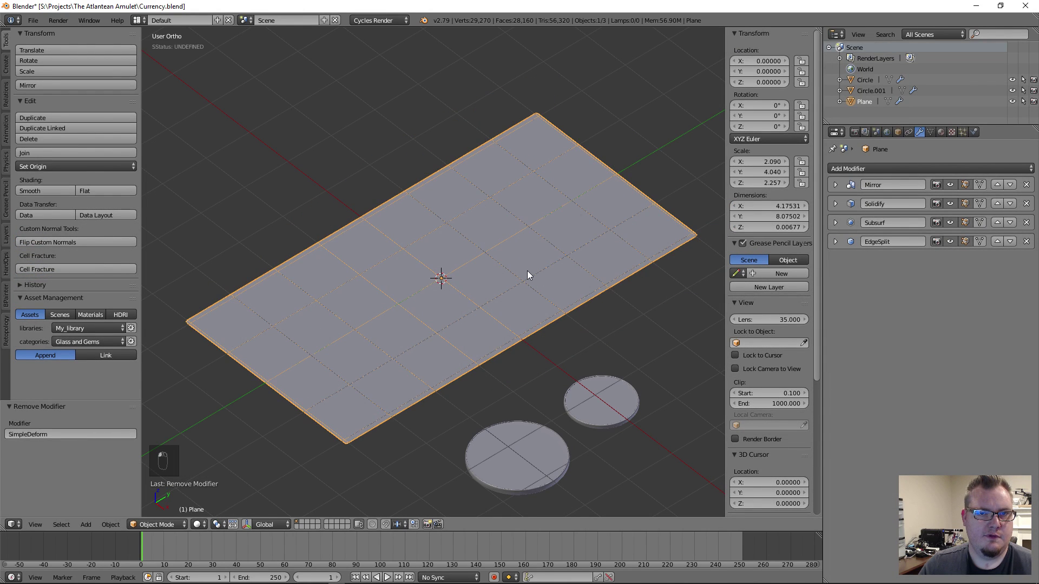
# Apply the scale of the flat plane and deselect it
pyautogui.hotkey('ctrl', 'a')
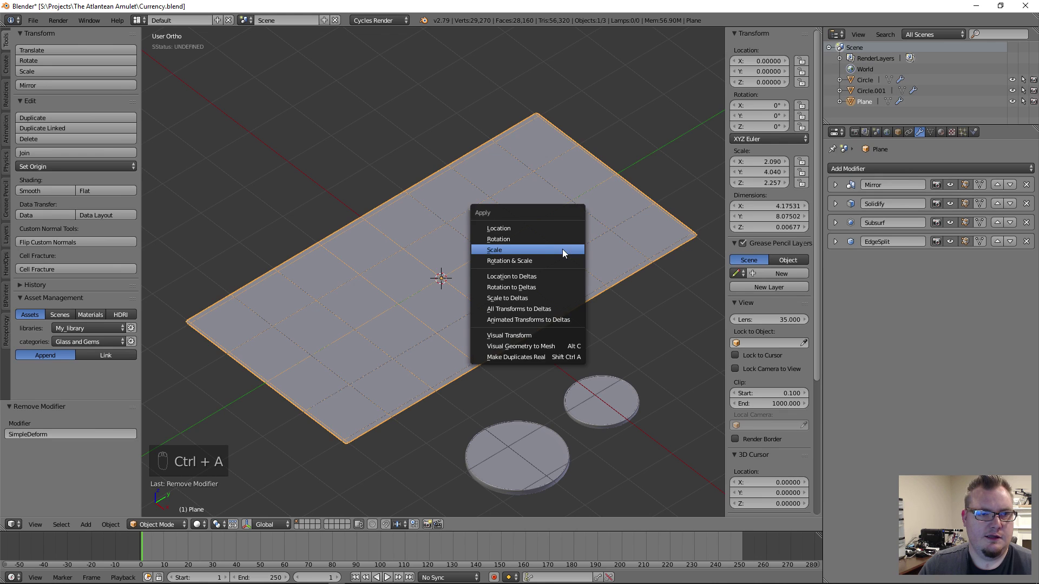
pyautogui.click(563, 249)
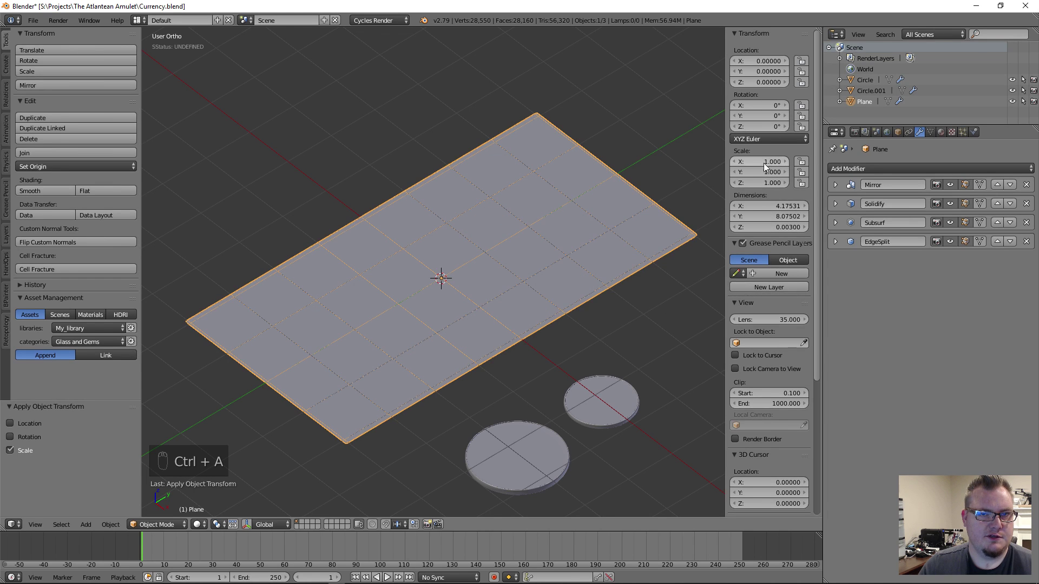
pyautogui.press('a')
# Select both coins and scale them down together to about half size, giving the larger coin a scale of about 0.503
pyautogui.moveTo(561, 214); pyautogui.dragTo(552, 324, button='middle')
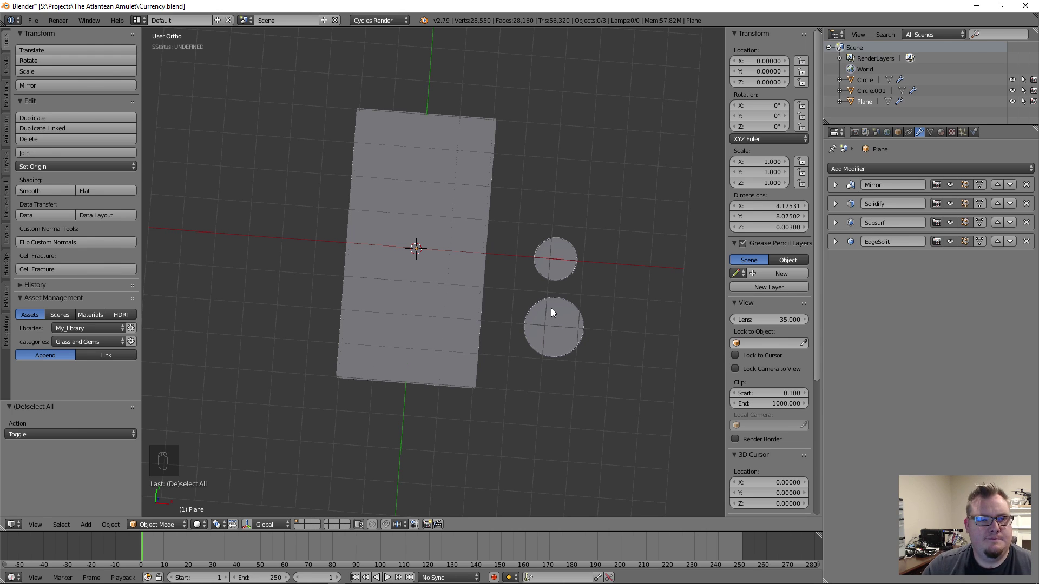
pyautogui.rightClick(552, 312)
pyautogui.keyDown('shift'); pyautogui.rightClick(538, 256); pyautogui.keyUp('shift')
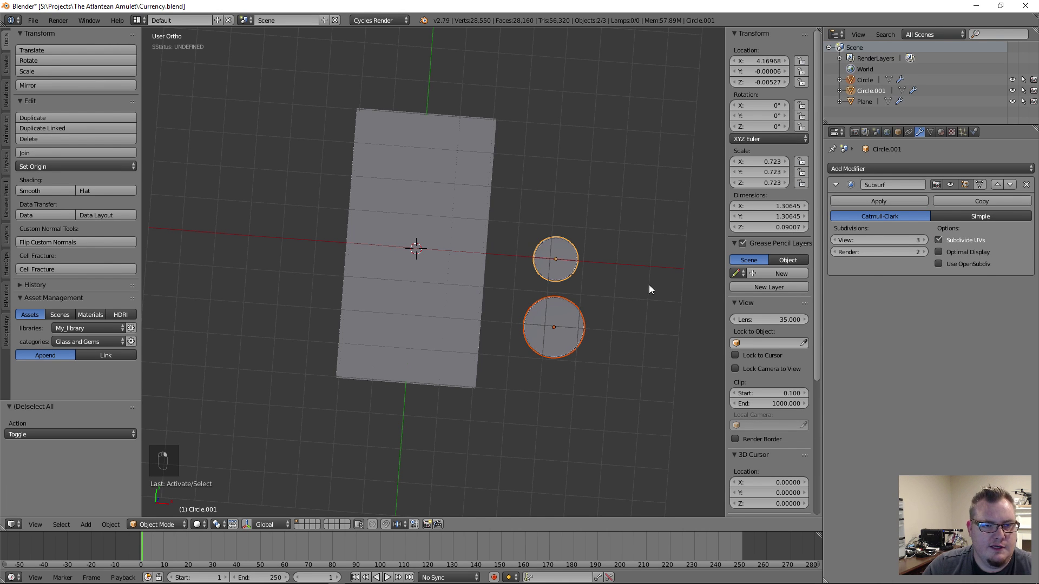
pyautogui.rightClick(435, 312)
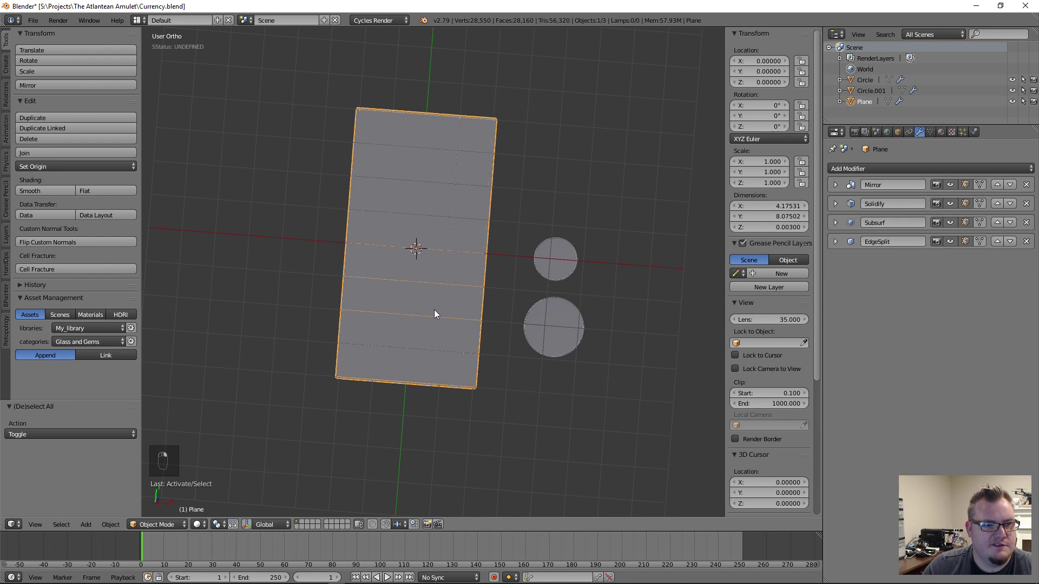
pyautogui.rightClick(553, 265)
pyautogui.keyDown('shift'); pyautogui.rightClick(551, 335); pyautogui.keyUp('shift')
pyautogui.press('KP_7')
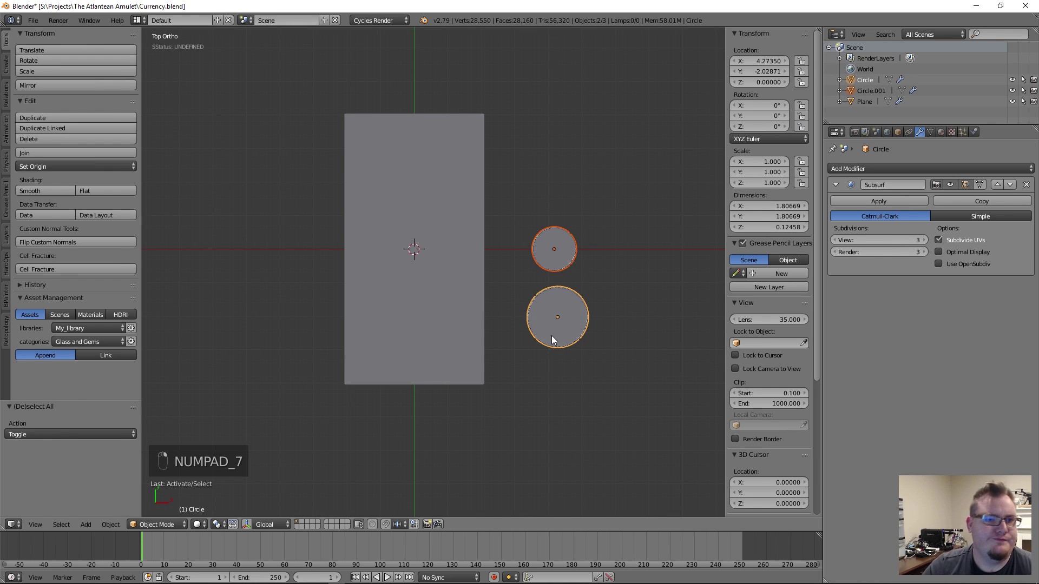
pyautogui.press('s')
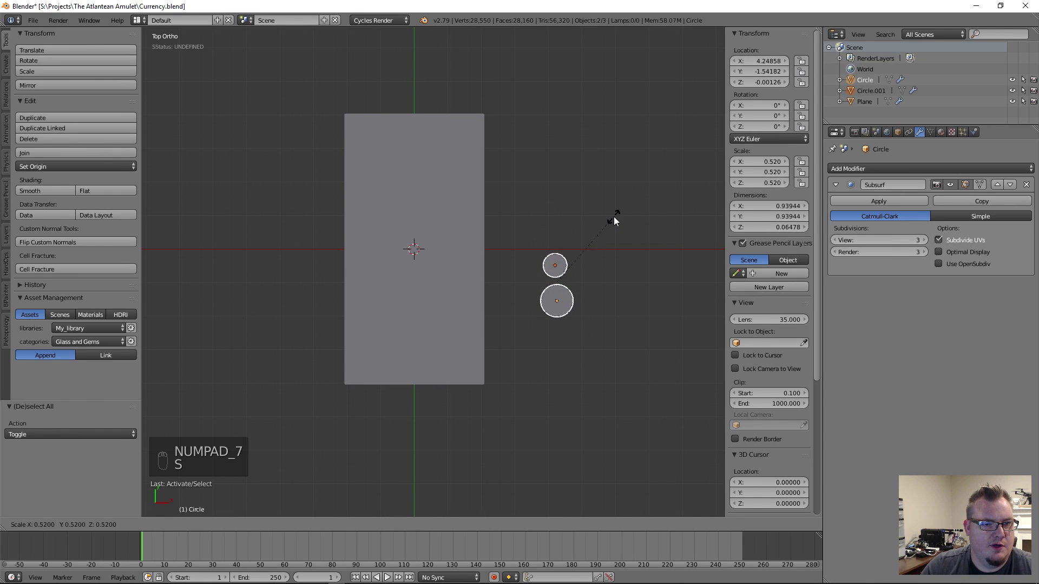
pyautogui.click(612, 219)
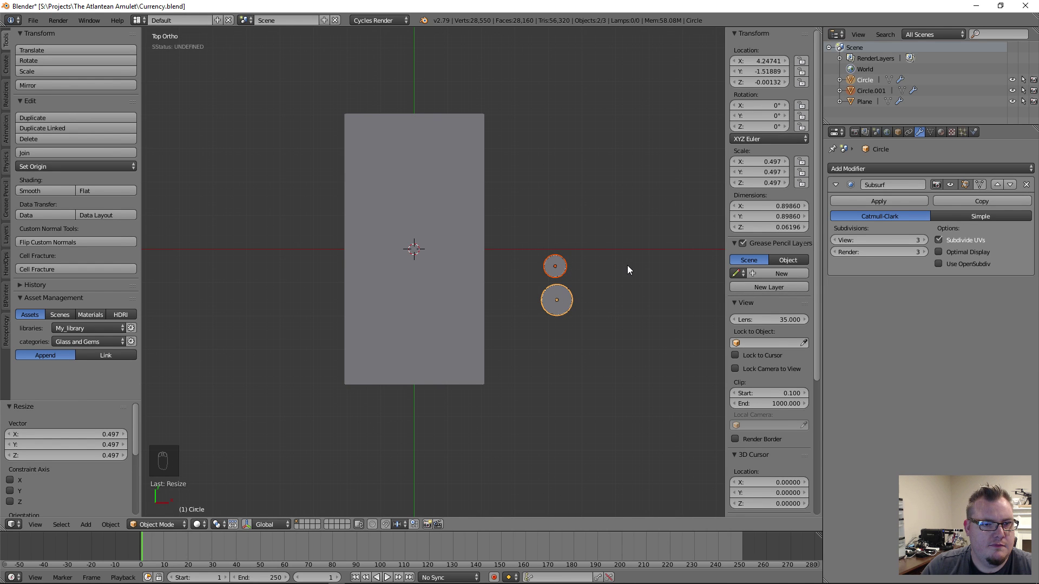
pyautogui.press('s')
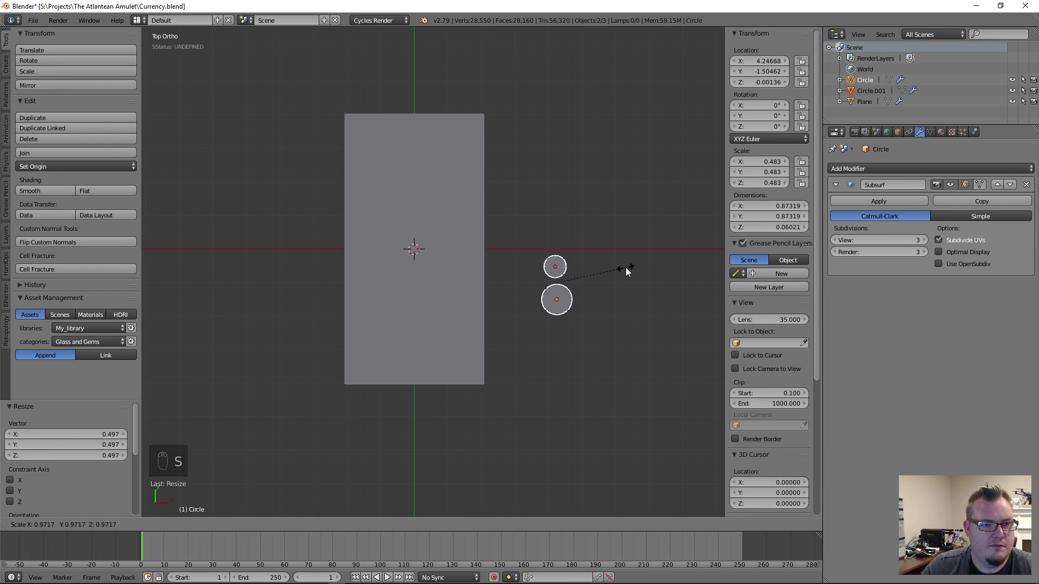
pyautogui.click(629, 266)
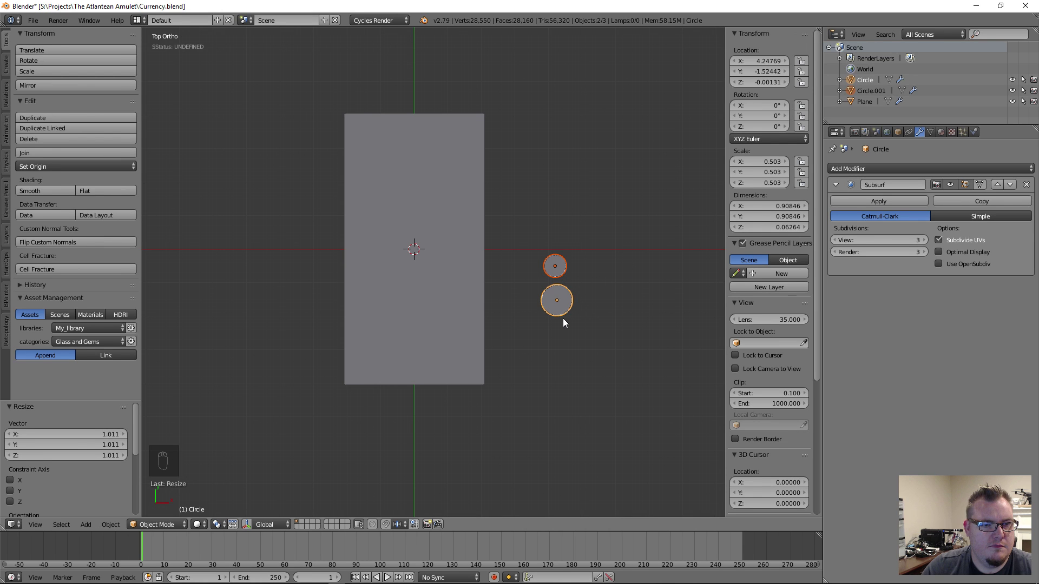
# Duplicate the larger coin about -1.274 units along Y and enlarge the copy to a scale of about 0.667
pyautogui.rightClick(563, 318)
pyautogui.hotkey('shift', 'd')
pyautogui.click(591, 333)
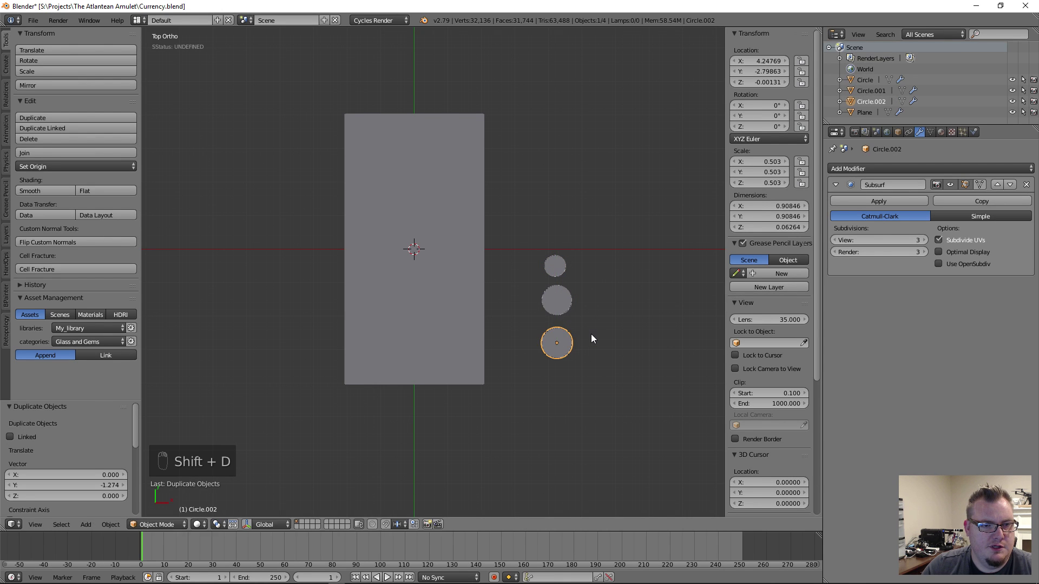
pyautogui.press('s')
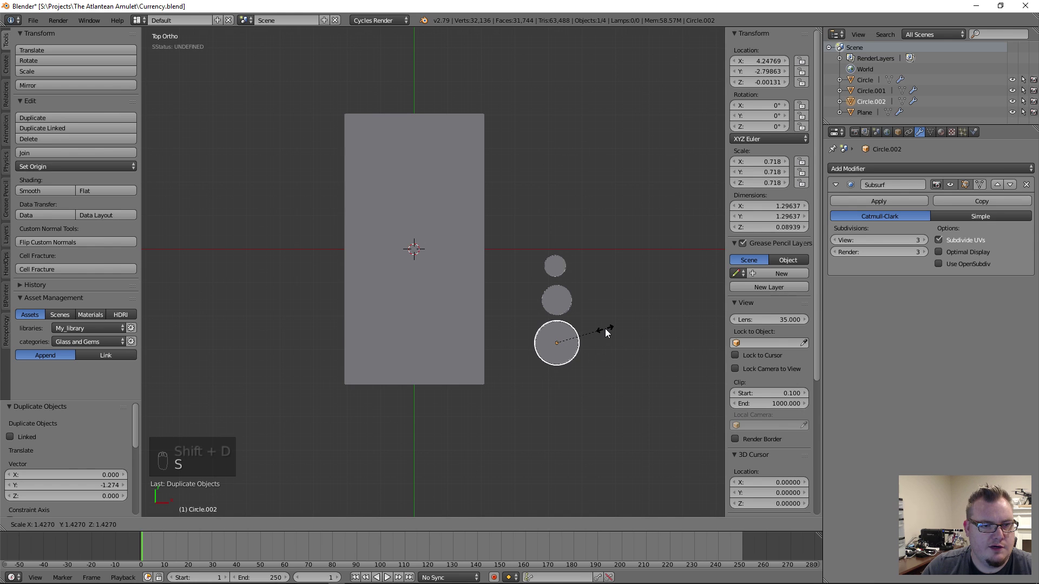
pyautogui.click(602, 332)
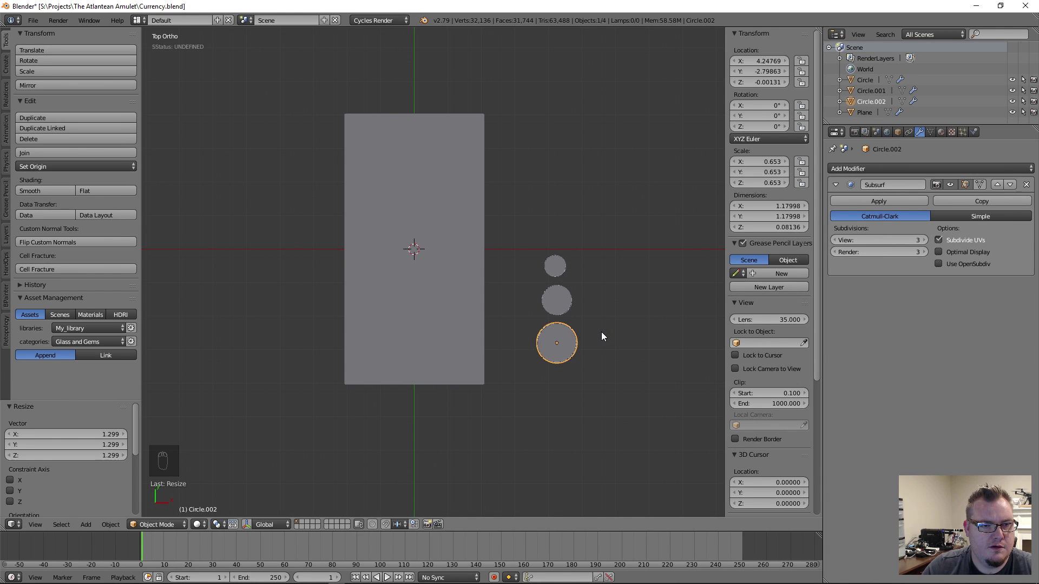
pyautogui.press('s')
pyautogui.click(649, 260)
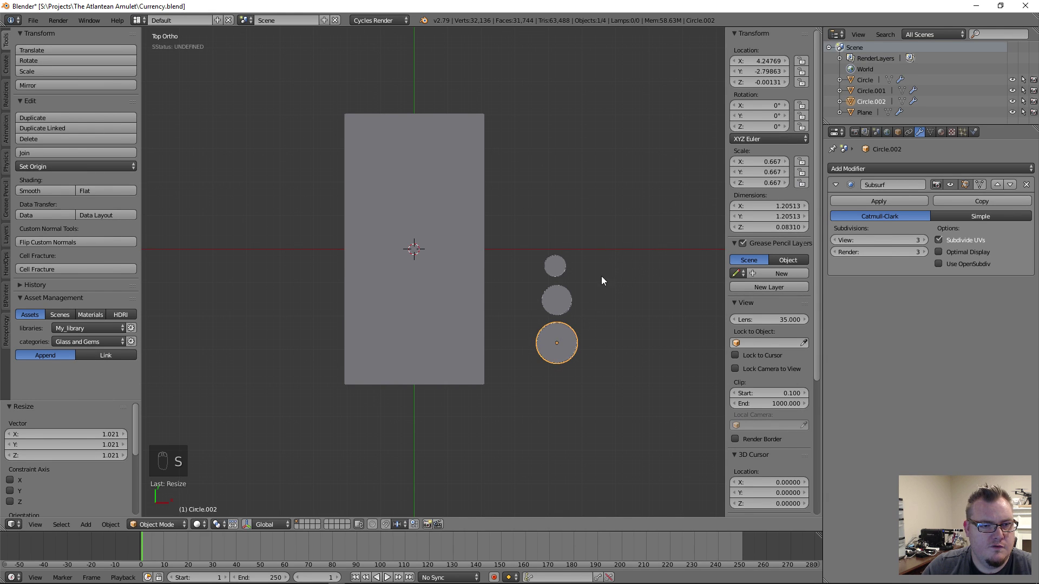
pyautogui.press('a')
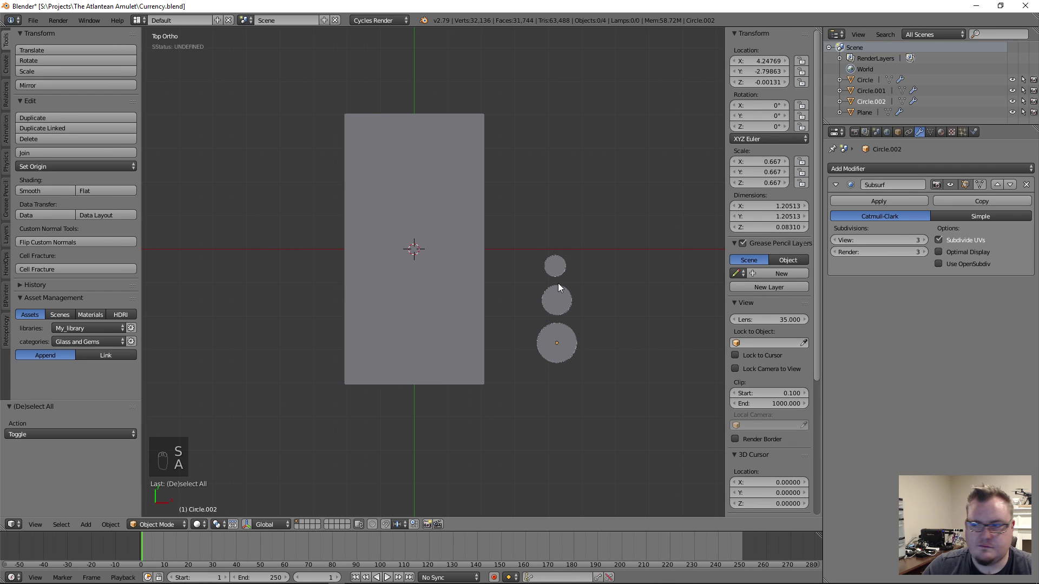
# Duplicate the smallest coin, offset the copy about -0.896 in X and -0.493 in Y, and enlarge it about 1.256 times
pyautogui.scroll(2, 557, 283)
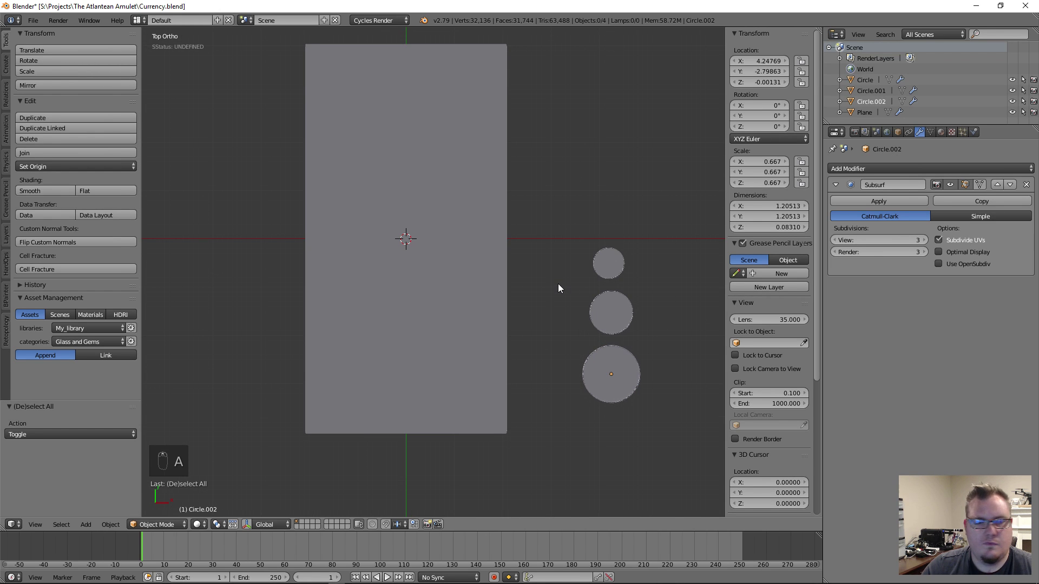
pyautogui.rightClick(605, 275)
pyautogui.hotkey('shift', 'd')
pyautogui.click(586, 333)
pyautogui.press('s')
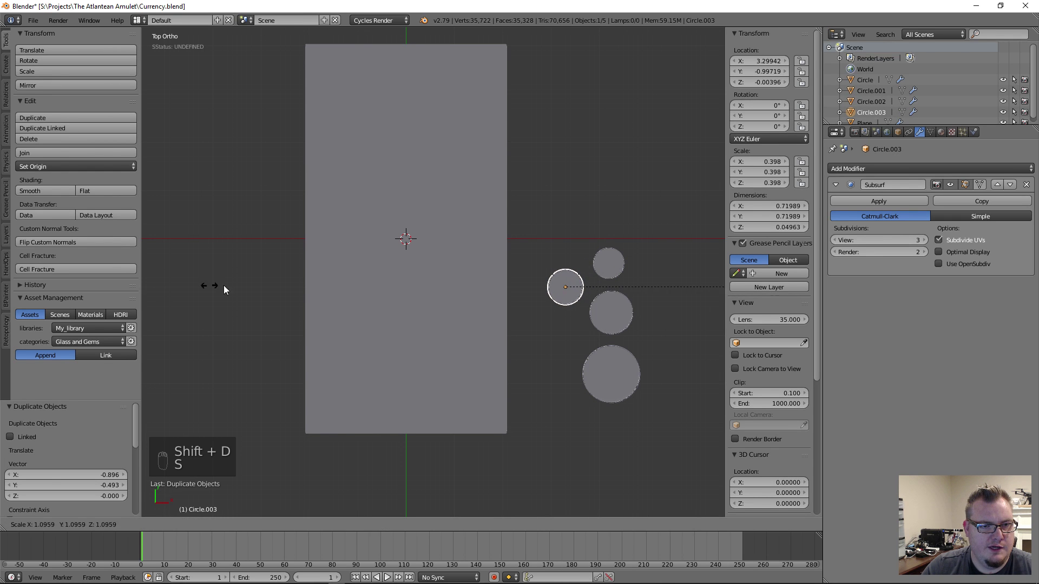
pyautogui.click(379, 276)
# Enlarge the original larger coin about 1.093 times and the biggest coin to a scale of about 0.698
pyautogui.rightClick(609, 323)
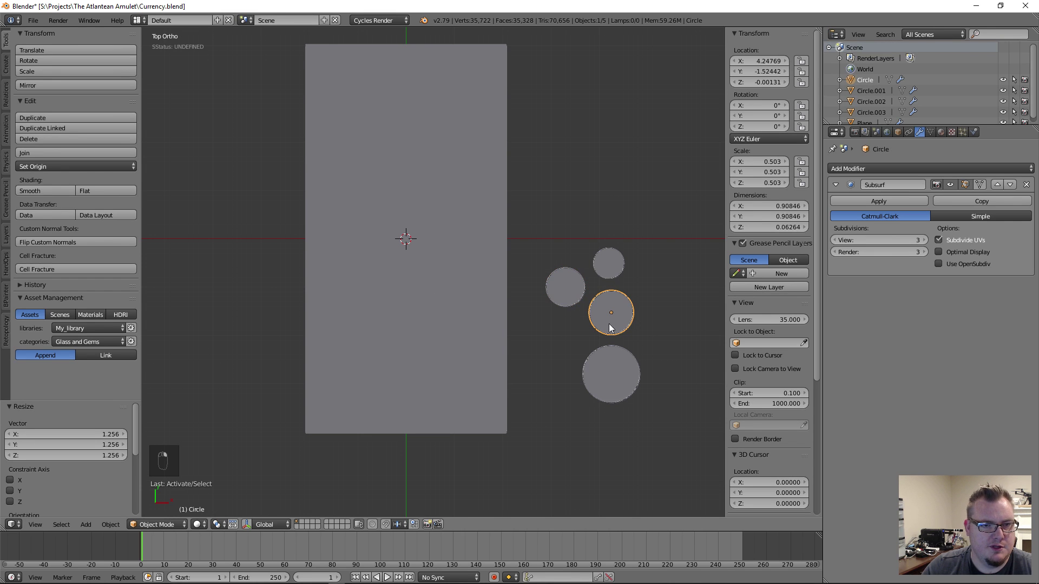
pyautogui.press('s')
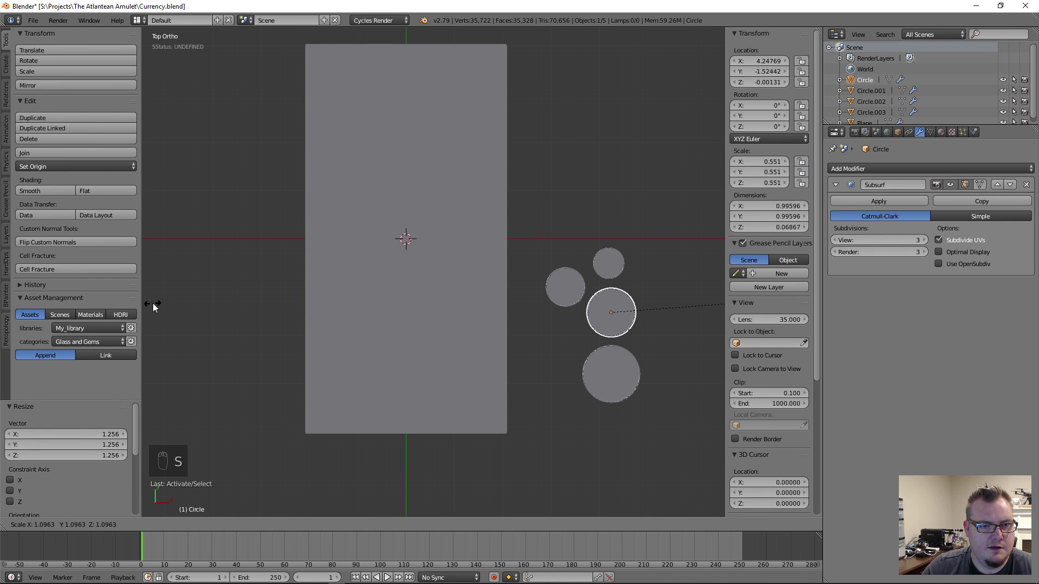
pyautogui.click(151, 303)
pyautogui.rightClick(618, 399)
pyautogui.press('s')
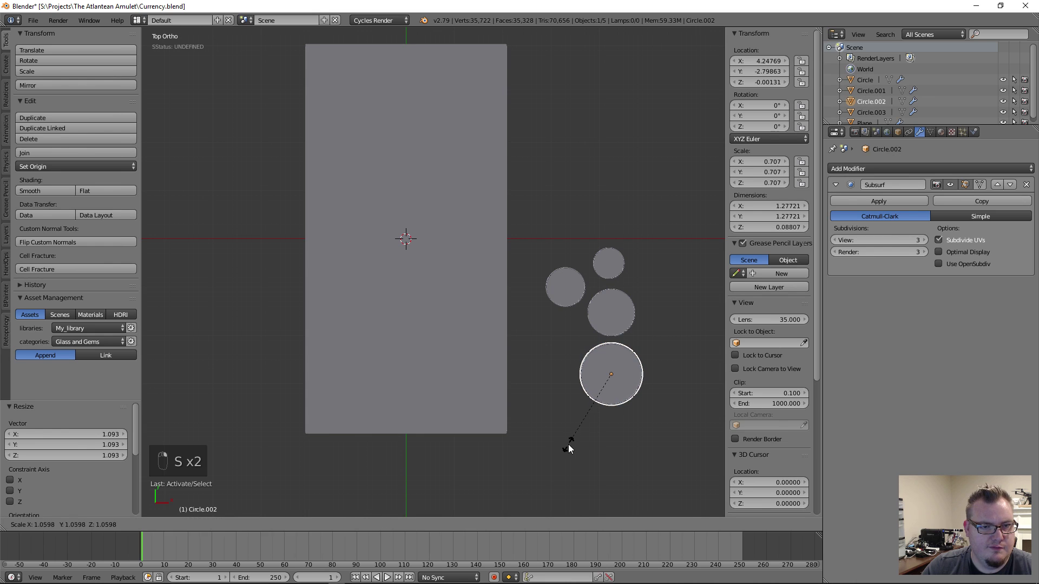
pyautogui.click(572, 439)
pyautogui.press('a')
pyautogui.scroll(-3, 567, 331)
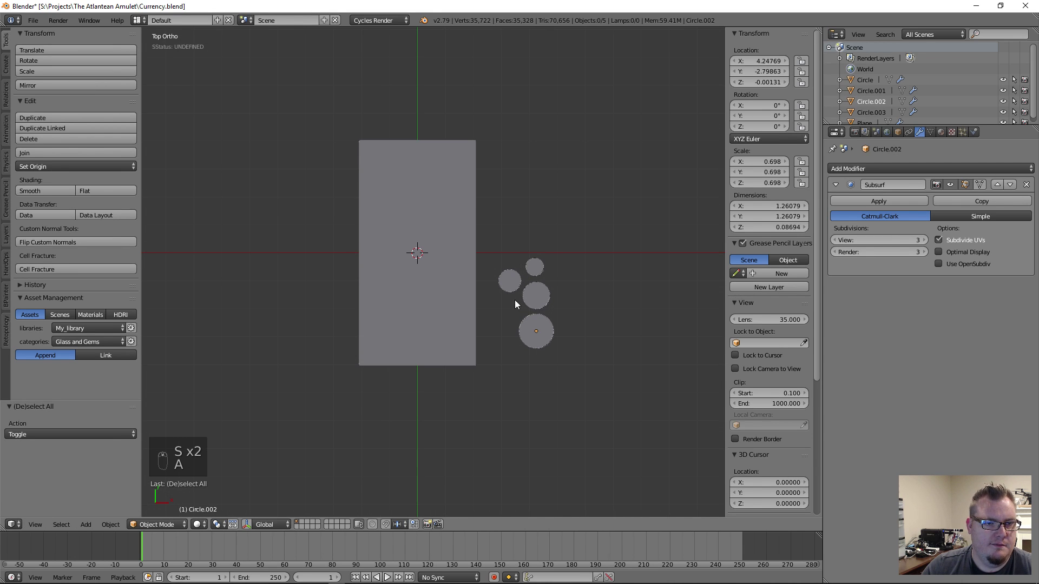
# Move the second-smallest coin about 0.874 units in X and 1.467 in Y, placing it above the smallest coin
pyautogui.scroll(3, 531, 300)
pyautogui.rightClick(576, 292)
pyautogui.press('g')
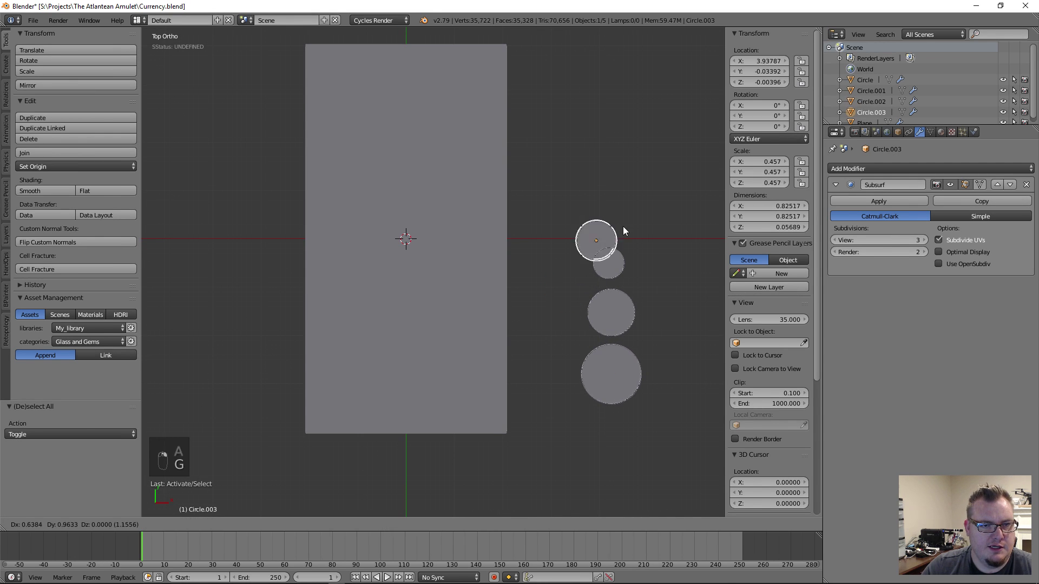
pyautogui.click(631, 211)
pyautogui.rightClick(622, 254)
pyautogui.rightClick(619, 379)
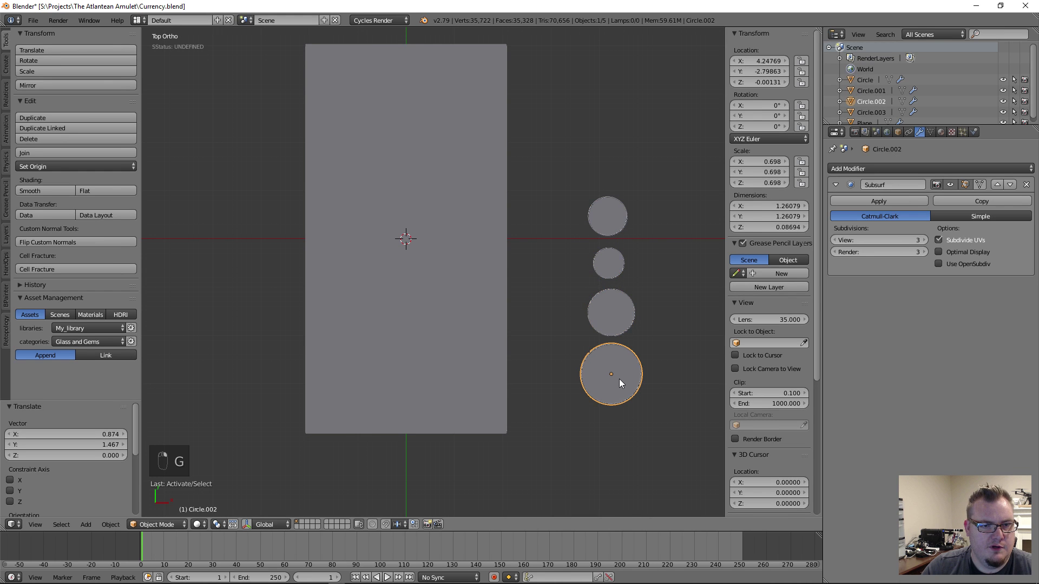
pyautogui.scroll(-1, 511, 268)
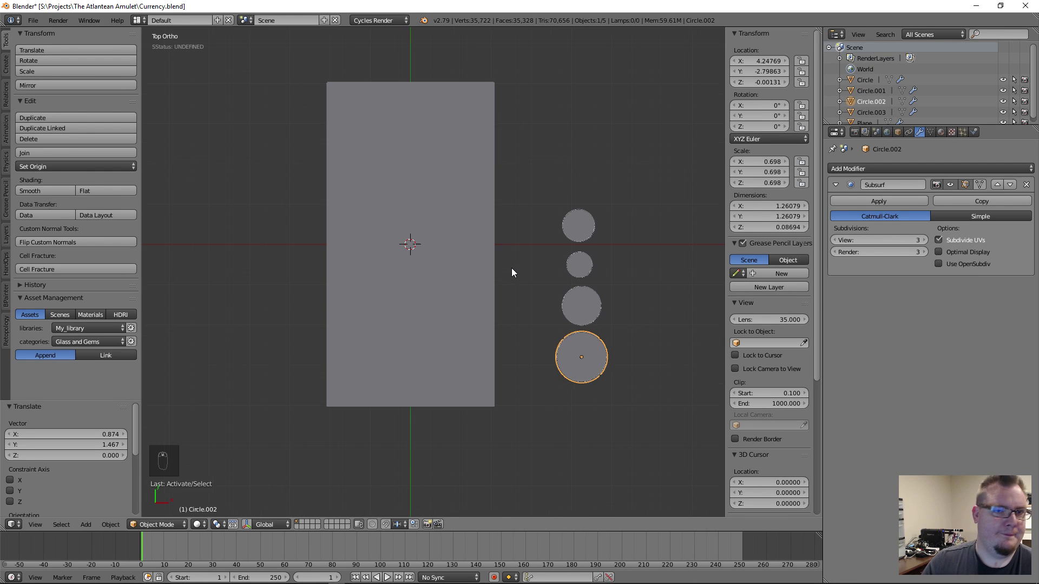
# Select all four coins and move them together about -0.927 units in X and 0.981 in Y, closer to the banknote plane
pyautogui.press('a')
pyautogui.press('b')
pyautogui.moveTo(550, 167); pyautogui.dragTo(612, 392)
pyautogui.press('g')
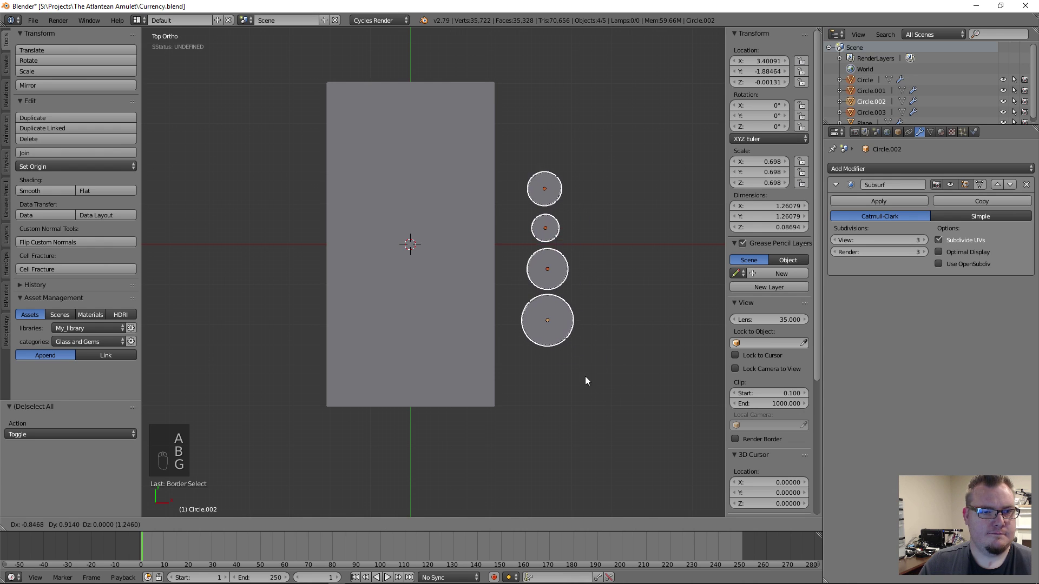
pyautogui.click(586, 377)
# Apply rotation and scale to the four coins, and check the transform values of individual coins
pyautogui.hotkey('ctrl', 'a')
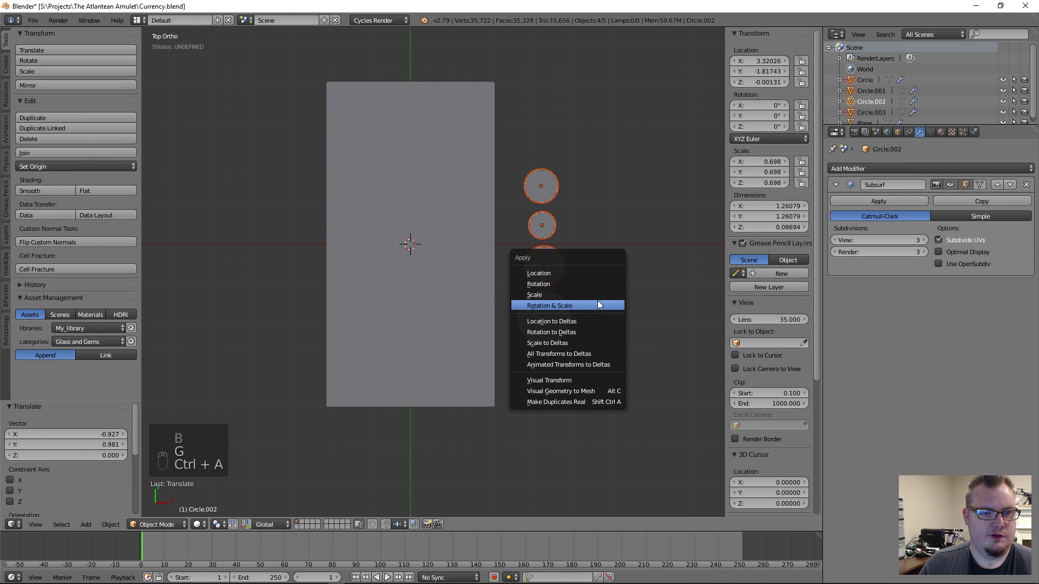
pyautogui.click(597, 301)
pyautogui.press('a')
pyautogui.rightClick(557, 190)
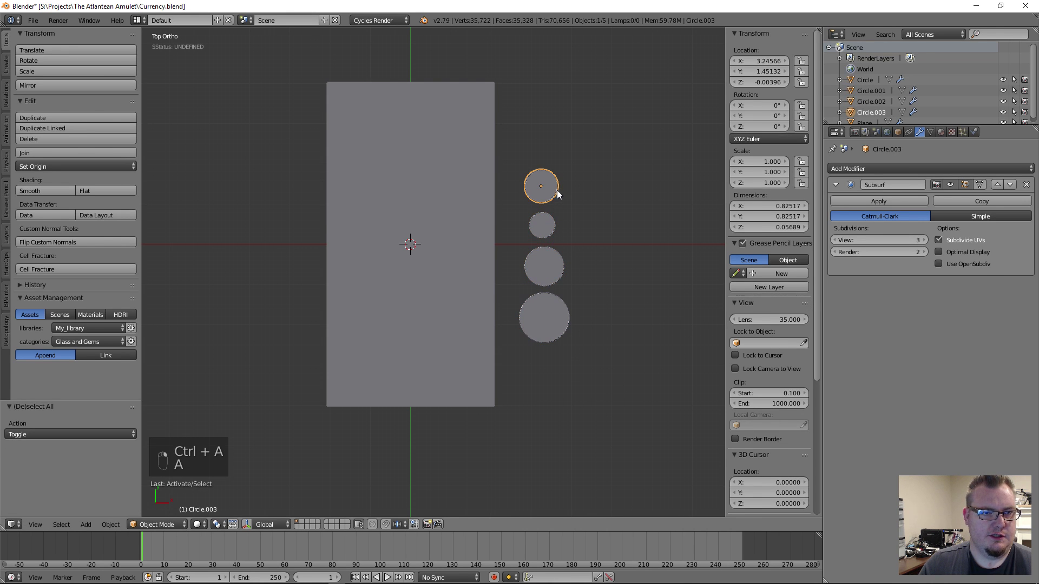
pyautogui.rightClick(551, 222)
pyautogui.rightClick(525, 324)
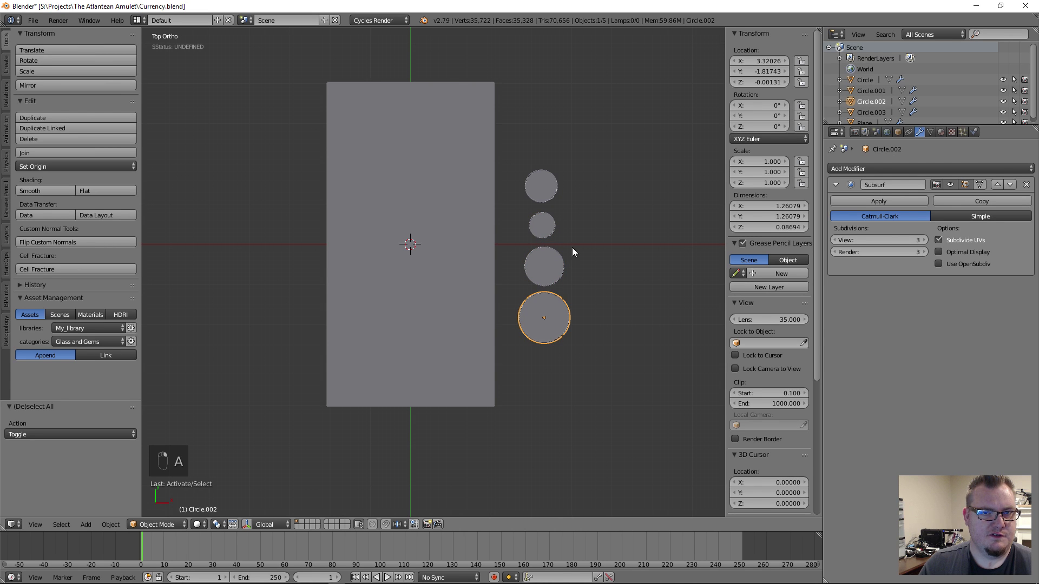
# Check the banknote plane's transform values, clear the selection and save the Currency.blend file
pyautogui.press('a')
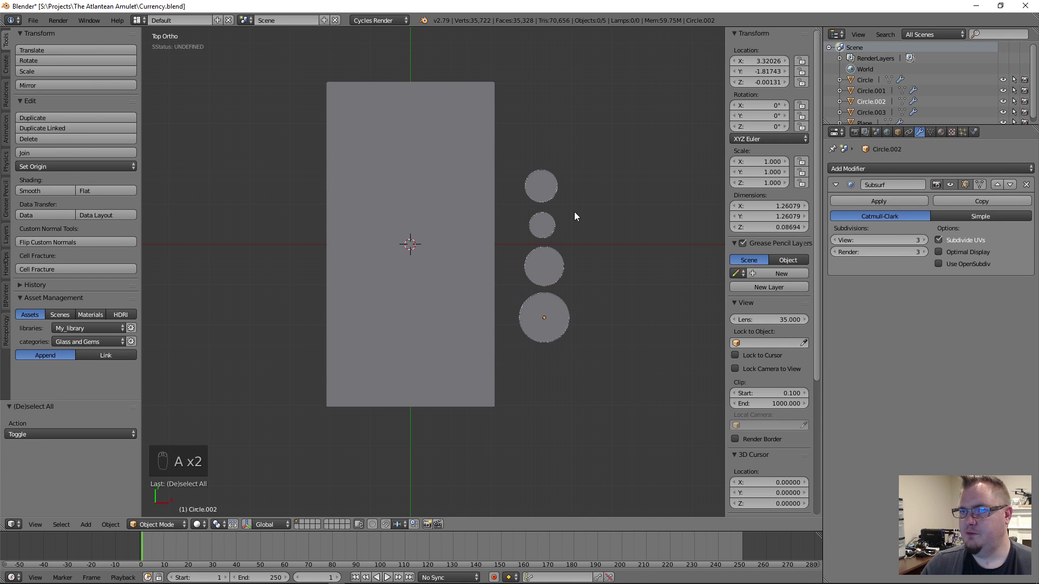
pyautogui.rightClick(499, 215)
pyautogui.press('a')
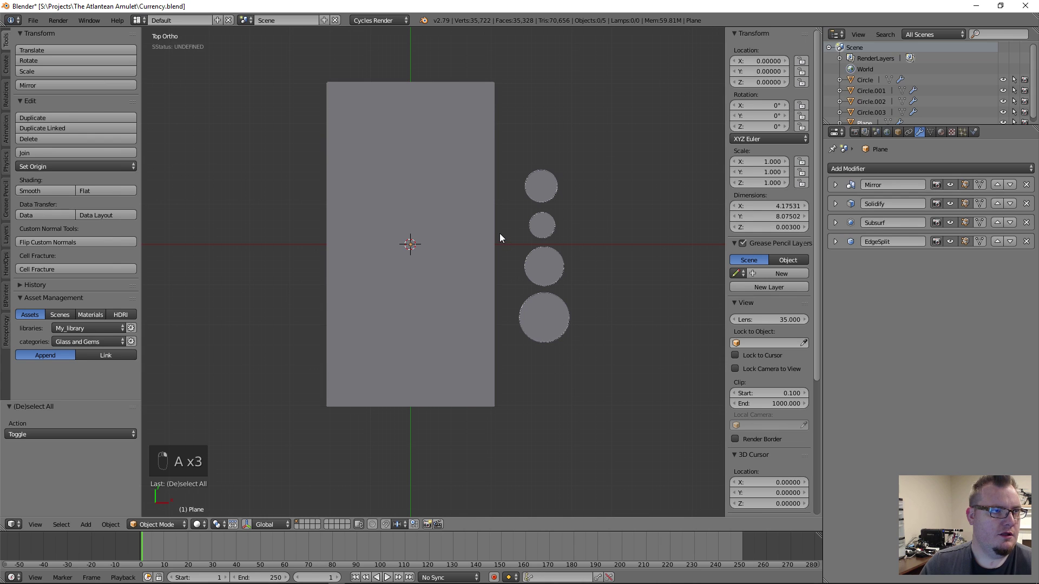
pyautogui.hotkey('ctrl', 'w')
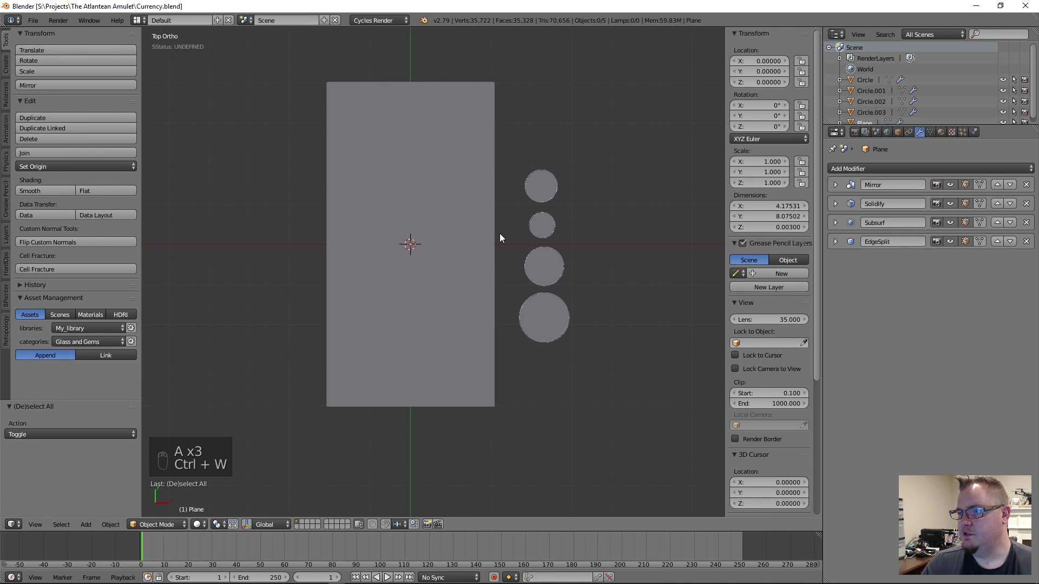
# Switch to the browser, enlarge its window to examine the Roosevelt stamp pin, and return to the Currency board
pyautogui.rightClick(388, 272)
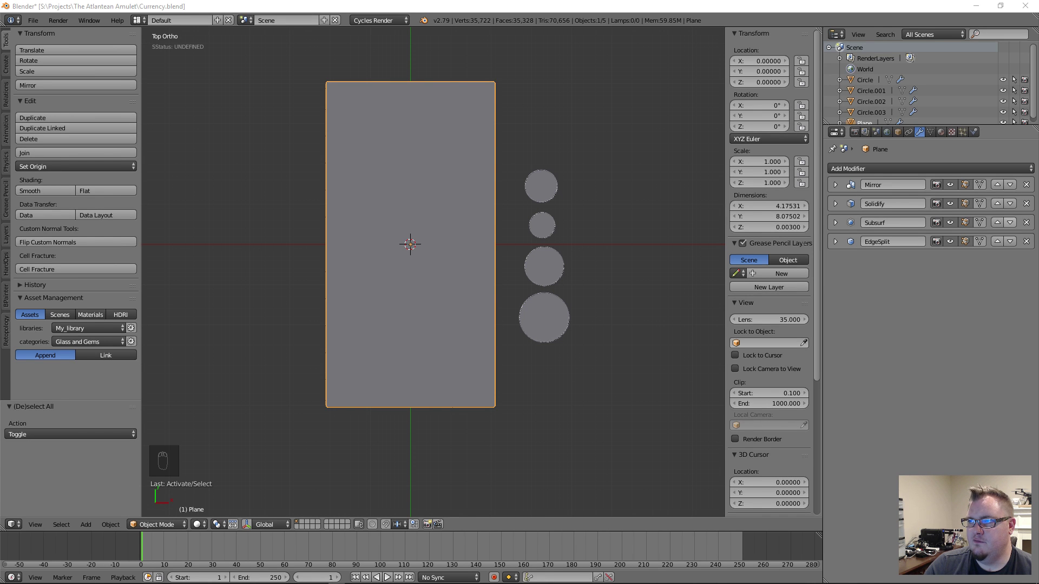
pyautogui.hotkey('alt', 'Tab')
pyautogui.moveTo(892, 49); pyautogui.dragTo(483, 55)
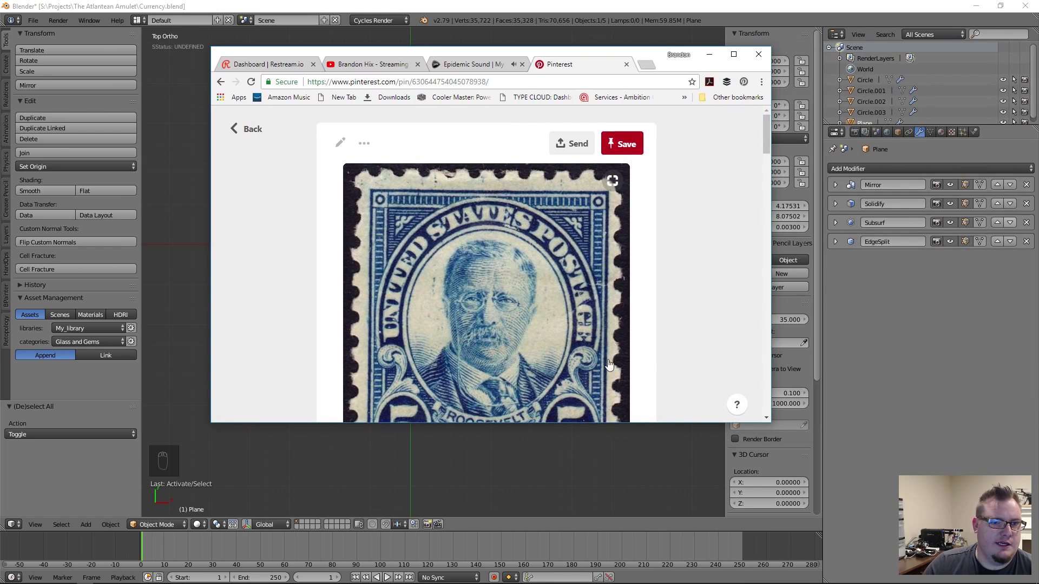
pyautogui.moveTo(659, 421); pyautogui.dragTo(659, 539)
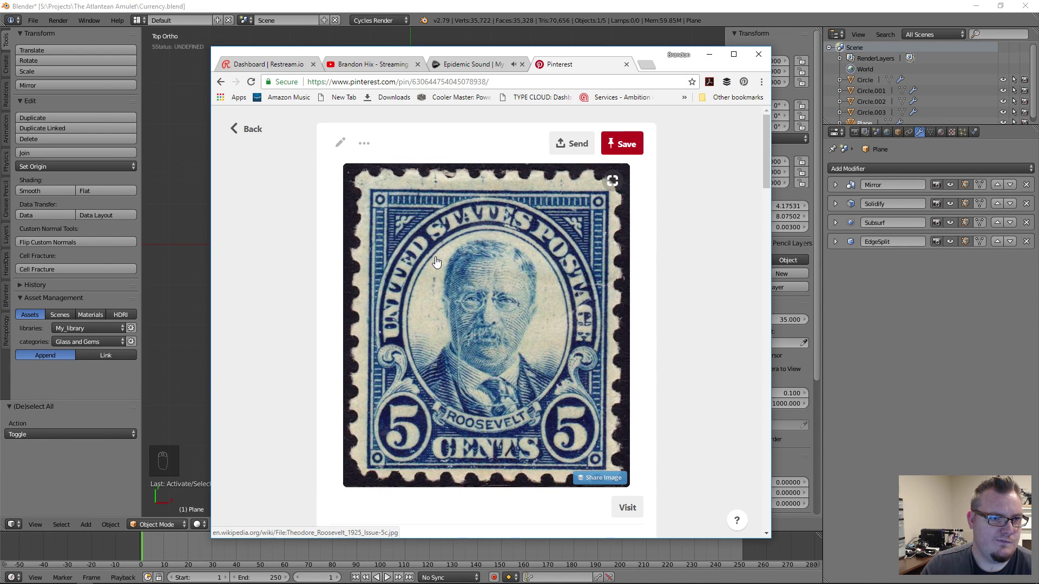
pyautogui.click(238, 130)
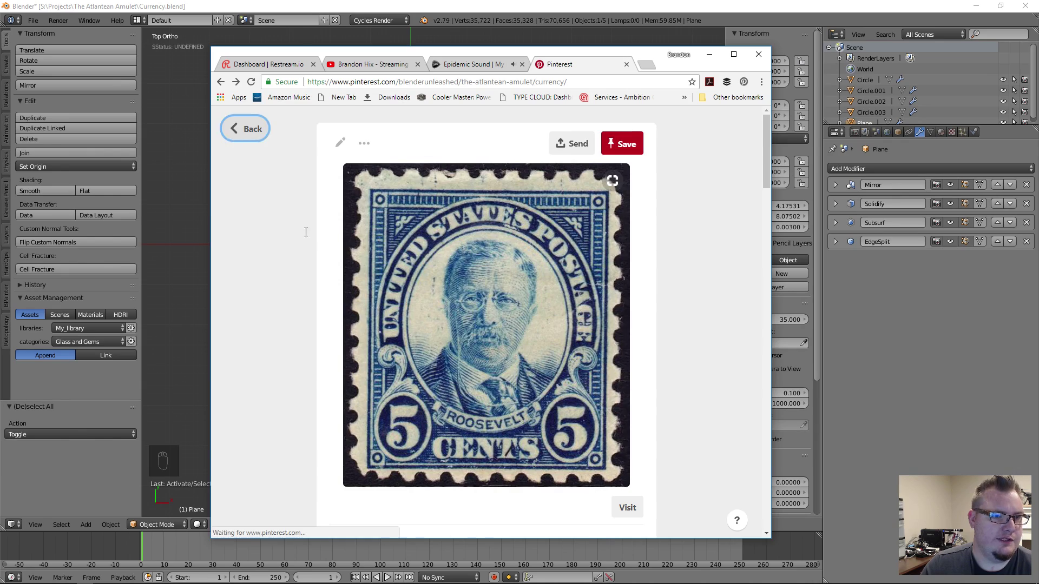
# Examine the Egyptian sphinx stamp and the vintage postcard pins on the Currency board for shape references
pyautogui.scroll(-6, 579, 366)
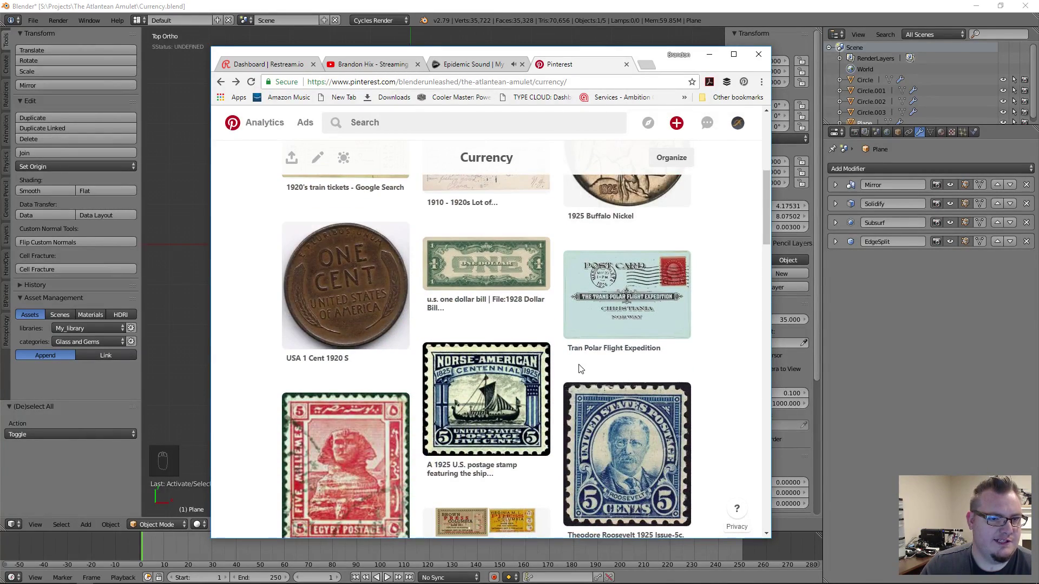
pyautogui.scroll(-3, 581, 368)
pyautogui.click(403, 368)
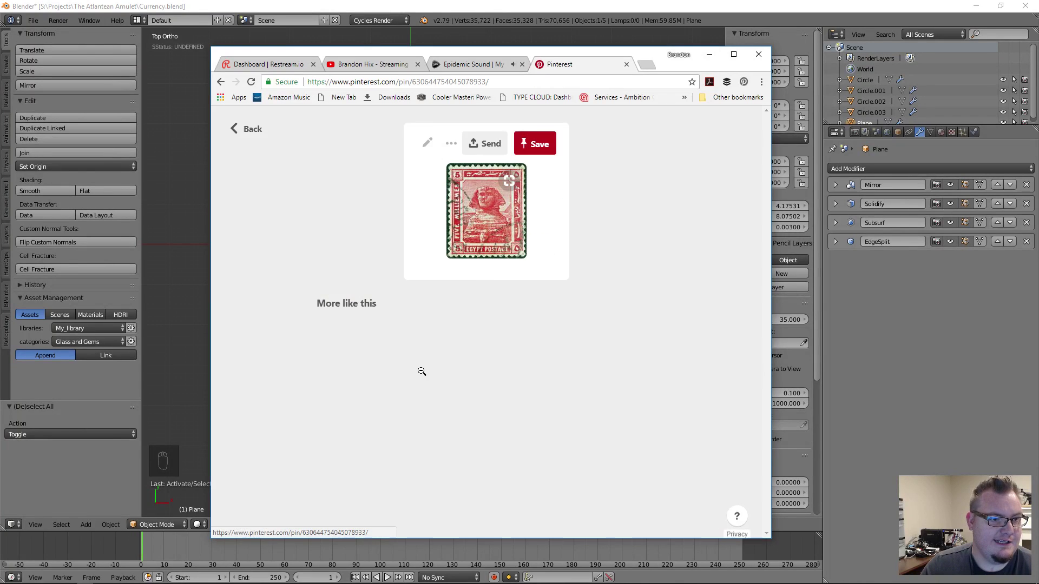
pyautogui.click(269, 254)
pyautogui.scroll(-2, 542, 268)
pyautogui.click(572, 274)
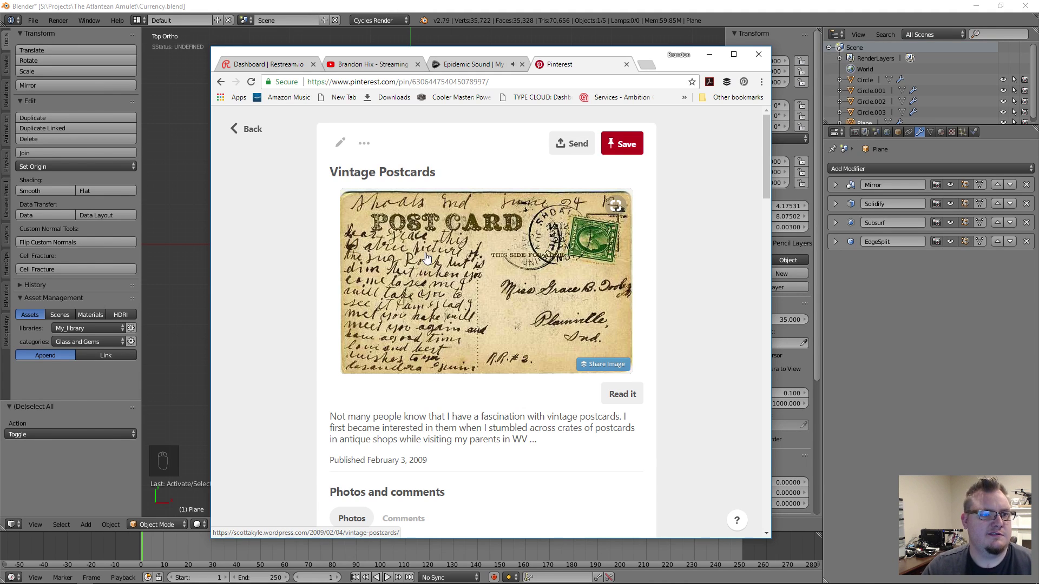
pyautogui.click(732, 246)
# Browse the rest of the Currency board, examine the Sudan camel stamp pin, and move the browser away from the Blender window
pyautogui.scroll(-10, 540, 331)
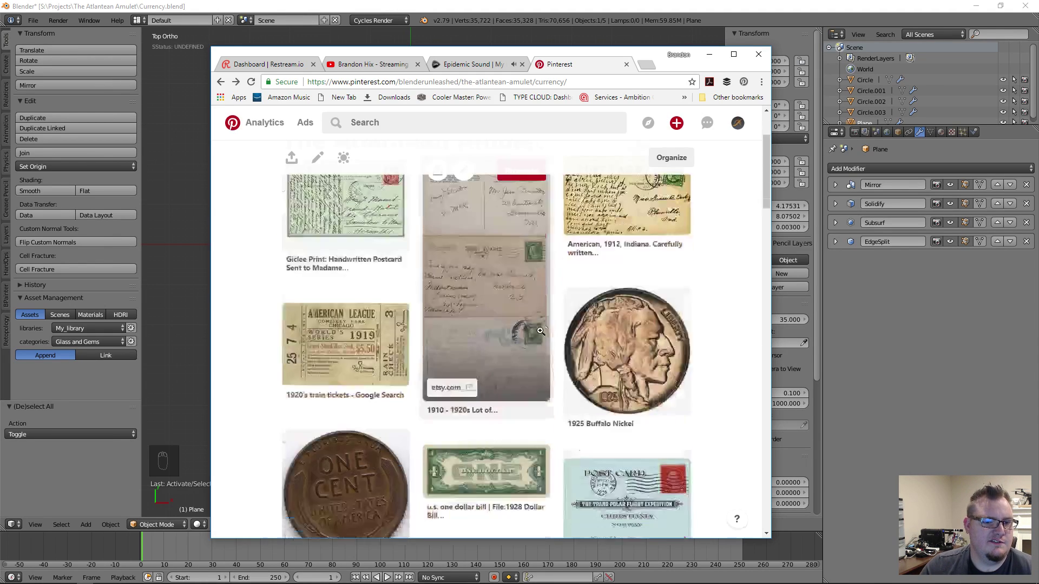
pyautogui.scroll(-10, 540, 331)
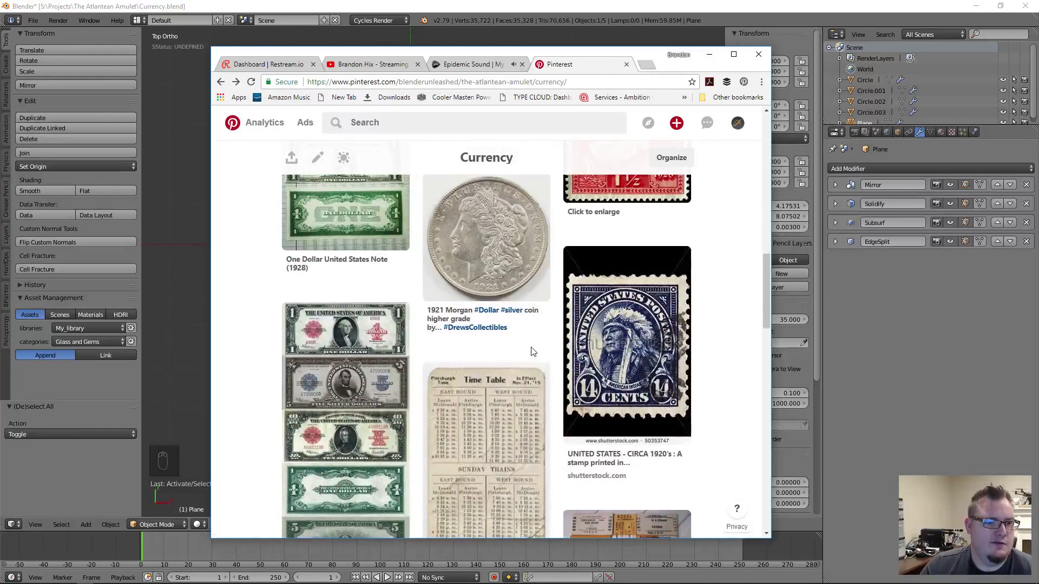
pyautogui.scroll(-3, 531, 347)
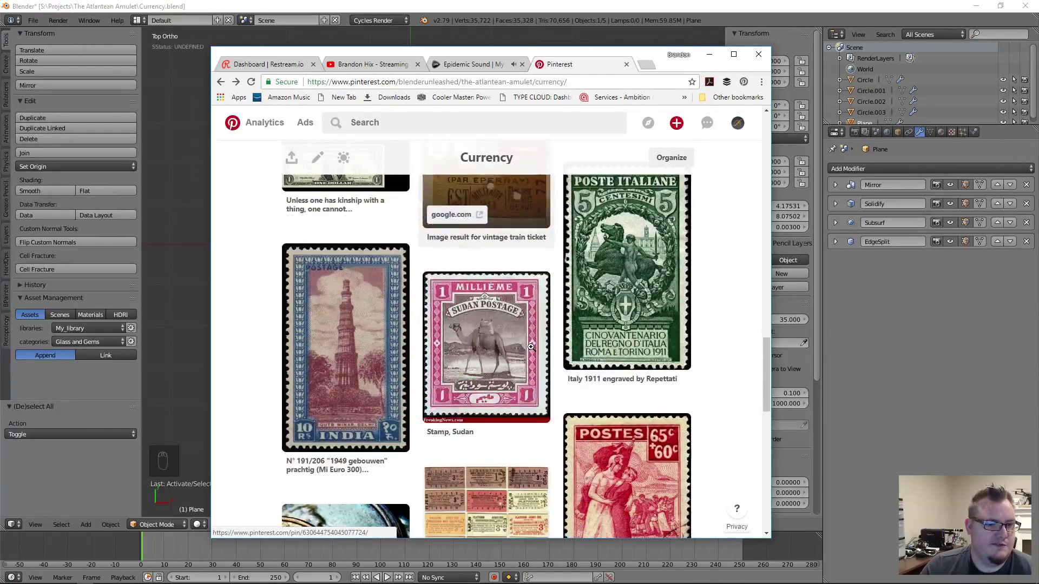
pyautogui.click(514, 384)
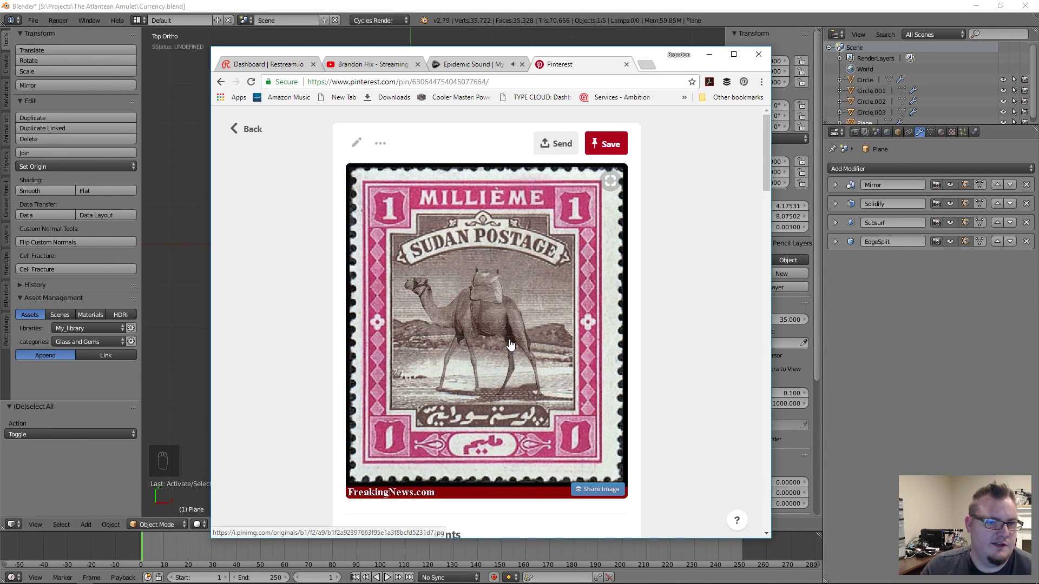
pyautogui.click(647, 301)
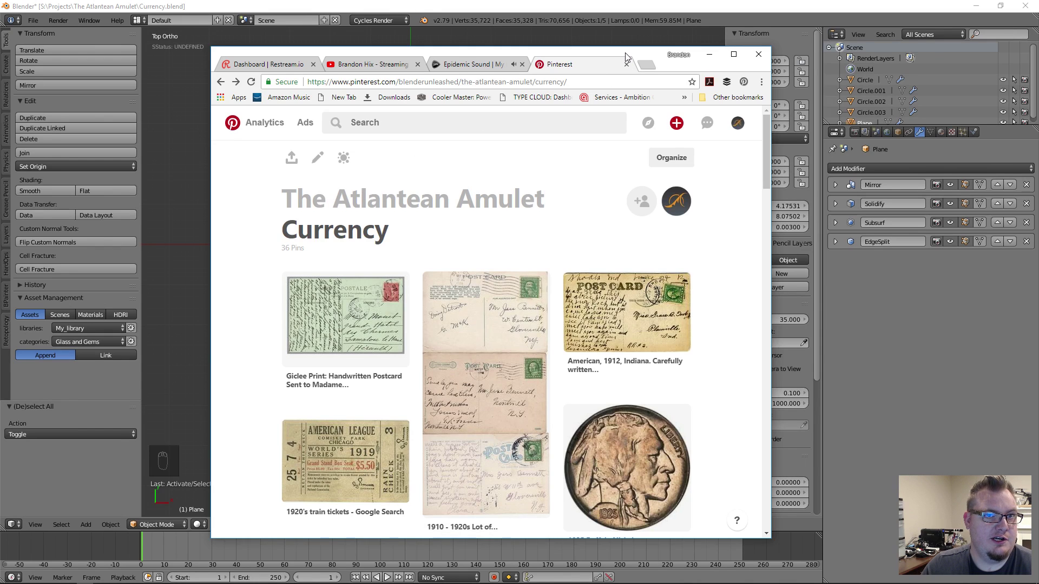
pyautogui.moveTo(625, 52); pyautogui.dragTo(1038, 90)
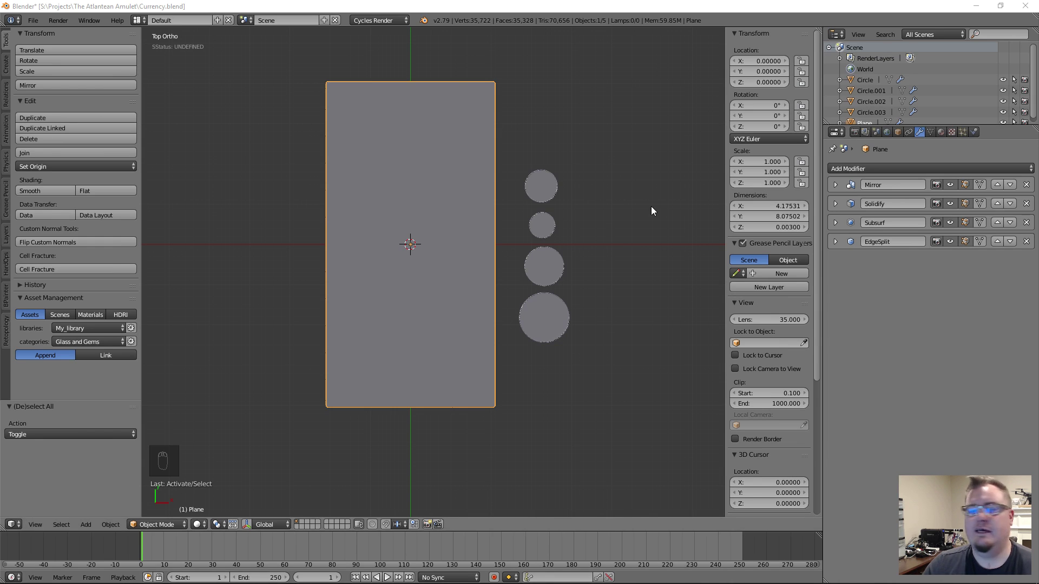
# Clear the selection, reset the 3D cursor to the world origin and save the file
pyautogui.press('a')
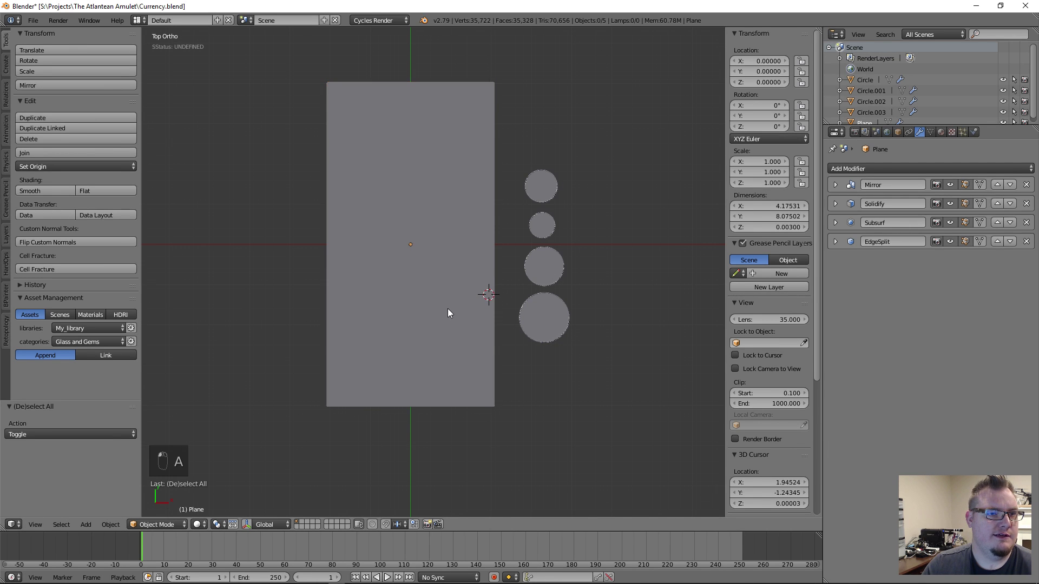
pyautogui.hotkey('shift', 'c')
pyautogui.hotkey('ctrl', 'w')
pyautogui.click(449, 312)
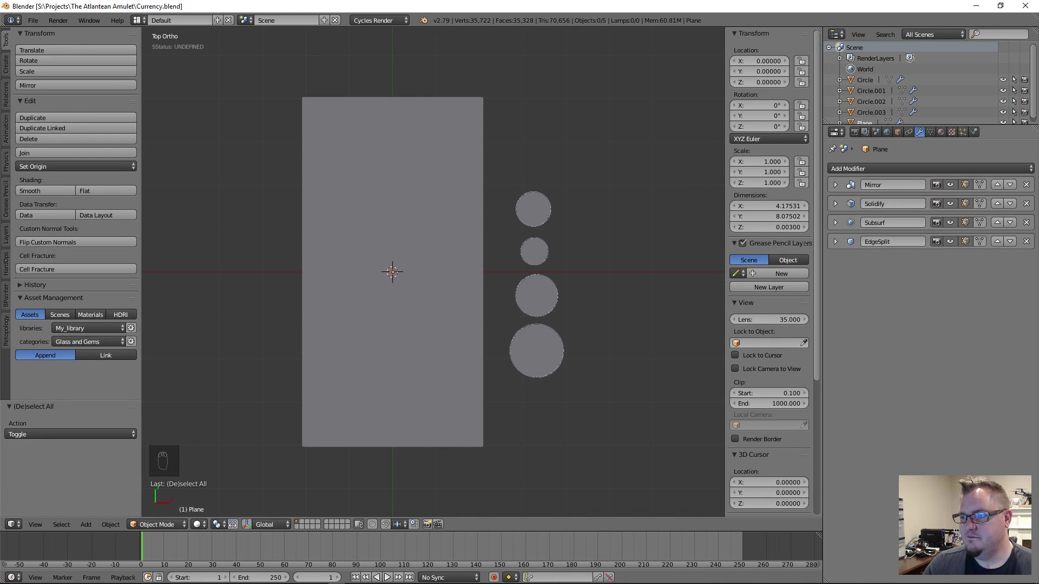
# Duplicate the banknote plane and offset the copy about -7.038 units along X
pyautogui.rightClick(535, 296)
pyautogui.rightClick(478, 304)
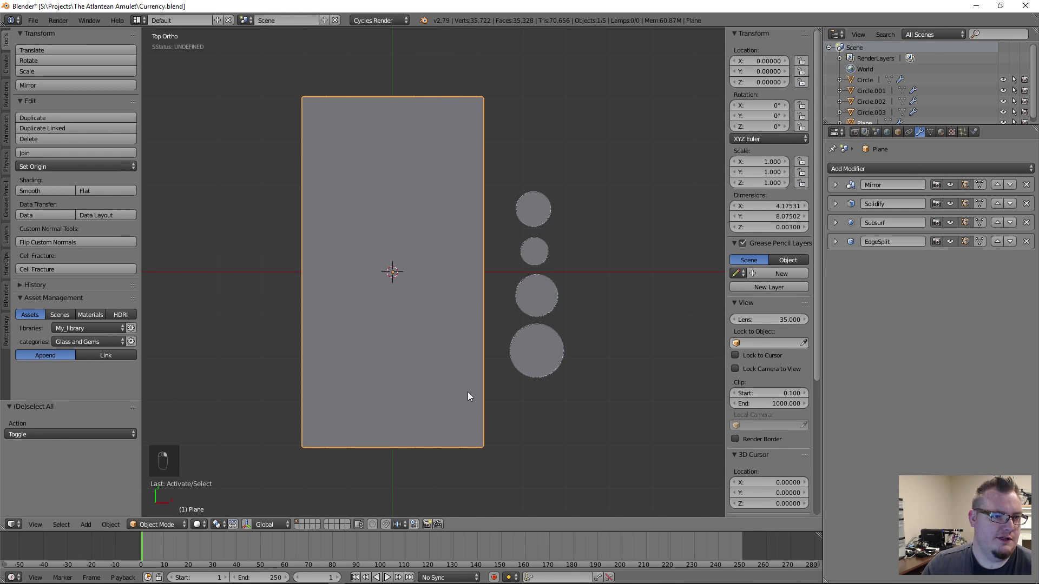
pyautogui.scroll(-3, 544, 304)
pyautogui.hotkey('shift', 'd')
pyautogui.click(397, 305)
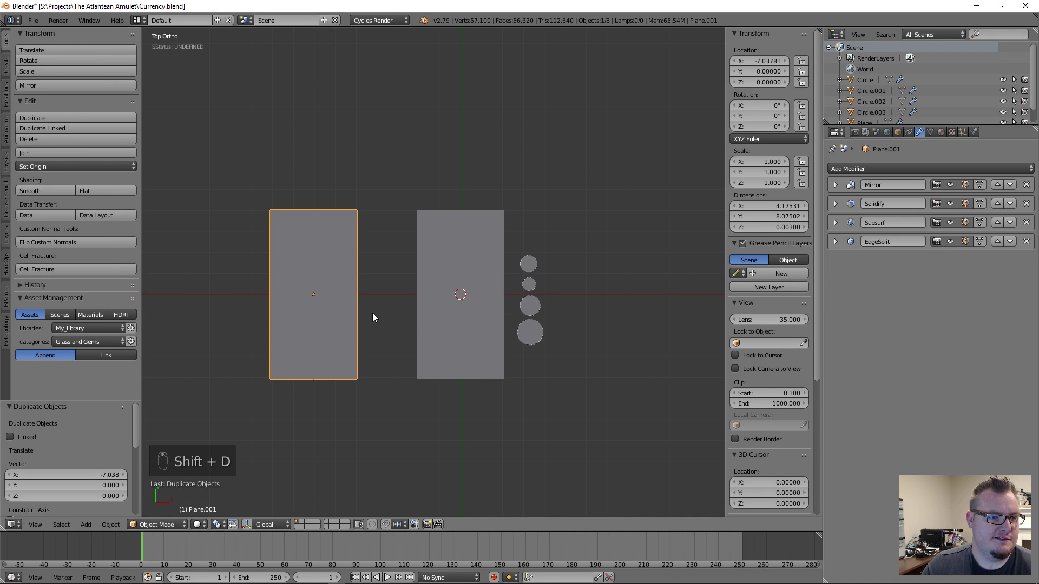
# Scale the plane copy by about 2.026 along X and about 0.827 along Y to give it a wider postcard-like shape
pyautogui.press('s')
pyautogui.press('x')
pyautogui.click(439, 310)
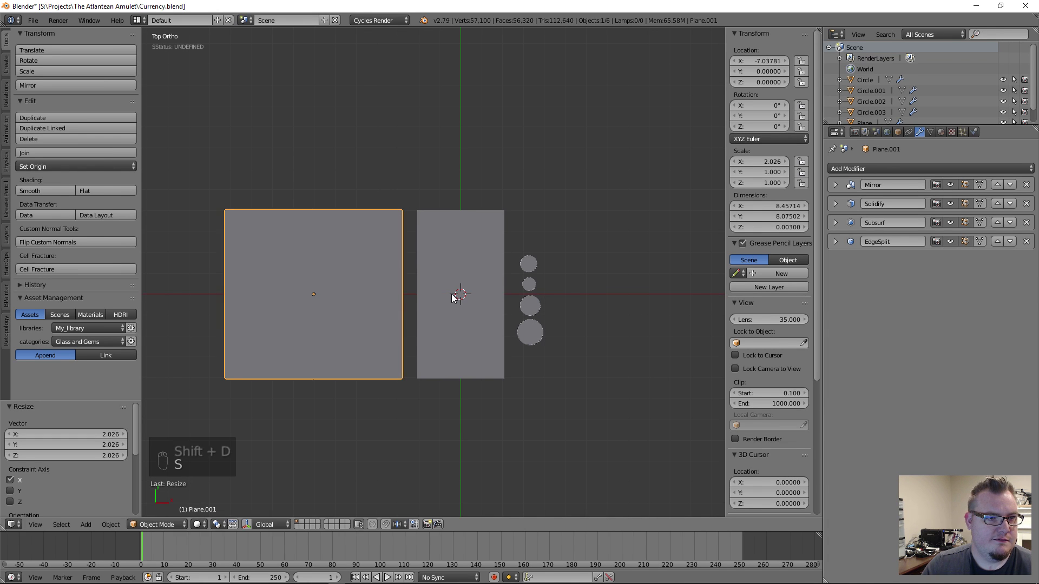
pyautogui.press('s')
pyautogui.press('y')
pyautogui.click(427, 295)
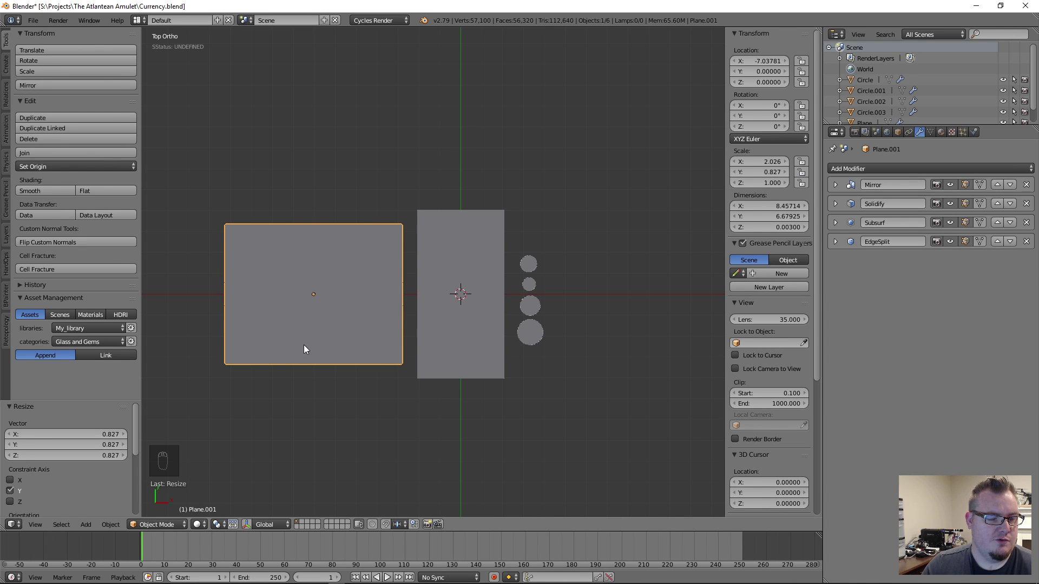
# Enlarge the plane copy uniformly by about 1.353 and widen it along X by about 1.087
pyautogui.press('s')
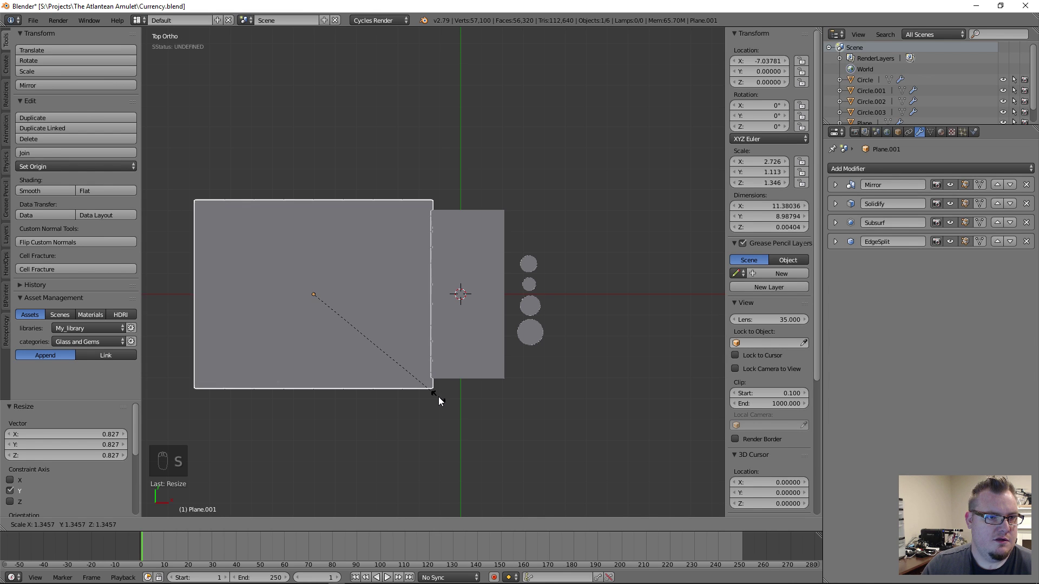
pyautogui.click(439, 398)
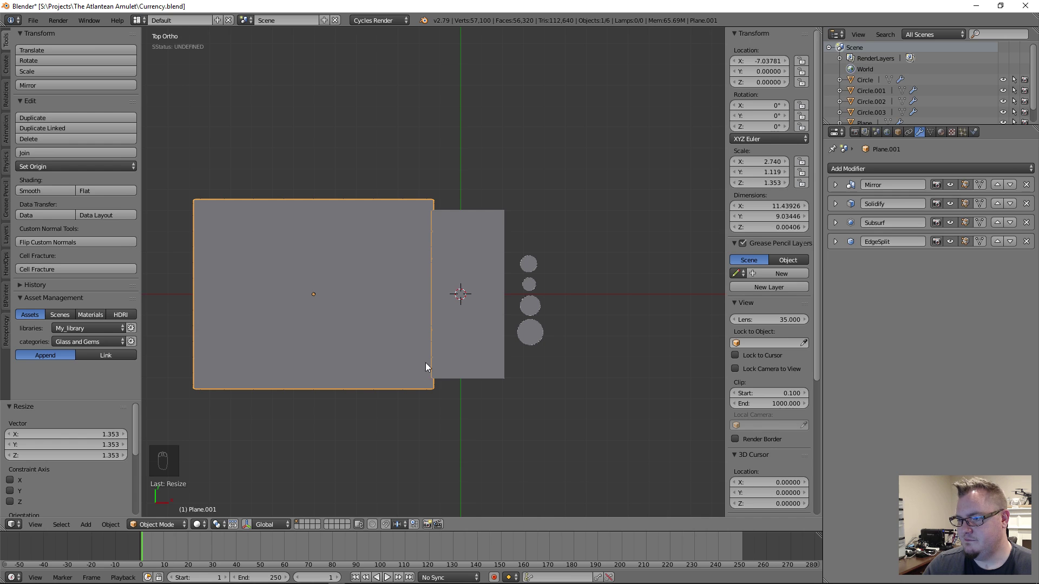
pyautogui.keyDown('shift'); pyautogui.moveTo(457, 333); pyautogui.dragTo(505, 365, button='middle'); pyautogui.keyUp('shift')
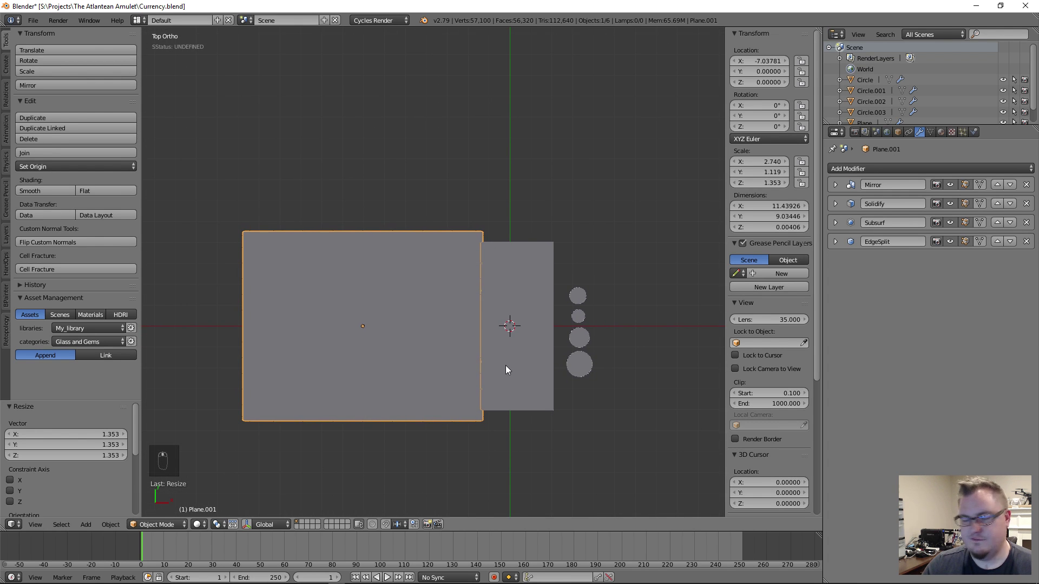
pyautogui.press('s')
pyautogui.press('x')
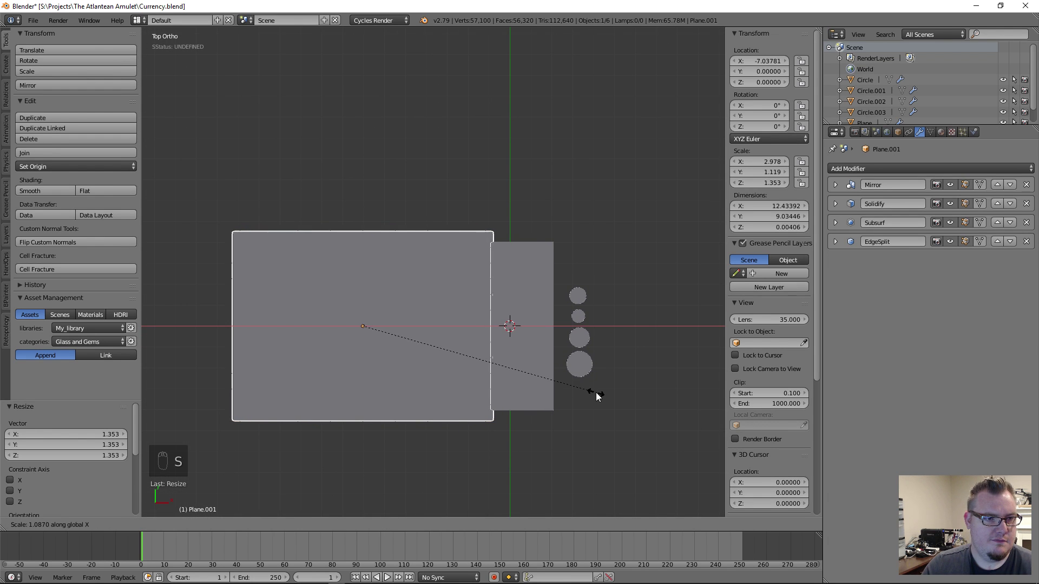
pyautogui.click(595, 395)
# Move the larger plane about -1.682 units along X, clear of the banknote plane, and apply its scale
pyautogui.press('g')
pyautogui.press('x')
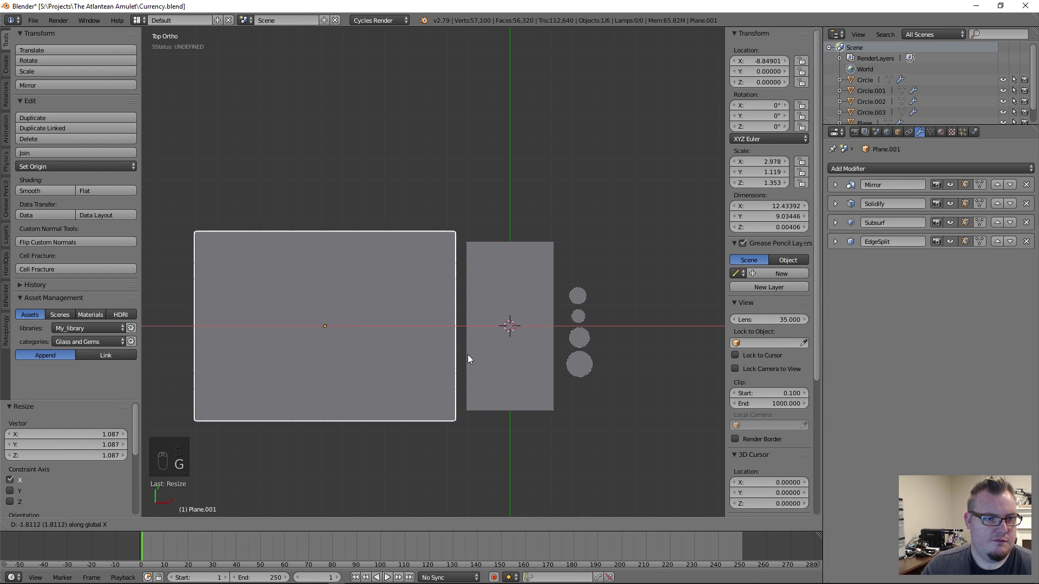
pyautogui.click(468, 355)
pyautogui.hotkey('ctrl', 'a')
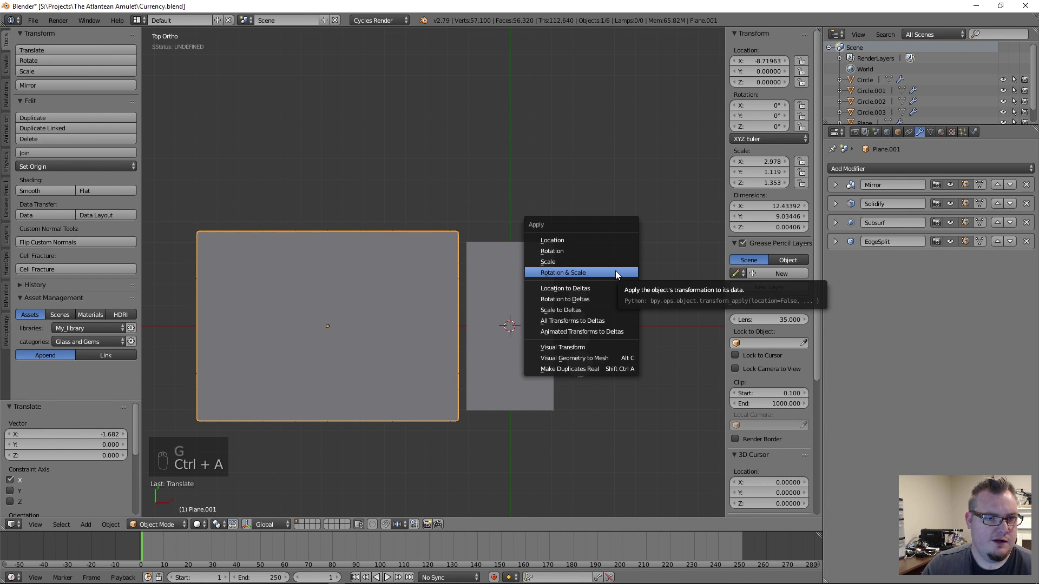
pyautogui.click(616, 264)
# Compare the corners and edge shading of the larger plane and the banknote plane up close
pyautogui.moveTo(438, 361); pyautogui.dragTo(406, 260, button='middle')
pyautogui.scroll(8, 415, 348)
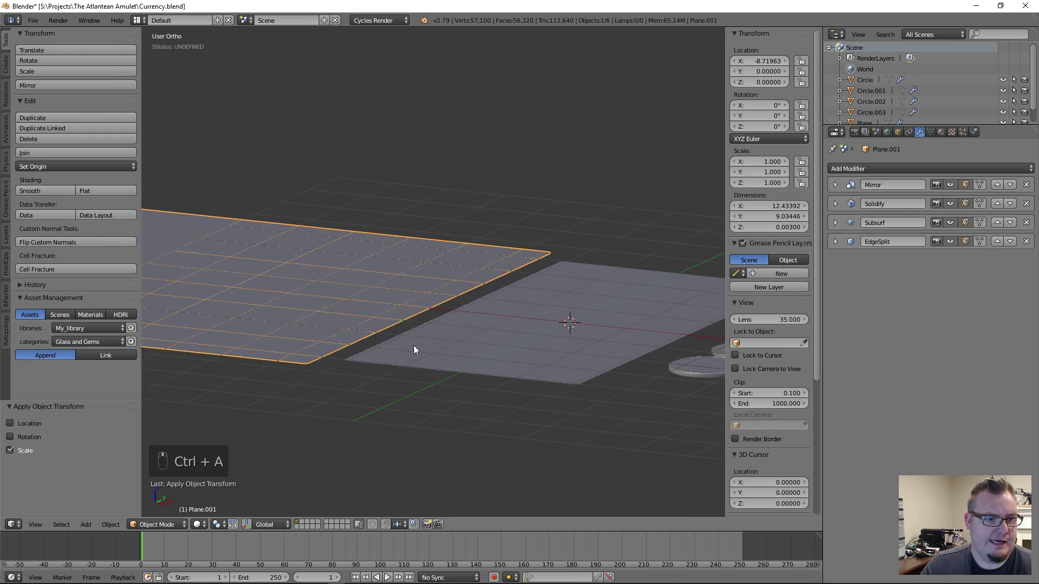
pyautogui.scroll(4, 504, 212)
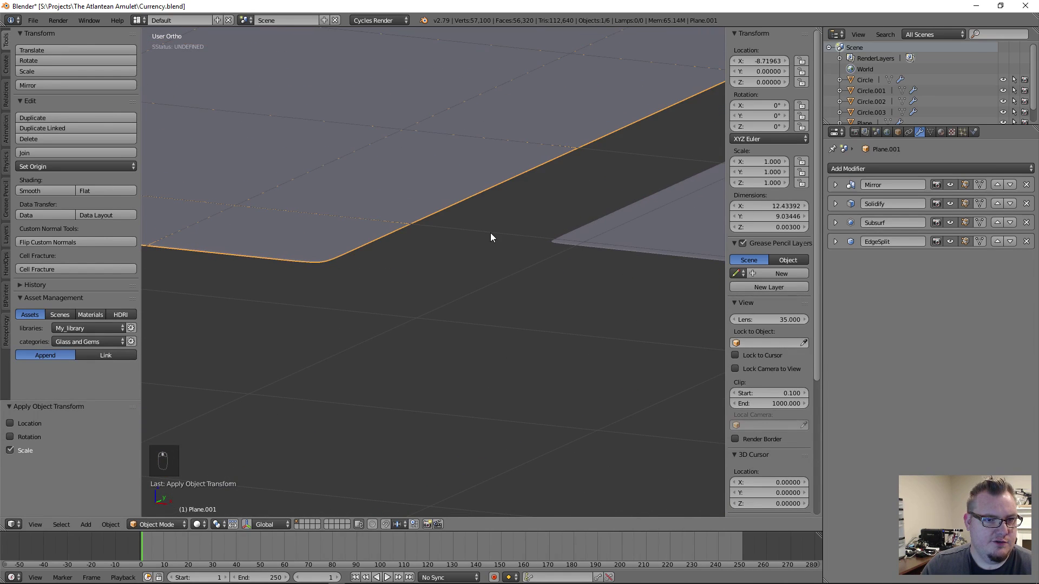
pyautogui.rightClick(561, 244)
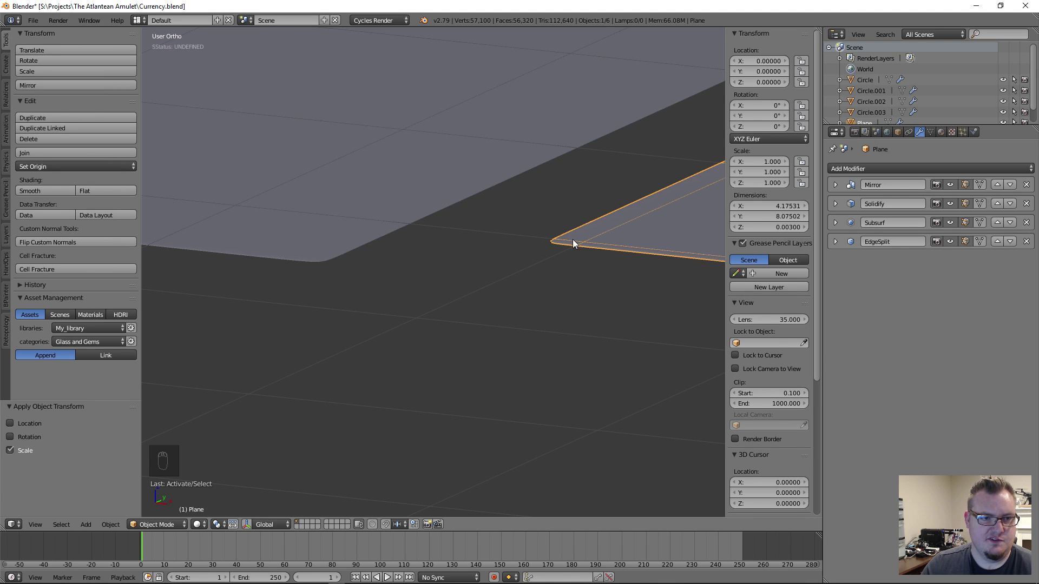
pyautogui.scroll(5, 573, 239)
pyautogui.rightClick(163, 137)
pyautogui.scroll(-5, 430, 236)
pyautogui.rightClick(634, 242)
pyautogui.keyDown('shift'); pyautogui.moveTo(611, 212); pyautogui.dragTo(423, 288, button='middle'); pyautogui.keyUp('shift')
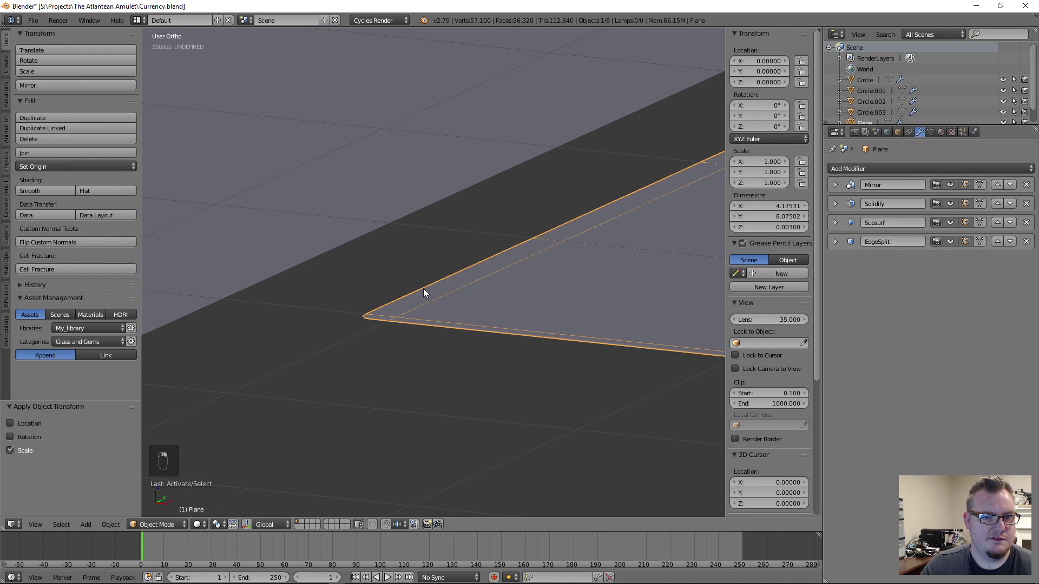
pyautogui.scroll(7, 355, 359)
pyautogui.keyDown('shift'); pyautogui.moveTo(355, 360); pyautogui.dragTo(455, 283, button='middle'); pyautogui.keyUp('shift')
pyautogui.scroll(3, 452, 322)
pyautogui.scroll(-1, 454, 322)
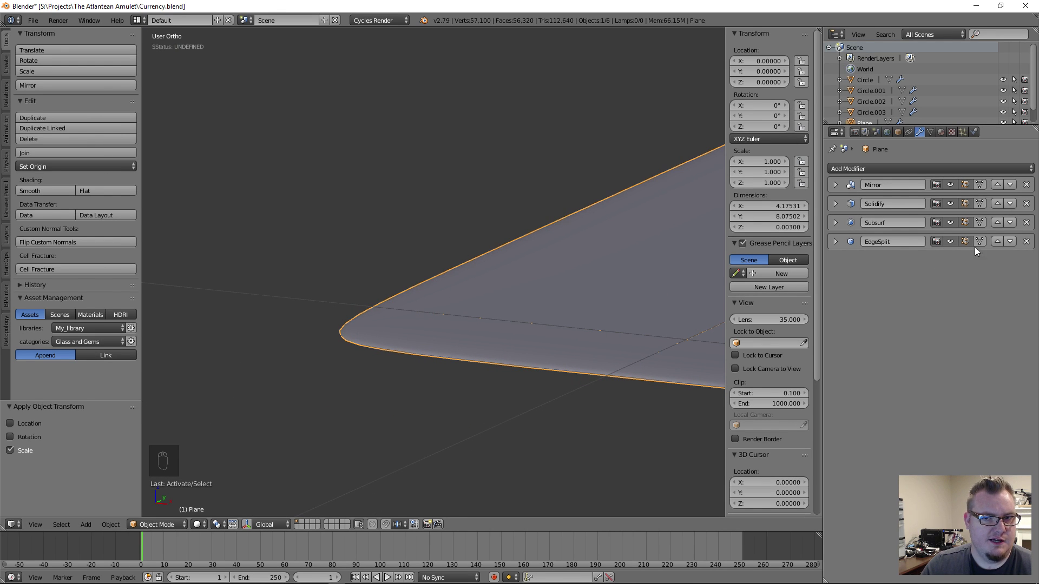
# Reorder the banknote plane's modifiers so that Solidify sits between Subsurf and EdgeSplit
pyautogui.click(996, 241)
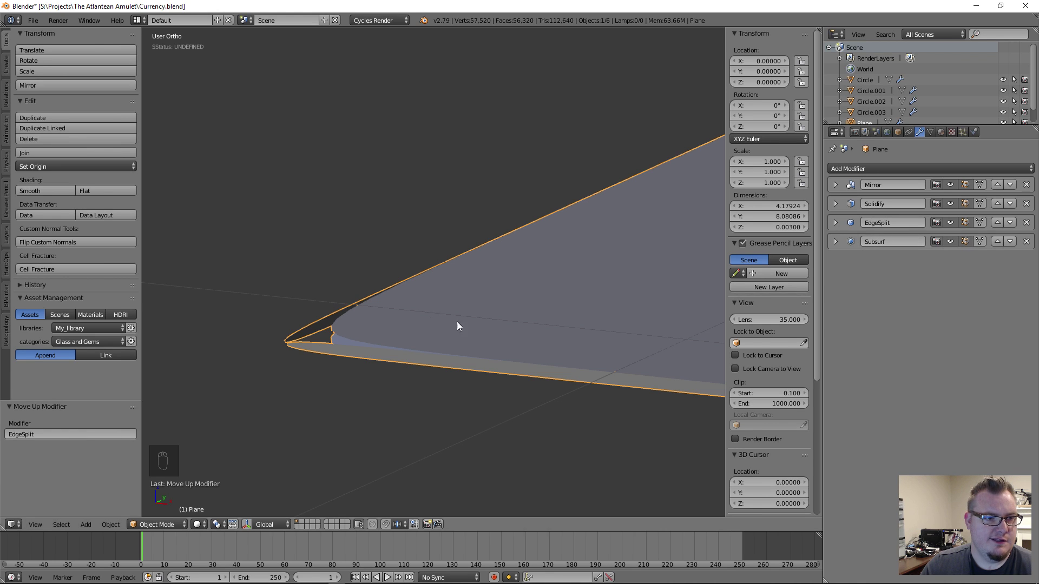
pyautogui.click(996, 241)
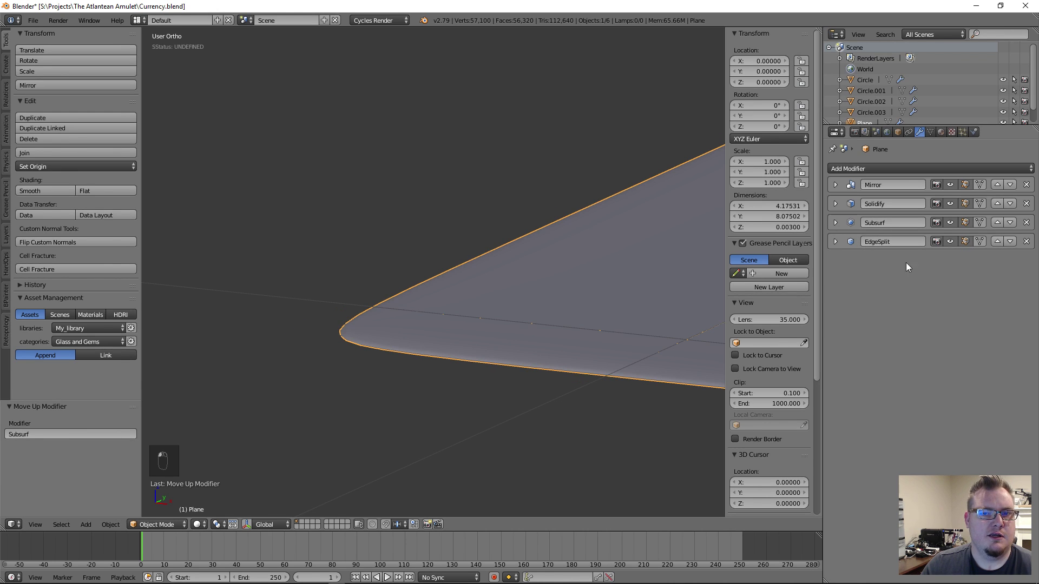
pyautogui.click(1010, 203)
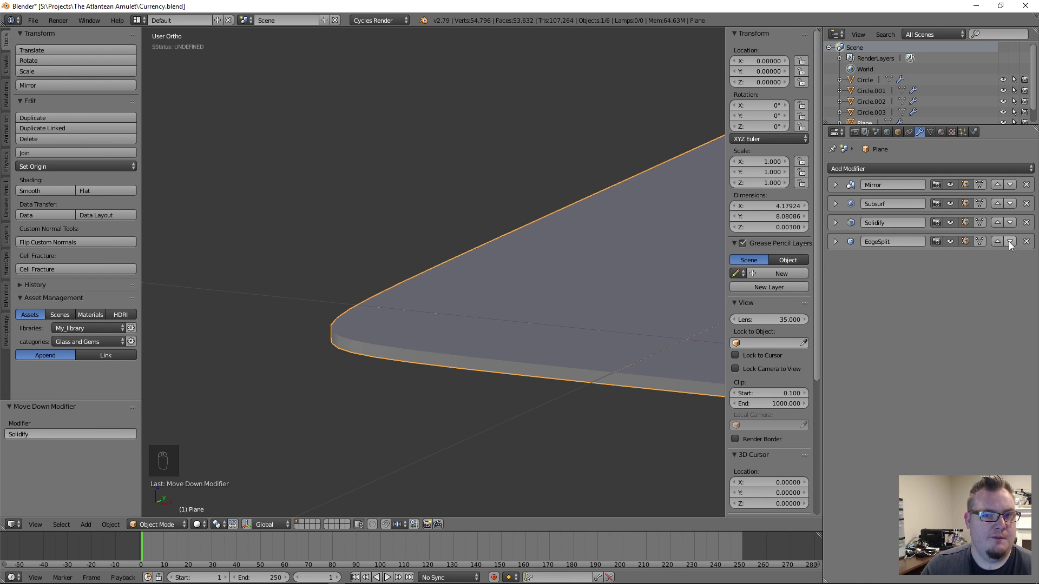
pyautogui.click(1011, 223)
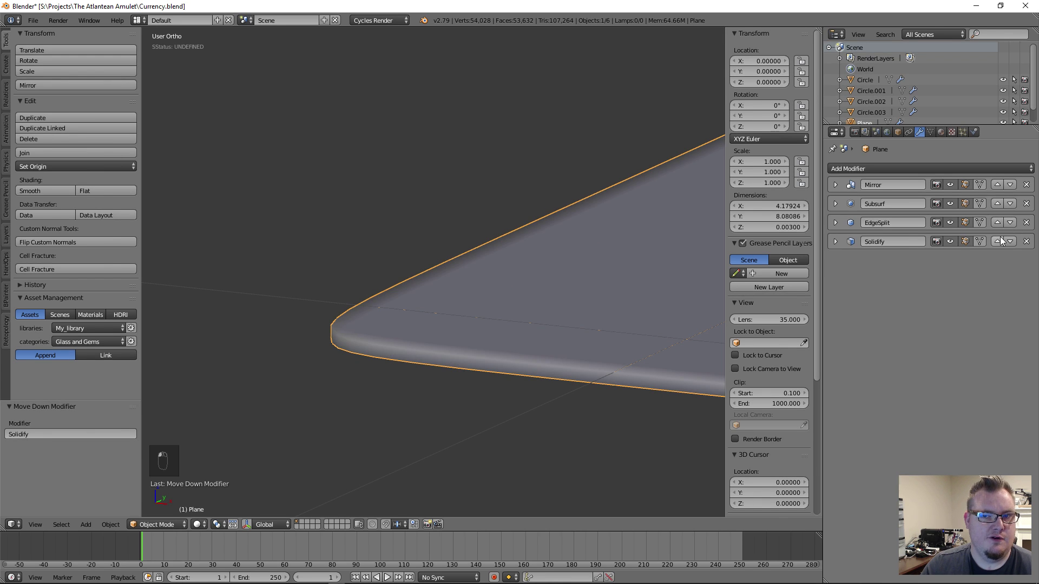
pyautogui.click(998, 240)
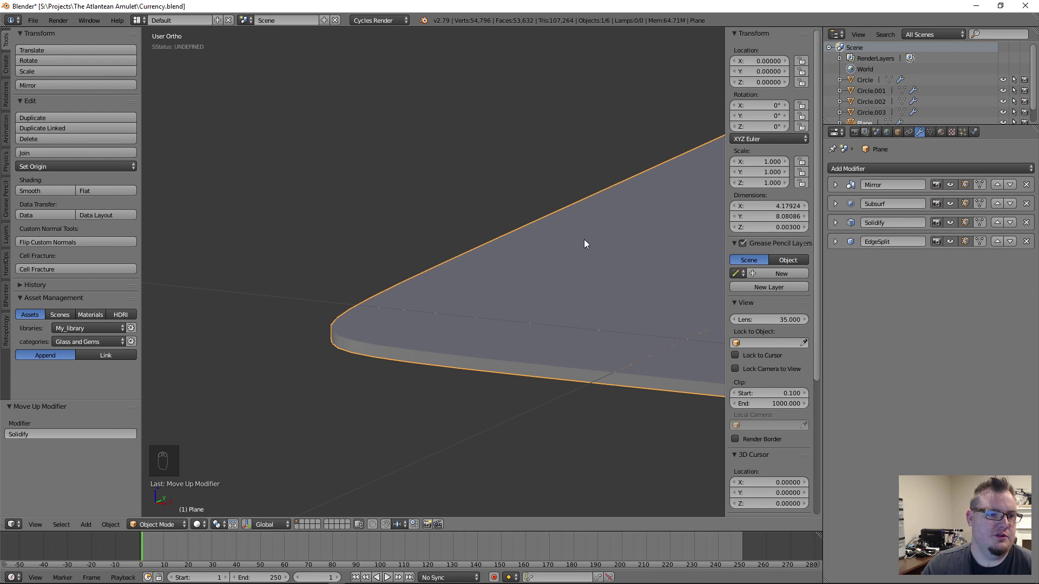
# Place the Solidify modifier after Subsurf in the larger plane's modifier stack
pyautogui.scroll(-4, 473, 275)
pyautogui.scroll(-3, 456, 287)
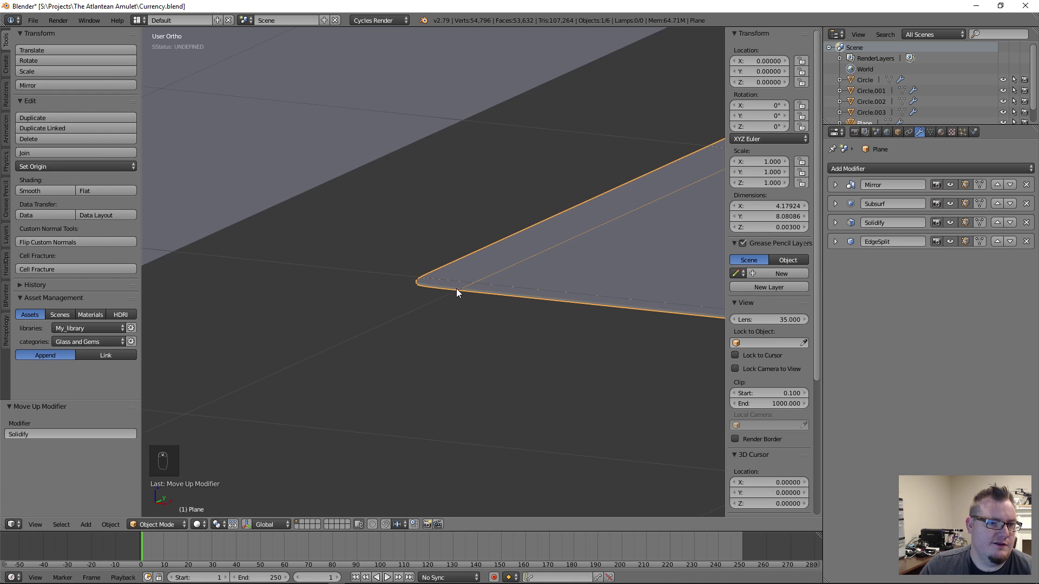
pyautogui.rightClick(274, 251)
pyautogui.scroll(3, 471, 277)
pyautogui.scroll(4, 459, 297)
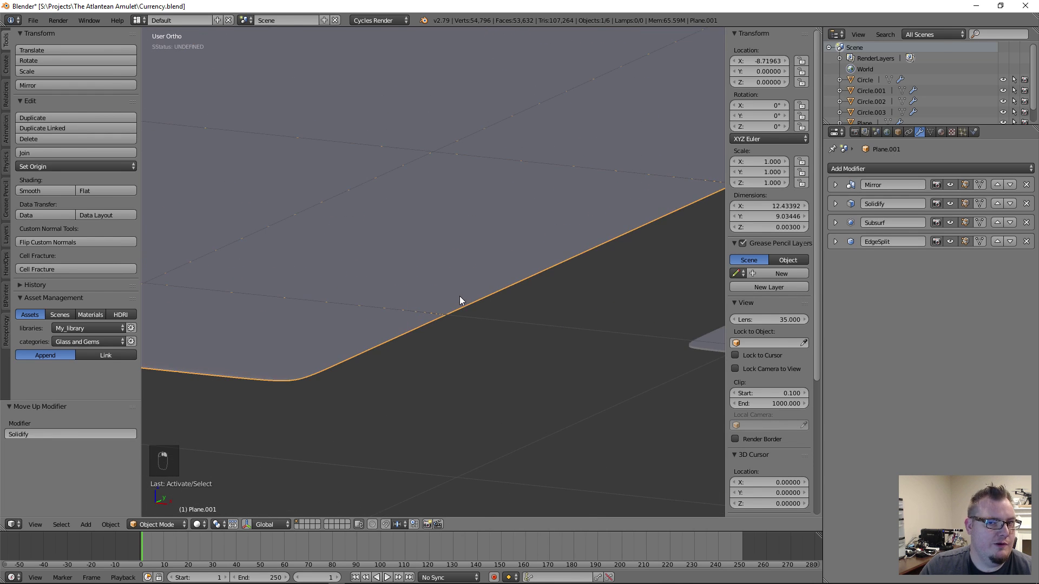
pyautogui.click(1009, 204)
pyautogui.scroll(-4, 478, 271)
pyautogui.scroll(3, 496, 265)
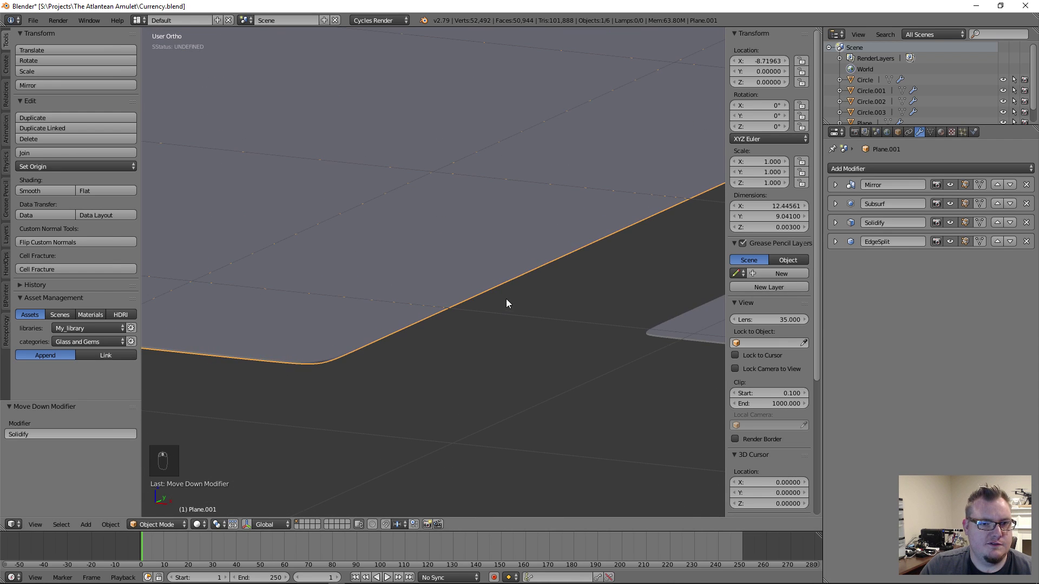
# Set the Solidify thickness of the larger plane to 0.0123 and clear the selection
pyautogui.rightClick(400, 258)
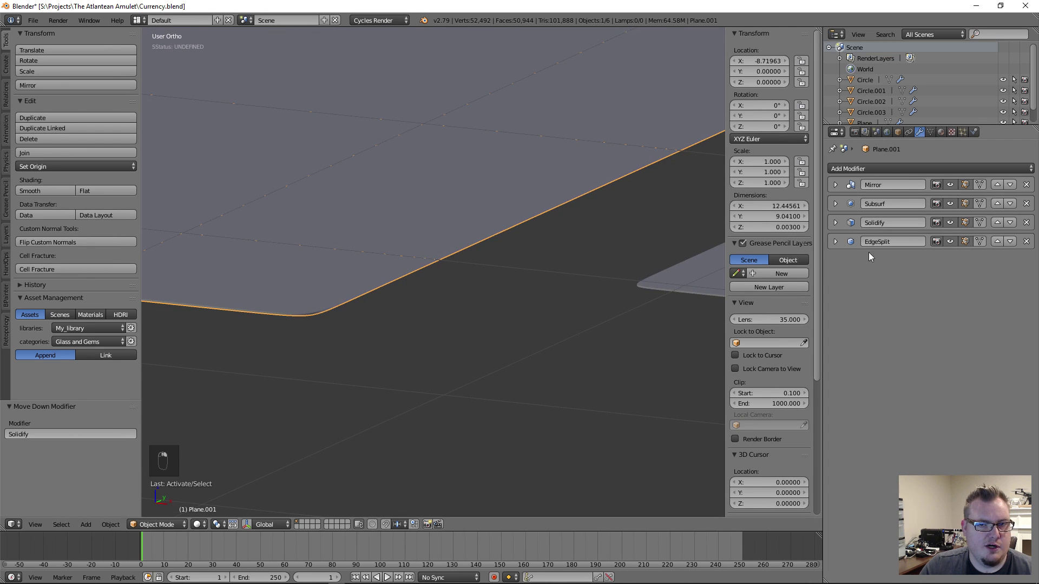
pyautogui.click(837, 224)
pyautogui.moveTo(866, 254); pyautogui.dragTo(905, 254)
pyautogui.press('a')
# Delete the supporting edge loop that runs close beside the larger plane's short outer edge, facing the banknote
pyautogui.moveTo(333, 327); pyautogui.dragTo(479, 263, button='middle')
pyautogui.scroll(-4, 488, 306)
pyautogui.rightClick(498, 287)
pyautogui.press('Tab')
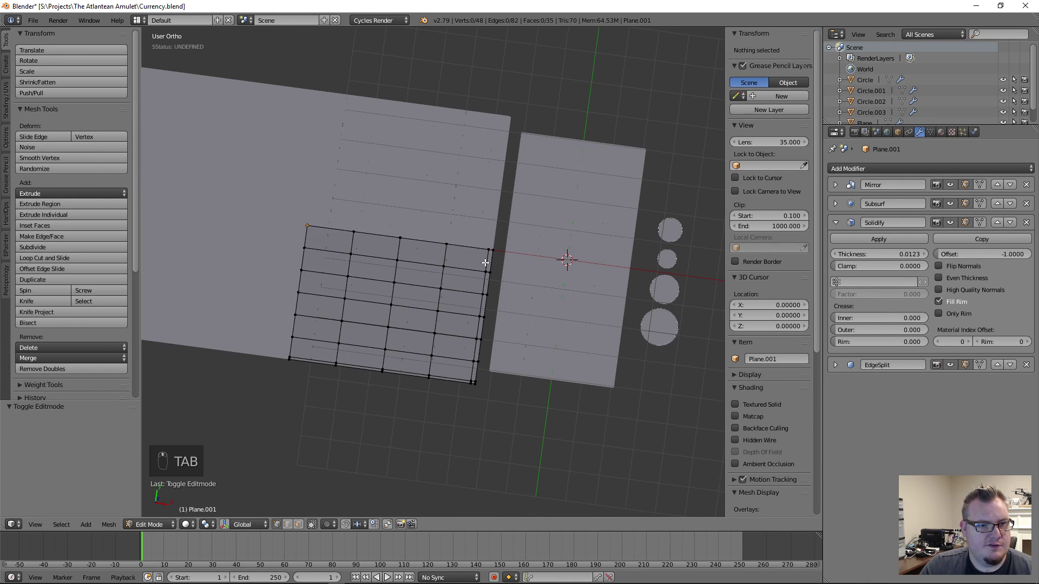
pyautogui.keyDown('alt'); pyautogui.rightClick(485, 263); pyautogui.keyUp('alt')
pyautogui.hotkey('ctrl', 'x')
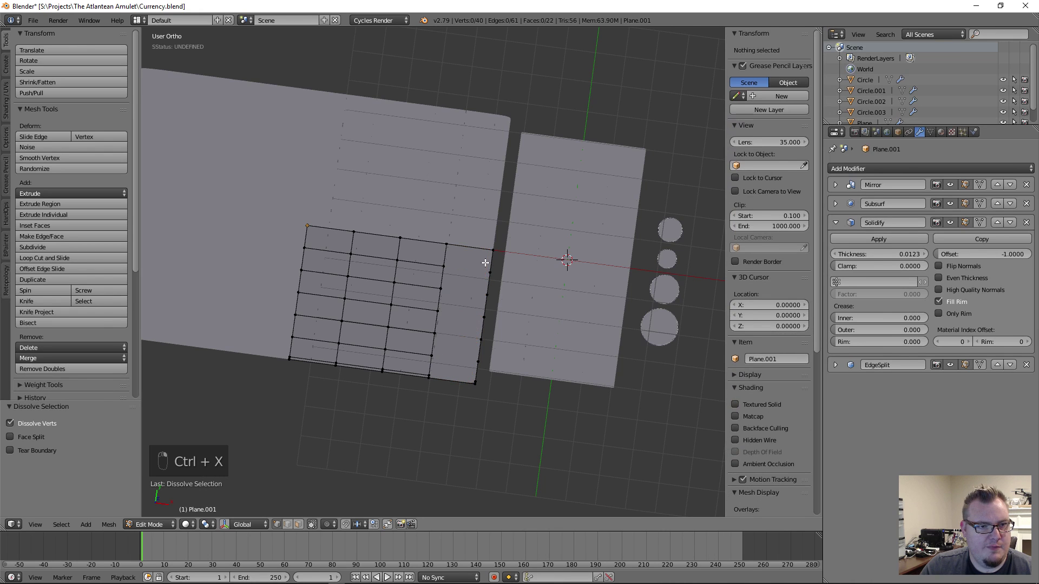
pyautogui.hotkey('ctrl', 'z')
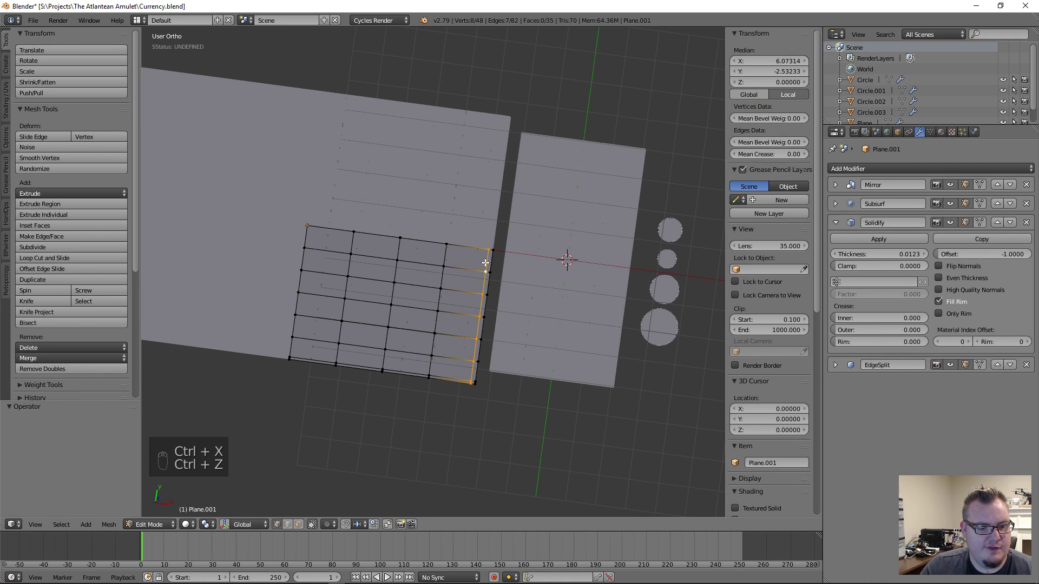
pyautogui.press('x')
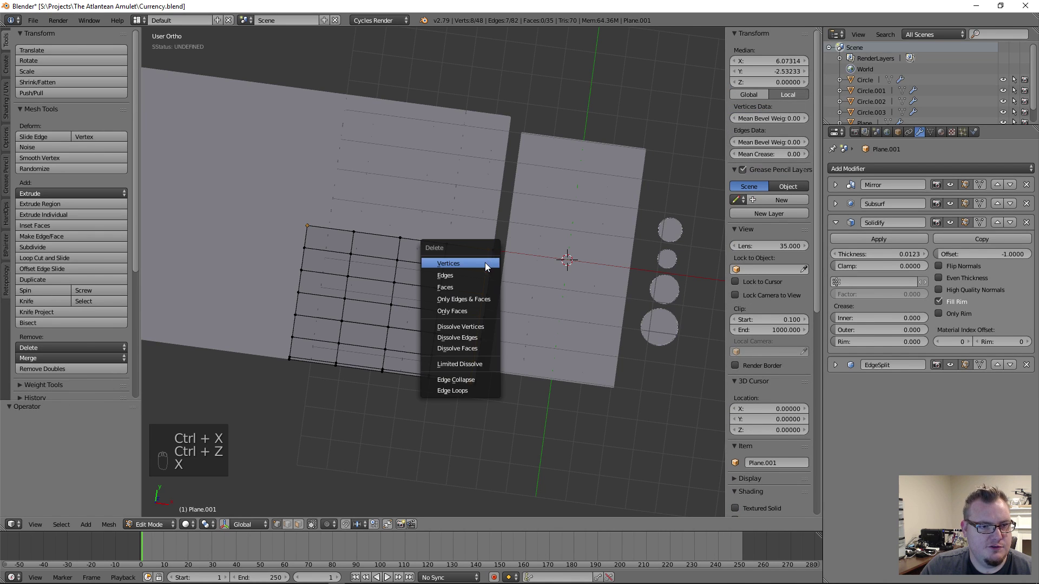
pyautogui.click(459, 391)
pyautogui.scroll(3, 508, 270)
pyautogui.press('a')
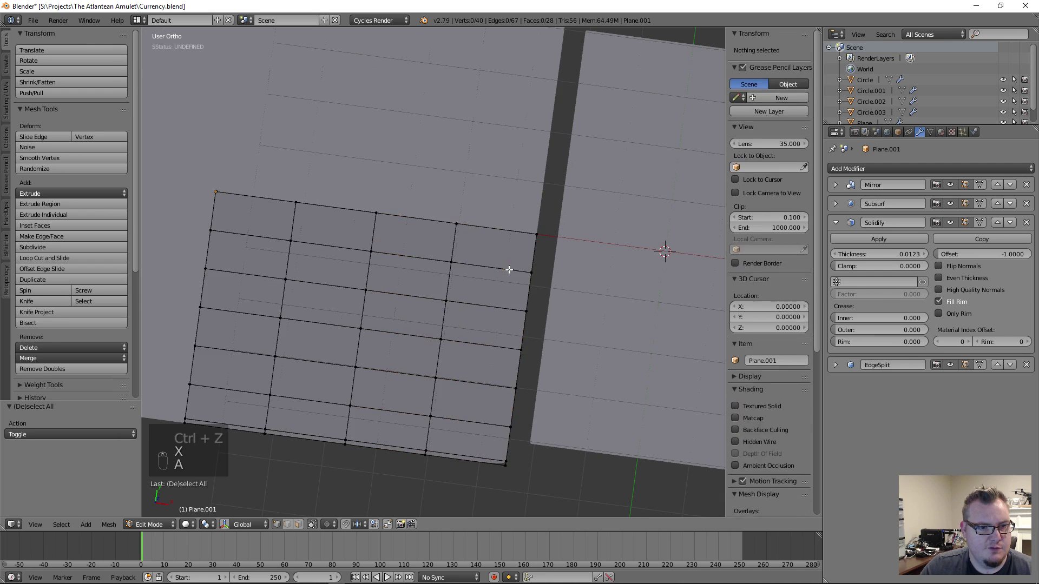
# Delete the supporting edge loop close to the larger plane's long outer edge and return to Object Mode
pyautogui.press('Tab')
pyautogui.press('Tab')
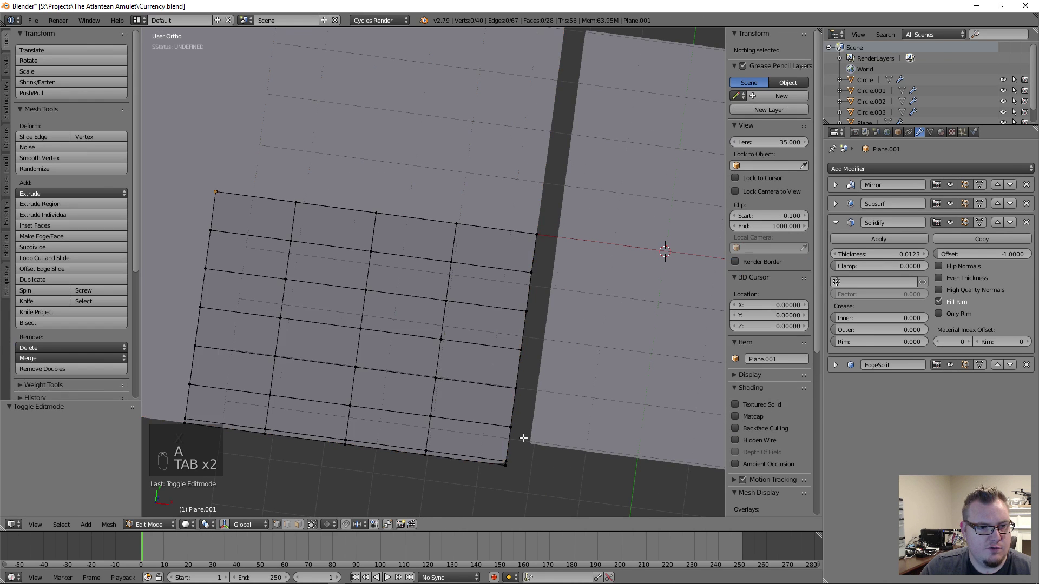
pyautogui.keyDown('alt'); pyautogui.rightClick(484, 455); pyautogui.keyUp('alt')
pyautogui.press('x')
pyautogui.click(482, 456)
pyautogui.press('a')
pyautogui.press('Tab')
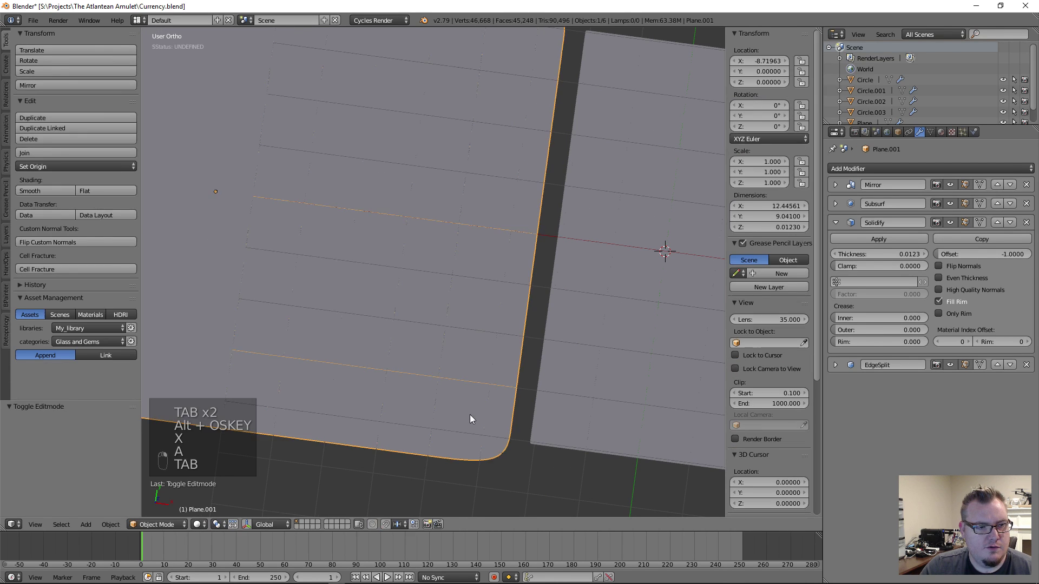
# Add a centred loop cut through the larger plane's mesh column nearest the banknote
pyautogui.scroll(-5, 436, 333)
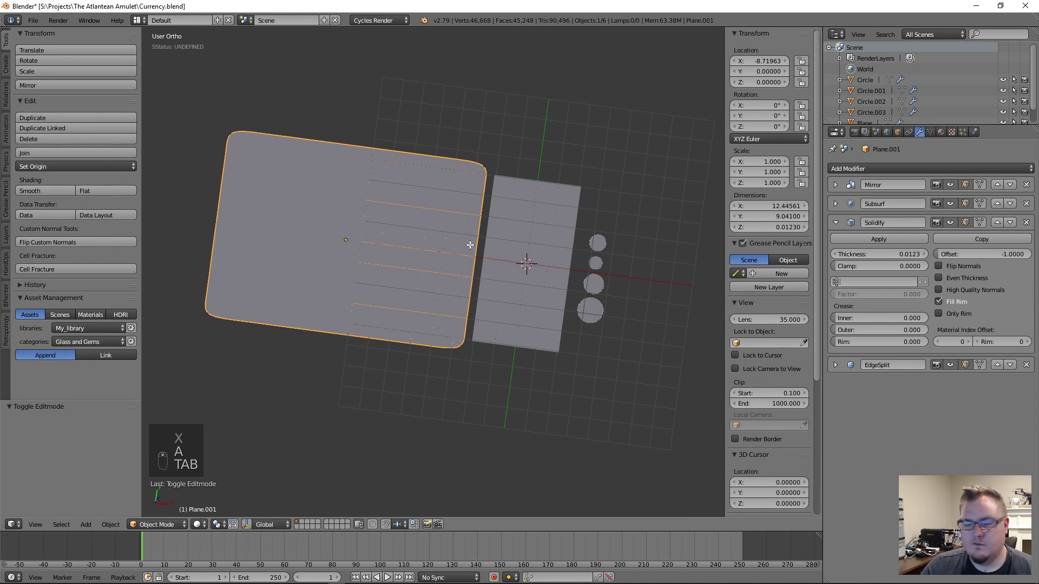
pyautogui.press('Tab')
pyautogui.scroll(4, 471, 268)
pyautogui.keyDown('shift'); pyautogui.moveTo(469, 313); pyautogui.dragTo(468, 193, button='middle'); pyautogui.keyUp('shift')
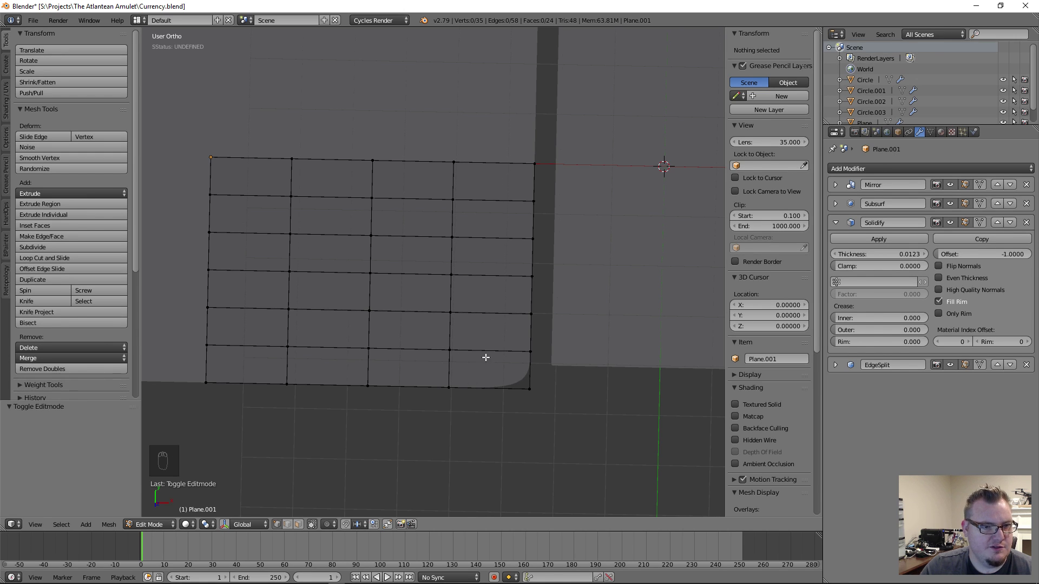
pyautogui.hotkey('ctrl', 'r')
pyautogui.click(491, 234)
pyautogui.rightClick(492, 234)
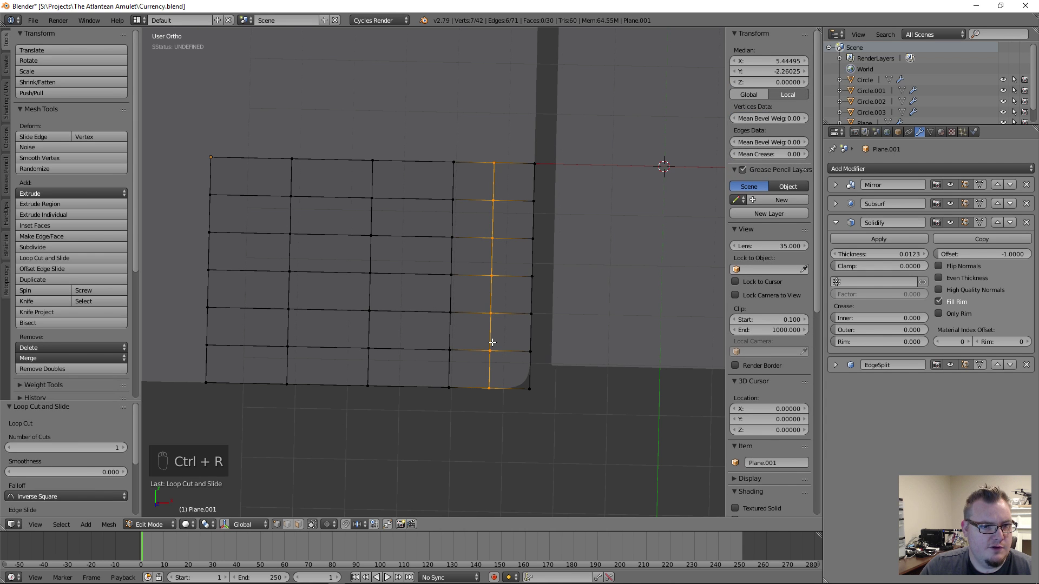
pyautogui.press('a')
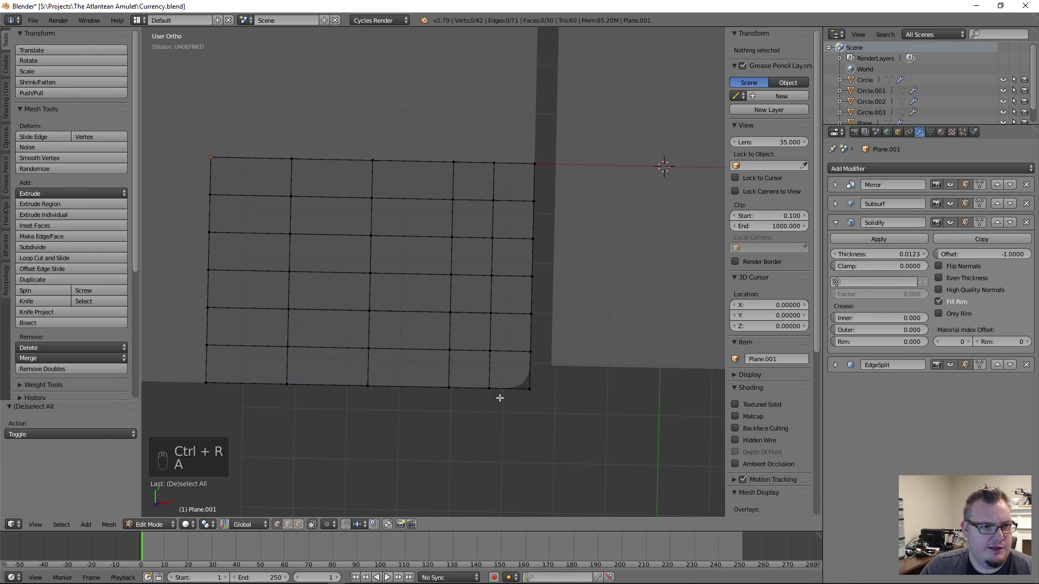
# Add one centred loop cut in each of the larger plane's three remaining wide columns and leave Edit Mode
pyautogui.hotkey('ctrl', 'r')
pyautogui.click(408, 160)
pyautogui.rightClick(408, 160)
pyautogui.hotkey('ctrl', 'r')
pyautogui.click(337, 173)
pyautogui.rightClick(265, 171)
pyautogui.hotkey('ctrl', 'r')
pyautogui.click(265, 171)
pyautogui.rightClick(265, 171)
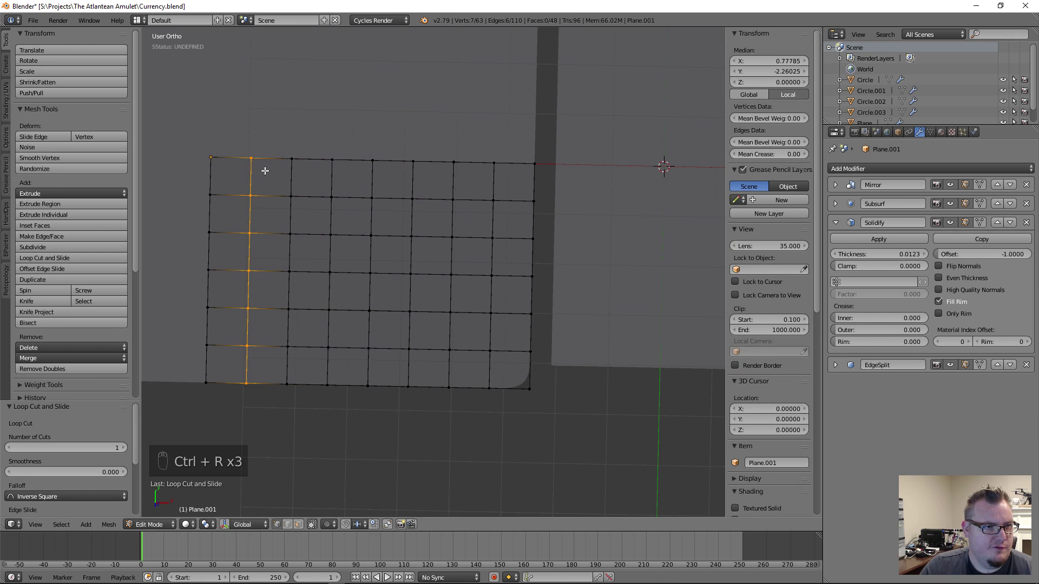
pyautogui.press('a')
pyautogui.moveTo(399, 306)
pyautogui.mouseDown(button='middle')
pyautogui.moveTo(433, 275)
pyautogui.moveTo(429, 255)
pyautogui.mouseUp(button='middle')
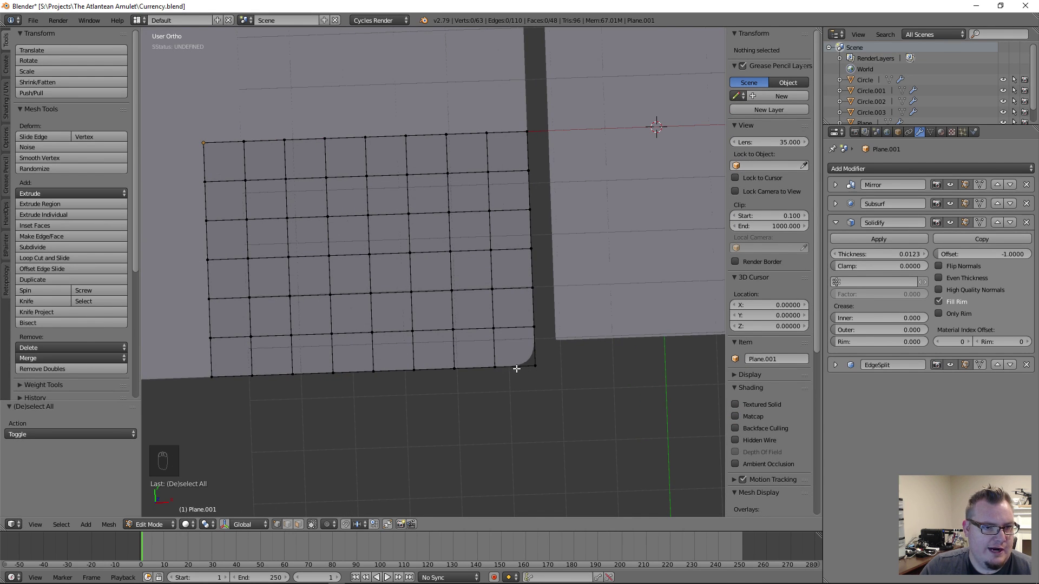
pyautogui.scroll(-3, 391, 232)
pyautogui.press('Tab')
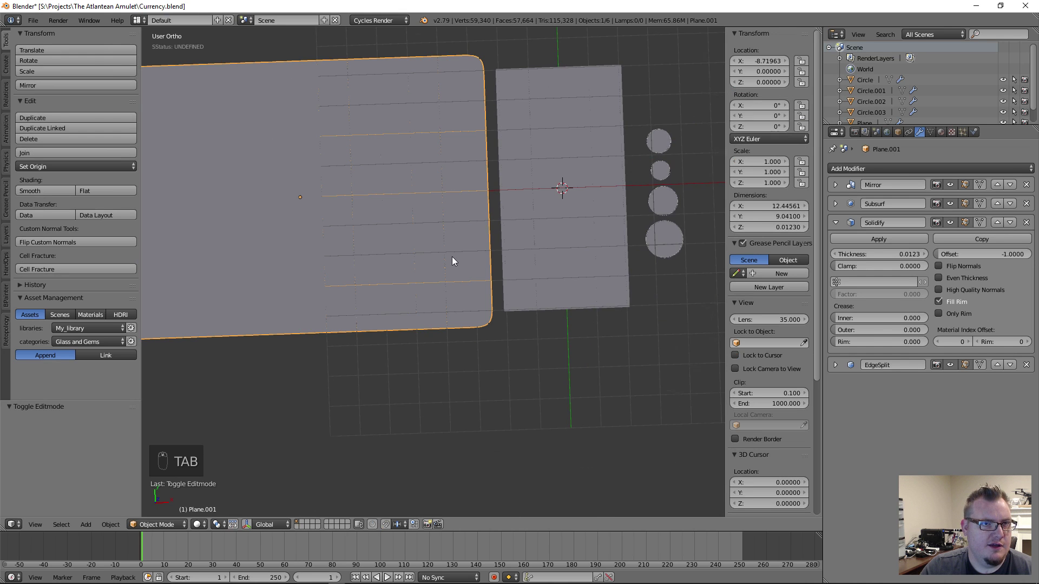
# Examine the larger plane's corner rounding in both modes and compare it with the banknote's corner
pyautogui.moveTo(452, 257); pyautogui.dragTo(440, 226, button='middle')
pyautogui.scroll(-2, 440, 226)
pyautogui.scroll(2, 459, 289)
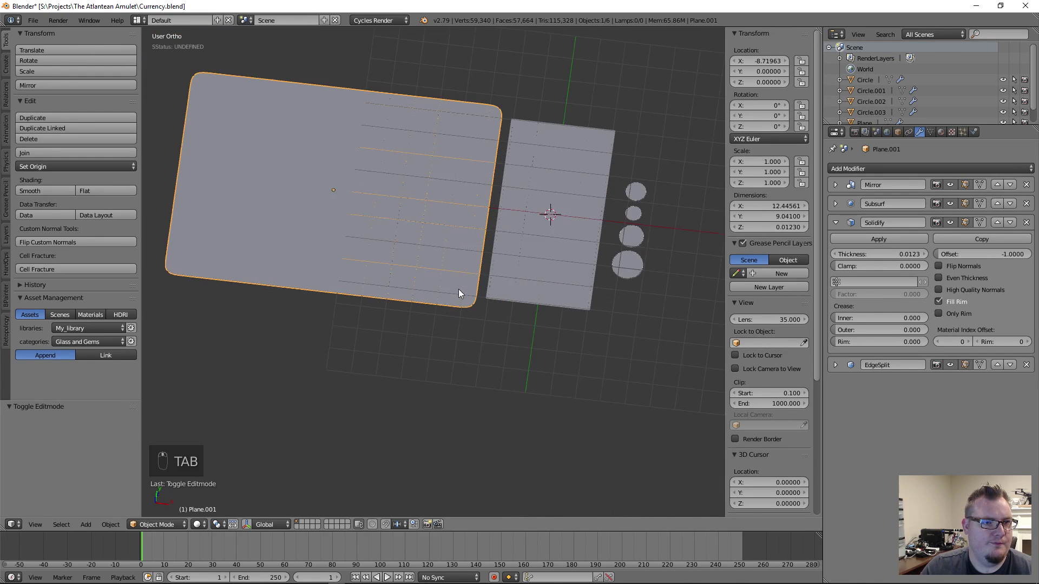
pyautogui.press('Tab')
pyautogui.scroll(4, 486, 312)
pyautogui.moveTo(523, 312); pyautogui.dragTo(527, 321, button='middle')
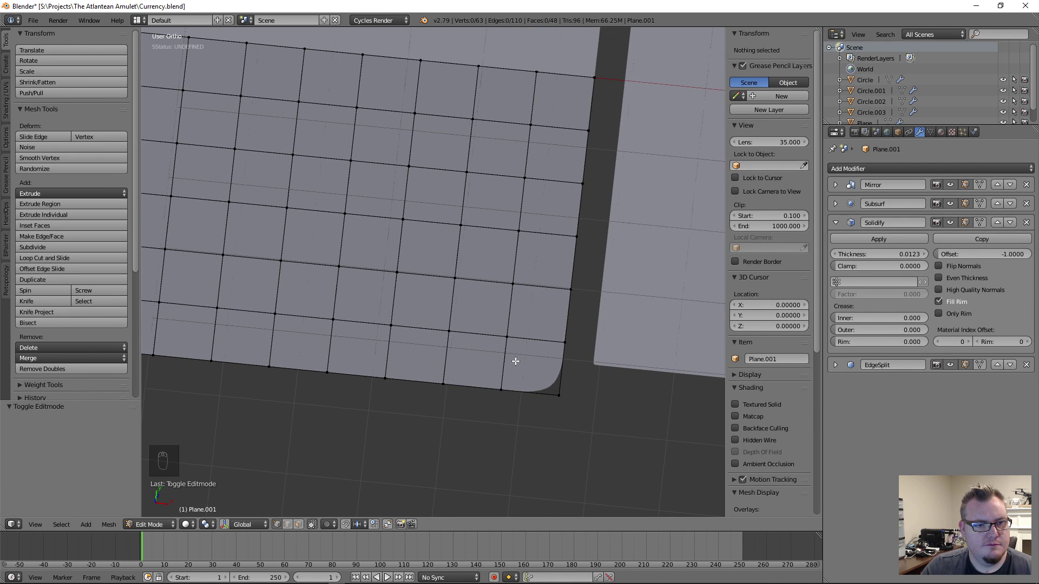
pyautogui.press('a')
pyautogui.press('Tab')
pyautogui.scroll(-5, 487, 338)
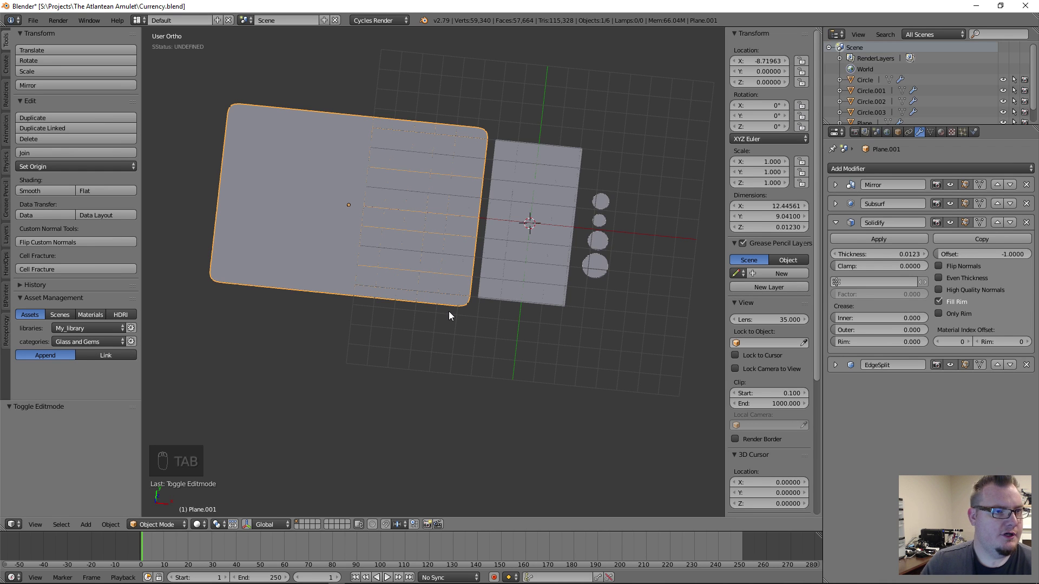
pyautogui.moveTo(449, 311); pyautogui.dragTo(399, 218, button='middle')
pyautogui.scroll(4, 443, 302)
pyautogui.scroll(3, 472, 233)
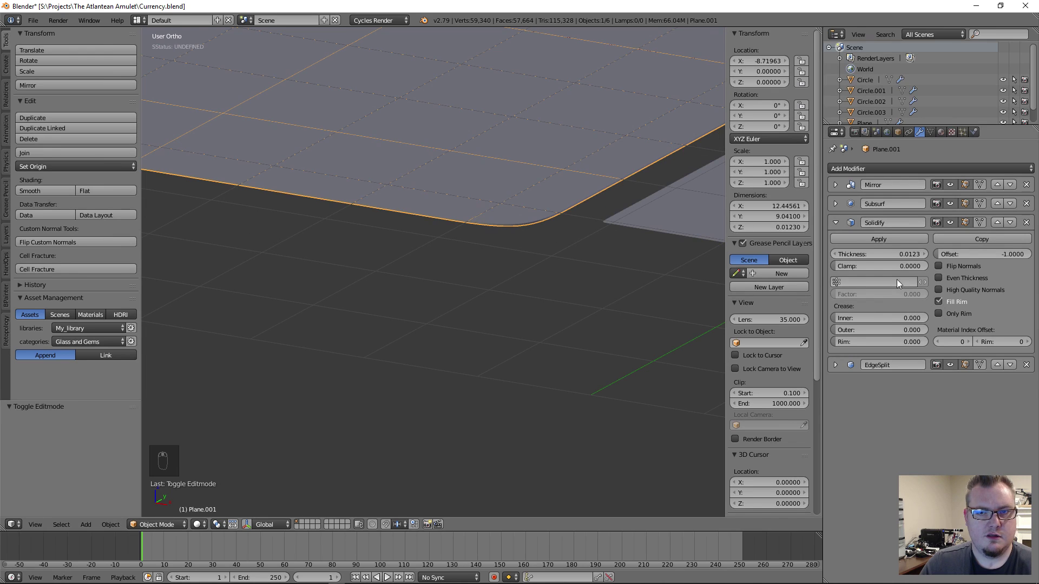
pyautogui.keyDown('shift'); pyautogui.moveTo(650, 216); pyautogui.dragTo(432, 268, button='middle'); pyautogui.keyUp('shift')
pyautogui.scroll(2, 433, 276)
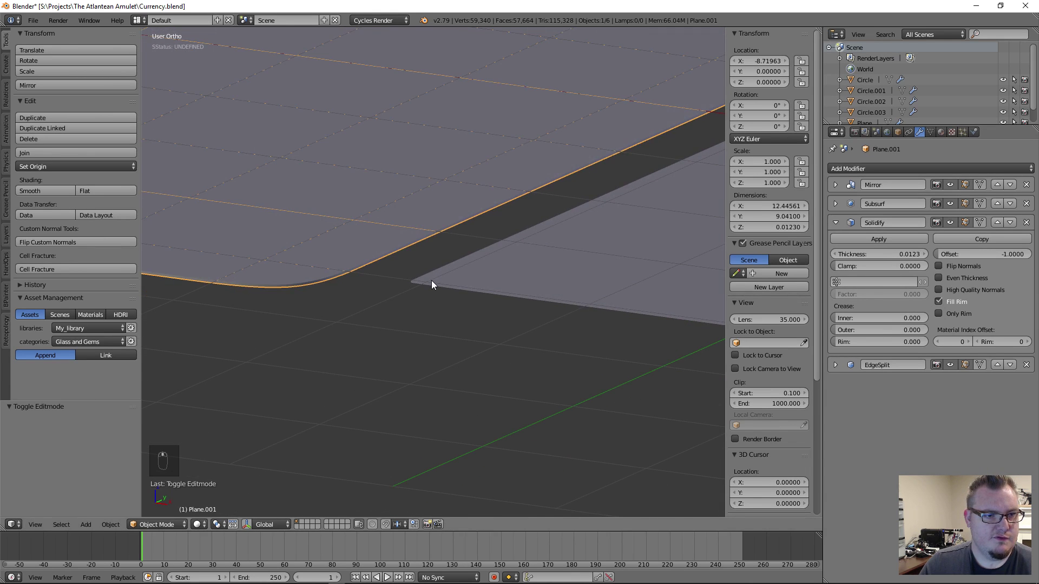
# Check the banknote's Solidify thickness and increase the larger plane's Solidify thickness to about 0.0190
pyautogui.rightClick(431, 281)
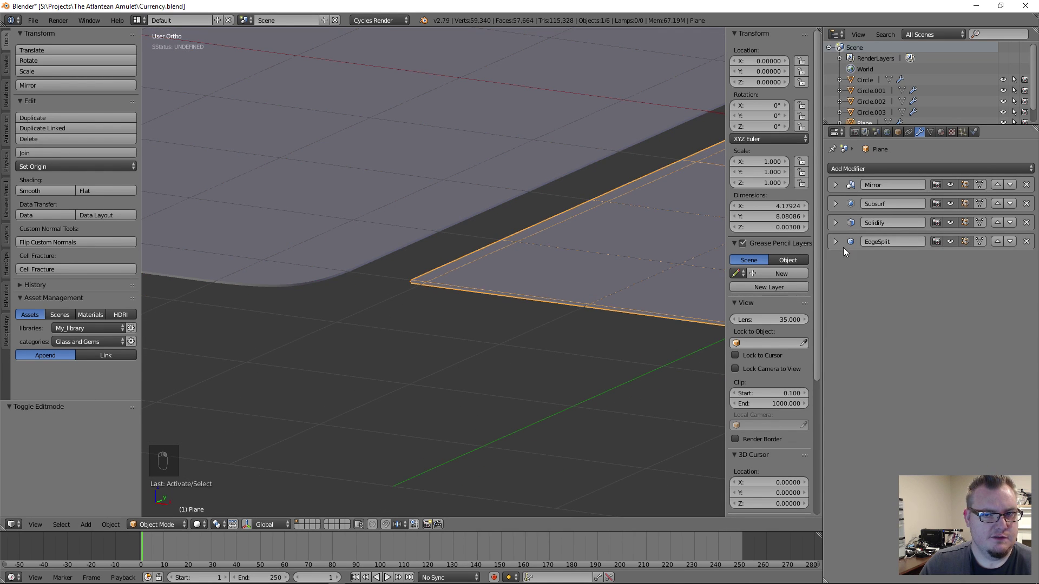
pyautogui.click(836, 223)
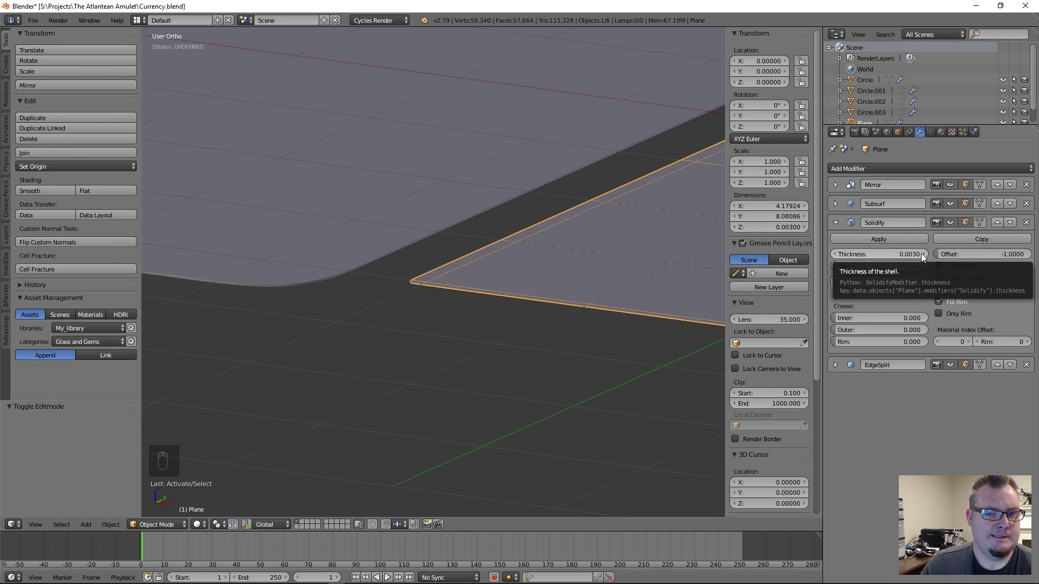
pyautogui.rightClick(351, 195)
pyautogui.rightClick(528, 261)
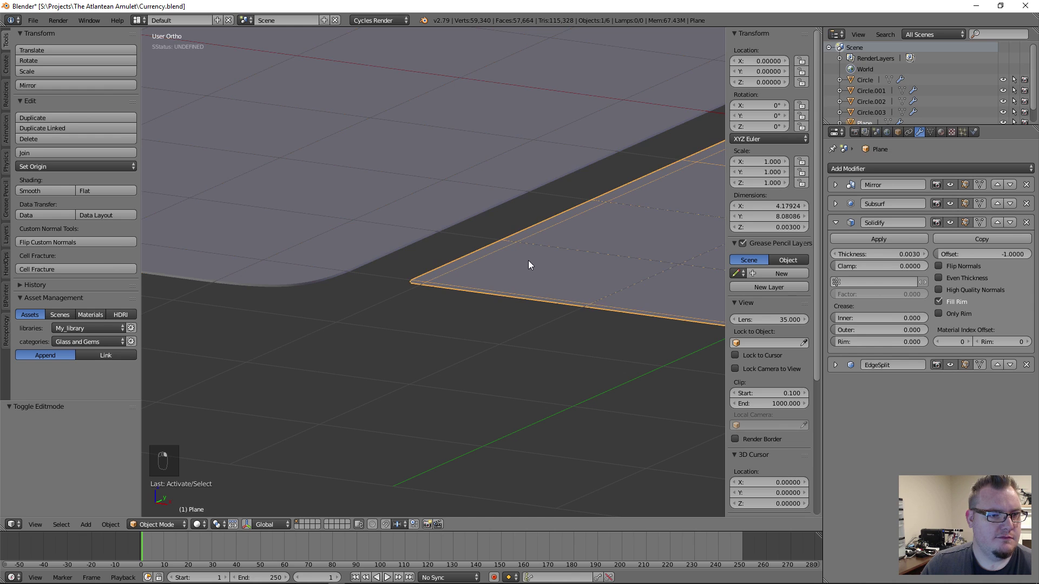
pyautogui.rightClick(402, 229)
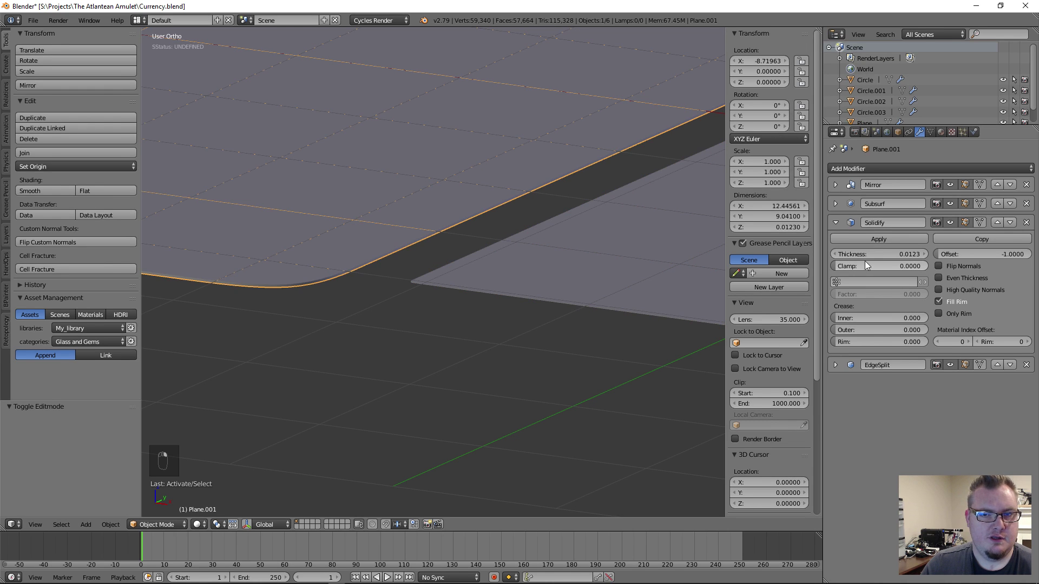
pyautogui.moveTo(866, 254); pyautogui.dragTo(893, 254)
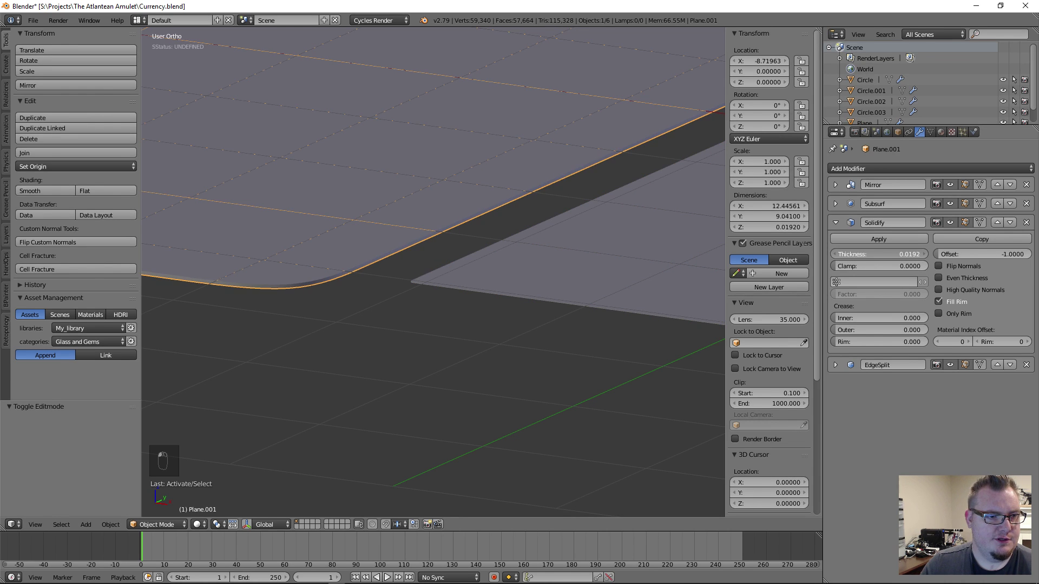
# Deselect everything, view the whole currency set from straight above and save the file
pyautogui.press('a')
pyautogui.scroll(-10, 402, 222)
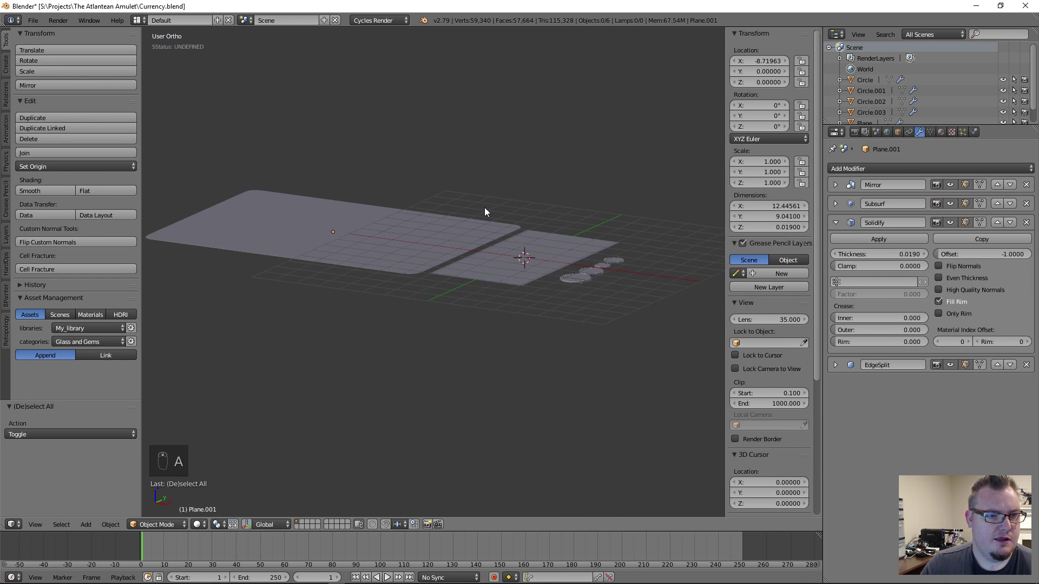
pyautogui.moveTo(485, 207); pyautogui.dragTo(510, 266, button='middle')
pyautogui.moveTo(396, 280); pyautogui.dragTo(450, 262, button='middle')
pyautogui.moveTo(420, 230); pyautogui.dragTo(463, 275, button='middle')
pyautogui.press('KP_7')
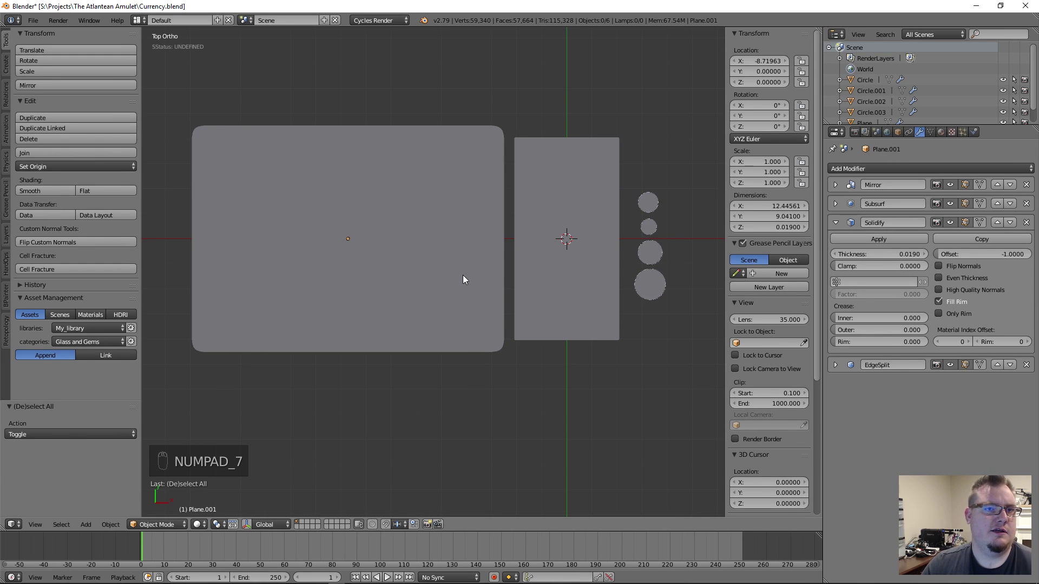
pyautogui.keyDown('shift'); pyautogui.moveTo(501, 163); pyautogui.dragTo(505, 174, button='middle'); pyautogui.keyUp('shift')
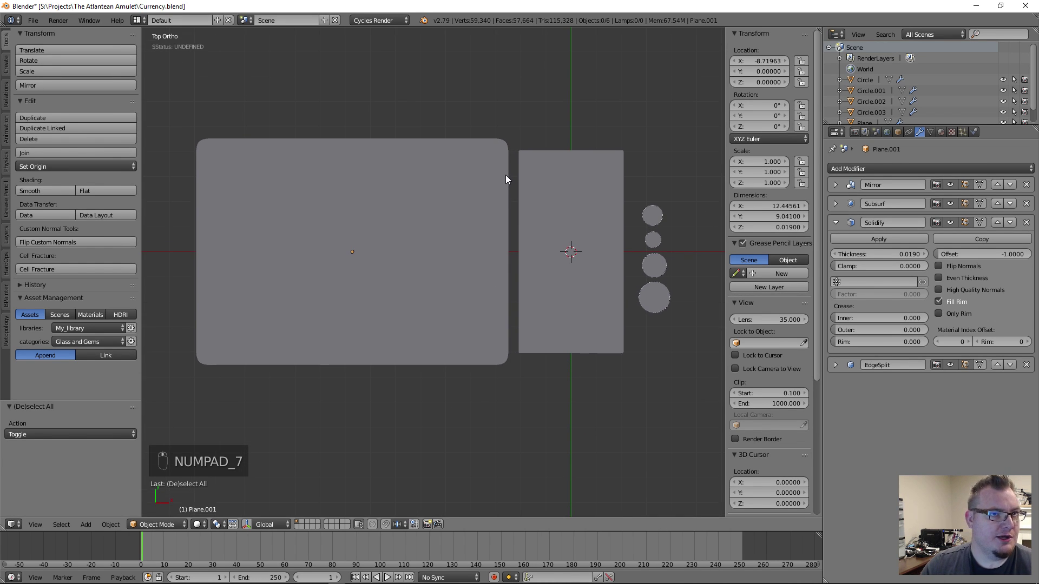
pyautogui.hotkey('ctrl', 'w')
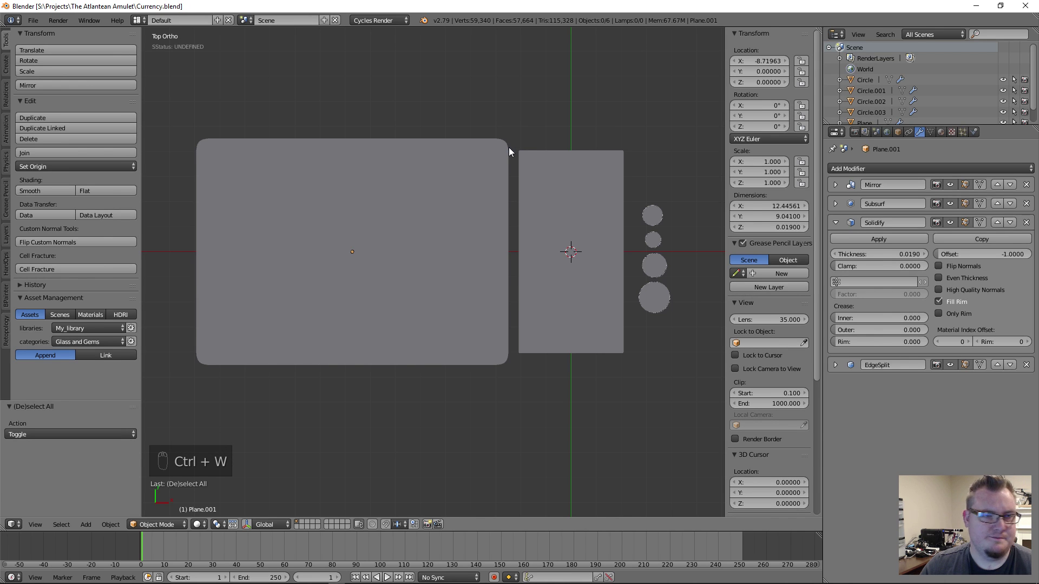
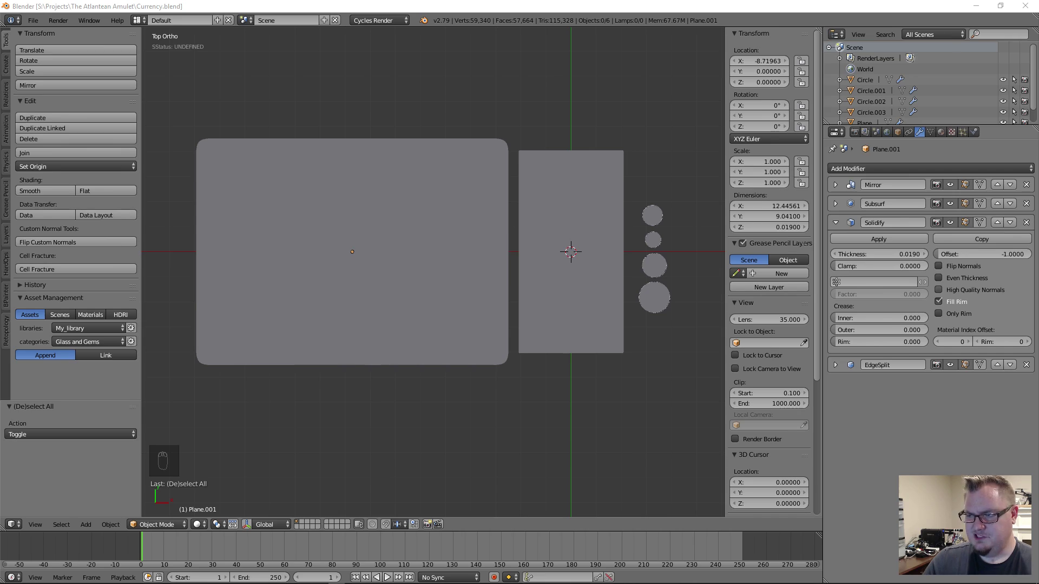
# Switch to the Pinterest Currency board in the browser and examine its references, including the "32 Awesome old train ticket images" pin
pyautogui.hotkey('alt', 'Tab')
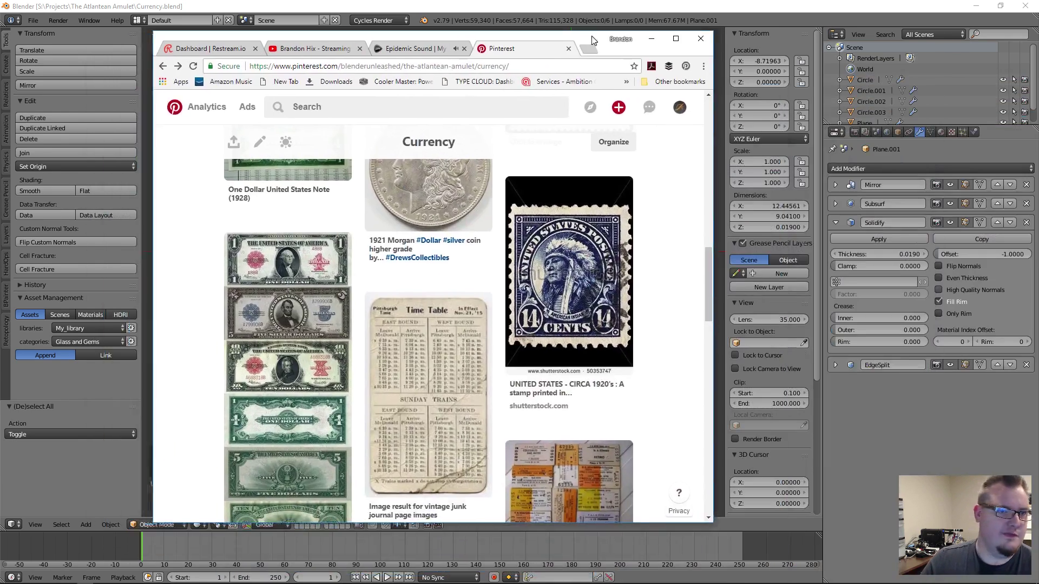
pyautogui.doubleClick(599, 35)
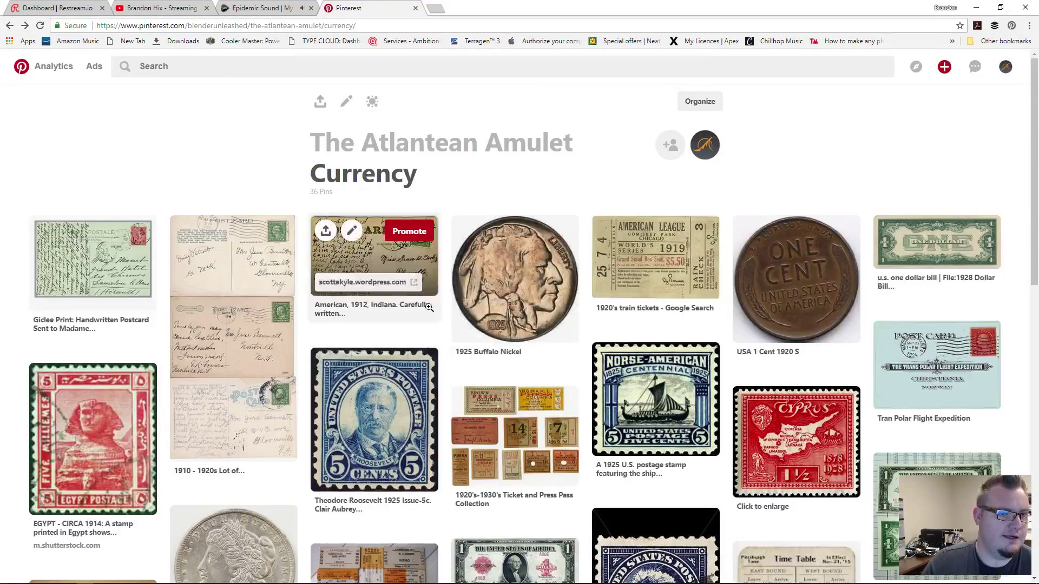
pyautogui.scroll(-2, 468, 281)
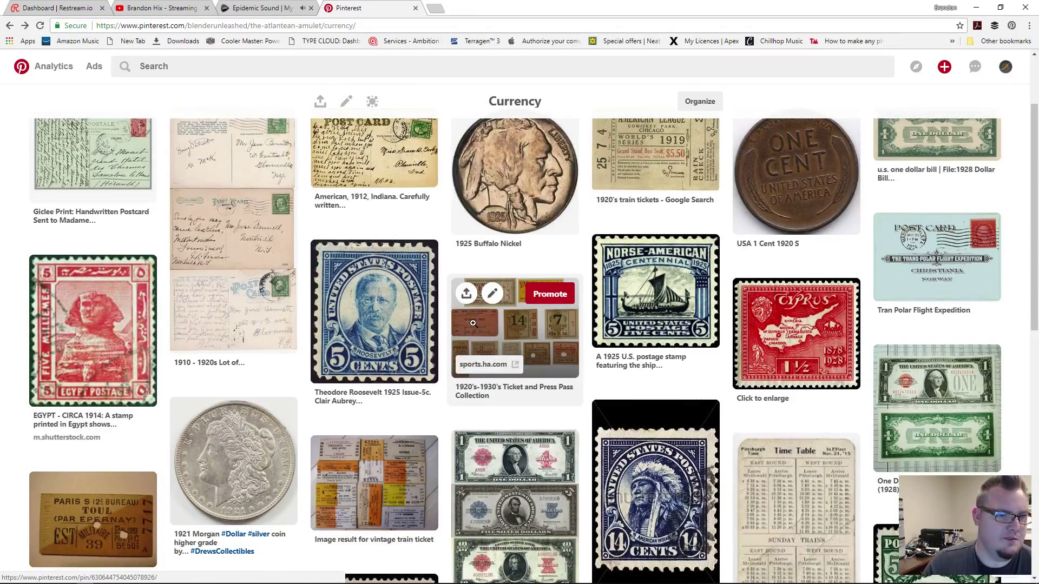
pyautogui.scroll(-3, 473, 323)
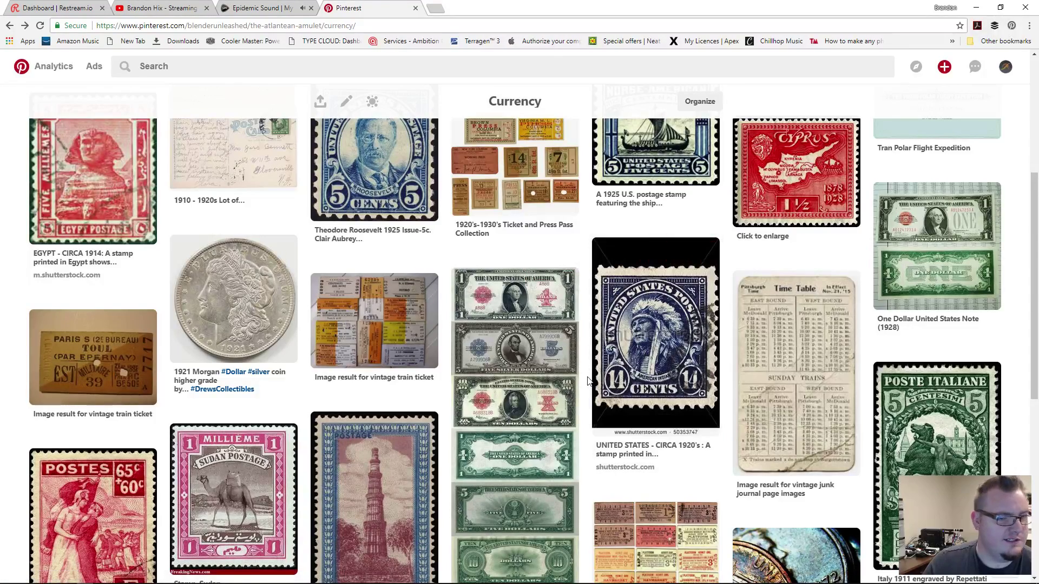
pyautogui.scroll(-2, 590, 381)
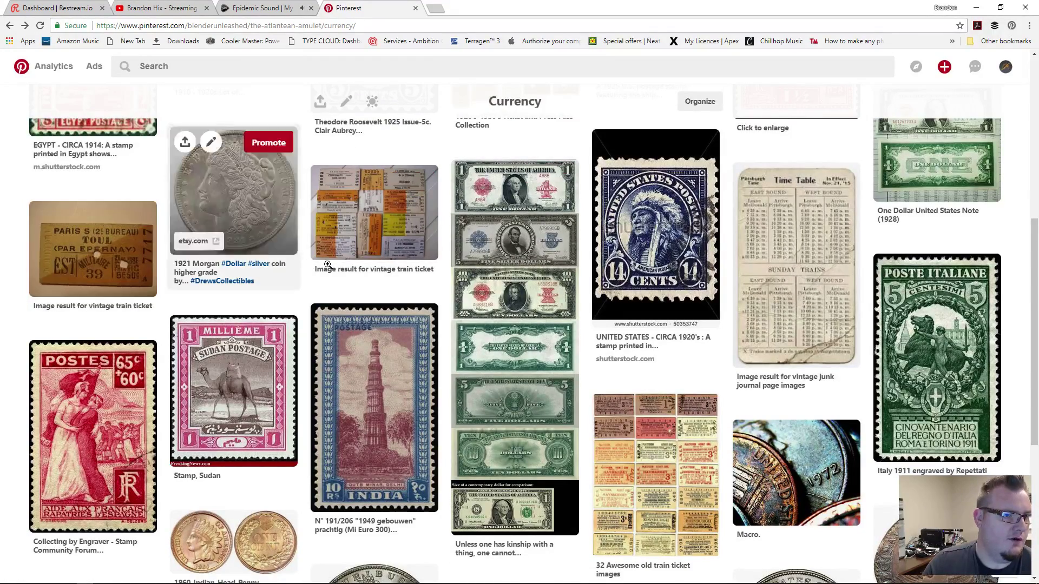
pyautogui.click(650, 460)
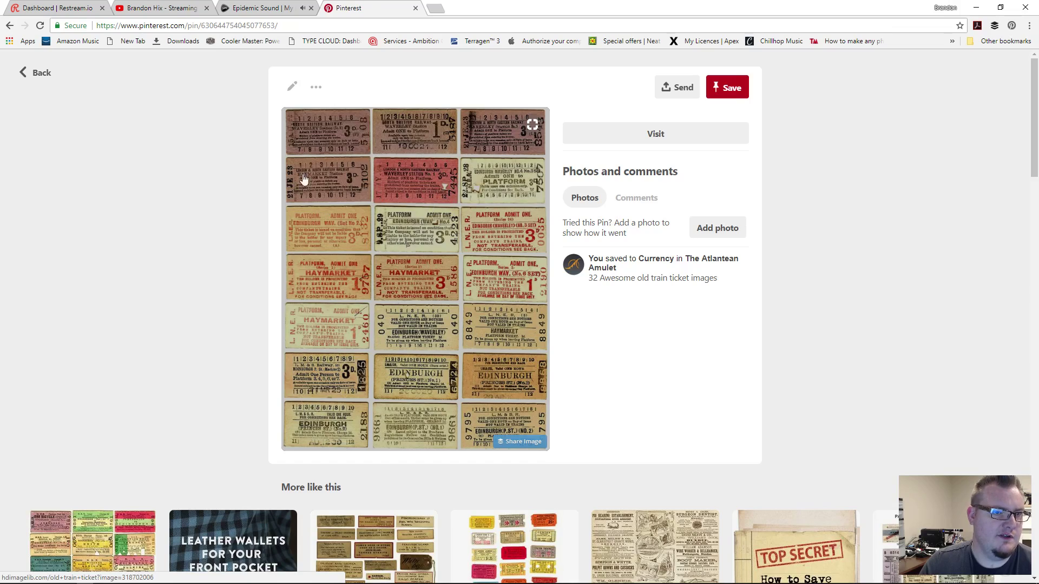
pyautogui.click(28, 72)
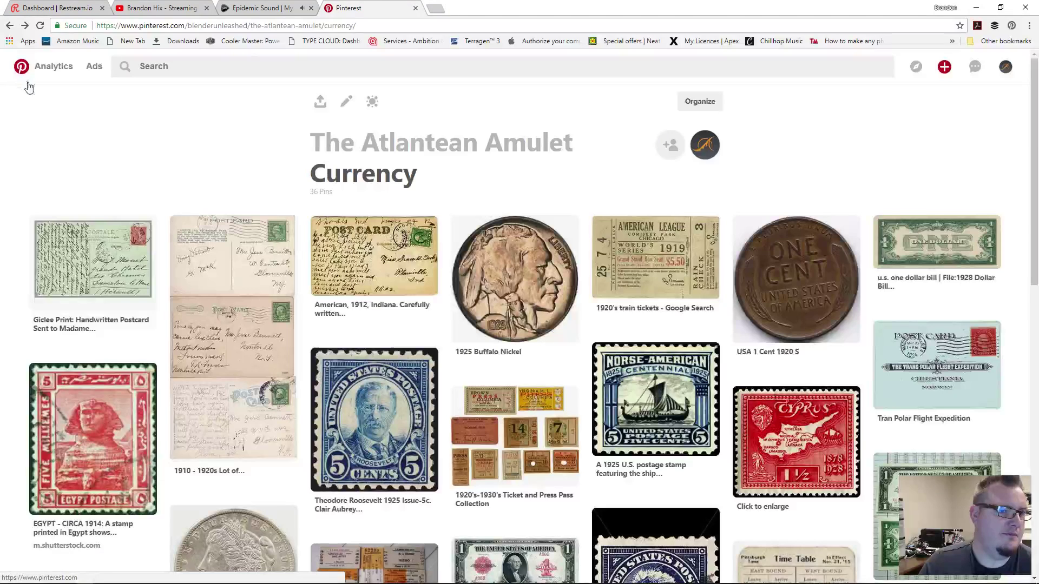
# Back in Blender, duplicate the banknote to about Y -7.53, rotate the copy 90° and apply its rotation and scale
pyautogui.hotkey('alt', 'Tab')
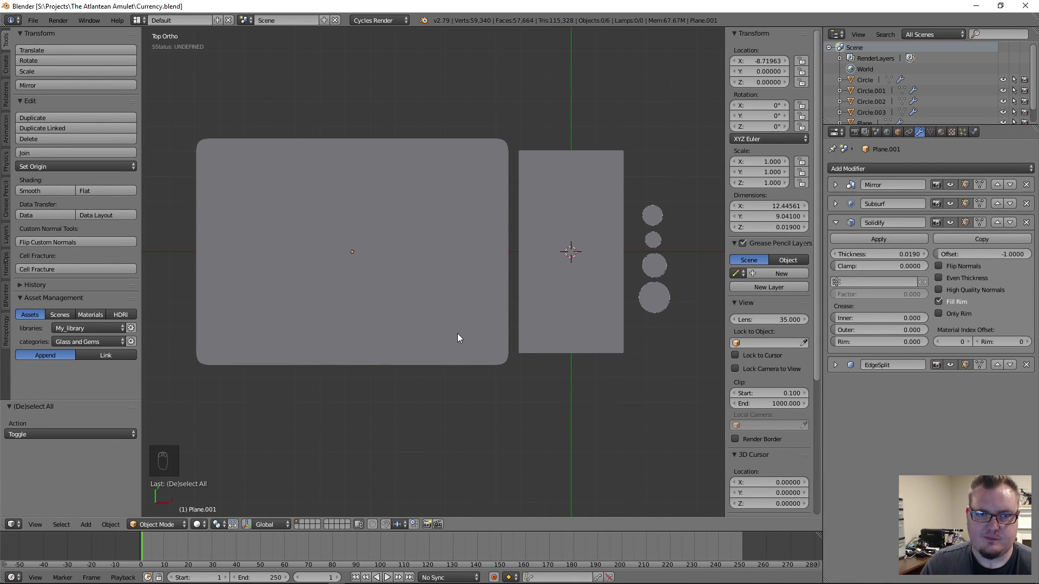
pyautogui.rightClick(559, 338)
pyautogui.keyDown('shift'); pyautogui.moveTo(590, 282); pyautogui.dragTo(469, 239, button='middle'); pyautogui.keyUp('shift')
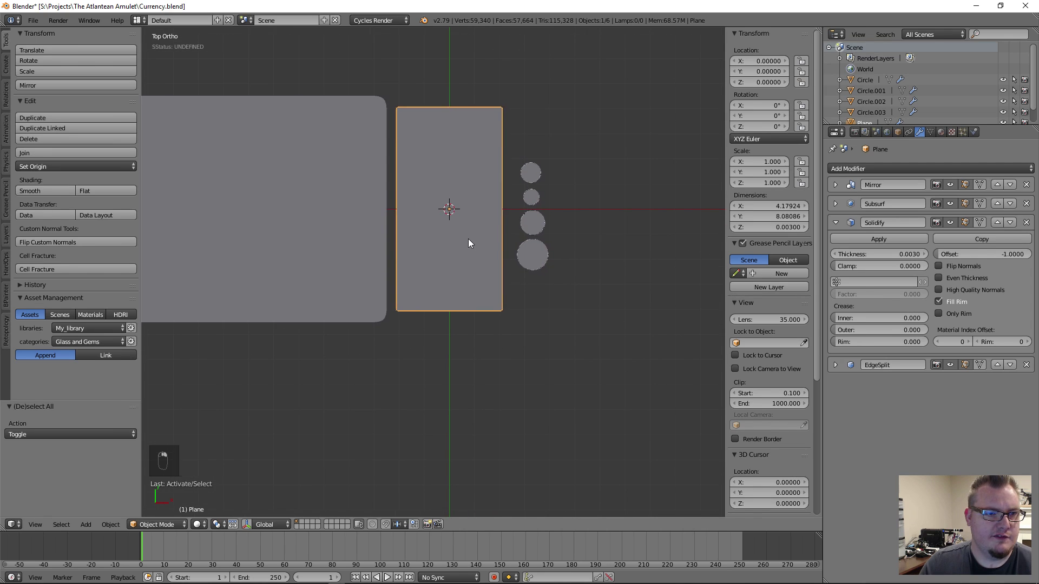
pyautogui.hotkey('shift', 'd')
pyautogui.click(495, 420)
pyautogui.press('r')
pyautogui.press('9')
pyautogui.press('0')
pyautogui.press('Return')
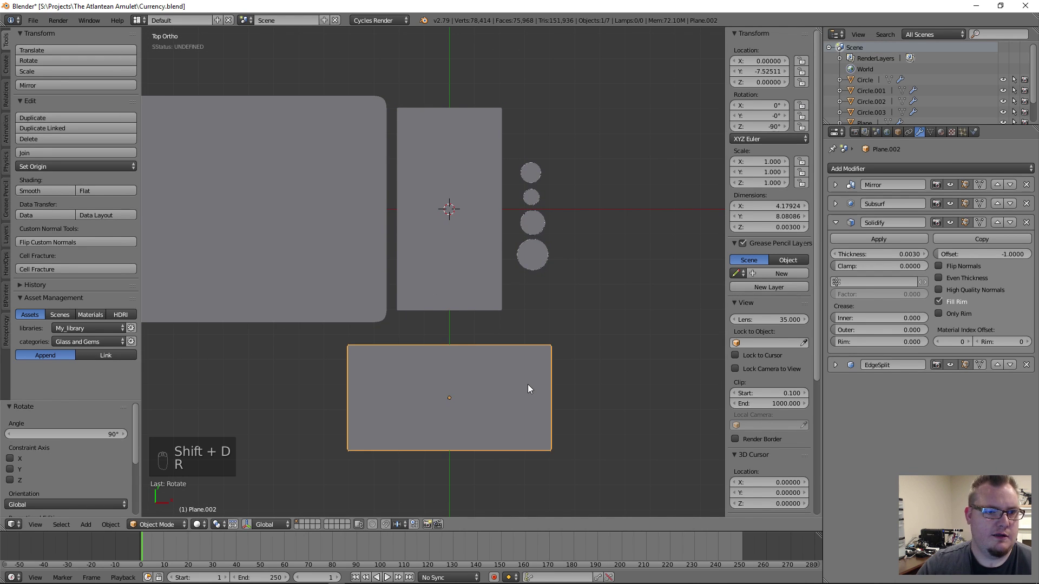
pyautogui.hotkey('ctrl', 'a')
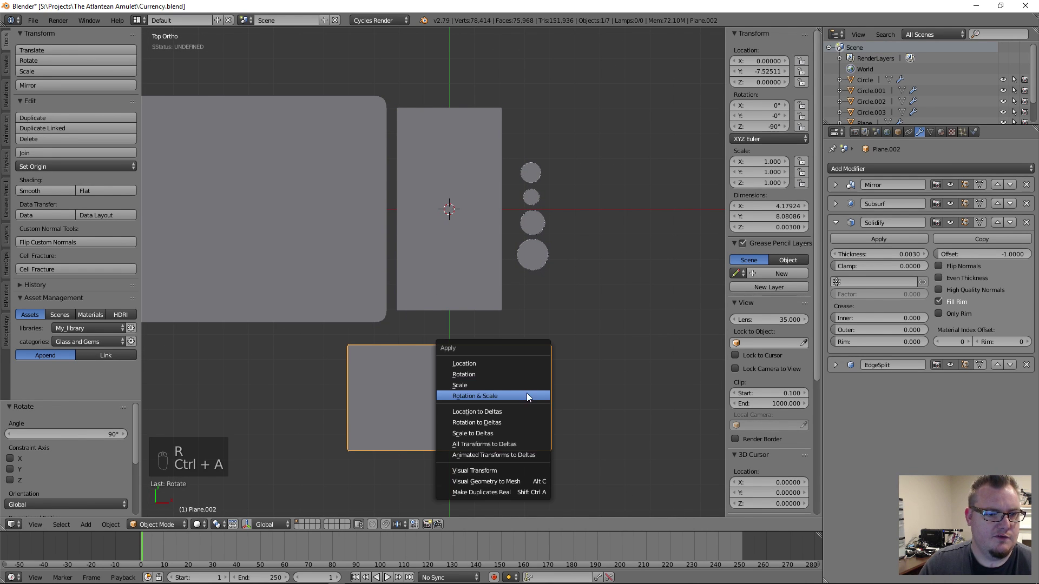
pyautogui.click(527, 393)
# Shrink the banknote copy to a ticket-sized rectangle of about 3.08 by 1.67 units, adjusting its length separately along X
pyautogui.press('s')
pyautogui.press('x')
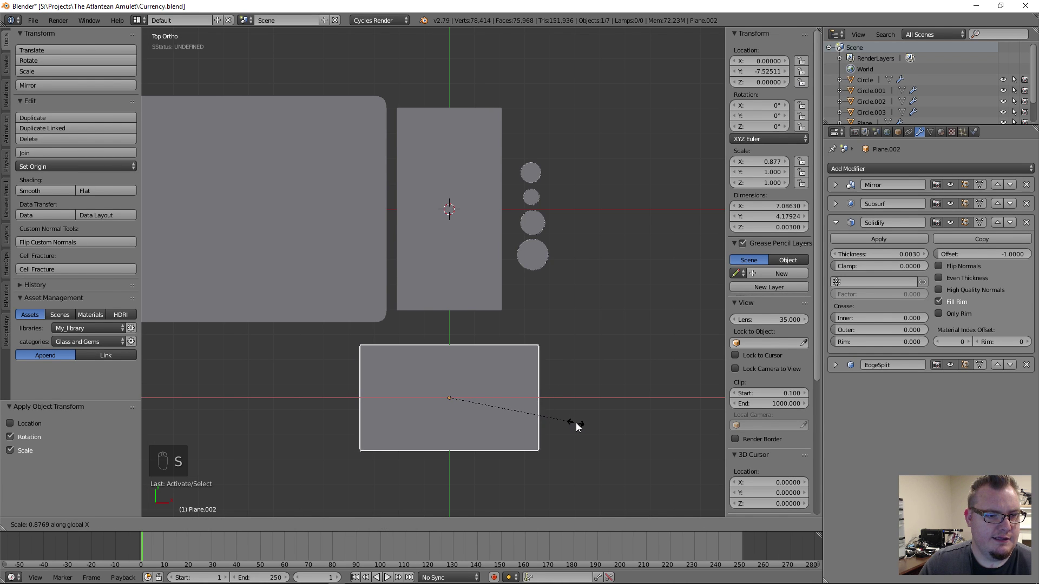
pyautogui.click(577, 425)
pyautogui.press('s')
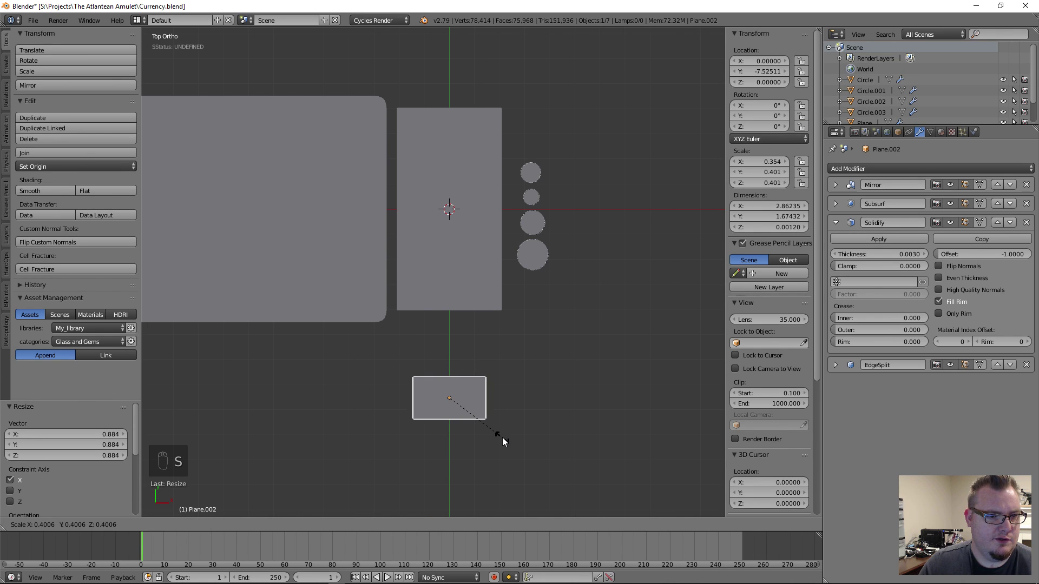
pyautogui.click(533, 431)
pyautogui.press('s')
pyautogui.middleClick(532, 427)
pyautogui.click(482, 431)
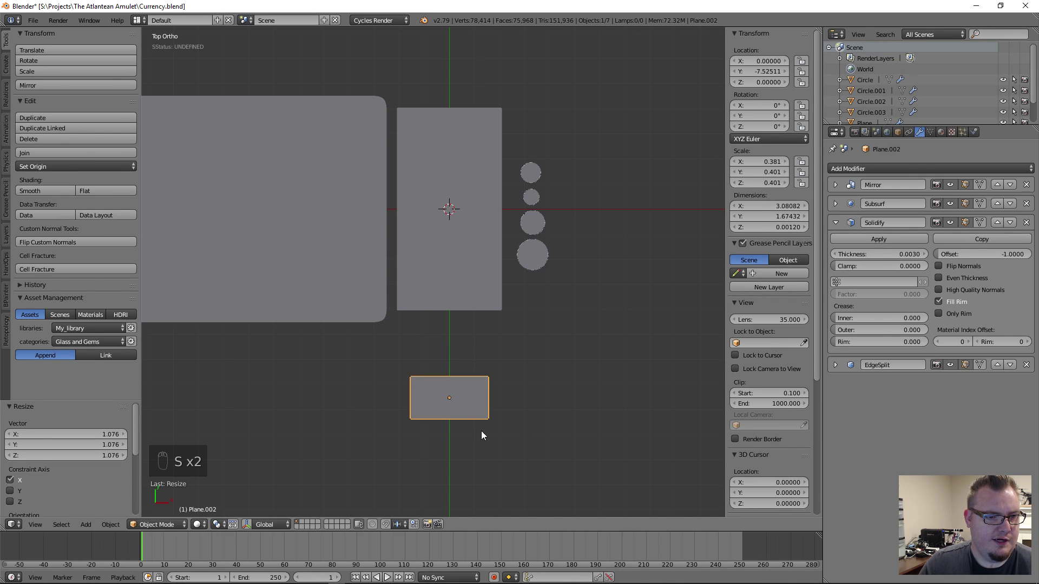
# Move the ticket plane along Y to about -5.07, just beneath the banknote, and apply its rotation and scale
pyautogui.press('g')
pyautogui.middleClick(487, 414)
pyautogui.click(492, 368)
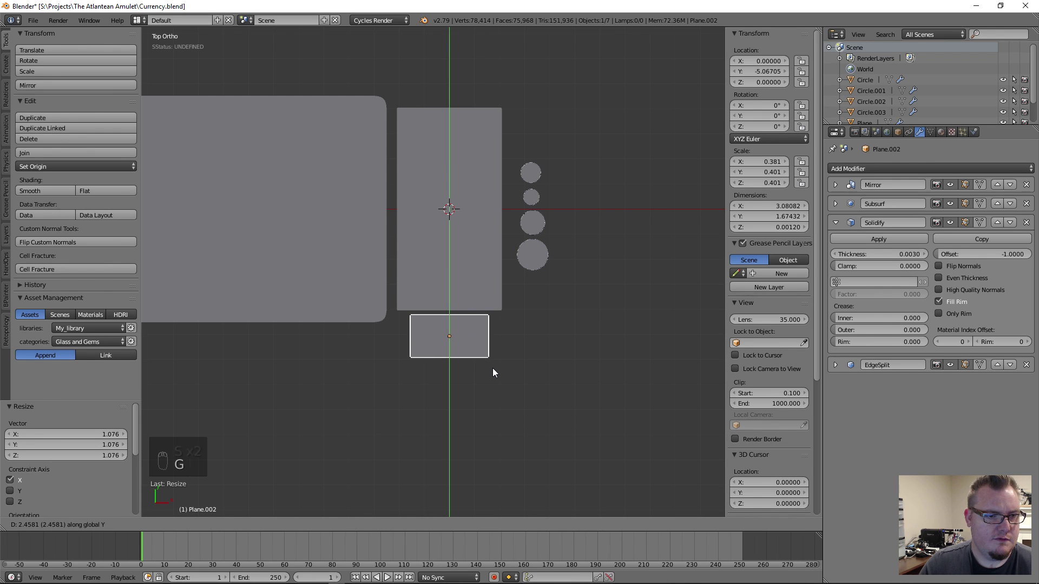
pyautogui.press('a')
pyautogui.rightClick(444, 342)
pyautogui.hotkey('ctrl', 'a')
pyautogui.click(444, 343)
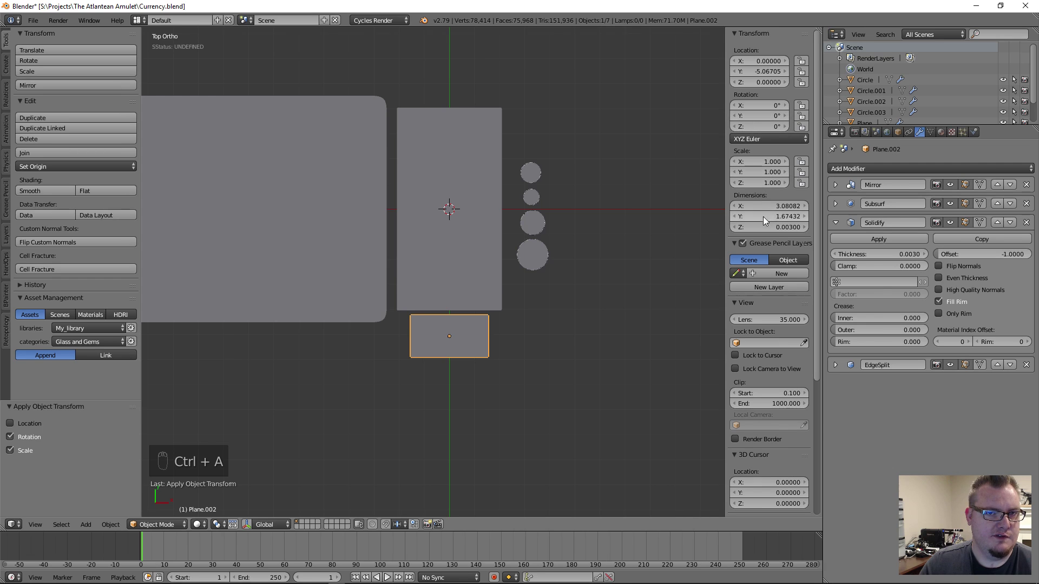
# Check the ticket plane's size against the other items, deselect everything and save the file
pyautogui.scroll(1, 402, 336)
pyautogui.scroll(3, 402, 334)
pyautogui.keyDown('shift'); pyautogui.moveTo(402, 335); pyautogui.dragTo(368, 343, button='middle'); pyautogui.keyUp('shift')
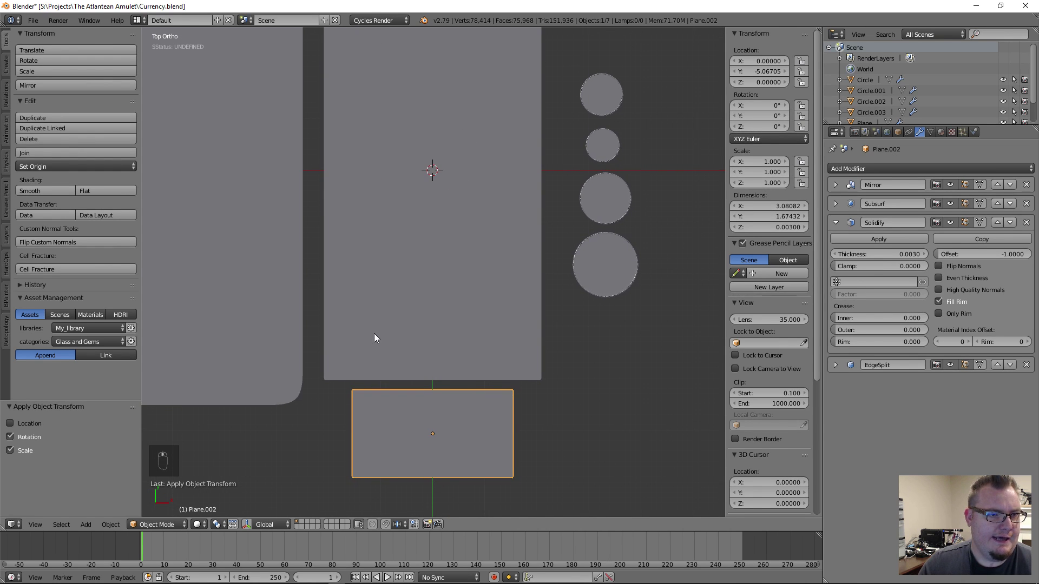
pyautogui.scroll(-4, 374, 334)
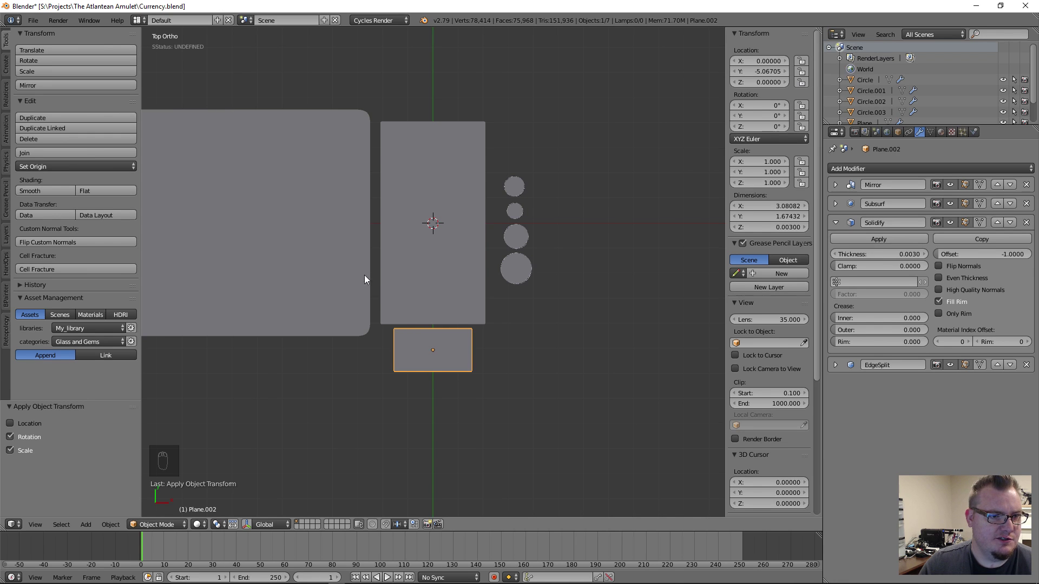
pyautogui.keyDown('shift'); pyautogui.moveTo(365, 275); pyautogui.dragTo(488, 268, button='middle'); pyautogui.keyUp('shift')
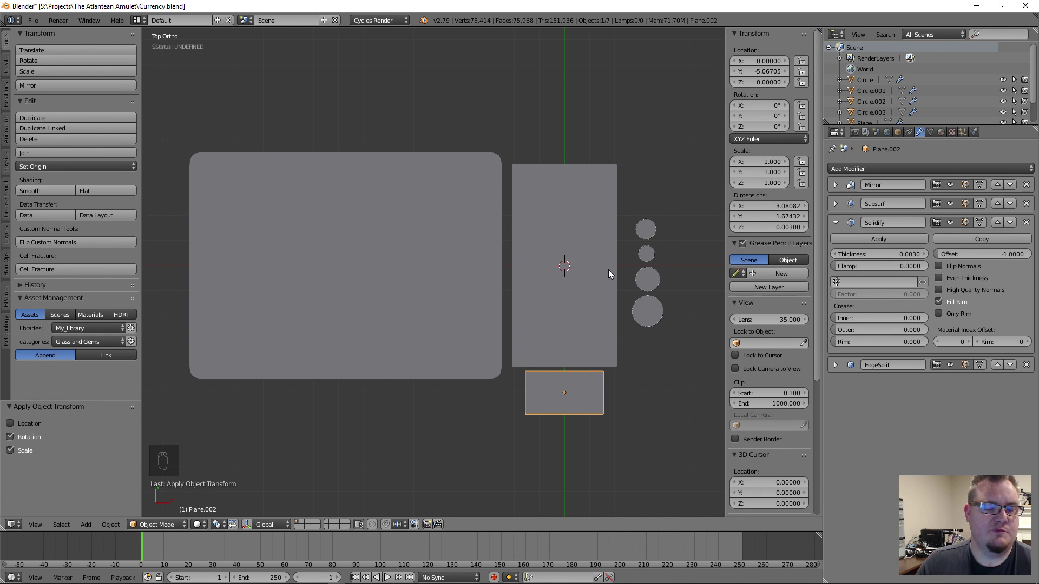
pyautogui.press('a')
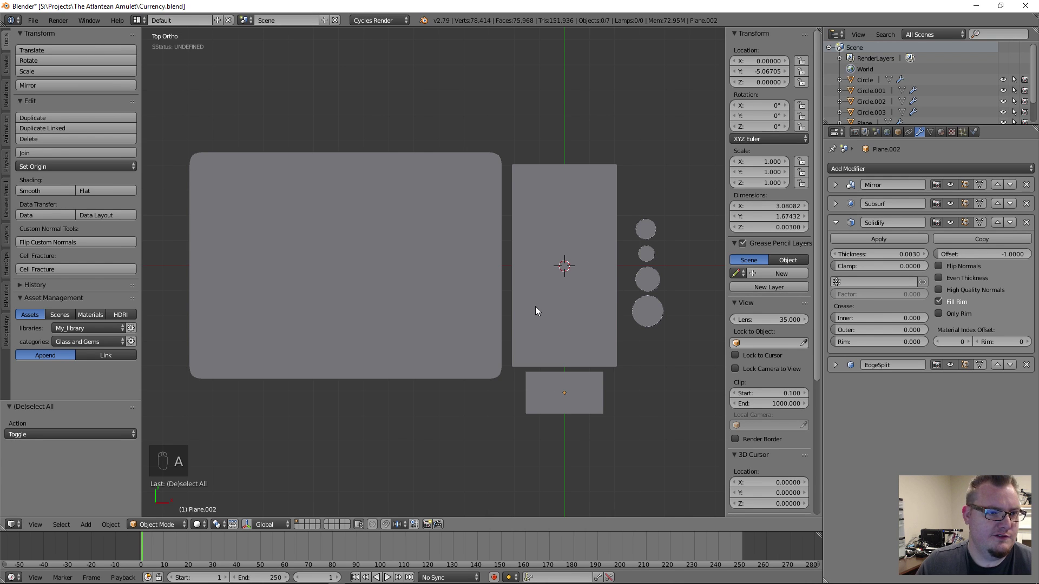
pyautogui.keyDown('shift'); pyautogui.moveTo(536, 309); pyautogui.dragTo(524, 292, button='middle'); pyautogui.keyUp('shift')
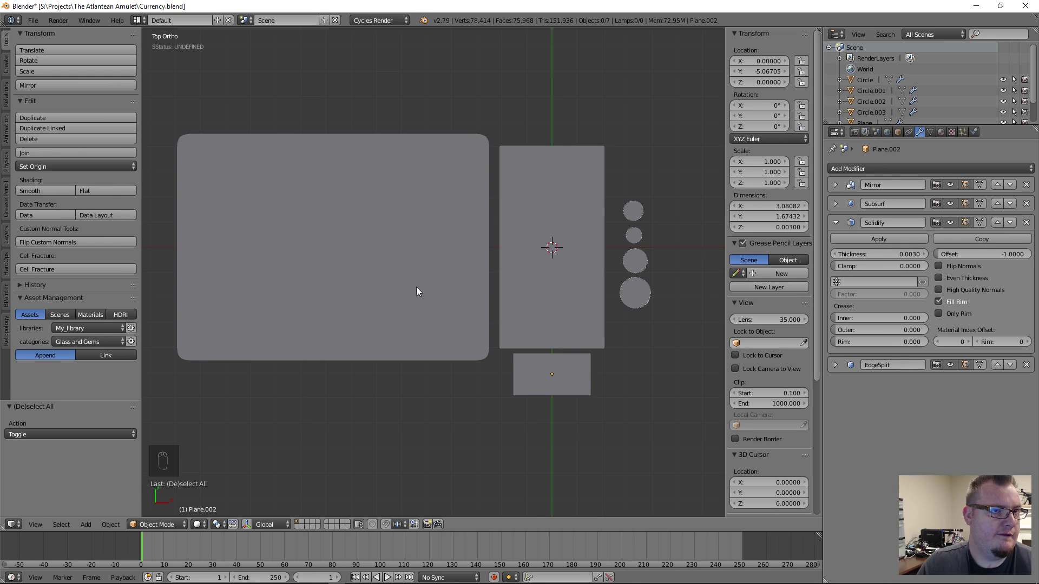
pyautogui.hotkey('ctrl', 'w')
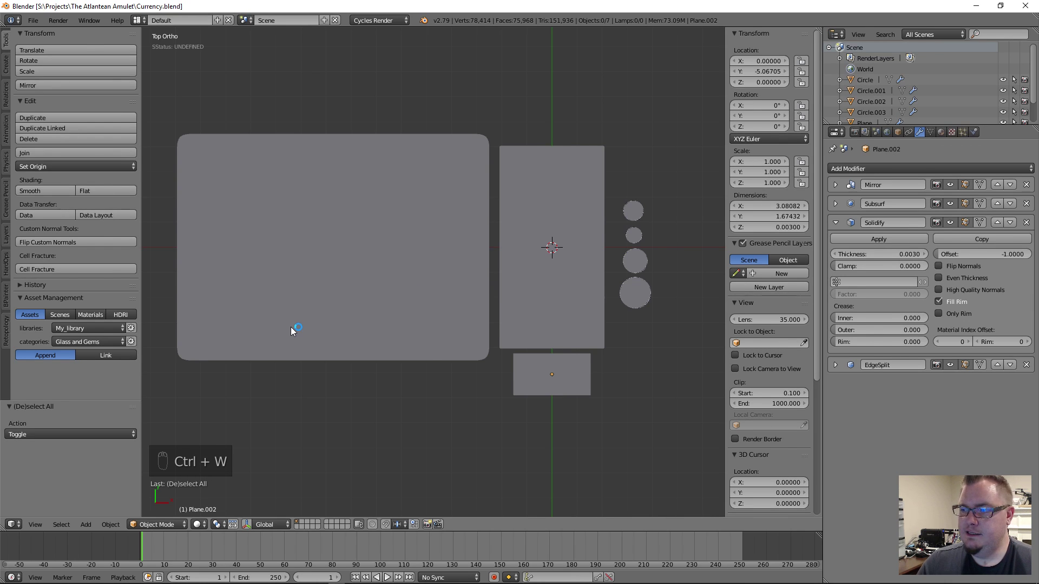
# Switch to the Pinterest Currency board in the browser and look through the stamp, ticket and banknote references
pyautogui.hotkey('alt', 'Tab')
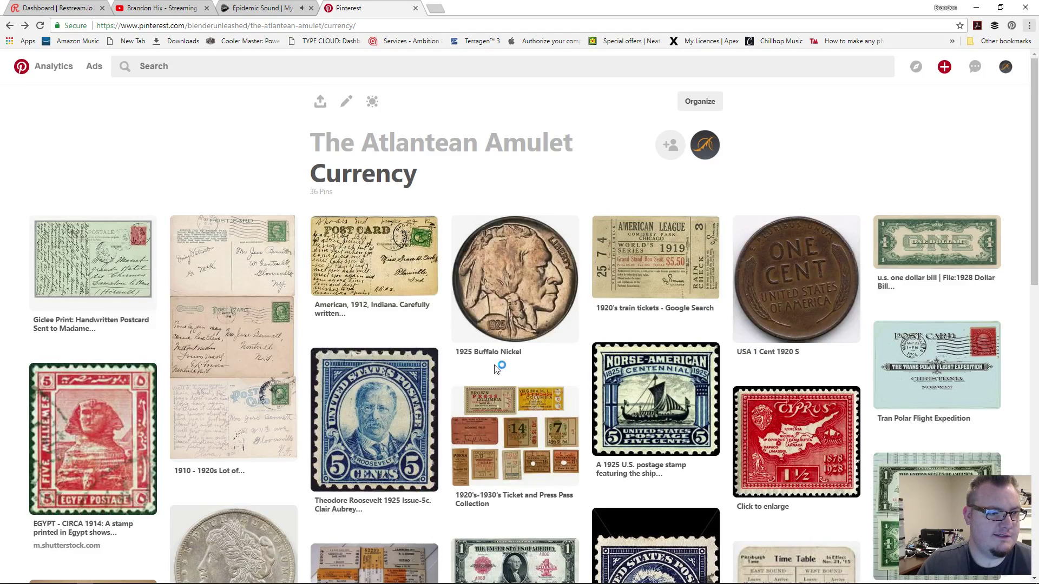
pyautogui.scroll(-6, 495, 365)
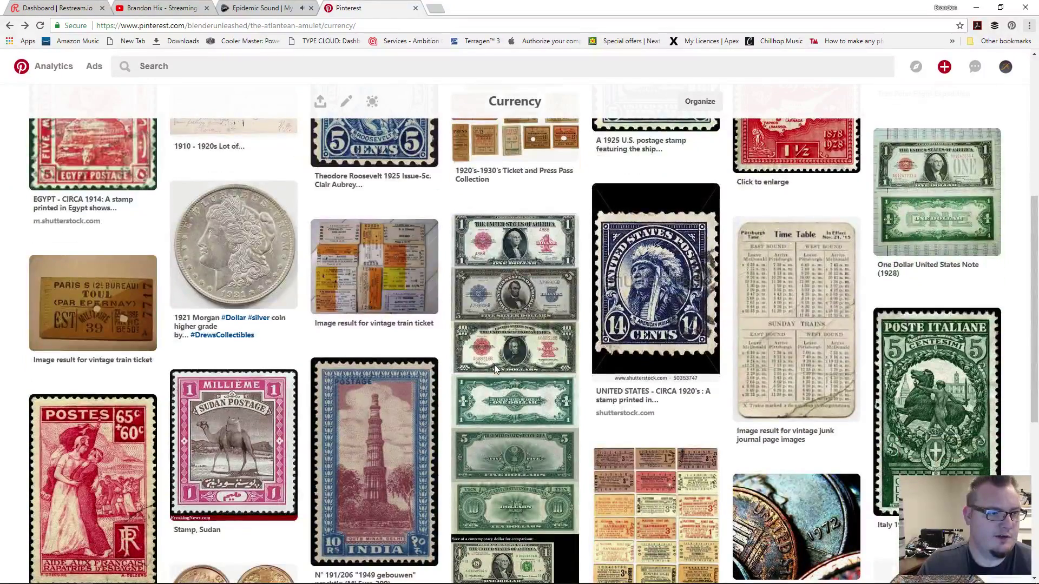
pyautogui.scroll(-1, 495, 367)
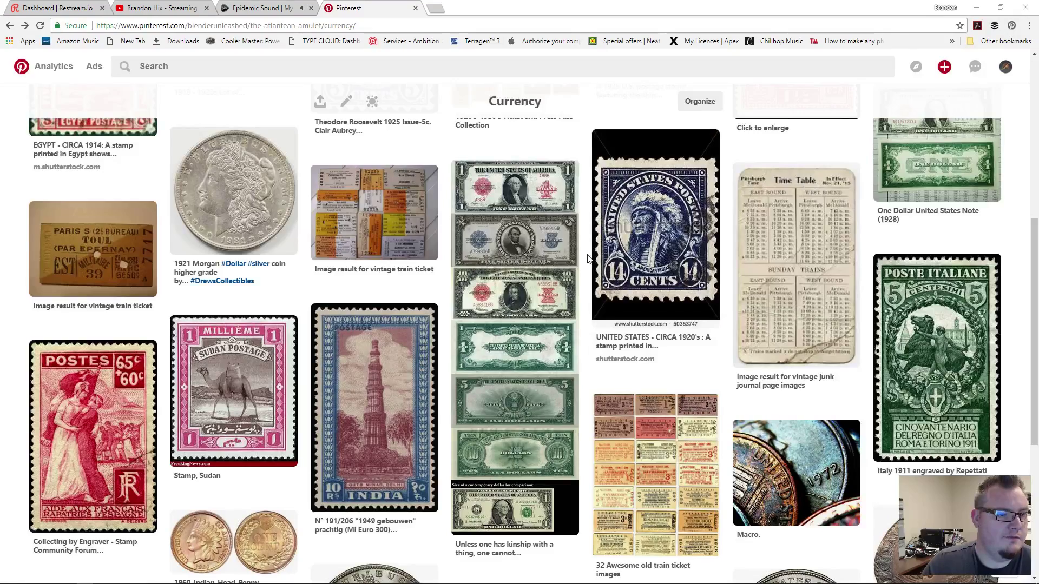
# Open the parent board The Atlantean Amulet on Pinterest, look over its sections, and switch back to Currency.blend in Blender
pyautogui.scroll(7, 589, 259)
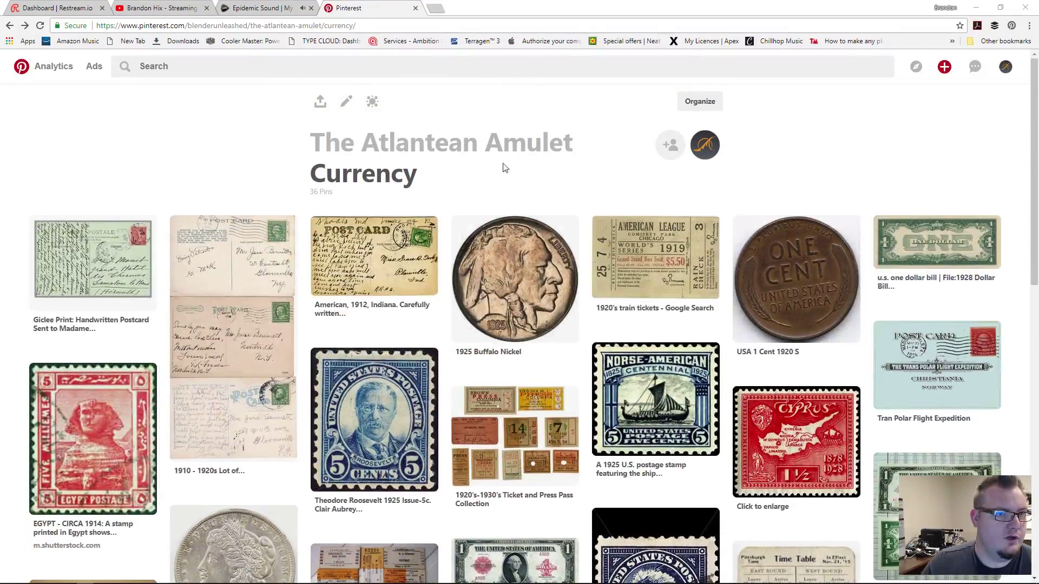
pyautogui.click(481, 147)
pyautogui.scroll(-2, 261, 388)
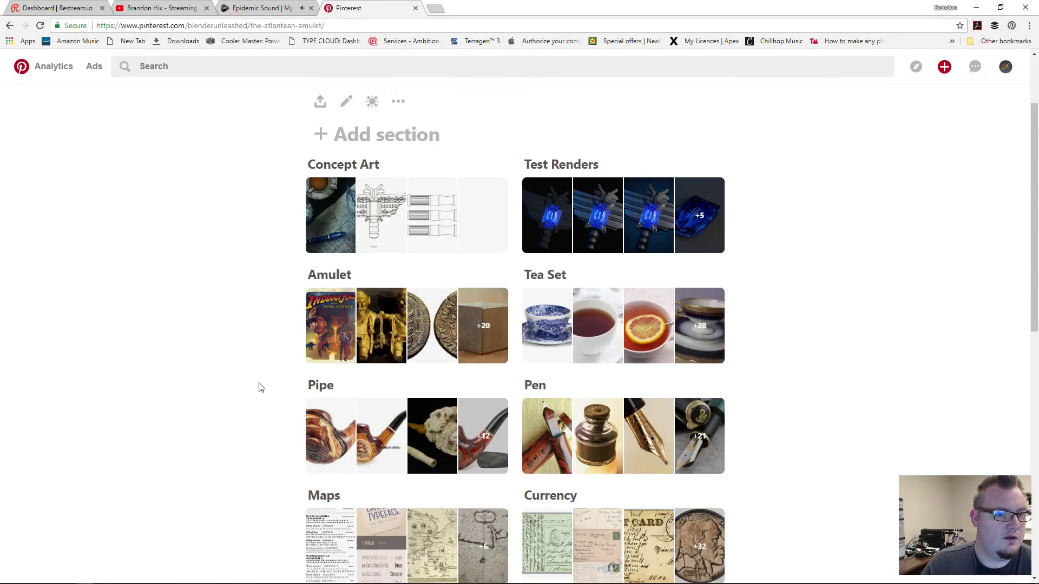
pyautogui.hotkey('alt', 'Tab')
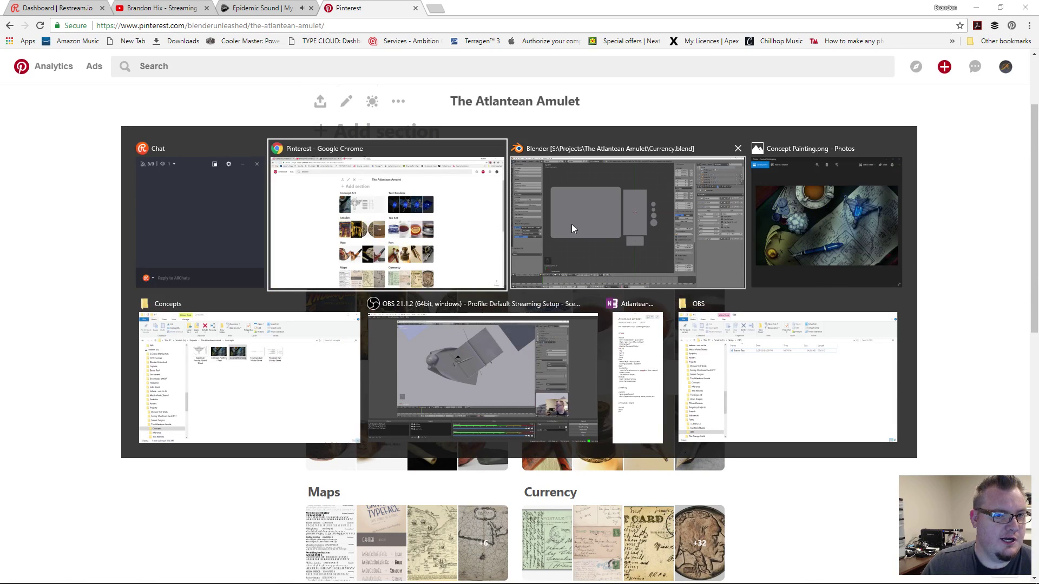
pyautogui.click(573, 253)
pyautogui.hotkey('ctrl', 'w')
pyautogui.click(364, 193)
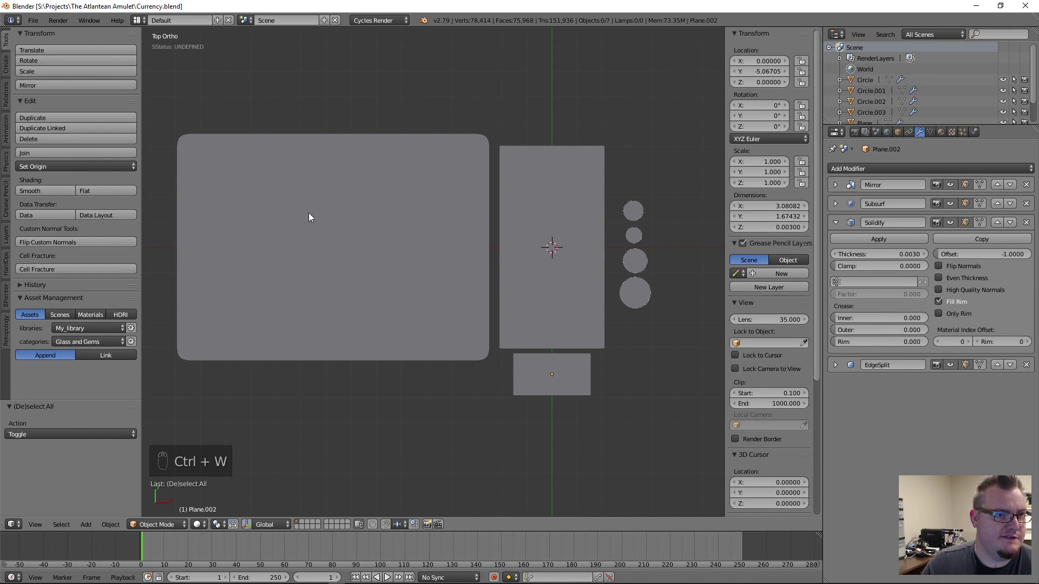
pyautogui.click(33, 20)
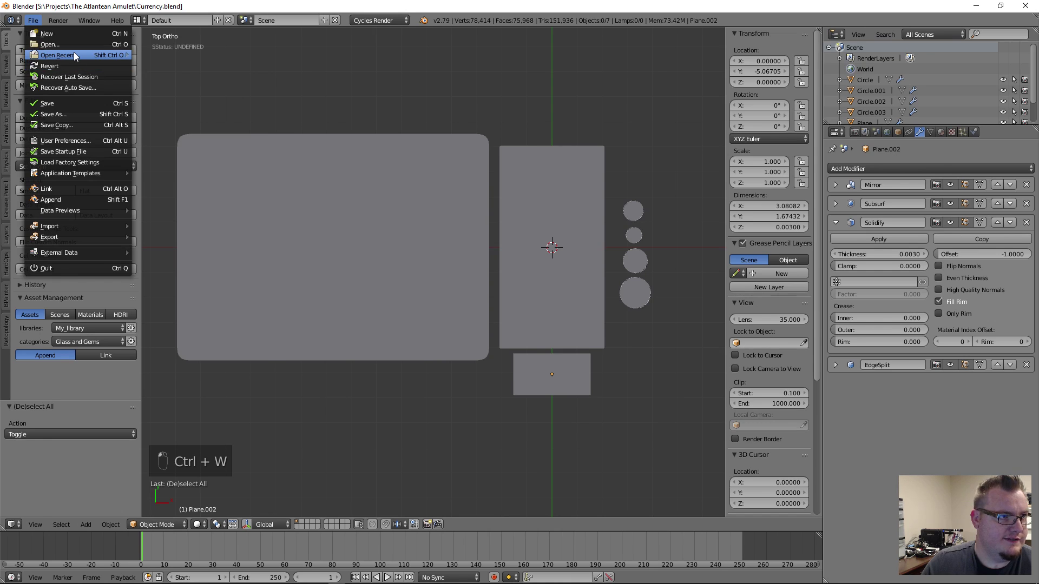
pyautogui.moveTo(75, 56)
pyautogui.click(166, 66)
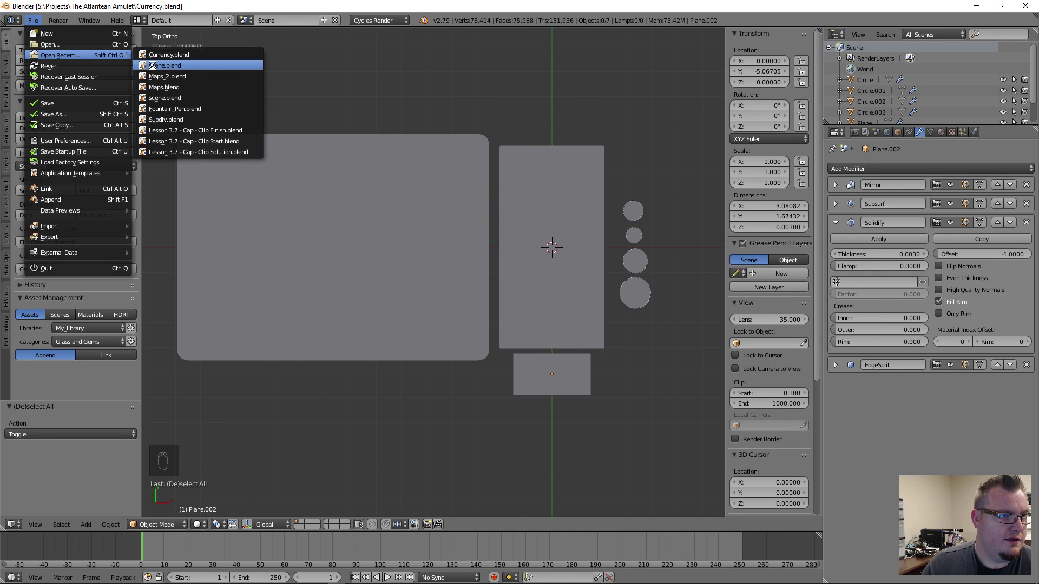
pyautogui.scroll(-4, 447, 314)
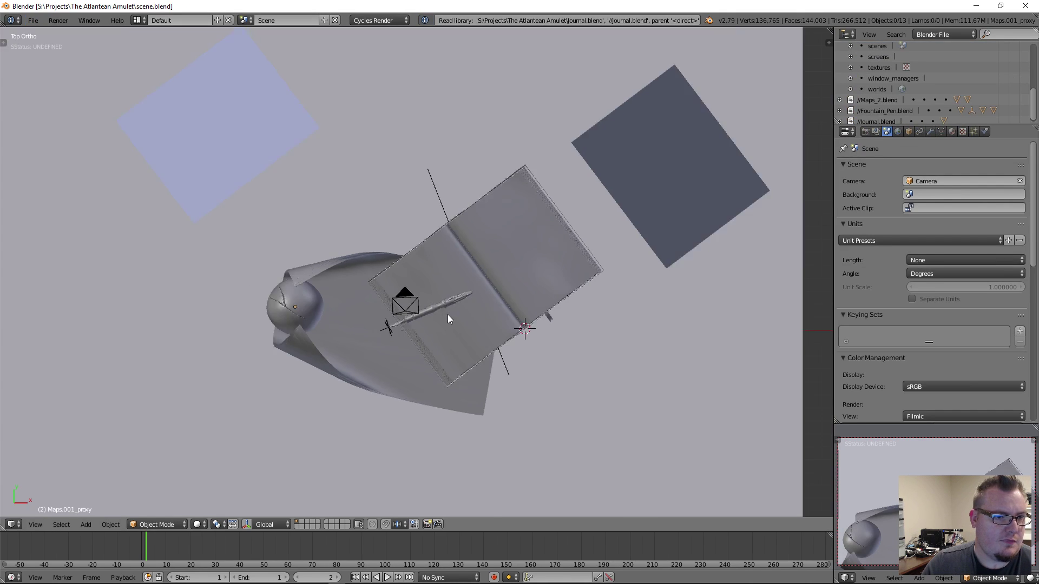
pyautogui.scroll(4, 447, 314)
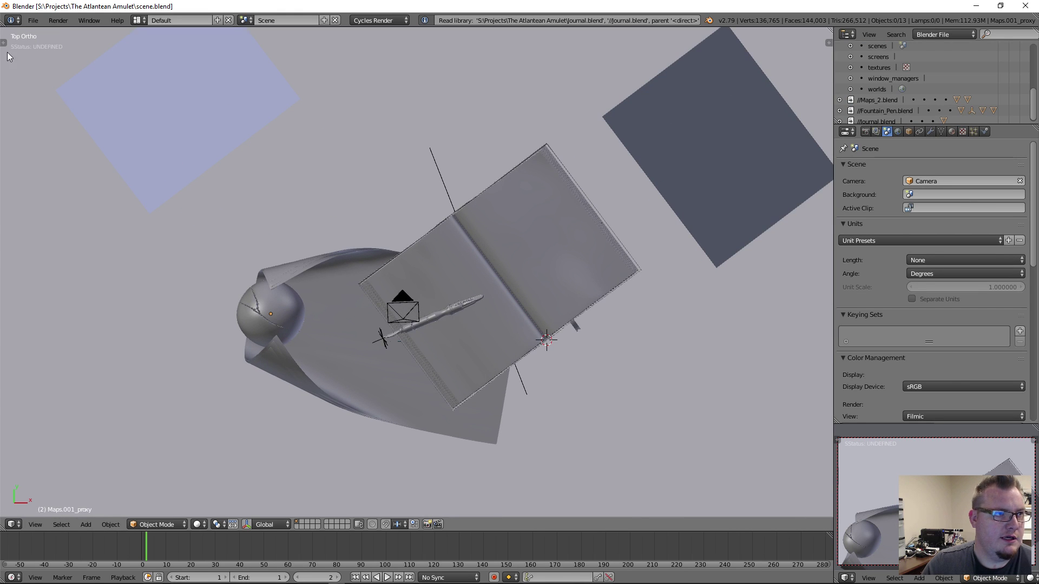
pyautogui.click(33, 20)
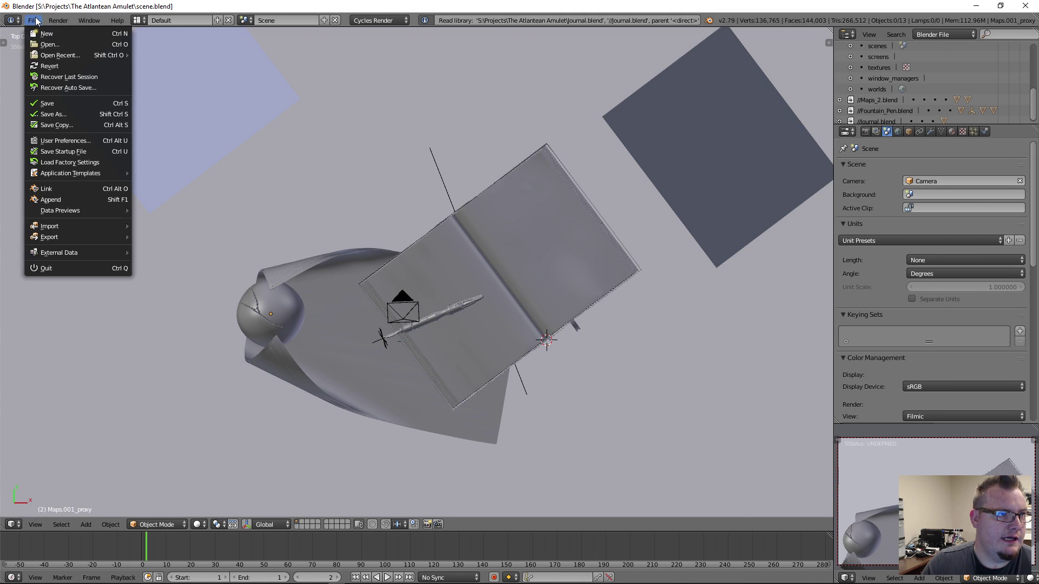
pyautogui.click(75, 188)
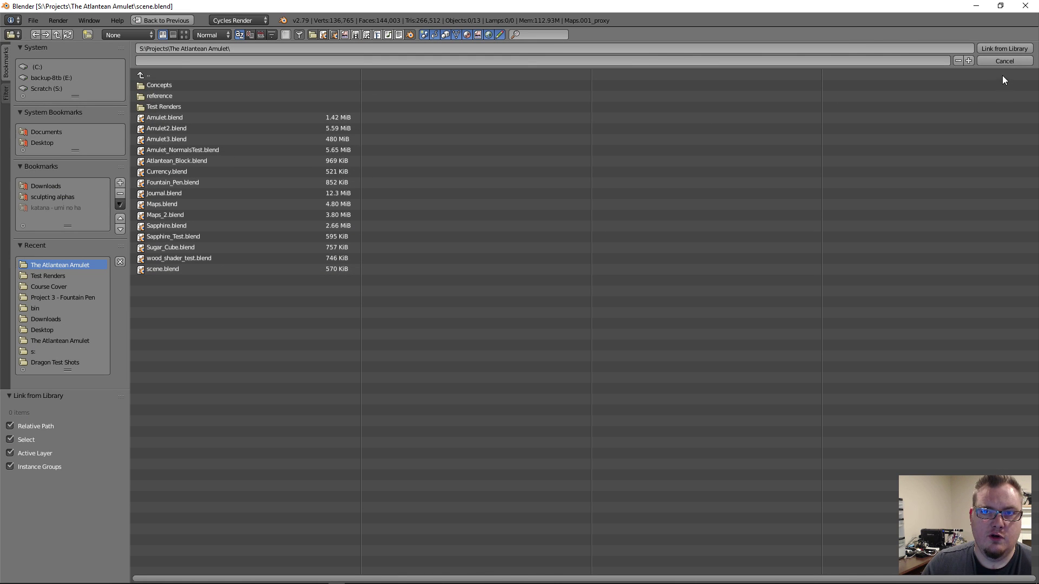
pyautogui.click(1004, 61)
pyautogui.click(33, 20)
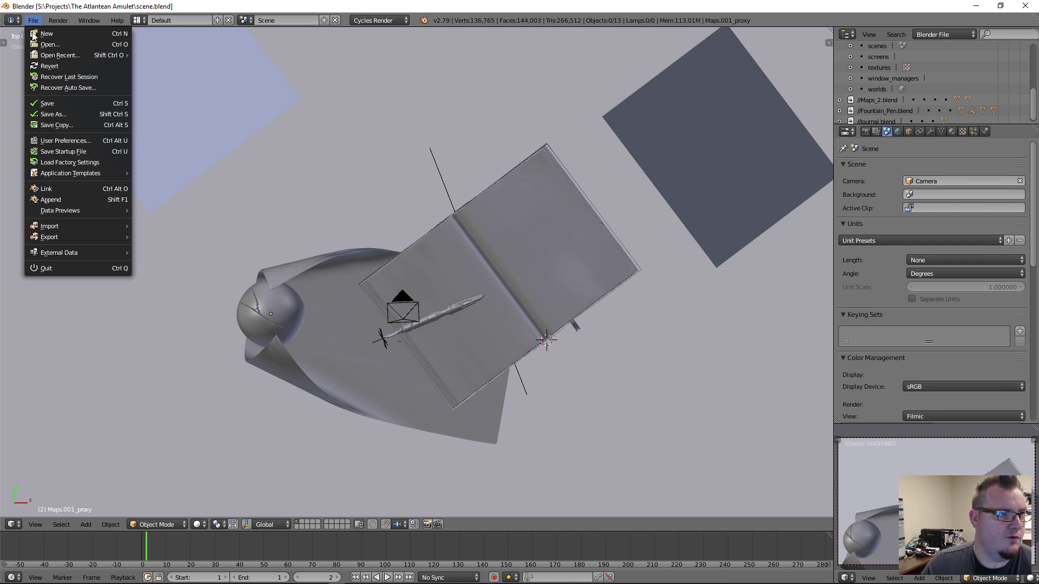
pyautogui.moveTo(37, 58)
pyautogui.click(162, 63)
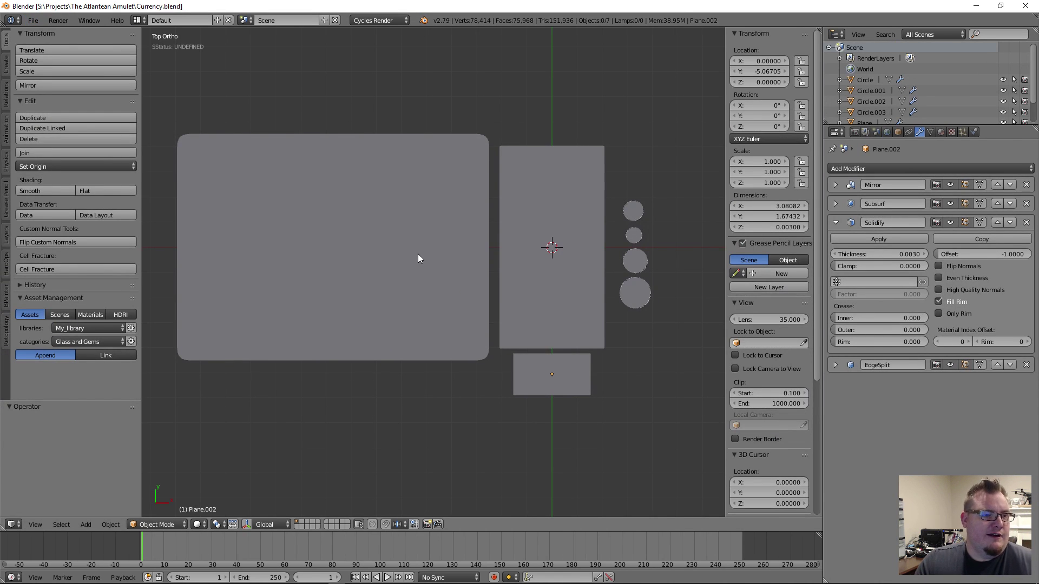
# Select the postcard, banknote, coins and ticket one by one to check that each is a separate object
pyautogui.rightClick(411, 311)
pyautogui.rightClick(539, 284)
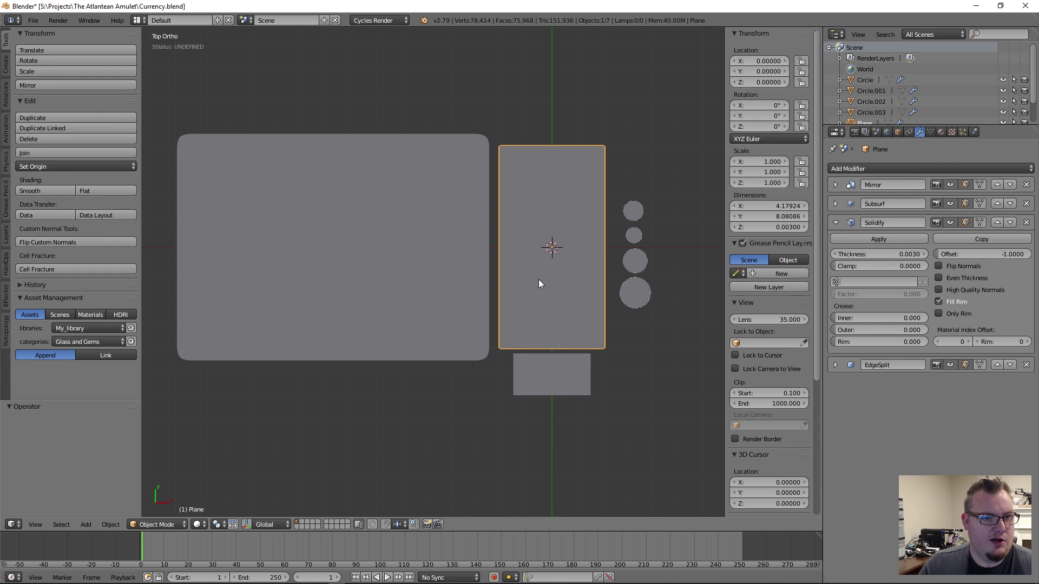
pyautogui.rightClick(631, 214)
pyautogui.rightClick(633, 234)
pyautogui.rightClick(633, 262)
pyautogui.rightClick(633, 295)
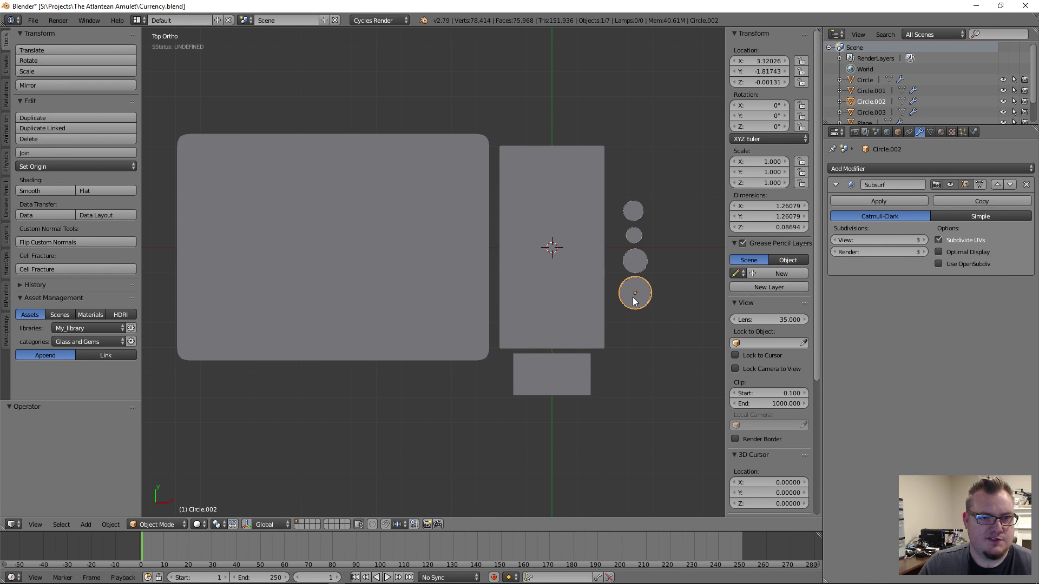
pyautogui.rightClick(549, 374)
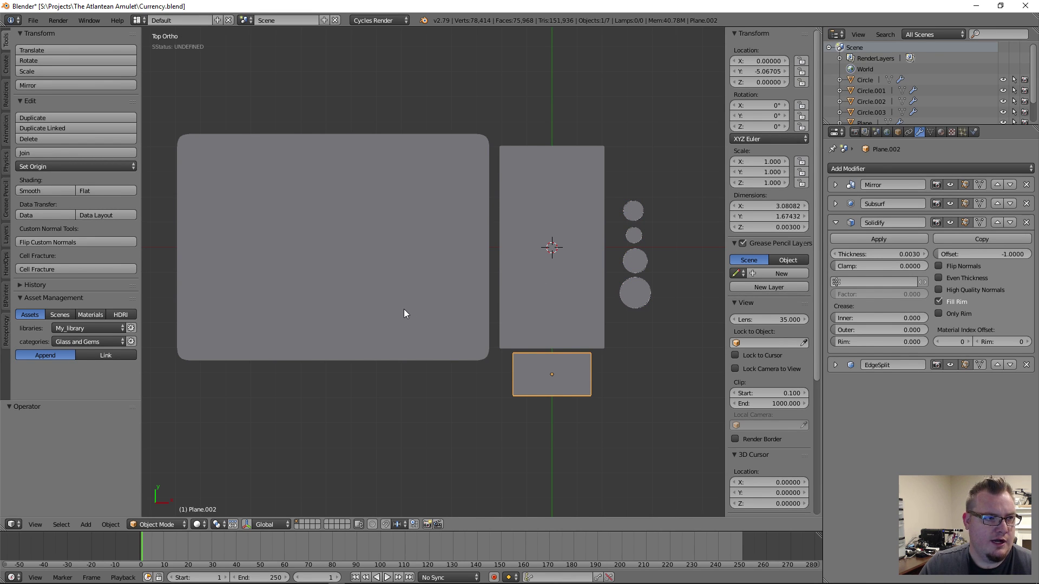
pyautogui.rightClick(404, 311)
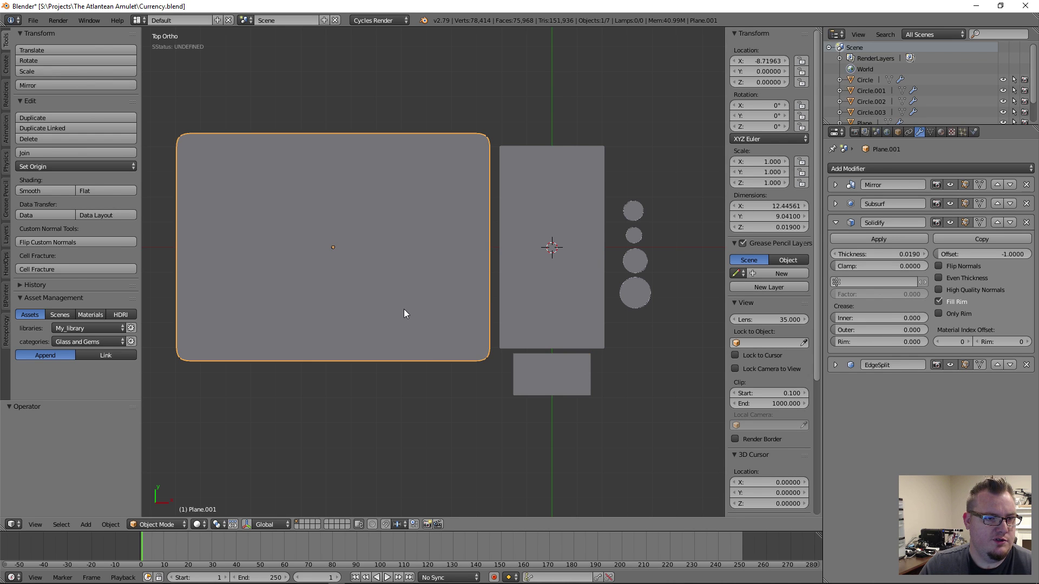
pyautogui.rightClick(540, 288)
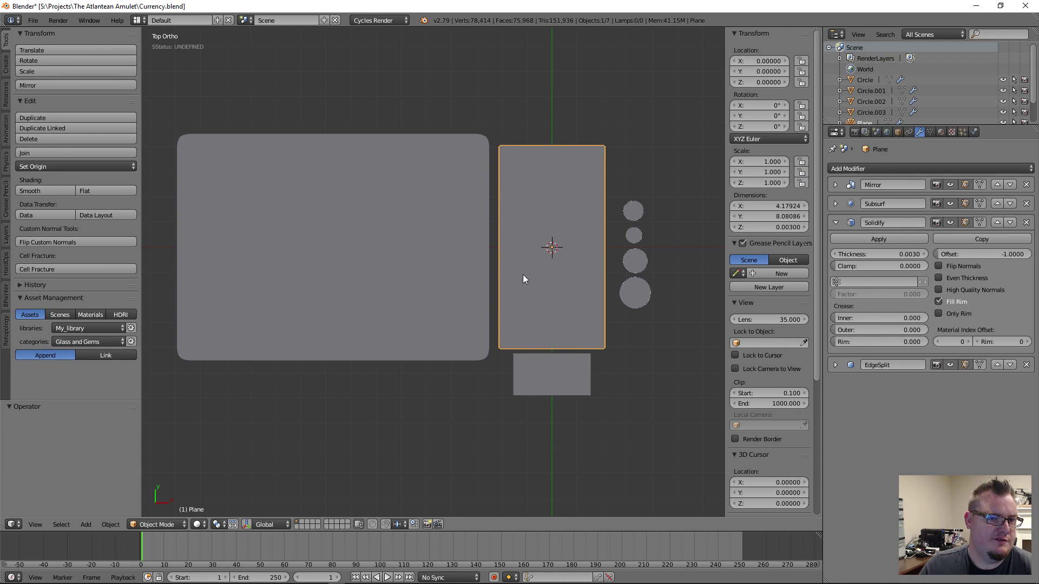
# Select all seven currency objects and put them in a new group named Currency
pyautogui.press('a')
pyautogui.moveTo(257, 94); pyautogui.dragTo(661, 423)
pyautogui.hotkey('ctrl', 'g')
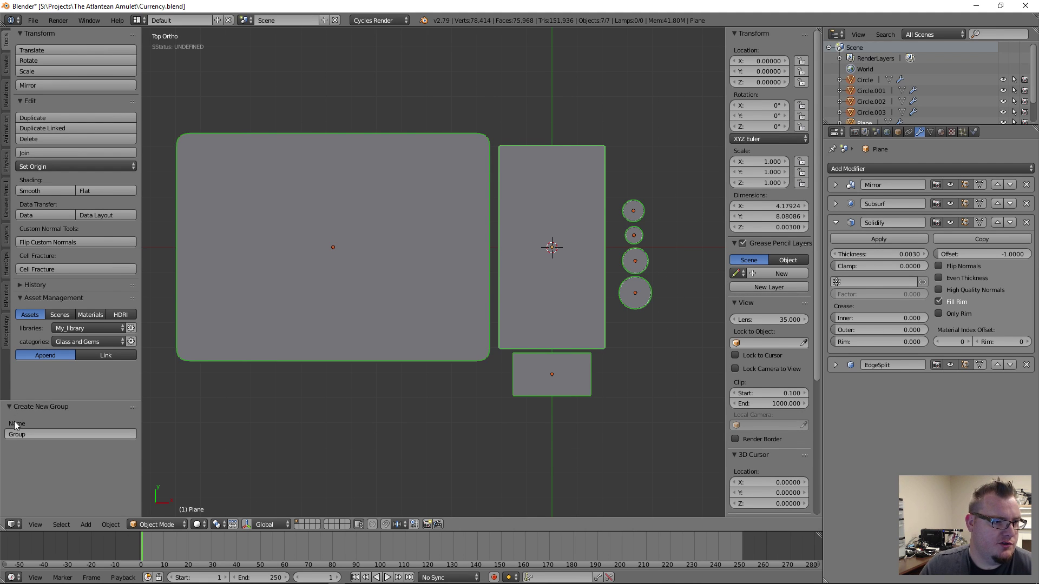
pyautogui.click(60, 436)
pyautogui.write('Currency')
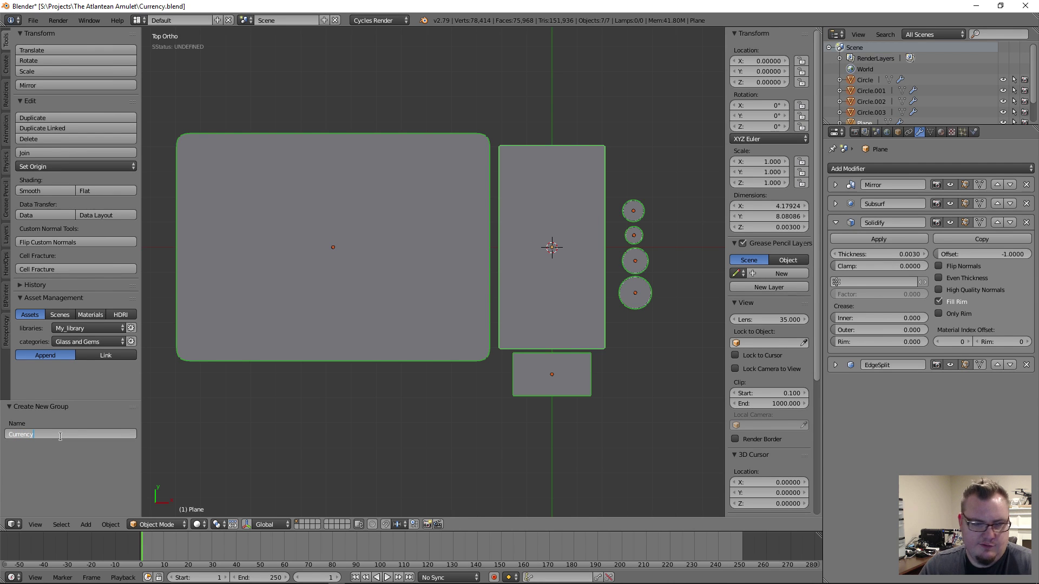
pyautogui.press('Return')
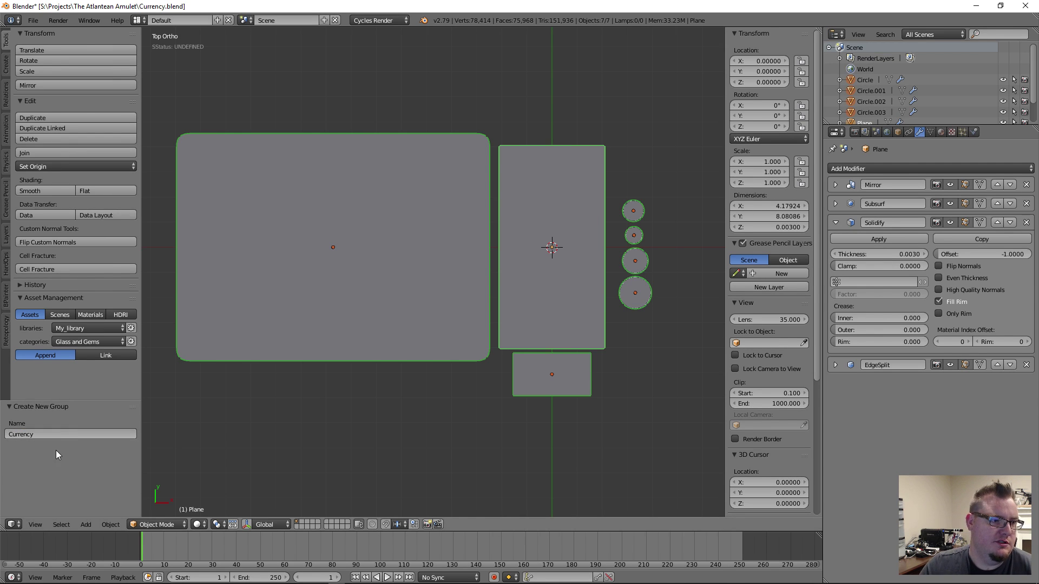
# Check the large postcard plane's group membership in its object properties and save the file
pyautogui.rightClick(385, 274)
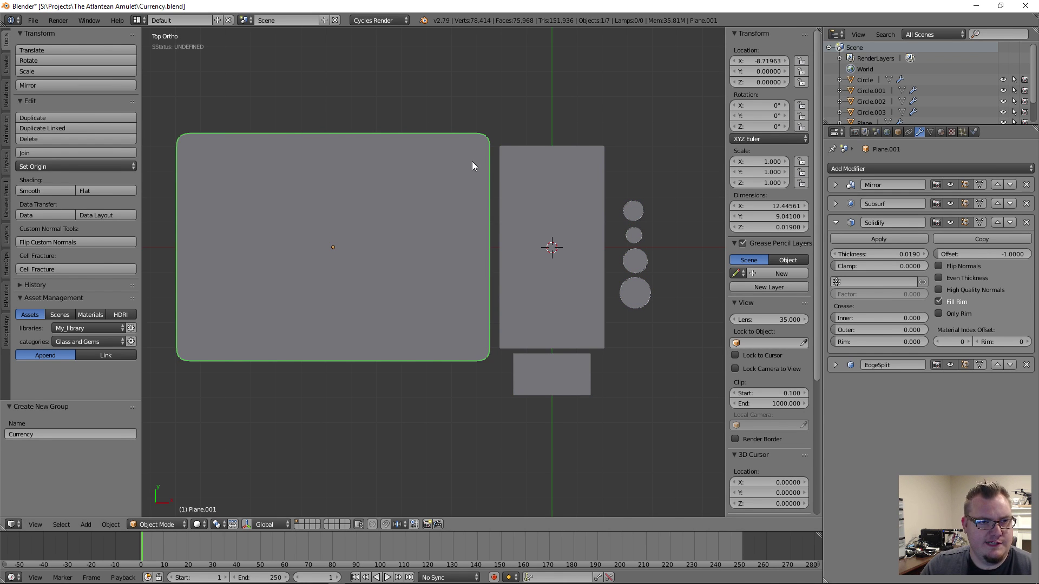
pyautogui.click(898, 132)
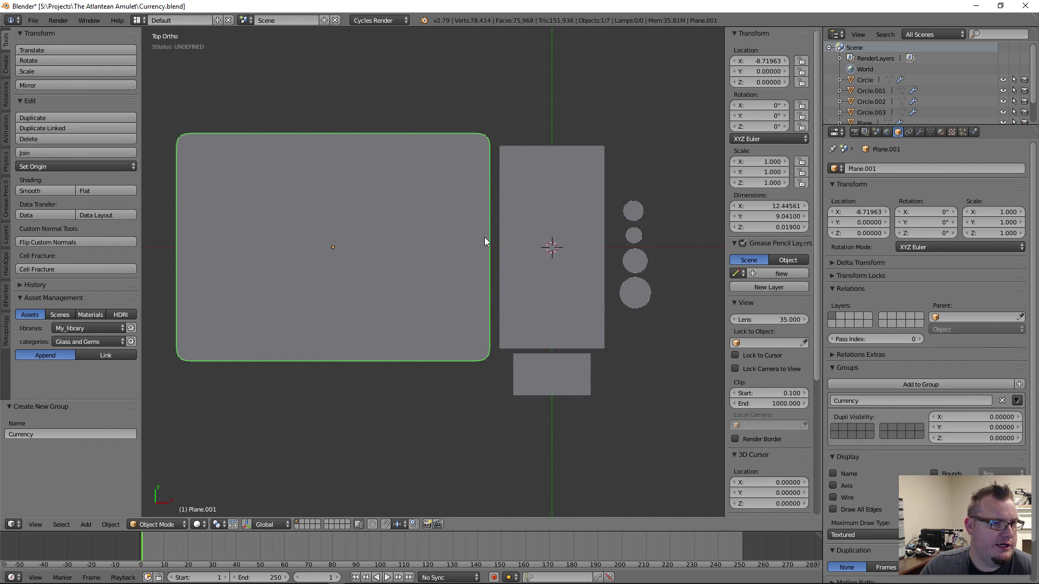
pyautogui.hotkey('ctrl', 's')
pyautogui.press('Return')
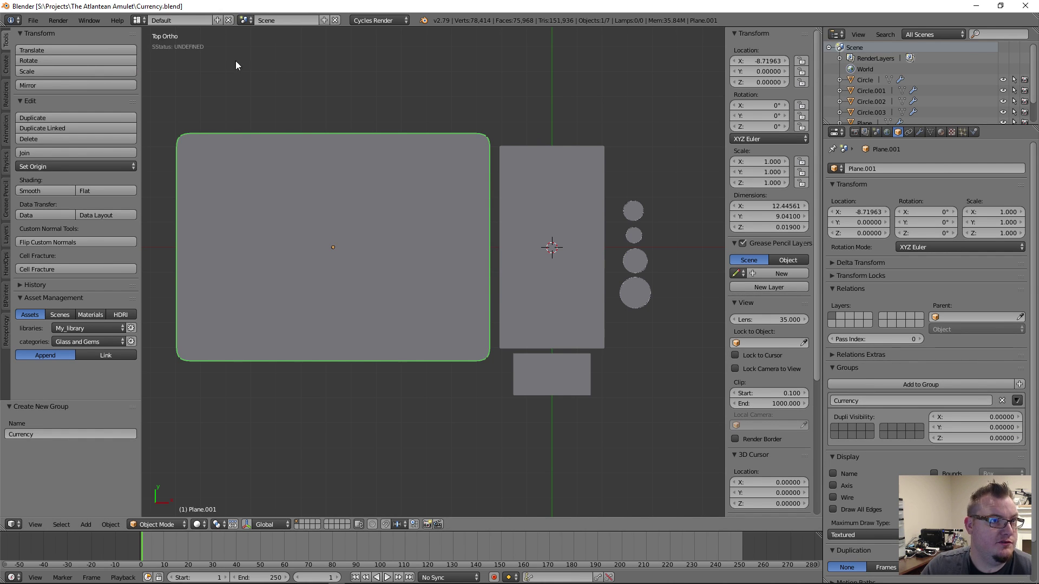
# Reopen the recent file scene.blend from The Atlantean Amulet project
pyautogui.click(33, 20)
pyautogui.moveTo(60, 55)
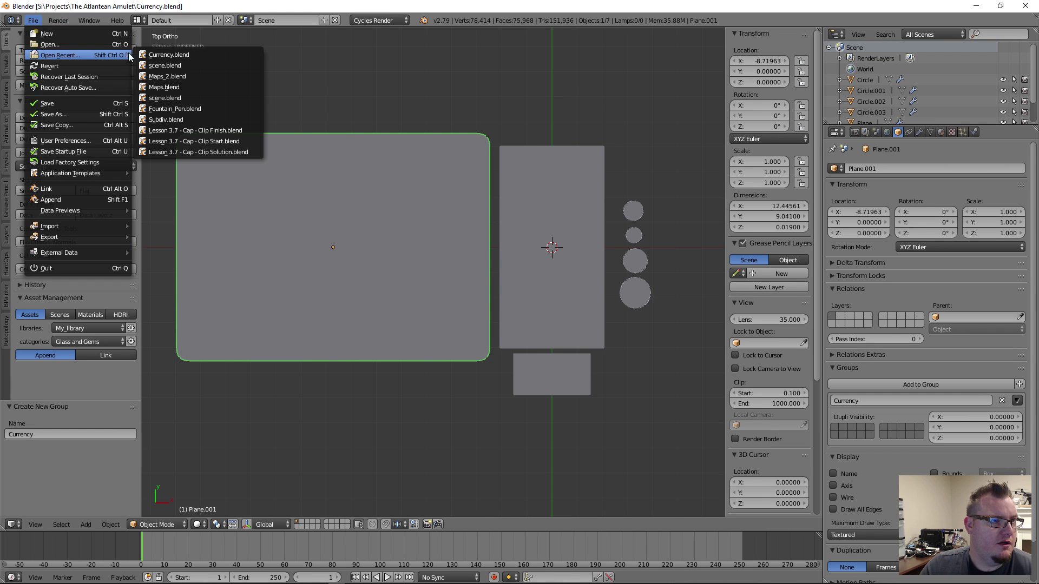
pyautogui.click(162, 65)
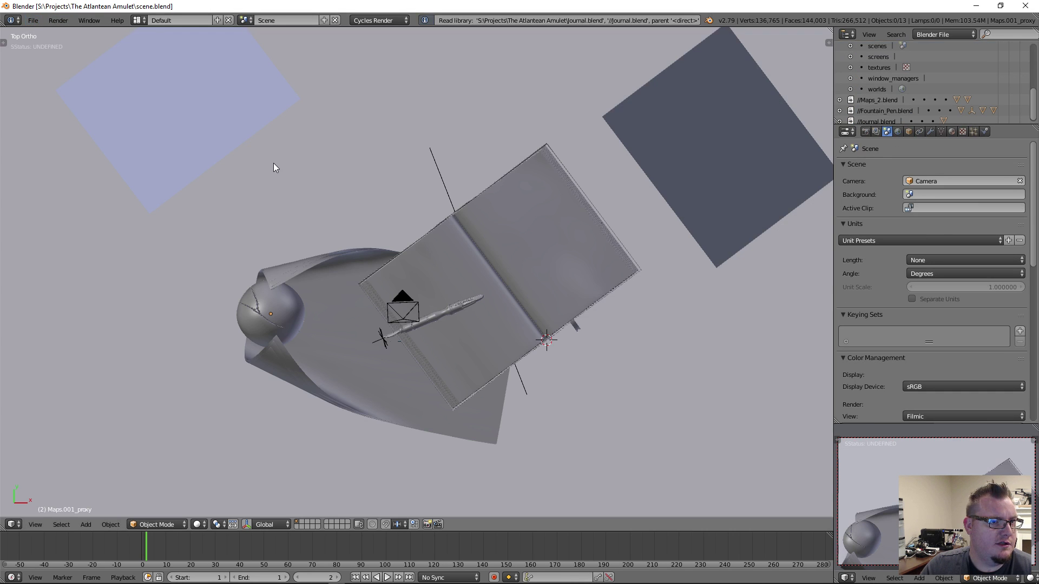
# Link the Currency group from Currency.blend into the scene
pyautogui.click(33, 22)
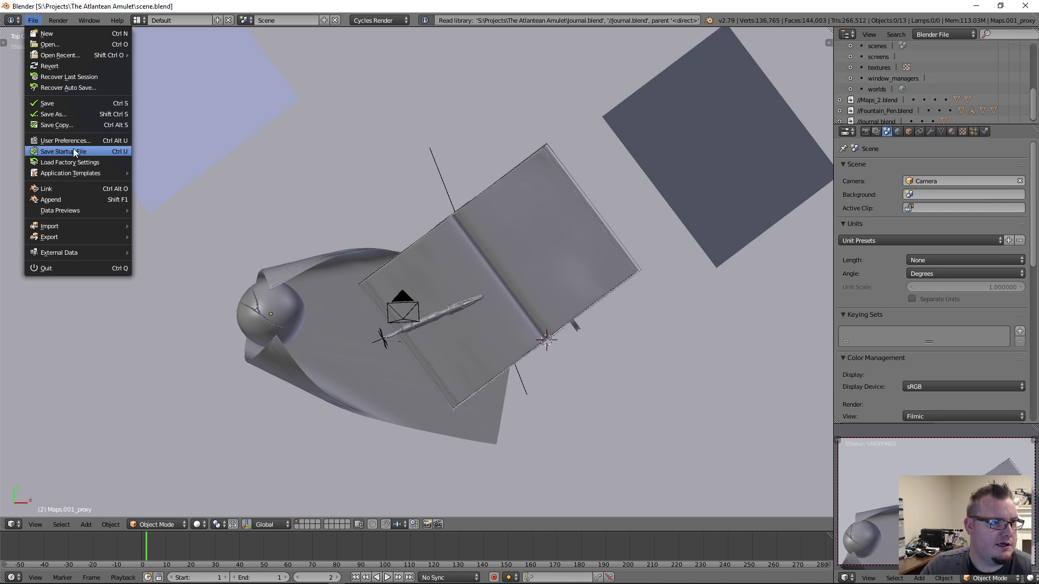
pyautogui.moveTo(75, 230)
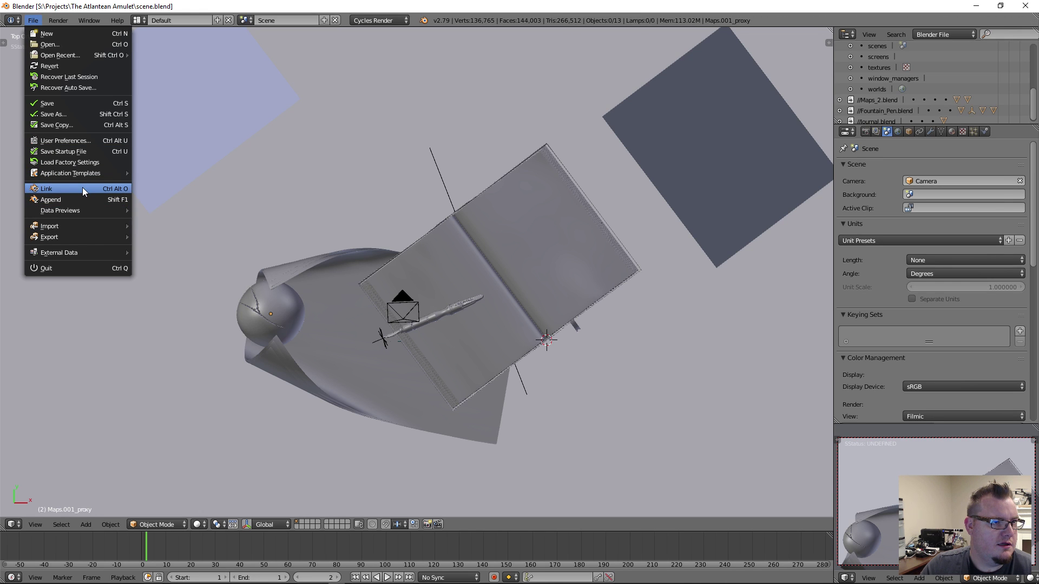
pyautogui.click(82, 188)
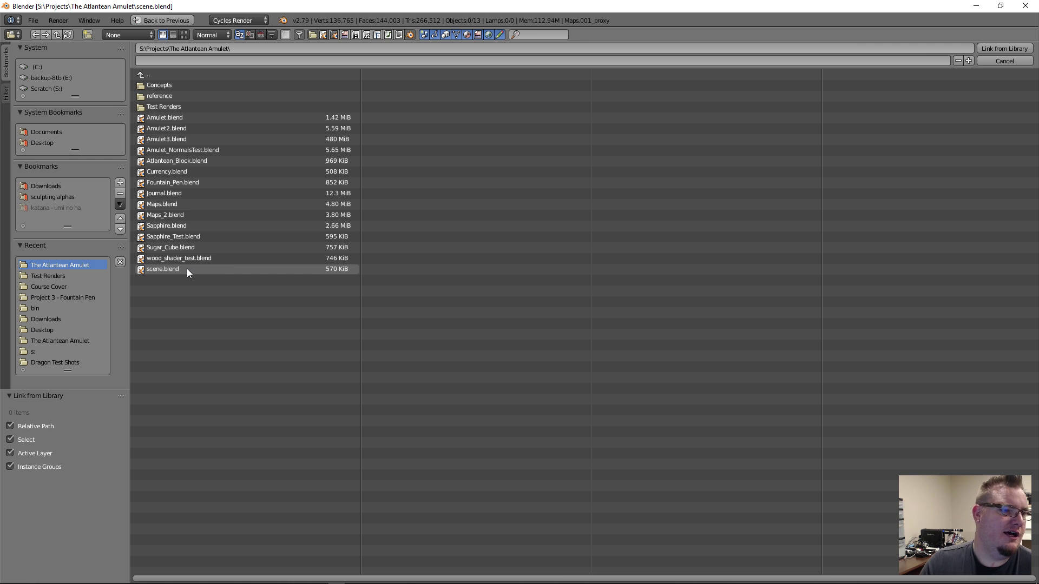
pyautogui.click(184, 169)
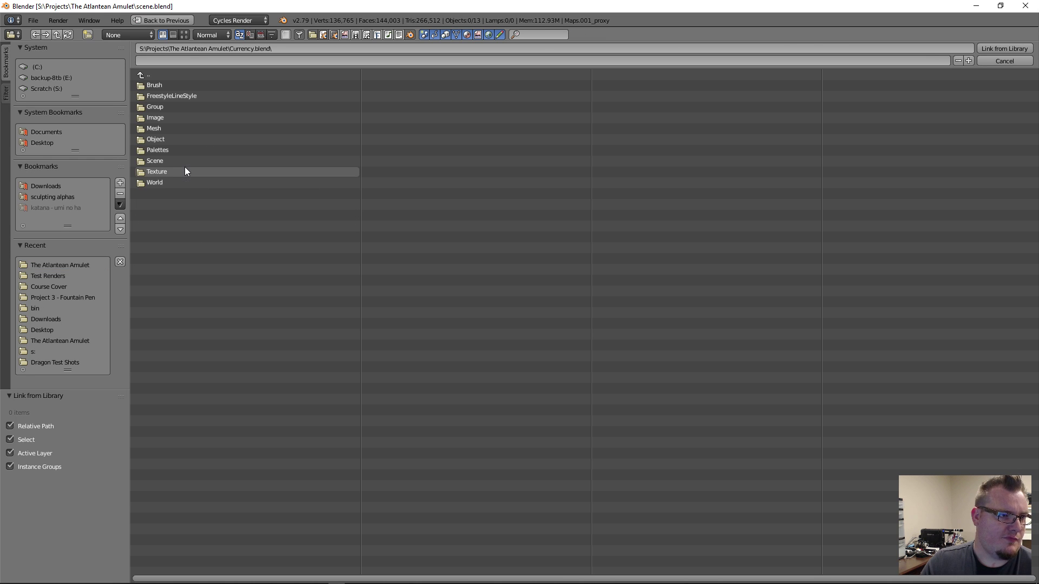
pyautogui.click(176, 106)
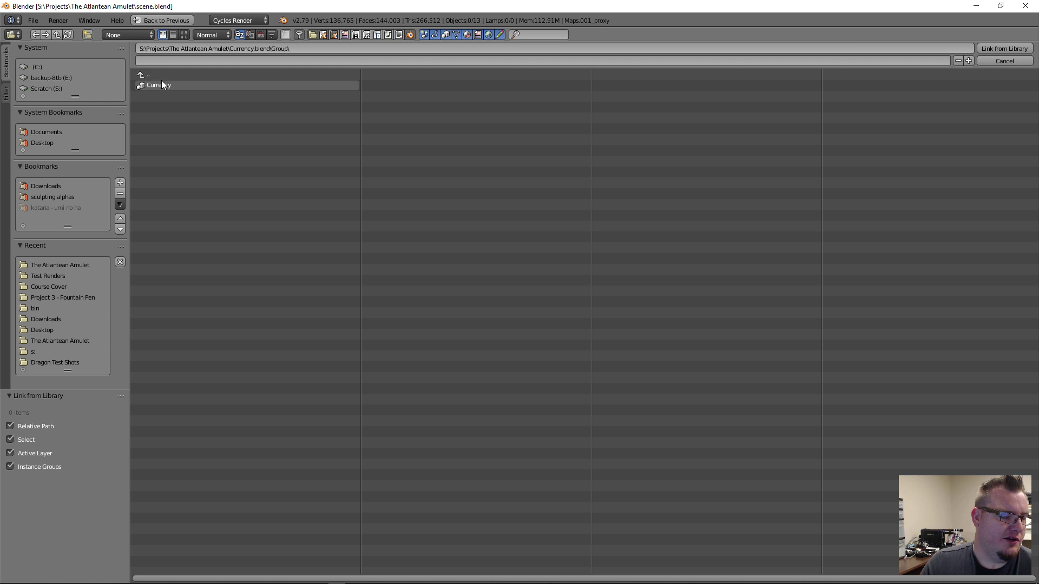
pyautogui.click(163, 87)
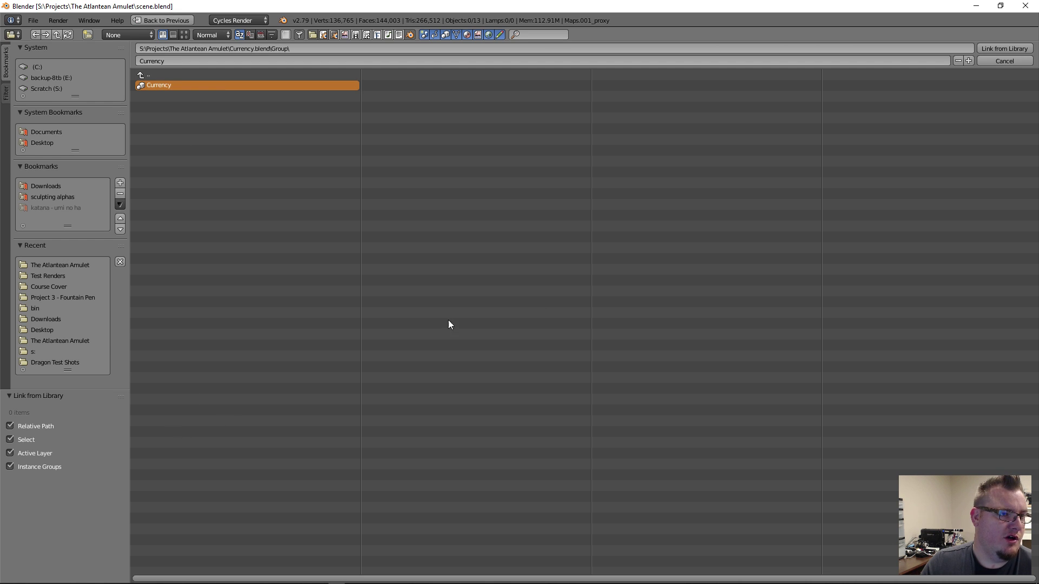
pyautogui.click(995, 47)
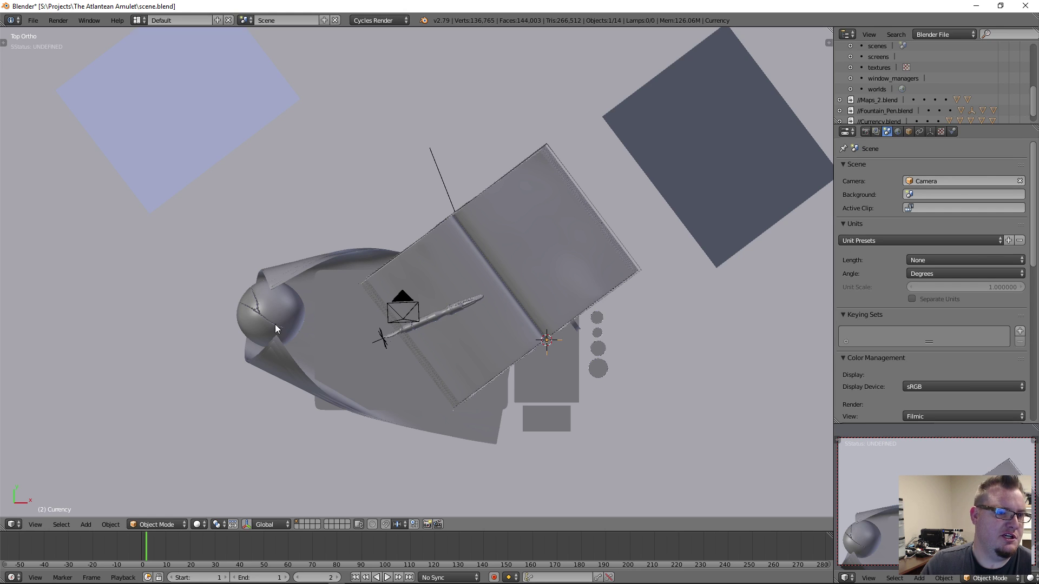
# Show the scene in wireframe from the top to locate the linked currency group beneath the map and journal
pyautogui.scroll(-7, 324, 276)
pyautogui.scroll(3, 324, 276)
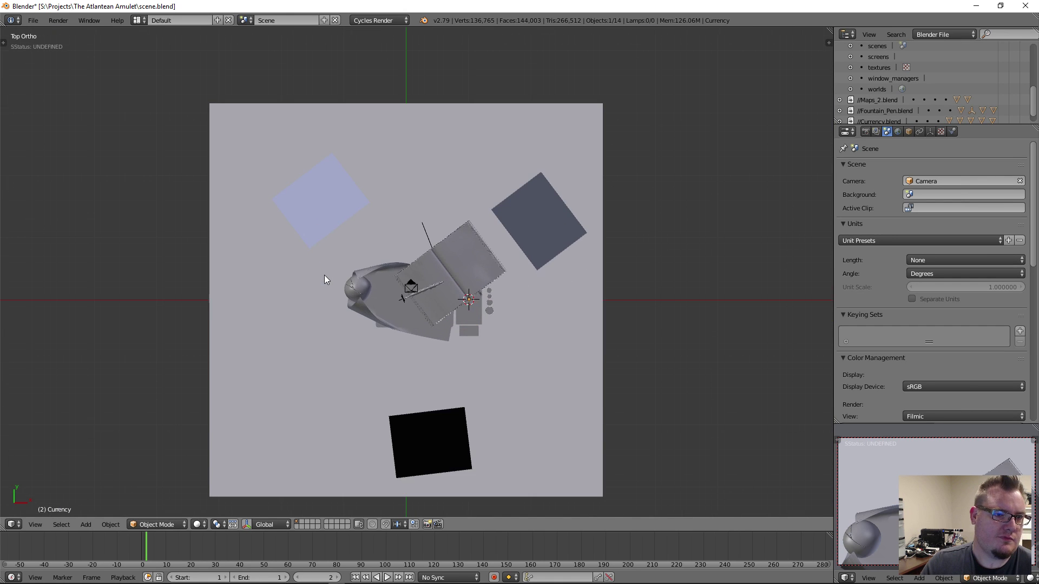
pyautogui.moveTo(458, 373); pyautogui.dragTo(414, 299, button='middle')
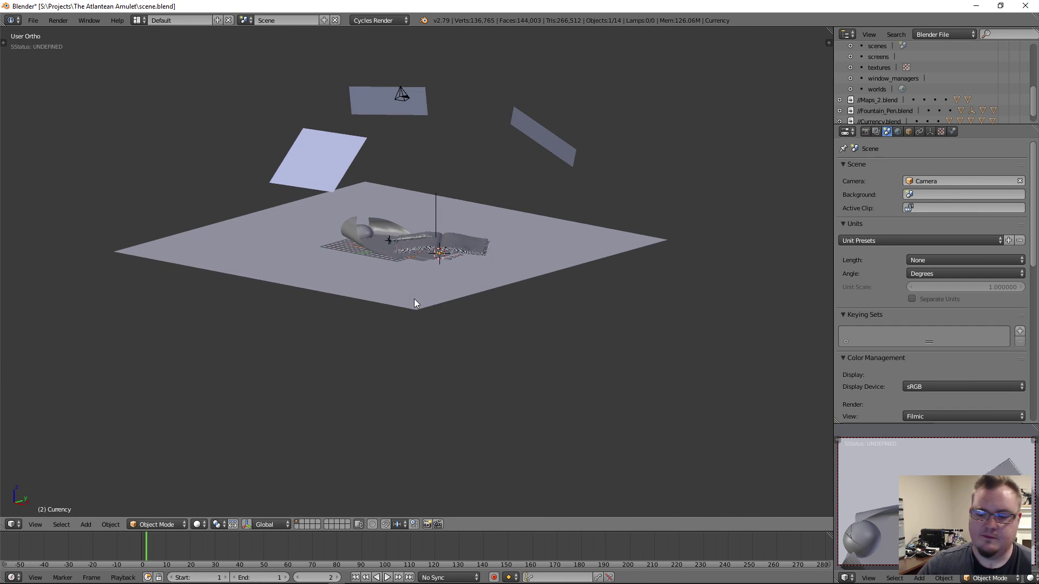
pyautogui.press('KP_7')
pyautogui.press('z')
pyautogui.scroll(5, 420, 305)
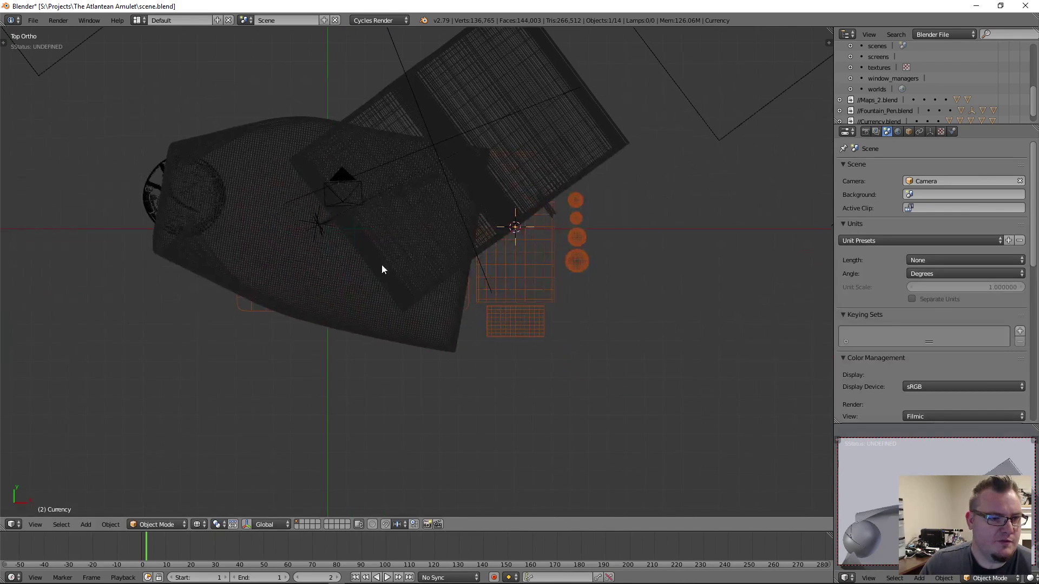
# Move the linked Currency group into clear space below the map and journal, and show it in solid shading
pyautogui.press('g')
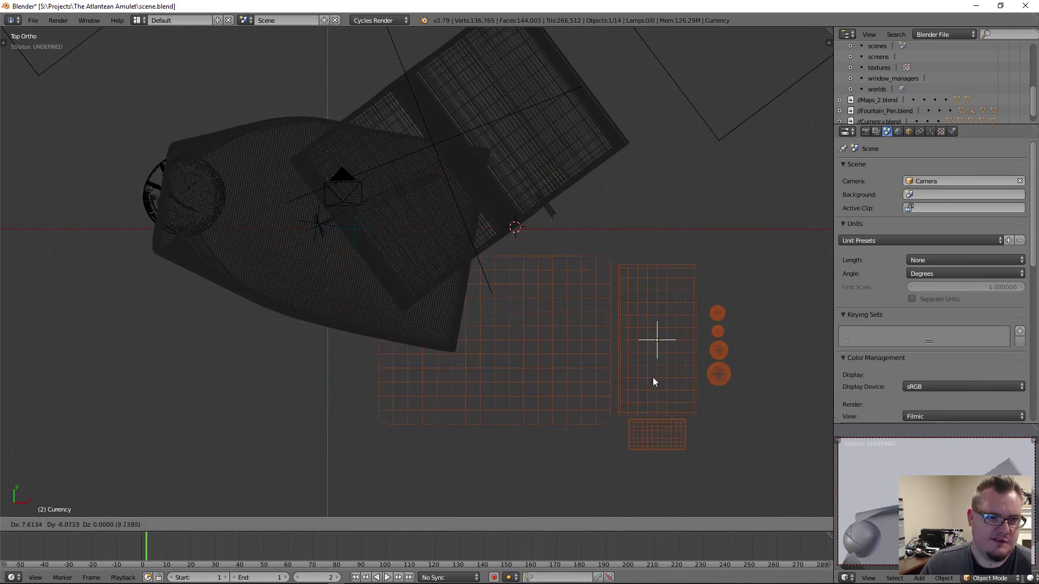
pyautogui.click(518, 470)
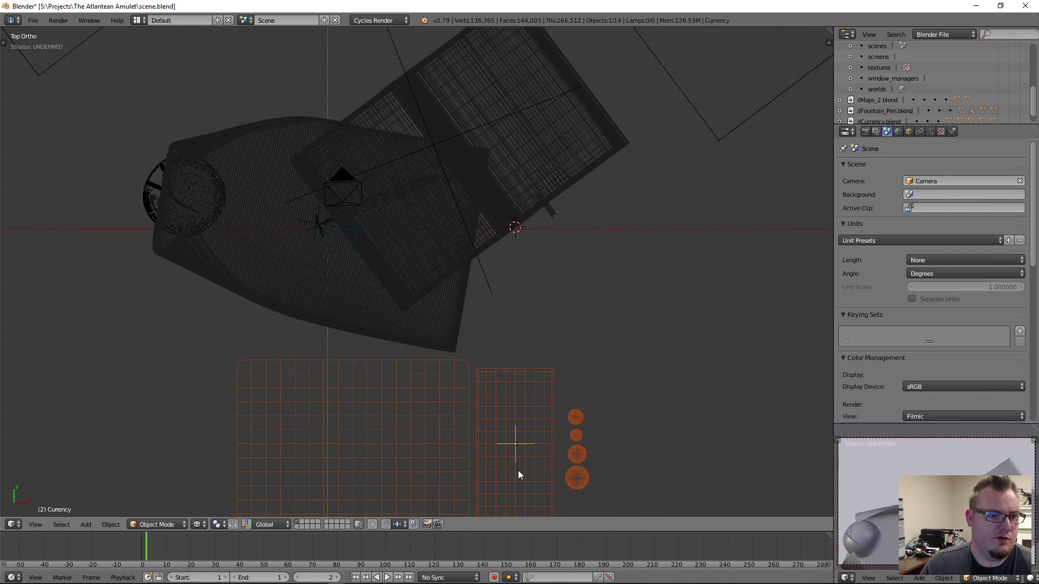
pyautogui.scroll(-3, 518, 470)
pyautogui.moveTo(454, 365); pyautogui.dragTo(380, 271, button='middle')
pyautogui.scroll(6, 375, 331)
pyautogui.scroll(2, 413, 276)
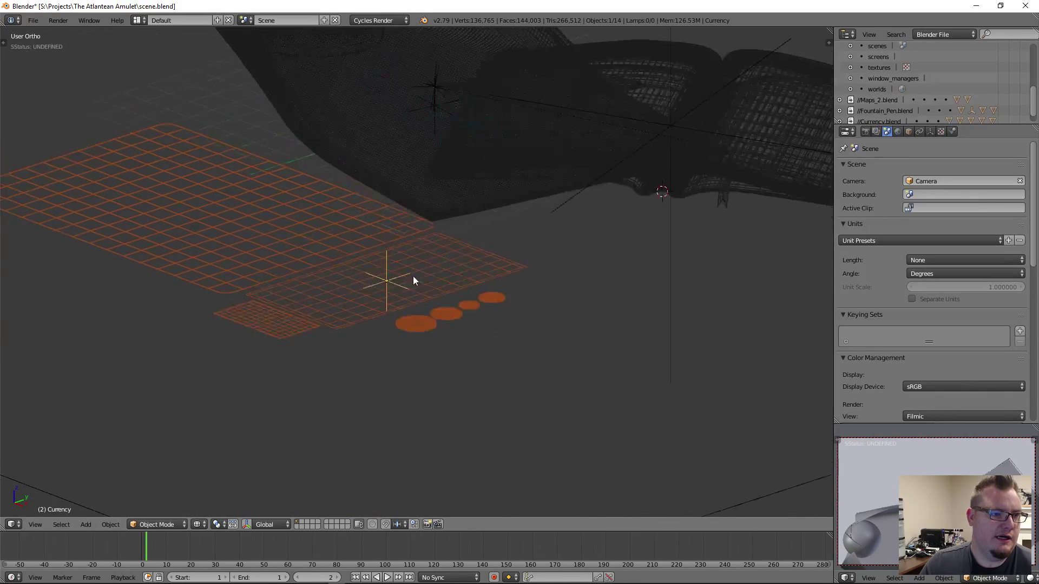
pyautogui.scroll(3, 447, 356)
pyautogui.press('z')
pyautogui.scroll(-2, 433, 363)
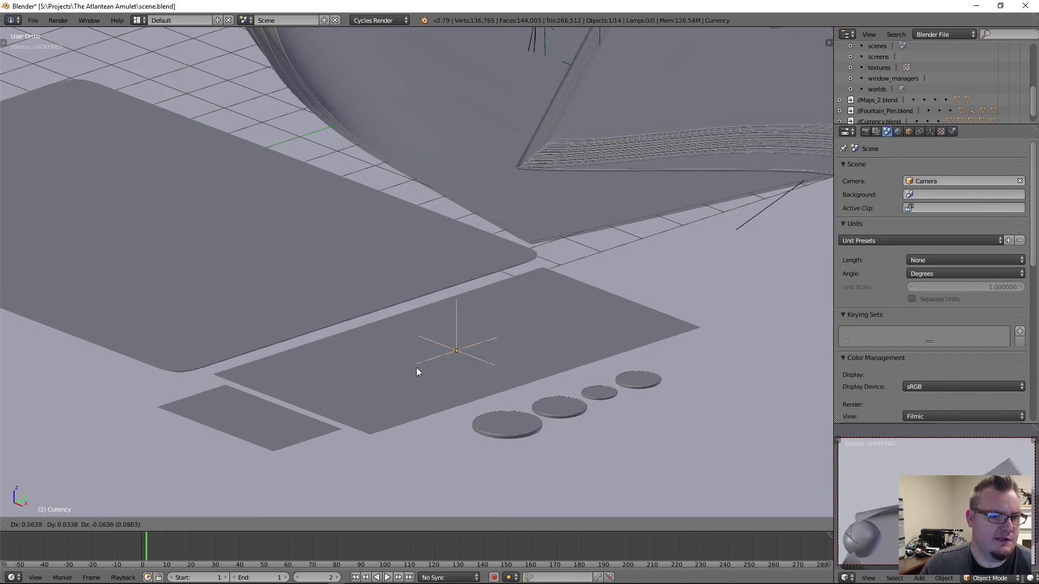
pyautogui.moveTo(417, 368); pyautogui.dragTo(450, 346, button='middle')
pyautogui.scroll(-4, 450, 345)
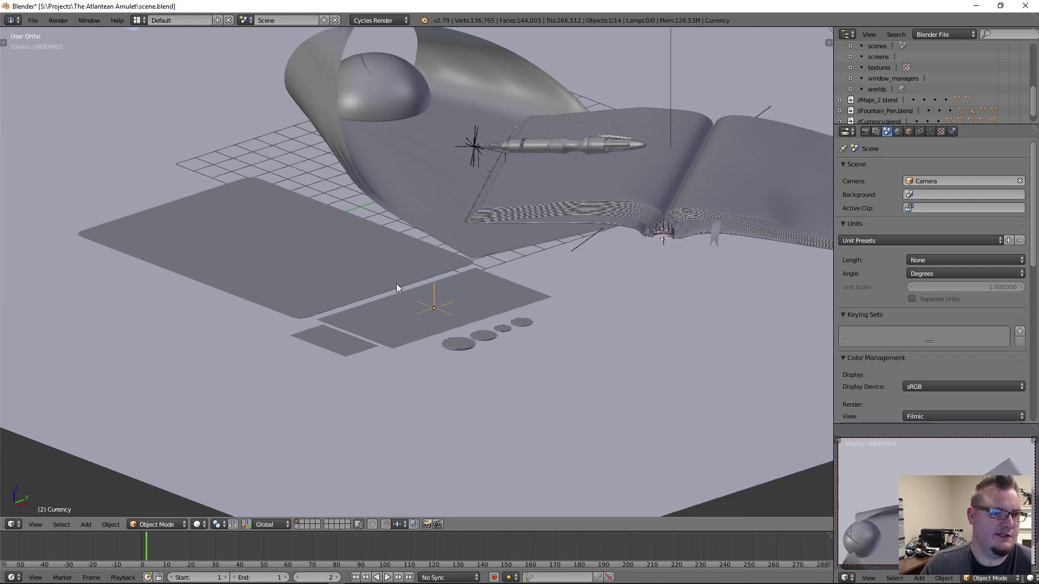
pyautogui.moveTo(398, 283); pyautogui.dragTo(397, 295, button='middle')
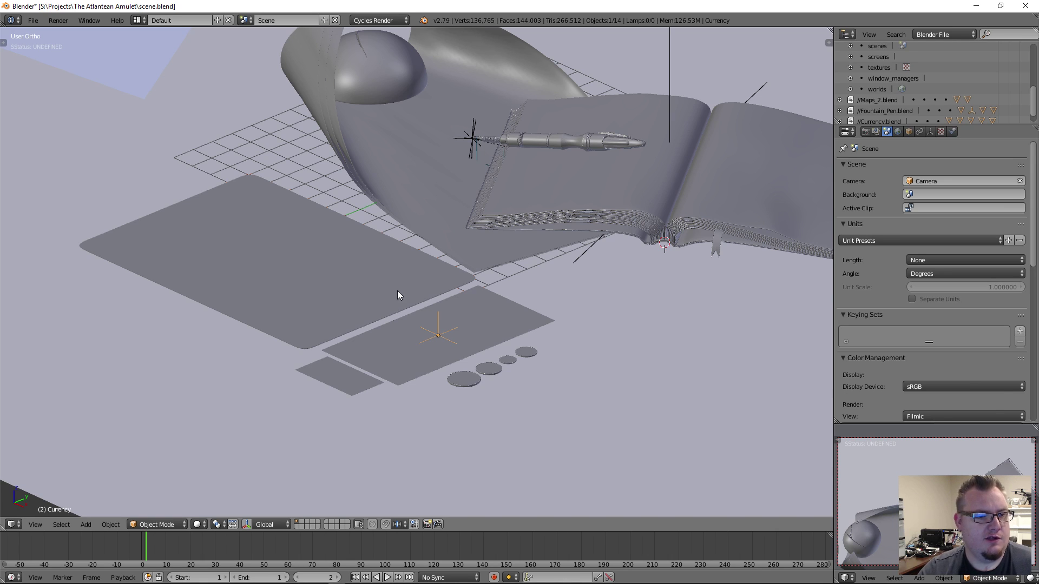
# Make a proxy of the Plane object from the linked Currency group and try moving the group
pyautogui.hotkey('ctrl', 'alt', 'p')
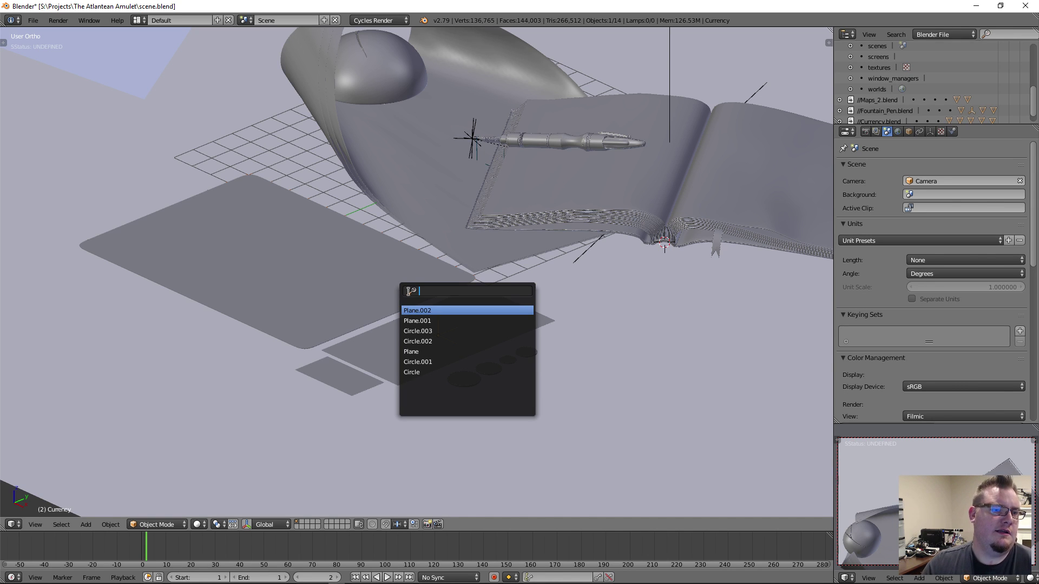
pyautogui.click(442, 352)
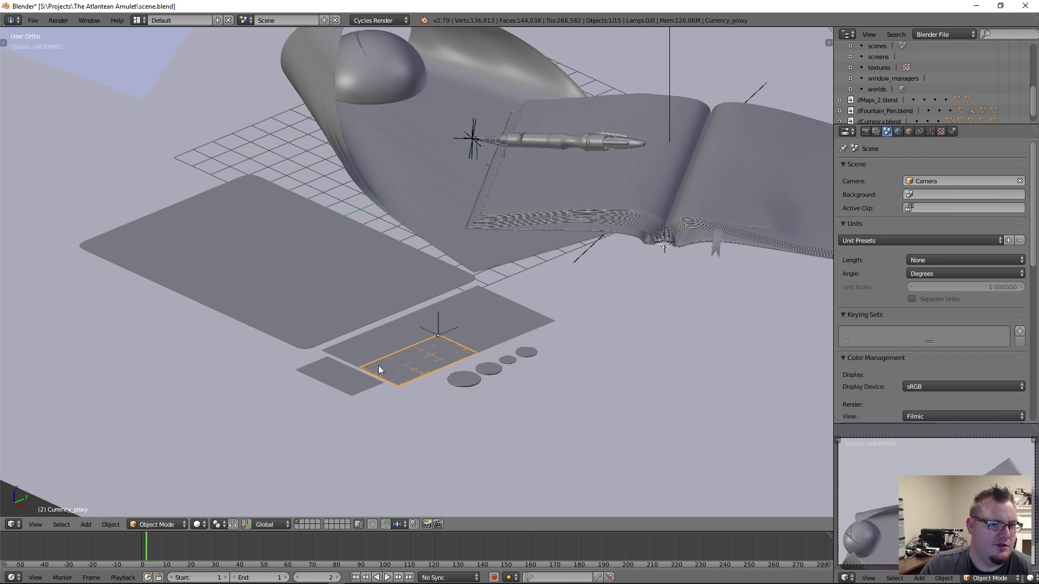
pyautogui.hotkey('ctrl', 'z')
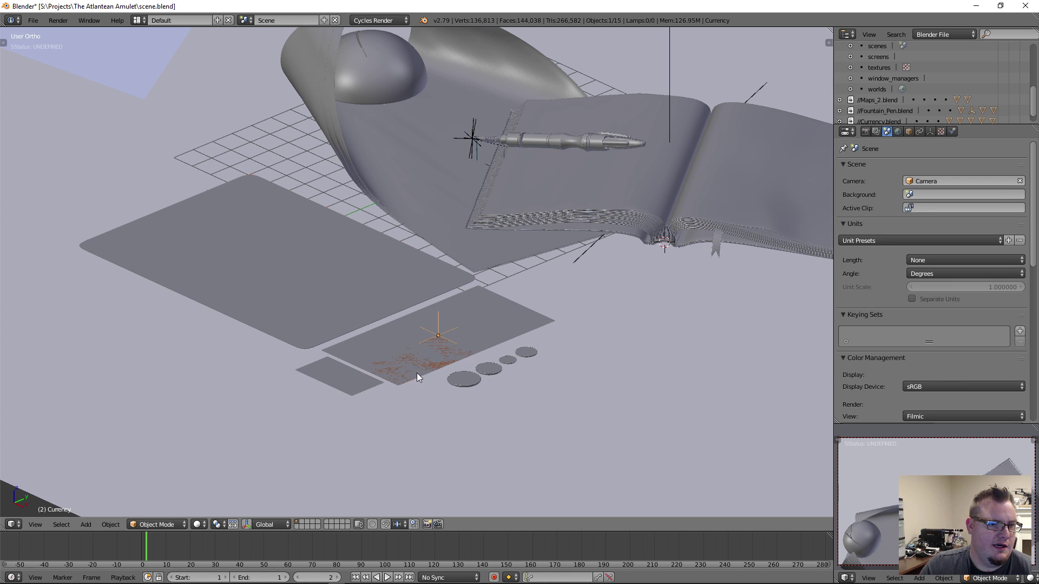
pyautogui.scroll(3, 476, 378)
pyautogui.scroll(2, 487, 415)
pyautogui.scroll(-3, 487, 303)
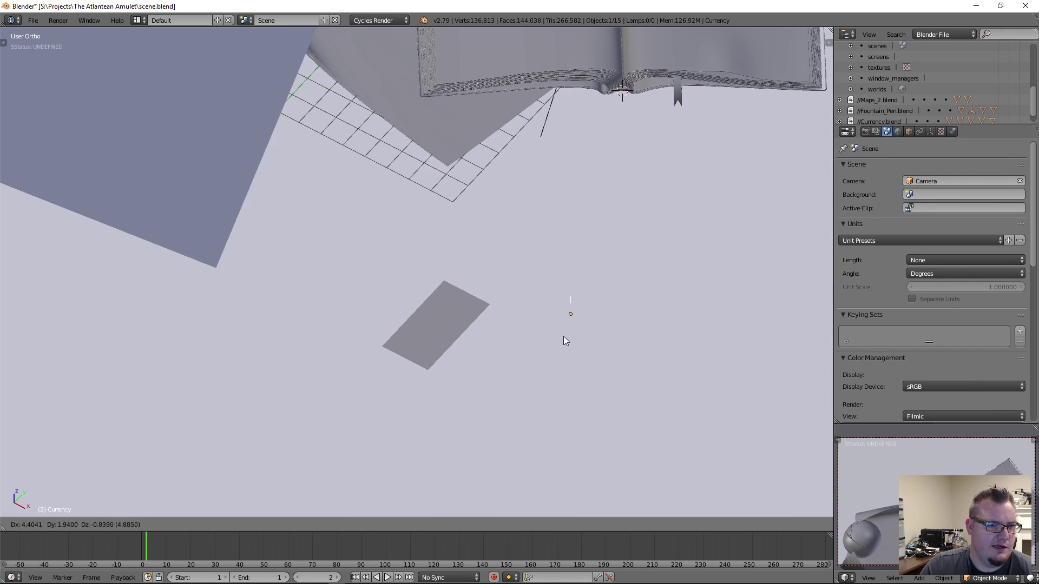
pyautogui.rightClick(402, 333)
# Move the proxy plane along the X axis past the edge of the ground plane
pyautogui.scroll(-2, 478, 323)
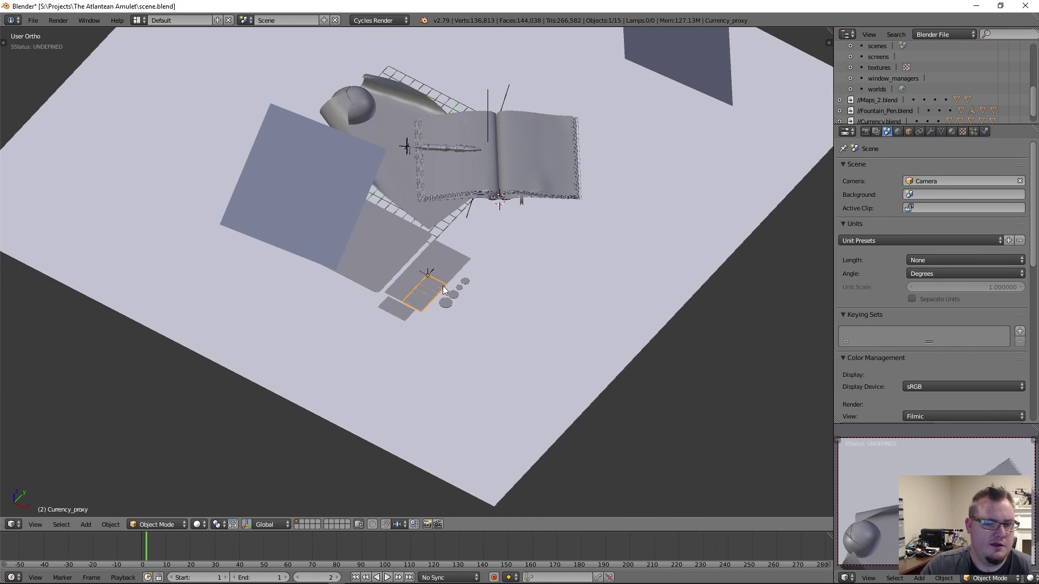
pyautogui.press('KP_7')
pyautogui.press('g')
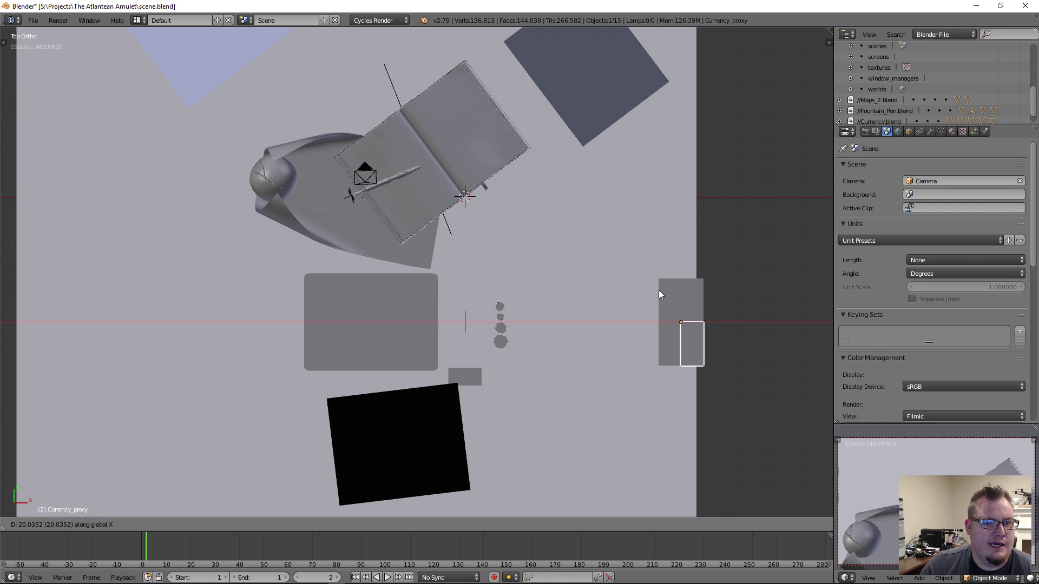
pyautogui.click(715, 292)
pyautogui.moveTo(525, 332); pyautogui.dragTo(409, 267, button='middle')
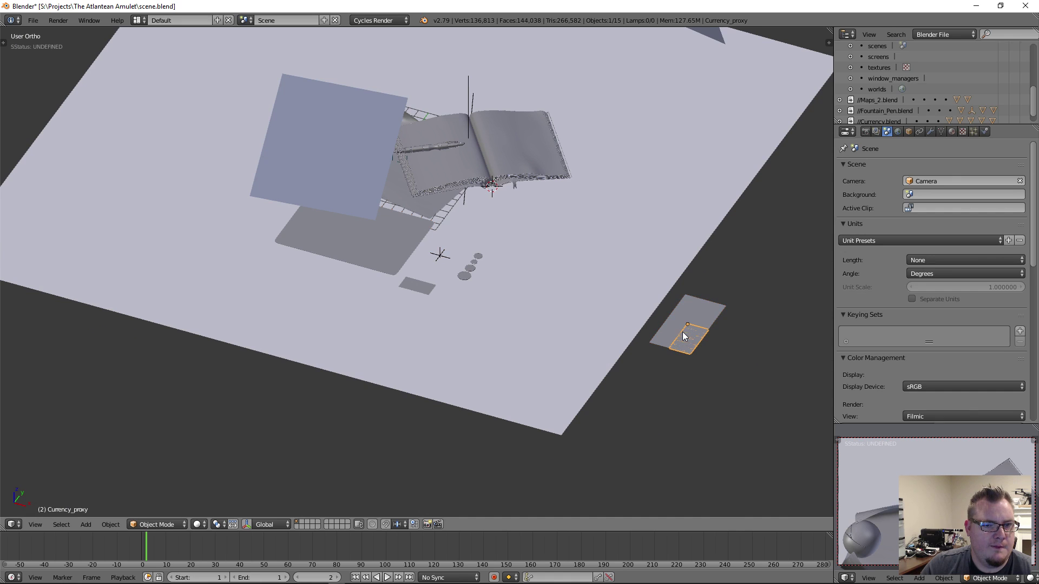
# Check the proxy plane's modifiers and the Currency group's object properties, then inspect the linked objects in wireframe
pyautogui.click(931, 132)
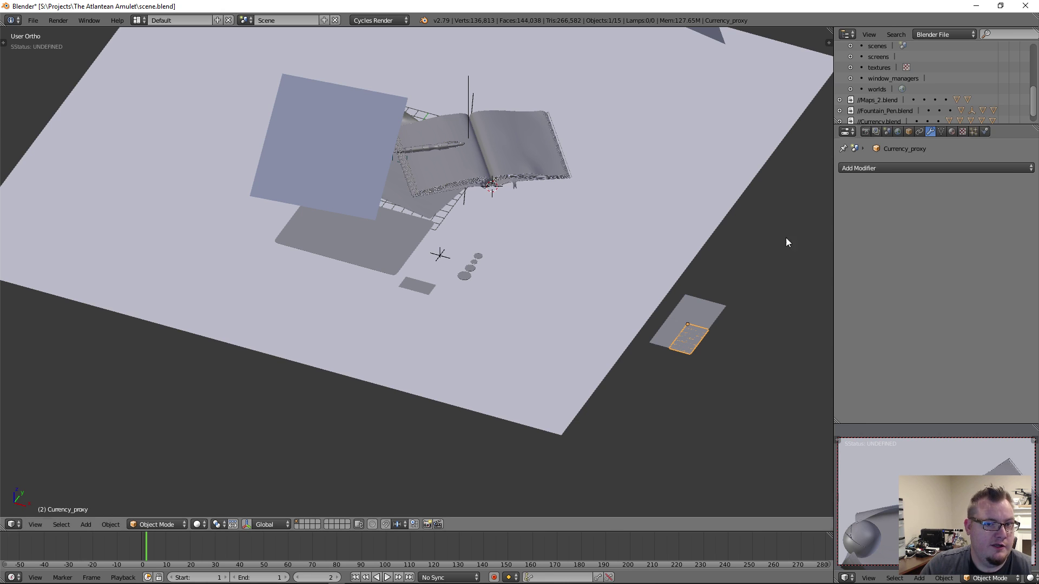
pyautogui.rightClick(664, 346)
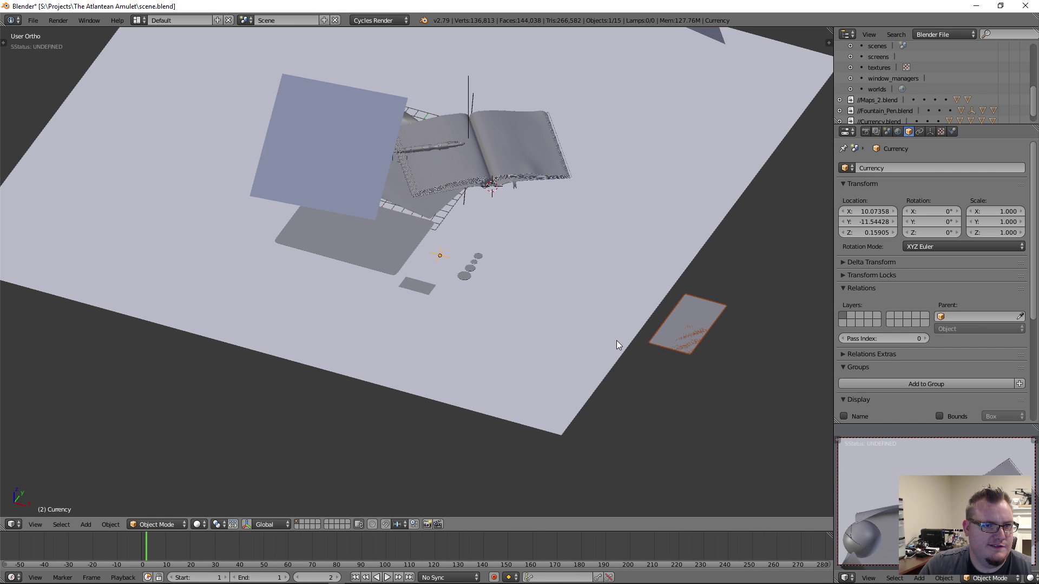
pyautogui.moveTo(300, 236); pyautogui.dragTo(388, 248, button='middle')
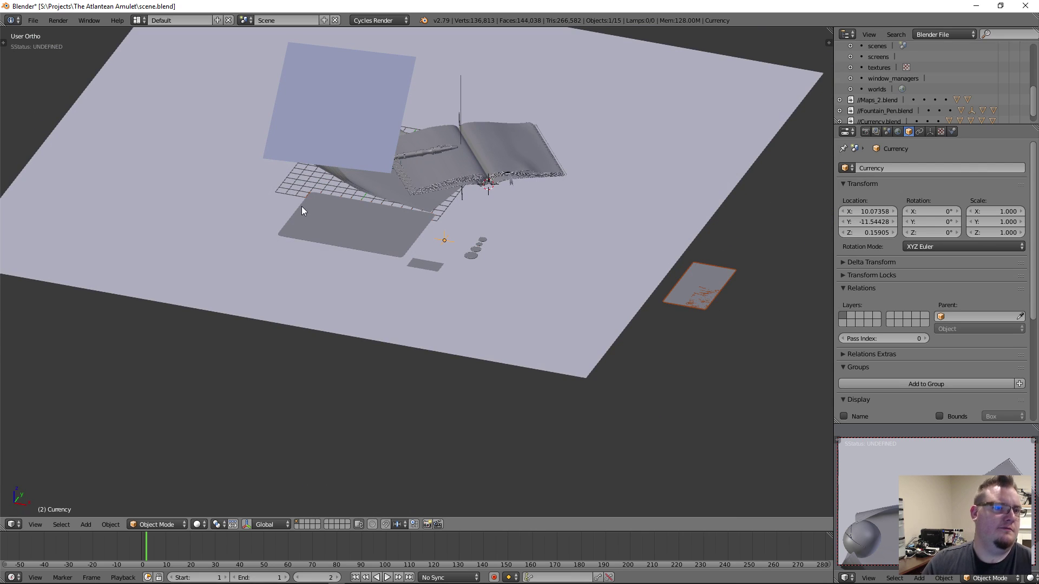
pyautogui.scroll(3, 398, 255)
pyautogui.press('z')
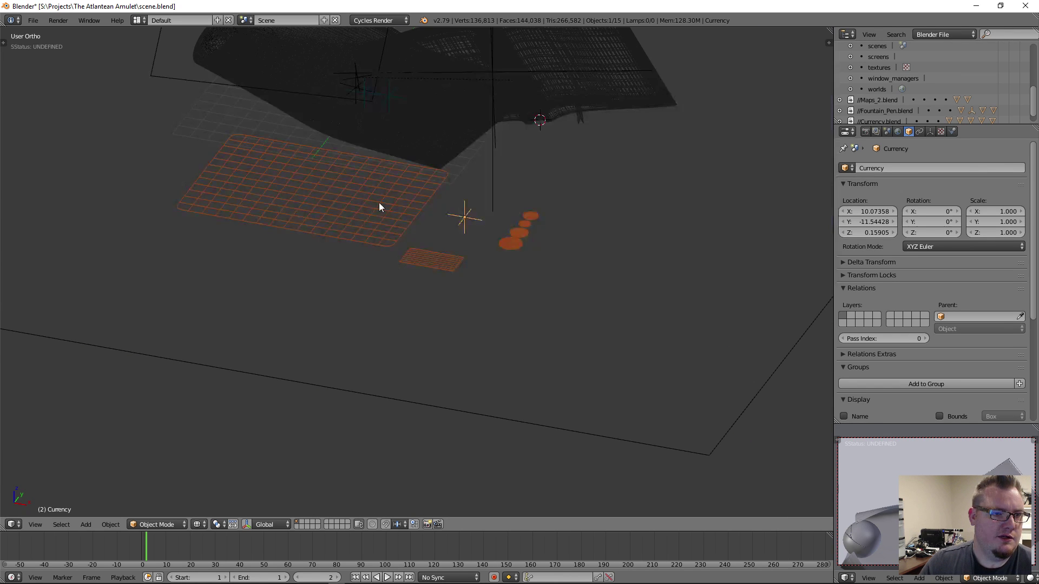
# Move the Currency group about -4 units along the X axis
pyautogui.scroll(-5, 398, 238)
pyautogui.press('g')
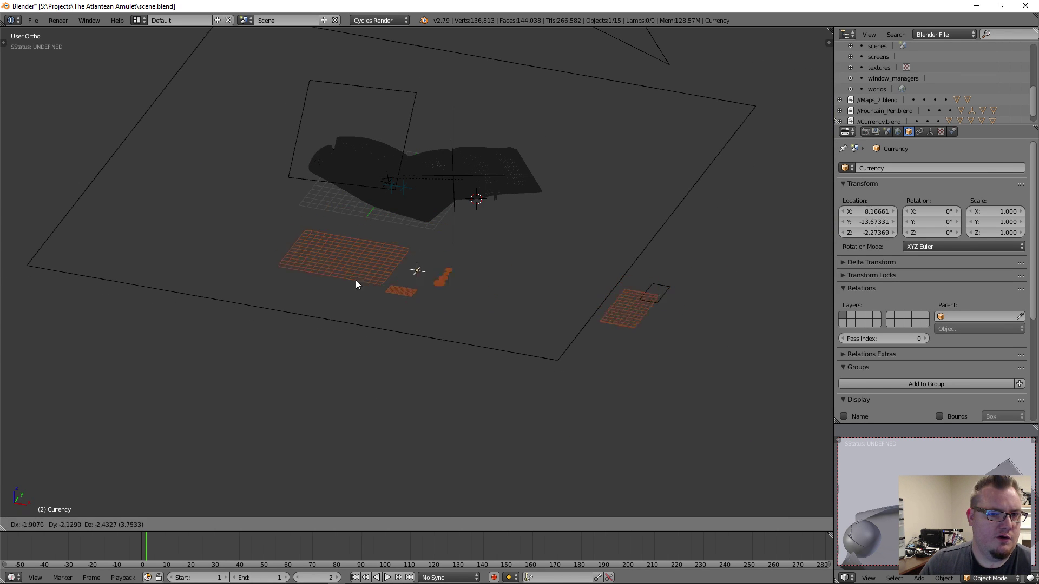
pyautogui.rightClick(363, 315)
pyautogui.press('g')
pyautogui.press('x')
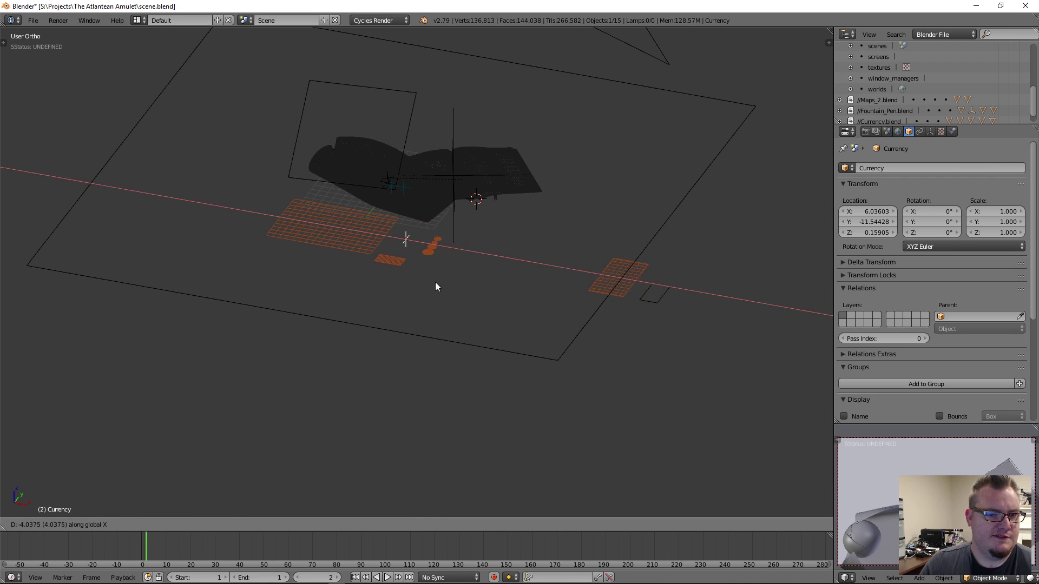
pyautogui.click(435, 281)
# Move the proxy plane back along the X axis onto the ground plane and view it in solid shading
pyautogui.rightClick(661, 300)
pyautogui.press('z')
pyautogui.press('g')
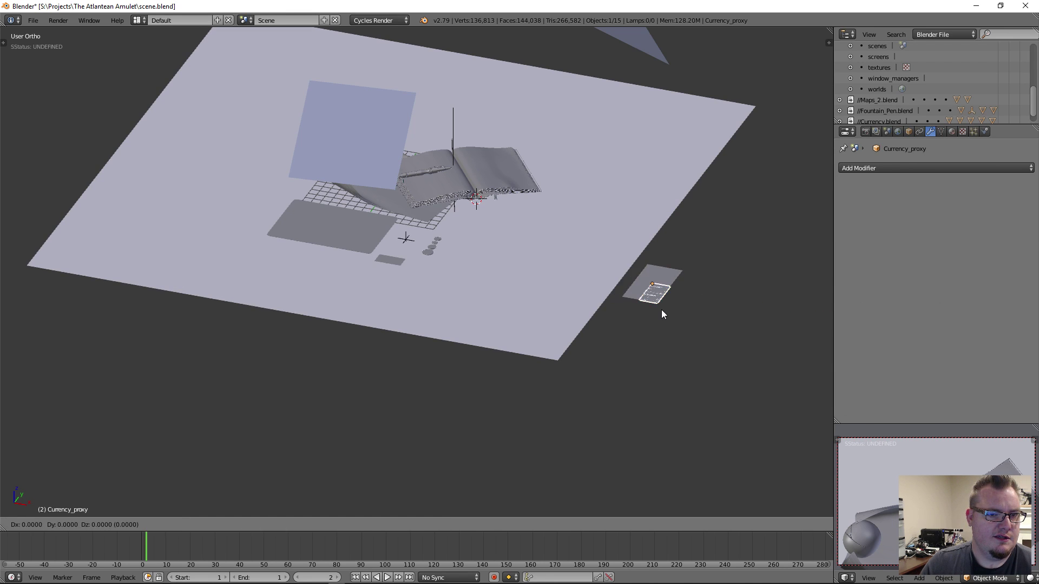
pyautogui.press('x')
pyautogui.click(407, 323)
pyautogui.scroll(4, 350, 294)
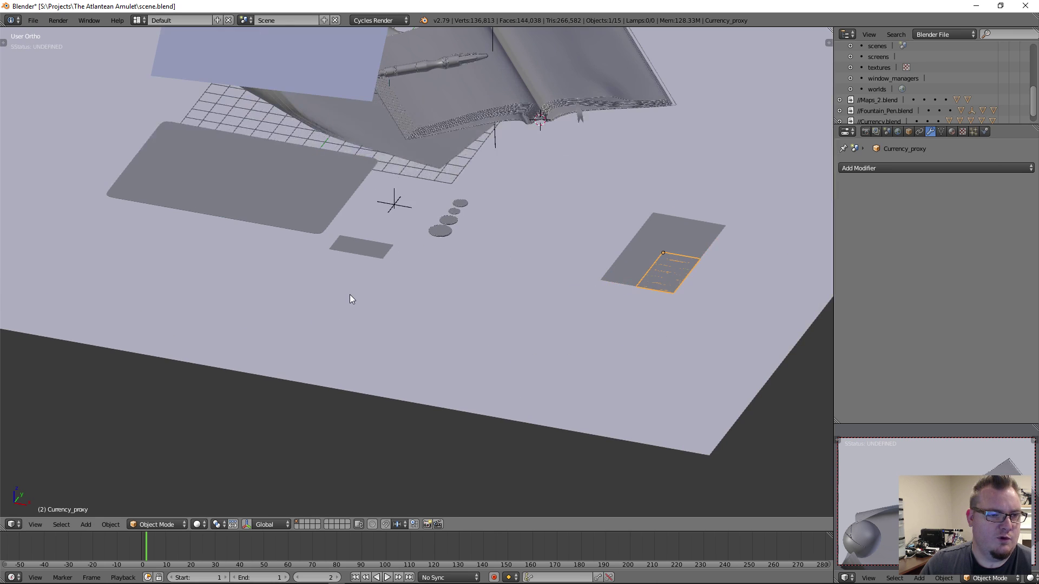
# Move the Currency group along the X axis to about 0.41, selecting the proxy plane in between to compare the two
pyautogui.rightClick(392, 206)
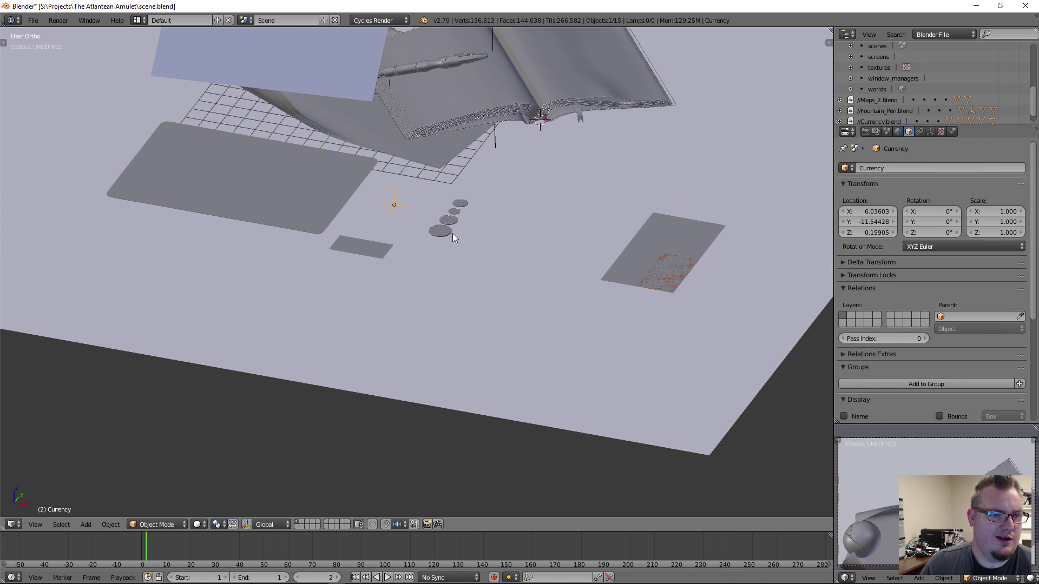
pyautogui.press('g')
pyautogui.press('x')
pyautogui.click(281, 237)
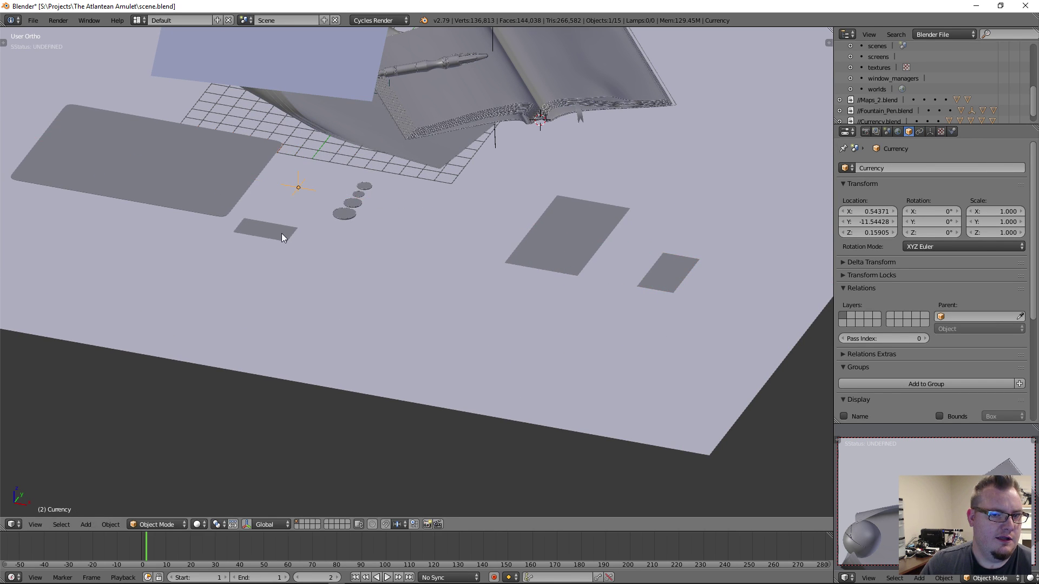
pyautogui.rightClick(659, 272)
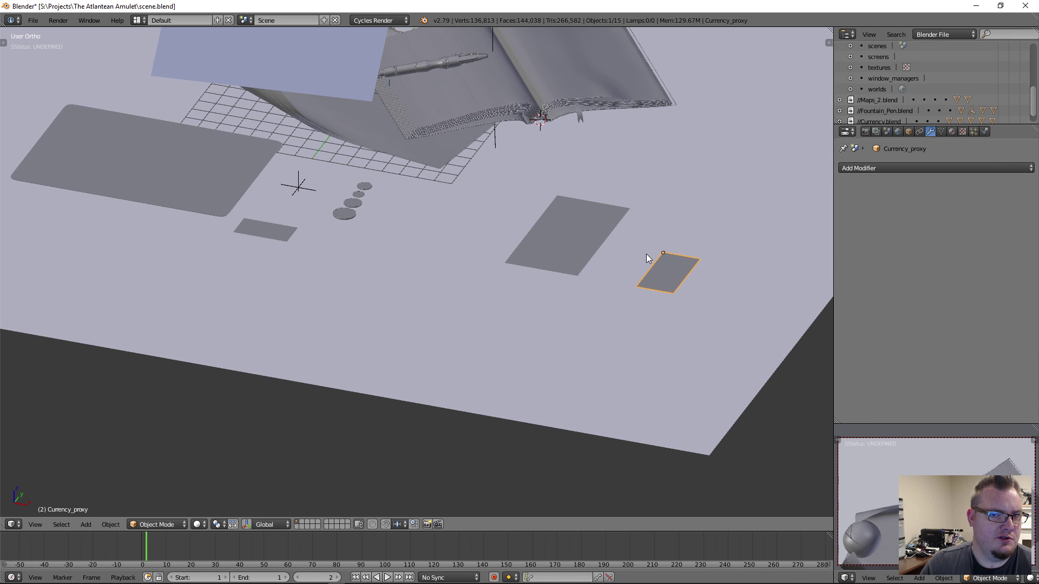
pyautogui.press('z')
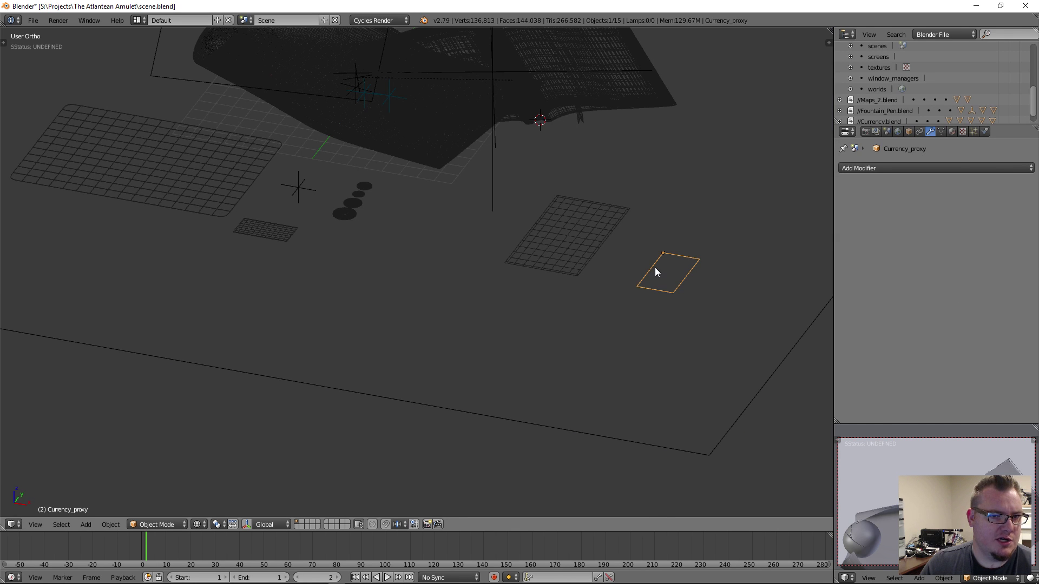
pyautogui.rightClick(214, 189)
pyautogui.press('g')
pyautogui.press('x')
pyautogui.click(254, 215)
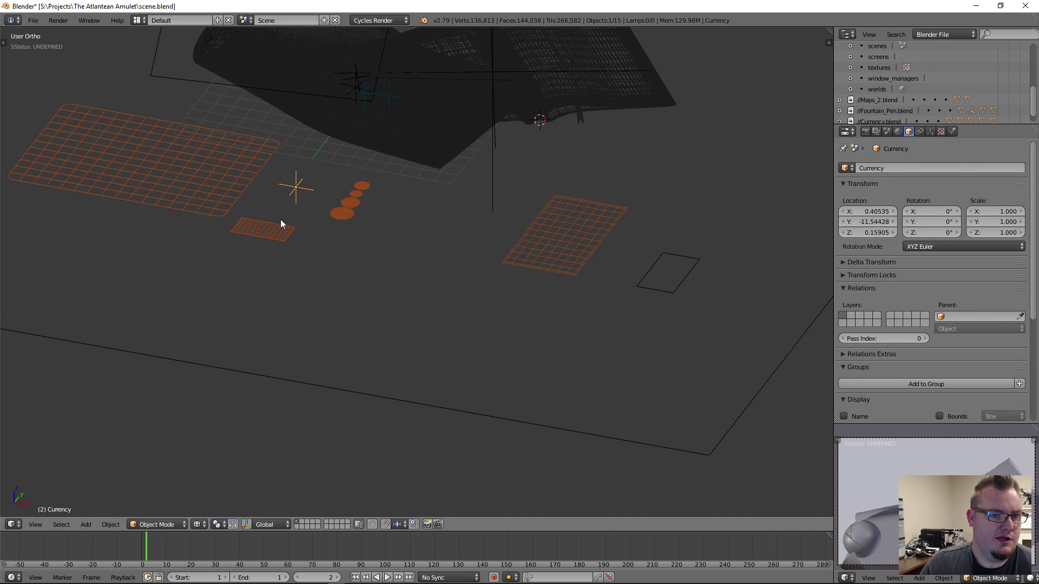
# Move the proxy plane a short distance along the X axis toward the rest of the currency objects
pyautogui.rightClick(652, 278)
pyautogui.press('g')
pyautogui.press('x')
pyautogui.click(583, 284)
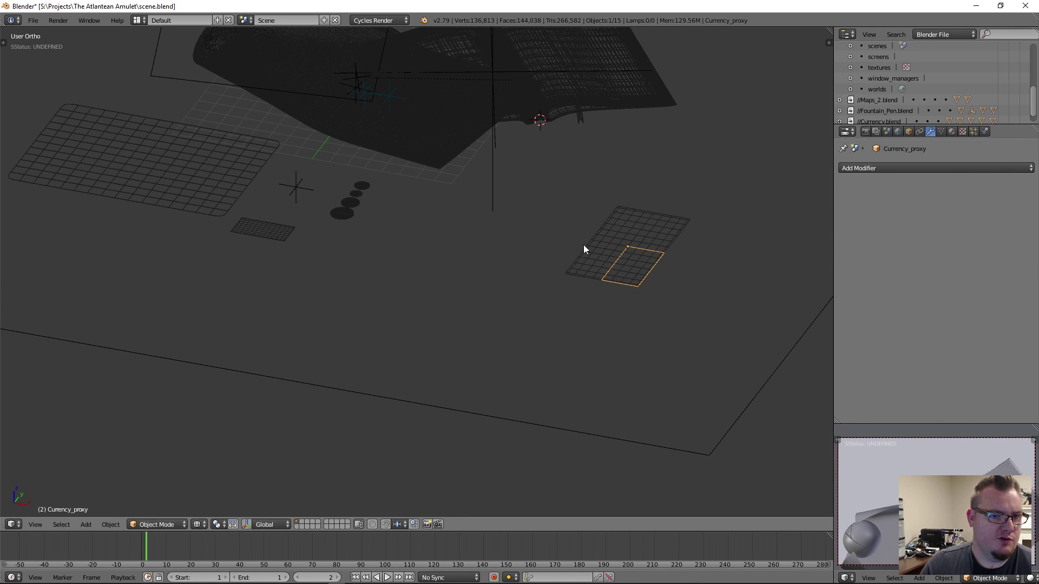
pyautogui.scroll(-3, 301, 229)
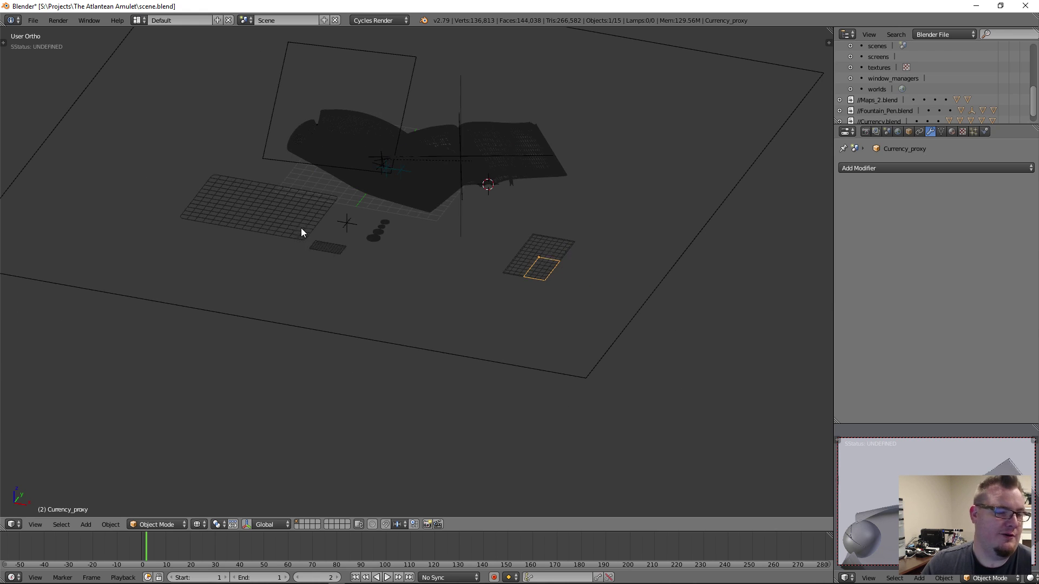
# Delete the linked Currency group and its leftover proxy plane from the scene
pyautogui.rightClick(337, 251)
pyautogui.moveTo(466, 266)
pyautogui.mouseDown(button='middle')
pyautogui.moveTo(470, 312)
pyautogui.moveTo(557, 293)
pyautogui.mouseUp(button='middle')
pyautogui.press('z')
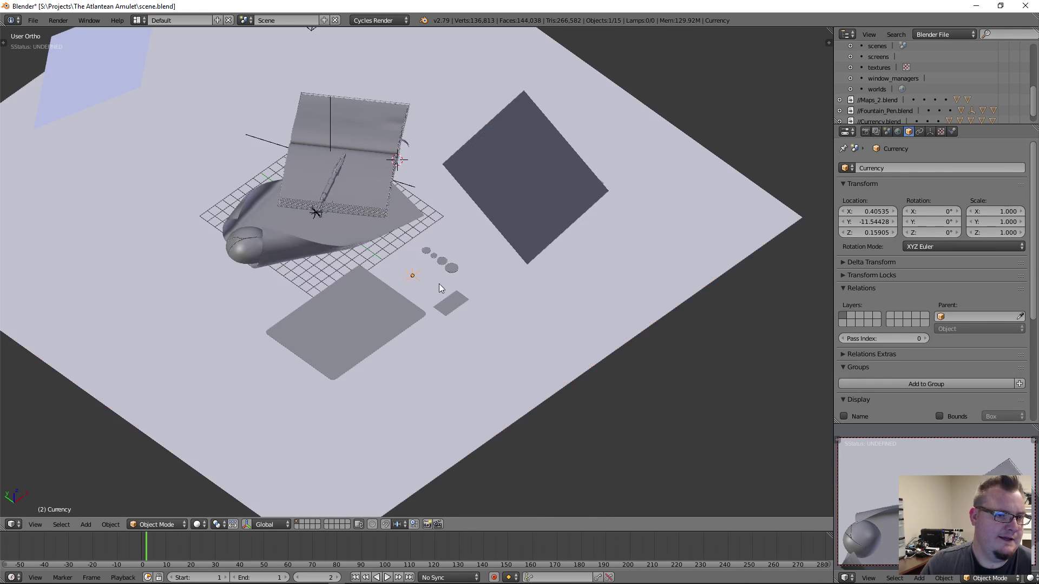
pyautogui.scroll(2, 505, 317)
pyautogui.moveTo(505, 317); pyautogui.dragTo(394, 292, button='middle')
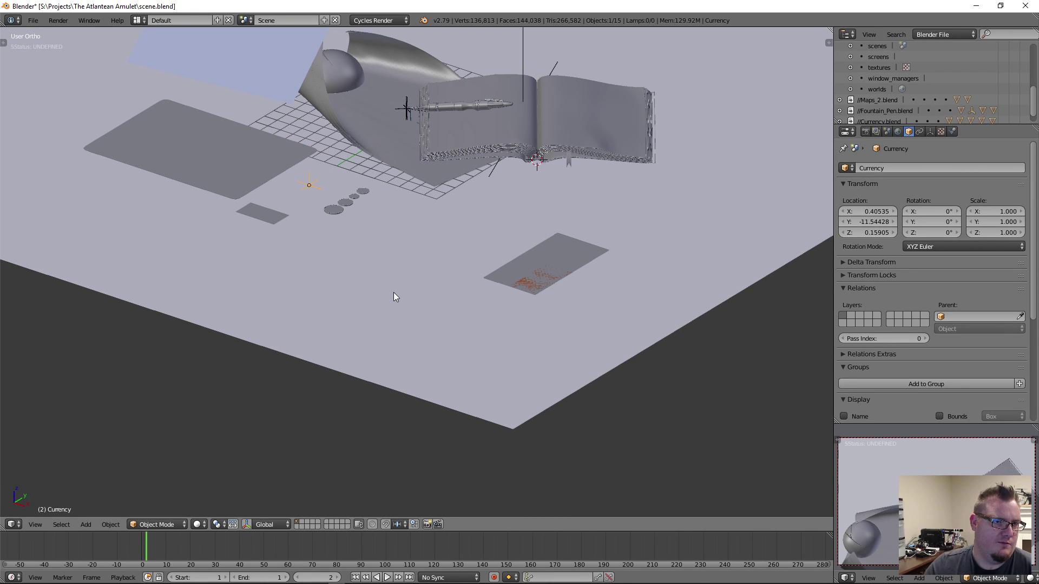
pyautogui.moveTo(394, 292); pyautogui.dragTo(388, 163, button='middle')
pyautogui.press('Delete')
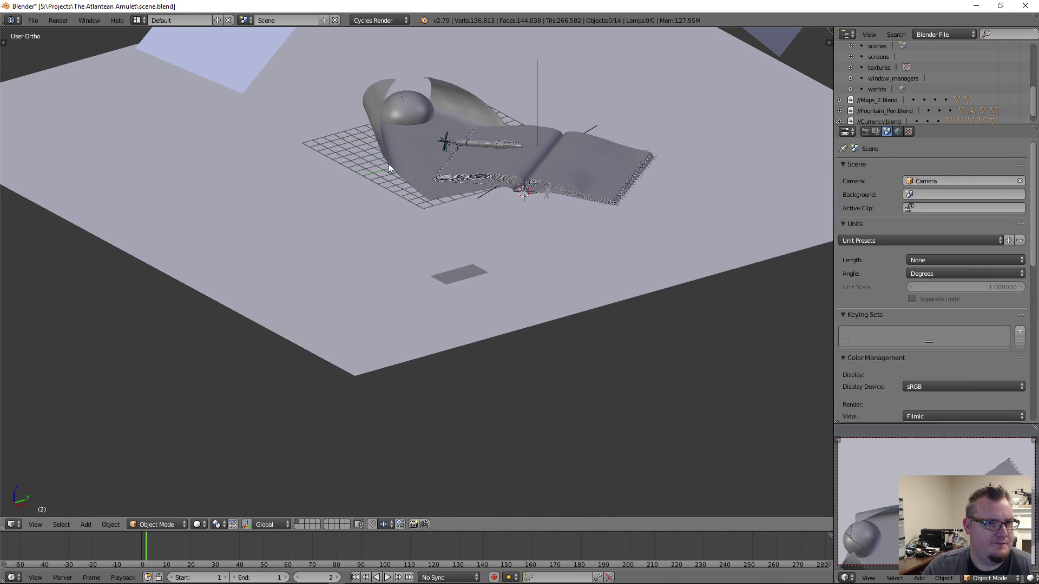
pyautogui.rightClick(469, 277)
pyautogui.press('Delete')
# Show the map and journal from the top in solid shading and save scene.blend
pyautogui.moveTo(470, 277); pyautogui.dragTo(386, 288, button='middle')
pyautogui.press('KP_7')
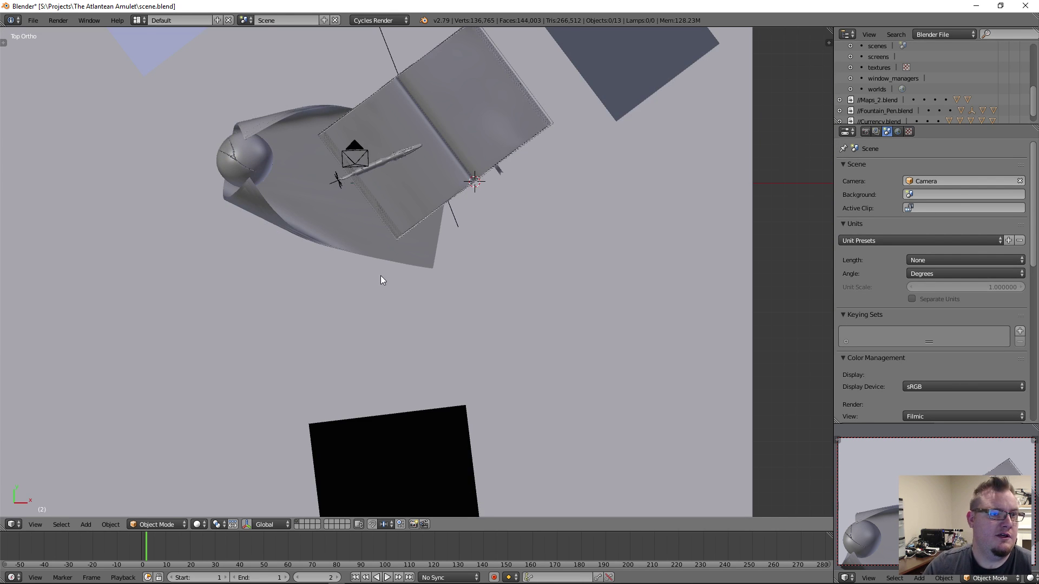
pyautogui.moveTo(378, 97)
pyautogui.keyDown('shift'); pyautogui.mouseDown(button='middle')
pyautogui.moveTo(391, 201)
pyautogui.moveTo(404, 216)
pyautogui.moveTo(411, 200)
pyautogui.moveTo(471, 224)
pyautogui.mouseUp(button='middle'); pyautogui.keyUp('shift')
pyautogui.press('z')
pyautogui.scroll(2, 411, 201)
pyautogui.press('z')
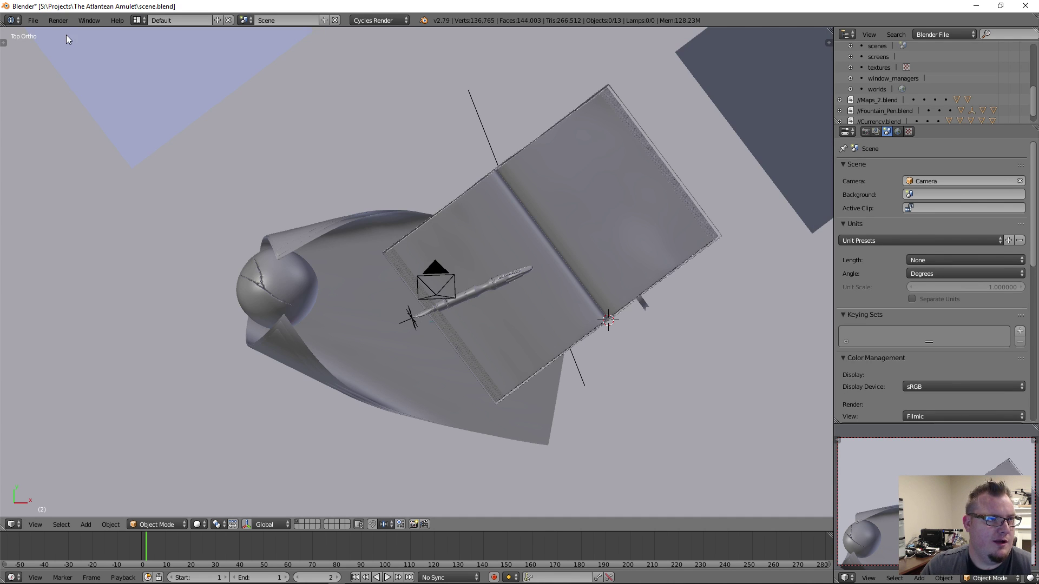
pyautogui.hotkey('ctrl', 's')
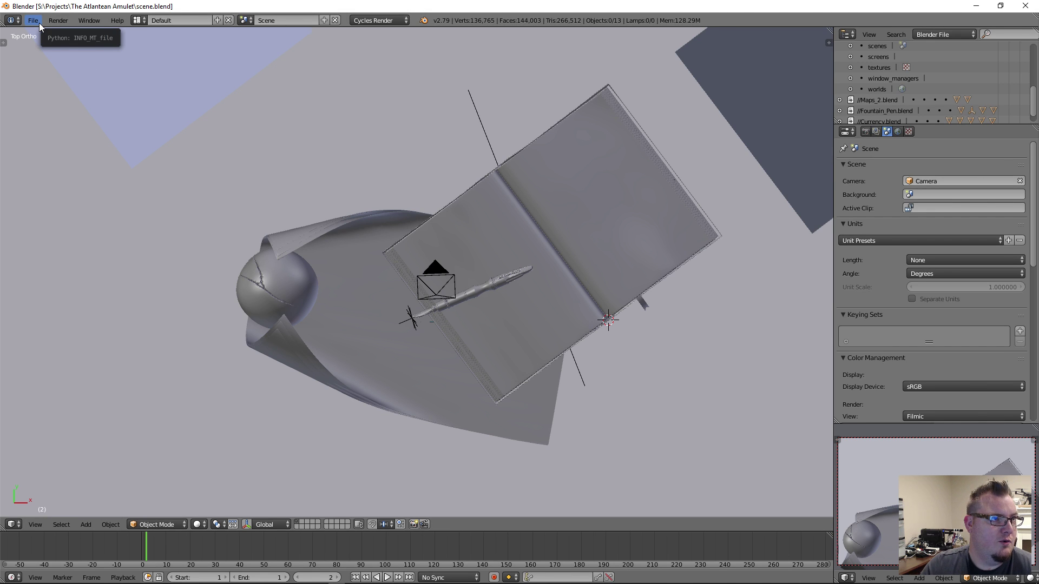
# Reopen the recent file Currency.blend from The Atlantean Amulet project
pyautogui.click(39, 23)
pyautogui.moveTo(63, 56)
pyautogui.click(162, 65)
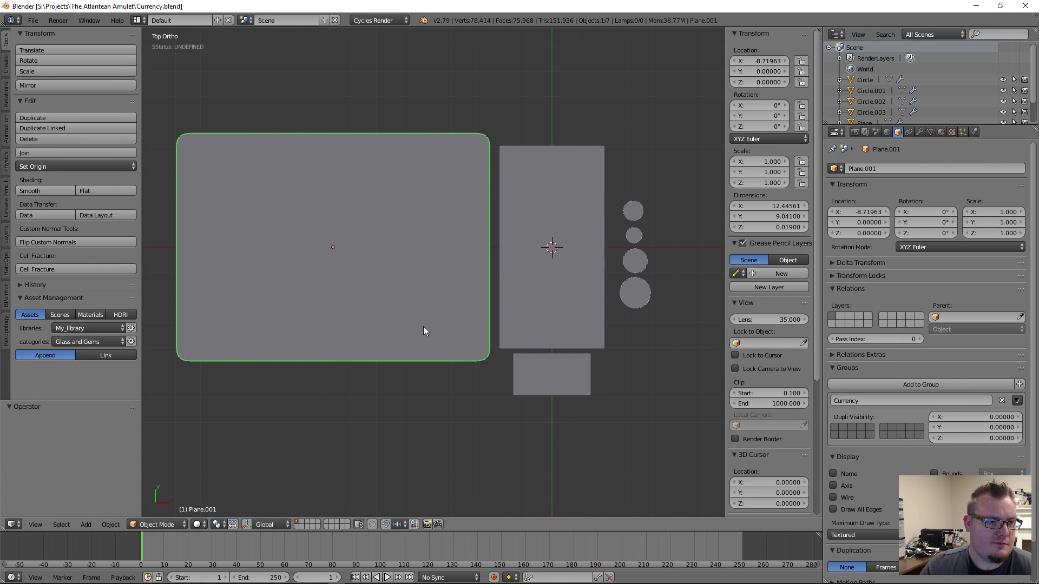
# Rename the large rounded card object as Postcard
pyautogui.press('a')
pyautogui.press('a')
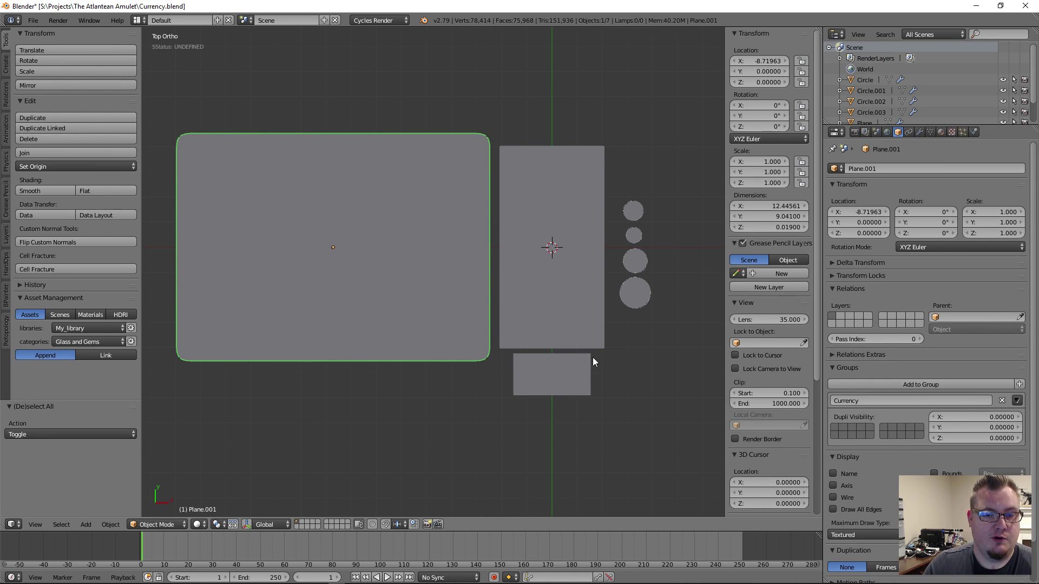
pyautogui.scroll(-8, 765, 382)
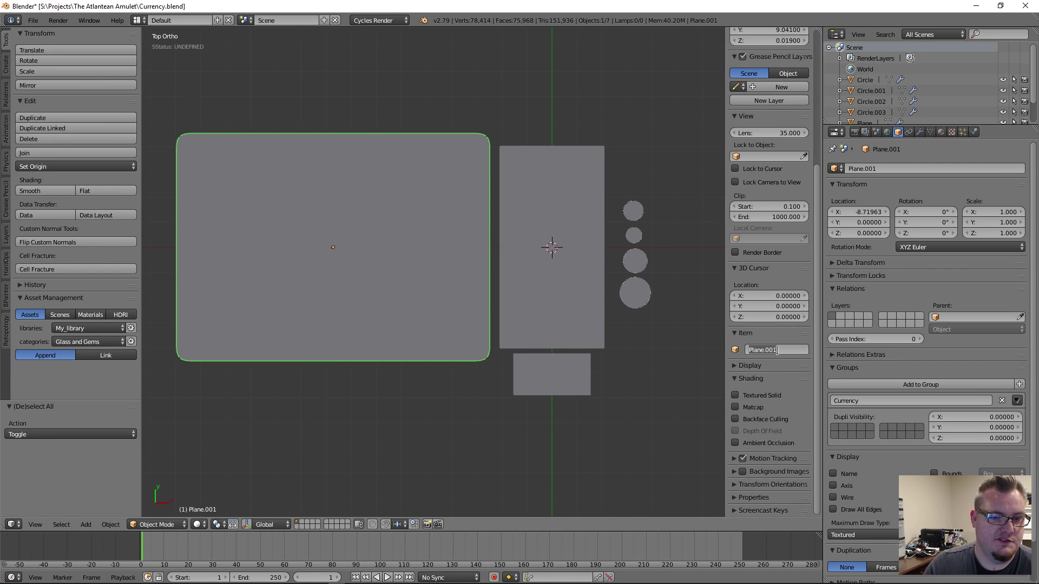
pyautogui.write('Pos')
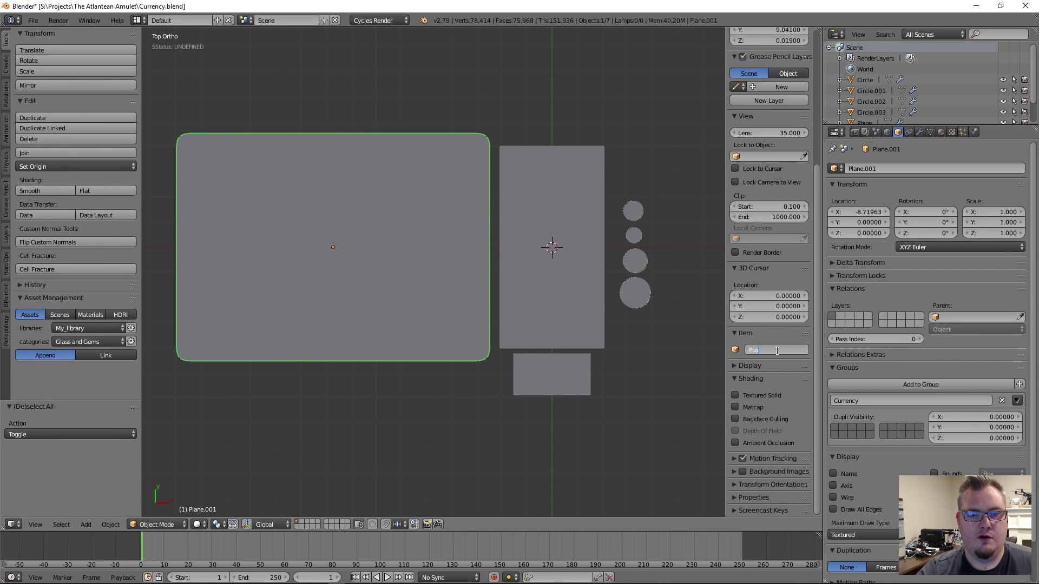
pyautogui.write('tcard')
pyautogui.press('Return')
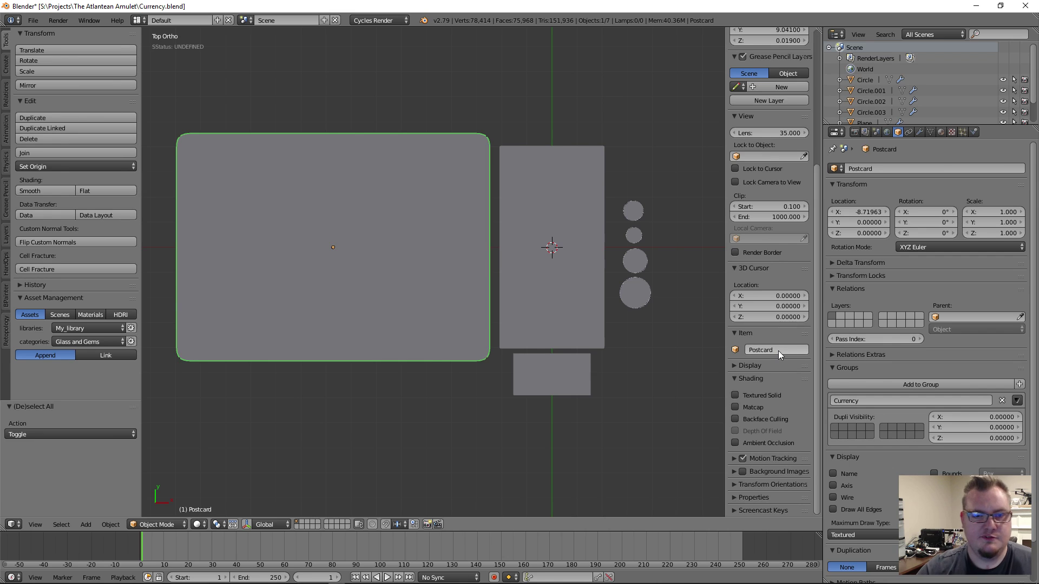
# Rename the tall rectangle beside the postcard as Bill and the small rectangle below it as Ticket
pyautogui.click(518, 331)
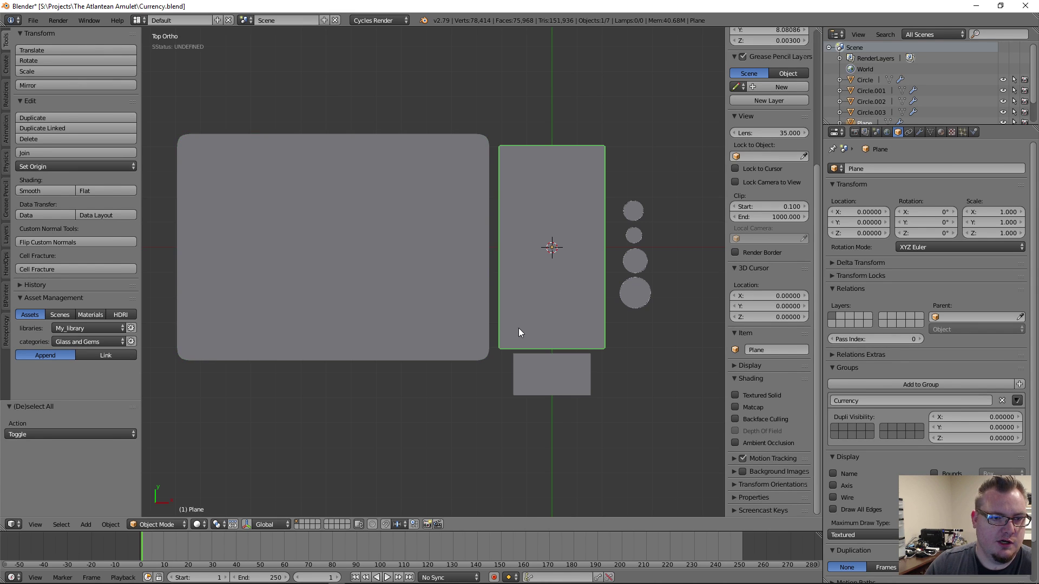
pyautogui.doubleClick(791, 350)
pyautogui.write('Bill')
pyautogui.press('Return')
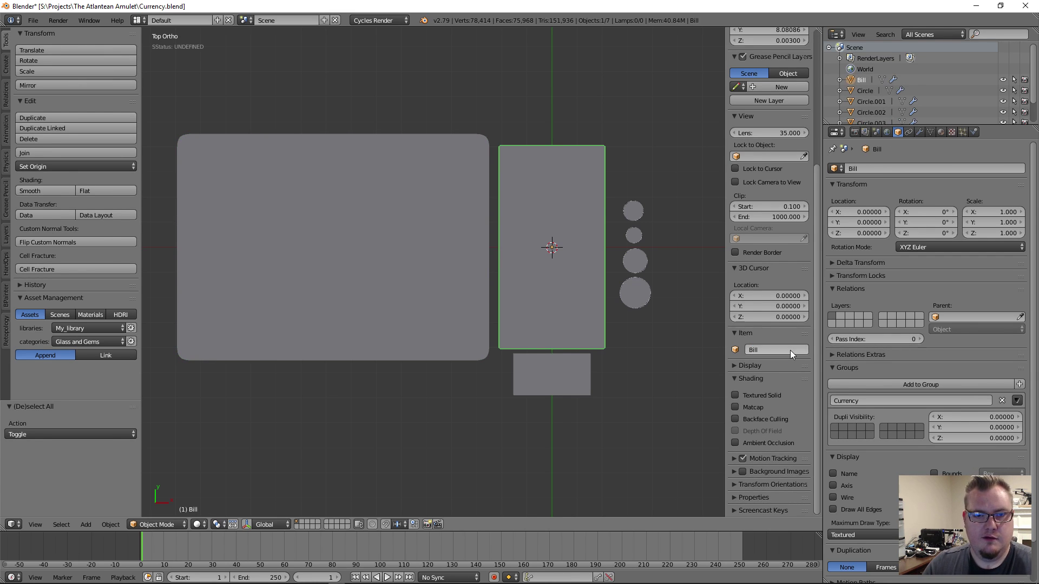
pyautogui.click(530, 360)
pyautogui.write('Ticket')
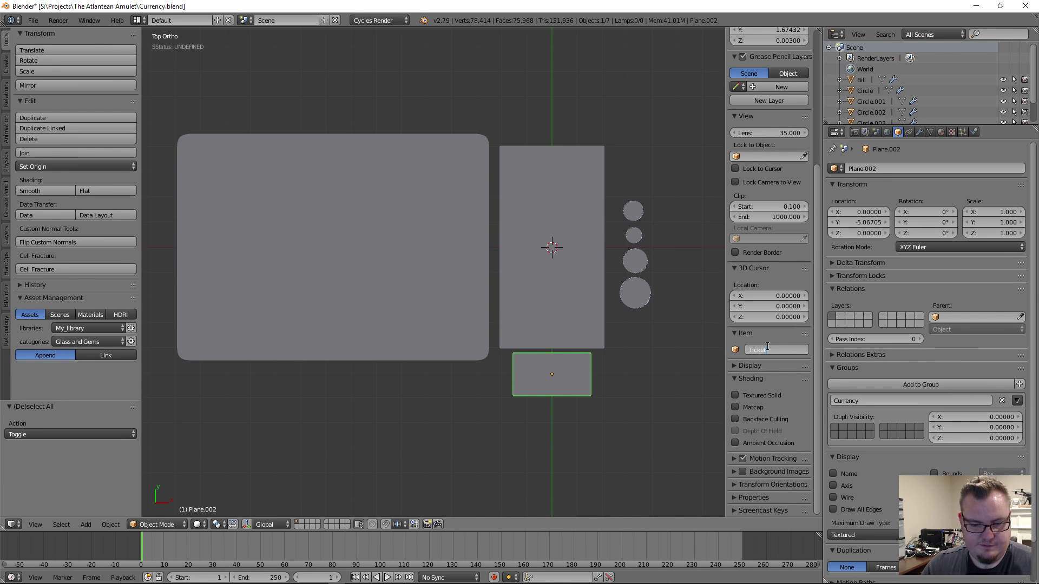
pyautogui.press('Return')
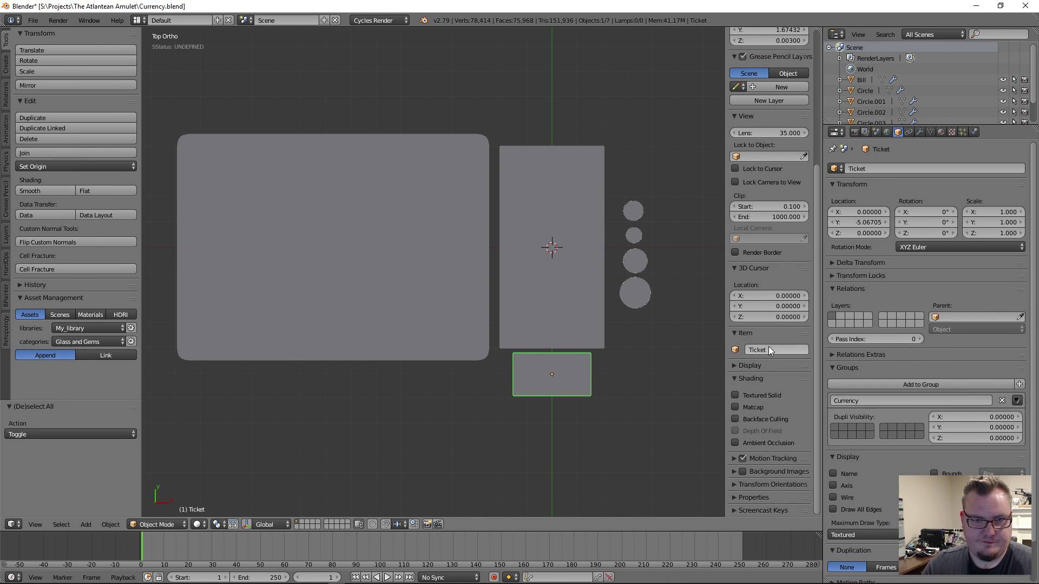
# Rename the largest coin as Quarter and the coin directly above it as Nickel
pyautogui.click(636, 293)
pyautogui.doubleClick(758, 350)
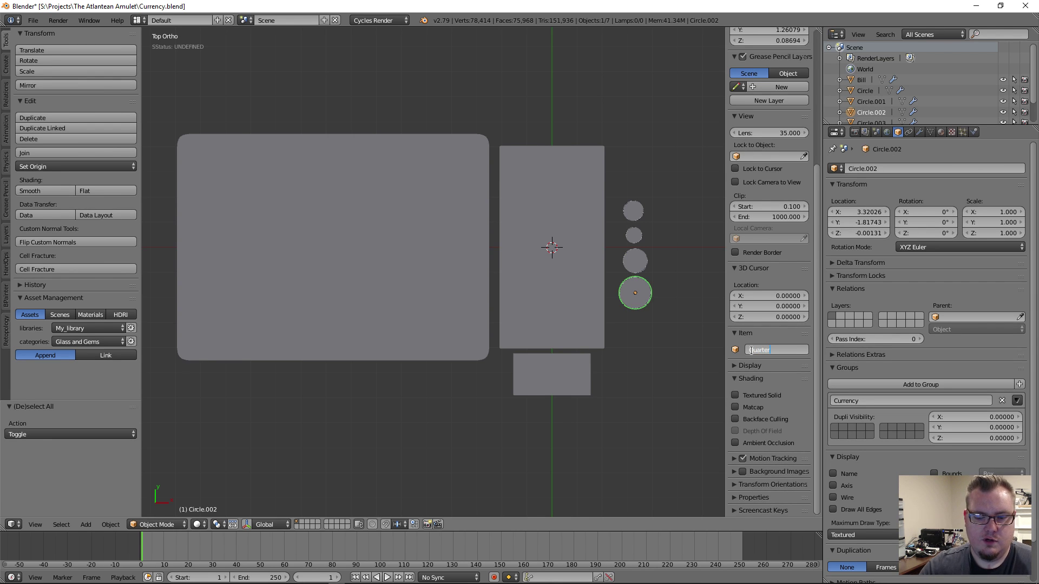
pyautogui.press('Return')
pyautogui.click(634, 262)
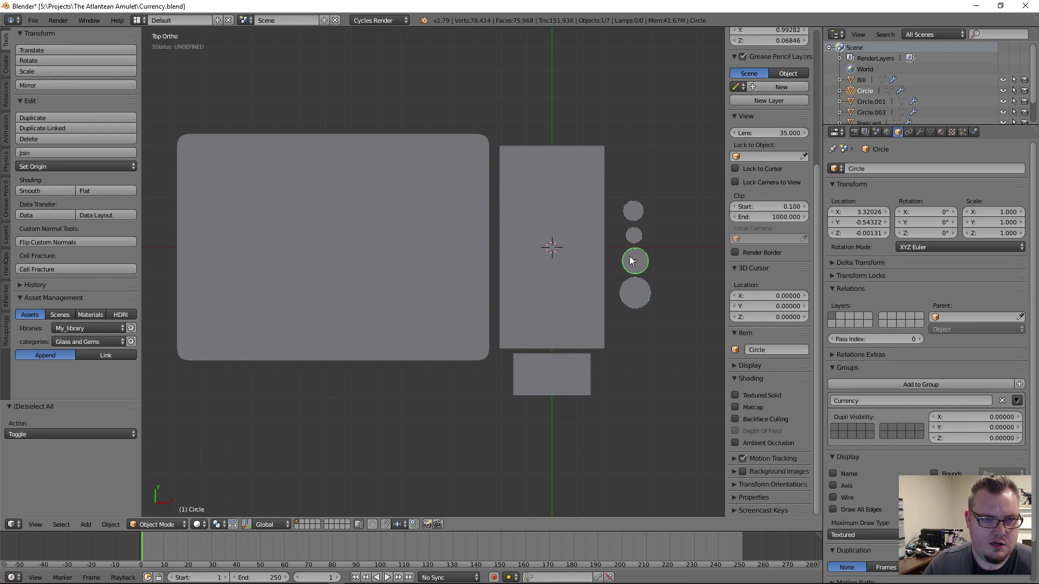
pyautogui.doubleClick(760, 350)
pyautogui.write('Nickel')
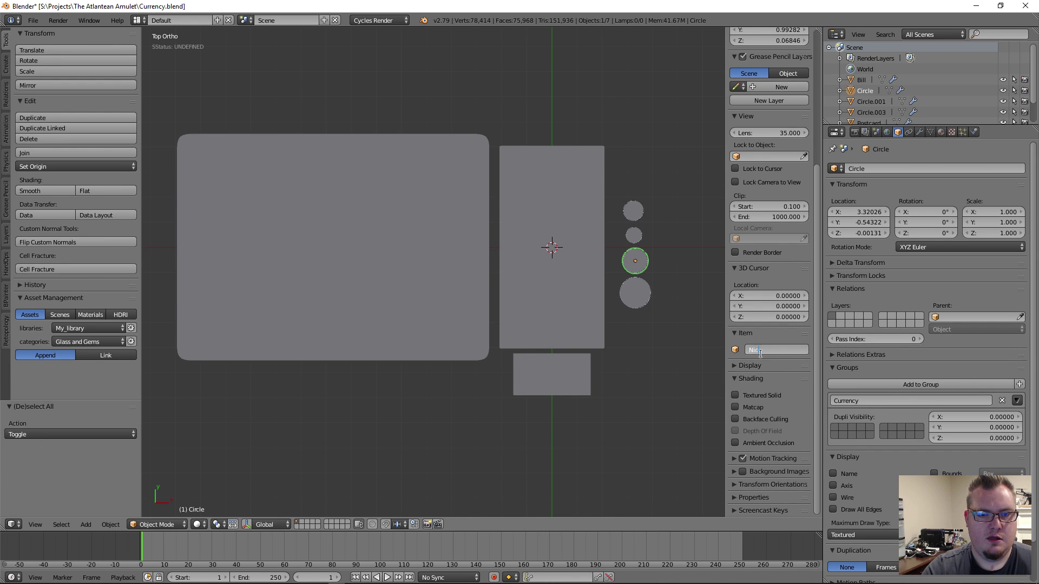
pyautogui.press('Return')
# Rename the smallest coin as Dime and the uppermost coin as Penny
pyautogui.click(634, 235)
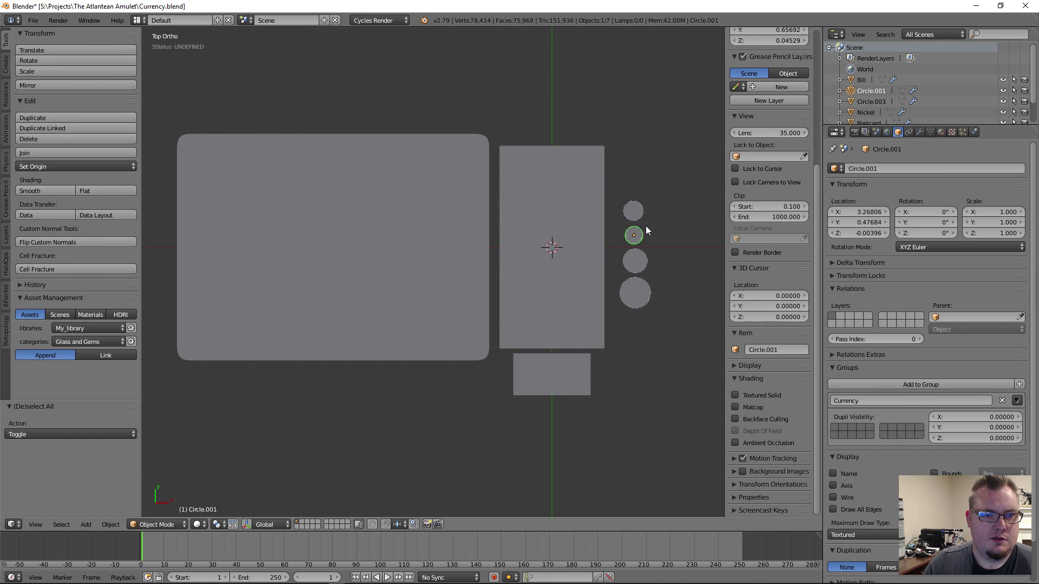
pyautogui.doubleClick(761, 349)
pyautogui.write('Dime')
pyautogui.press('Return')
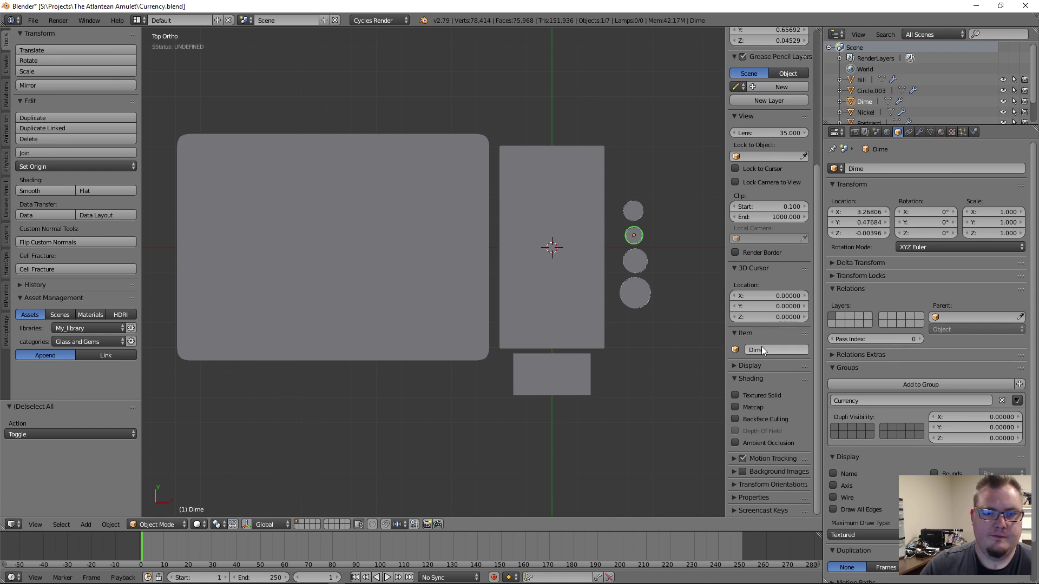
pyautogui.click(633, 211)
pyautogui.doubleClick(764, 349)
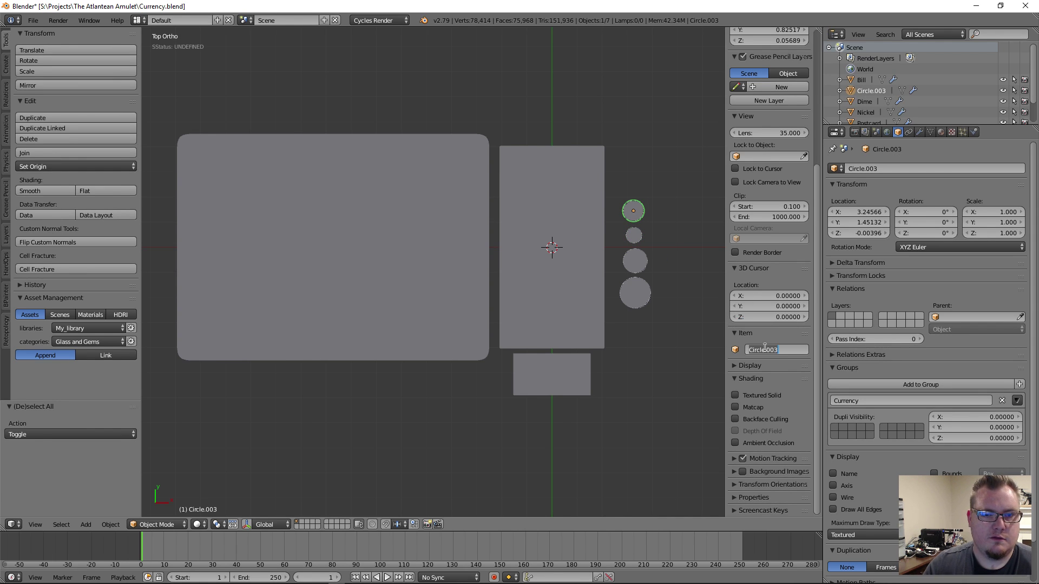
pyautogui.write('Penny')
pyautogui.press('Return')
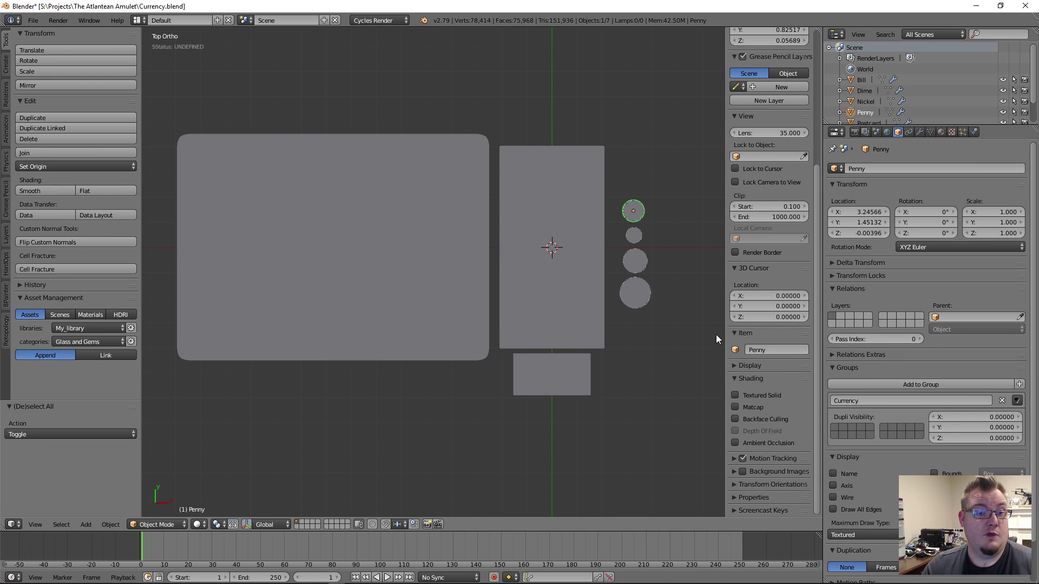
# Take the penny out of the Currency group and put it in a new group named Penny
pyautogui.press('a')
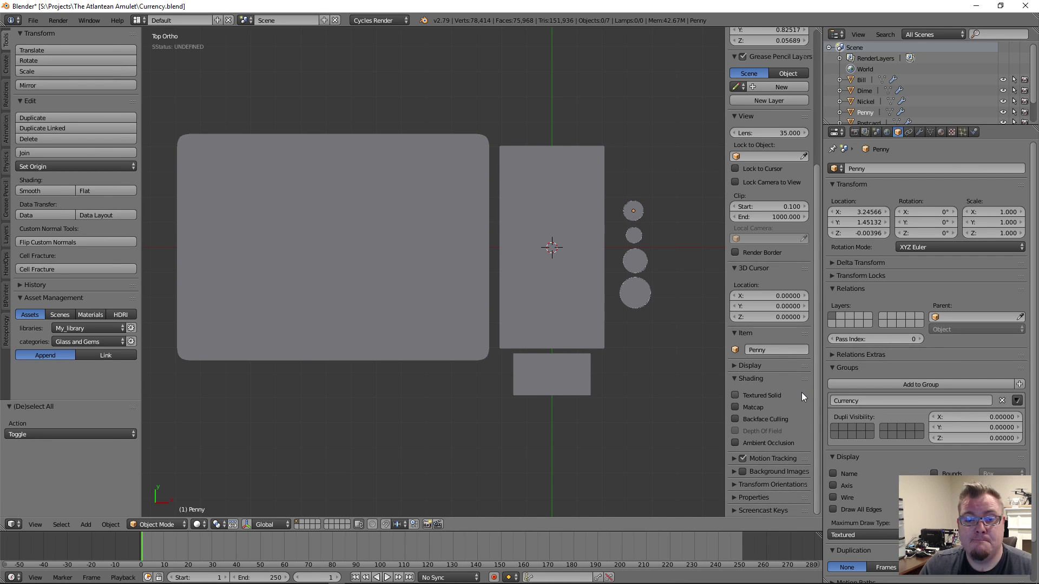
pyautogui.rightClick(634, 215)
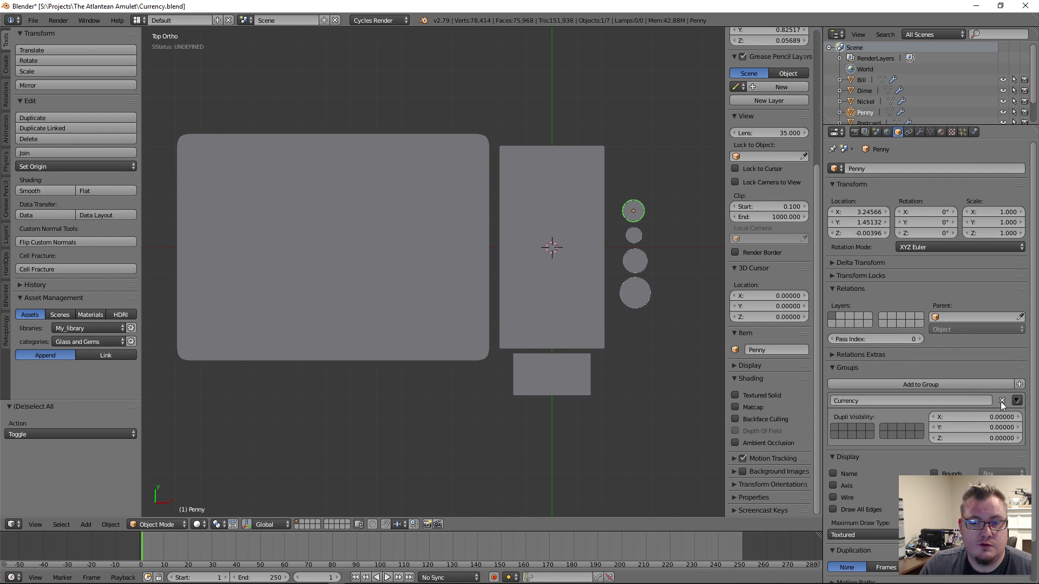
pyautogui.click(1002, 402)
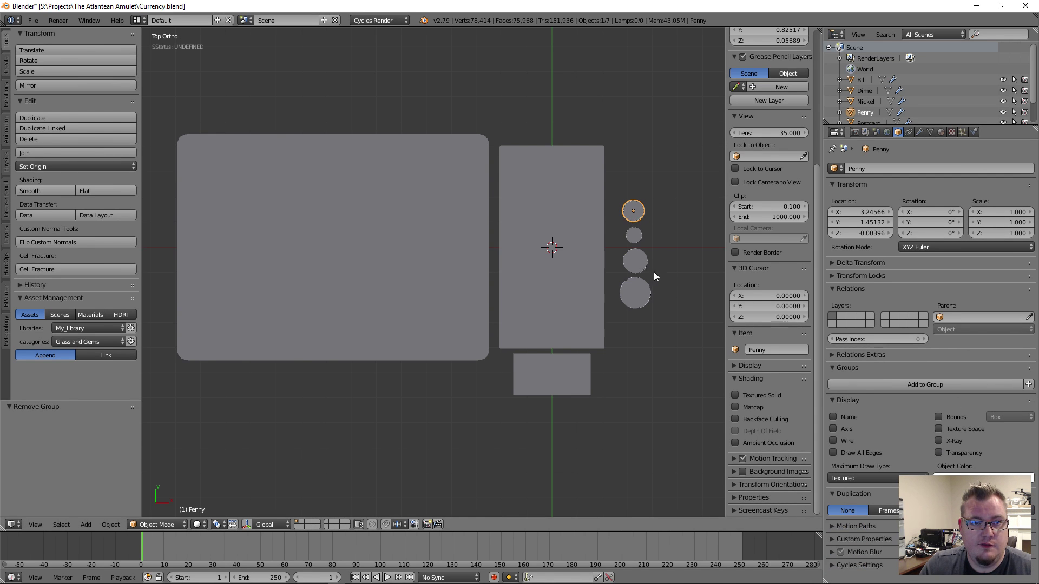
pyautogui.click(900, 385)
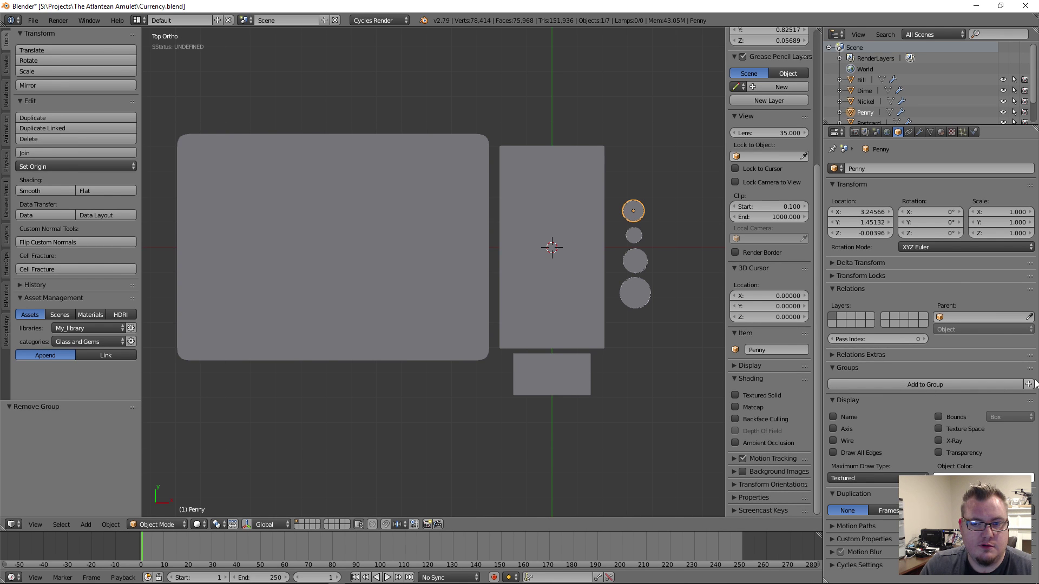
pyautogui.click(1020, 384)
pyautogui.doubleClick(881, 400)
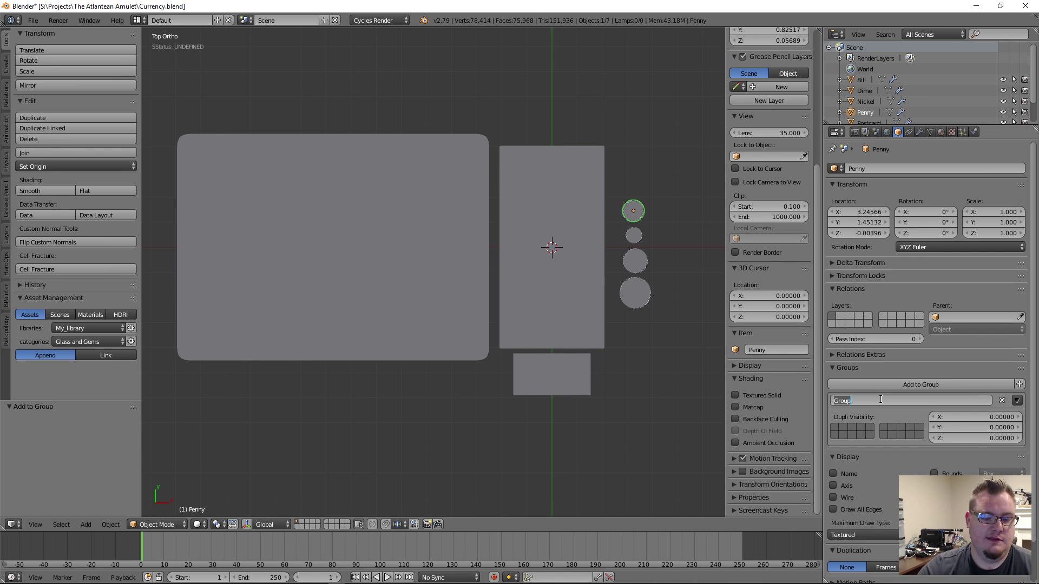
pyautogui.write('Penny')
pyautogui.press('Return')
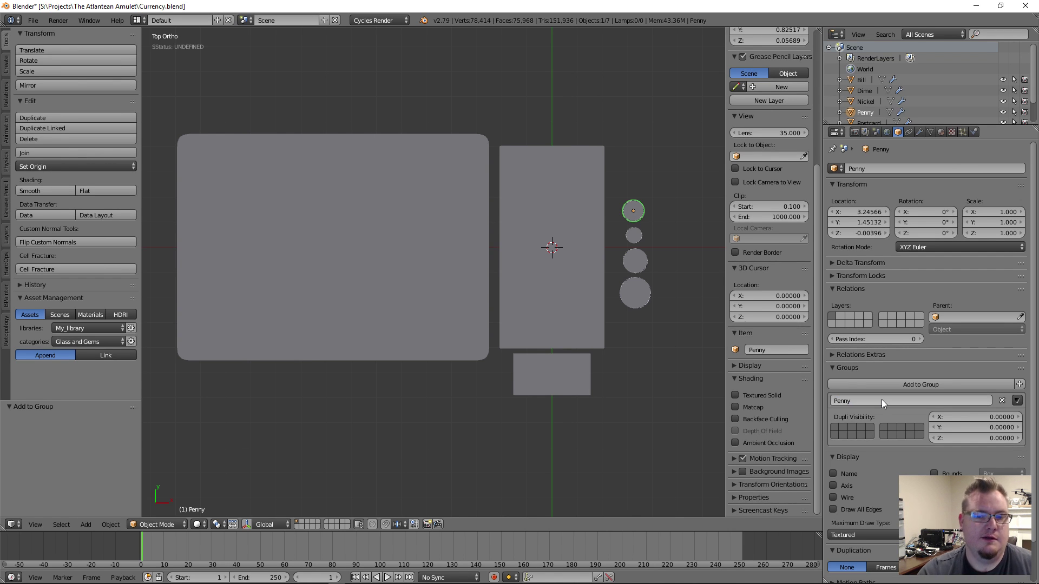
# Take the dime out of the Currency group and put it in a new group named Dime
pyautogui.rightClick(633, 236)
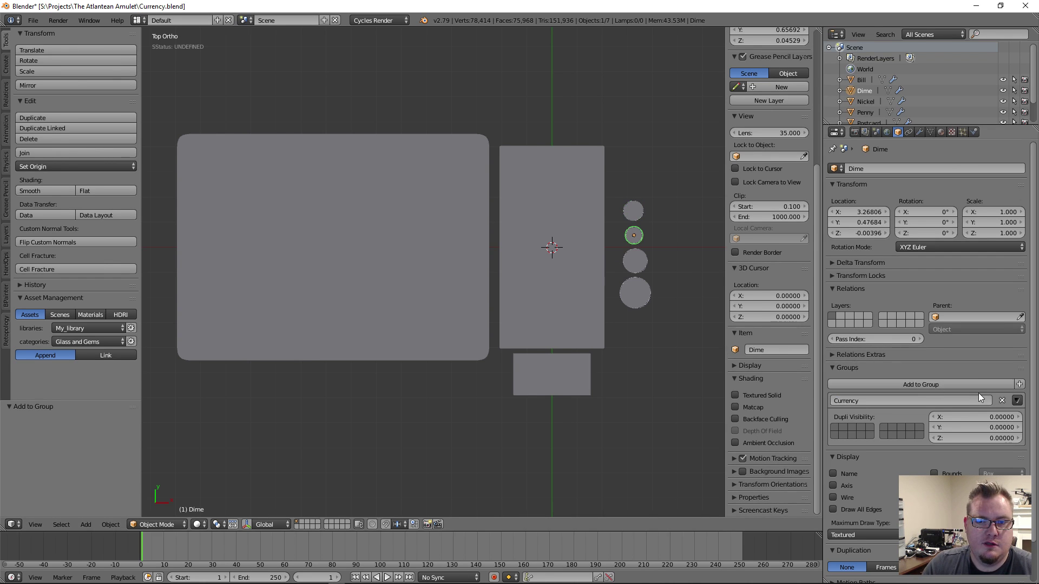
pyautogui.click(1002, 401)
pyautogui.click(1015, 385)
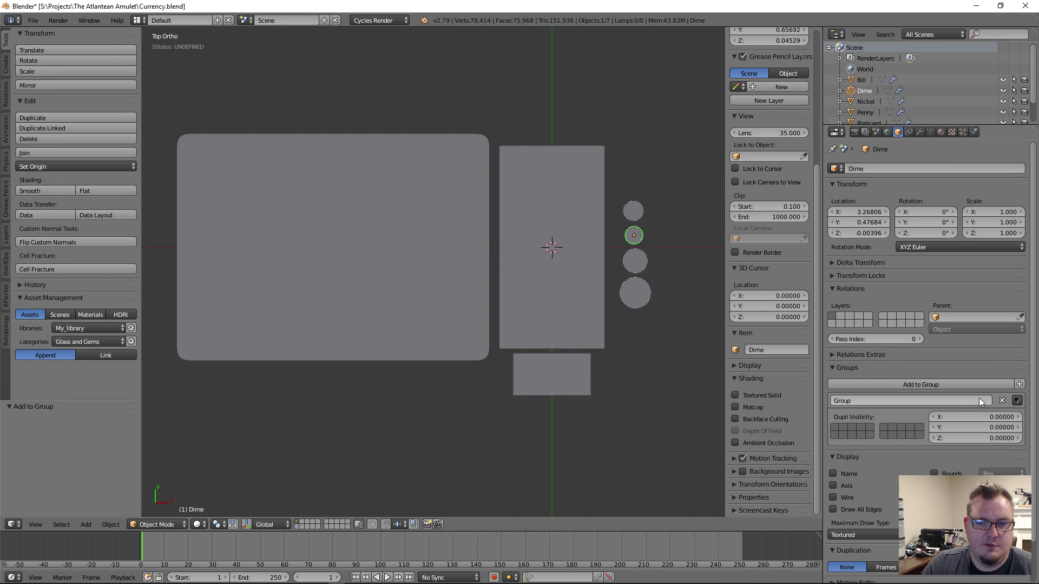
pyautogui.doubleClick(946, 402)
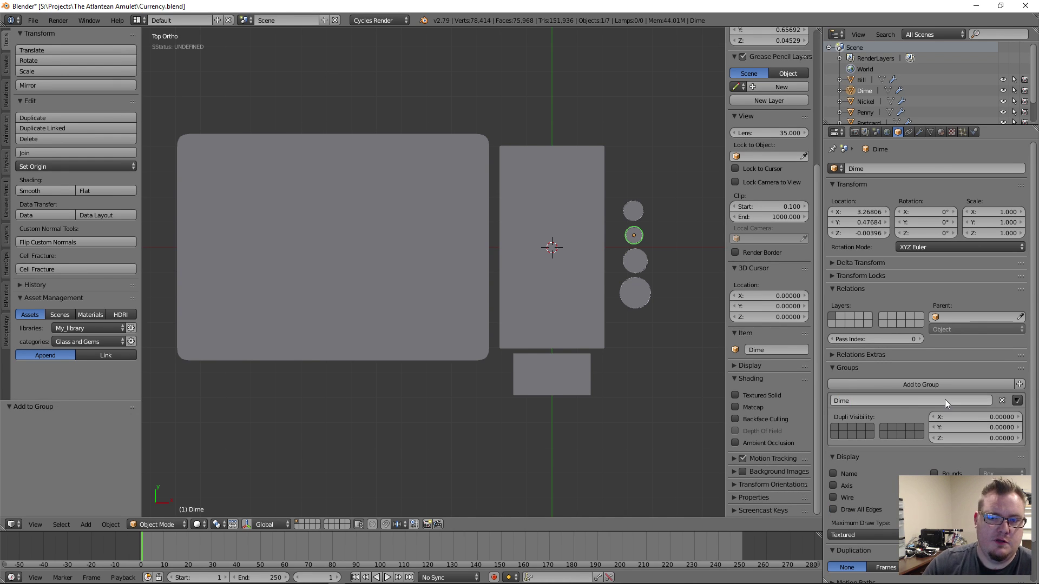
# Take the nickel out of the Currency group and put it in a new group named Nickel
pyautogui.rightClick(636, 262)
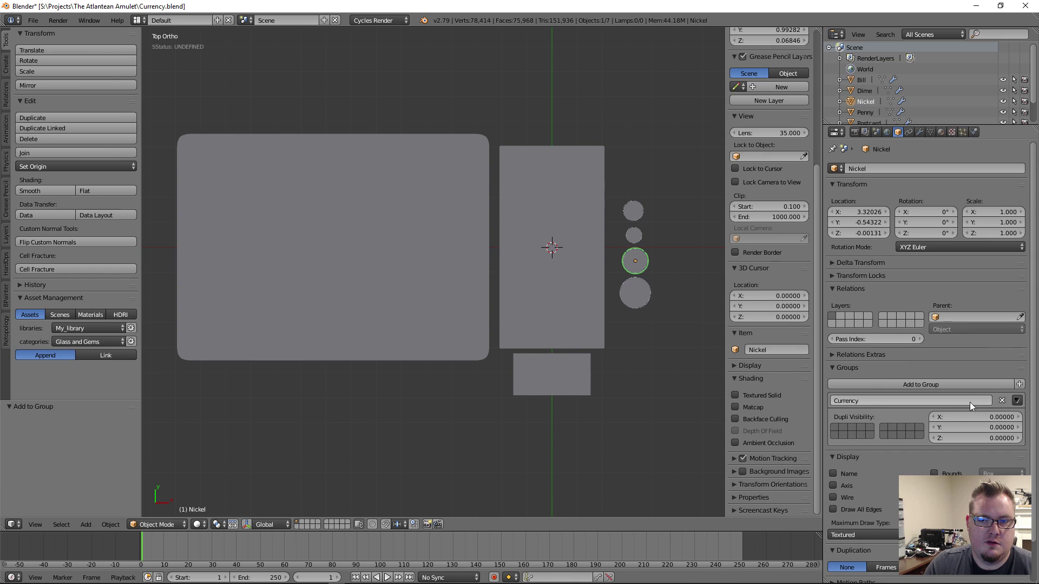
pyautogui.click(1003, 400)
pyautogui.click(1016, 385)
pyautogui.doubleClick(957, 400)
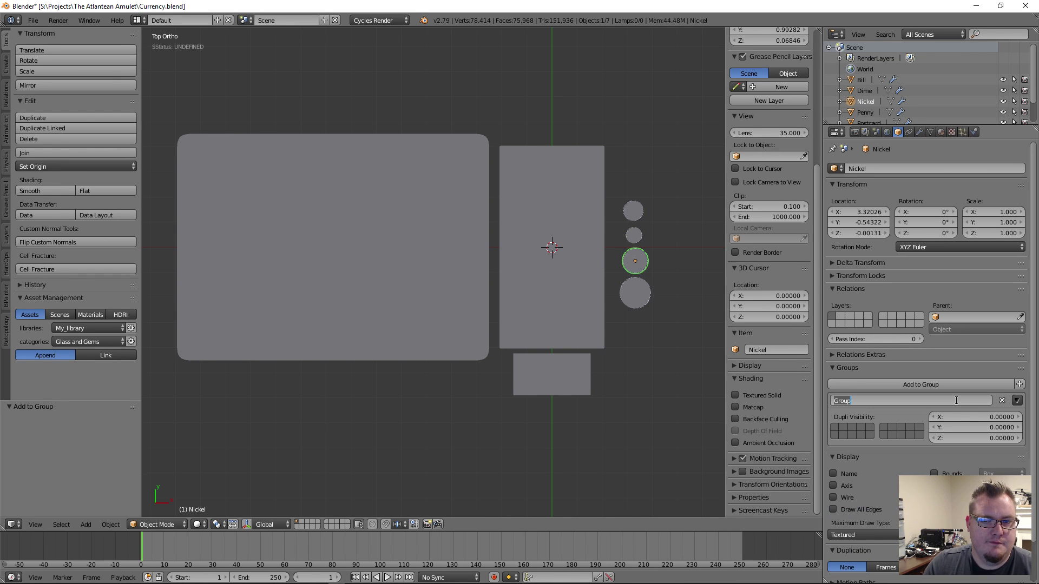
pyautogui.write('Nickel')
pyautogui.press('Return')
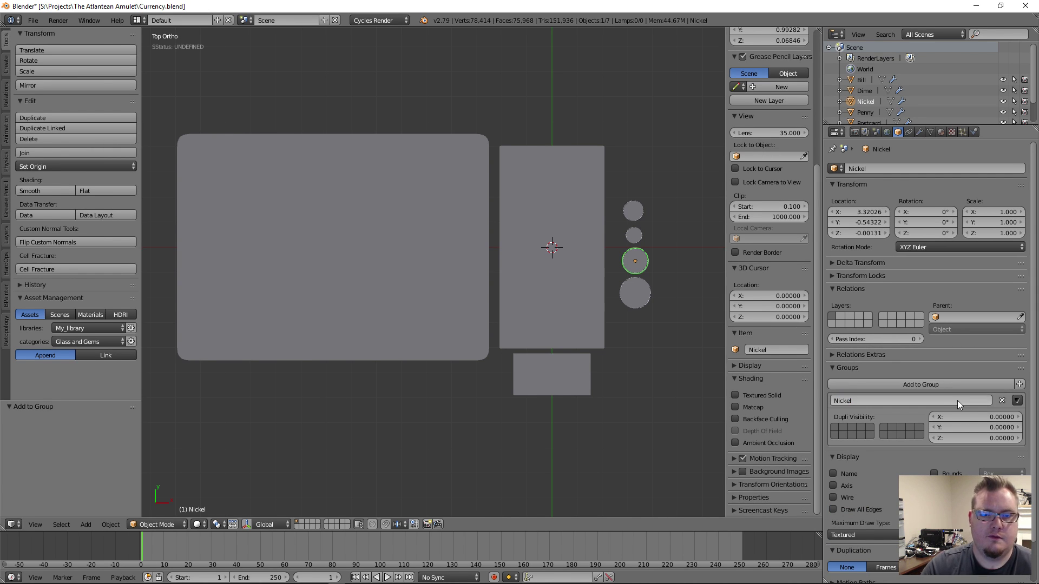
# Take the quarter out of the Currency group and put it in a new group named Quarter
pyautogui.rightClick(646, 294)
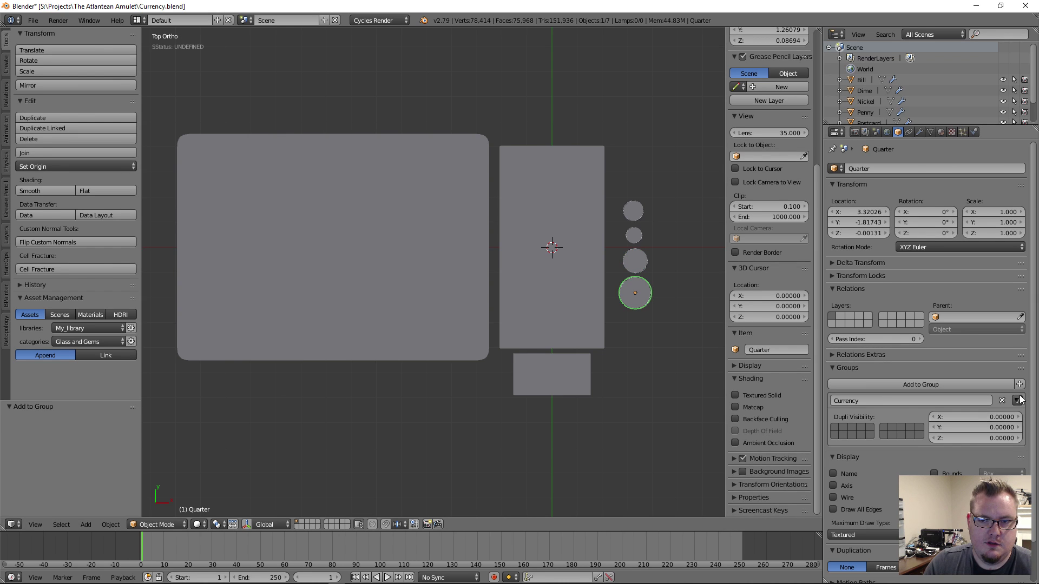
pyautogui.click(1003, 401)
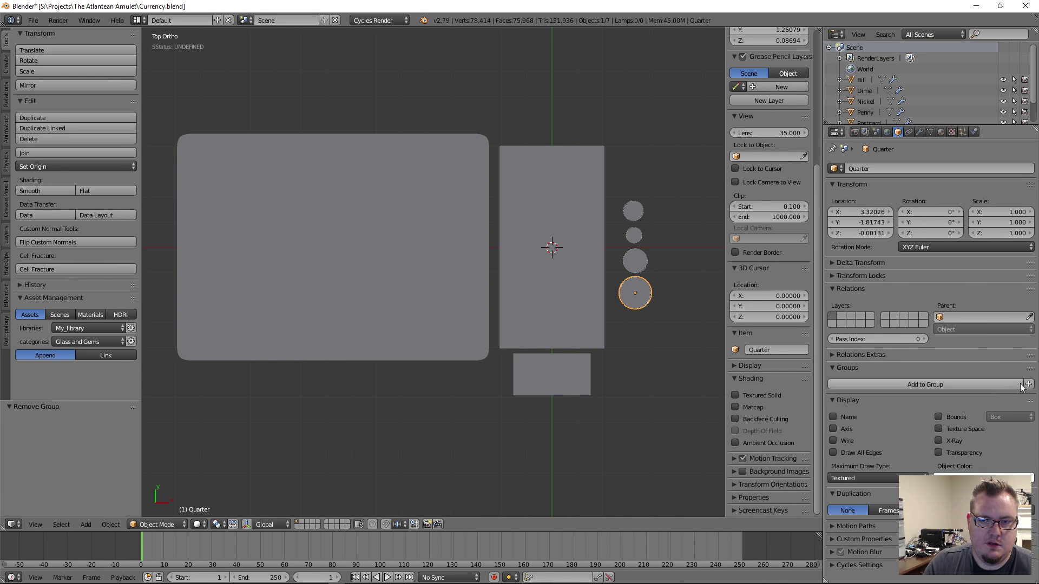
pyautogui.click(942, 385)
pyautogui.doubleClick(896, 398)
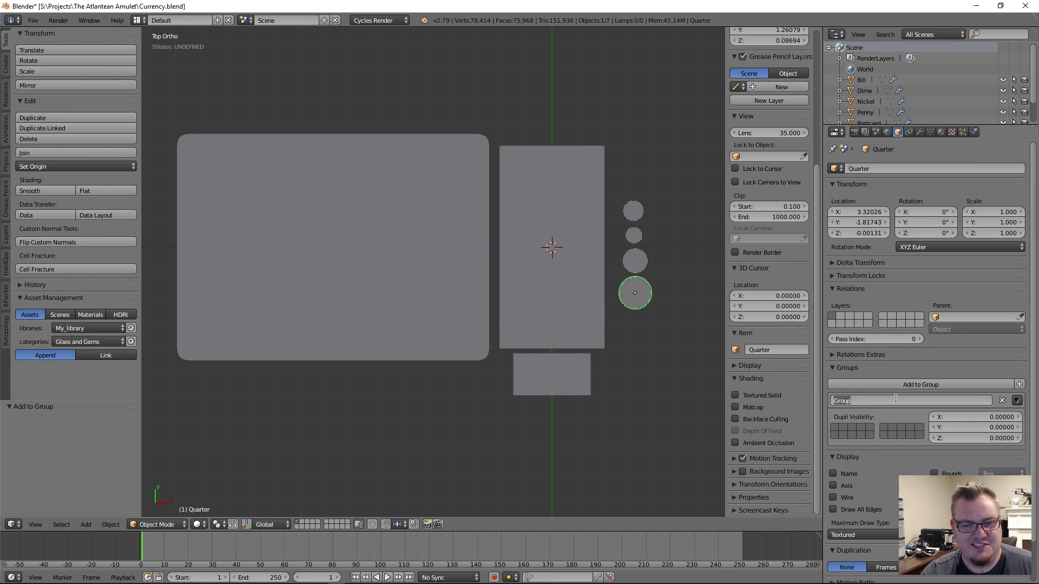
pyautogui.write('Quarter')
pyautogui.press('Return')
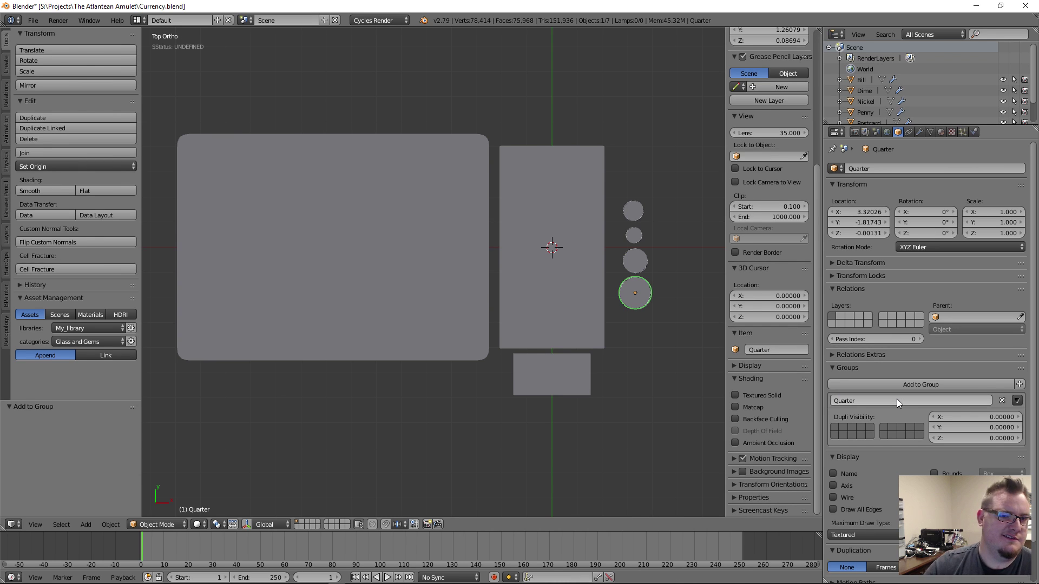
# Take the ticket out of the Currency group and put it in a new group named Ticket
pyautogui.rightClick(539, 371)
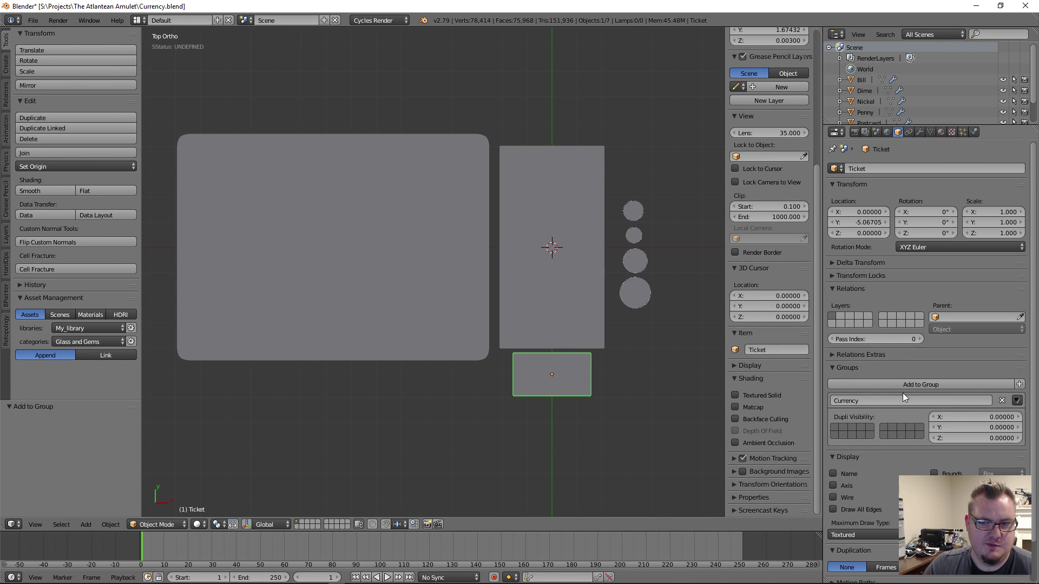
pyautogui.click(1002, 401)
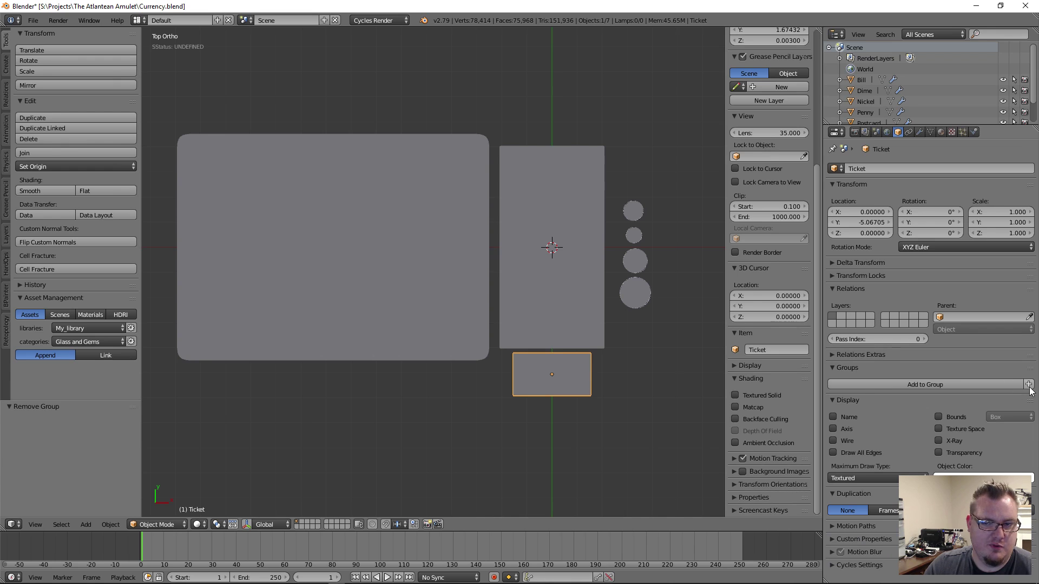
pyautogui.click(1020, 384)
pyautogui.click(935, 401)
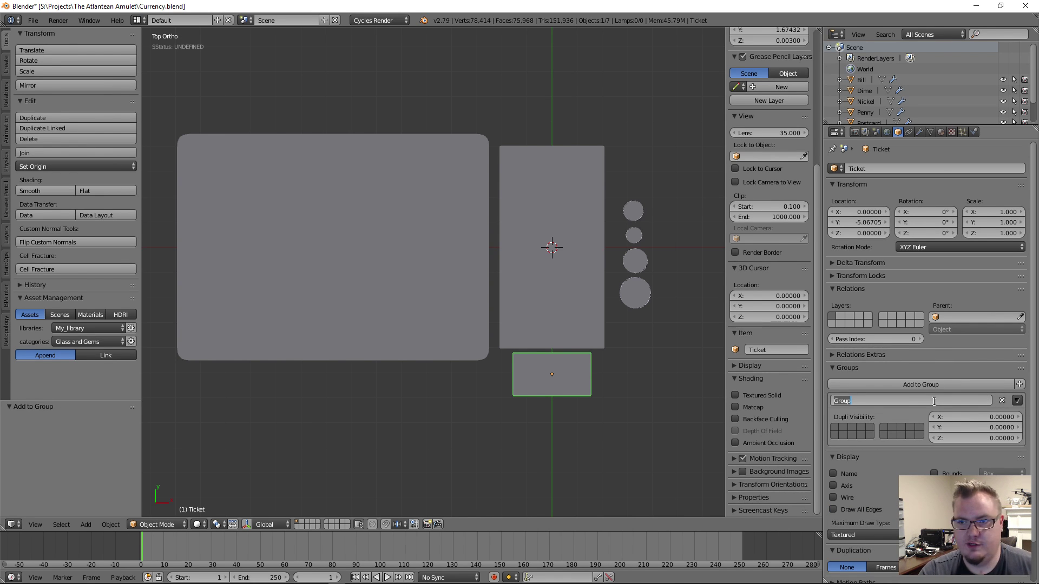
pyautogui.write('Ti')
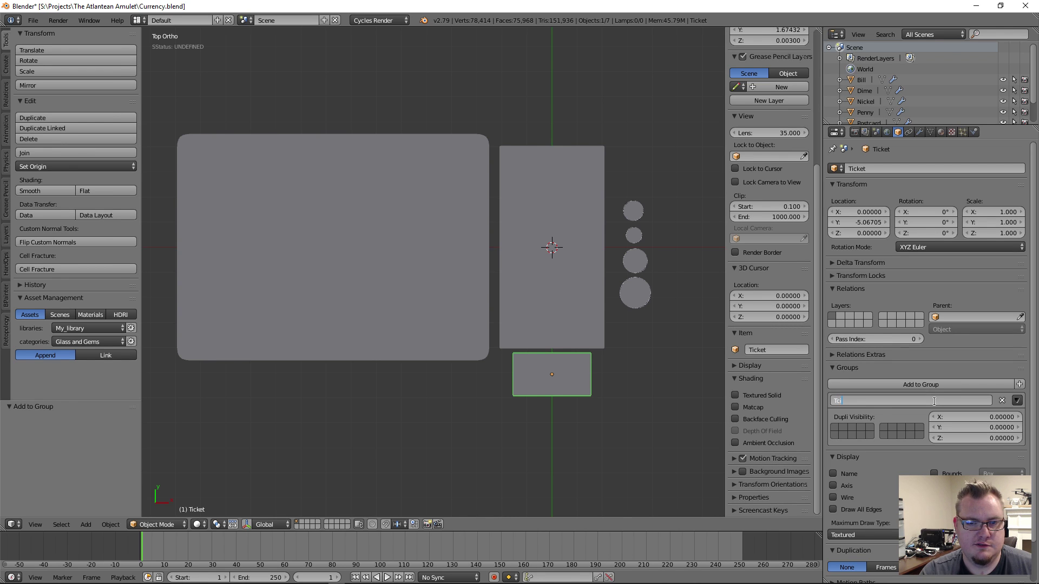
pyautogui.write('cket')
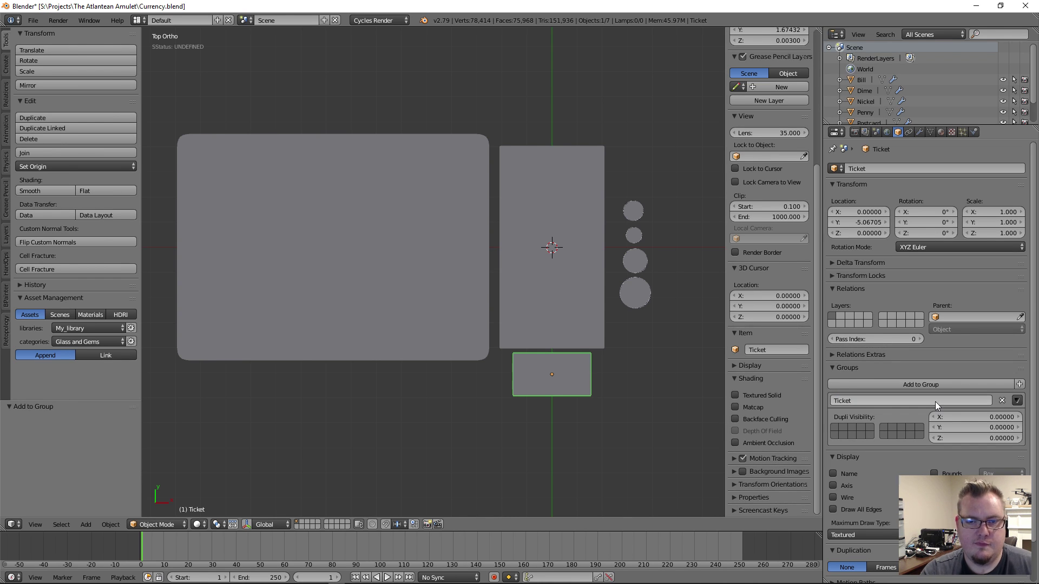
pyautogui.press('Return')
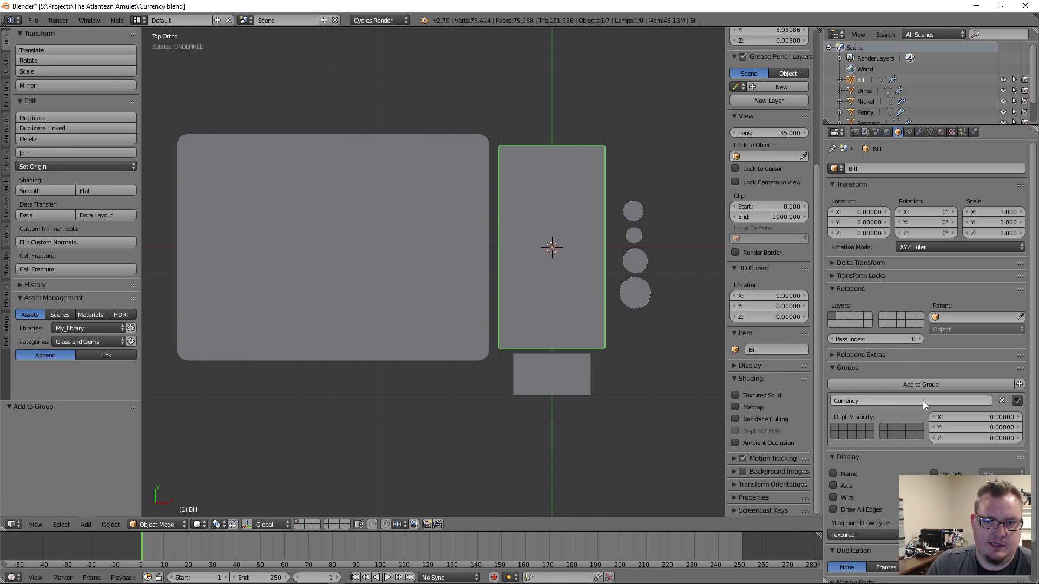
# Take the bill out of the Currency group and put it in a new group named Bill
pyautogui.click(1001, 401)
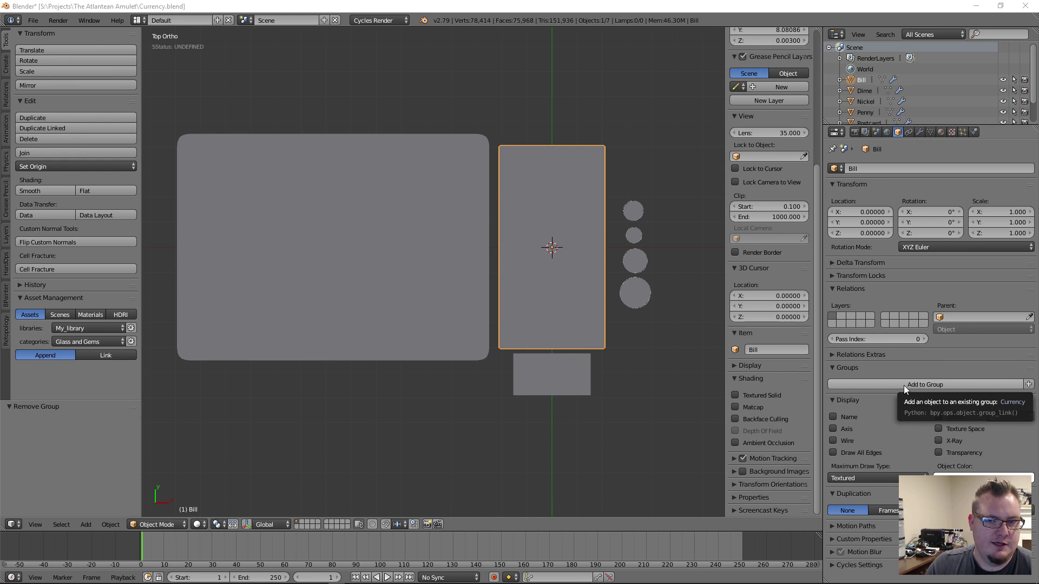
pyautogui.click(1029, 384)
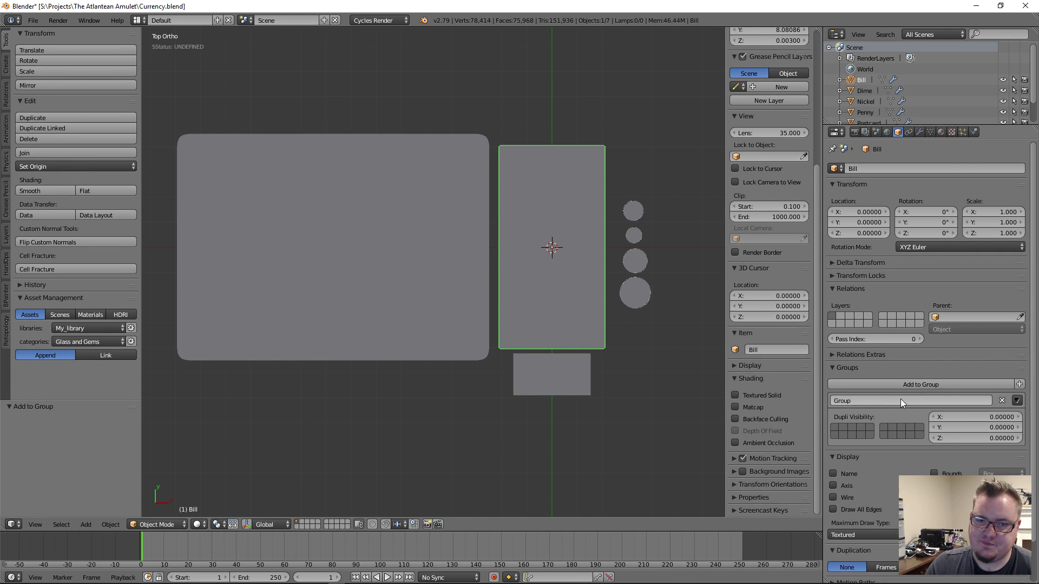
pyautogui.click(897, 401)
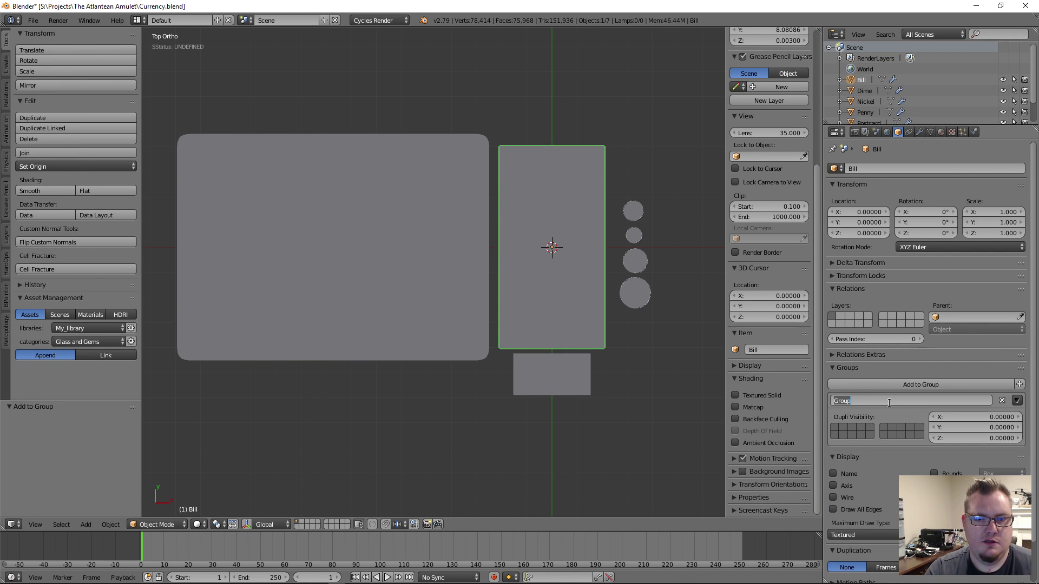
pyautogui.write('Durrency')
pyautogui.press('Return')
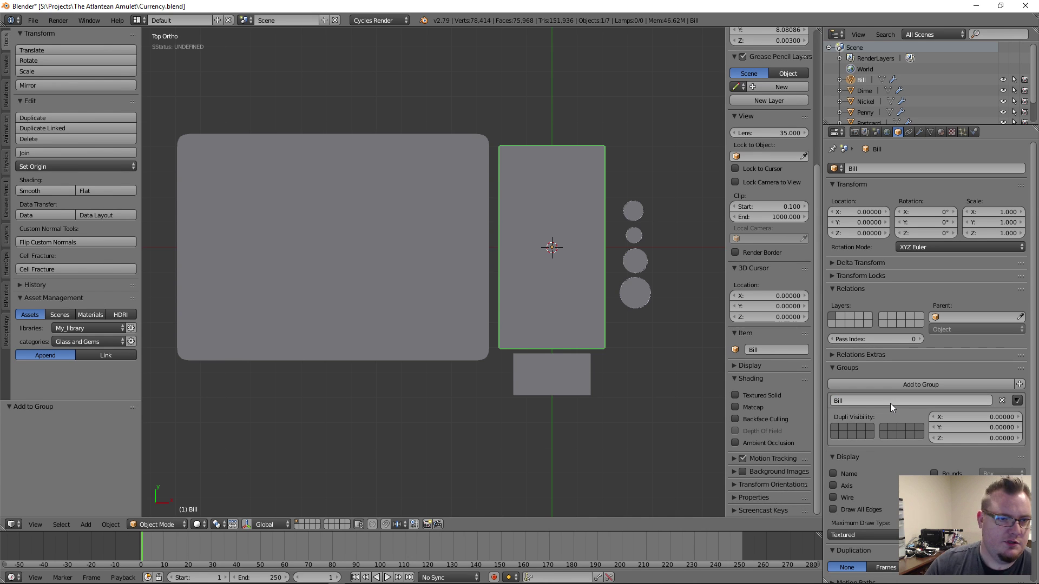
# Take the postcard out of the Currency group and put it in a new group named Postcard
pyautogui.rightClick(457, 351)
pyautogui.click(1003, 401)
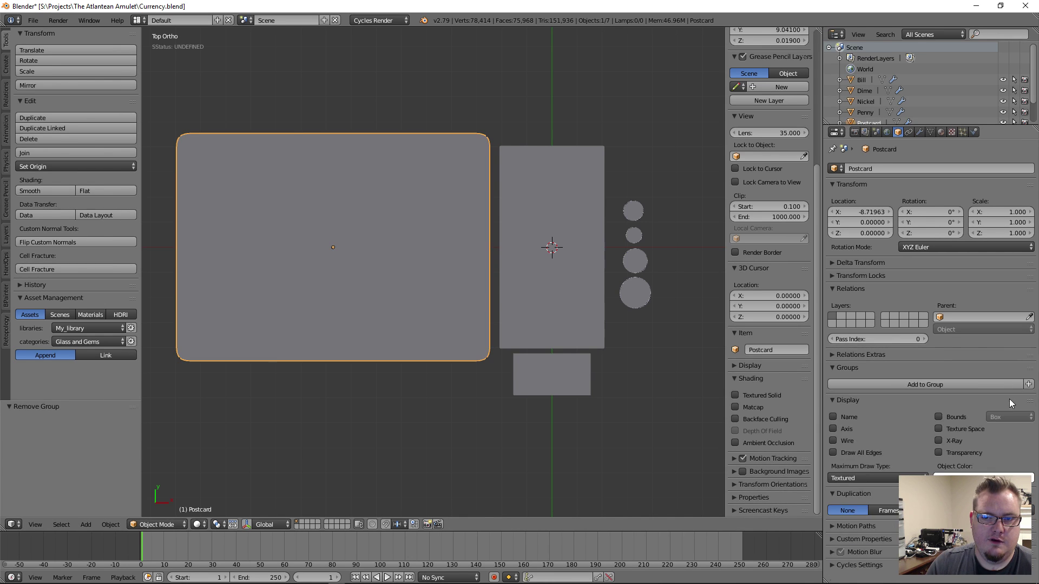
pyautogui.click(921, 385)
pyautogui.doubleClick(923, 401)
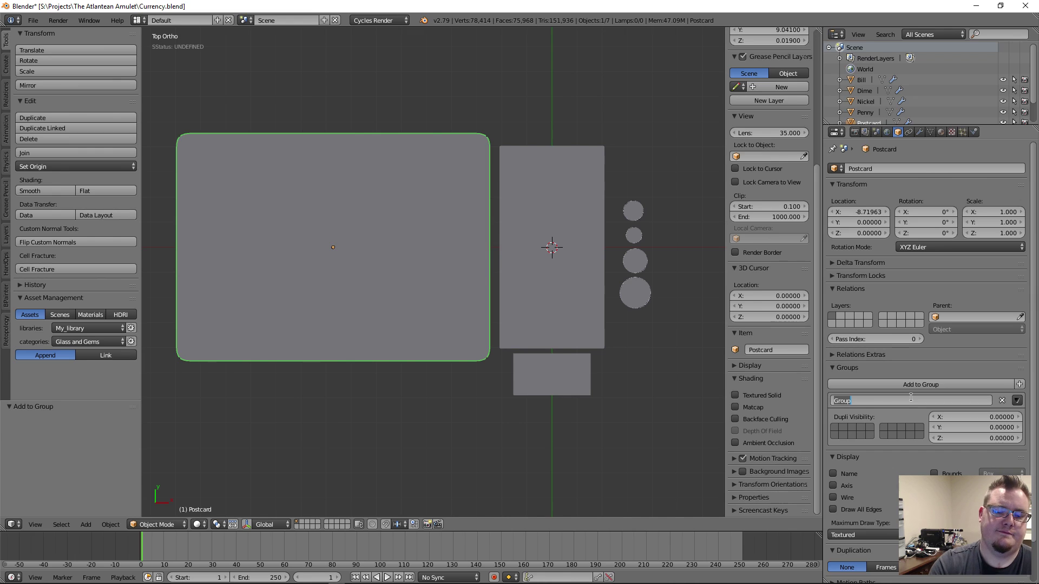
pyautogui.write('Postcard')
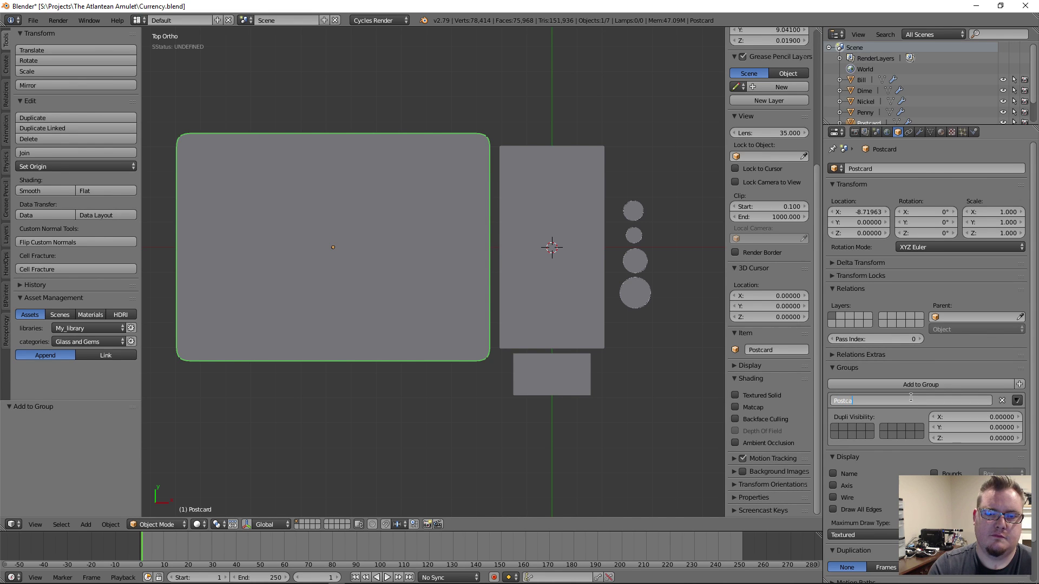
pyautogui.press('Return')
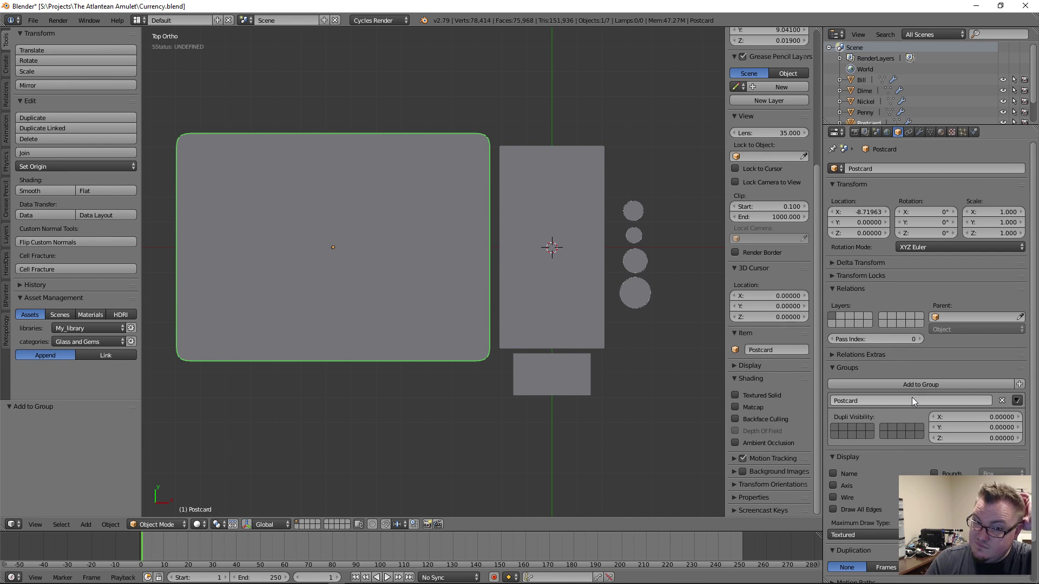
# Check the group assignment of the bill, ticket, each coin and the postcard one after another
pyautogui.press('a')
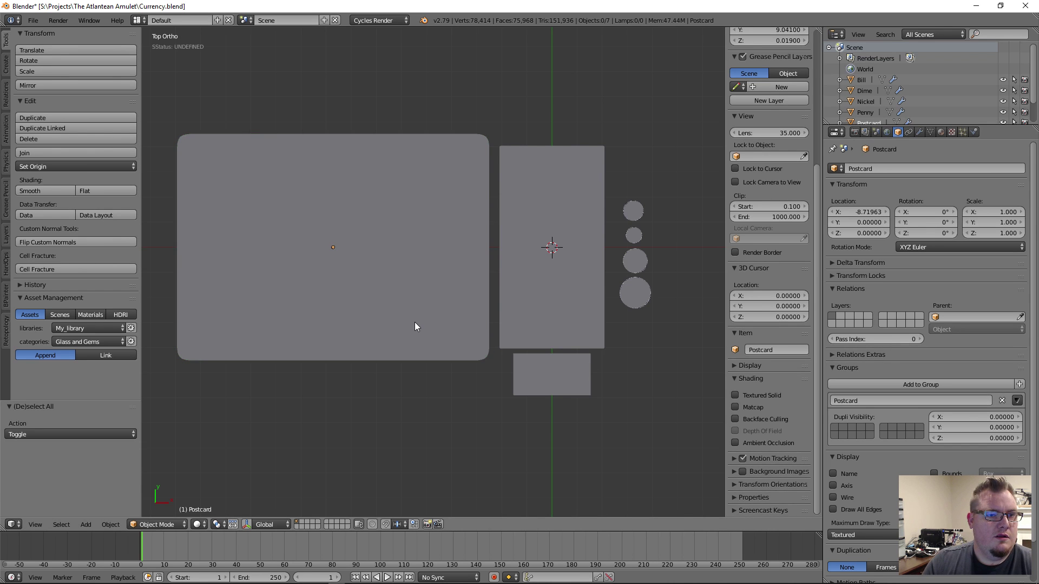
pyautogui.moveTo(448, 367); pyautogui.dragTo(453, 294, button='middle')
pyautogui.rightClick(453, 294)
pyautogui.rightClick(538, 314)
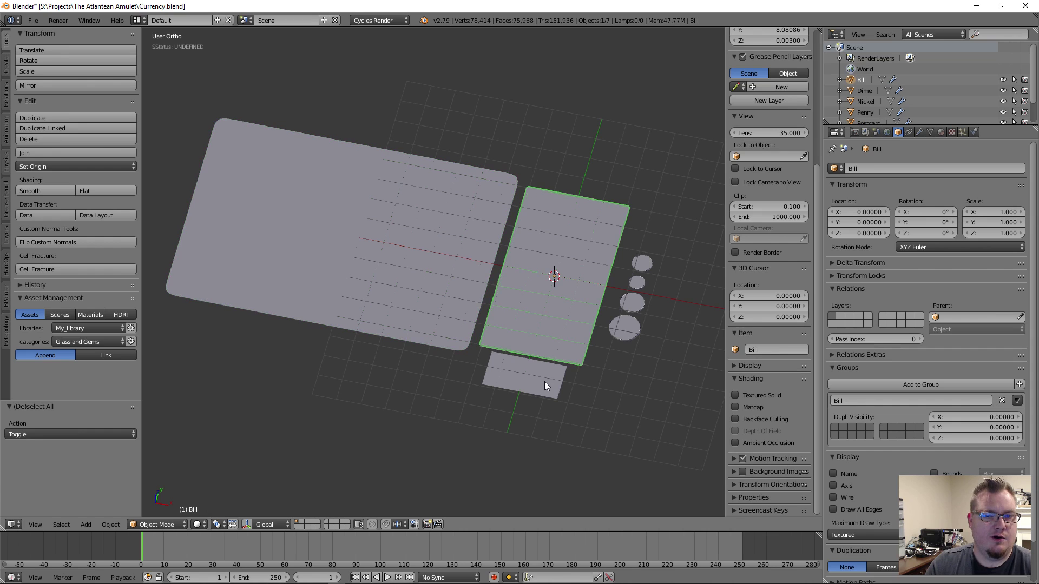
pyautogui.rightClick(544, 381)
pyautogui.rightClick(624, 328)
pyautogui.rightClick(637, 303)
pyautogui.rightClick(641, 282)
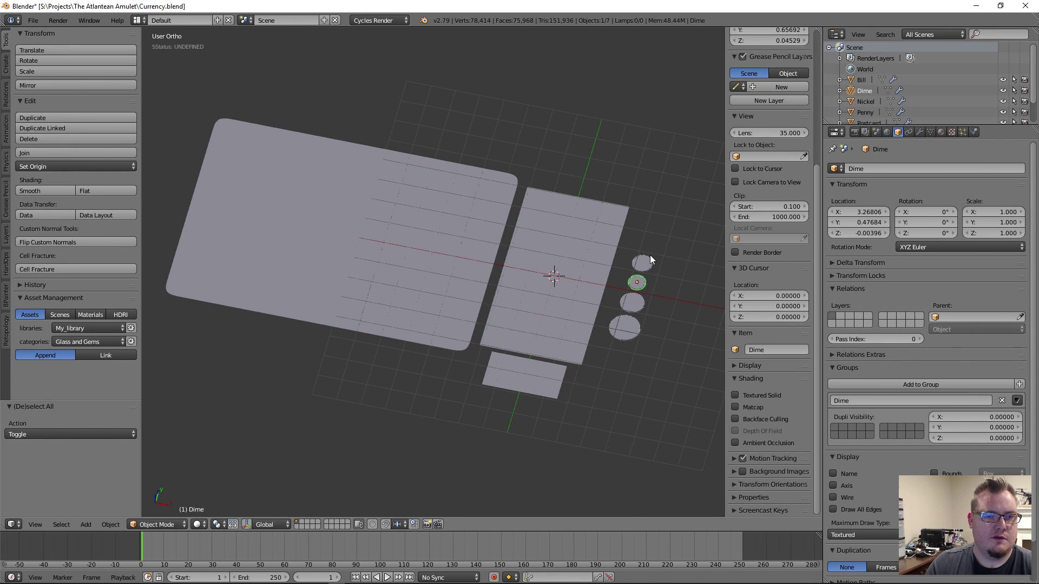
pyautogui.rightClick(645, 261)
pyautogui.rightClick(606, 265)
pyautogui.rightClick(428, 240)
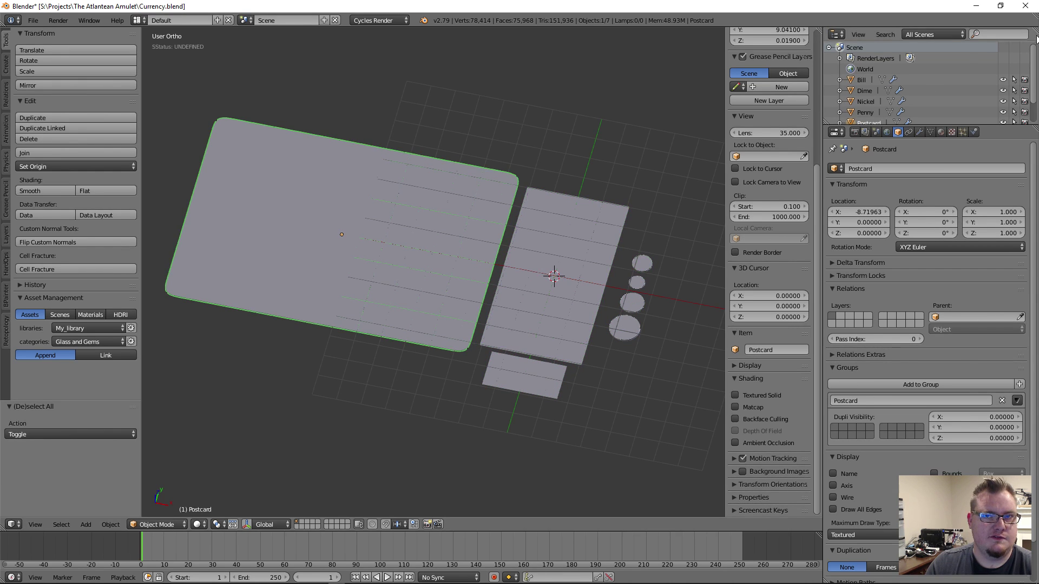
# List the file's groups in the outliner, look inside the Bill group, and return the outliner to All Scenes
pyautogui.click(947, 34)
pyautogui.click(931, 120)
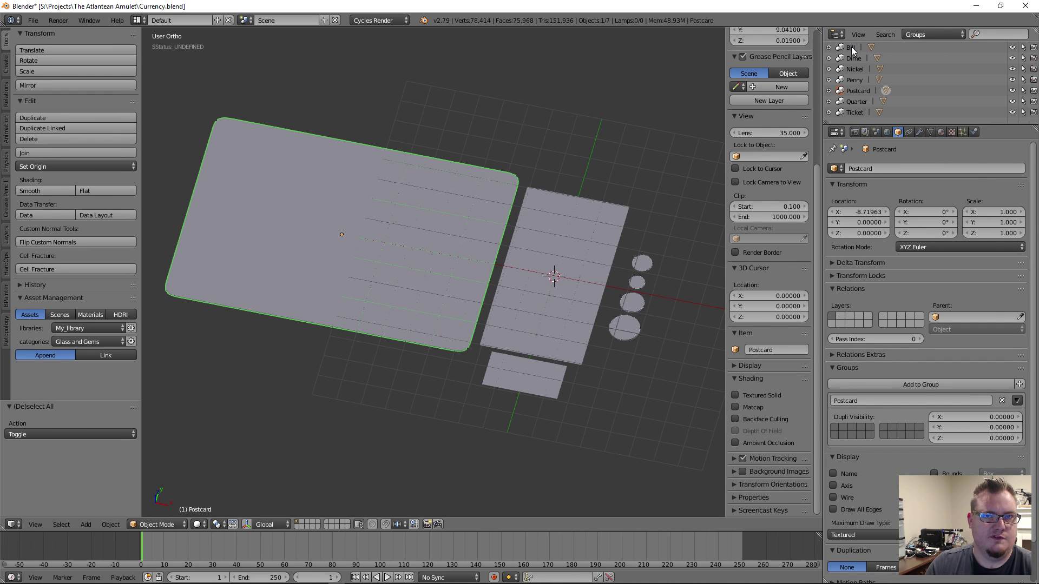
pyautogui.click(829, 48)
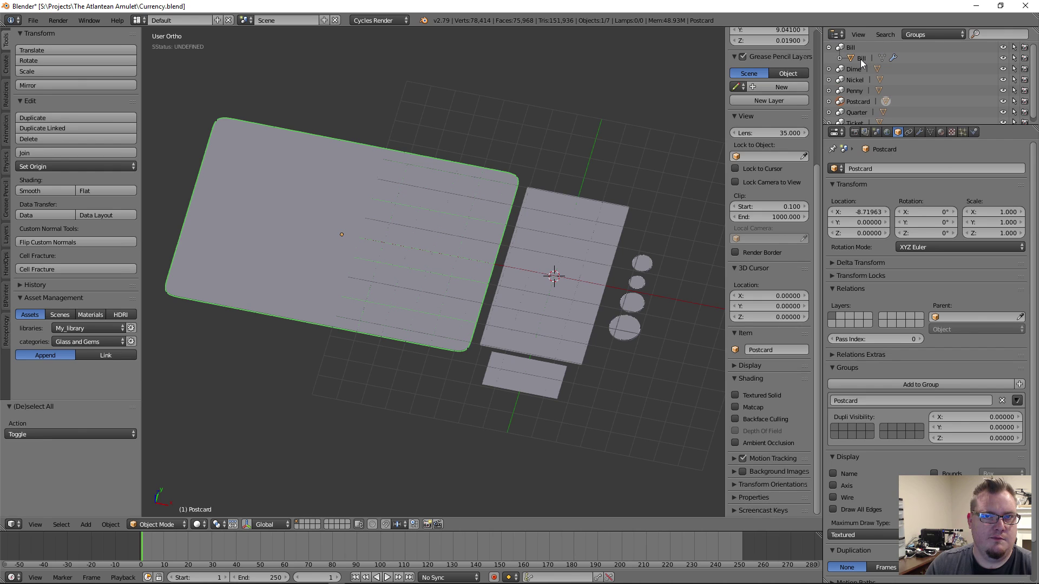
pyautogui.click(829, 48)
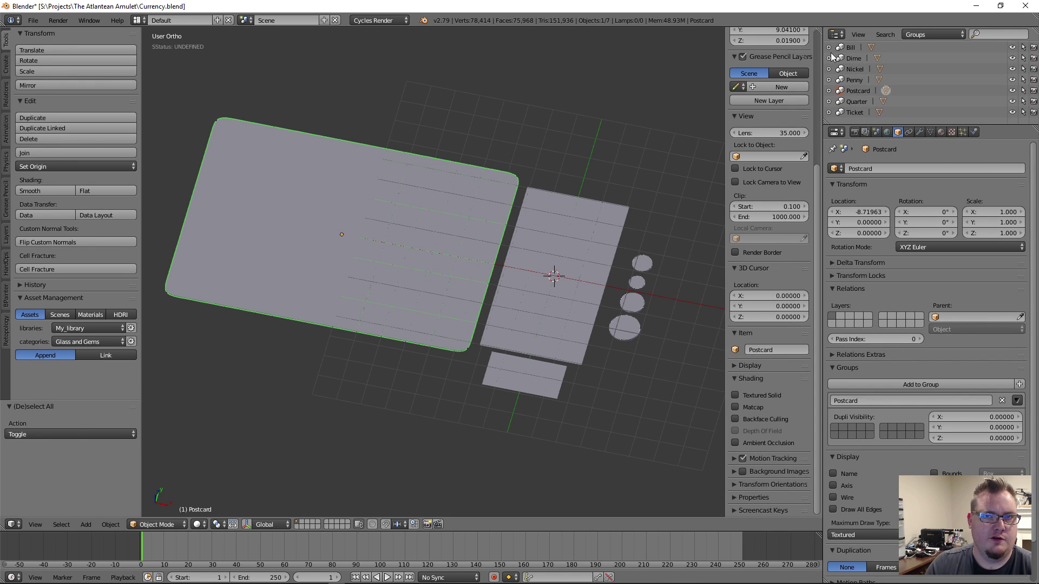
pyautogui.click(940, 35)
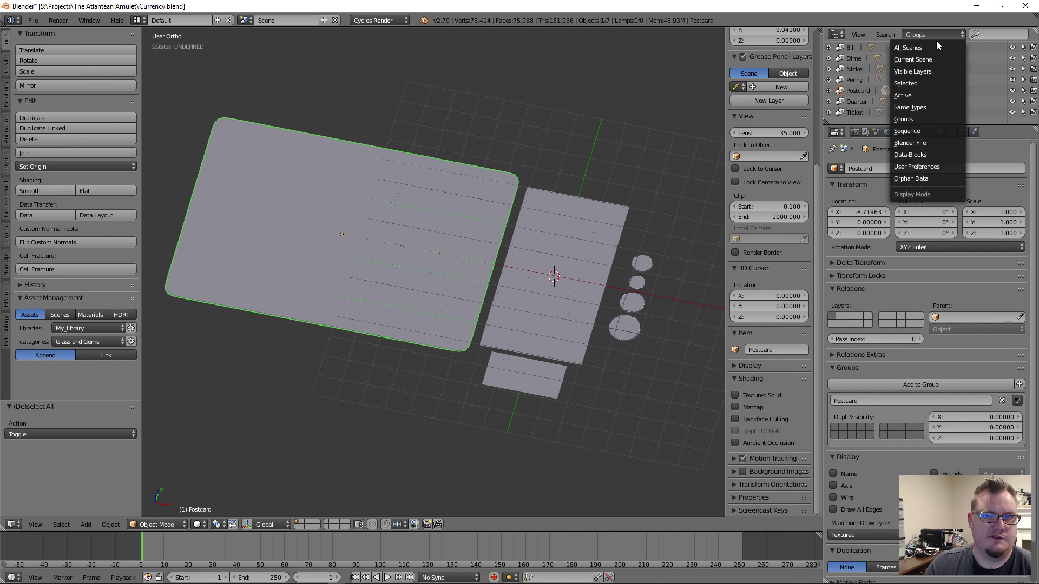
pyautogui.click(938, 47)
# Save Currency.blend and open scene.blend from the recent files
pyautogui.scroll(-4, 574, 295)
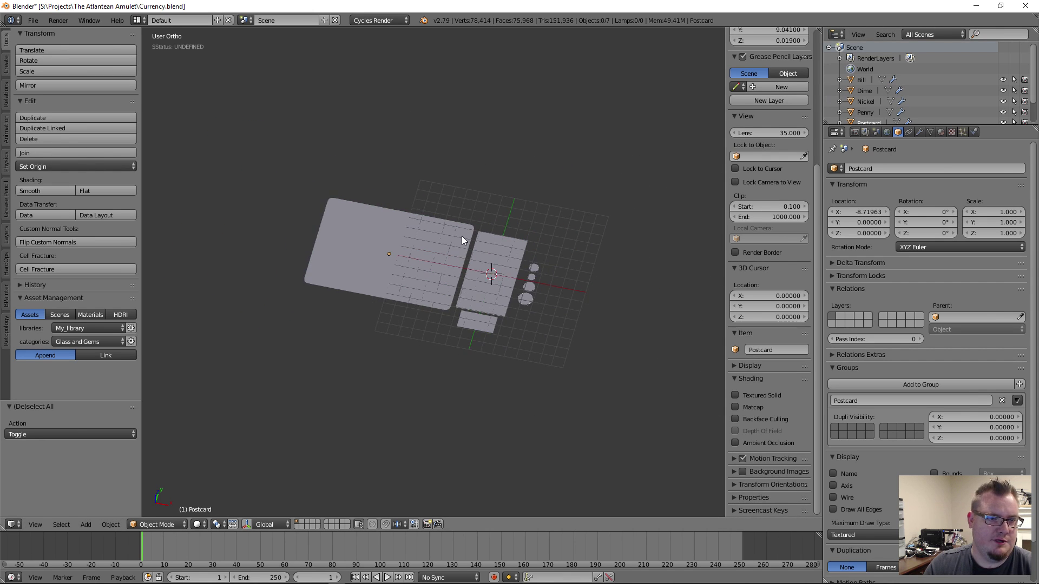
pyautogui.hotkey('ctrl', 's')
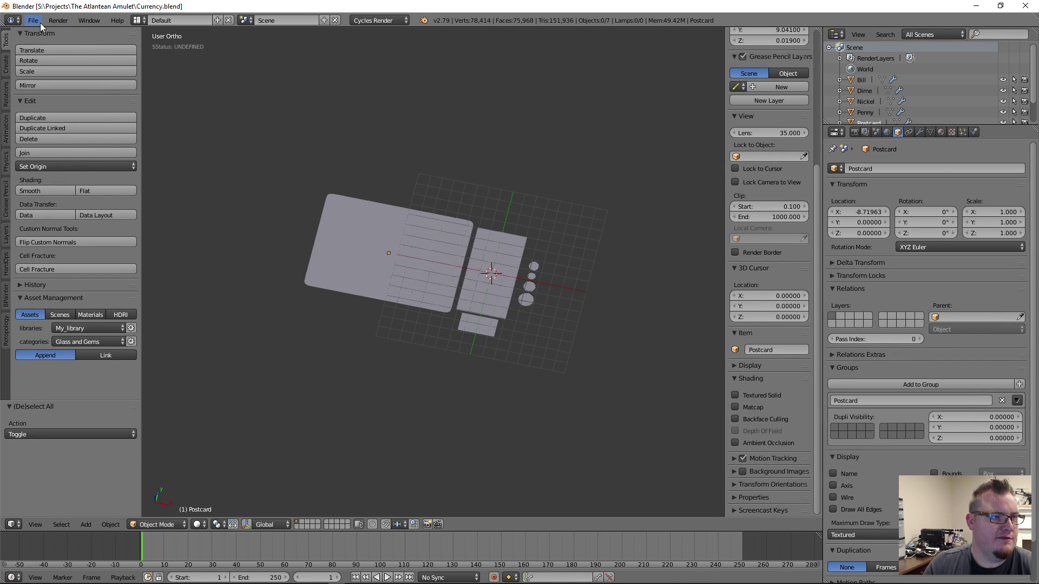
pyautogui.click(33, 20)
pyautogui.moveTo(60, 55)
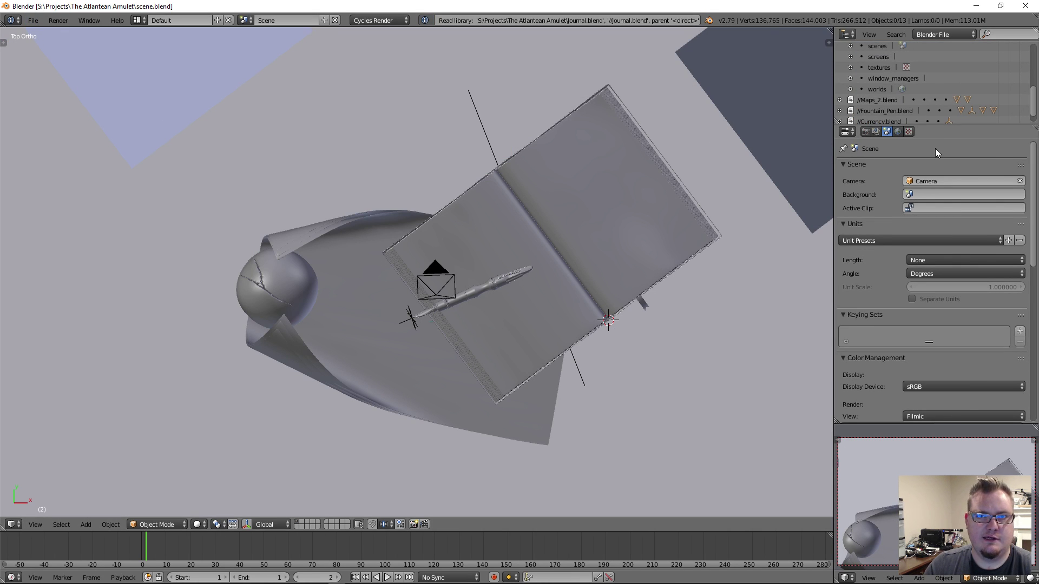
# Delete the linked Currency.blend library from the scene file
pyautogui.scroll(-1, 920, 70)
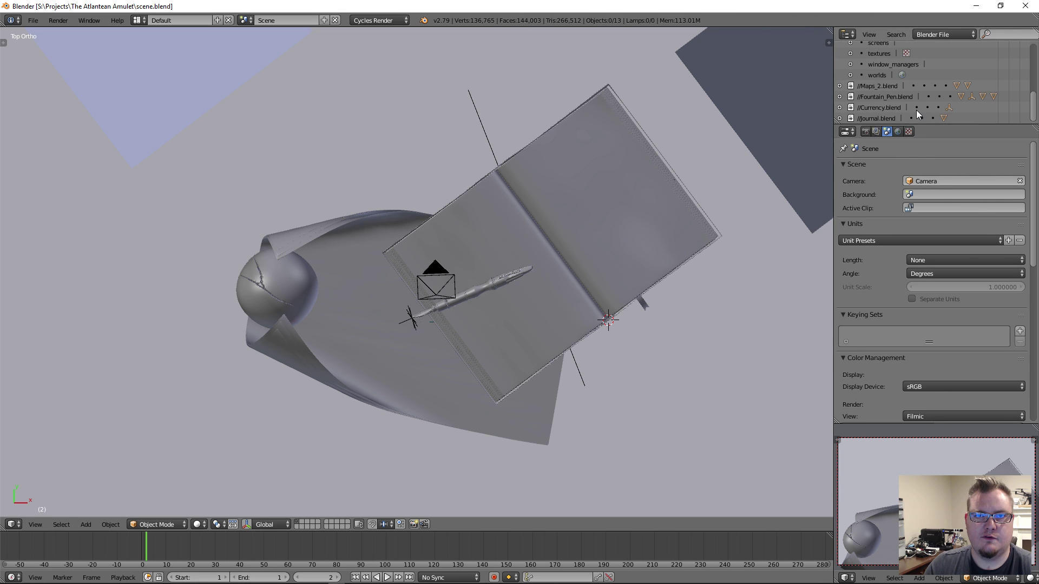
pyautogui.rightClick(879, 107)
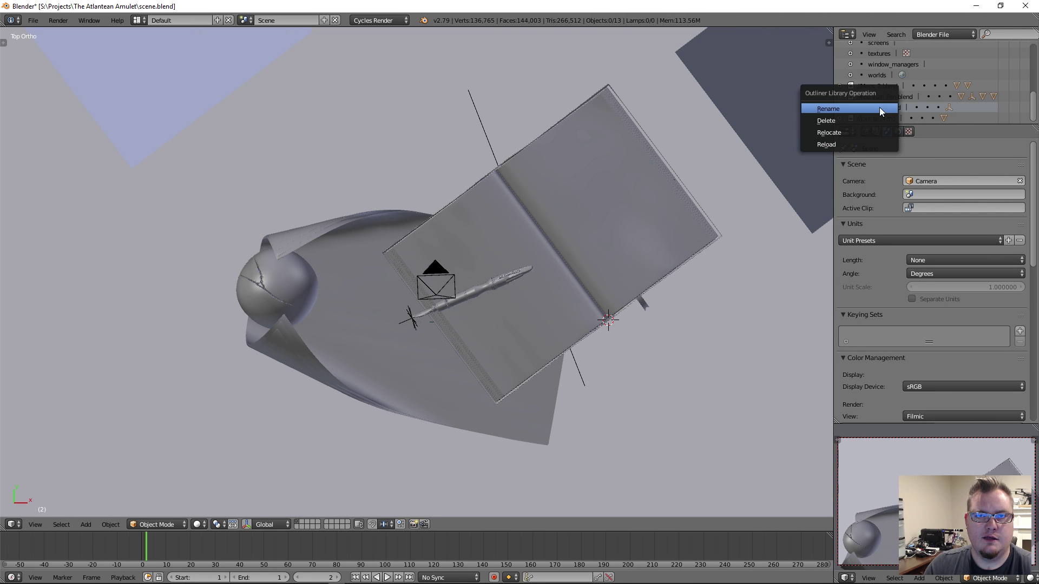
pyautogui.click(849, 122)
# Examine the journal and its surroundings in wireframe and solid shading from several angles, ending in a top view of the whole scene
pyautogui.scroll(-5, 658, 129)
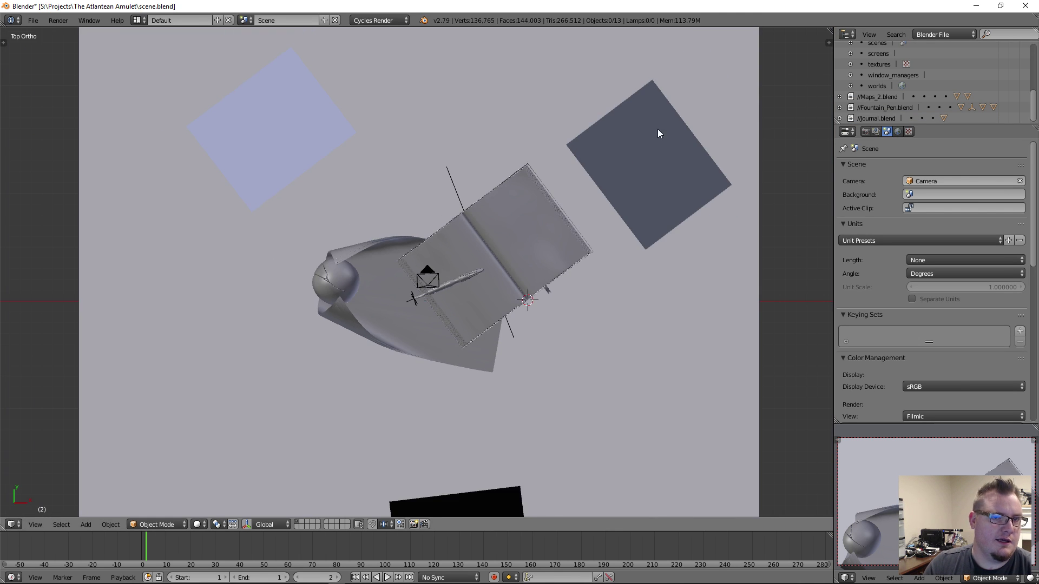
pyautogui.moveTo(568, 241)
pyautogui.mouseDown(button='middle')
pyautogui.moveTo(391, 243)
pyautogui.moveTo(410, 278)
pyautogui.moveTo(403, 330)
pyautogui.mouseUp(button='middle')
pyautogui.press('z')
pyautogui.scroll(8, 407, 214)
pyautogui.rightClick(417, 177)
pyautogui.rightClick(421, 186)
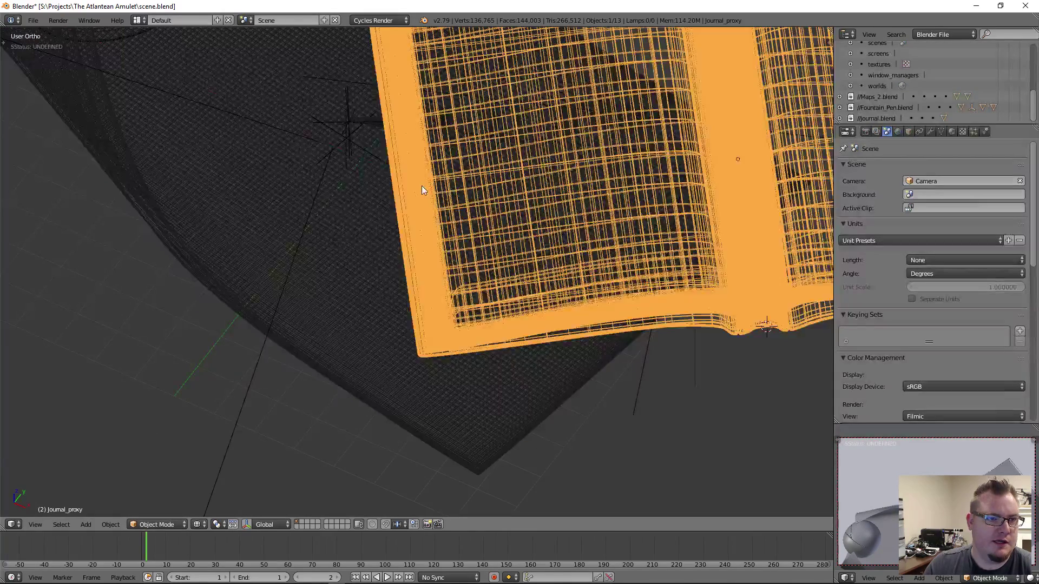
pyautogui.press('z')
pyautogui.scroll(-4, 422, 187)
pyautogui.moveTo(422, 187); pyautogui.dragTo(430, 145, button='middle')
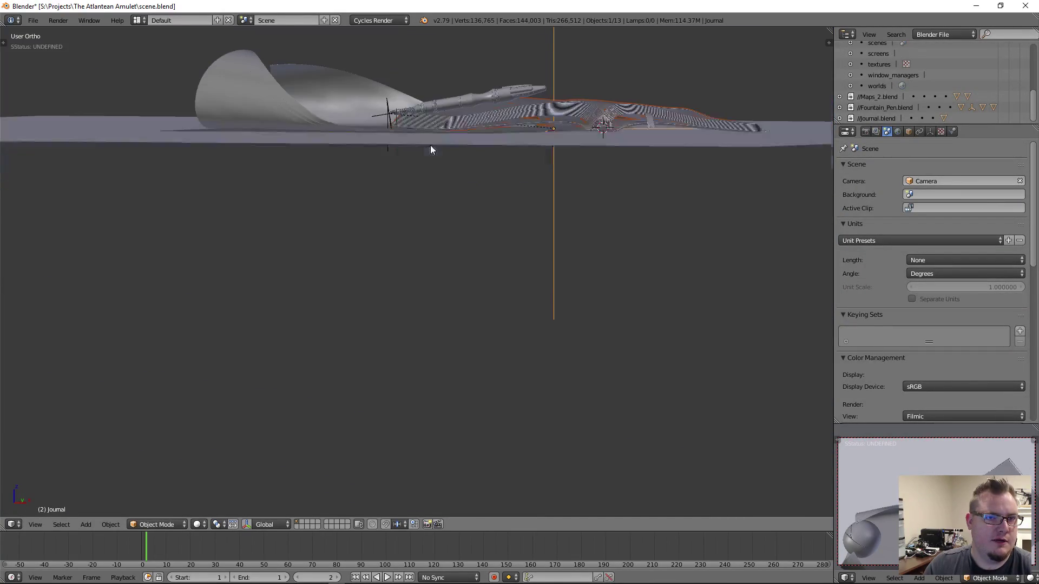
pyautogui.press('z')
pyautogui.moveTo(458, 204); pyautogui.dragTo(504, 234, button='middle')
pyautogui.press('a')
pyautogui.press('KP_7')
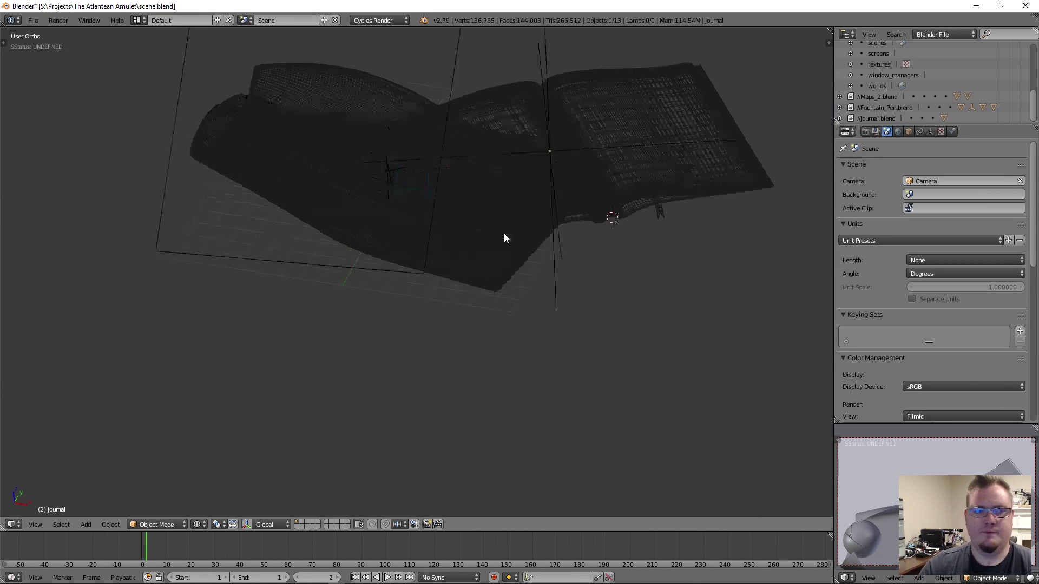
pyautogui.press('z')
pyautogui.scroll(-2, 483, 238)
pyautogui.scroll(-2, 483, 239)
pyautogui.keyDown('shift'); pyautogui.moveTo(325, 220); pyautogui.dragTo(371, 197, button='middle'); pyautogui.keyUp('shift')
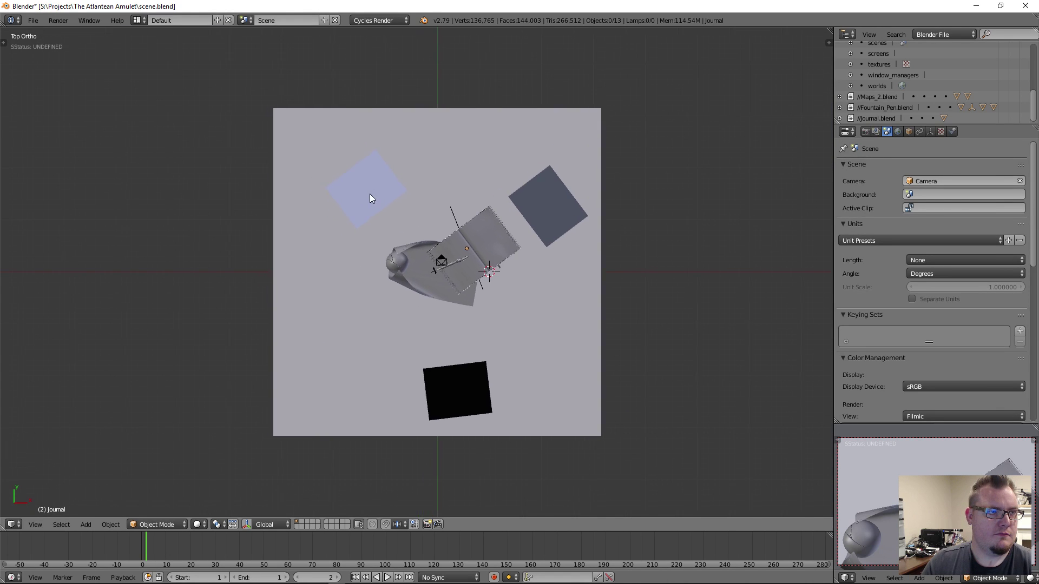
# Start linking from a library and show the groups stored in Currency.blend
pyautogui.click(34, 21)
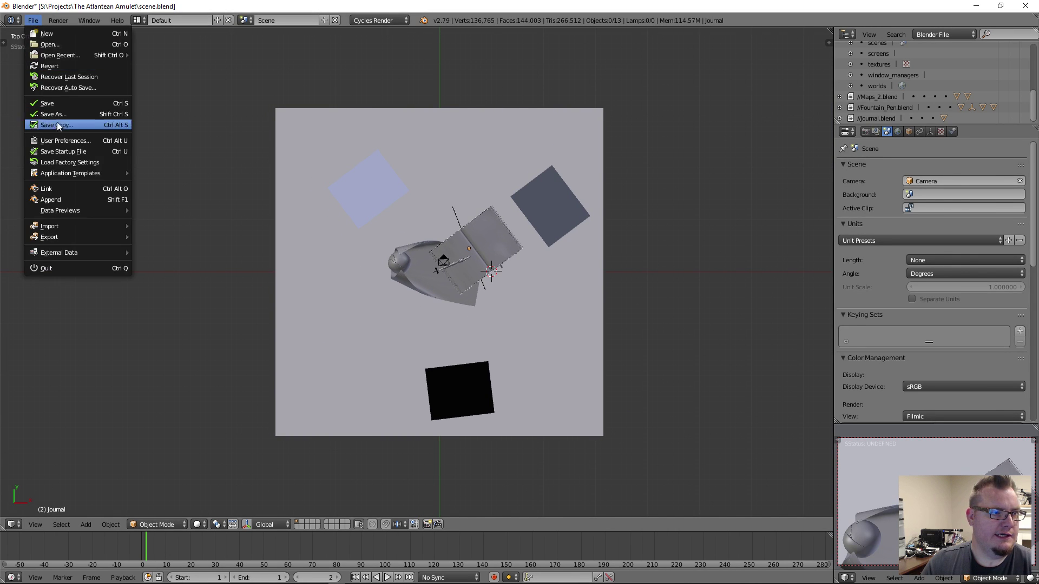
pyautogui.click(57, 192)
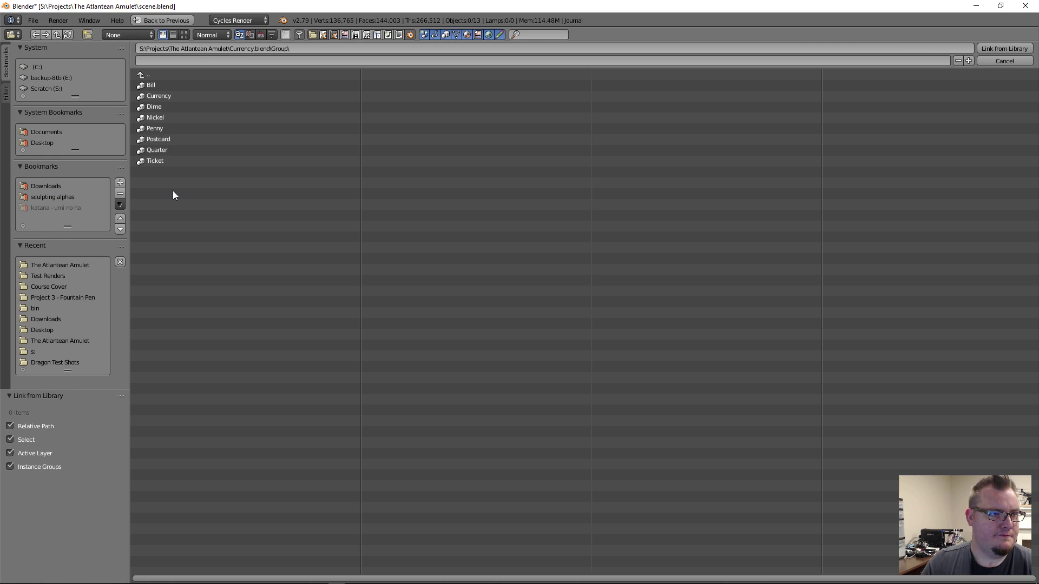
pyautogui.click(153, 85)
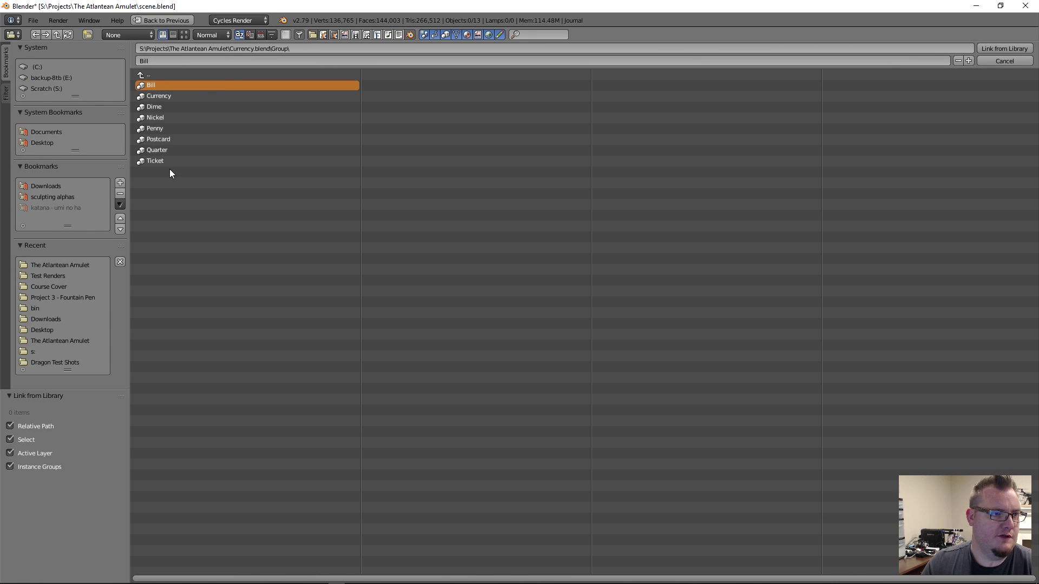
pyautogui.click(162, 100)
pyautogui.click(163, 118)
pyautogui.click(161, 128)
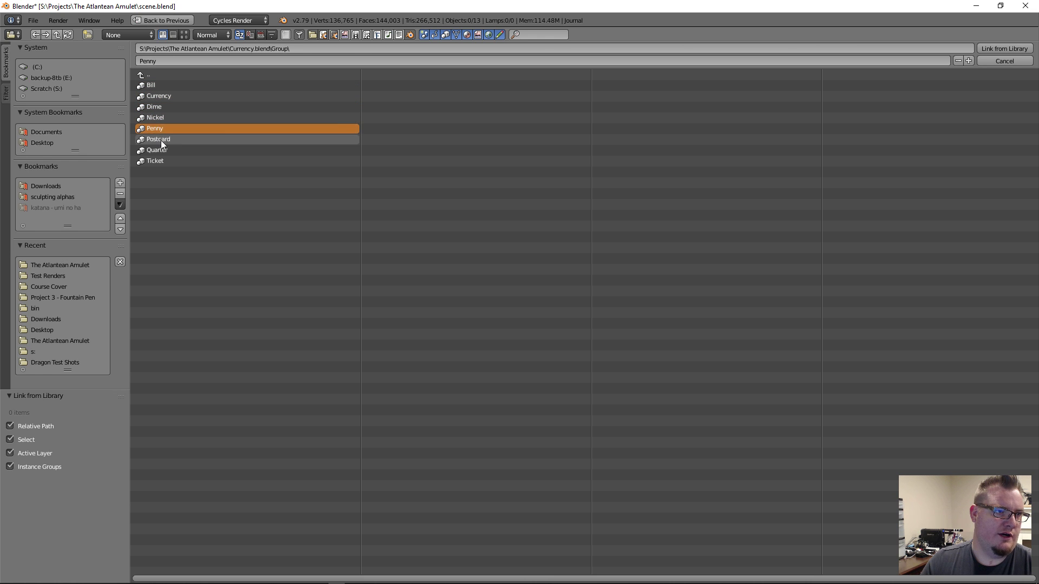
pyautogui.click(160, 140)
pyautogui.click(164, 86)
pyautogui.click(164, 101)
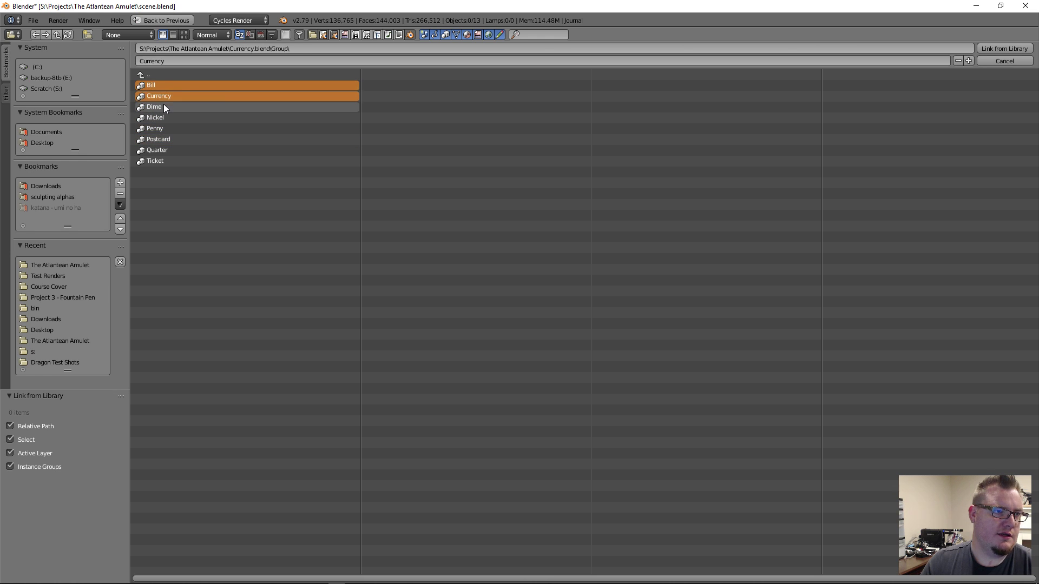
# Select the Bill, Currency, Dime, Nickel, Penny, Postcard, Quarter and Ticket groups of Currency.blend for linking
pyautogui.click(163, 118)
pyautogui.keyDown('shift'); pyautogui.click(154, 86); pyautogui.keyUp('shift')
pyautogui.keyDown('shift'); pyautogui.click(158, 107); pyautogui.keyUp('shift')
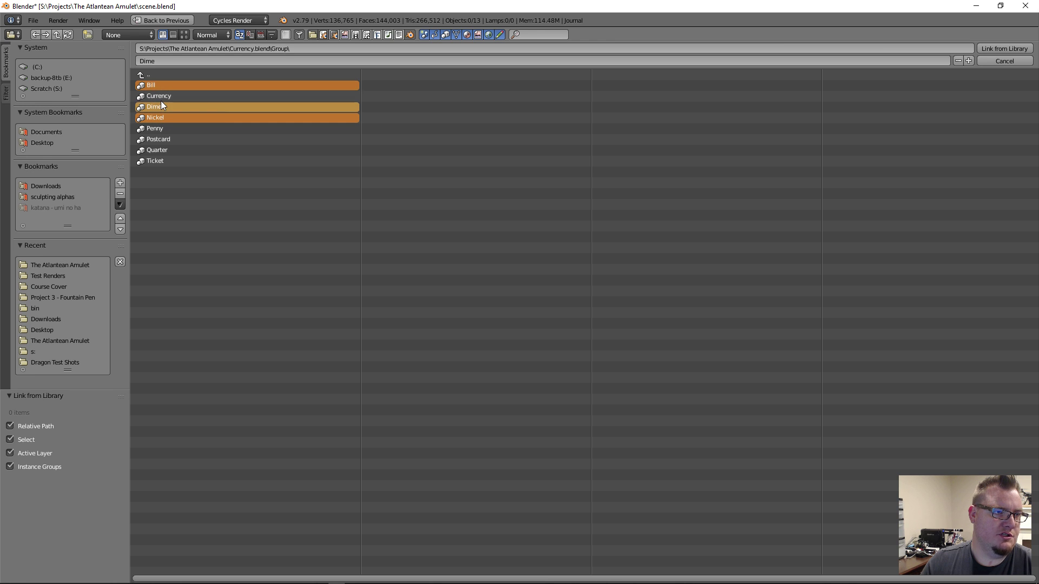
pyautogui.keyDown('shift'); pyautogui.click(161, 99); pyautogui.keyUp('shift')
pyautogui.keyDown('shift'); pyautogui.click(162, 129); pyautogui.keyUp('shift')
pyautogui.keyDown('shift'); pyautogui.click(162, 140); pyautogui.keyUp('shift')
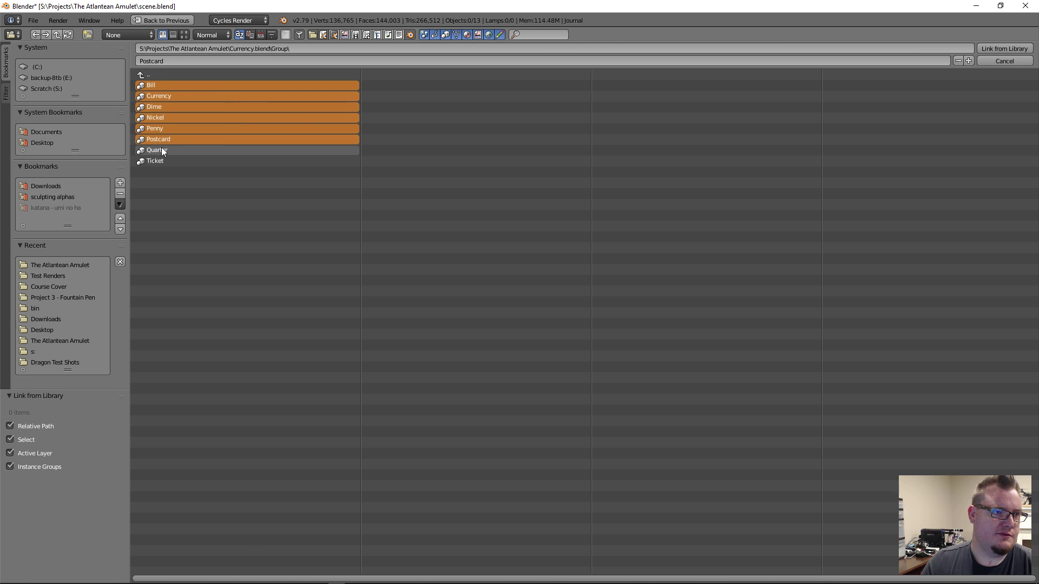
pyautogui.keyDown('shift'); pyautogui.click(162, 149); pyautogui.keyUp('shift')
pyautogui.keyDown('shift'); pyautogui.click(162, 160); pyautogui.keyUp('shift')
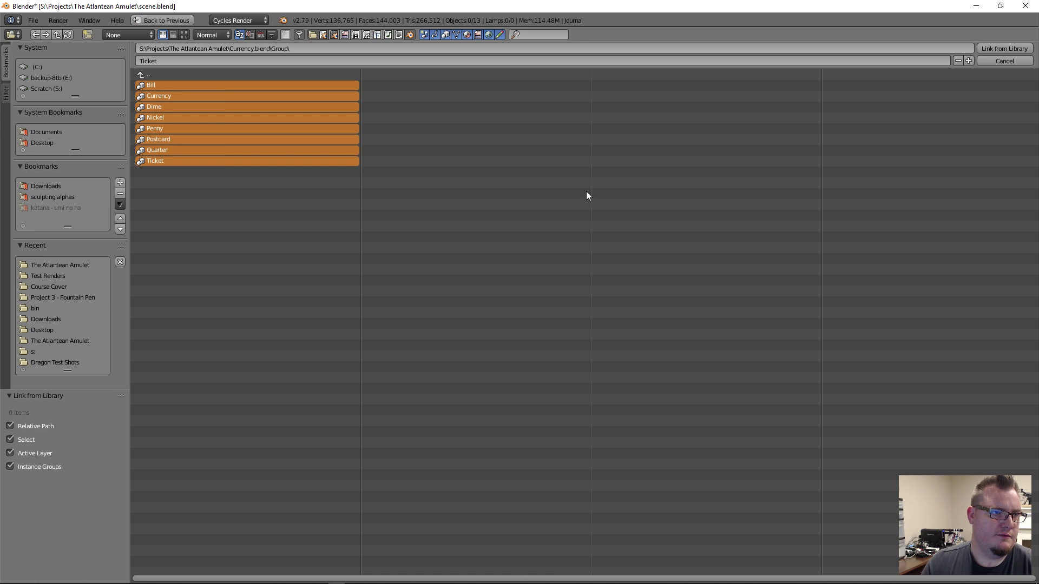
# Link all eight selected groups from Currency.blend and move them together into the empty area below the journal and cloth
pyautogui.click(995, 49)
pyautogui.scroll(4, 533, 291)
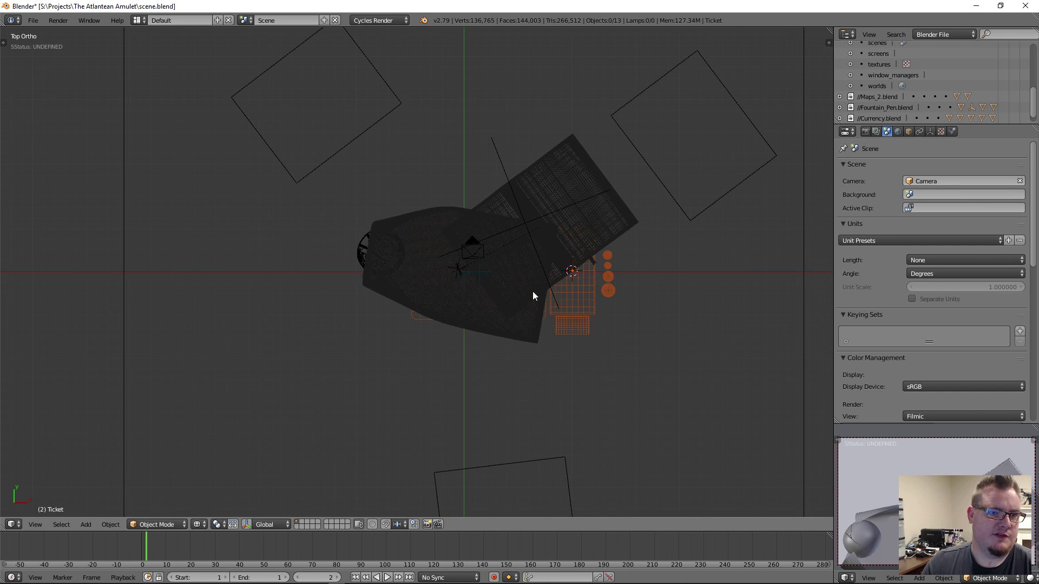
pyautogui.press('g')
pyautogui.click(504, 439)
# Try moving the linked postcard and the linked bill individually
pyautogui.rightClick(492, 437)
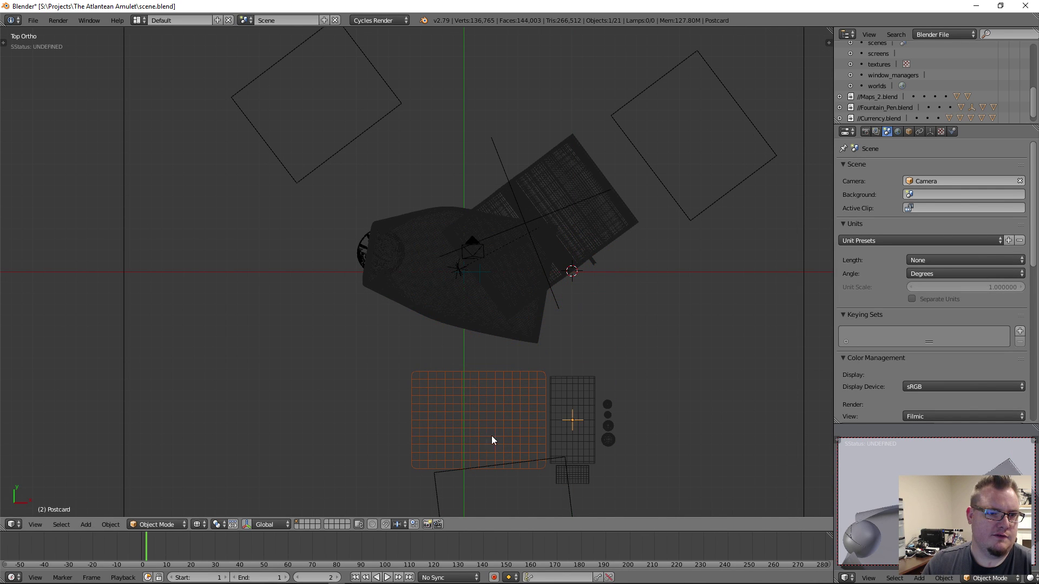
pyautogui.press('g')
pyautogui.rightClick(465, 351)
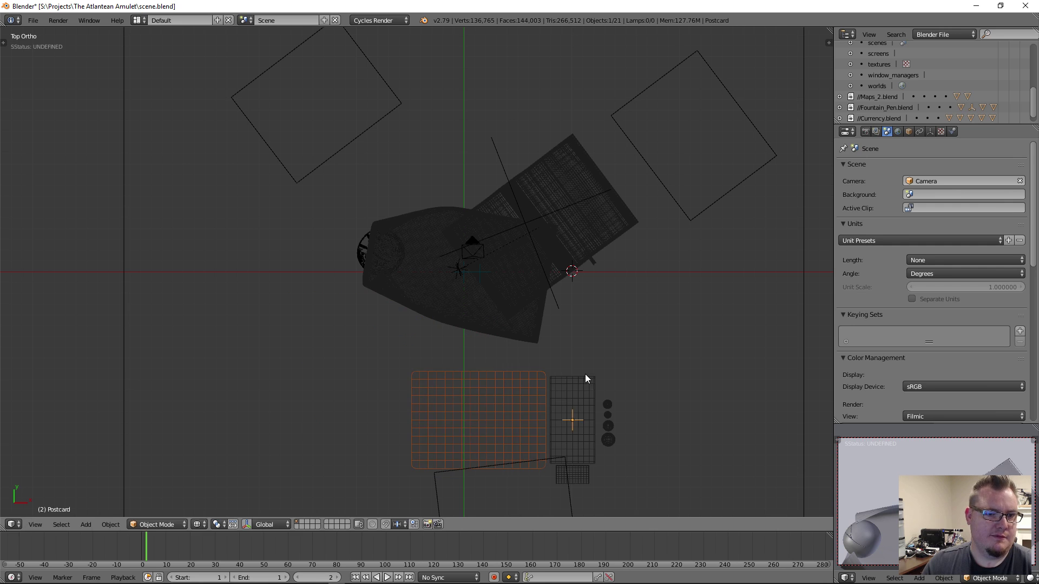
pyautogui.rightClick(586, 379)
pyautogui.press('g')
pyautogui.click(631, 348)
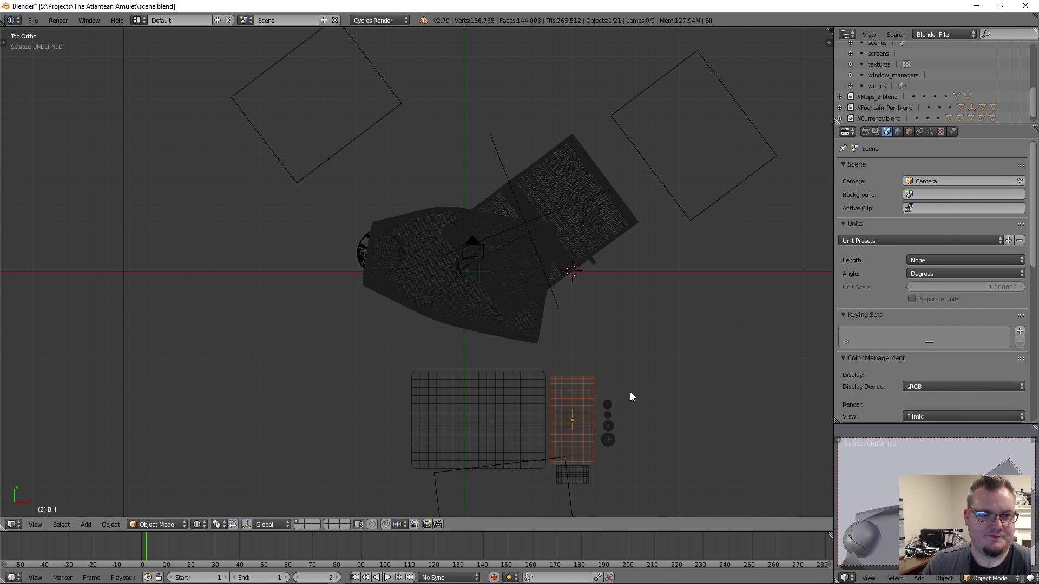
# Try moving the linked ticket and the quarter individually
pyautogui.keyDown('shift'); pyautogui.moveTo(629, 392); pyautogui.dragTo(522, 201, button='middle'); pyautogui.keyUp('shift')
pyautogui.scroll(5, 510, 183)
pyautogui.rightClick(553, 312)
pyautogui.press('g')
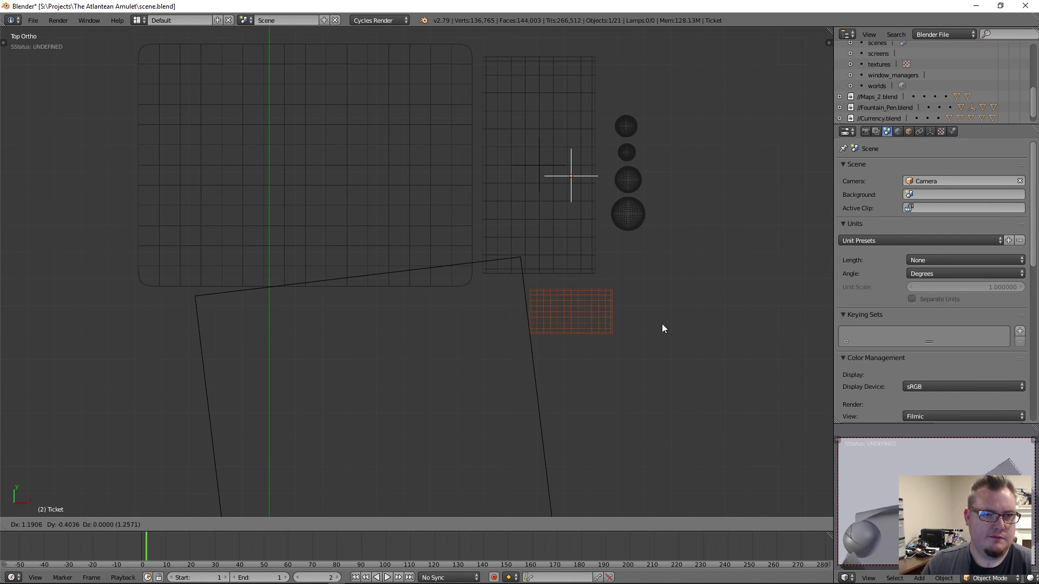
pyautogui.press('Escape')
pyautogui.rightClick(635, 212)
pyautogui.press('g')
pyautogui.press('Escape')
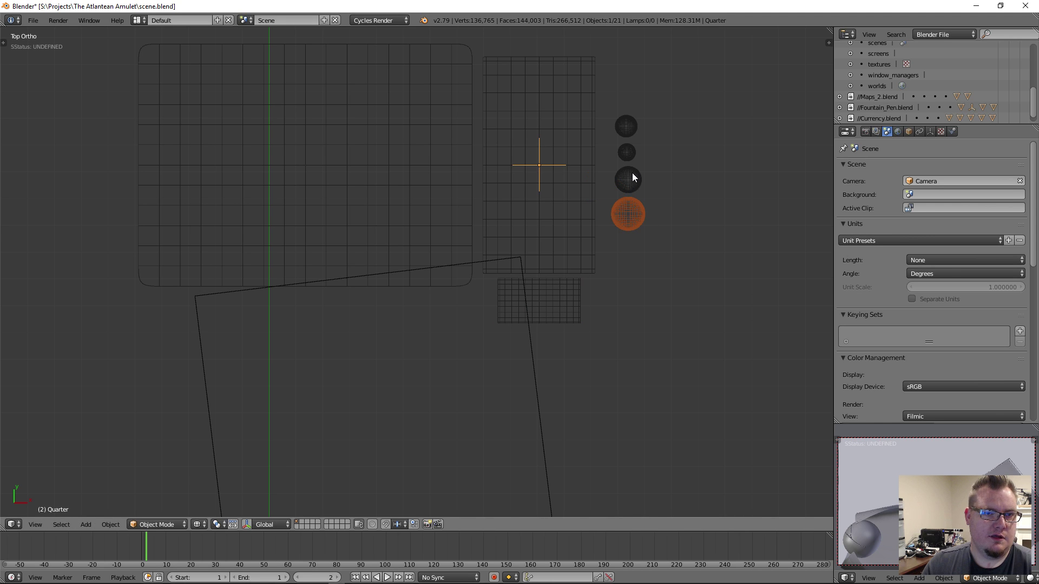
# Try moving the nickel, the dime and the penny one at a time
pyautogui.rightClick(632, 174)
pyautogui.press('g')
pyautogui.rightClick(667, 157)
pyautogui.rightClick(636, 145)
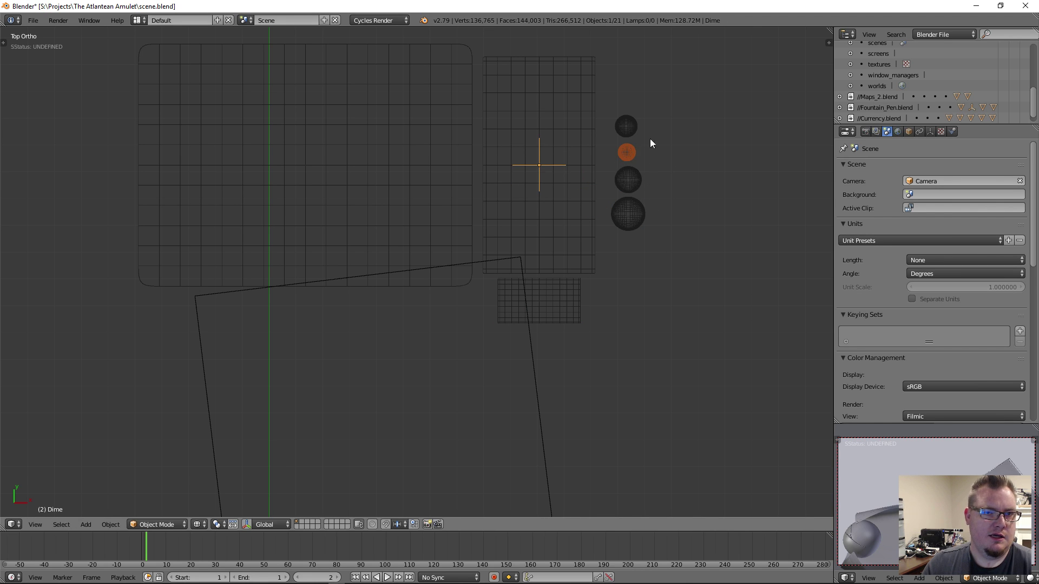
pyautogui.press('g')
pyautogui.rightClick(625, 149)
pyautogui.press('g')
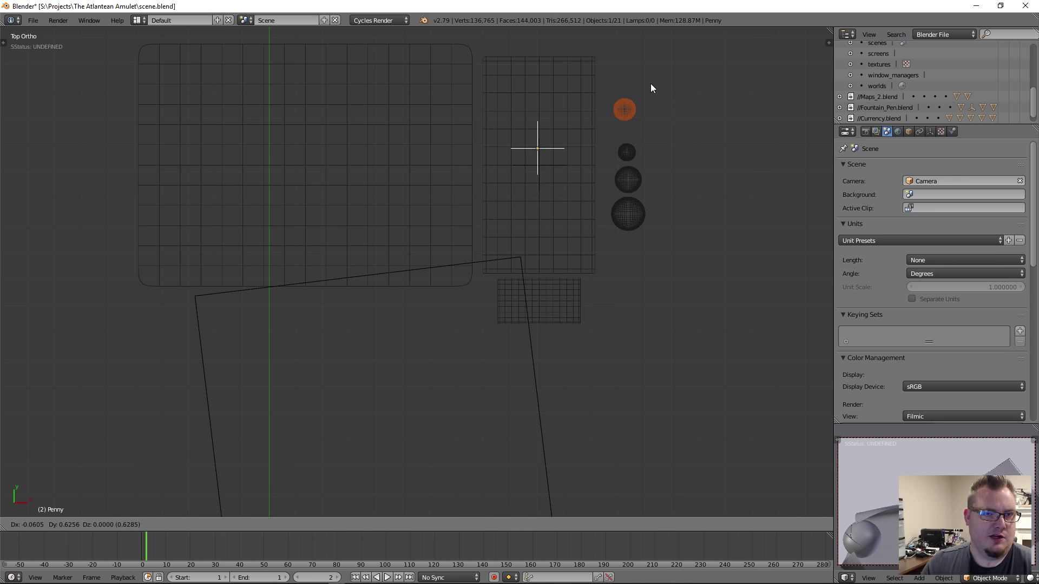
pyautogui.press('Escape')
# Deselect everything, show the viewport in solid shading, and save over scene.blend
pyautogui.scroll(-4, 579, 161)
pyautogui.press('a')
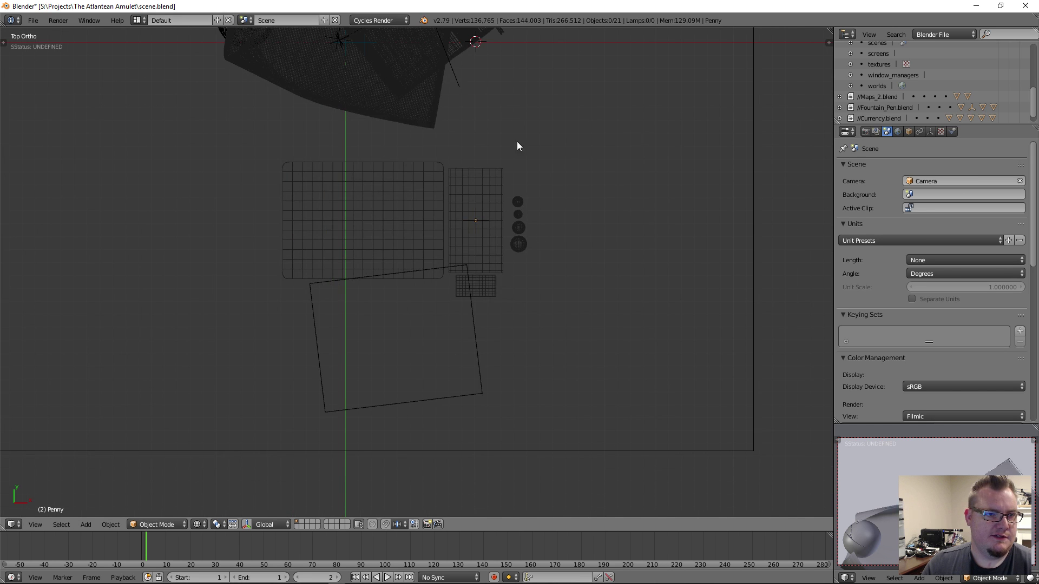
pyautogui.keyDown('shift'); pyautogui.moveTo(517, 141); pyautogui.dragTo(536, 234, button='middle'); pyautogui.keyUp('shift')
pyautogui.press('z')
pyautogui.hotkey('ctrl', 's')
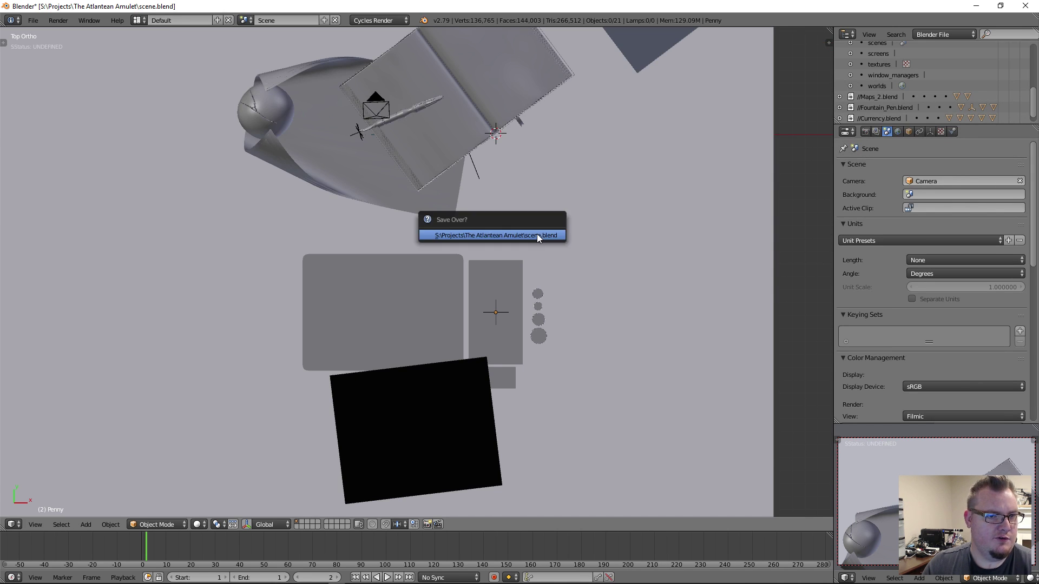
pyautogui.click(536, 235)
# Open the recent file Currency.blend
pyautogui.click(32, 20)
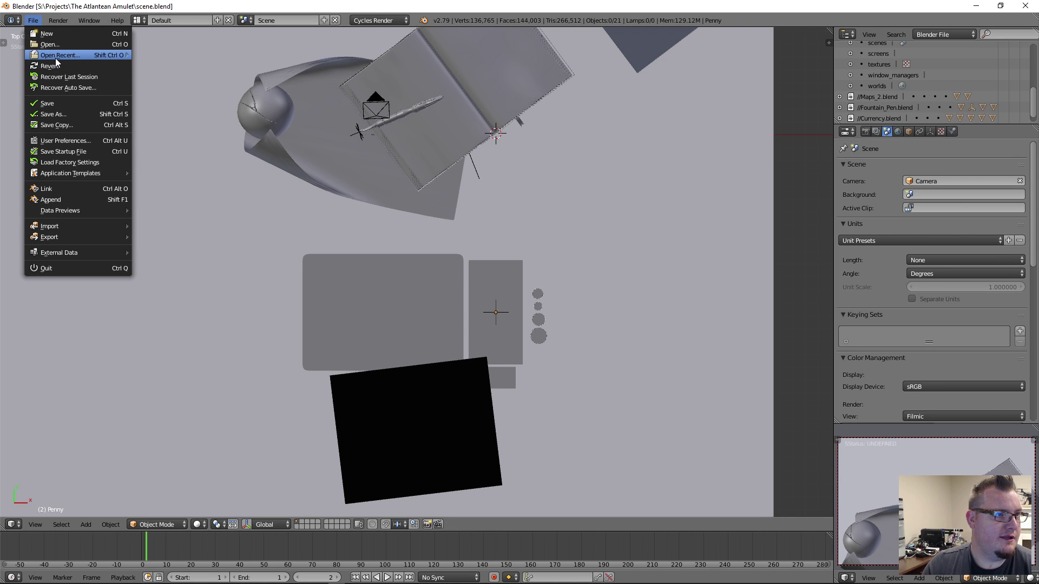
pyautogui.moveTo(55, 56)
pyautogui.click(156, 65)
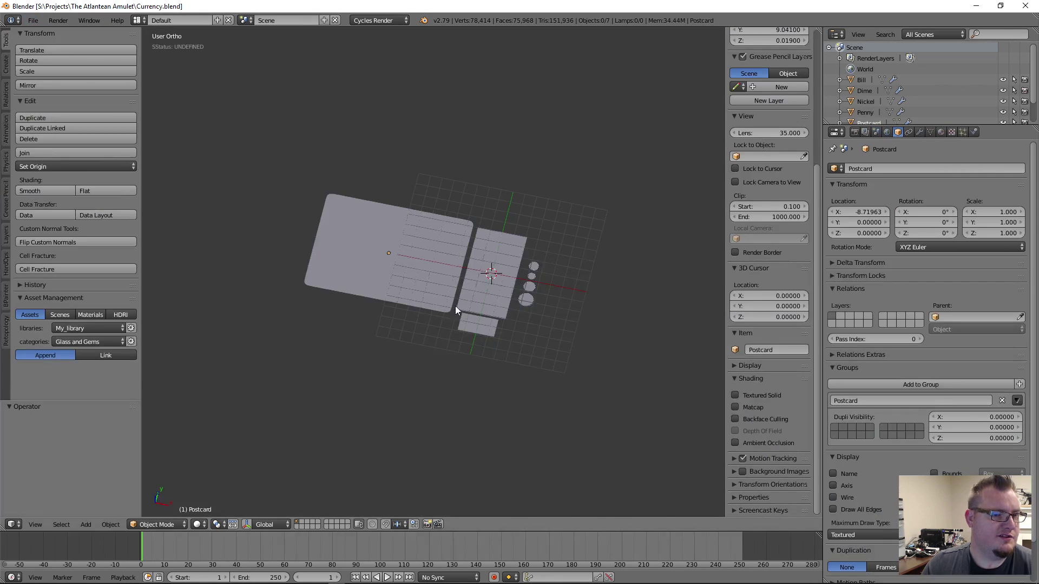
# Examine the origin points of the bill, ticket and each coin by selecting them in turn
pyautogui.scroll(3, 504, 296)
pyautogui.rightClick(504, 297)
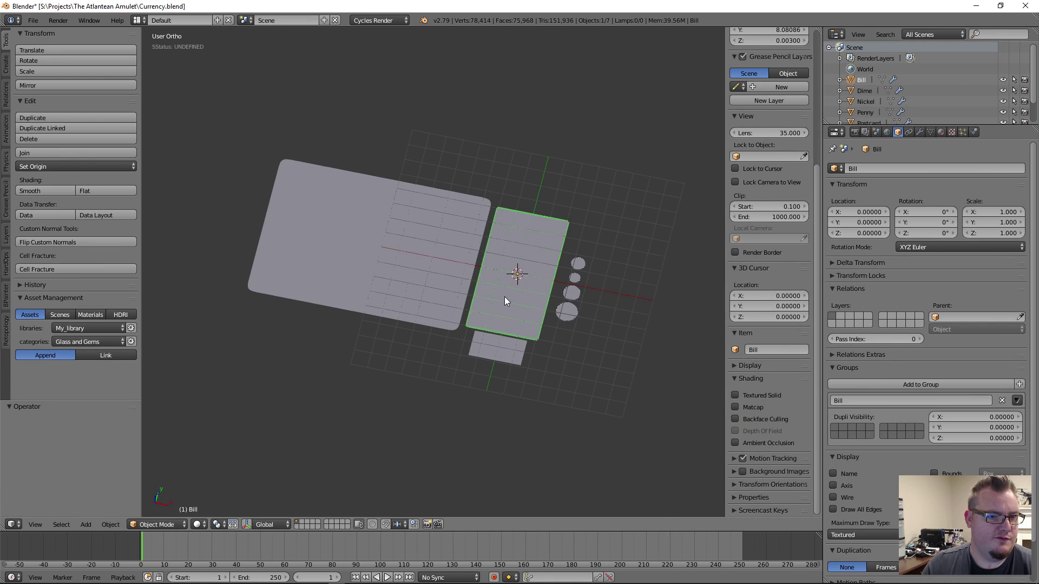
pyautogui.rightClick(485, 352)
pyautogui.rightClick(520, 311)
pyautogui.moveTo(521, 311); pyautogui.dragTo(515, 298, button='middle')
pyautogui.rightClick(551, 329)
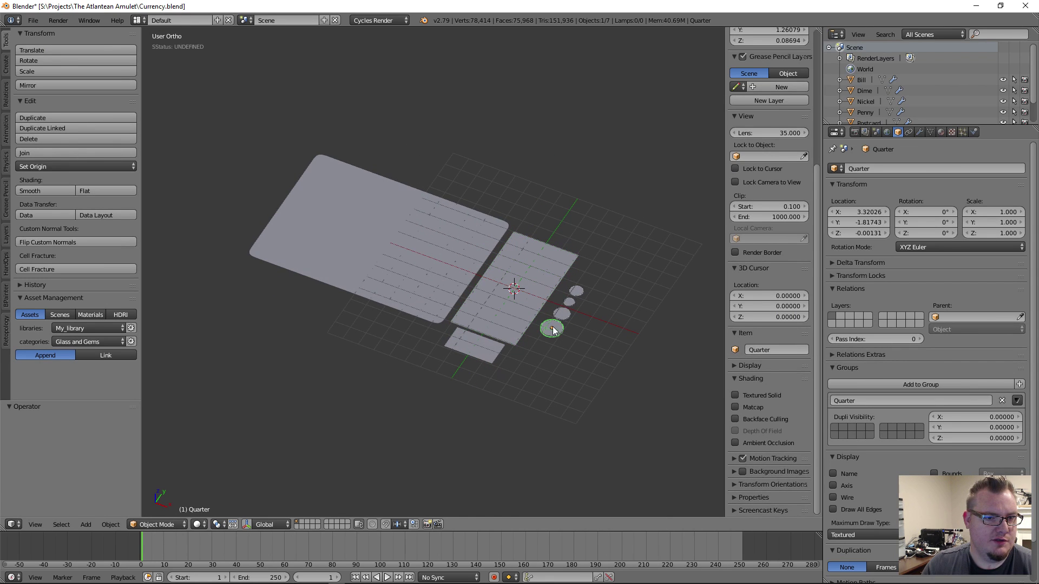
pyautogui.rightClick(567, 312)
pyautogui.rightClick(571, 303)
pyautogui.rightClick(576, 292)
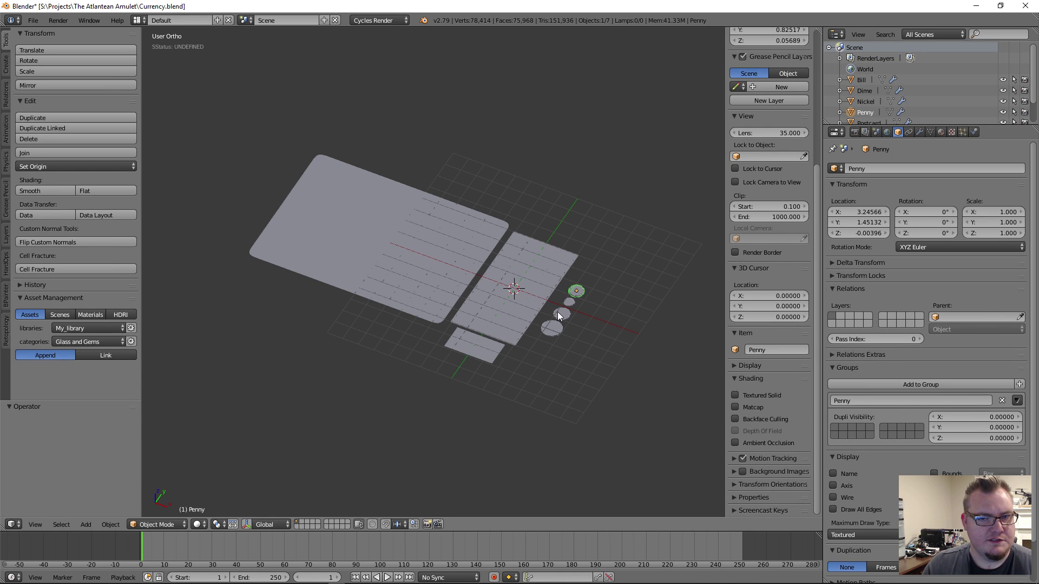
pyautogui.press('Tab')
pyautogui.moveTo(559, 316); pyautogui.dragTo(552, 307, button='middle')
pyautogui.press('Tab')
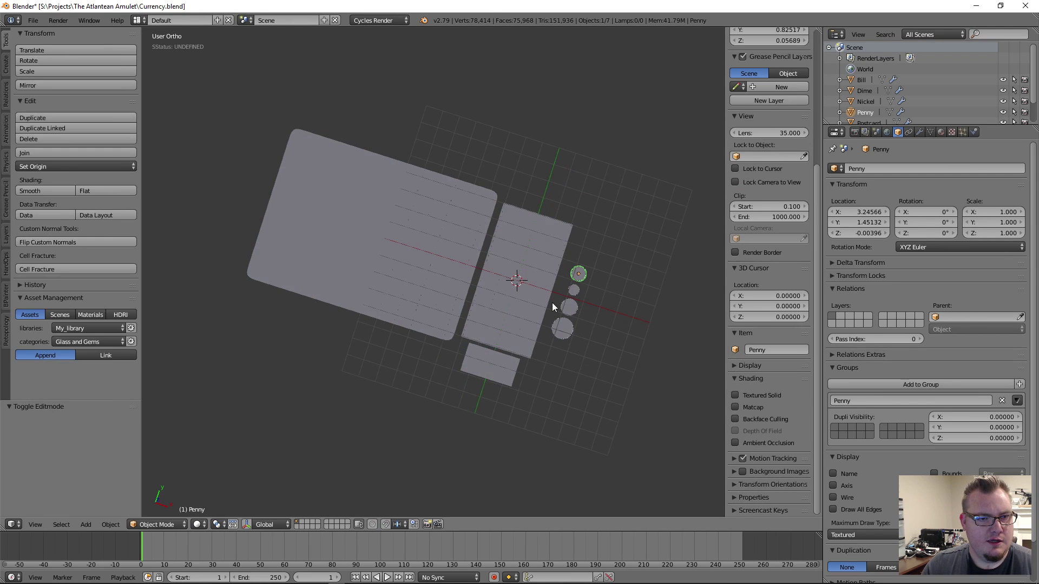
# Save Currency.blend and reopen the recent file scene.blend
pyautogui.hotkey('ctrl', 's')
pyautogui.click(323, 164)
pyautogui.click(33, 20)
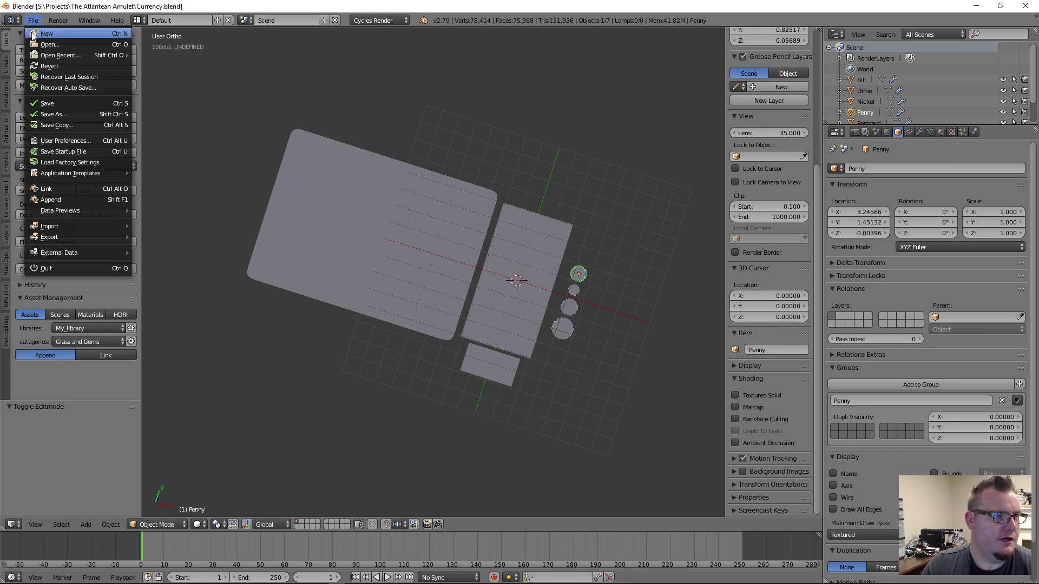
pyautogui.moveTo(46, 56)
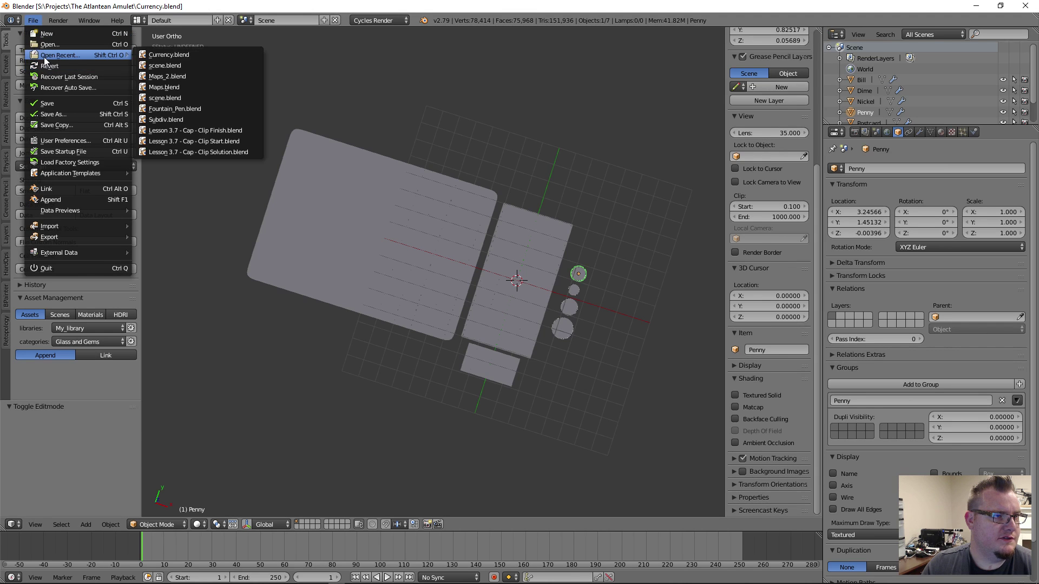
pyautogui.click(174, 67)
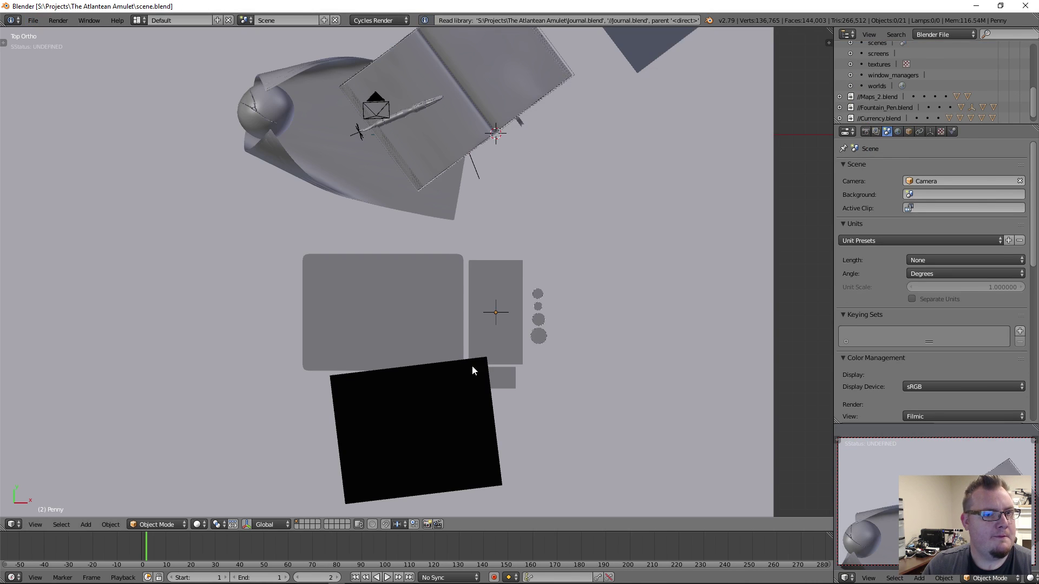
# Select the linked postcard and show the viewport in wireframe
pyautogui.rightClick(429, 337)
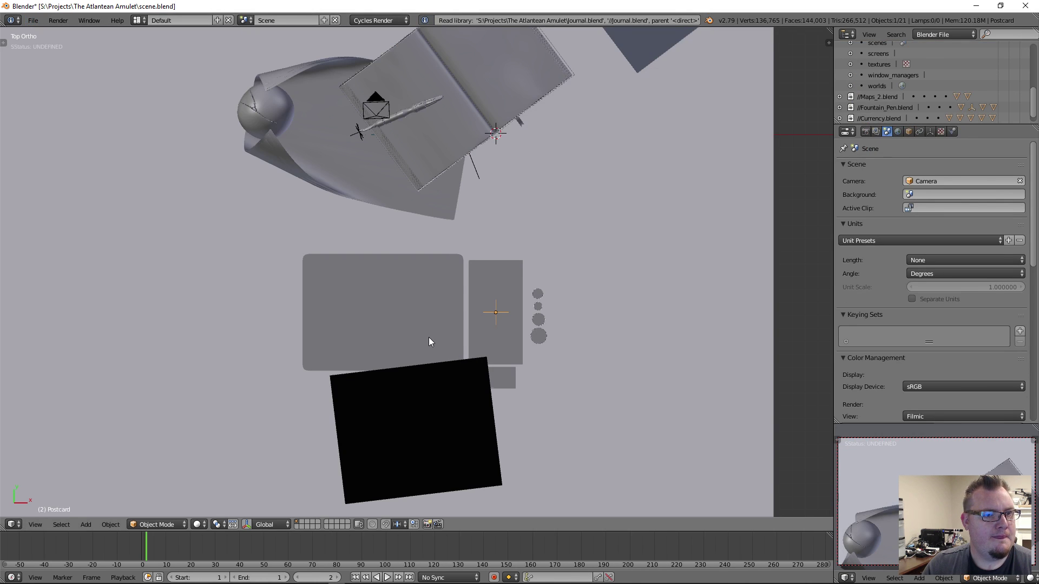
pyautogui.moveTo(453, 323); pyautogui.dragTo(411, 251, button='middle')
pyautogui.press('z')
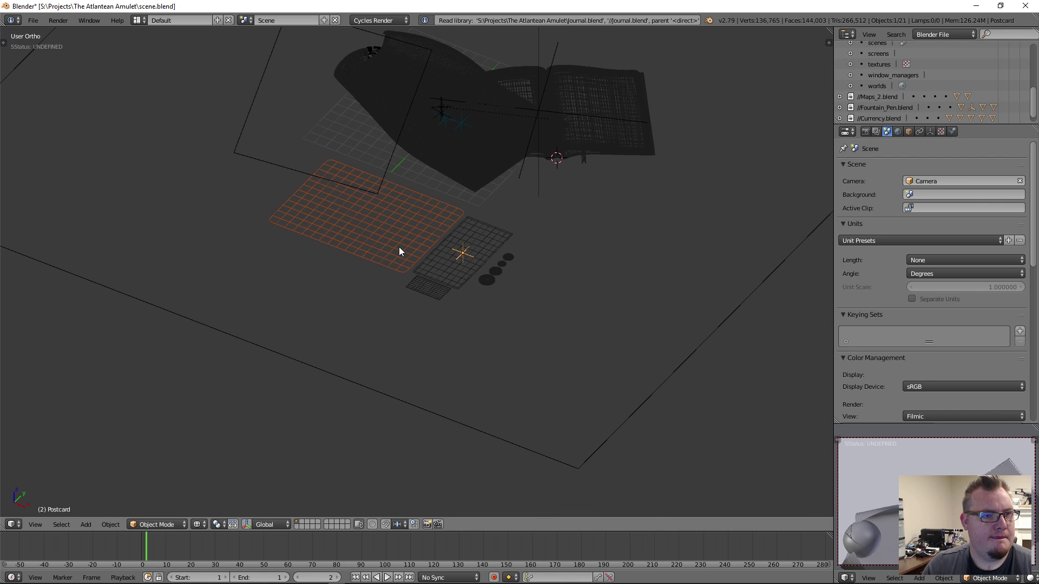
# Try scaling the postcard and check the pivot point options
pyautogui.press('g')
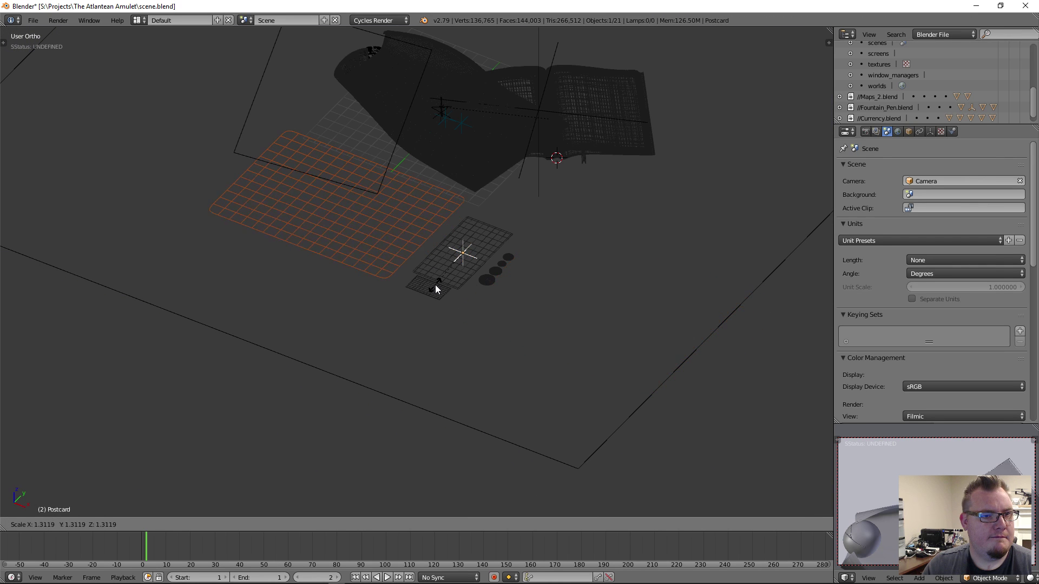
pyautogui.press('Escape')
pyautogui.click(215, 525)
pyautogui.click(215, 524)
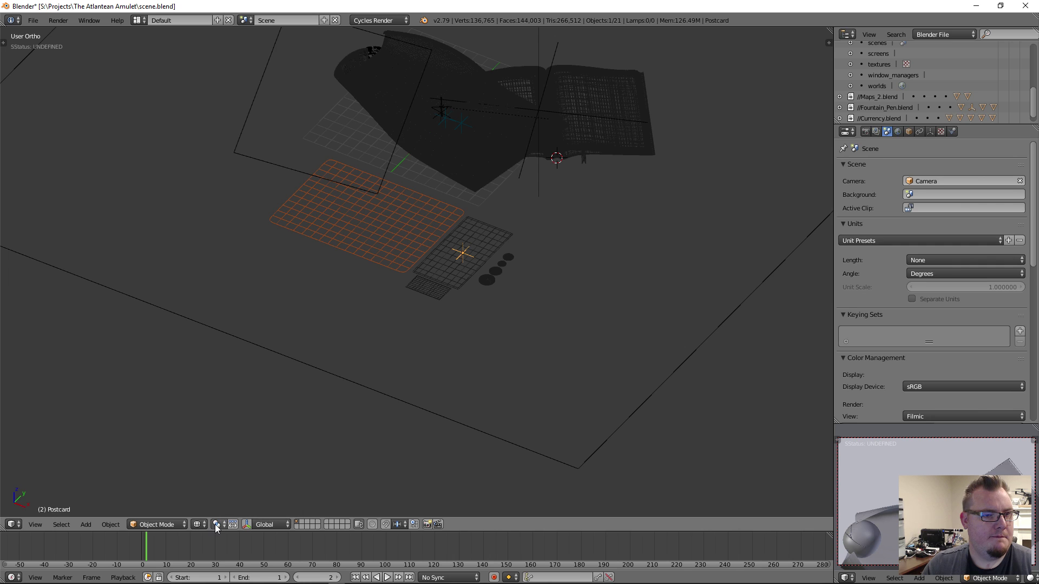
# Select the linked bill and the penny in turn to compare their origin points
pyautogui.moveTo(450, 271); pyautogui.dragTo(477, 331, button='middle')
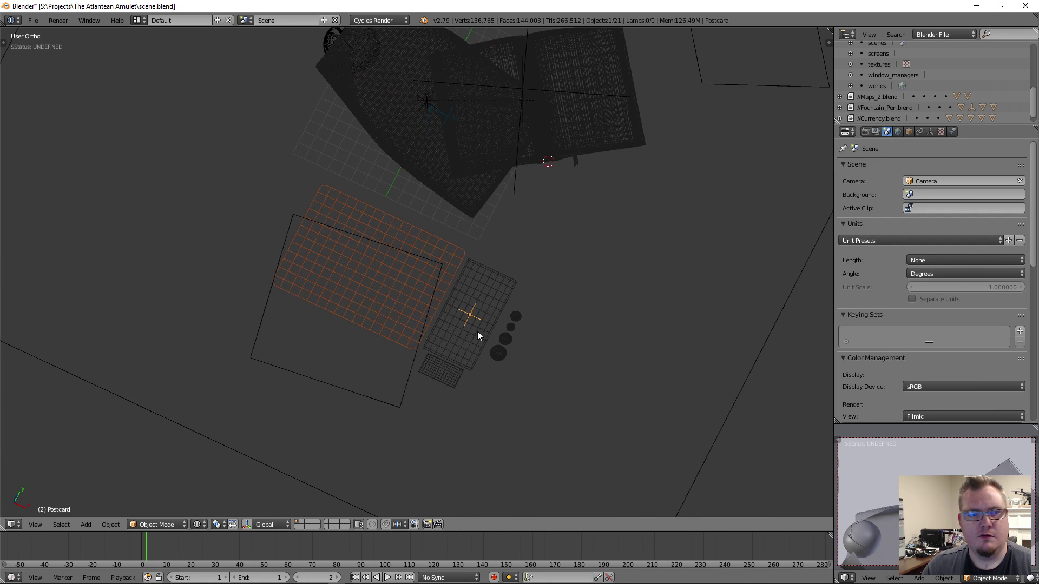
pyautogui.scroll(4, 477, 331)
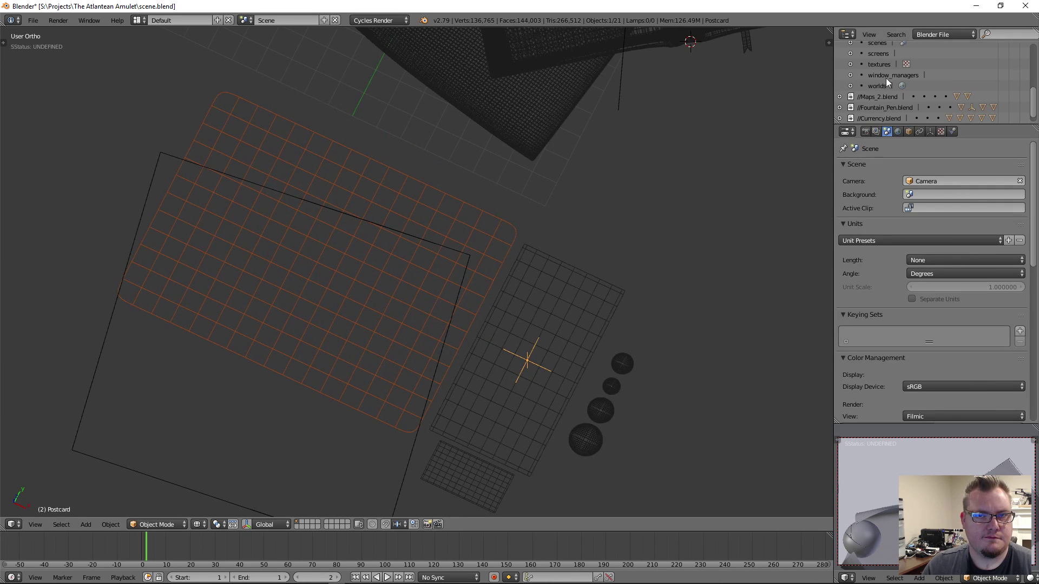
pyautogui.scroll(-1, 907, 96)
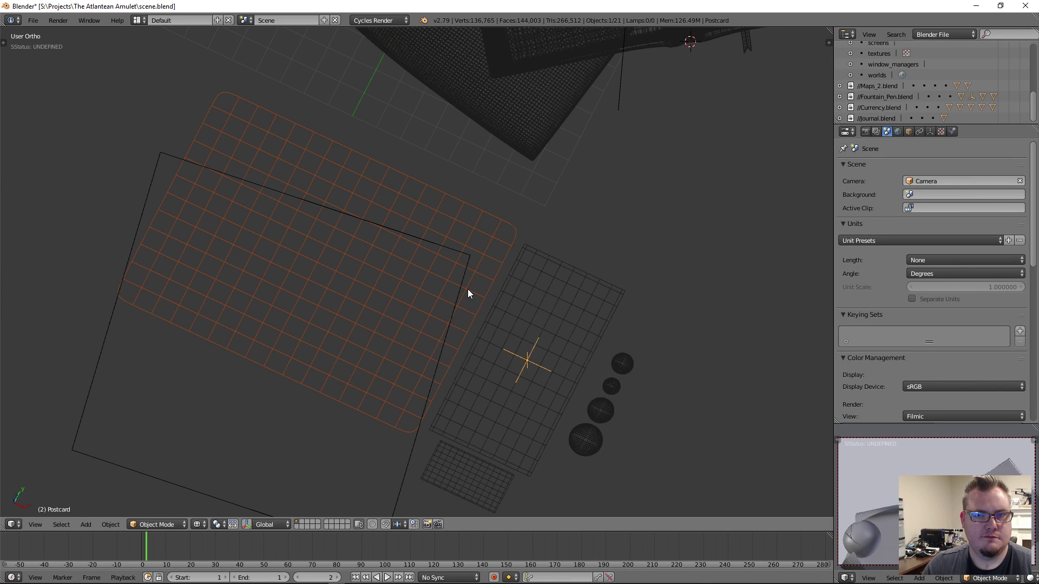
pyautogui.rightClick(556, 301)
pyautogui.rightClick(617, 361)
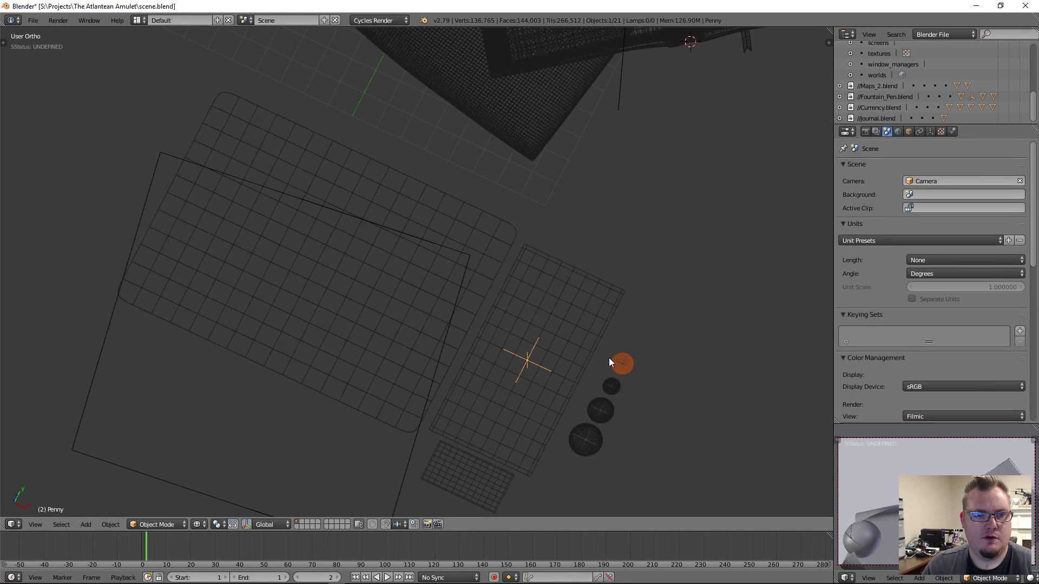
# Set the outliner's display mode to Groups and look through the linked groups
pyautogui.click(932, 34)
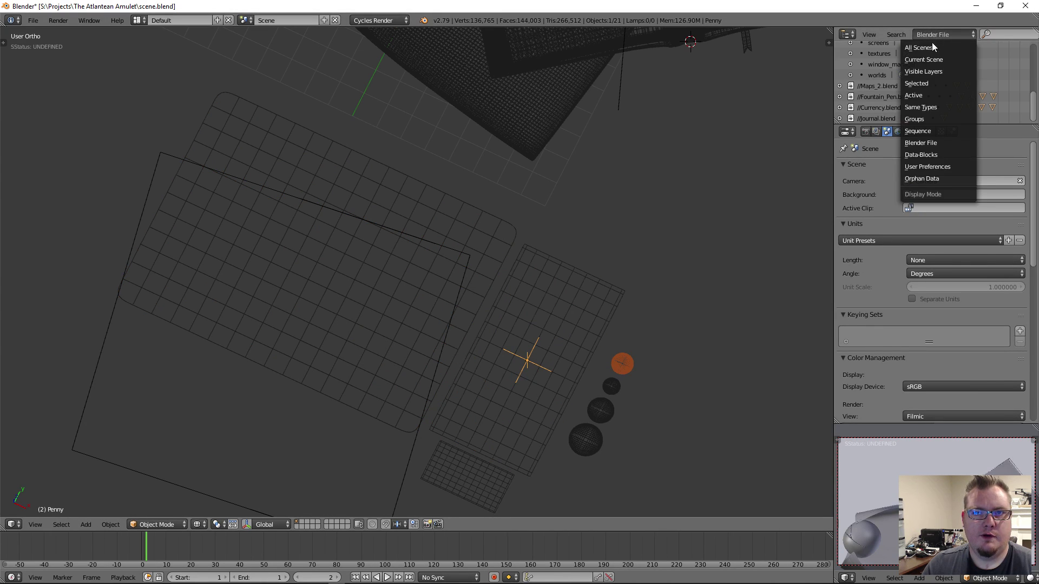
pyautogui.click(926, 117)
pyautogui.scroll(-2, 906, 80)
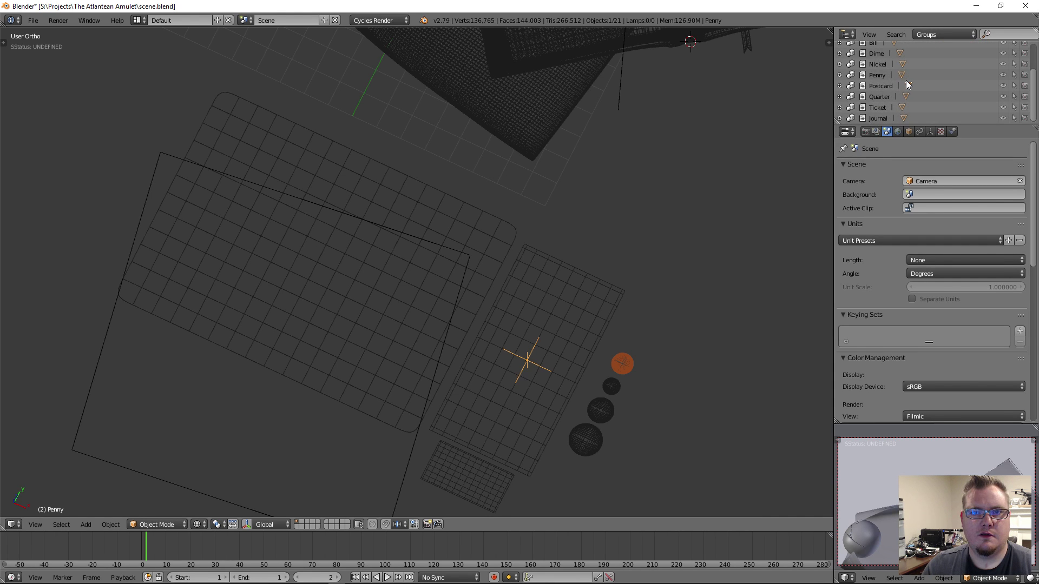
pyautogui.scroll(2, 908, 84)
pyautogui.scroll(-2, 907, 85)
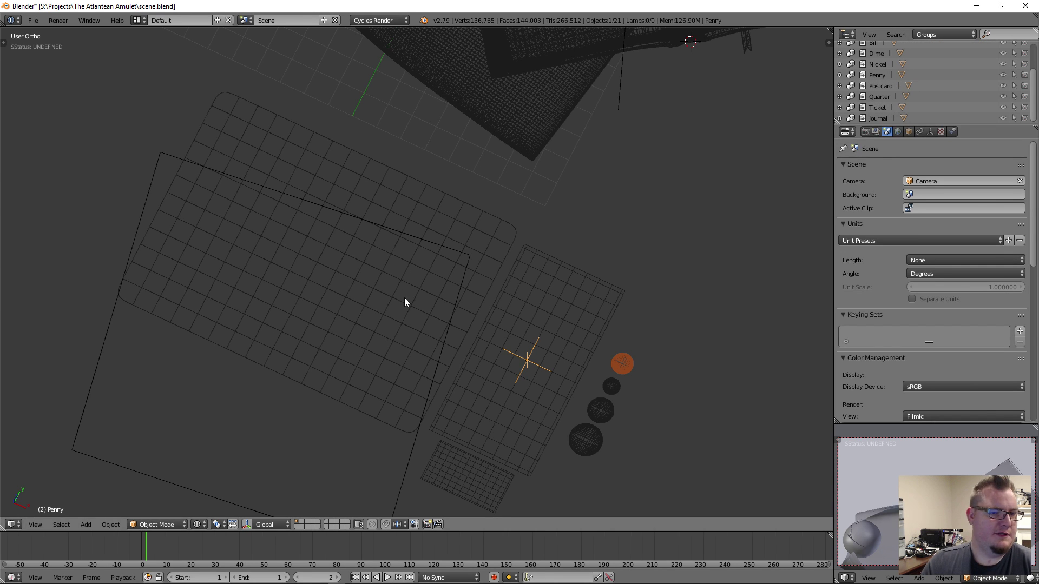
# Select the ticket and the bill in turn and try moving the bill
pyautogui.moveTo(508, 388); pyautogui.dragTo(498, 313, button='middle')
pyautogui.rightClick(502, 270)
pyautogui.rightClick(502, 271)
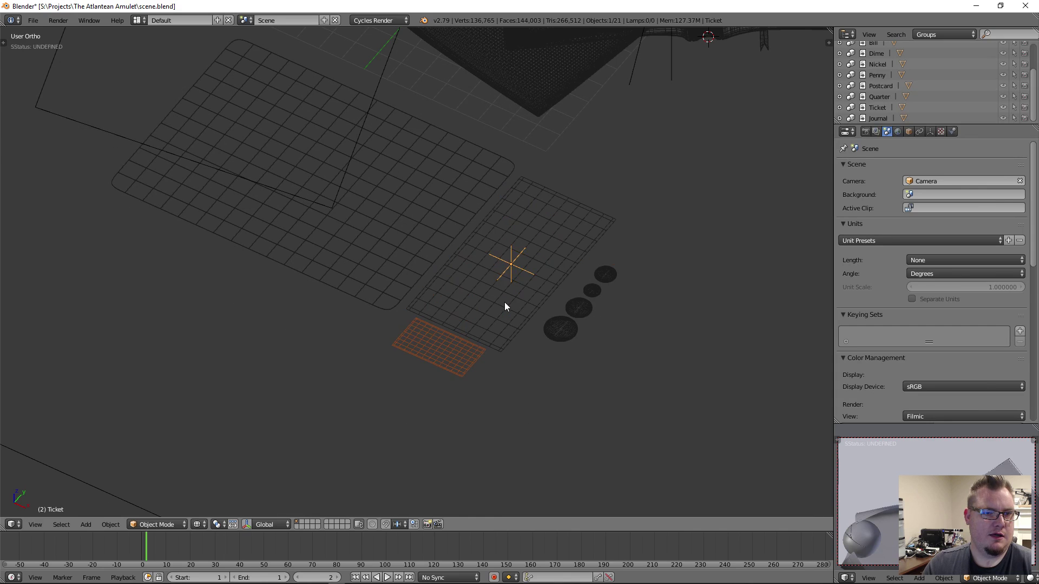
pyautogui.rightClick(504, 310)
pyautogui.press('g')
pyautogui.rightClick(634, 381)
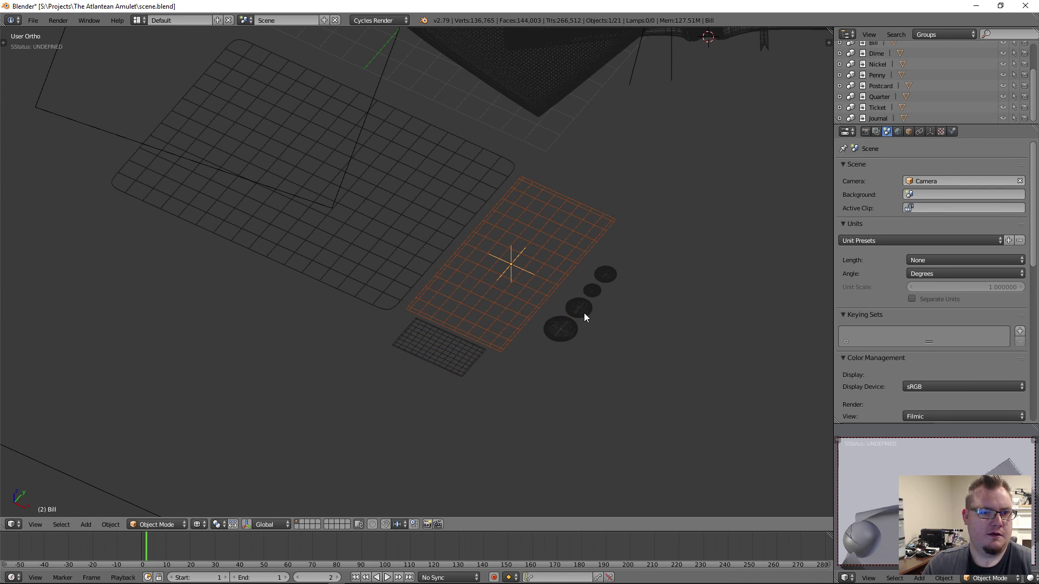
# Try to set the linked nickel's origin with Origin to Geometry
pyautogui.rightClick(584, 314)
pyautogui.hotkey('shift', 'ctrl', 'alt', 'c')
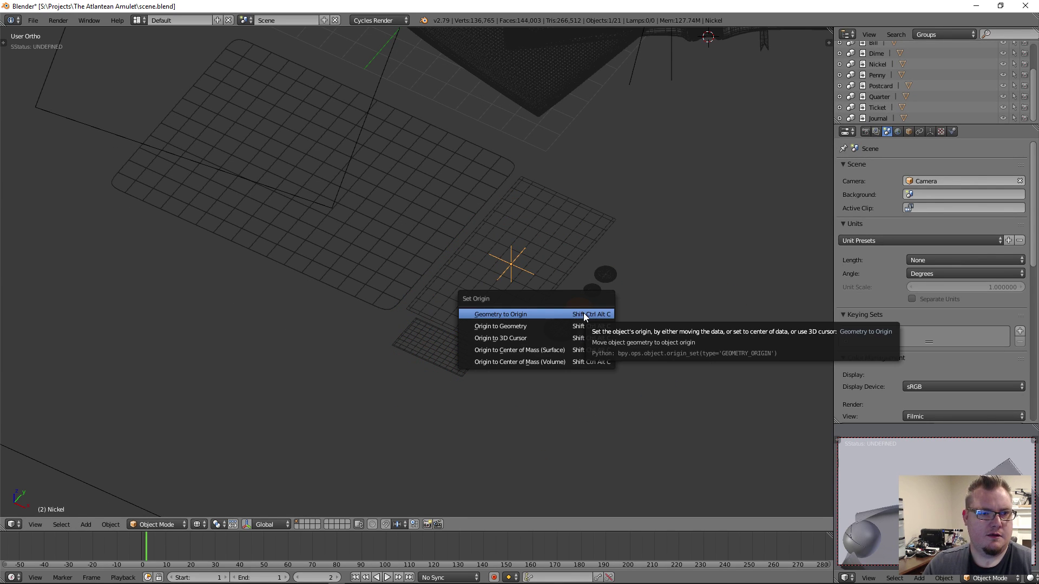
pyautogui.click(542, 331)
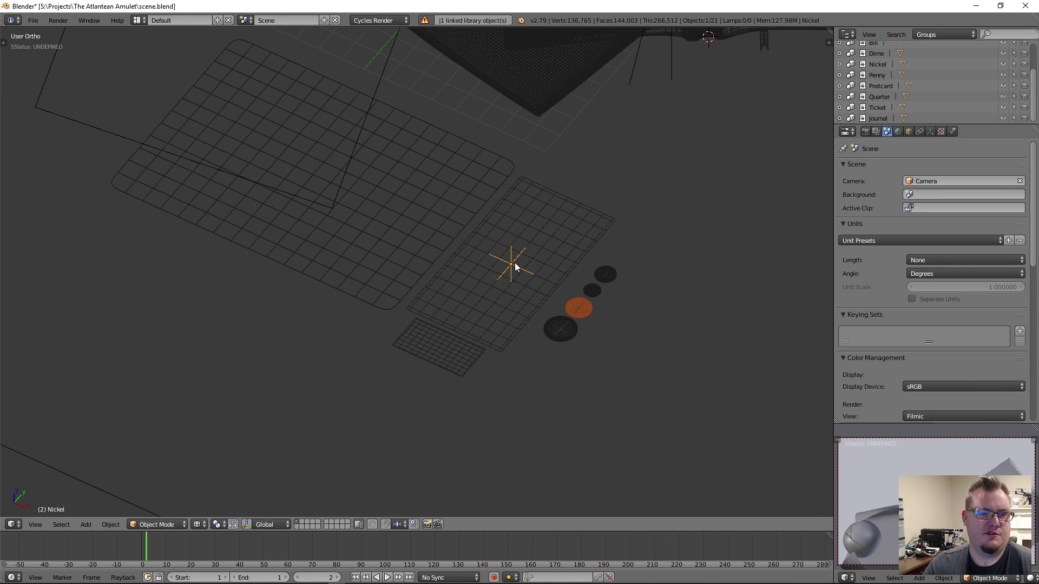
pyautogui.rightClick(588, 291)
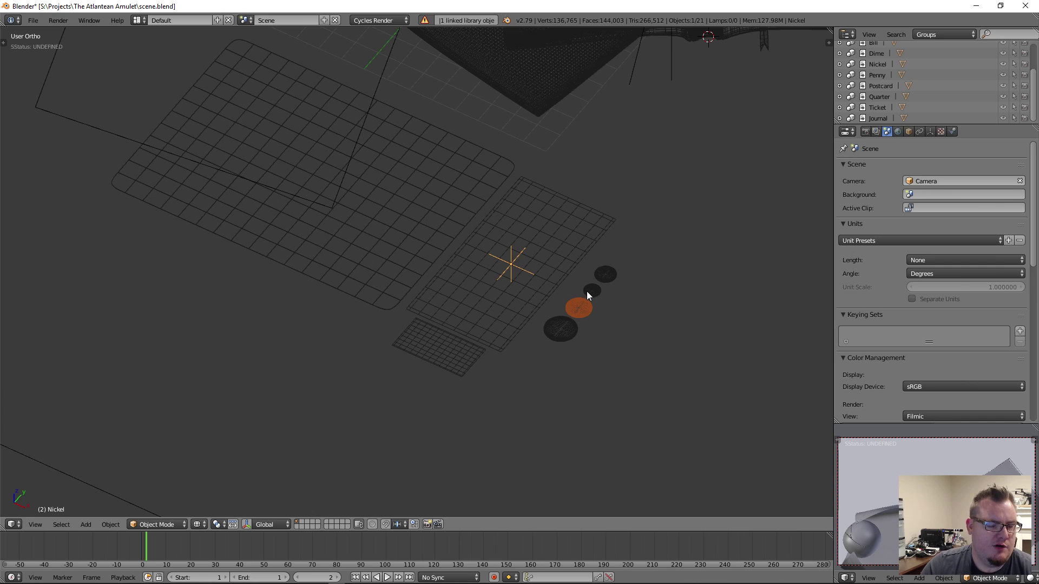
# Try rotating the linked quarter to see which point it turns around
pyautogui.rightClick(563, 329)
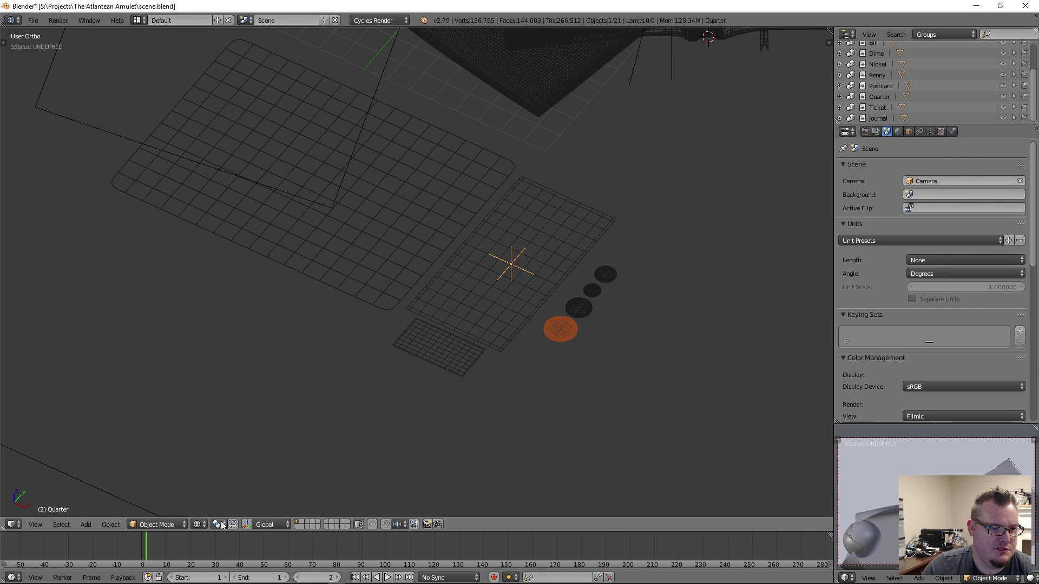
pyautogui.press('r')
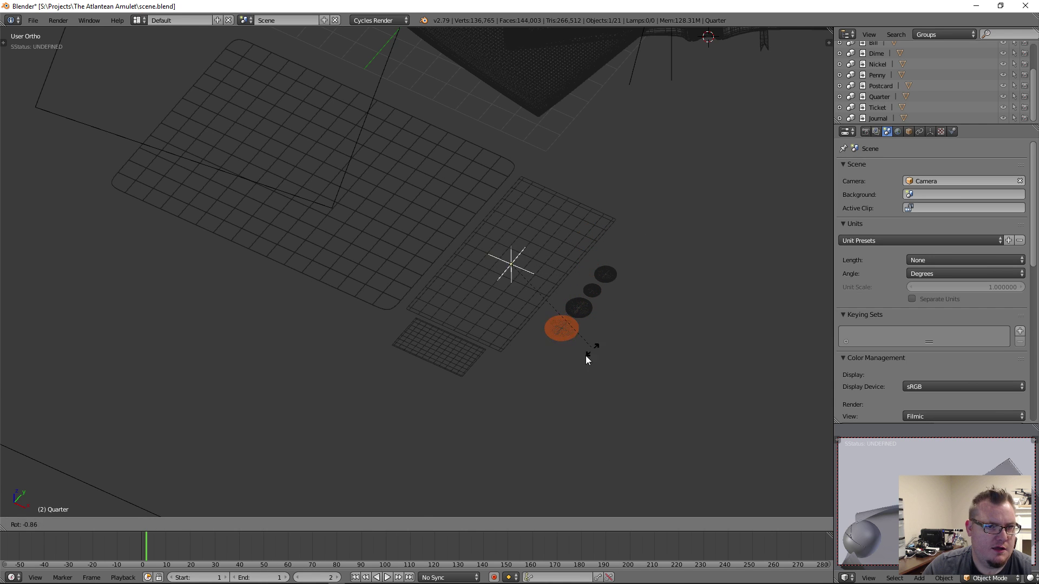
pyautogui.rightClick(467, 404)
pyautogui.moveTo(467, 404); pyautogui.dragTo(606, 277, button='middle')
# Display the object transform properties and select the linked postcard to check its location
pyautogui.press('n')
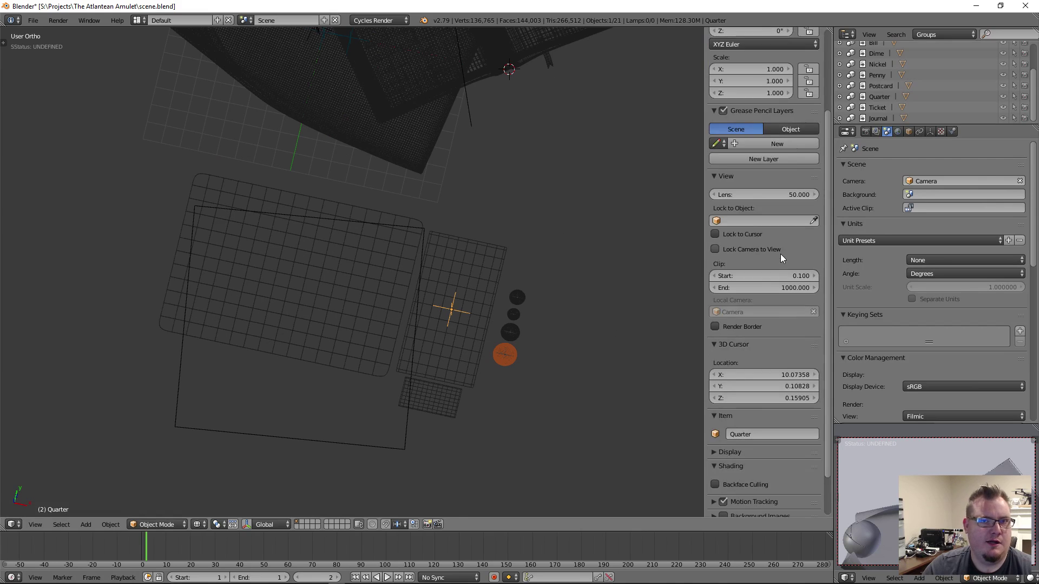
pyautogui.scroll(5, 781, 254)
pyautogui.moveTo(470, 278); pyautogui.dragTo(446, 255, button='middle')
pyautogui.scroll(5, 446, 255)
pyautogui.rightClick(618, 219)
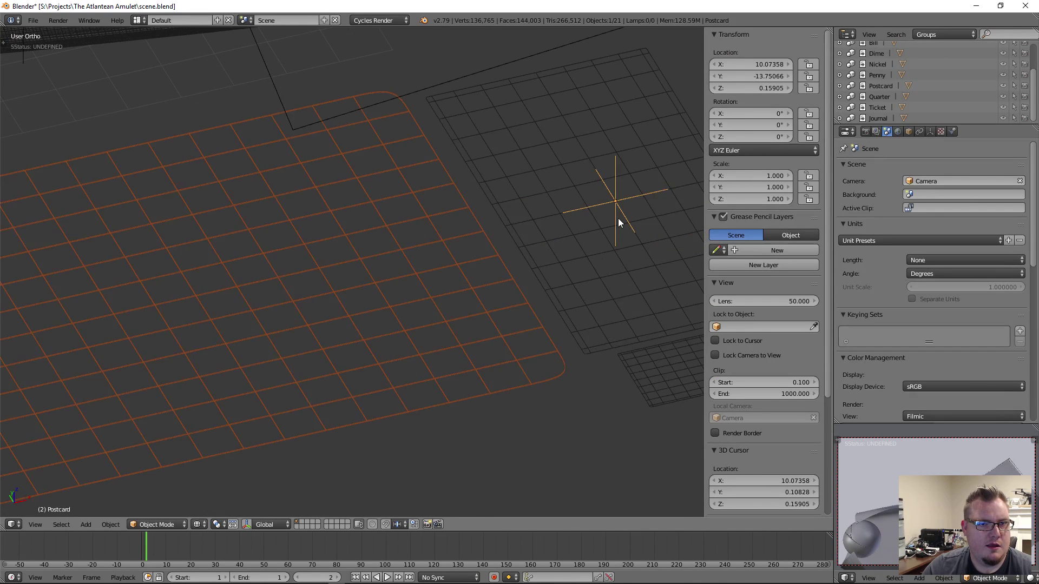
# Try moving the linked penny and the linked bill in turn to see how each sits relative to its origin
pyautogui.rightClick(615, 220)
pyautogui.scroll(-2, 615, 209)
pyautogui.press('g')
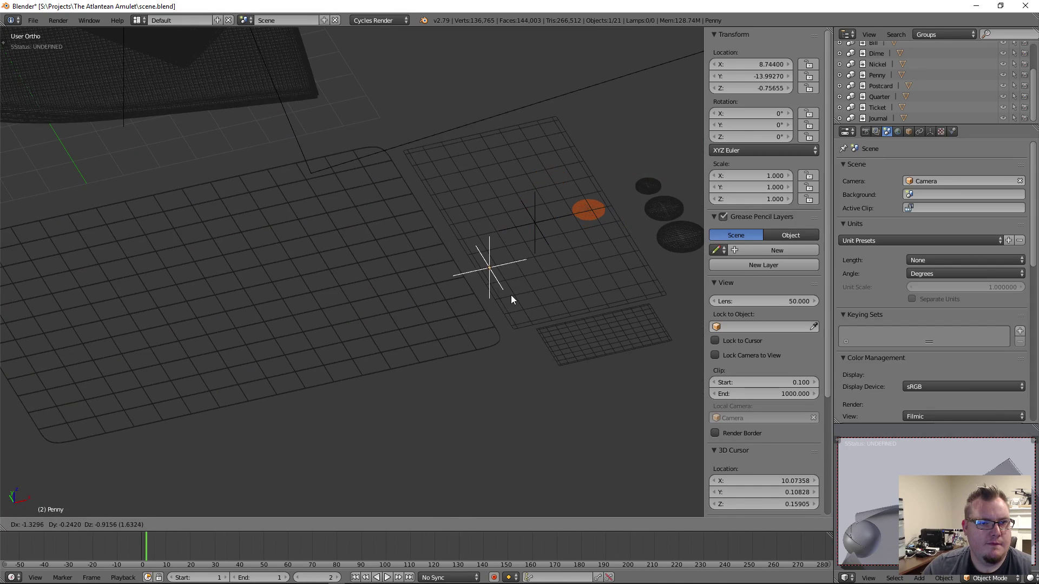
pyautogui.click(511, 294)
pyautogui.rightClick(524, 251)
pyautogui.press('g')
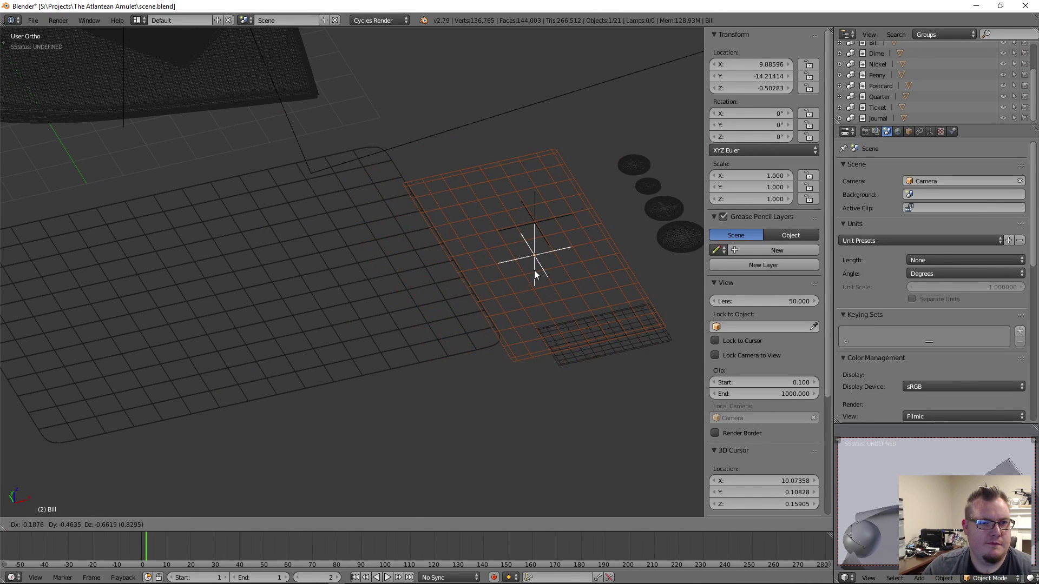
pyautogui.scroll(-4, 514, 278)
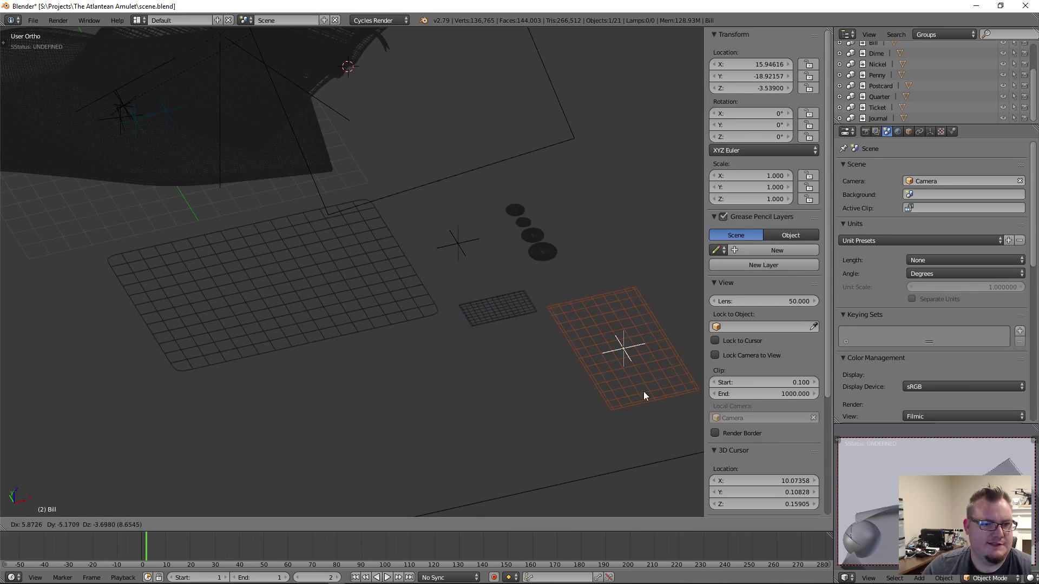
pyautogui.rightClick(564, 332)
# Save the scene file and open the recent file Currency.blend
pyautogui.hotkey('ctrl', 's')
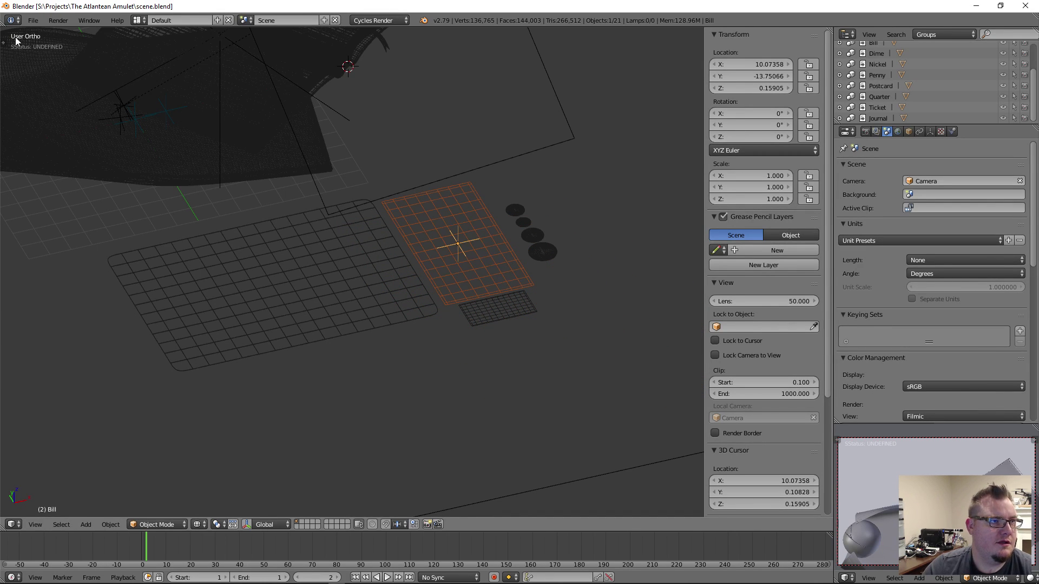
pyautogui.click(32, 23)
pyautogui.moveTo(44, 56)
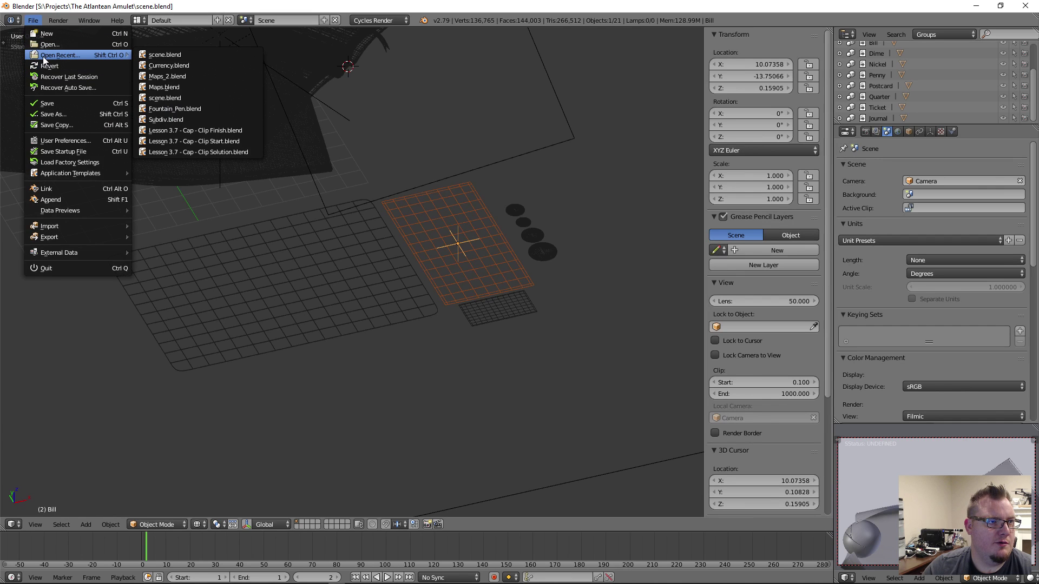
pyautogui.click(193, 66)
# Inspect the postcard's origin in the source file and try moving the bill along the Z axis
pyautogui.rightClick(359, 254)
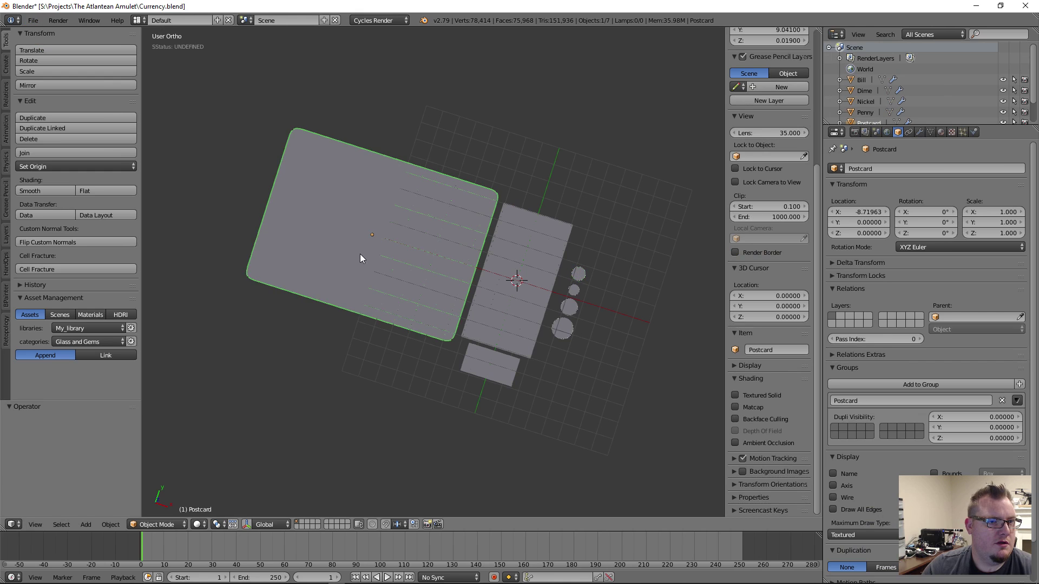
pyautogui.moveTo(473, 301); pyautogui.dragTo(490, 267, button='middle')
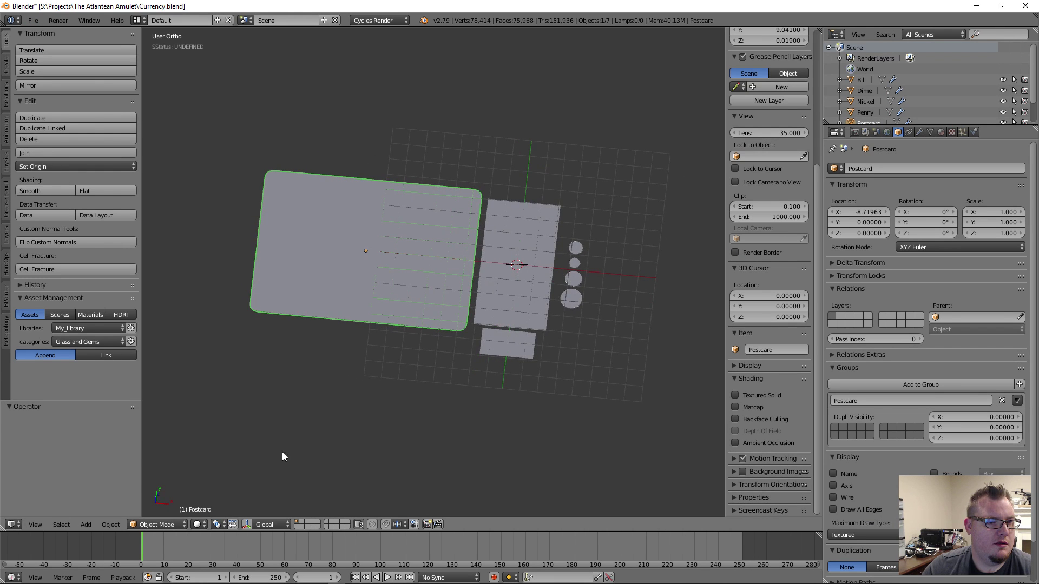
pyautogui.press('KP_Decimal')
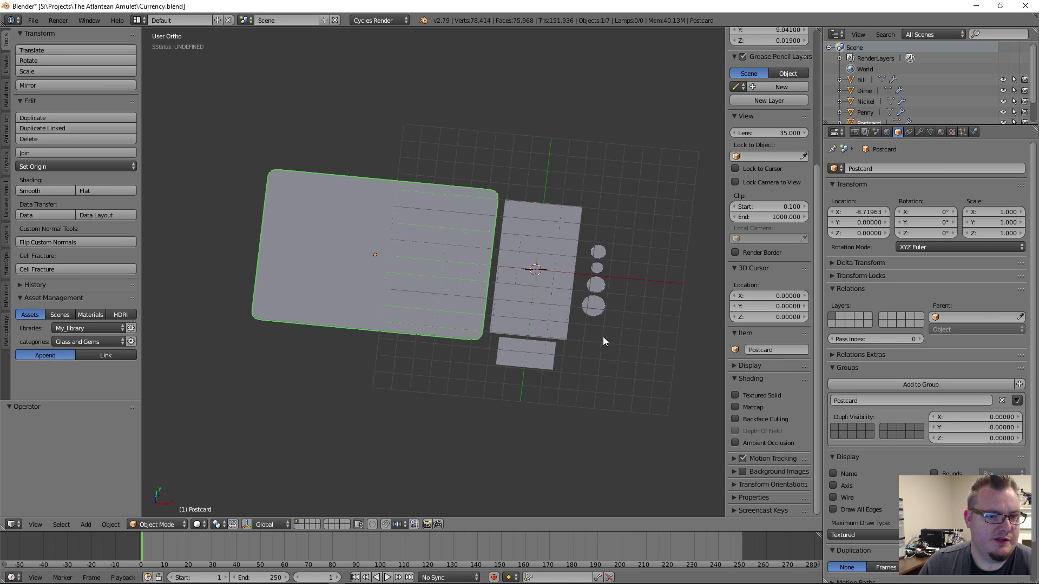
pyautogui.rightClick(551, 264)
pyautogui.moveTo(458, 350); pyautogui.dragTo(443, 271, button='middle')
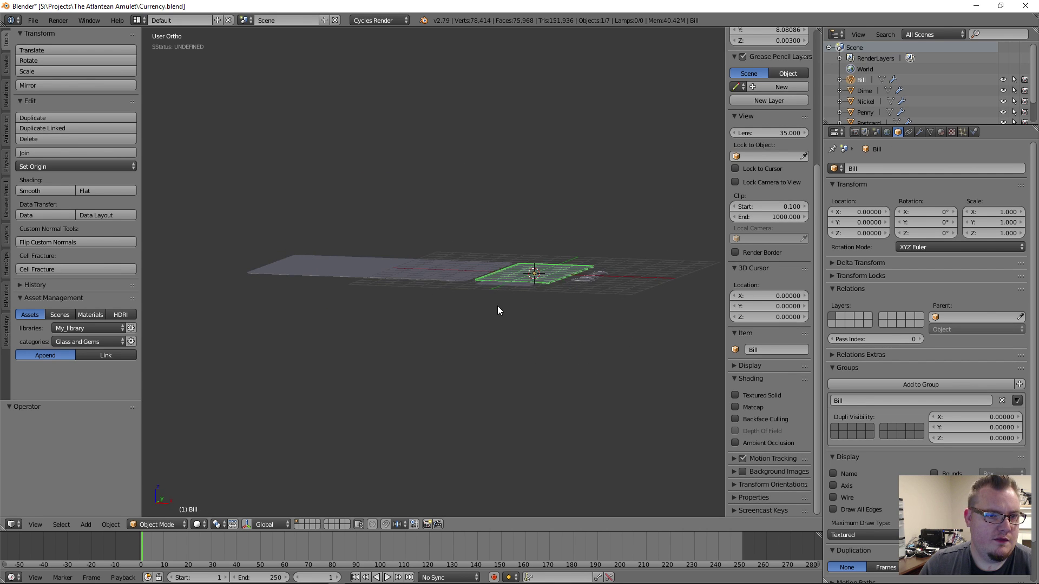
pyautogui.press('g')
pyautogui.press('z')
pyautogui.press('Escape')
pyautogui.moveTo(562, 191); pyautogui.dragTo(554, 347, button='middle')
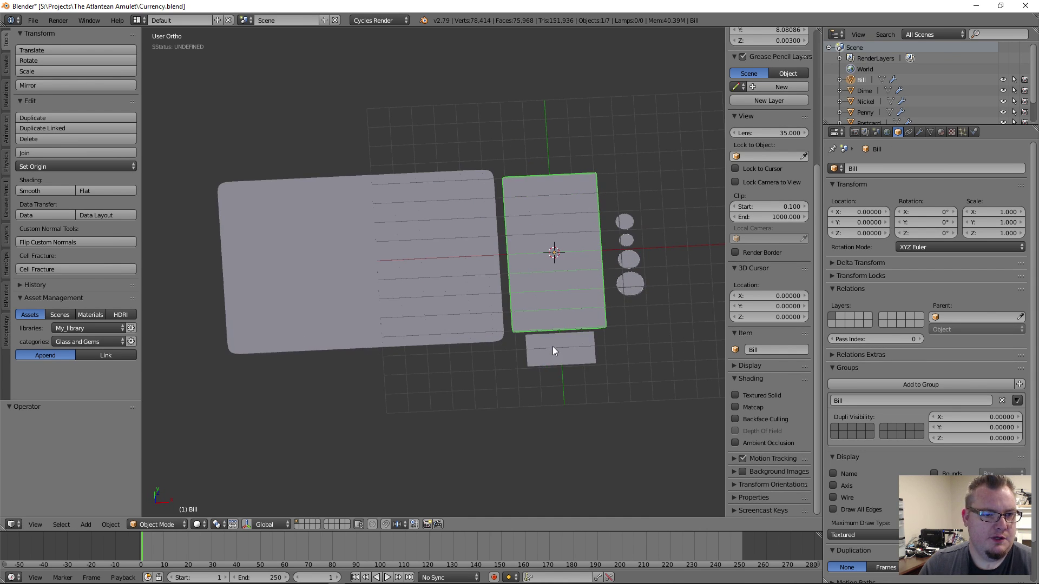
# Select the ticket, the postcard and the bill in turn to compare their locations with the world origin
pyautogui.rightClick(553, 349)
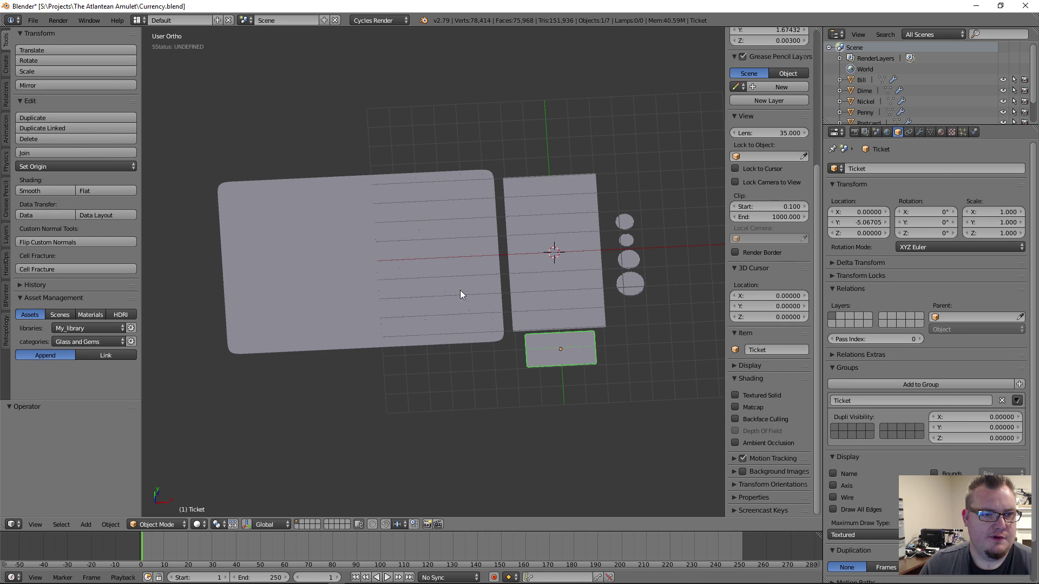
pyautogui.rightClick(421, 290)
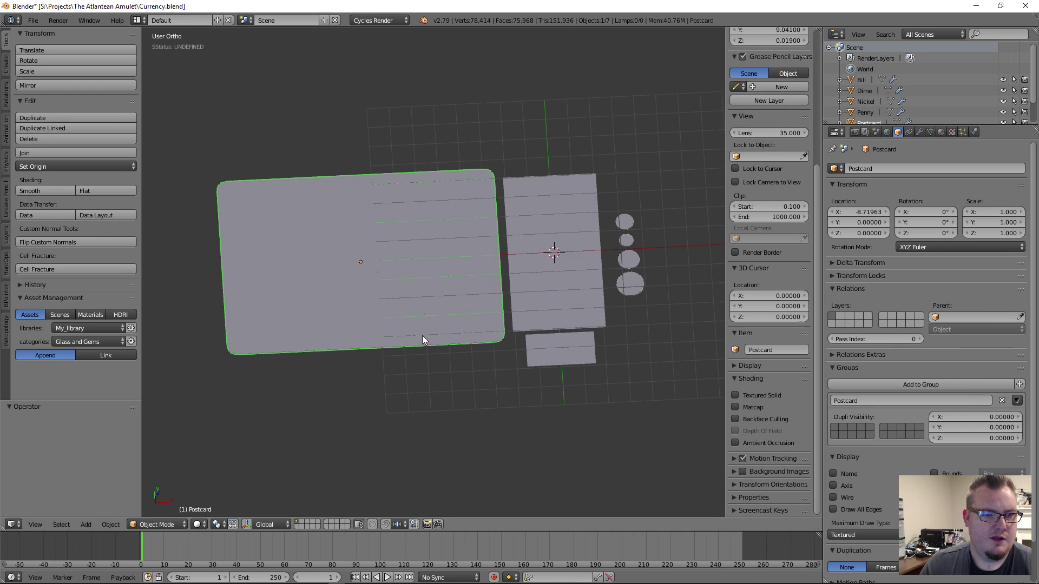
pyautogui.scroll(8, 734, 325)
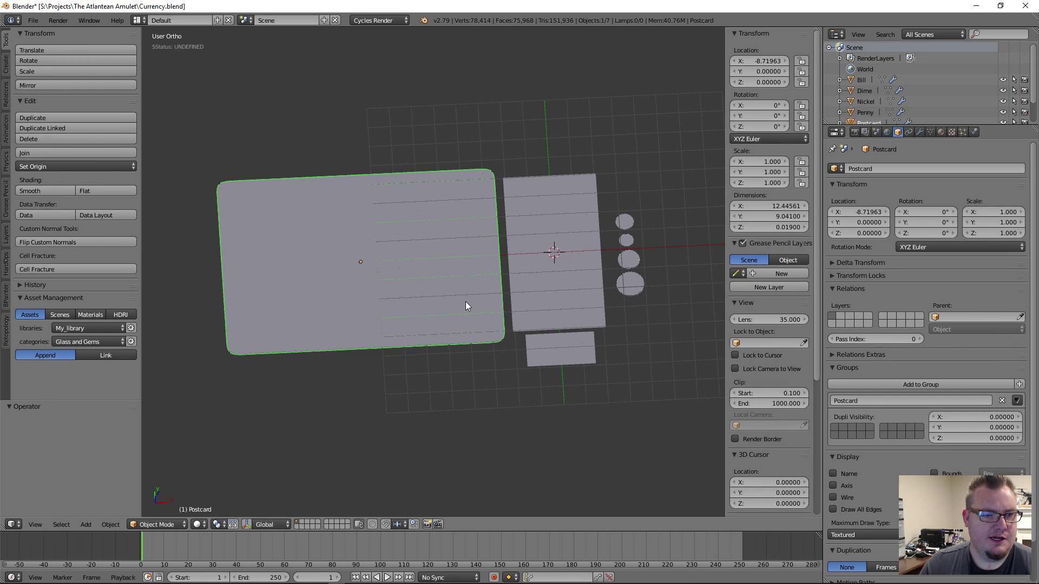
pyautogui.rightClick(593, 284)
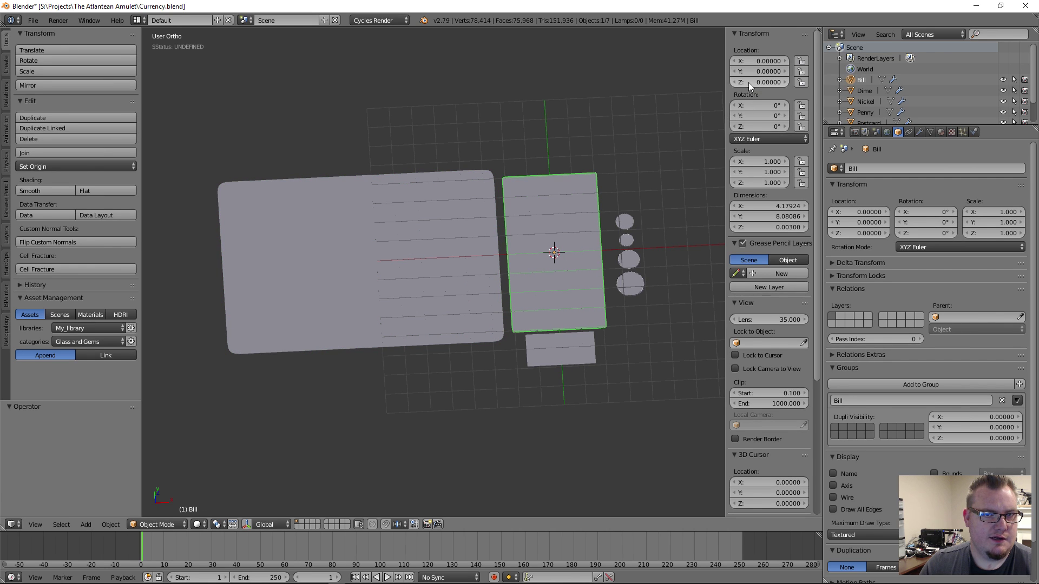
# Set the Postcard group's dupli offset X to -8.71963, matching the object's location, and save Currency.blend
pyautogui.rightClick(427, 287)
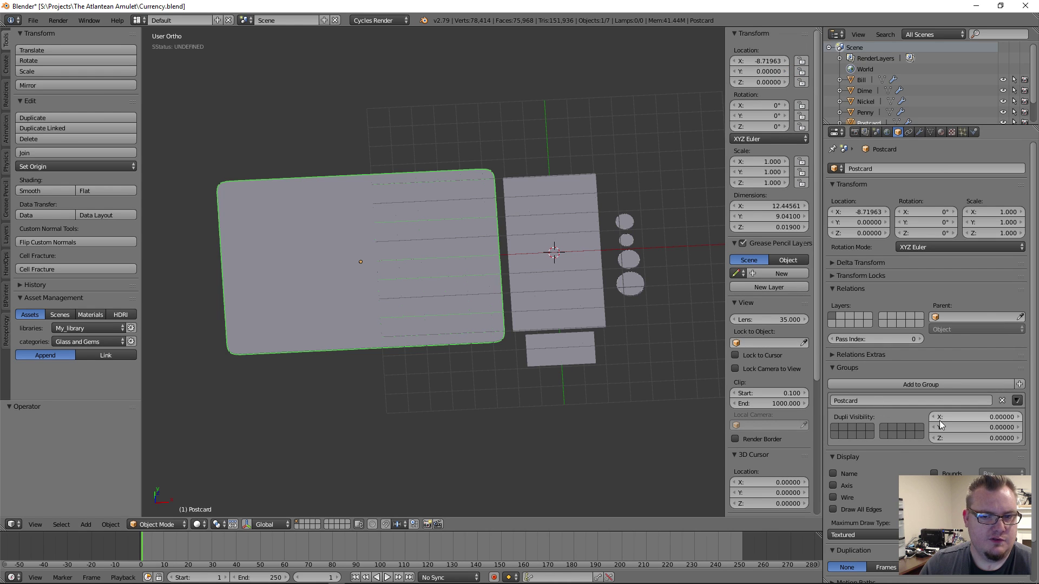
pyautogui.write('-8.71963')
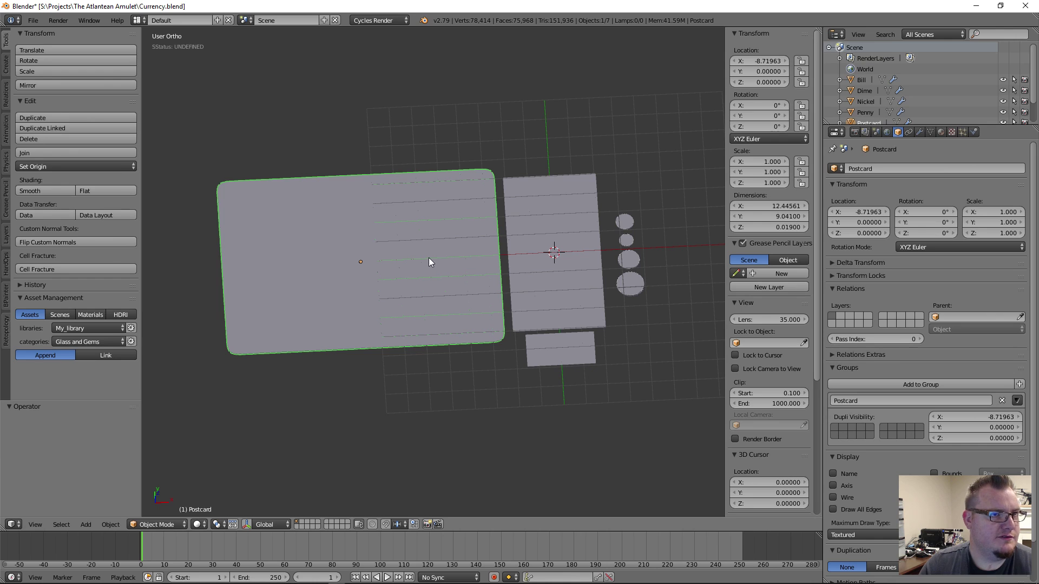
pyautogui.hotkey('ctrl', 's')
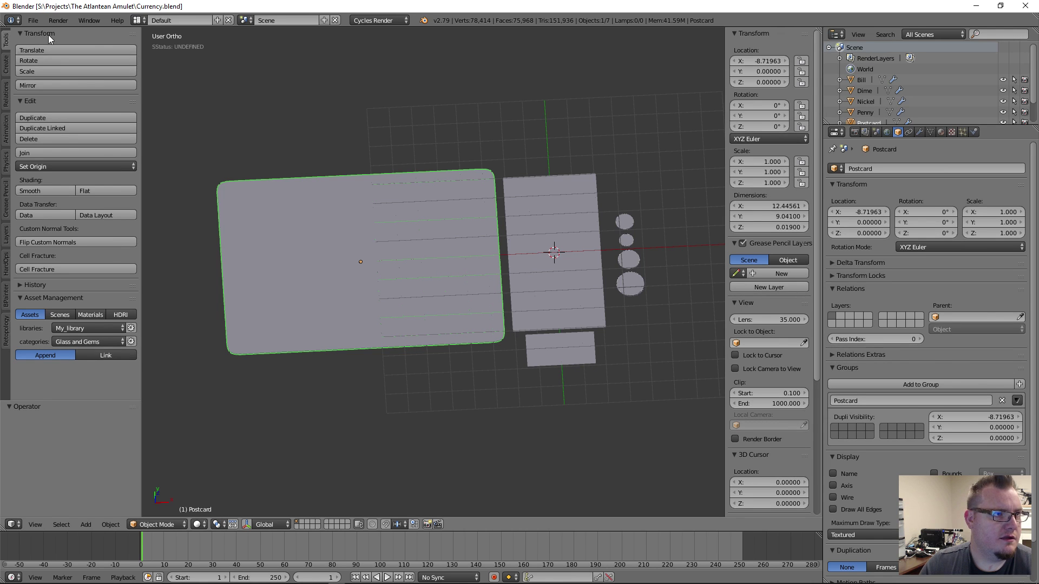
# Reopen scene.blend and try moving the linked postcard to check its new group origin
pyautogui.click(37, 24)
pyautogui.moveTo(59, 55)
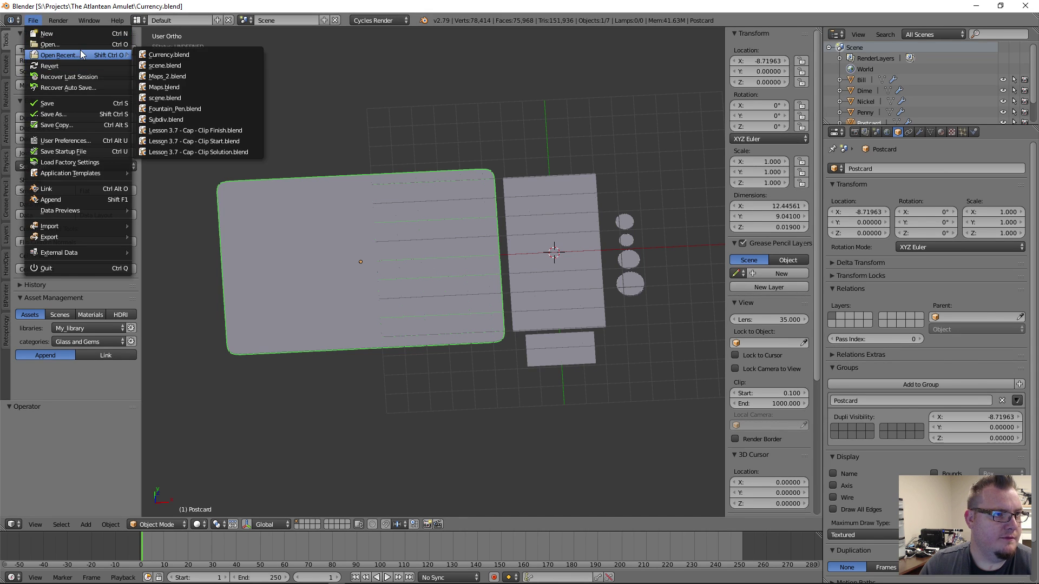
pyautogui.click(158, 65)
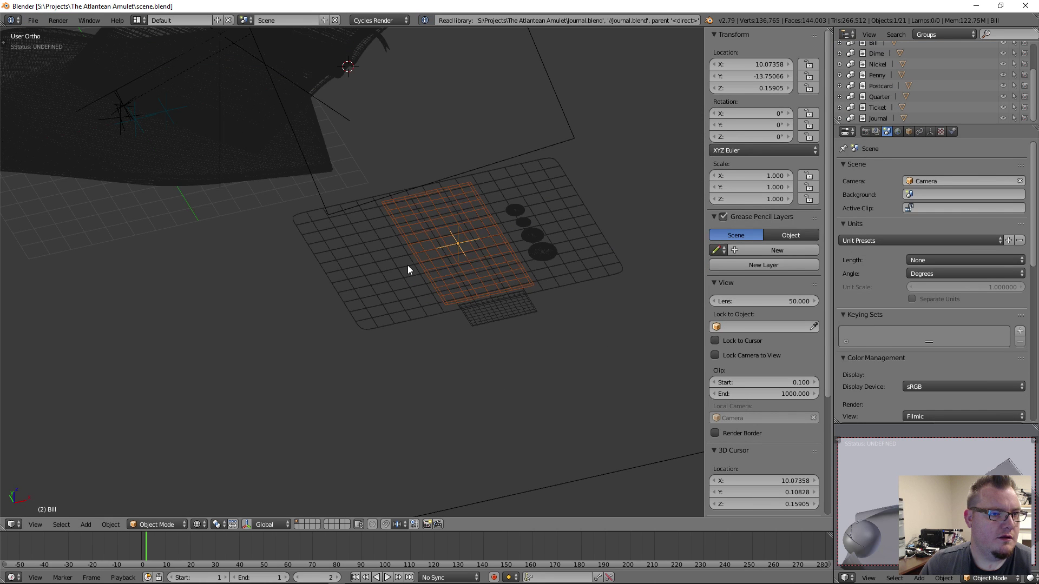
pyautogui.moveTo(408, 265); pyautogui.dragTo(379, 268, button='middle')
pyautogui.rightClick(379, 268)
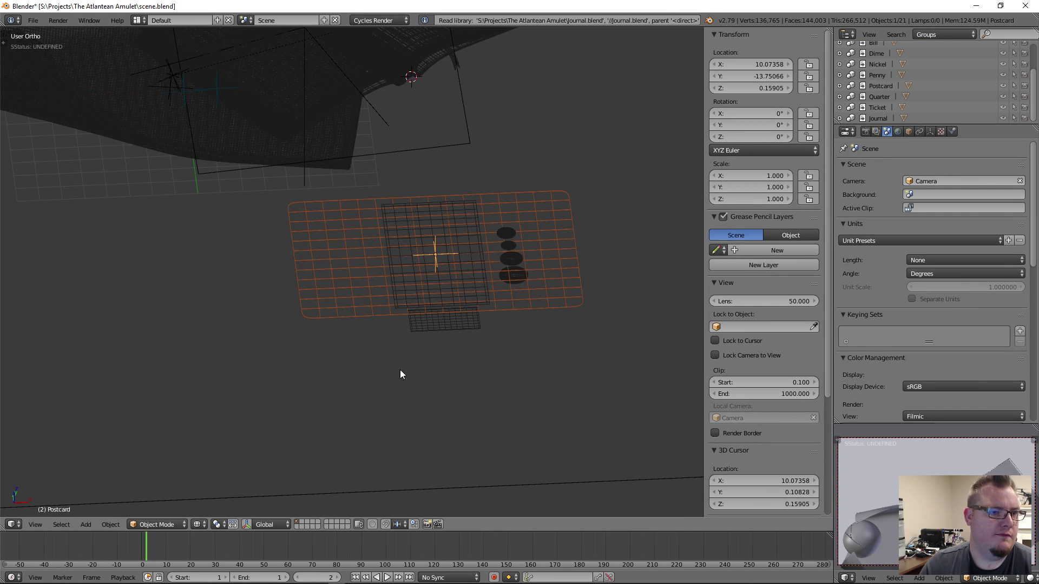
pyautogui.press('g')
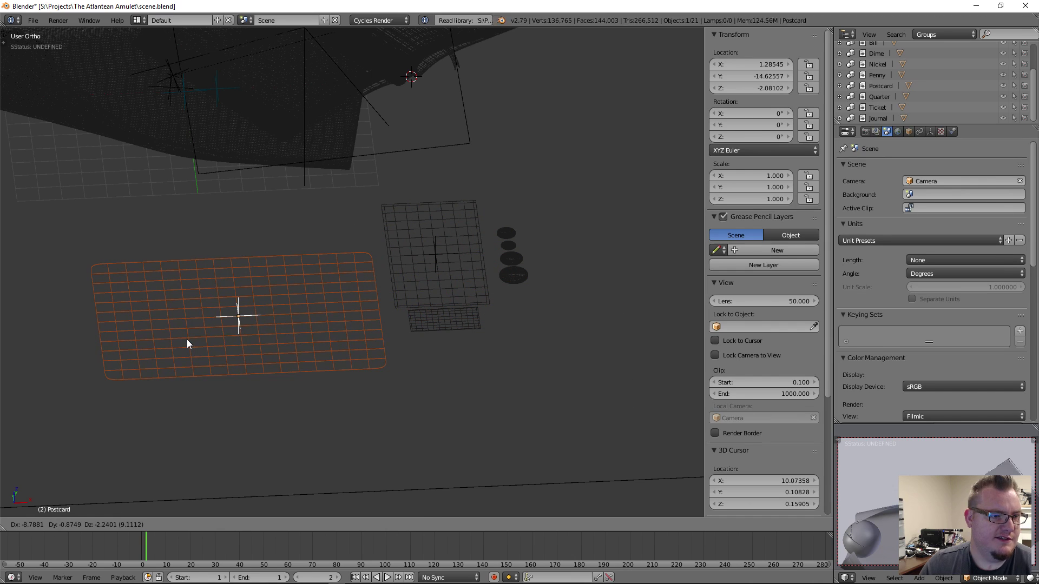
pyautogui.rightClick(187, 340)
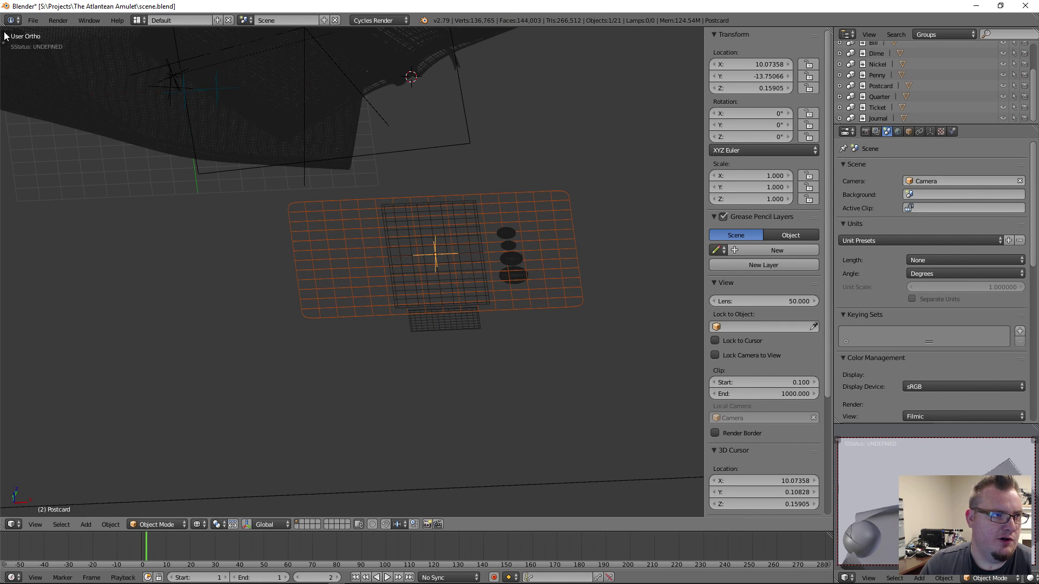
# Return to Currency.blend and set the Penny group's dupli offset to X 3.24566 and Y 1.45132 from the penny's location
pyautogui.click(33, 20)
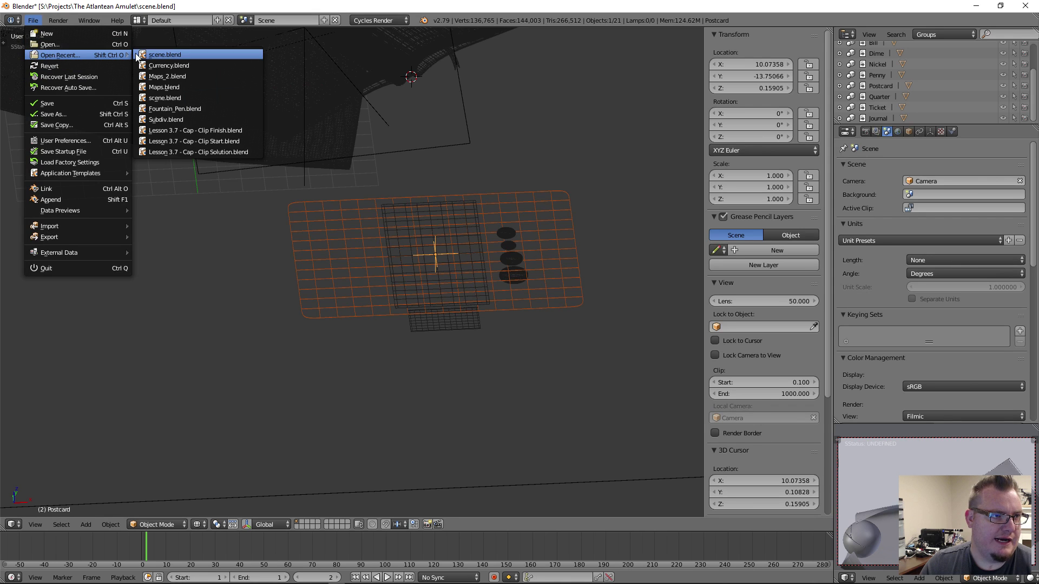
pyautogui.click(163, 66)
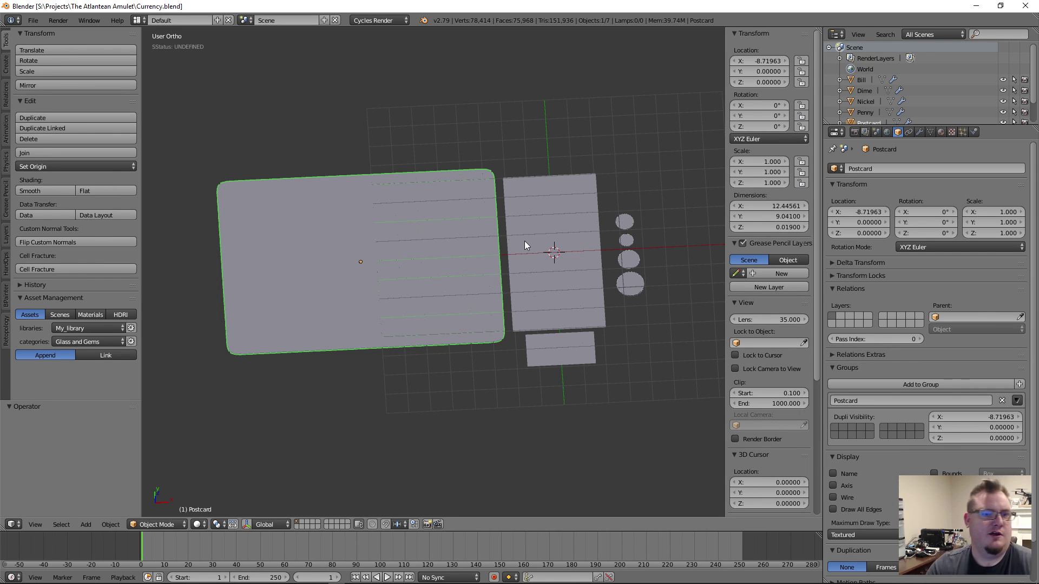
pyautogui.rightClick(586, 267)
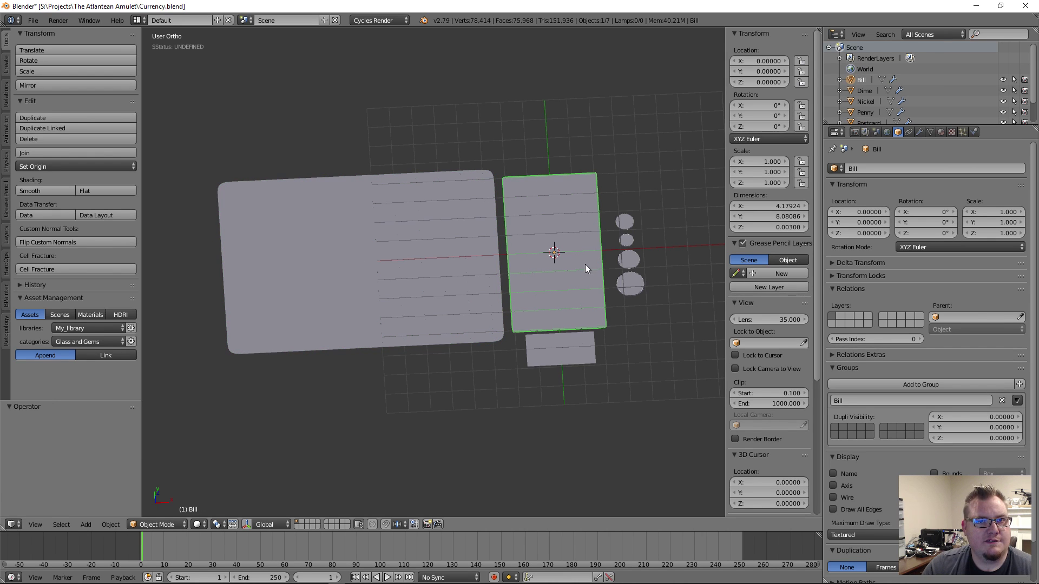
pyautogui.rightClick(628, 222)
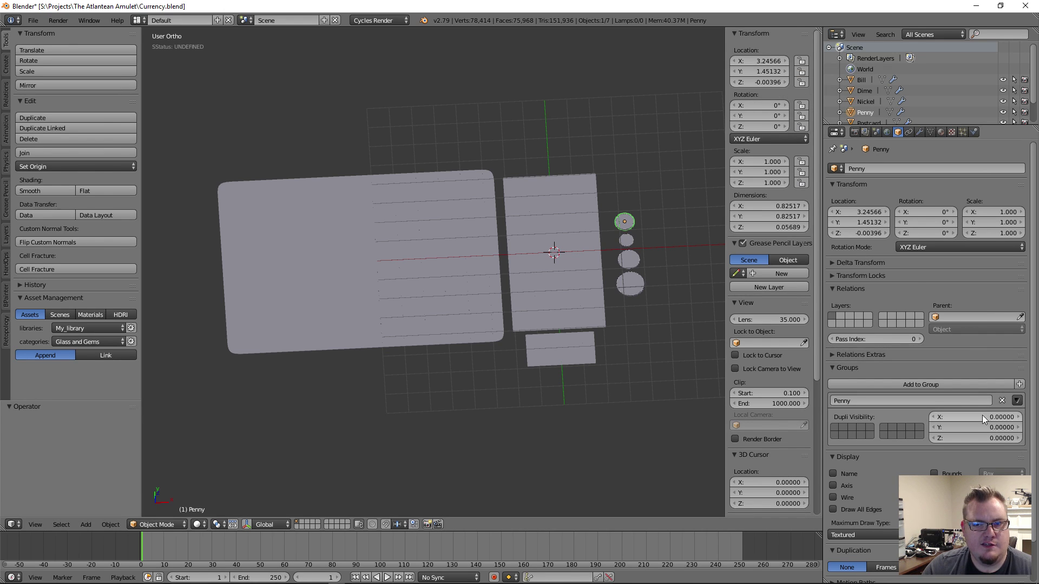
pyautogui.write('3.24566')
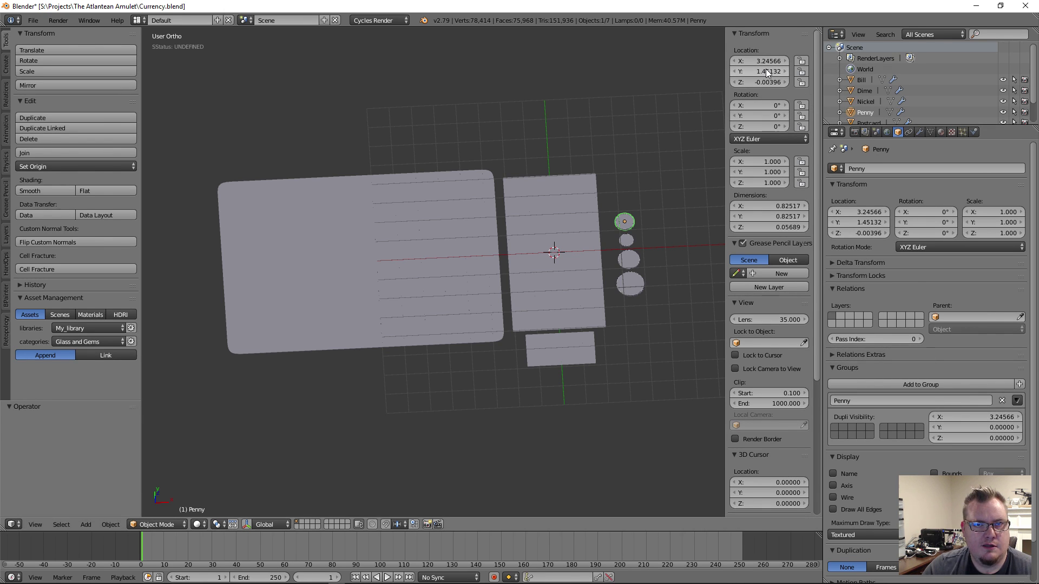
pyautogui.hotkey('ctrl', 'v')
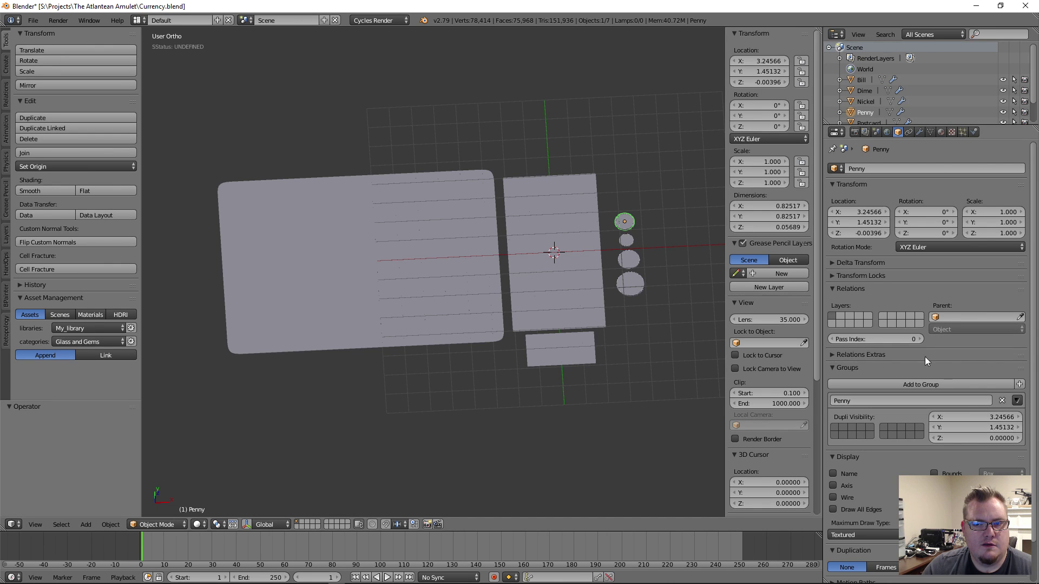
pyautogui.press('BackSpace')
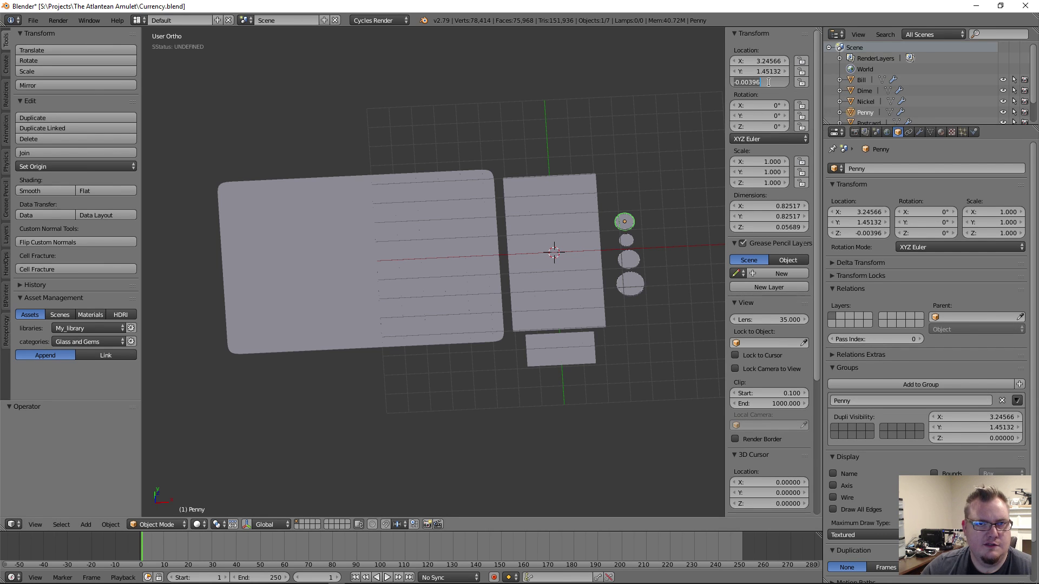
# Set the Dime group's dupli offset to X 3.26806 and Y 0.47684 from the dime's location, and reset the dime's Z location to 0
pyautogui.rightClick(631, 237)
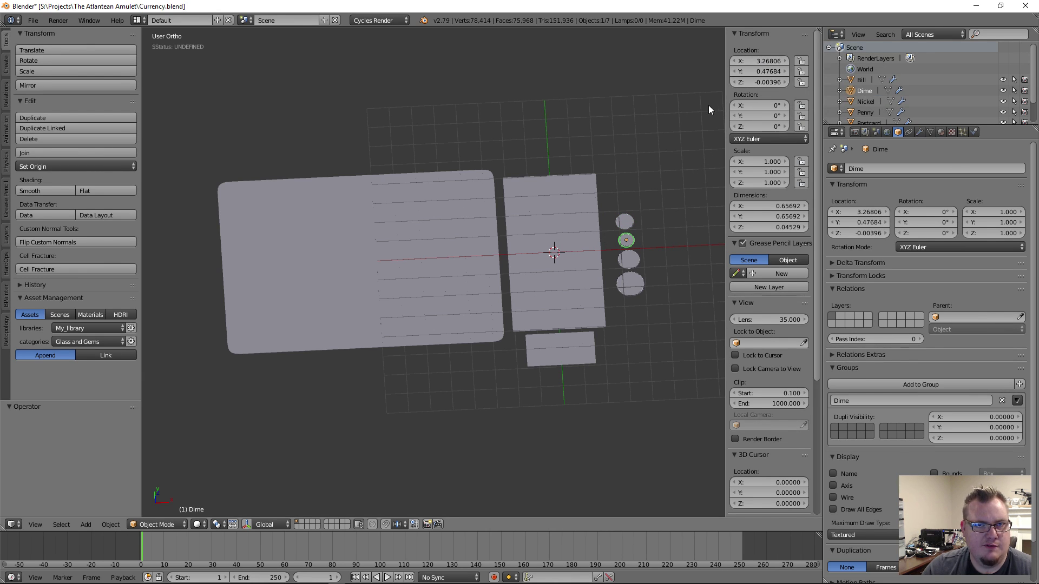
pyautogui.write('3.26806')
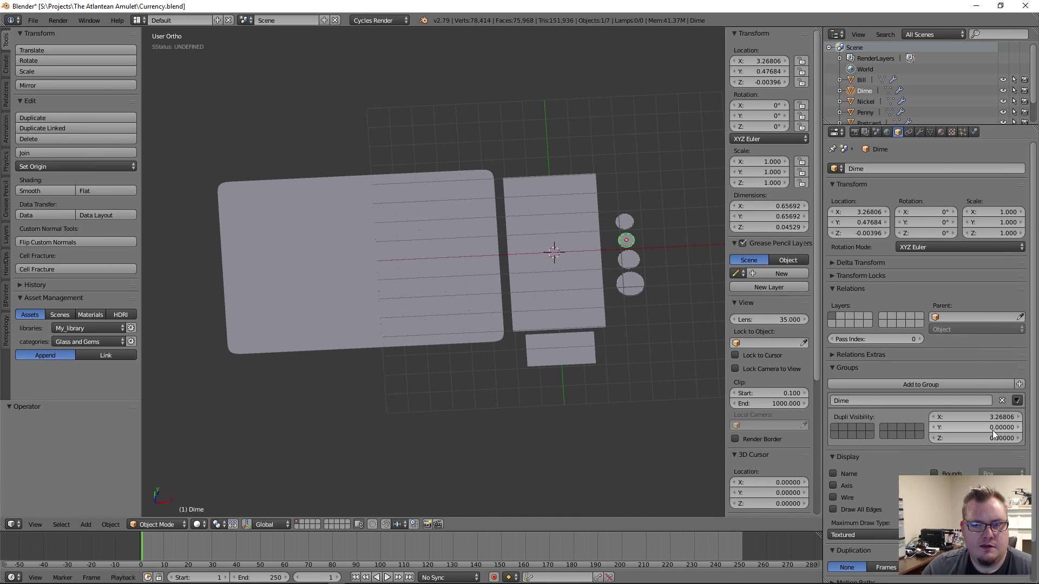
pyautogui.hotkey('ctrl', 'v')
pyautogui.press('BackSpace')
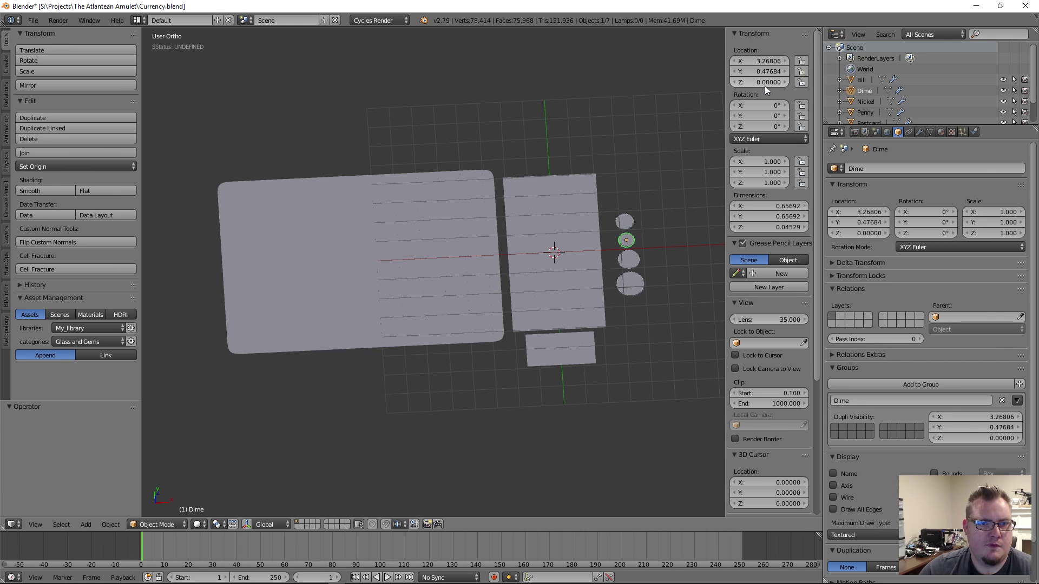
# Set the Nickel group's dupli offset to X 3.32026 and Y -0.54322 from the nickel's location, and reset the nickel's Z location to 0
pyautogui.rightClick(642, 262)
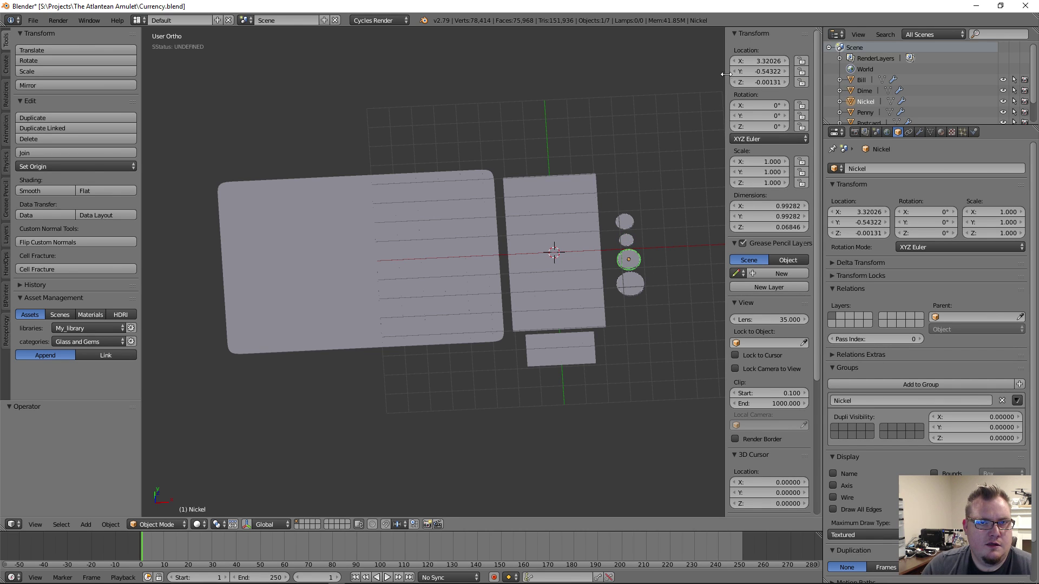
pyautogui.hotkey('ctrl', 'v')
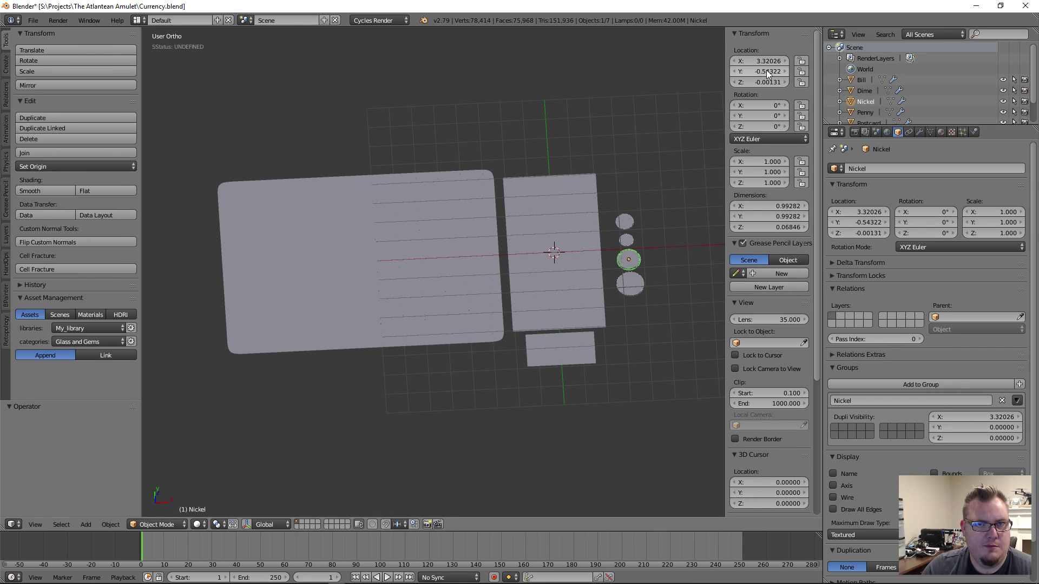
pyautogui.hotkey('ctrl', 'v')
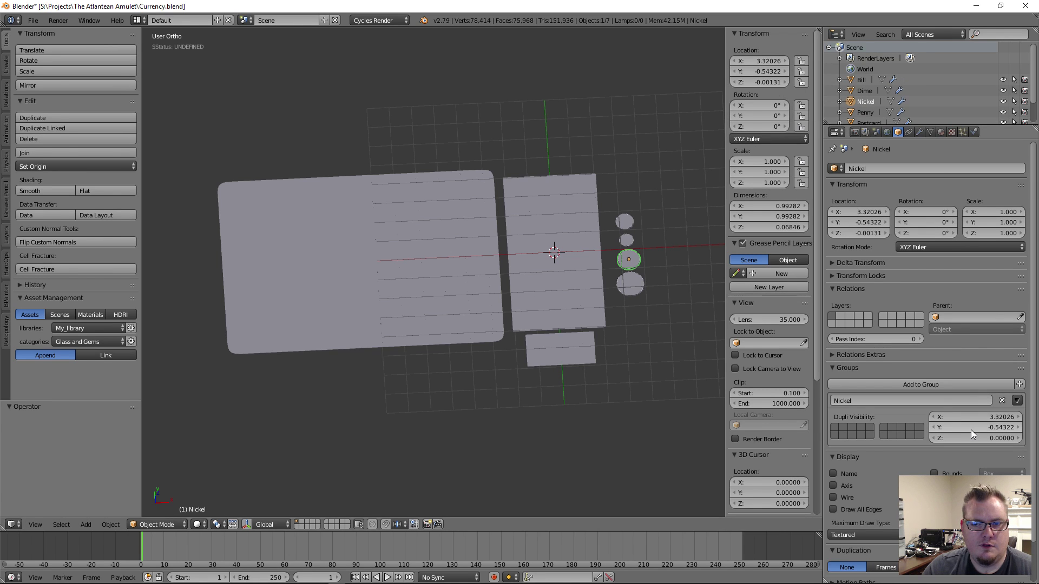
pyautogui.click(768, 81)
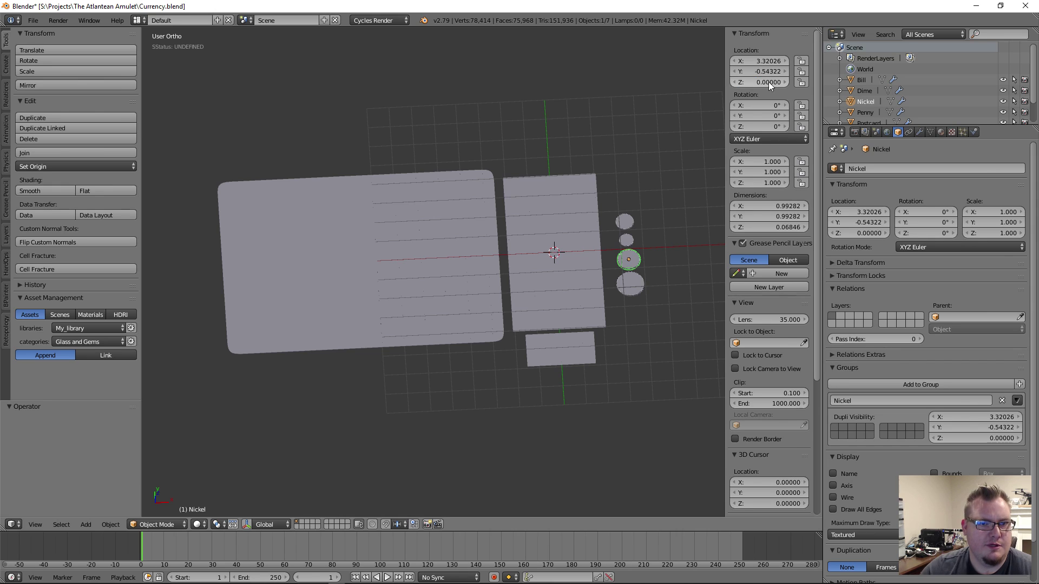
pyautogui.press('Escape')
# Set the Quarter group's dupli offset to X 3.32026 and Y -1.81744 from the quarter's location, and reset the quarter's Z location to 0
pyautogui.rightClick(630, 284)
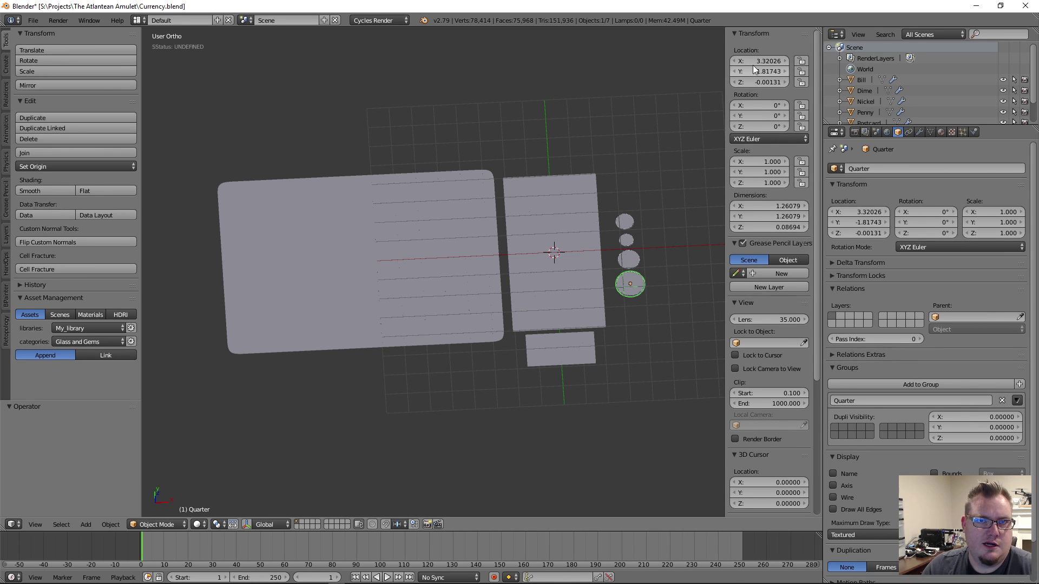
pyautogui.write('3.32026')
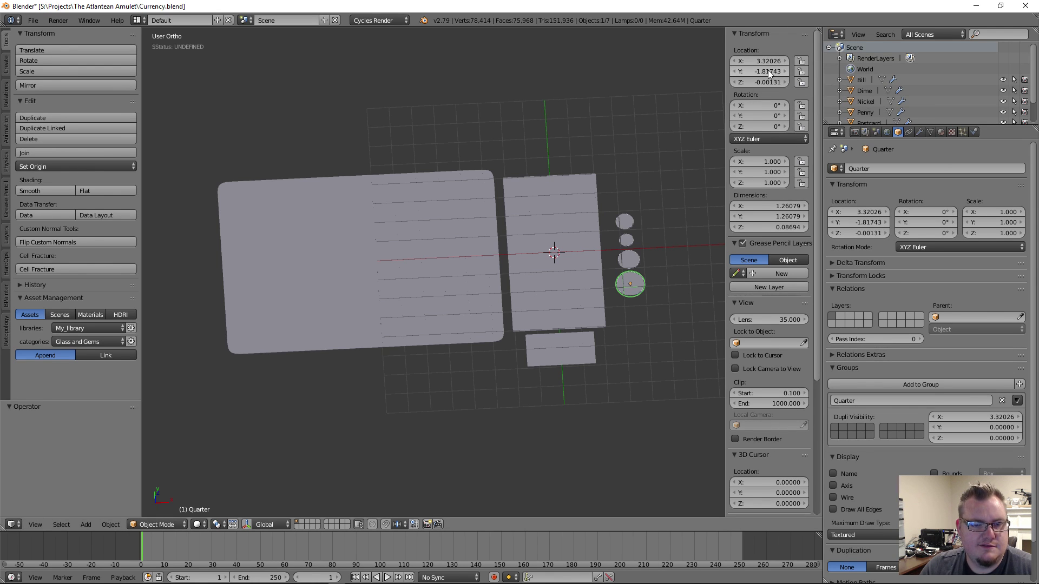
pyautogui.hotkey('ctrl', 'c')
pyautogui.hotkey('ctrl', 'v')
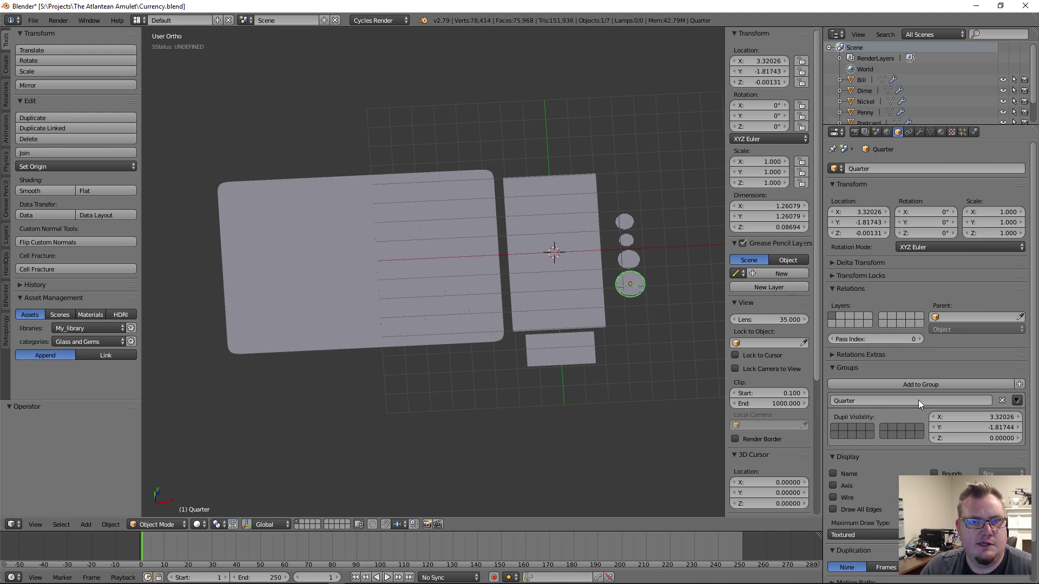
pyautogui.click(757, 82)
pyautogui.write('0')
pyautogui.press('Return')
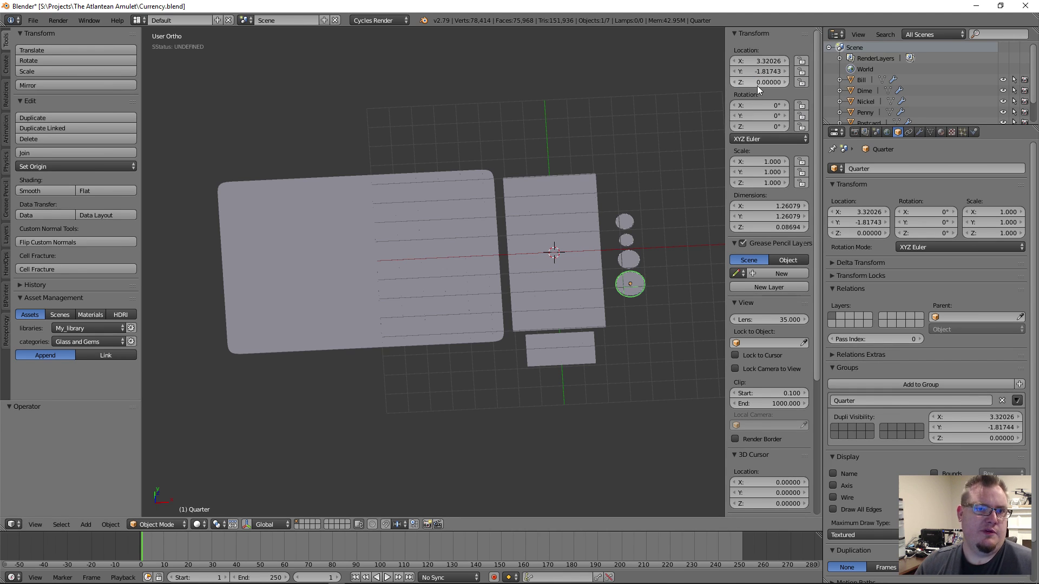
# Set the Ticket group's dupli offset Y to -5.06705, matching the ticket's location
pyautogui.press('a')
pyautogui.rightClick(540, 366)
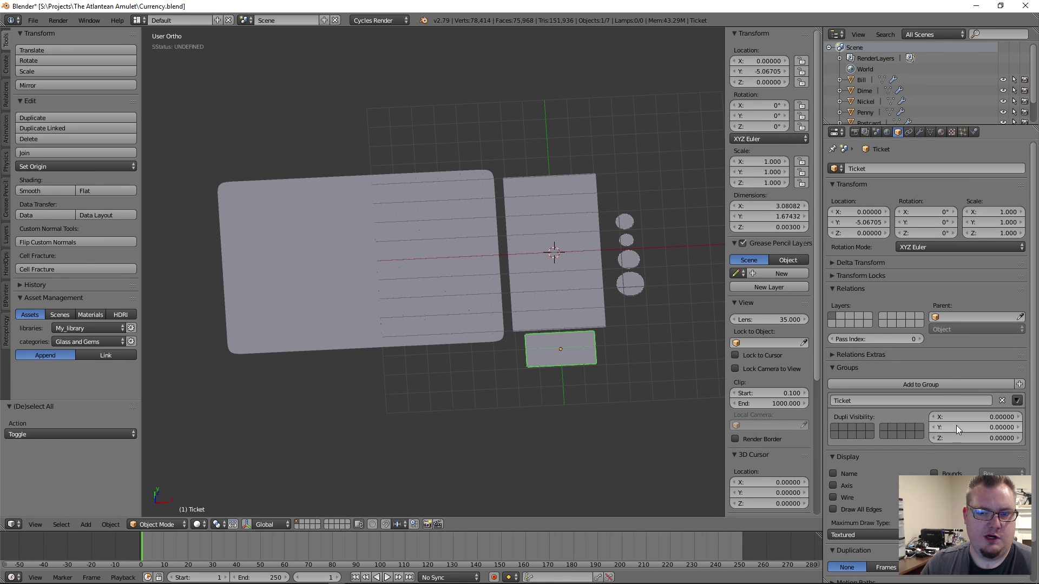
pyautogui.hotkey('ctrl', 'v')
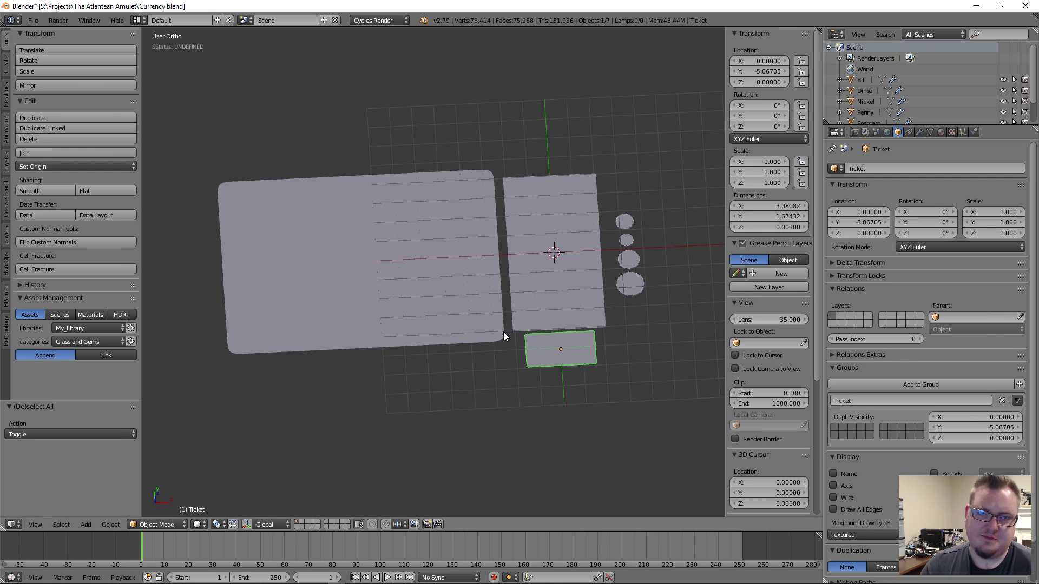
# Check the bill's and the postcard's group offsets against their locations, deselect everything and save Currency.blend
pyautogui.rightClick(532, 313)
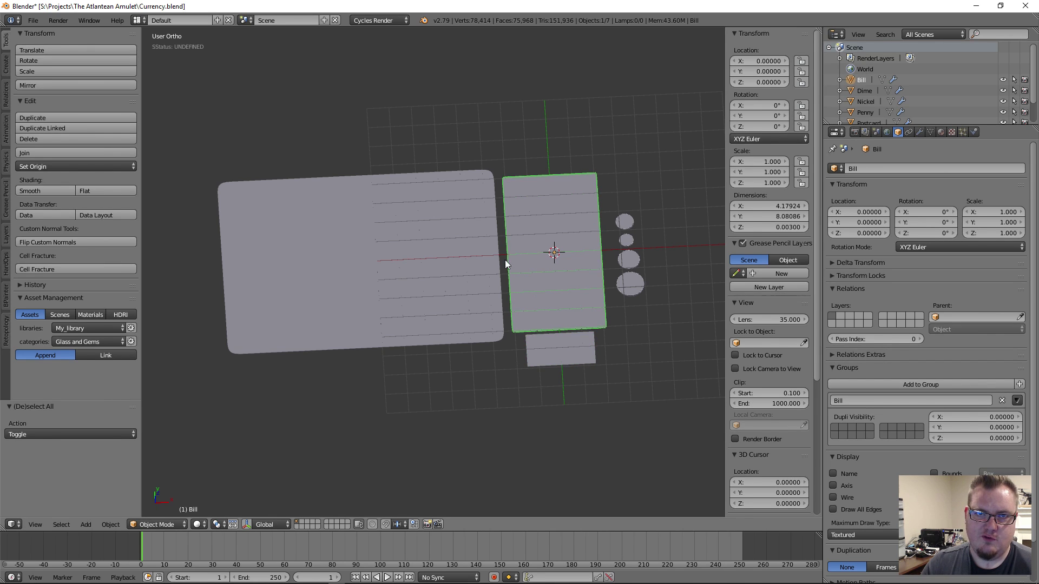
pyautogui.rightClick(472, 271)
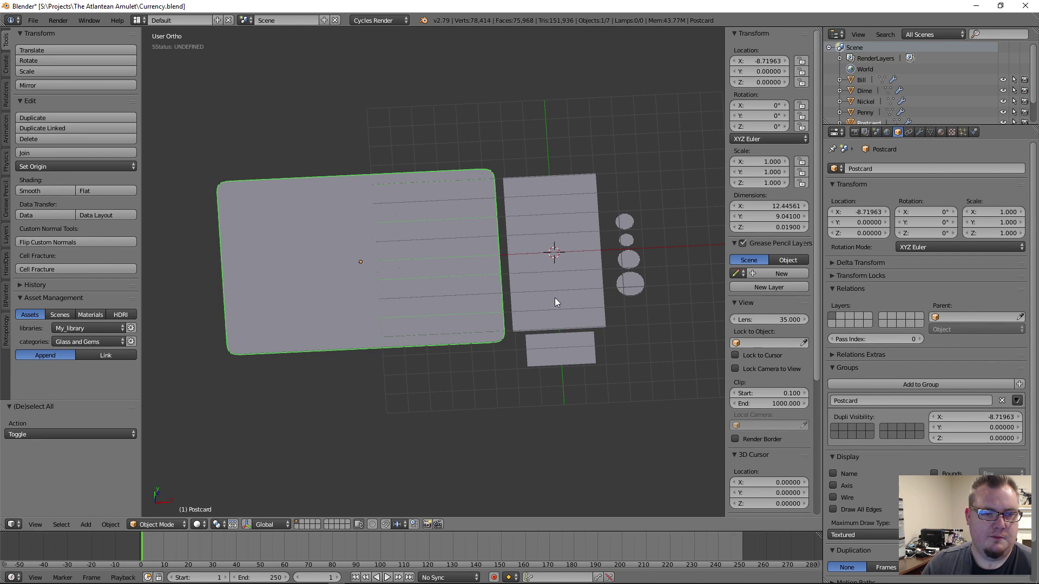
pyautogui.moveTo(408, 315); pyautogui.dragTo(382, 311, button='middle')
pyautogui.moveTo(586, 335); pyautogui.dragTo(622, 232, button='middle')
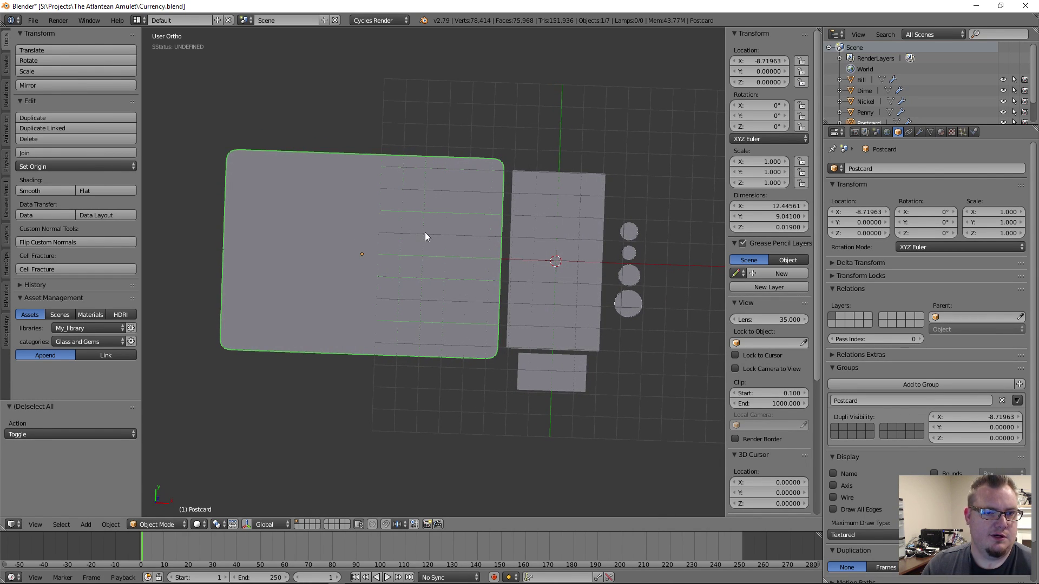
pyautogui.moveTo(426, 237); pyautogui.dragTo(485, 238, button='middle')
pyautogui.press('a')
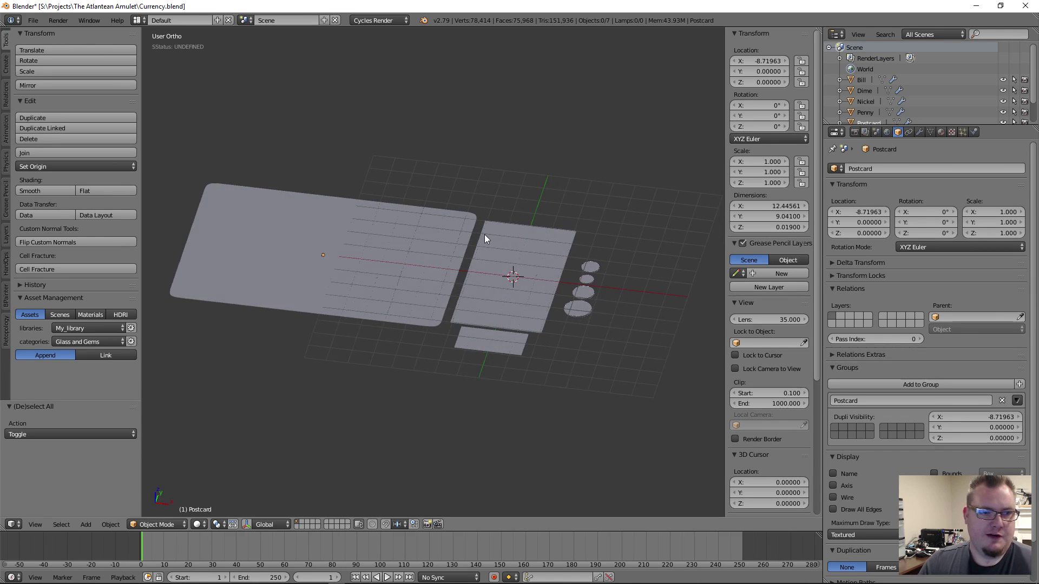
pyautogui.hotkey('ctrl', 's')
pyautogui.click(485, 235)
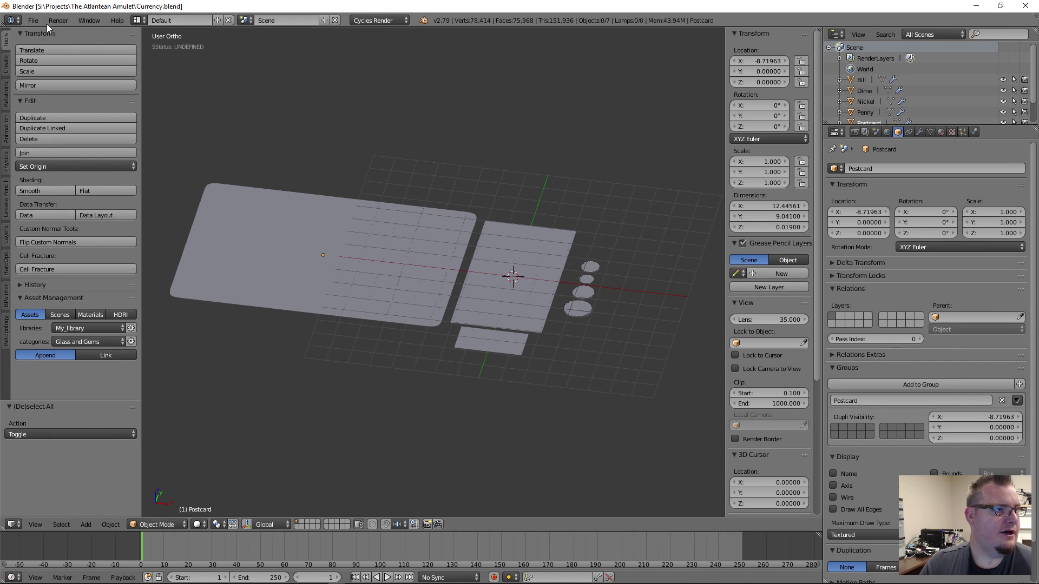
# Reopen scene.blend and select the linked postcard and quarter to check that their origins are centred
pyautogui.click(33, 20)
pyautogui.moveTo(59, 55)
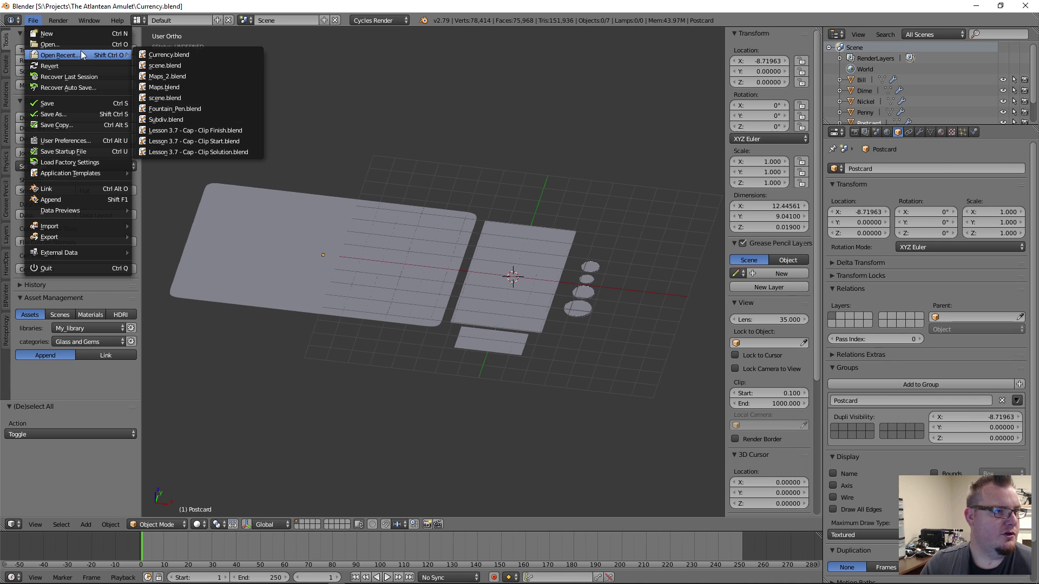
pyautogui.click(165, 65)
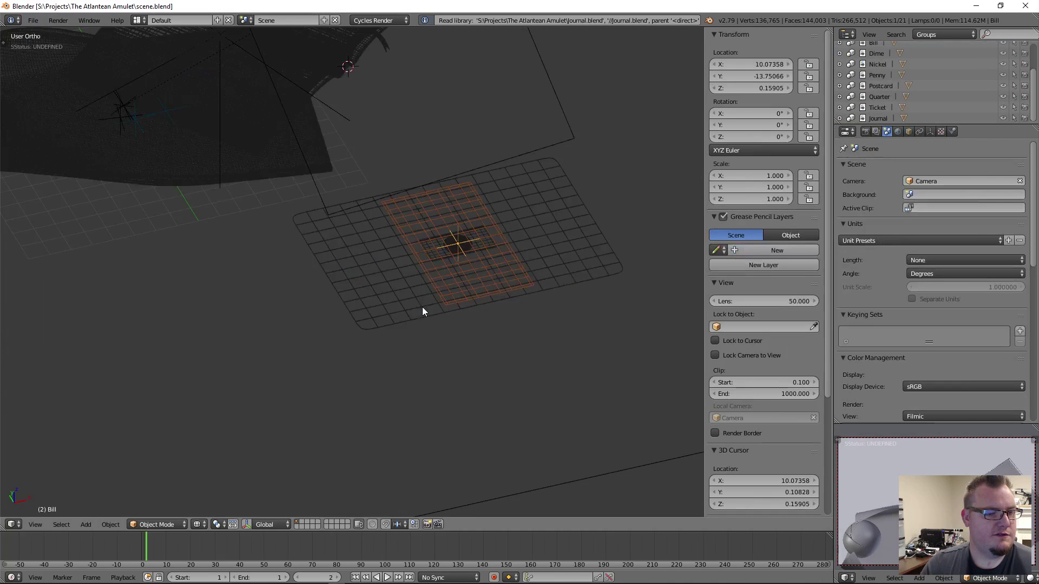
pyautogui.rightClick(413, 323)
pyautogui.scroll(3, 451, 324)
pyautogui.moveTo(452, 323); pyautogui.dragTo(451, 314, button='middle')
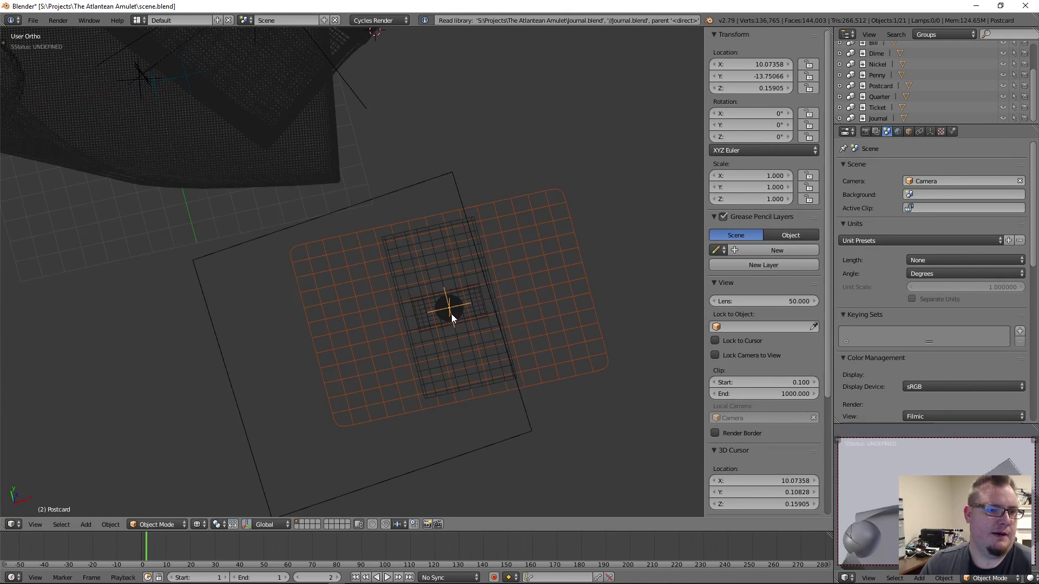
pyautogui.rightClick(453, 315)
pyautogui.rightClick(458, 315)
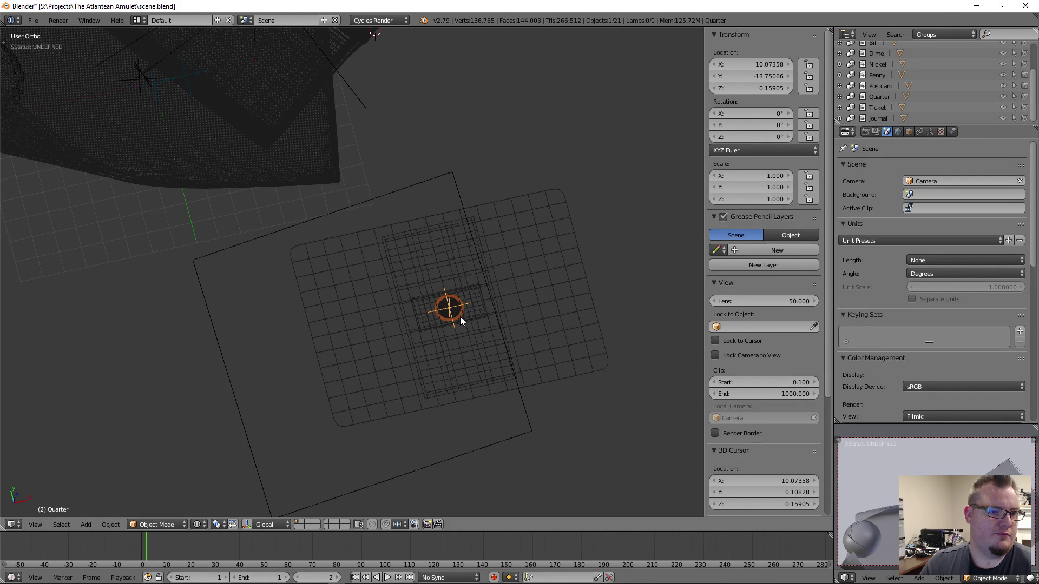
pyautogui.moveTo(469, 326); pyautogui.dragTo(427, 283, button='middle')
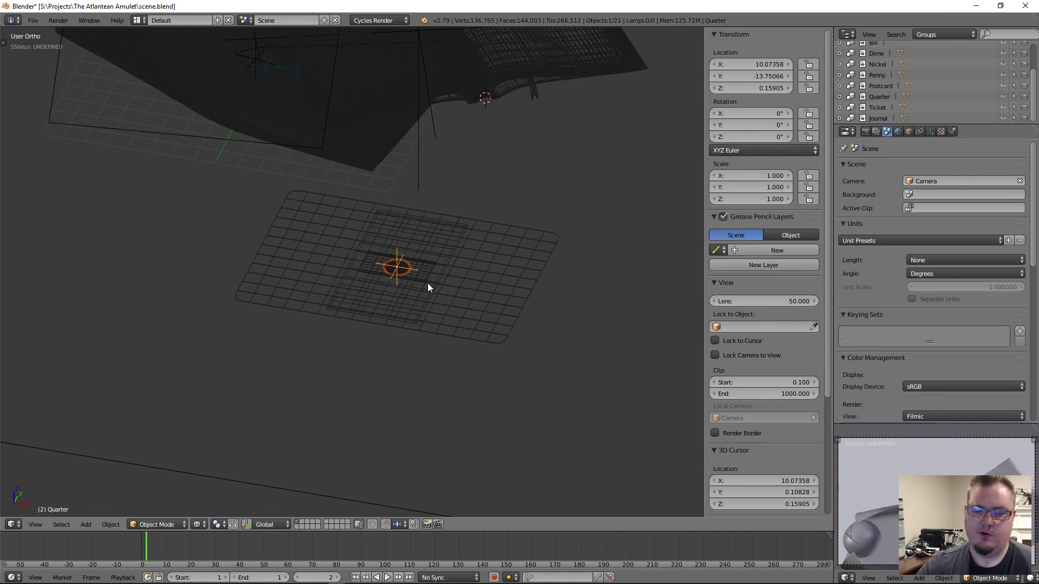
# In a solid top view, move the linked postcard beside the journal to about X 6.95, Y -3.15, and show the camera view rendered
pyautogui.press('KP_7')
pyautogui.keyDown('shift'); pyautogui.moveTo(420, 369); pyautogui.dragTo(522, 315, button='middle'); pyautogui.keyUp('shift')
pyautogui.press('a')
pyautogui.press('z')
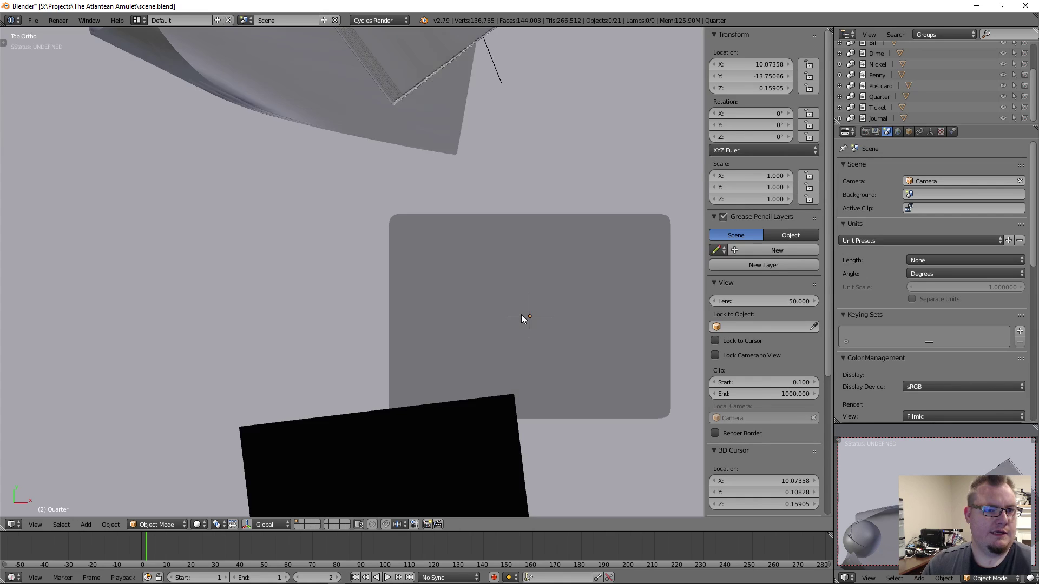
pyautogui.scroll(-4, 426, 266)
pyautogui.press('g')
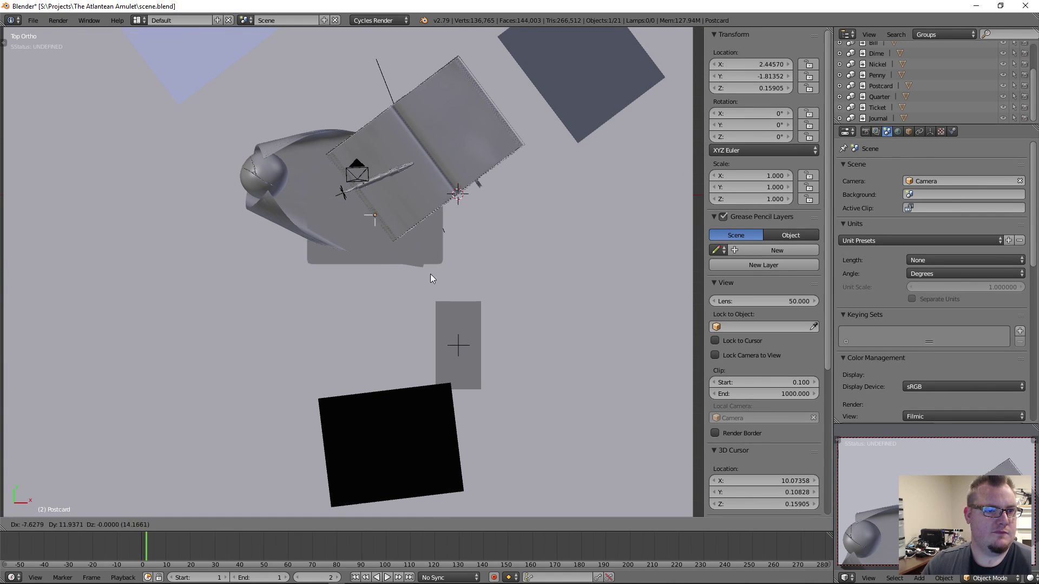
pyautogui.click(505, 291)
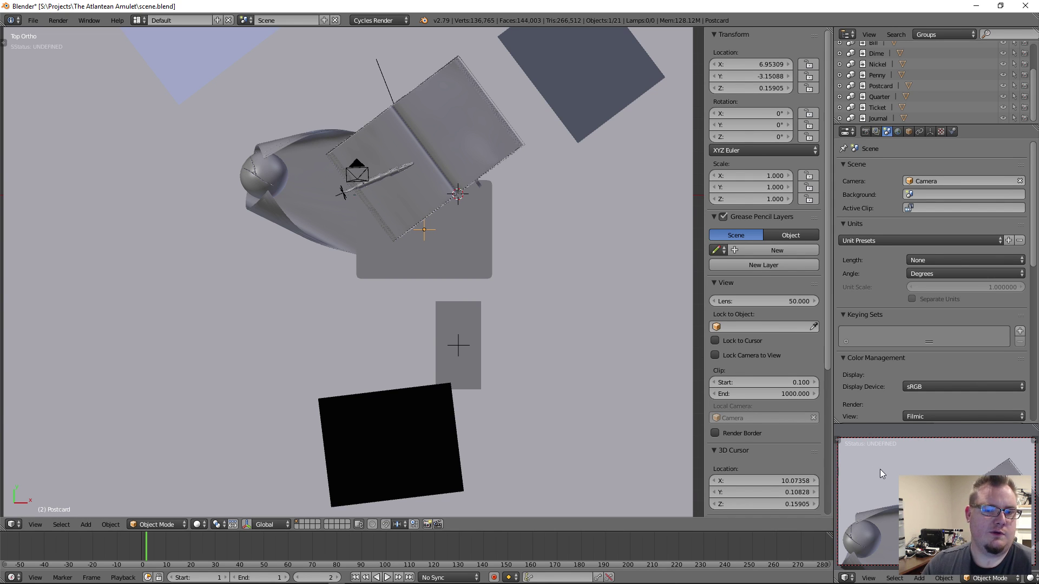
pyautogui.hotkey('shift', 'z')
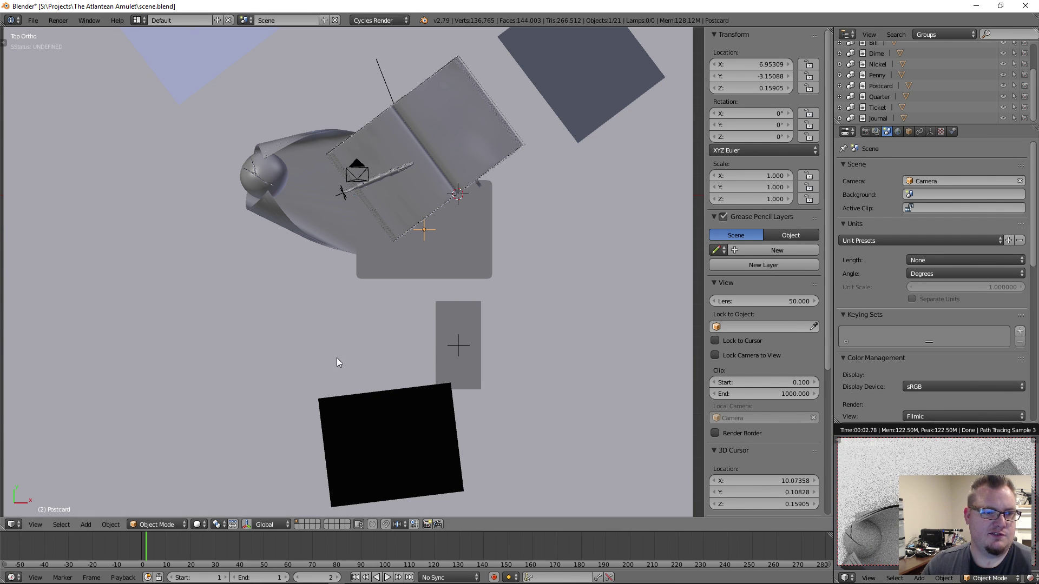
# Examine the light planes L2 and L3, the Lamp emission material and the world's background and ambient occlusion settings
pyautogui.scroll(-4, 336, 358)
pyautogui.moveTo(336, 358); pyautogui.dragTo(280, 221, button='middle')
pyautogui.rightClick(281, 210)
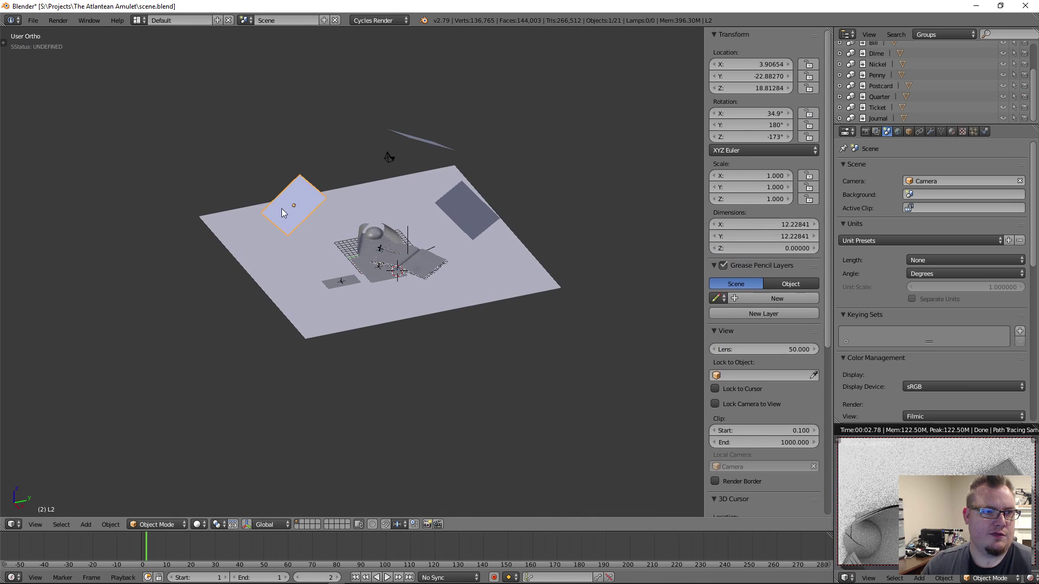
pyautogui.rightClick(456, 208)
pyautogui.moveTo(418, 146); pyautogui.dragTo(467, 207, button='middle')
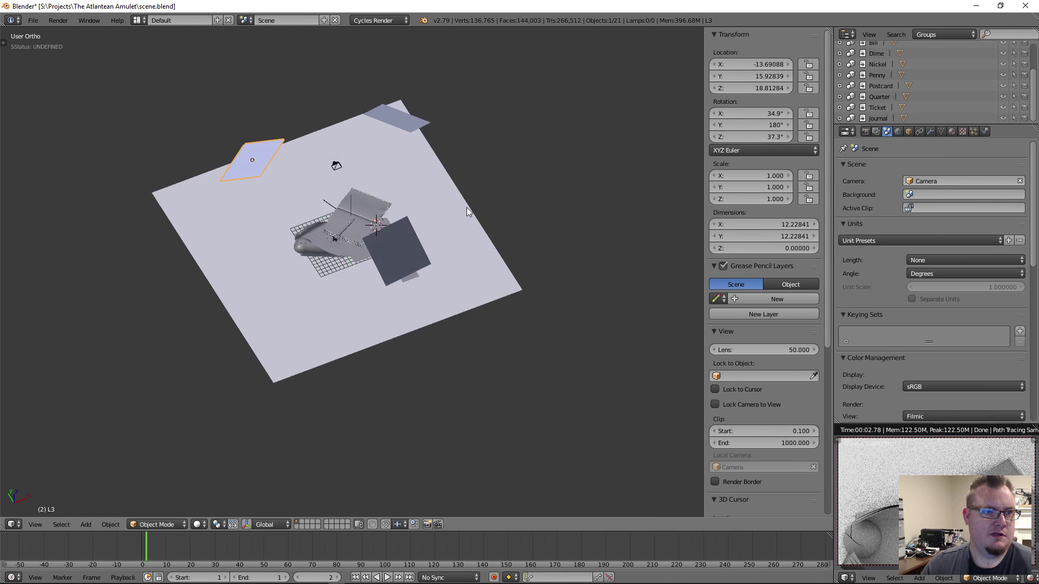
pyautogui.click(952, 132)
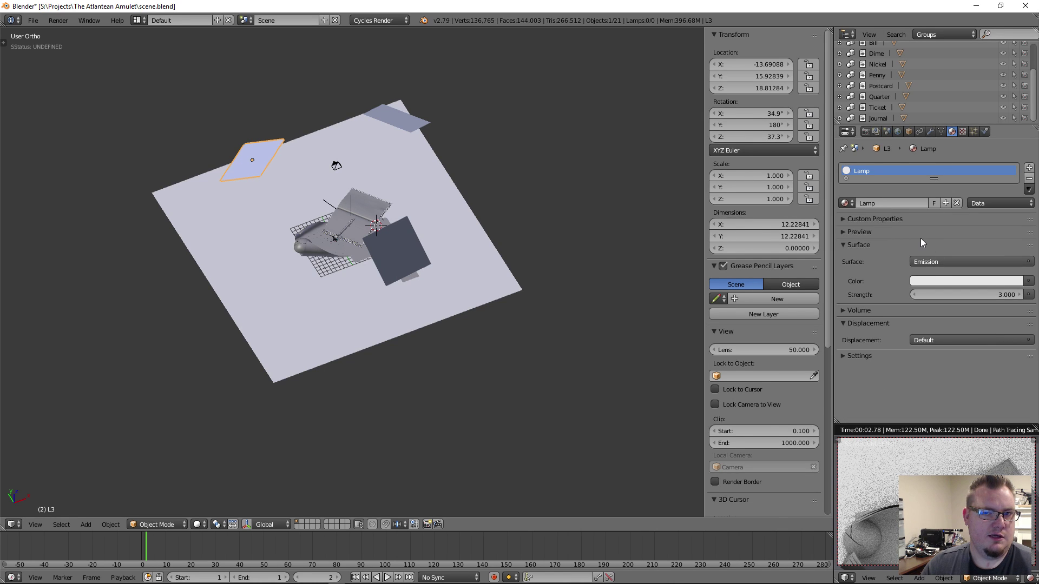
pyautogui.click(897, 133)
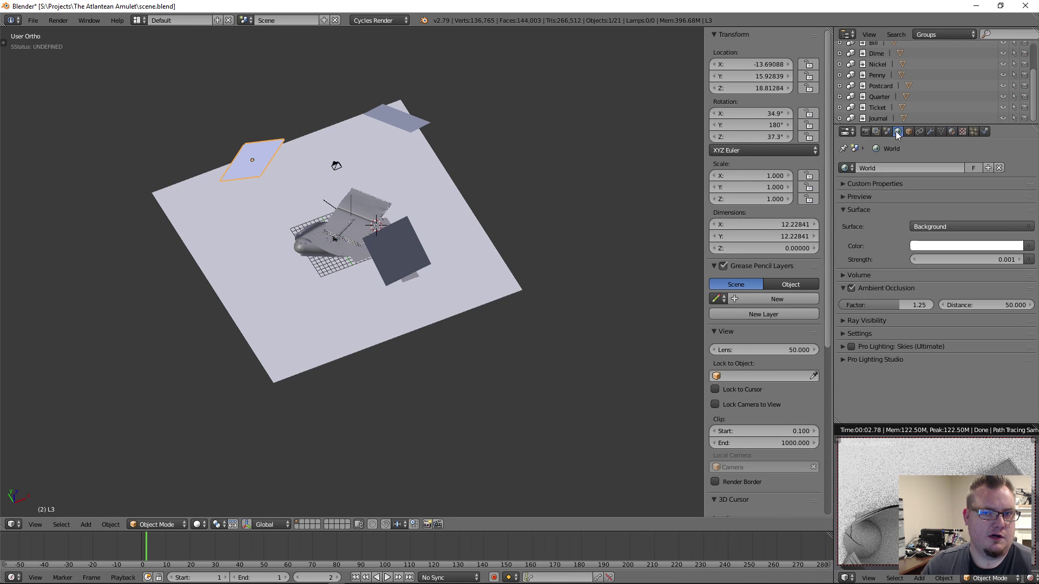
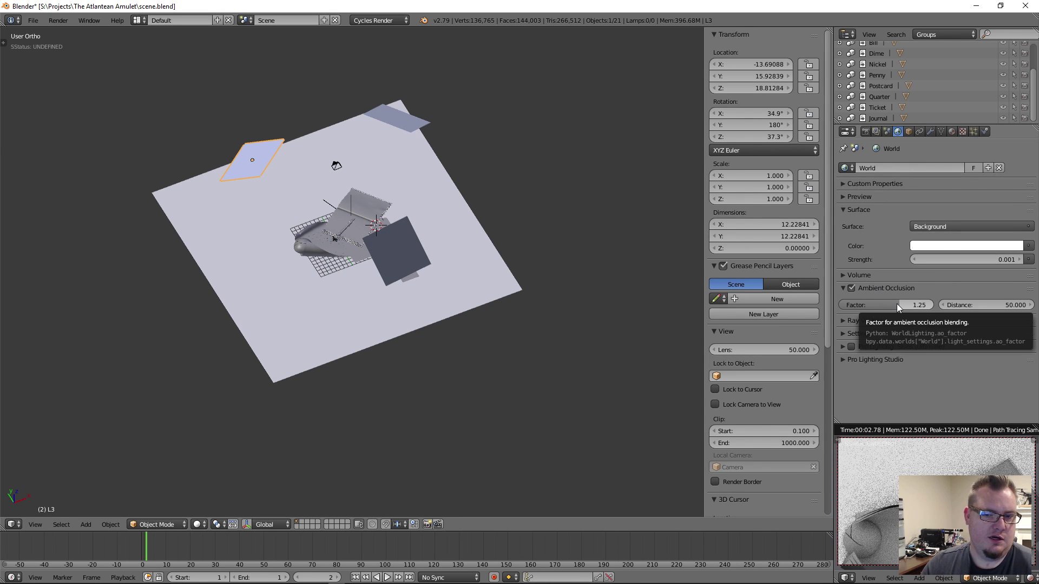
# Turn the scene's colour management curves off and back on to compare their effect on the rendered preview
pyautogui.click(888, 132)
pyautogui.scroll(-8, 900, 339)
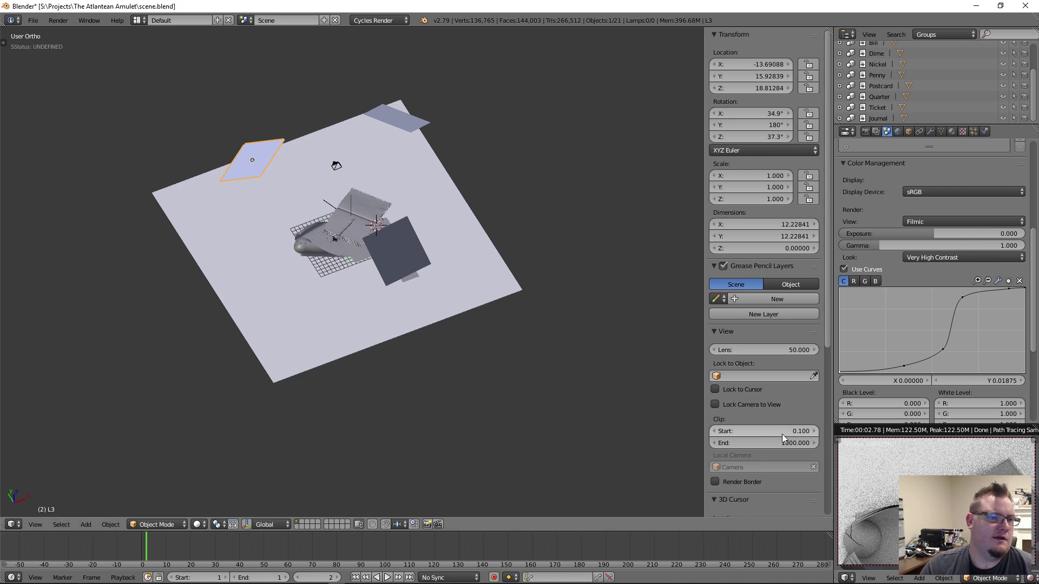
pyautogui.click(842, 269)
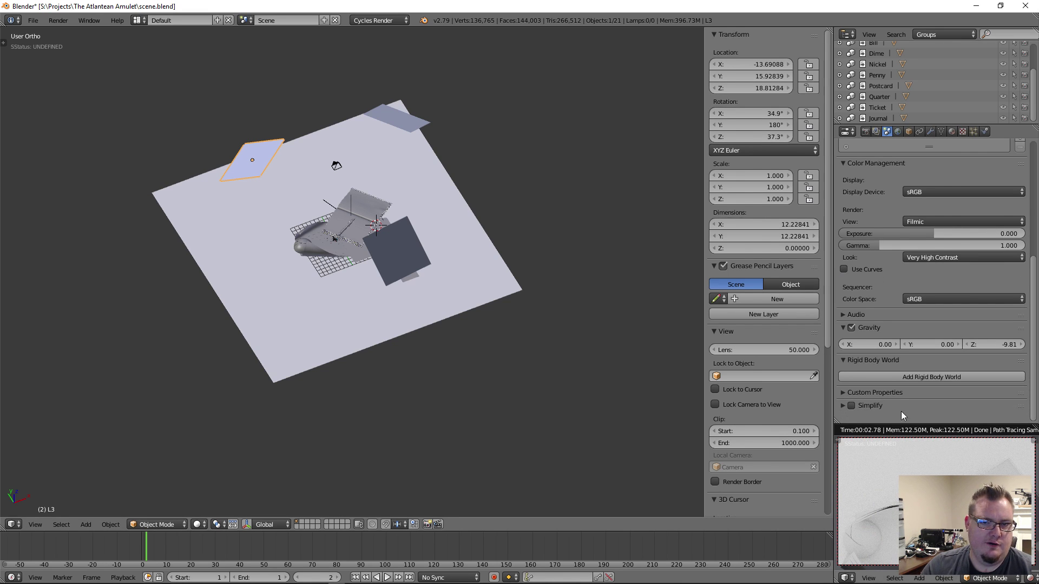
pyautogui.click(842, 269)
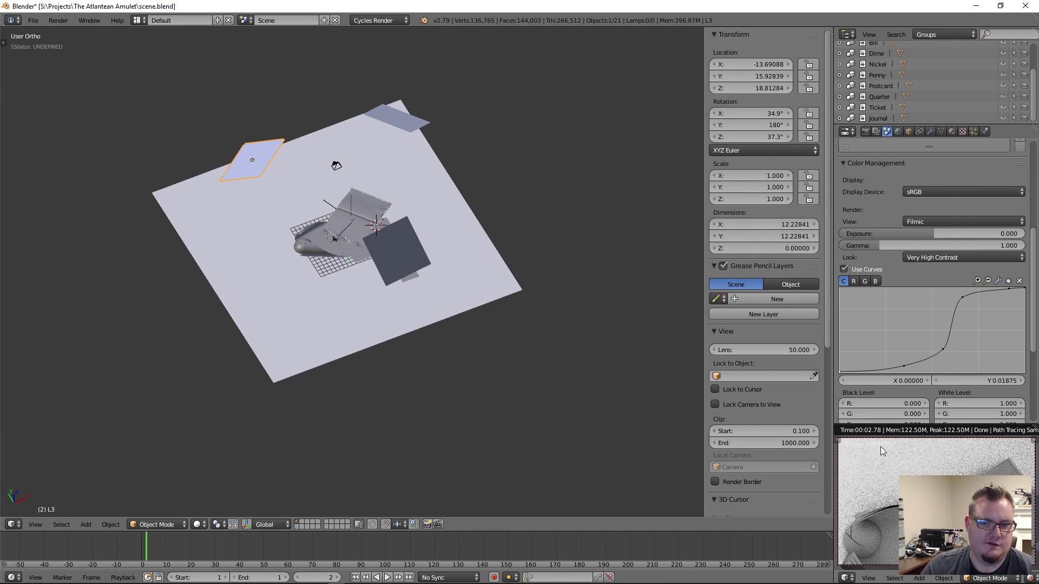
# Inspect the linked objects around the journal, and show the whole layout with its light planes in a wireframe top view
pyautogui.scroll(5, 396, 205)
pyautogui.scroll(6, 396, 205)
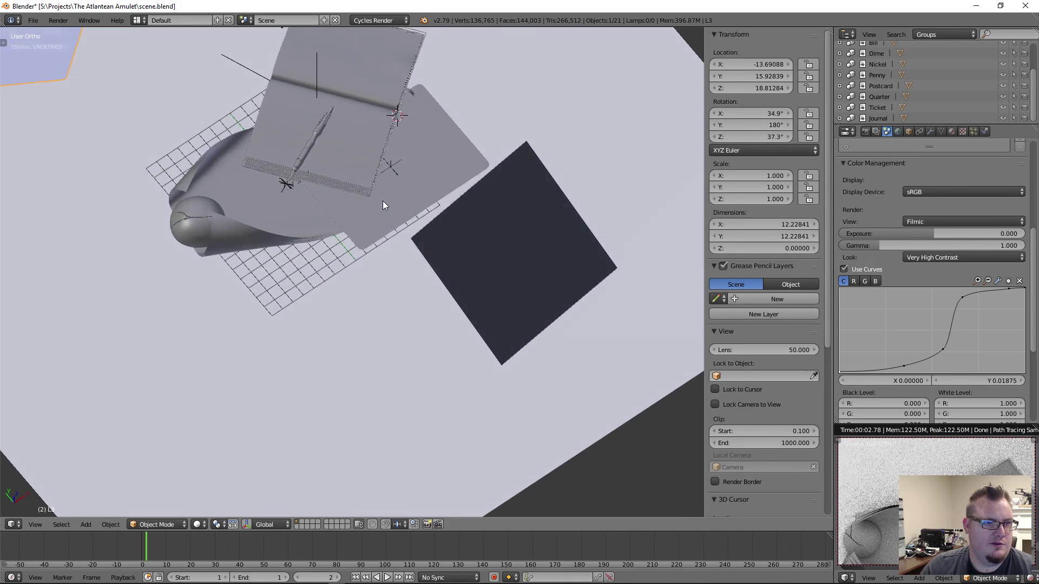
pyautogui.moveTo(417, 261); pyautogui.dragTo(413, 239, button='middle')
pyautogui.scroll(5, 411, 333)
pyautogui.moveTo(411, 333); pyautogui.dragTo(379, 277, button='middle')
pyautogui.scroll(-4, 379, 277)
pyautogui.moveTo(444, 271); pyautogui.dragTo(445, 333, button='middle')
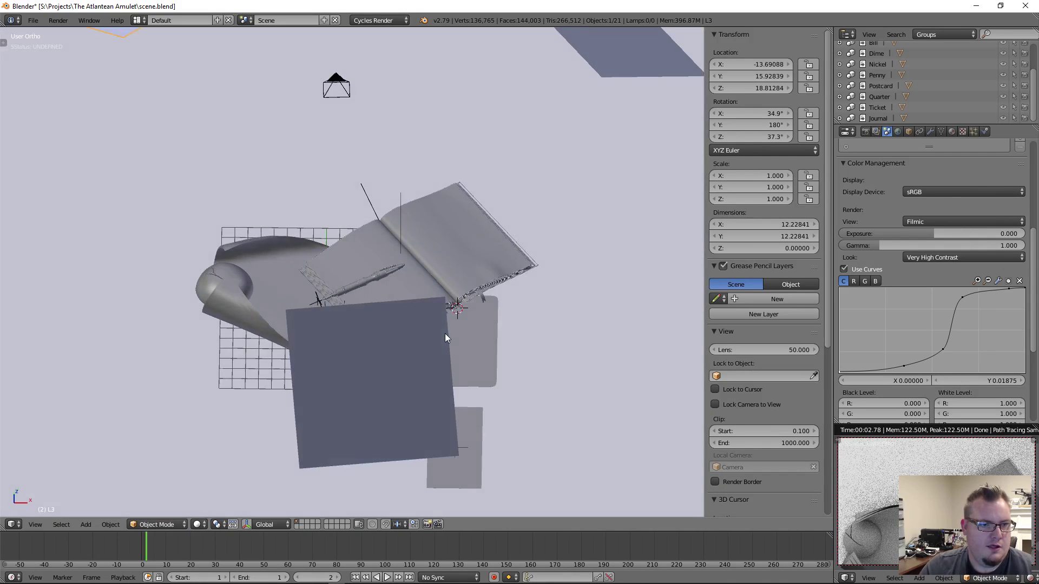
pyautogui.press('KP_7')
pyautogui.press('z')
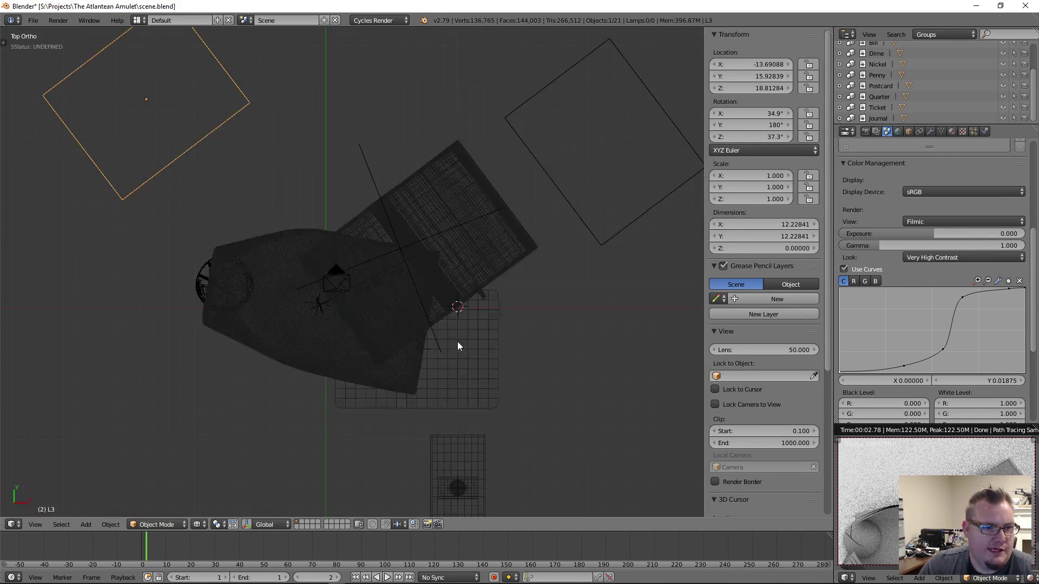
pyautogui.scroll(-4, 457, 342)
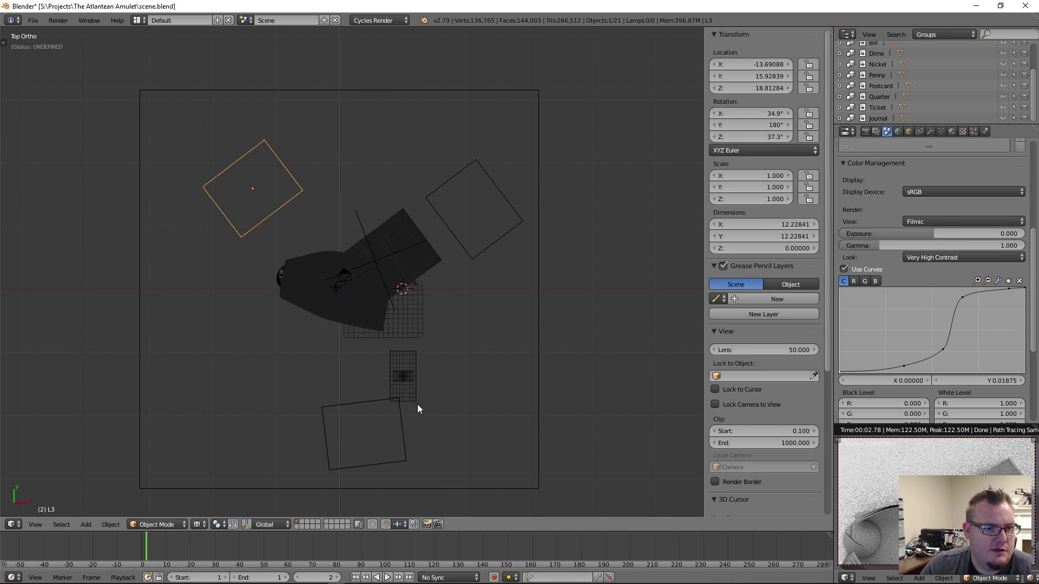
pyautogui.rightClick(403, 313)
pyautogui.scroll(4, 431, 349)
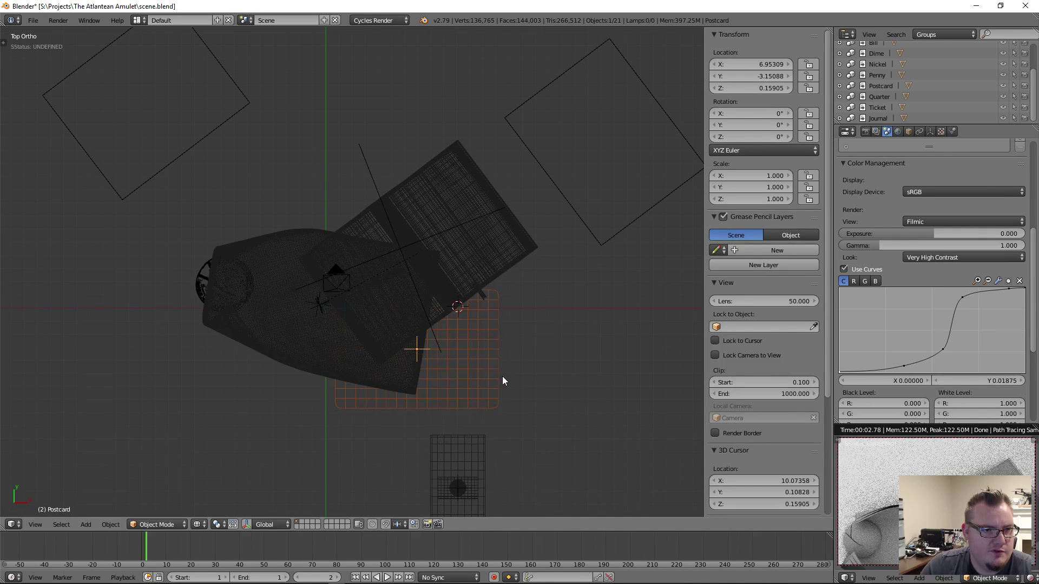
pyautogui.press('g')
pyautogui.rightClick(576, 343)
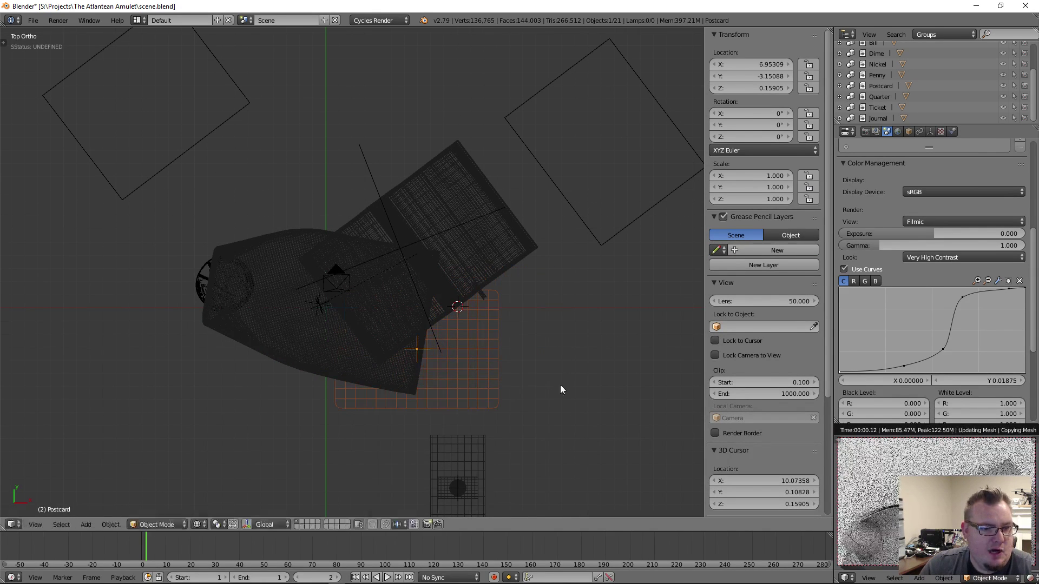
# Undo the postcard's earlier move so it is back in the stack with the other linked groups
pyautogui.hotkey('ctrl', 'z')
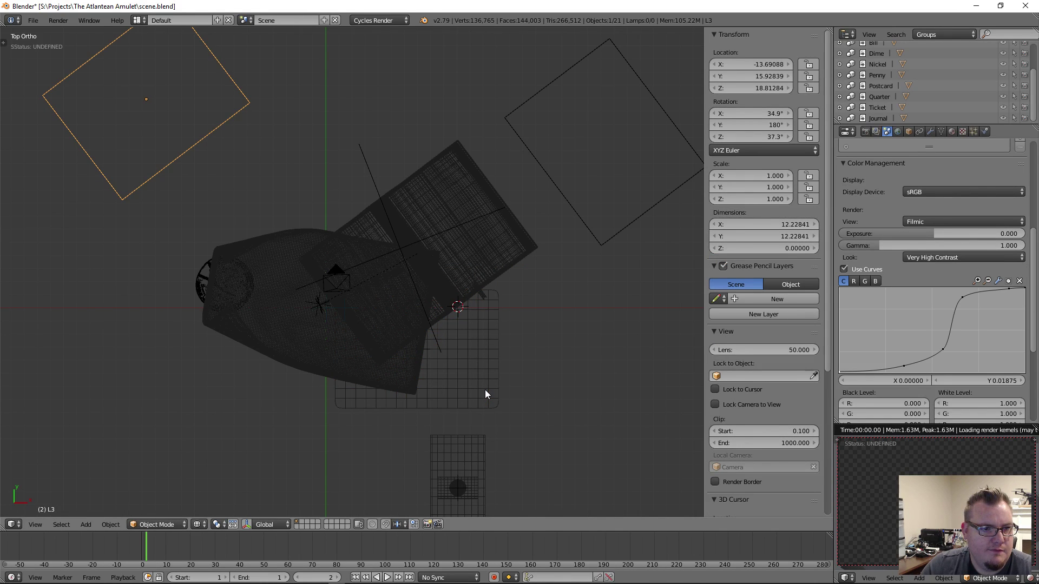
pyautogui.hotkey('ctrl', 'z')
pyautogui.hotkey('ctrl', 'z')
pyautogui.hotkey('ctrl', 'z')
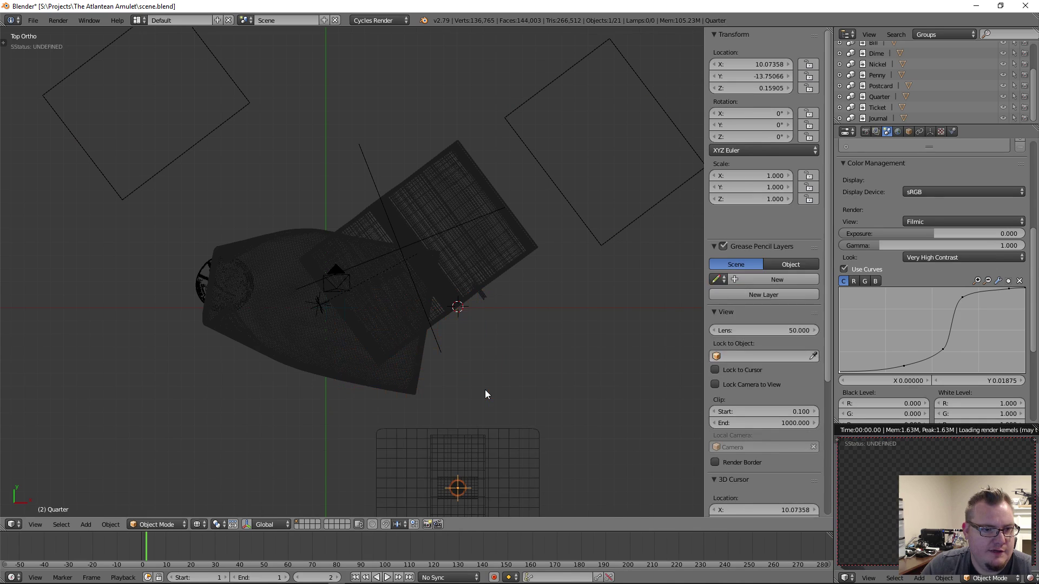
# Deselect everything and box-select the stack of linked currency, postcard and ticket groups
pyautogui.keyDown('shift'); pyautogui.moveTo(521, 417); pyautogui.dragTo(496, 231, button='middle'); pyautogui.keyUp('shift')
pyautogui.scroll(5, 495, 232)
pyautogui.press('a')
pyautogui.press('b')
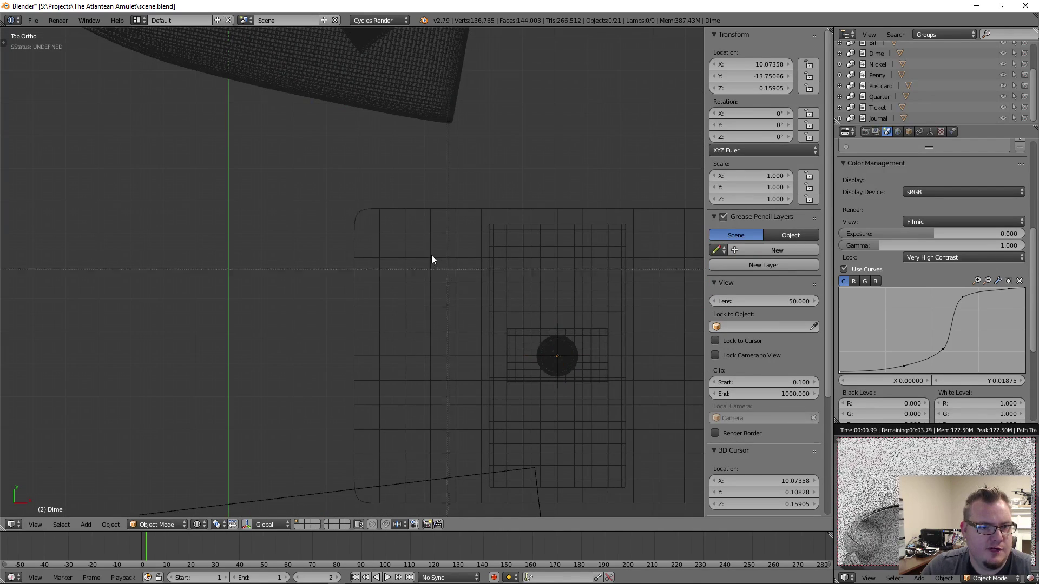
pyautogui.moveTo(444, 266); pyautogui.dragTo(675, 428)
pyautogui.scroll(-4, 529, 320)
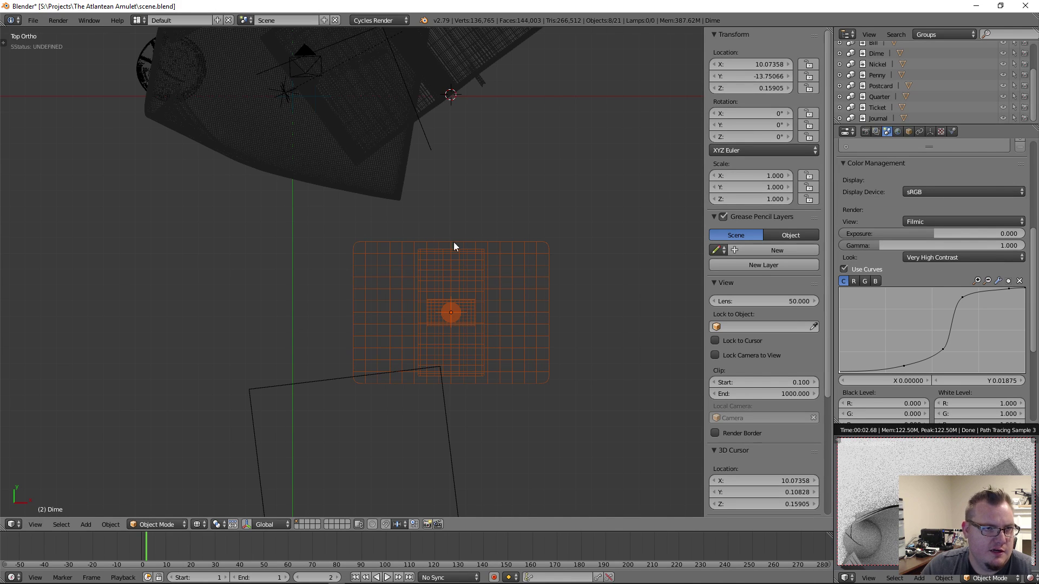
# Move the selected stack of linked groups behind the journal to about X -0.25, Y 8.40
pyautogui.keyDown('shift'); pyautogui.moveTo(454, 199); pyautogui.dragTo(455, 343, button='middle'); pyautogui.keyUp('shift')
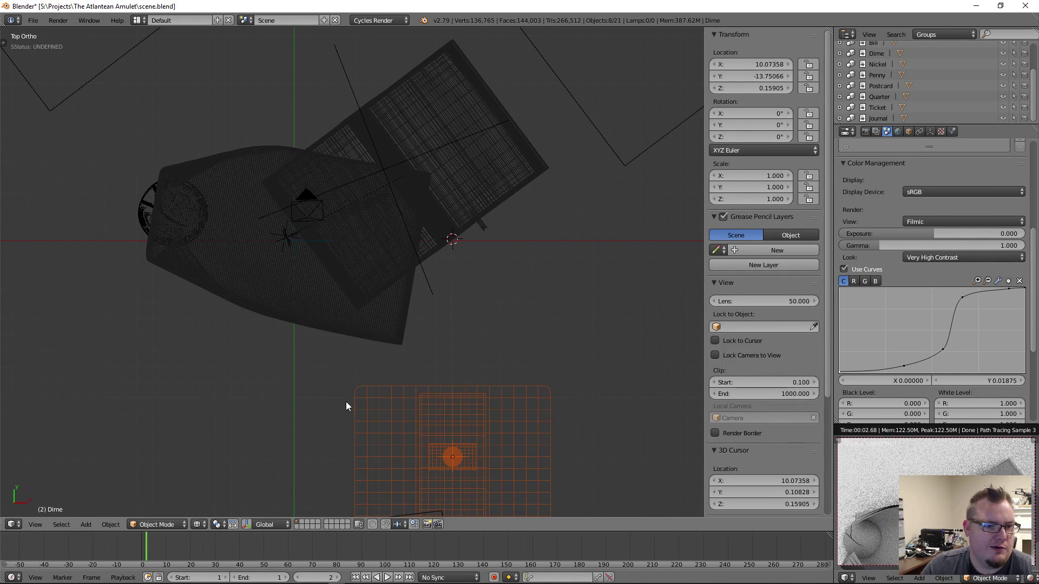
pyautogui.press('s')
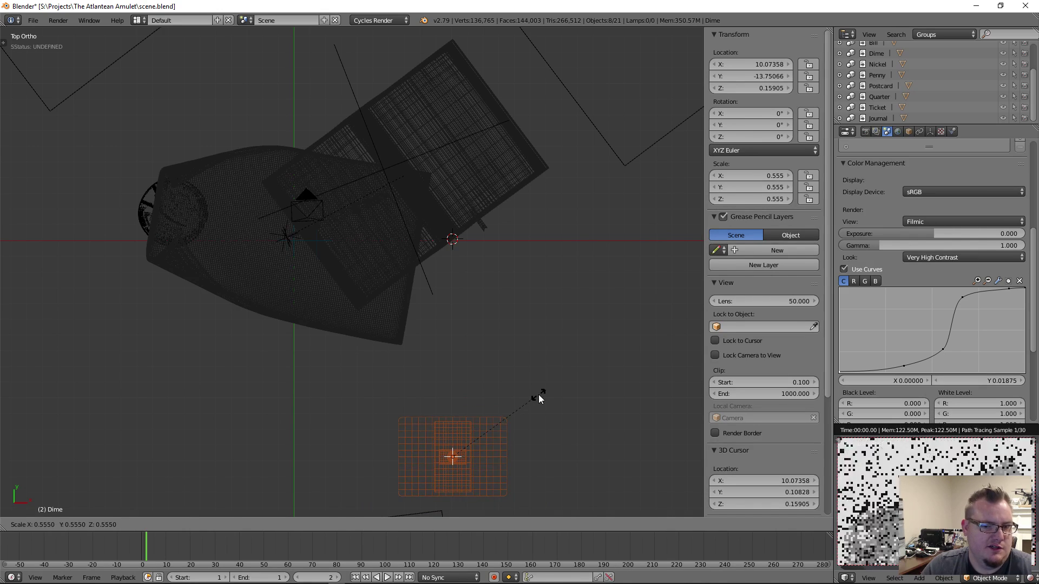
pyautogui.press('Escape')
pyautogui.press('g')
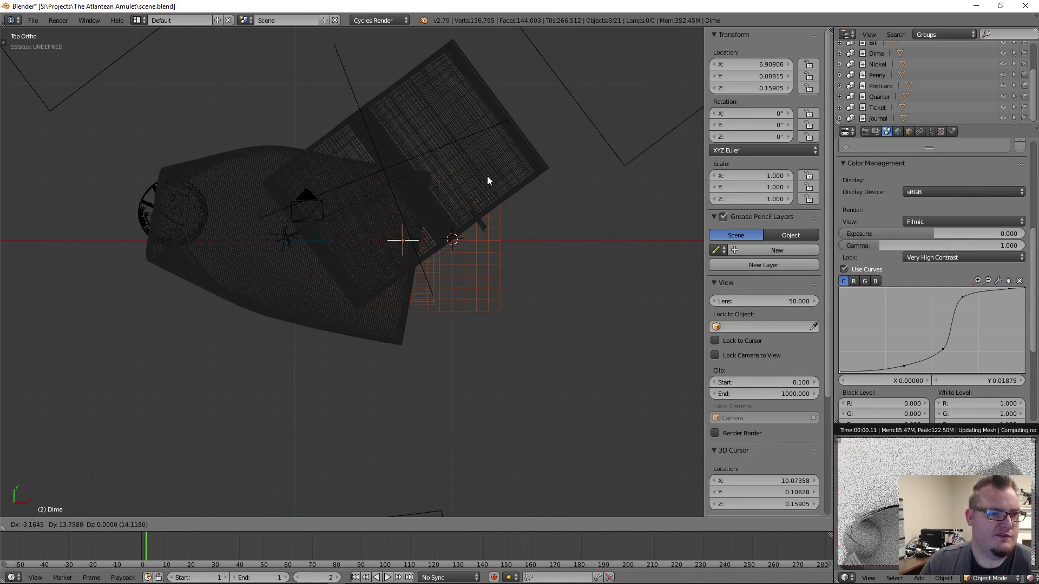
pyautogui.click(375, 42)
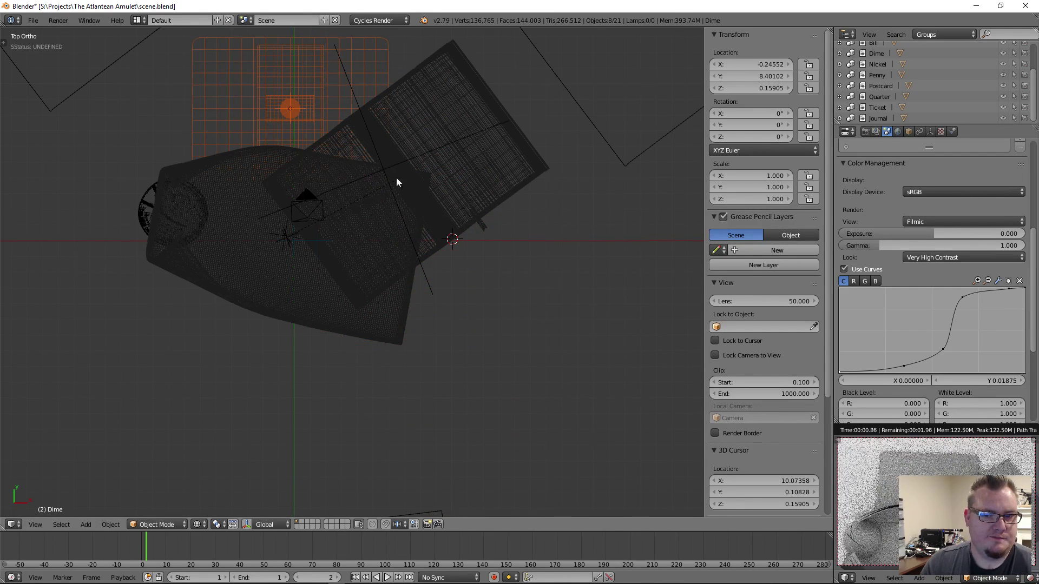
# Switch to solid shading and shift the selected stack clear of the cloth to about X 0.24, Y 9.60
pyautogui.keyDown('shift'); pyautogui.moveTo(396, 178); pyautogui.dragTo(435, 270, button='middle'); pyautogui.keyUp('shift')
pyautogui.scroll(1, 432, 177)
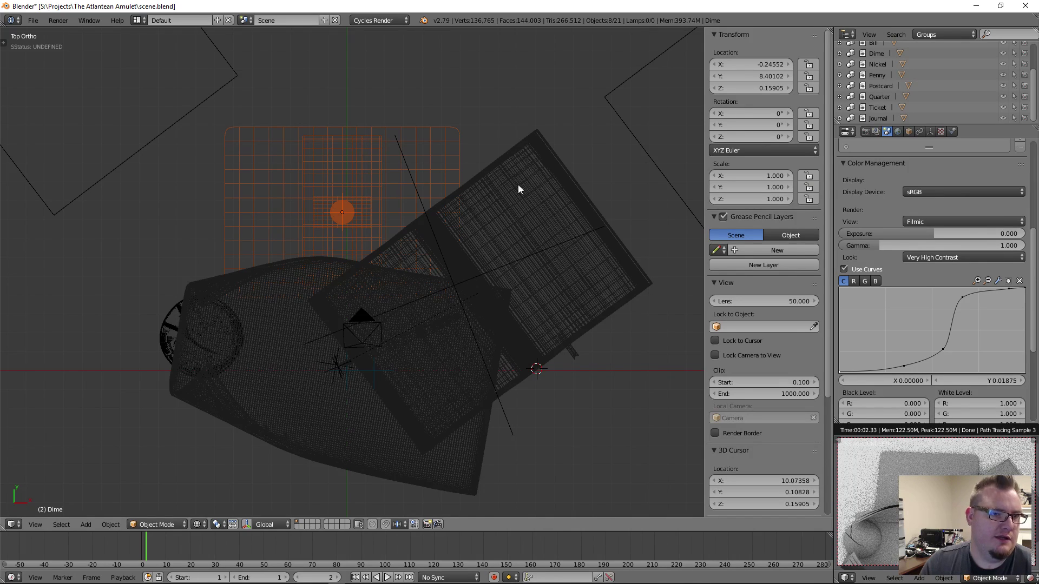
pyautogui.press('z')
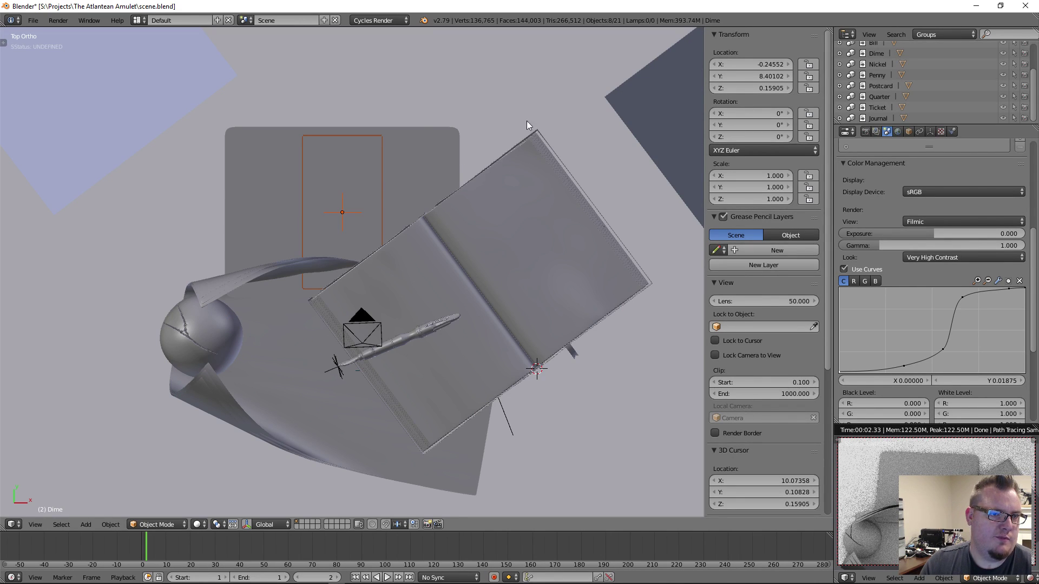
pyautogui.press('g')
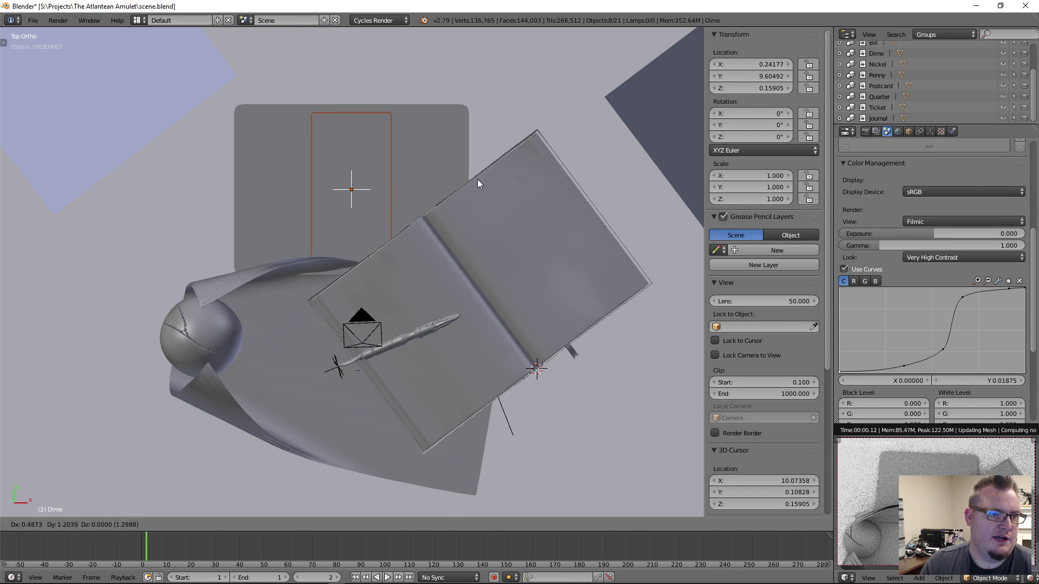
pyautogui.click(477, 180)
# Scale the selected stack of linked groups down to about 0.796
pyautogui.press('s')
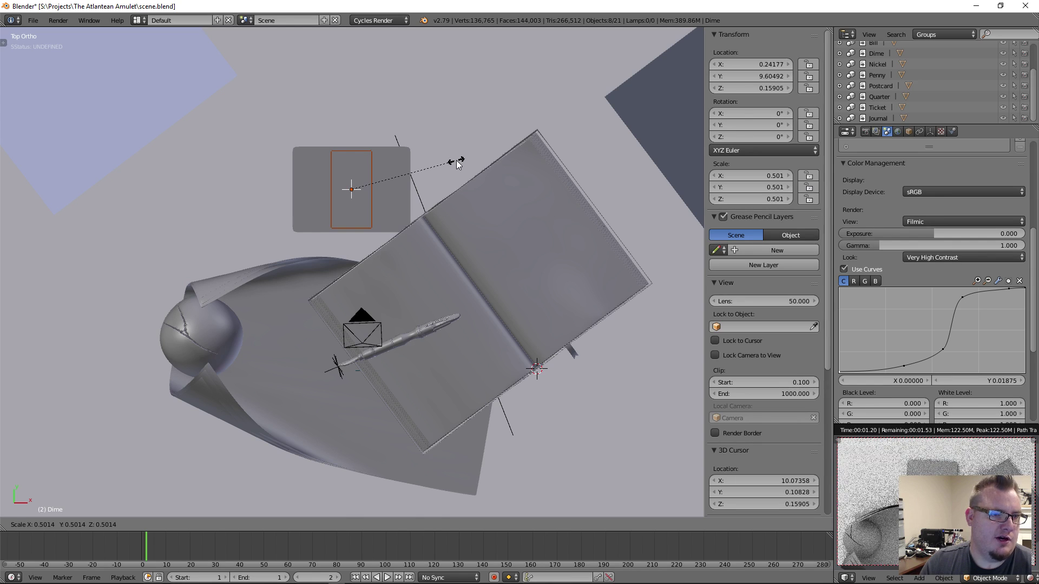
pyautogui.click(456, 164)
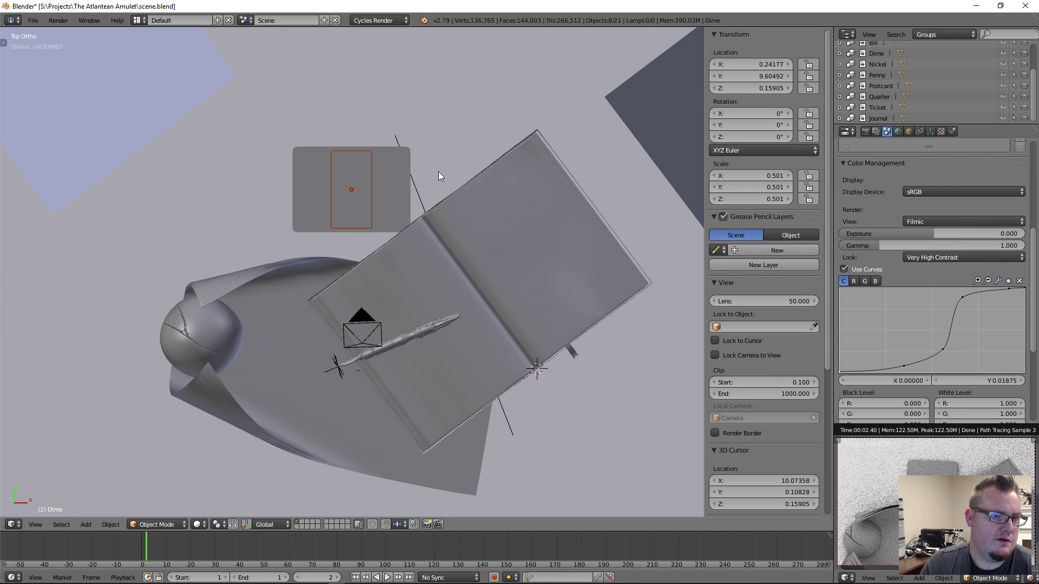
pyautogui.press('s')
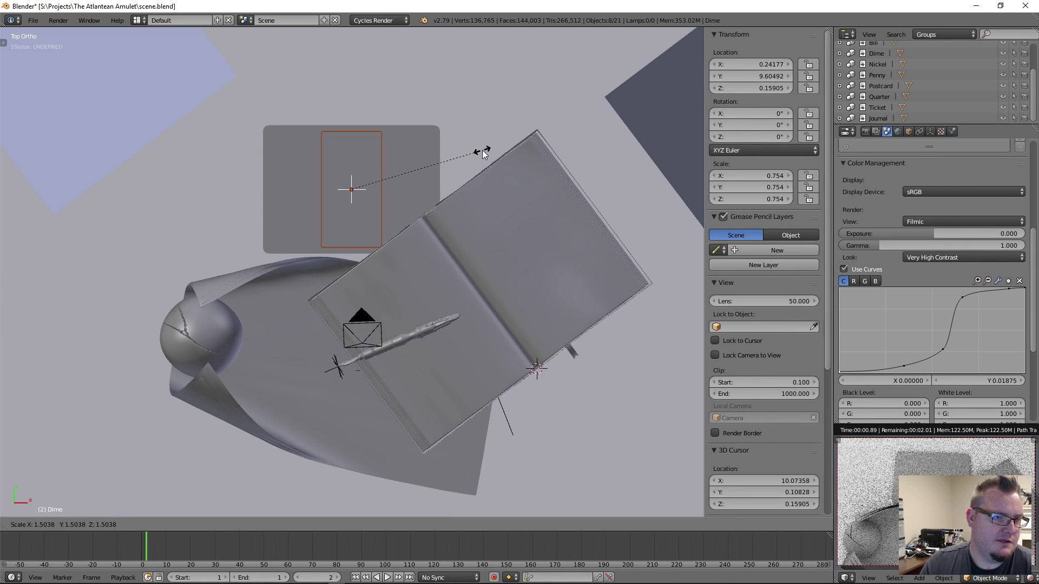
pyautogui.click(483, 151)
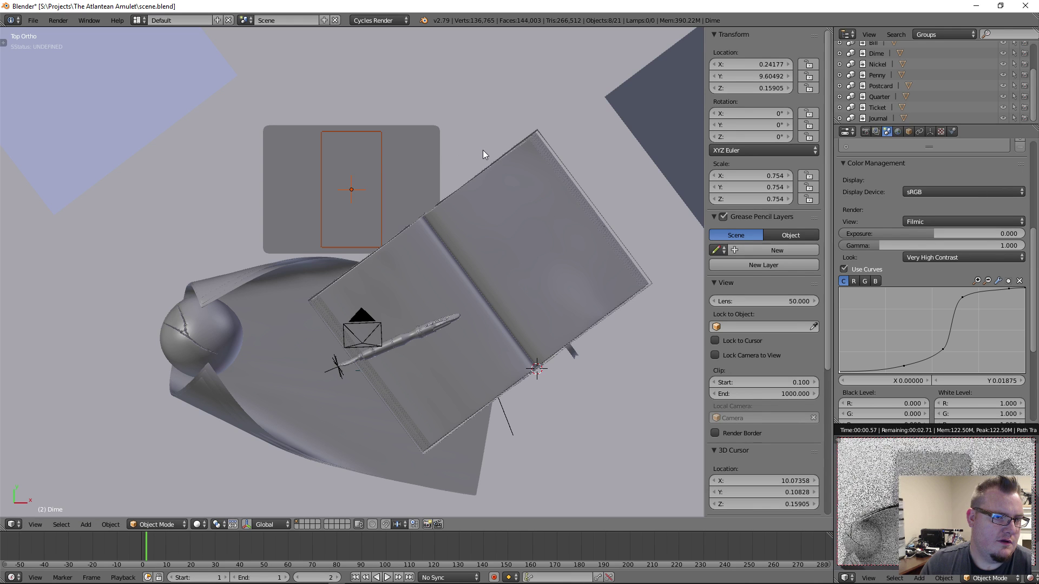
pyautogui.press('s')
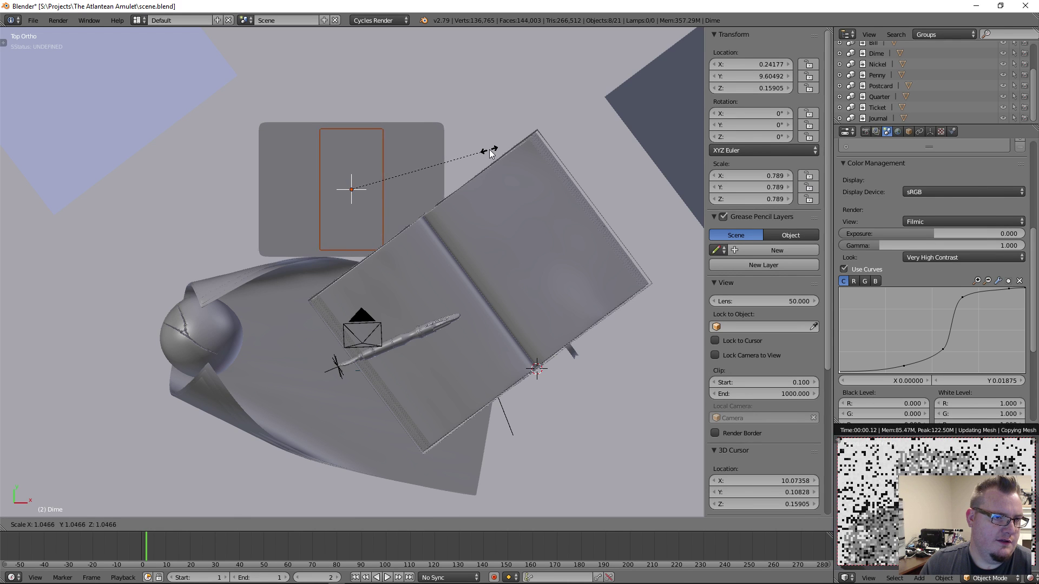
pyautogui.click(491, 149)
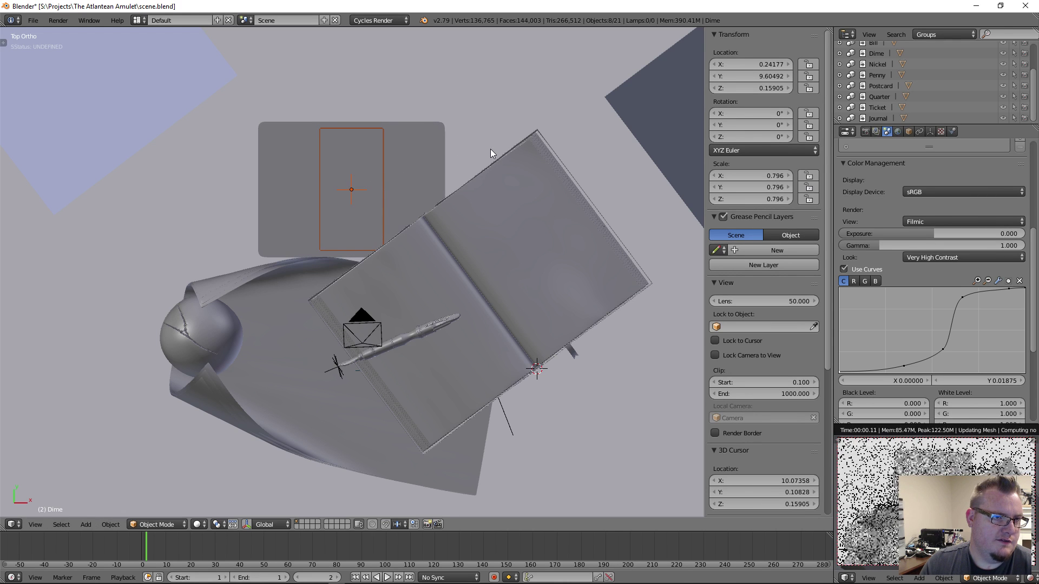
# Select only the linked postcard and, in a wireframe top view, scale it down to about 0.555
pyautogui.rightClick(332, 173)
pyautogui.moveTo(333, 174); pyautogui.dragTo(424, 189, button='middle')
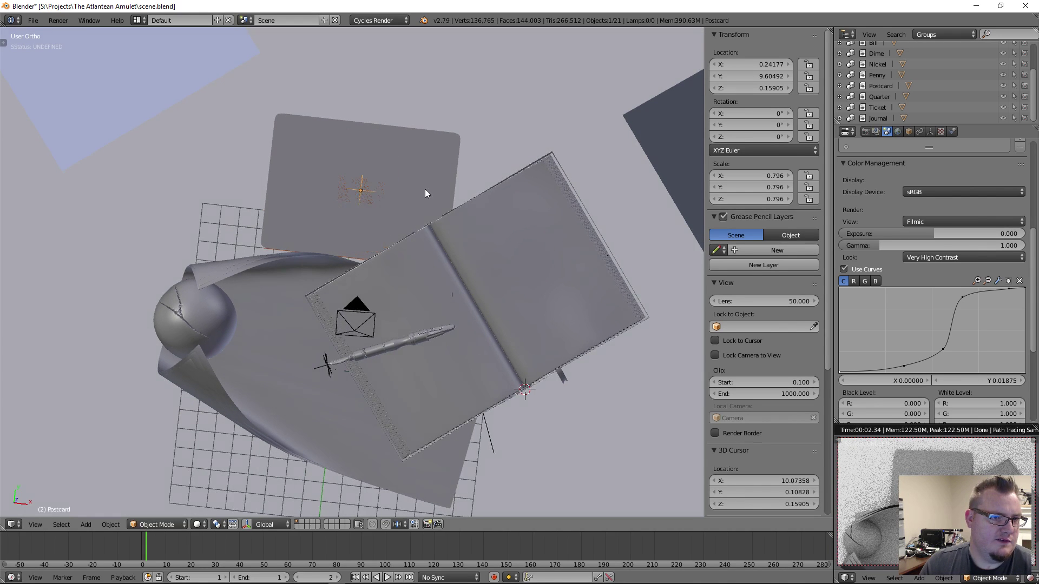
pyautogui.press('KP_7')
pyautogui.press('z')
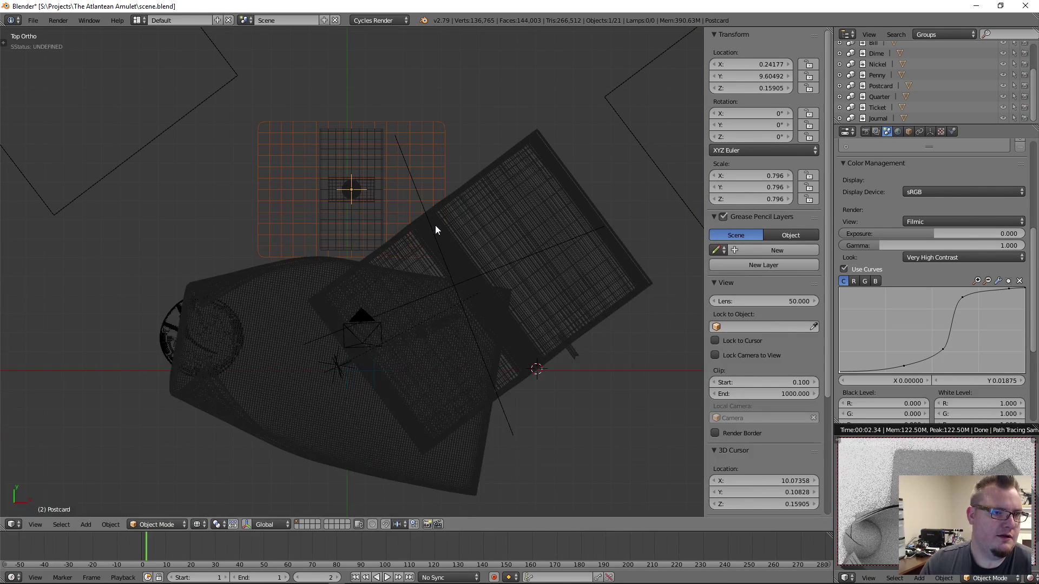
pyautogui.press('s')
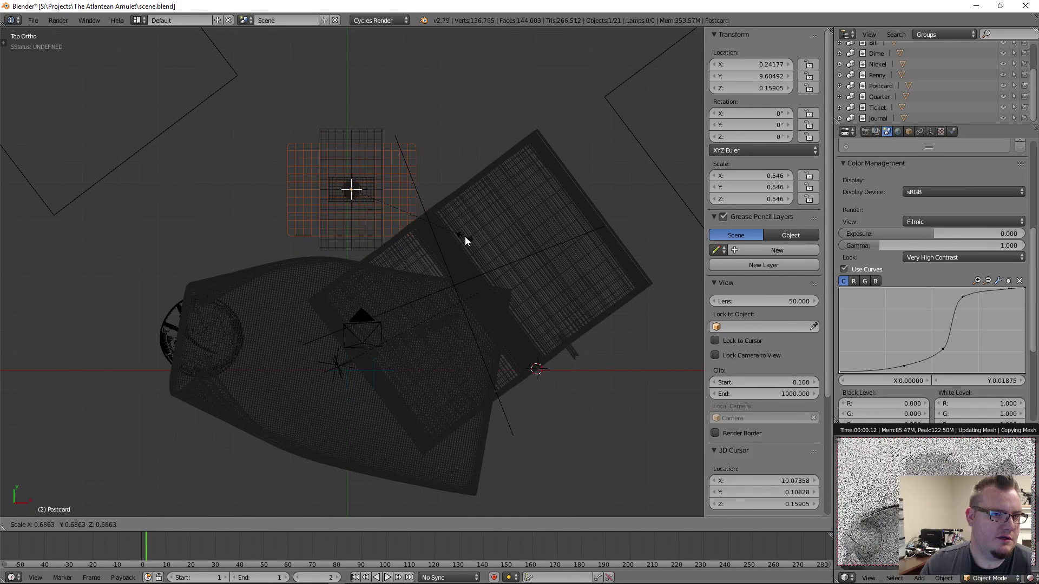
pyautogui.click(466, 236)
# Move the postcard partly under the journal to about X 5.97, Y 9.69 and rotate it about 10.5° around Z
pyautogui.press('g')
pyautogui.click(510, 281)
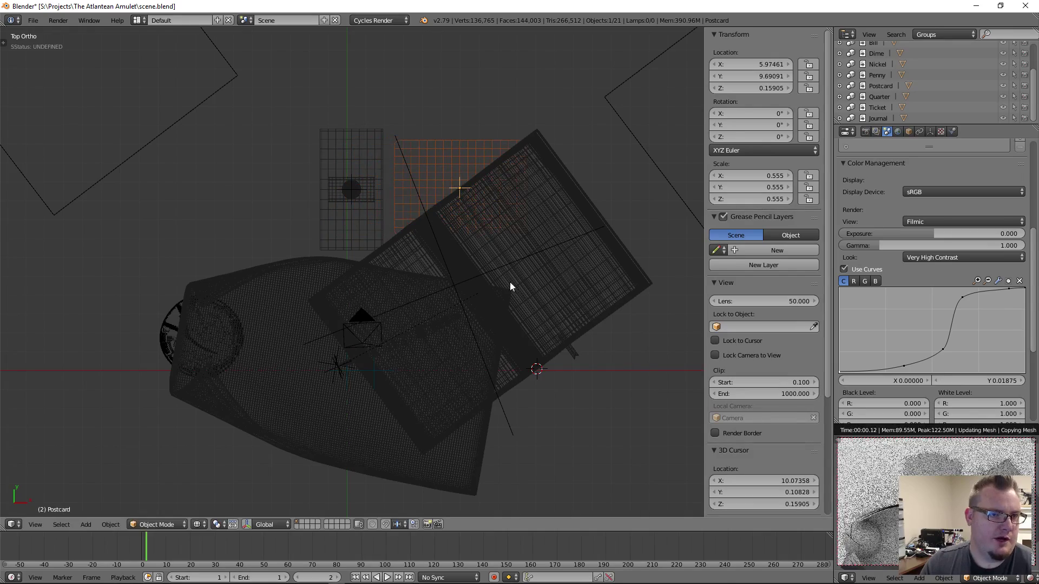
pyautogui.press('r')
pyautogui.click(581, 278)
# In solid shading, lower the postcard beneath the journal's cover to about Z -0.085
pyautogui.moveTo(501, 306); pyautogui.dragTo(278, 198, button='middle')
pyautogui.scroll(7, 363, 401)
pyautogui.keyDown('shift'); pyautogui.moveTo(391, 439); pyautogui.dragTo(375, 192, button='middle'); pyautogui.keyUp('shift')
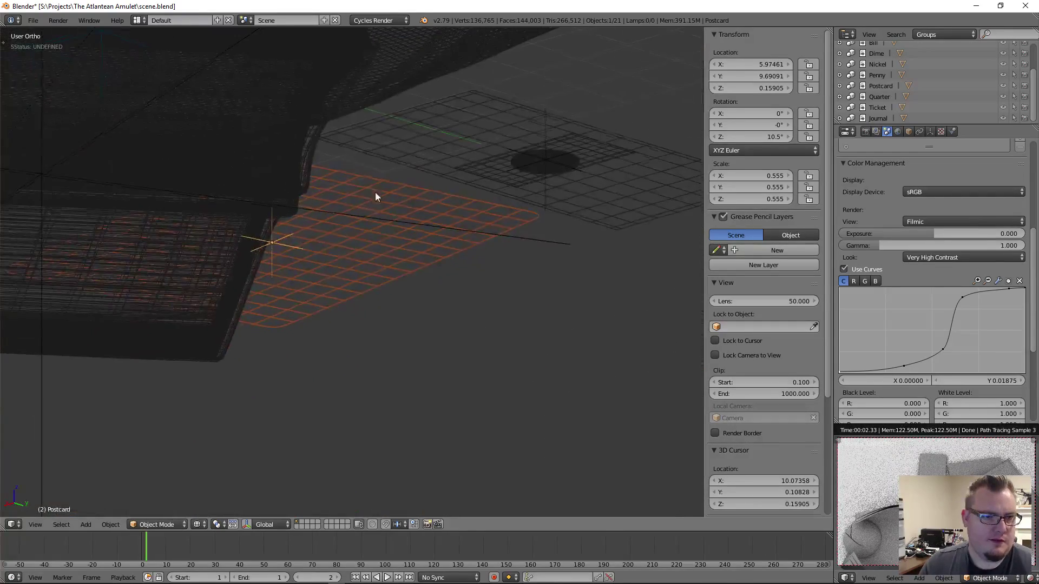
pyautogui.scroll(1, 398, 317)
pyautogui.scroll(3, 398, 317)
pyautogui.press('z')
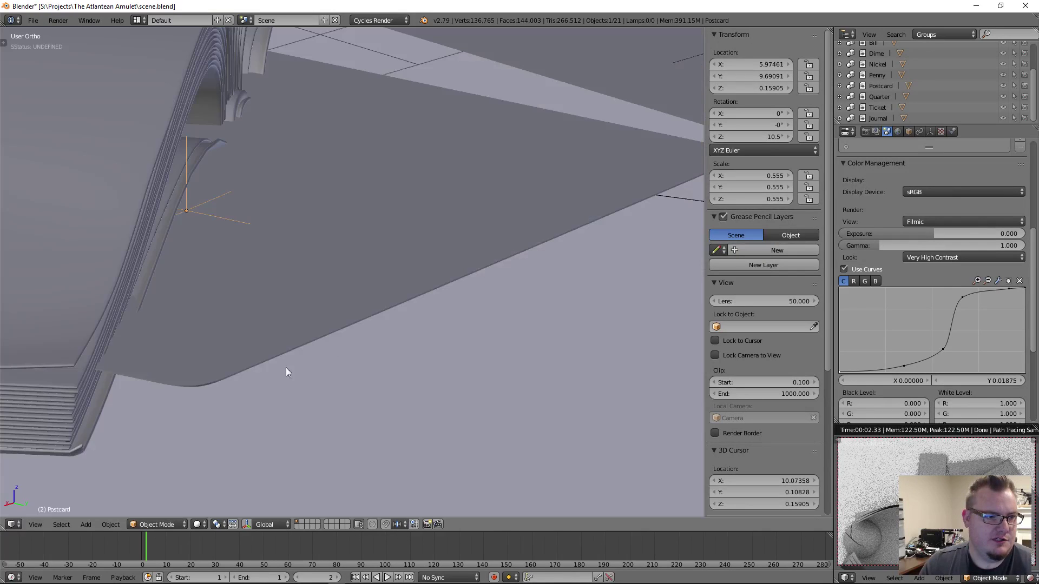
pyautogui.press('g')
pyautogui.press('z')
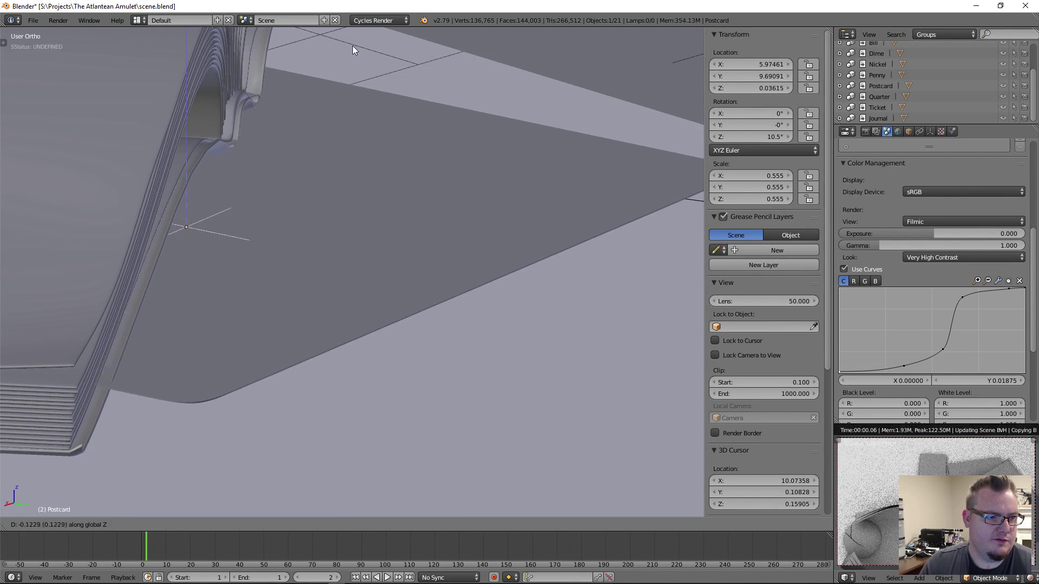
pyautogui.click(384, 190)
# Examine the postcard and the linked bill beside the journal from several angles and compare the layout with Concept Painting.png in Photos
pyautogui.scroll(-8, 381, 185)
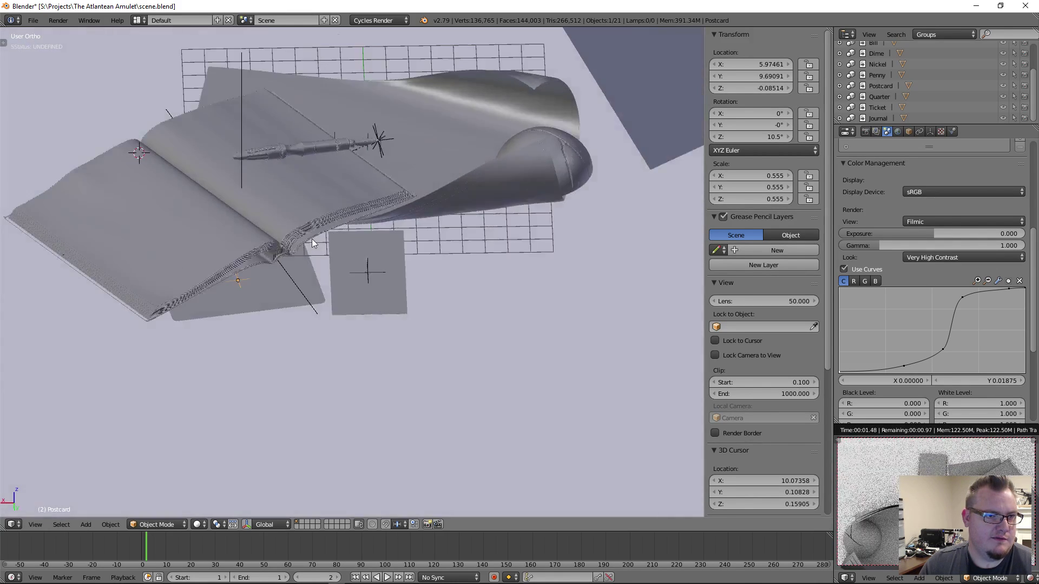
pyautogui.moveTo(312, 238); pyautogui.dragTo(417, 216, button='middle')
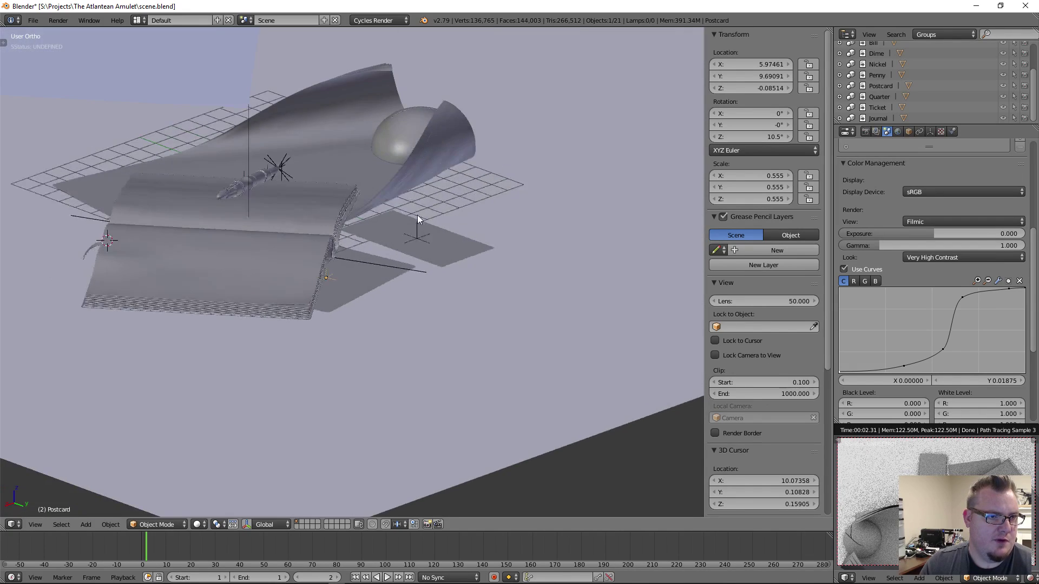
pyautogui.scroll(5, 418, 215)
pyautogui.moveTo(398, 156); pyautogui.dragTo(324, 196, button='middle')
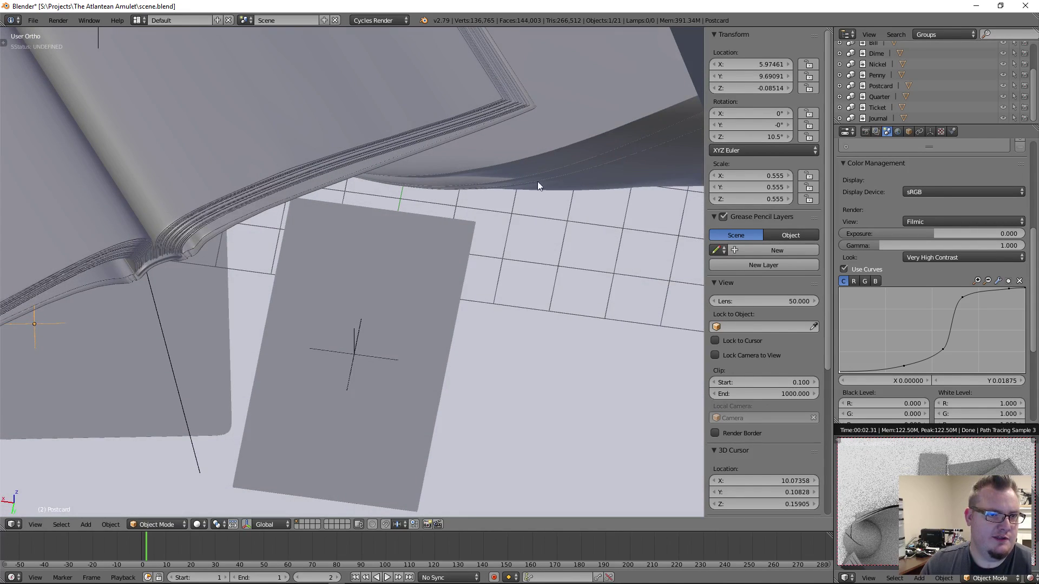
pyautogui.moveTo(577, 157); pyautogui.dragTo(373, 284, button='middle')
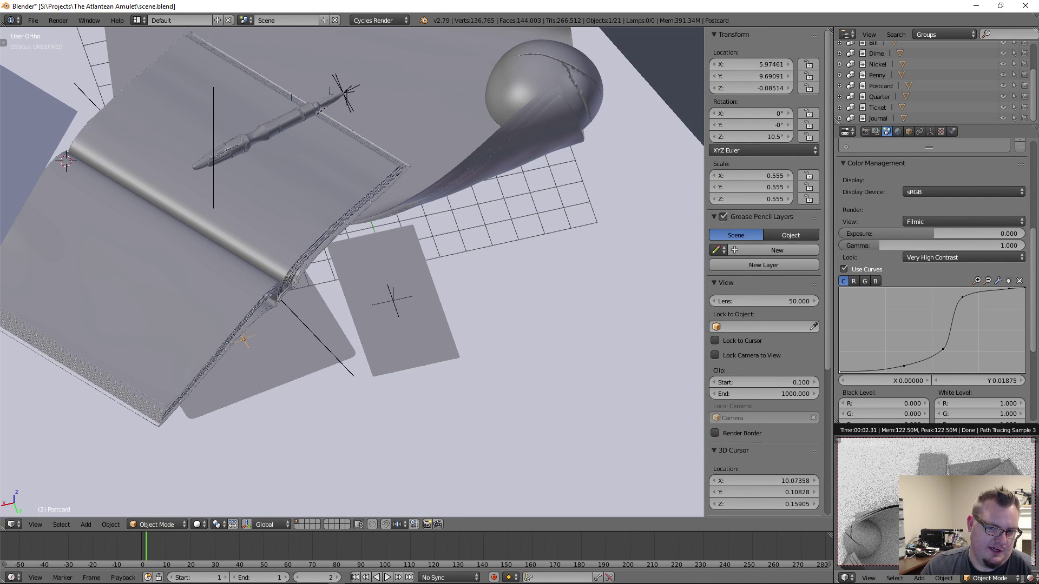
pyautogui.rightClick(390, 299)
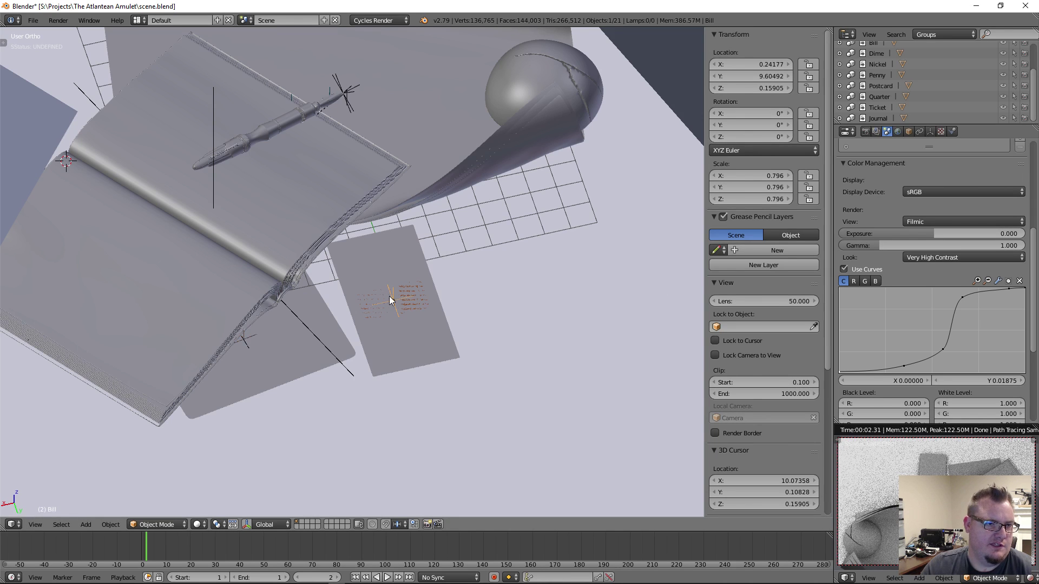
pyautogui.press('KP_7')
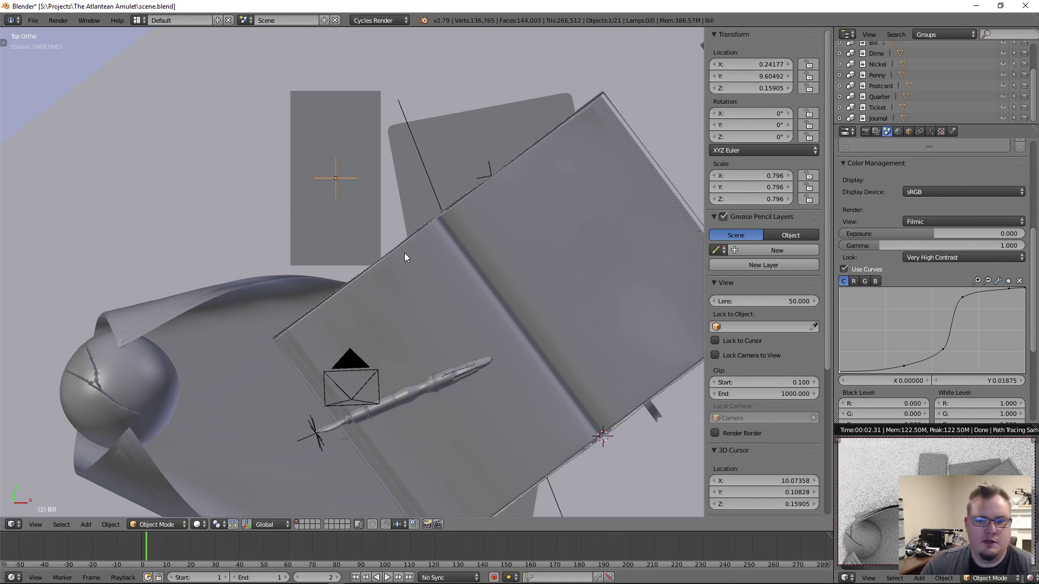
pyautogui.hotkey('alt', 'Tab')
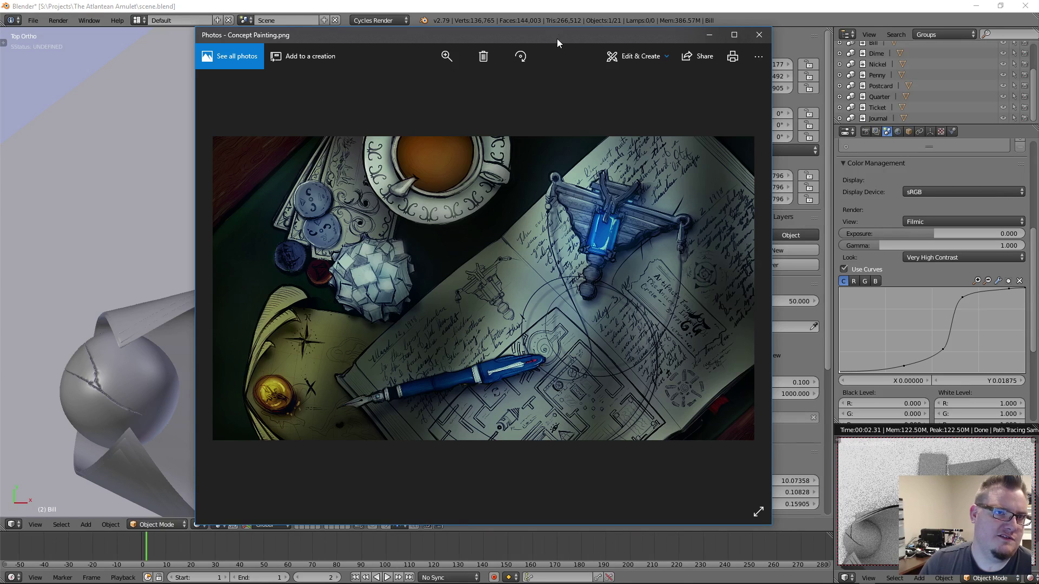
pyautogui.moveTo(557, 38); pyautogui.dragTo(622, 583)
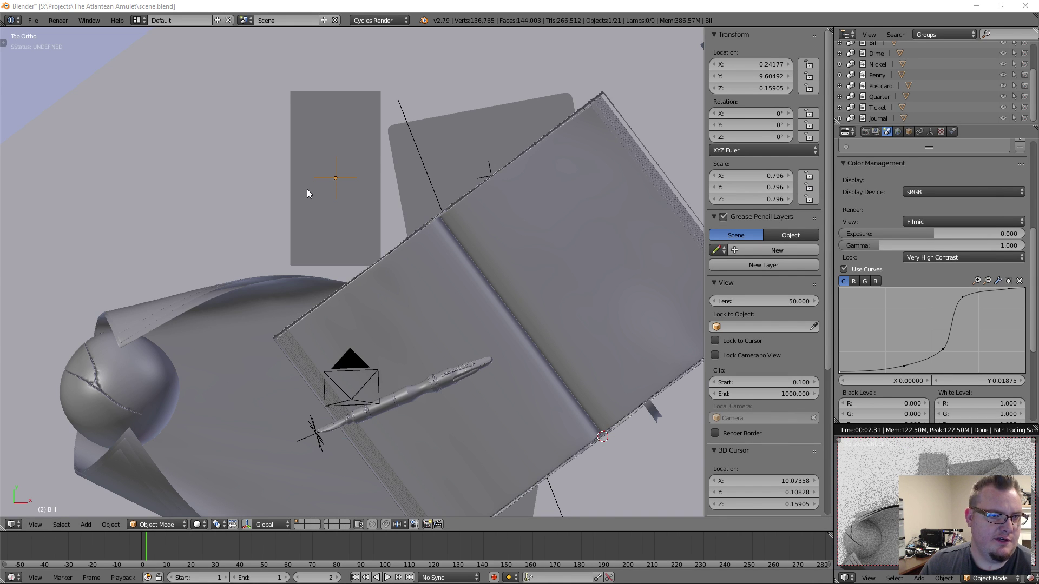
# Copy the postcard's Z location to the linked bill, setting it to -0.08514
pyautogui.moveTo(473, 258); pyautogui.dragTo(483, 235, button='middle')
pyautogui.rightClick(520, 233)
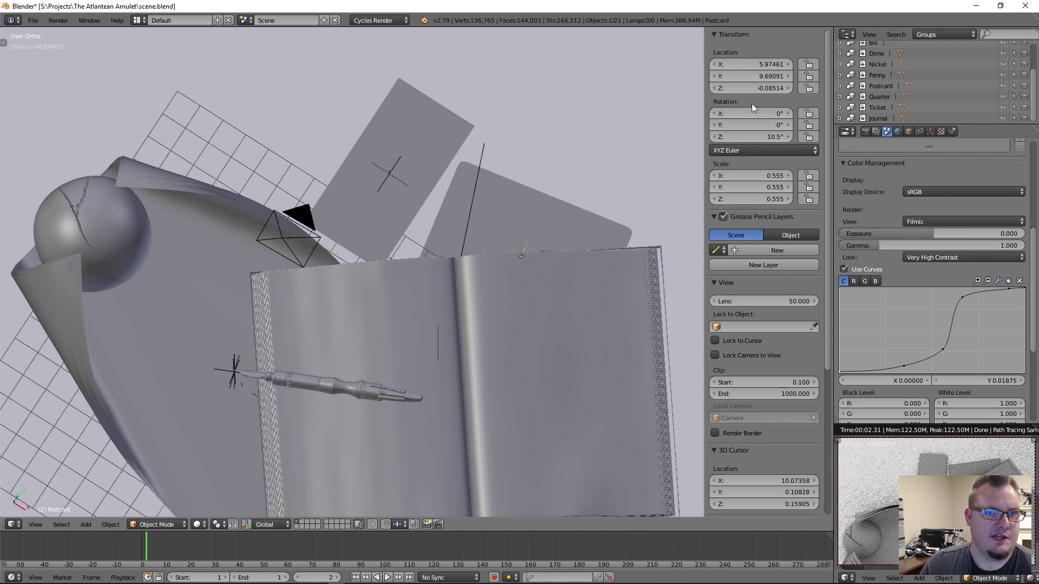
pyautogui.rightClick(437, 107)
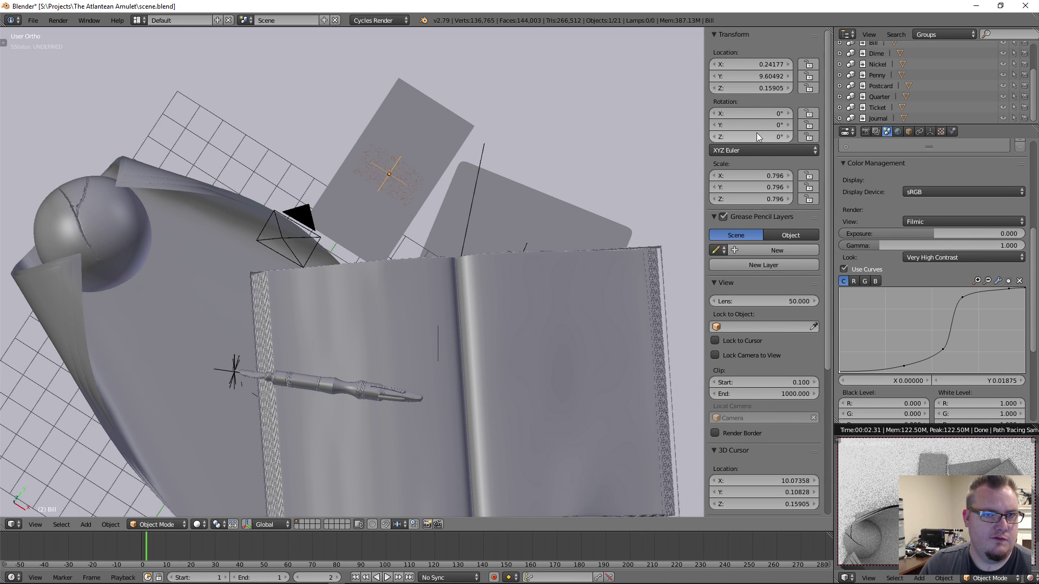
pyautogui.moveTo(762, 89); pyautogui.dragTo(749, 89)
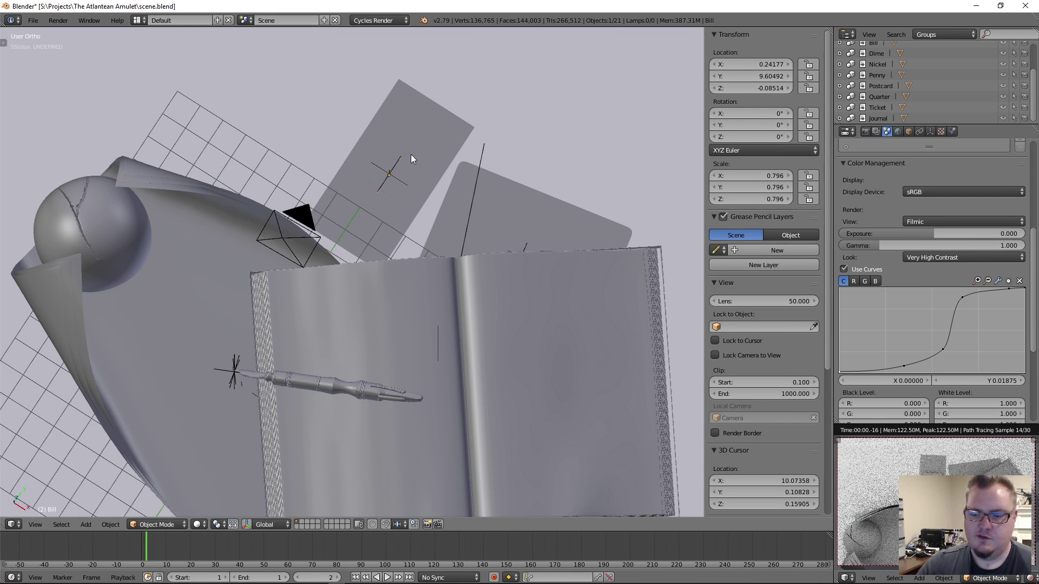
# Move the bill away from the ticket and coins to about X -4.58, Y 12.87, checking its placement in the camera view
pyautogui.press('KP_7')
pyautogui.scroll(-3, 395, 226)
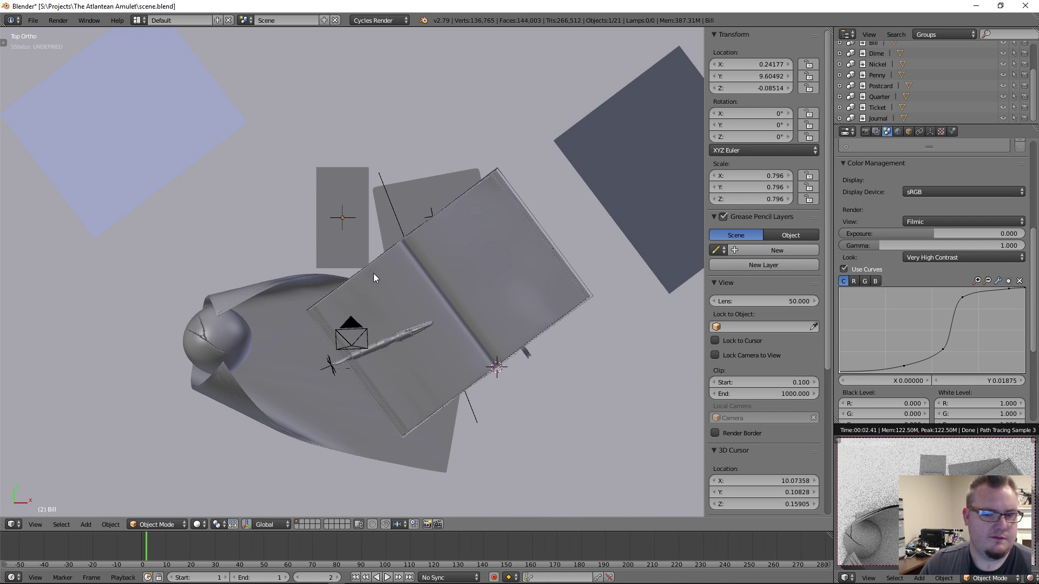
pyautogui.press('g')
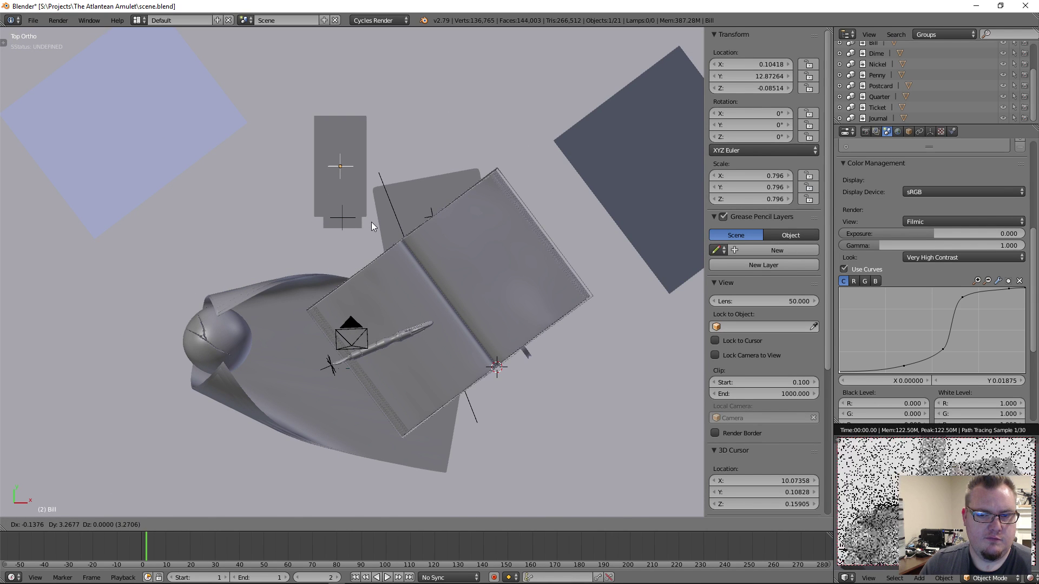
pyautogui.press('x')
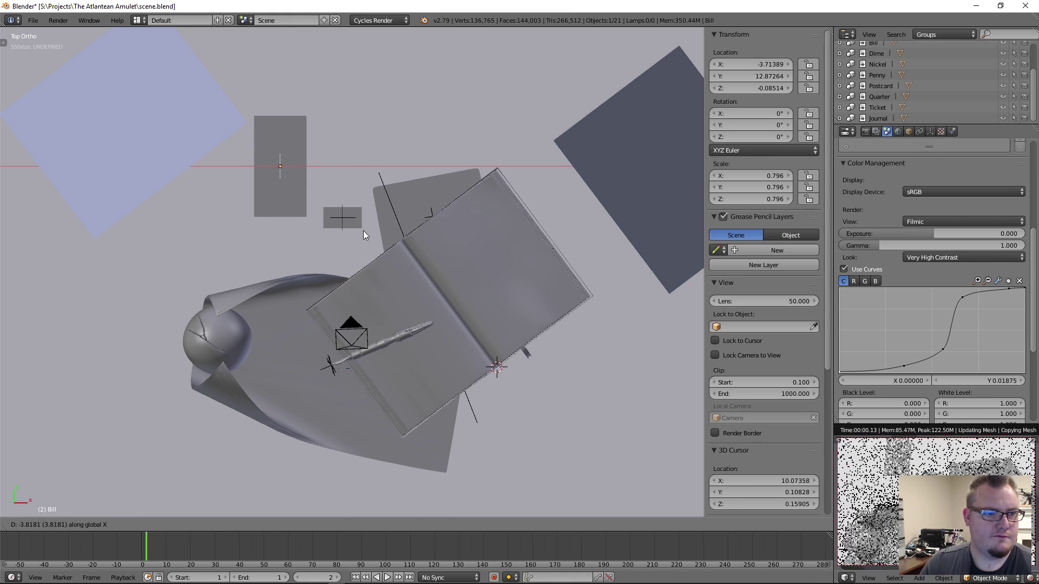
pyautogui.click(363, 231)
pyautogui.press('KP_0')
pyautogui.press('g')
pyautogui.press('x')
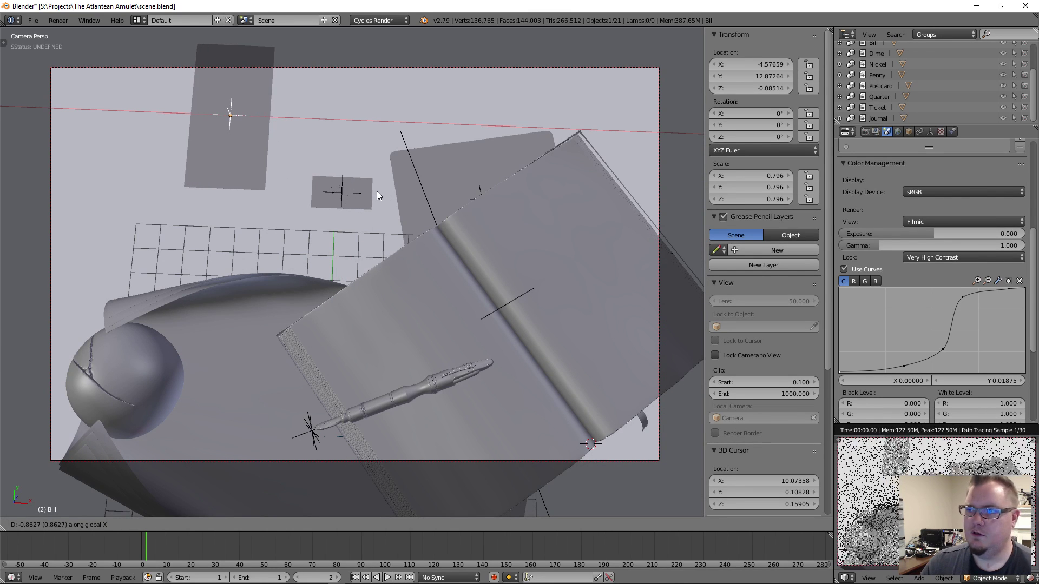
pyautogui.click(377, 190)
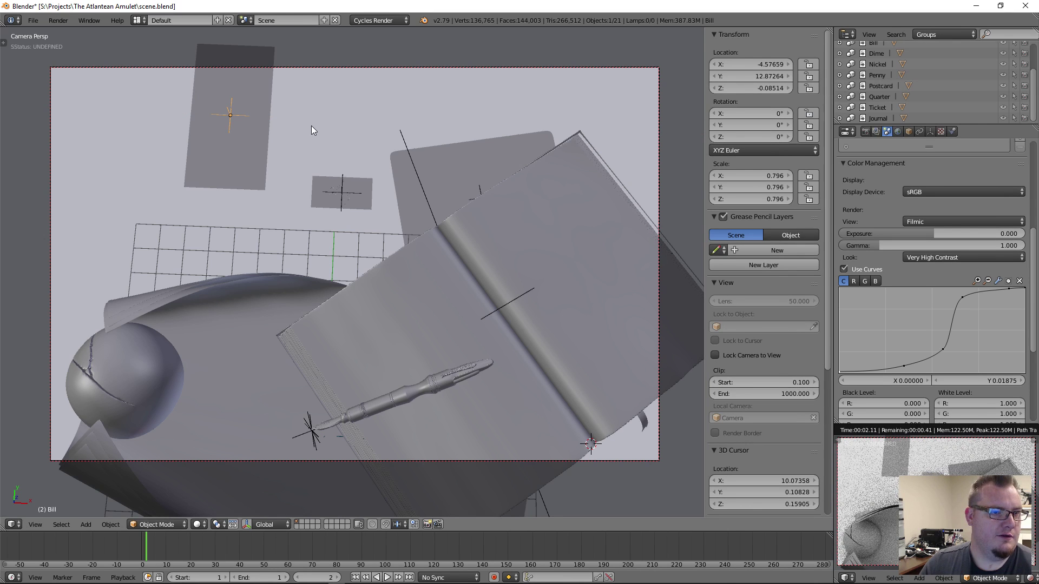
# Scale the bill up to about 0.938 and move it along Y to about 12.00
pyautogui.press('s')
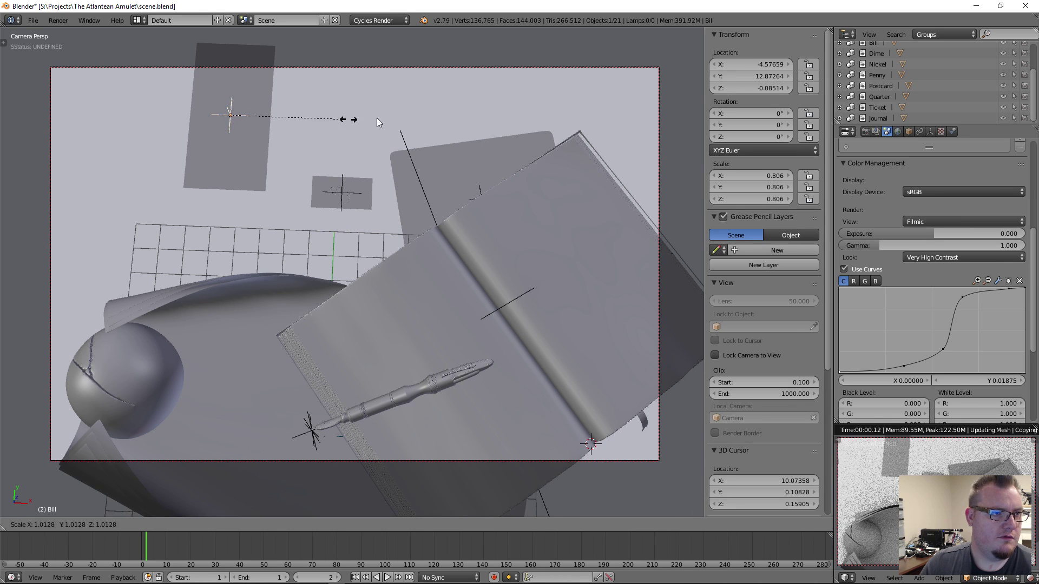
pyautogui.press('Escape')
pyautogui.press('g')
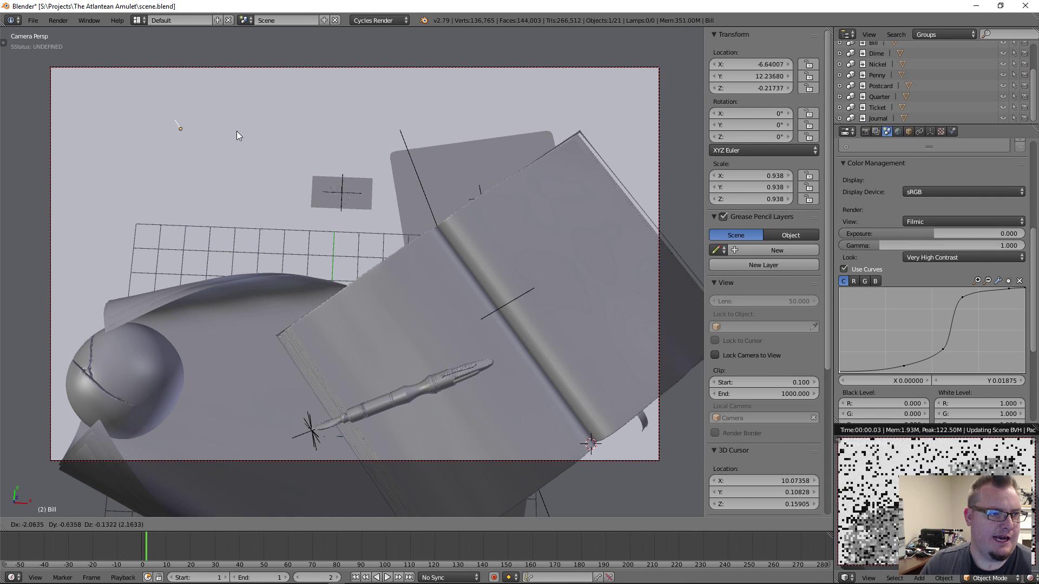
pyautogui.click(282, 141)
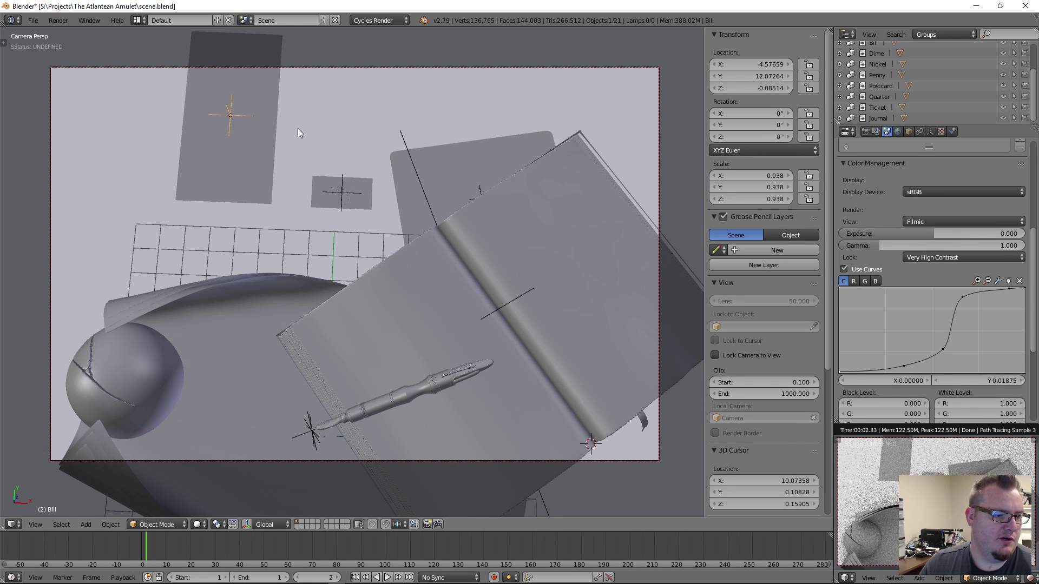
pyautogui.press('g')
pyautogui.press('y')
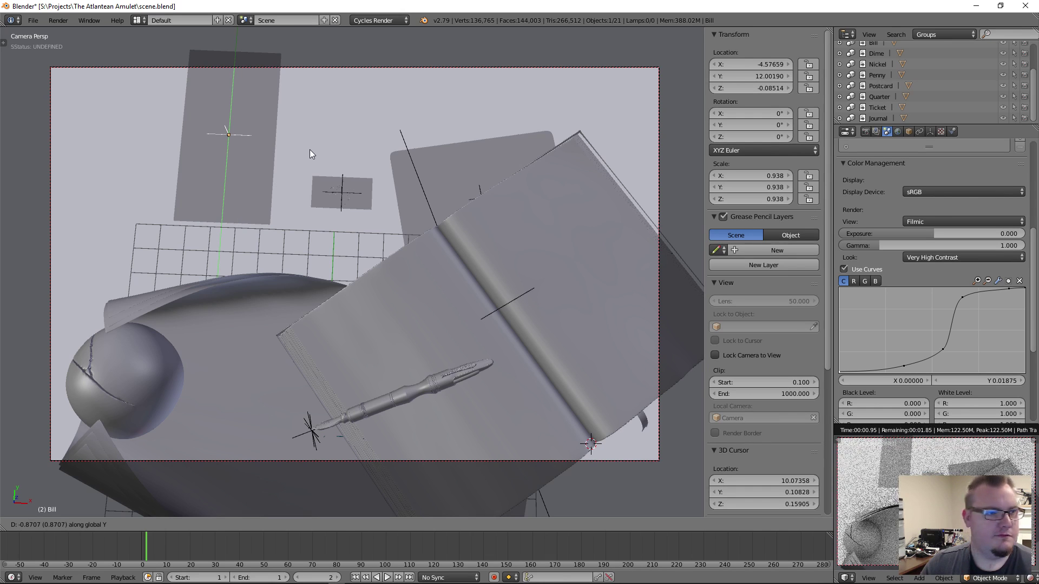
pyautogui.click(310, 149)
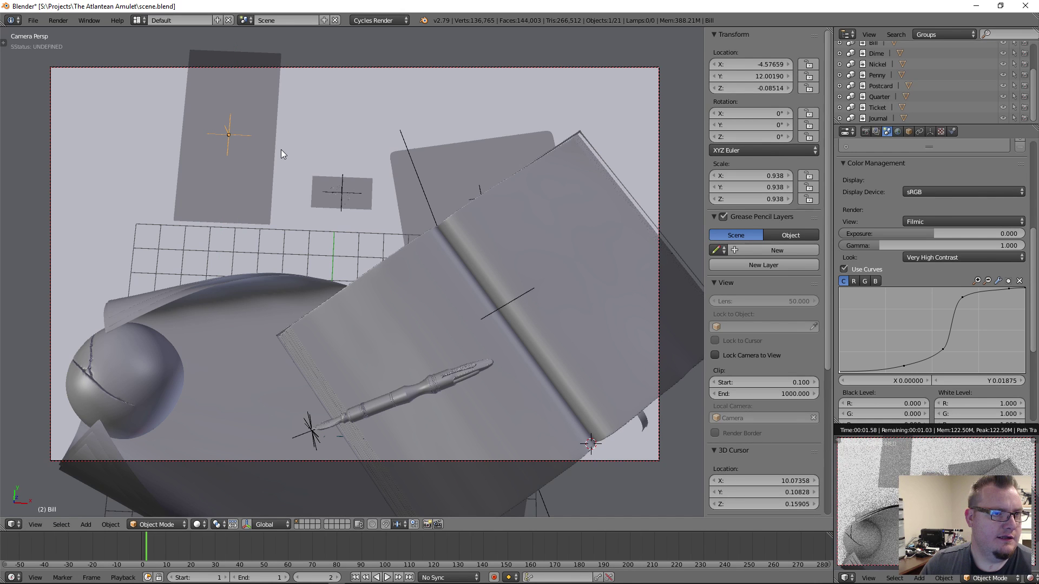
# In a wireframe top view, duplicate the bill, rotate the copy to about -7.4° around Z and place it at about X -5.14, Y 12.43
pyautogui.press('KP_7')
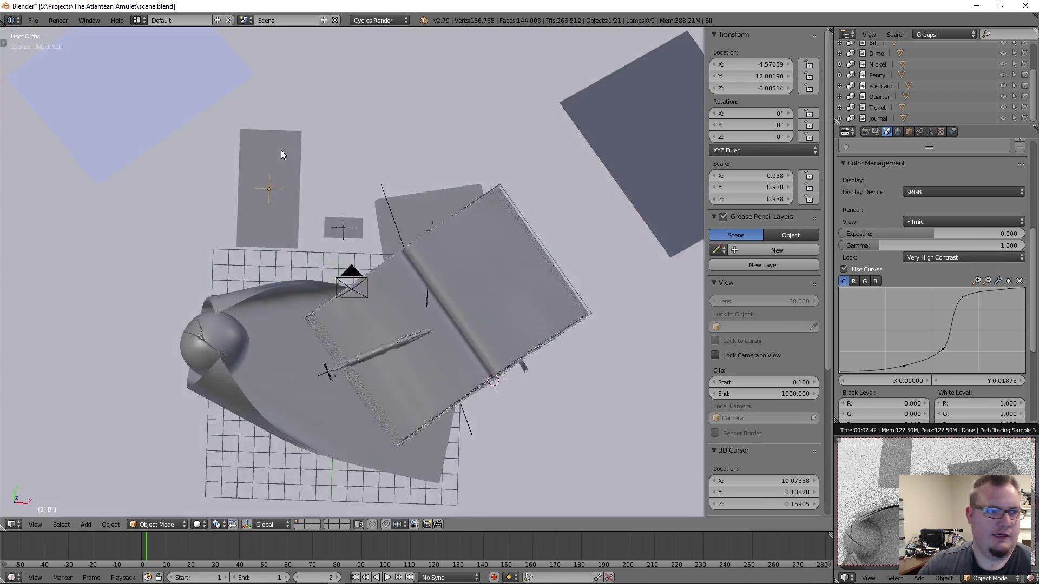
pyautogui.scroll(4, 272, 174)
pyautogui.moveTo(279, 176)
pyautogui.keyDown('shift'); pyautogui.mouseDown(button='middle')
pyautogui.moveTo(349, 230)
pyautogui.moveTo(425, 258)
pyautogui.mouseUp(button='middle'); pyautogui.keyUp('shift')
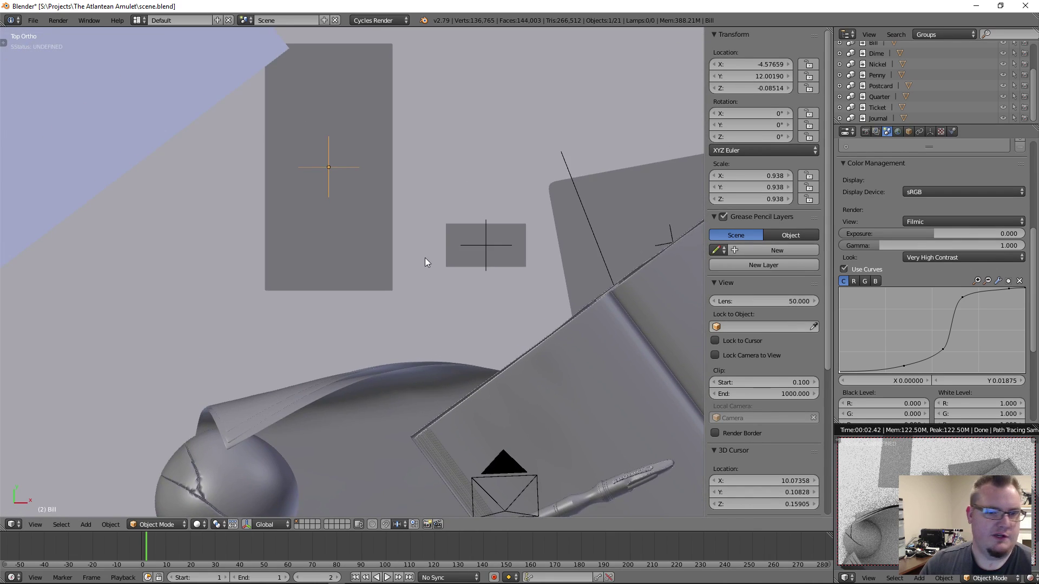
pyautogui.press('z')
pyautogui.scroll(-9, 427, 257)
pyautogui.scroll(11, 431, 260)
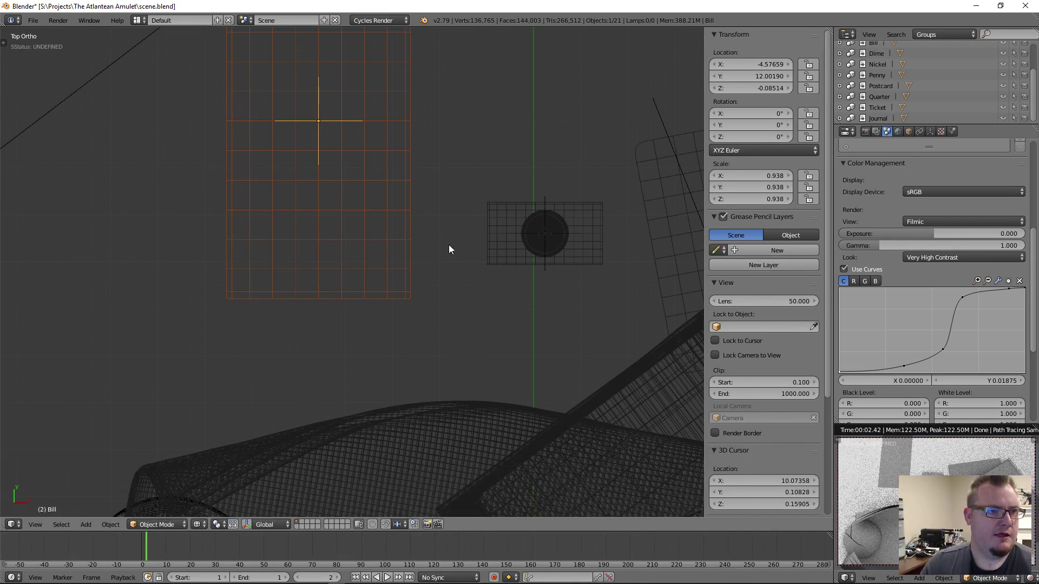
pyautogui.hotkey('shift', 'd')
pyautogui.click(421, 232)
pyautogui.keyDown('shift'); pyautogui.moveTo(429, 204); pyautogui.dragTo(434, 224, button='middle'); pyautogui.keyUp('shift')
pyautogui.press('KP_Decimal')
pyautogui.press('r')
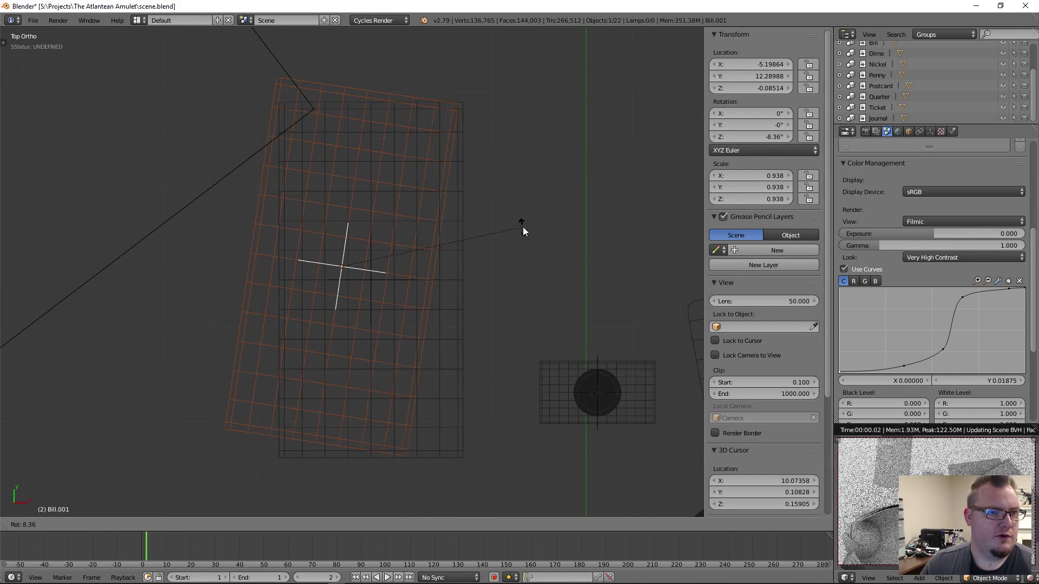
pyautogui.click(525, 223)
pyautogui.press('g')
pyautogui.click(527, 217)
# Duplicate the rotated bill, turn the new copy to about -15.4° around Z and place it at about X -5.65, Y 13.07
pyautogui.hotkey('shift', 'd')
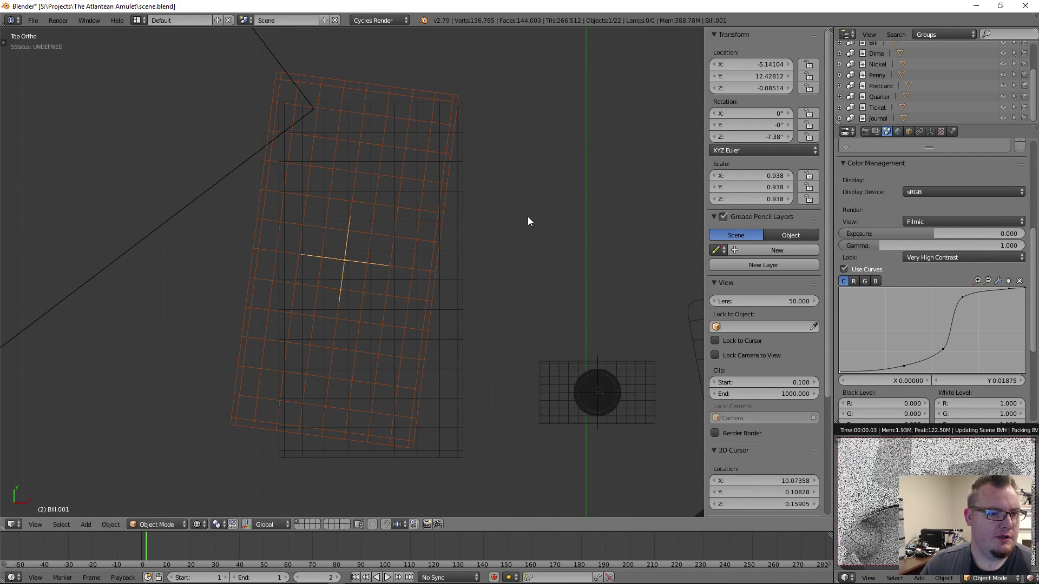
pyautogui.click(537, 205)
pyautogui.press('r')
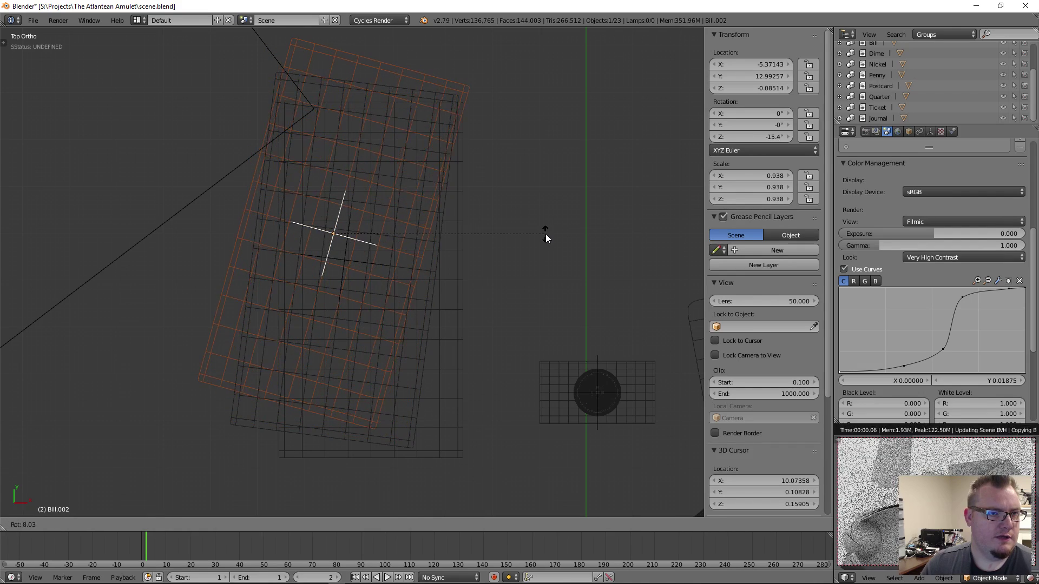
pyautogui.click(546, 234)
pyautogui.press('g')
pyautogui.click(534, 232)
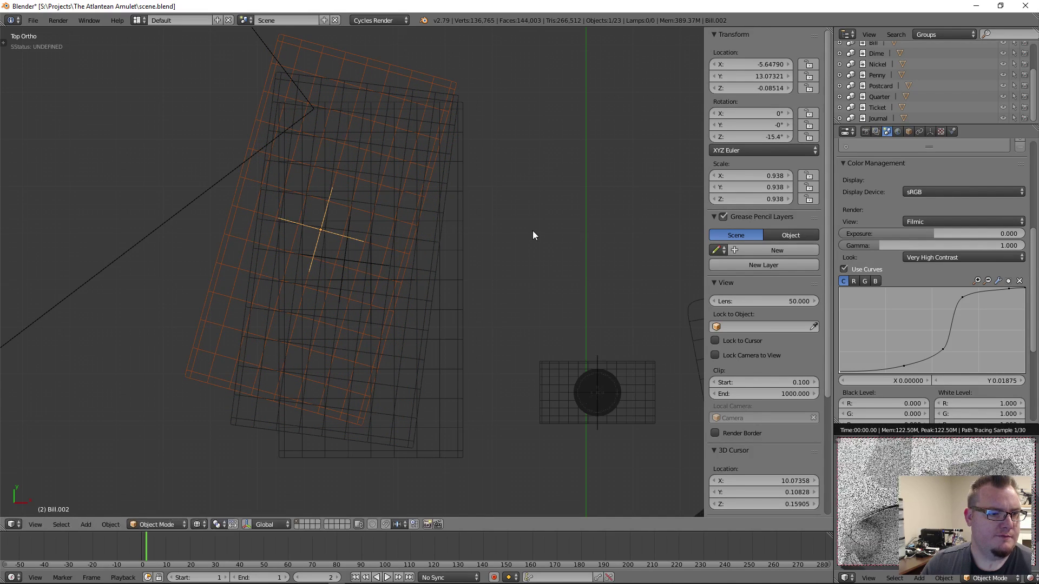
# Adjust the newest bill copy to about -11.5° around Z and shift it to about X -5.75, Y 12.83
pyautogui.press('r')
pyautogui.click(557, 241)
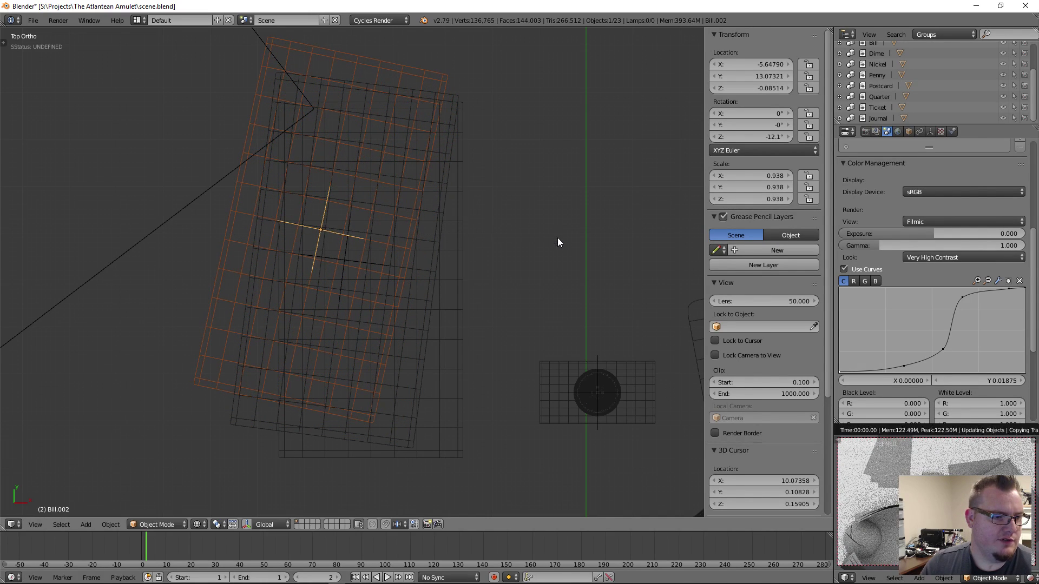
pyautogui.press('g')
pyautogui.click(525, 239)
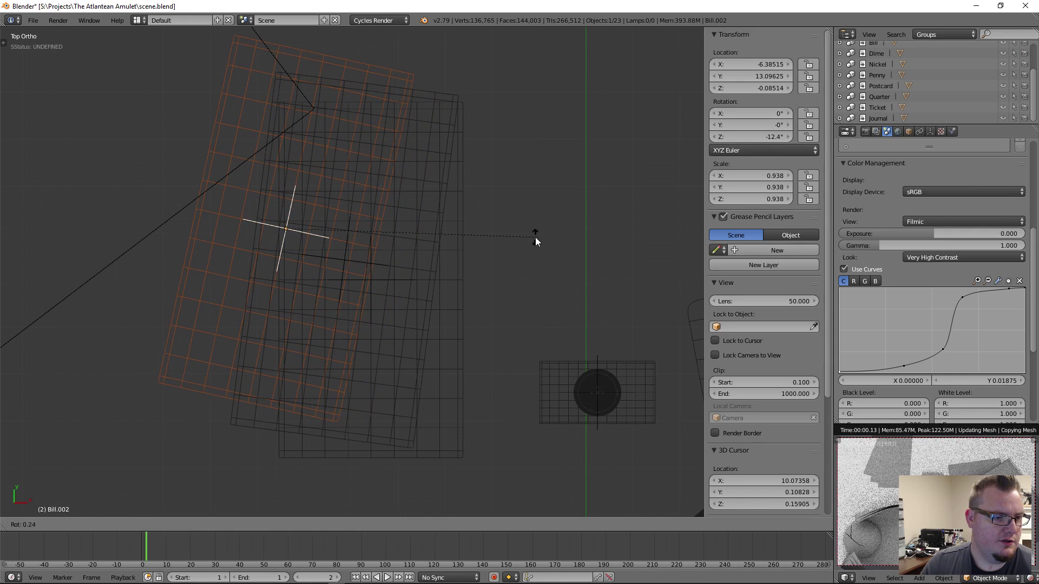
pyautogui.press('r')
pyautogui.click(538, 238)
pyautogui.press('g')
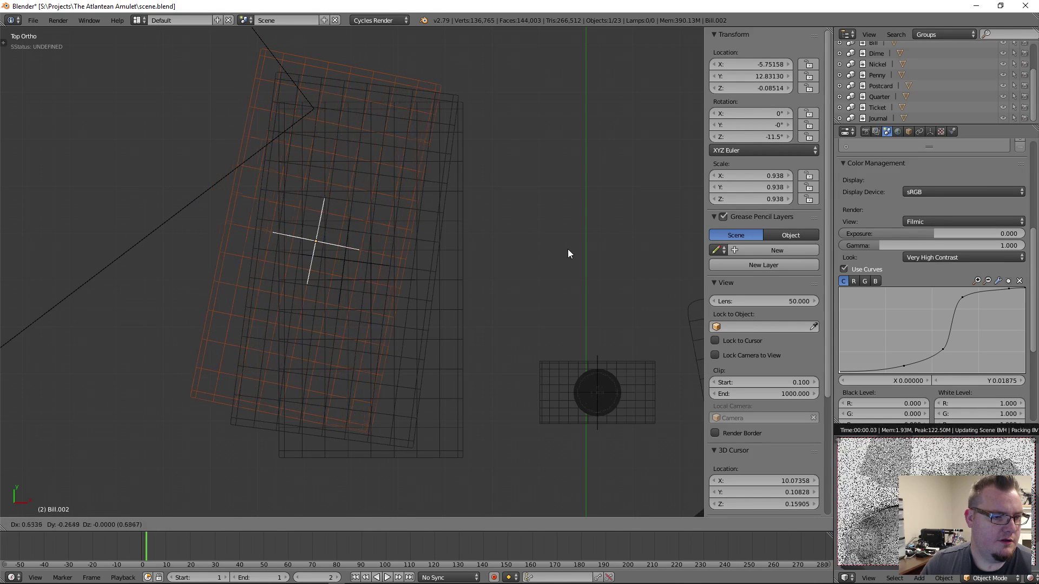
pyautogui.click(567, 251)
# Move the original unrotated bill to about X -4.91, Y 11.70 and check the overlapping bills in solid shading
pyautogui.rightClick(462, 356)
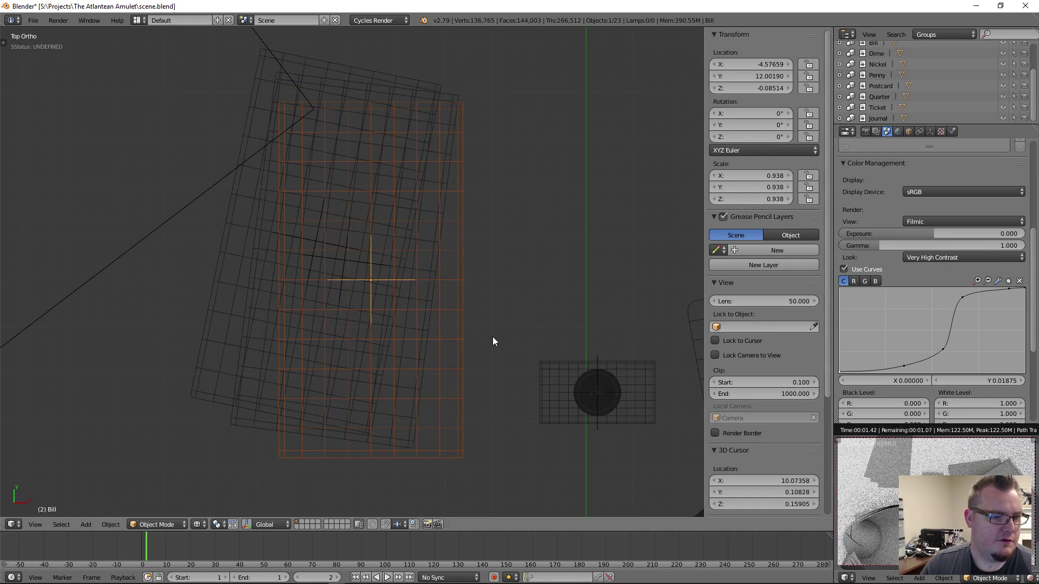
pyautogui.press('g')
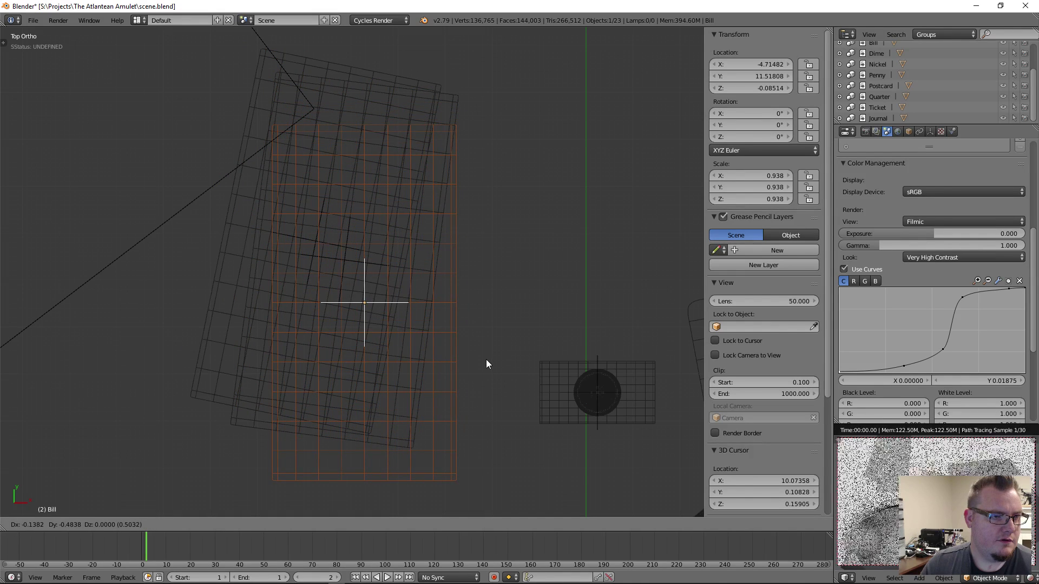
pyautogui.click(476, 351)
pyautogui.hotkey('shift', 'z')
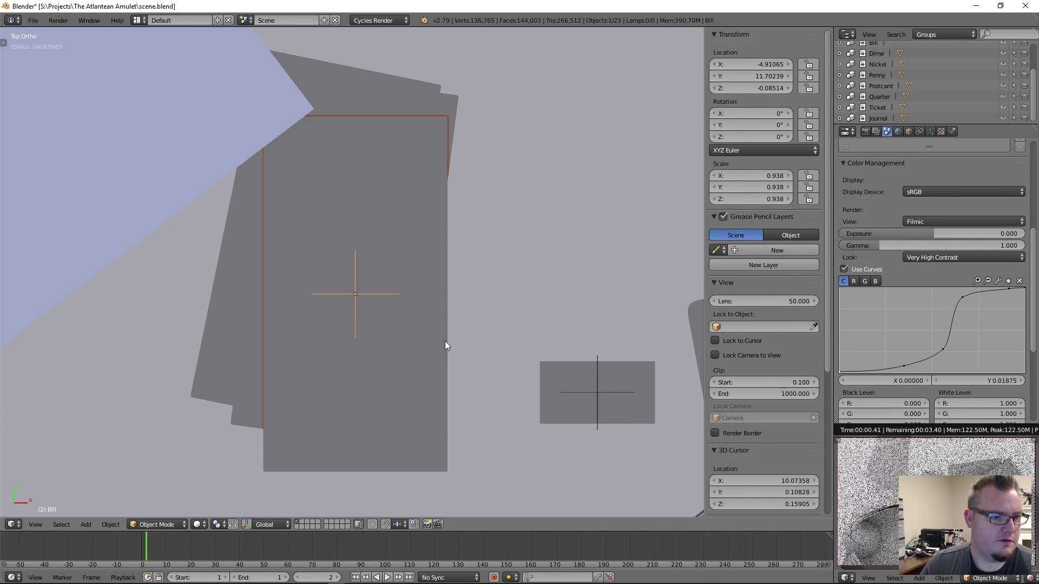
pyautogui.scroll(-3, 443, 340)
pyautogui.scroll(2, 444, 340)
pyautogui.press('z')
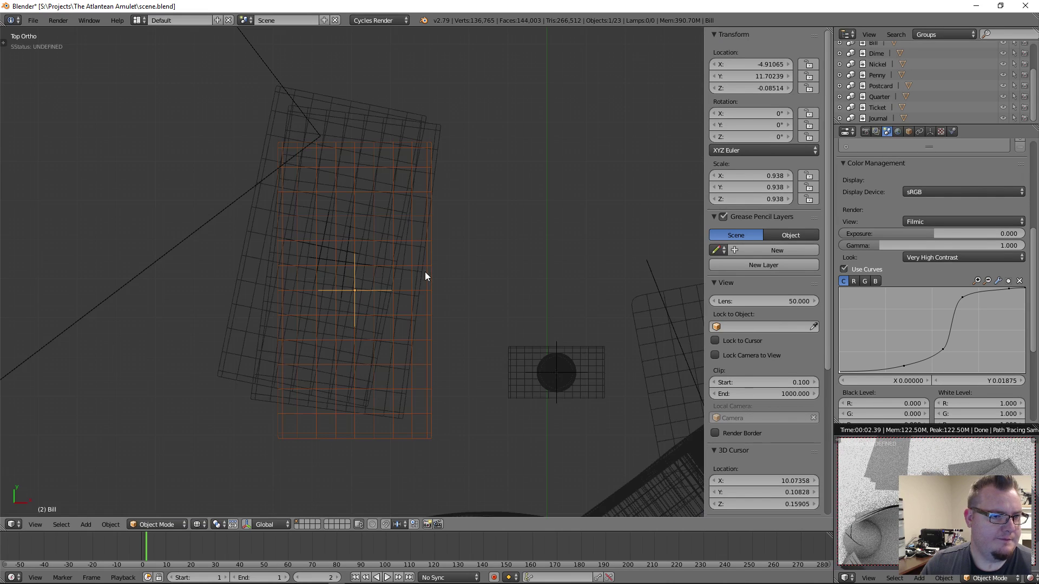
# In solid shading, raise the original bill slightly along Z to about -0.084 so its surface clears the copies beneath
pyautogui.moveTo(425, 276)
pyautogui.mouseDown(button='middle')
pyautogui.moveTo(355, 290)
pyautogui.moveTo(302, 244)
pyautogui.moveTo(218, 221)
pyautogui.moveTo(455, 270)
pyautogui.moveTo(424, 248)
pyautogui.mouseUp(button='middle')
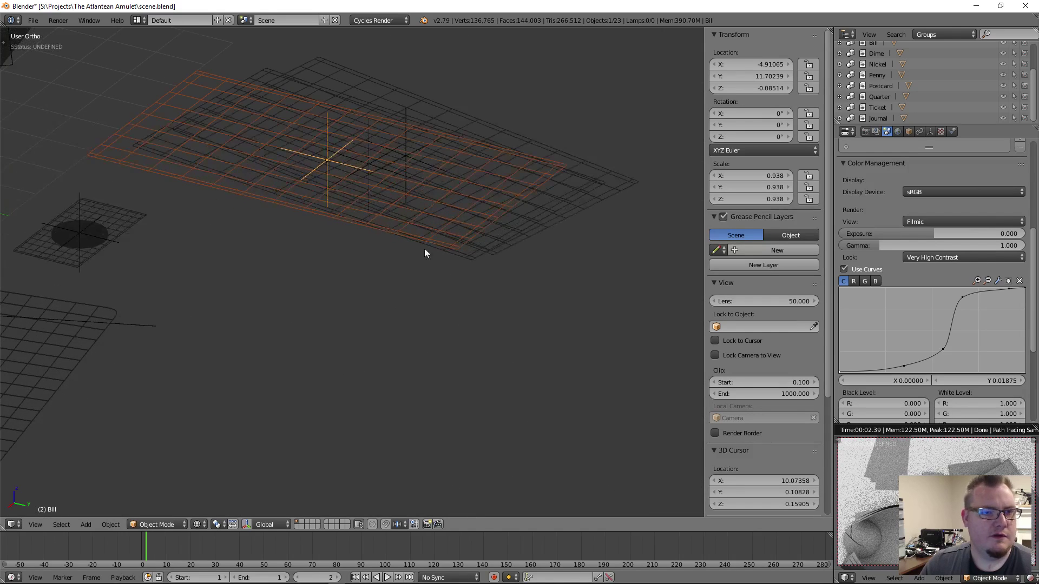
pyautogui.press('z')
pyautogui.moveTo(398, 200); pyautogui.dragTo(370, 230, button='middle')
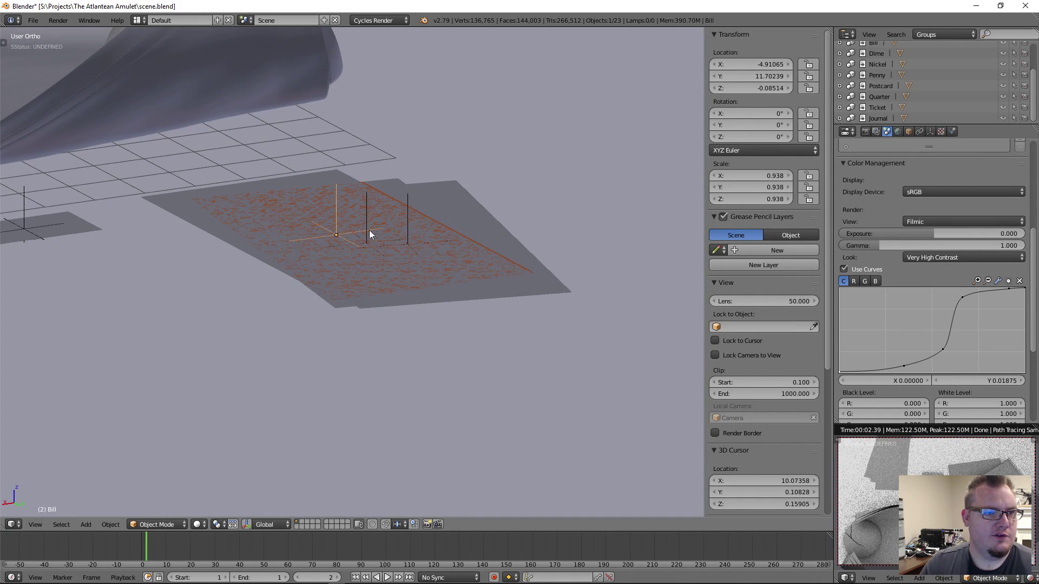
pyautogui.scroll(3, 332, 181)
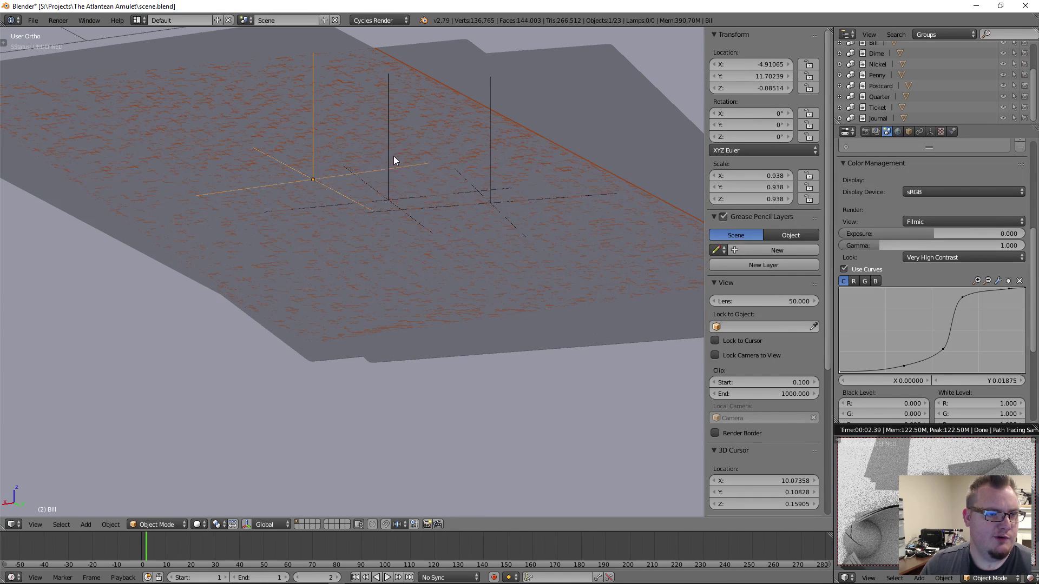
pyautogui.moveTo(394, 156); pyautogui.dragTo(341, 265, button='middle')
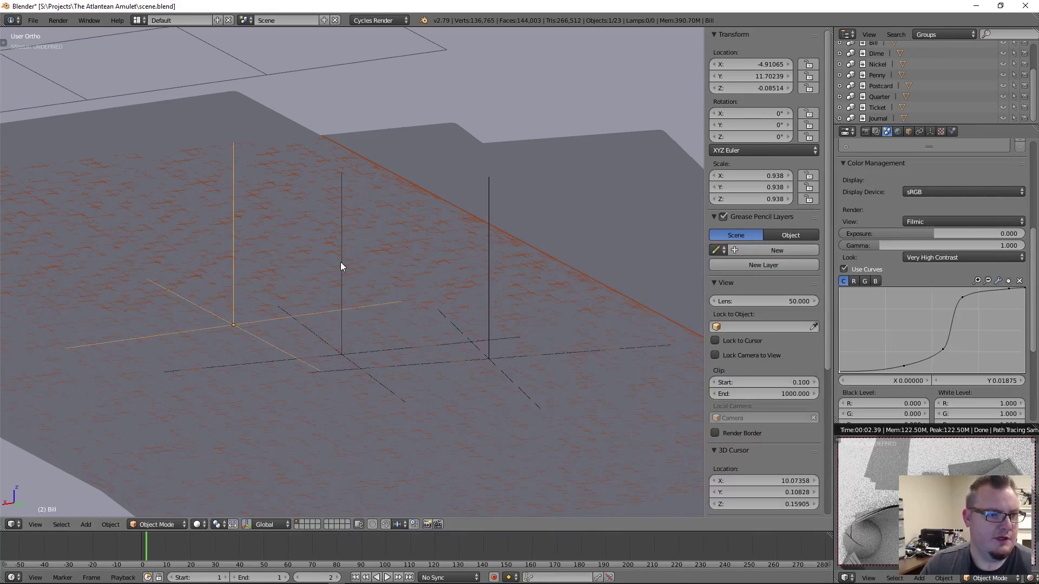
pyautogui.press('g')
pyautogui.press('z')
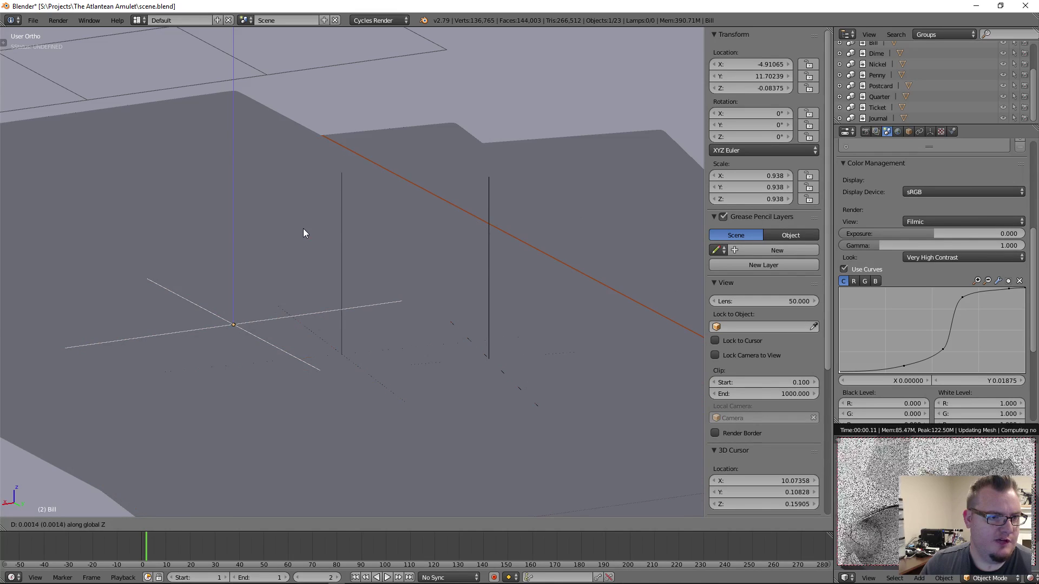
pyautogui.rightClick(303, 228)
# Add the first rotated bill copy to the selection and raise both along Z, putting the copy at about -0.083, then deselect everything
pyautogui.keyDown('shift'); pyautogui.rightClick(340, 245); pyautogui.keyUp('shift')
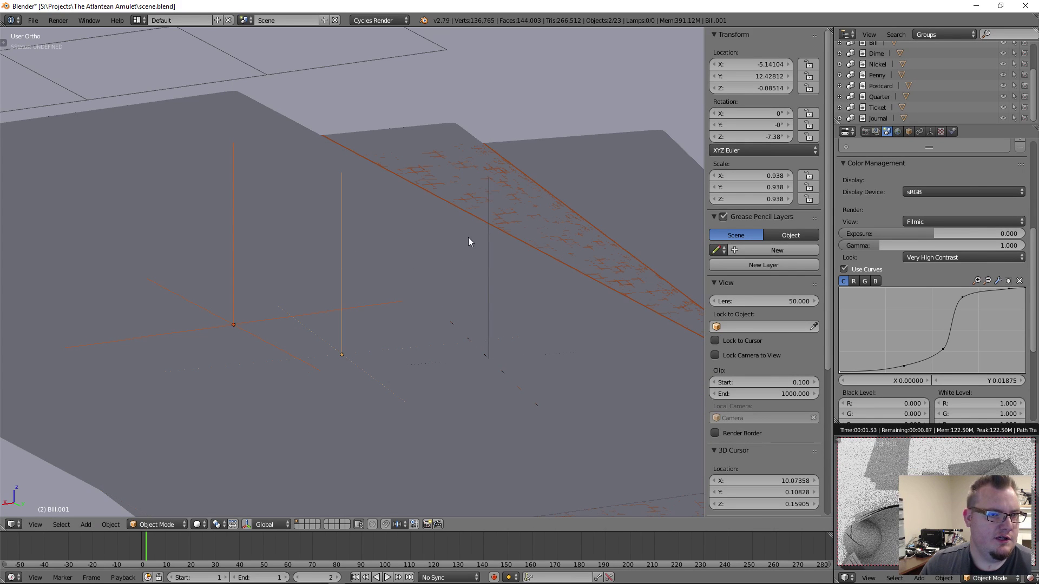
pyautogui.press('g')
pyautogui.press('z')
pyautogui.click(505, 257)
pyautogui.press('a')
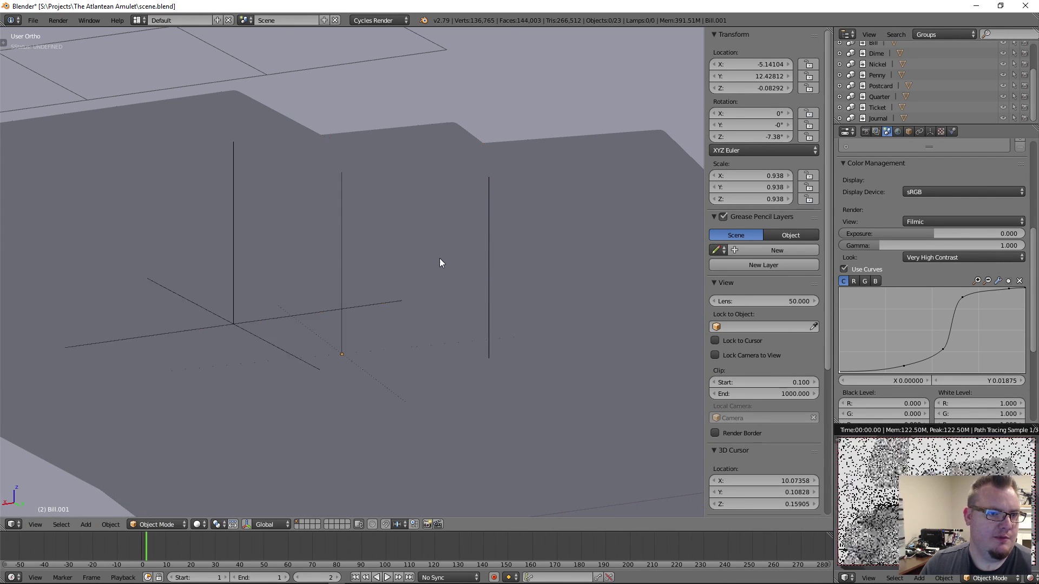
pyautogui.scroll(-4, 420, 258)
pyautogui.moveTo(418, 258); pyautogui.dragTo(401, 381, button='middle')
pyautogui.scroll(-3, 317, 363)
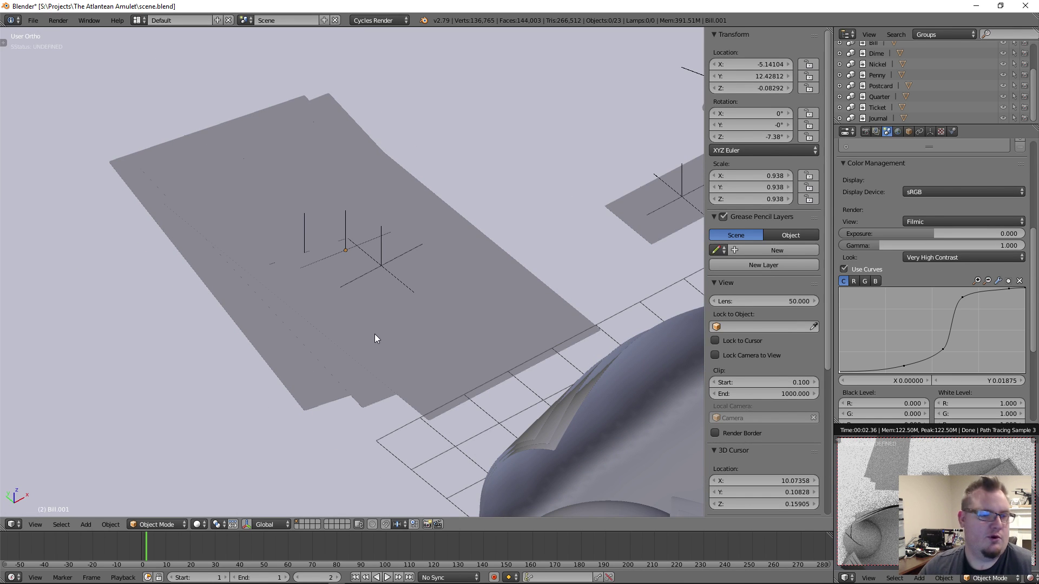
# From the top view, move the ticket onto the journal's right page at about X 7.89, Y 5.71 and rotate it clockwise
pyautogui.press('KP_0')
pyautogui.press('z')
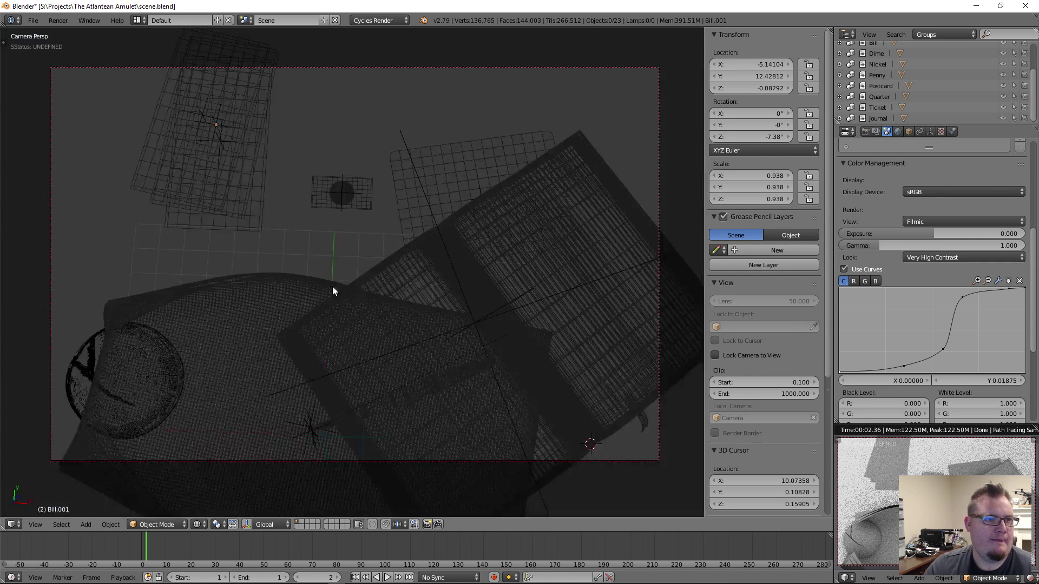
pyautogui.rightClick(357, 206)
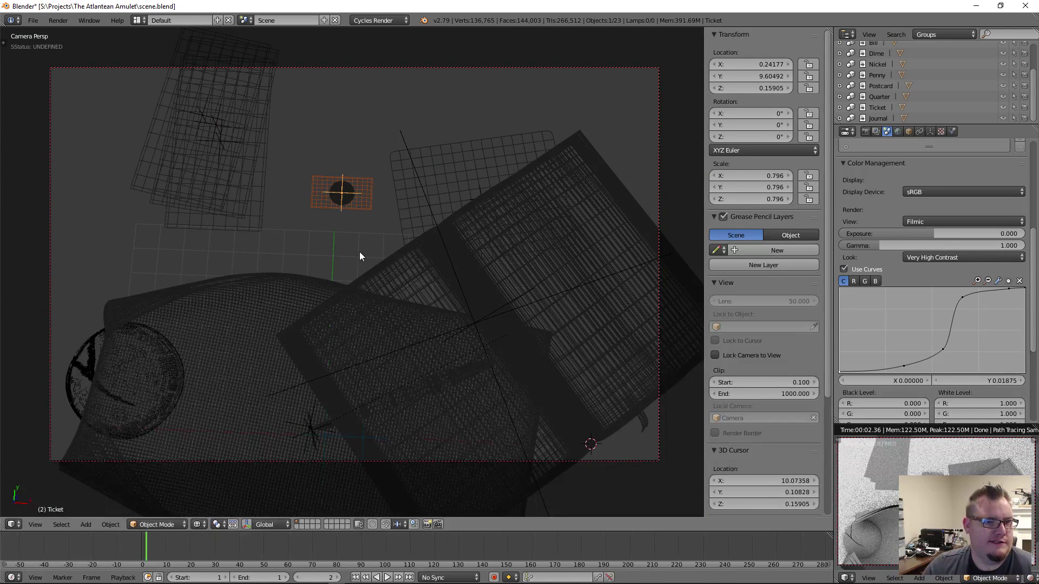
pyautogui.press('g')
pyautogui.rightClick(324, 269)
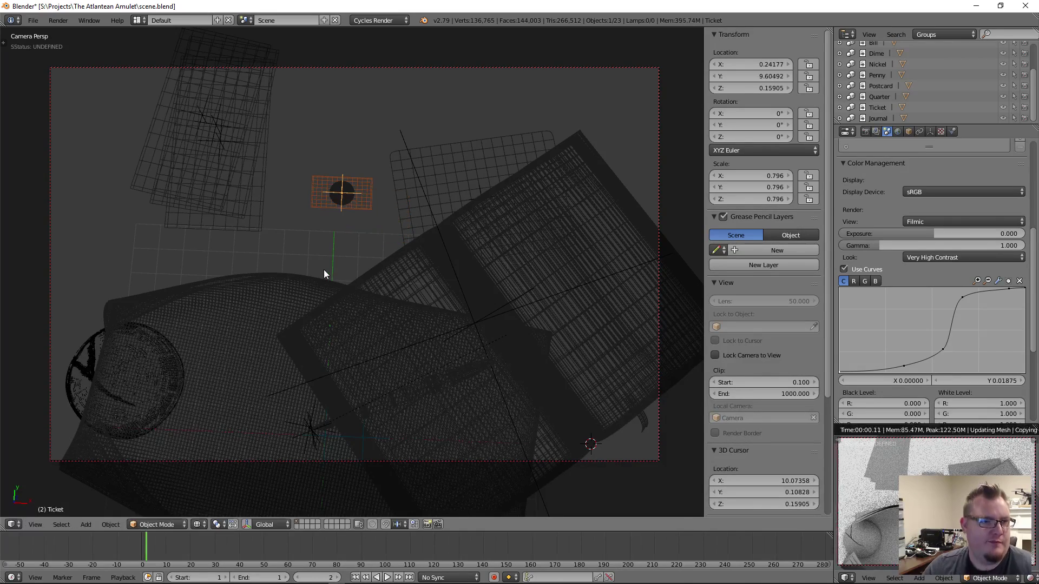
pyautogui.press('KP_7')
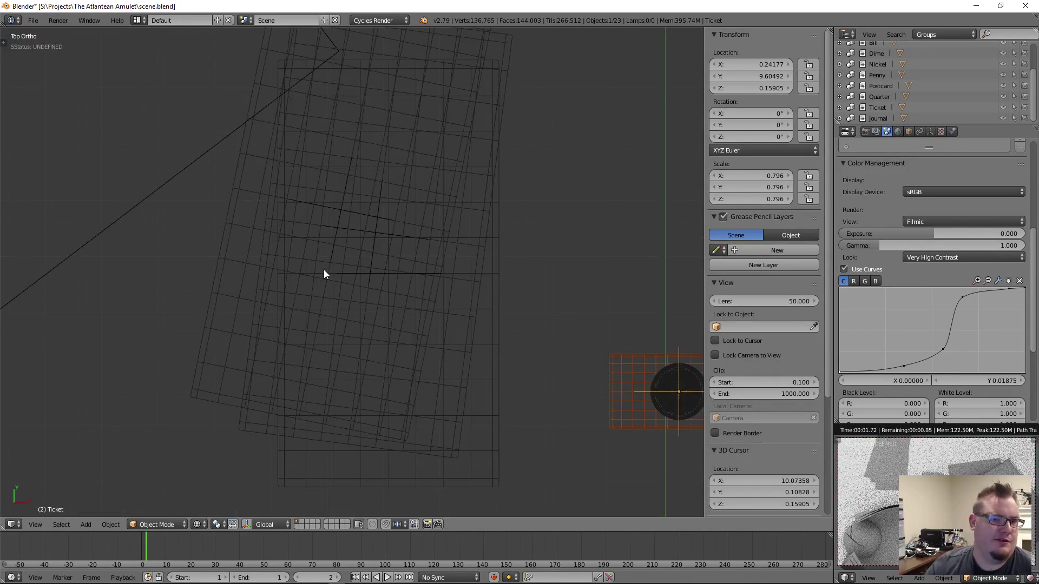
pyautogui.press('z')
pyautogui.keyDown('shift'); pyautogui.moveTo(494, 320); pyautogui.dragTo(353, 253, button='middle'); pyautogui.keyUp('shift')
pyautogui.scroll(5, 368, 303)
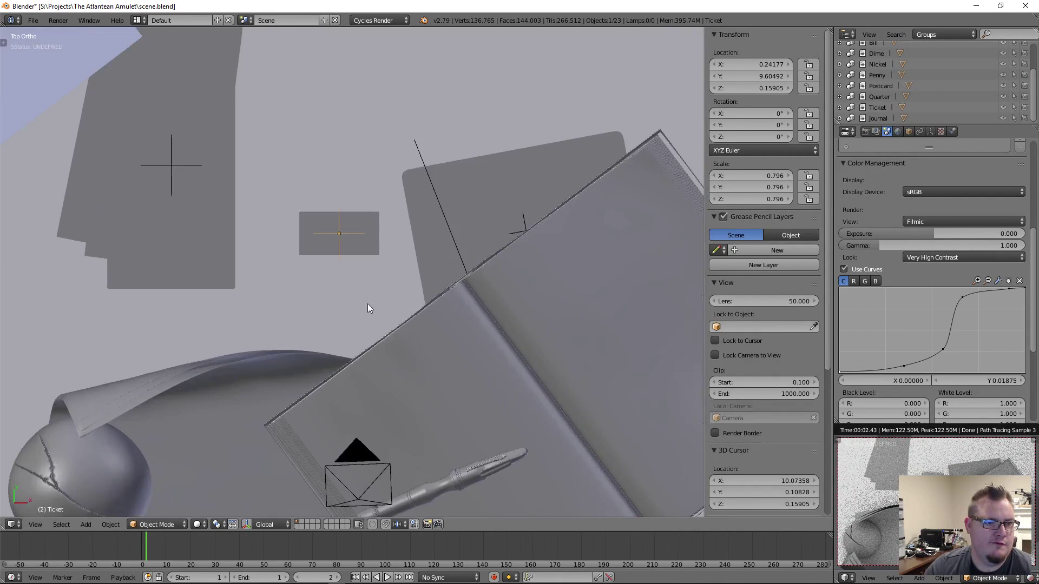
pyautogui.scroll(-2, 456, 288)
pyautogui.press('g')
pyautogui.press('r')
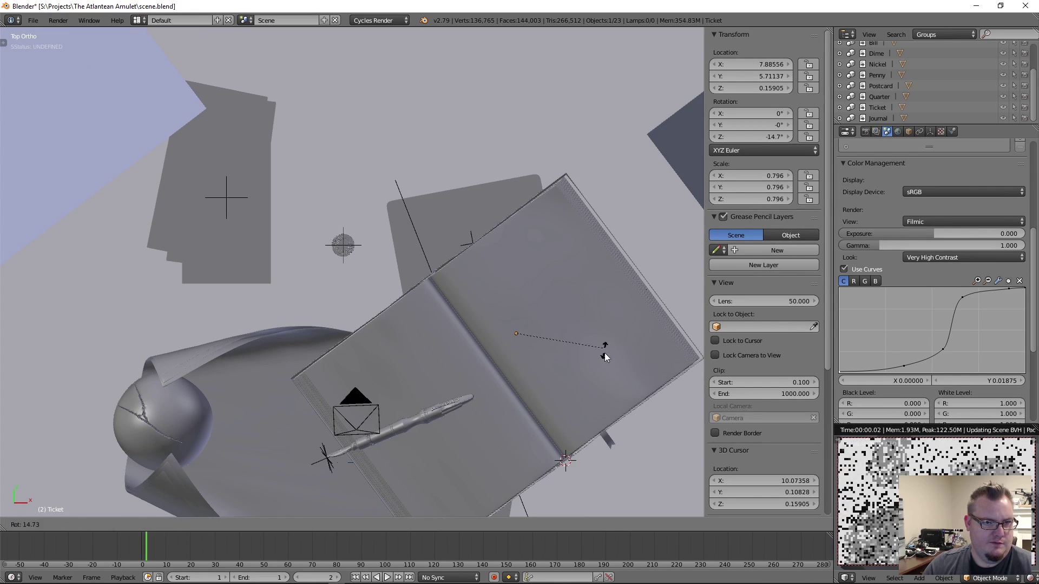
pyautogui.click(598, 376)
# In wireframe, turn the ticket to about -51.6° around Z and reposition it at about X 9.99, Y 4.76
pyautogui.press('z')
pyautogui.press('r')
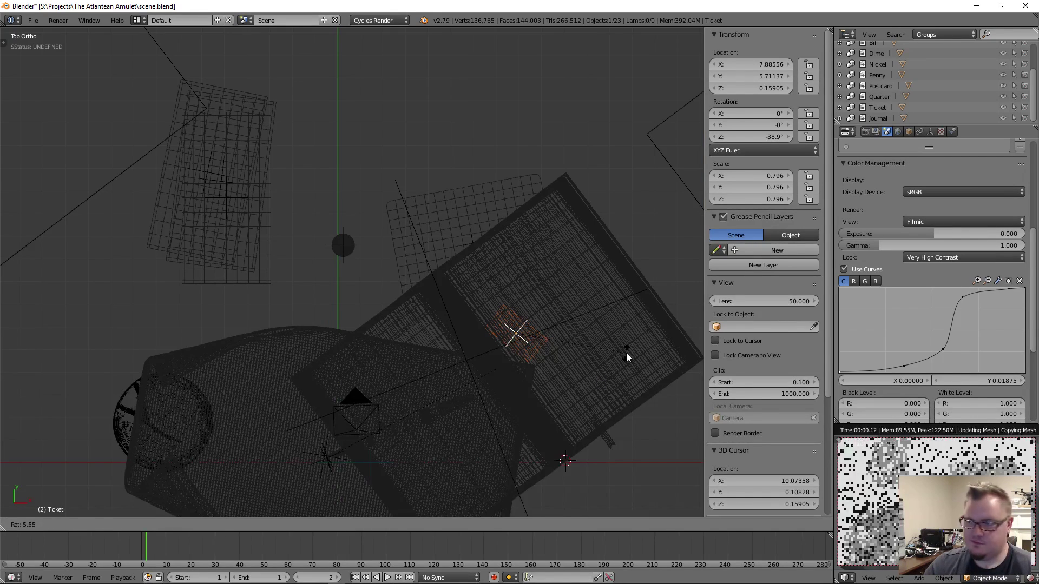
pyautogui.click(610, 358)
pyautogui.press('g')
pyautogui.click(602, 353)
pyautogui.press('r')
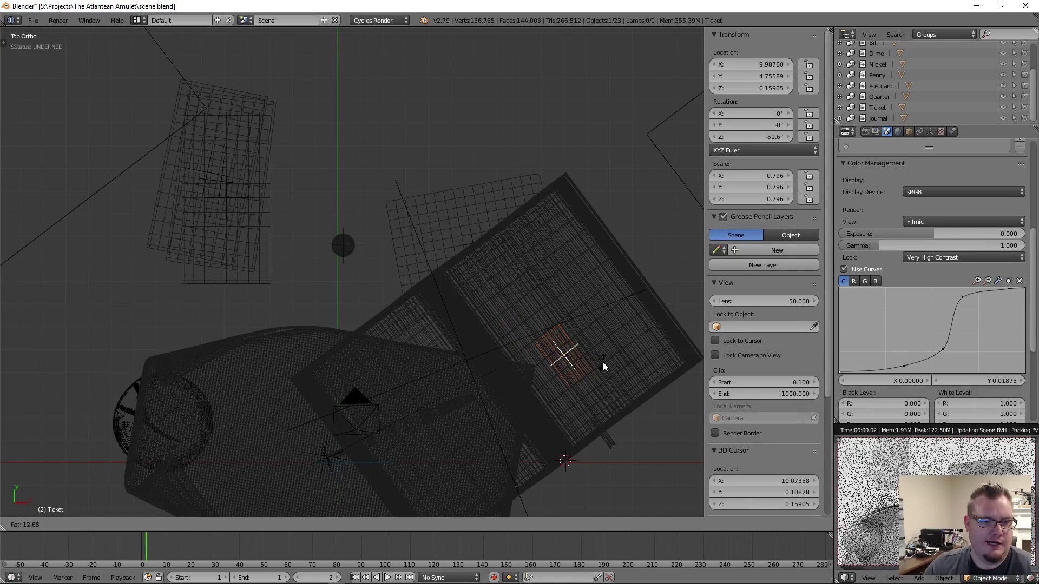
pyautogui.click(603, 362)
# Consult the reference image Concept Painting.png in Photos for the layout, then close it and return to Blender
pyautogui.hotkey('alt', 'Tab')
pyautogui.moveTo(617, 65); pyautogui.dragTo(353, 37)
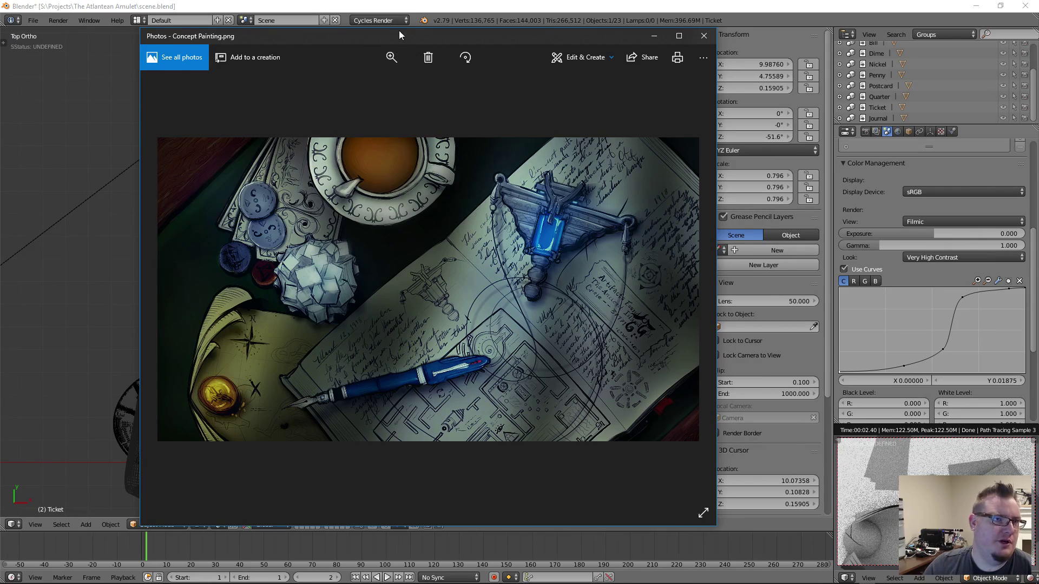
pyautogui.hotkey('alt', 'F4')
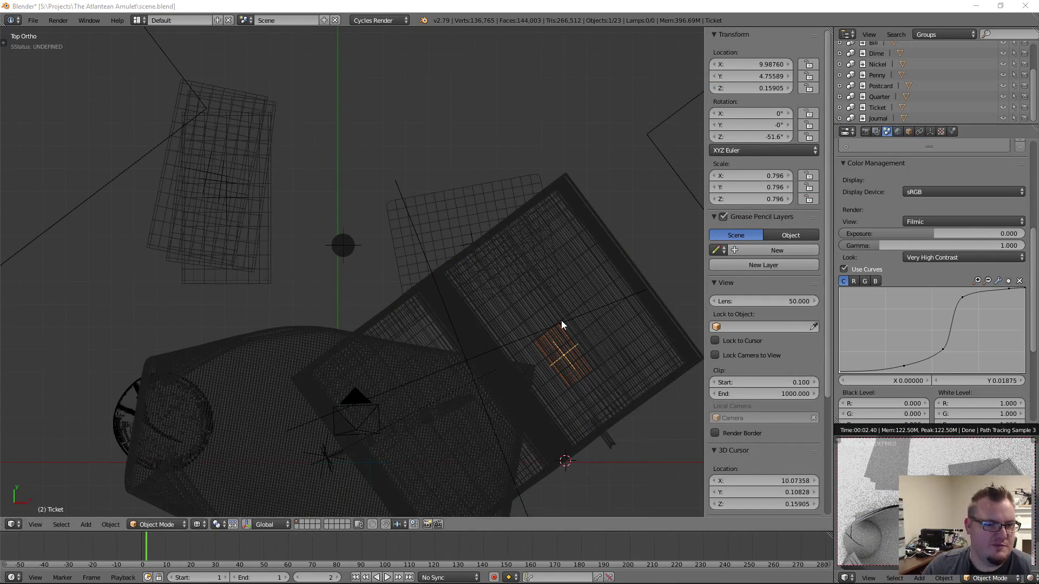
# Raise the ticket along Z to about 1.09 so it sits above the journal's right page
pyautogui.moveTo(560, 320)
pyautogui.mouseDown(button='middle')
pyautogui.moveTo(535, 313)
pyautogui.moveTo(502, 274)
pyautogui.moveTo(361, 300)
pyautogui.mouseUp(button='middle')
pyautogui.press('z')
pyautogui.scroll(6, 379, 306)
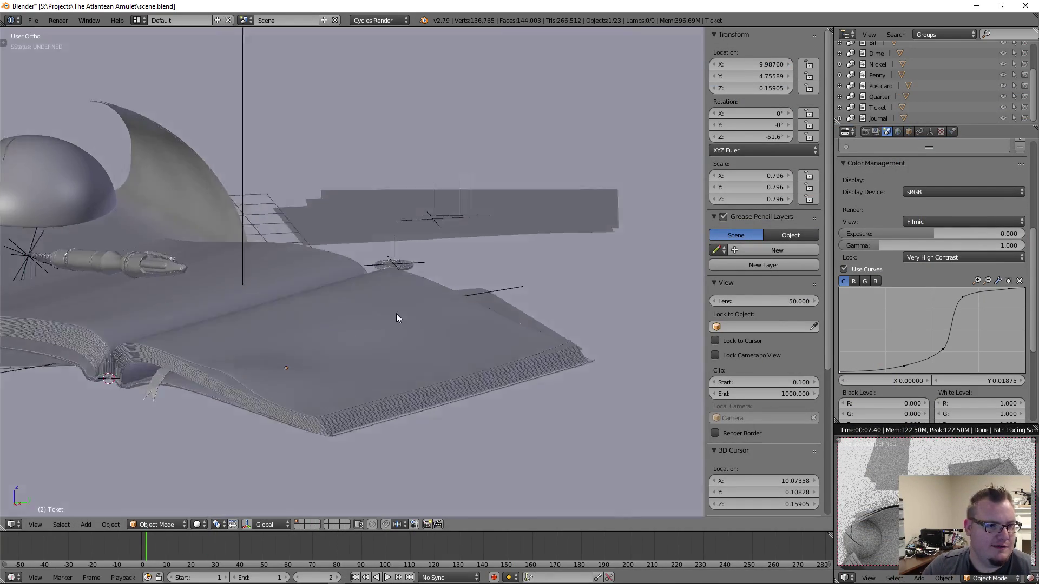
pyautogui.press('g')
pyautogui.press('z')
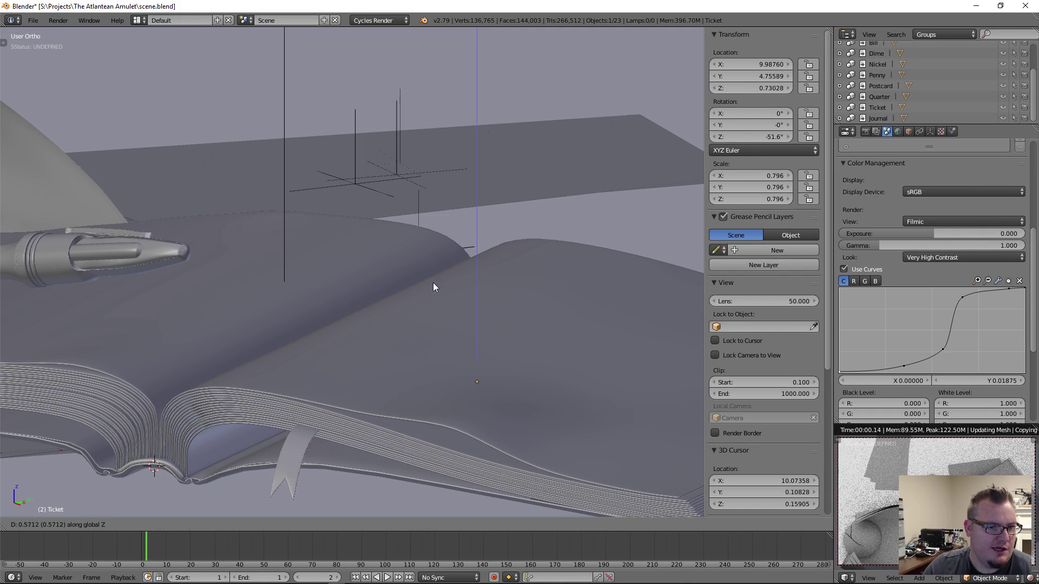
pyautogui.click(439, 266)
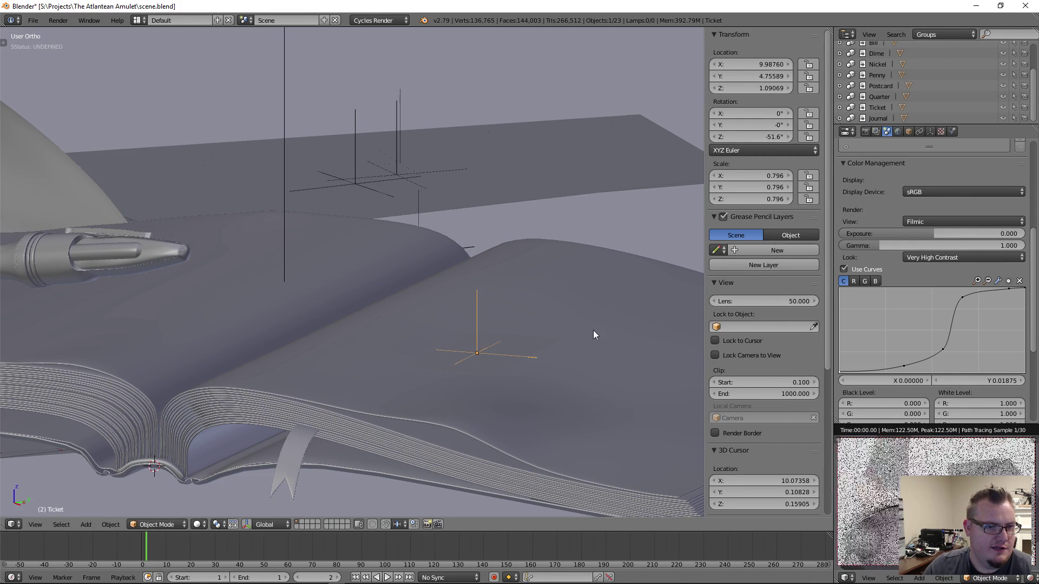
# Examine from several angles how the ticket rests on the journal page
pyautogui.moveTo(593, 330); pyautogui.dragTo(606, 346, button='middle')
pyautogui.press('KP_Decimal')
pyautogui.scroll(-6, 325, 270)
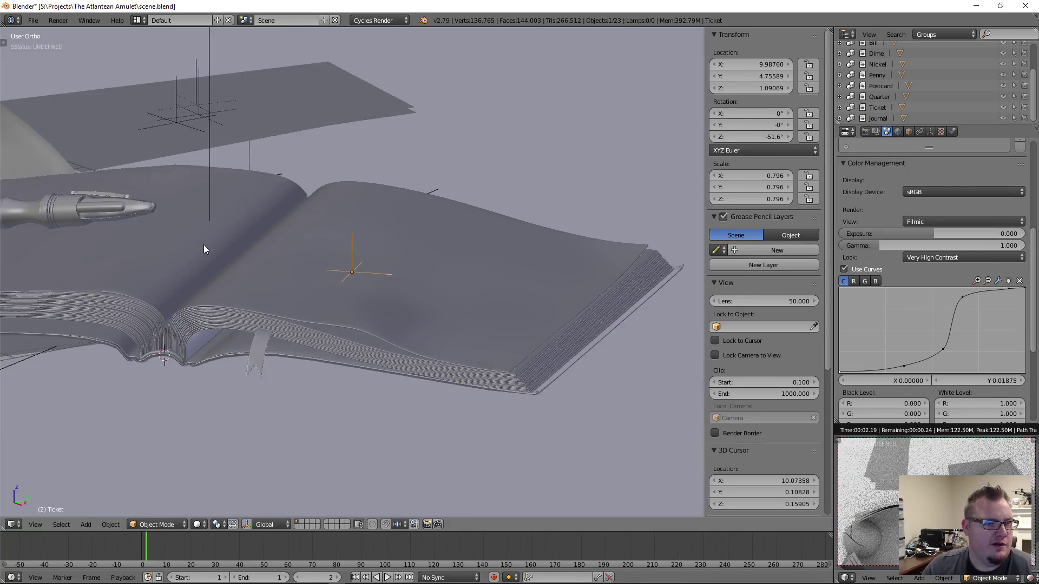
pyautogui.moveTo(203, 245); pyautogui.dragTo(135, 297, button='middle')
pyautogui.keyDown('shift'); pyautogui.moveTo(221, 263); pyautogui.dragTo(290, 298, button='middle'); pyautogui.keyUp('shift')
pyautogui.scroll(3, 427, 316)
pyautogui.scroll(-5, 190, 294)
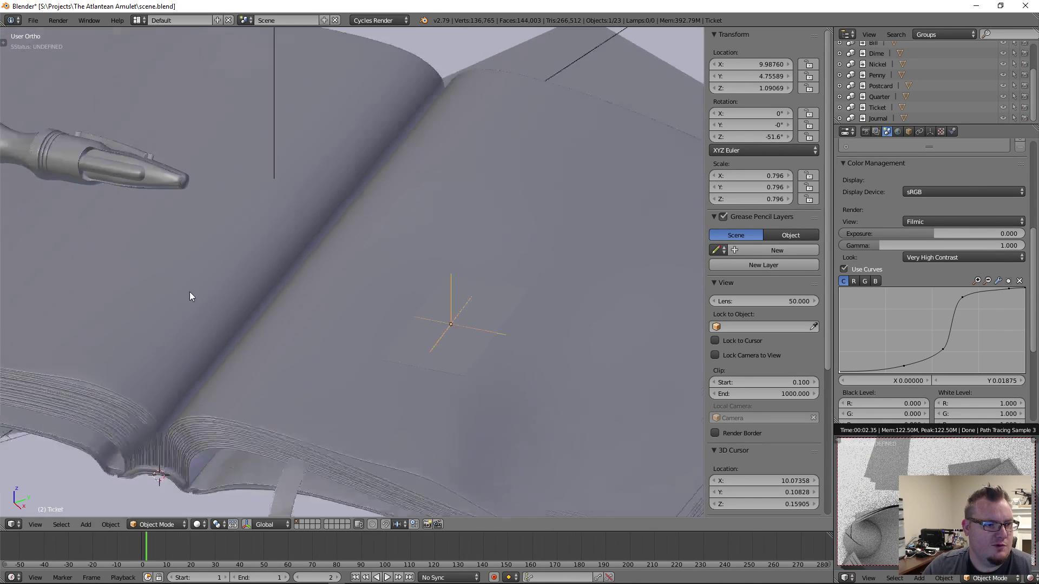
pyautogui.moveTo(374, 295); pyautogui.dragTo(348, 299, button='middle')
pyautogui.scroll(4, 347, 301)
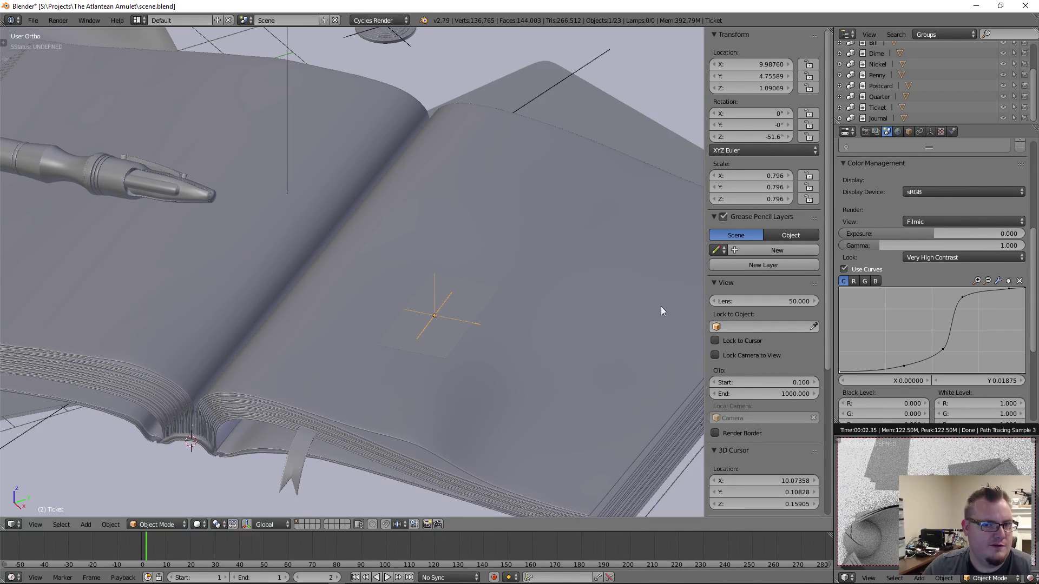
# Try Matcap viewport shading, switch it off again and enable Ambient Occlusion instead
pyautogui.scroll(-8, 767, 365)
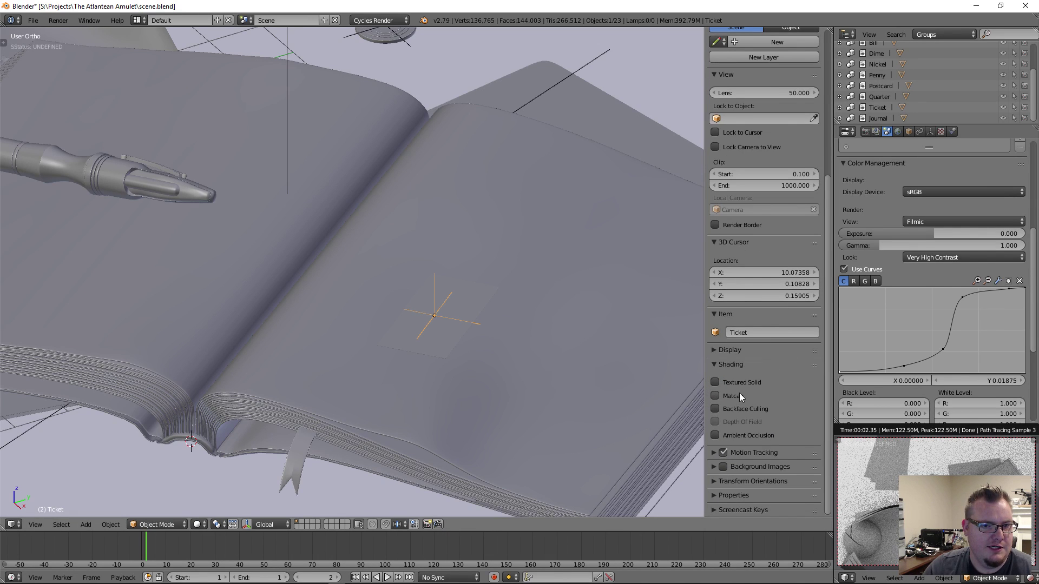
pyautogui.click(716, 396)
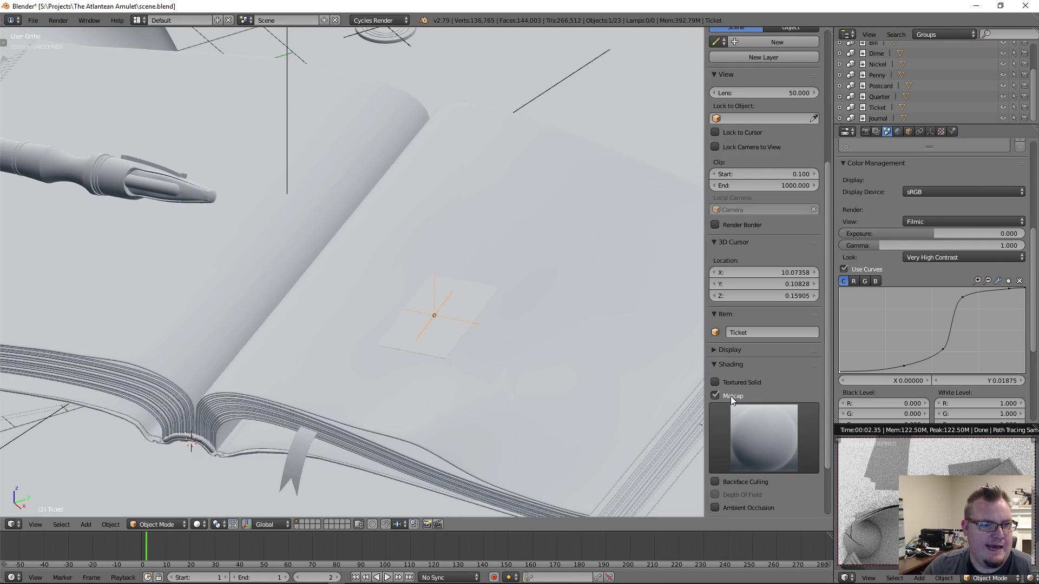
pyautogui.click(731, 396)
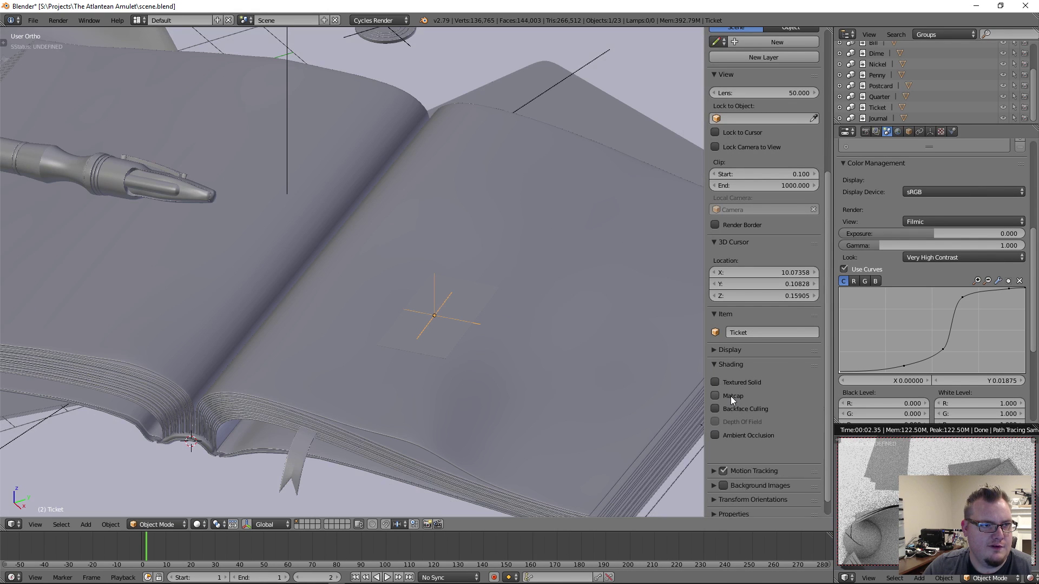
pyautogui.click(728, 433)
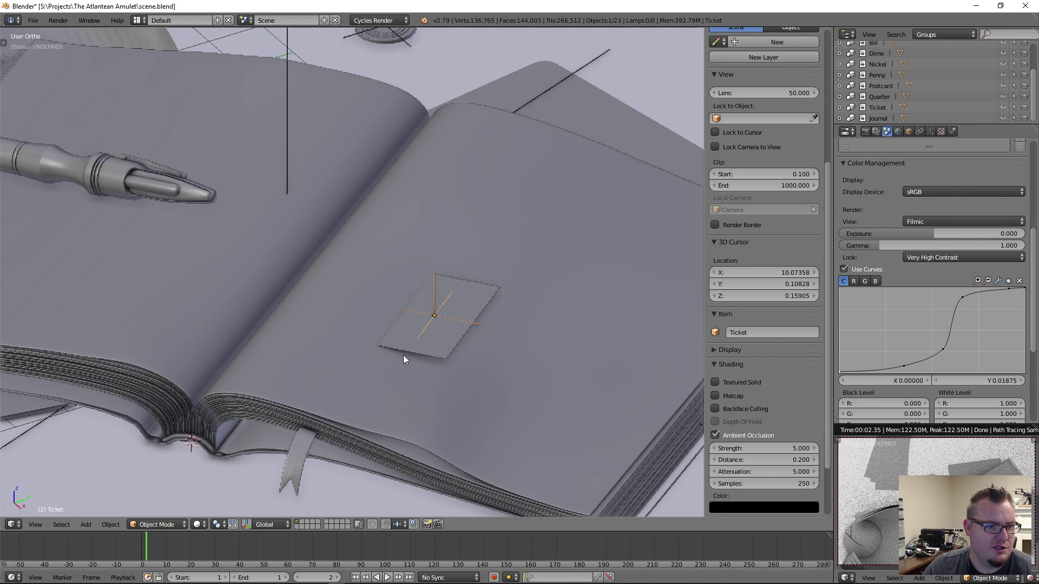
# Tilt the ticket about -12° around its local X axis to follow the slope of the journal page
pyautogui.scroll(-5, 392, 326)
pyautogui.scroll(10, 372, 295)
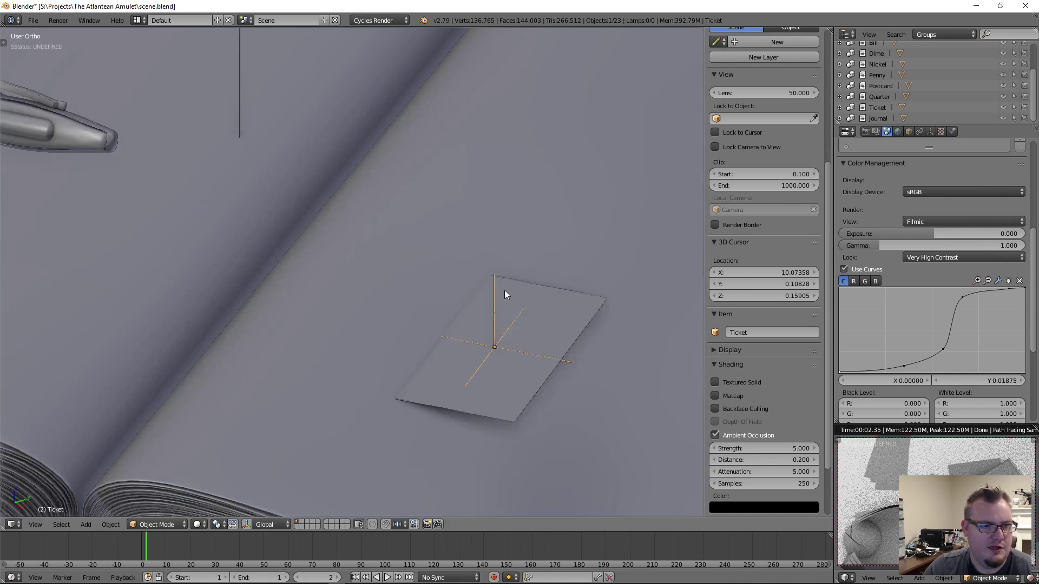
pyautogui.moveTo(505, 290); pyautogui.dragTo(438, 275, button='middle')
pyautogui.scroll(2, 514, 311)
pyautogui.keyDown('shift'); pyautogui.moveTo(564, 319); pyautogui.dragTo(417, 237, button='middle'); pyautogui.keyUp('shift')
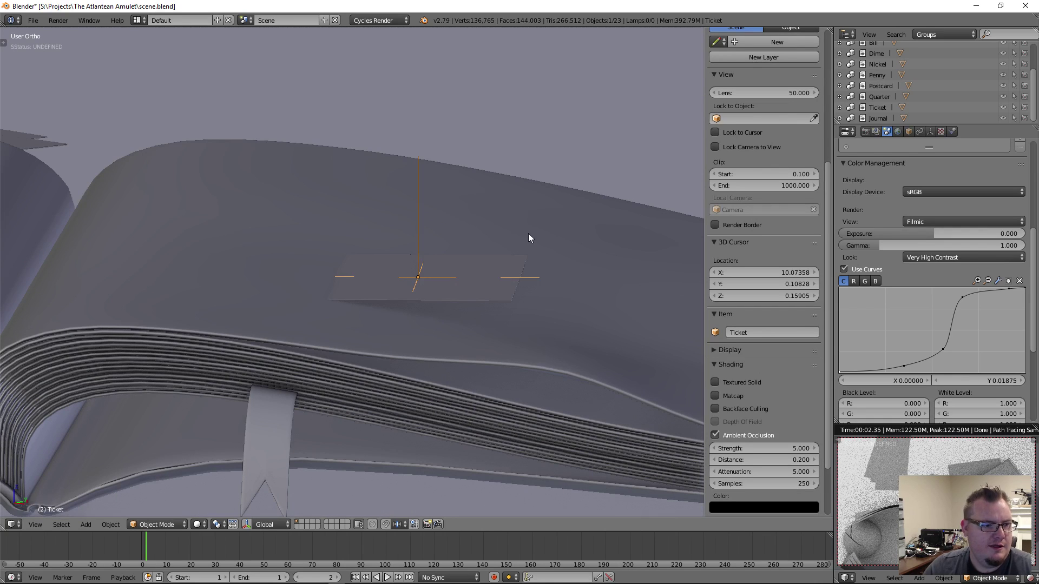
pyautogui.press('r')
pyautogui.press('y')
pyautogui.press('y')
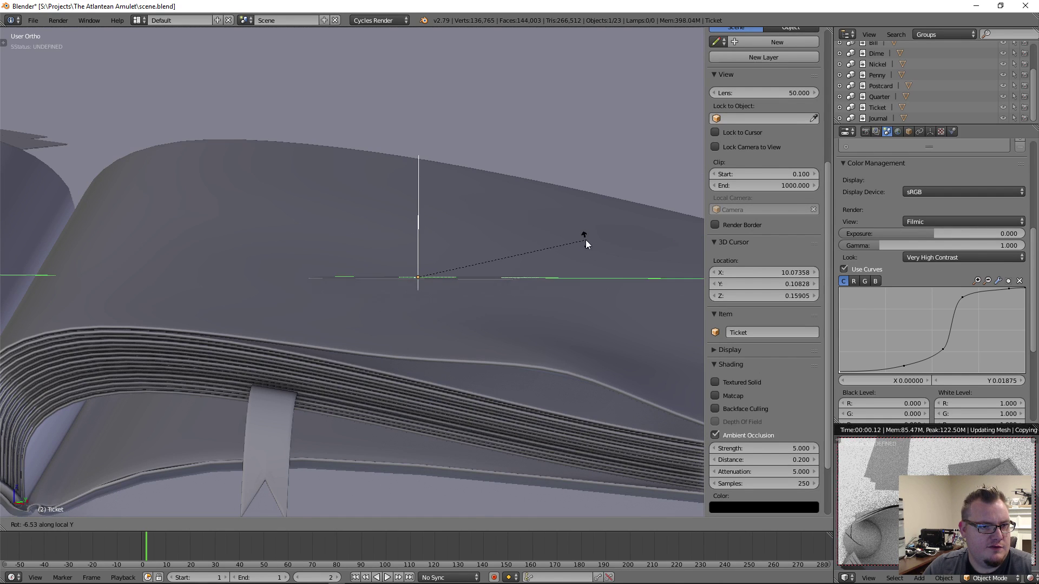
pyautogui.press('x')
pyautogui.press('x')
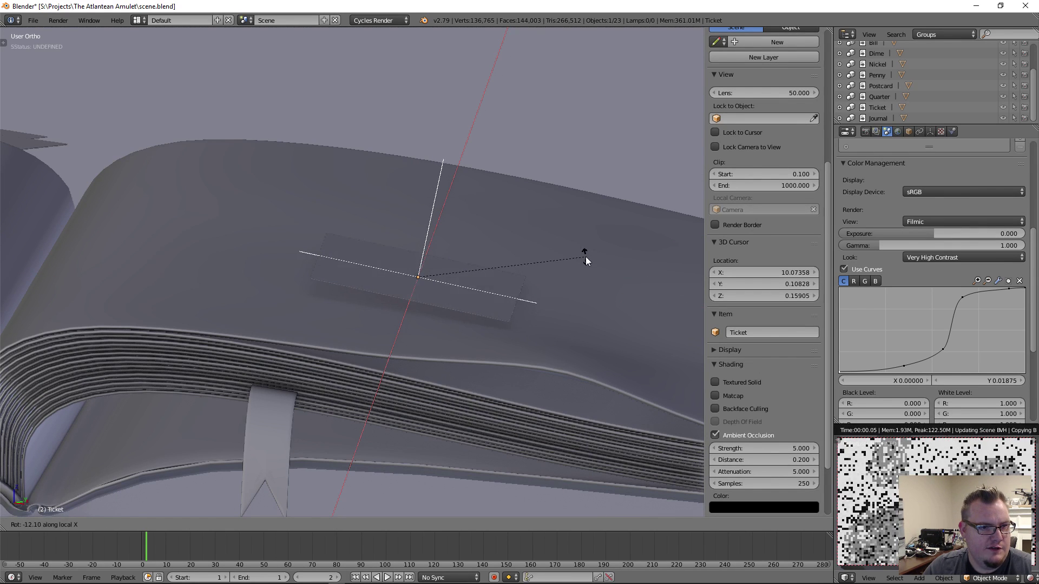
pyautogui.click(587, 252)
# Lower the tilted ticket by about 0.09 along Z toward the page surface
pyautogui.press('g')
pyautogui.press('z')
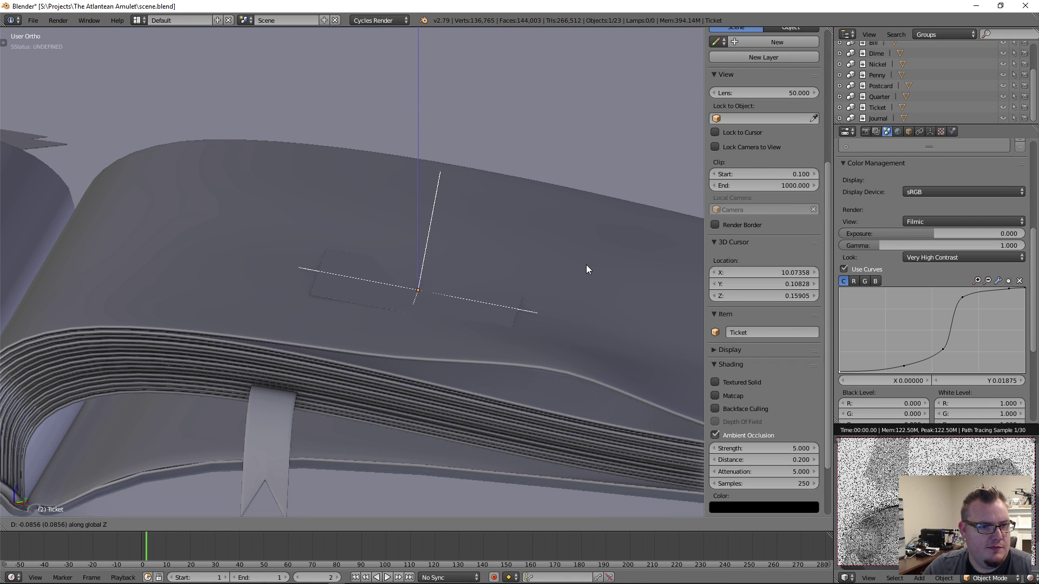
pyautogui.click(586, 264)
# Tilt the ticket about 0.9° around its local X axis and raise it slightly along Z off the page
pyautogui.press('r')
pyautogui.press('x')
pyautogui.press('x')
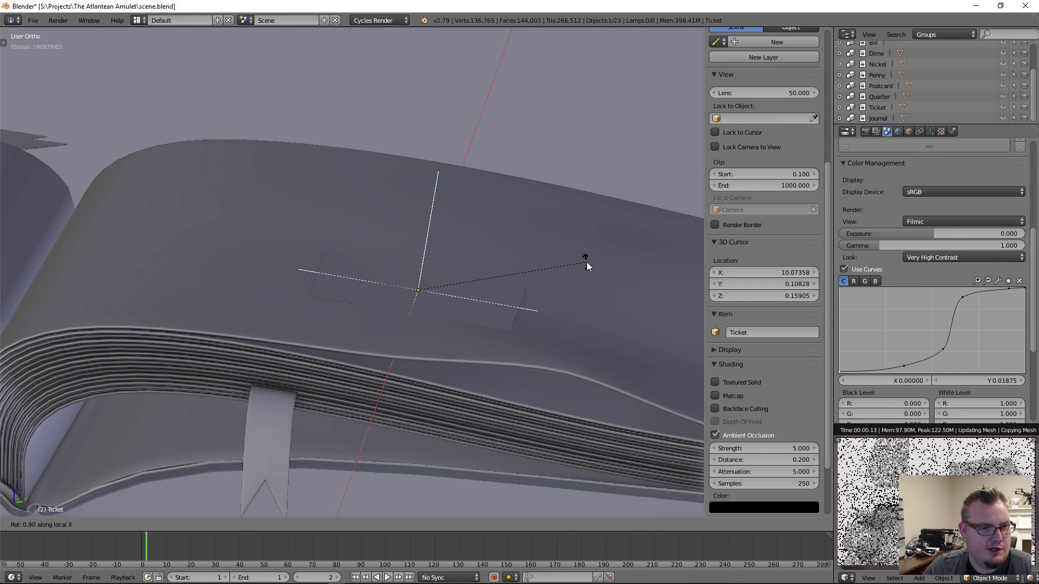
pyautogui.click(587, 261)
pyautogui.press('g')
pyautogui.press('z')
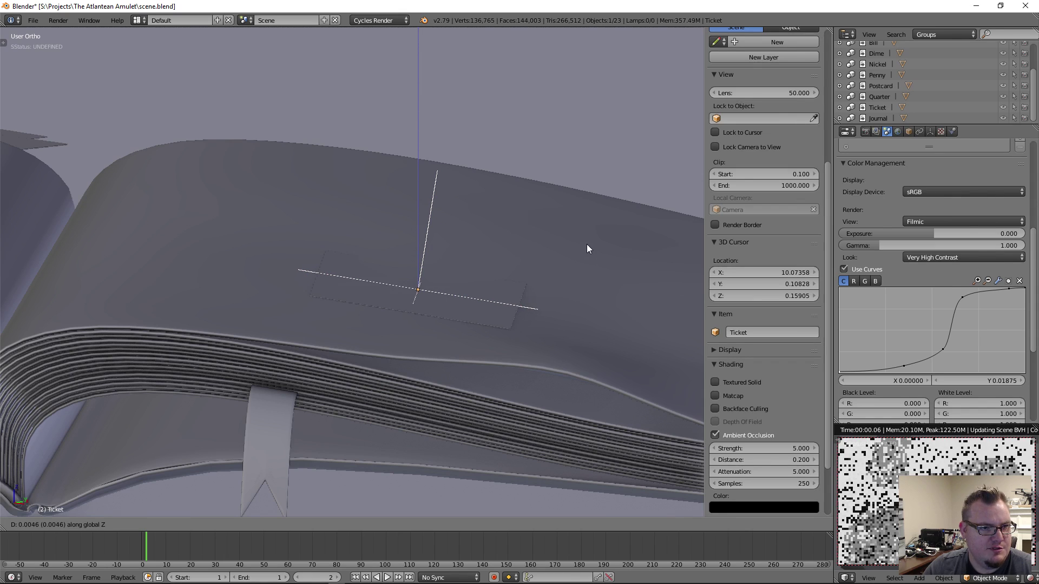
pyautogui.click(587, 241)
# Rotate the ticket slightly around its local Y axis and lower it by about 0.006 along Z toward the page
pyautogui.moveTo(488, 288); pyautogui.dragTo(458, 287, button='middle')
pyautogui.scroll(3, 459, 287)
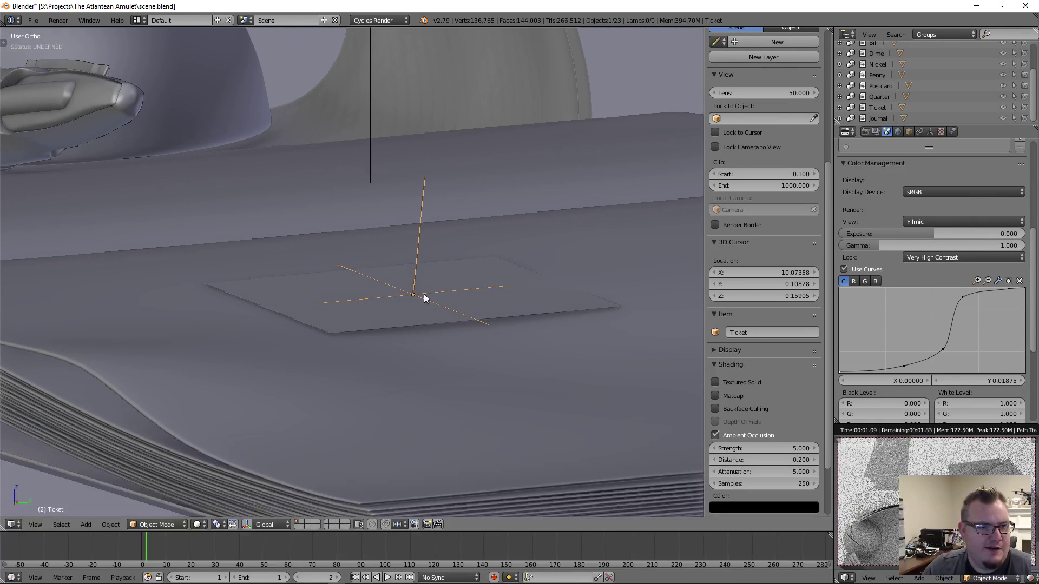
pyautogui.press('r')
pyautogui.press('y')
pyautogui.press('y')
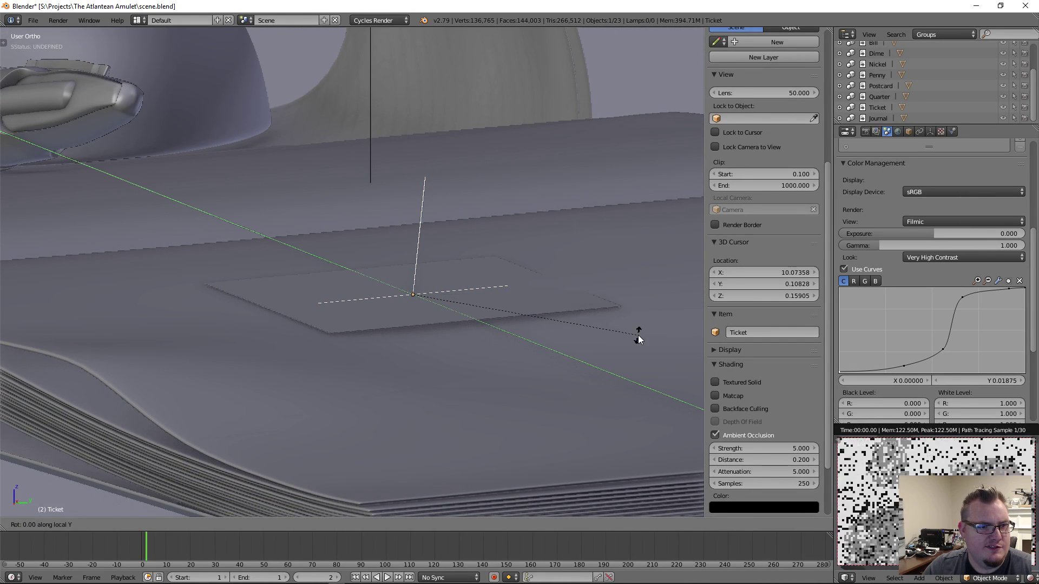
pyautogui.click(658, 284)
pyautogui.press('g')
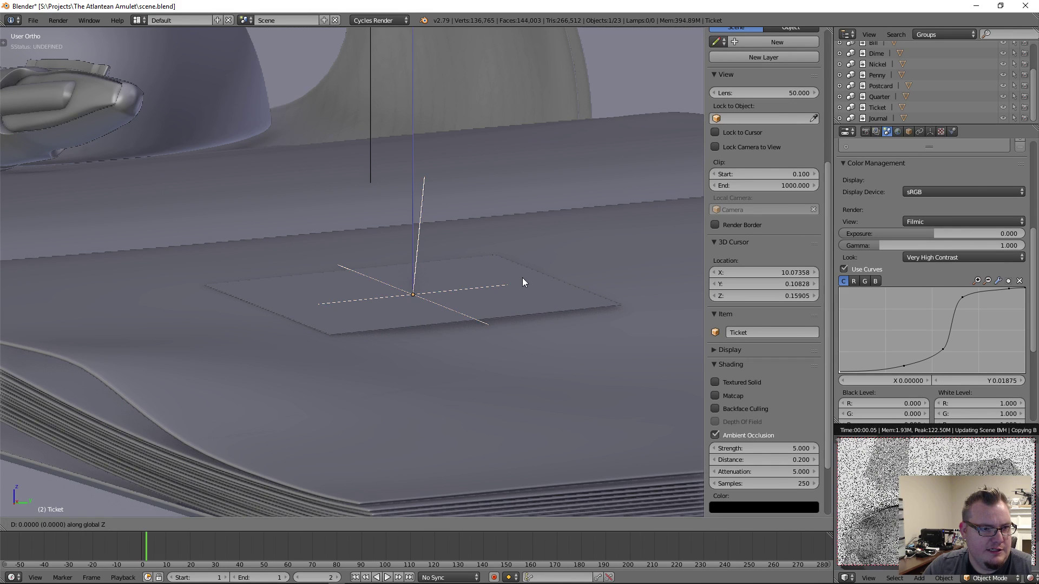
pyautogui.press('z')
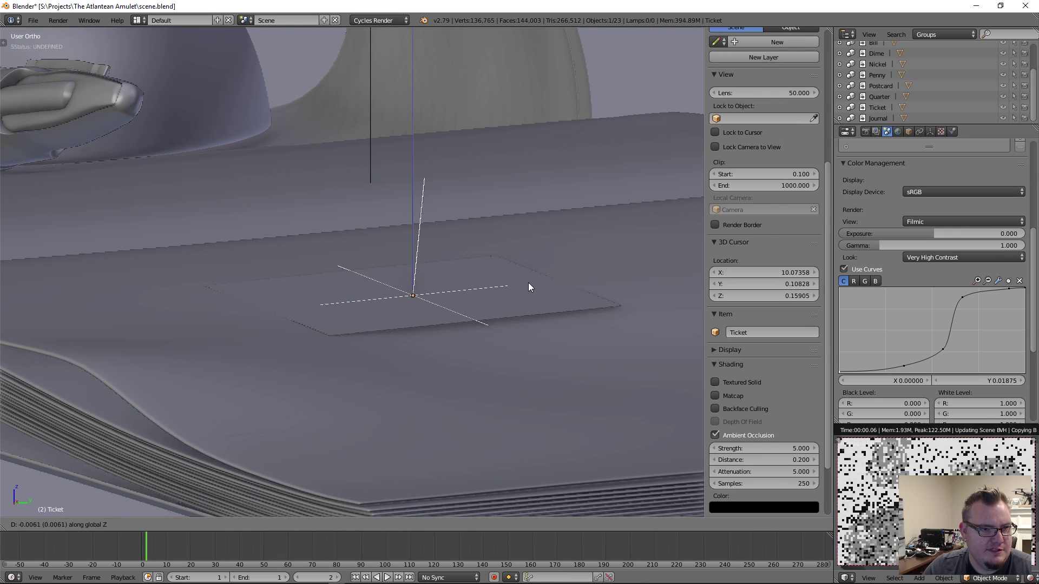
pyautogui.click(528, 283)
pyautogui.moveTo(492, 284); pyautogui.dragTo(529, 298, button='middle')
pyautogui.press('r')
pyautogui.press('y')
pyautogui.press('y')
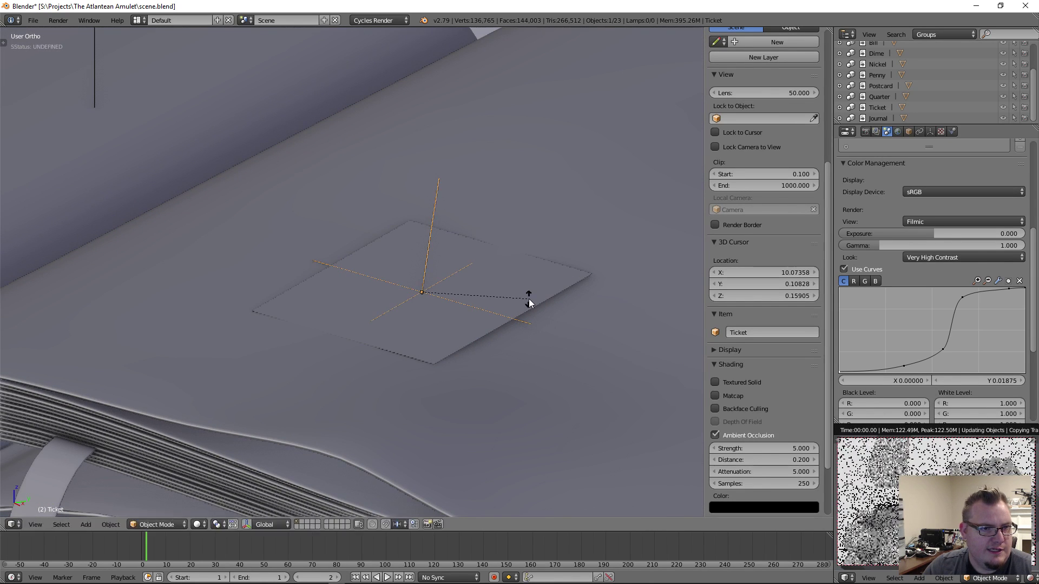
pyautogui.press('x')
pyautogui.press('x')
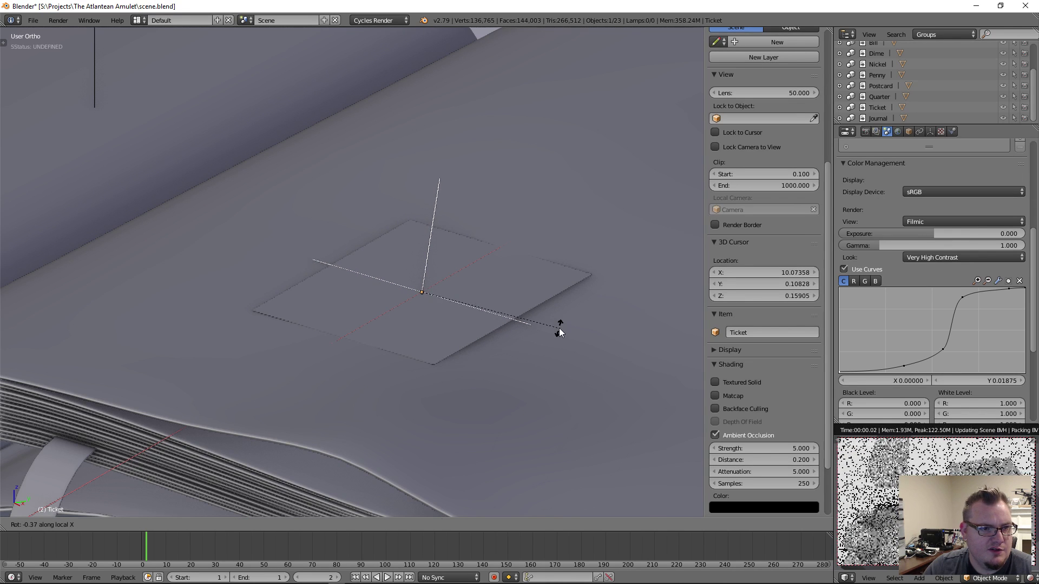
pyautogui.rightClick(560, 328)
# Raise the ticket very slightly along Z so its edges clear the curved journal page
pyautogui.moveTo(425, 264); pyautogui.dragTo(429, 278, button='middle')
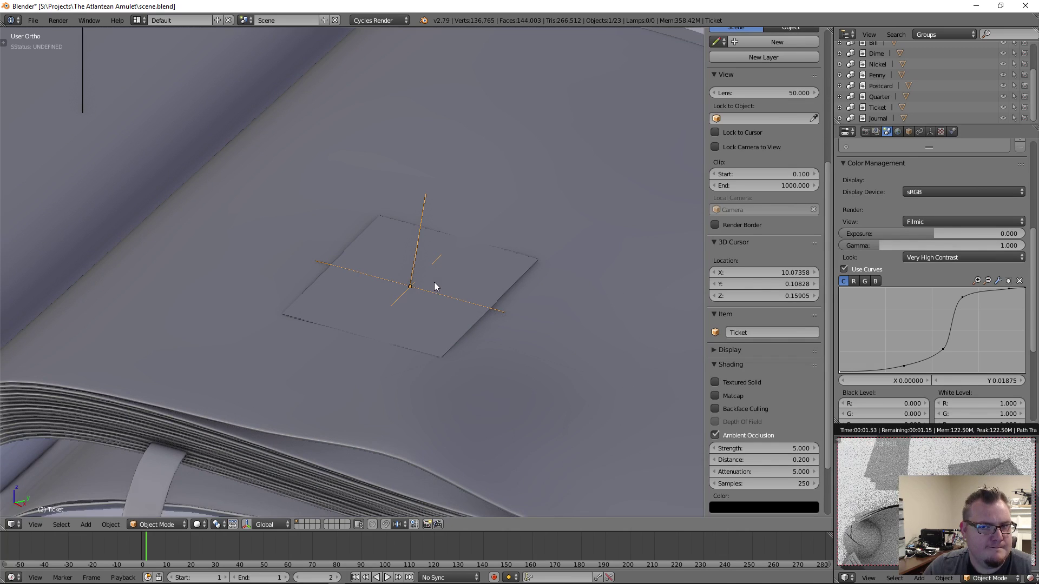
pyautogui.press('g')
pyautogui.press('z')
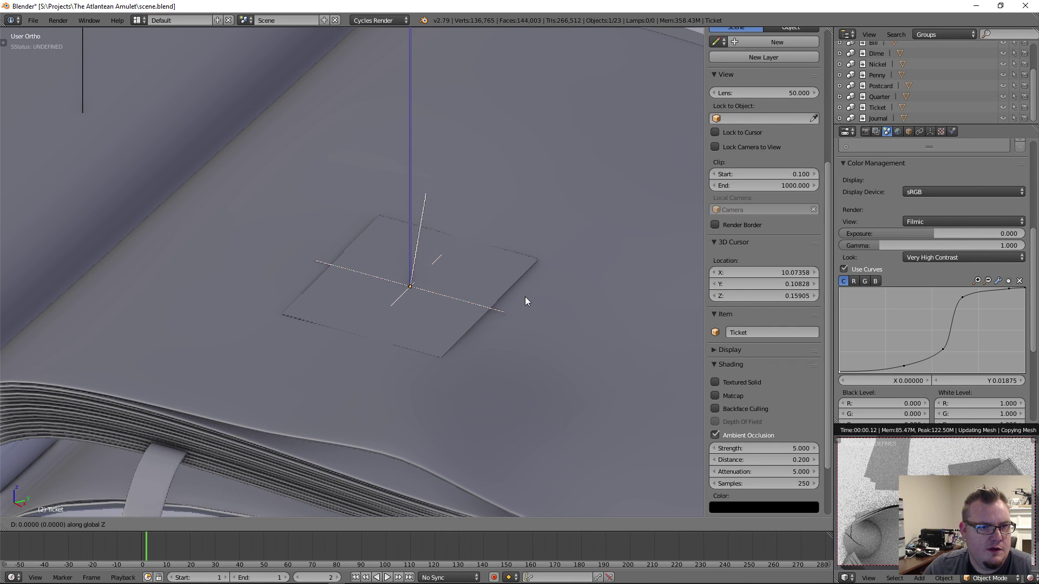
pyautogui.click(525, 290)
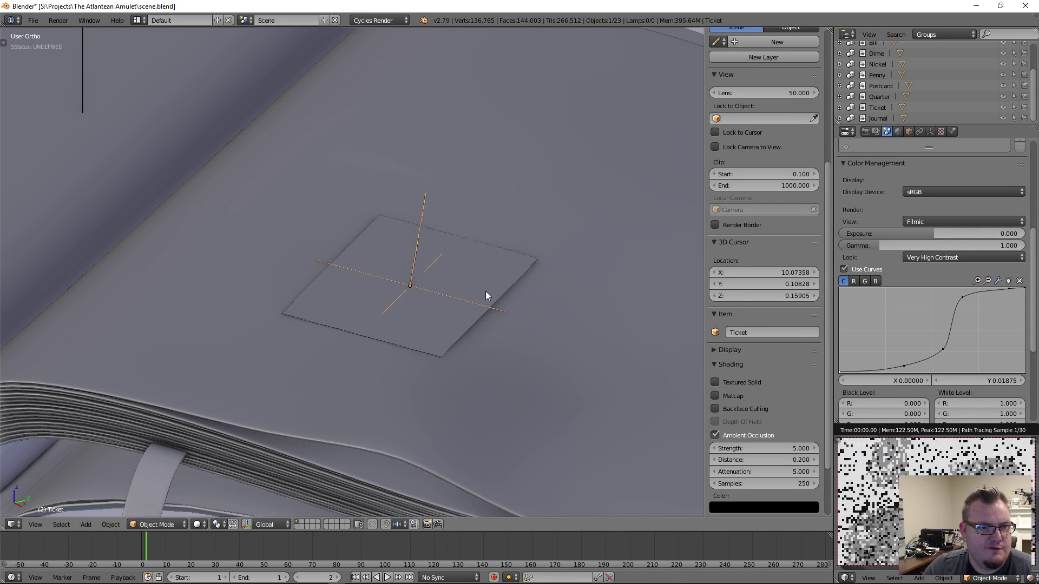
# Examine from several angles how the ticket sits on the page, with it selected and deselected, and compare the whole layout
pyautogui.moveTo(486, 291); pyautogui.dragTo(413, 303, button='middle')
pyautogui.press('a')
pyautogui.scroll(2, 371, 284)
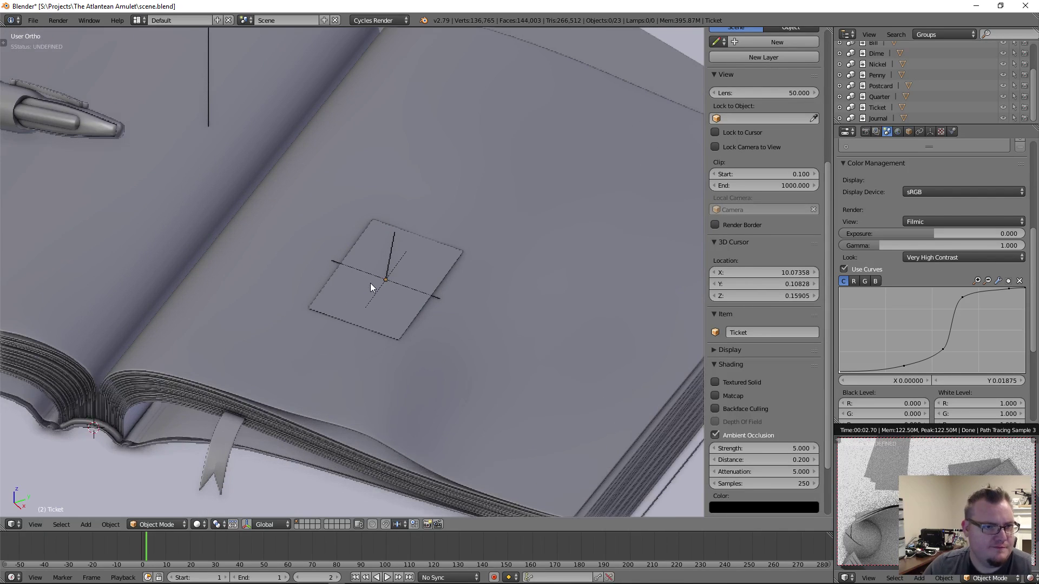
pyautogui.rightClick(359, 295)
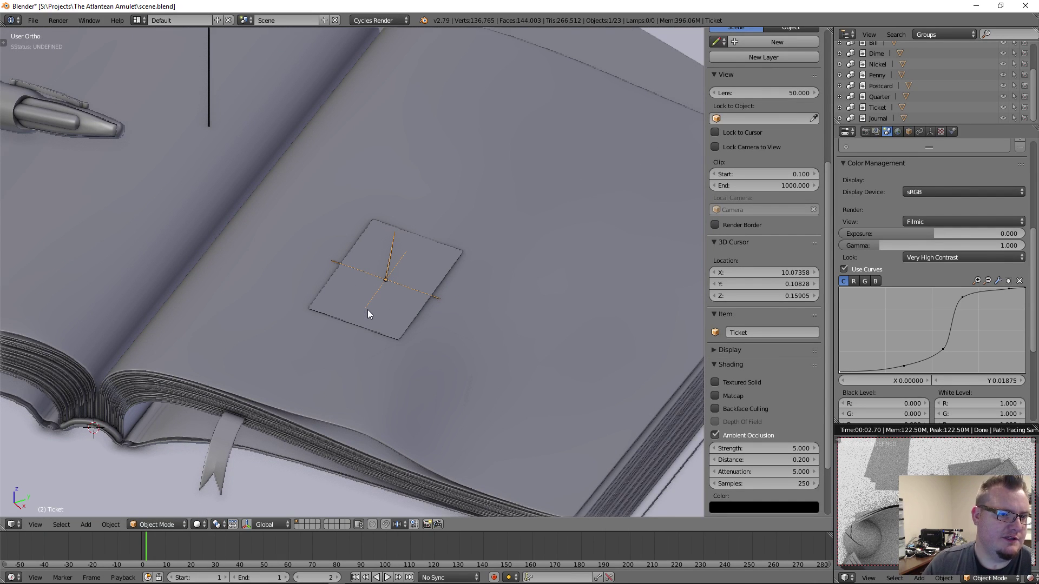
pyautogui.scroll(-3, 368, 309)
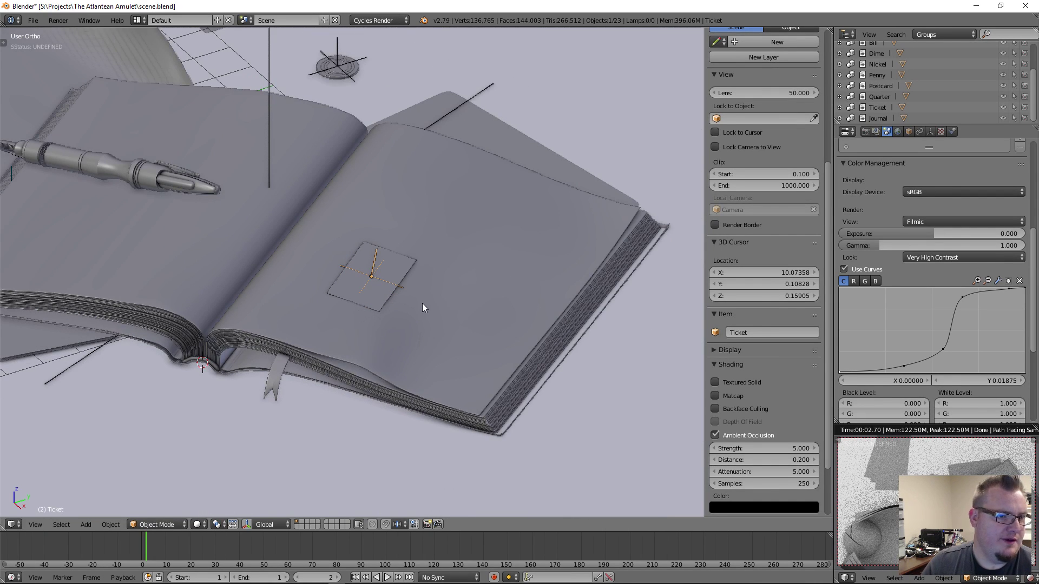
pyautogui.moveTo(422, 304); pyautogui.dragTo(225, 282, button='middle')
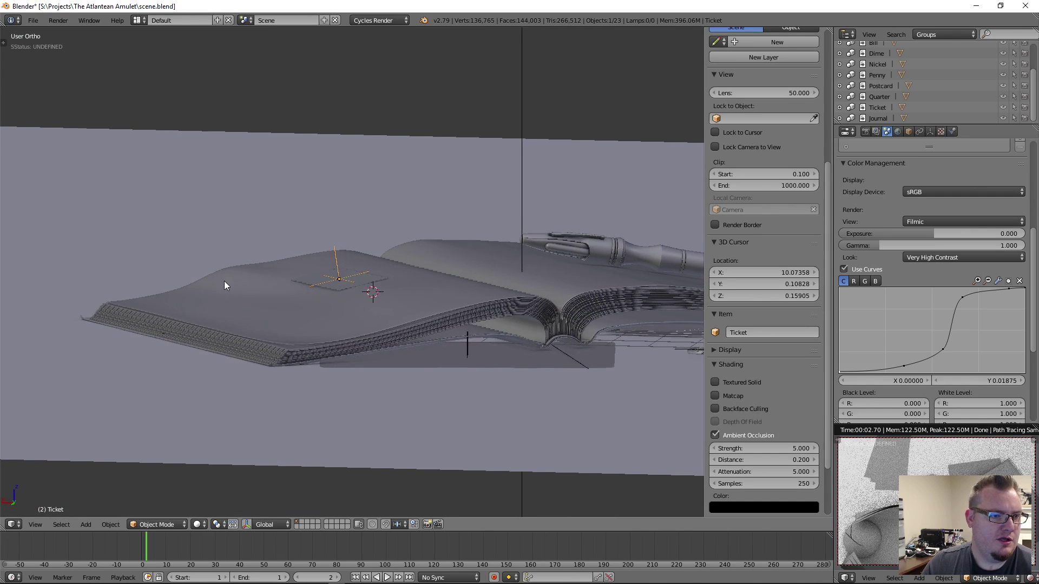
pyautogui.press('a')
pyautogui.moveTo(337, 304); pyautogui.dragTo(533, 355, button='middle')
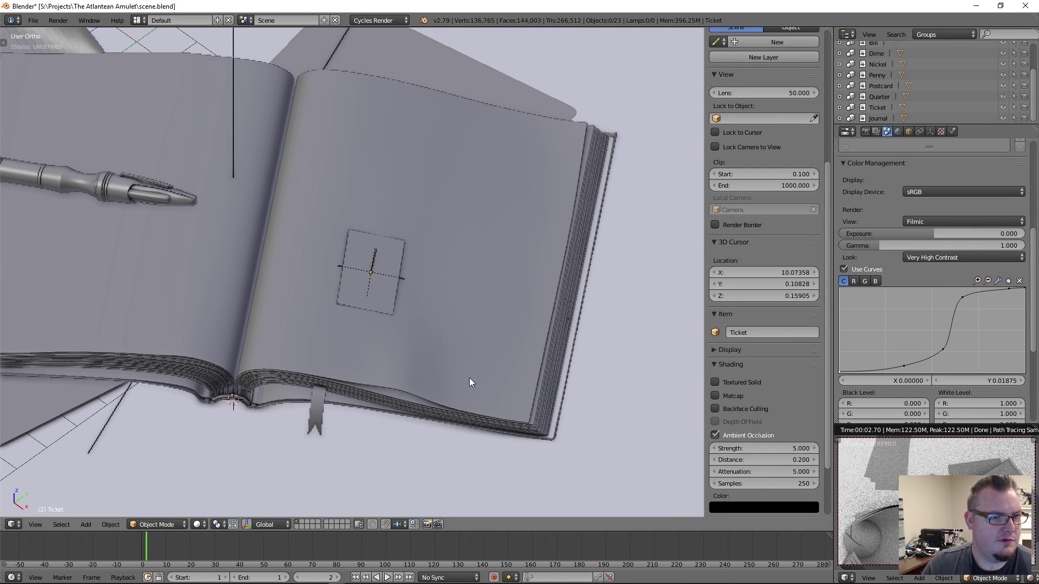
pyautogui.scroll(-4, 362, 235)
pyautogui.keyDown('shift'); pyautogui.moveTo(362, 235); pyautogui.dragTo(411, 226, button='middle'); pyautogui.keyUp('shift')
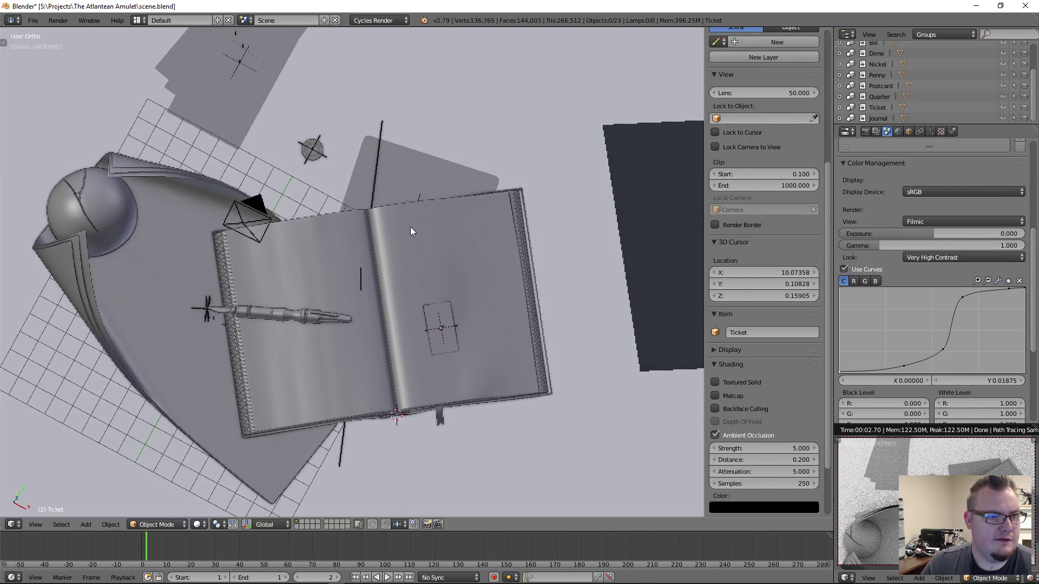
# Select the postcard group and, in top view, move it along the journal's far edge toward the outer page corner
pyautogui.rightClick(430, 202)
pyautogui.press('KP_7')
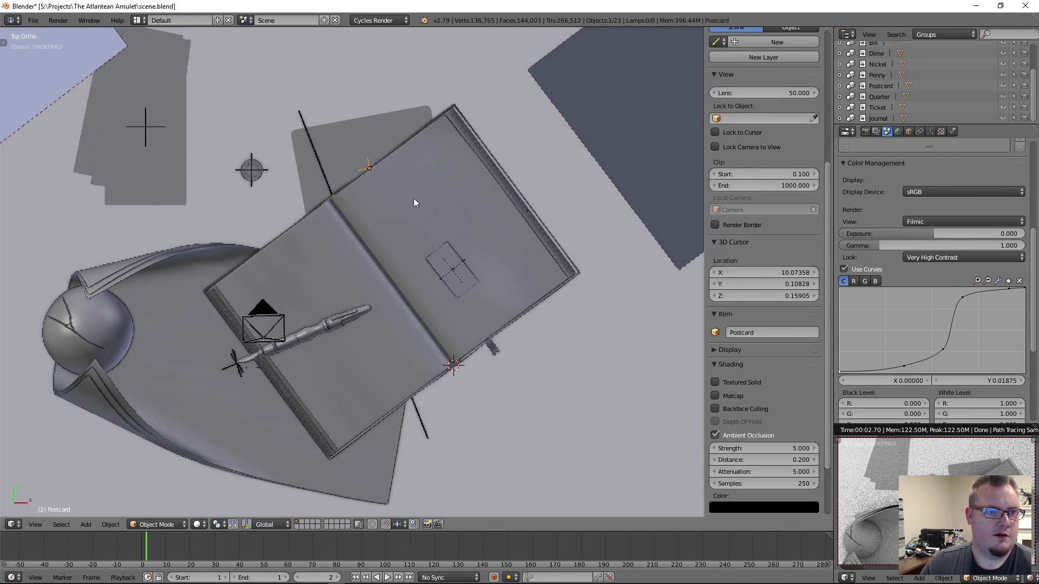
pyautogui.press('g')
pyautogui.rightClick(488, 172)
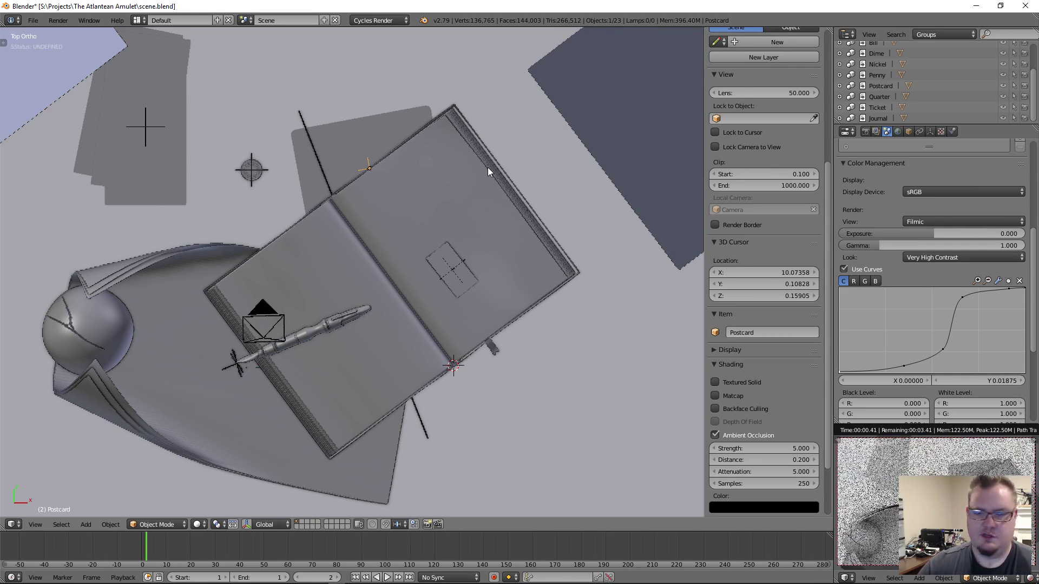
pyautogui.press('g')
pyautogui.click(532, 142)
# Rotate the postcard clockwise to slant out from behind the journal's far corner, and nudge it slightly outward
pyautogui.press('r')
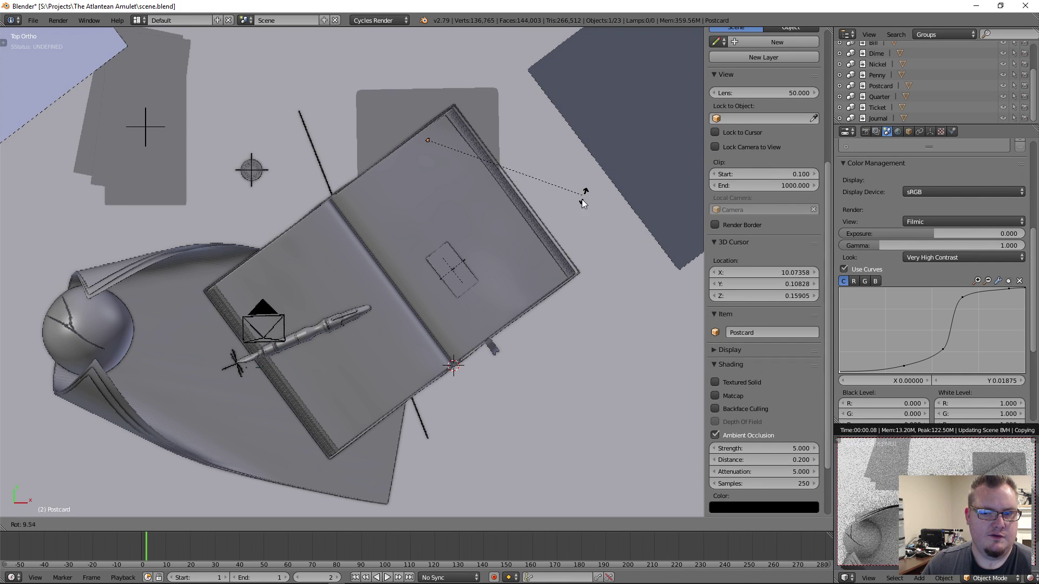
pyautogui.click(524, 252)
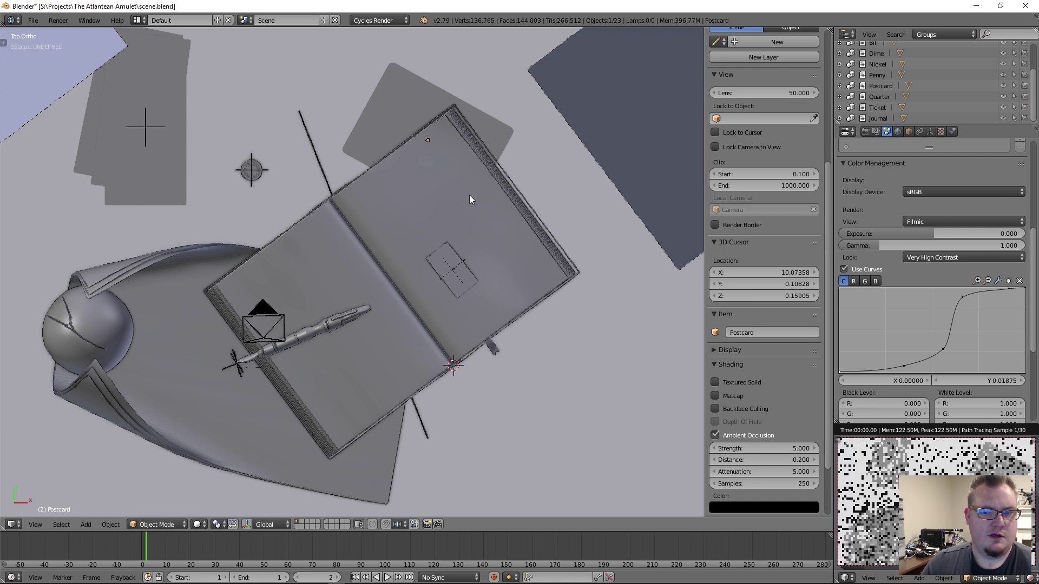
pyautogui.press('g')
pyautogui.click(446, 168)
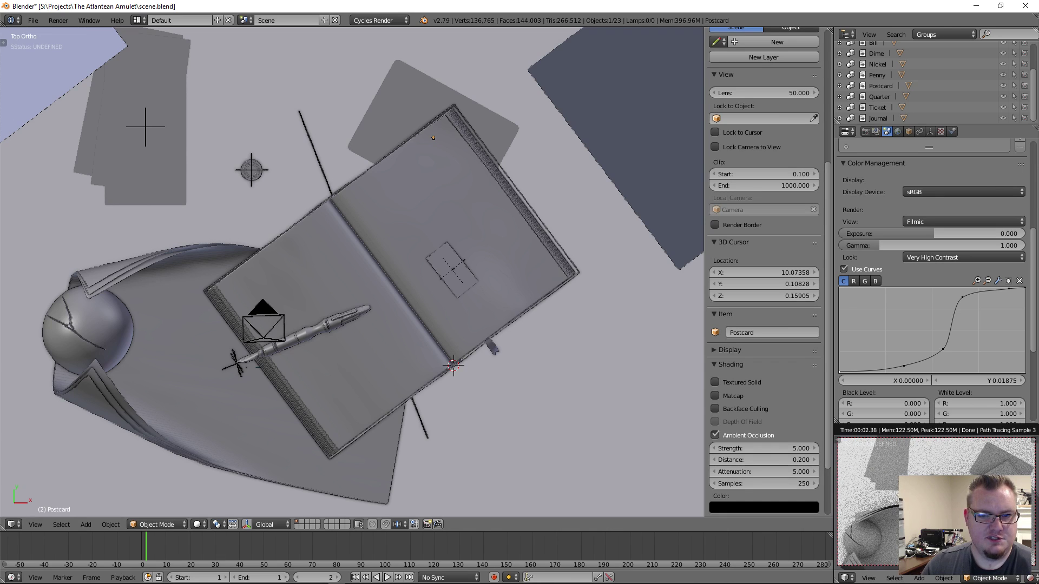
# View the scene through the camera with the properties sidebar hidden, and briefly toggle wireframe shading to check the postcard placement
pyautogui.press('KP_0')
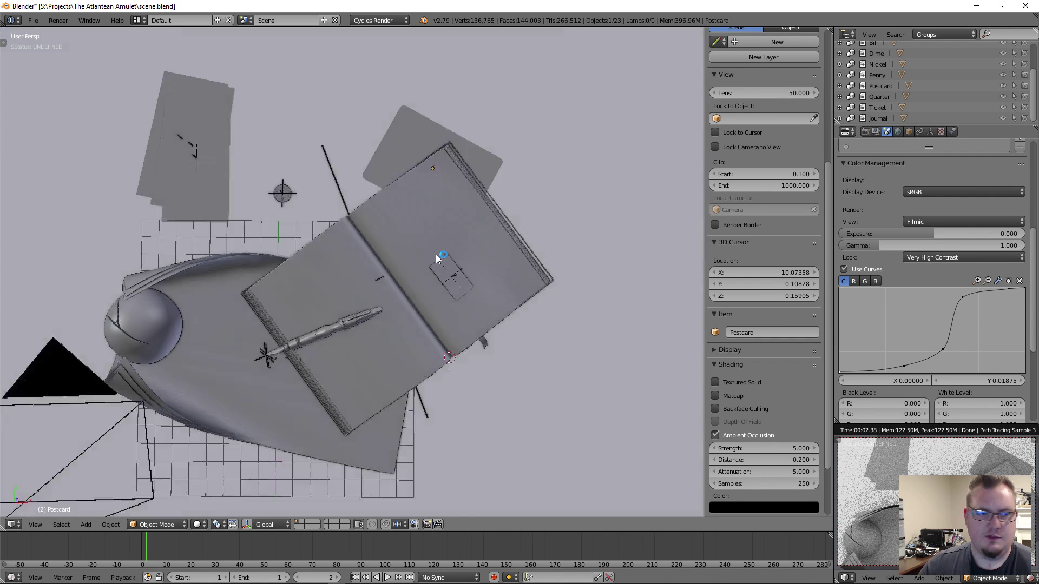
pyautogui.press('n')
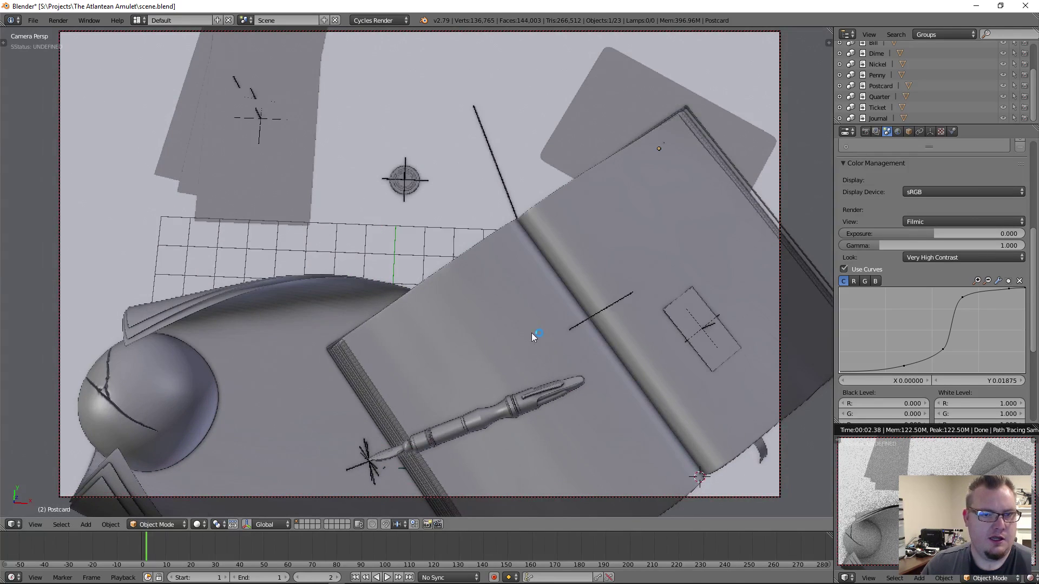
pyautogui.moveTo(536, 215)
pyautogui.keyDown('shift'); pyautogui.mouseDown(button='middle')
pyautogui.moveTo(526, 229)
pyautogui.moveTo(531, 222)
pyautogui.mouseUp(button='middle'); pyautogui.keyUp('shift')
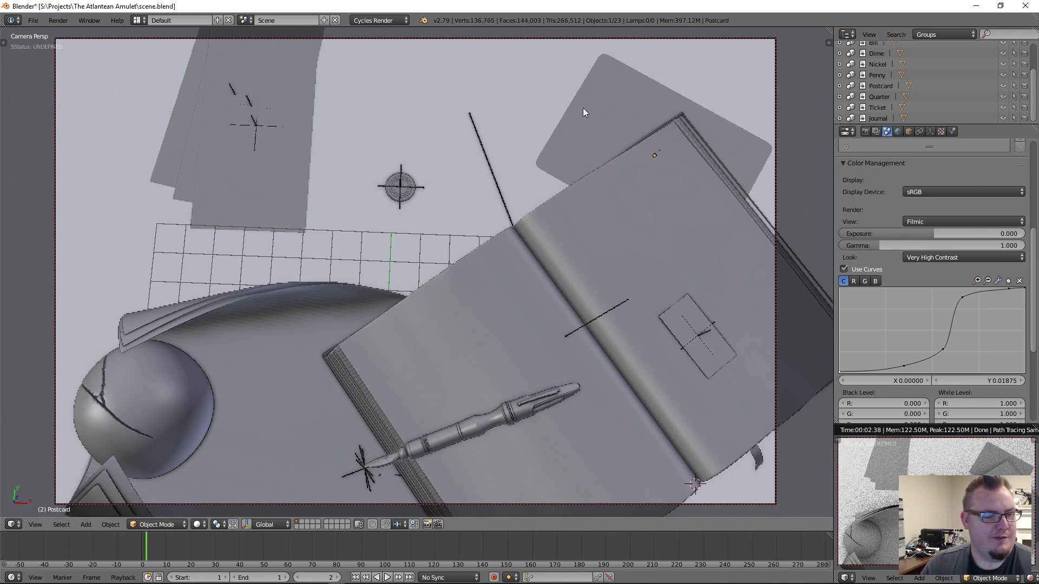
pyautogui.press('z')
pyautogui.press('z')
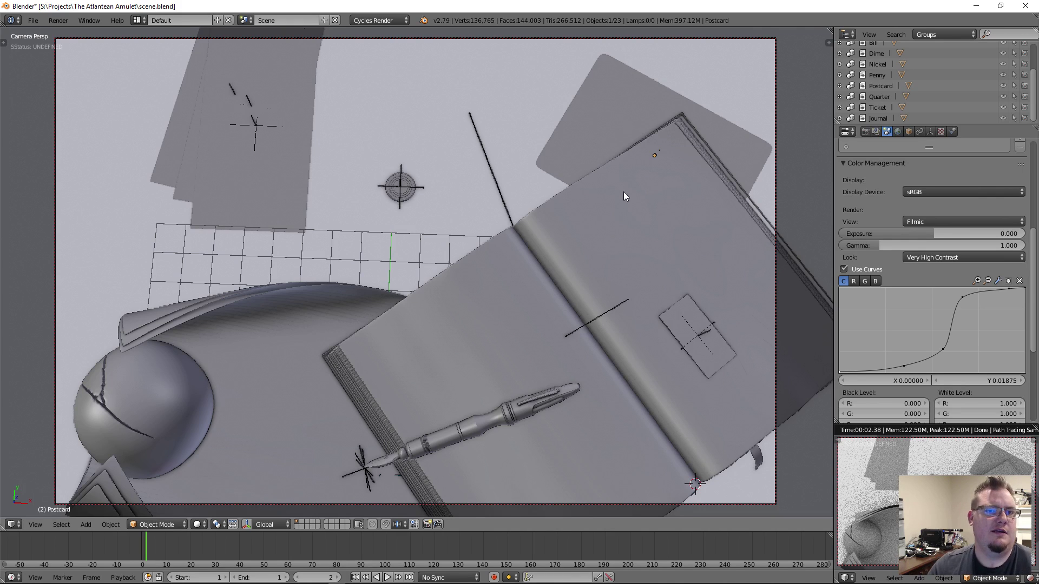
# Move the postcard along Y farther out from behind the journal and rotate it around global Z so it stands nearly upright
pyautogui.press('g')
pyautogui.press('y')
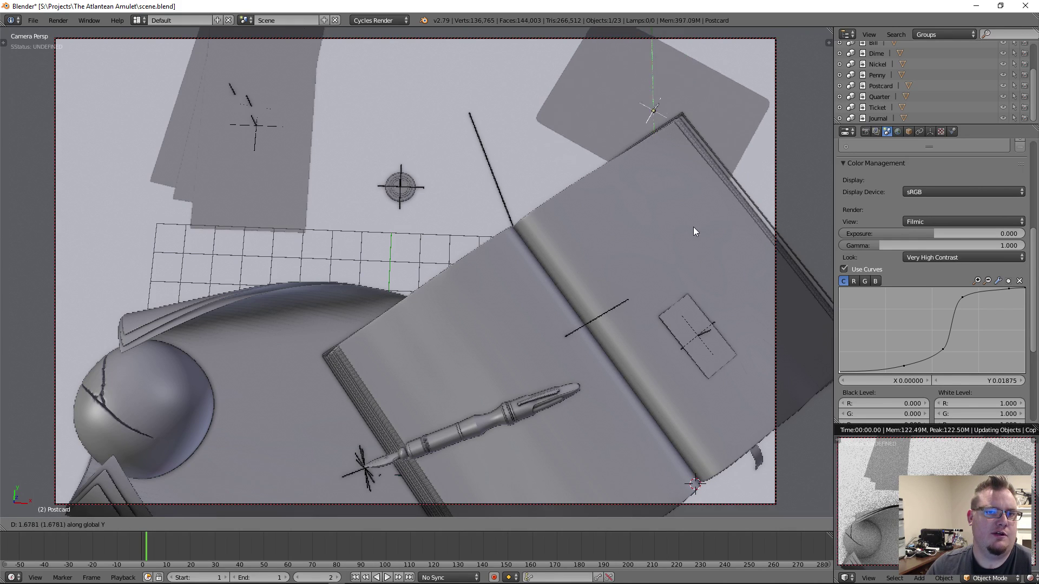
pyautogui.click(693, 227)
pyautogui.press('r')
pyautogui.press('z')
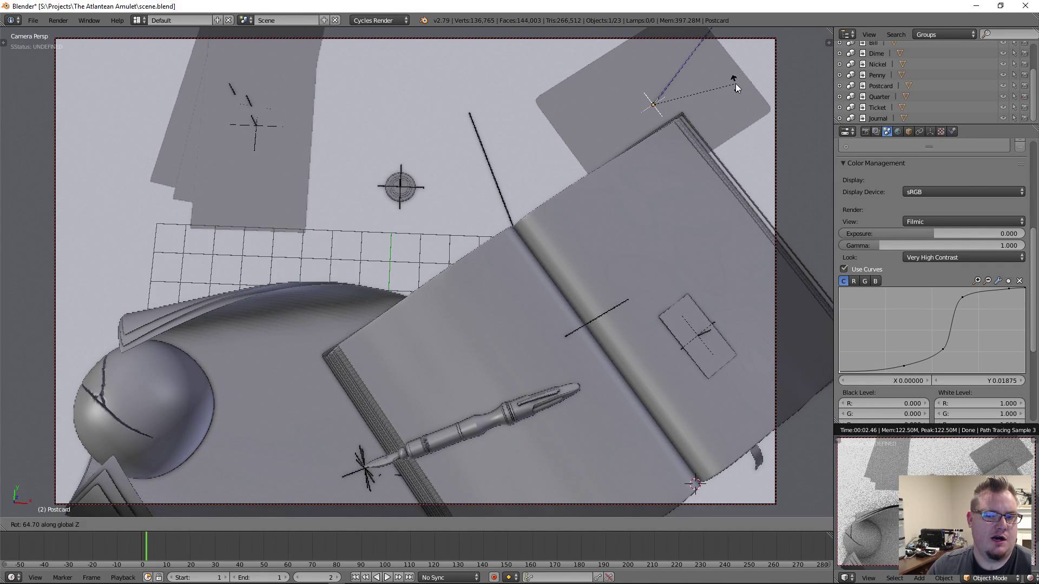
pyautogui.click(731, 125)
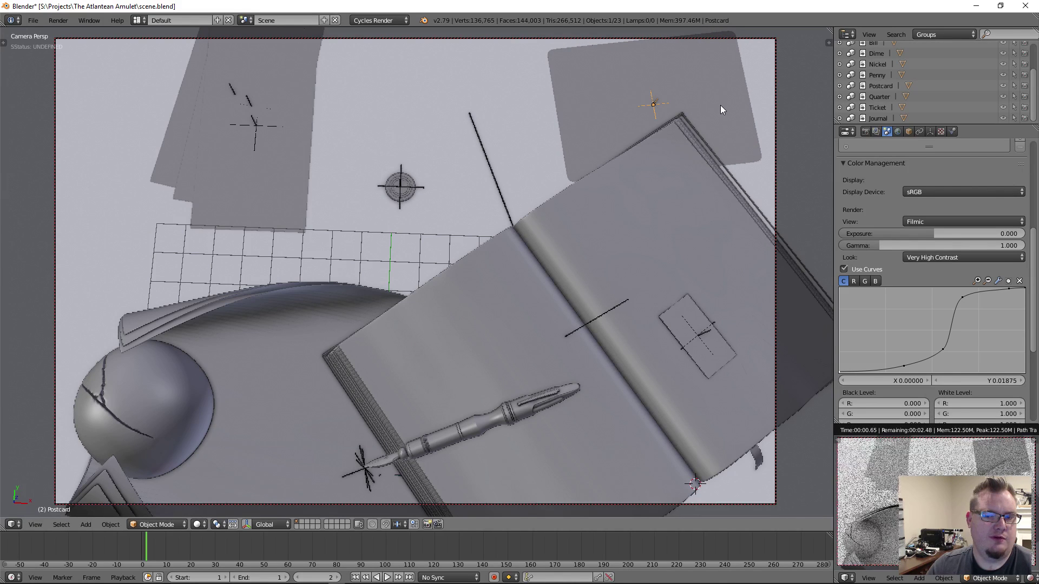
# Move the postcard back along Y behind the journal and along X toward the journal's spine
pyautogui.press('g')
pyautogui.press('y')
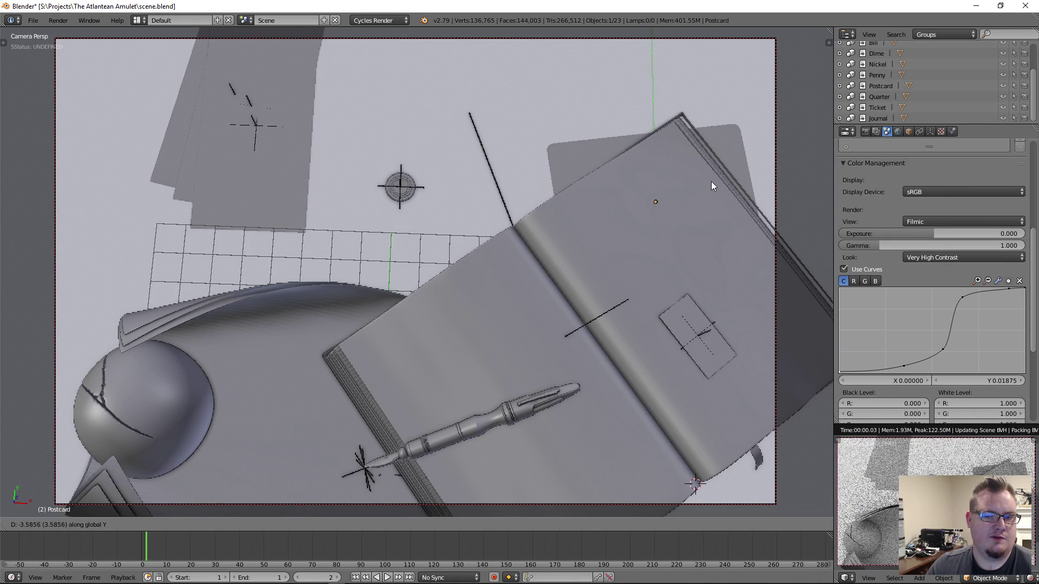
pyautogui.press('x')
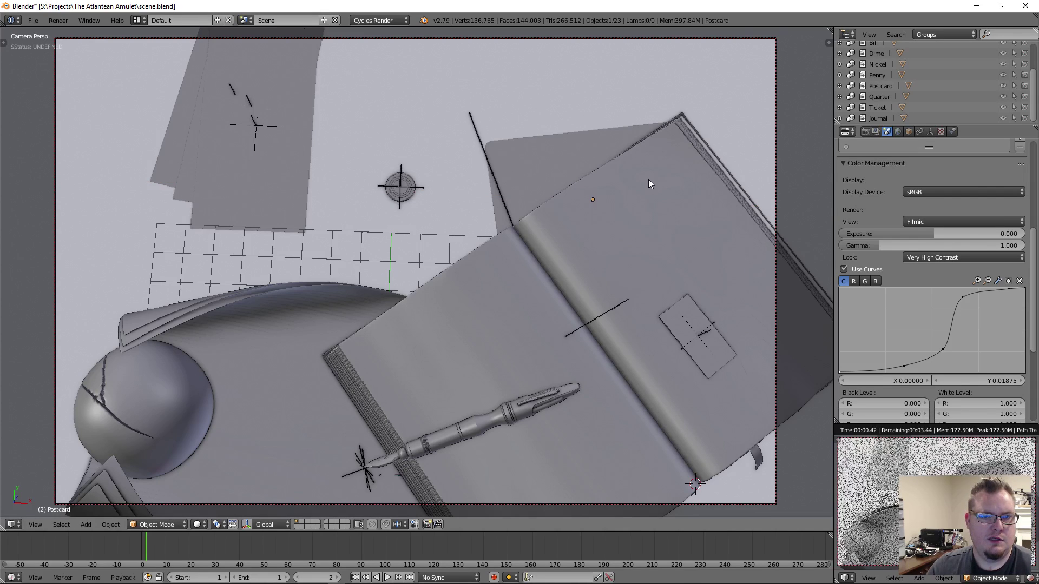
pyautogui.press('y')
pyautogui.click(649, 174)
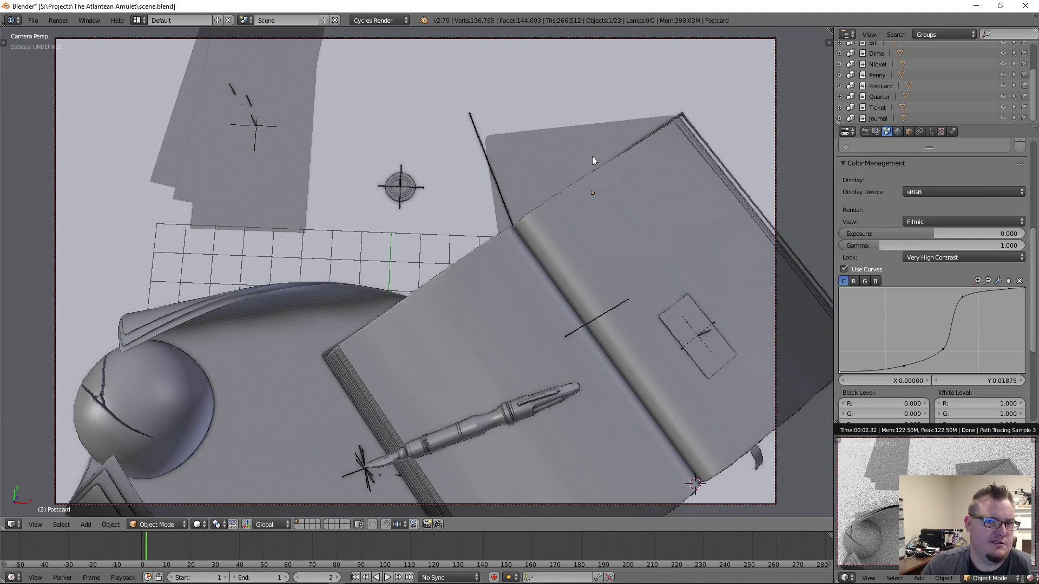
# Shift the postcard along X toward the journal's outer corner and rotate it about 18° clockwise around global Z
pyautogui.press('g')
pyautogui.press('y')
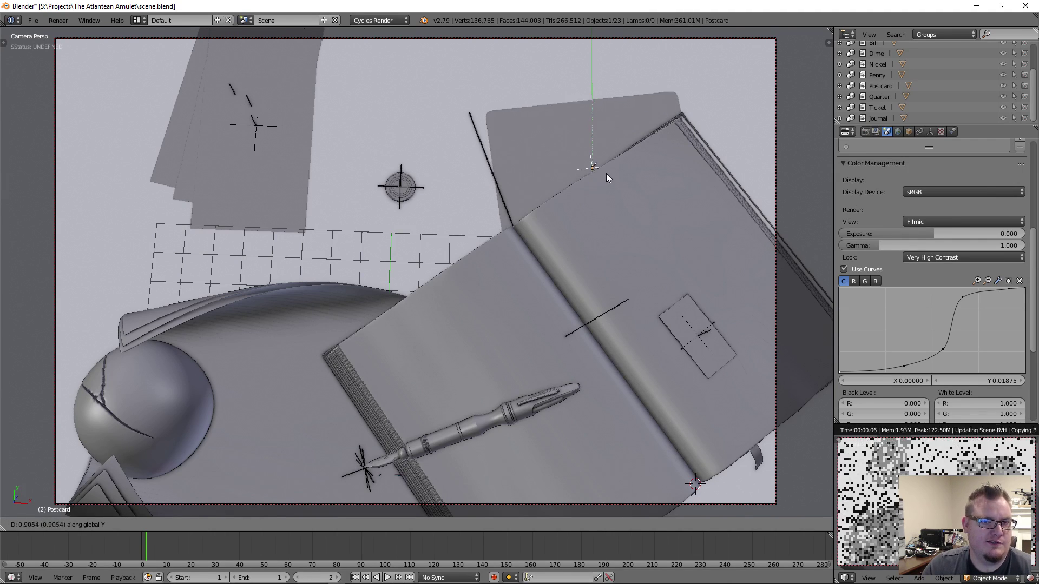
pyautogui.press('x')
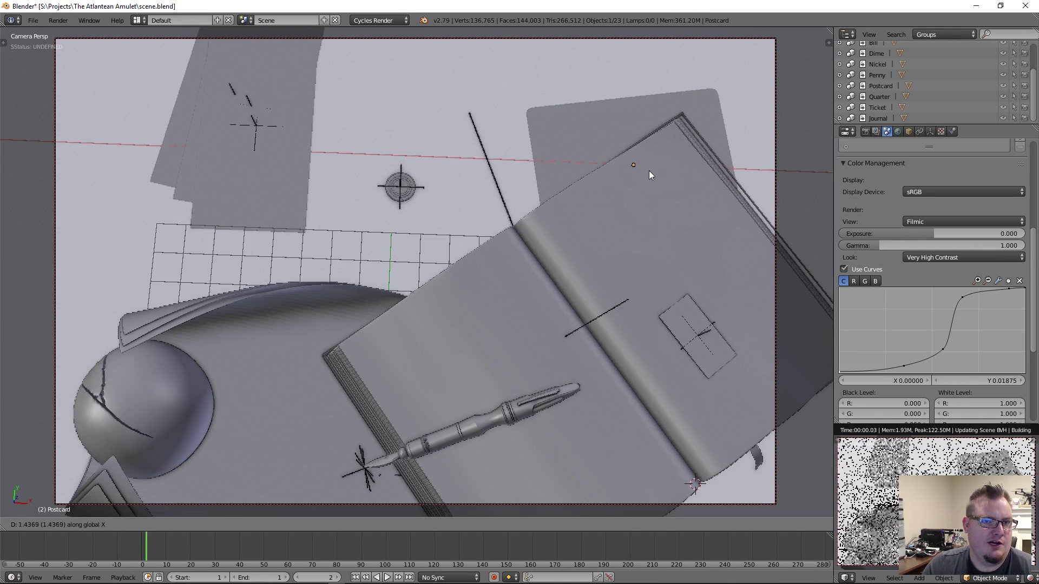
pyautogui.click(640, 171)
pyautogui.press('r')
pyautogui.press('z')
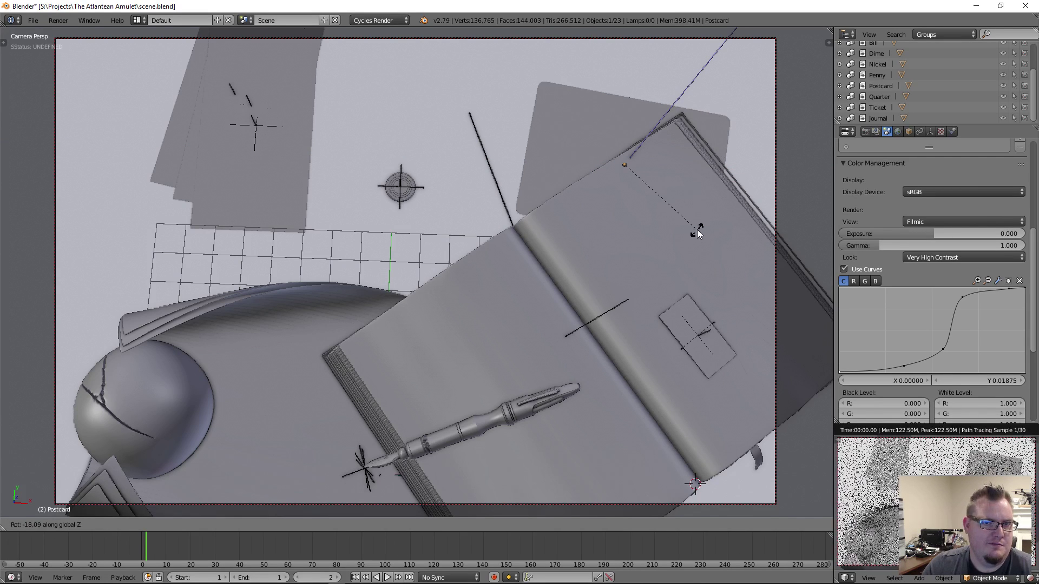
pyautogui.click(698, 224)
# Move the postcard about 1.07 units along negative Y behind the journal and along X closer to the journal's outer corner
pyautogui.press('g')
pyautogui.press('y')
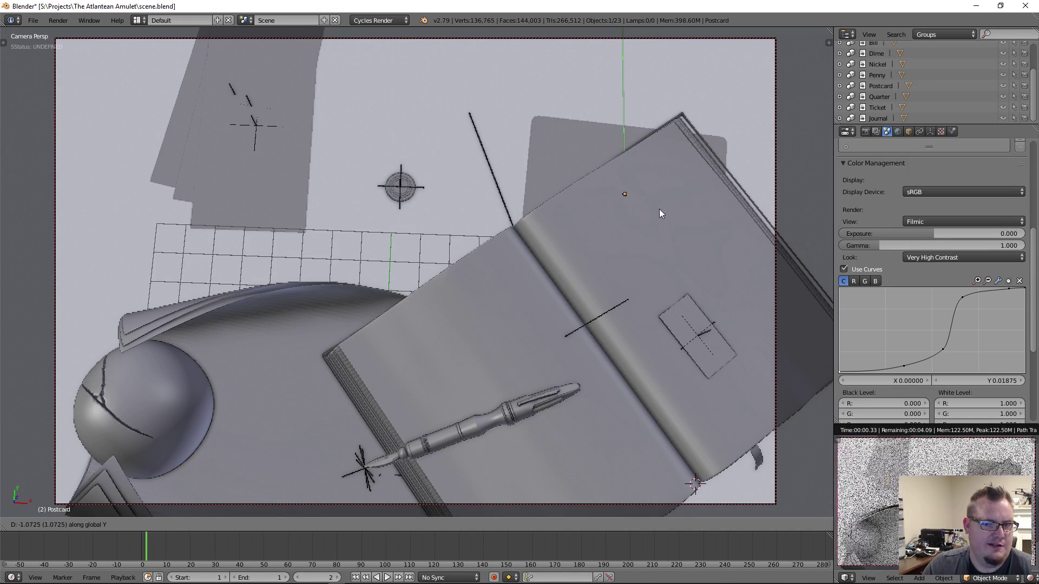
pyautogui.press('x')
pyautogui.click(649, 208)
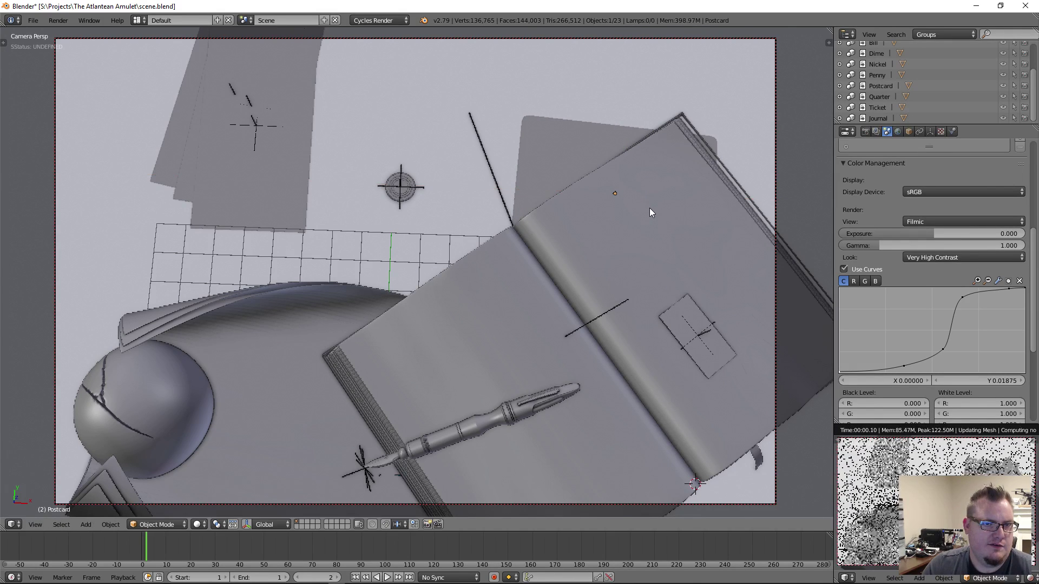
pyautogui.press('g')
pyautogui.press('x')
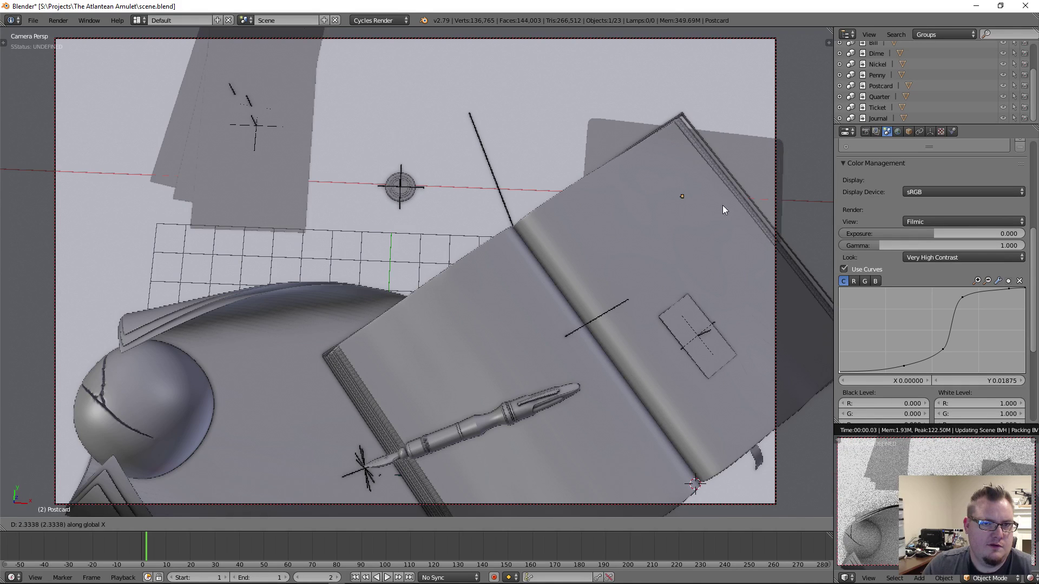
pyautogui.click(703, 204)
# Rotate the postcard slightly further clockwise around global Z and fine-tune its position along X behind the journal's corner
pyautogui.press('r')
pyautogui.press('z')
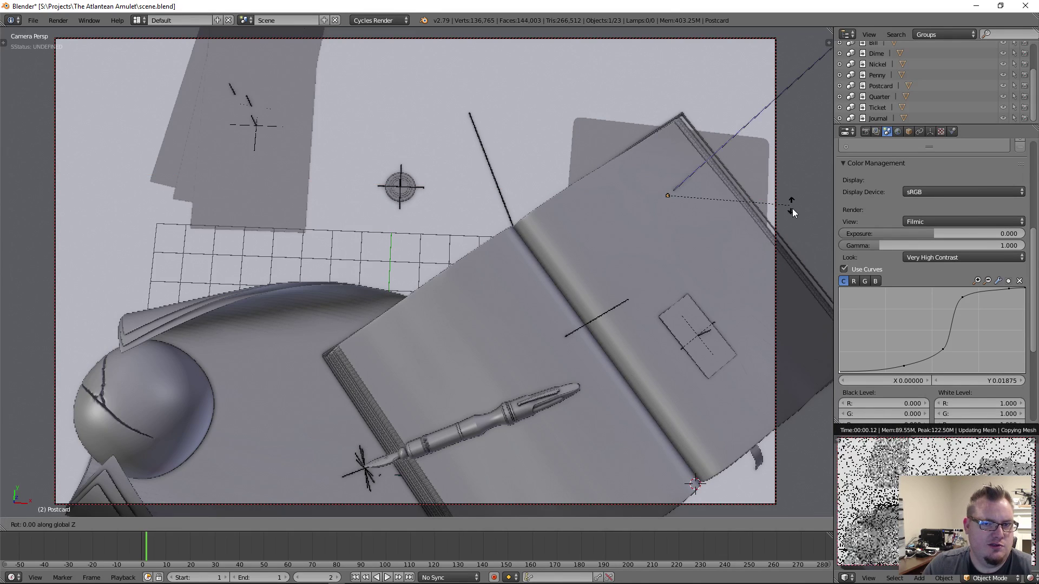
pyautogui.click(791, 225)
pyautogui.press('g')
pyautogui.press('x')
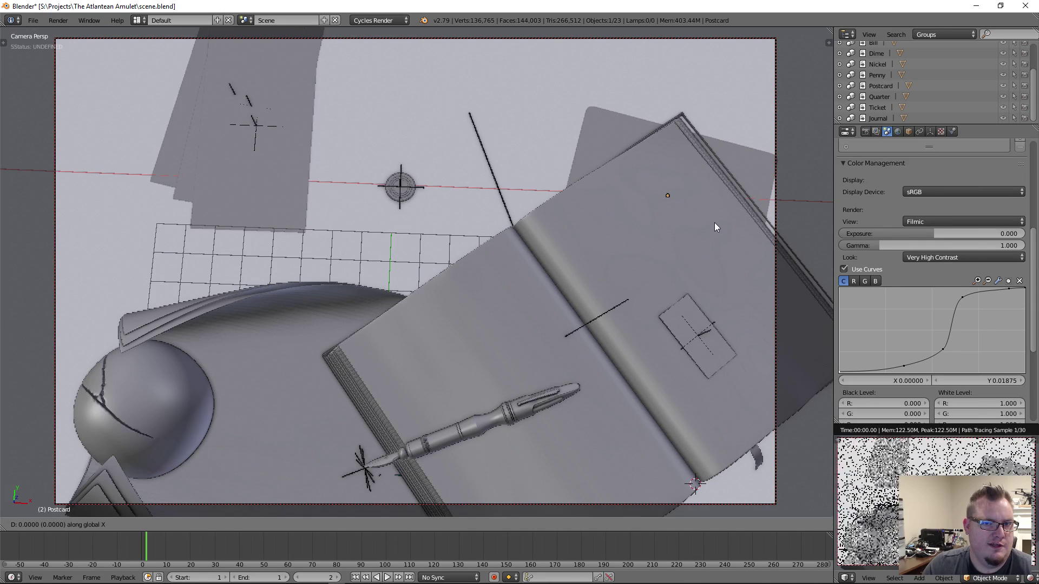
pyautogui.click(715, 226)
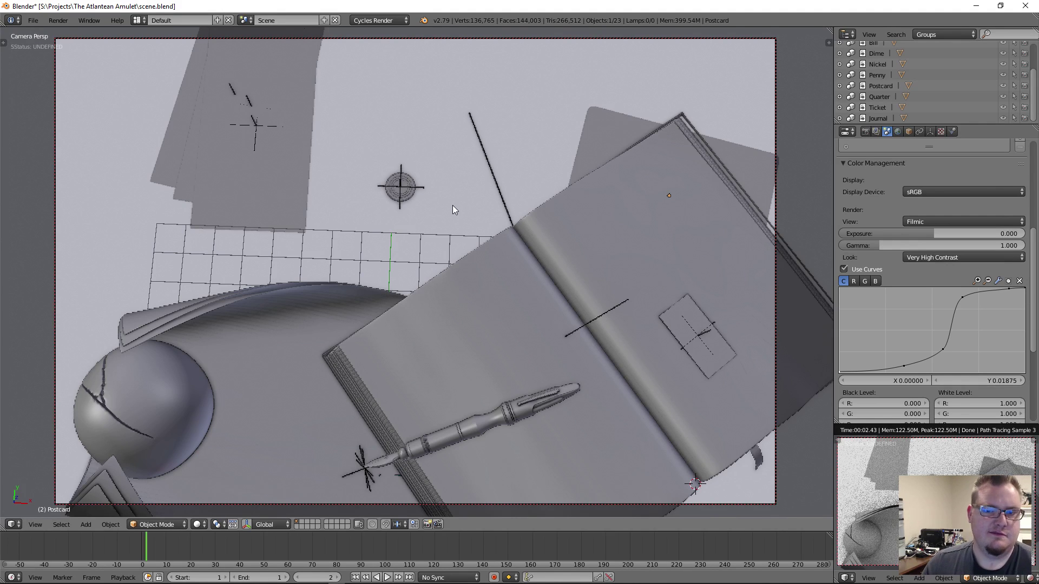
# Move the quarter out of the coin pile beside the journal and onto the stack of bills
pyautogui.rightClick(399, 189)
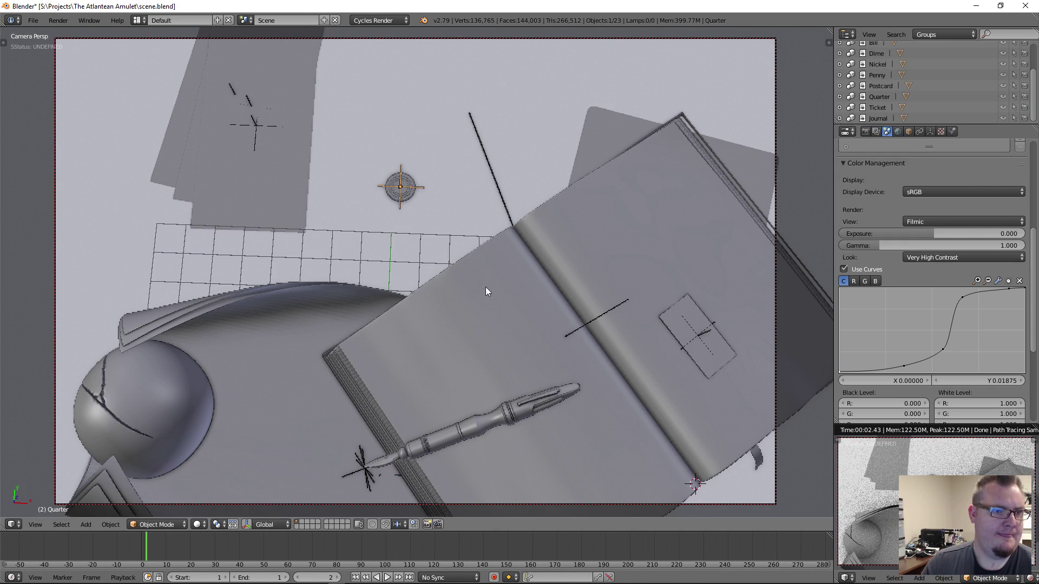
pyautogui.moveTo(486, 287); pyautogui.dragTo(436, 287, button='middle')
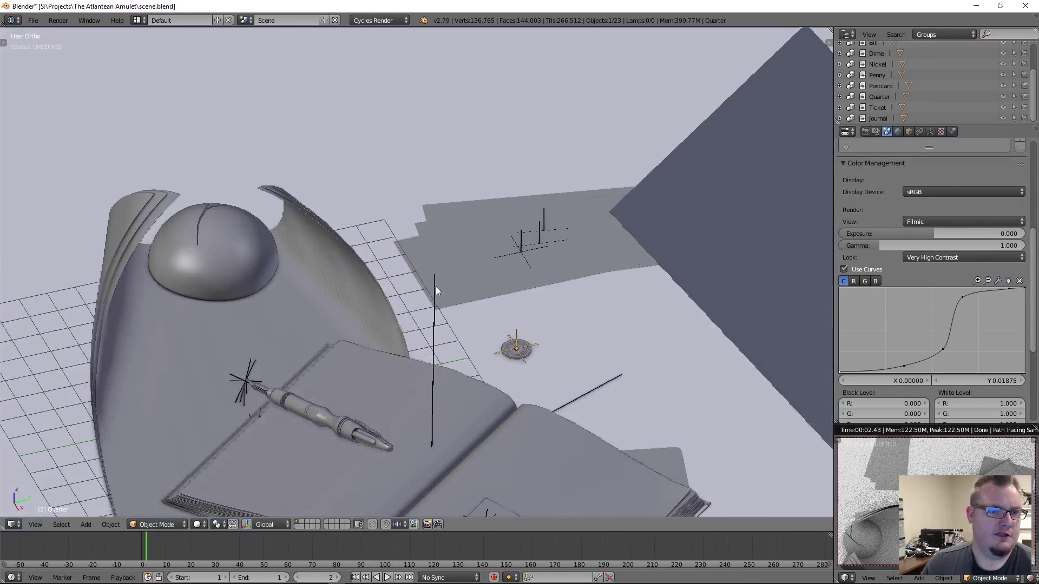
pyautogui.moveTo(536, 365); pyautogui.dragTo(339, 239, button='middle')
pyautogui.keyDown('shift'); pyautogui.moveTo(527, 292); pyautogui.dragTo(457, 304, button='middle'); pyautogui.keyUp('shift')
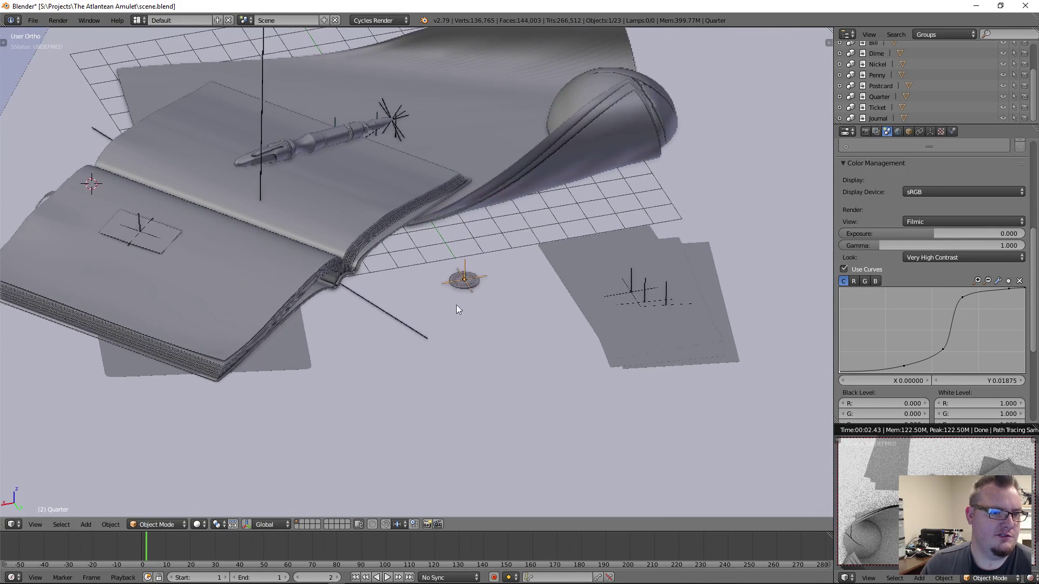
pyautogui.scroll(4, 456, 304)
pyautogui.press('KP_7')
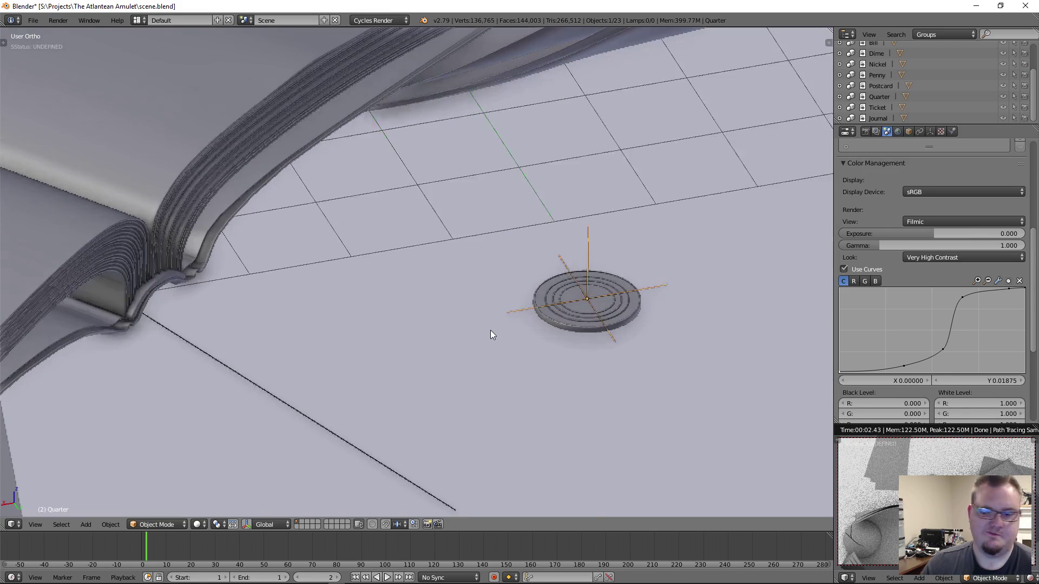
pyautogui.press('z')
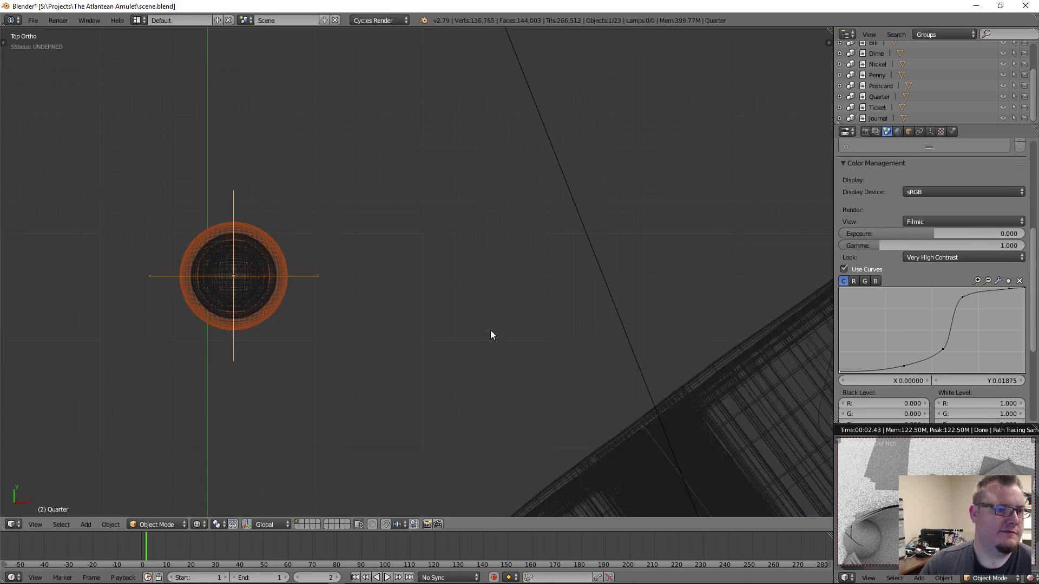
pyautogui.scroll(-3, 393, 304)
pyautogui.keyDown('shift'); pyautogui.moveTo(392, 303); pyautogui.dragTo(461, 313, button='middle'); pyautogui.keyUp('shift')
pyautogui.scroll(-3, 461, 313)
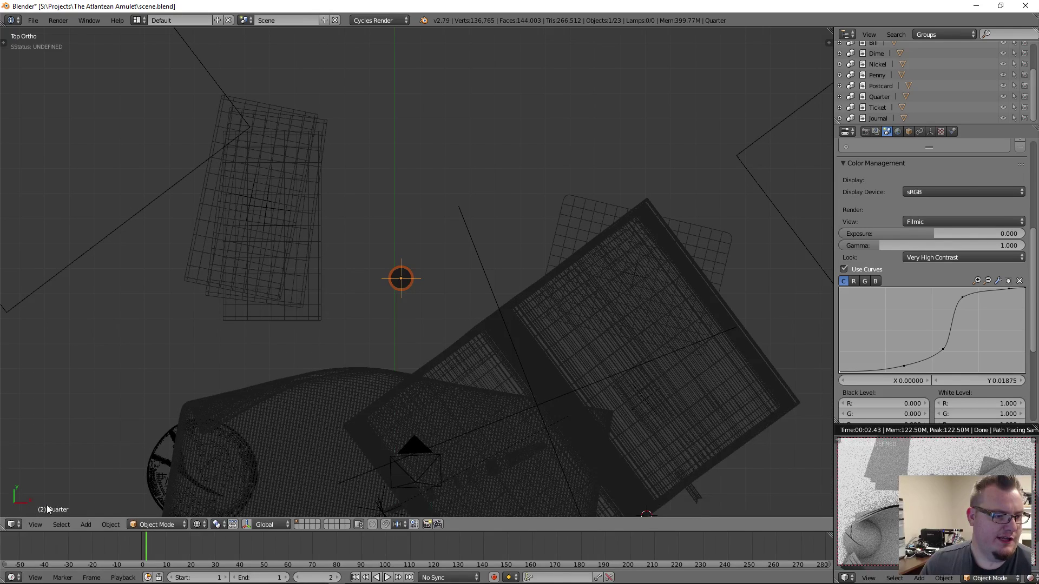
pyautogui.scroll(6, 334, 342)
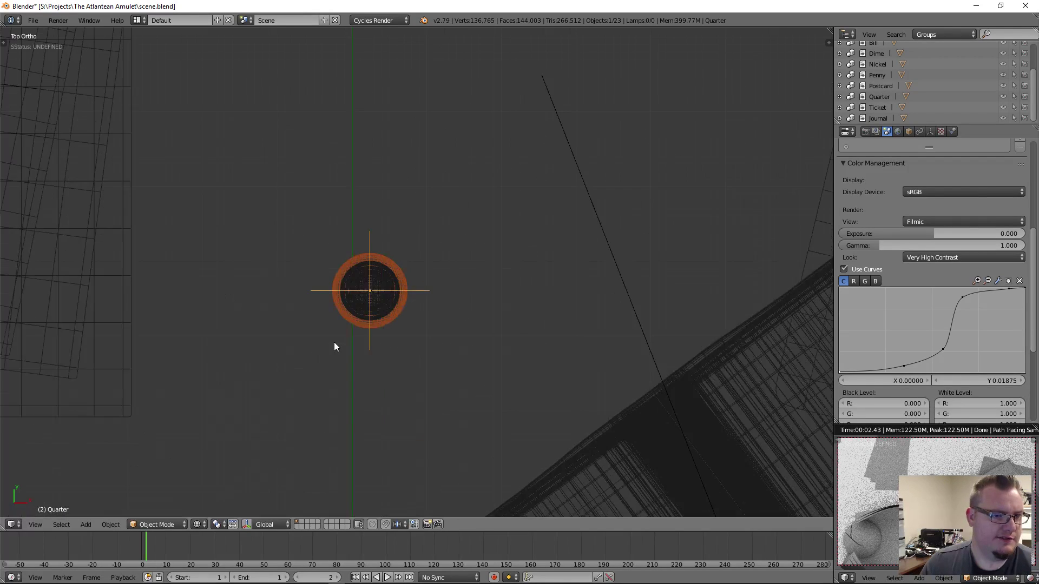
pyautogui.keyDown('shift'); pyautogui.moveTo(352, 241); pyautogui.dragTo(546, 234, button='middle'); pyautogui.keyUp('shift')
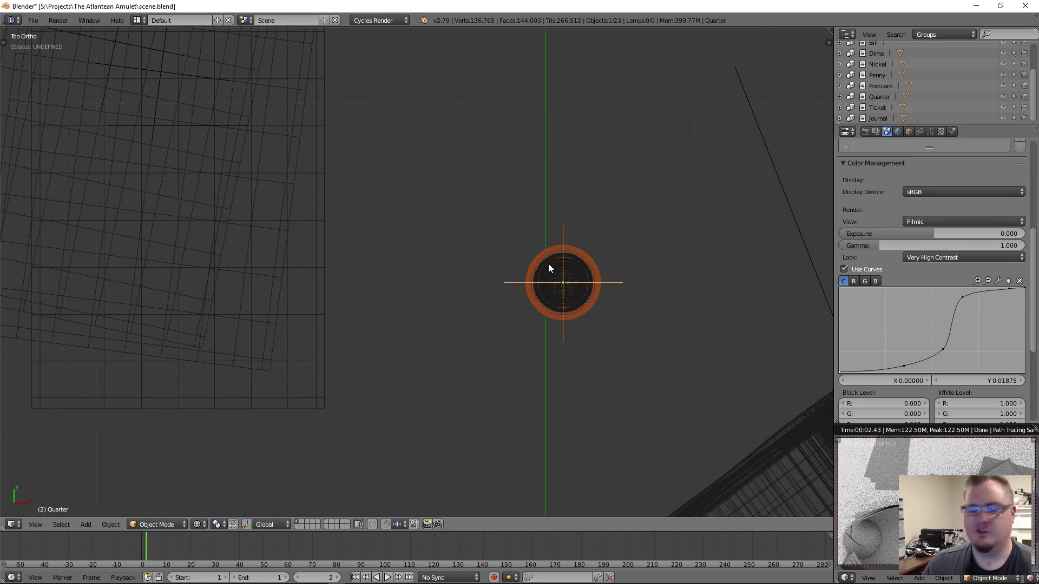
pyautogui.scroll(-2, 552, 270)
pyautogui.scroll(1, 552, 295)
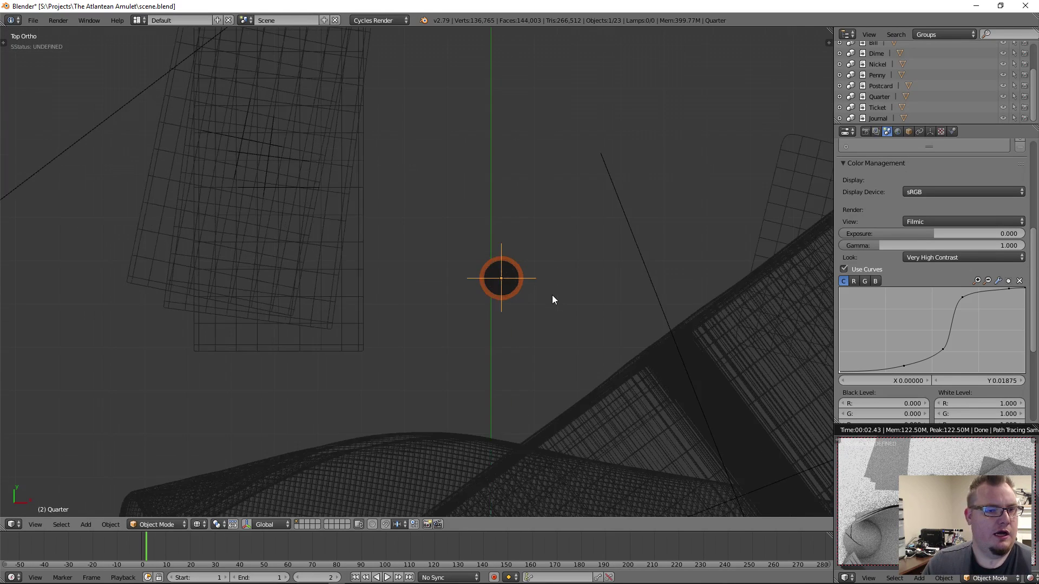
pyautogui.press('z')
pyautogui.keyDown('shift'); pyautogui.moveTo(490, 238); pyautogui.dragTo(548, 363, button='middle'); pyautogui.keyUp('shift')
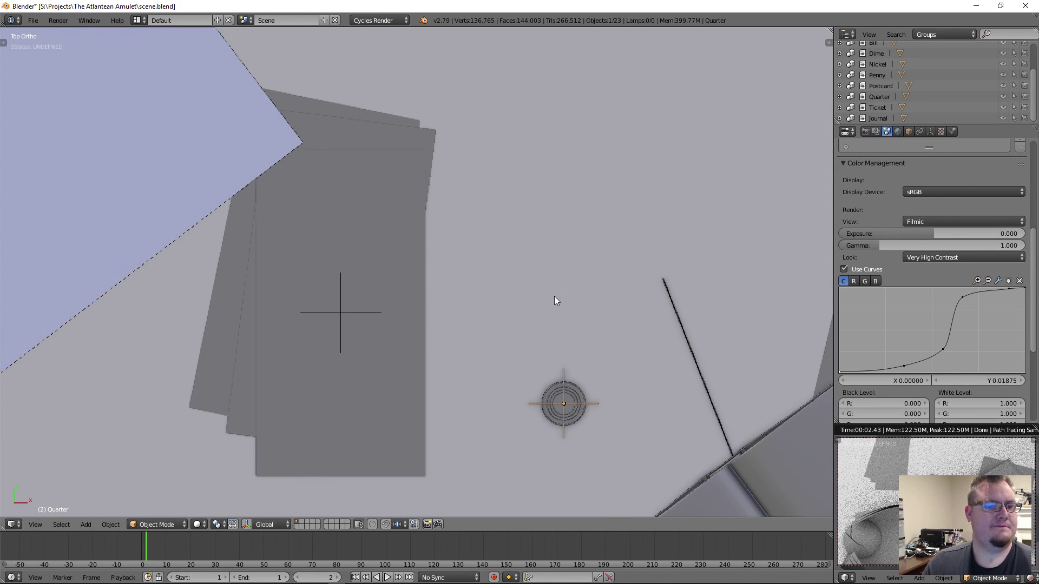
pyautogui.scroll(-2, 555, 297)
pyautogui.press('g')
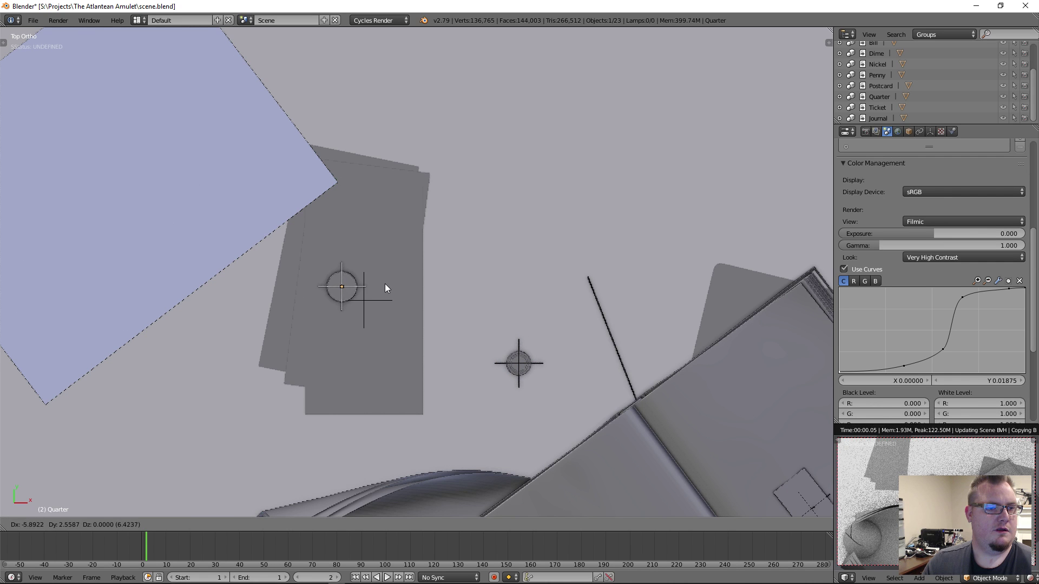
pyautogui.click(384, 284)
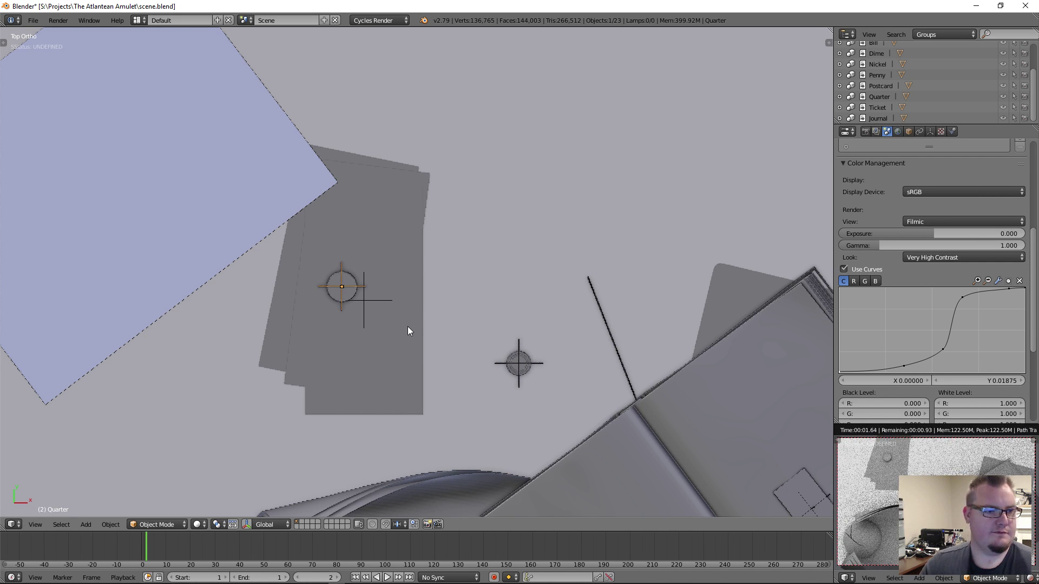
# Lower the quarter along Z in the right view until its underside meets the top of the bill stack
pyautogui.press('KP_3')
pyautogui.press('KP_Decimal')
pyautogui.press('z')
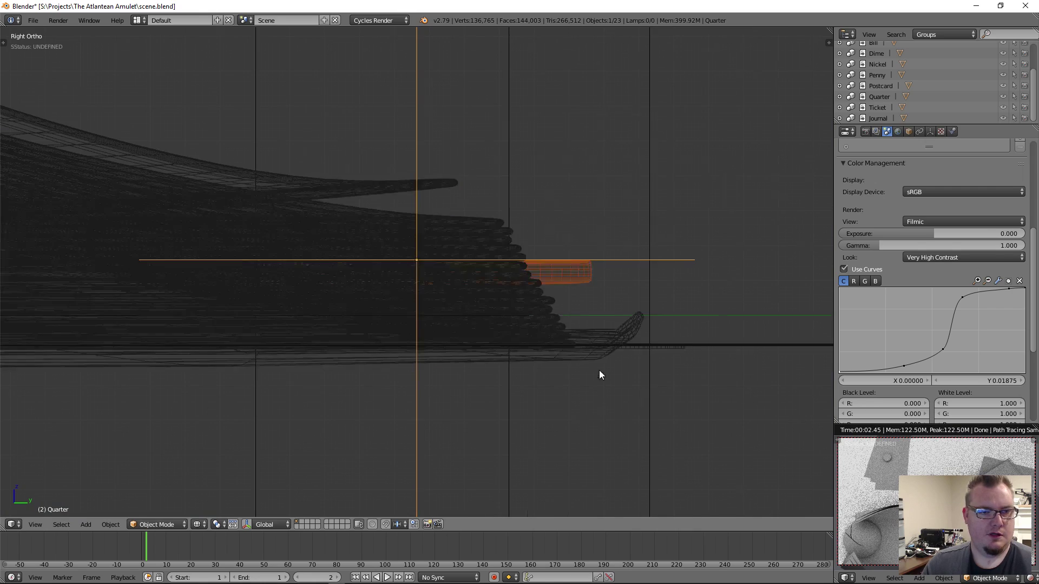
pyautogui.scroll(3, 607, 363)
pyautogui.keyDown('shift'); pyautogui.moveTo(622, 348); pyautogui.dragTo(283, 293, button='middle'); pyautogui.keyUp('shift')
pyautogui.press('g')
pyautogui.press('z')
pyautogui.click(416, 311)
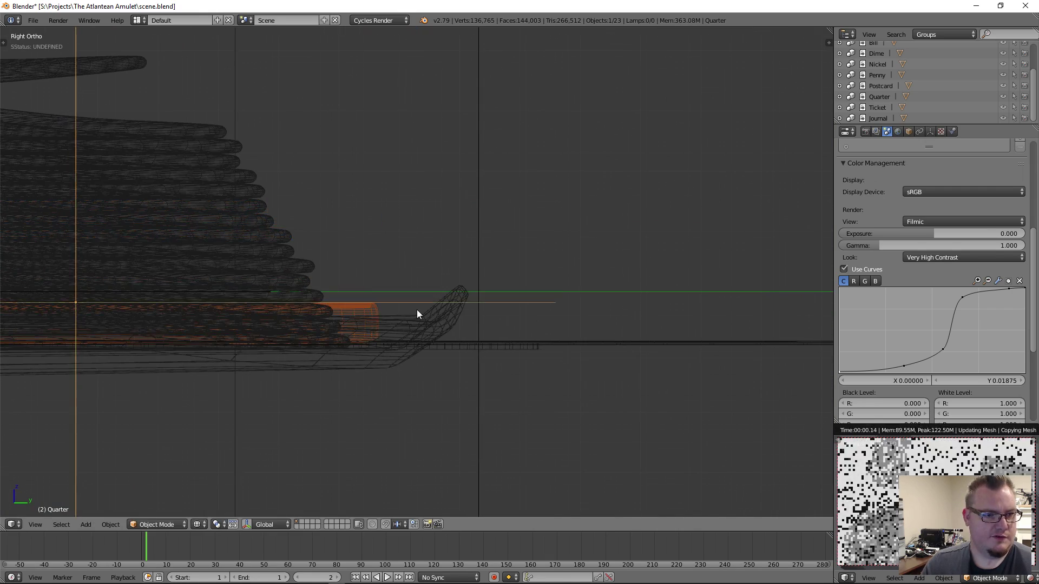
# Raise the quarter about 0.0034 units along Z to clear the top bill, and return to the solid-shaded top view
pyautogui.scroll(5, 416, 311)
pyautogui.keyDown('shift'); pyautogui.moveTo(318, 436); pyautogui.dragTo(427, 282, button='middle'); pyautogui.keyUp('shift')
pyautogui.scroll(5, 424, 295)
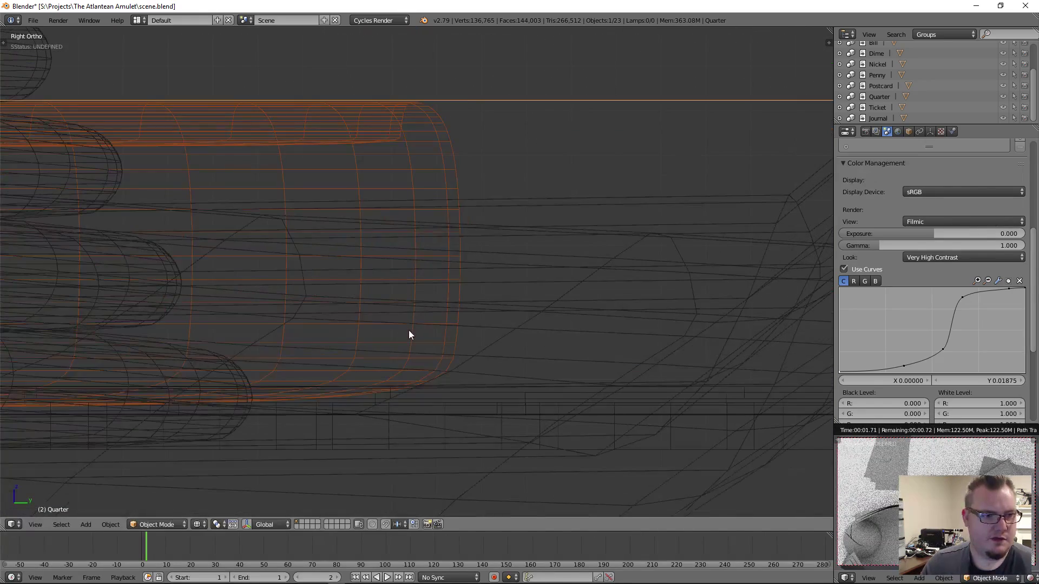
pyautogui.press('g')
pyautogui.press('z')
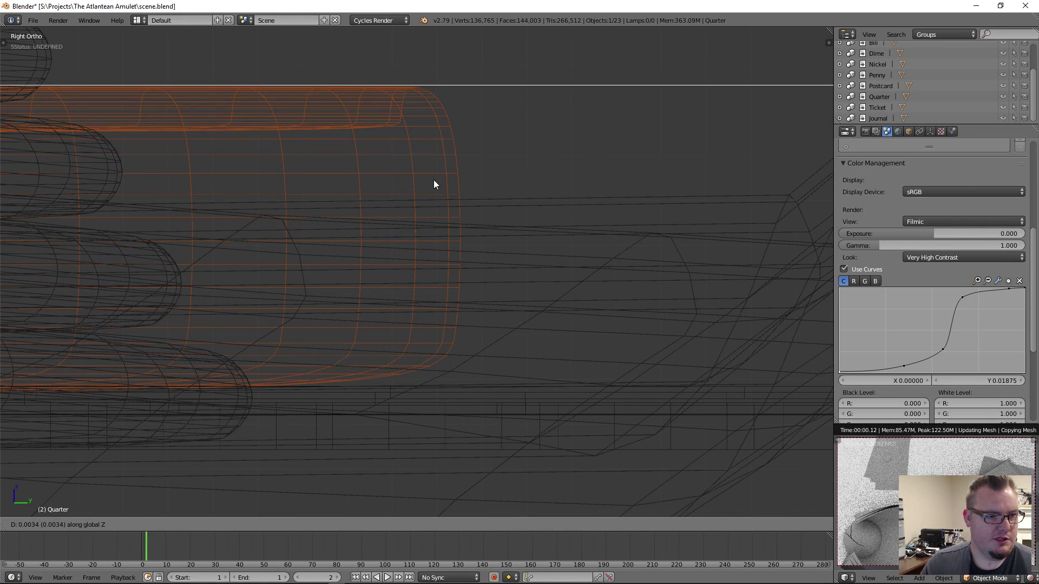
pyautogui.click(434, 180)
pyautogui.scroll(-5, 320, 225)
pyautogui.press('z')
pyautogui.moveTo(421, 214)
pyautogui.mouseDown(button='middle')
pyautogui.moveTo(447, 230)
pyautogui.moveTo(405, 232)
pyautogui.moveTo(397, 210)
pyautogui.moveTo(501, 252)
pyautogui.moveTo(300, 330)
pyautogui.mouseUp(button='middle')
pyautogui.scroll(-12, 499, 252)
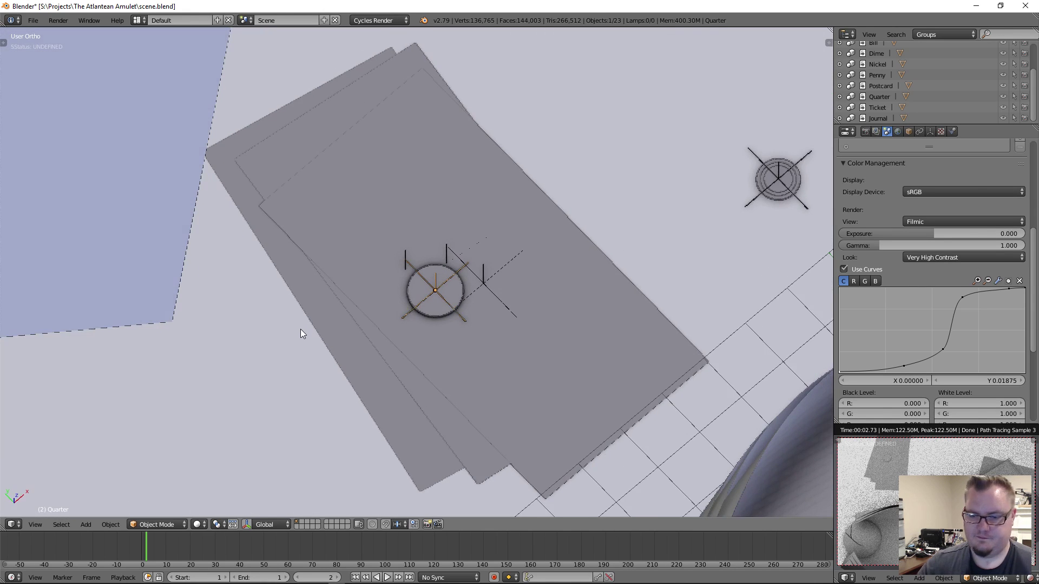
pyautogui.press('KP_7')
pyautogui.scroll(-6, 452, 320)
pyautogui.scroll(-8, 453, 319)
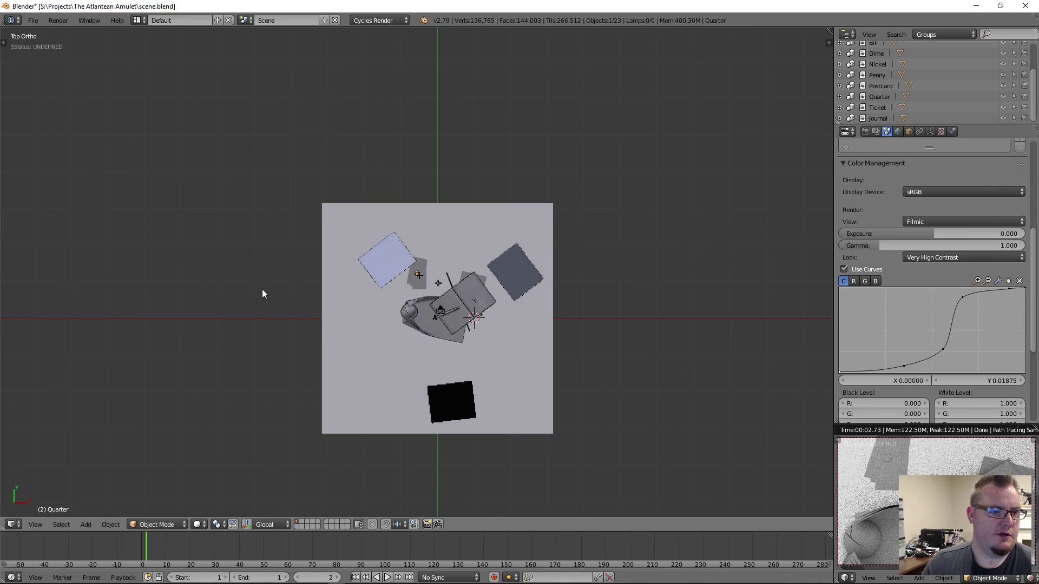
pyautogui.scroll(10, 453, 351)
pyautogui.press('g')
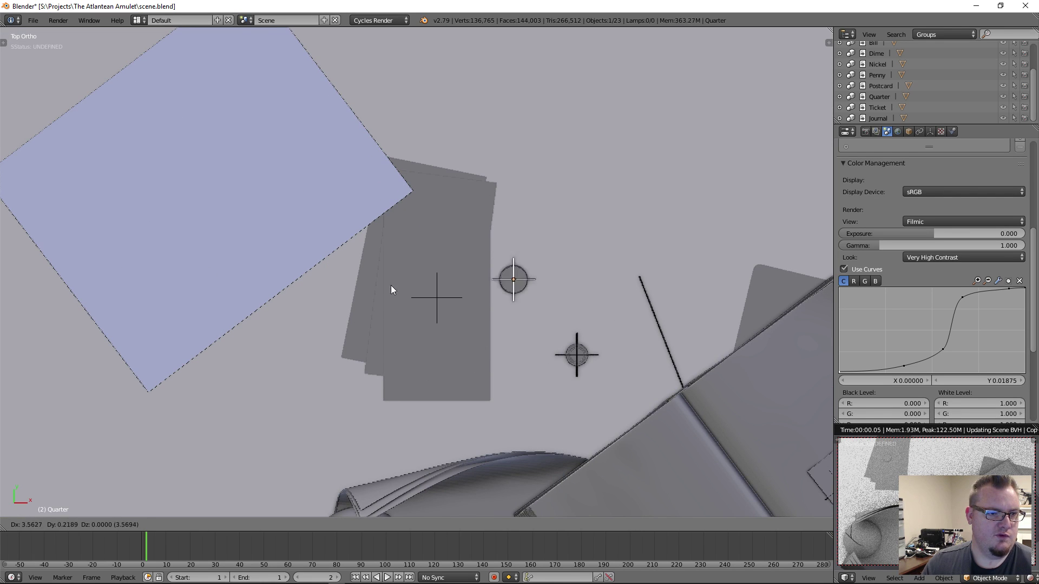
pyautogui.rightClick(366, 369)
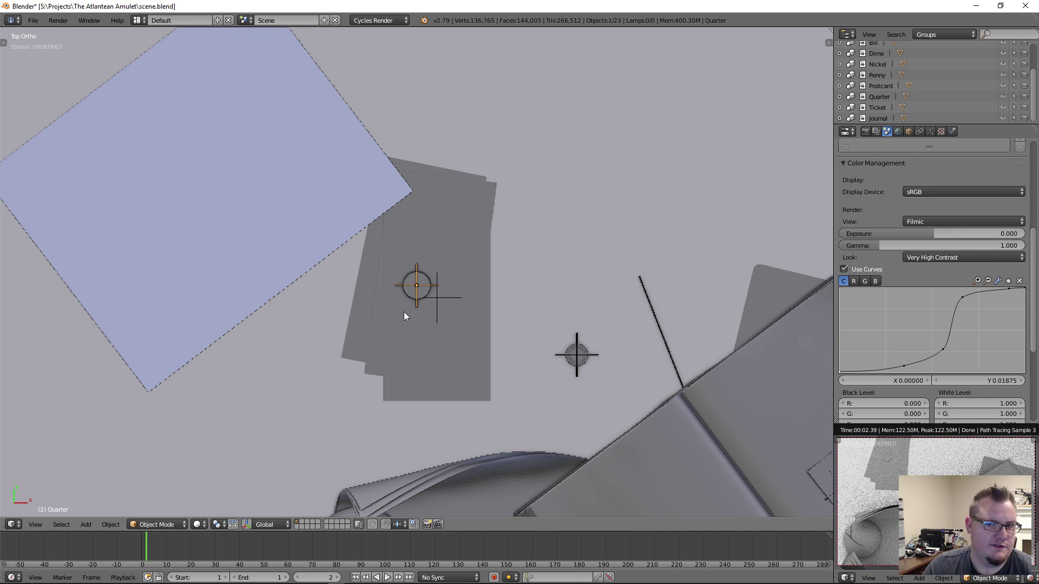
# Show the scene's render settings and set the outliner to display All Scenes
pyautogui.scroll(1, 405, 308)
pyautogui.click(865, 132)
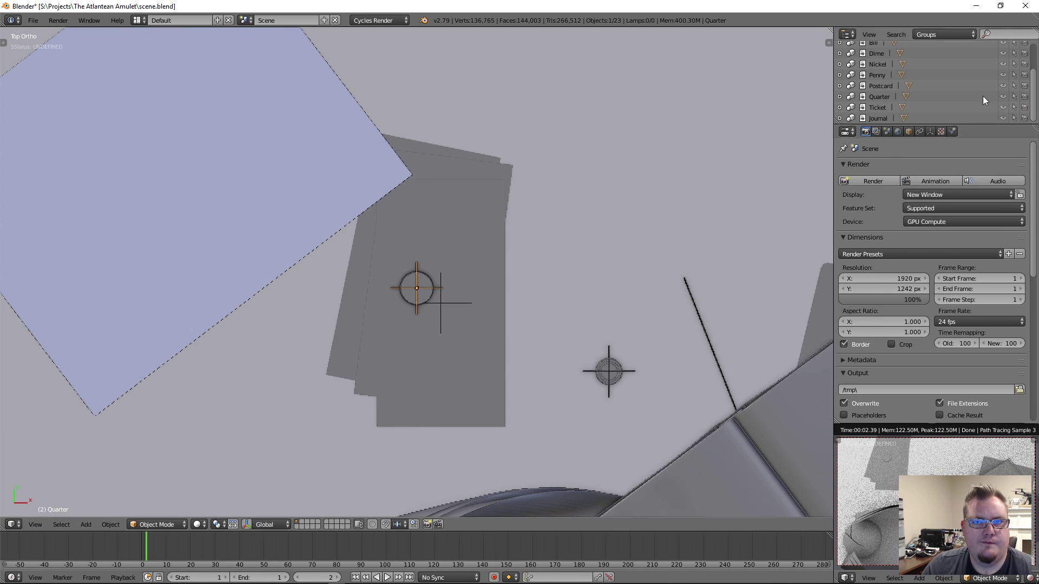
pyautogui.click(957, 37)
pyautogui.click(915, 47)
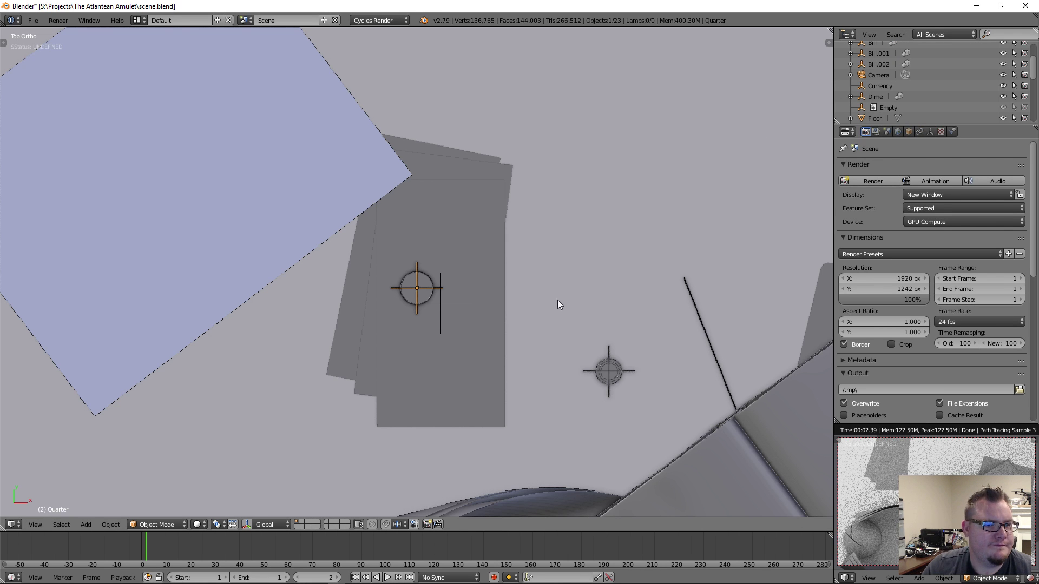
# Move the quarter toward the bills' outer edge and duplicate it, offsetting the overlapping copy about 0.31 in X and -0.62 in Y
pyautogui.scroll(2, 519, 310)
pyautogui.press('g')
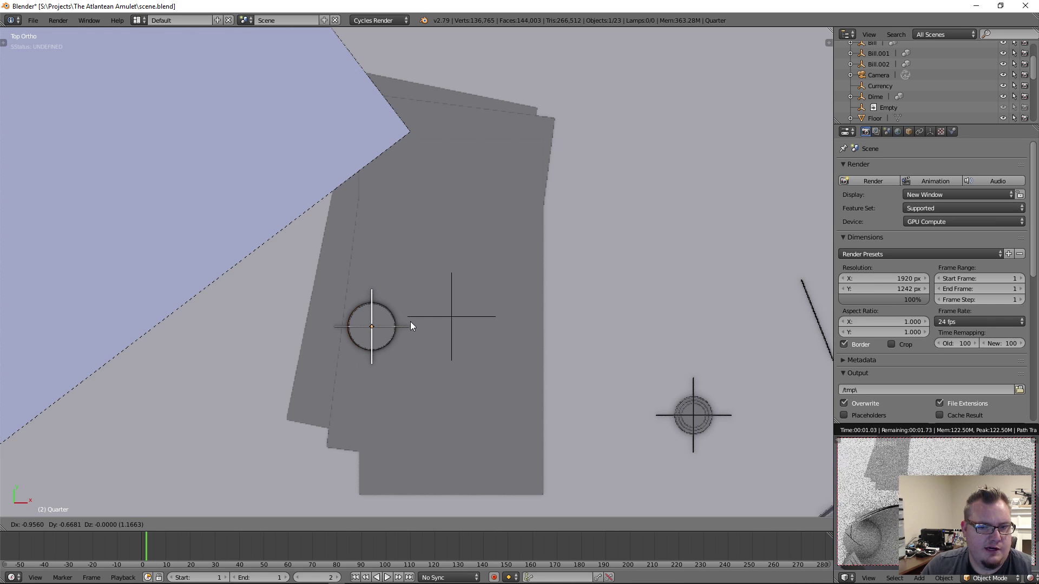
pyautogui.click(411, 322)
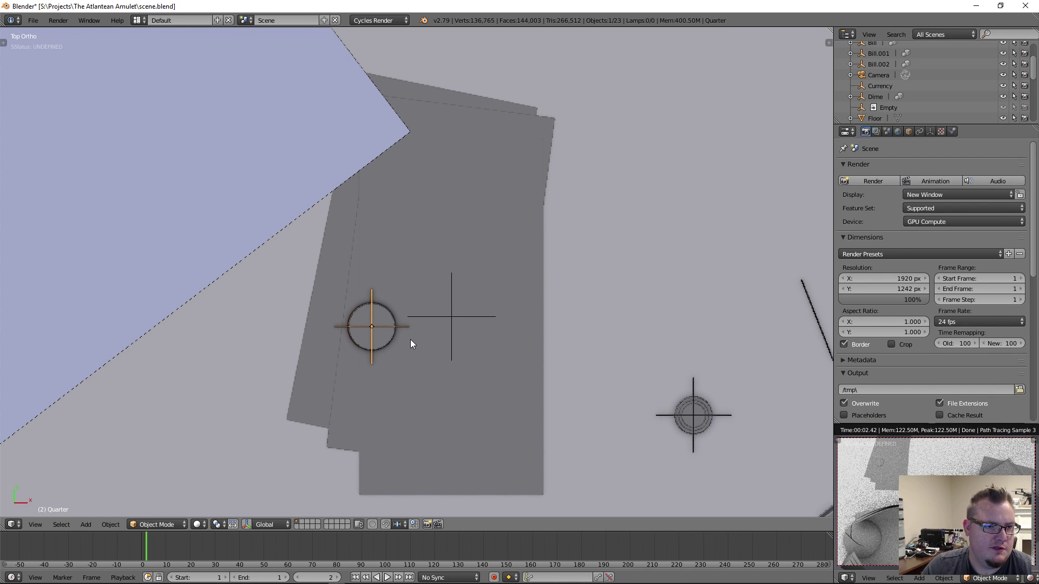
pyautogui.hotkey('shift', 'd')
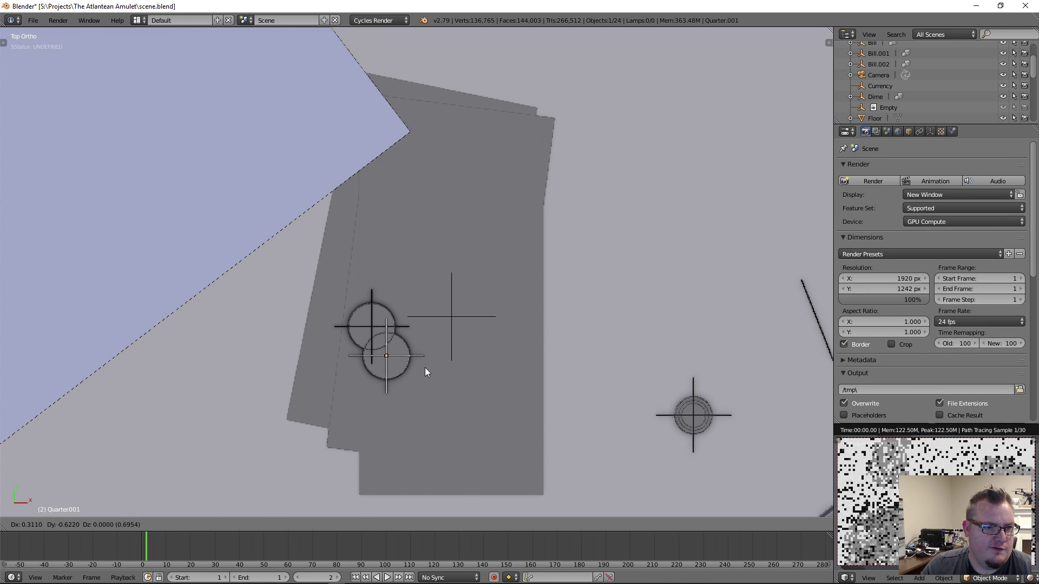
pyautogui.click(425, 368)
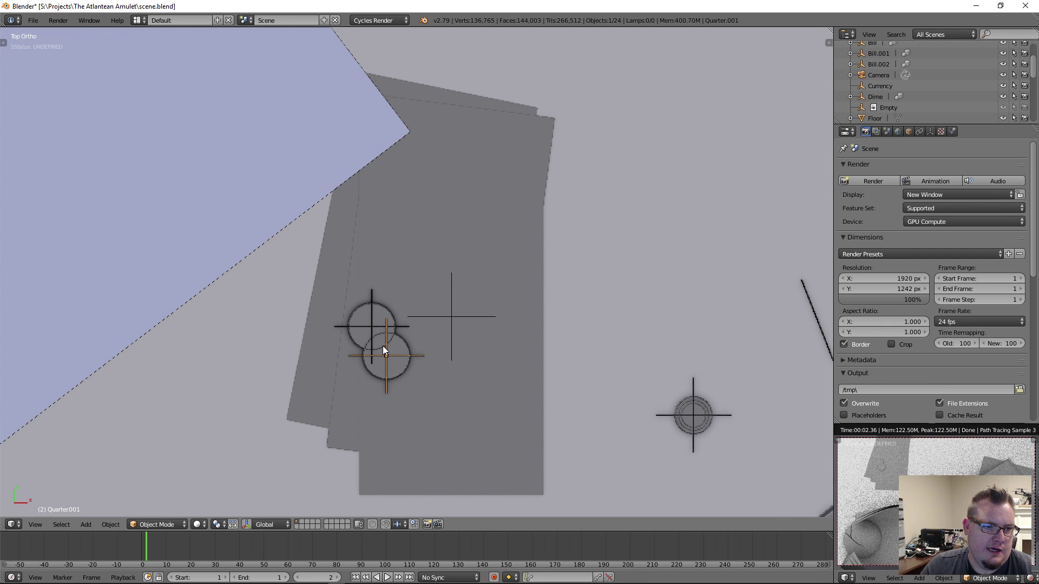
# Place the 3D cursor where the two quarters overlap and set the pivot point to 3D Cursor
pyautogui.click(383, 346)
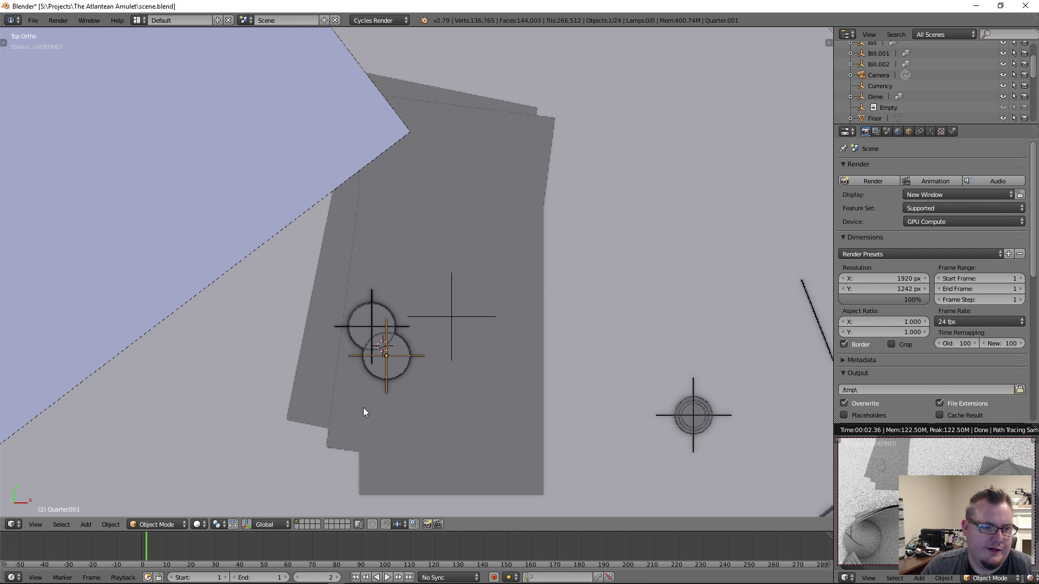
pyautogui.click(218, 524)
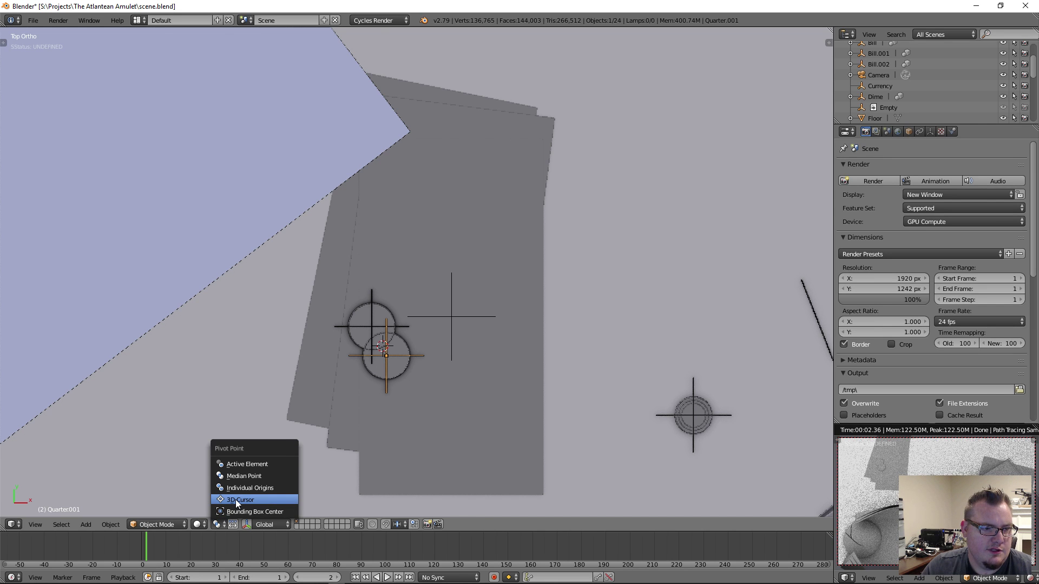
pyautogui.click(240, 500)
# Raise the duplicate quarter about 0.064 units along Z so it sits above the first quarter
pyautogui.moveTo(374, 368); pyautogui.dragTo(287, 251, button='middle')
pyautogui.press('g')
pyautogui.press('z')
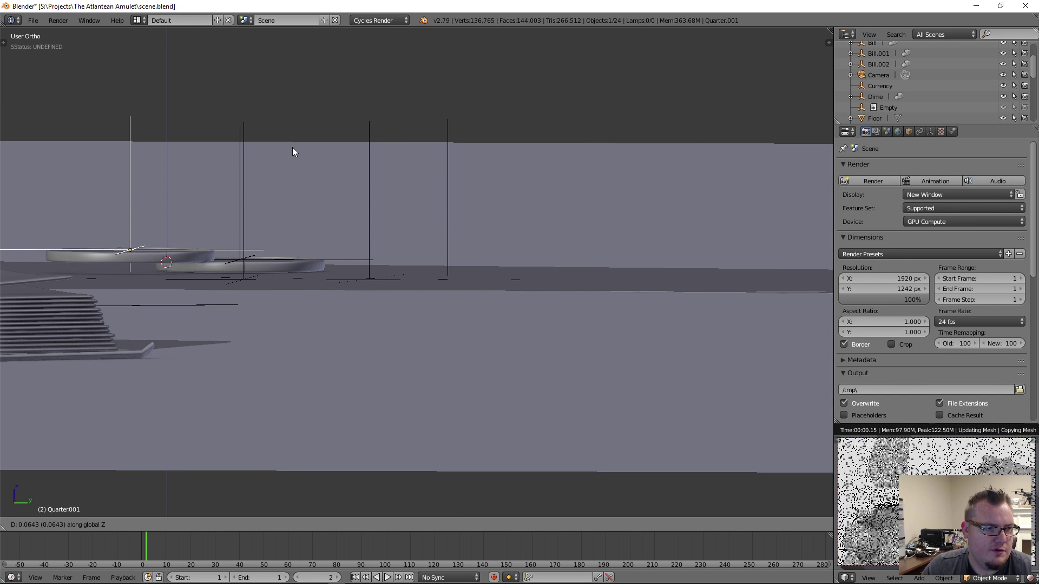
pyautogui.click(291, 133)
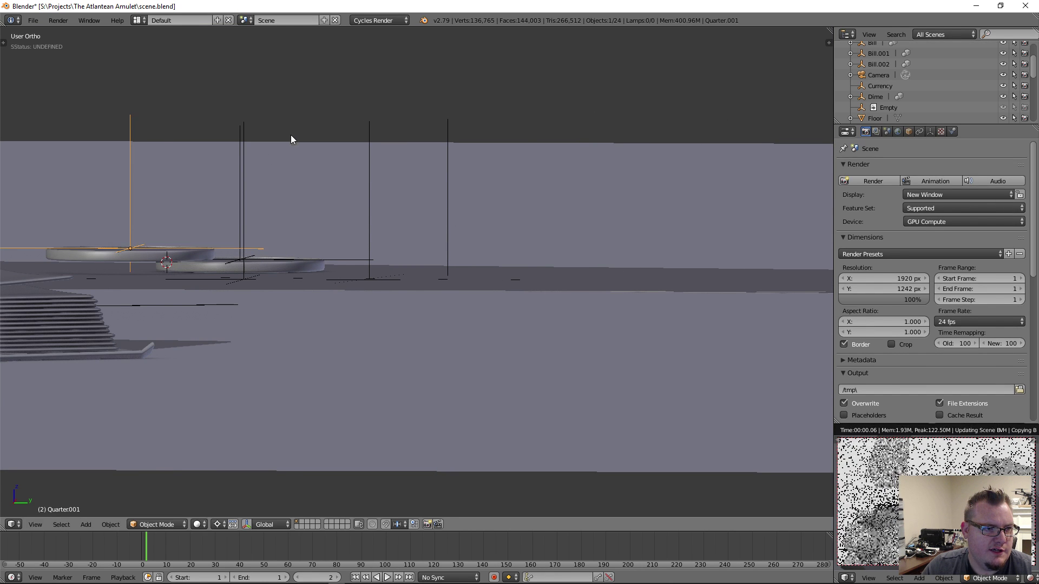
# In the right wireframe view, lower the duplicate quarter about 0.0042 units along Z until it meets the lower quarter's top
pyautogui.keyDown('shift'); pyautogui.moveTo(214, 195); pyautogui.dragTo(399, 235, button='middle'); pyautogui.keyUp('shift')
pyautogui.scroll(12, 352, 332)
pyautogui.keyDown('shift'); pyautogui.moveTo(329, 285); pyautogui.dragTo(453, 123, button='middle'); pyautogui.keyUp('shift')
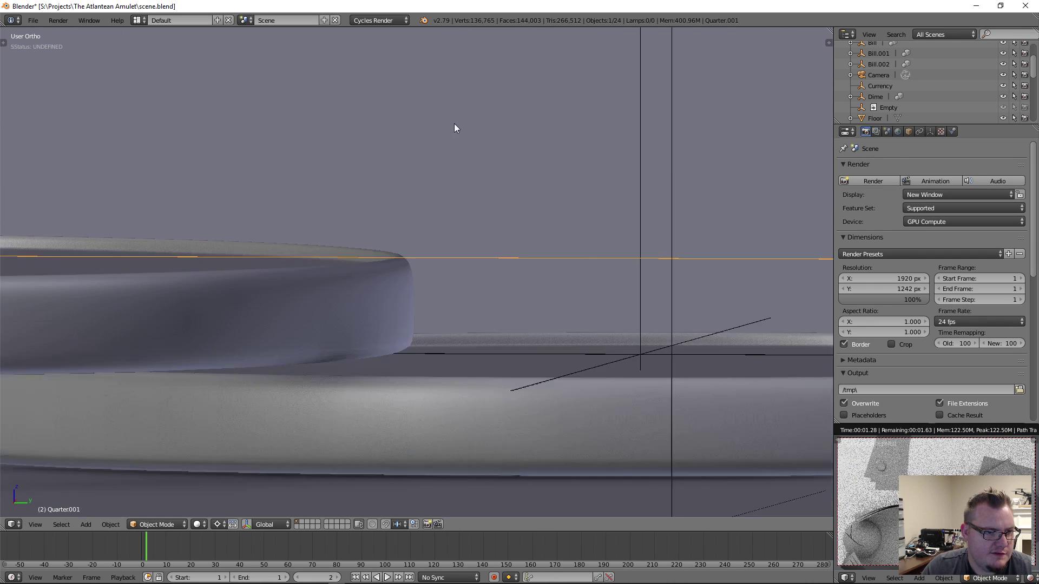
pyautogui.keyDown('shift'); pyautogui.moveTo(272, 325); pyautogui.dragTo(379, 220, button='middle'); pyautogui.keyUp('shift')
pyautogui.press('KP_3')
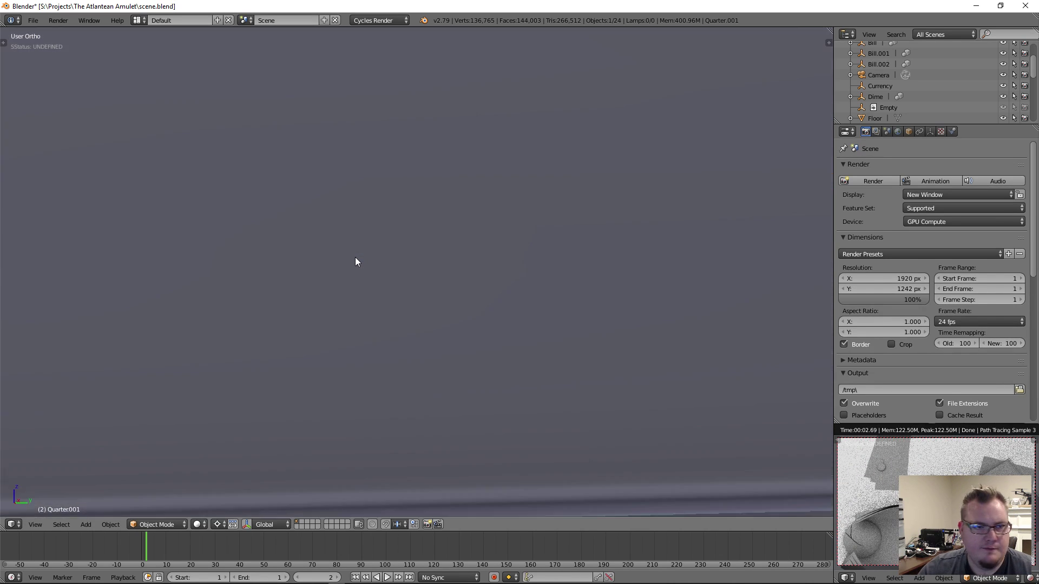
pyautogui.press('z')
pyautogui.scroll(-4, 355, 258)
pyautogui.scroll(5, 378, 238)
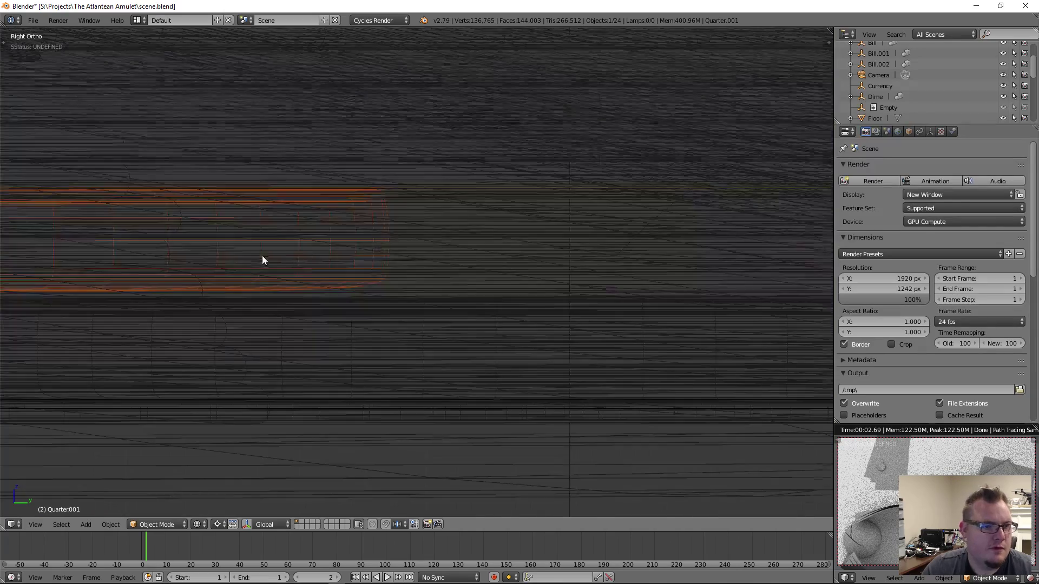
pyautogui.scroll(4, 262, 255)
pyautogui.keyDown('shift'); pyautogui.moveTo(232, 233); pyautogui.dragTo(689, 170, button='middle'); pyautogui.keyUp('shift')
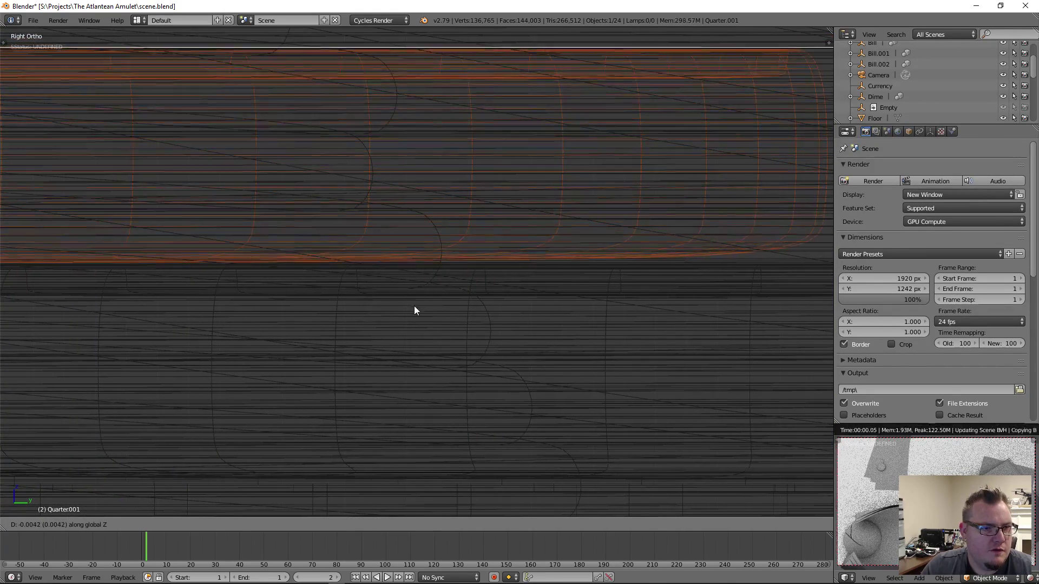
pyautogui.scroll(-5, 209, 274)
pyautogui.scroll(6, 209, 270)
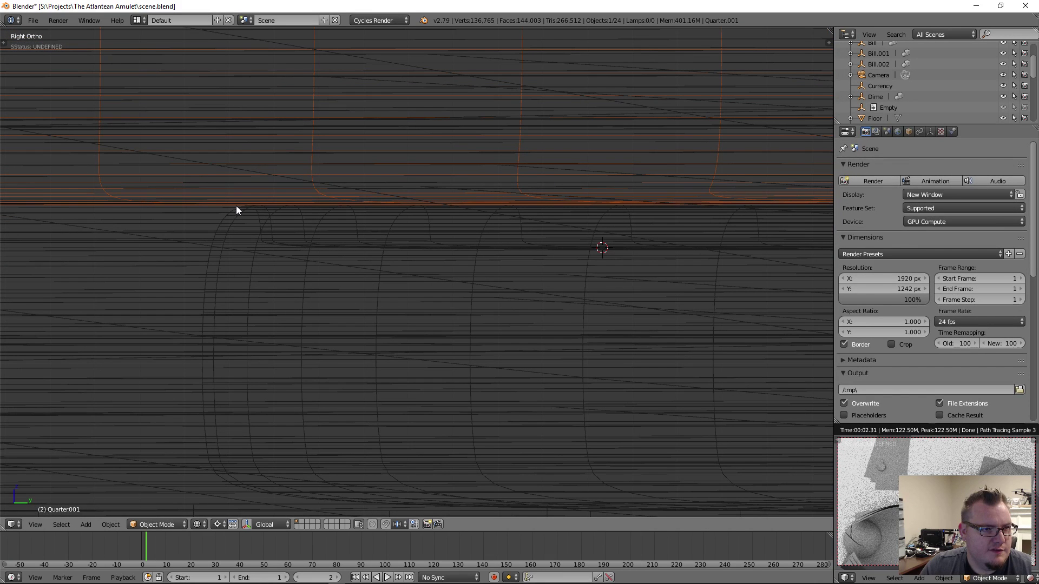
# Place the 3D cursor at the lower quarter's top edge and tilt the duplicate around it until its free edge nears the bills
pyautogui.click(239, 205)
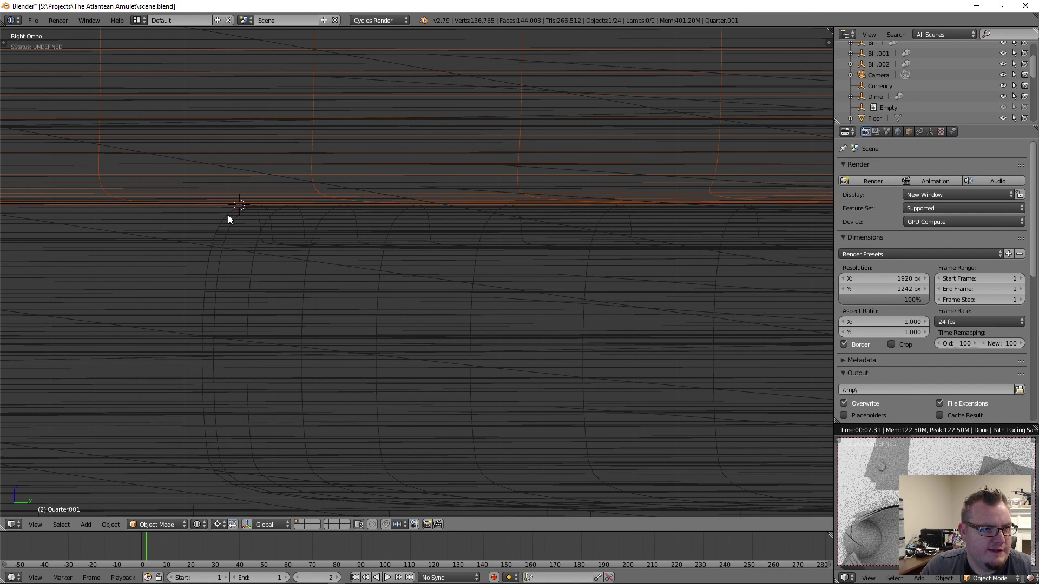
pyautogui.scroll(-3, 228, 216)
pyautogui.press('r')
pyautogui.click(155, 191)
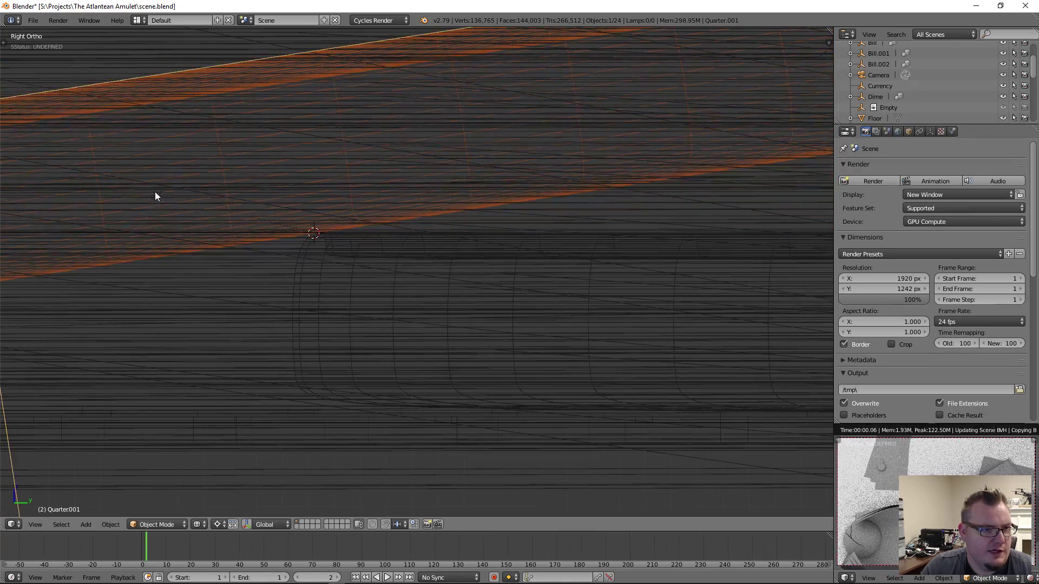
pyautogui.press('r')
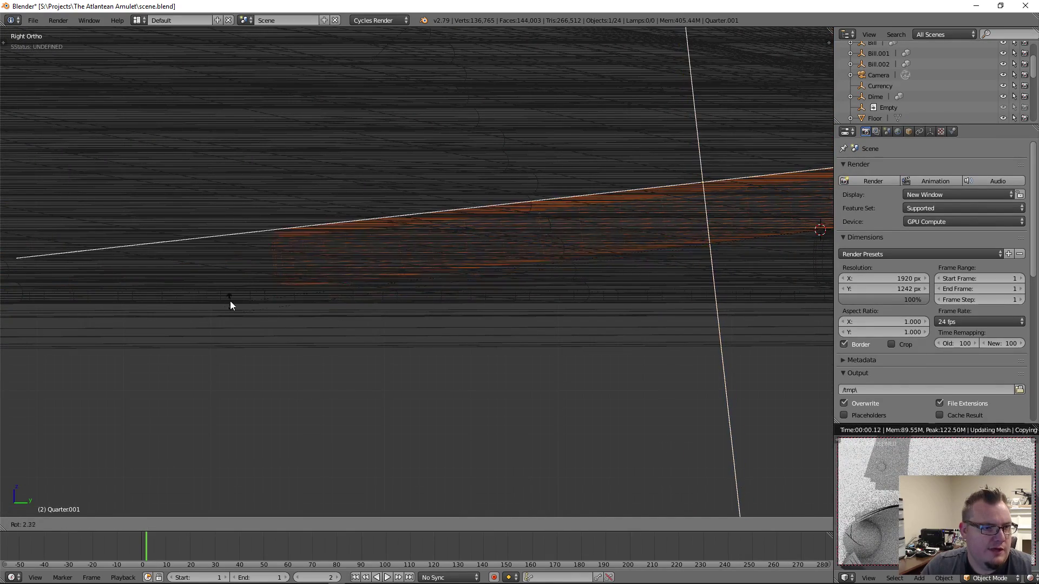
pyautogui.click(232, 330)
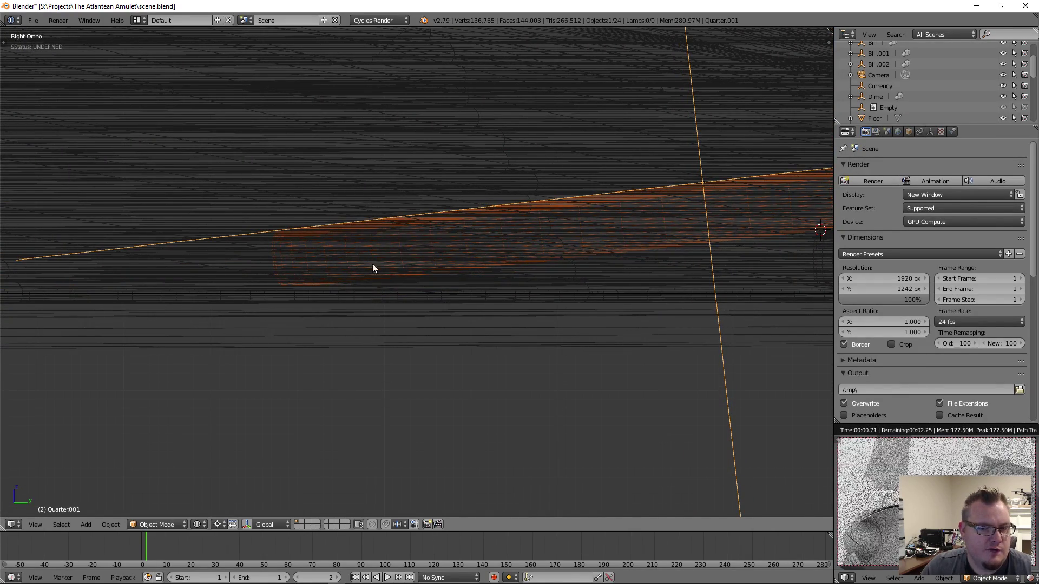
# Fine-tune the tilted quarter's lean by rotating it slightly around its local X axis
pyautogui.moveTo(372, 264); pyautogui.dragTo(488, 321, button='middle')
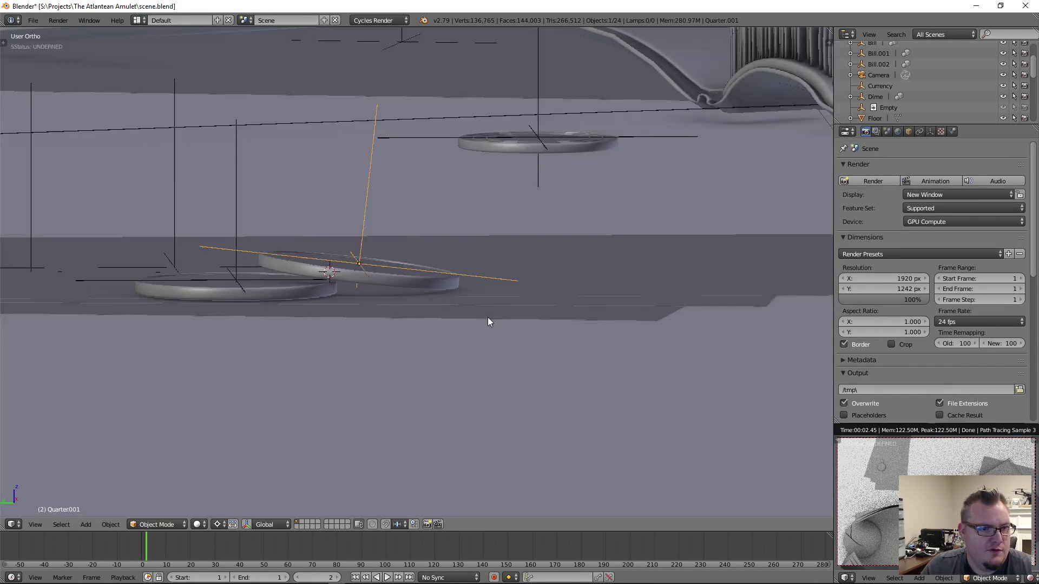
pyautogui.scroll(4, 488, 322)
pyautogui.press('r')
pyautogui.press('x')
pyautogui.press('x')
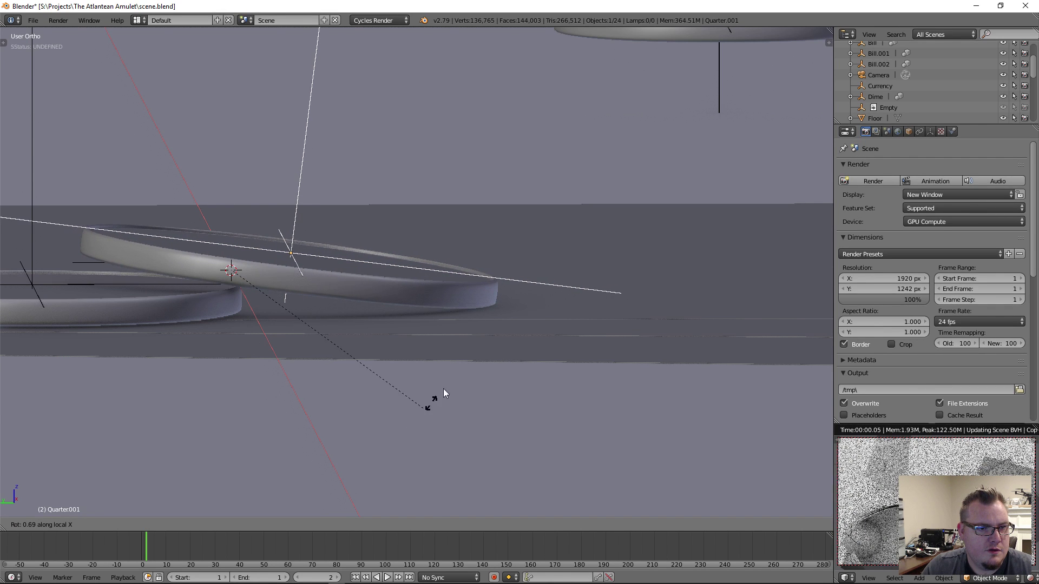
pyautogui.click(459, 366)
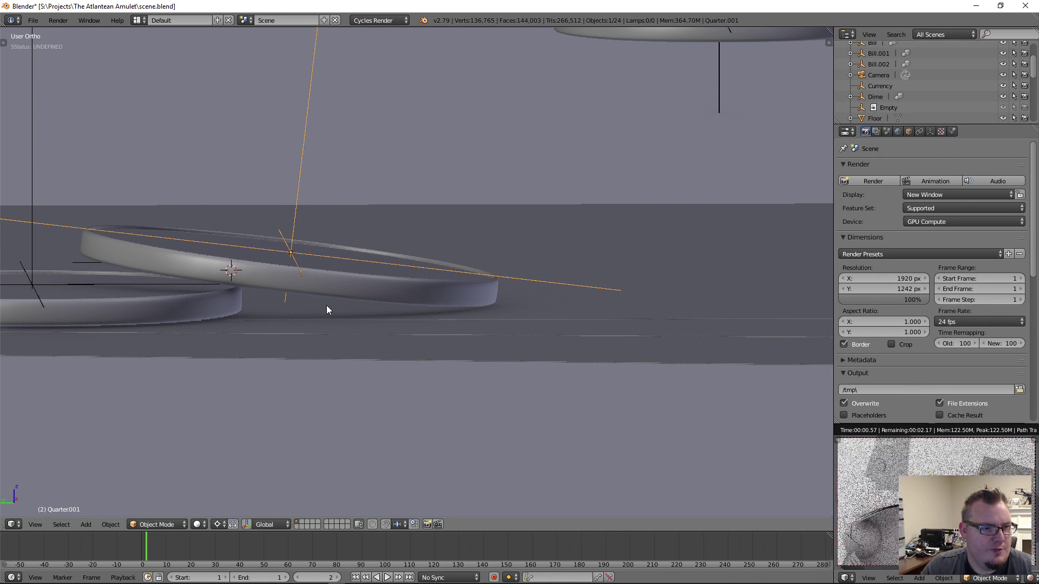
# Turn off Ambient Occlusion in the 3D view's shading settings
pyautogui.moveTo(326, 306); pyautogui.dragTo(476, 342, button='middle')
pyautogui.scroll(-7, 477, 323)
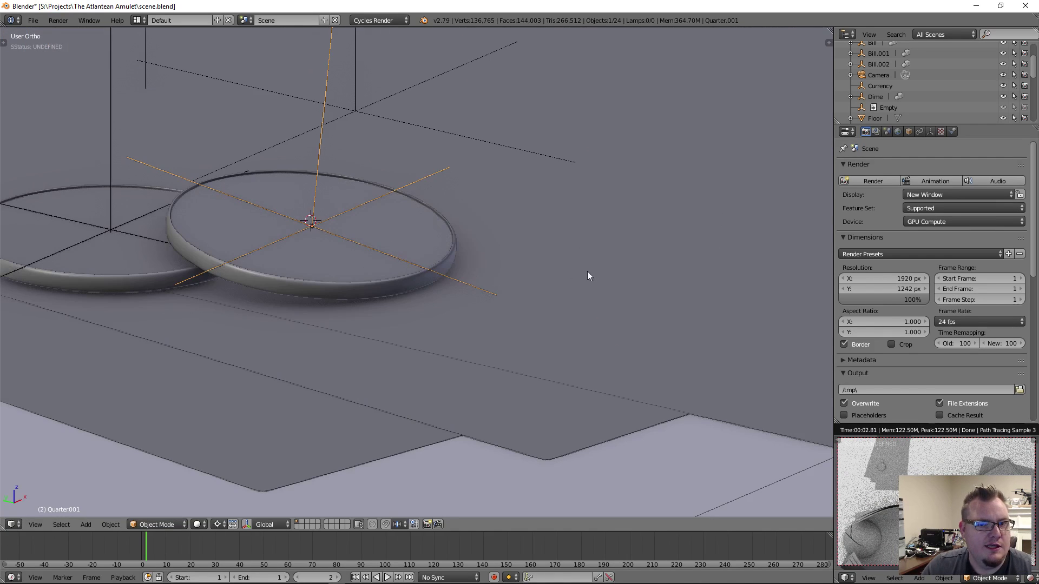
pyautogui.press('n')
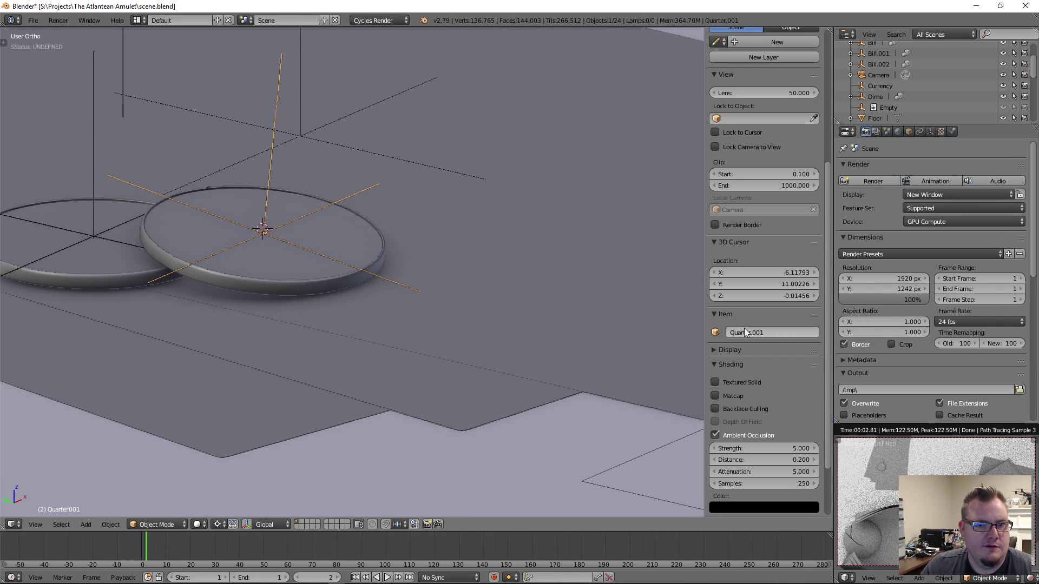
pyautogui.click(715, 435)
# Place the 3D cursor between the two quarters, where the tilted coin comes closest to the lower coin's rim
pyautogui.moveTo(623, 389); pyautogui.dragTo(285, 243, button='middle')
pyautogui.scroll(3, 451, 269)
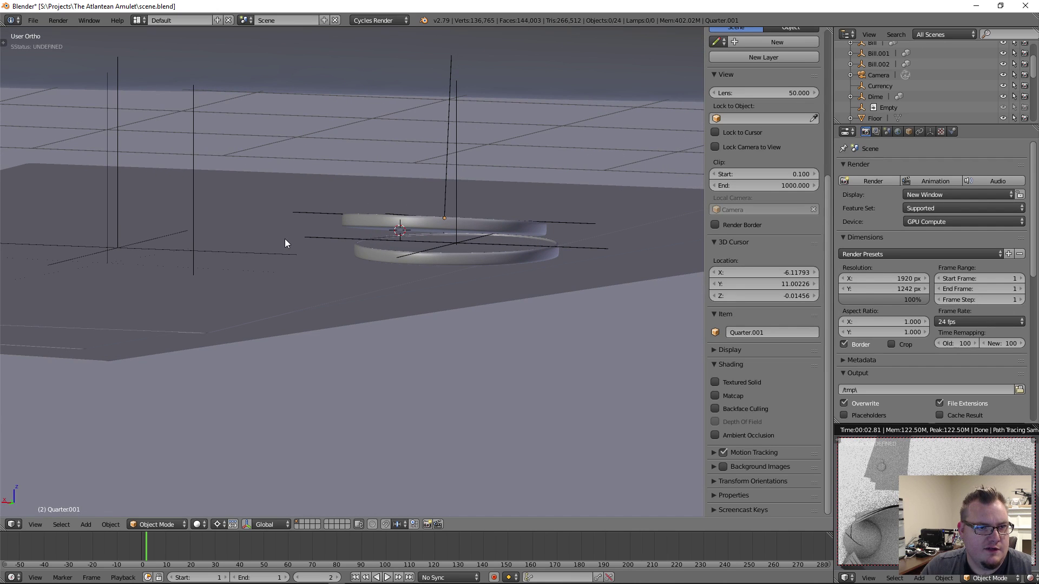
pyautogui.scroll(5, 511, 229)
pyautogui.keyDown('shift'); pyautogui.moveTo(553, 193); pyautogui.dragTo(410, 233, button='middle'); pyautogui.keyUp('shift')
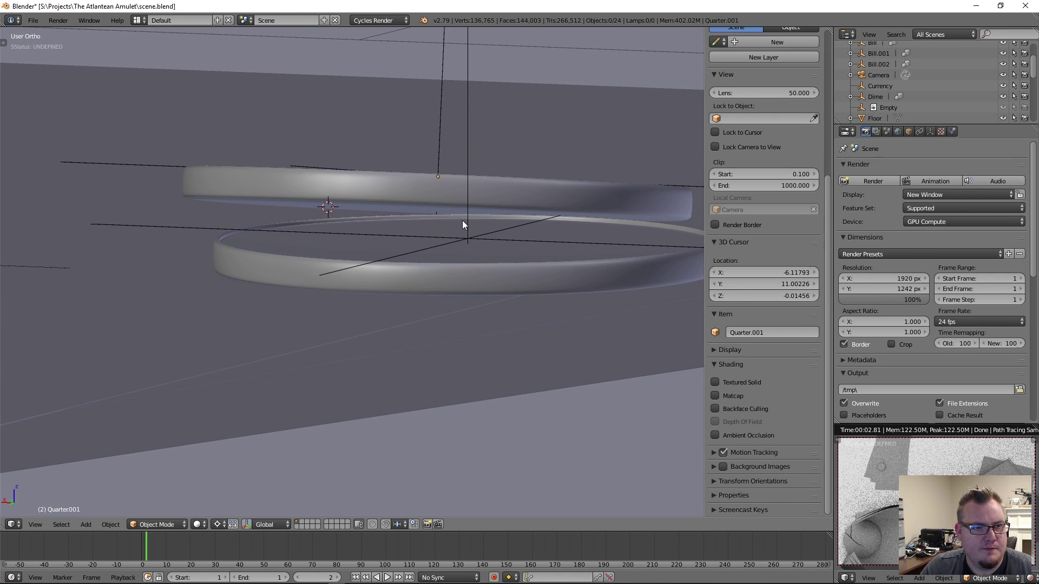
pyautogui.scroll(2, 464, 220)
pyautogui.moveTo(488, 215); pyautogui.dragTo(484, 215, button='middle')
pyautogui.scroll(-2, 522, 202)
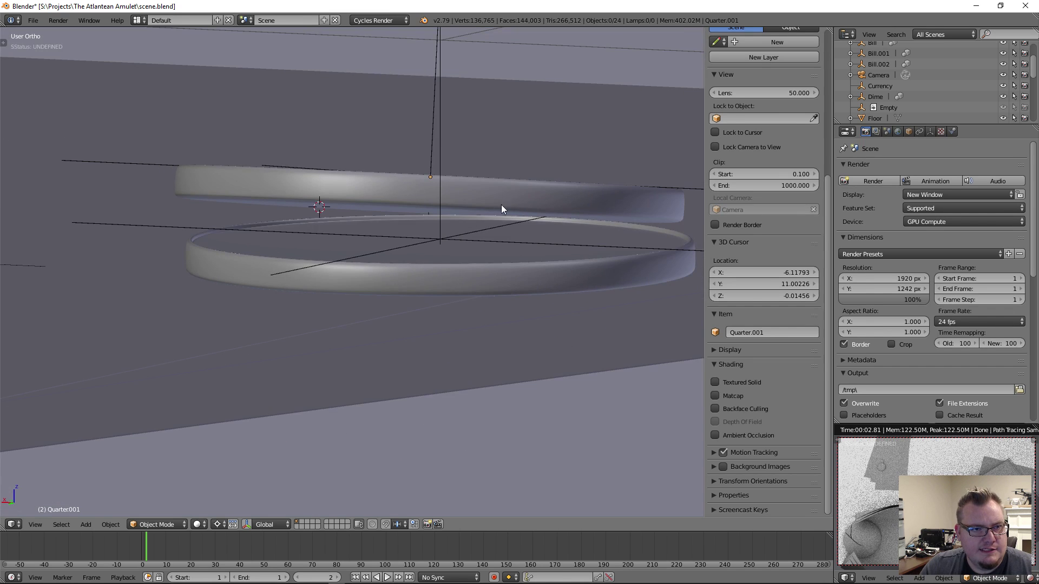
pyautogui.click(476, 215)
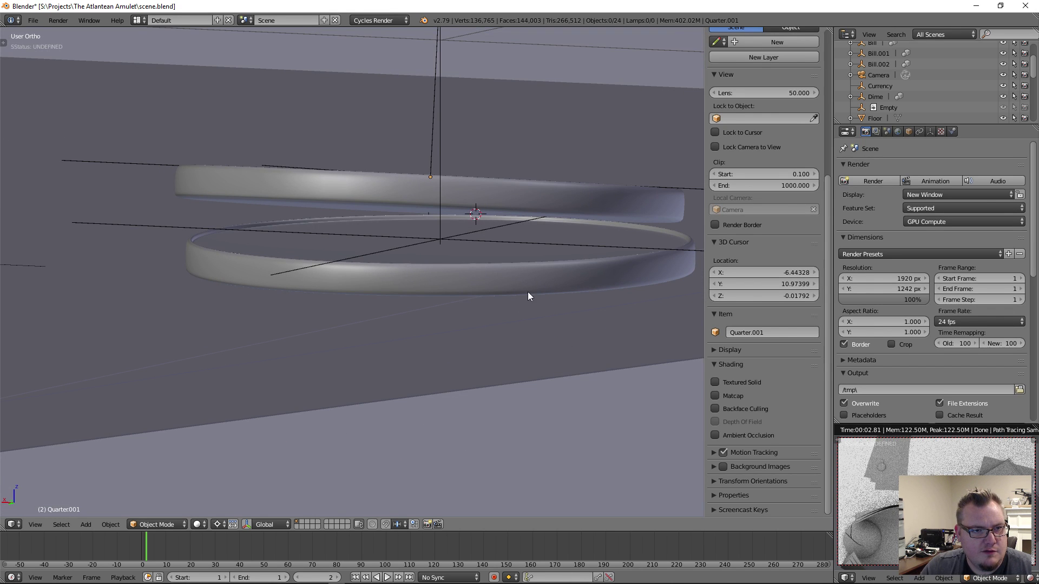
pyautogui.moveTo(528, 291); pyautogui.dragTo(483, 265, button='middle')
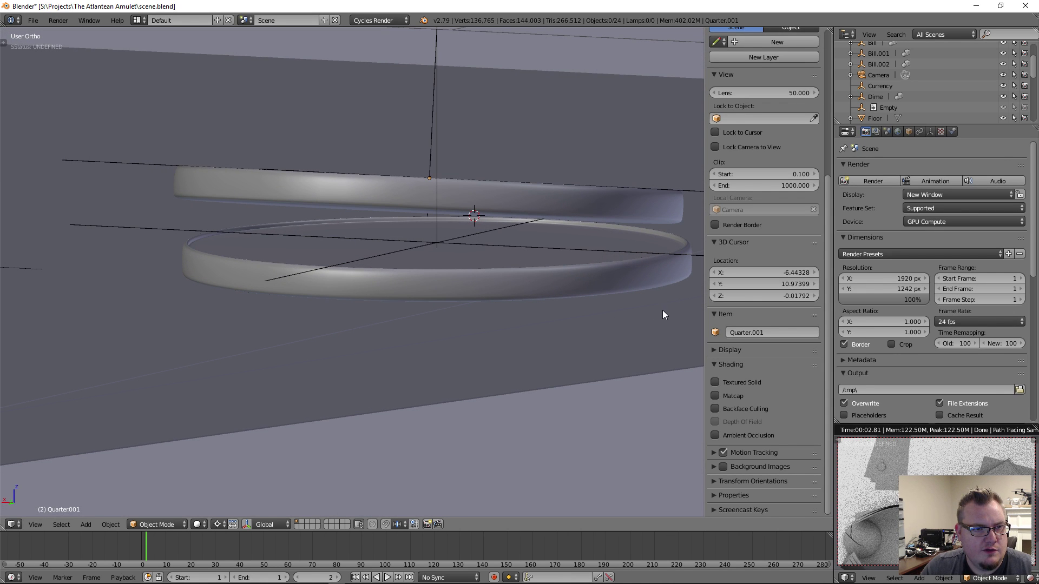
# Rotate the upper quarter around the 3D cursor to even its gap with the lower quarter, and deselect everything
pyautogui.rightClick(586, 207)
pyautogui.press('r')
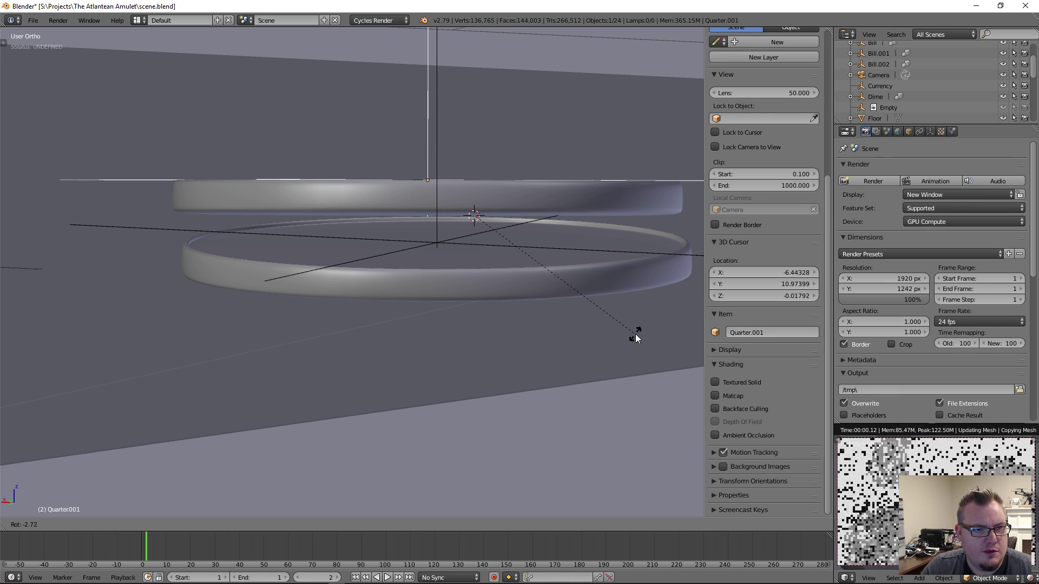
pyautogui.click(648, 301)
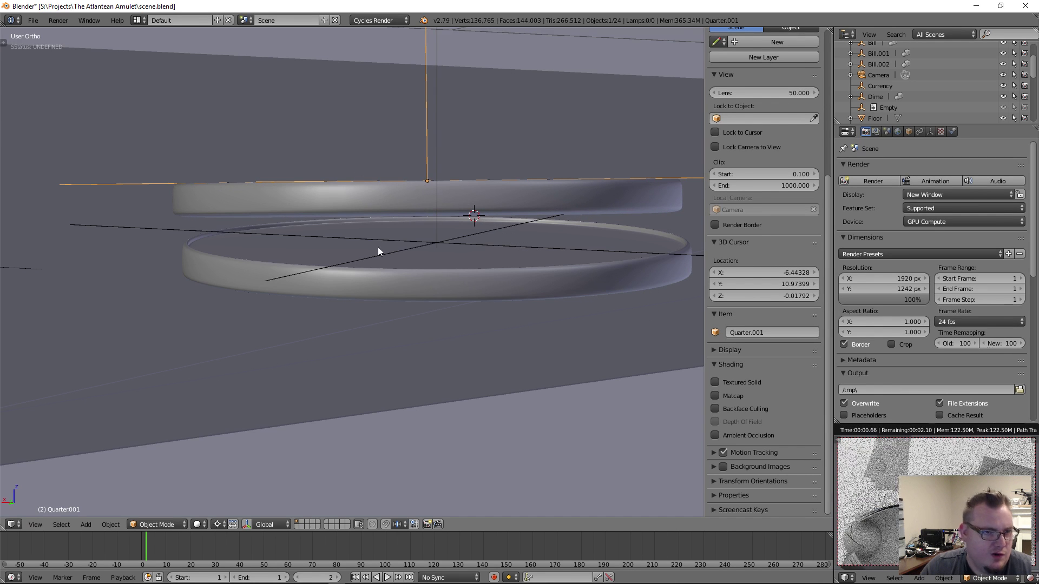
pyautogui.scroll(-6, 492, 215)
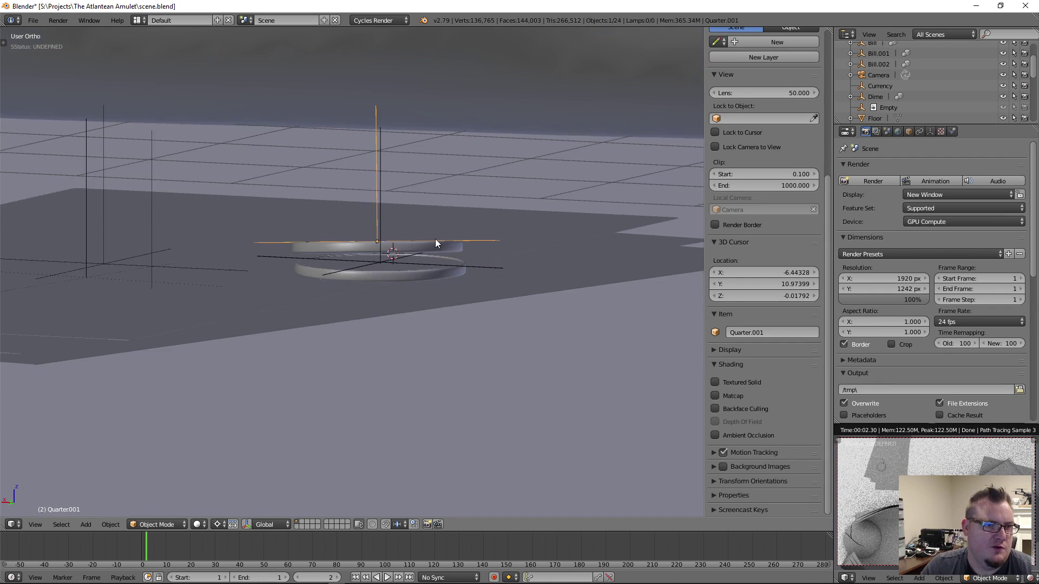
pyautogui.moveTo(435, 239); pyautogui.dragTo(469, 323, button='middle')
pyautogui.press('a')
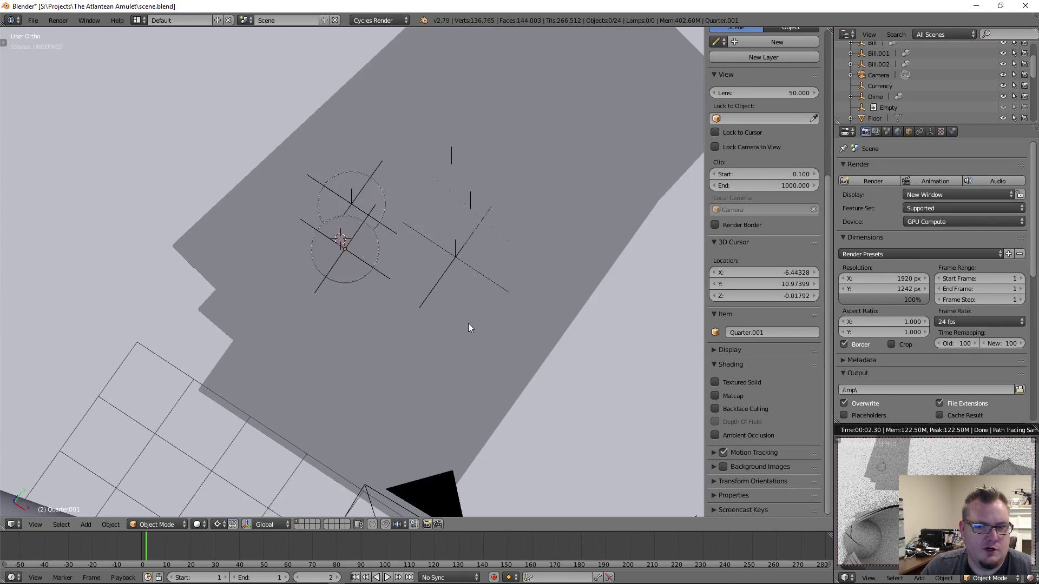
# In the top wireframe view, move the penny about -6.6 in X and -1.9 in Y to the bill stack's lower edge
pyautogui.scroll(-6, 525, 307)
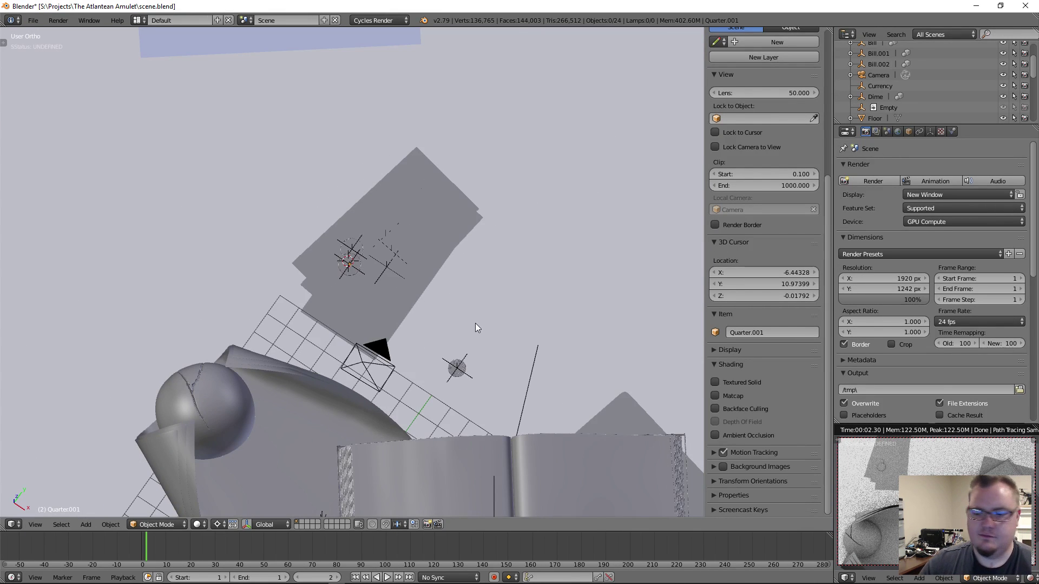
pyautogui.press('KP_7')
pyautogui.scroll(4, 484, 331)
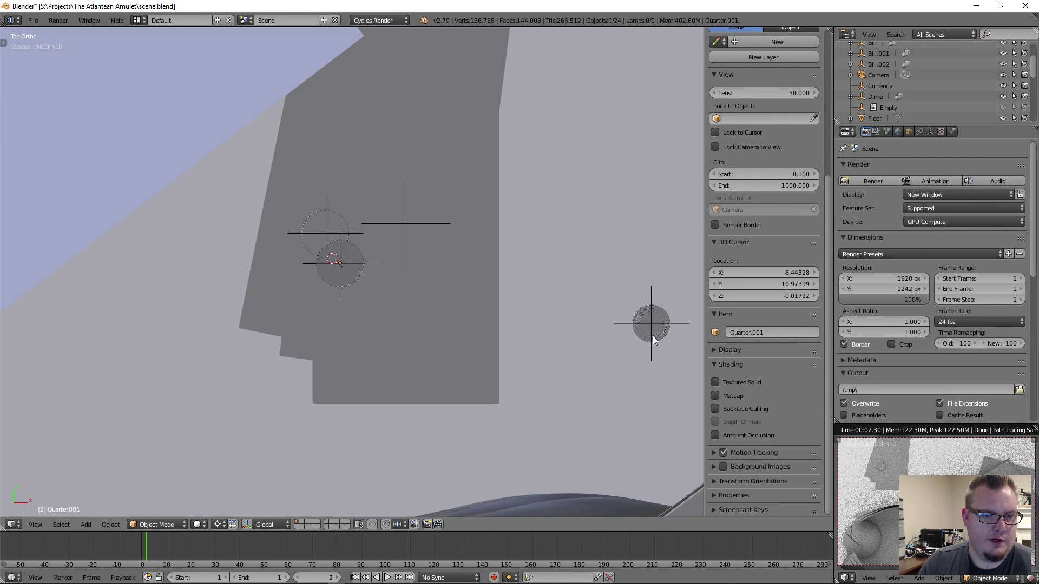
pyautogui.press('z')
pyautogui.keyDown('shift'); pyautogui.moveTo(653, 340); pyautogui.dragTo(481, 309, button='middle'); pyautogui.keyUp('shift')
pyautogui.rightClick(385, 340)
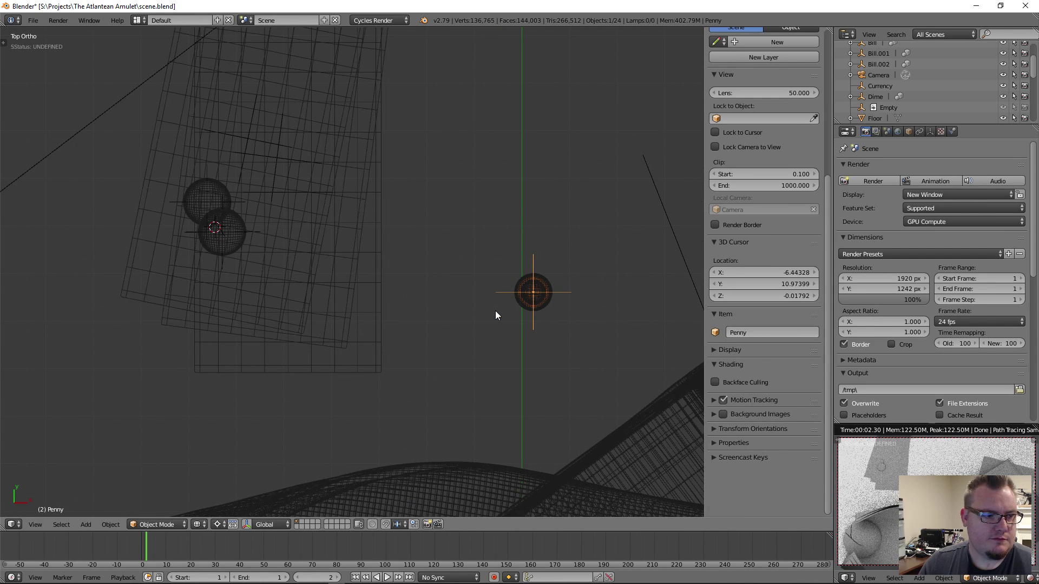
pyautogui.hotkey('shift', 'd')
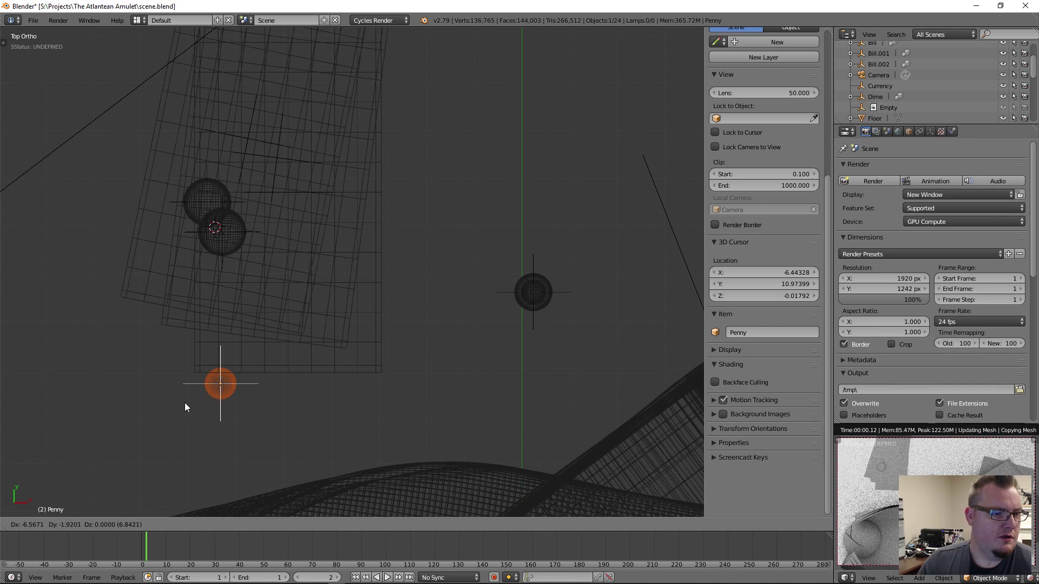
pyautogui.click(179, 403)
# Move the nickel from the coin pile to just outside the bill stack's lower outer corner
pyautogui.rightClick(540, 304)
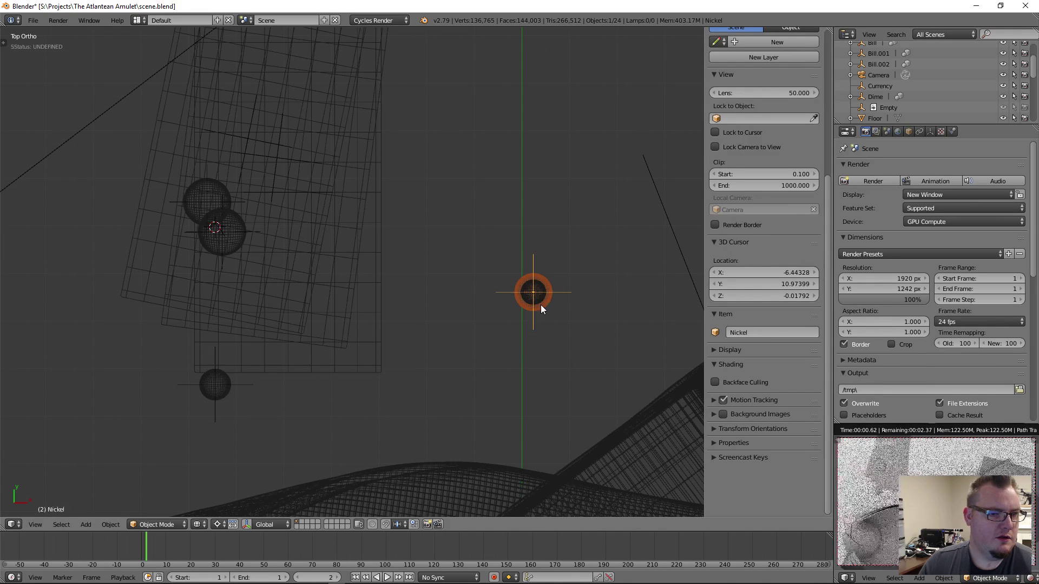
pyautogui.press('g')
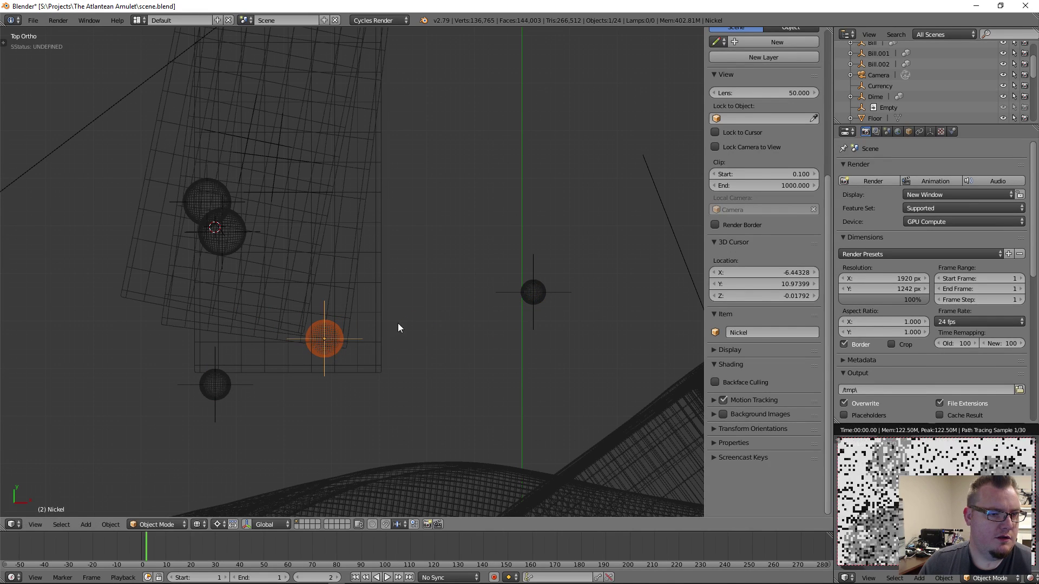
pyautogui.click(209, 310)
# Move the dime from the coin pile to the bill stack's lower outer corner, just above and beside the nickel
pyautogui.rightClick(543, 296)
pyautogui.press('g')
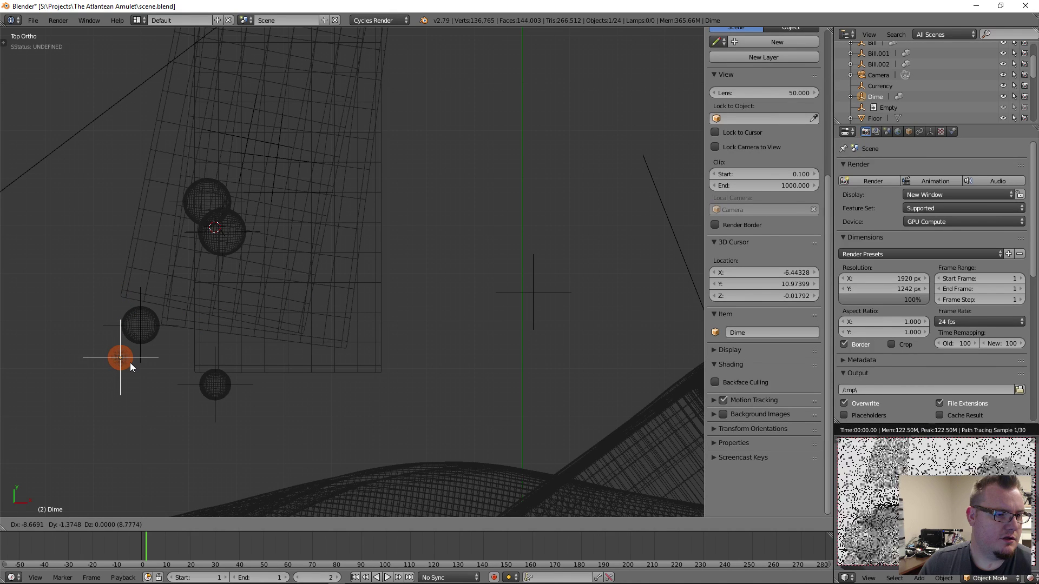
pyautogui.click(130, 363)
pyautogui.press('g')
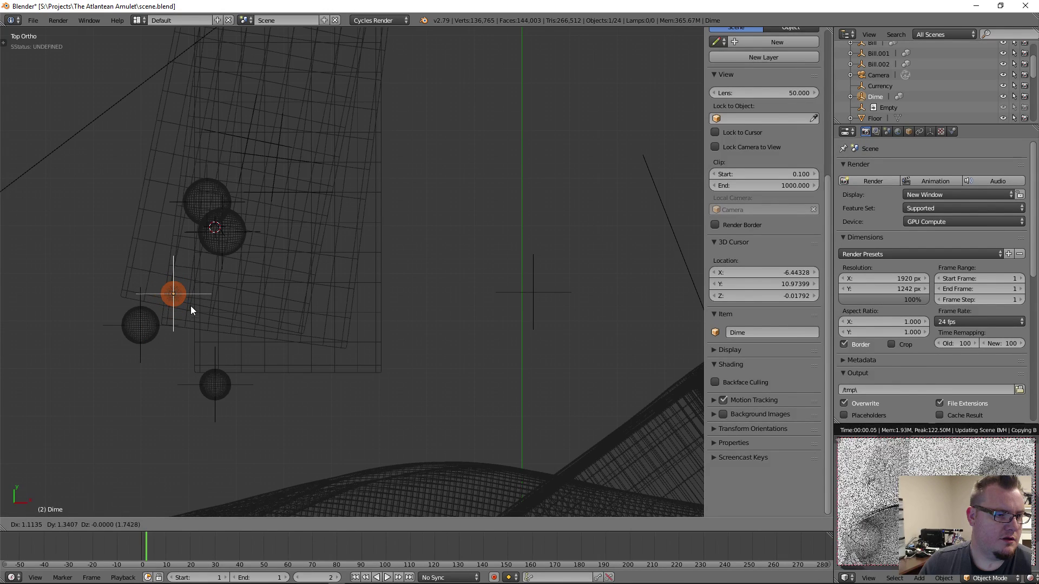
pyautogui.click(190, 307)
# Match the dime's height to the flat quarter by giving it the quarter's Z location of -0.01432
pyautogui.moveTo(263, 388); pyautogui.dragTo(273, 326, button='middle')
pyautogui.press('z')
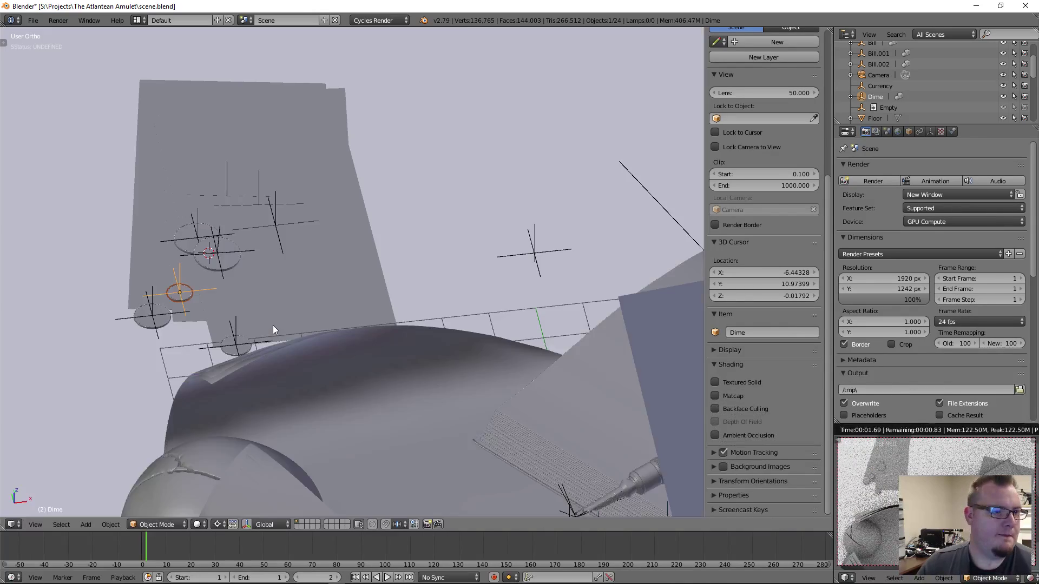
pyautogui.press('KP_Decimal')
pyautogui.scroll(-2, 423, 373)
pyautogui.scroll(-3, 406, 366)
pyautogui.moveTo(402, 361); pyautogui.dragTo(423, 313, button='middle')
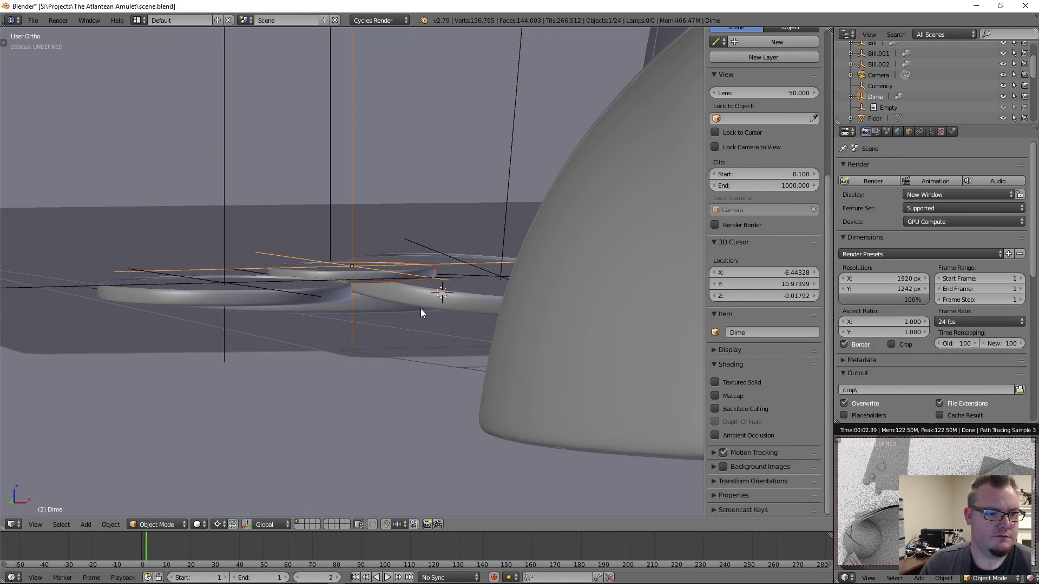
pyautogui.rightClick(366, 317)
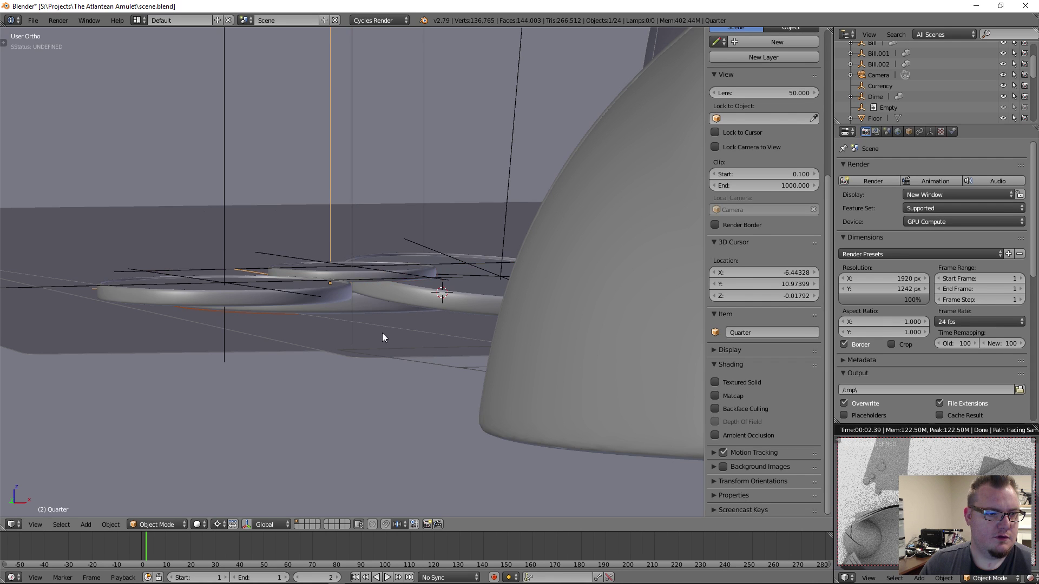
pyautogui.moveTo(366, 306); pyautogui.dragTo(235, 249, button='middle')
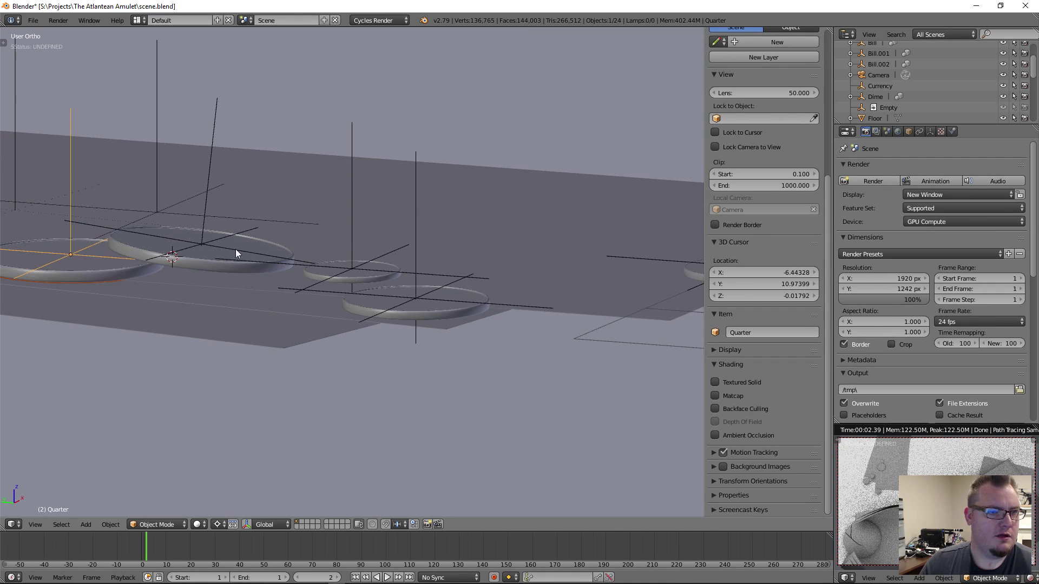
pyautogui.scroll(8, 758, 128)
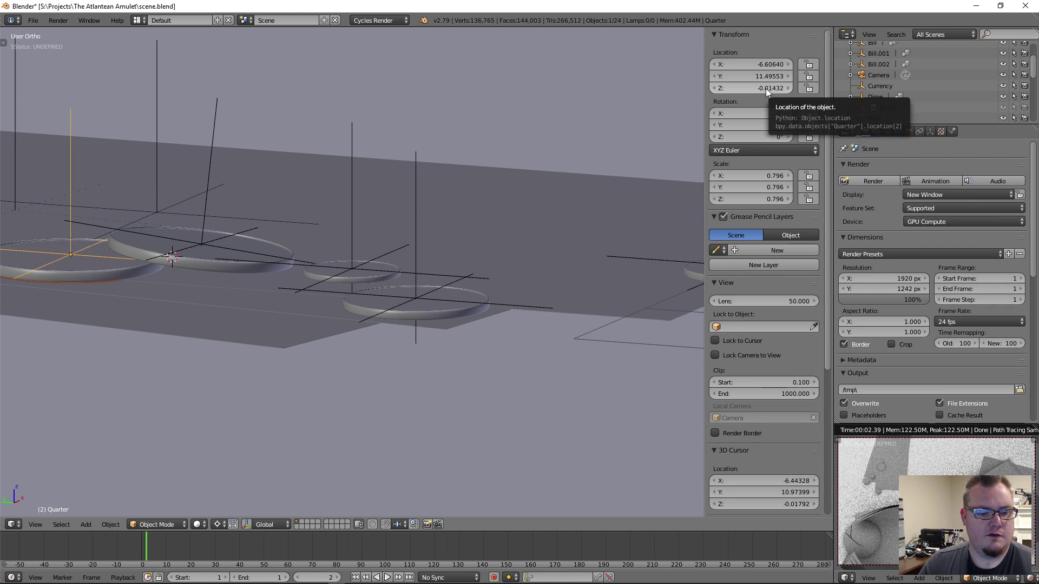
pyautogui.scroll(-2, 332, 352)
pyautogui.rightClick(346, 274)
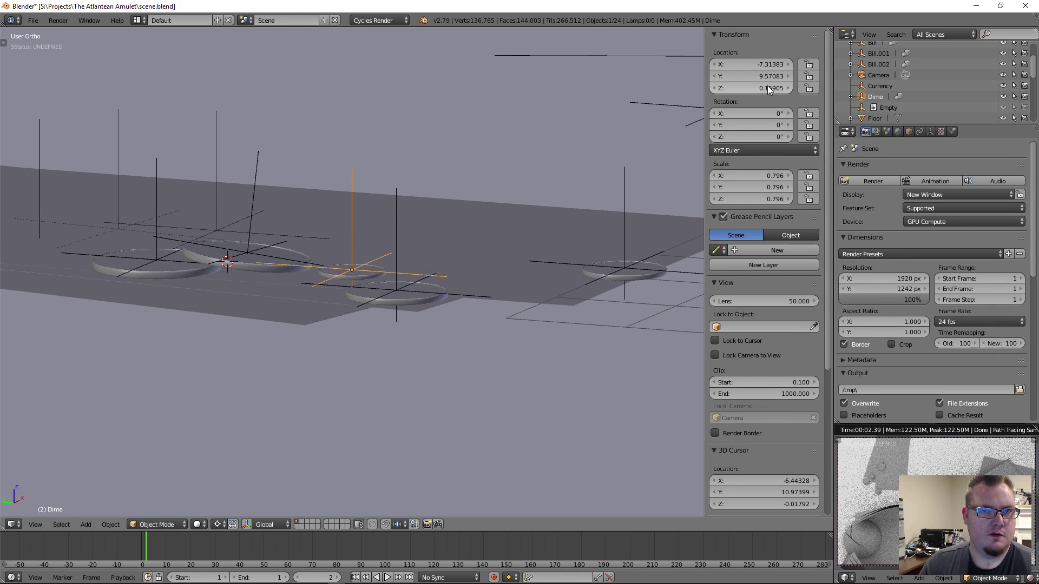
pyautogui.hotkey('ctrl', 'v')
# Set the Z location of both the nickel and the penny to -0.01432
pyautogui.rightClick(432, 295)
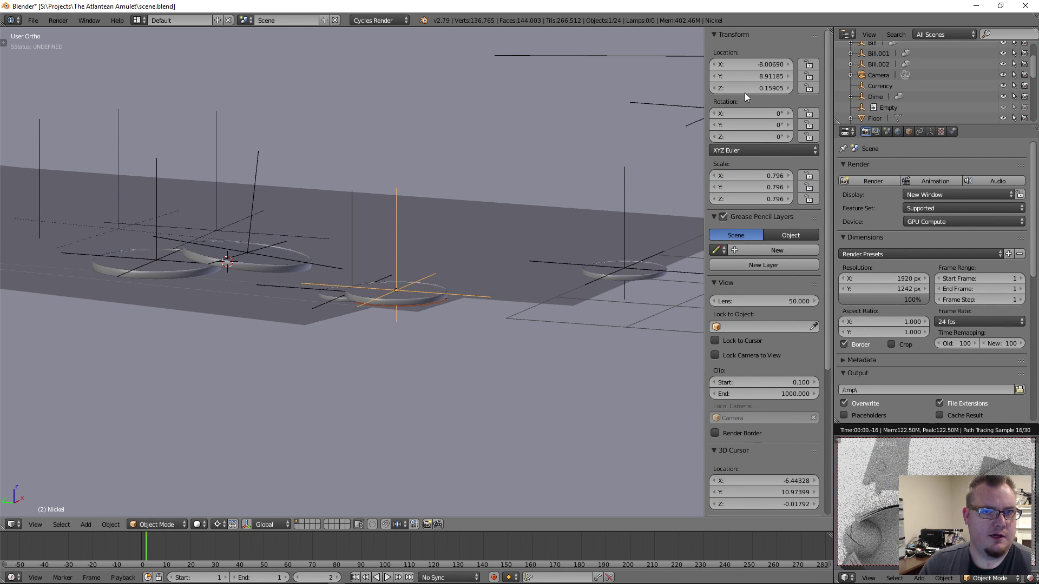
pyautogui.write('-0.01432')
pyautogui.scroll(-1, 505, 320)
pyautogui.moveTo(506, 325); pyautogui.dragTo(589, 254, button='middle')
pyautogui.rightClick(589, 255)
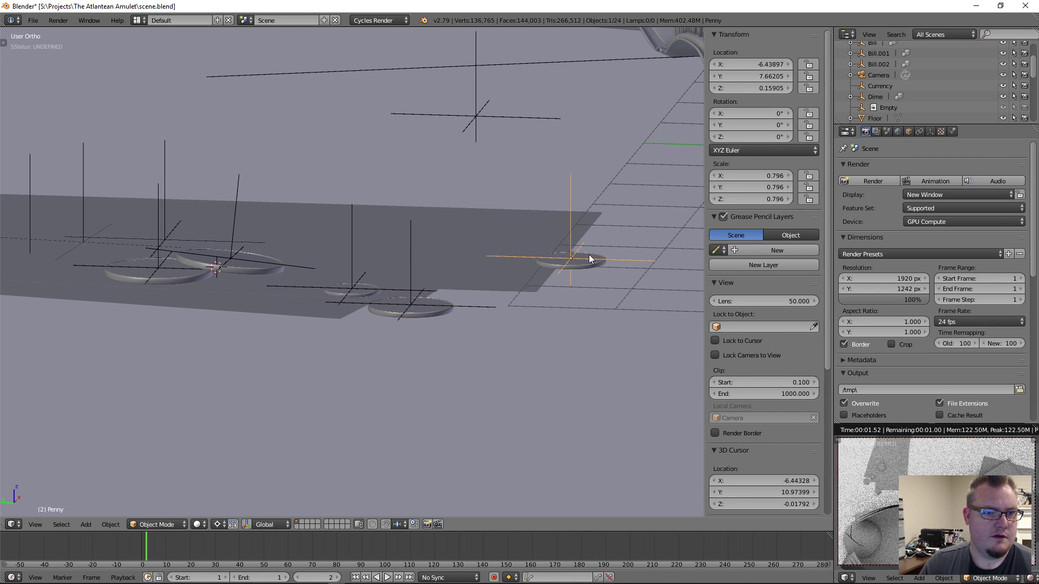
pyautogui.hotkey('ctrl', 'v')
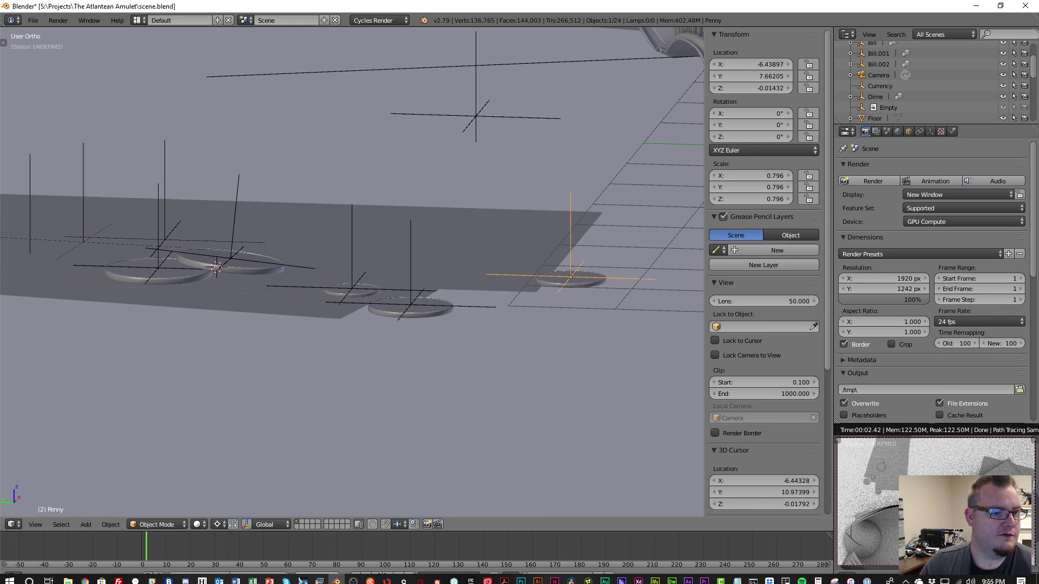
# Switch to Chrome and move the Atlantean Amulet Pinterest board off this screen as a reference
pyautogui.click(86, 577)
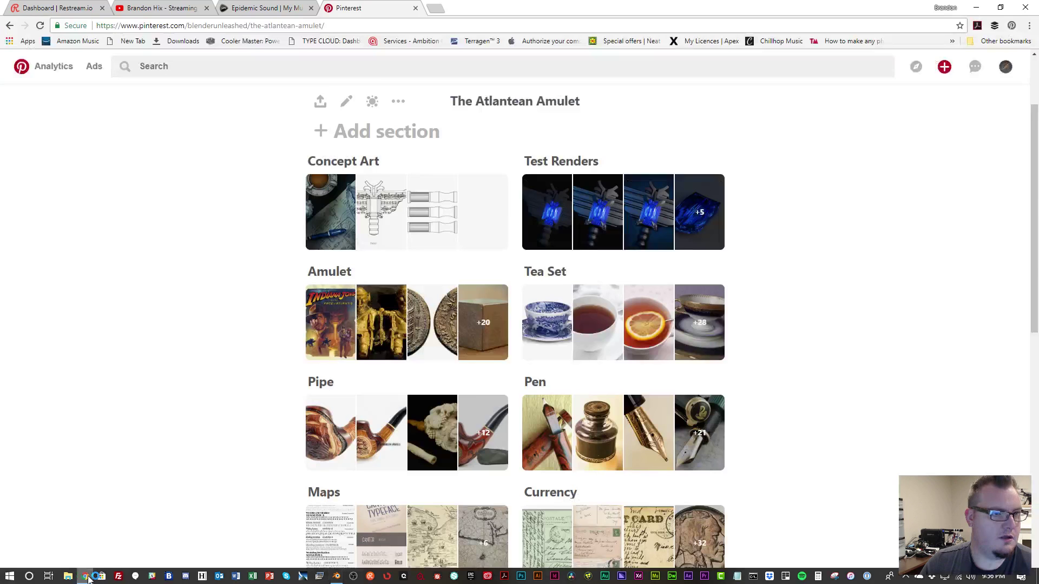
pyautogui.moveTo(503, 7); pyautogui.dragTo(1038, 65)
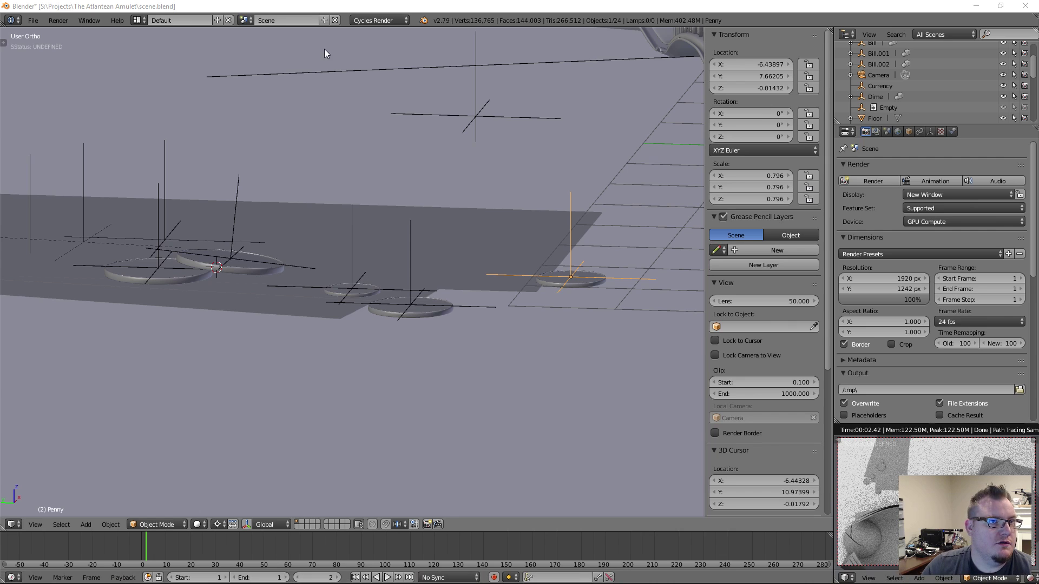
# Deselect everything and review the coins, bills and journal from above in wireframe and solid shading
pyautogui.moveTo(372, 137)
pyautogui.mouseDown(button='middle')
pyautogui.moveTo(378, 177)
pyautogui.moveTo(348, 232)
pyautogui.moveTo(391, 311)
pyautogui.moveTo(372, 326)
pyautogui.moveTo(428, 262)
pyautogui.moveTo(383, 341)
pyautogui.moveTo(323, 303)
pyautogui.mouseUp(button='middle')
pyautogui.press('a')
pyautogui.press('z')
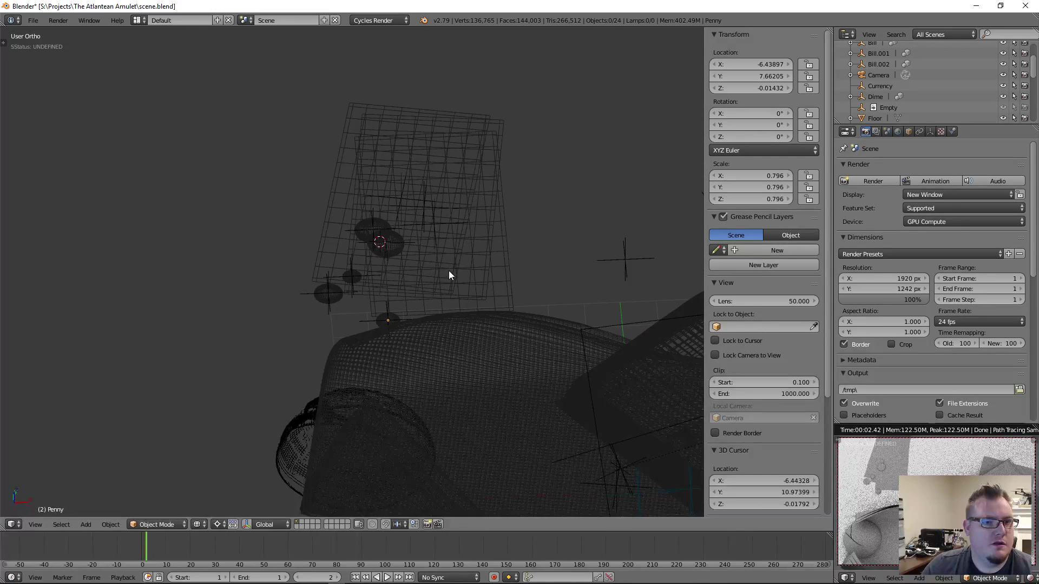
pyautogui.keyDown('shift'); pyautogui.moveTo(449, 271); pyautogui.dragTo(358, 262, button='middle'); pyautogui.keyUp('shift')
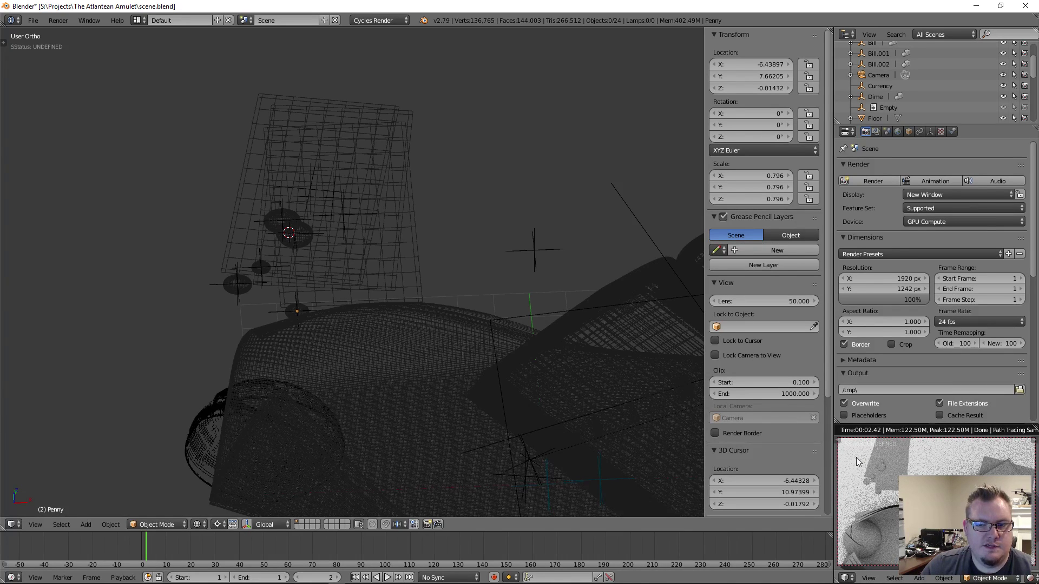
pyautogui.scroll(-4, 583, 338)
pyautogui.press('z')
pyautogui.moveTo(395, 227)
pyautogui.mouseDown(button='middle')
pyautogui.moveTo(391, 297)
pyautogui.moveTo(407, 274)
pyautogui.mouseUp(button='middle')
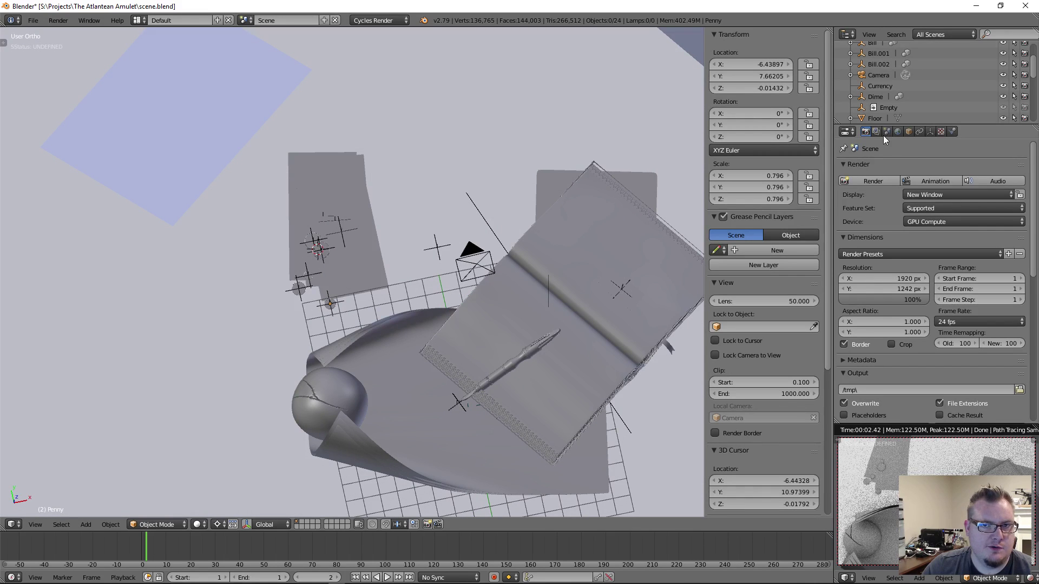
# Set the render samples to 10 and save scene.blend over the existing file
pyautogui.scroll(-12, 939, 290)
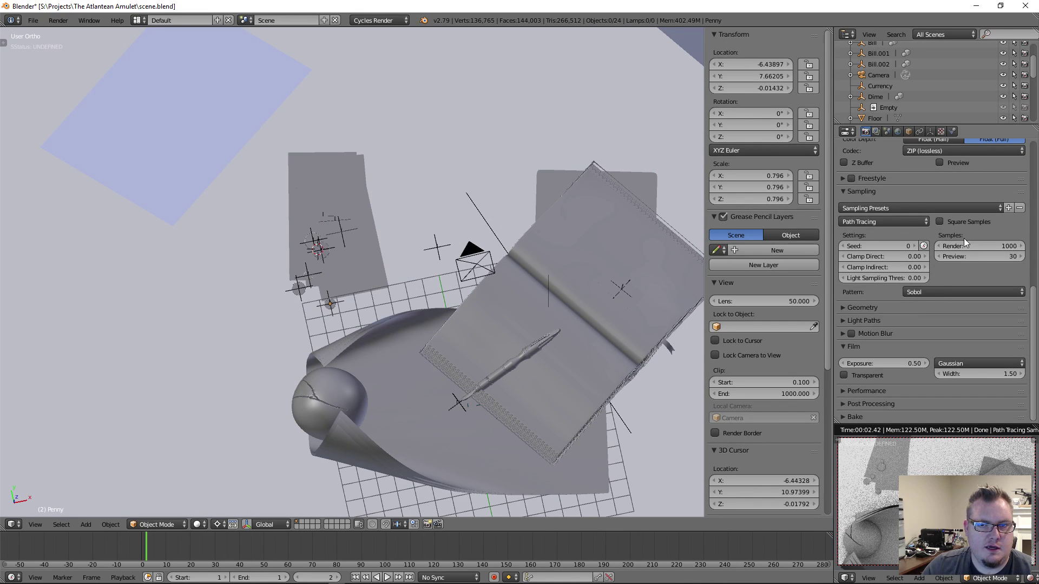
pyautogui.click(966, 247)
pyautogui.write('10')
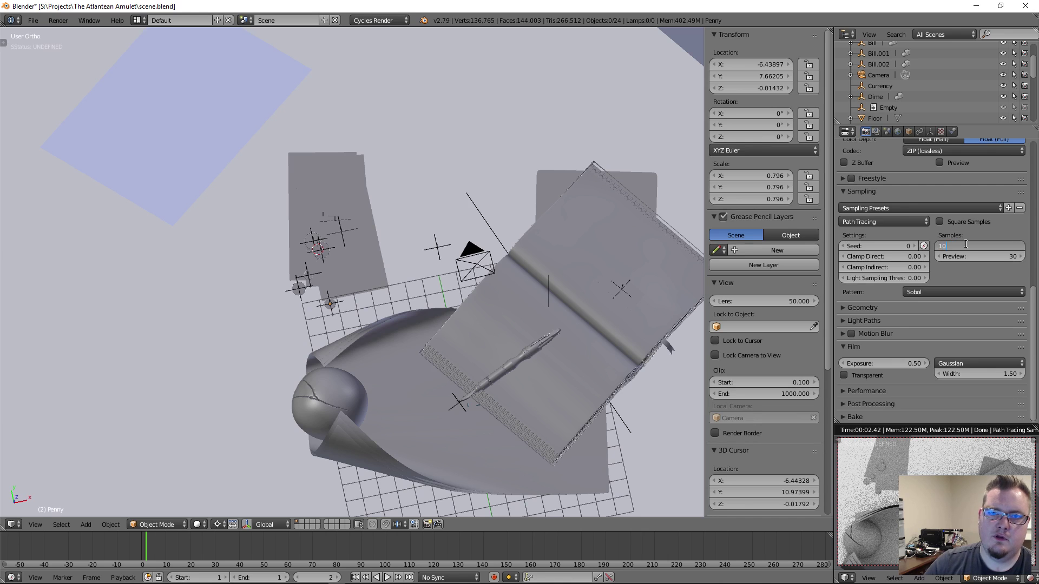
pyautogui.press('Return')
pyautogui.scroll(10, 966, 240)
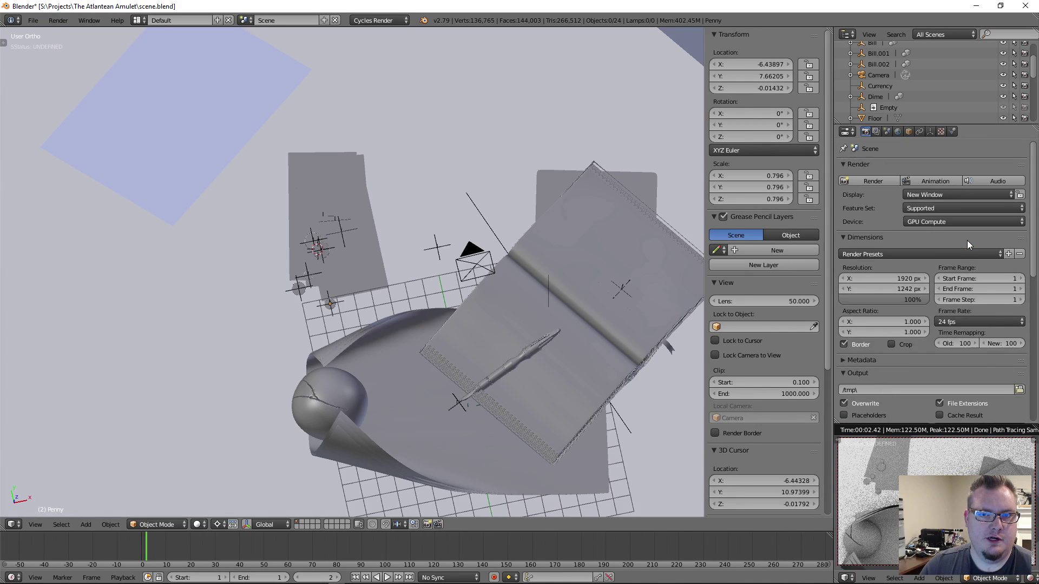
pyautogui.hotkey('ctrl', 's')
pyautogui.click(631, 180)
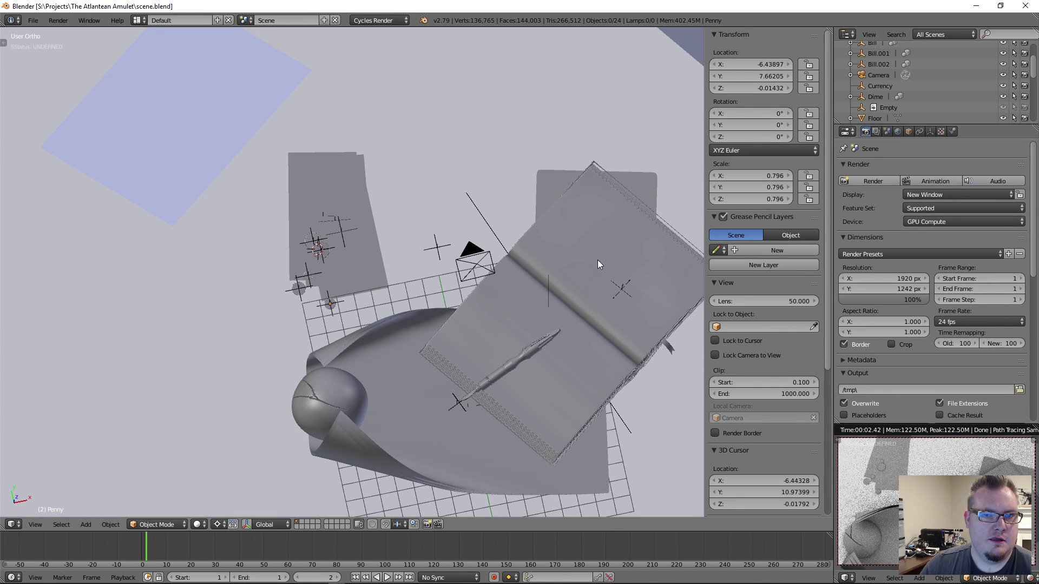
# Render the scene as a still image, review the coin and journal layout, and close the render window
pyautogui.click(860, 180)
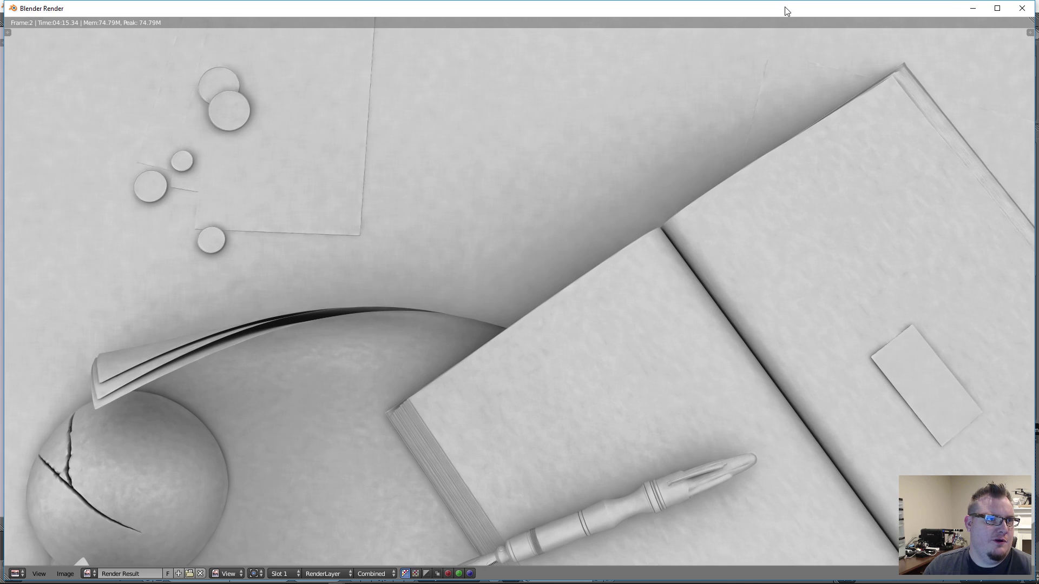
pyautogui.moveTo(785, 9); pyautogui.dragTo(648, 40)
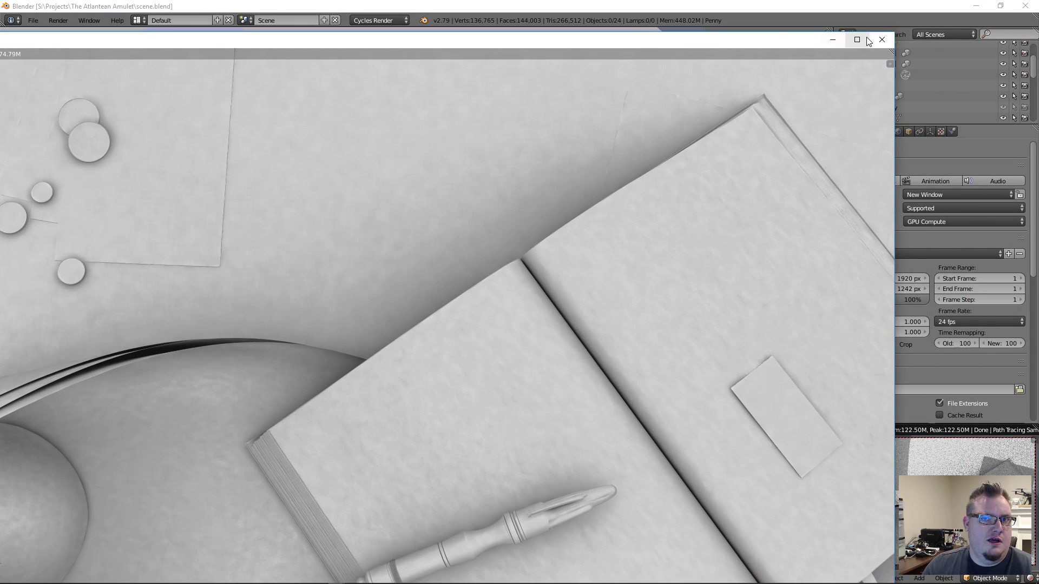
pyautogui.click(881, 40)
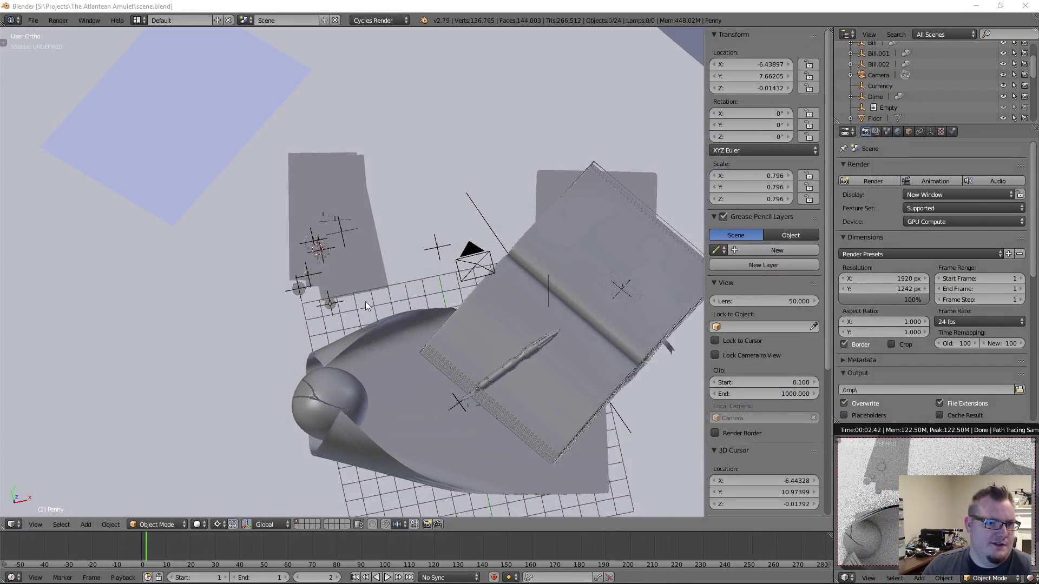
# Examine the bills, coins, map and journal from several angles and in the top wireframe view
pyautogui.scroll(5, 369, 381)
pyautogui.moveTo(345, 337); pyautogui.dragTo(264, 286, button='middle')
pyautogui.scroll(-4, 401, 257)
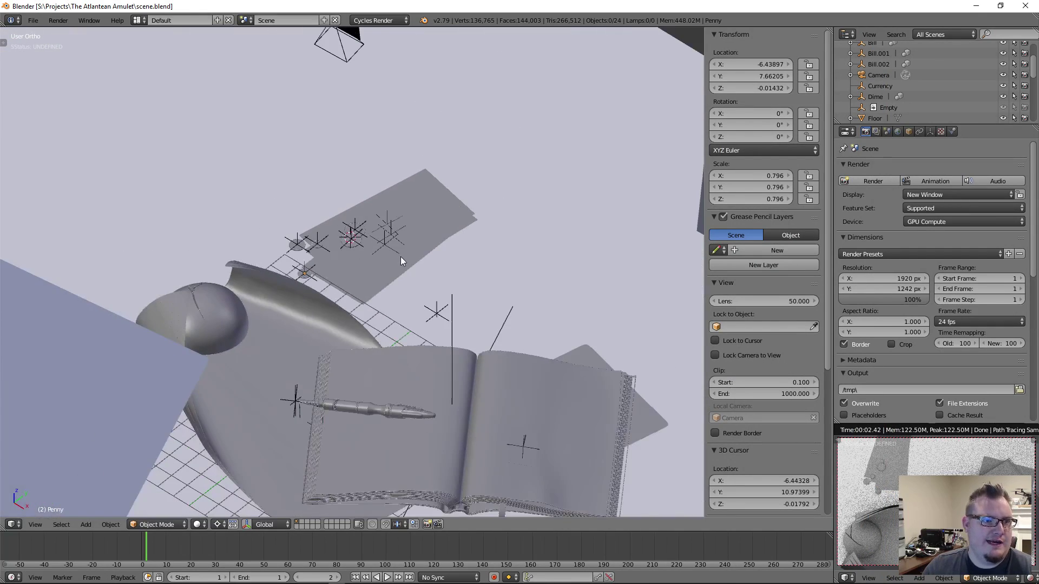
pyautogui.moveTo(400, 257); pyautogui.dragTo(307, 304, button='middle')
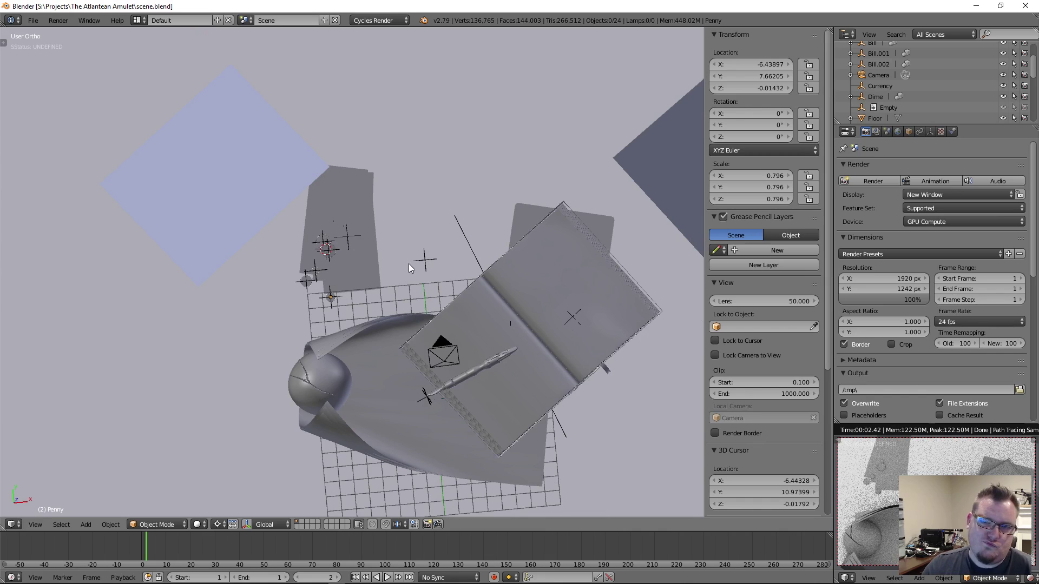
pyautogui.press('KP_7')
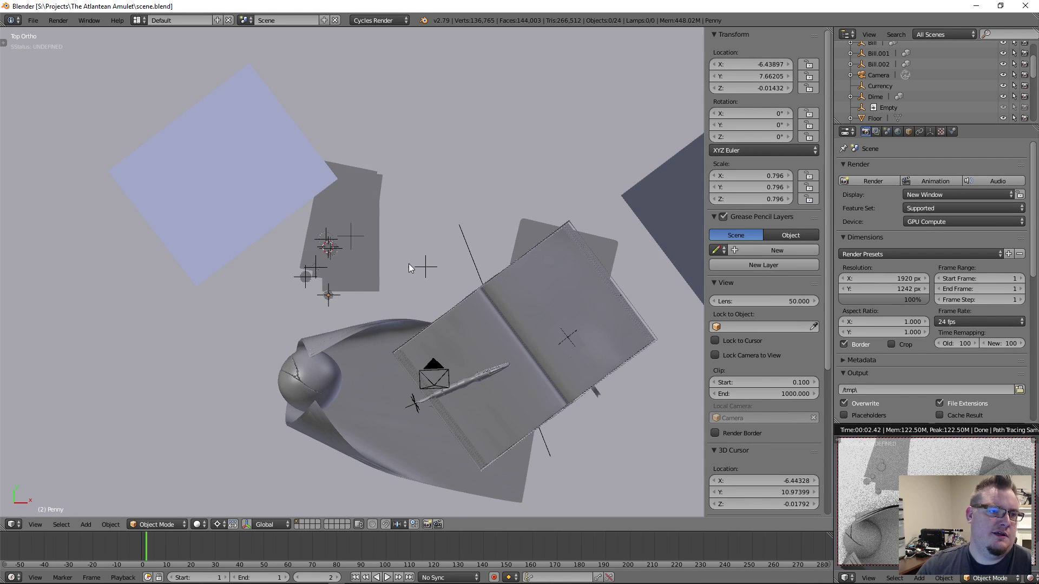
pyautogui.keyDown('shift'); pyautogui.moveTo(409, 341); pyautogui.dragTo(331, 319, button='middle'); pyautogui.keyUp('shift')
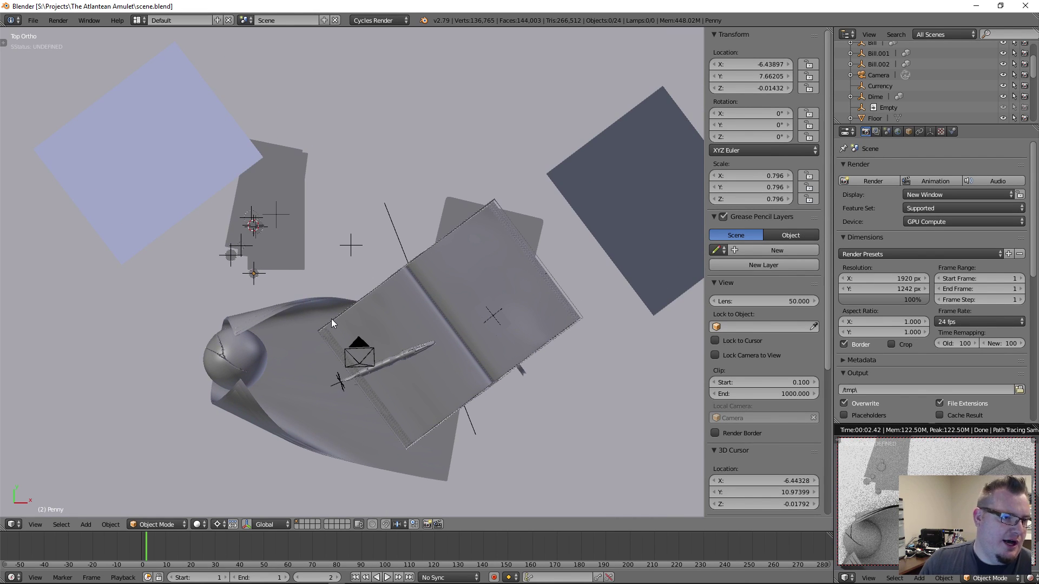
pyautogui.press('z')
pyautogui.scroll(4, 331, 319)
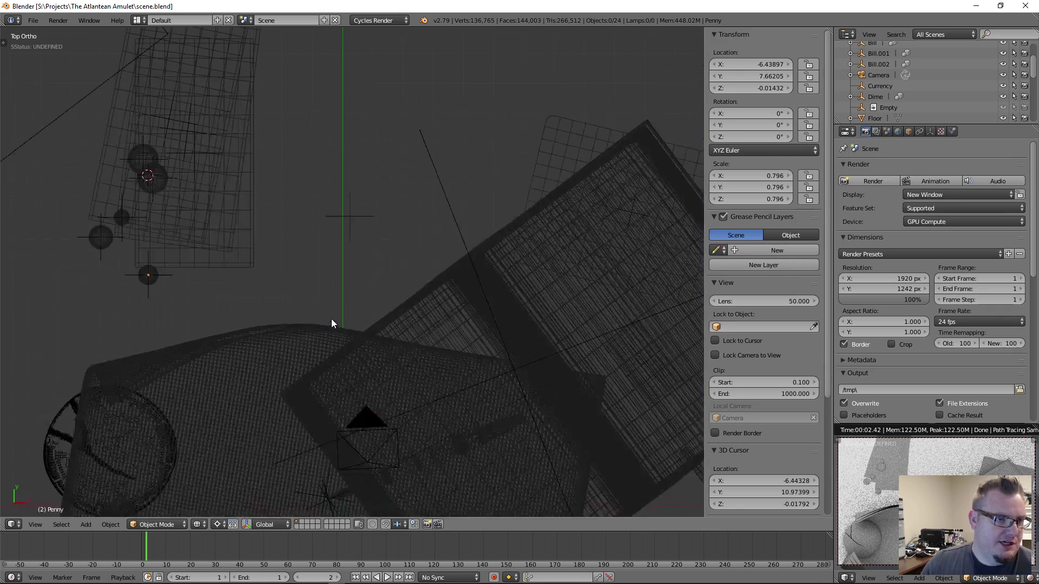
# Select the rolled map, save scene.blend over the existing file, and deselect everything
pyautogui.rightClick(282, 329)
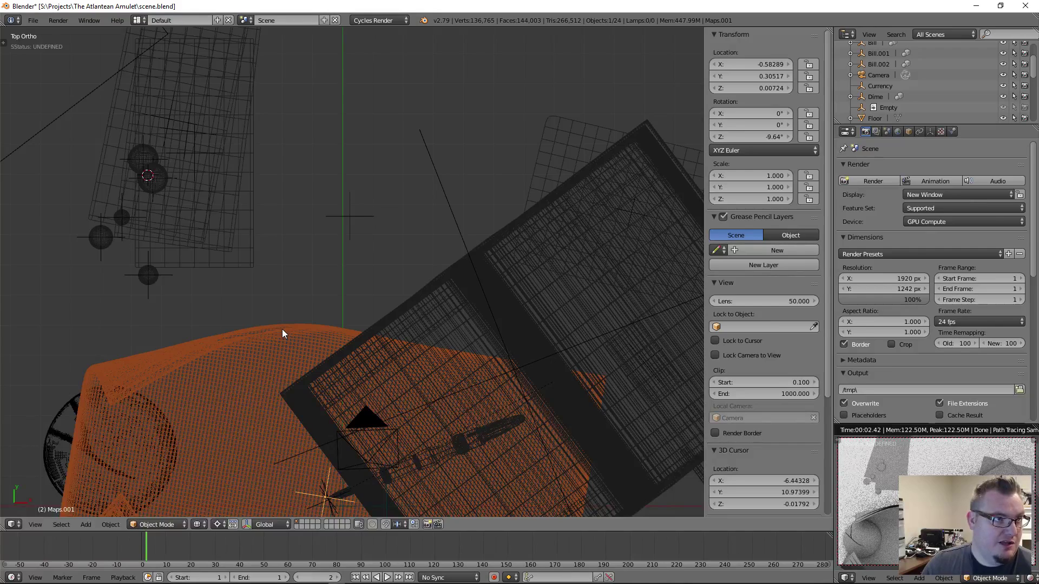
pyautogui.hotkey('ctrl', 's')
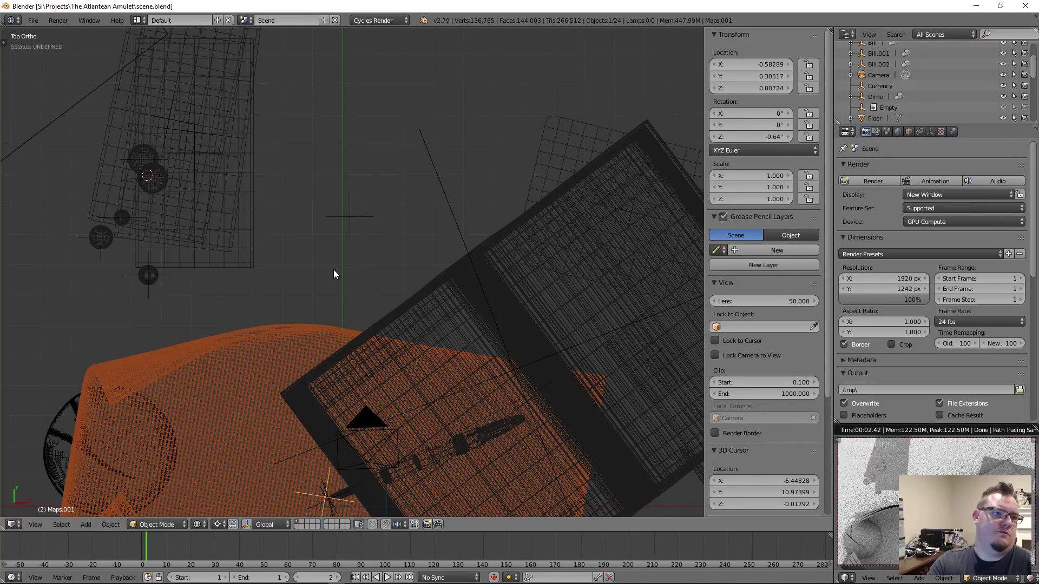
pyautogui.scroll(-1, 333, 274)
pyautogui.press('a')
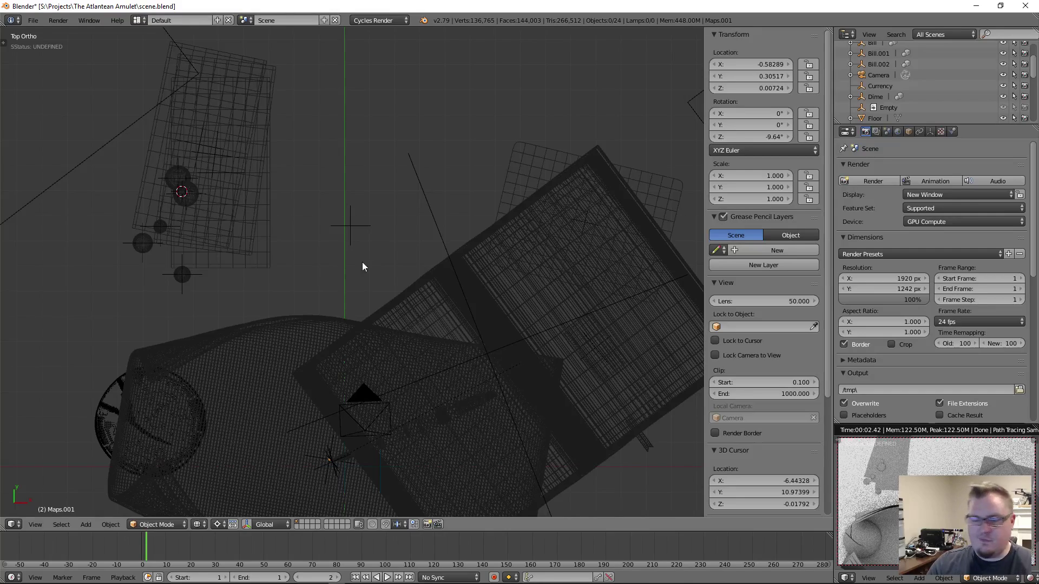
# Select the postcard under the journal, view it up close in solid shading, and enable ambient occlusion for the viewport
pyautogui.scroll(-1, 374, 232)
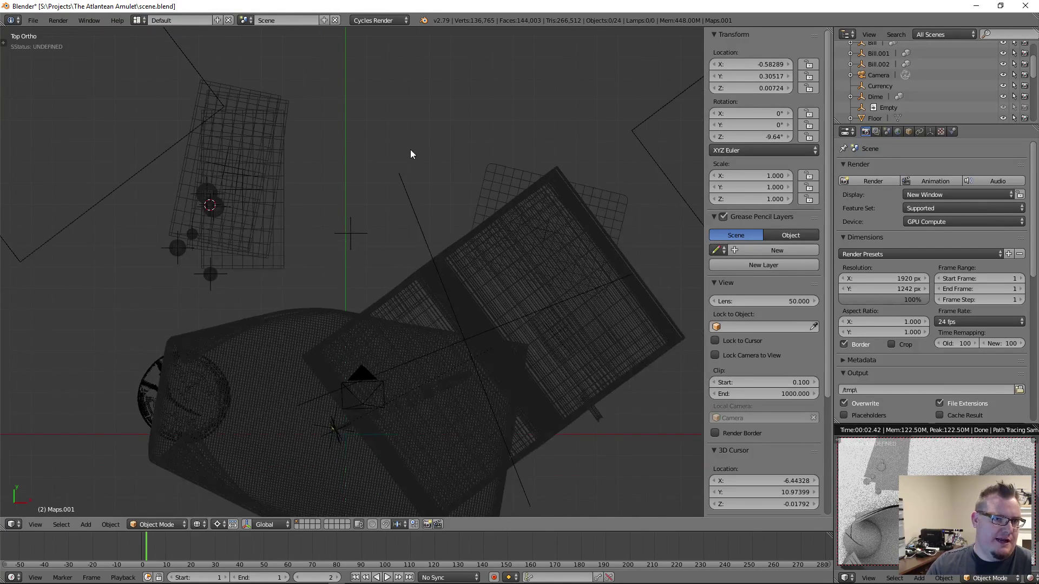
pyautogui.keyDown('shift'); pyautogui.moveTo(410, 149); pyautogui.dragTo(417, 219, button='middle'); pyautogui.keyUp('shift')
pyautogui.rightClick(482, 271)
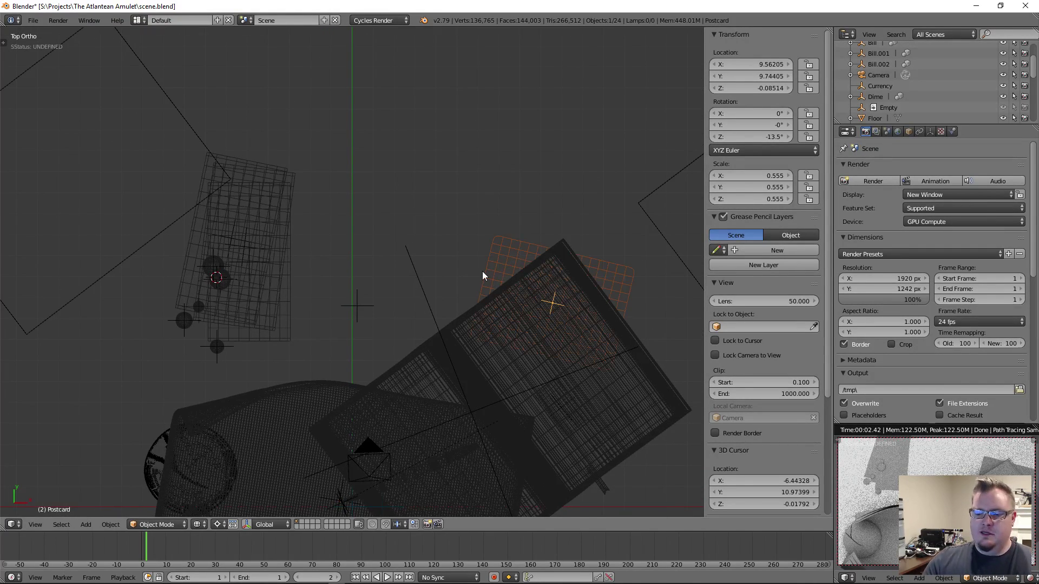
pyautogui.press('KP_Decimal')
pyautogui.press('z')
pyautogui.moveTo(482, 272)
pyautogui.mouseDown(button='middle')
pyautogui.moveTo(451, 230)
pyautogui.moveTo(329, 164)
pyautogui.moveTo(300, 192)
pyautogui.moveTo(389, 342)
pyautogui.moveTo(420, 324)
pyautogui.moveTo(422, 311)
pyautogui.moveTo(227, 329)
pyautogui.moveTo(633, 343)
pyautogui.mouseUp(button='middle')
pyautogui.moveTo(381, 325); pyautogui.dragTo(339, 260, button='middle')
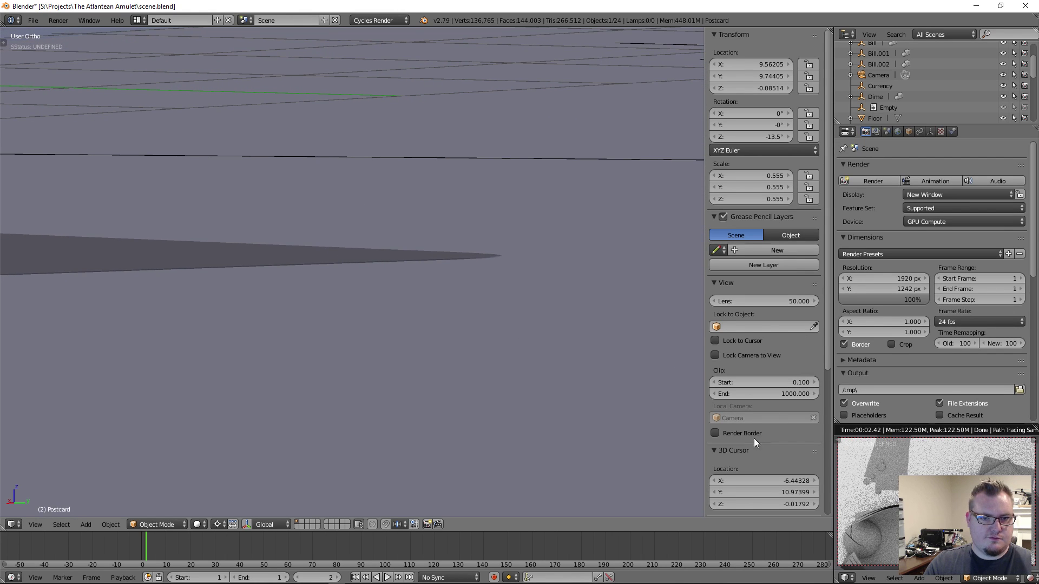
pyautogui.scroll(-8, 769, 332)
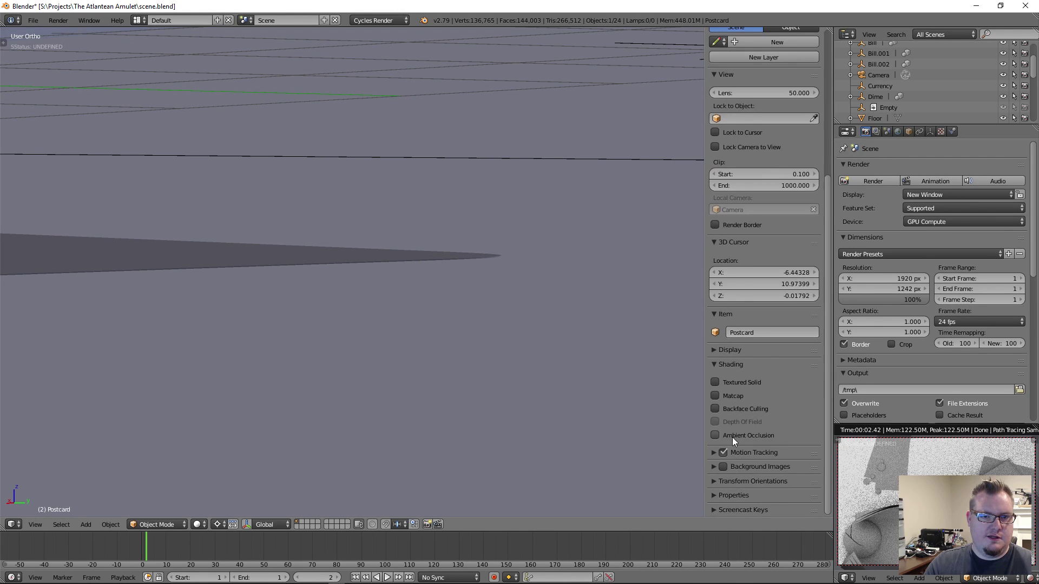
pyautogui.click(716, 436)
# Raise the postcard about 0.03 along the global Z axis, out of the floor beneath the journal cover
pyautogui.moveTo(380, 301); pyautogui.dragTo(342, 285, button='middle')
pyautogui.press('g')
pyautogui.press('z')
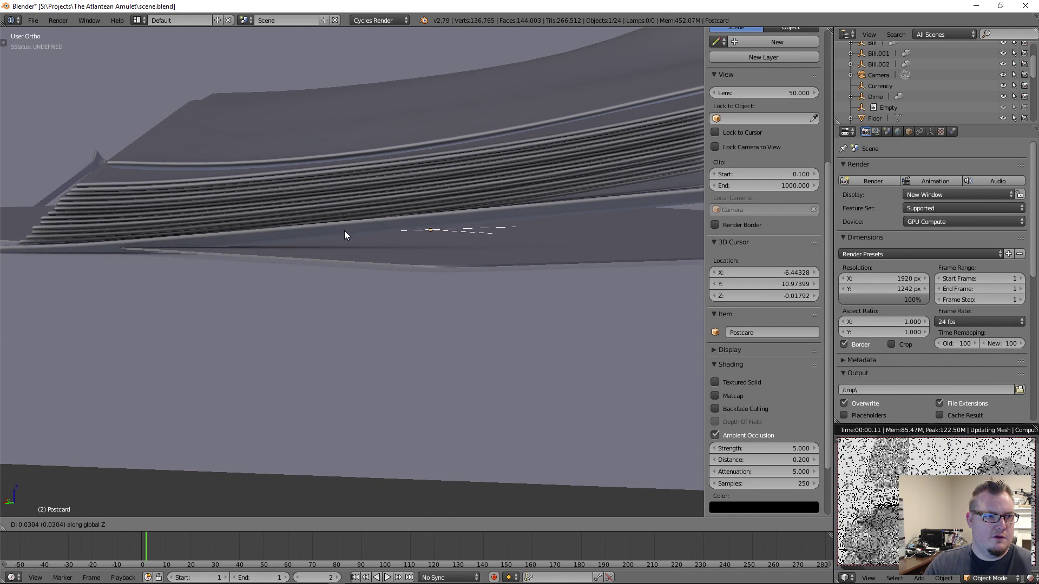
pyautogui.click(256, 243)
# Fine-tune the postcard's height from a close side view, raising it about 0.008 along the global Z axis
pyautogui.moveTo(255, 244); pyautogui.dragTo(364, 302, button='middle')
pyautogui.scroll(5, 365, 302)
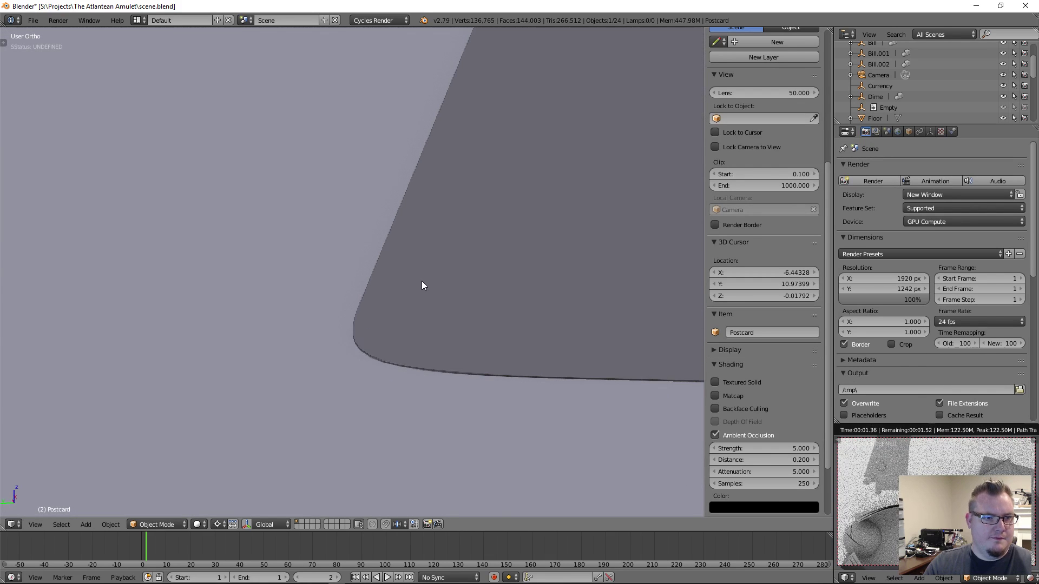
pyautogui.moveTo(436, 325); pyautogui.dragTo(452, 304, button='middle')
pyautogui.press('g')
pyautogui.press('z')
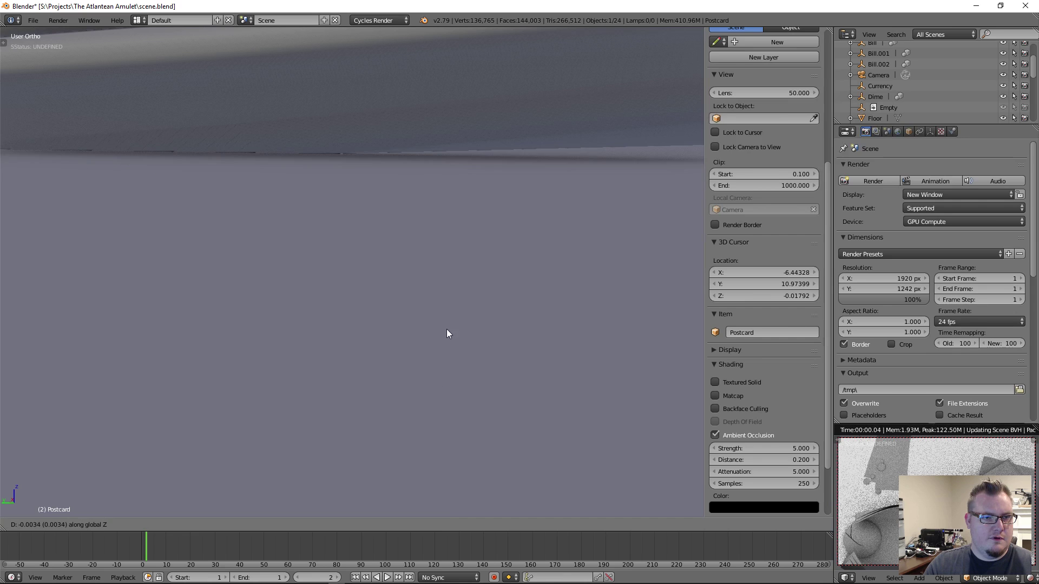
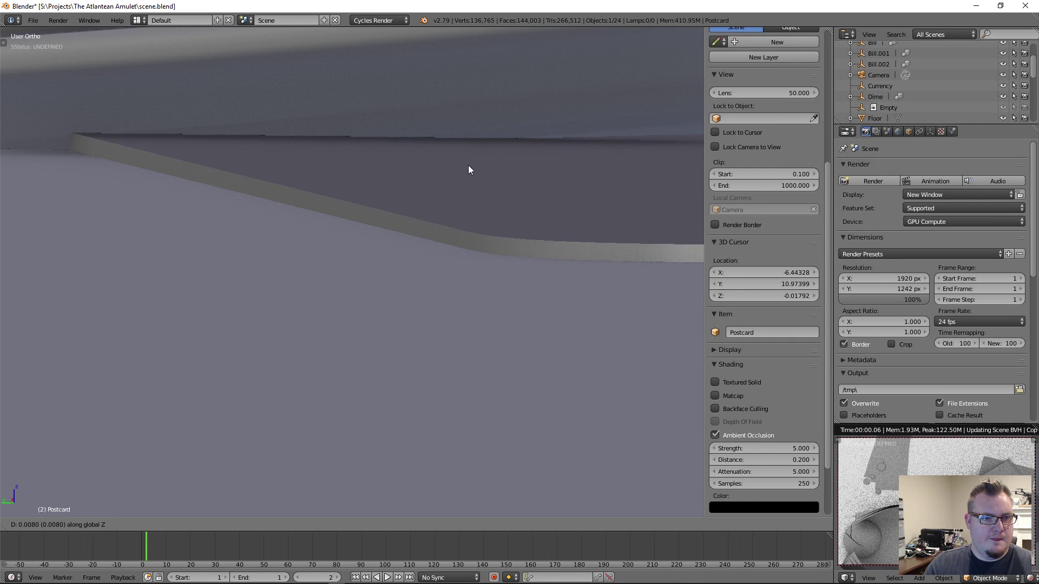
pyautogui.click(416, 171)
# Examine from several angles and distances where the postcard meets the journal cover and the floor
pyautogui.scroll(-5, 403, 178)
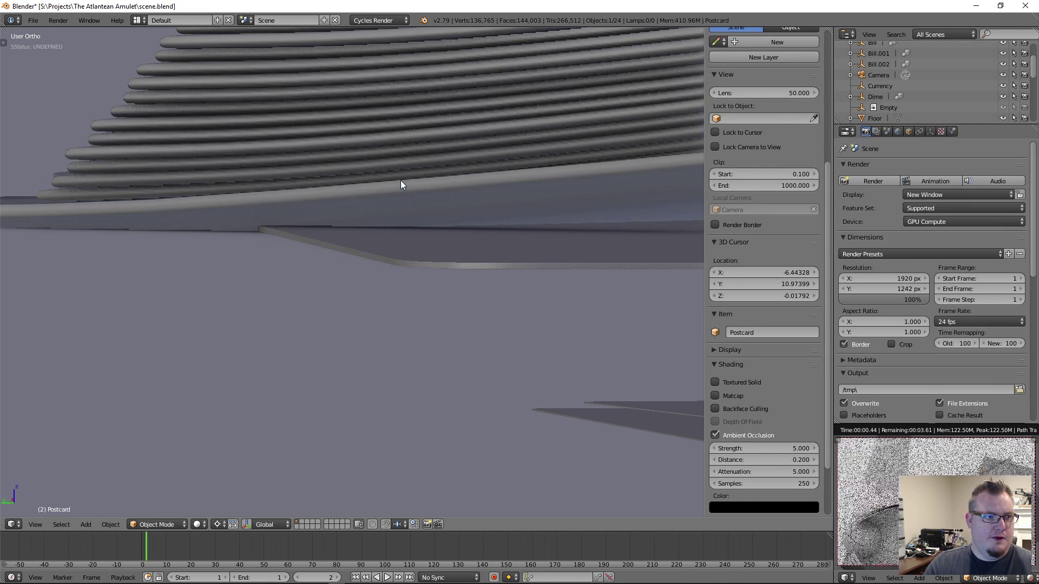
pyautogui.scroll(7, 342, 251)
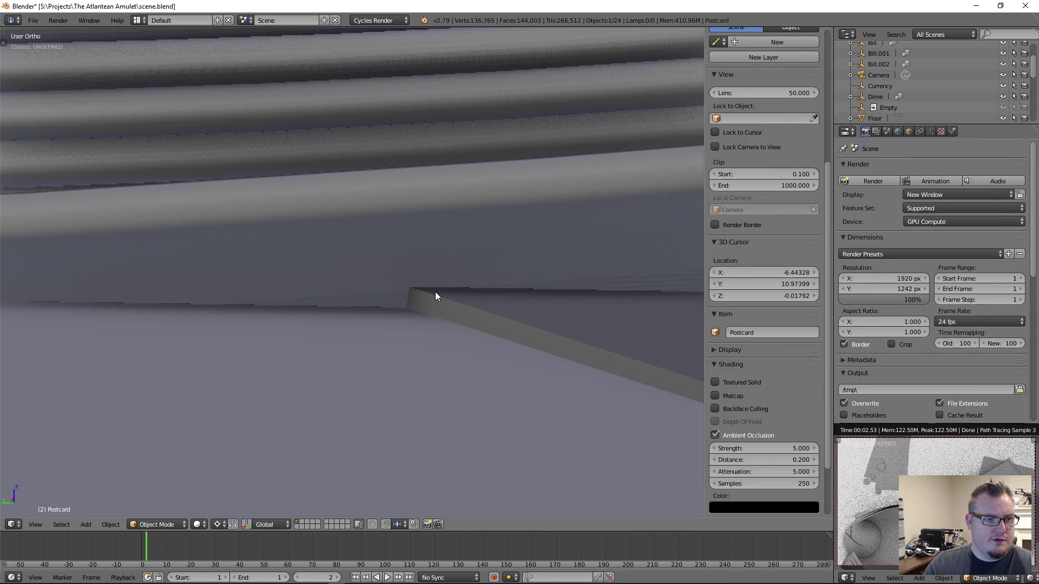
pyautogui.scroll(-5, 433, 291)
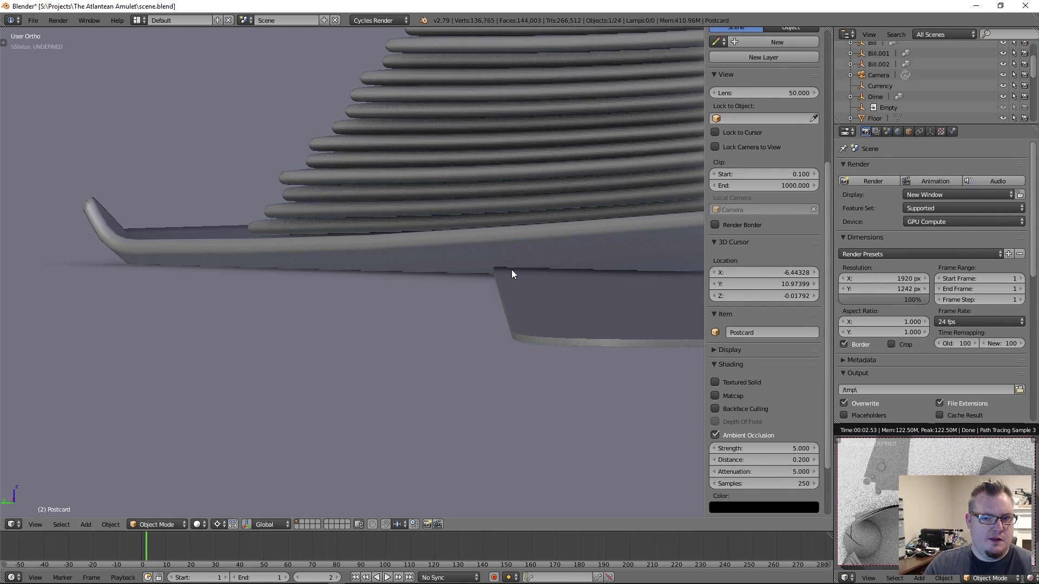
pyautogui.scroll(-3, 512, 270)
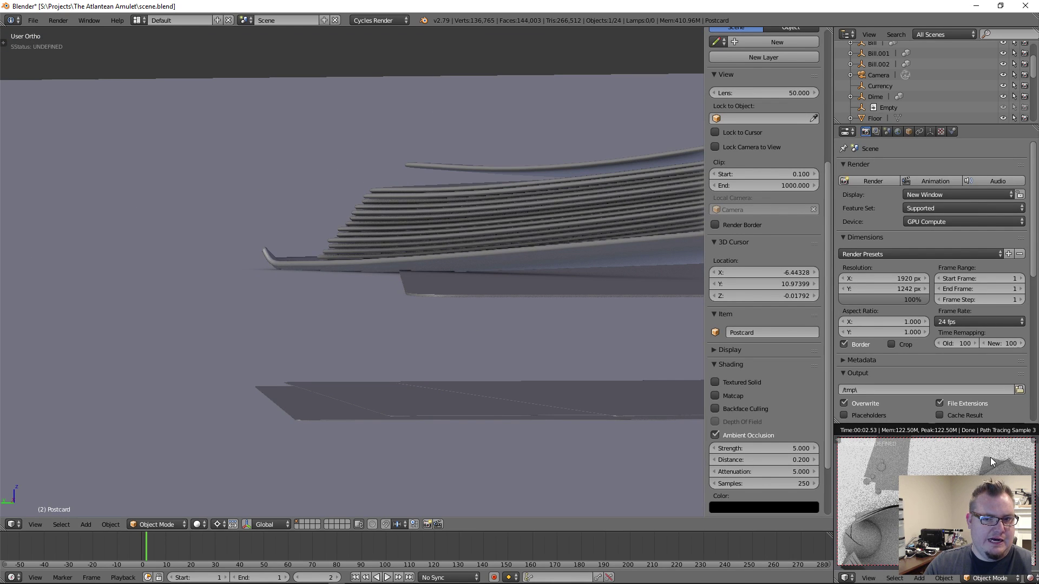
pyautogui.scroll(8, 427, 287)
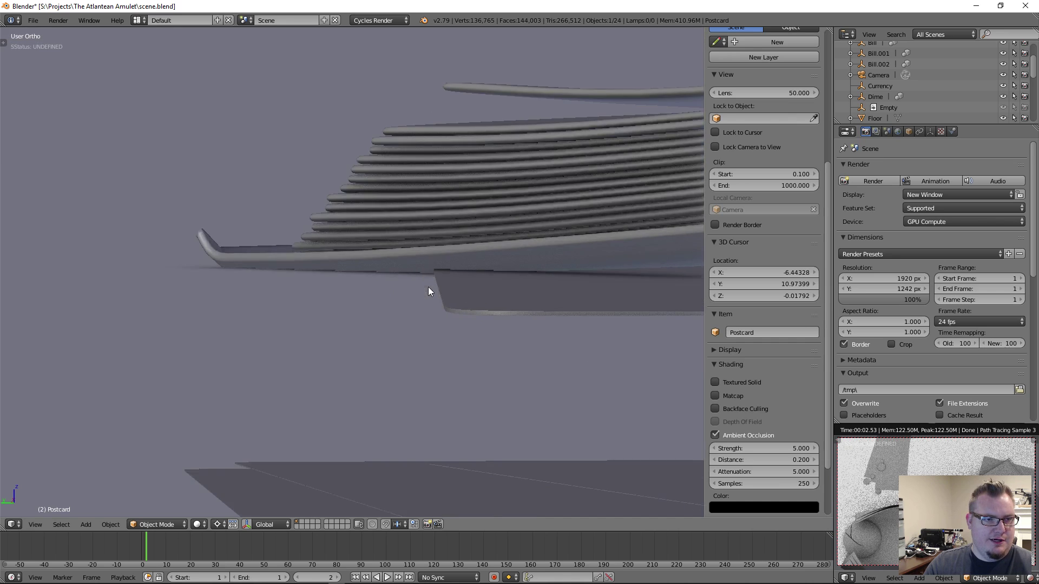
pyautogui.scroll(-5, 253, 327)
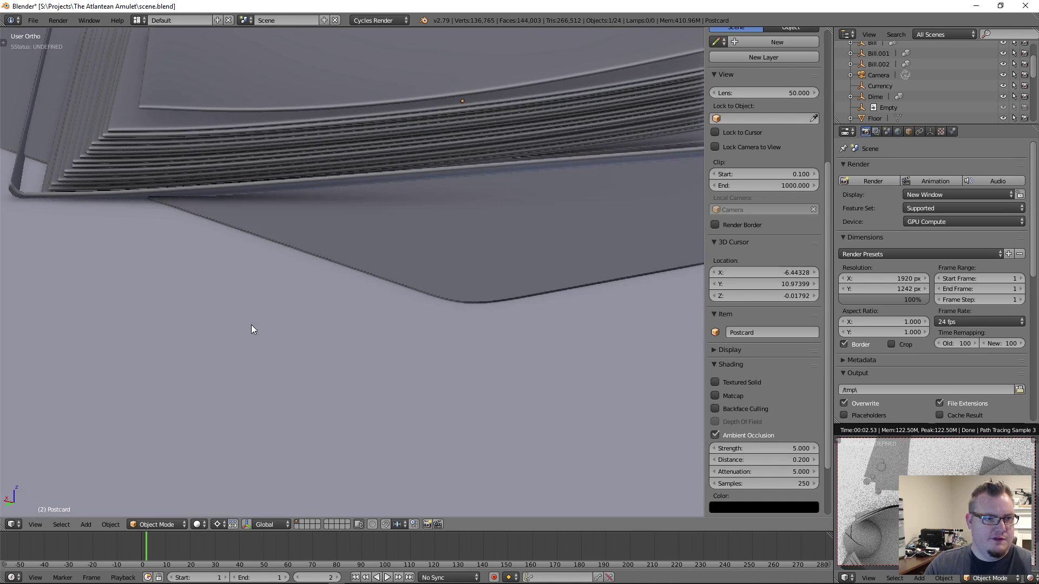
pyautogui.moveTo(392, 308); pyautogui.dragTo(329, 309, button='middle')
pyautogui.scroll(4, 329, 308)
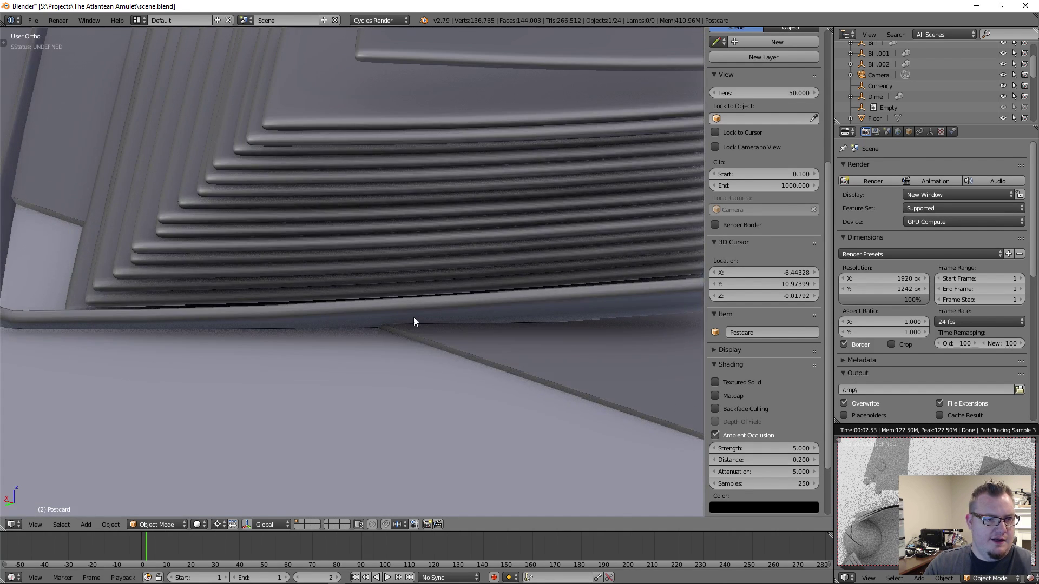
pyautogui.scroll(-5, 414, 317)
pyautogui.moveTo(397, 314); pyautogui.dragTo(338, 258, button='middle')
pyautogui.scroll(3, 264, 236)
pyautogui.scroll(4, 265, 232)
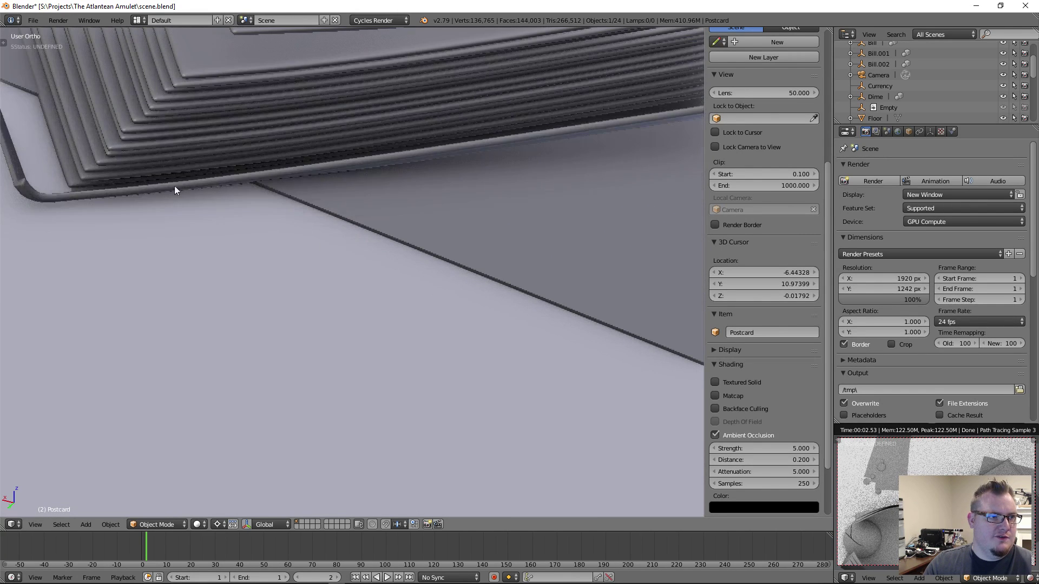
# Select the journal and examine how its page corner and cover overlap the postcard on the floor
pyautogui.keyDown('shift'); pyautogui.moveTo(138, 156); pyautogui.dragTo(482, 215, button='middle'); pyautogui.keyUp('shift')
pyautogui.scroll(-1, 378, 317)
pyautogui.moveTo(576, 177); pyautogui.dragTo(565, 207, button='middle')
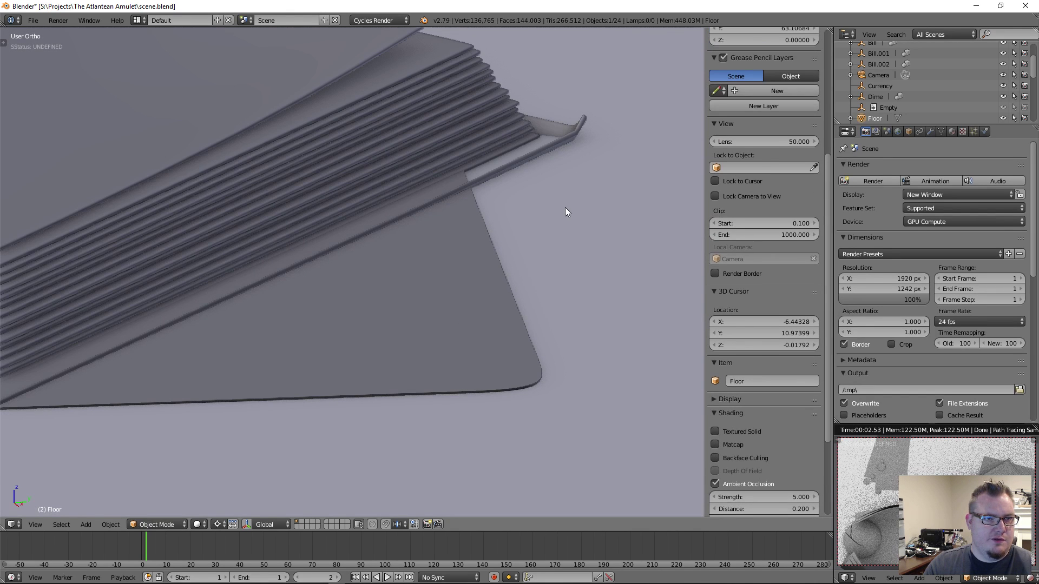
pyautogui.rightClick(577, 129)
pyautogui.moveTo(478, 204); pyautogui.dragTo(401, 251, button='middle')
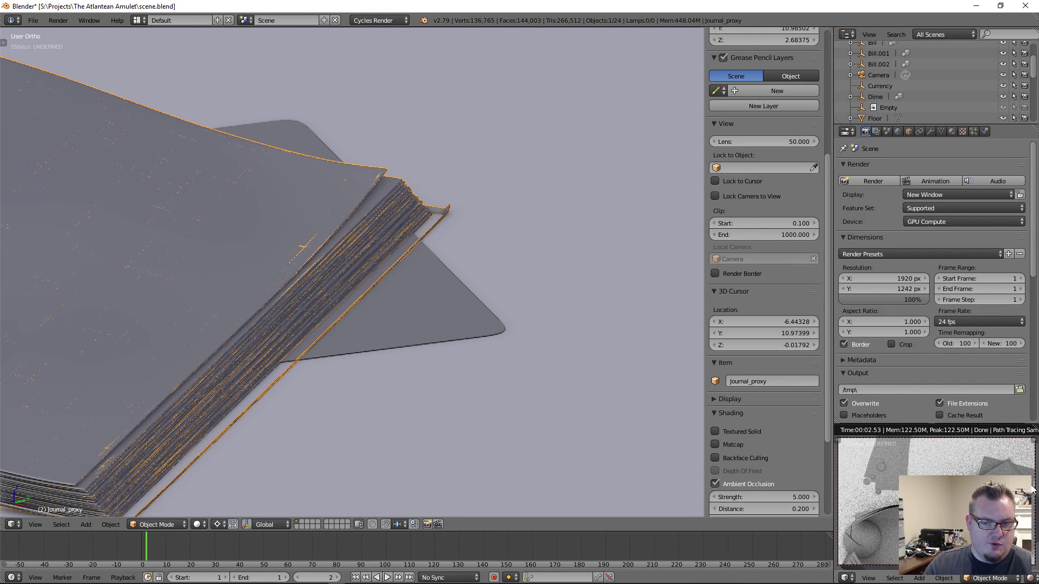
pyautogui.scroll(-5, 355, 390)
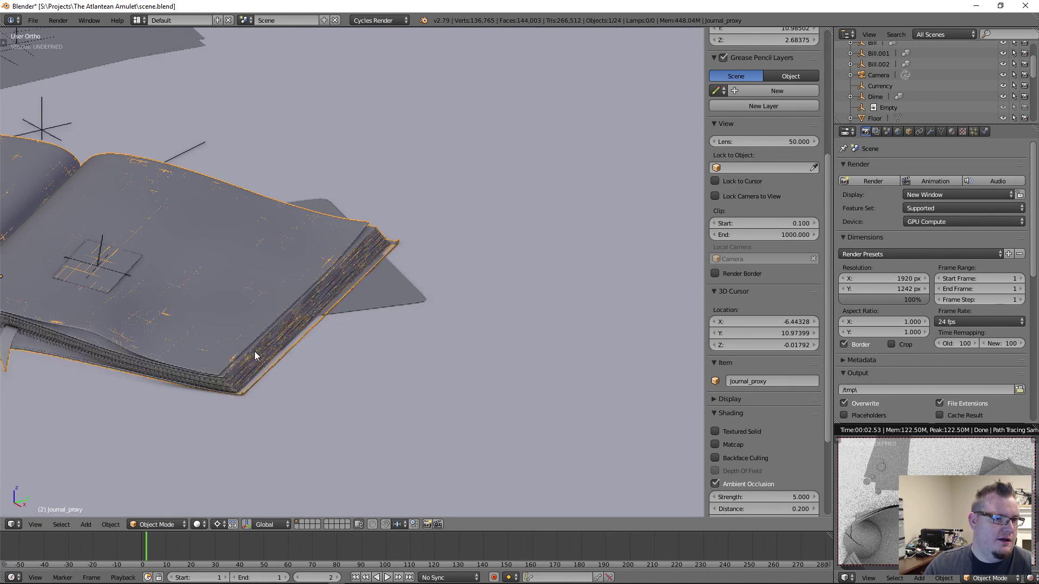
pyautogui.moveTo(355, 391); pyautogui.dragTo(327, 375, button='middle')
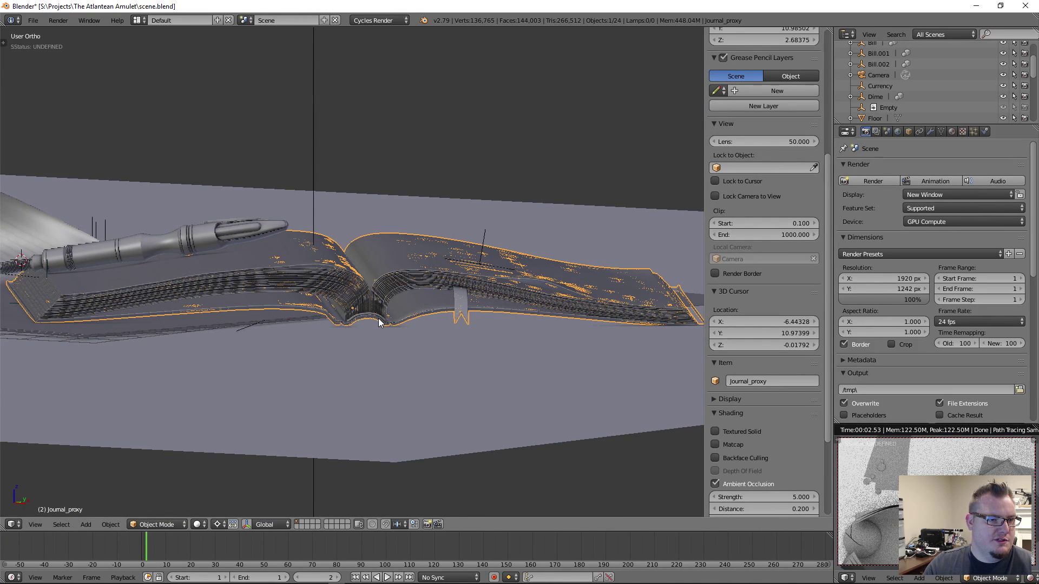
# Examine the open journal edge-on, checking where its spine and cover meet the floor plane
pyautogui.click(380, 404)
pyautogui.moveTo(379, 401); pyautogui.dragTo(447, 327, button='middle')
pyautogui.scroll(-8, 364, 400)
pyautogui.scroll(-3, 366, 385)
pyautogui.scroll(5, 448, 327)
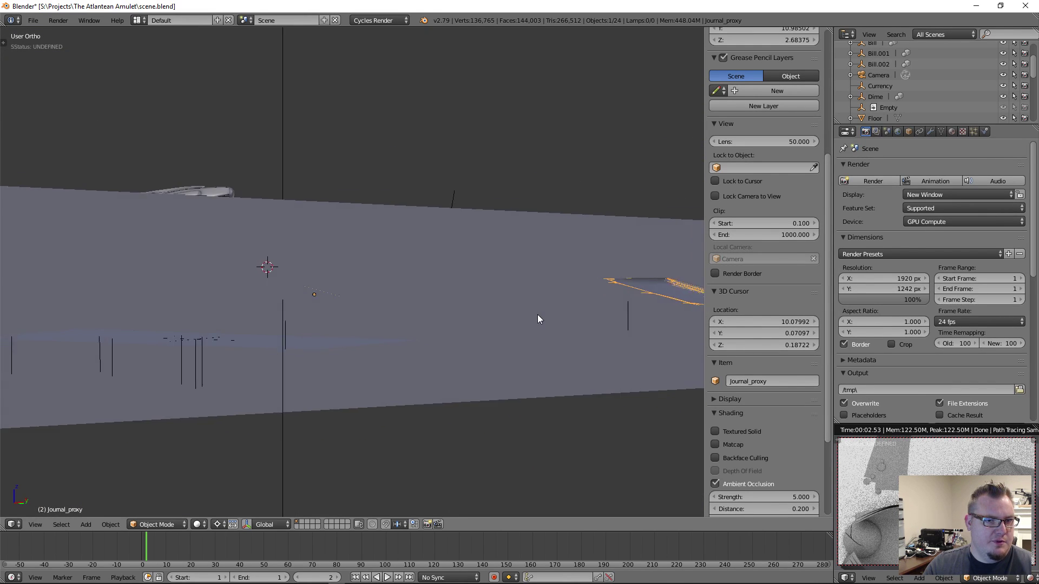
pyautogui.moveTo(537, 319); pyautogui.dragTo(471, 334, button='middle')
pyautogui.scroll(2, 471, 334)
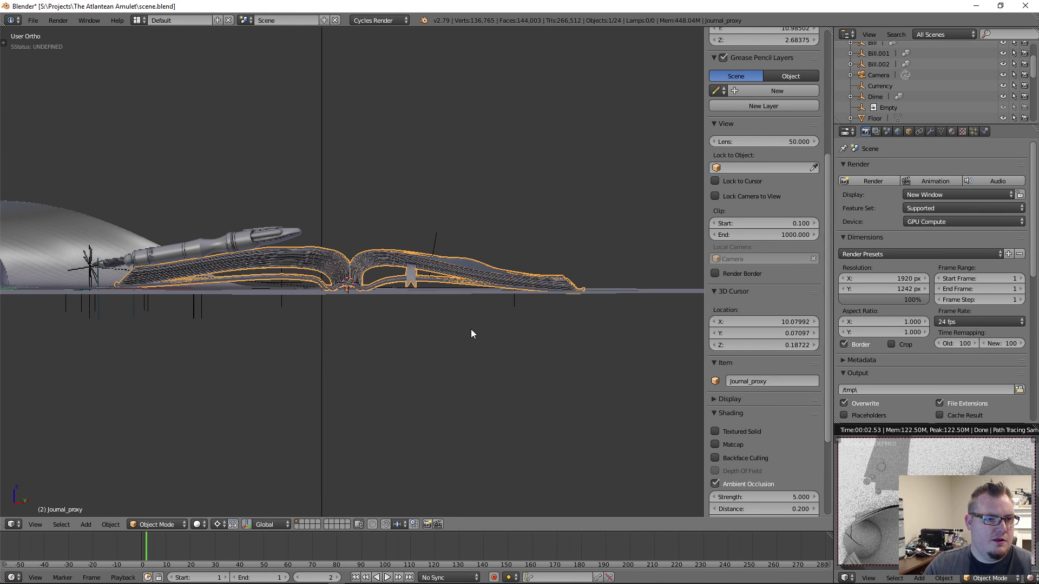
pyautogui.moveTo(471, 334); pyautogui.dragTo(469, 334, button='middle')
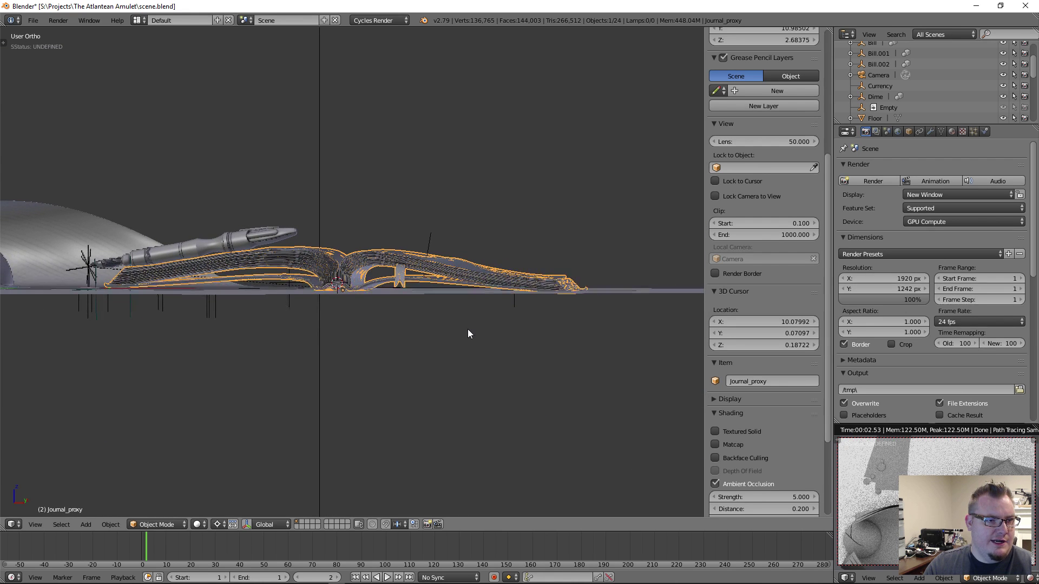
pyautogui.scroll(4, 436, 319)
pyautogui.scroll(2, 245, 313)
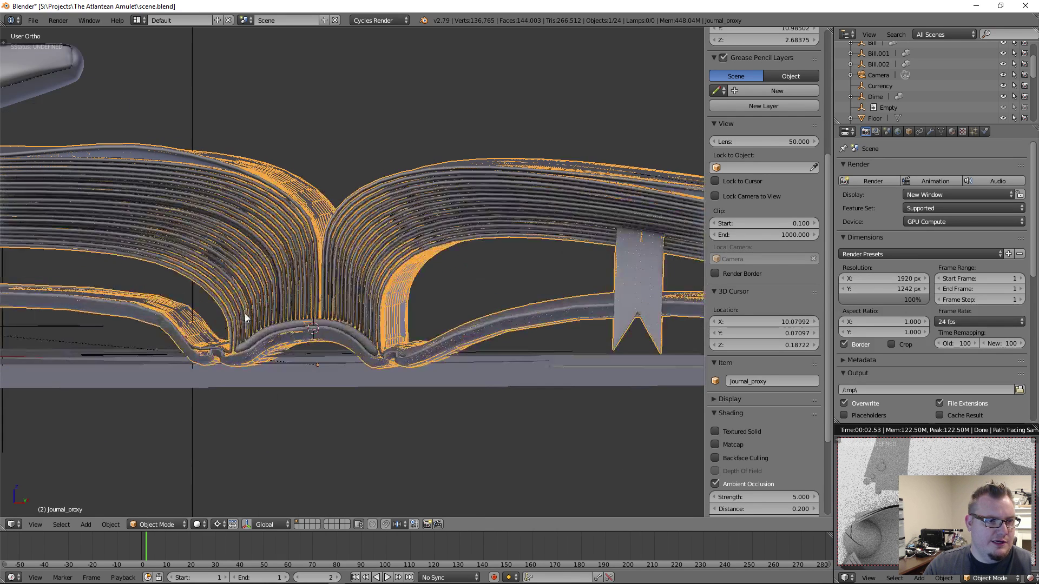
# Examine the gap between the journal's outer cover edge near the pen and the floor
pyautogui.scroll(-4, 281, 359)
pyautogui.moveTo(198, 295); pyautogui.dragTo(209, 323, button='middle')
pyautogui.scroll(4, 210, 323)
pyautogui.scroll(2, 325, 337)
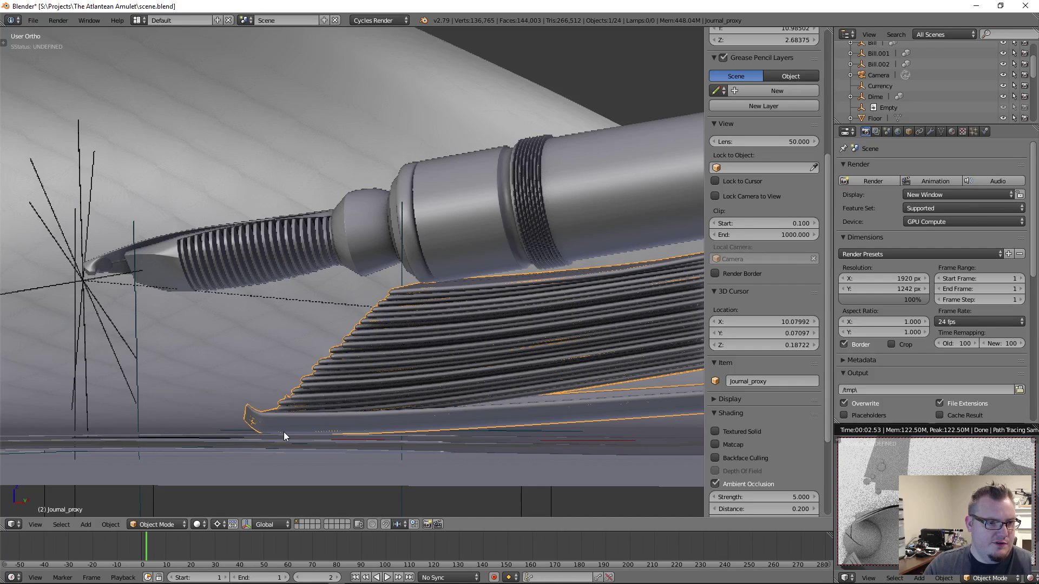
pyautogui.keyDown('shift'); pyautogui.moveTo(283, 432); pyautogui.dragTo(206, 378, button='middle'); pyautogui.keyUp('shift')
pyautogui.scroll(-5, 386, 351)
pyautogui.scroll(-5, 386, 351)
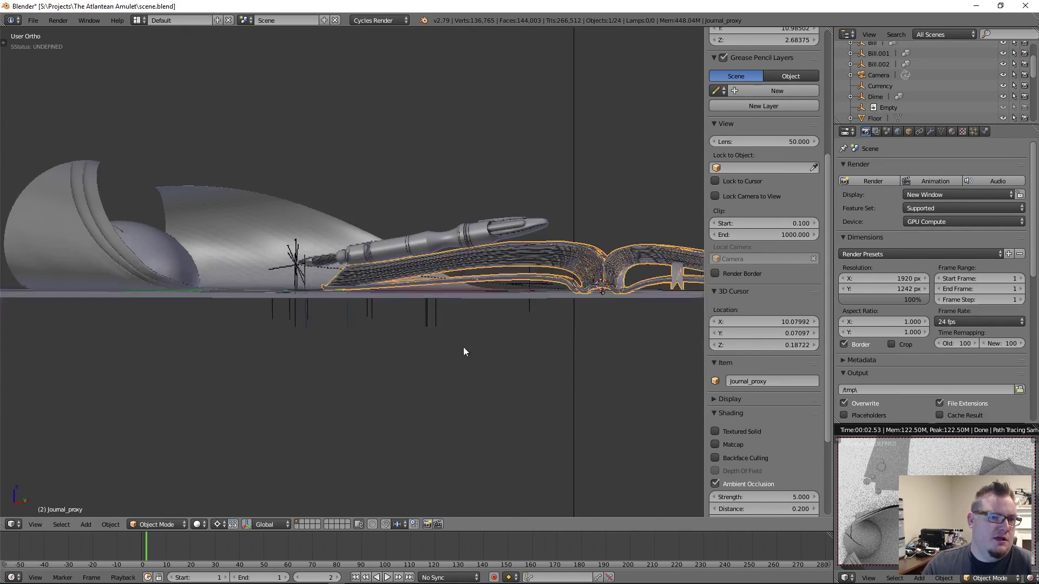
pyautogui.keyDown('shift'); pyautogui.moveTo(569, 325); pyautogui.dragTo(177, 321, button='middle'); pyautogui.keyUp('shift')
# Select the floor plane, open its mesh for editing, and view the whole plane from directly above
pyautogui.moveTo(476, 282); pyautogui.dragTo(515, 322, button='middle')
pyautogui.rightClick(557, 347)
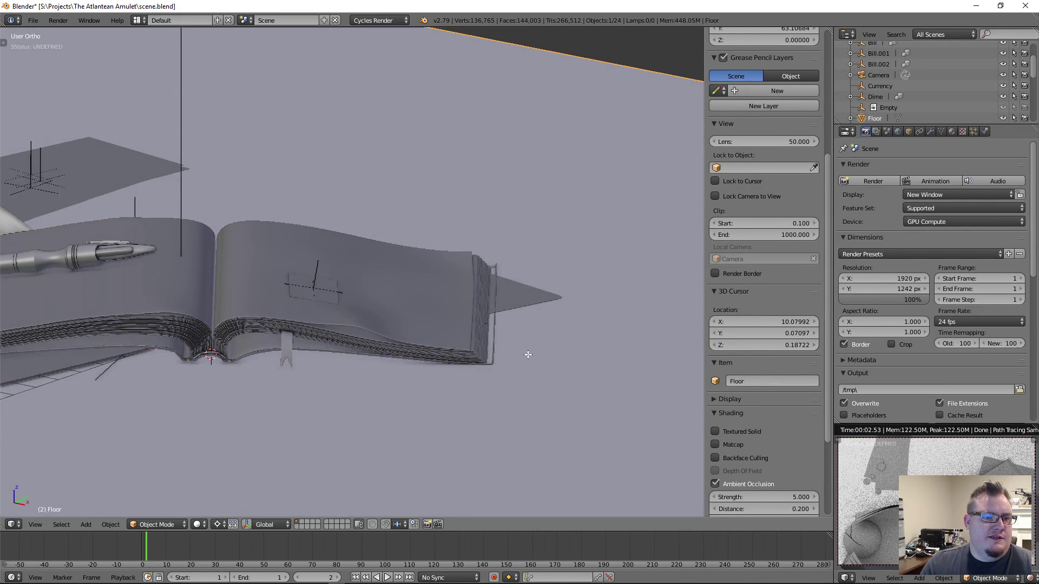
pyautogui.press('Tab')
pyautogui.scroll(-11, 465, 311)
pyautogui.moveTo(374, 301); pyautogui.dragTo(409, 361, button='middle')
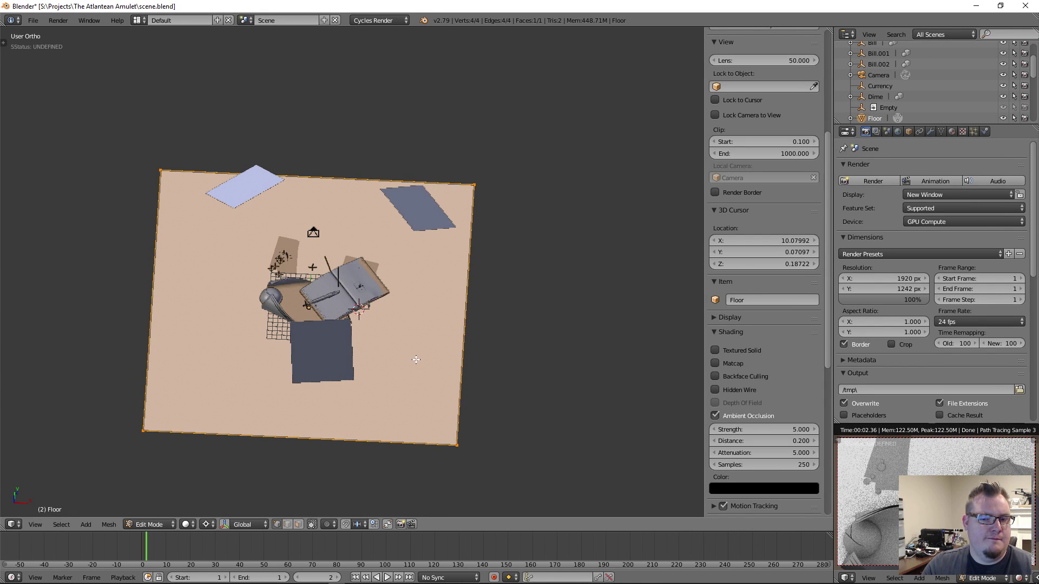
pyautogui.scroll(6, 416, 359)
pyautogui.scroll(-6, 415, 360)
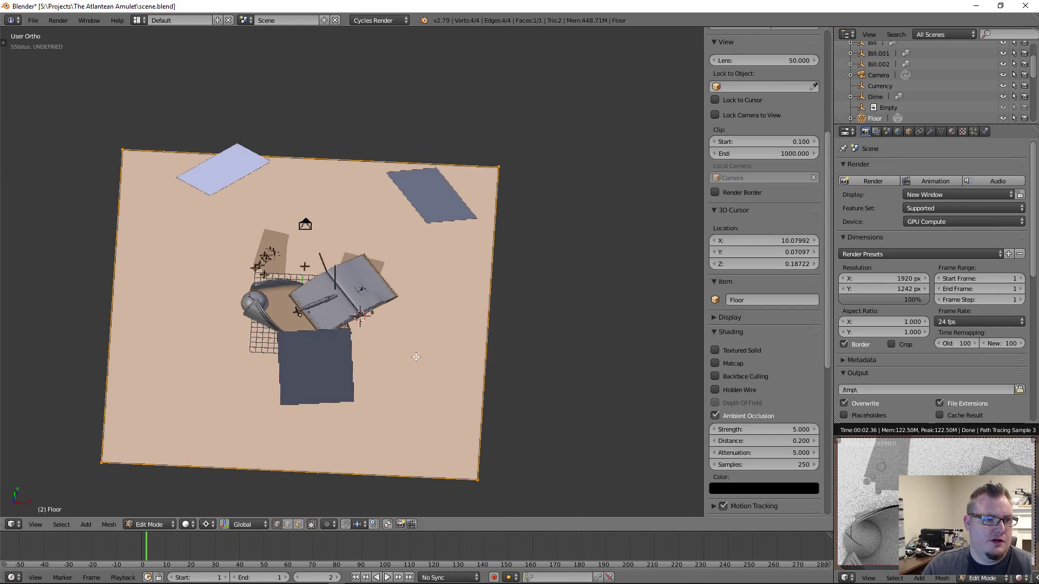
pyautogui.moveTo(416, 355); pyautogui.dragTo(351, 300, button='middle')
pyautogui.scroll(6, 379, 374)
pyautogui.scroll(3, 379, 373)
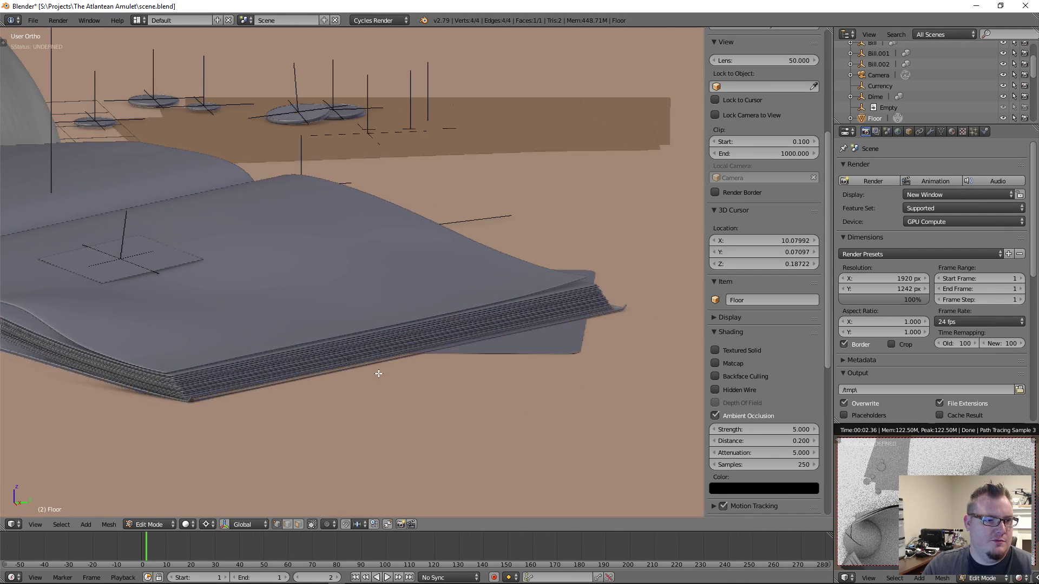
pyautogui.moveTo(379, 374); pyautogui.dragTo(480, 388, button='middle')
pyautogui.scroll(-6, 435, 373)
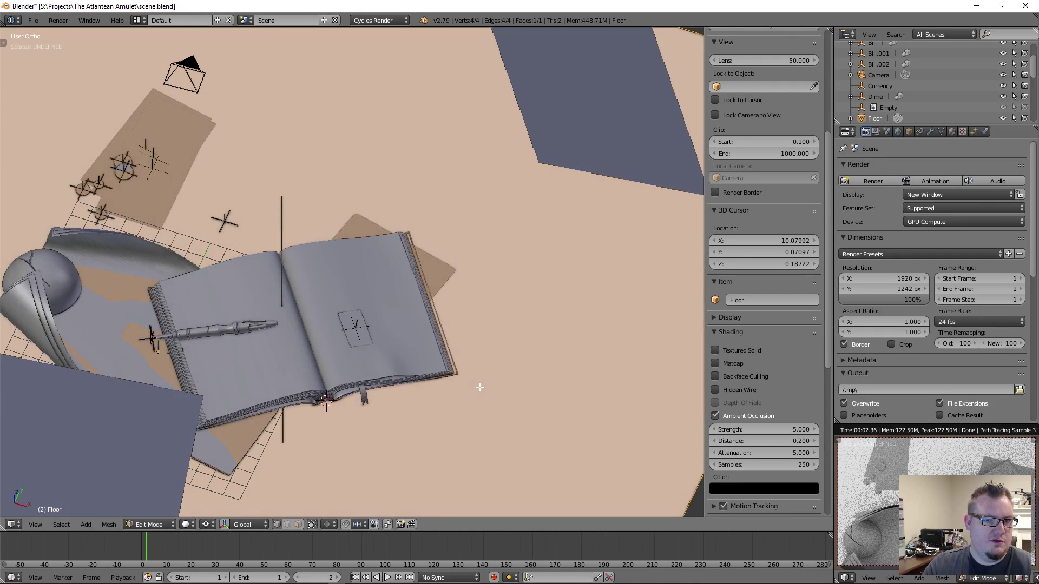
pyautogui.press('KP_7')
pyautogui.scroll(-5, 431, 349)
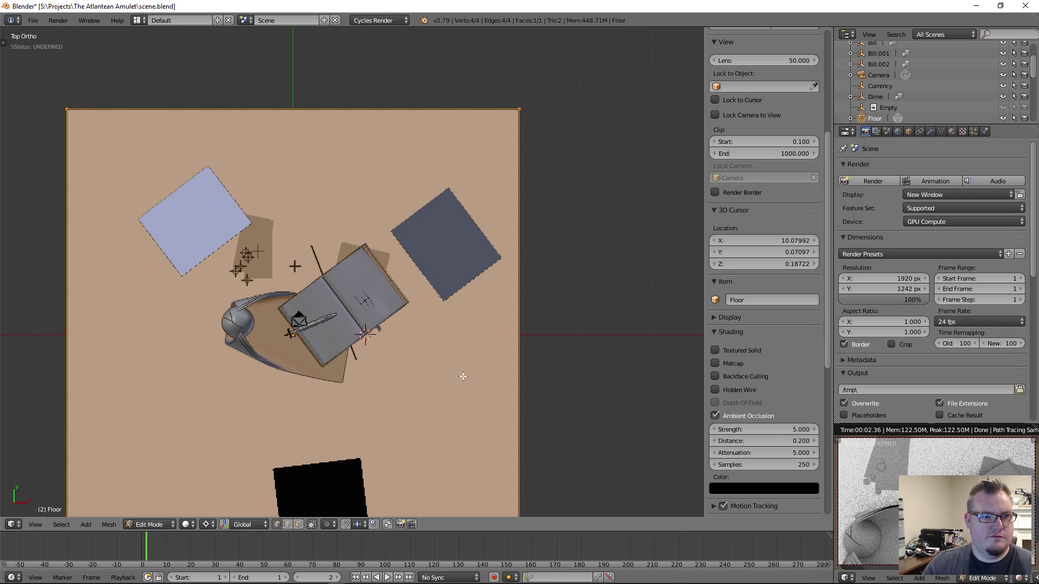
# Subdivide the floor plane into an 11 by 11 grid of faces
pyautogui.press('Tab')
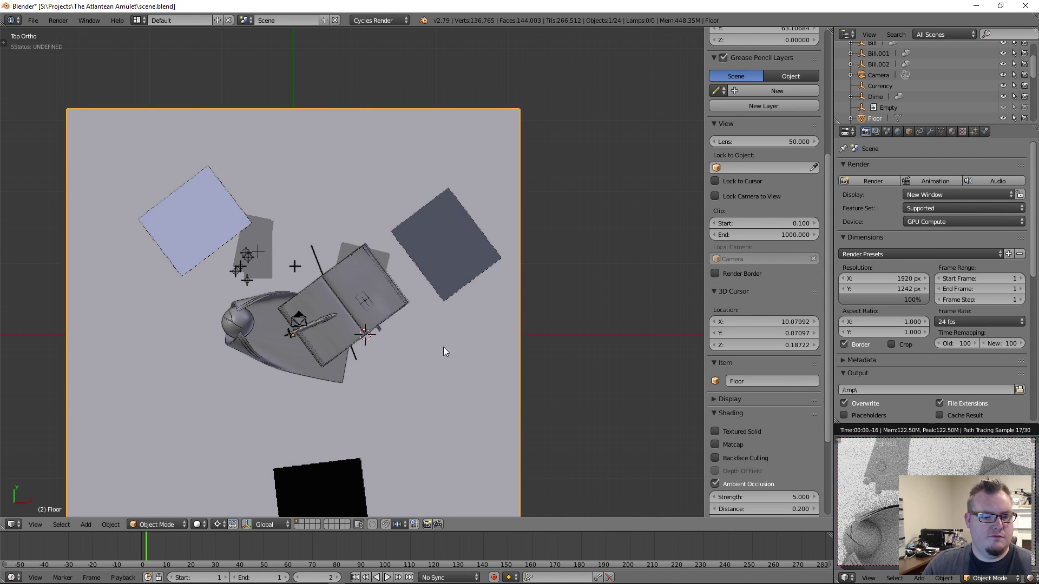
pyautogui.press('Tab')
pyautogui.press('w')
pyautogui.click(412, 329)
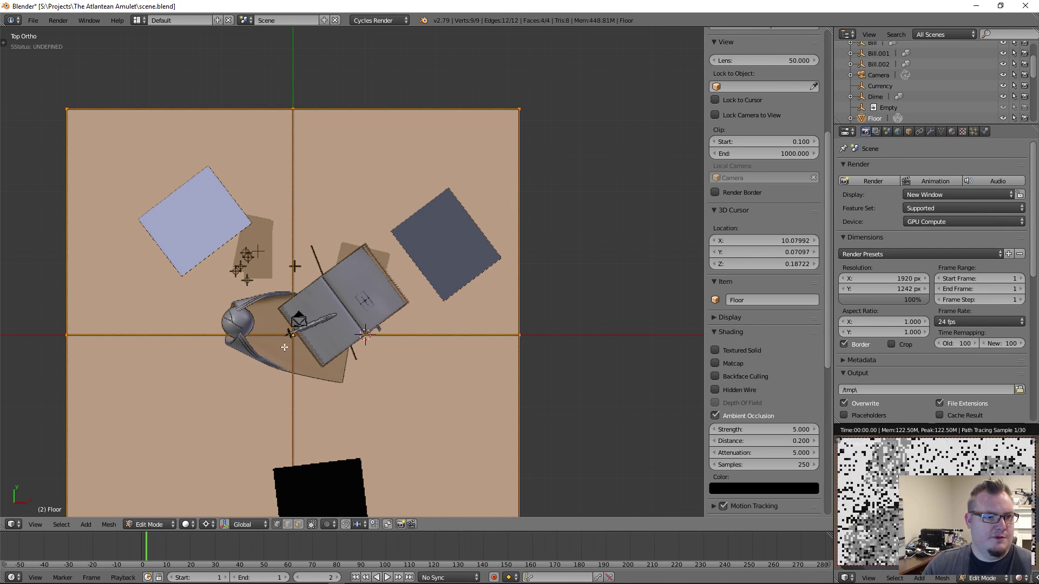
pyautogui.press('t')
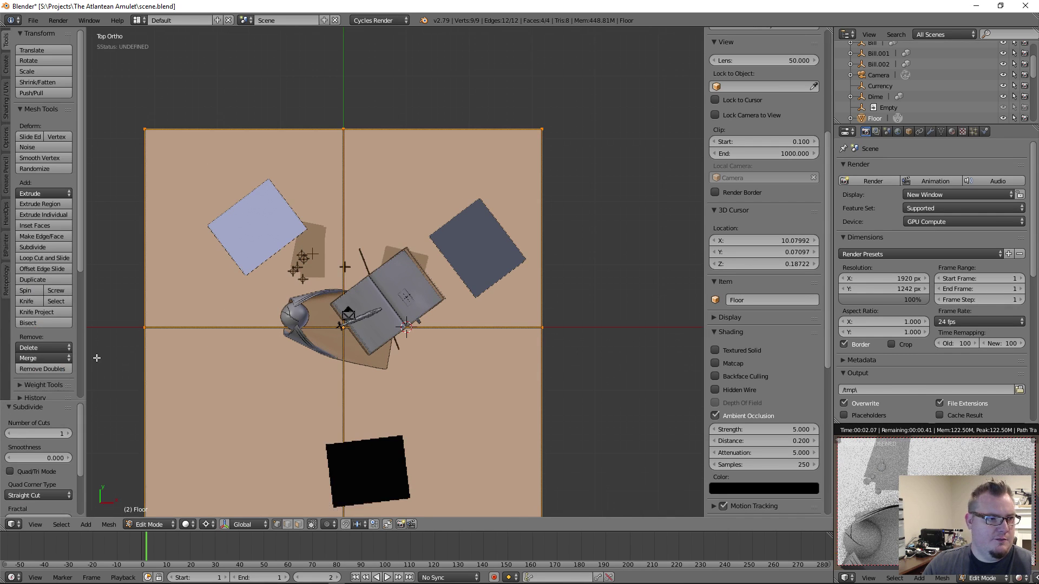
pyautogui.moveTo(55, 434); pyautogui.dragTo(71, 437)
pyautogui.press('Tab')
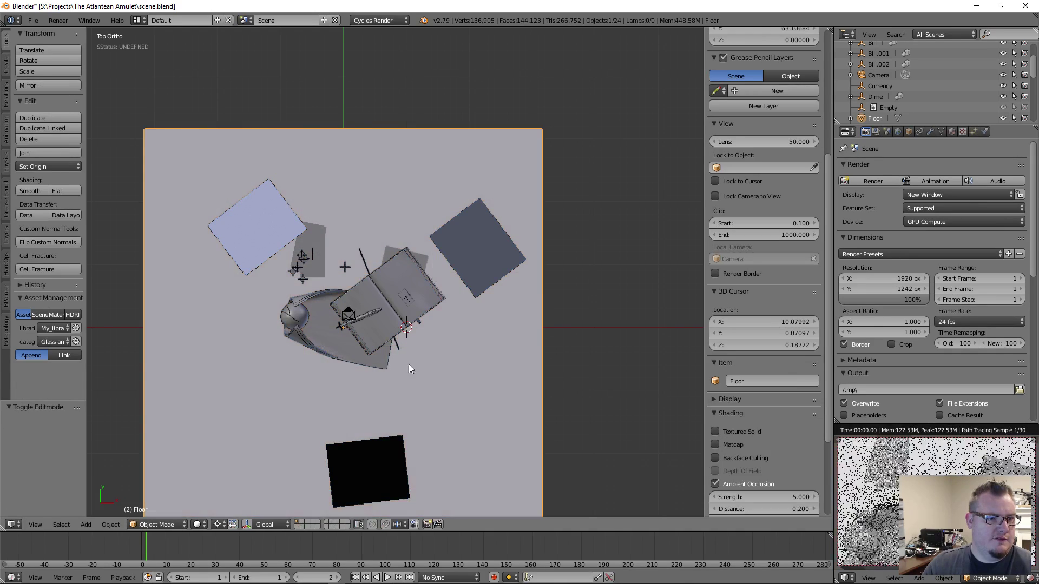
# Turn on proportional editing for the floor mesh and select the single vertex beyond the postcard's exposed corner
pyautogui.moveTo(408, 365); pyautogui.dragTo(303, 352, button='middle')
pyautogui.press('Tab')
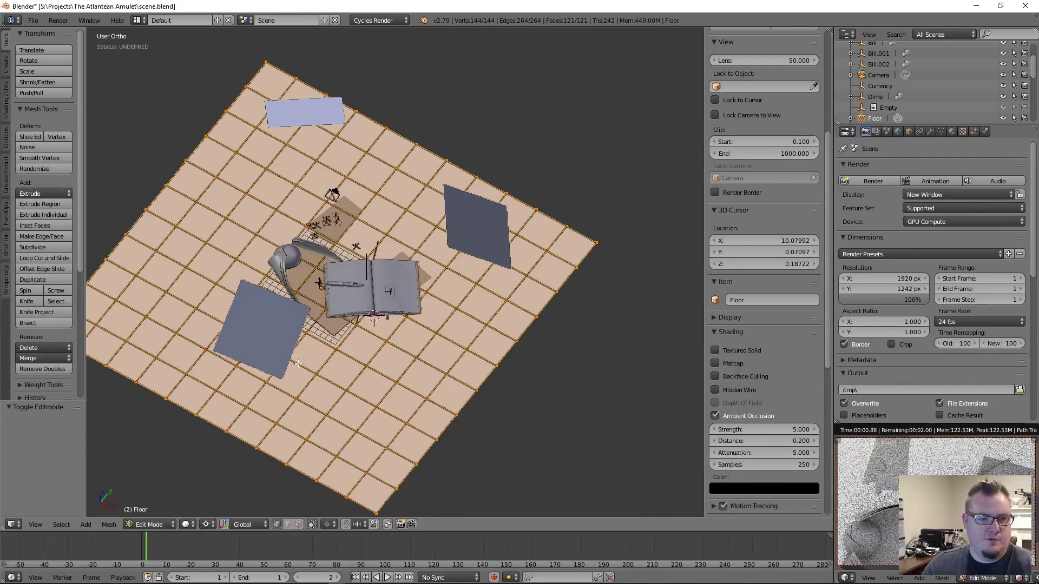
pyautogui.scroll(6, 298, 364)
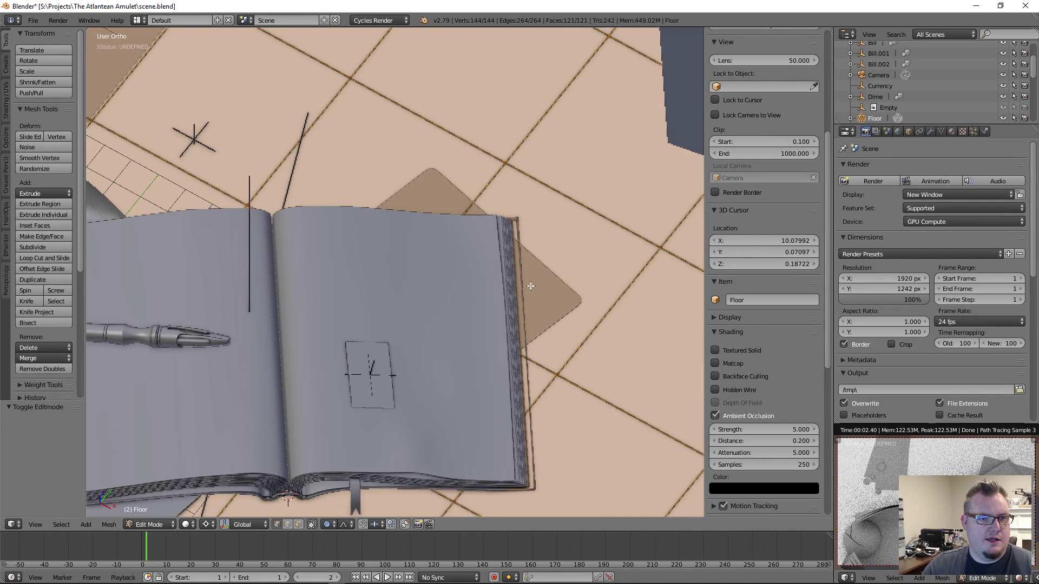
pyautogui.press('a')
pyautogui.rightClick(662, 249)
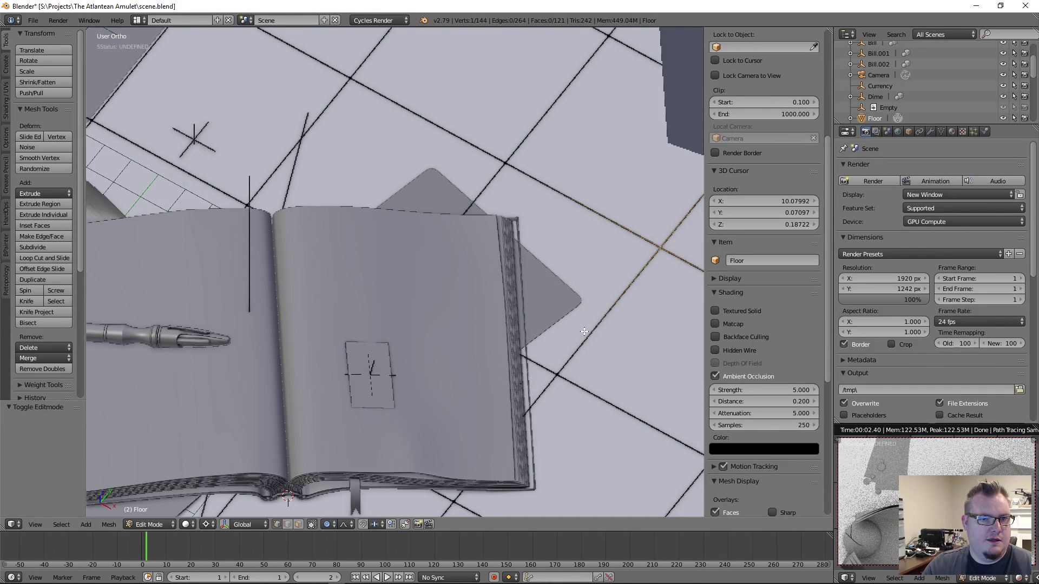
# Try to lower the selected floor vertex along global Z, enlarging the proportional size to about 15.86
pyautogui.press('g')
pyautogui.press('z')
pyautogui.scroll(-20, 585, 332)
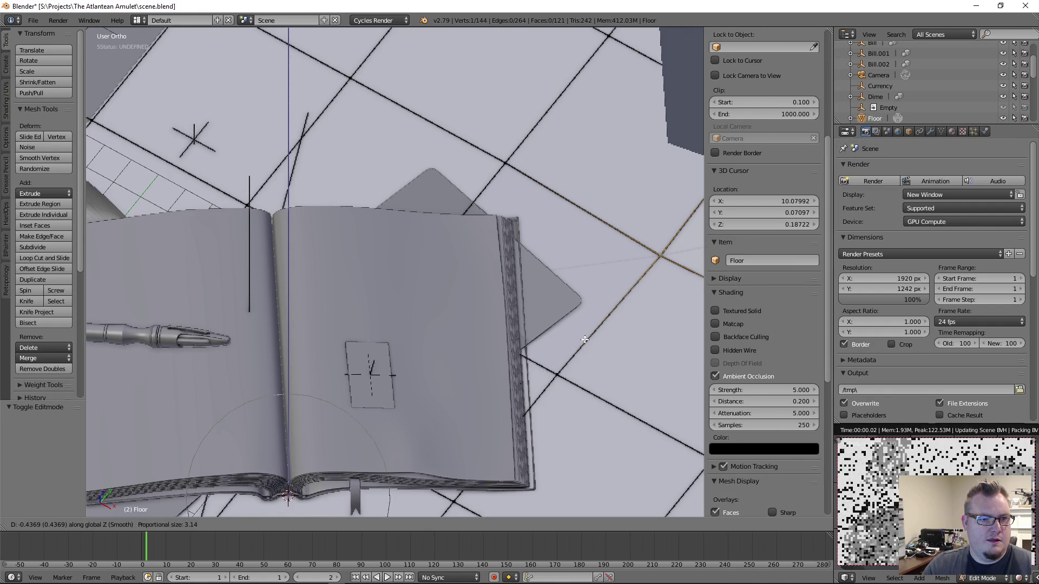
pyautogui.scroll(-8, 585, 339)
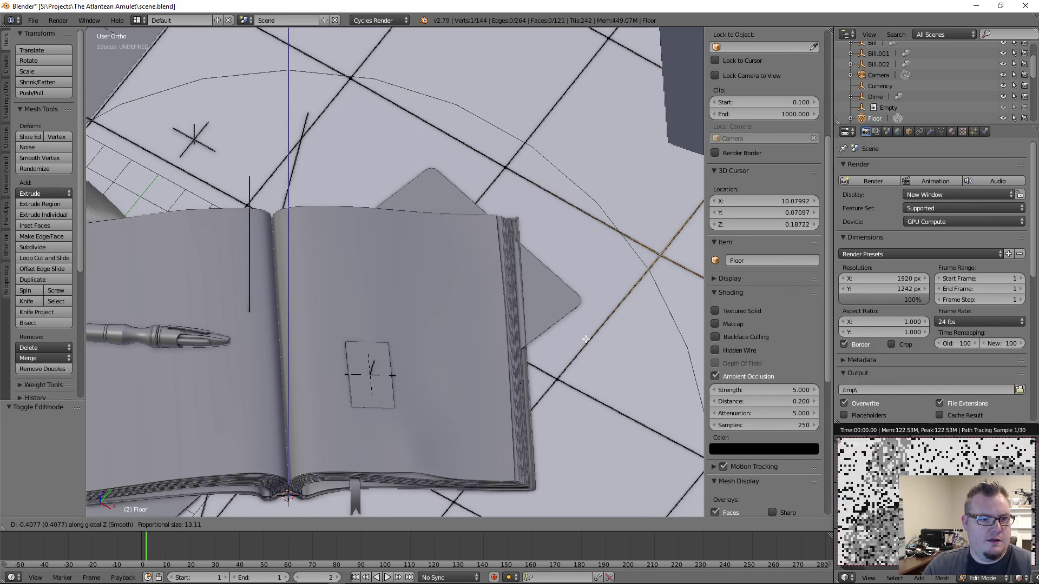
pyautogui.scroll(-6, 586, 339)
pyautogui.click(585, 340)
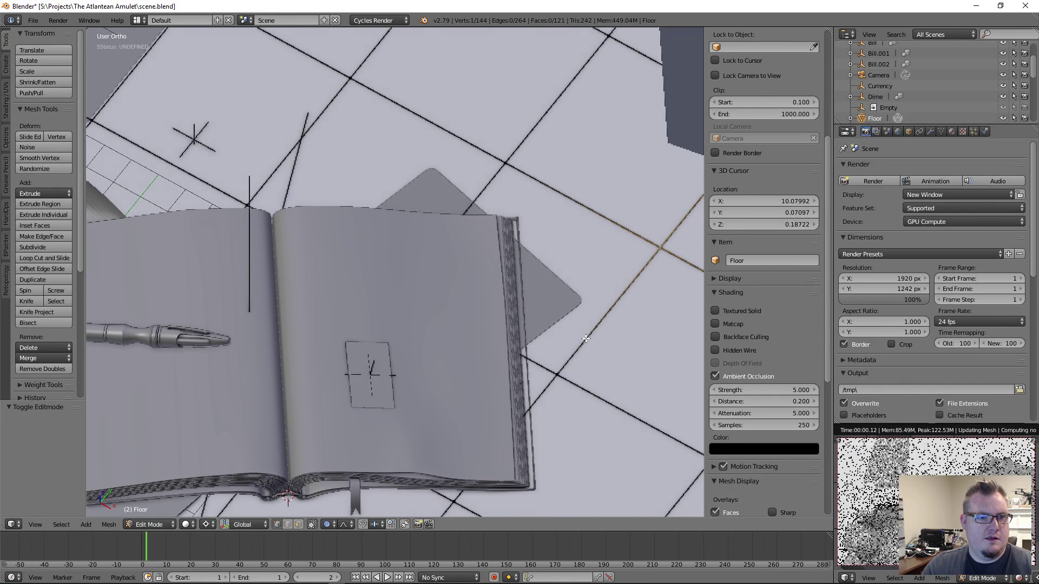
# Lower the selected floor vertex by about 0.058 along global Z with smooth proportional falloff
pyautogui.scroll(-4, 465, 342)
pyautogui.moveTo(464, 342); pyautogui.dragTo(508, 319, button='middle')
pyautogui.scroll(8, 517, 317)
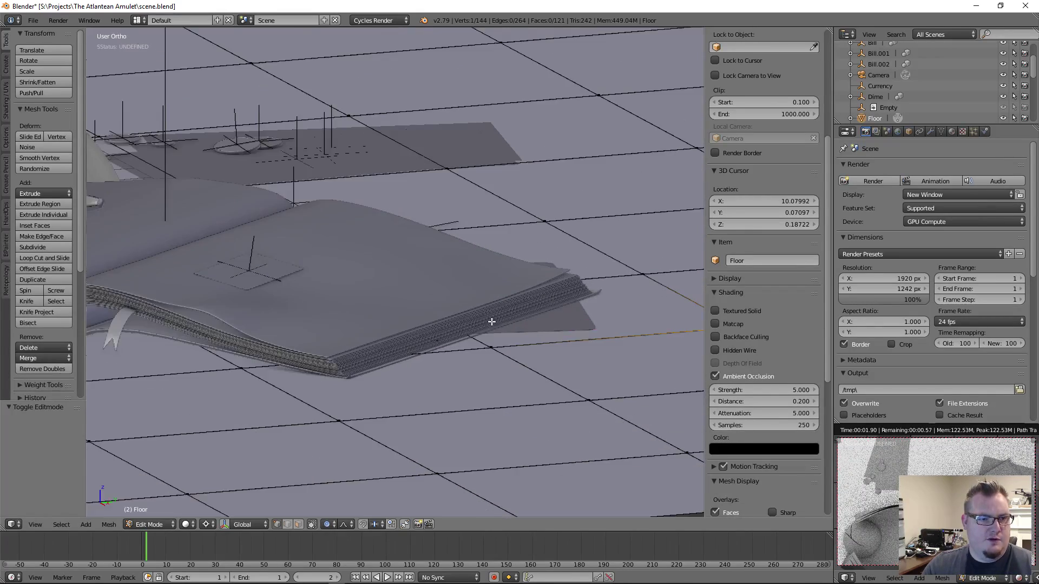
pyautogui.press('g')
pyautogui.press('z')
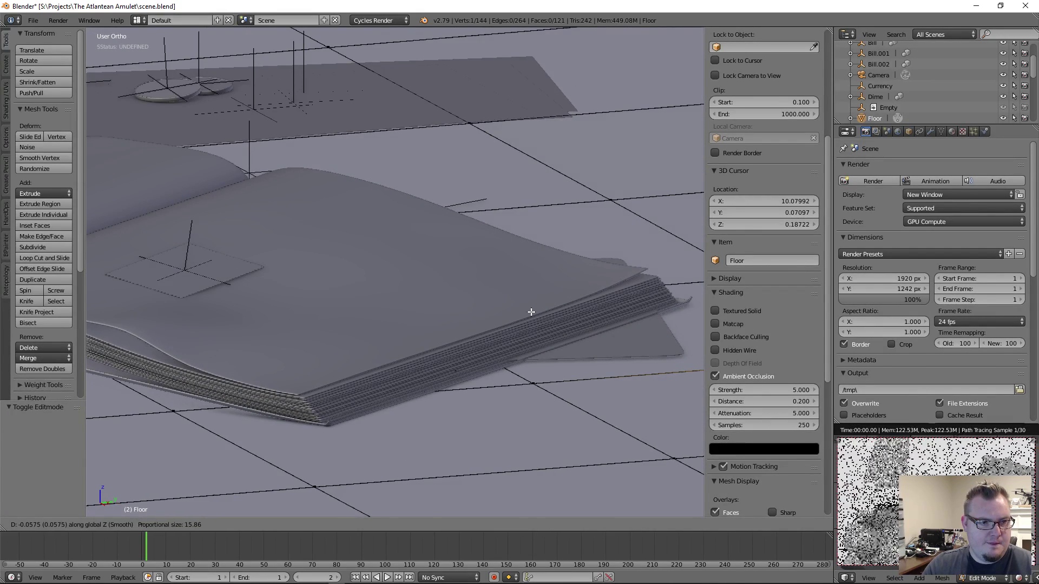
pyautogui.click(531, 312)
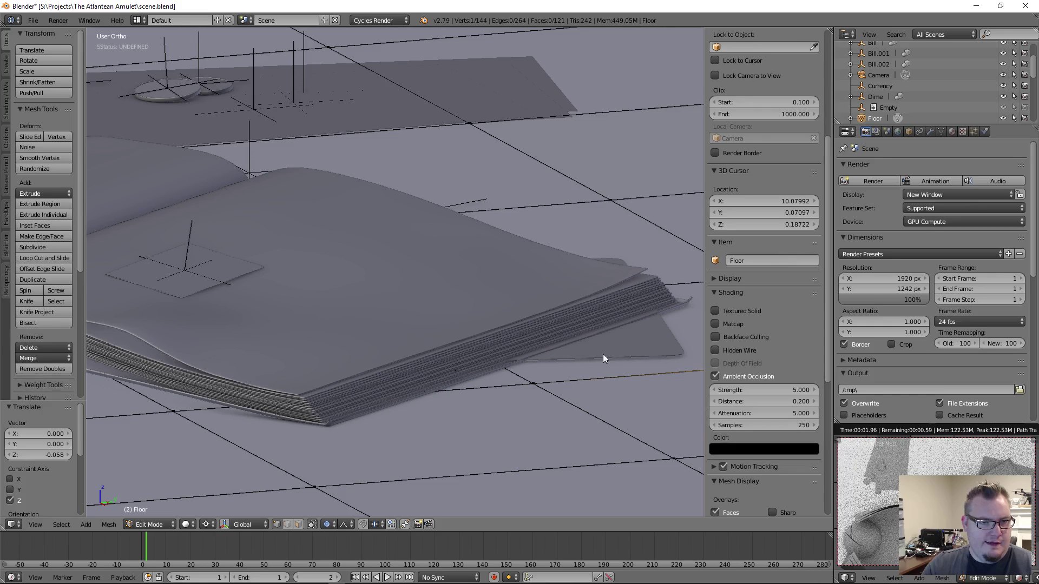
# Select the postcard under the journal and lower it by about 0.040 along global Z
pyautogui.press('Tab')
pyautogui.rightClick(594, 363)
pyautogui.moveTo(605, 333); pyautogui.dragTo(441, 340, button='middle')
pyautogui.press('z')
pyautogui.press('z')
pyautogui.scroll(6, 349, 343)
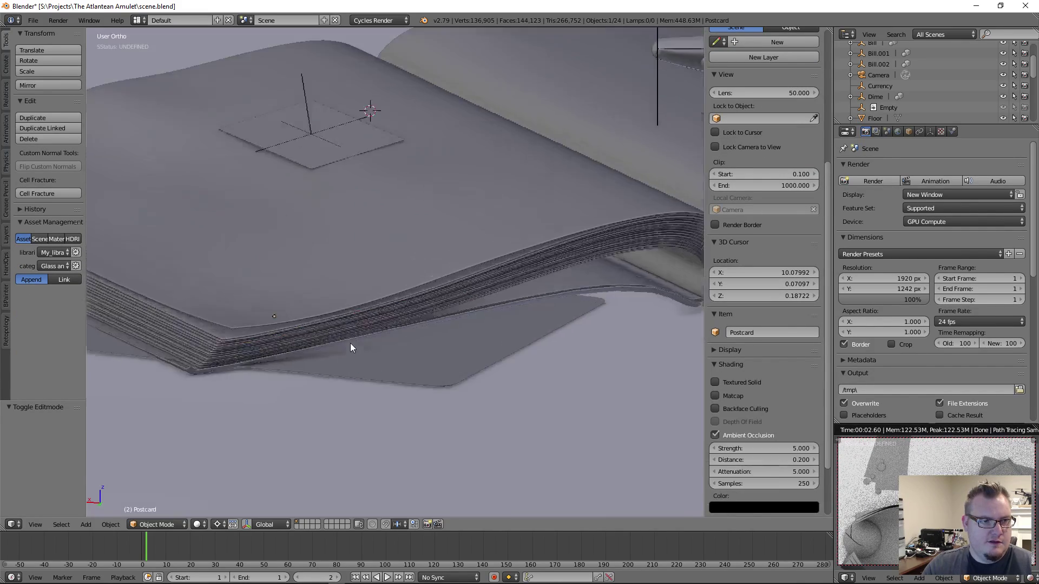
pyautogui.keyDown('shift'); pyautogui.moveTo(180, 350); pyautogui.dragTo(560, 100, button='middle'); pyautogui.keyUp('shift')
pyautogui.moveTo(460, 172); pyautogui.dragTo(606, 234, button='middle')
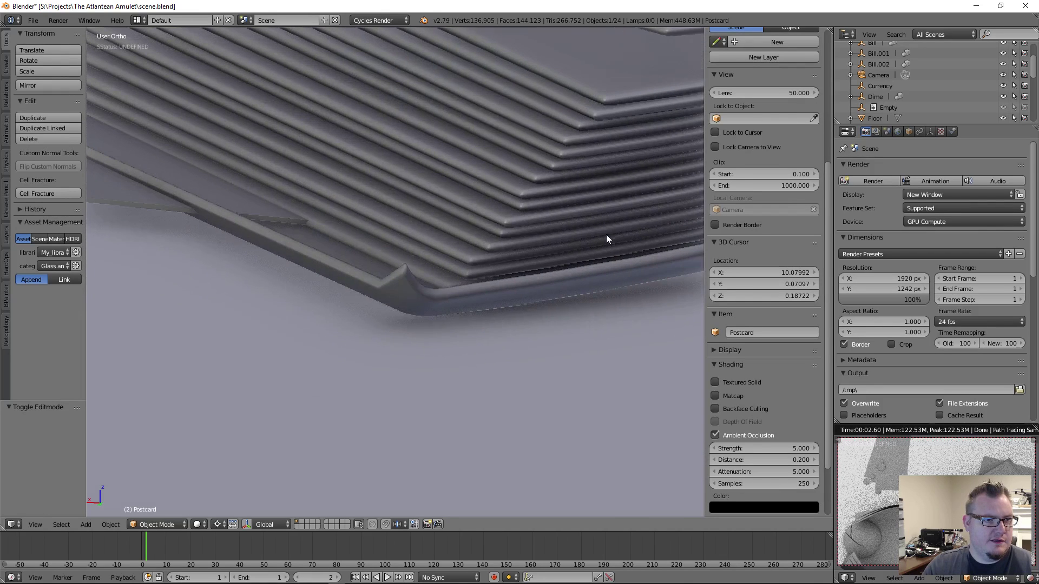
pyautogui.press('g')
pyautogui.press('z')
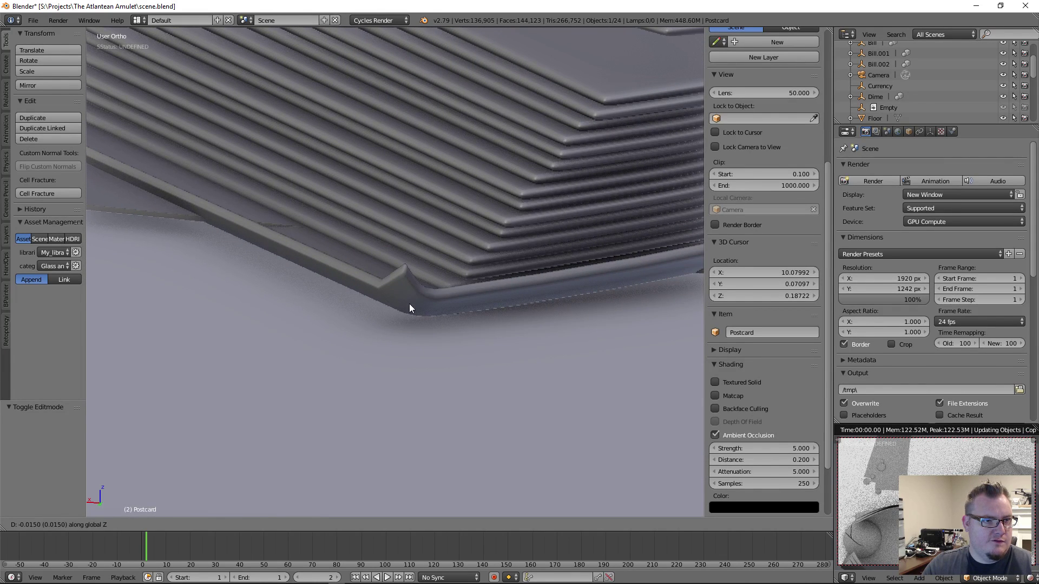
pyautogui.click(360, 422)
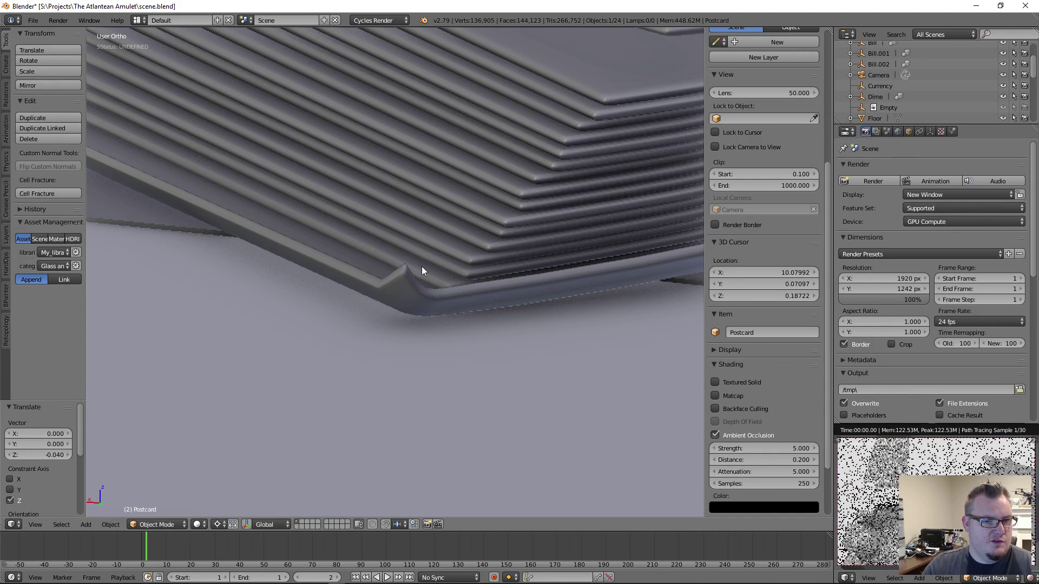
# Deselect the postcard, select the floor and open its mesh for editing in vertex select mode
pyautogui.moveTo(421, 266); pyautogui.dragTo(393, 186, button='middle')
pyautogui.press('a')
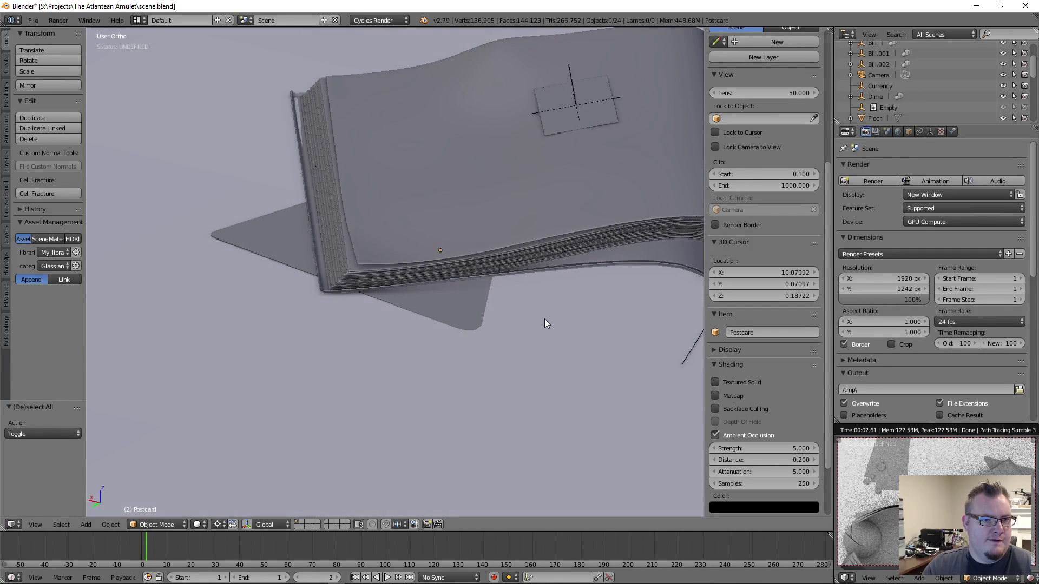
pyautogui.rightClick(440, 391)
pyautogui.scroll(-5, 439, 391)
pyautogui.press('Tab')
pyautogui.scroll(5, 529, 303)
pyautogui.hotkey('ctrl', 'Tab')
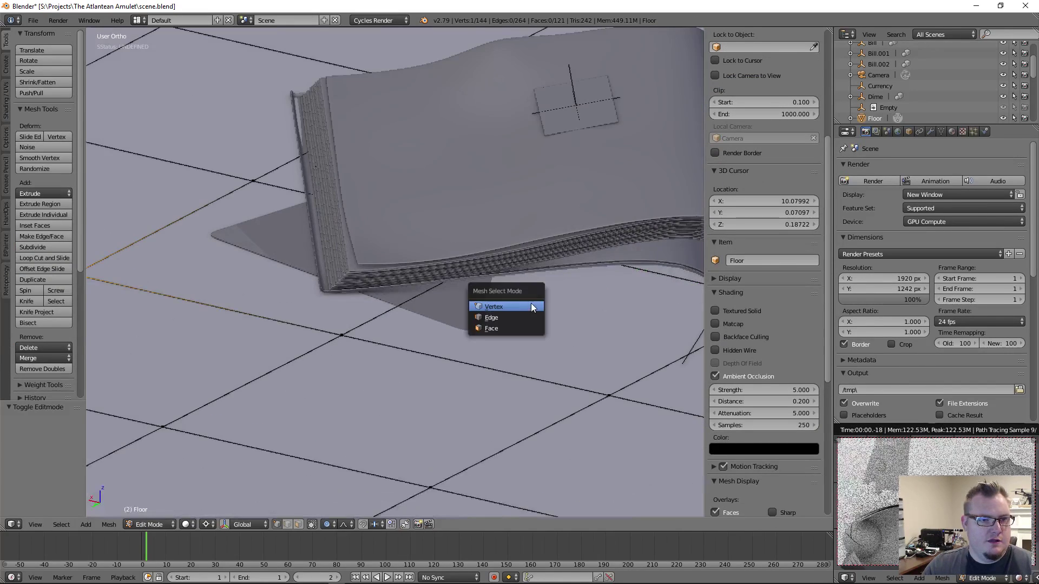
pyautogui.click(531, 307)
# Select the floor vertex beneath the journal beside the postcard and lower it by about 0.035 along global Z
pyautogui.scroll(-5, 434, 264)
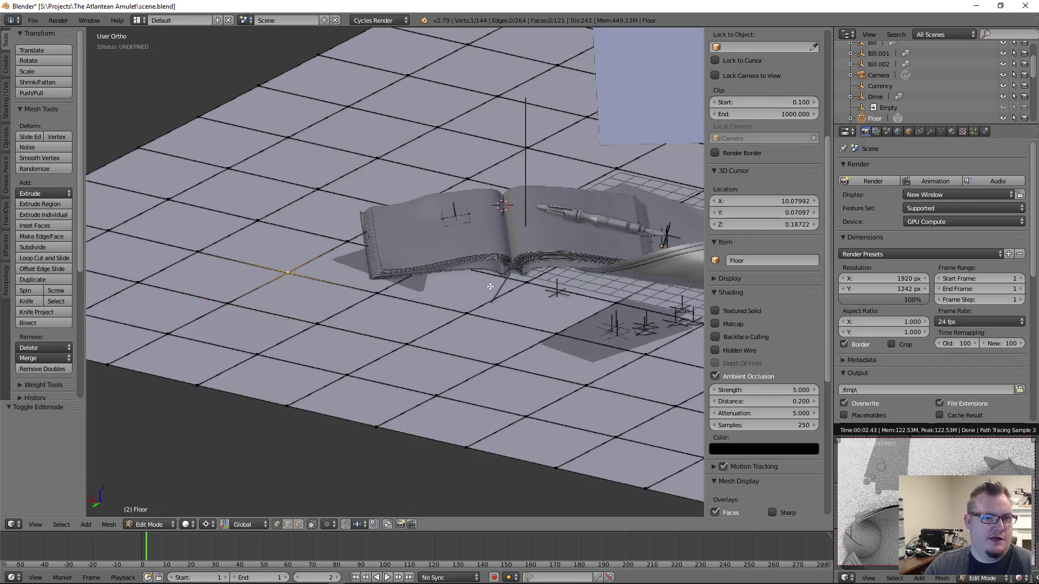
pyautogui.rightClick(506, 282)
pyautogui.scroll(6, 507, 283)
pyautogui.moveTo(507, 283); pyautogui.dragTo(493, 262, button='middle')
pyautogui.scroll(4, 498, 209)
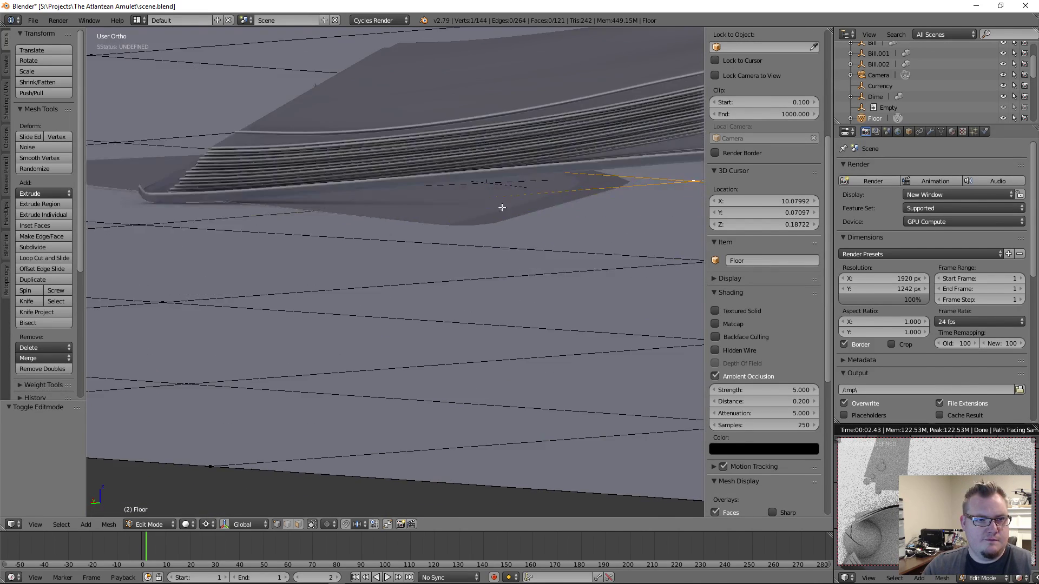
pyautogui.press('g')
pyautogui.press('z')
pyautogui.click(466, 295)
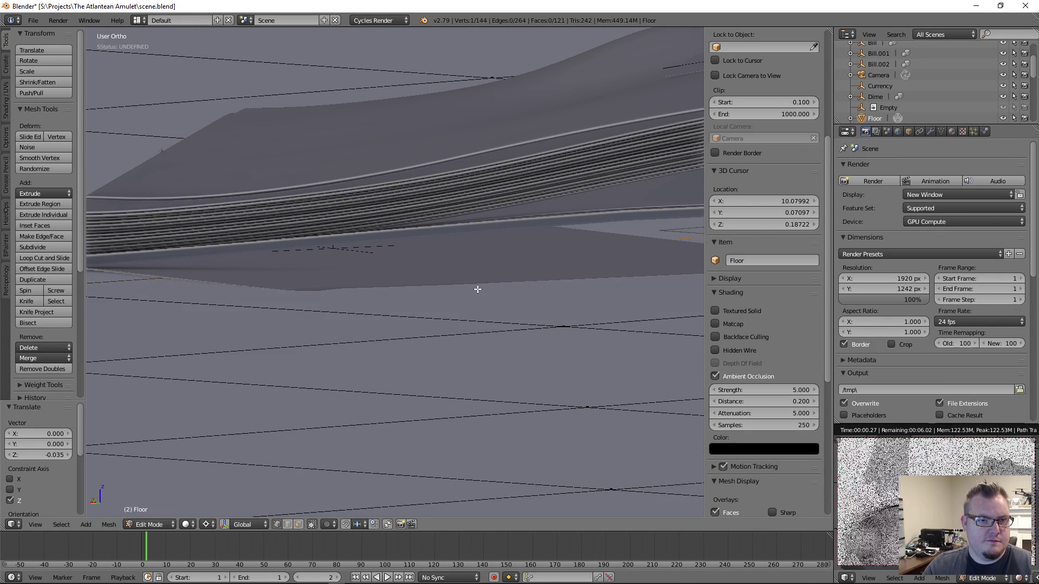
# Nudge the floor vertex in front of the journal's spine along global Z, deselect everything and return to object mode
pyautogui.scroll(-4, 507, 305)
pyautogui.moveTo(507, 306); pyautogui.dragTo(576, 383, button='middle')
pyautogui.rightClick(622, 381)
pyautogui.press('g')
pyautogui.press('z')
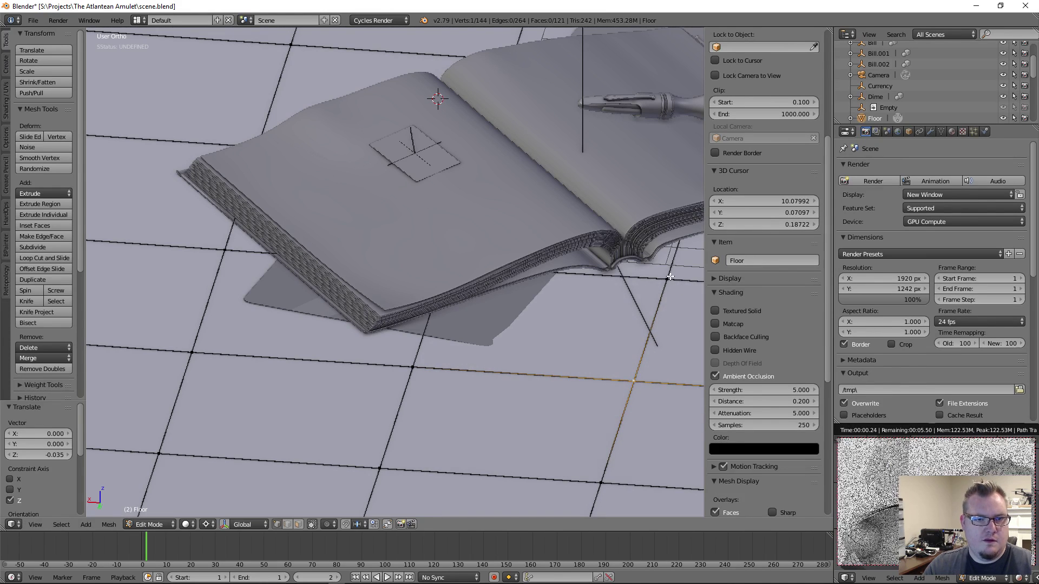
pyautogui.click(628, 318)
pyautogui.press('a')
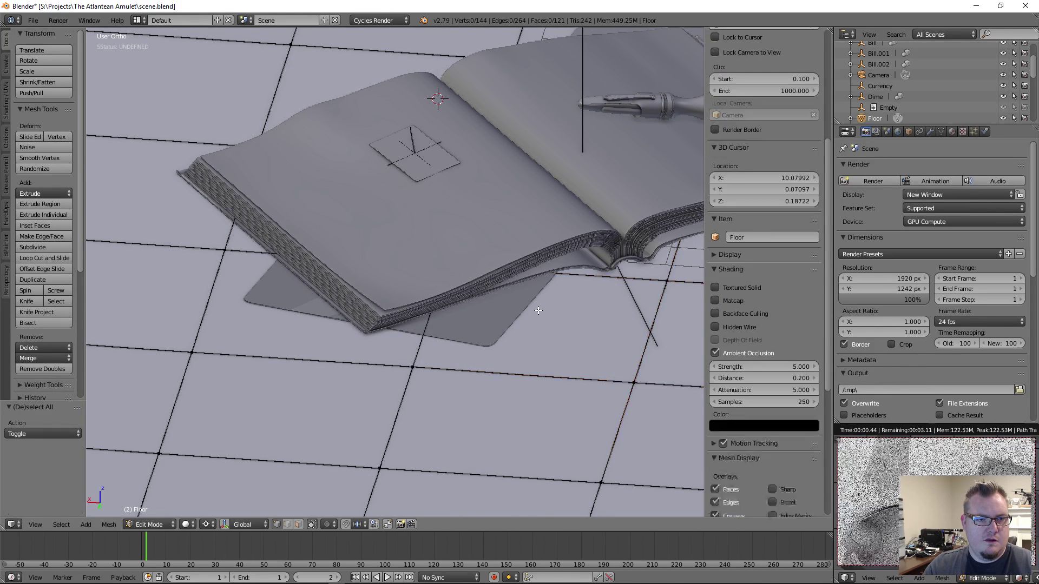
pyautogui.scroll(-4, 514, 311)
pyautogui.press('Tab')
# Examine how the journal's pages and cover rest on the postcard and floor from low, side and overhead angles
pyautogui.moveTo(415, 310); pyautogui.dragTo(385, 277, button='middle')
pyautogui.press('a')
pyautogui.scroll(8, 427, 255)
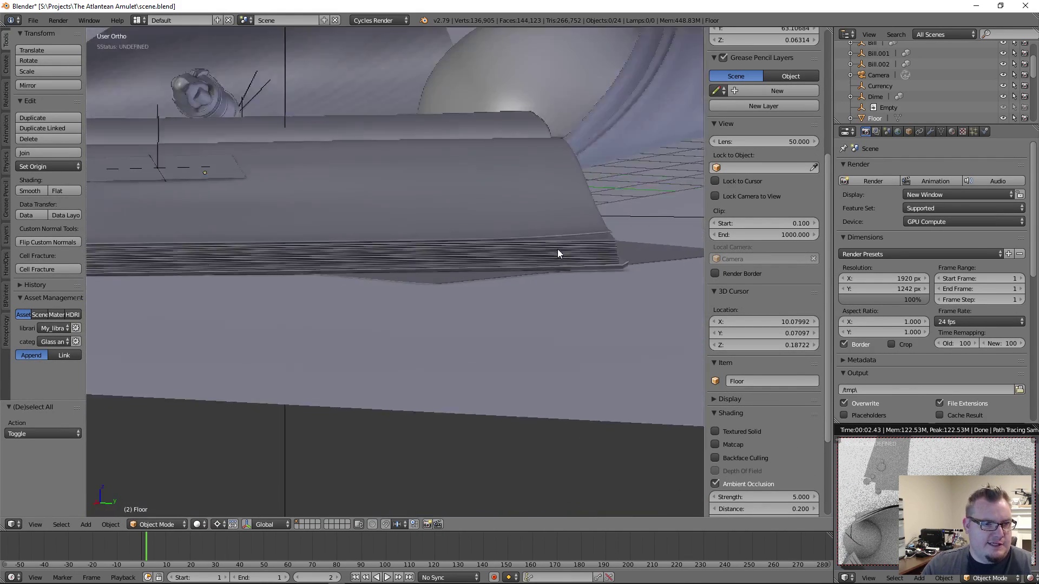
pyautogui.moveTo(560, 253); pyautogui.dragTo(617, 292, button='middle')
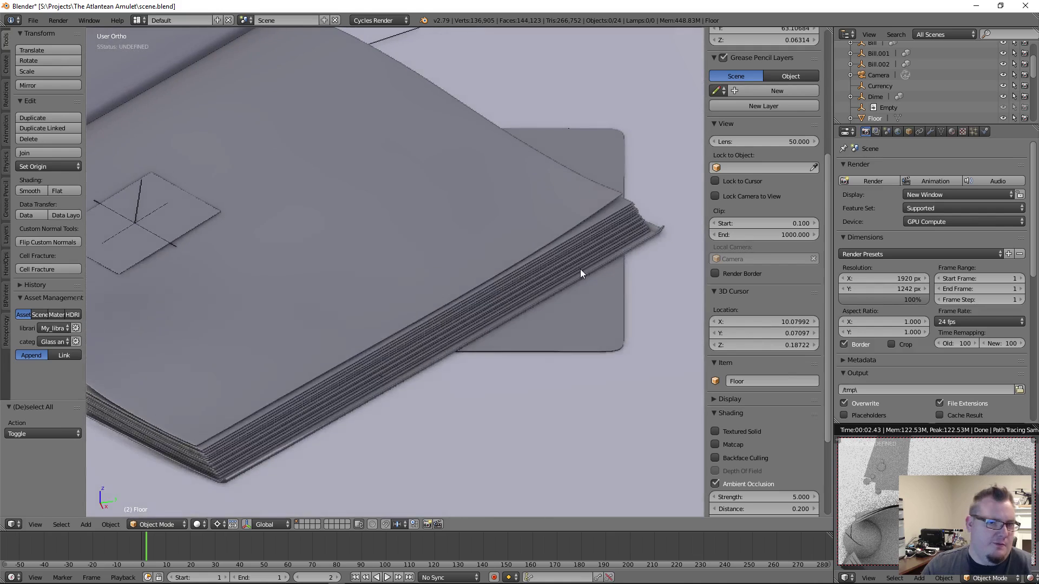
pyautogui.scroll(-6, 455, 183)
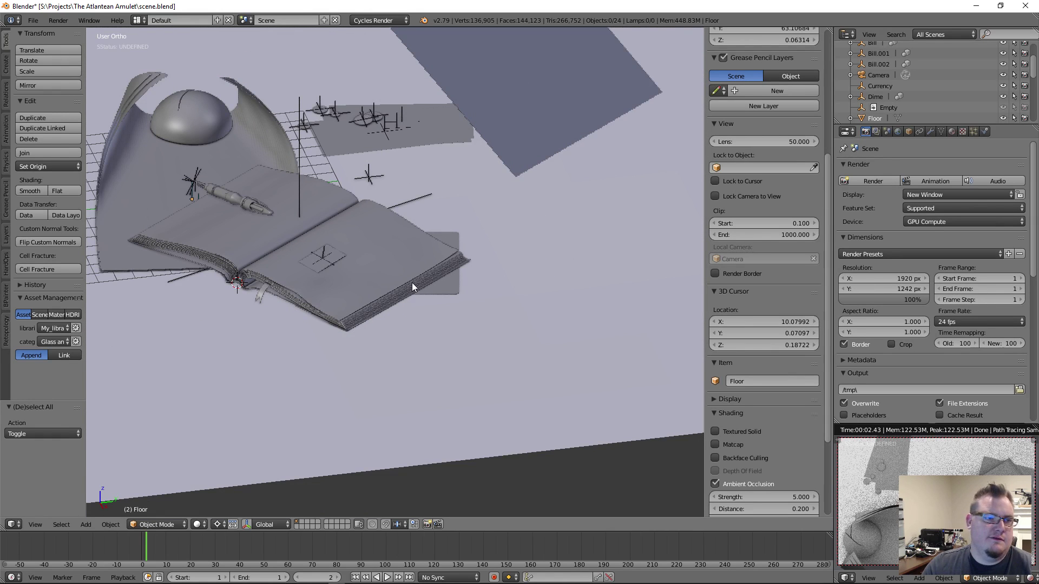
pyautogui.moveTo(401, 261); pyautogui.dragTo(439, 281, button='middle')
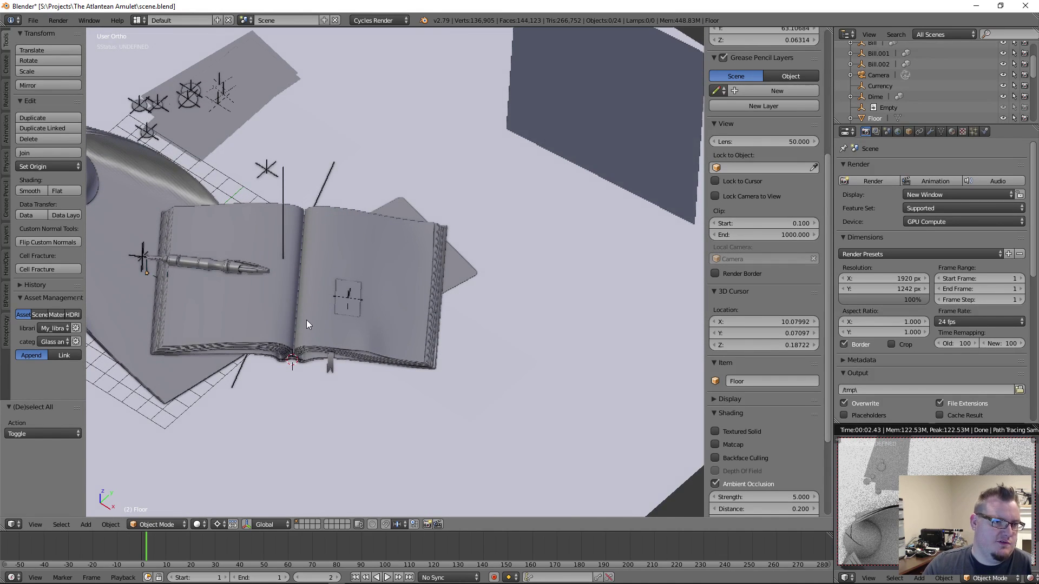
pyautogui.scroll(5, 306, 320)
pyautogui.keyDown('shift'); pyautogui.moveTo(300, 285); pyautogui.dragTo(498, 242, button='middle'); pyautogui.keyUp('shift')
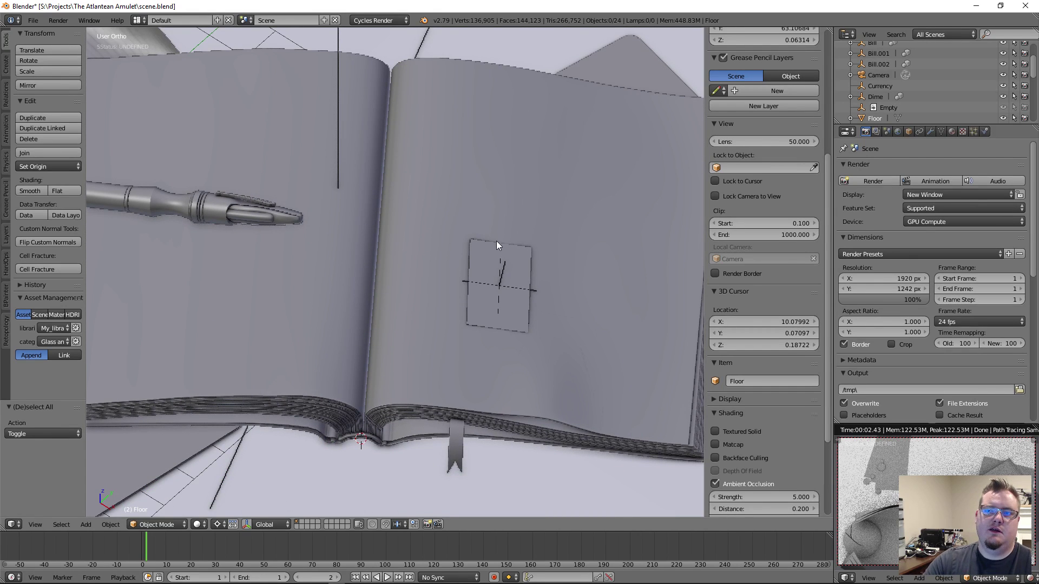
pyautogui.scroll(-2, 497, 245)
pyautogui.scroll(-2, 363, 263)
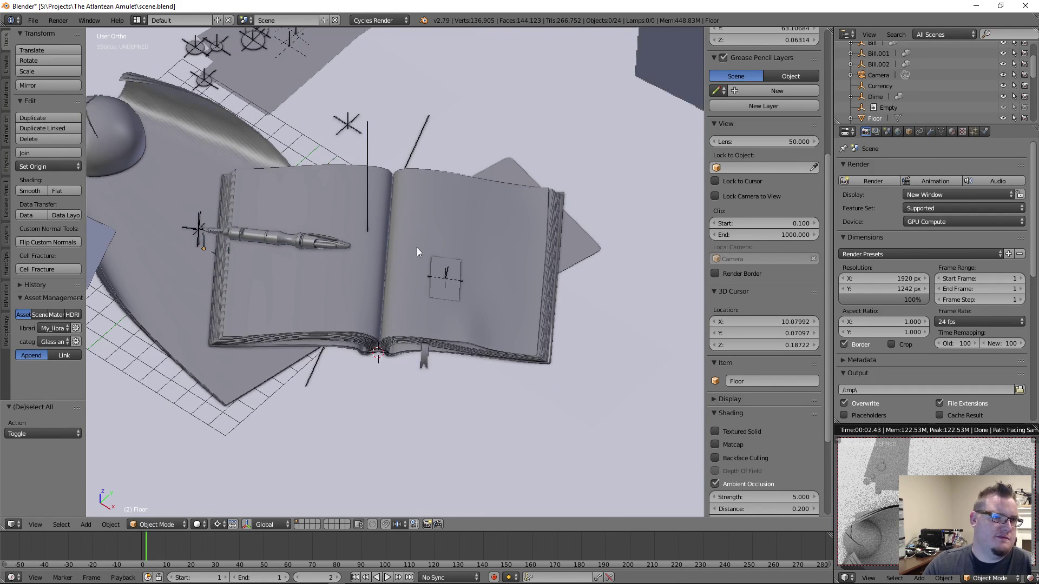
pyautogui.scroll(-1, 434, 214)
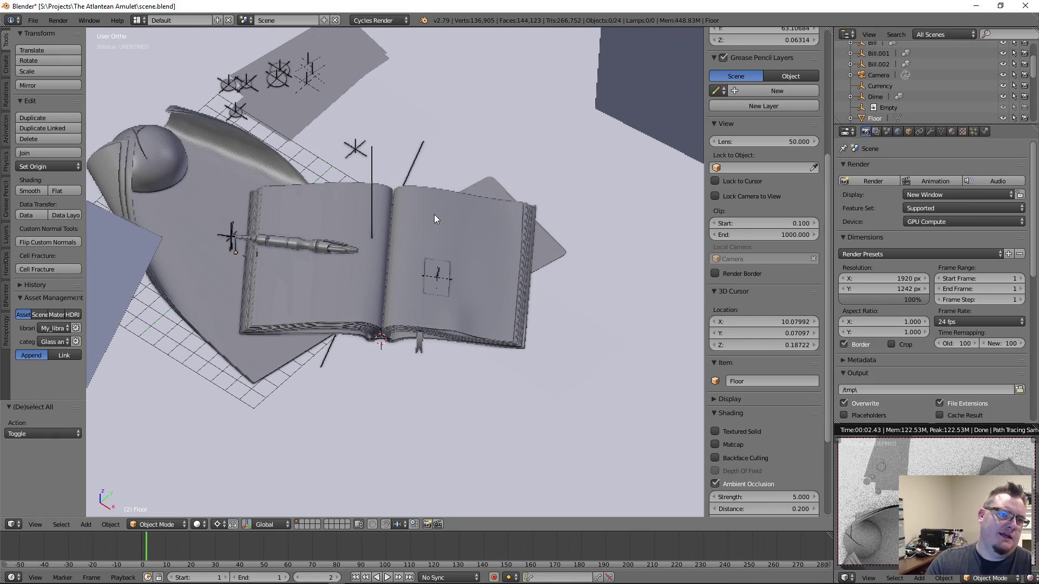
pyautogui.moveTo(434, 214); pyautogui.dragTo(442, 239, button='middle')
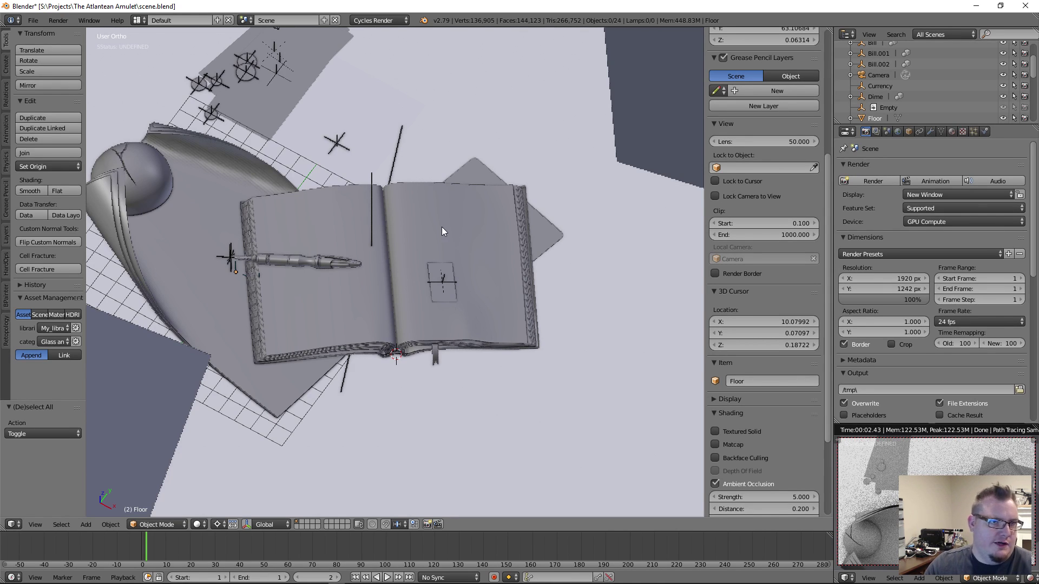
pyautogui.moveTo(479, 244); pyautogui.dragTo(321, 247, button='middle')
pyautogui.scroll(5, 433, 352)
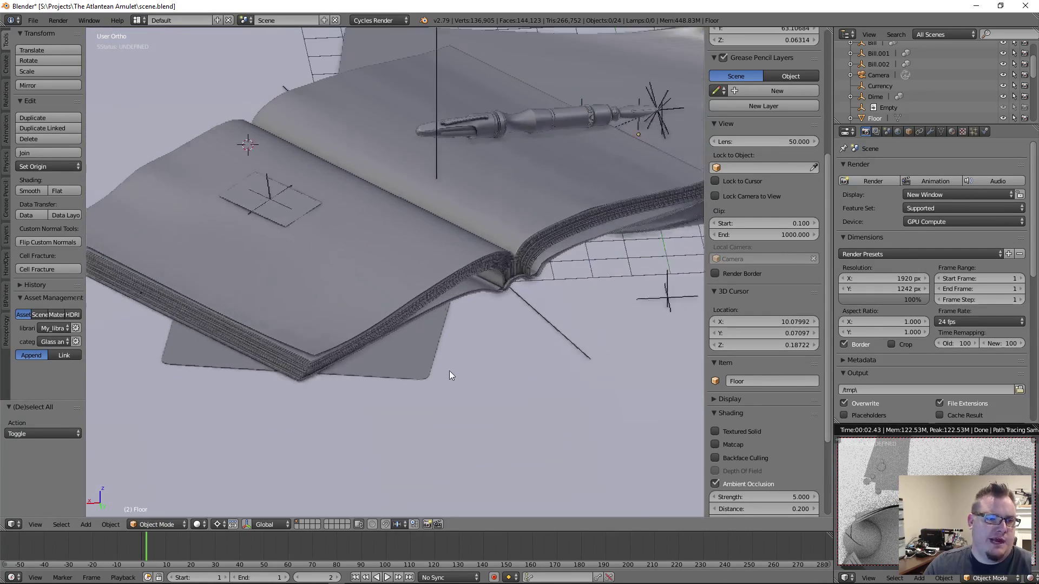
# Select the postcard and examine the overall still-life arrangement from above
pyautogui.rightClick(414, 381)
pyautogui.scroll(-3, 443, 386)
pyautogui.moveTo(443, 386); pyautogui.dragTo(442, 284, button='middle')
pyautogui.scroll(-3, 323, 365)
pyautogui.scroll(4, 453, 271)
pyautogui.scroll(-3, 402, 279)
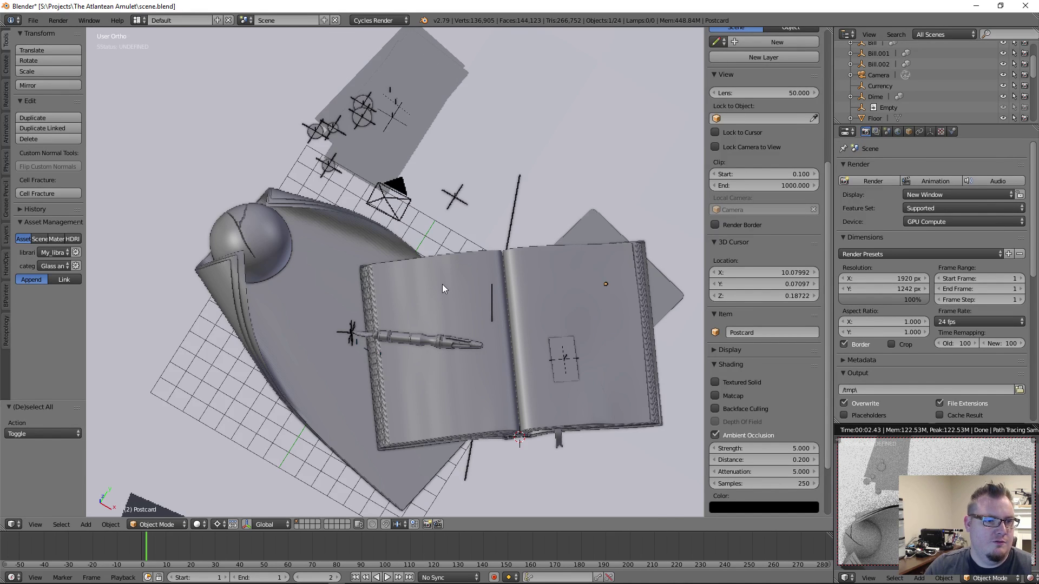
pyautogui.scroll(-4, 442, 284)
pyautogui.moveTo(440, 284); pyautogui.dragTo(423, 246, button='middle')
pyautogui.scroll(2, 438, 247)
# Save the scene over the existing scene.blend file and switch to the top orthographic view
pyautogui.hotkey('ctrl', 's')
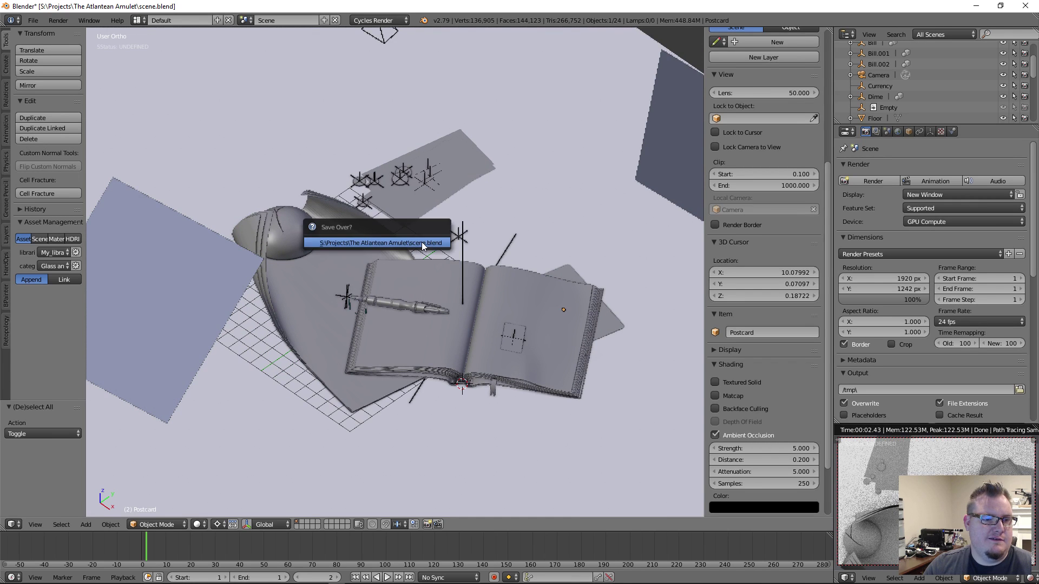
pyautogui.click(423, 246)
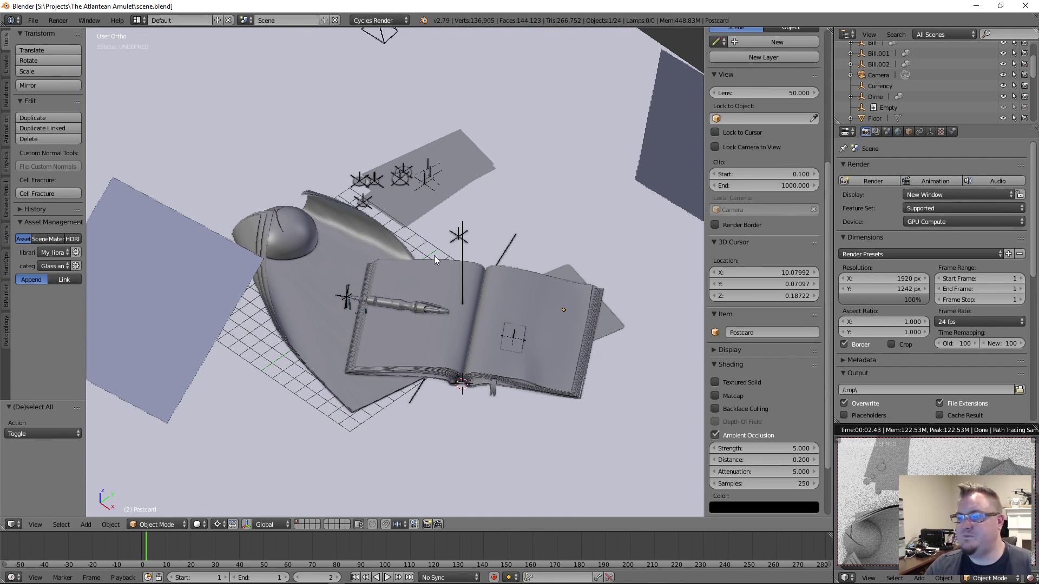
pyautogui.moveTo(475, 274); pyautogui.dragTo(495, 252, button='middle')
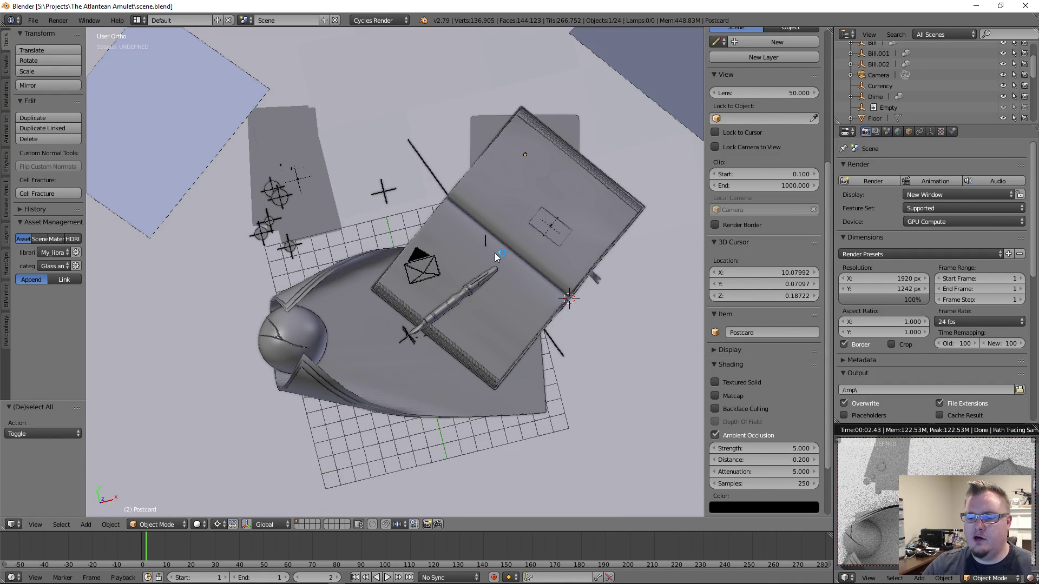
pyautogui.press('KP_7')
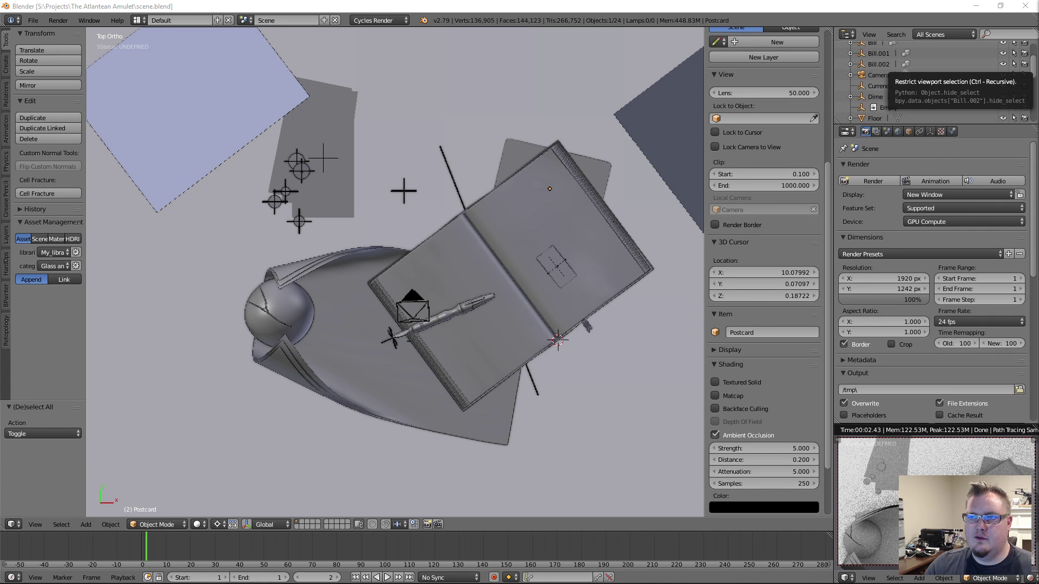
# Bring the Atlantean Amulet modeling checklist note over the scene and widen its window
pyautogui.moveTo(1038, 59); pyautogui.dragTo(493, 55)
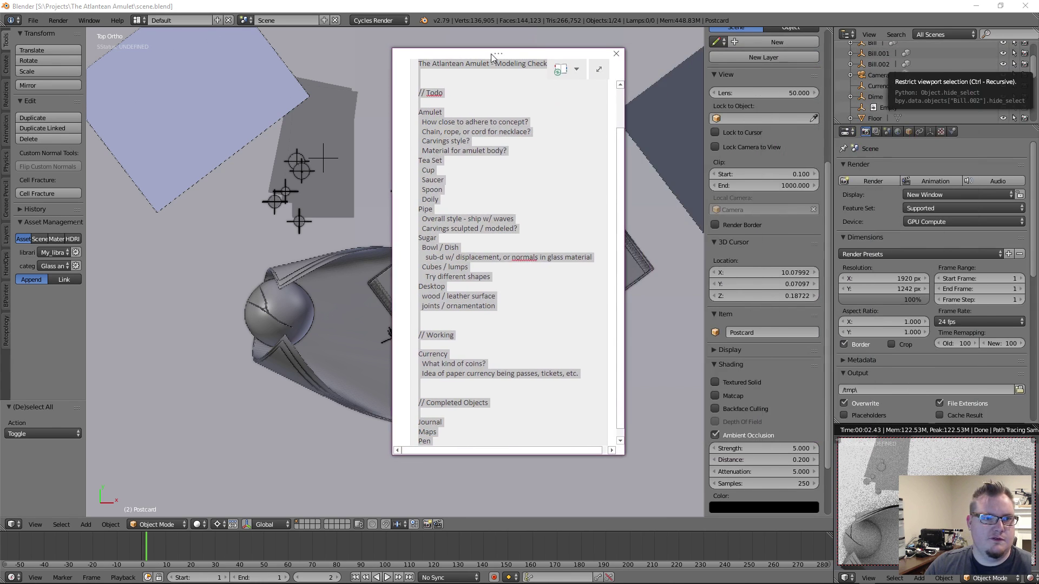
pyautogui.click(540, 219)
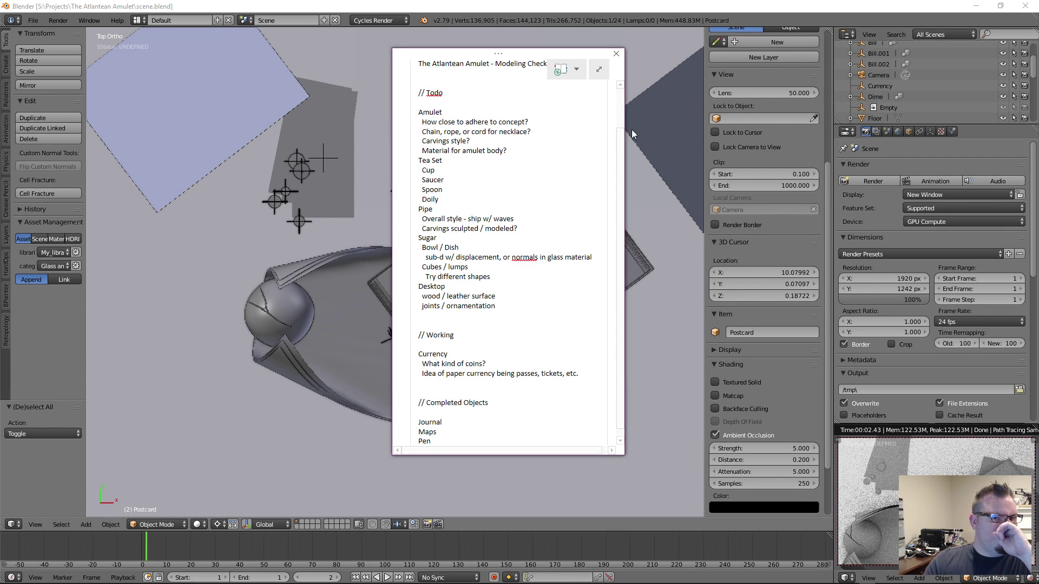
pyautogui.moveTo(625, 143); pyautogui.dragTo(805, 143)
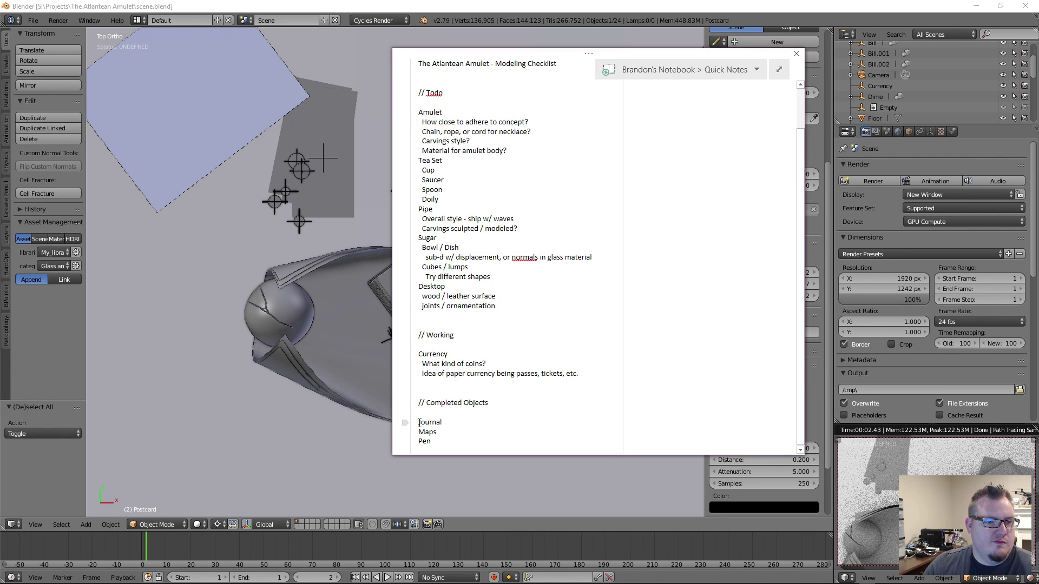
# Remove the two detail lines under Currency in the Working section and add "Currency" below Pen under Completed Objects
pyautogui.scroll(-1, 428, 423)
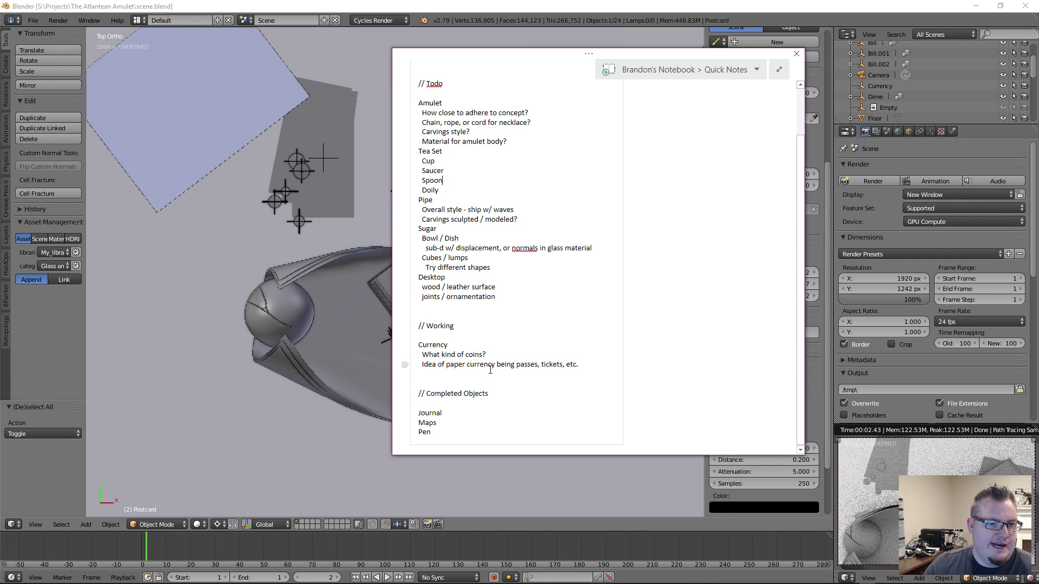
pyautogui.moveTo(592, 366); pyautogui.dragTo(420, 353)
pyautogui.hotkey('ctrl', 'c')
pyautogui.press('Delete')
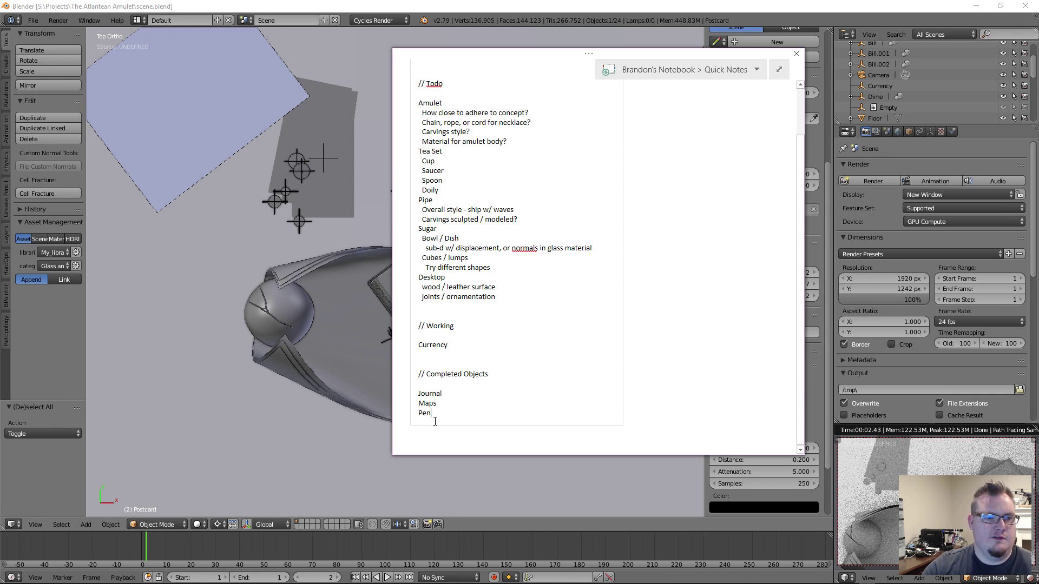
pyautogui.hotkey('ctrl', 'v')
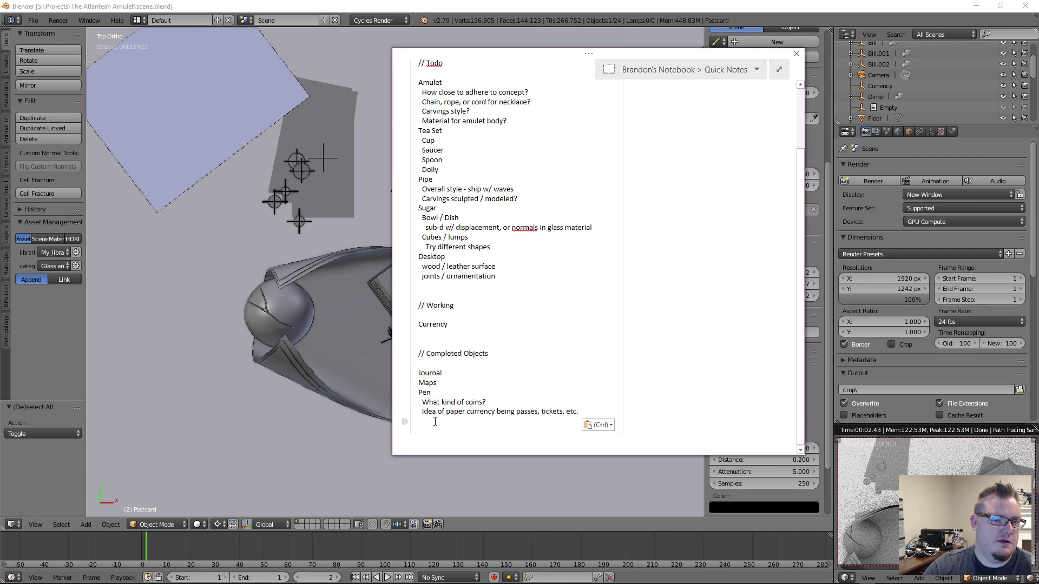
pyautogui.hotkey('shift', 'Down')
pyautogui.hotkey('shift', 'Down')
pyautogui.write('Currency')
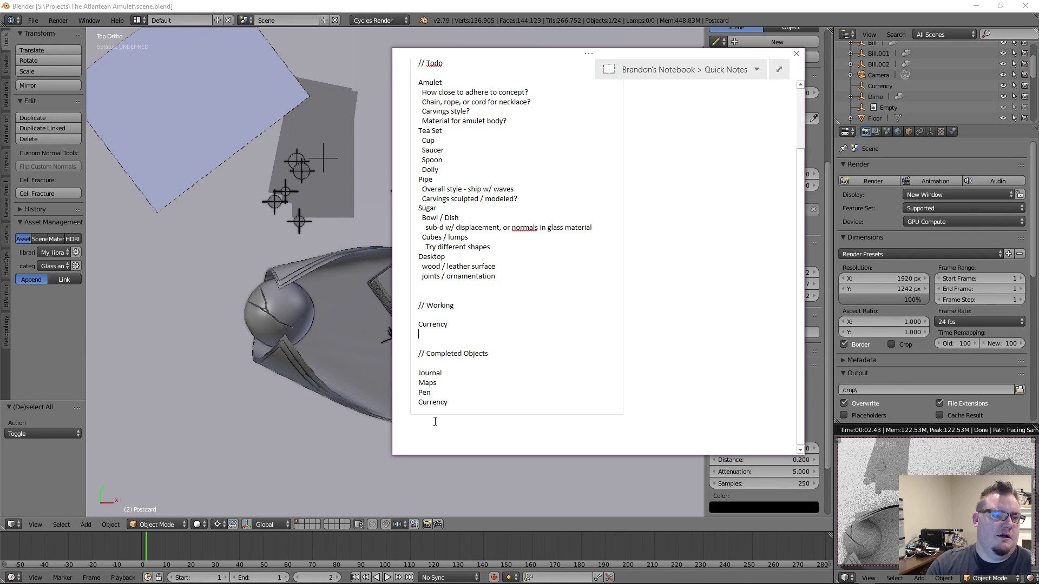
# Remove the Currency entry and its extra blank lines from the checklist's Working section
pyautogui.hotkey('shift', 'Up')
pyautogui.press('BackSpace')
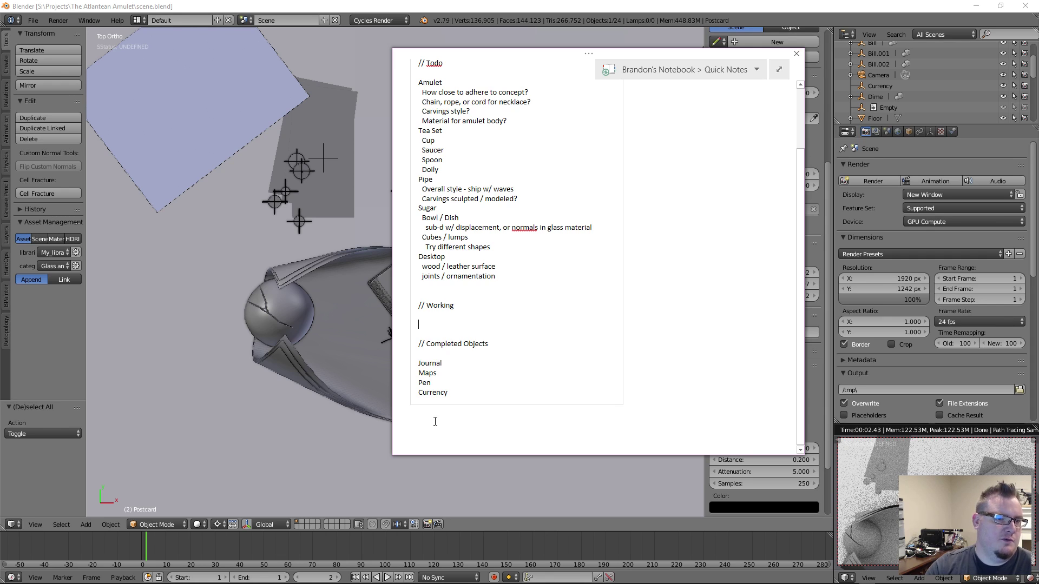
pyautogui.press('BackSpace')
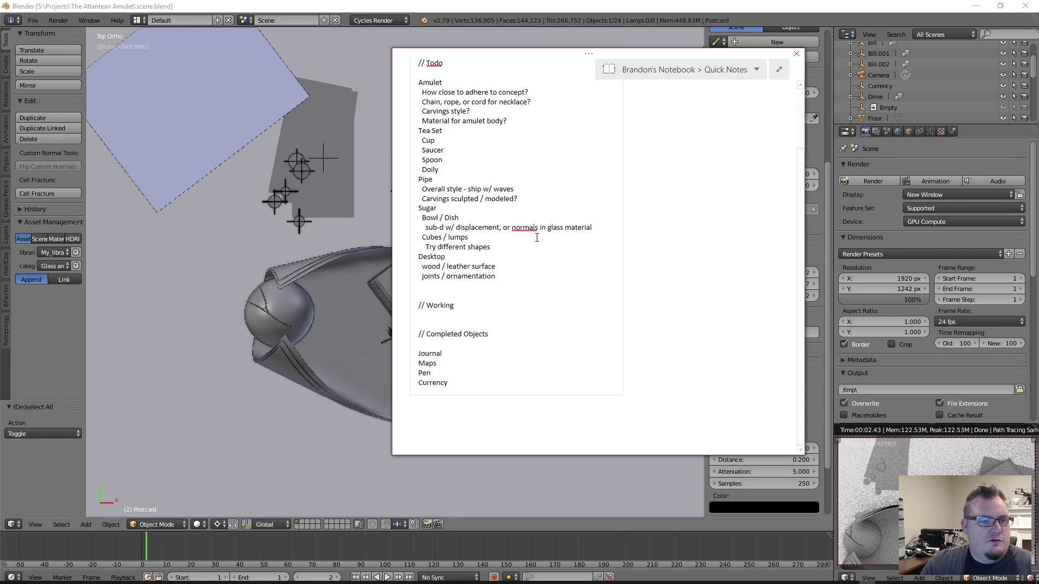
# Move the checklist note aside, switch to the Atlantean Amulet board on Pinterest and open its Amulet section
pyautogui.scroll(2, 537, 238)
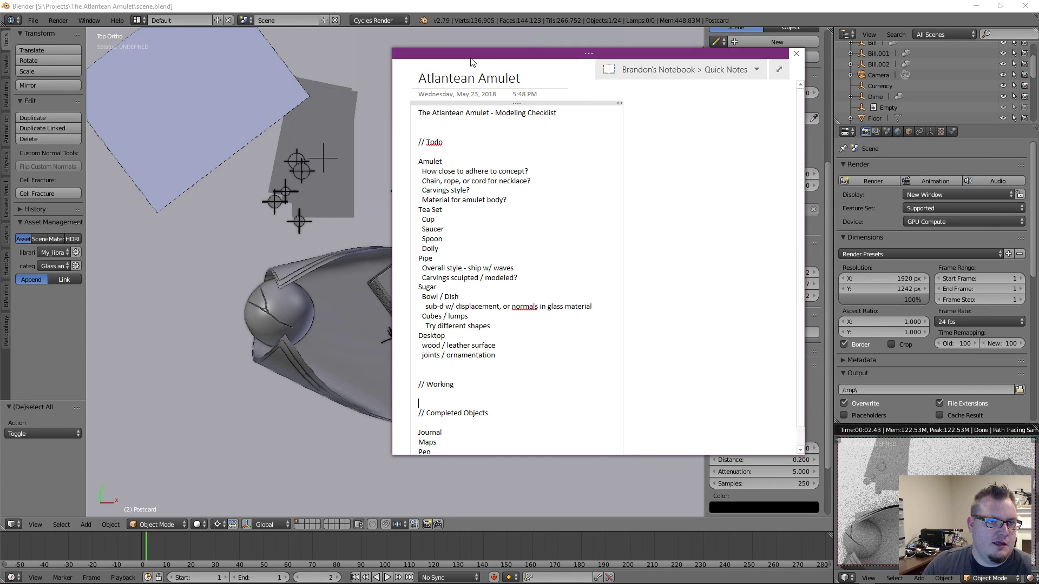
pyautogui.moveTo(472, 57); pyautogui.dragTo(1038, 56)
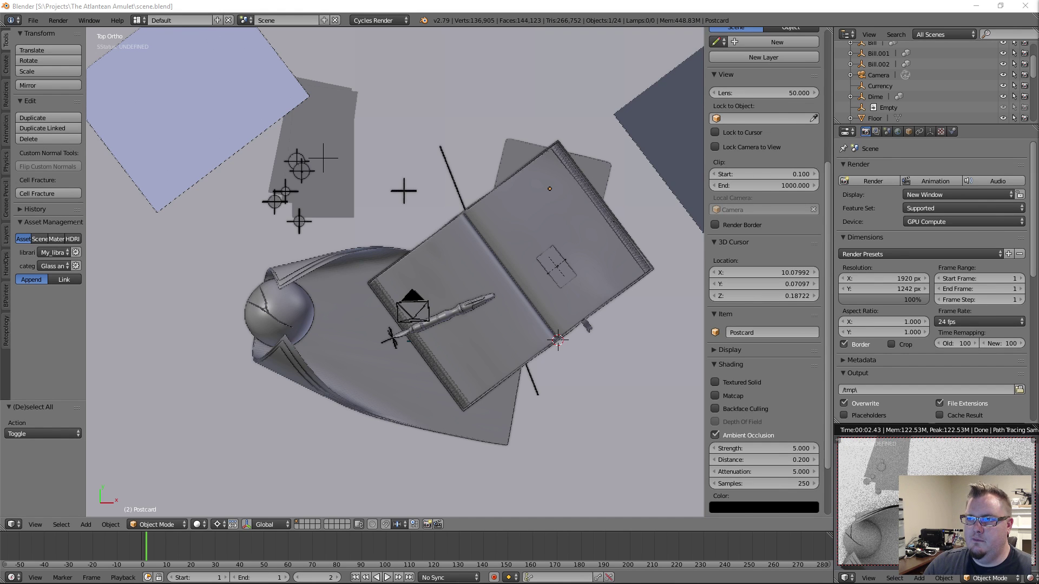
pyautogui.moveTo(1038, 33); pyautogui.dragTo(560, 0)
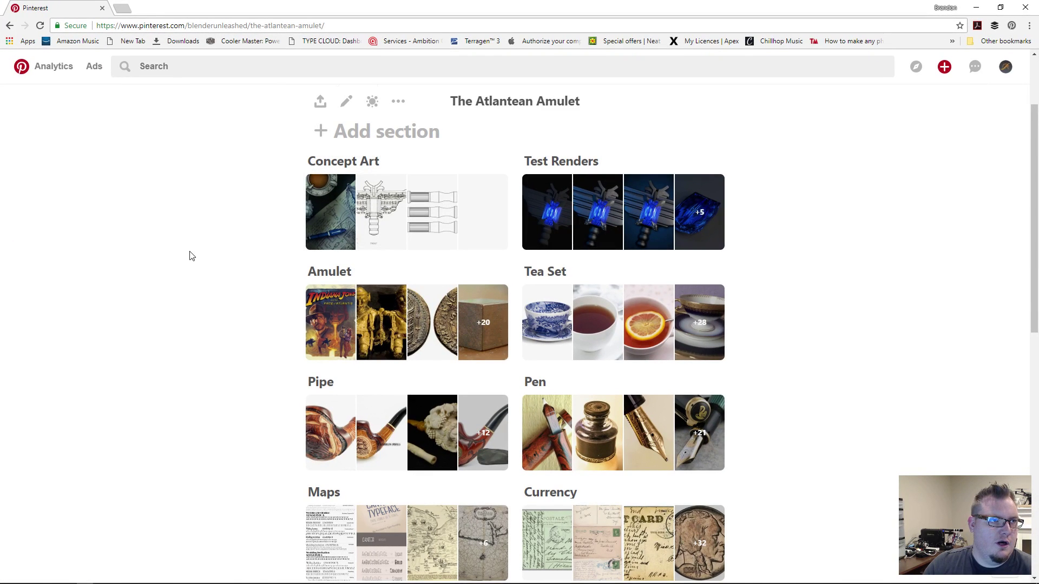
pyautogui.scroll(-1, 192, 257)
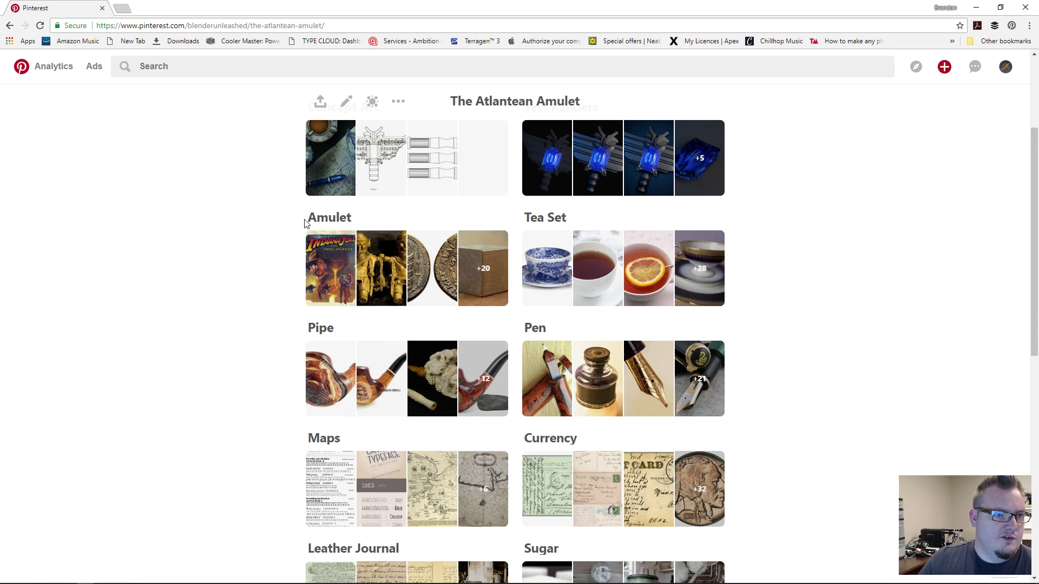
pyautogui.click(323, 223)
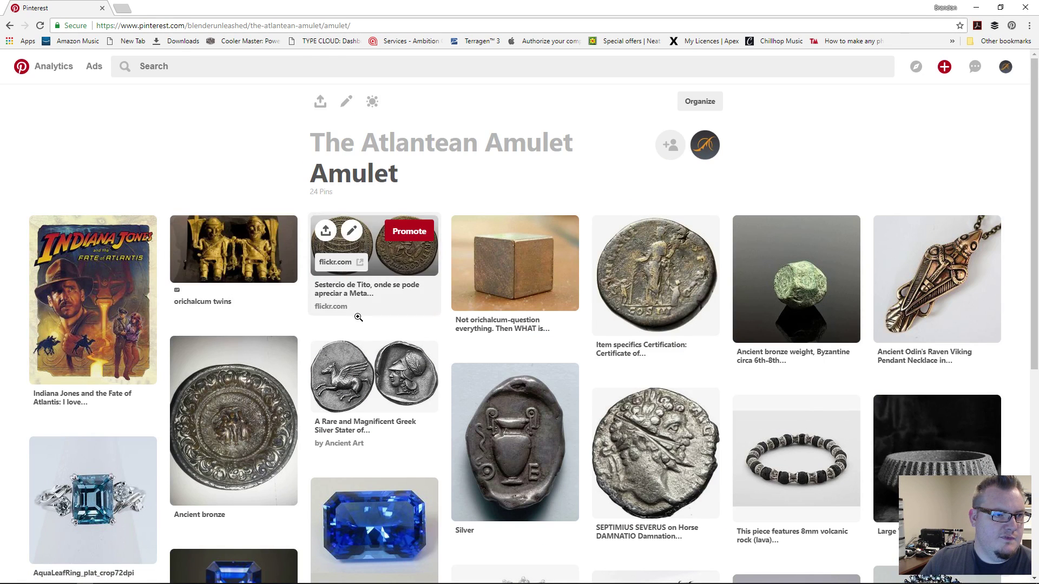
# Examine the digitized front and side drawing of the amulet at full size in the board's Concept Art section, returning to that section
pyautogui.click(441, 143)
pyautogui.click(395, 309)
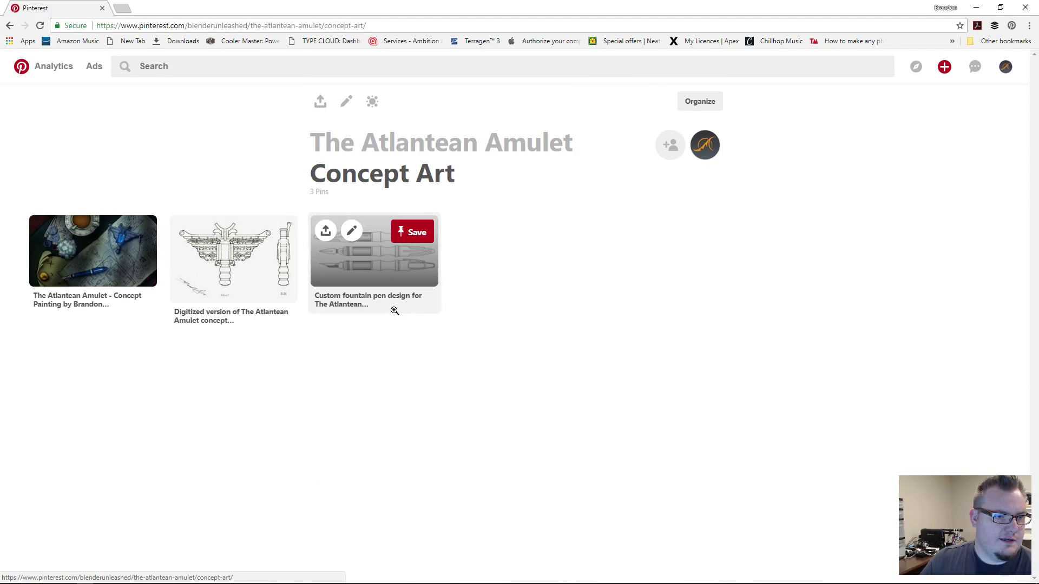
pyautogui.click(262, 266)
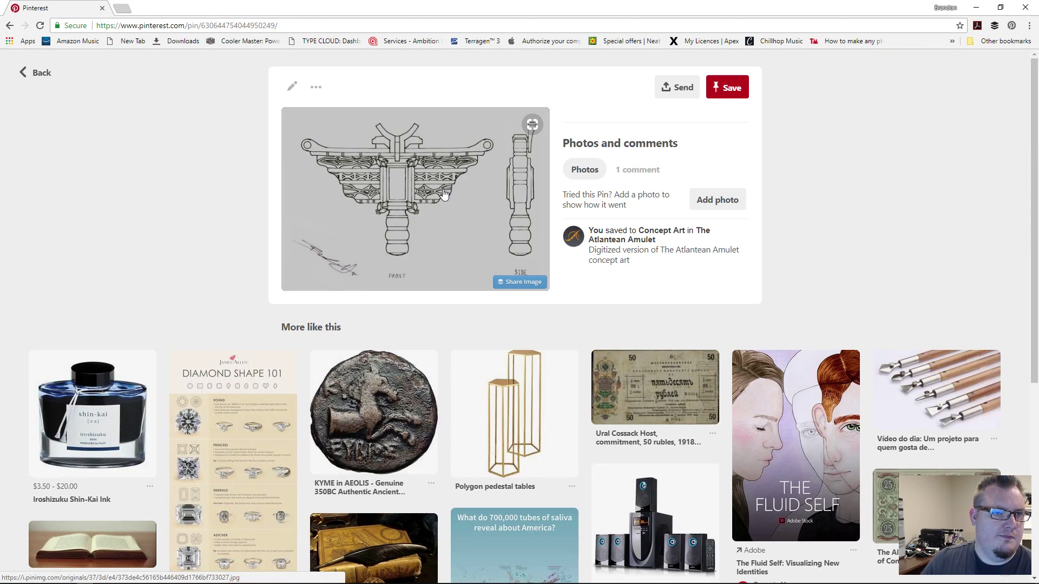
pyautogui.click(441, 215)
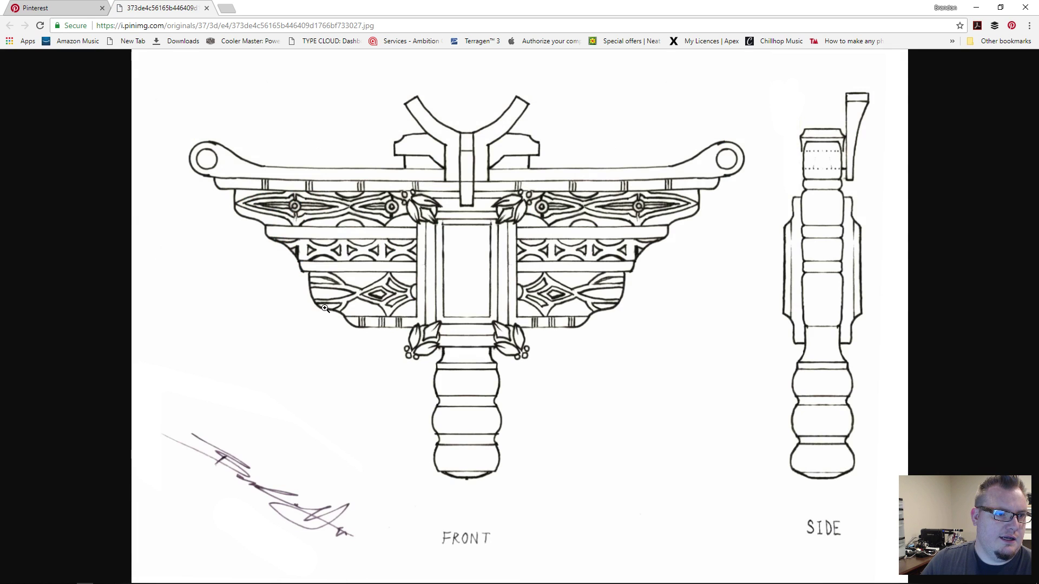
pyautogui.click(326, 312)
pyautogui.click(644, 311)
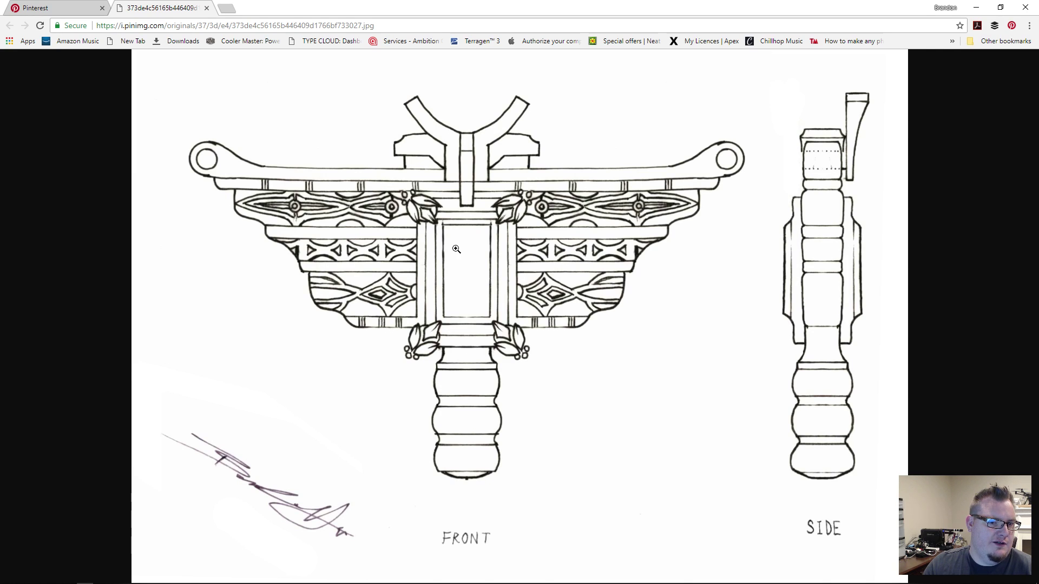
pyautogui.click(207, 9)
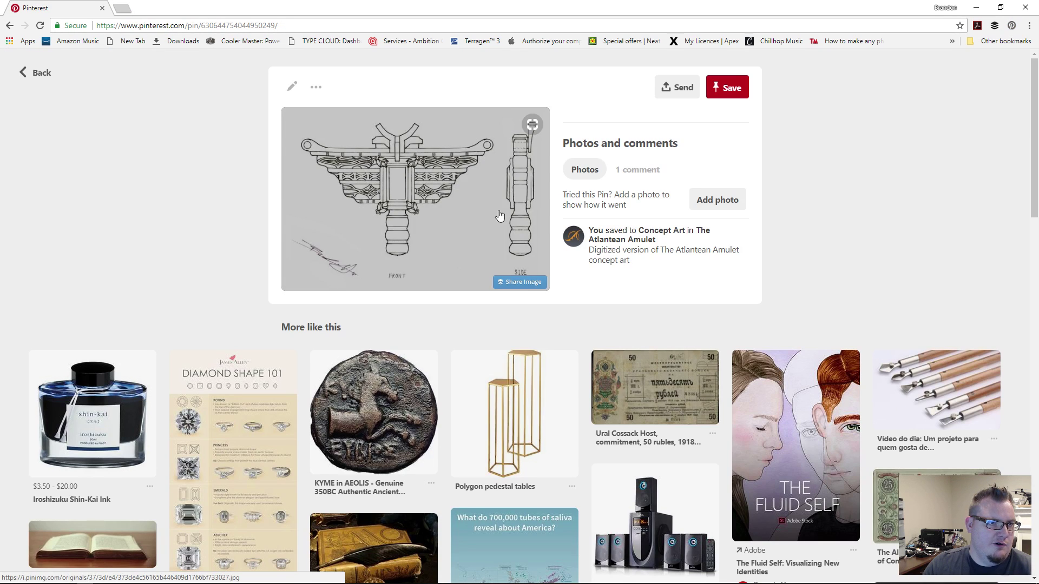
pyautogui.click(38, 72)
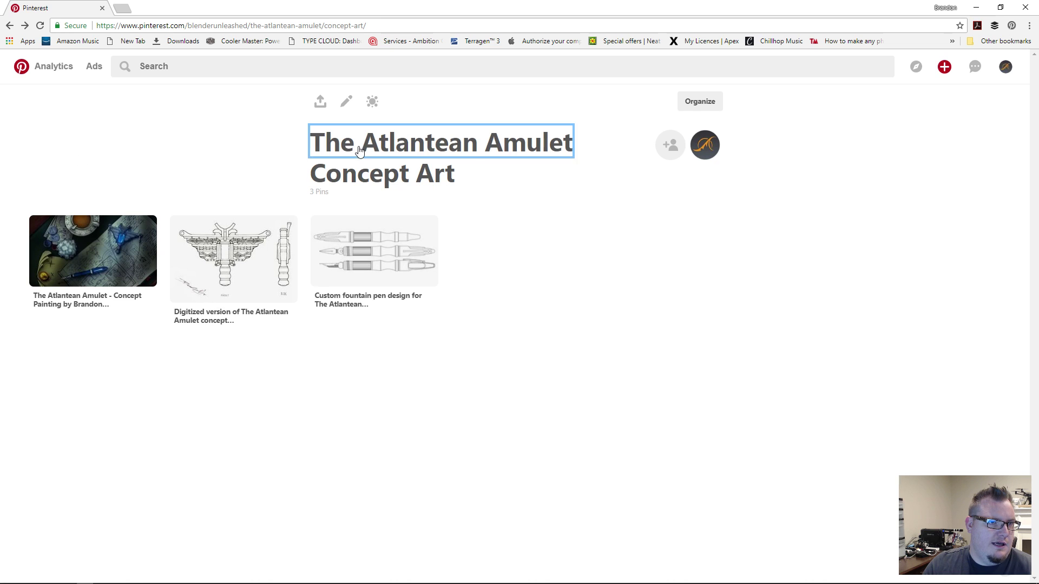
# Return to The Atlantean Amulet board and open its Pipe section
pyautogui.click(314, 144)
pyautogui.scroll(-4, 169, 343)
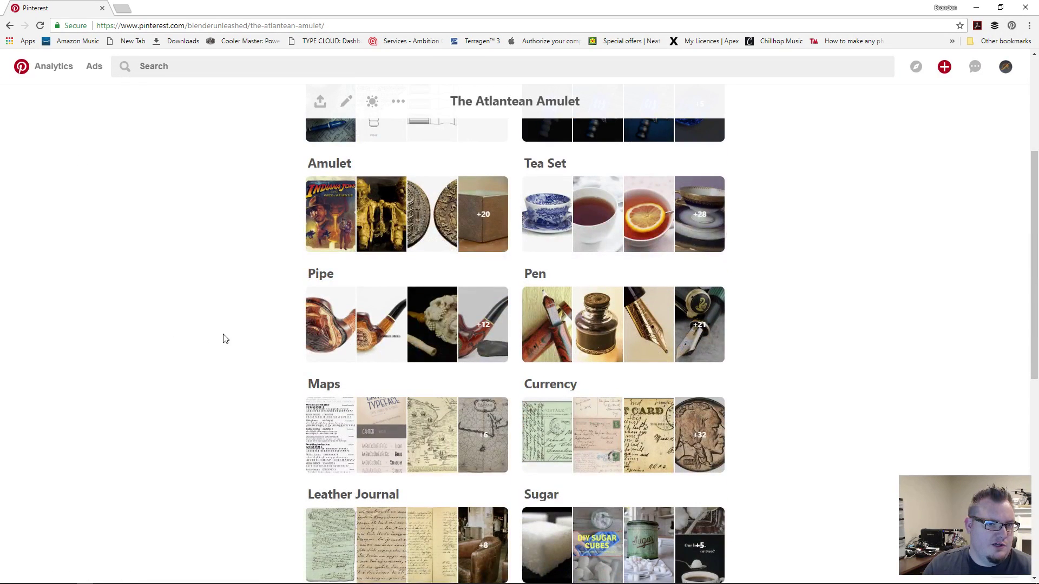
pyautogui.click(362, 307)
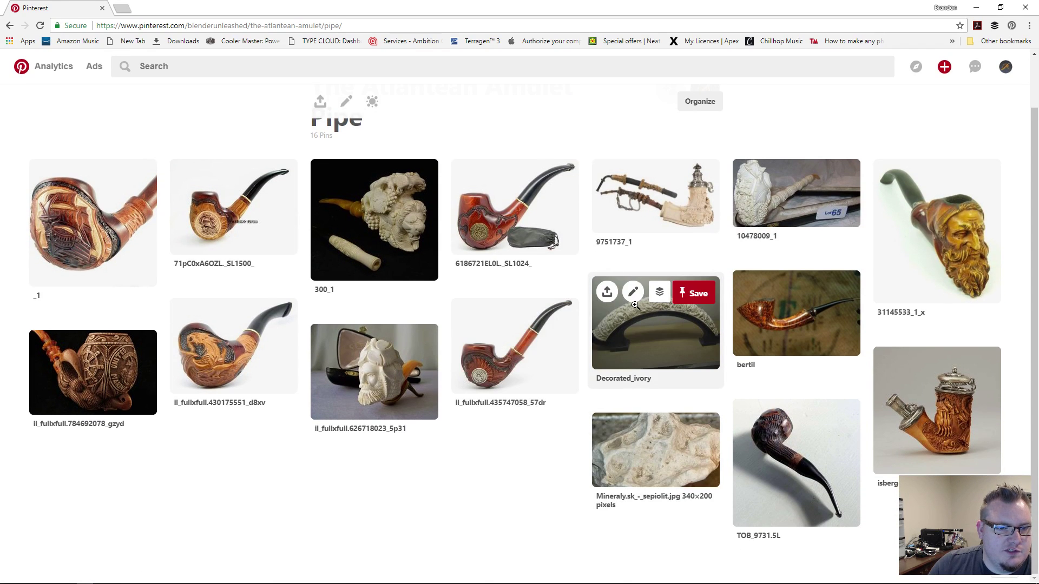
# Examine the carved detail of the Decorated_ivory pin at full size and return to the Pipe section
pyautogui.click(641, 334)
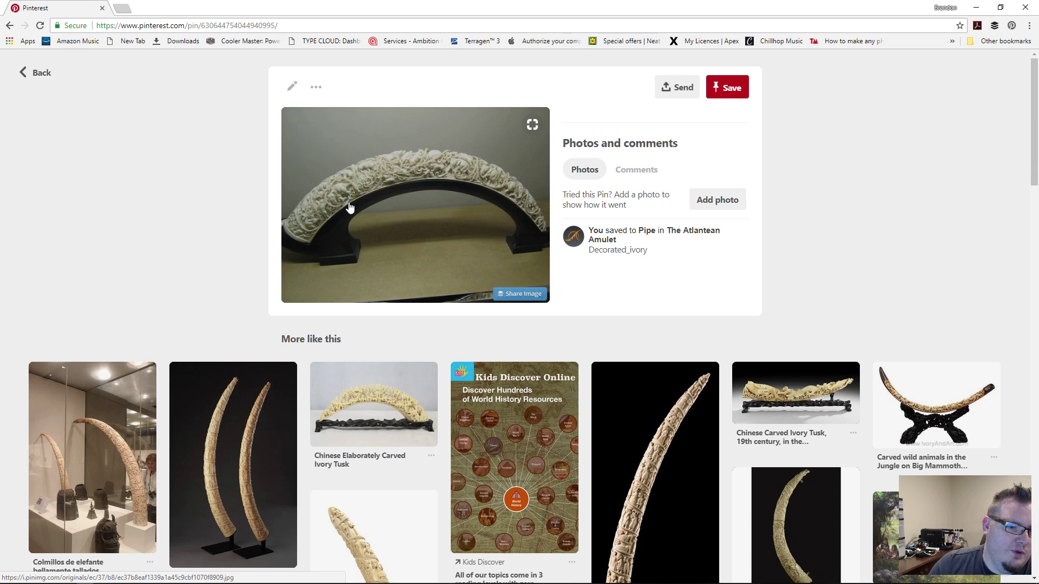
pyautogui.click(357, 174)
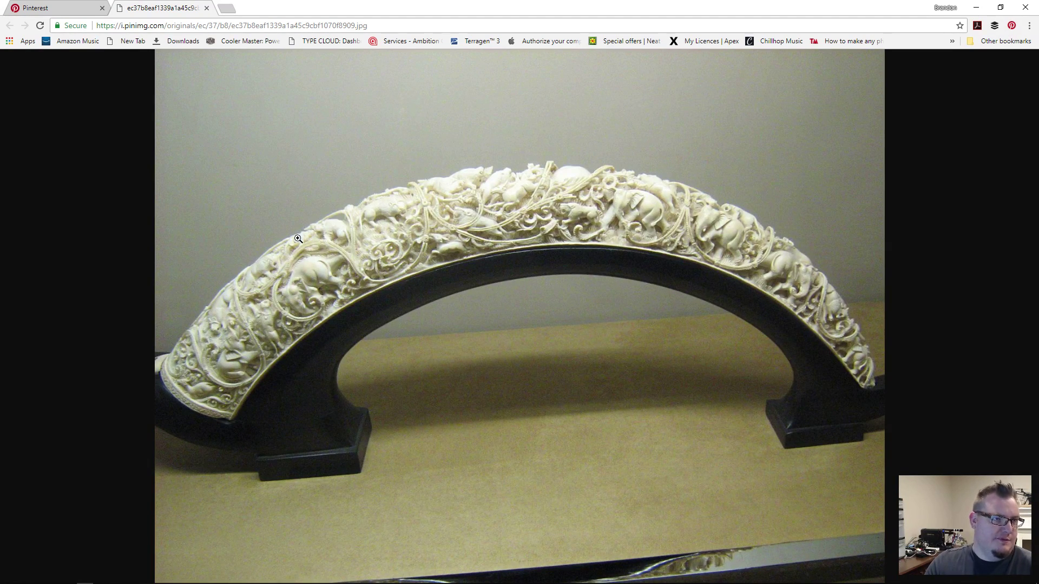
pyautogui.click(206, 8)
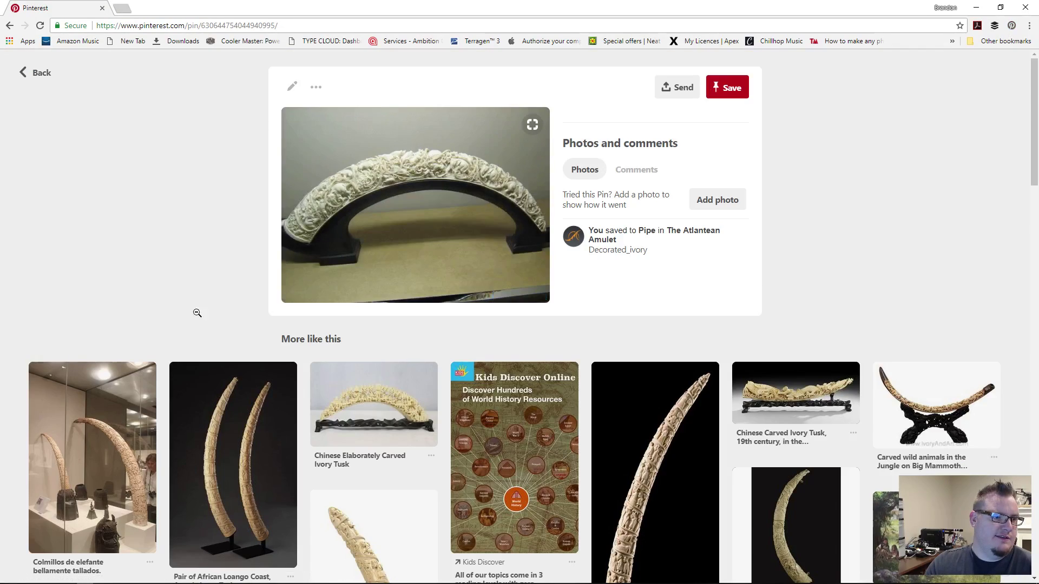
pyautogui.scroll(-1, 201, 238)
pyautogui.scroll(1, 186, 178)
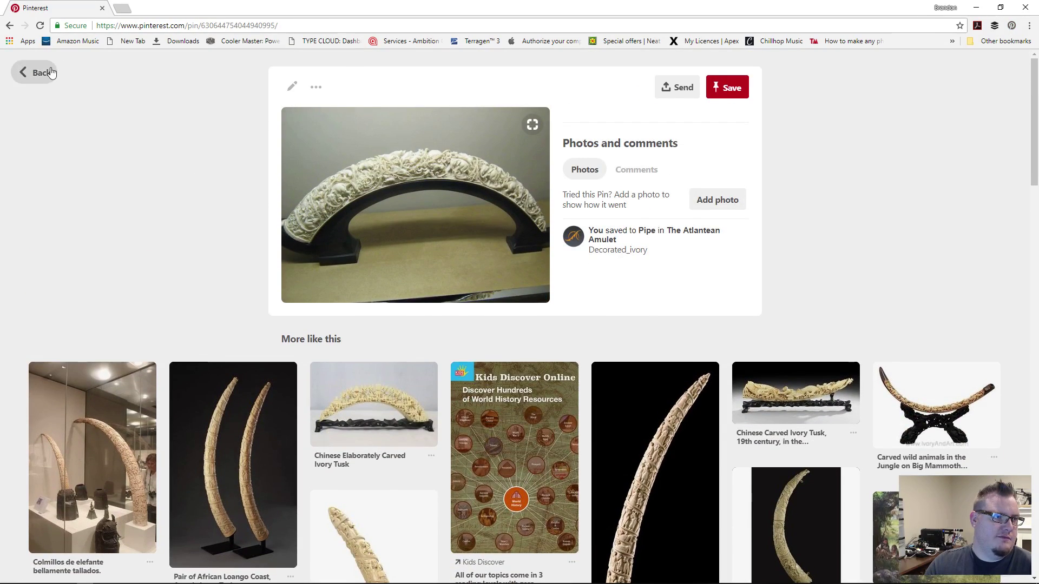
pyautogui.click(18, 72)
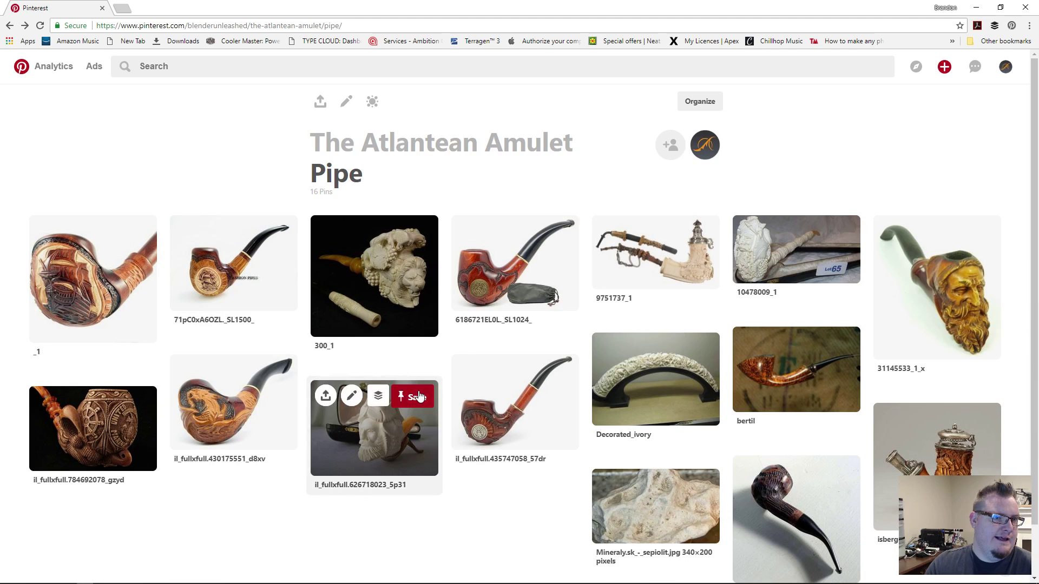
# Look over the Pipe section's references, viewing the Mineraly.sk_-_sepiolit.jpg mineral pin and the carved pipe pin 300_1
pyautogui.moveTo(366, 278)
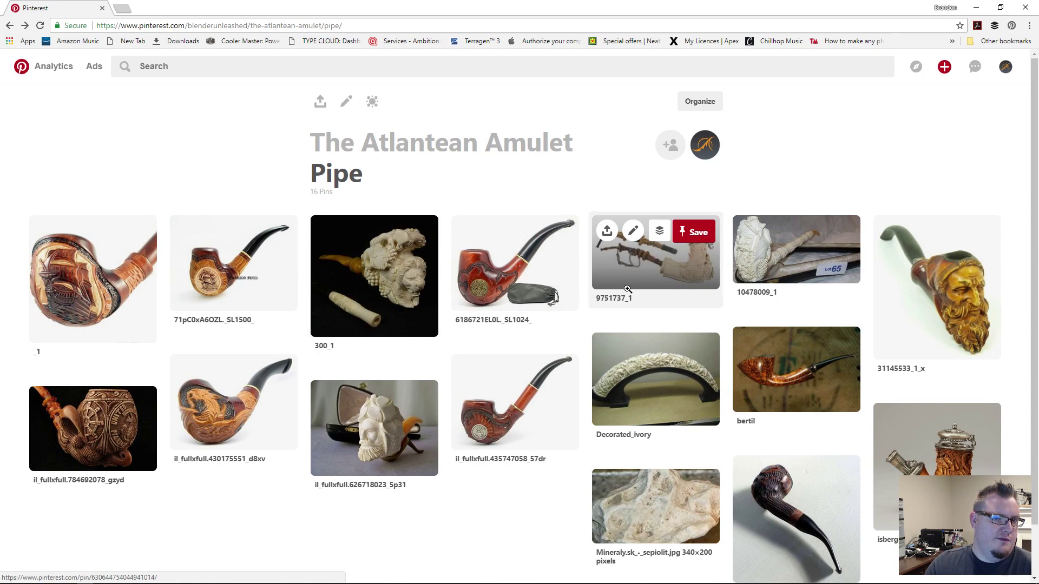
pyautogui.moveTo(773, 277)
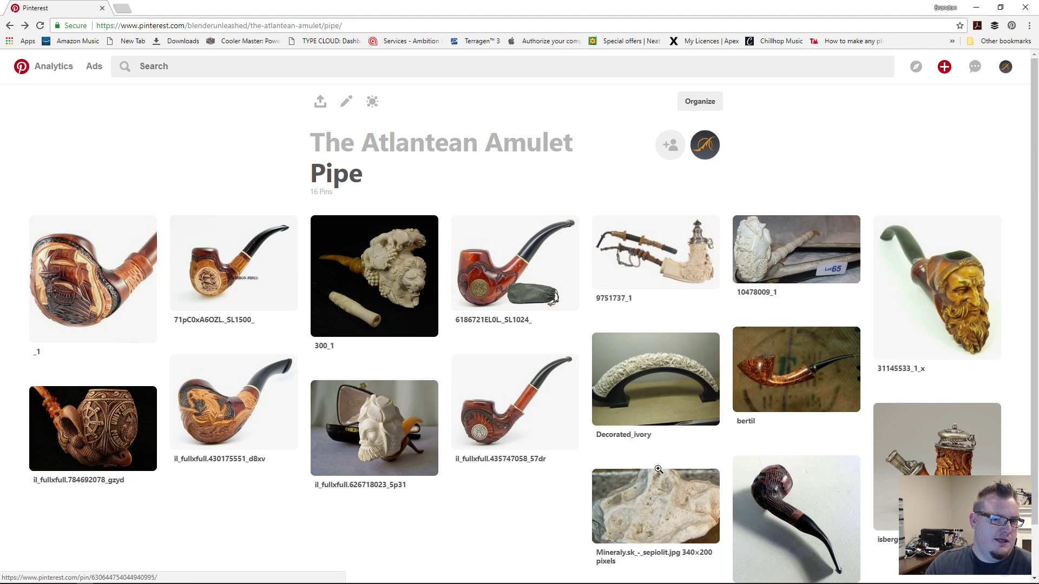
pyautogui.moveTo(659, 470)
pyautogui.scroll(-1, 659, 471)
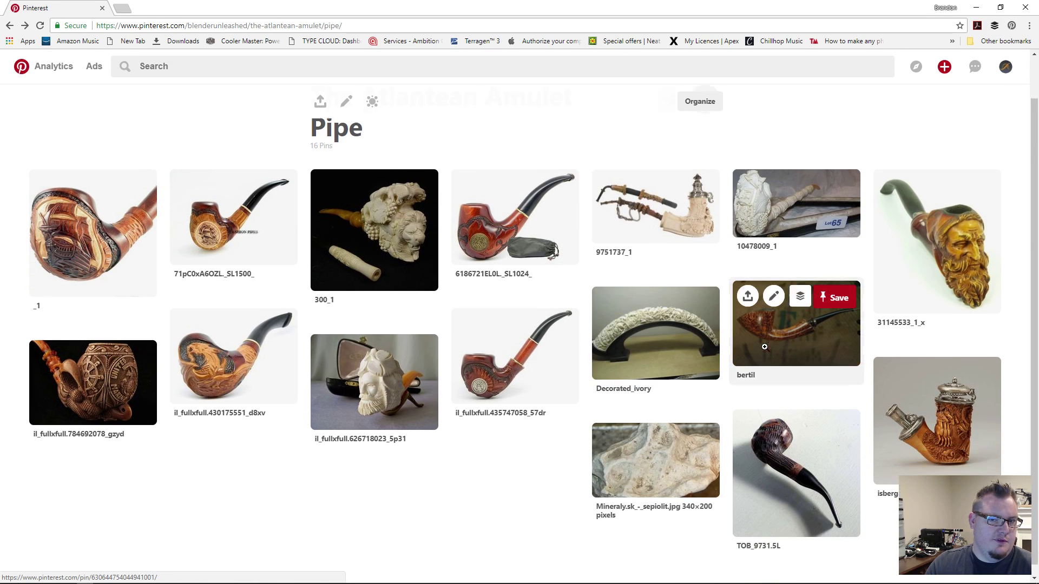
pyautogui.moveTo(345, 398)
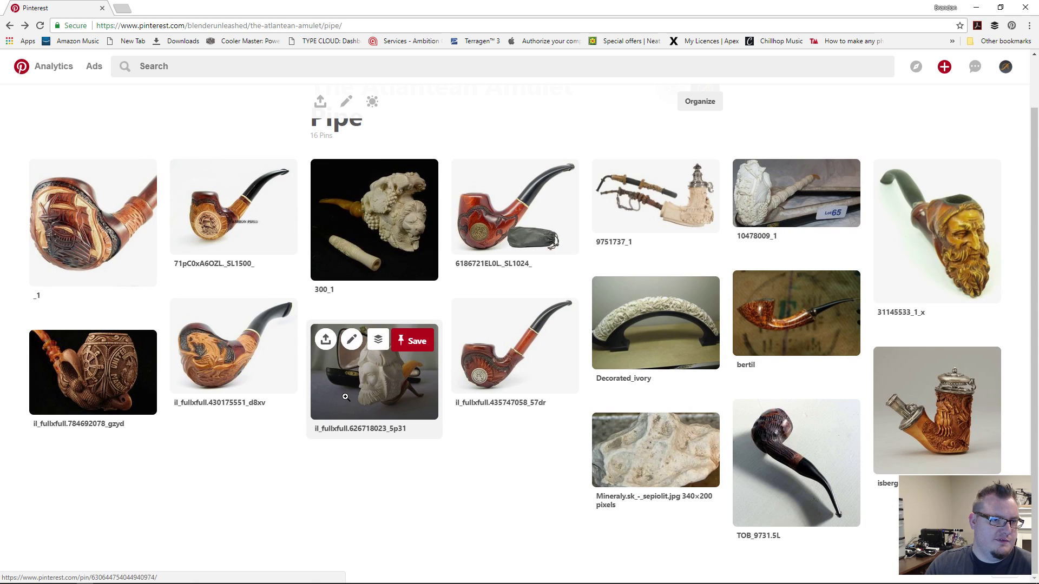
pyautogui.scroll(1, 346, 398)
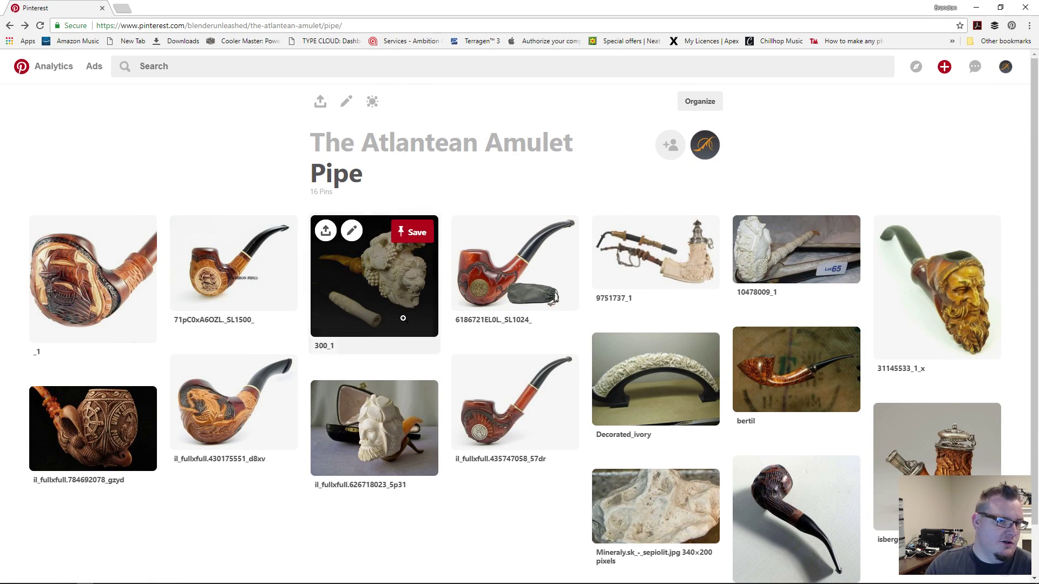
pyautogui.scroll(-1, 584, 468)
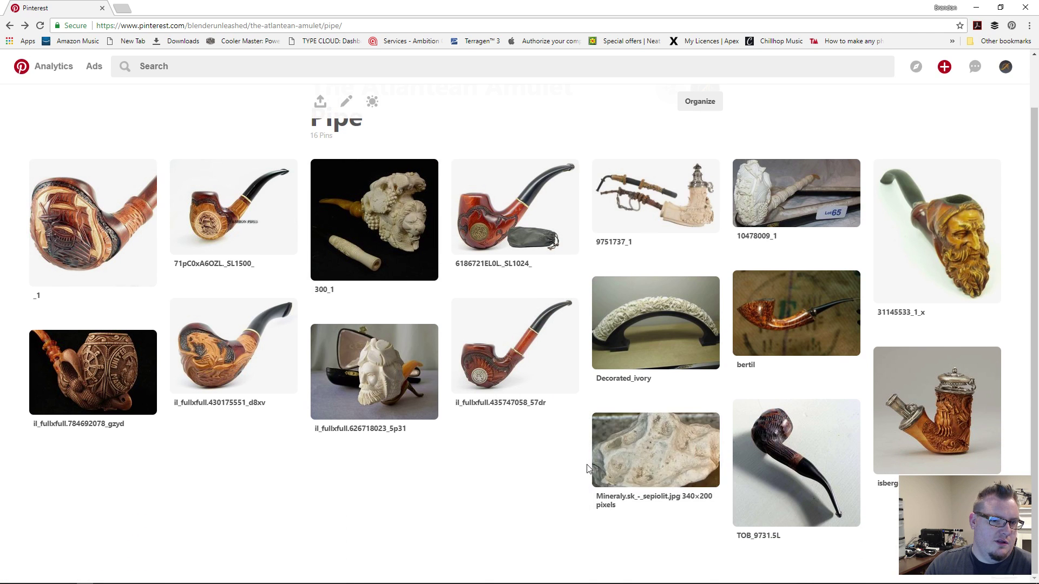
pyautogui.click(649, 462)
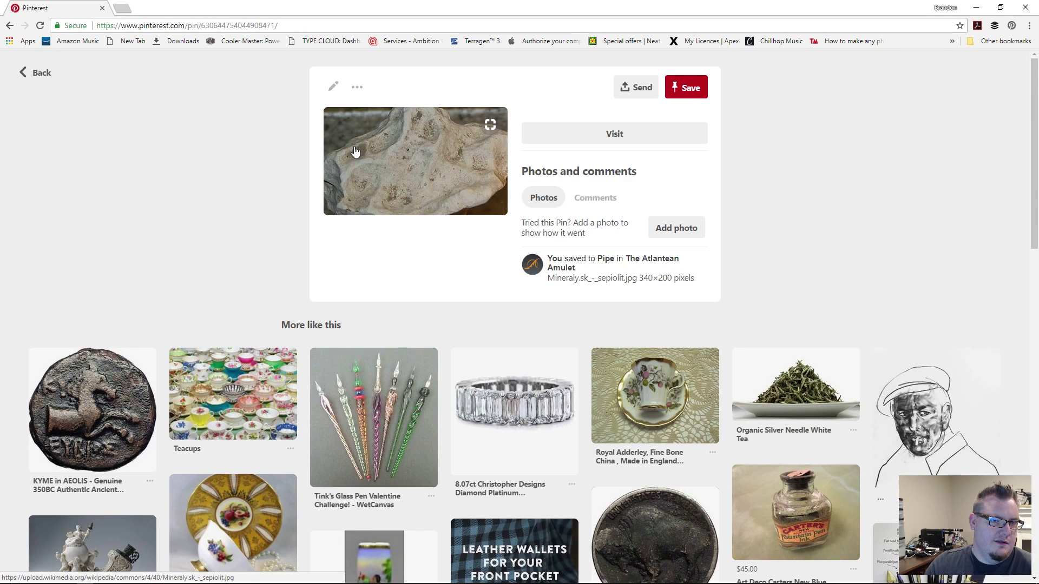
pyautogui.click(50, 80)
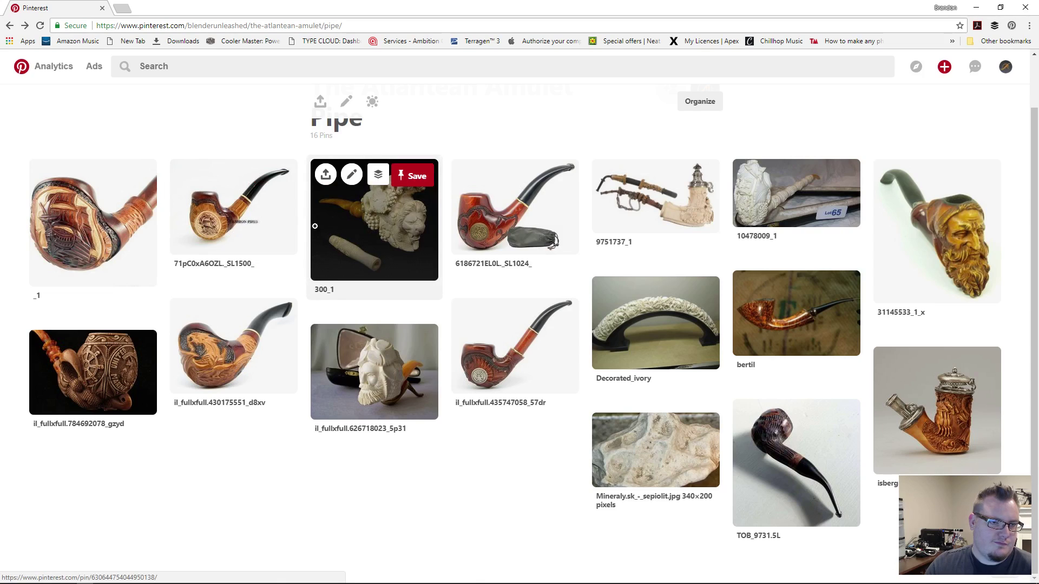
pyautogui.click(384, 232)
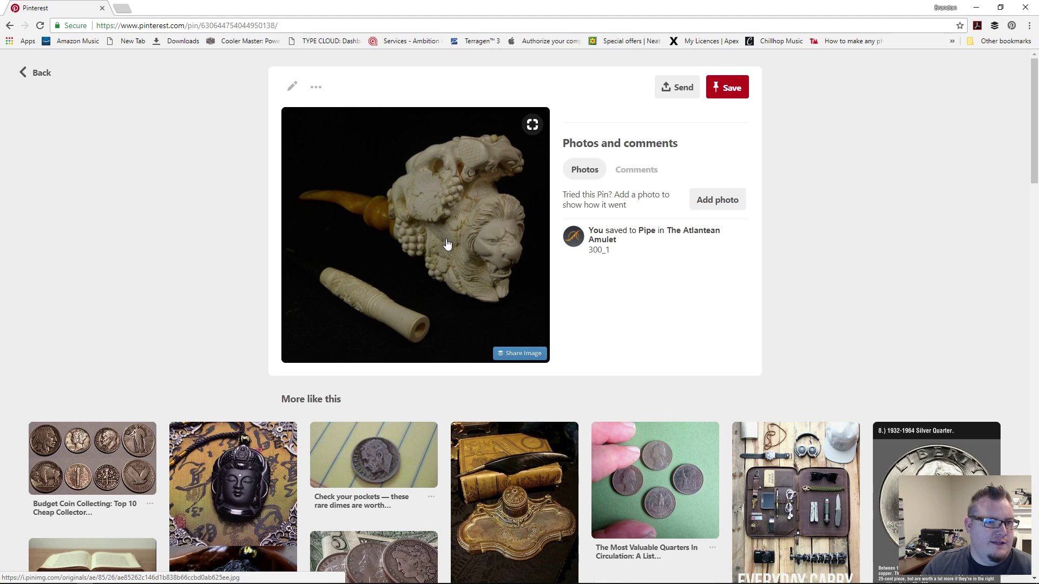
pyautogui.click(38, 73)
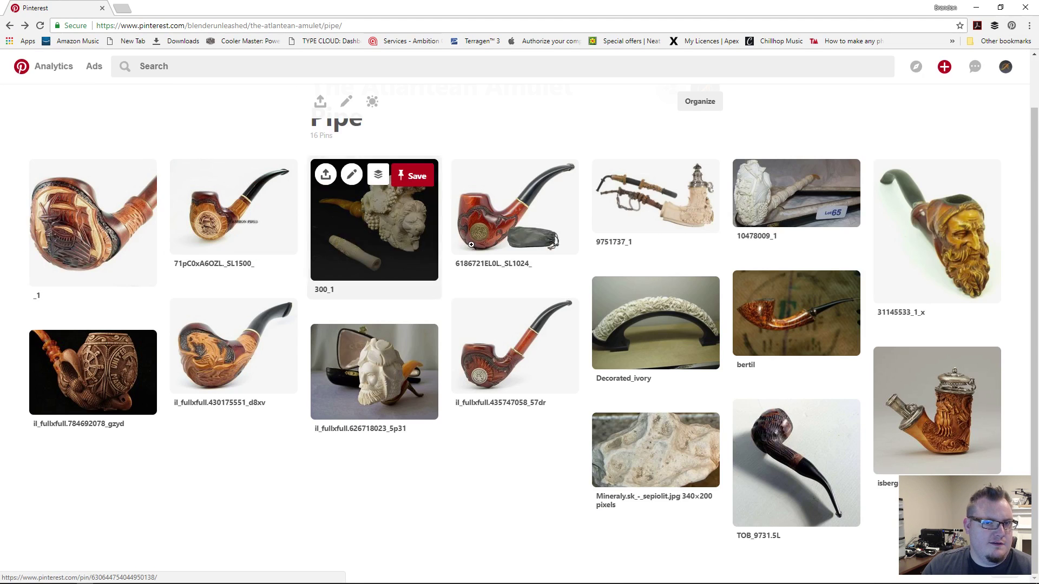
# View the carved pipe pin 9751737_1, browse its related pins for similar designs, and return to the Pipe section
pyautogui.click(699, 243)
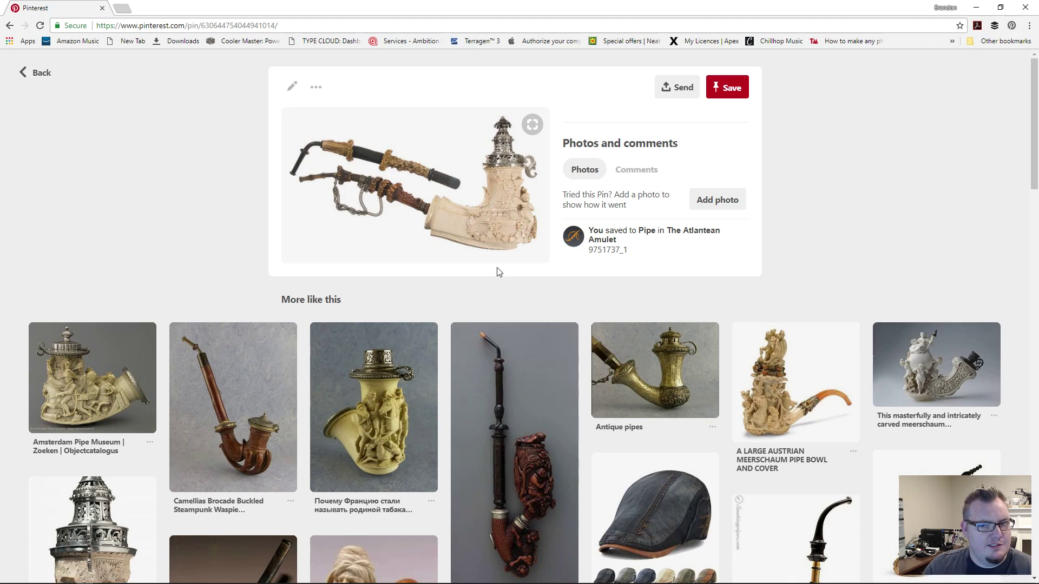
pyautogui.scroll(-2, 499, 272)
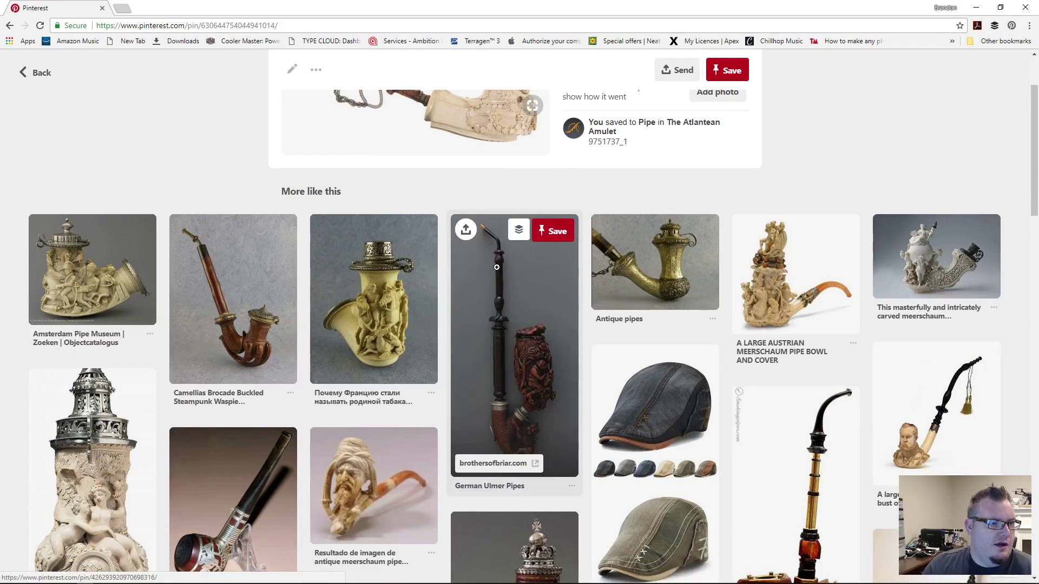
pyautogui.scroll(-2, 496, 267)
pyautogui.scroll(-3, 497, 268)
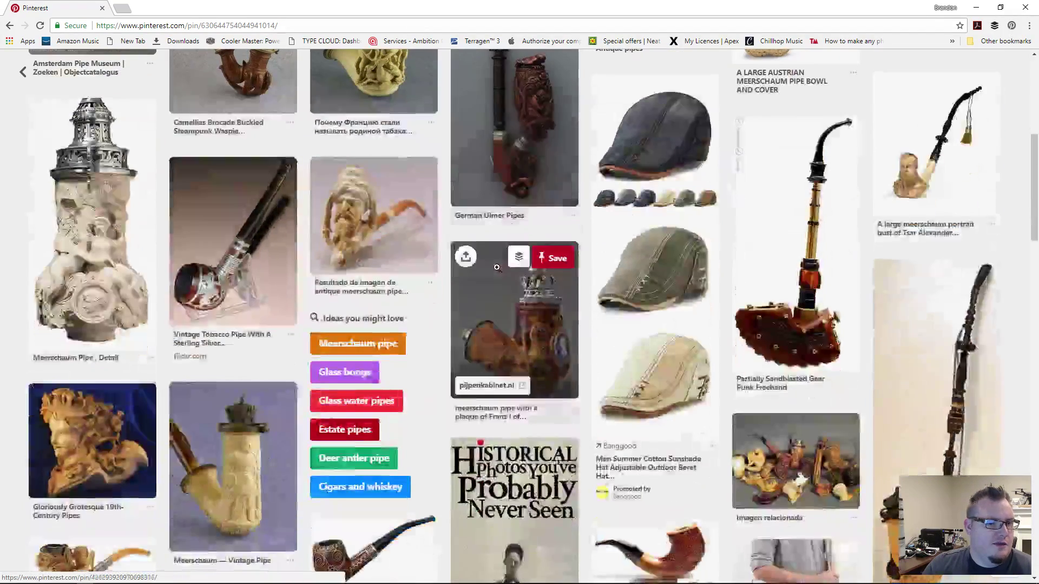
pyautogui.scroll(-3, 496, 267)
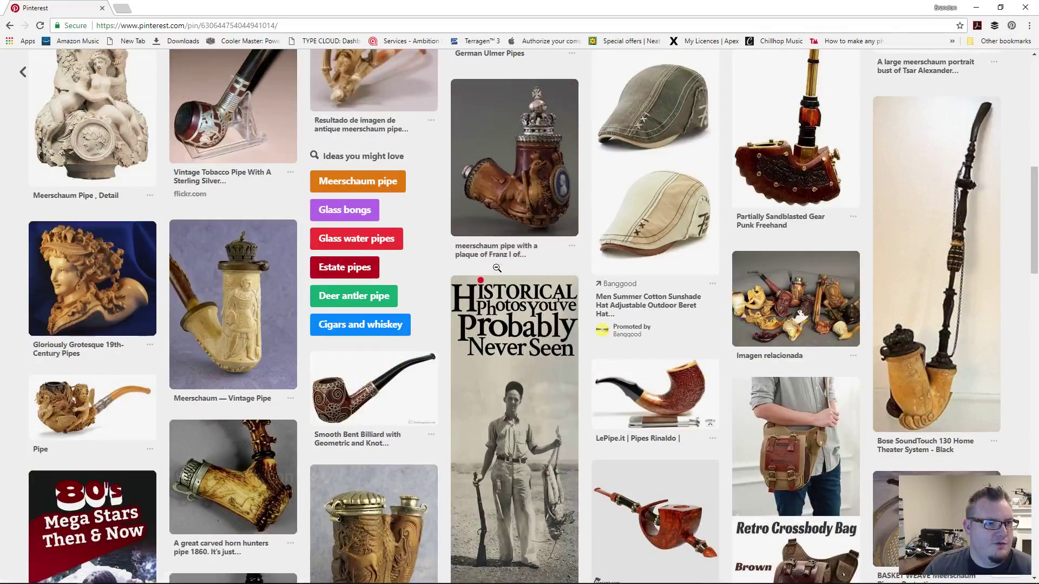
pyautogui.scroll(-4, 497, 268)
pyautogui.scroll(-4, 496, 268)
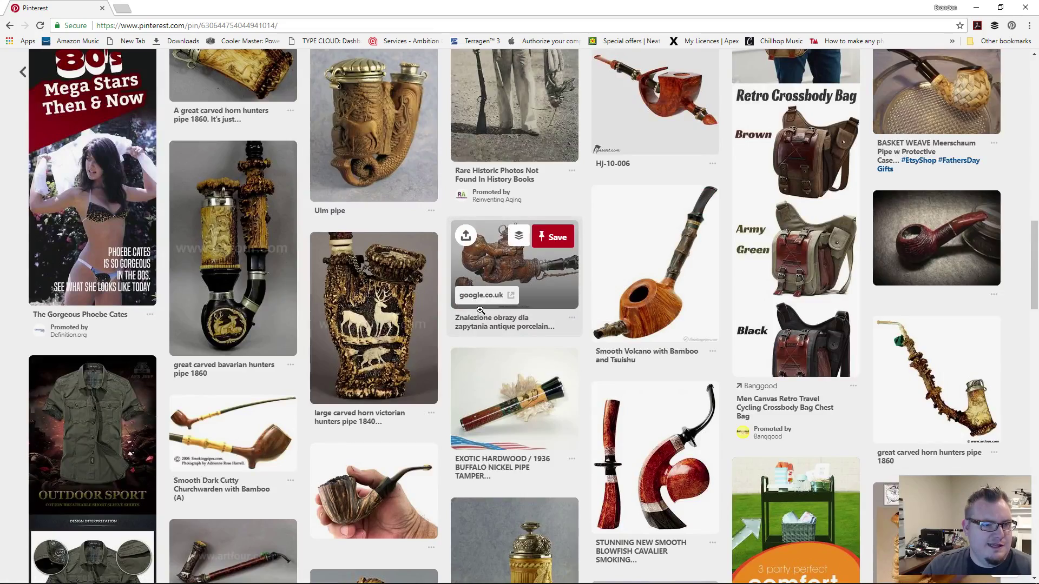
pyautogui.scroll(10, 460, 306)
pyautogui.scroll(5, 480, 310)
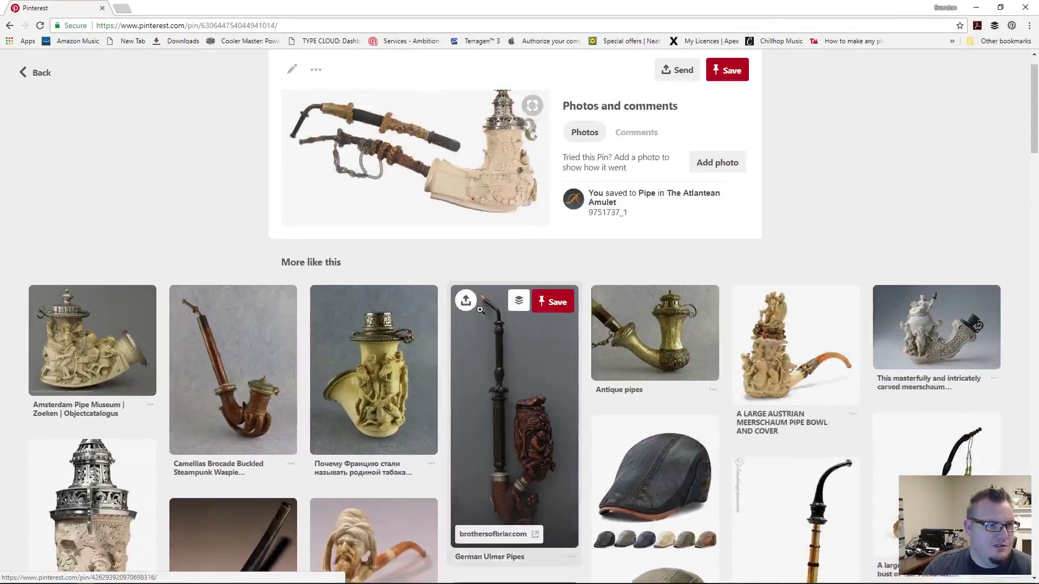
pyautogui.click(33, 72)
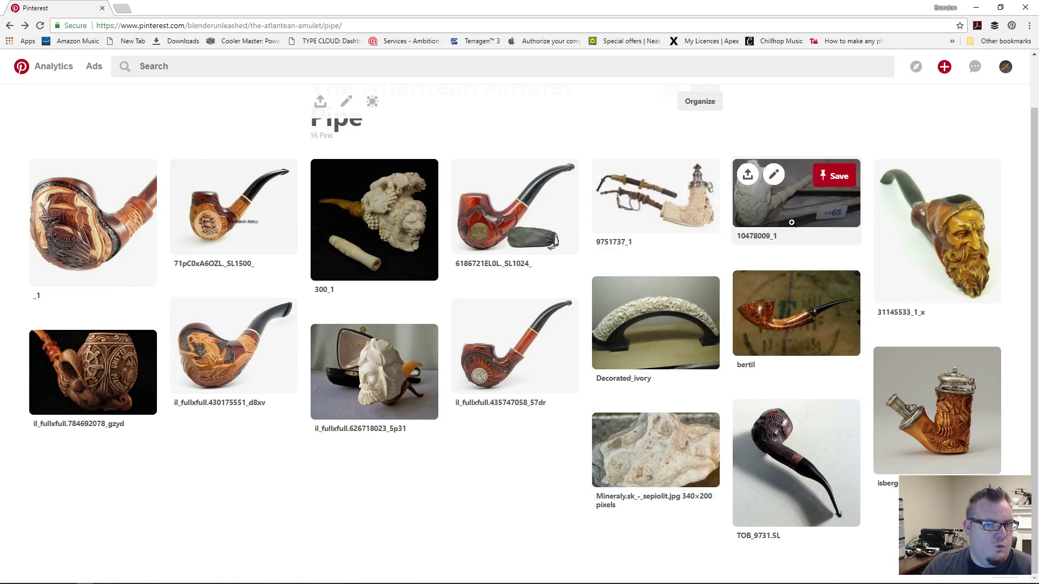
# View the white carved pipe pin 10478009_1 with its related pins, and reopen the Decorated_ivory pin from the Pipe section
pyautogui.click(765, 210)
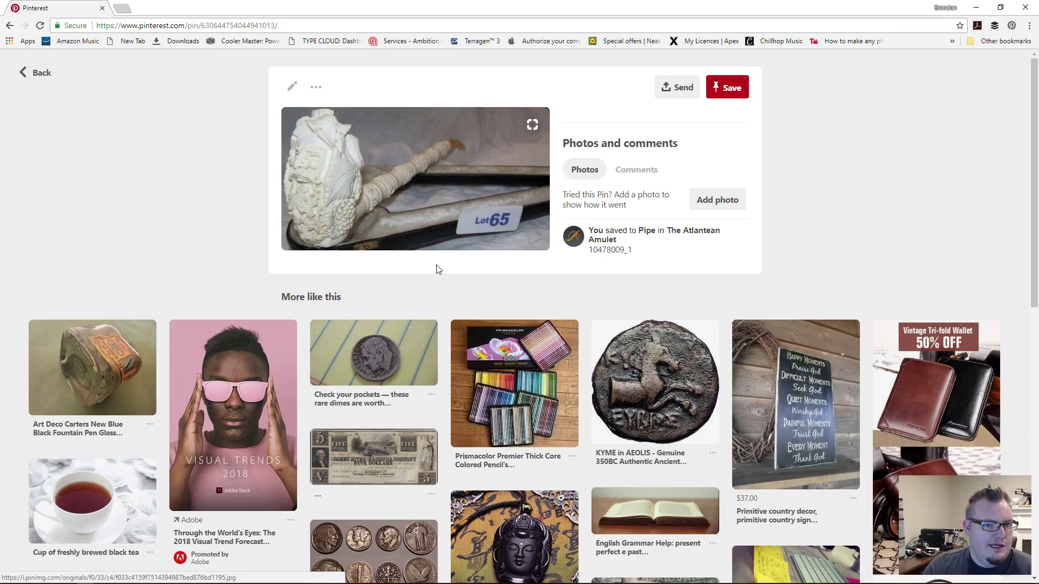
pyautogui.scroll(-9, 436, 267)
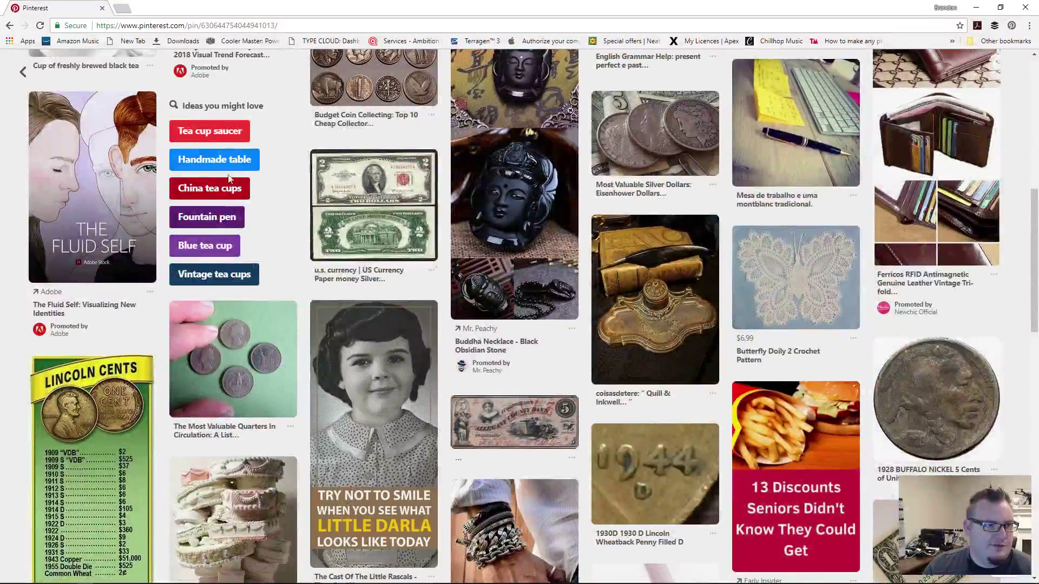
pyautogui.scroll(10, 379, 189)
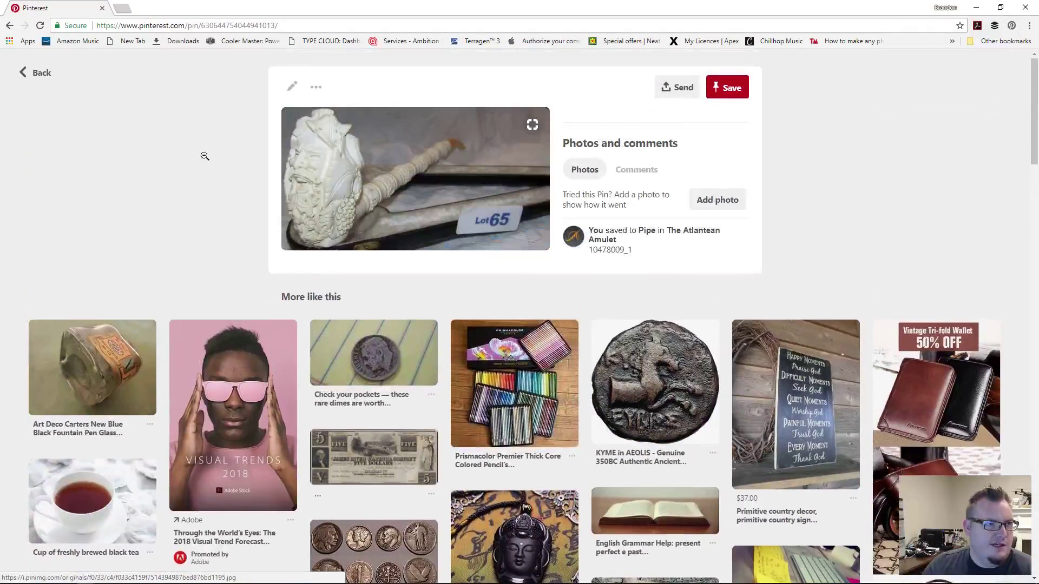
pyautogui.click(37, 74)
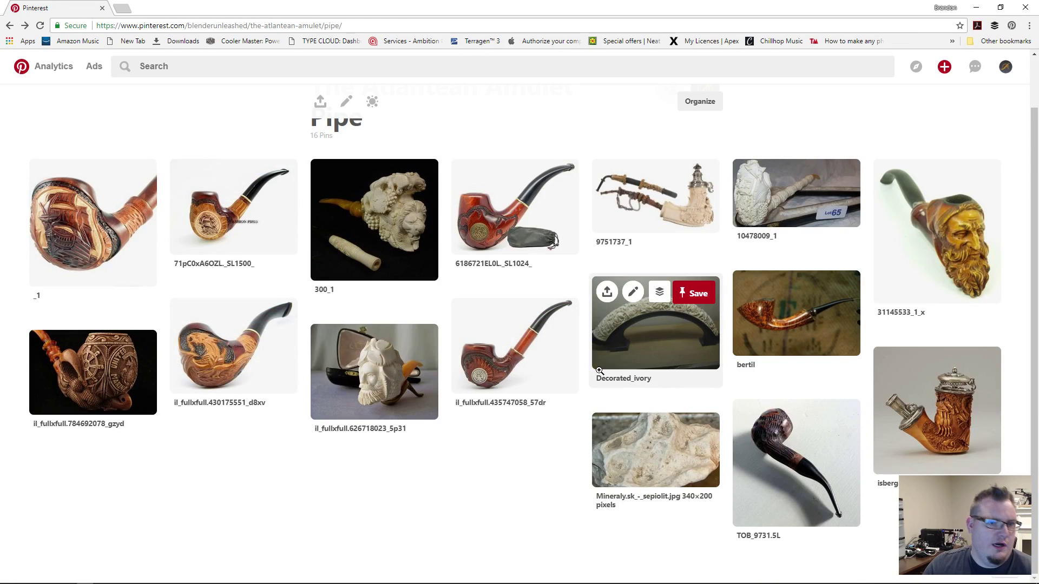
pyautogui.click(656, 330)
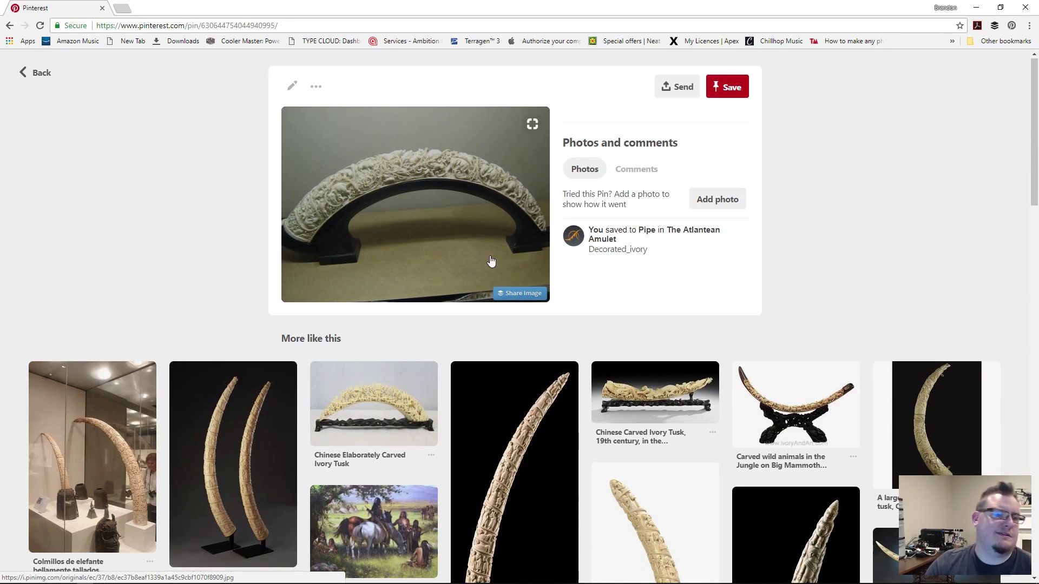
# Browse the related pins under the Decorated_ivory pin for similar carved tusks and ornaments, and return to the Pipe section
pyautogui.scroll(-10, 491, 262)
pyautogui.scroll(-3, 493, 282)
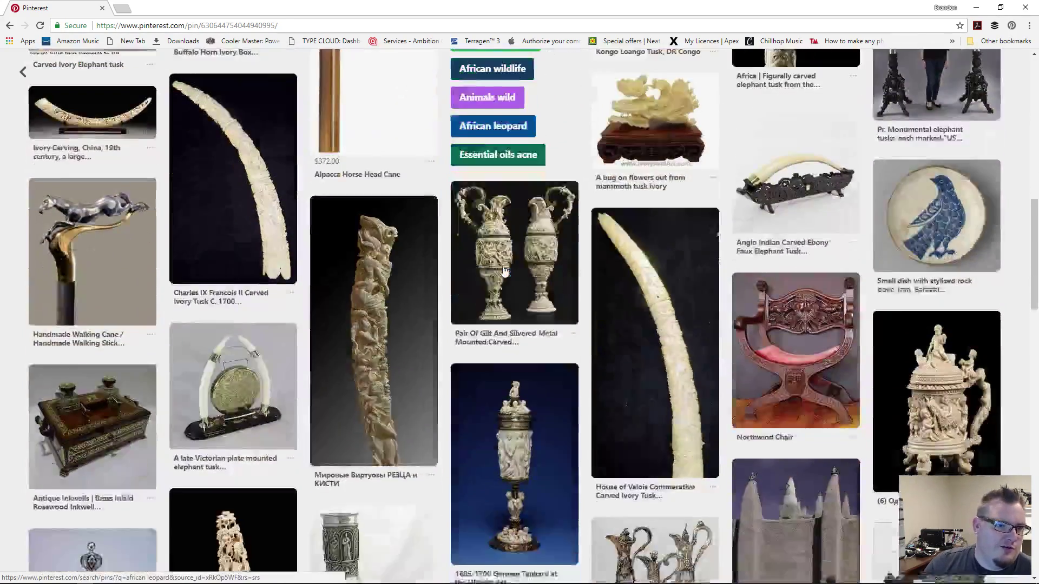
pyautogui.scroll(-3, 503, 265)
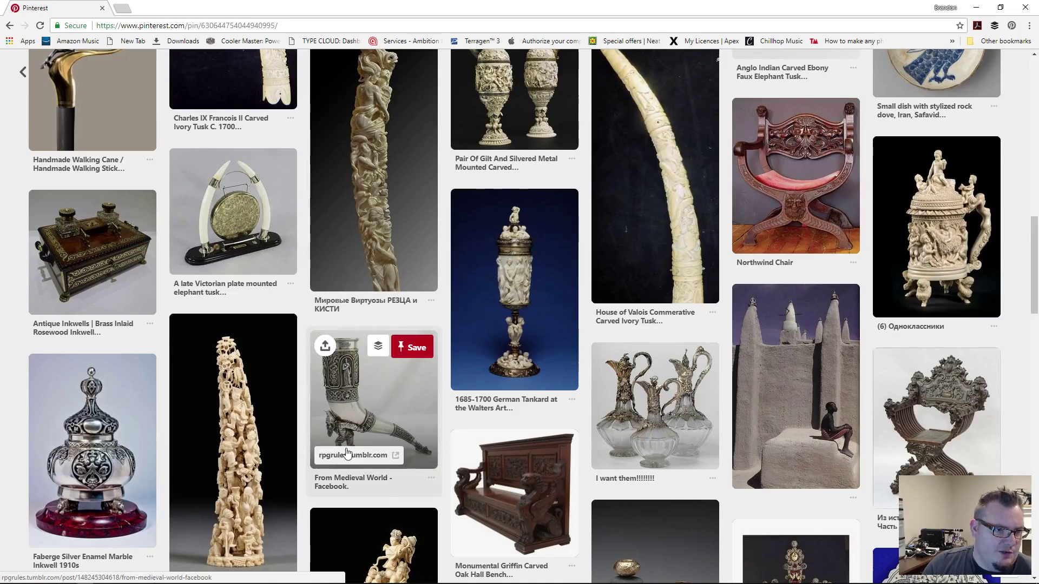
pyautogui.scroll(-2, 214, 457)
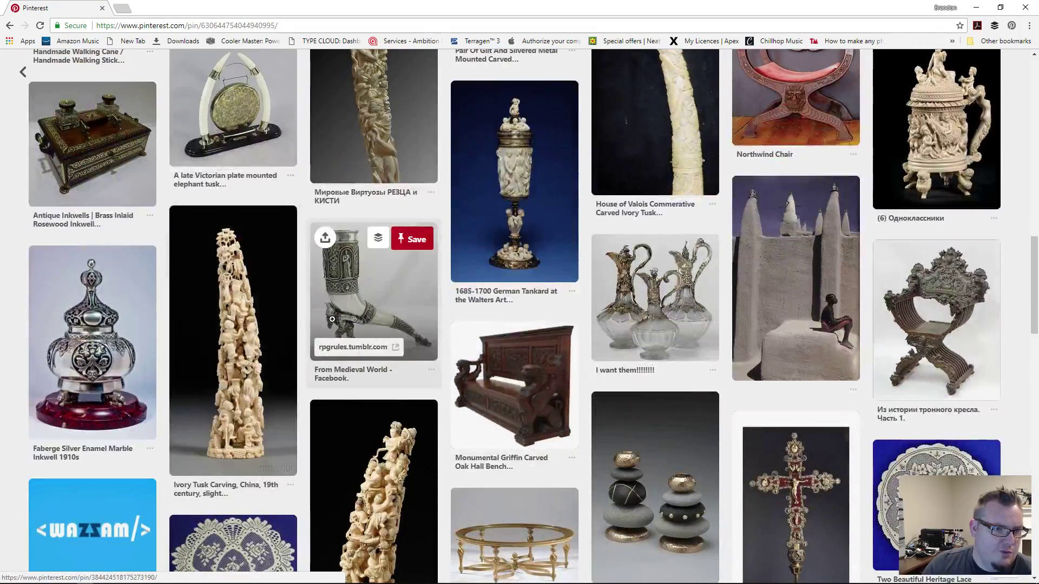
pyautogui.scroll(-1, 344, 312)
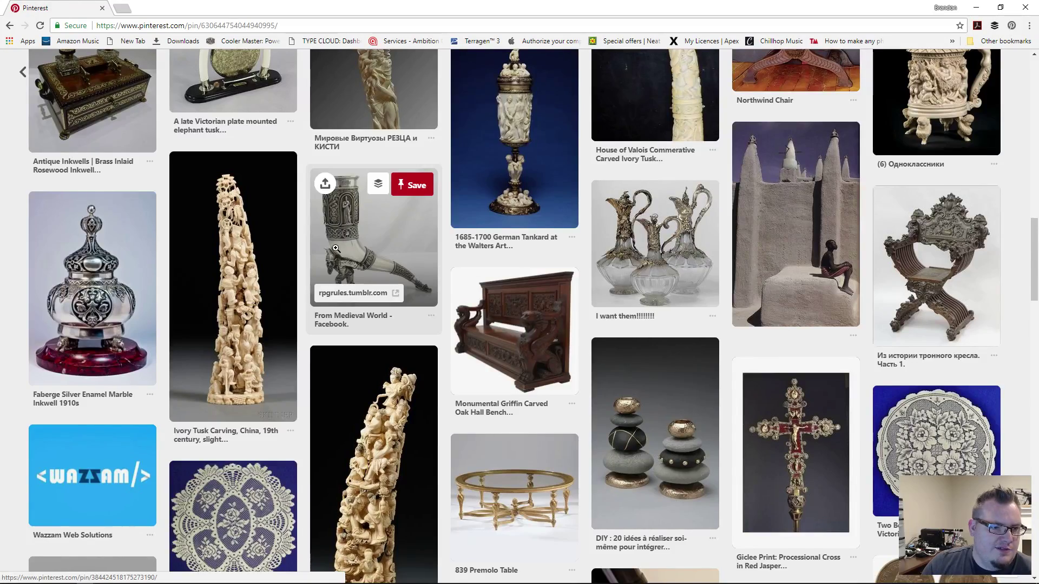
pyautogui.scroll(-4, 336, 248)
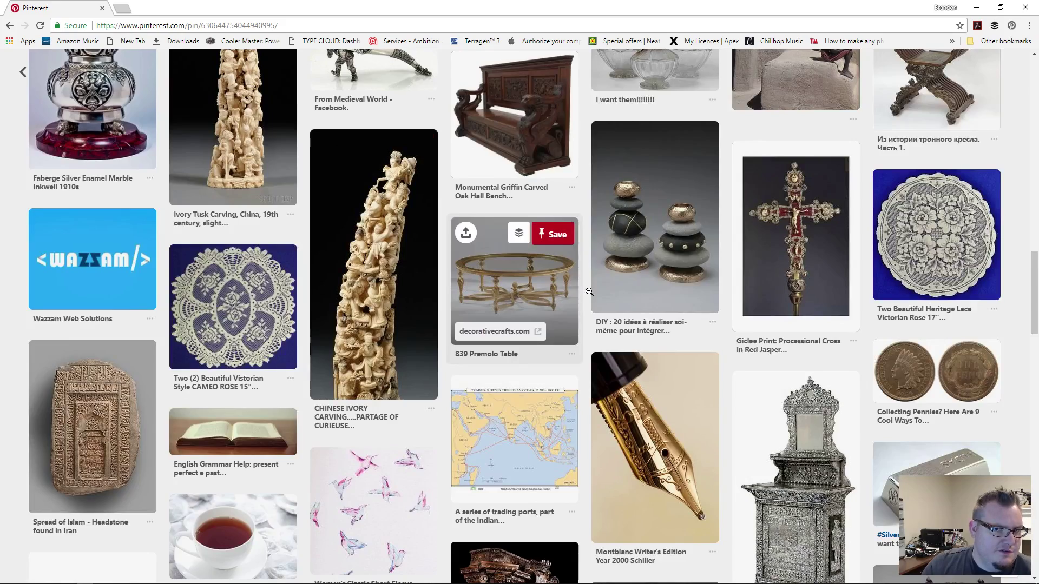
pyautogui.scroll(-6, 589, 292)
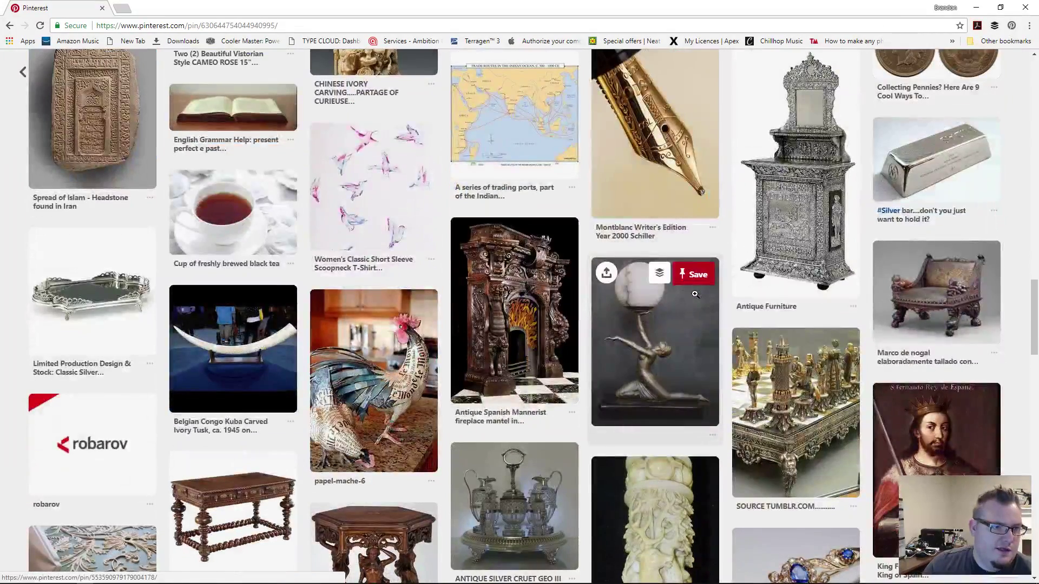
pyautogui.scroll(15, 695, 295)
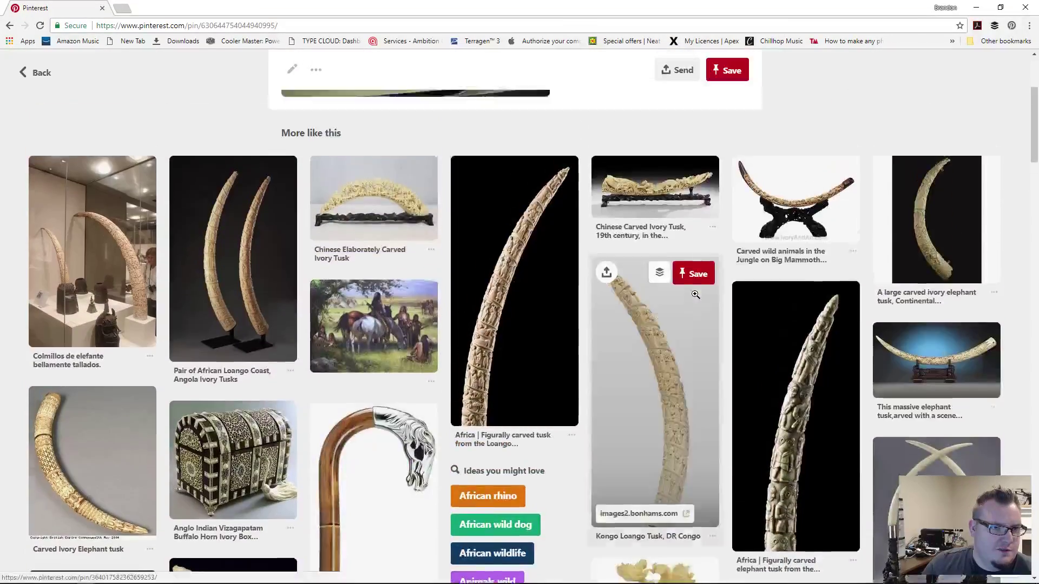
pyautogui.scroll(4, 696, 294)
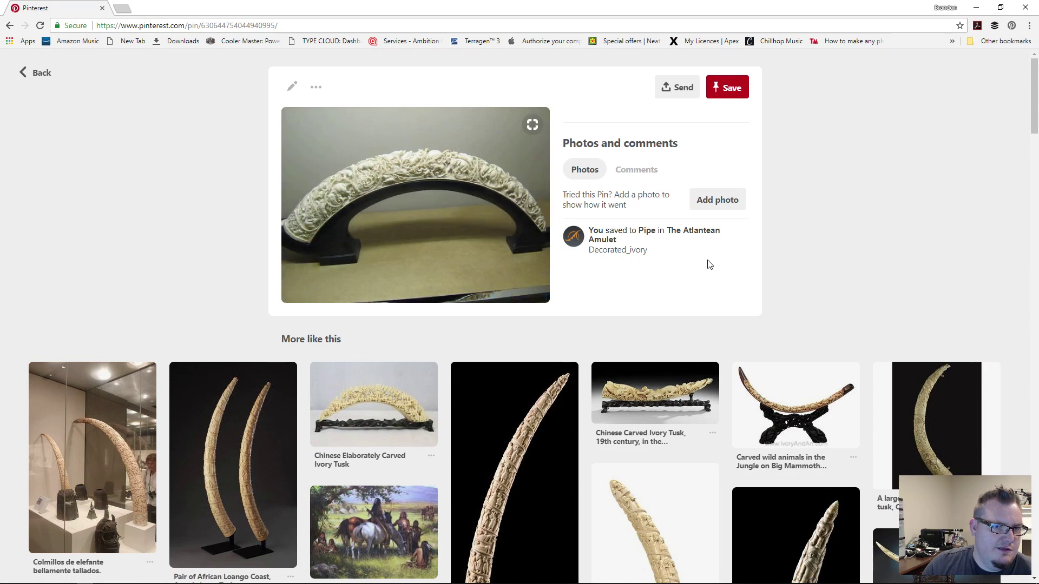
pyautogui.click(38, 73)
pyautogui.scroll(2, 519, 249)
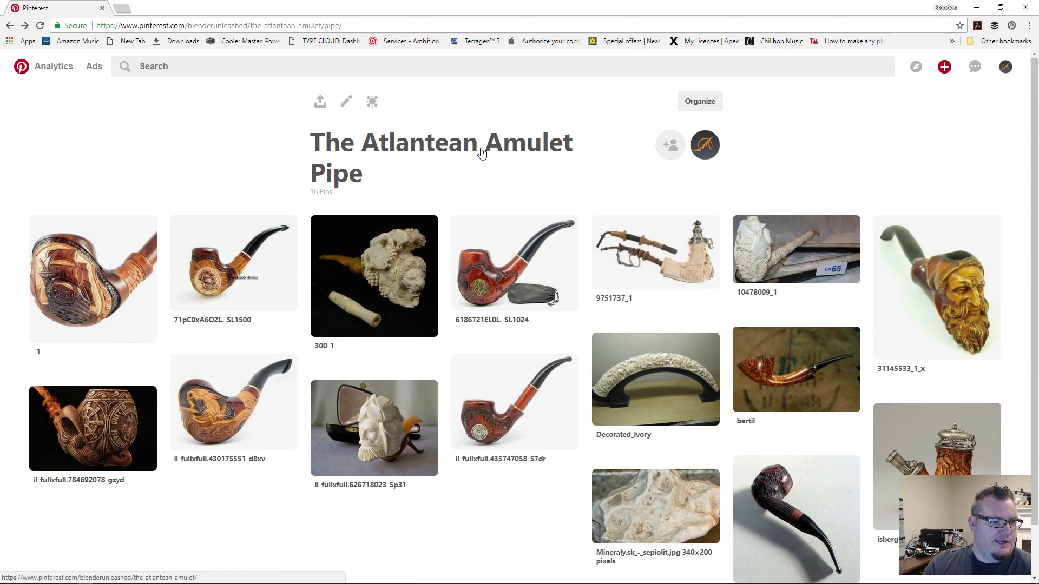
# View the white bearded-head pipe pin il_fullxfull.626718023_5p31 with its related pins, and return to the Pipe section
pyautogui.click(374, 428)
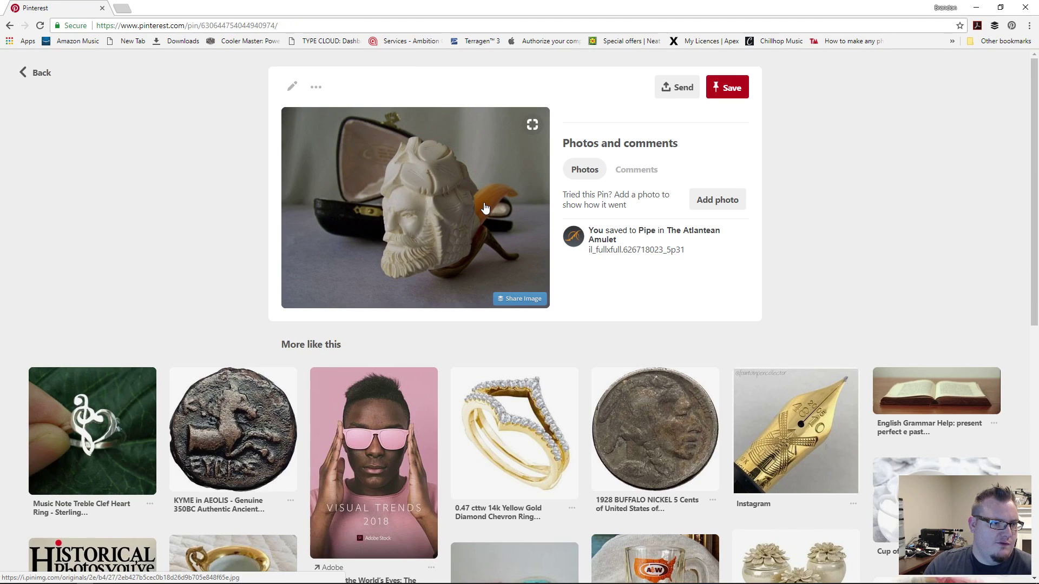
pyautogui.scroll(-3, 485, 210)
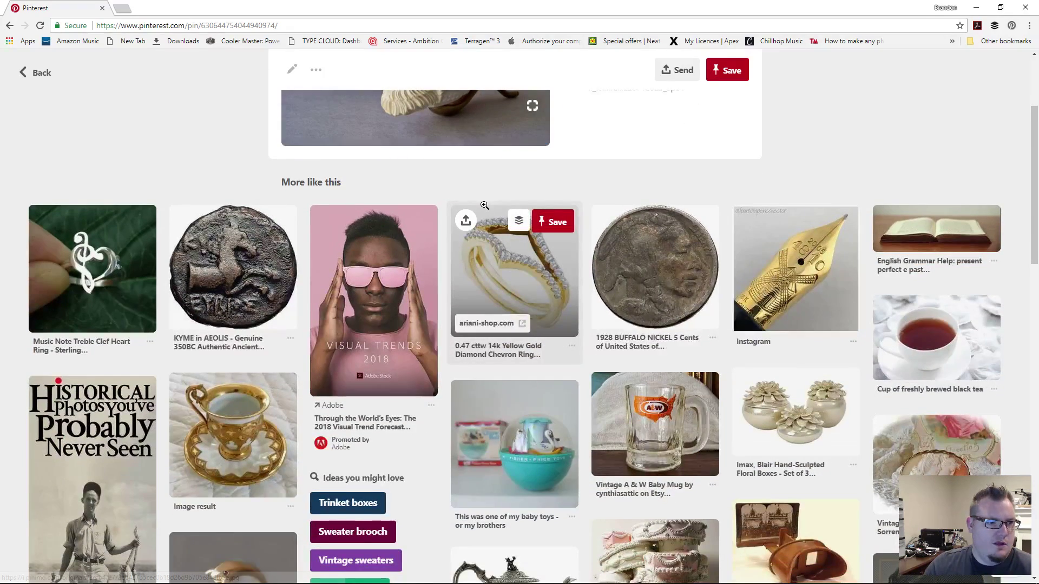
pyautogui.scroll(3, 485, 210)
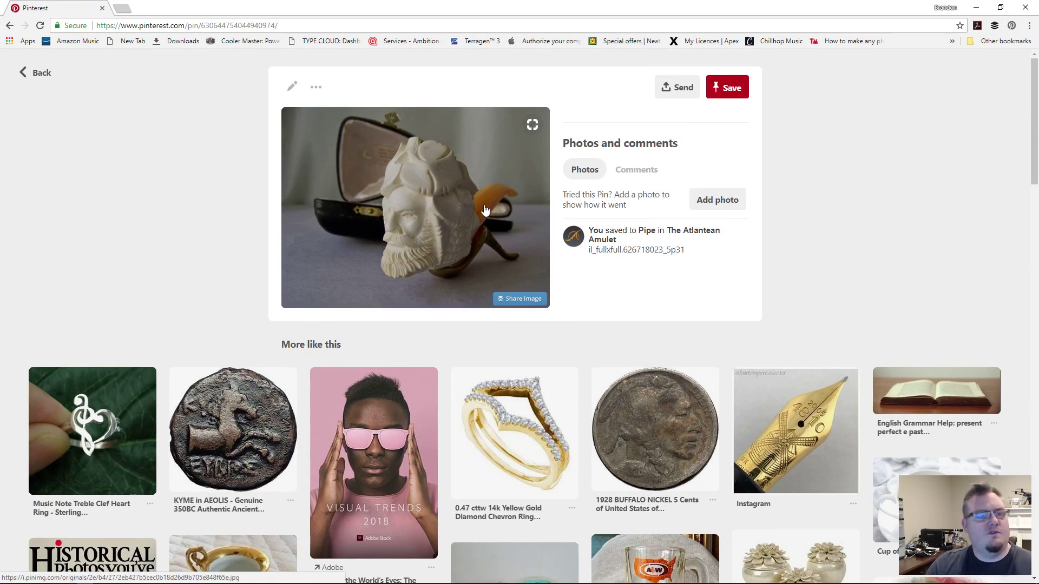
pyautogui.click(33, 73)
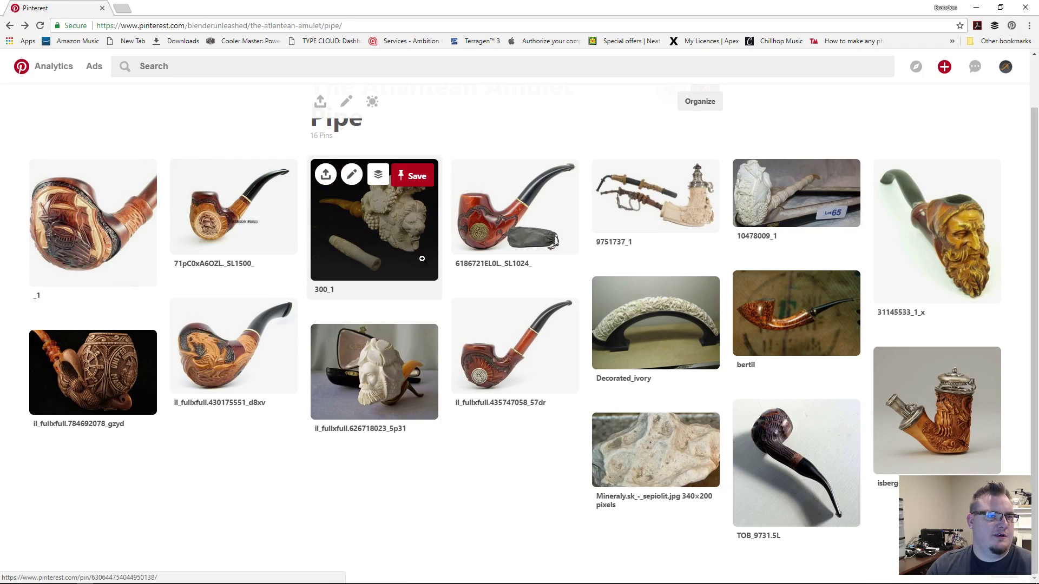
pyautogui.scroll(1, 378, 249)
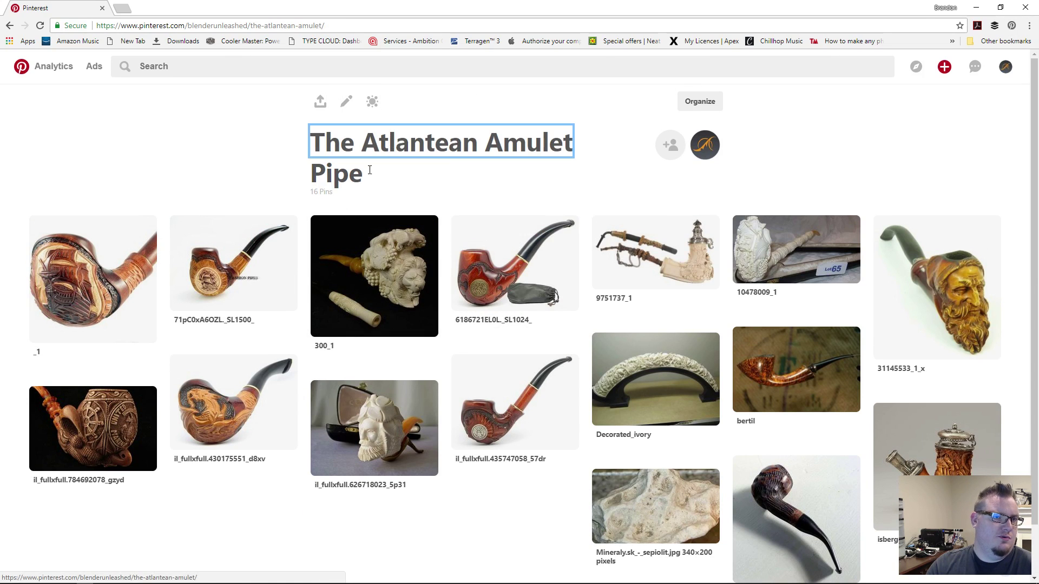
# Go up to The Atlantean Amulet board and look over its reference sections
pyautogui.click(393, 151)
pyautogui.scroll(-2, 242, 327)
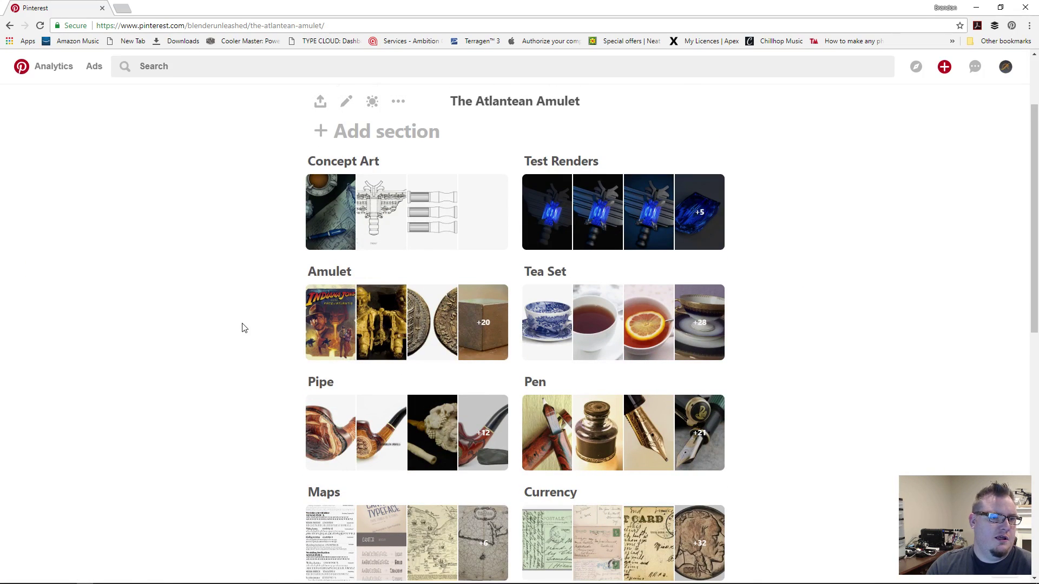
pyautogui.scroll(-2, 242, 328)
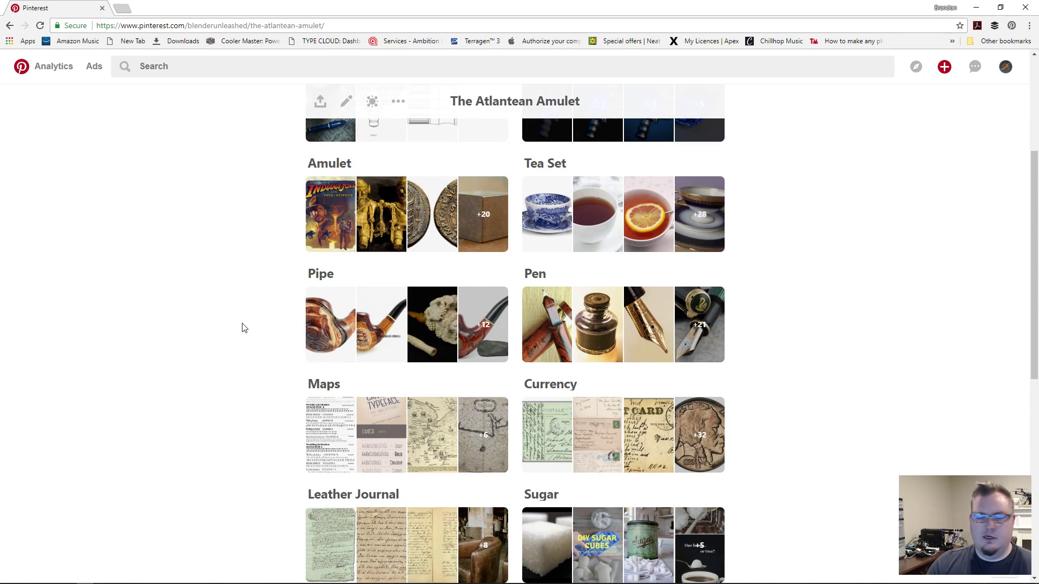
pyautogui.scroll(-3, 242, 328)
# Switch to the OneNote modeling checklist and move Pipe with its two notes directly below the Amulet items, above Tea Set
pyautogui.hotkey('alt', 'Tab')
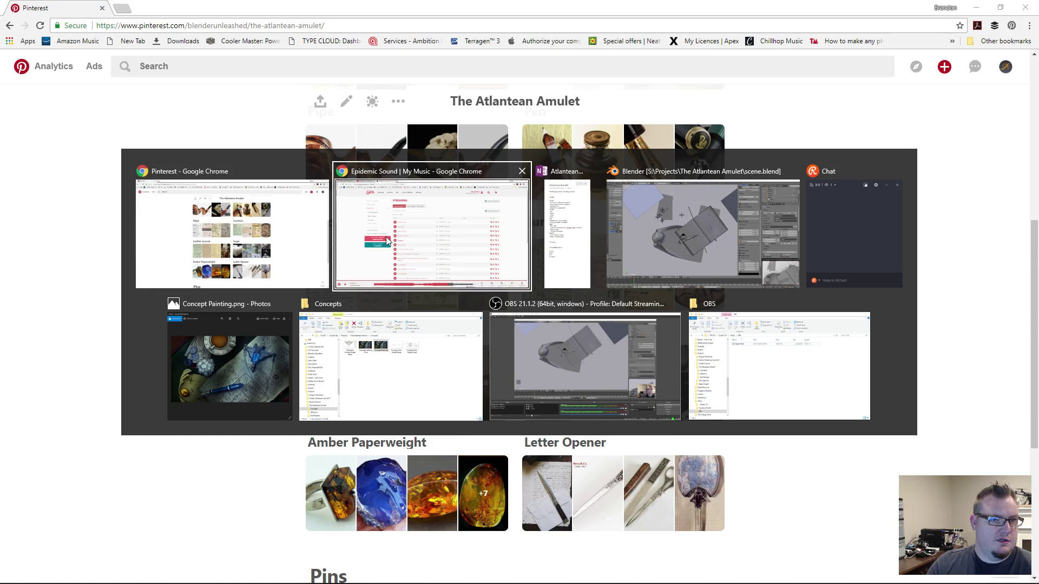
pyautogui.hotkey('alt', 'Tab')
pyautogui.hotkey('alt', 'Tab')
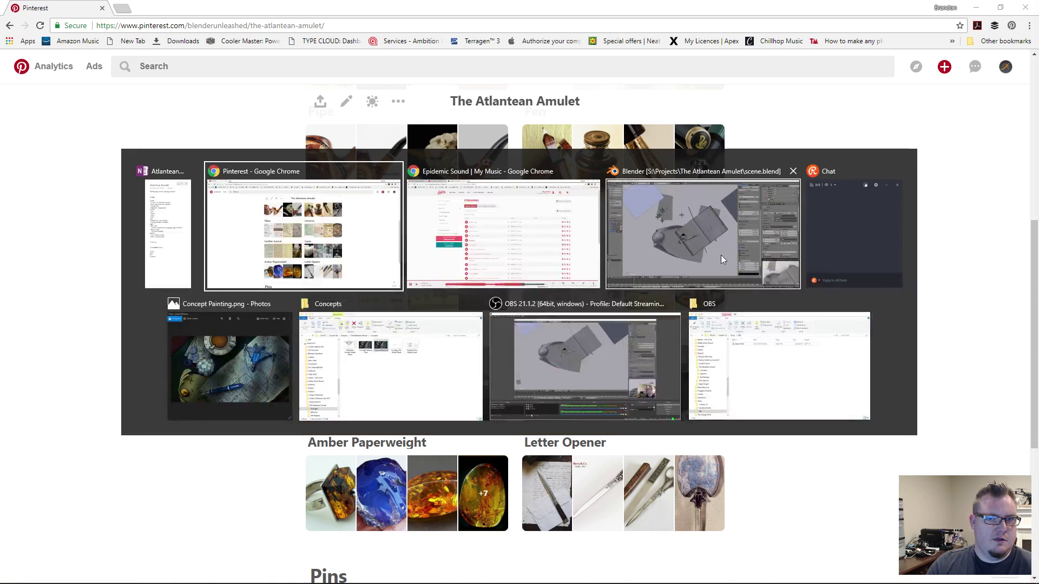
pyautogui.hotkey('alt', 'Tab')
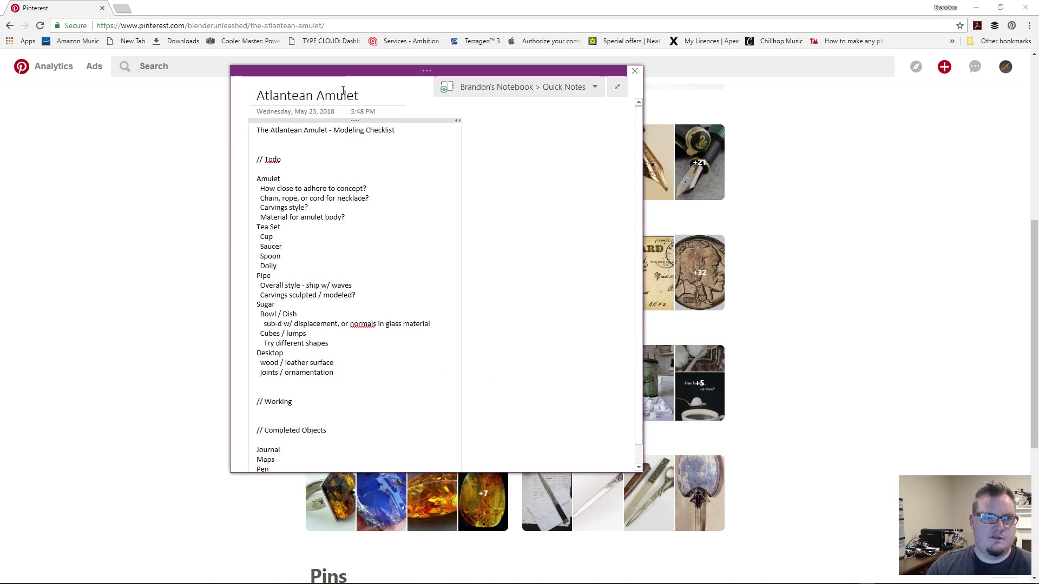
pyautogui.scroll(-1, 389, 214)
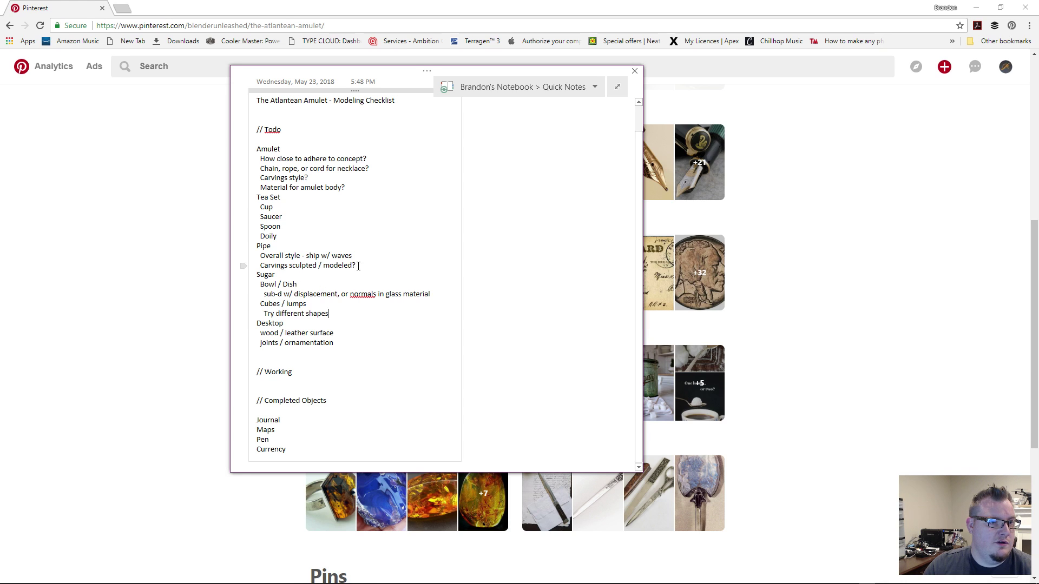
pyautogui.moveTo(358, 266); pyautogui.dragTo(256, 246)
pyautogui.hotkey('ctrl', 'c')
pyautogui.press('Delete')
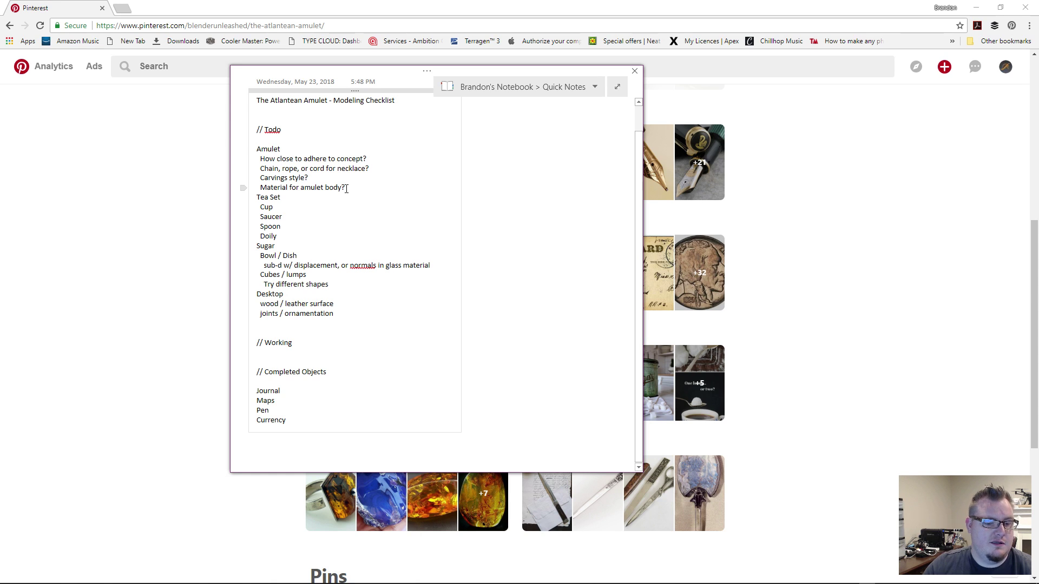
pyautogui.press('Return')
pyautogui.hotkey('ctrl', 'v')
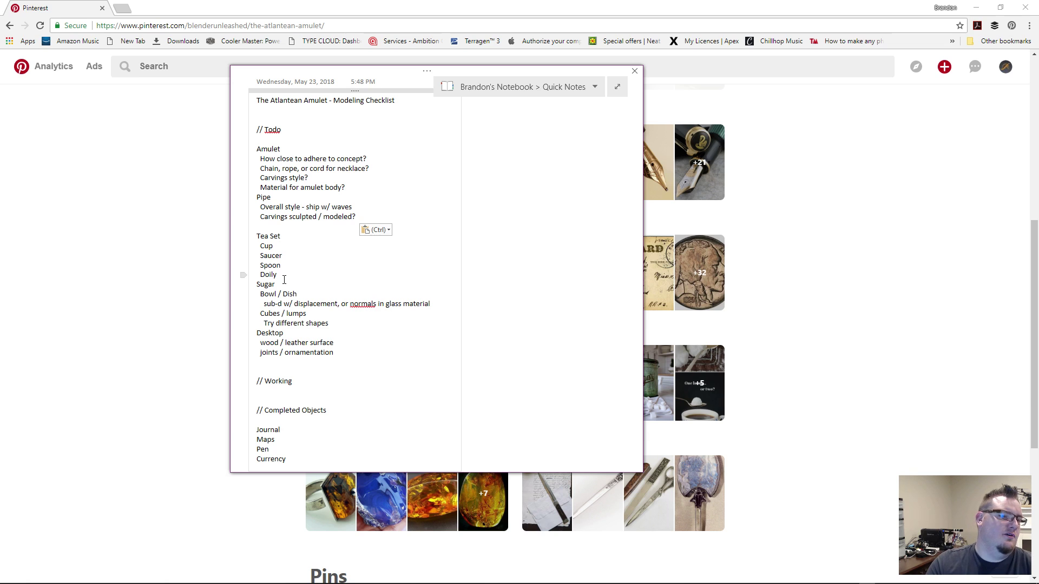
# Switch back to the Pinterest board, open the Tea Set section, and look over its cup, spoon and doily references
pyautogui.click(154, 236)
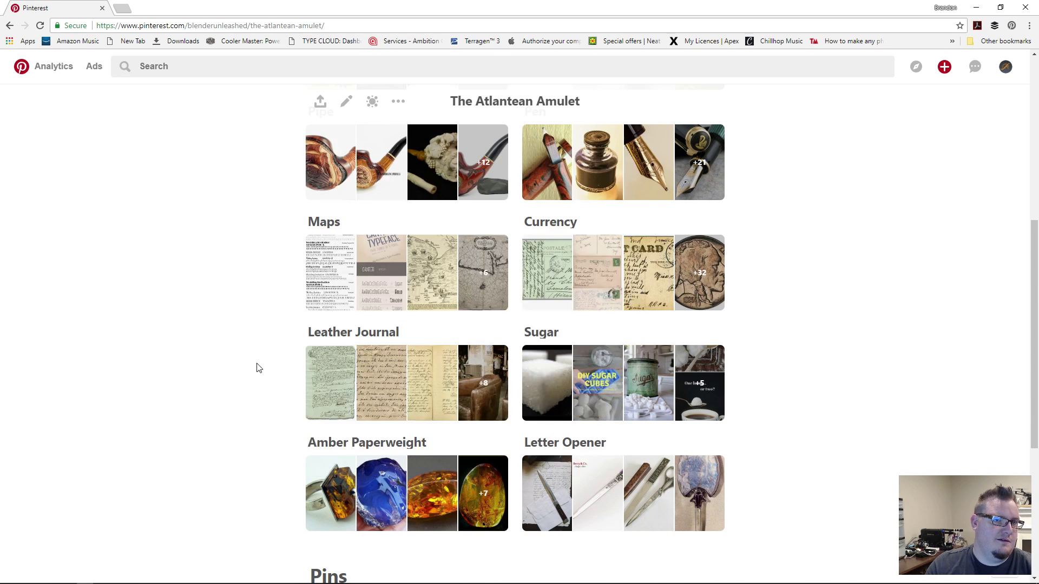
pyautogui.scroll(-3, 261, 327)
pyautogui.scroll(3, 261, 328)
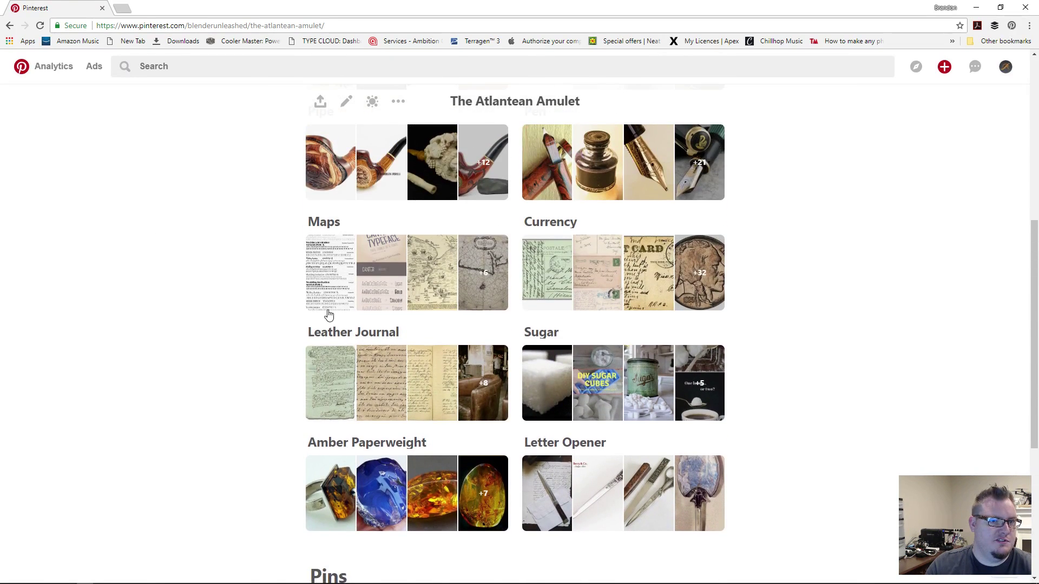
pyautogui.scroll(4, 297, 327)
pyautogui.click(558, 223)
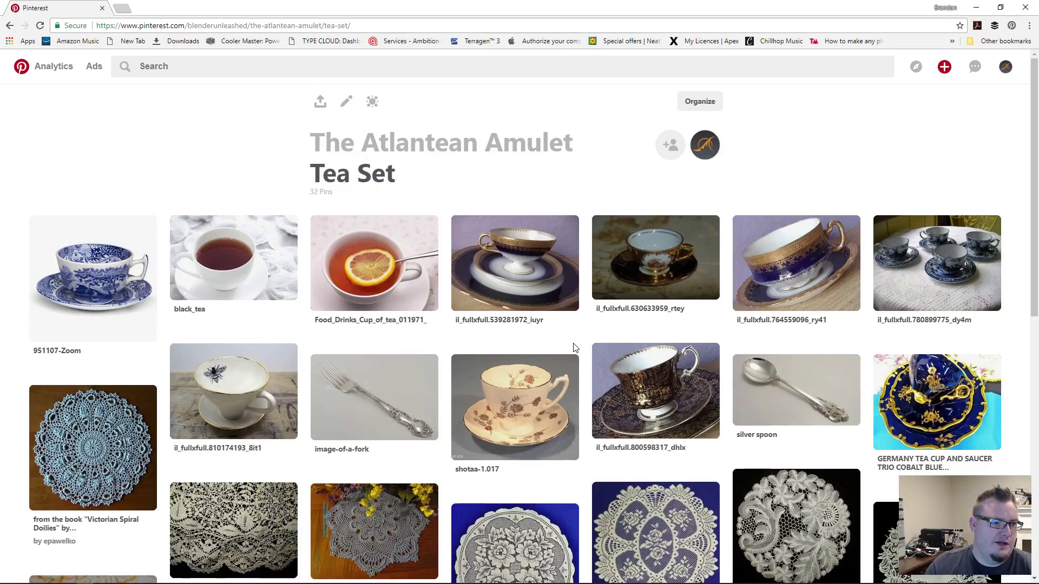
pyautogui.scroll(-3, 576, 348)
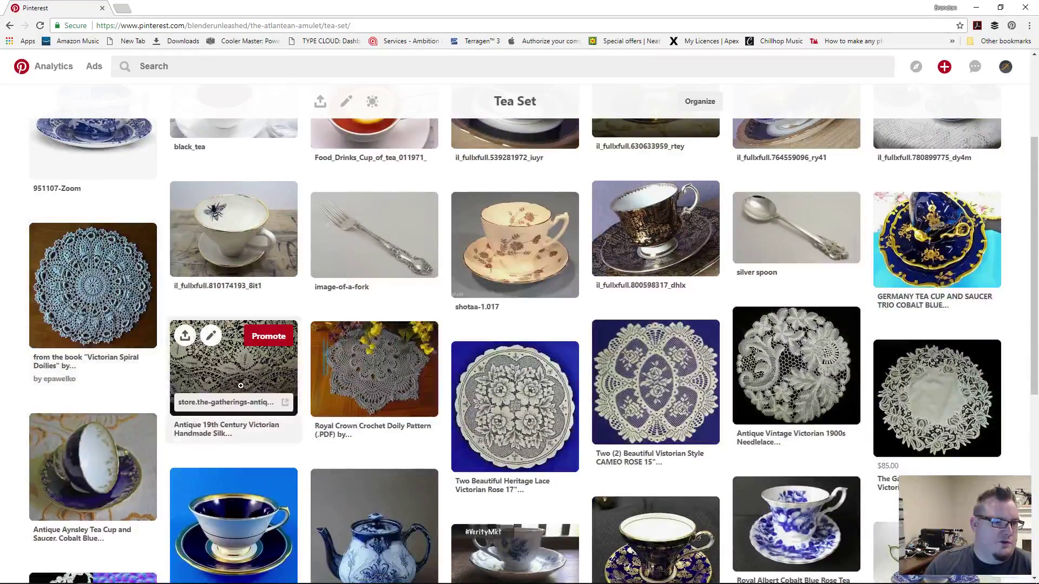
# Examine the Antique 19th Century Victorian Handmade Silk Maltese Bobbin Lace Collar pin, view its store page, and close that page
pyautogui.click(257, 363)
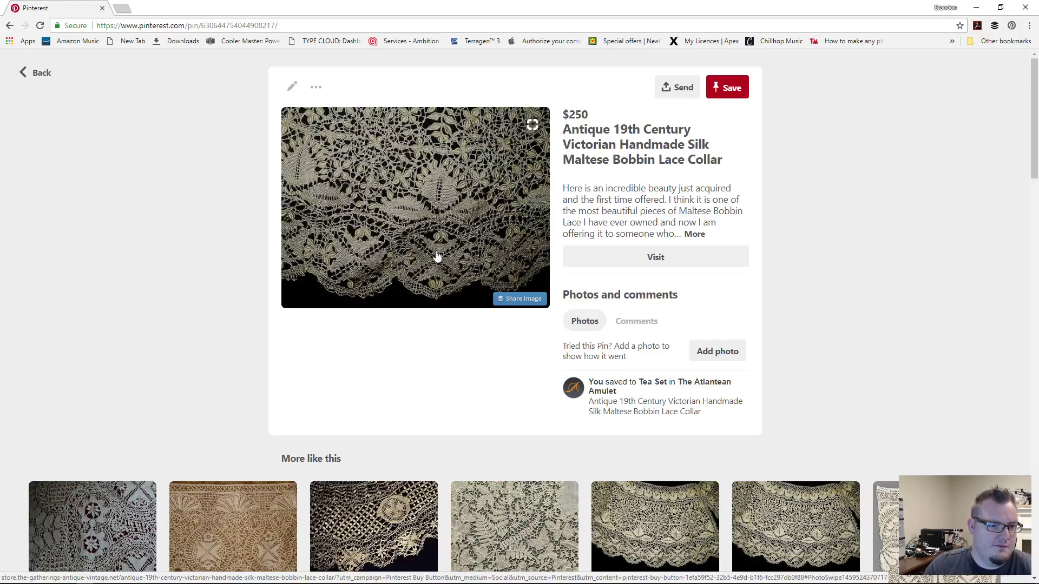
pyautogui.scroll(-1, 437, 256)
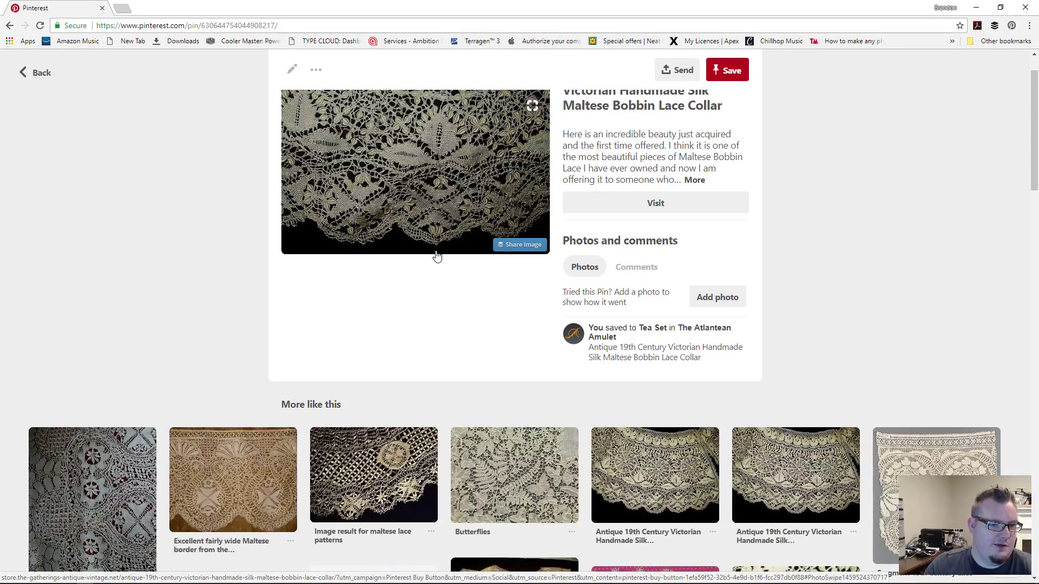
pyautogui.scroll(1, 437, 256)
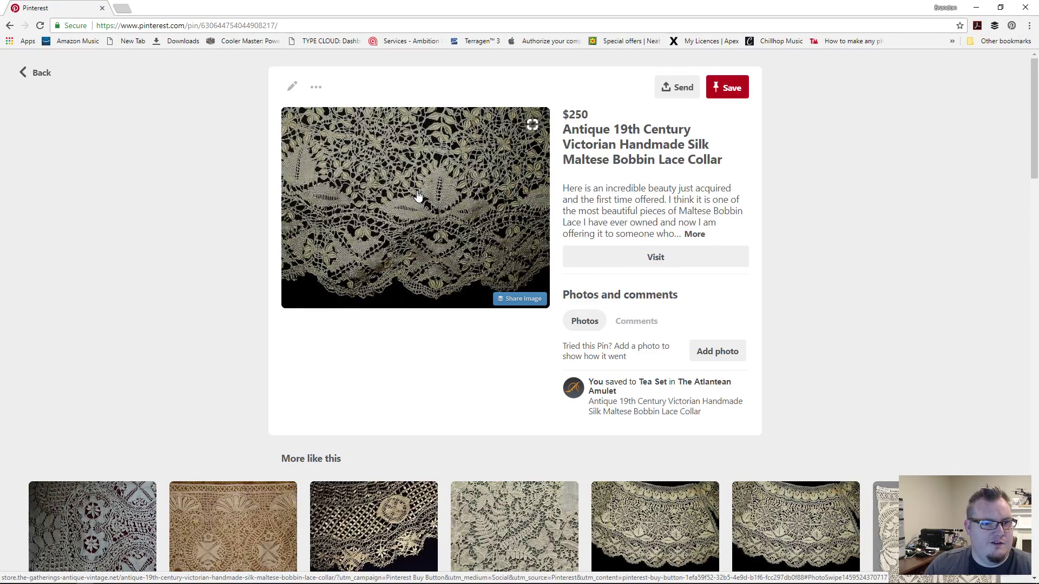
pyautogui.click(702, 235)
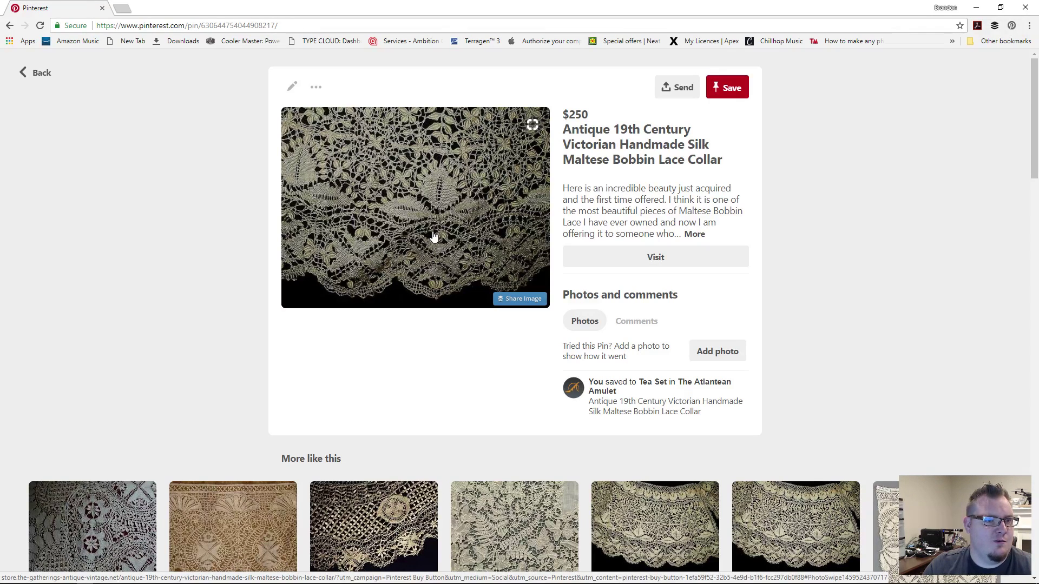
pyautogui.click(391, 198)
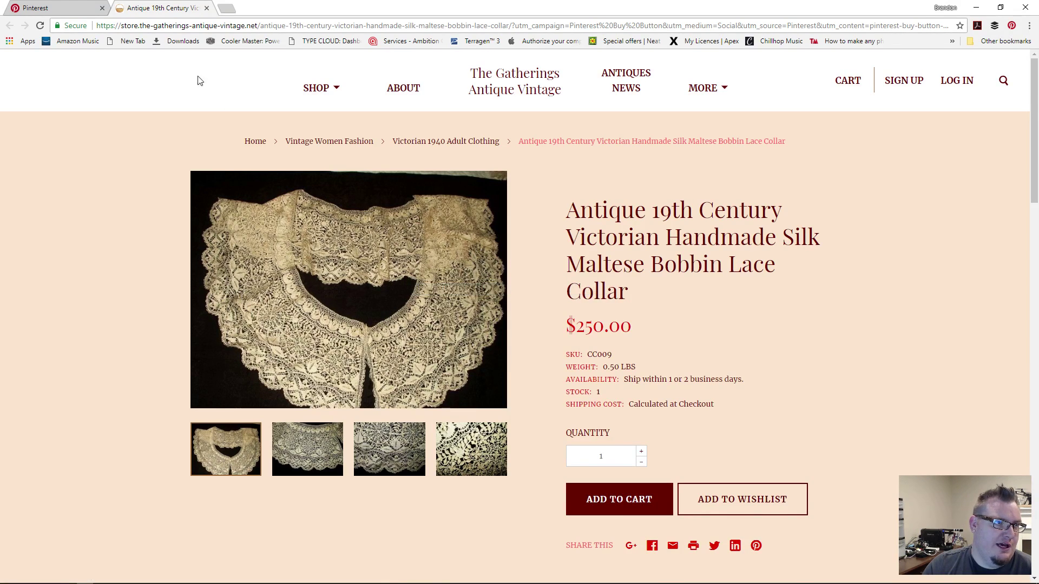
pyautogui.click(207, 9)
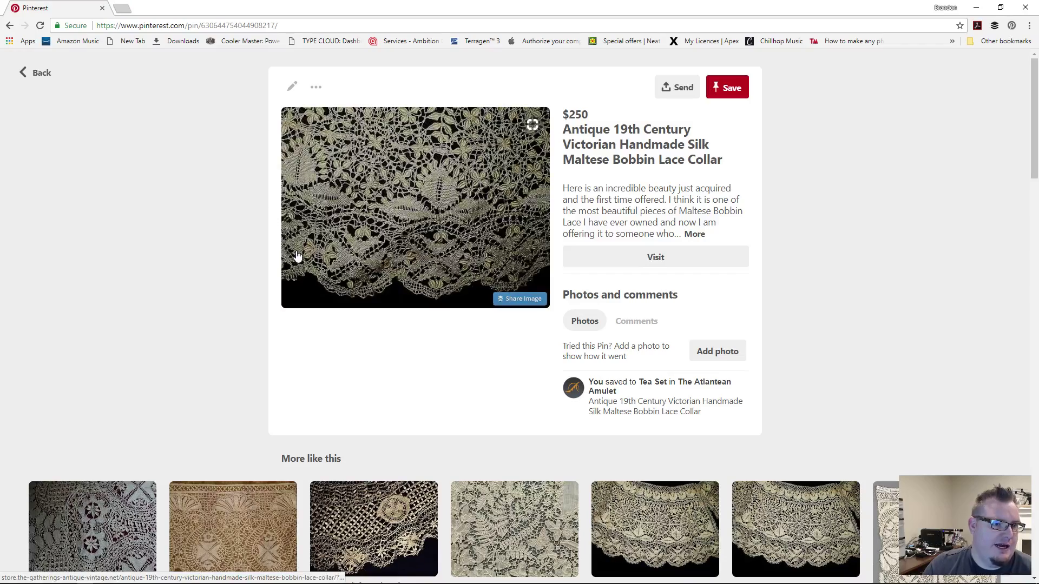
# Return to the Tea Set section and open the Antique Vintage Victorian 1900s Needlelace doily pin
pyautogui.click(39, 75)
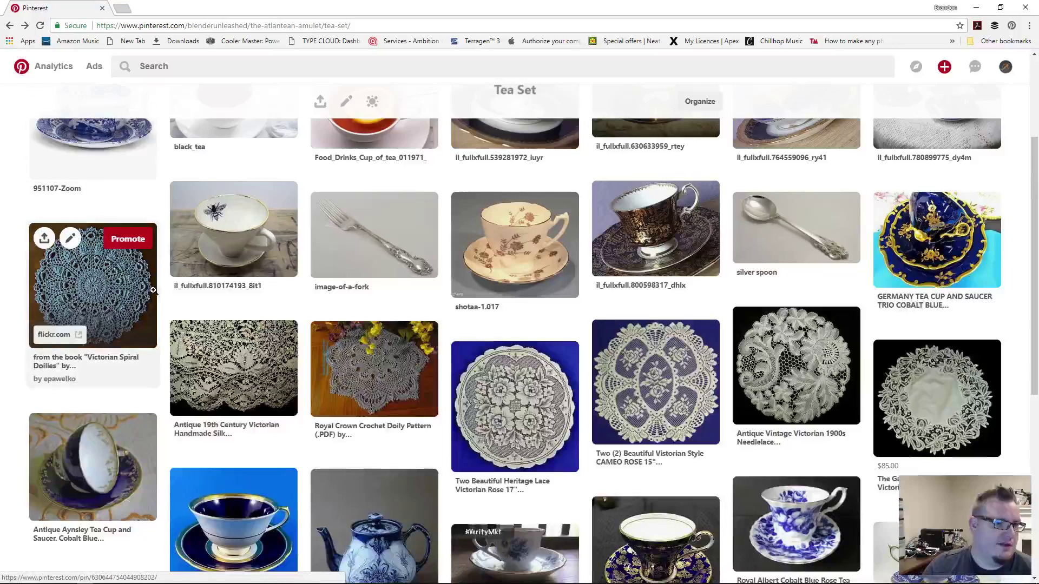
pyautogui.scroll(-1, 467, 361)
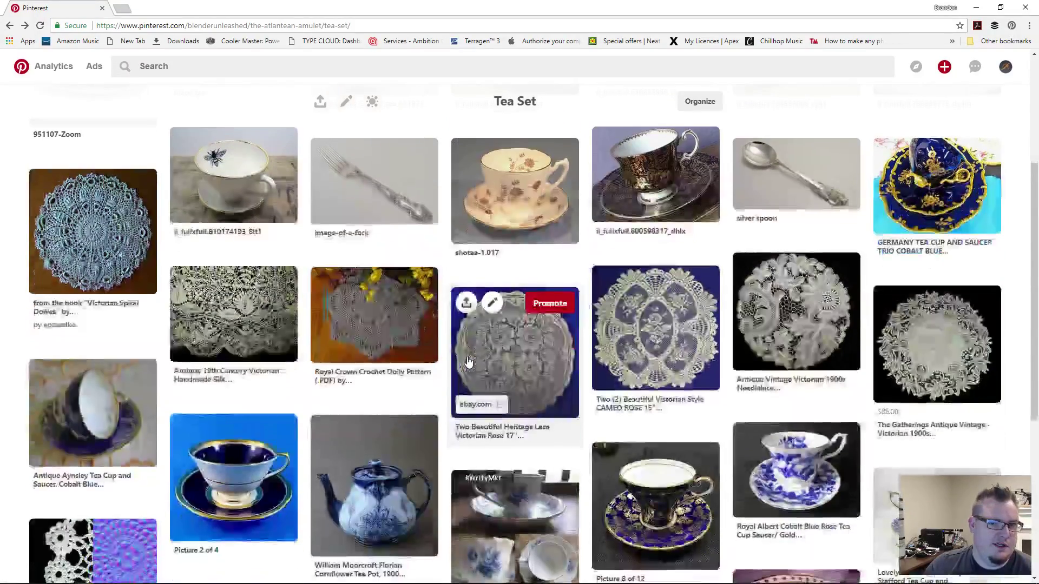
pyautogui.click(787, 313)
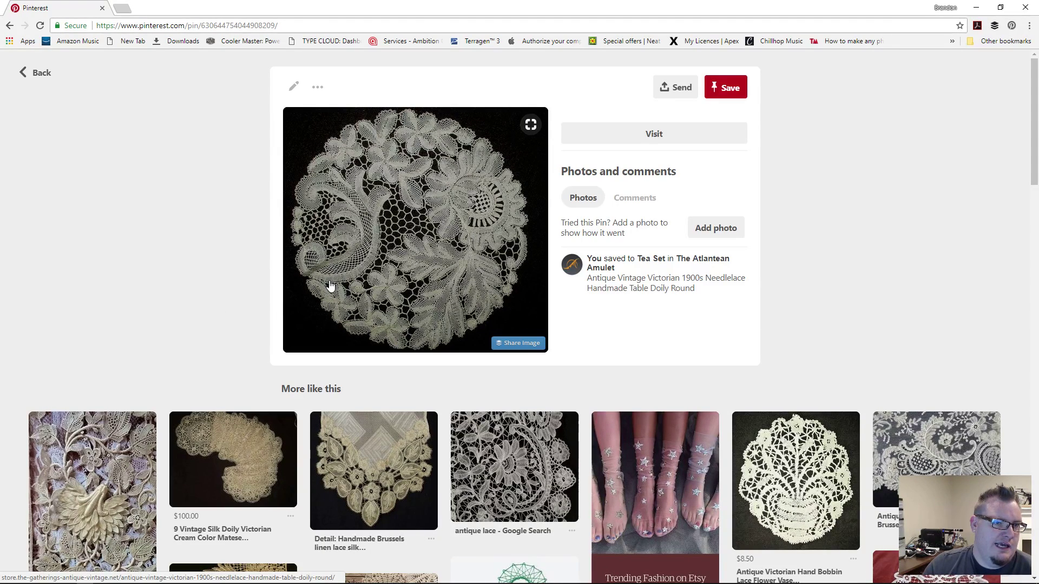
# View the Needlelace doily's store page, close it, and return to the Tea Set section
pyautogui.click(379, 186)
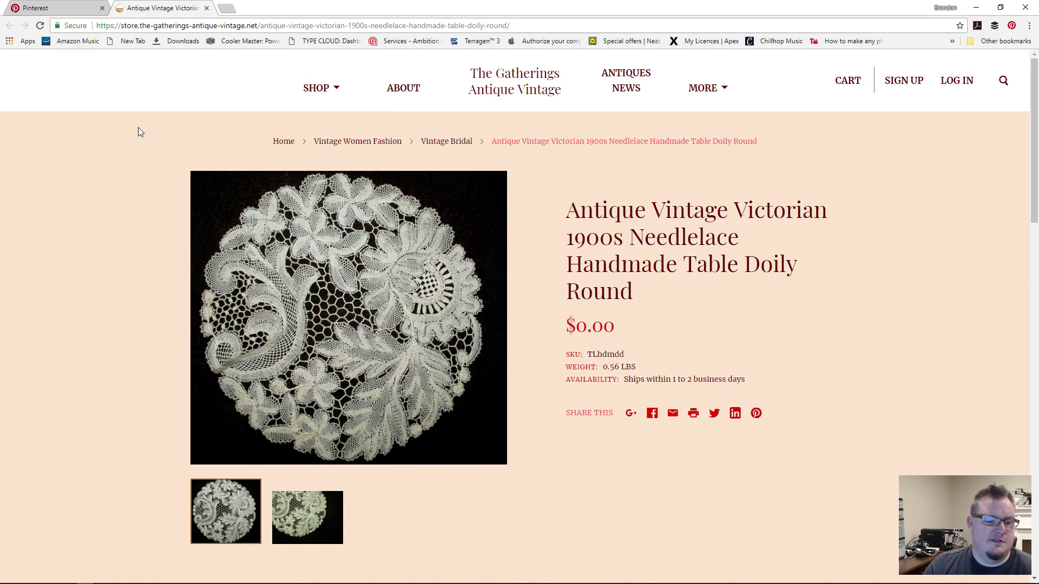
pyautogui.hotkey('ctrl', 'w')
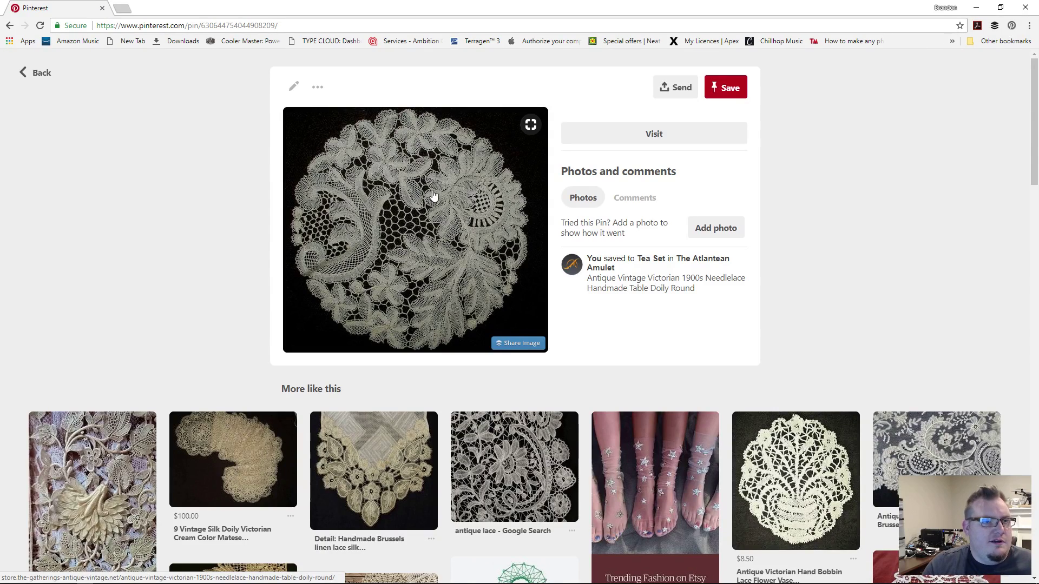
pyautogui.click(37, 73)
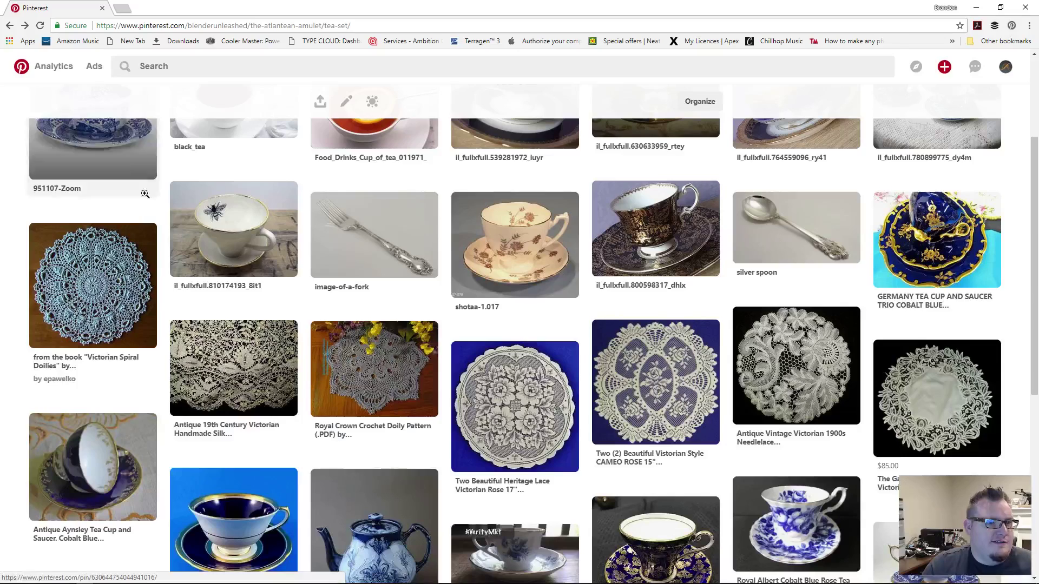
# Look over all the cup, saucer, teapot, cutlery and doily references in the Tea Set section
pyautogui.scroll(-3, 374, 324)
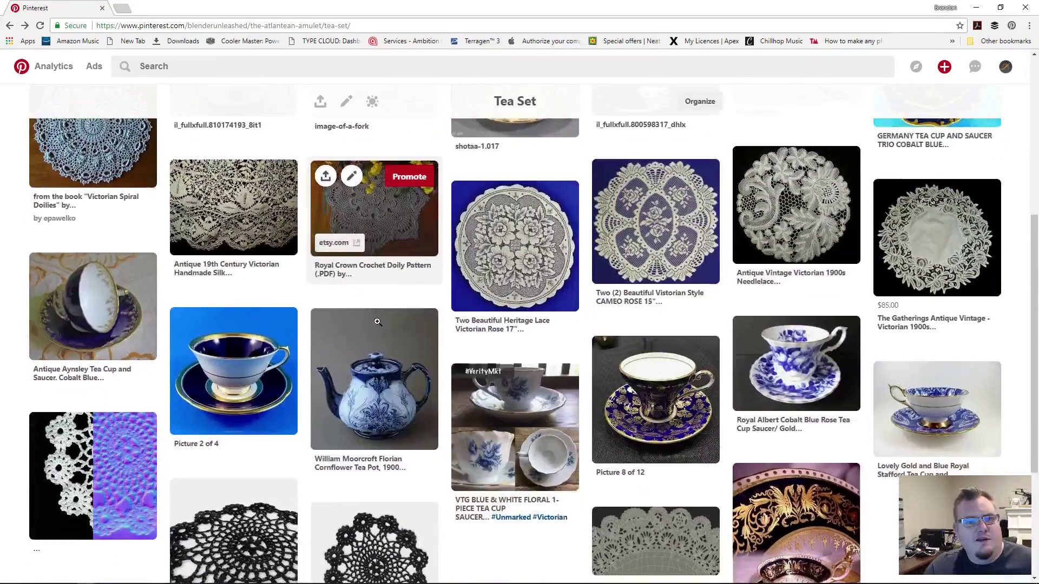
pyautogui.scroll(-2, 377, 322)
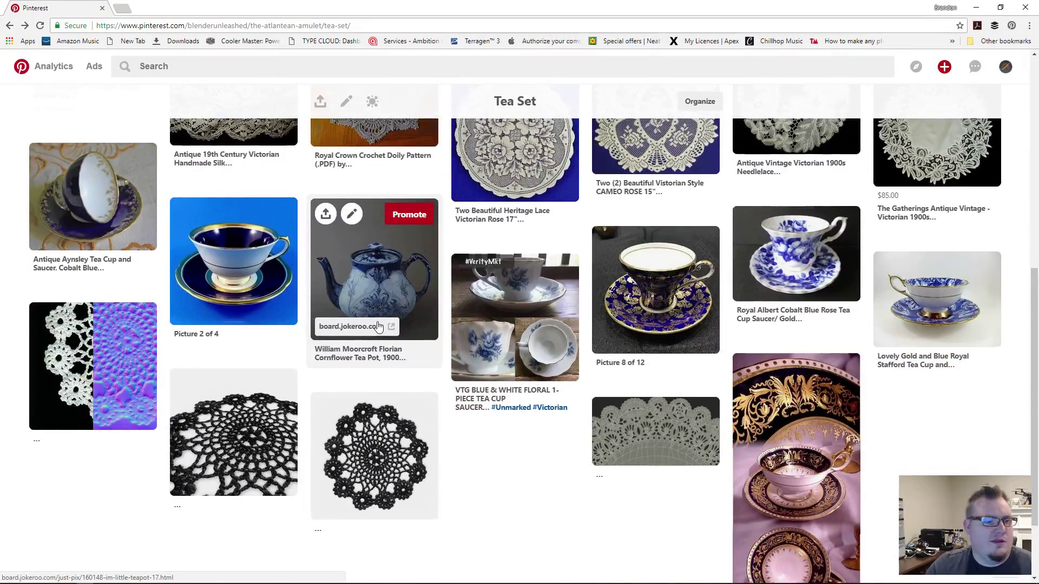
pyautogui.scroll(-2, 377, 322)
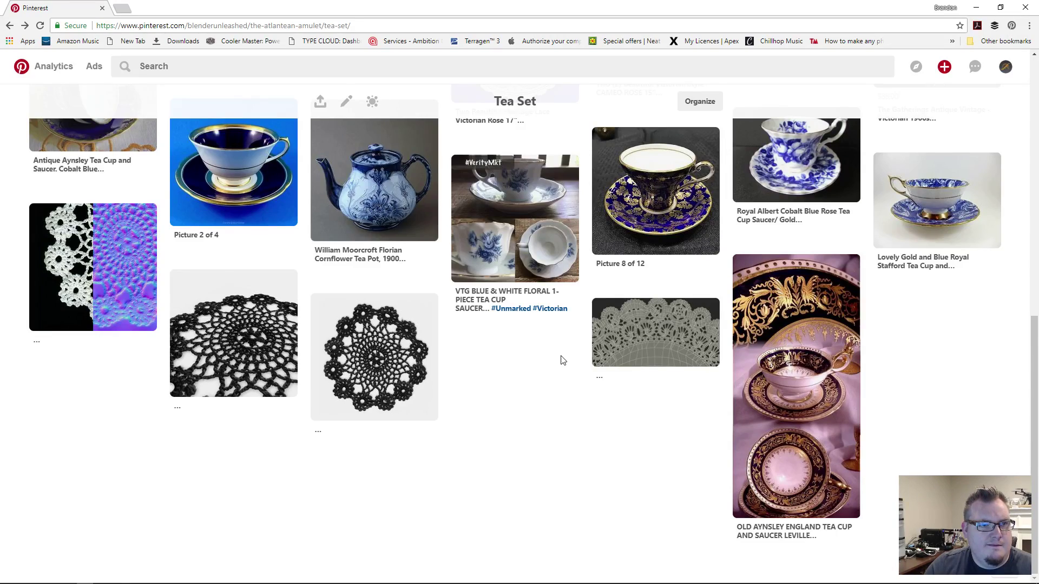
pyautogui.scroll(5, 563, 359)
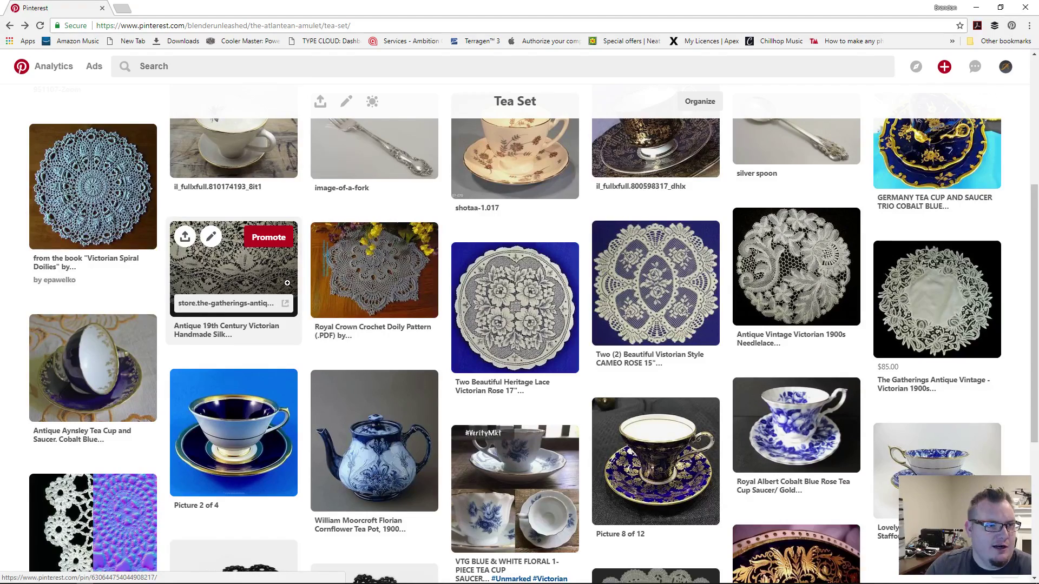
pyautogui.scroll(2, 288, 283)
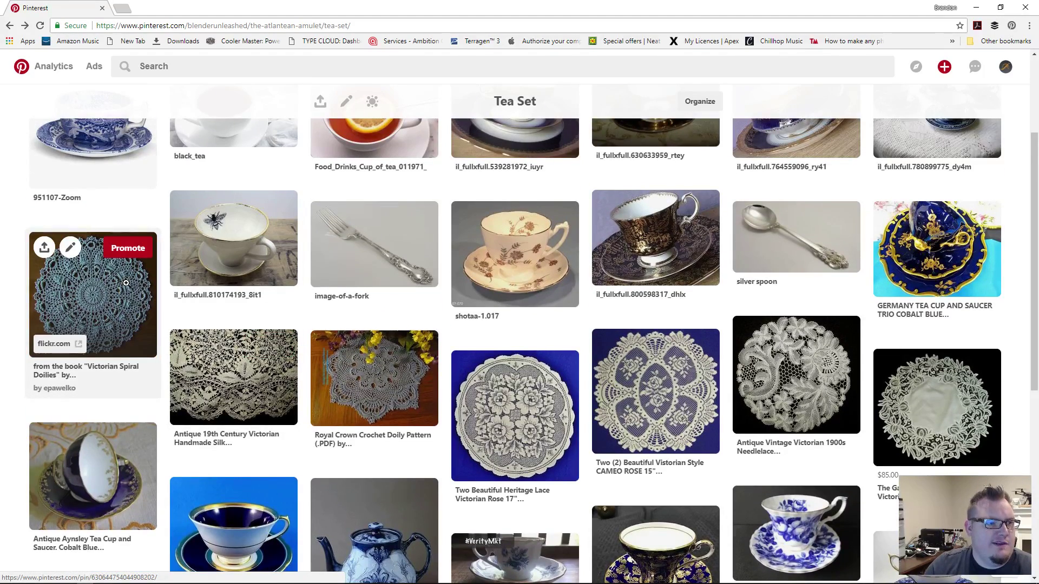
pyautogui.scroll(2, 135, 283)
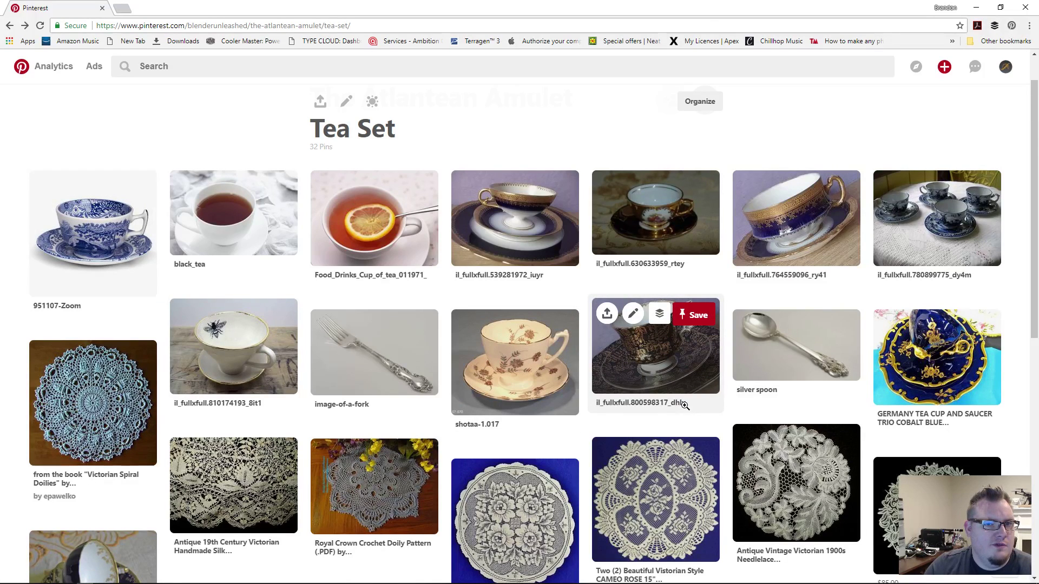
pyautogui.scroll(-1, 684, 405)
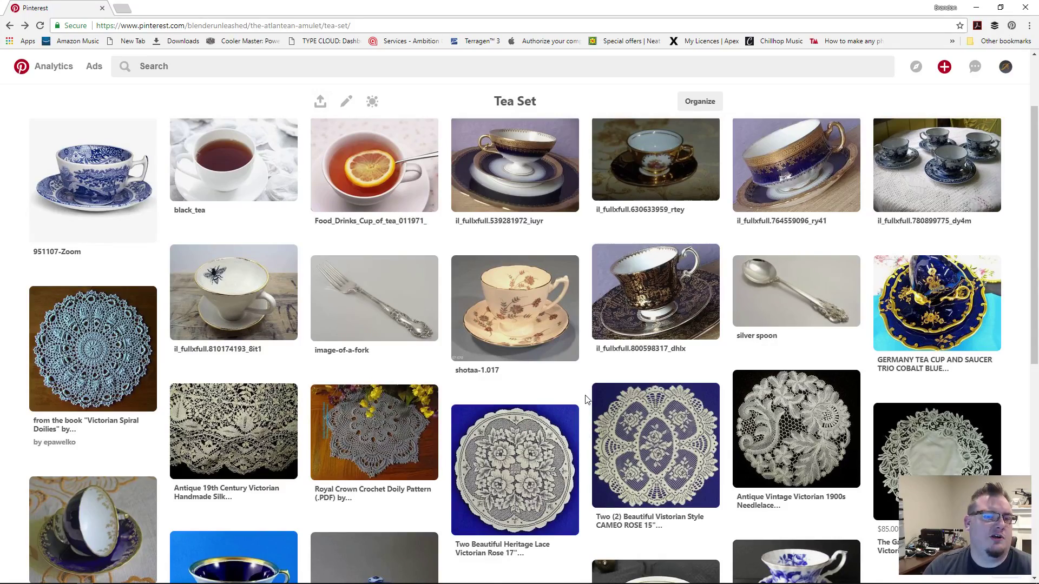
pyautogui.scroll(-3, 587, 399)
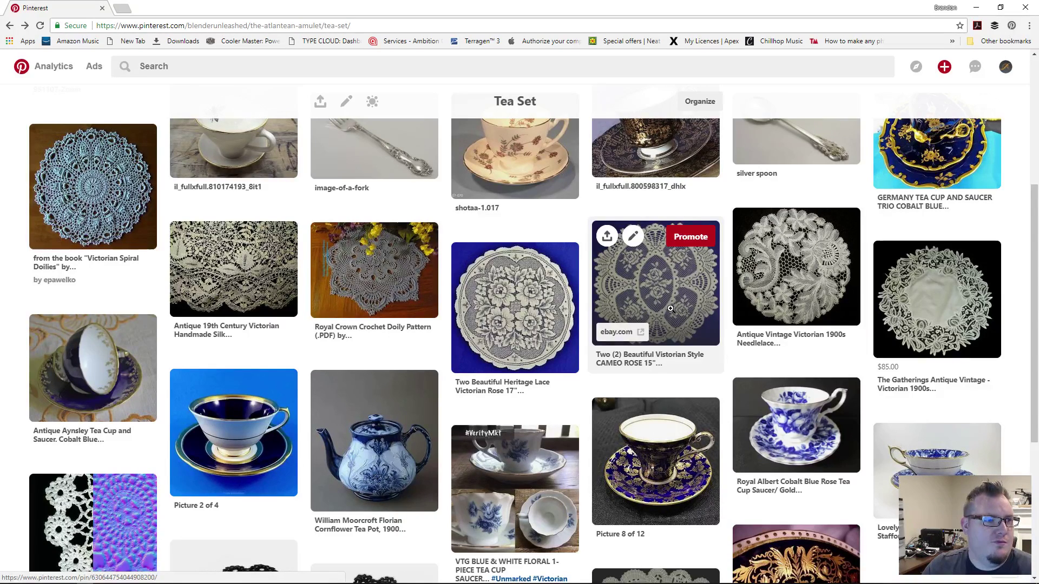
pyautogui.scroll(-2, 404, 269)
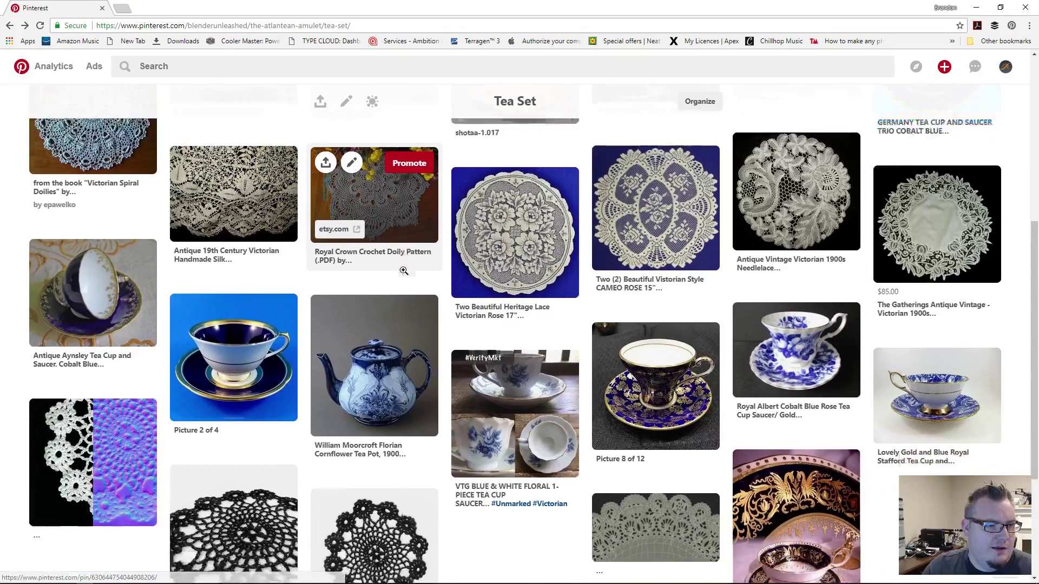
pyautogui.scroll(7, 403, 269)
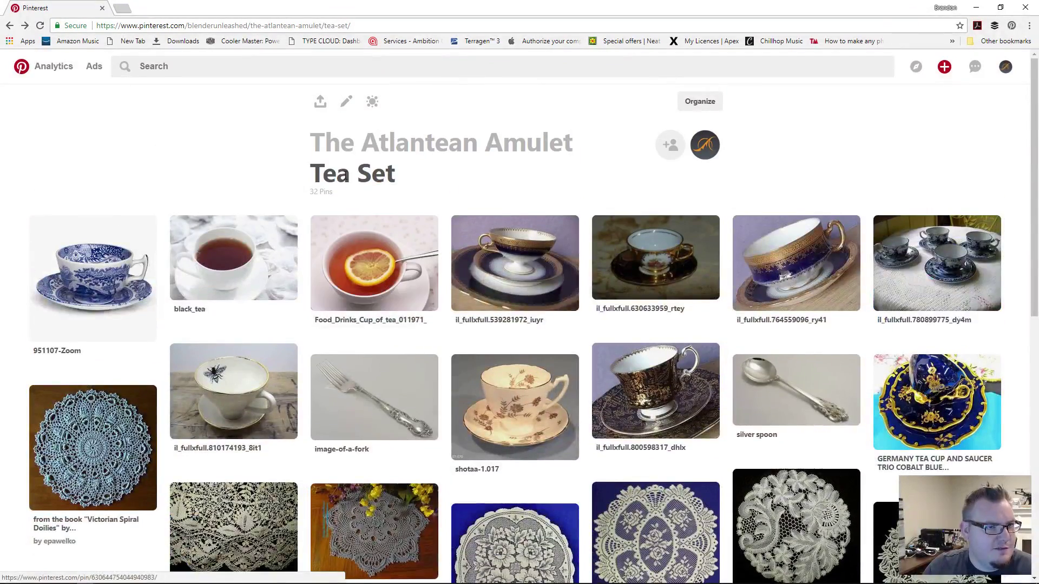
# Open the Currency section of The Atlantean Amulet board and view its 1925 Buffalo Nickel pin, returning to the section
pyautogui.click(364, 141)
pyautogui.scroll(-5, 235, 301)
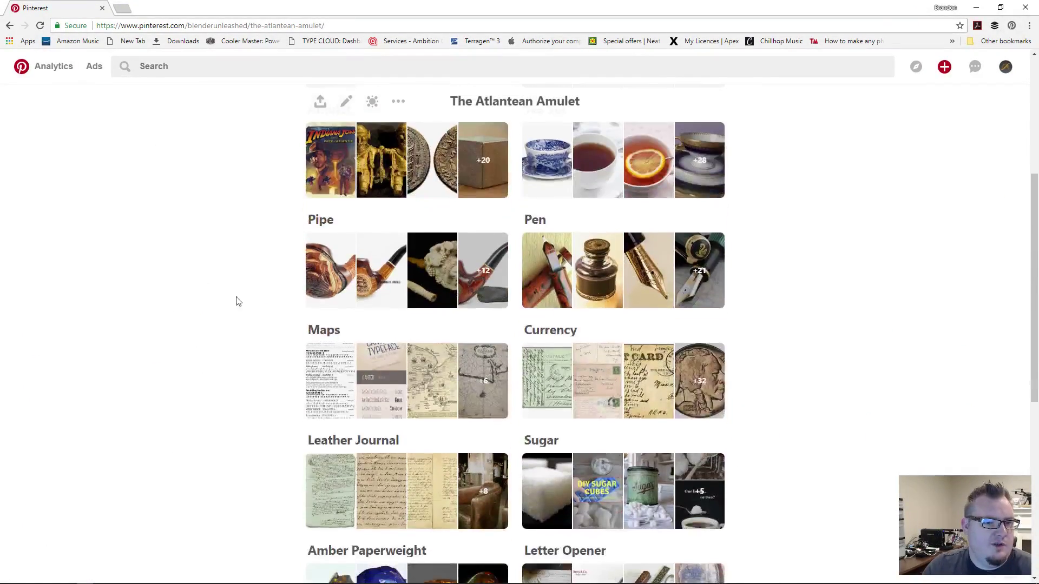
pyautogui.click(595, 379)
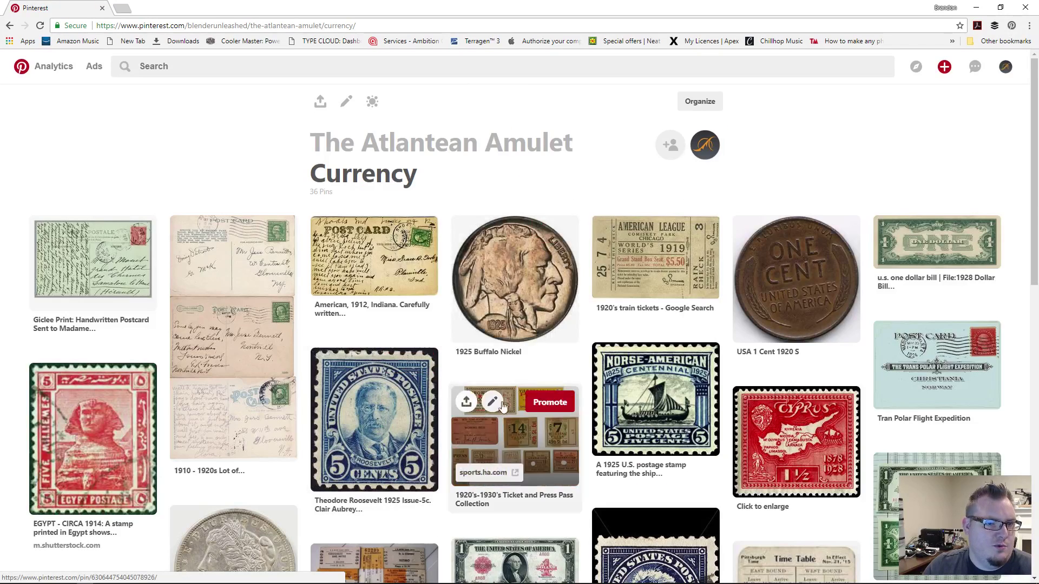
pyautogui.click(528, 305)
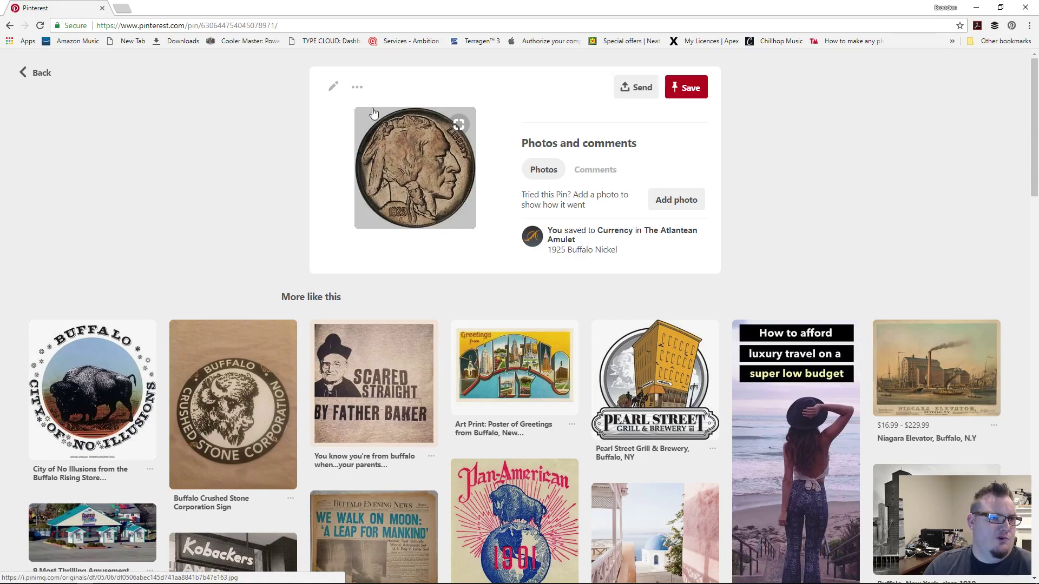
pyautogui.click(23, 82)
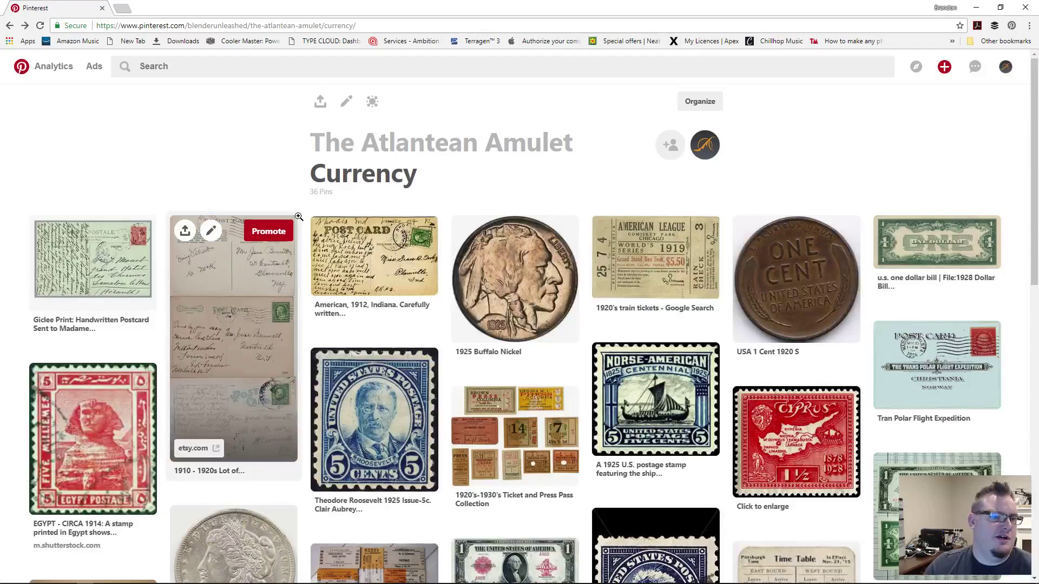
# Examine the banknote designs in the "How U.S. currency looked in 1923" pin and return to the Currency section
pyautogui.scroll(-4, 232, 243)
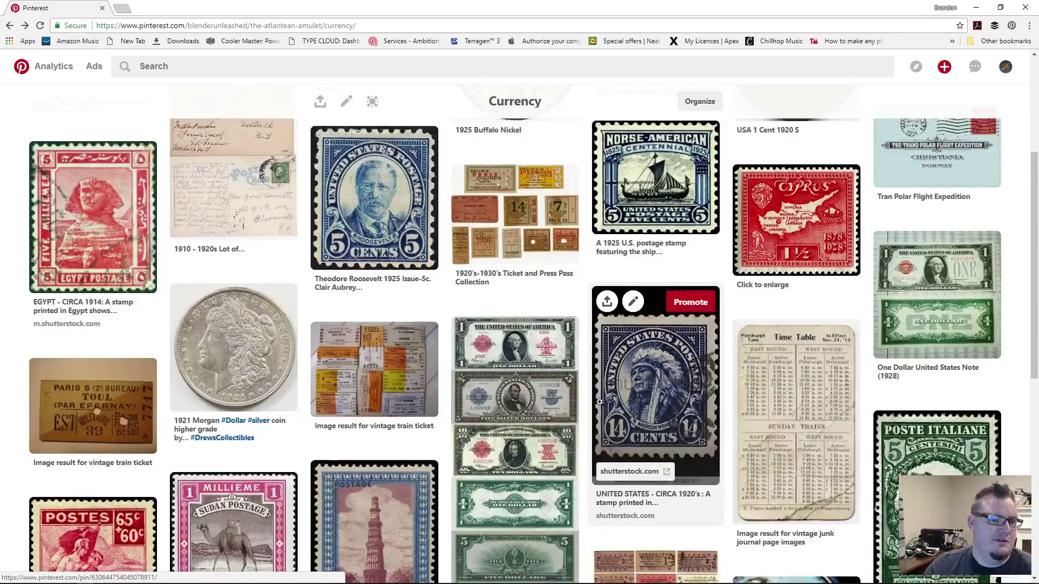
pyautogui.scroll(-3, 505, 291)
pyautogui.click(505, 291)
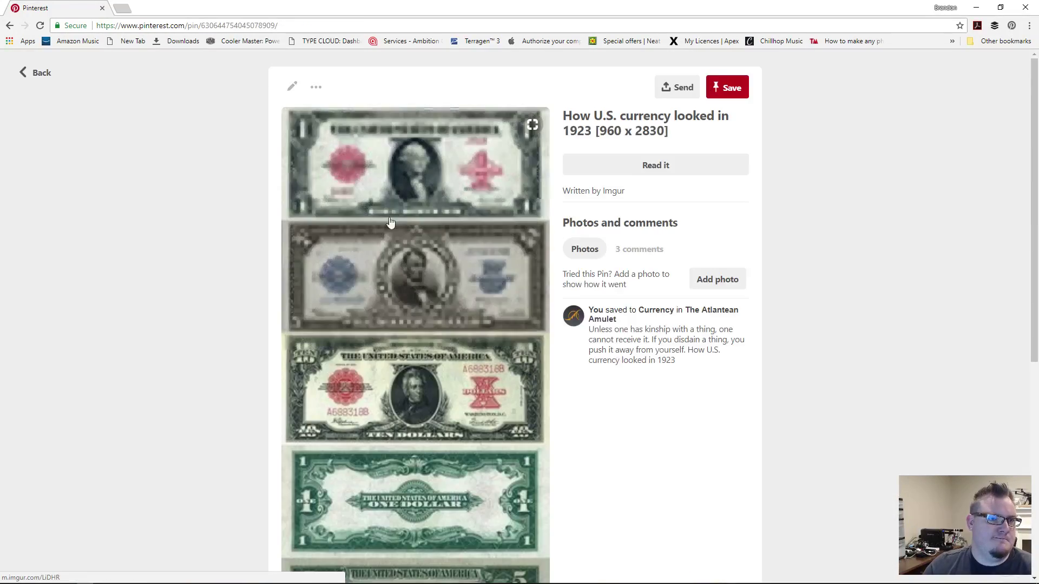
pyautogui.scroll(-2, 244, 228)
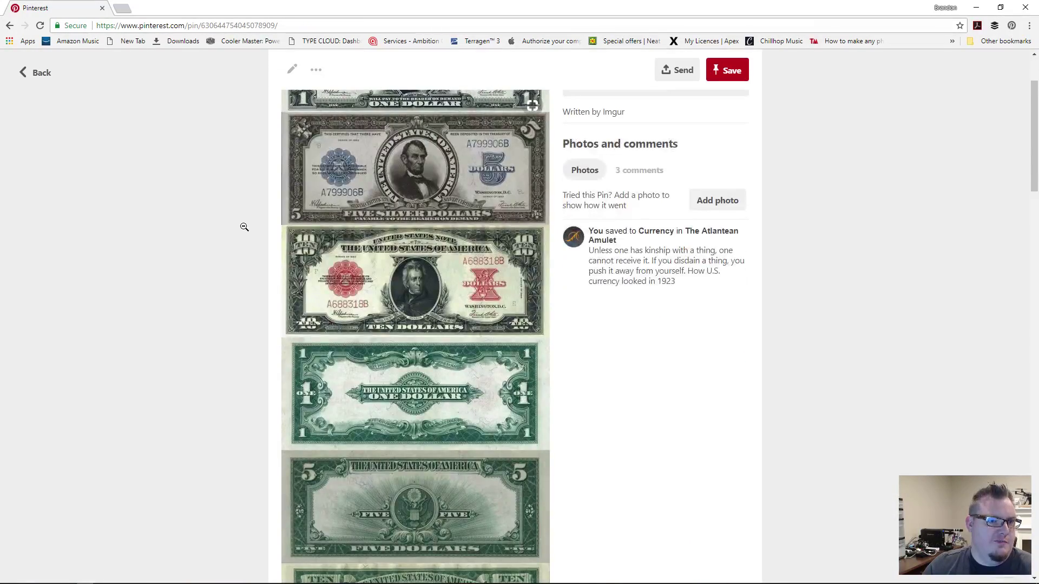
pyautogui.scroll(-2, 244, 227)
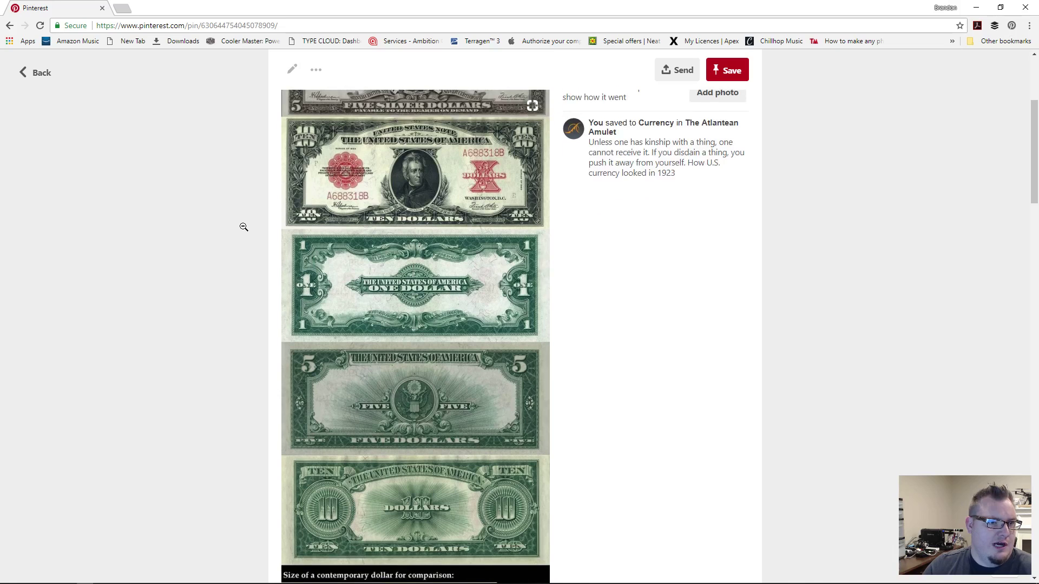
pyautogui.scroll(-2, 244, 227)
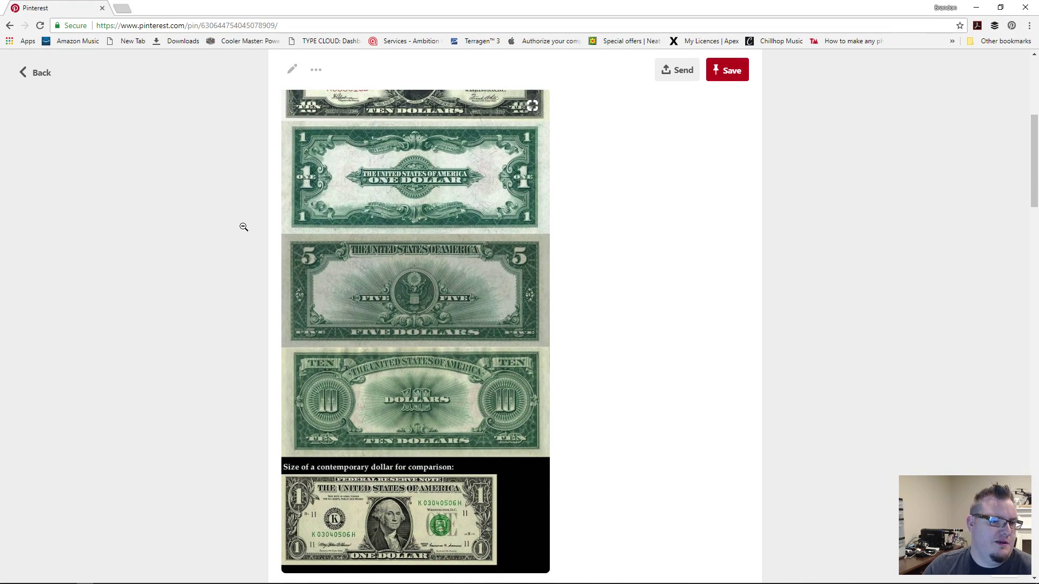
pyautogui.scroll(6, 244, 227)
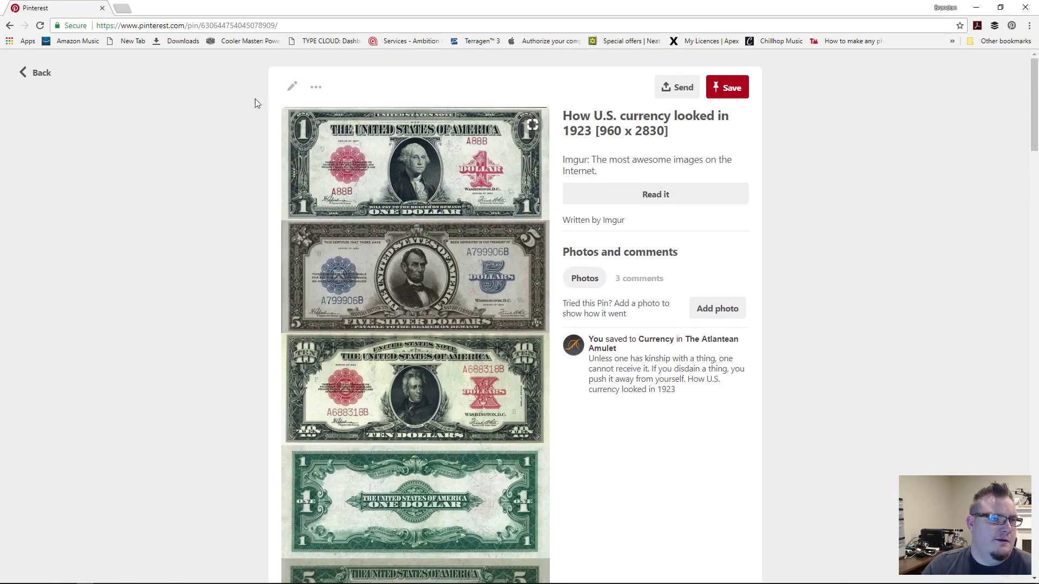
pyautogui.click(24, 72)
# View the Theodore Roosevelt 1925 5-cent stamp pin and its related stamps, returning to the Currency section
pyautogui.scroll(-1, 437, 302)
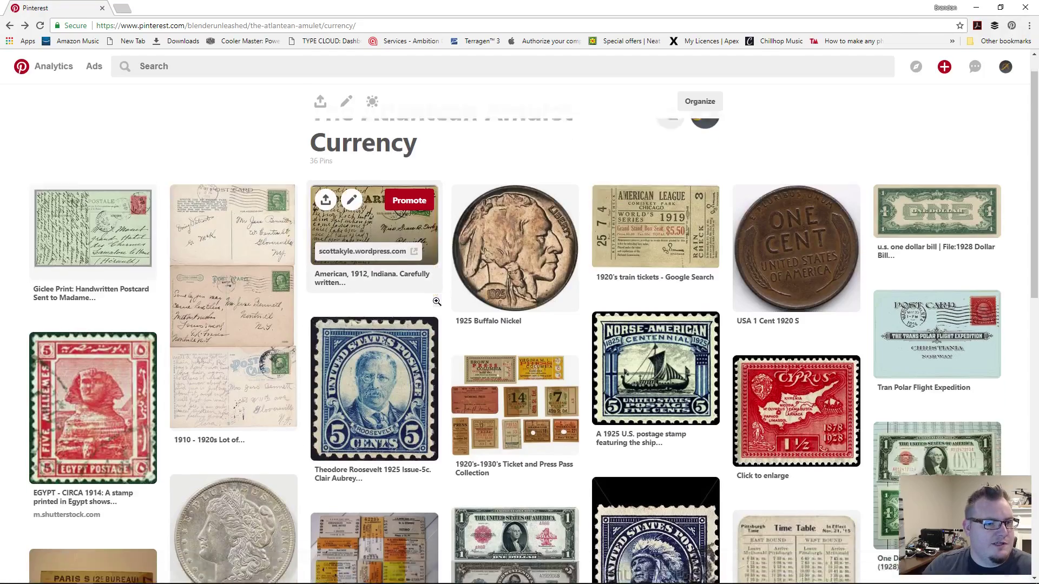
pyautogui.scroll(-2, 437, 302)
pyautogui.click(363, 334)
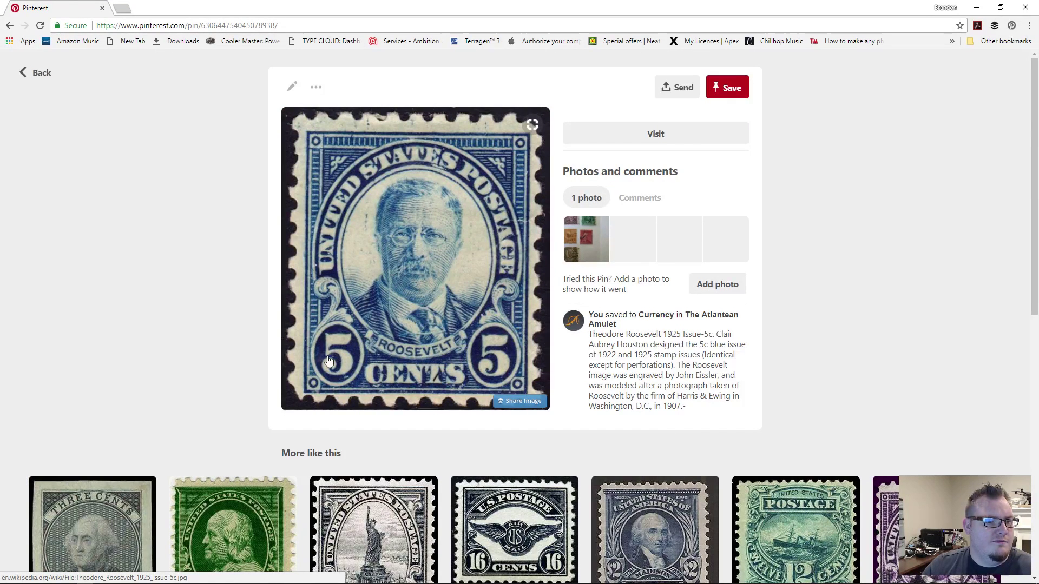
pyautogui.scroll(-2, 342, 257)
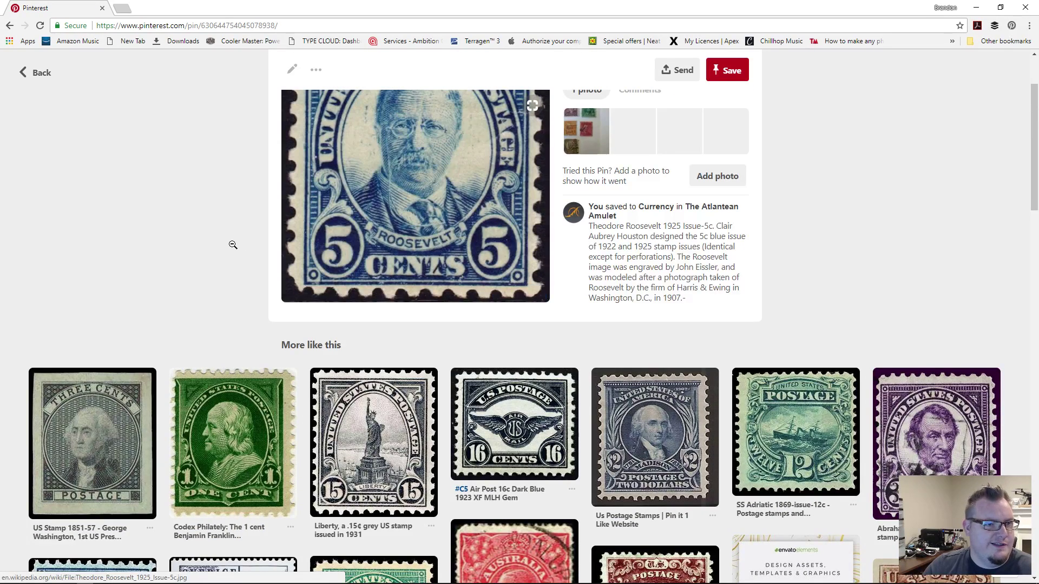
pyautogui.scroll(2, 232, 245)
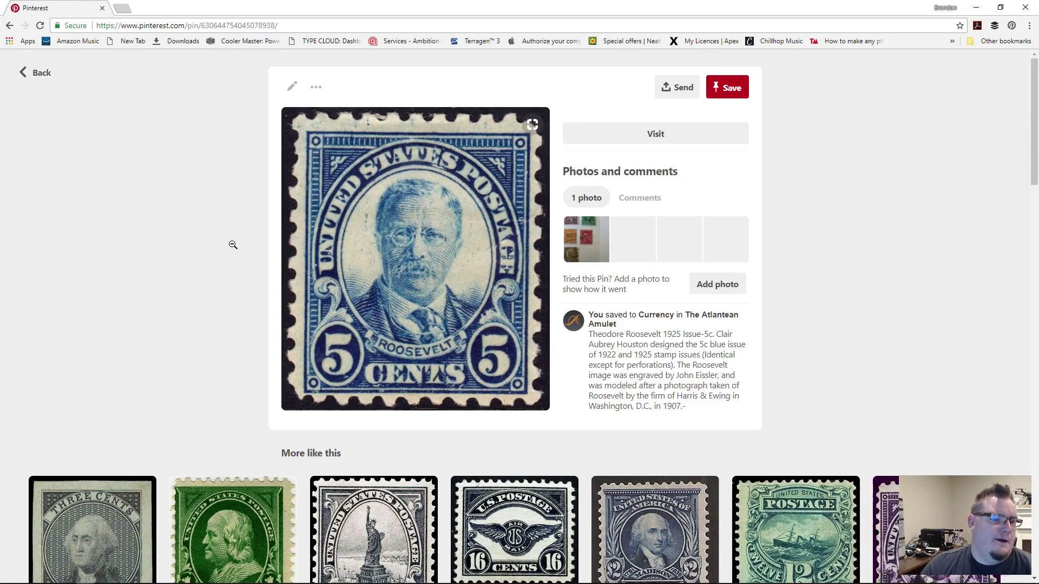
pyautogui.click(41, 74)
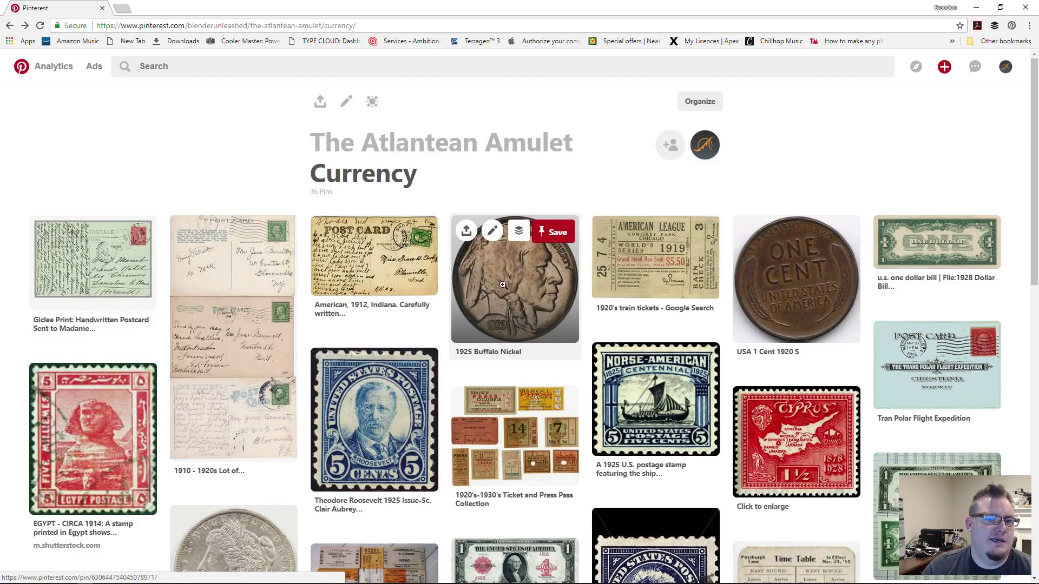
# View the vintage Pittsburgh train time table pin and return to the Currency section
pyautogui.scroll(-4, 640, 297)
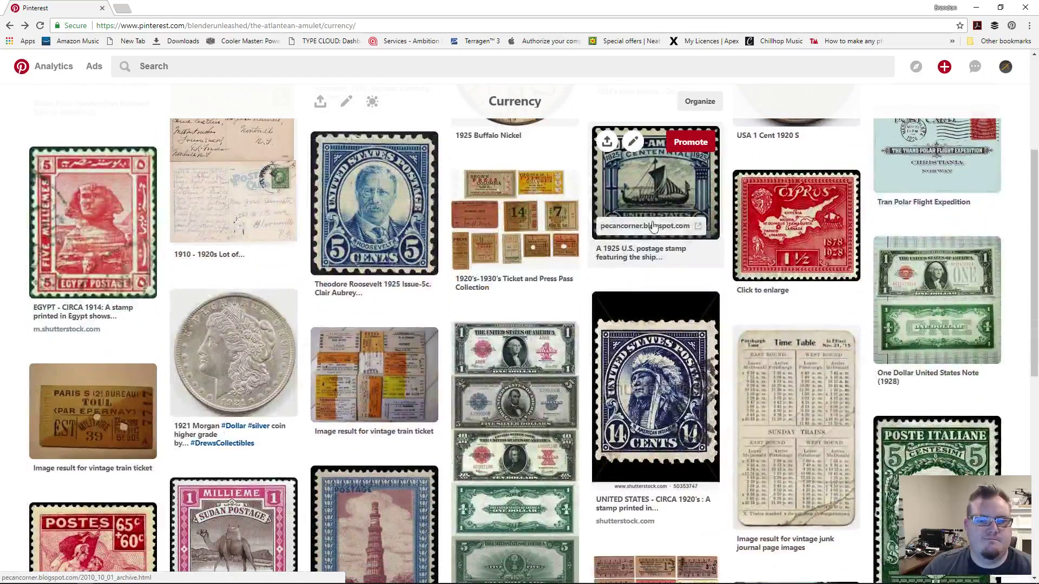
pyautogui.click(796, 422)
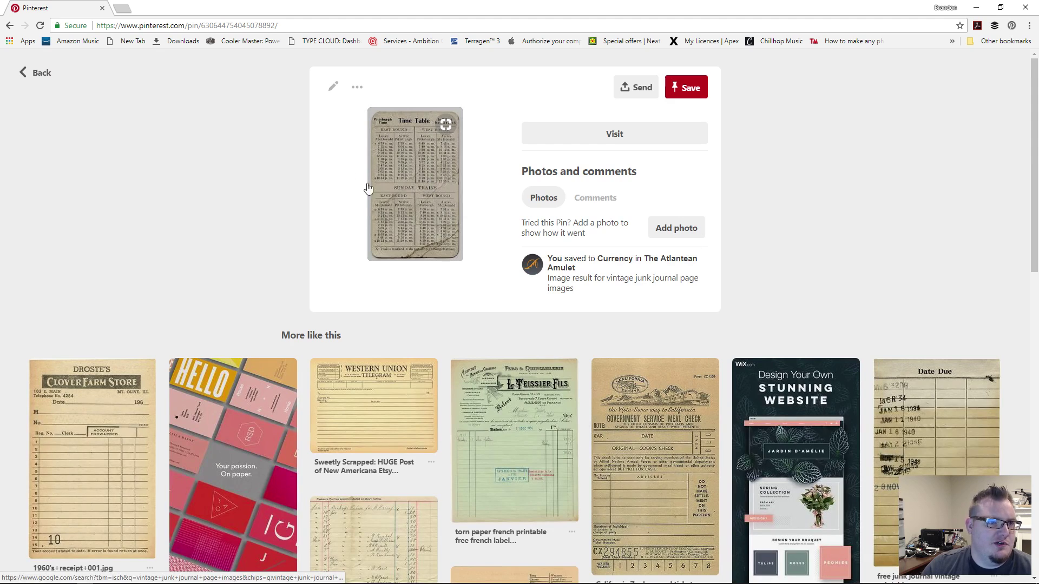
pyautogui.click(35, 80)
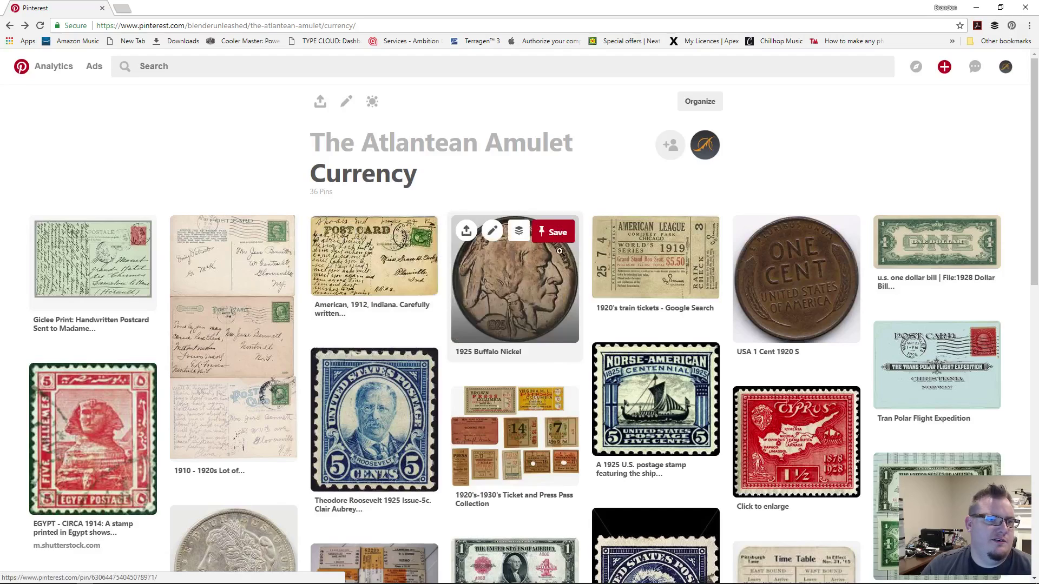
# Look over the remaining stamp, coin and ticket references in Currency and open the 1912 Indiana postcard pin
pyautogui.scroll(-1, 540, 361)
pyautogui.scroll(-7, 540, 361)
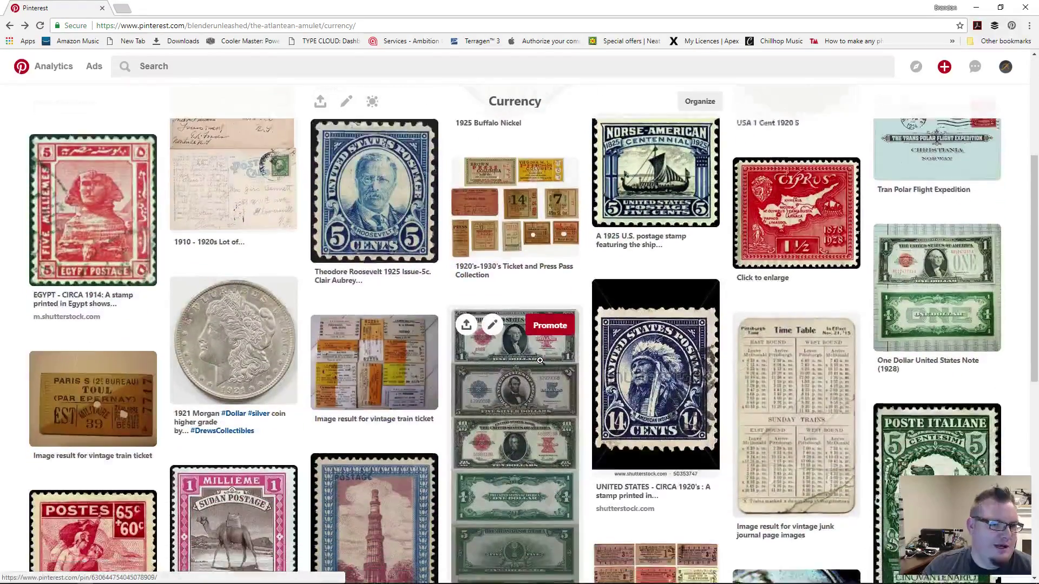
pyautogui.scroll(-4, 540, 360)
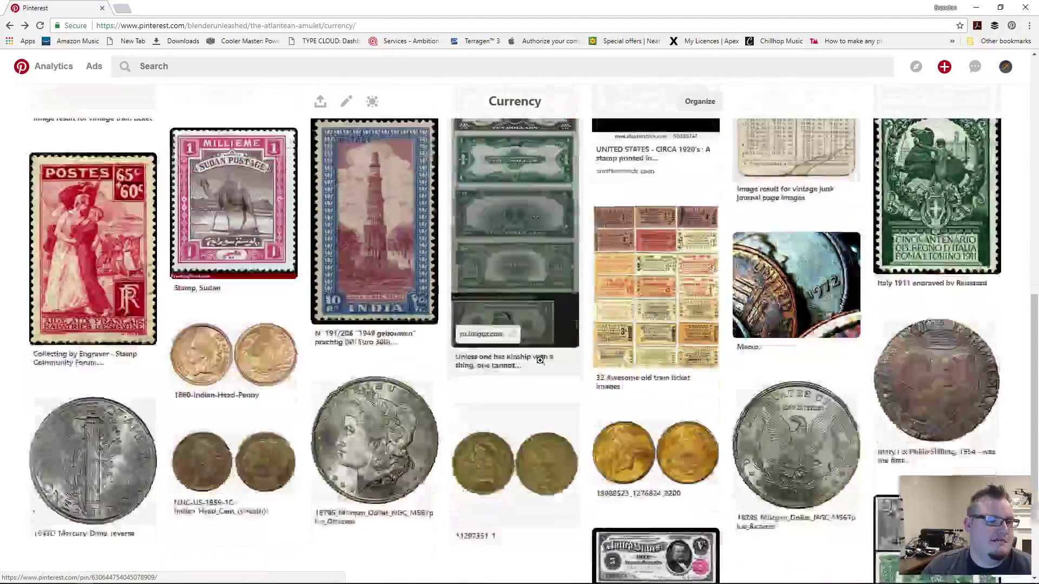
pyautogui.scroll(9, 540, 360)
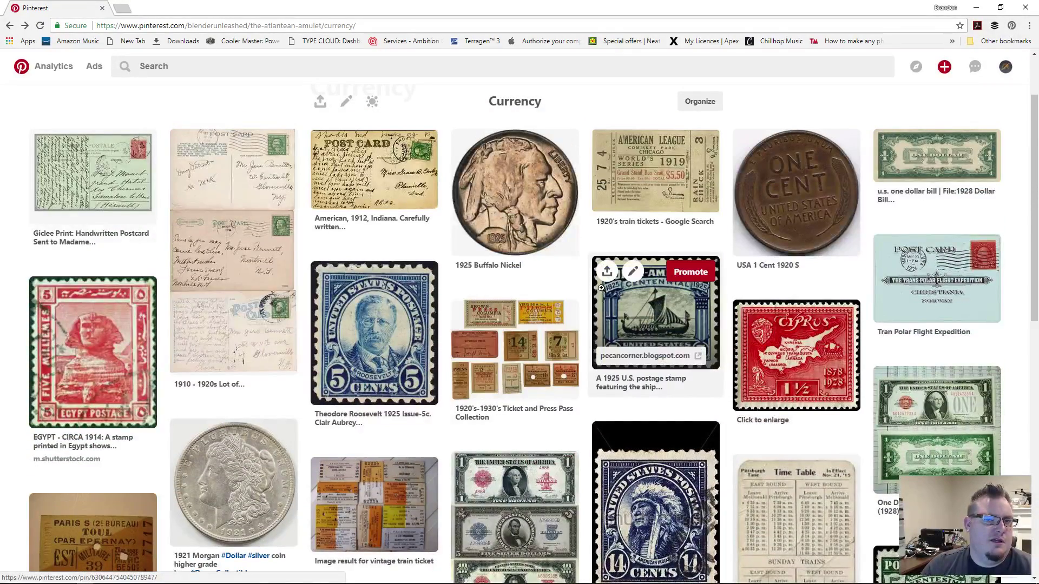
pyautogui.click(381, 177)
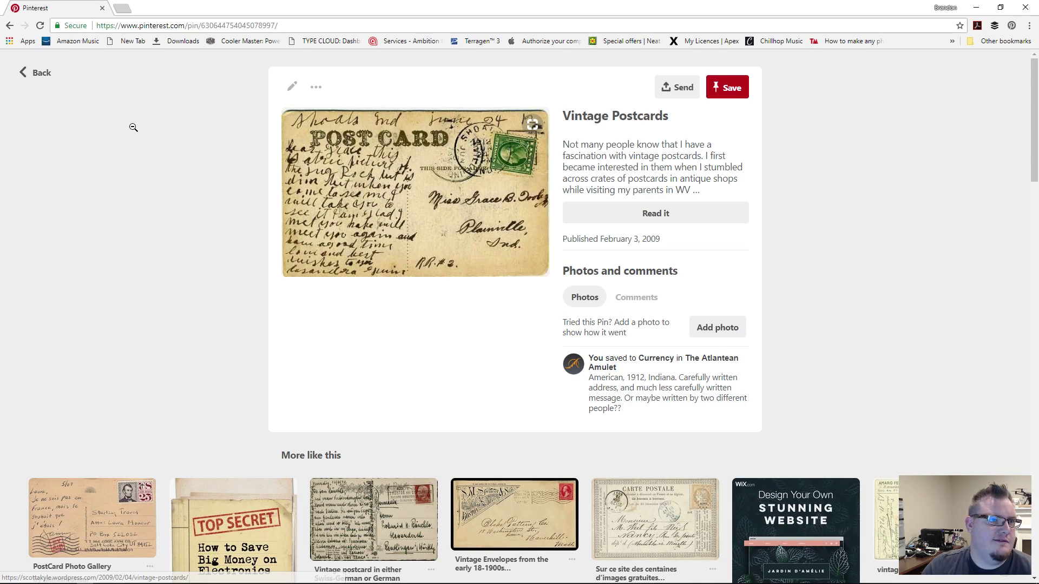
# Return to the Currency section and view the 1919 World's Series ticket pin, going back to Currency when finished
pyautogui.click(23, 72)
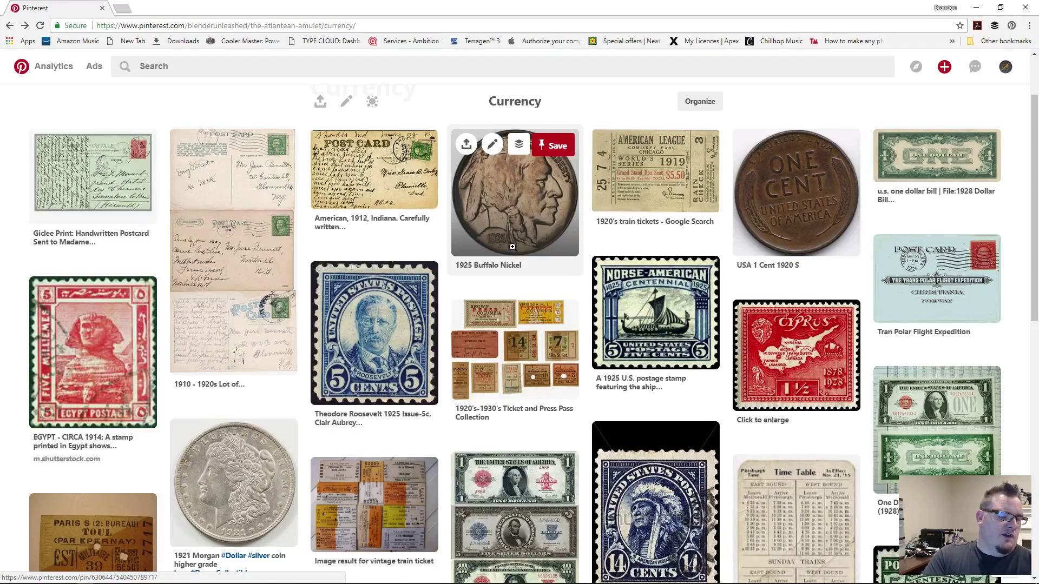
pyautogui.scroll(2, 531, 346)
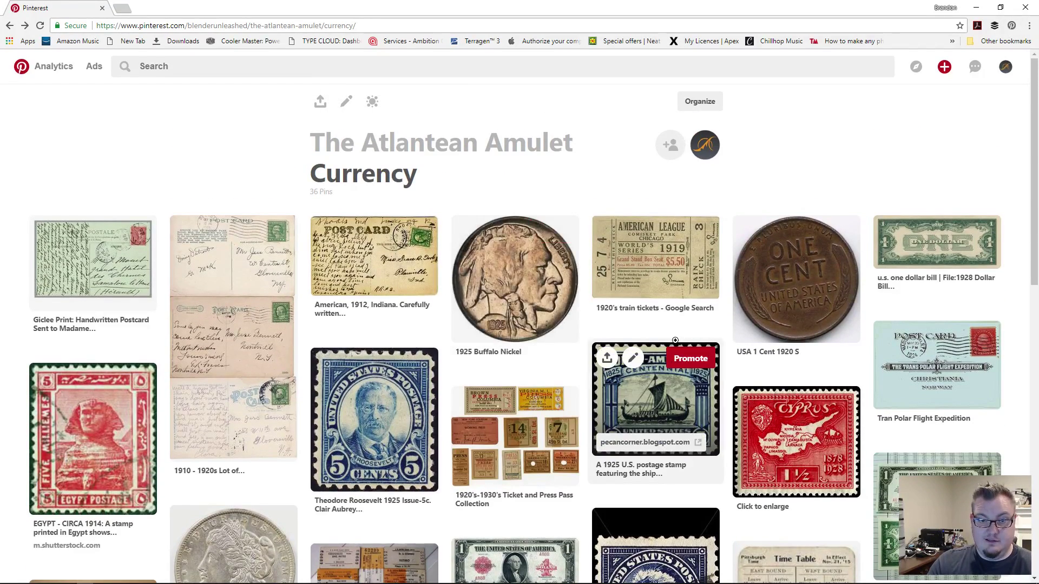
pyautogui.click(689, 253)
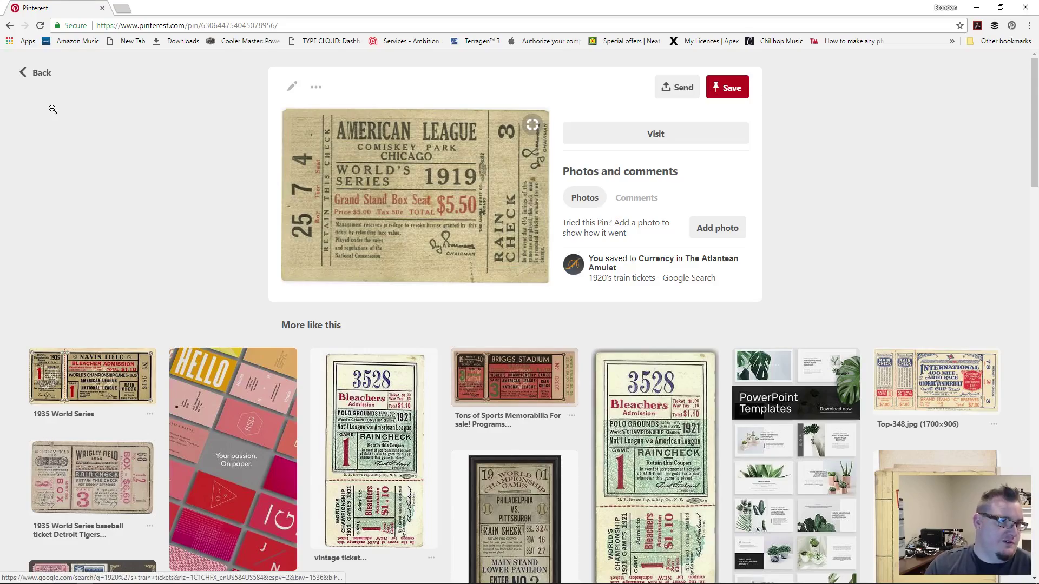
pyautogui.click(34, 71)
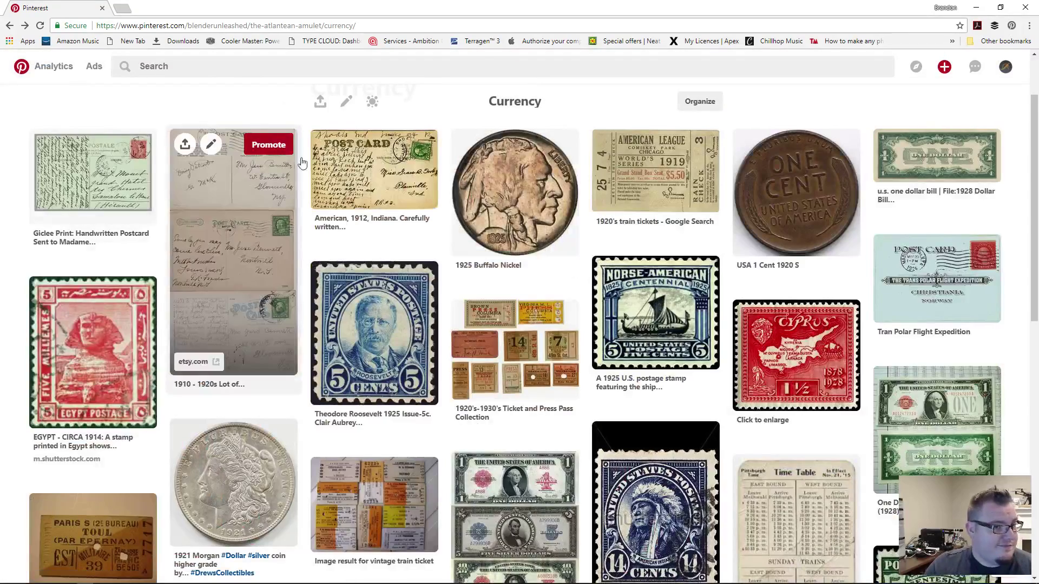
# Look over the remaining coin, stamp and banknote references in Currency and return to The Atlantean Amulet board
pyautogui.scroll(-7, 454, 297)
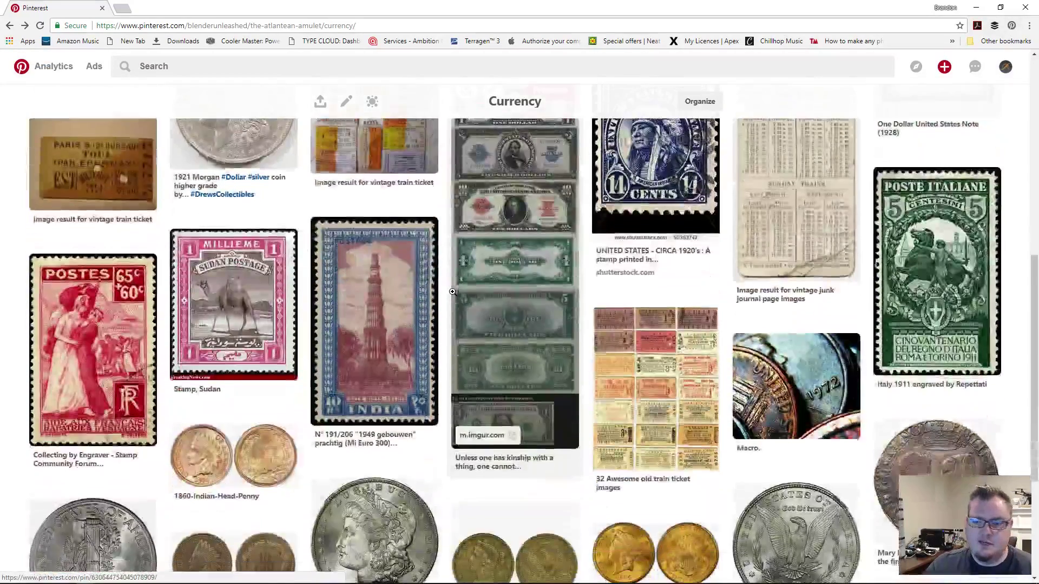
pyautogui.scroll(-4, 452, 293)
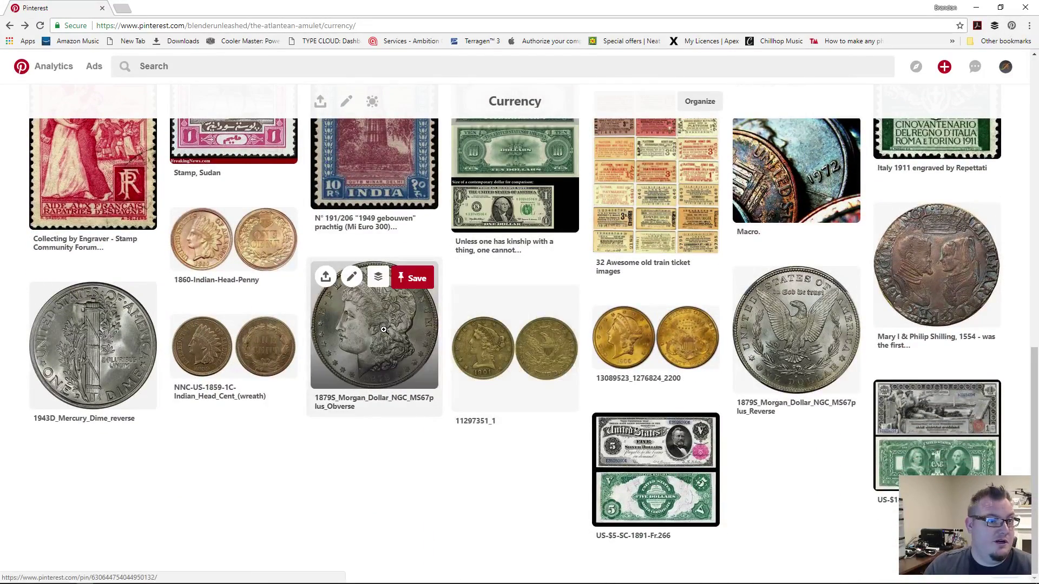
pyautogui.scroll(11, 384, 330)
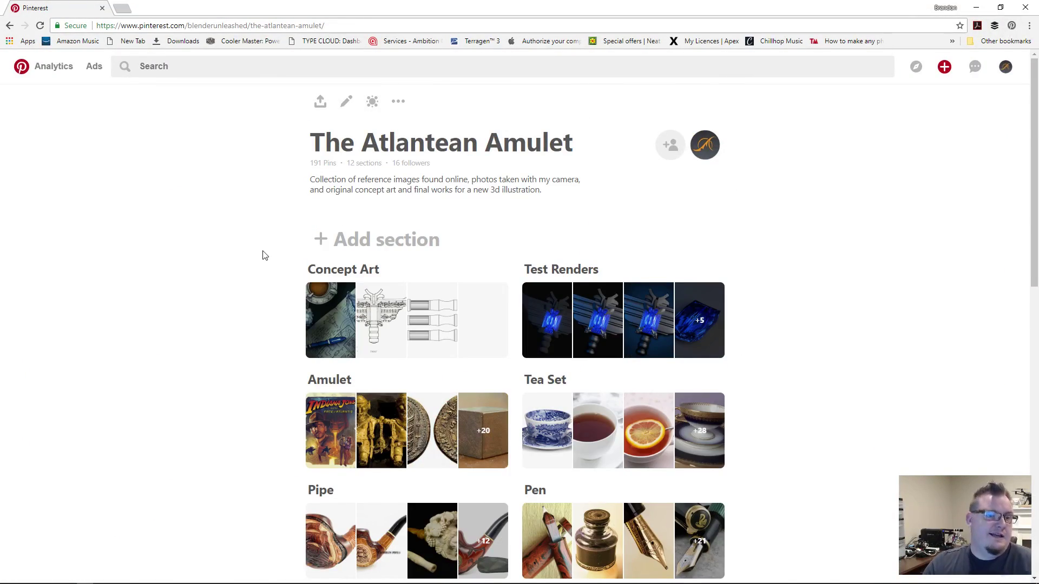
# Look through the board's sections, view the Letter Opener references and return to the board
pyautogui.scroll(-7, 265, 255)
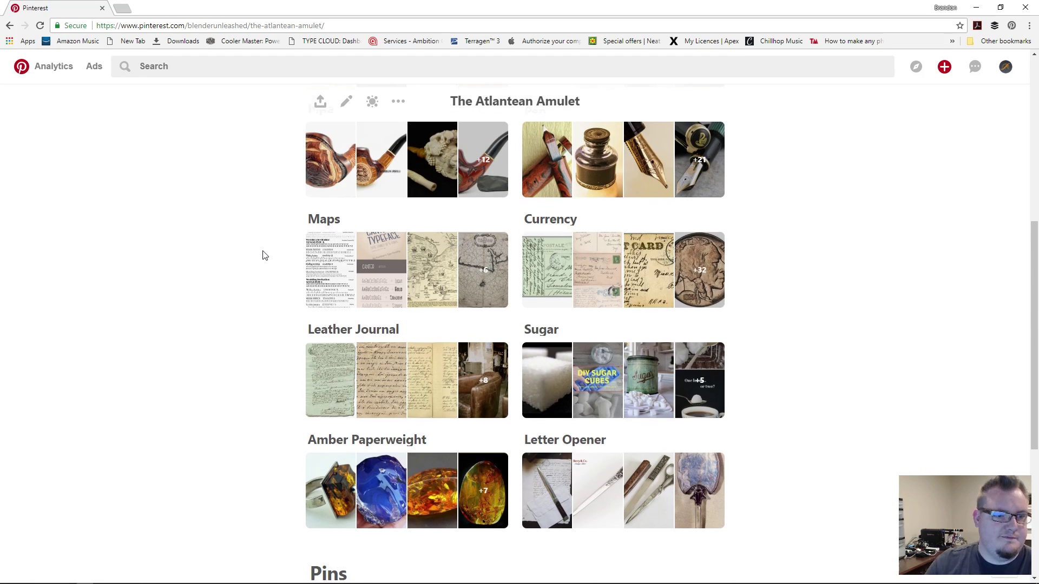
pyautogui.scroll(-4, 264, 255)
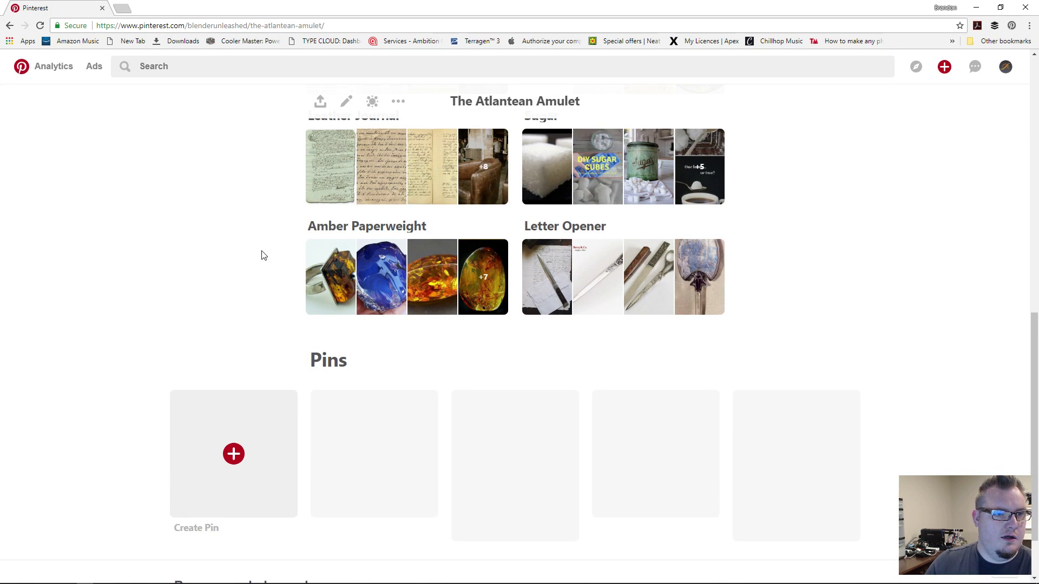
pyautogui.scroll(2, 264, 256)
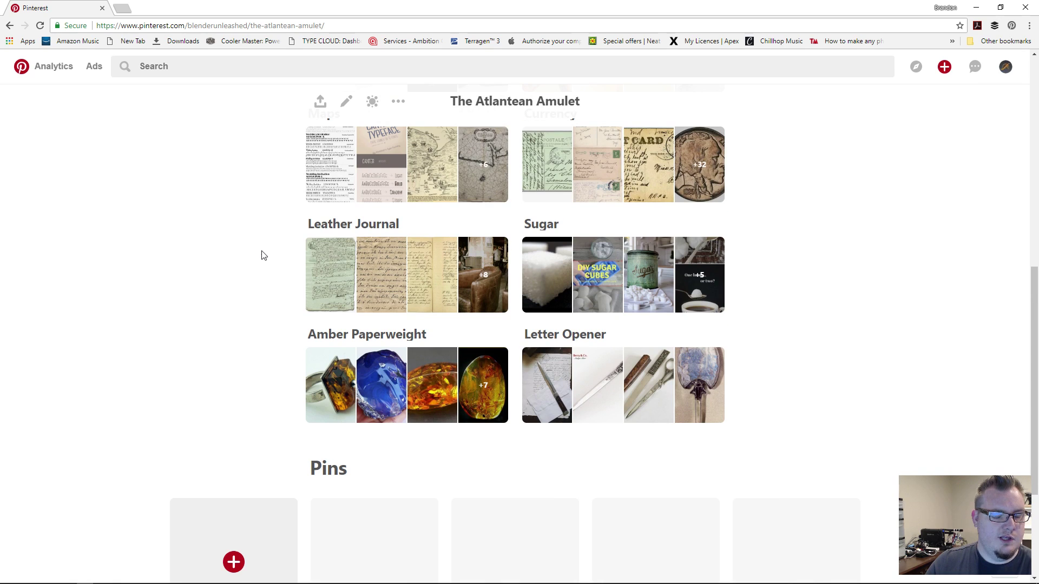
pyautogui.click(587, 345)
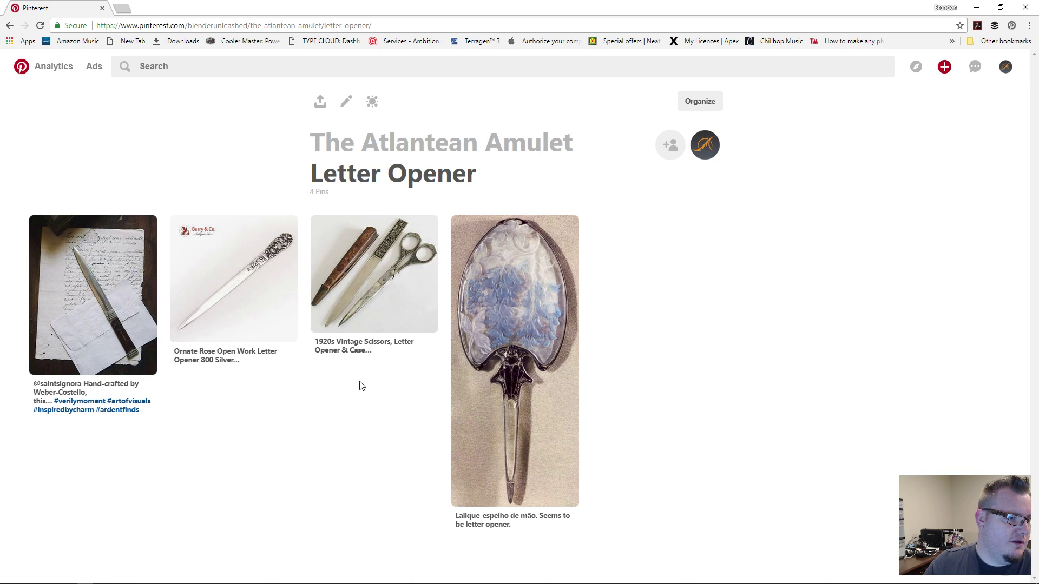
pyautogui.click(344, 141)
# Open the Tea Set section, view the silver spoon pin and return to Tea Set
pyautogui.scroll(-4, 324, 336)
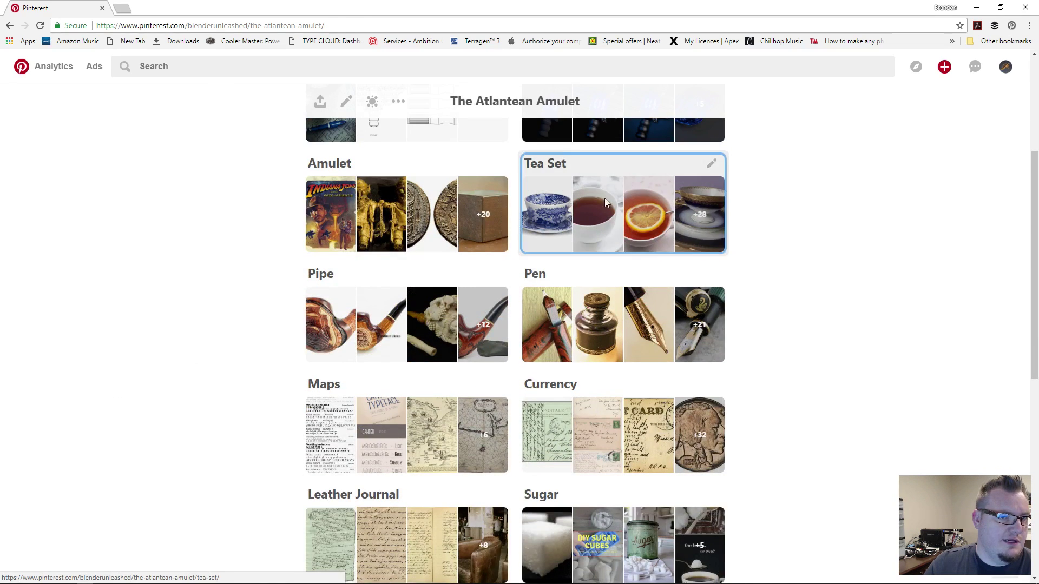
pyautogui.click(604, 196)
pyautogui.scroll(-2, 270, 305)
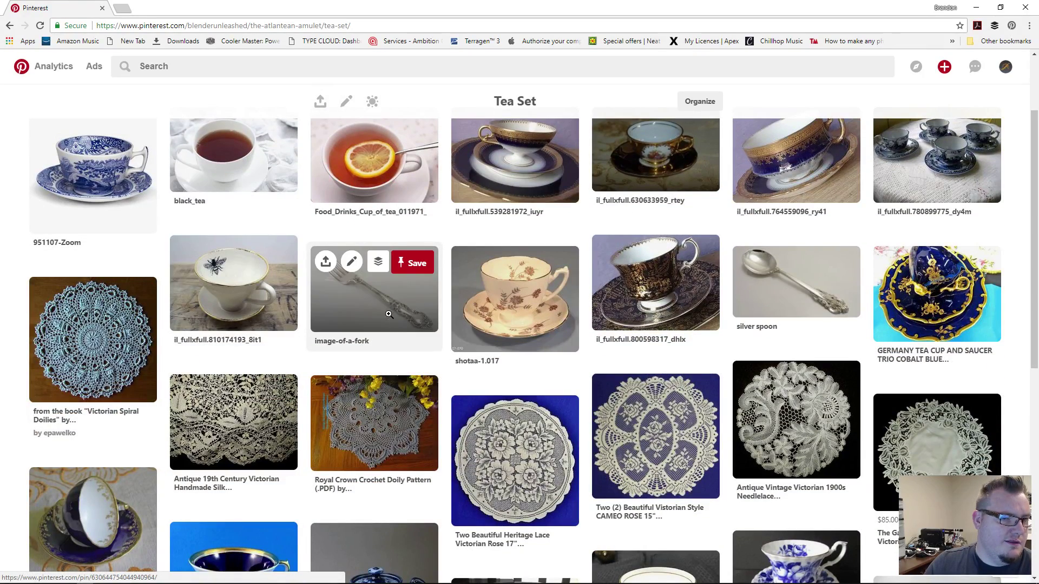
pyautogui.click(821, 299)
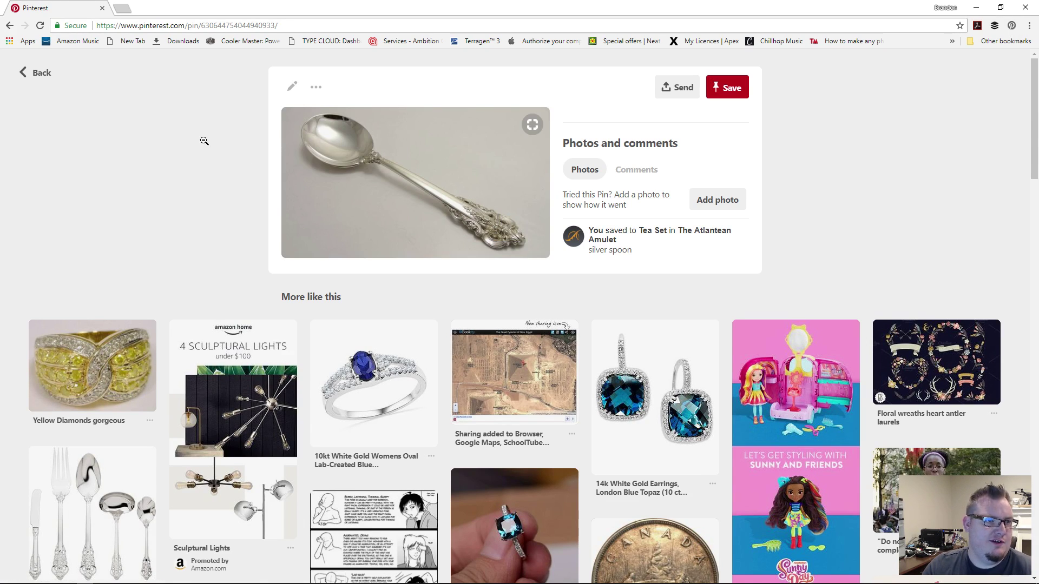
pyautogui.click(41, 78)
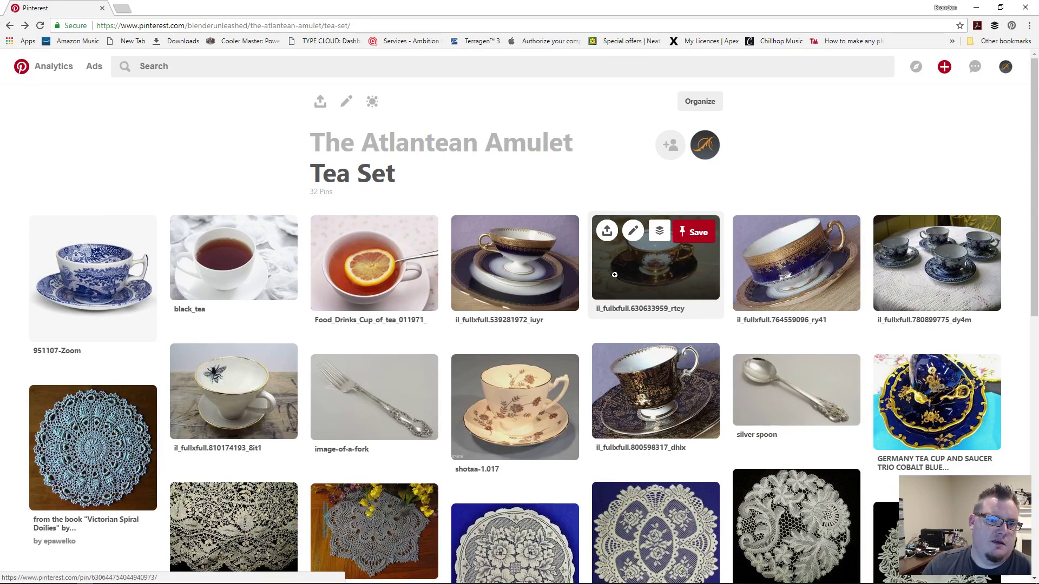
# Look over the teacup and doily references in Tea Set, view the crochet doily pin with the normal map, and return
pyautogui.scroll(-3, 615, 275)
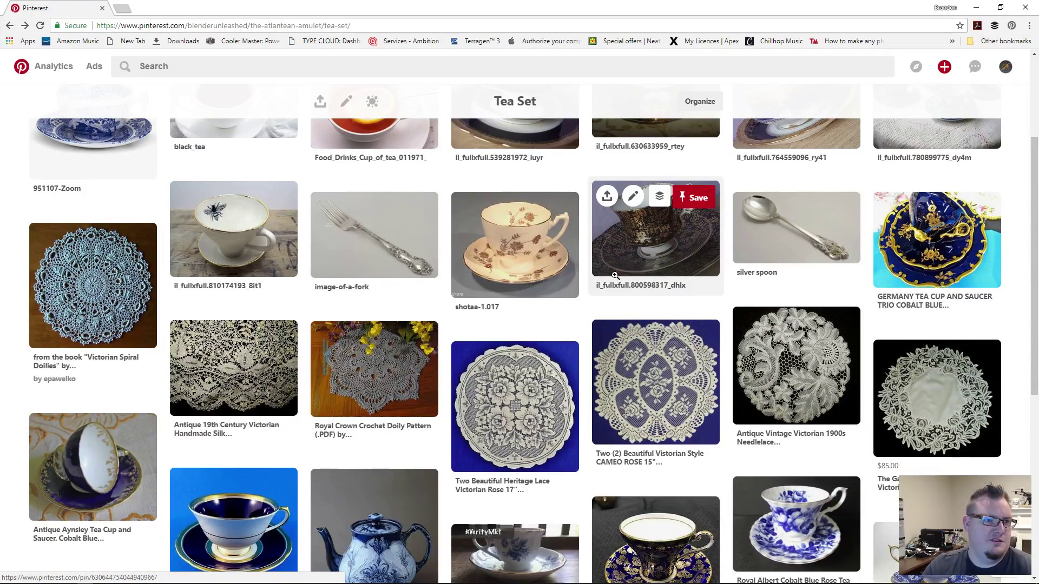
pyautogui.scroll(-4, 261, 310)
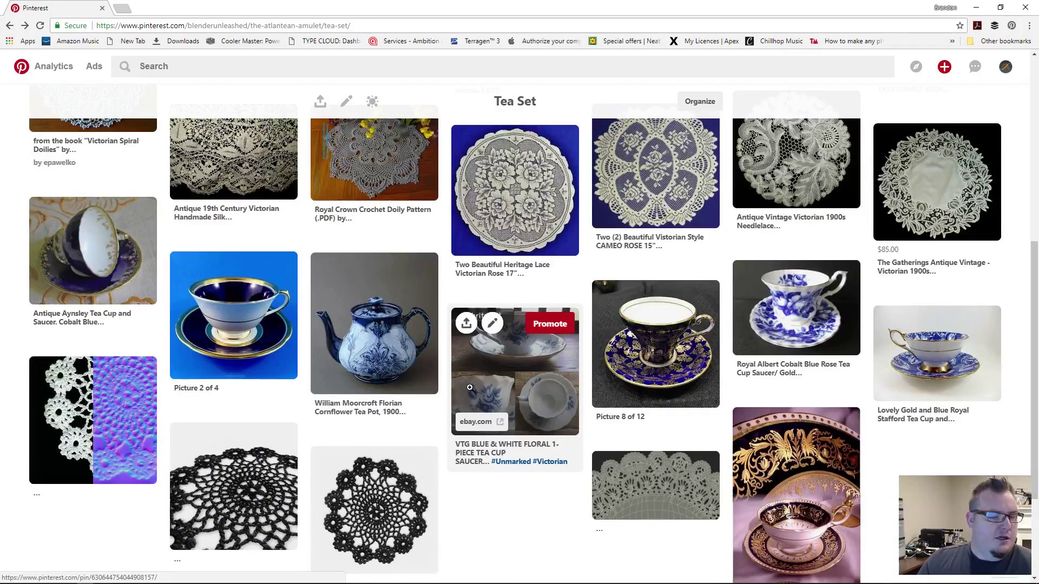
pyautogui.scroll(-3, 470, 387)
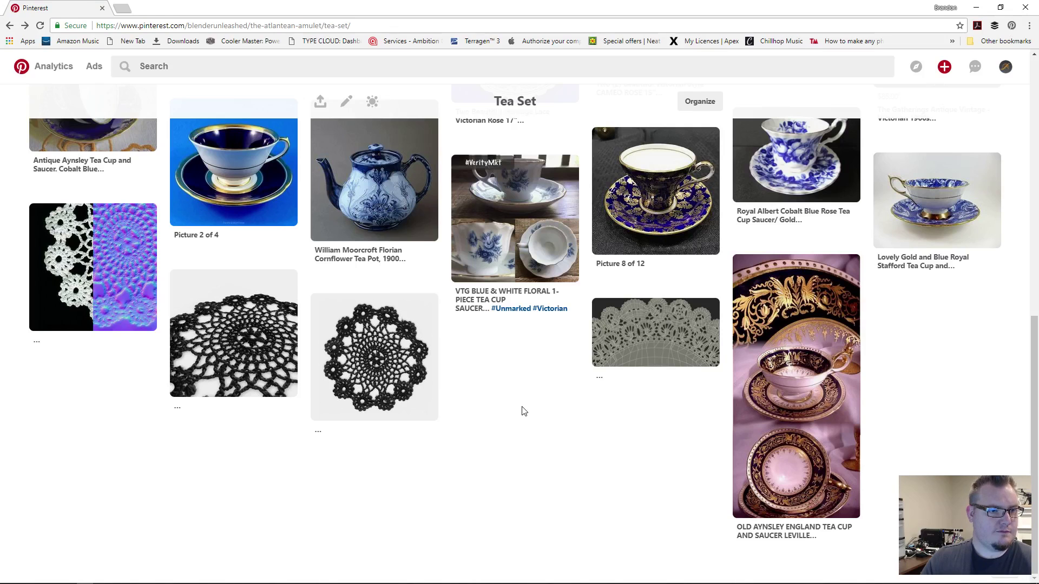
pyautogui.click(98, 279)
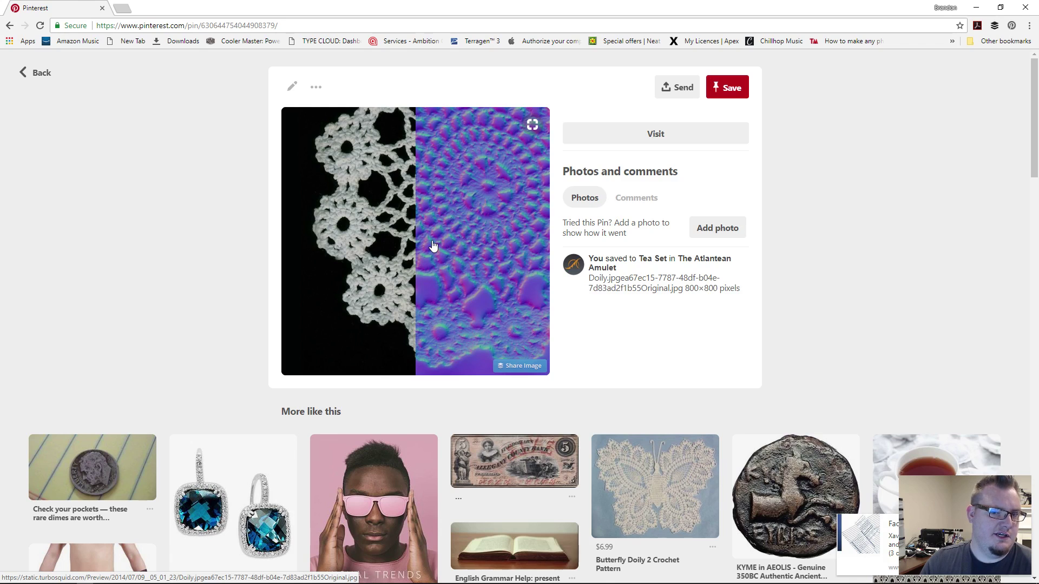
pyautogui.click(35, 79)
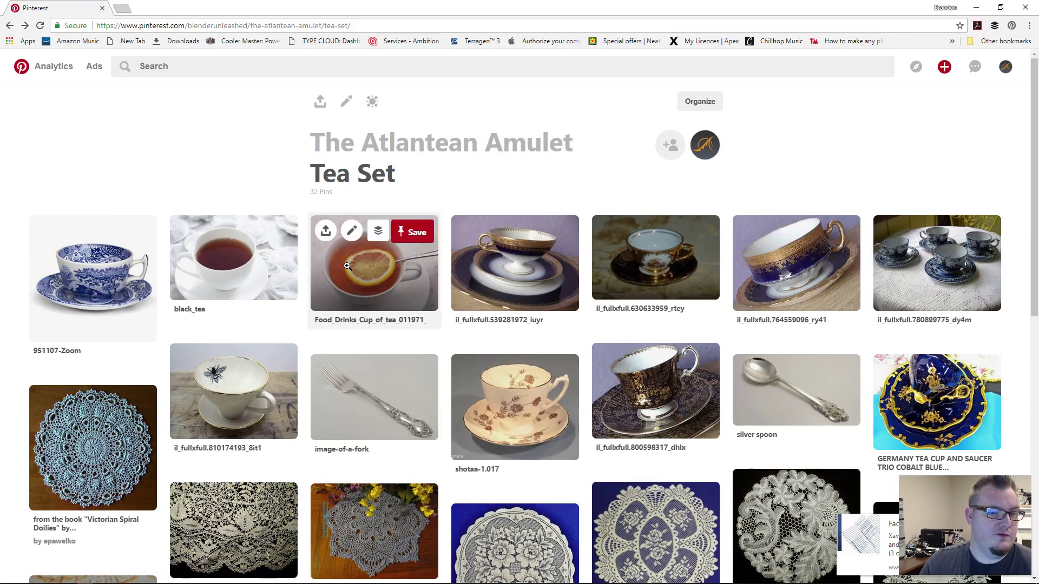
# Examine the mesh wireframe of the round paper lace doily at full size from its Tea Set pin and return to Tea Set
pyautogui.scroll(-2, 578, 374)
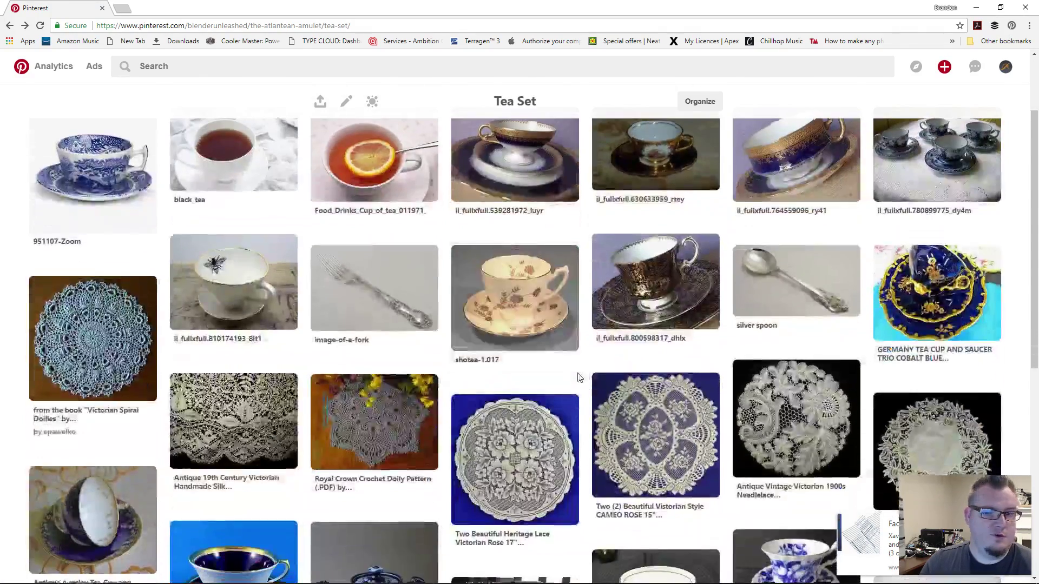
pyautogui.scroll(-8, 578, 375)
pyautogui.click(639, 360)
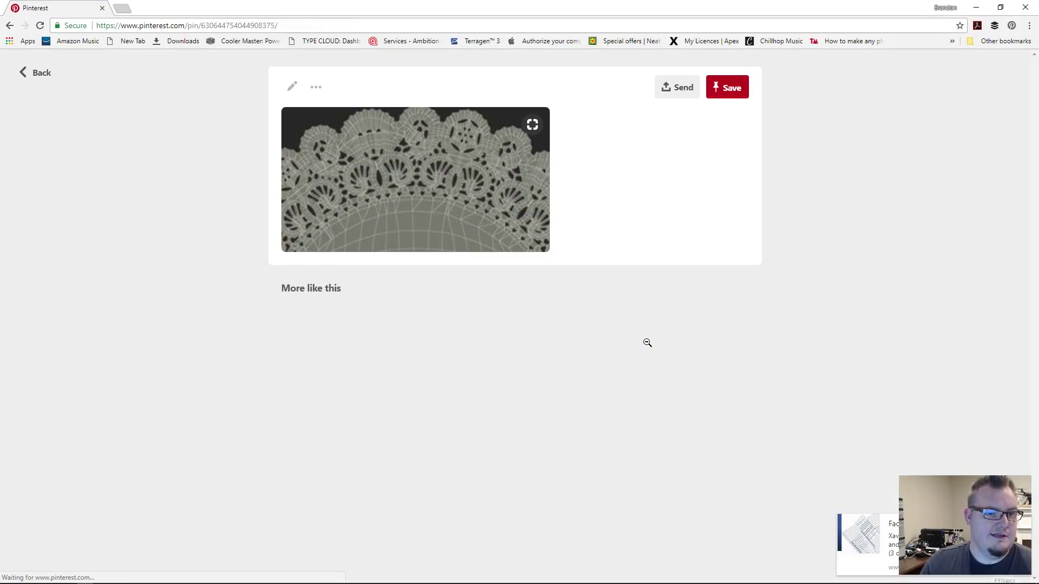
pyautogui.click(444, 224)
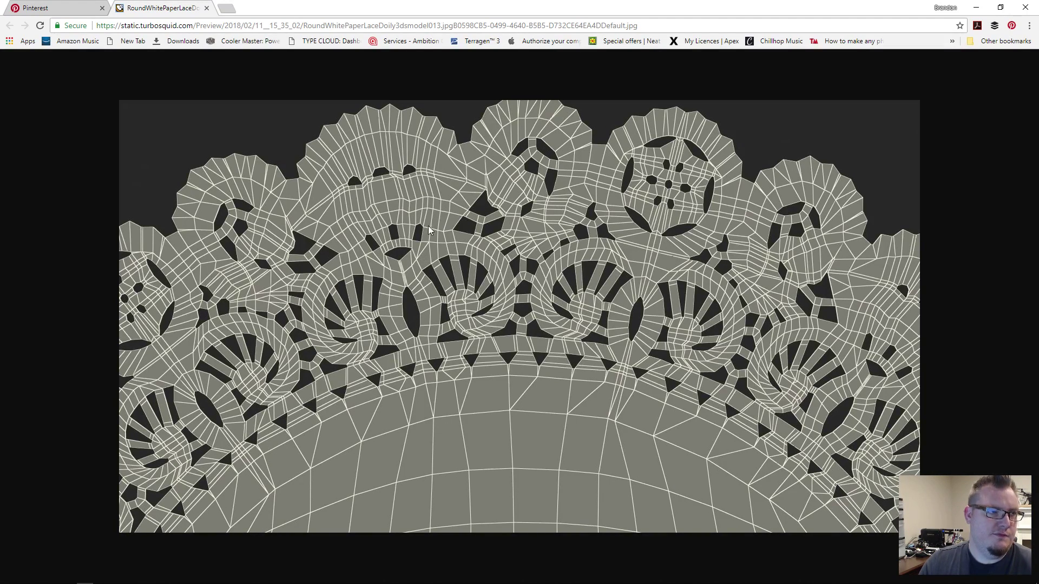
pyautogui.hotkey('ctrl', 'w')
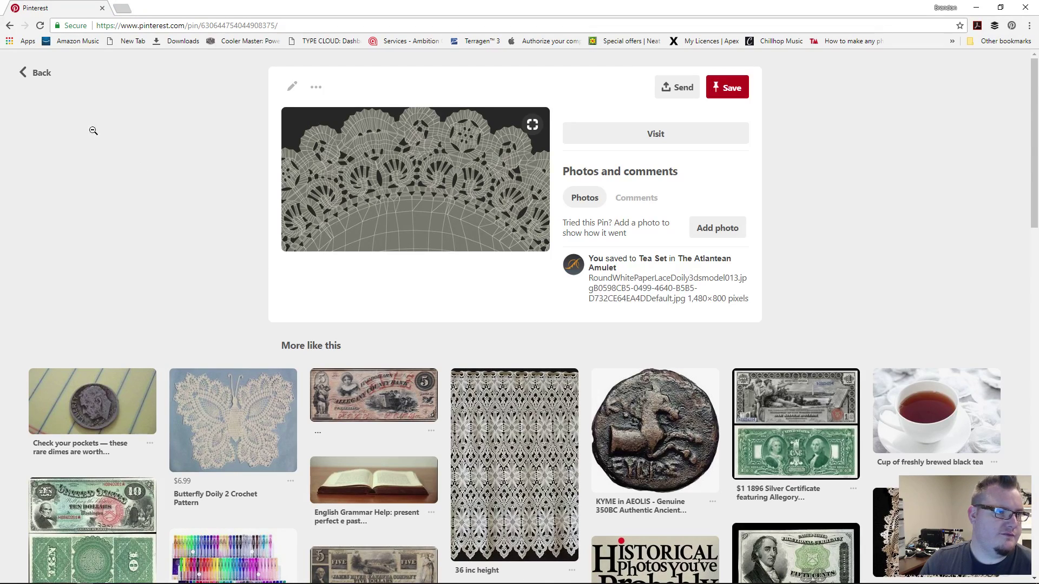
pyautogui.click(42, 86)
# Return to The Atlantean Amulet board, look through its sections and open the Sugar section
pyautogui.scroll(10, 515, 212)
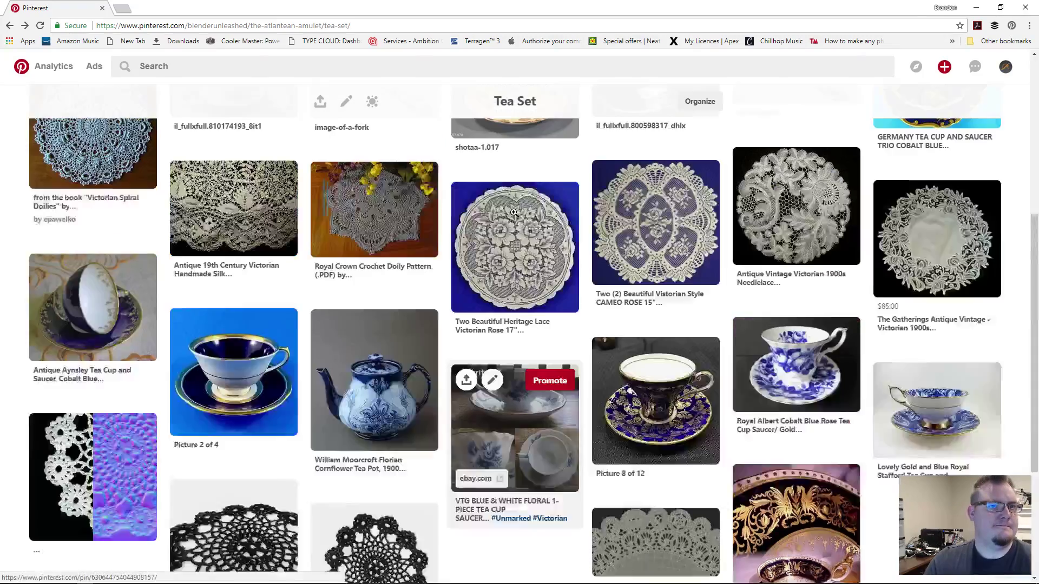
pyautogui.click(479, 142)
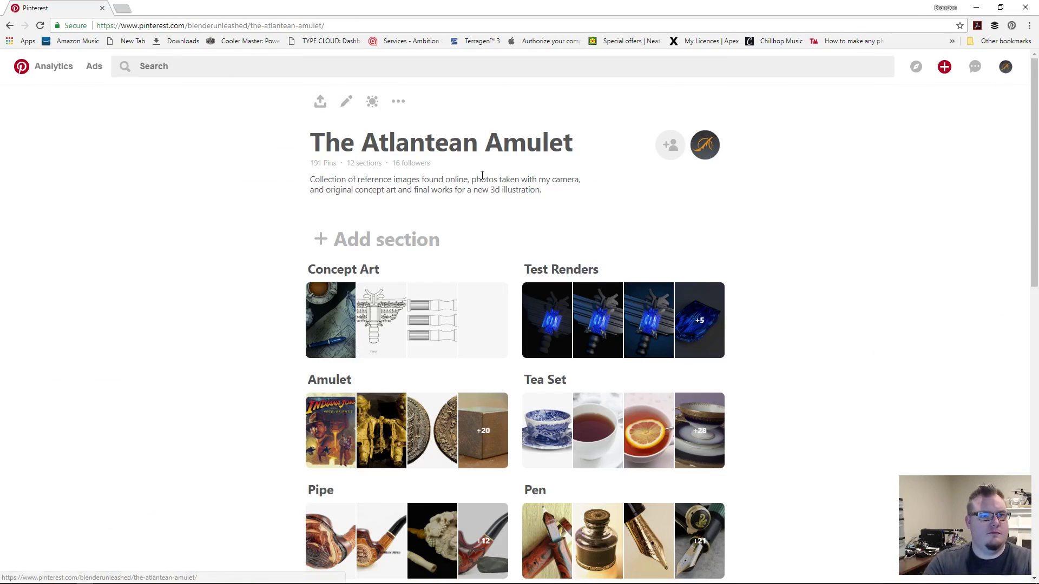
pyautogui.scroll(-3, 163, 271)
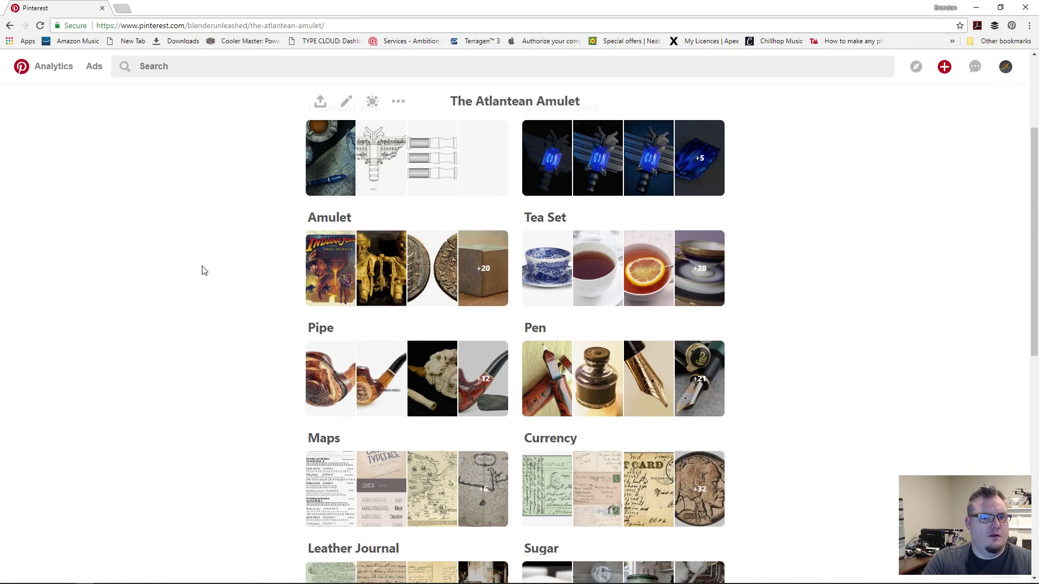
pyautogui.scroll(-2, 205, 270)
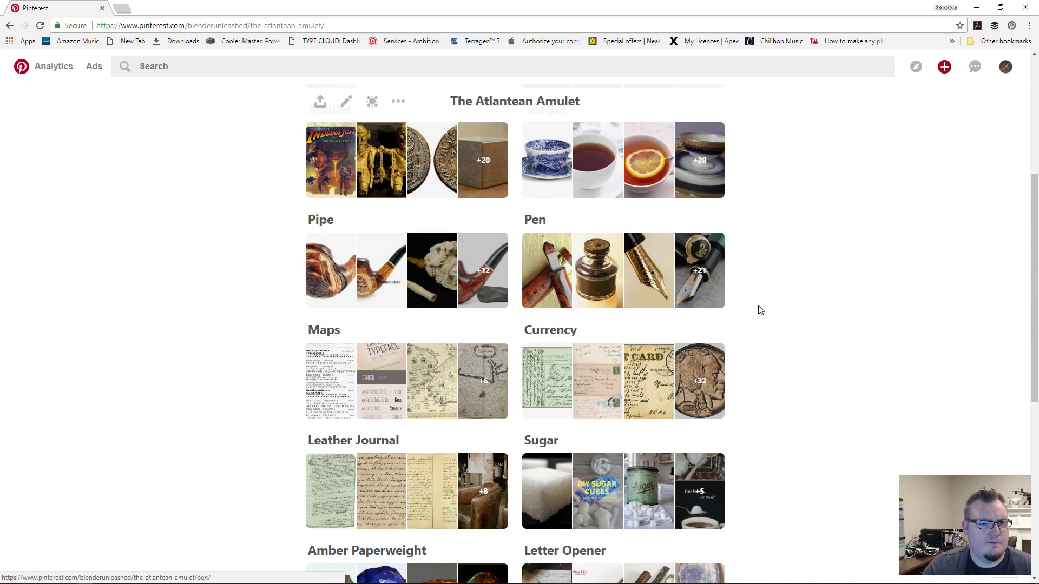
pyautogui.scroll(-2, 760, 309)
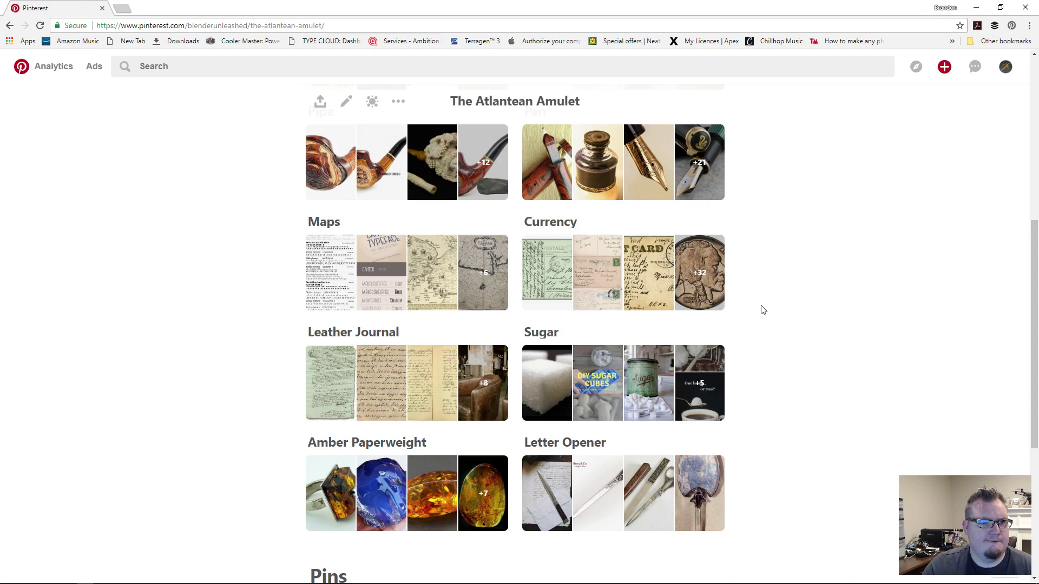
pyautogui.scroll(-2, 763, 310)
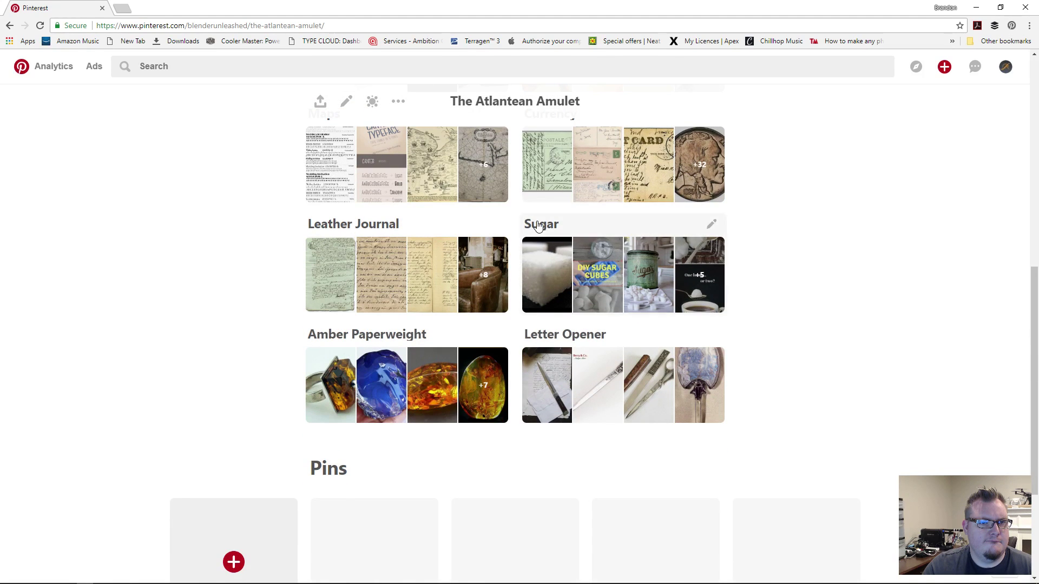
pyautogui.click(539, 226)
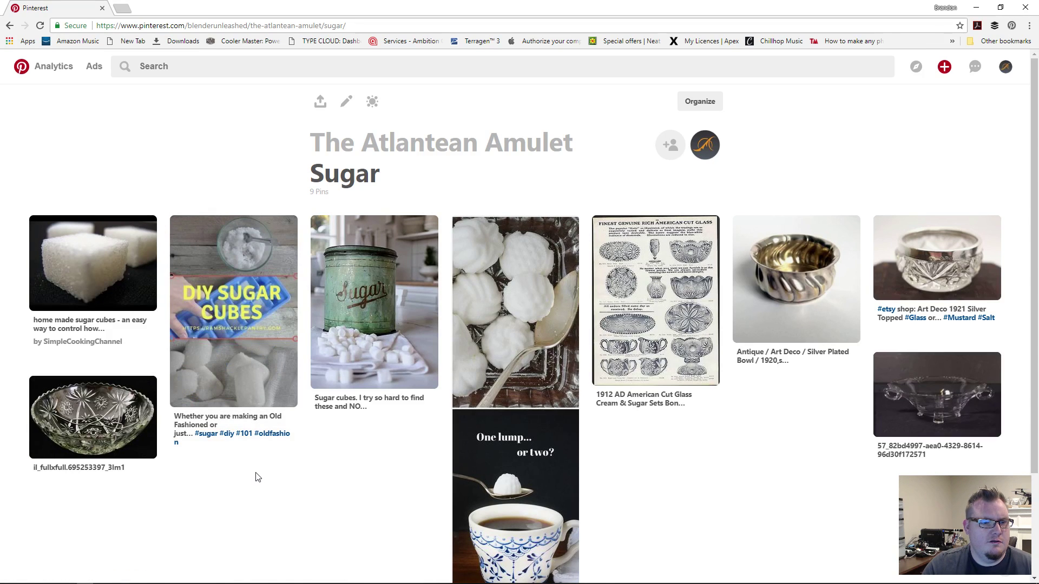
# Look over the sugar cube and bowl references in Sugar and open the Art Deco 1921 silver-topped glass bowl pin
pyautogui.scroll(-2, 258, 476)
pyautogui.scroll(1, 274, 463)
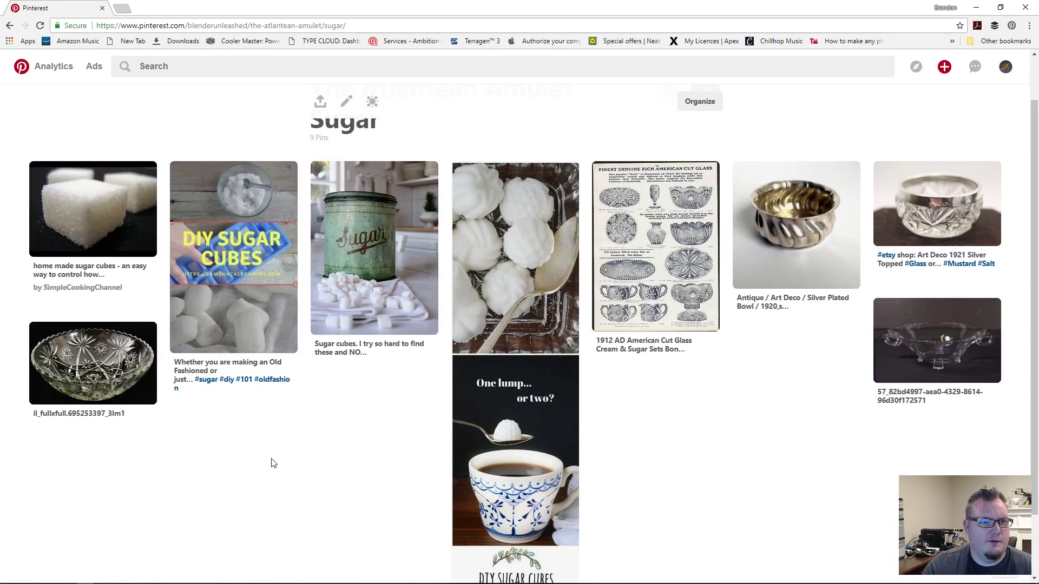
pyautogui.scroll(-2, 274, 464)
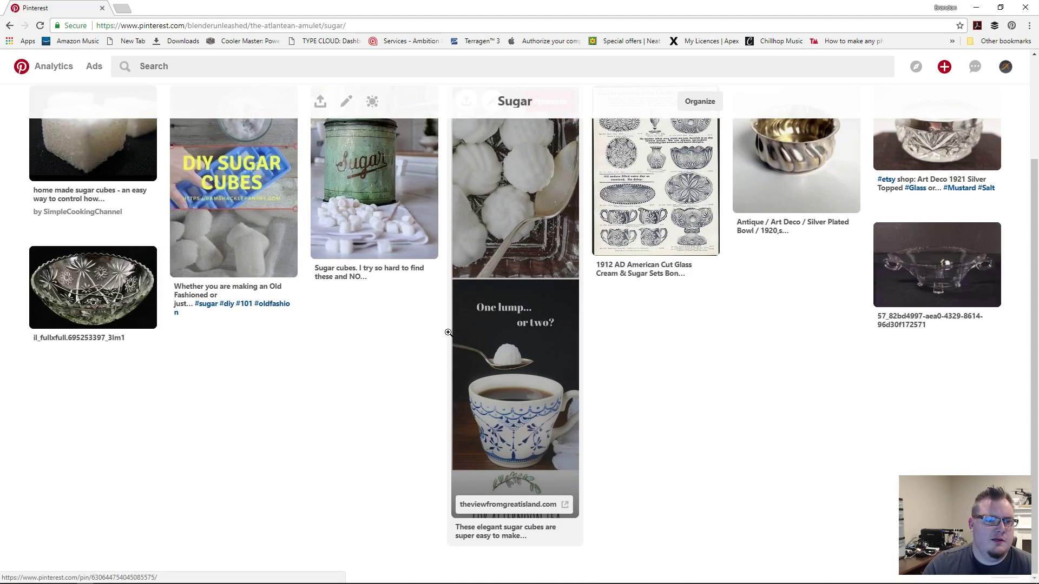
pyautogui.scroll(3, 379, 383)
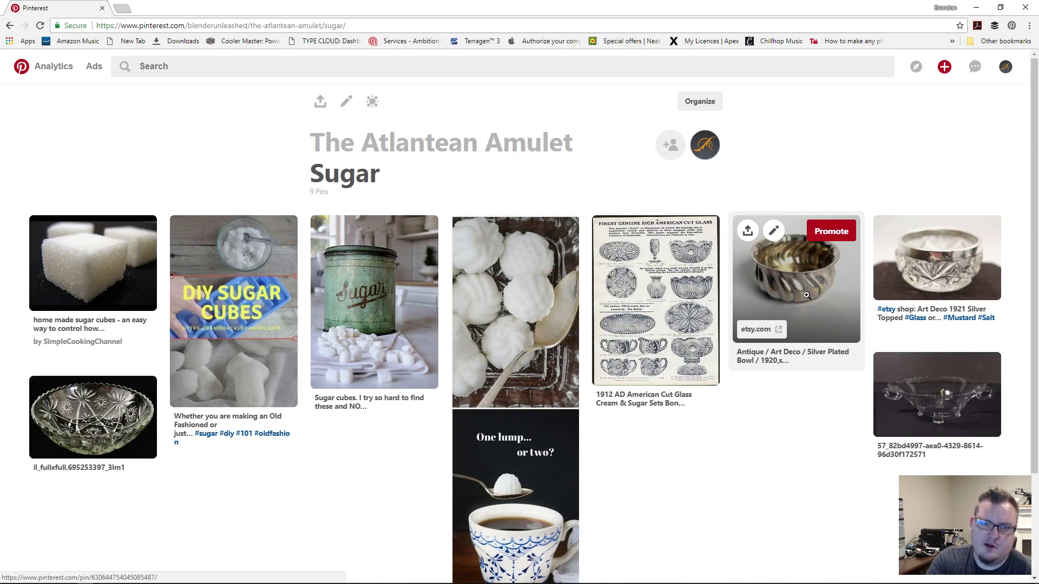
pyautogui.click(938, 270)
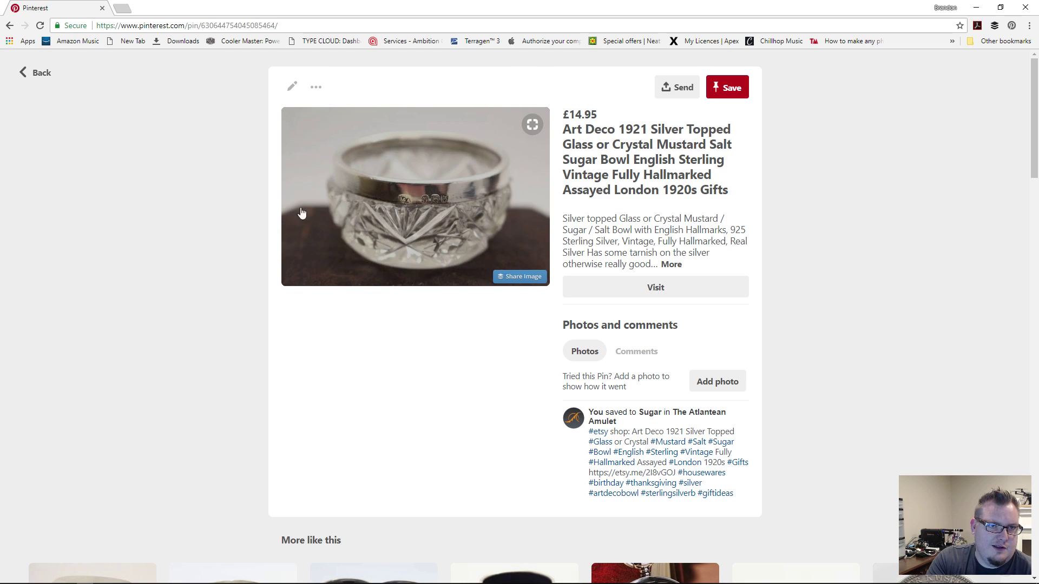
# Return to Sugar, view the pin of the clear footed glass bowl with handles, and go back
pyautogui.click(35, 75)
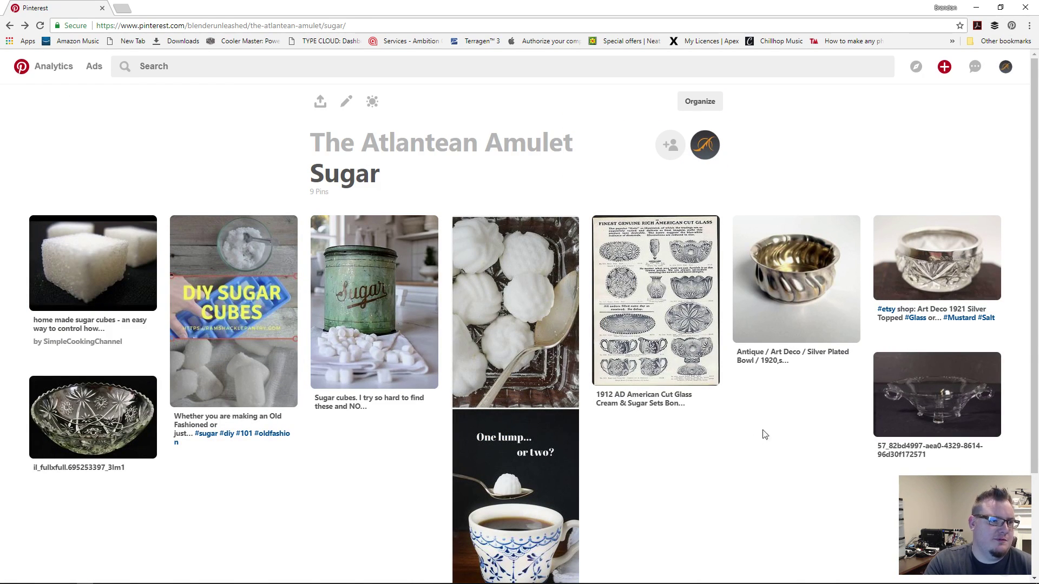
pyautogui.click(927, 401)
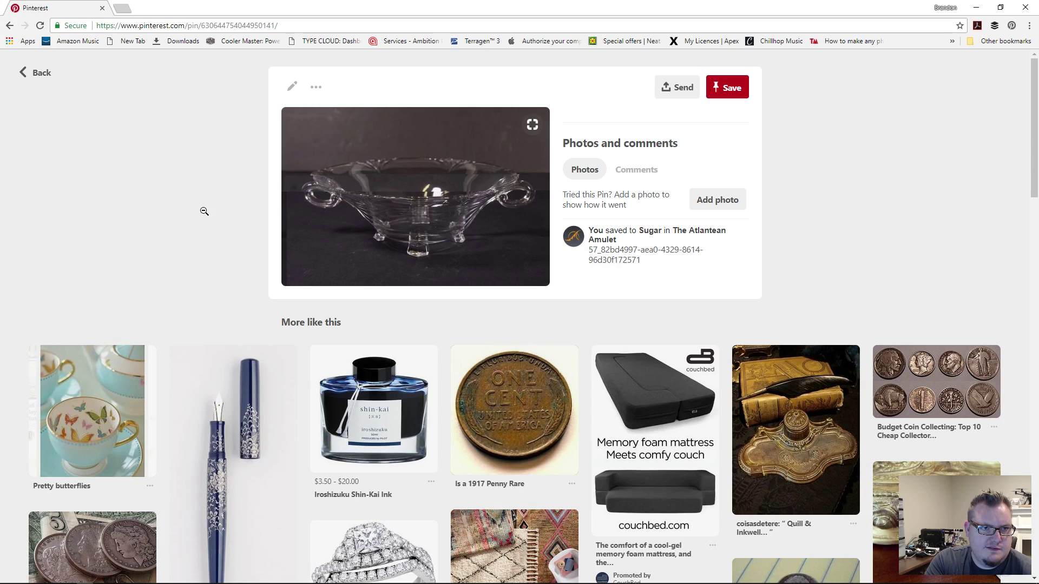
pyautogui.click(38, 77)
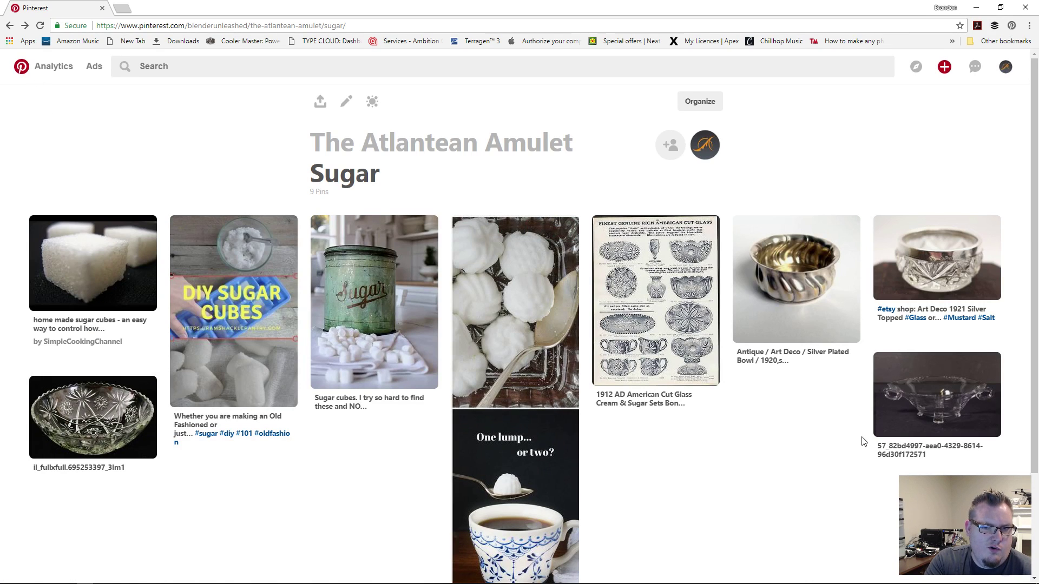
# Examine the serrated-rim cut-glass bowl with star patterns in its Sugar pin and return to Sugar
pyautogui.scroll(-1, 762, 427)
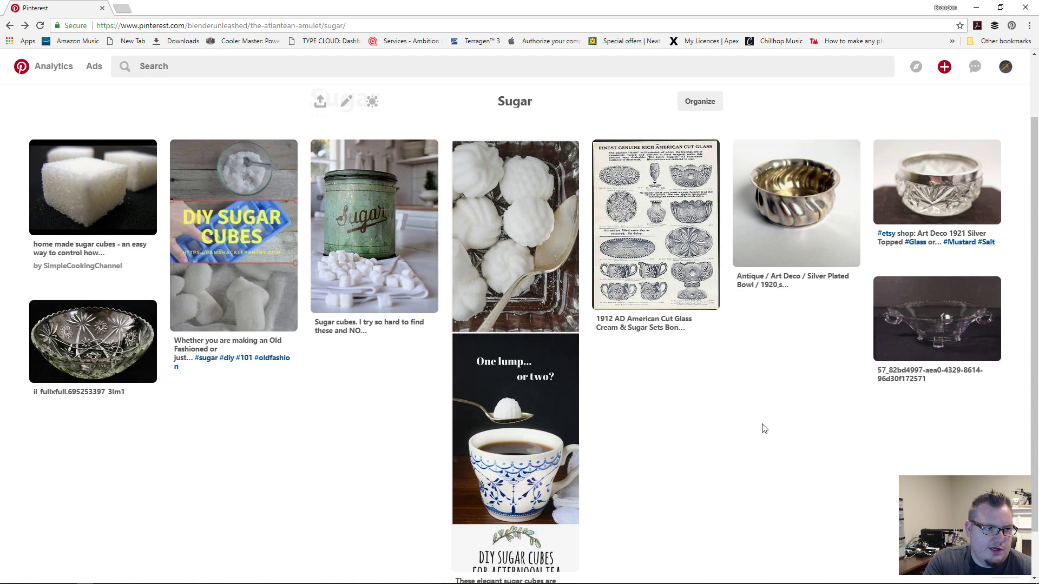
pyautogui.click(103, 391)
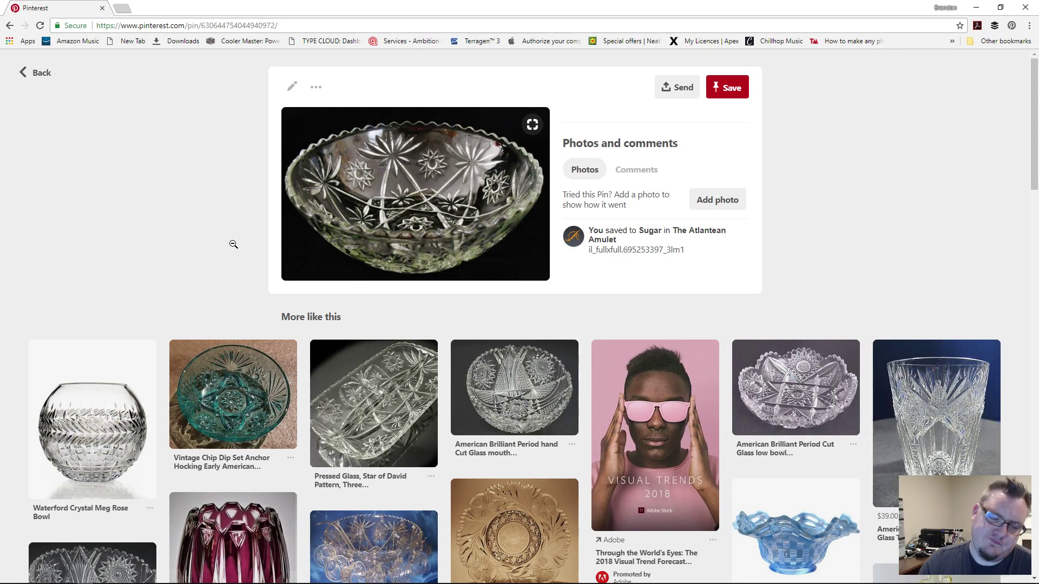
pyautogui.scroll(-1, 233, 245)
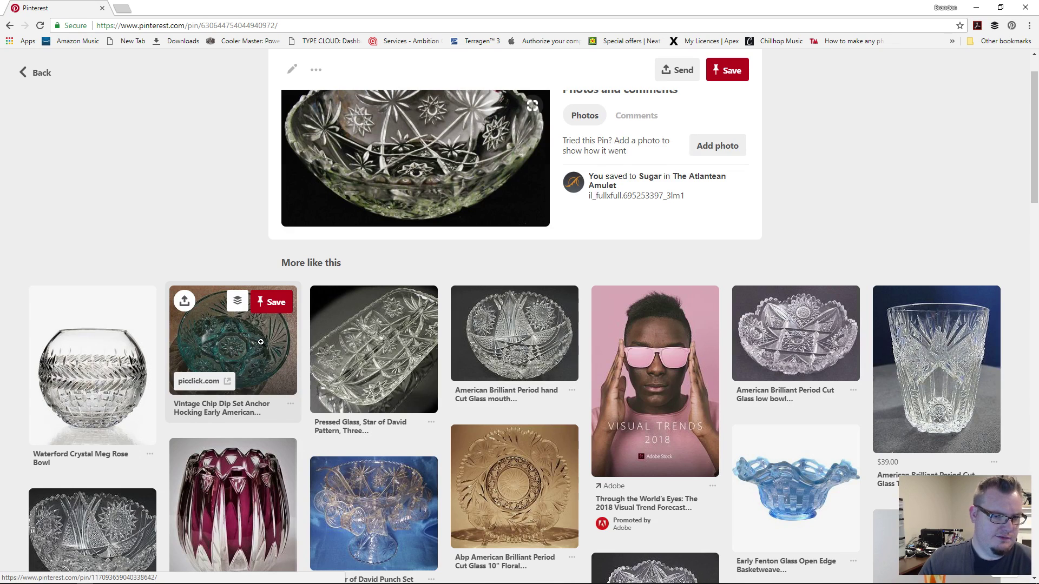
pyautogui.scroll(1, 261, 342)
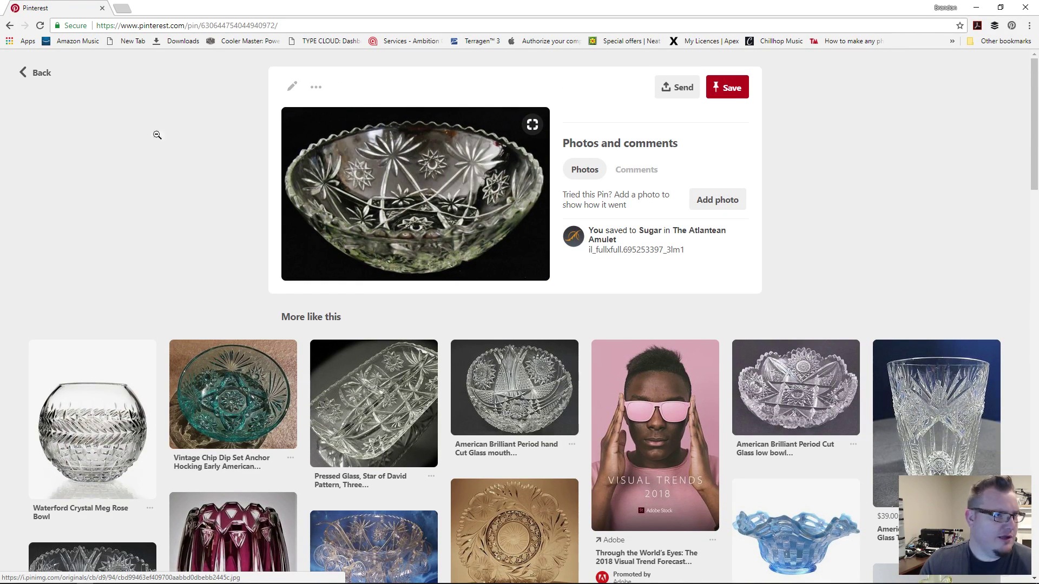
pyautogui.click(35, 73)
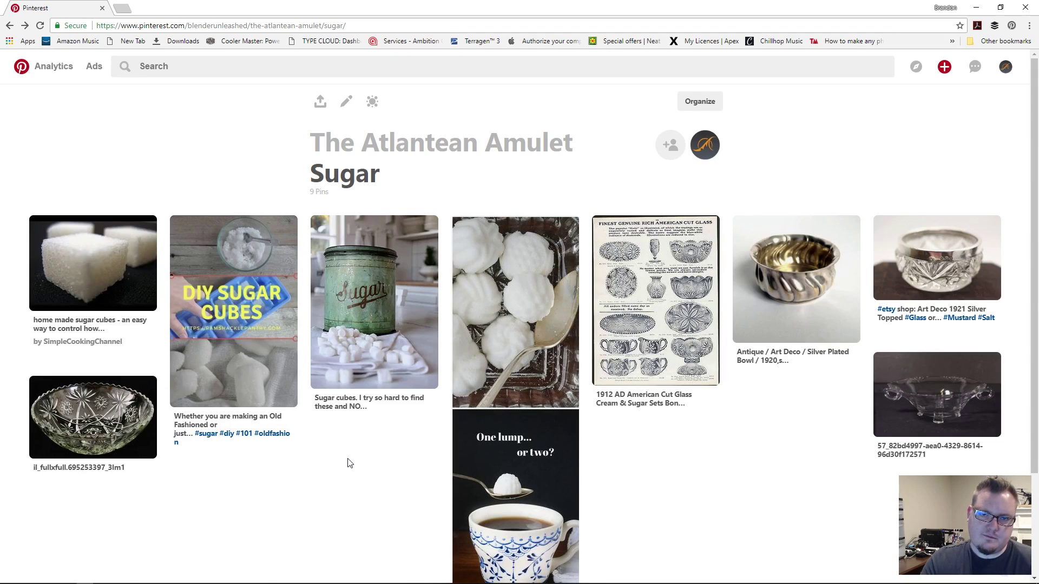
# Look over the Sugar references, open the homemade sugar cubes pin, and return to Sugar
pyautogui.scroll(-2, 376, 436)
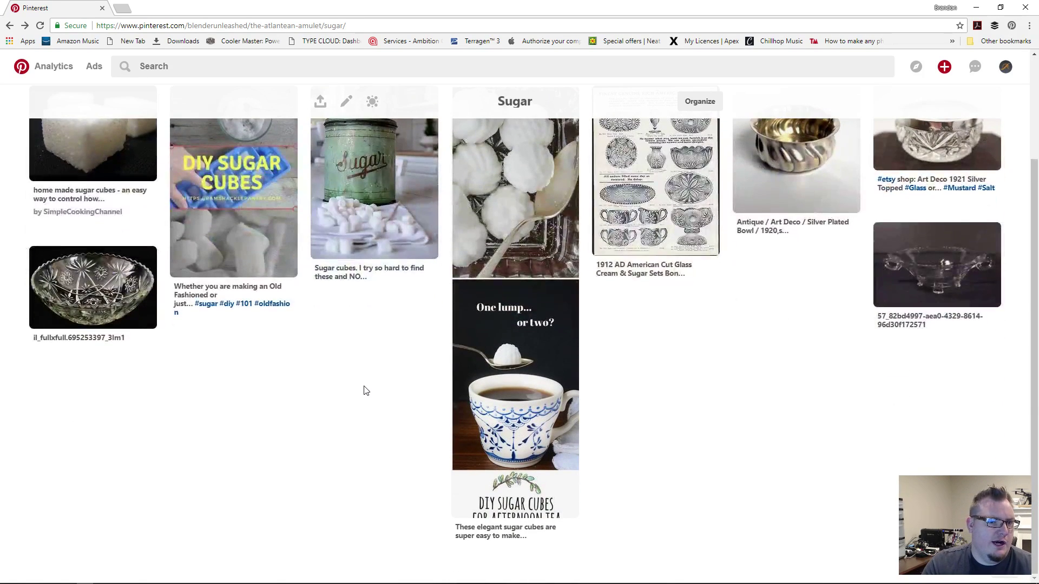
pyautogui.scroll(2, 366, 390)
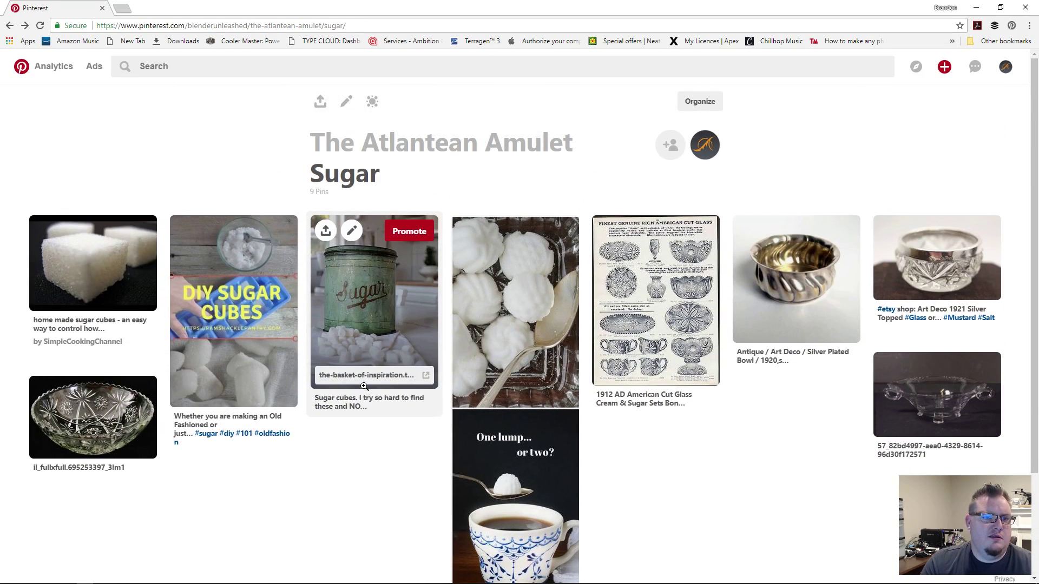
pyautogui.click(129, 271)
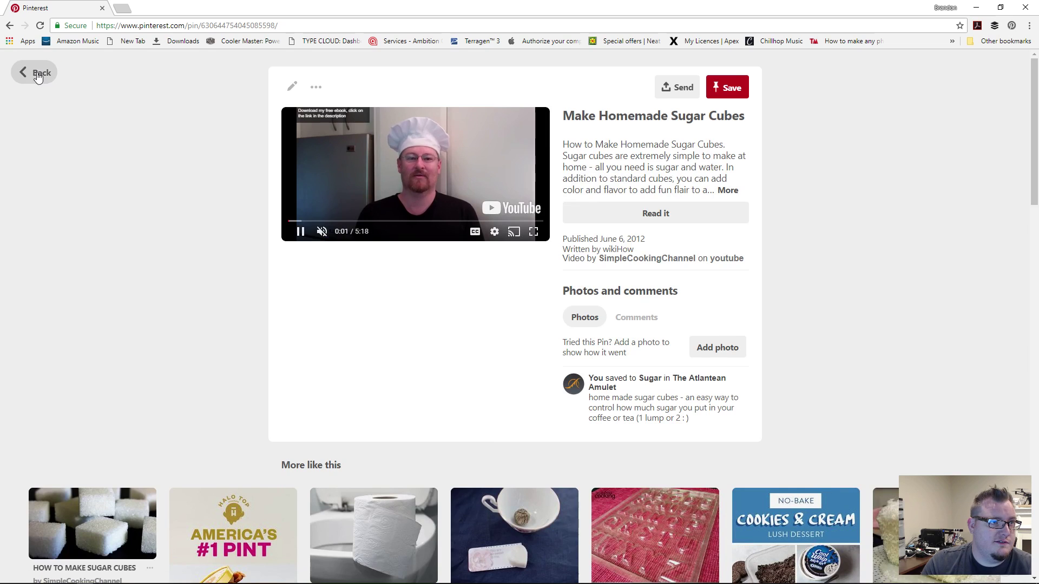
pyautogui.click(36, 73)
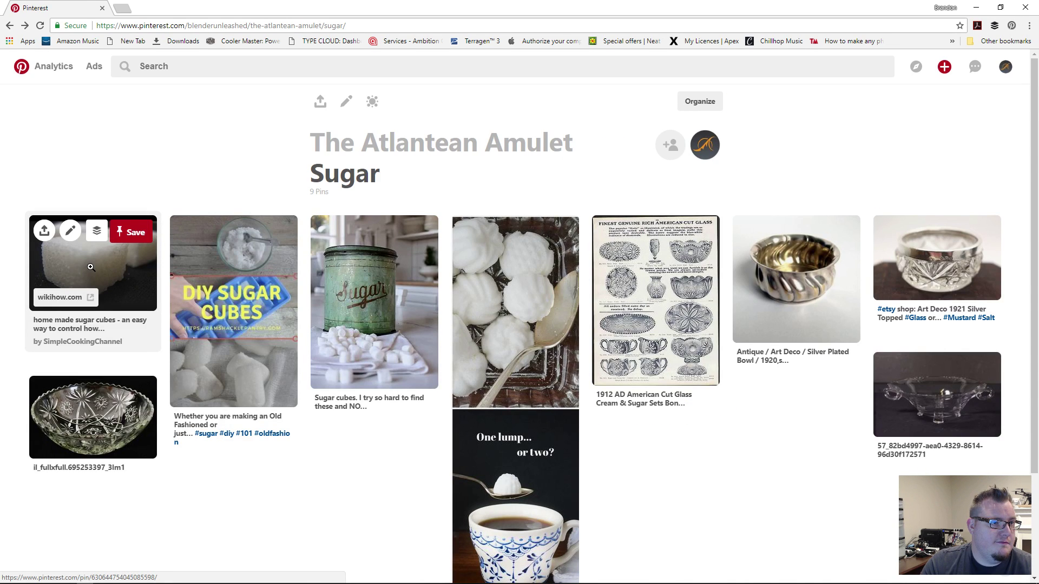
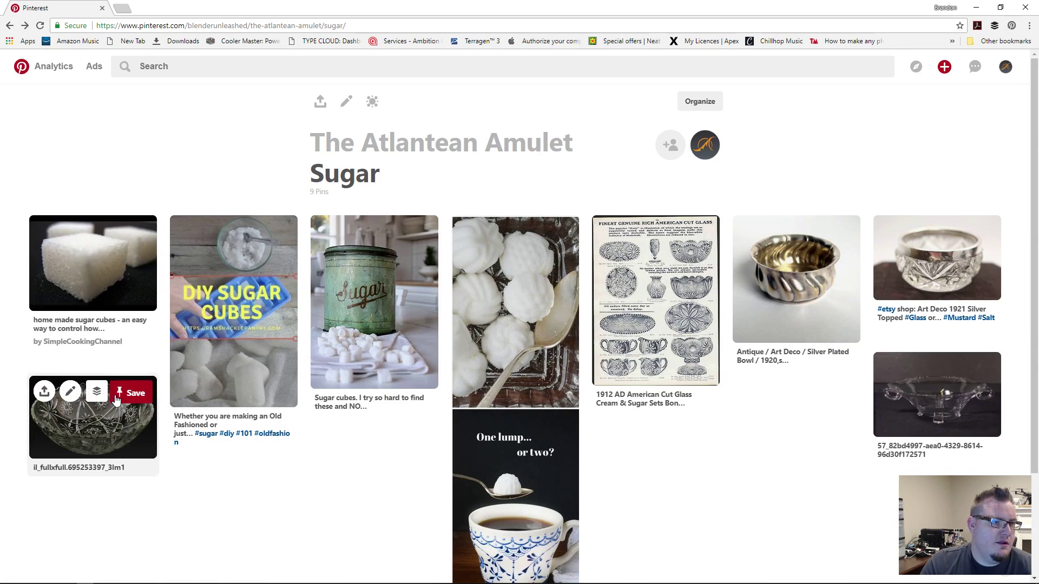
# Open the board's Test Renders section, view the sugar cube shader test pin, and return to Test Renders
pyautogui.click(366, 152)
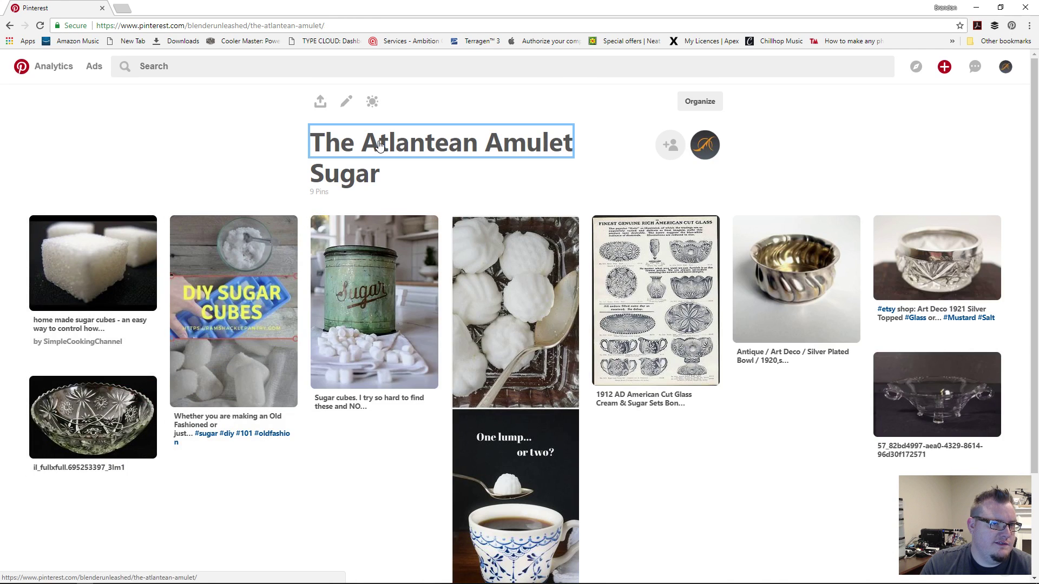
pyautogui.click(598, 330)
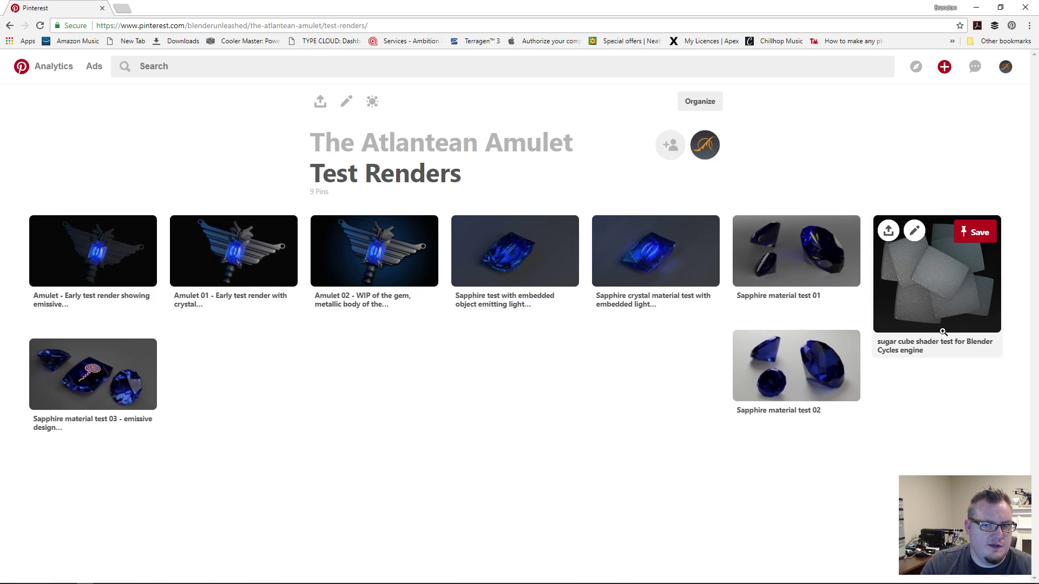
pyautogui.click(937, 276)
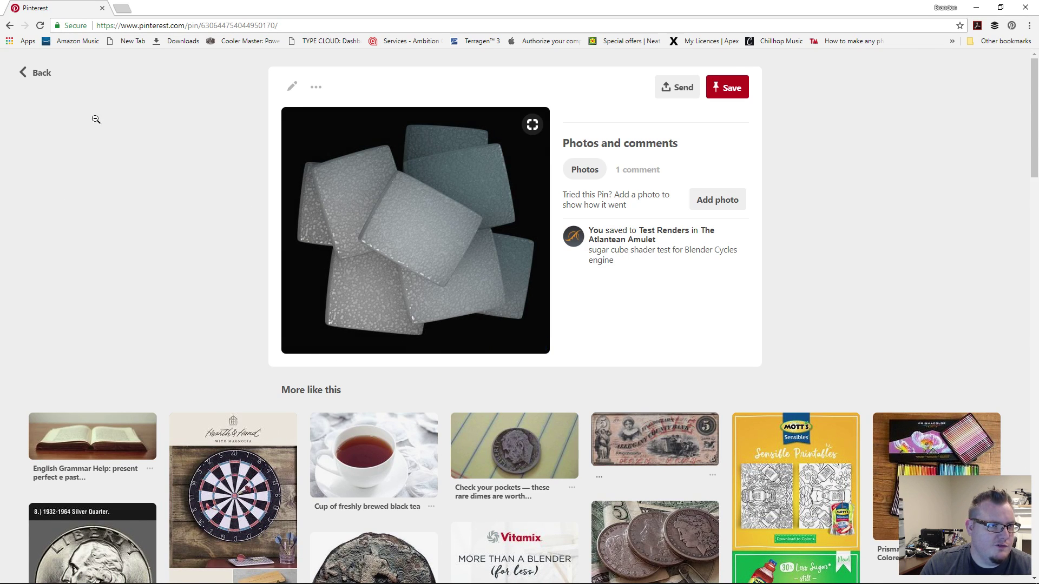
pyautogui.click(48, 79)
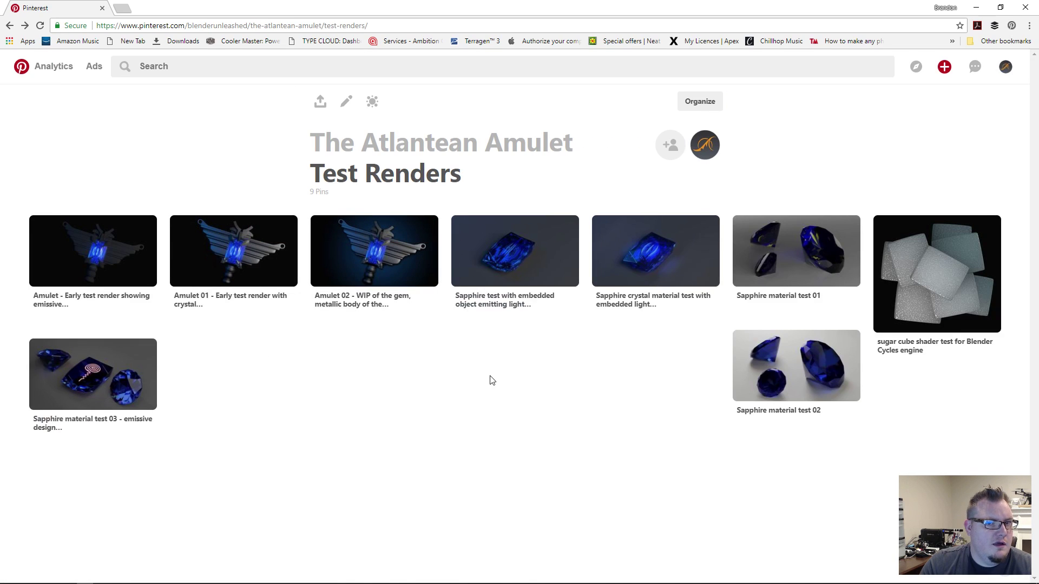
# Return to The Atlantean Amulet board and look over the references in the Tea Set section
pyautogui.click(490, 144)
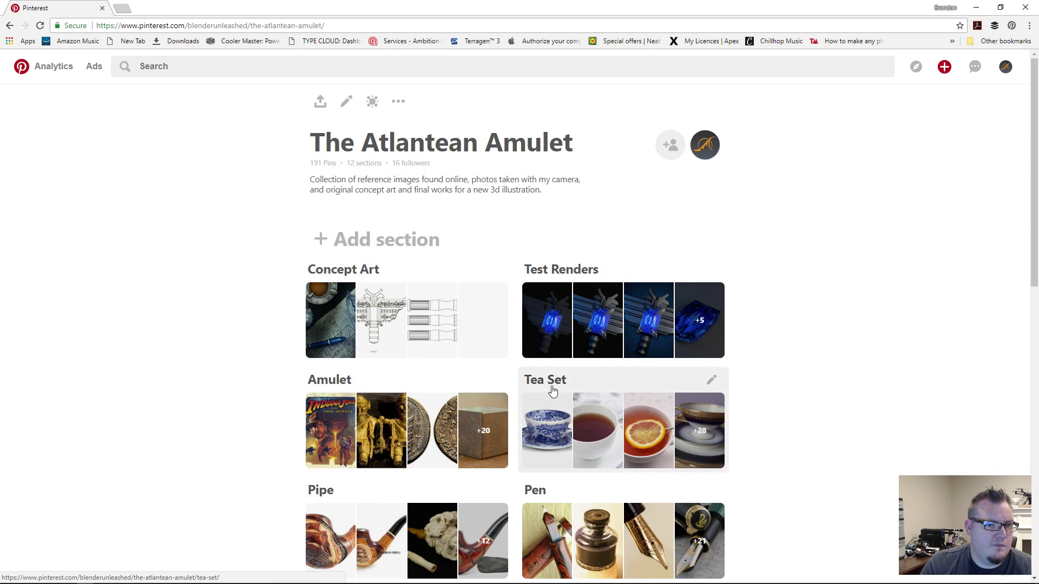
pyautogui.scroll(-3, 552, 391)
pyautogui.click(590, 260)
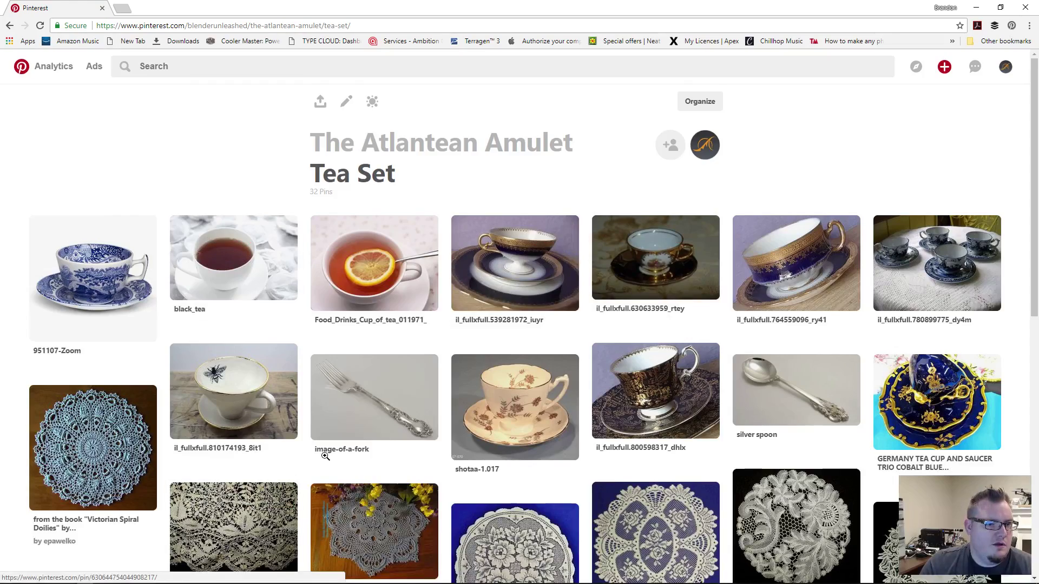
pyautogui.scroll(-1, 395, 359)
pyautogui.scroll(2, 389, 410)
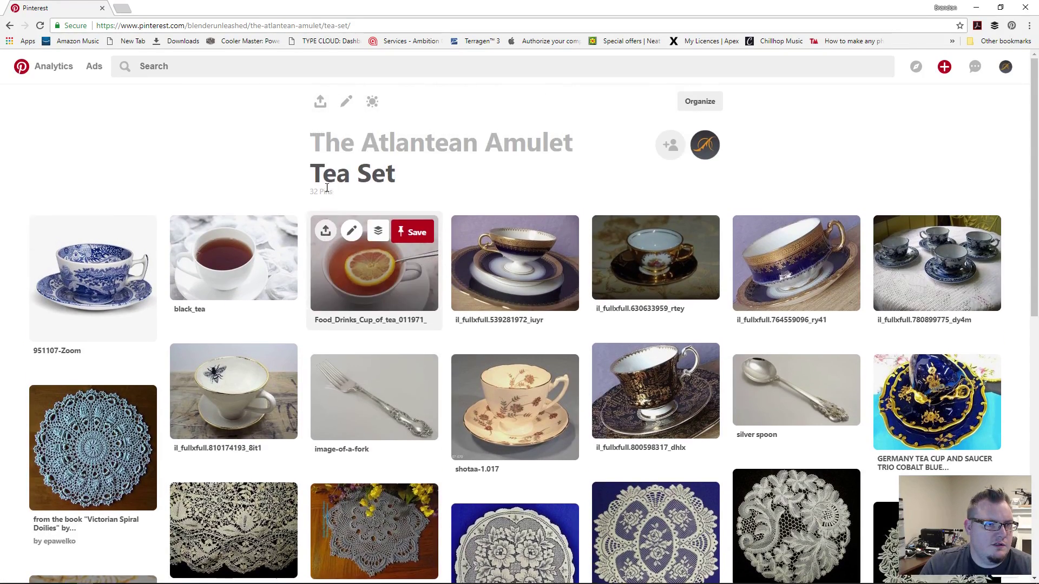
# Go back to the board, reopen the Sugar section and view the DIY Sugar Cubes pin
pyautogui.click(455, 143)
pyautogui.scroll(-6, 619, 399)
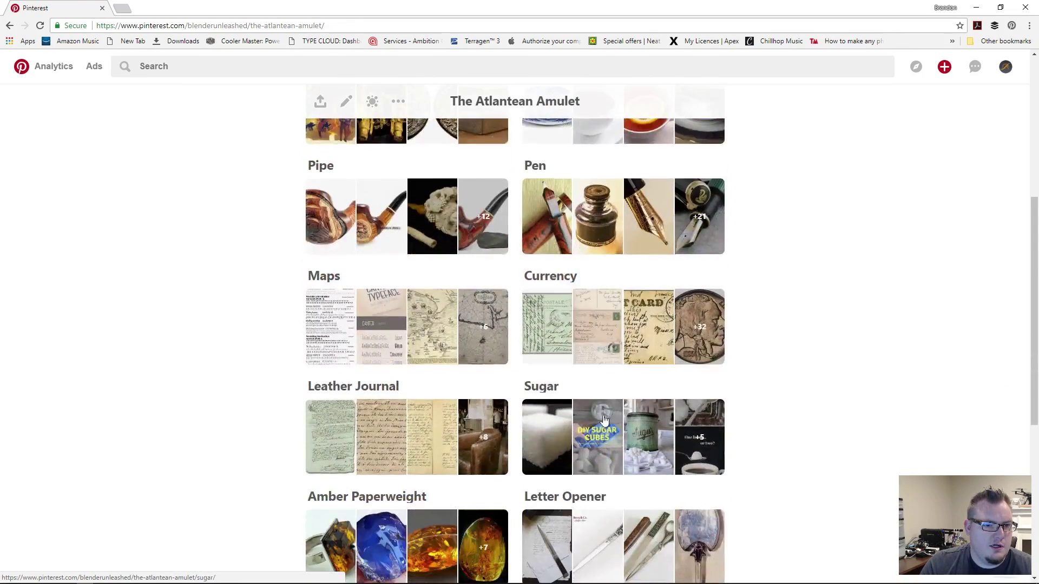
pyautogui.click(611, 411)
pyautogui.scroll(-1, 230, 367)
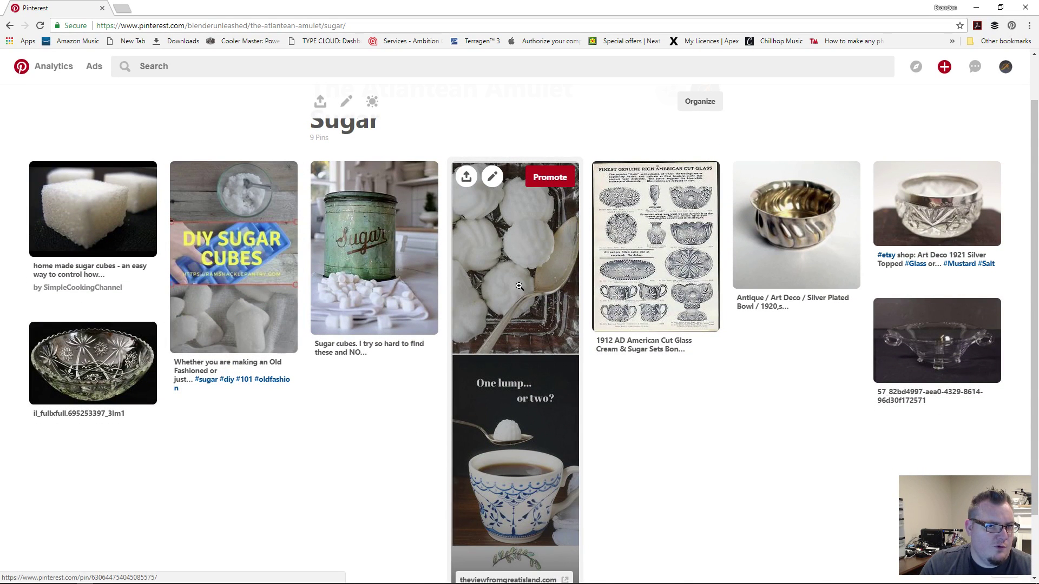
pyautogui.click(228, 303)
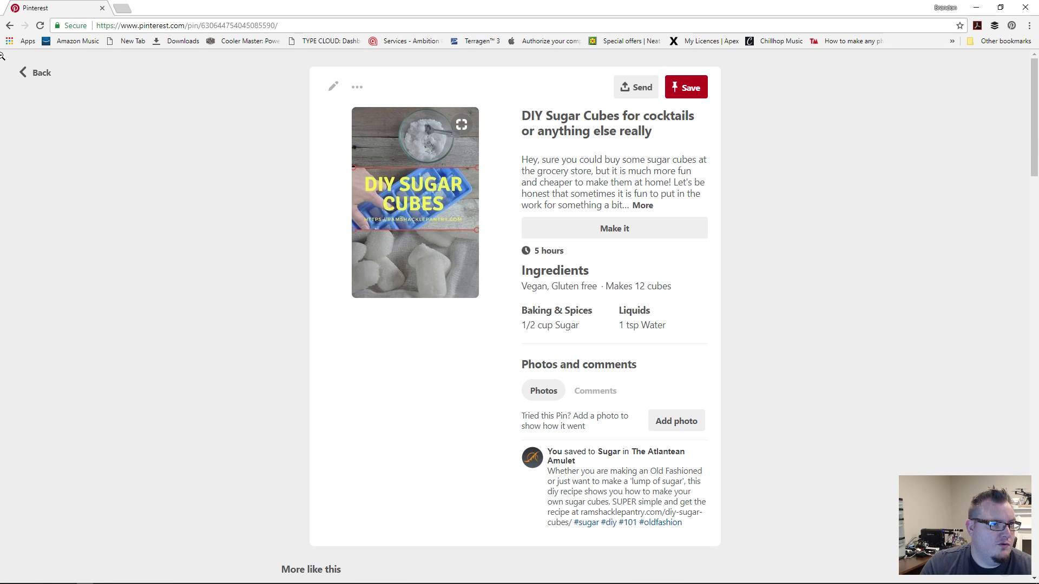
# Switch to Blender and turn off ambient occlusion in the viewport shading of the Atlantean Amulet scene
pyautogui.hotkey('alt', 'Tab')
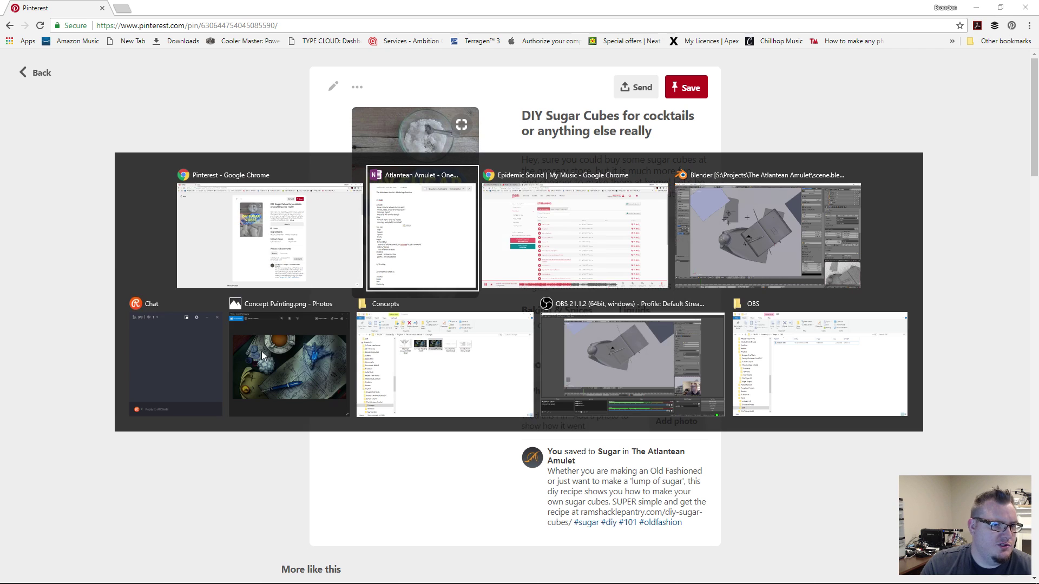
pyautogui.click(698, 268)
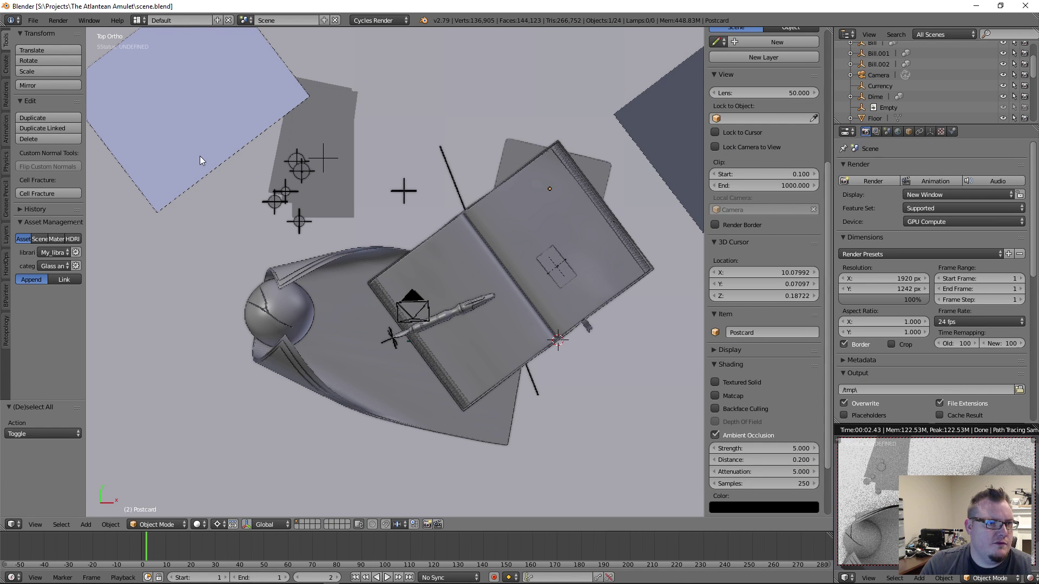
pyautogui.click(749, 446)
pyautogui.click(756, 435)
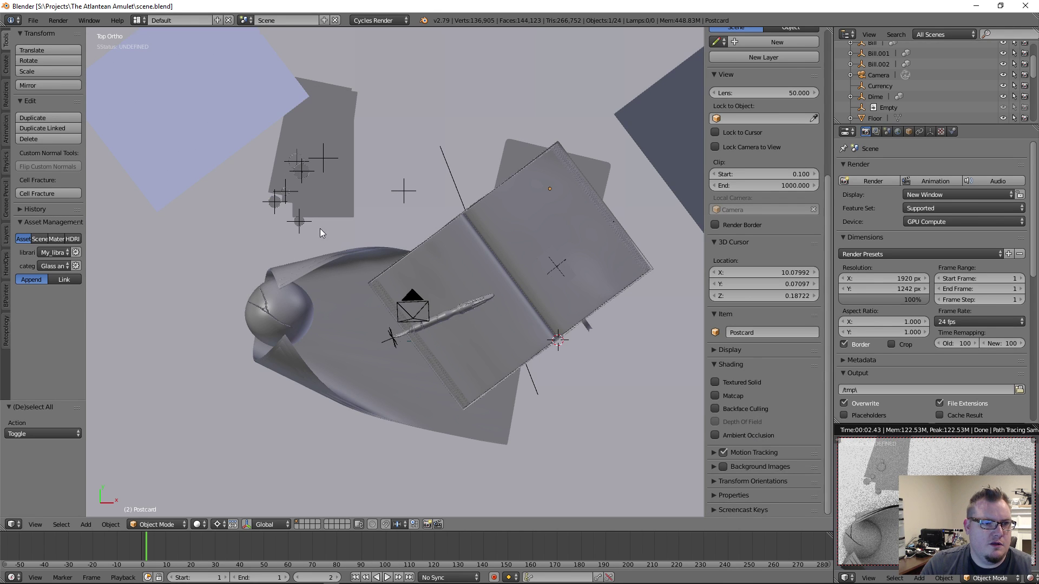
# Start a new, empty scene and set the viewport to the top orthographic view
pyautogui.click(33, 21)
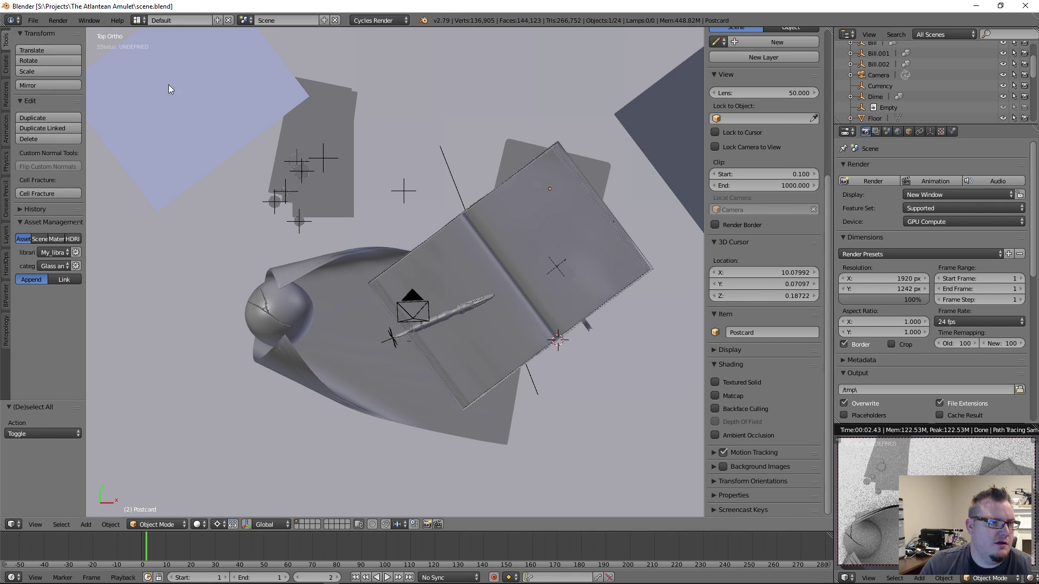
pyautogui.click(33, 21)
pyautogui.click(44, 37)
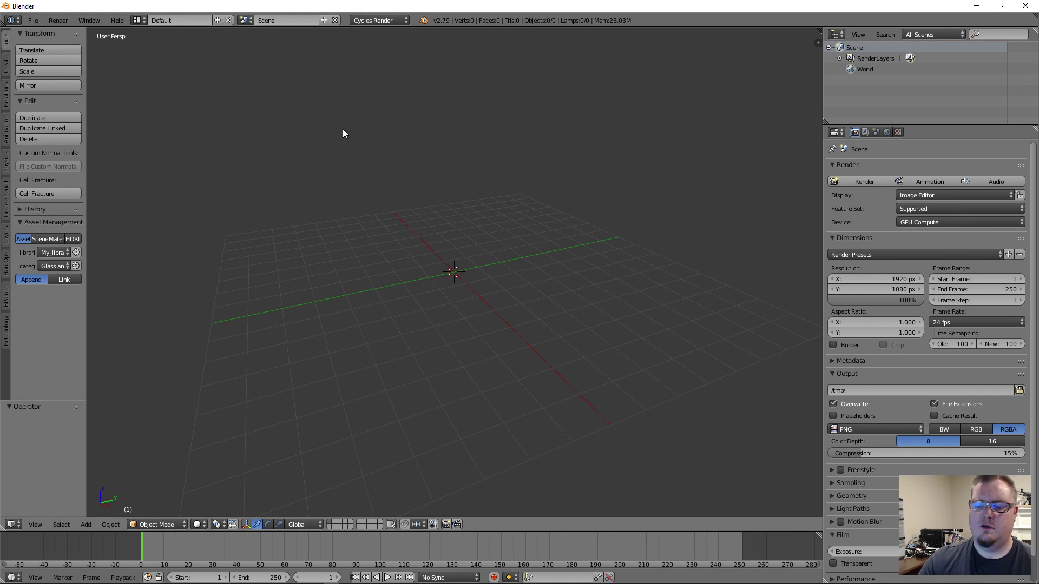
pyautogui.press('KP_7')
pyautogui.press('KP_5')
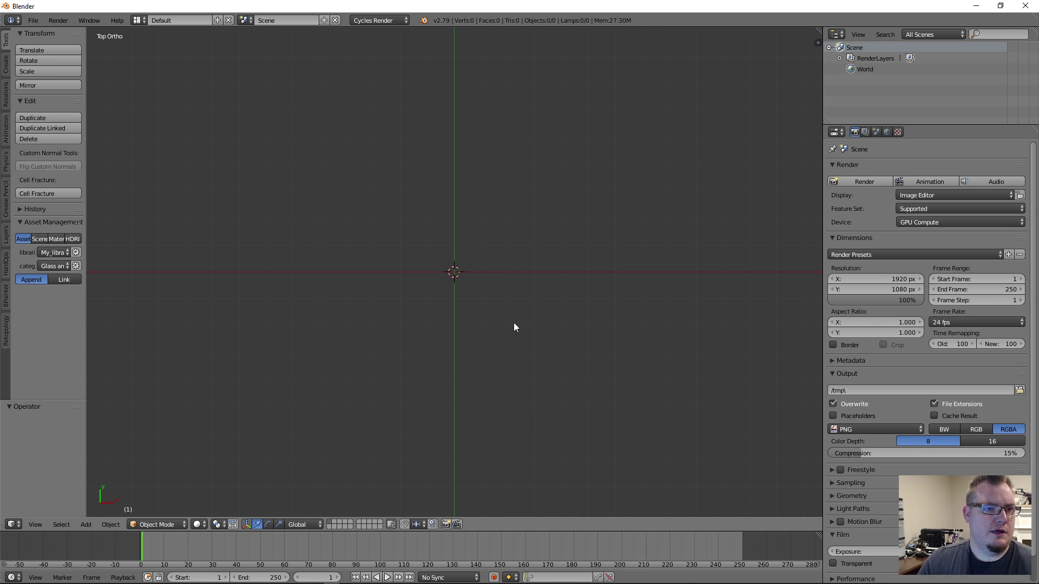
# Add a mesh cube with a radius of 1.000 at the scene origin
pyautogui.hotkey('shift', 'a')
pyautogui.moveTo(508, 250)
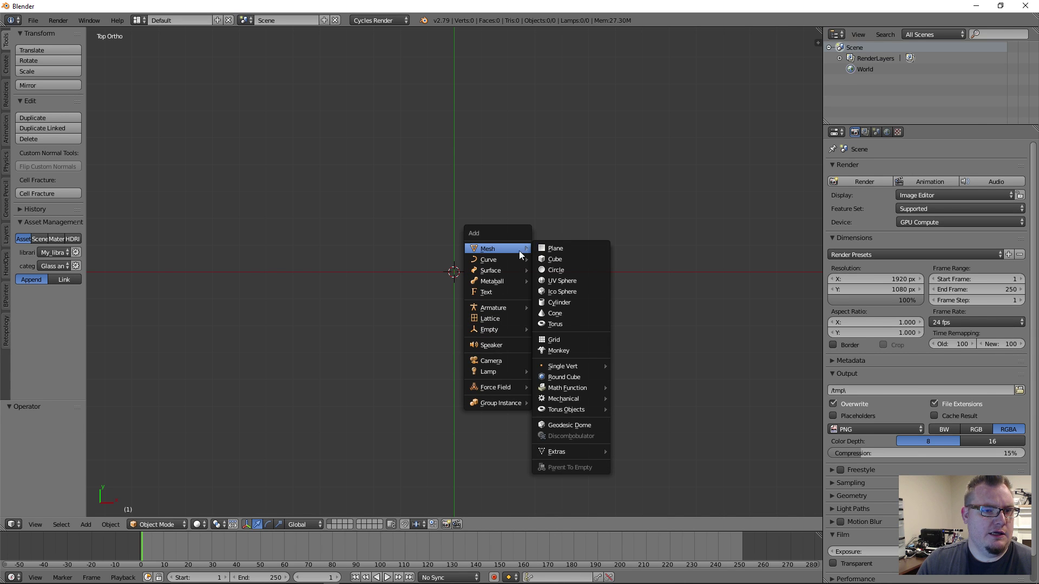
pyautogui.click(560, 258)
pyautogui.moveTo(496, 335); pyautogui.dragTo(403, 258, button='middle')
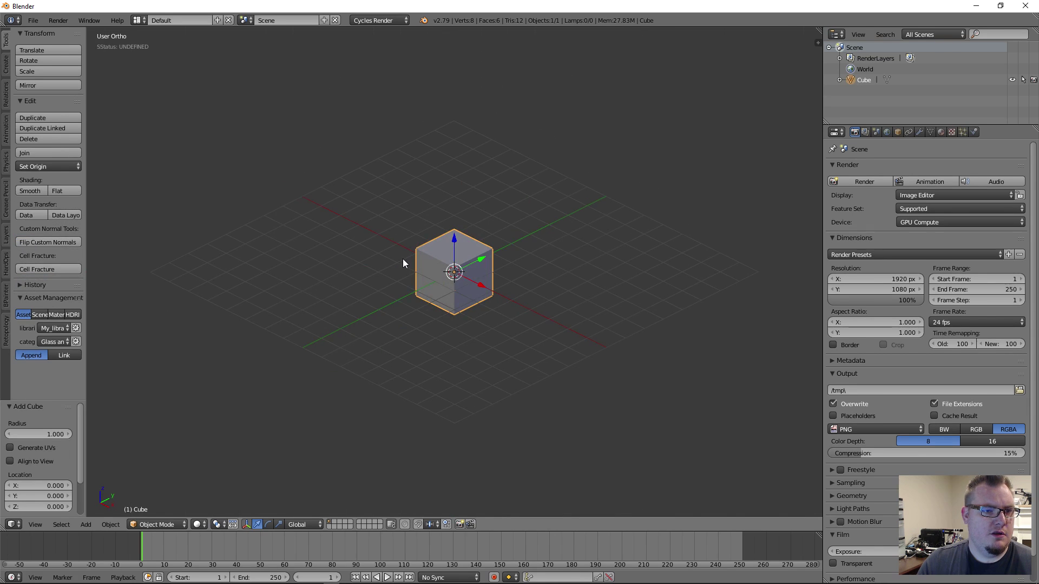
# Hide the 3D transform manipulator so the cube can be viewed up close without it
pyautogui.hotkey('ctrl', 'space')
pyautogui.scroll(5, 487, 295)
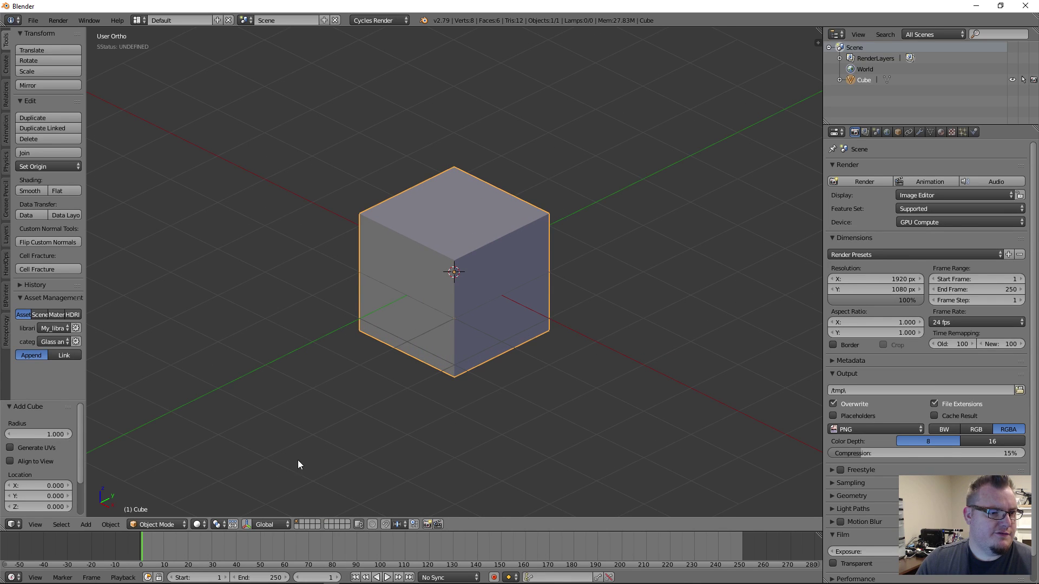
pyautogui.click(248, 525)
pyautogui.click(248, 525)
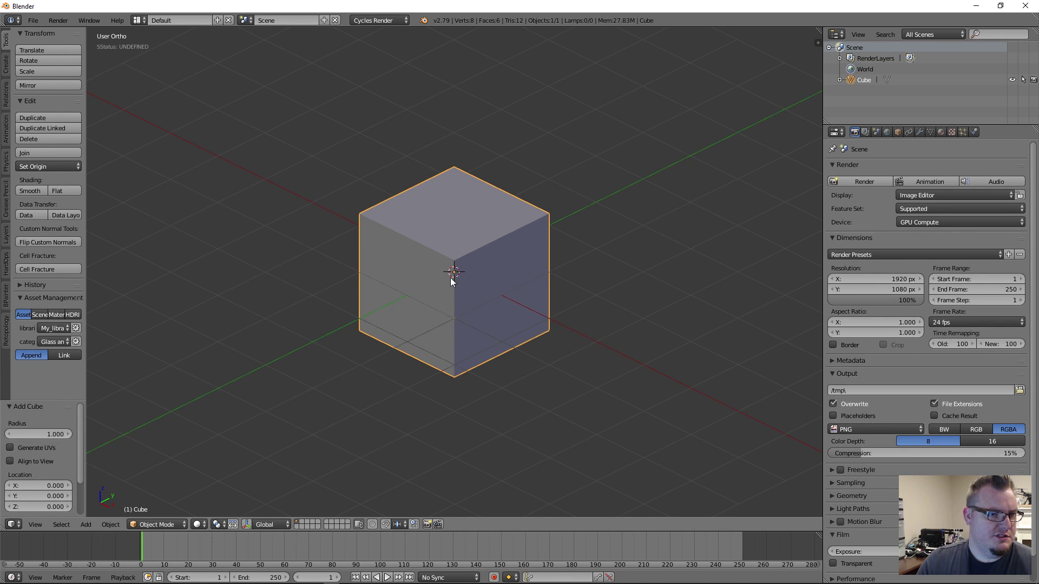
pyautogui.scroll(2, 441, 264)
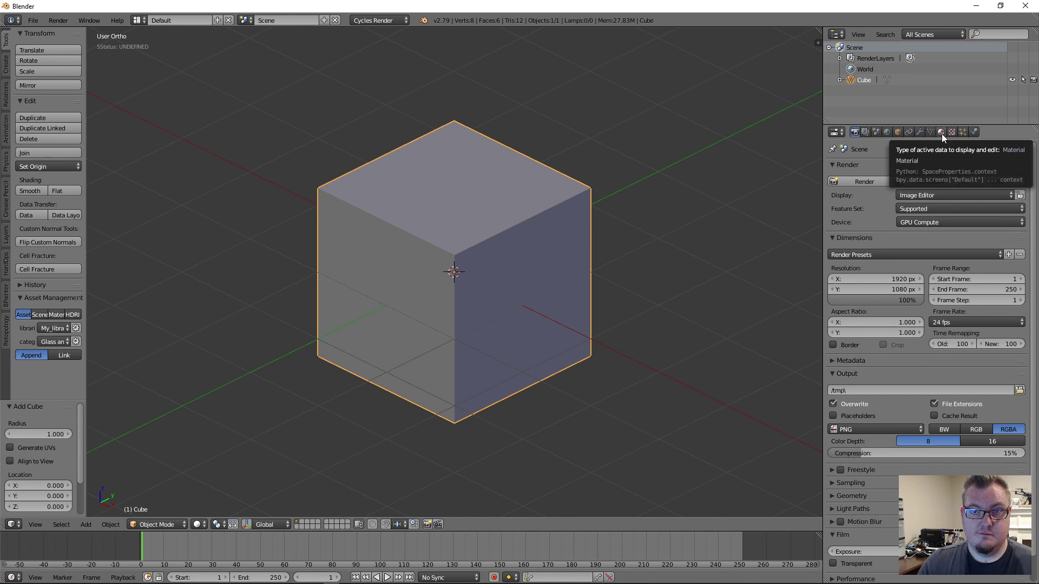
# Add a level-3 Subdivision Surface modifier to the cube and bevel all its edges by about 0.088 with 2 segments
pyautogui.click(920, 132)
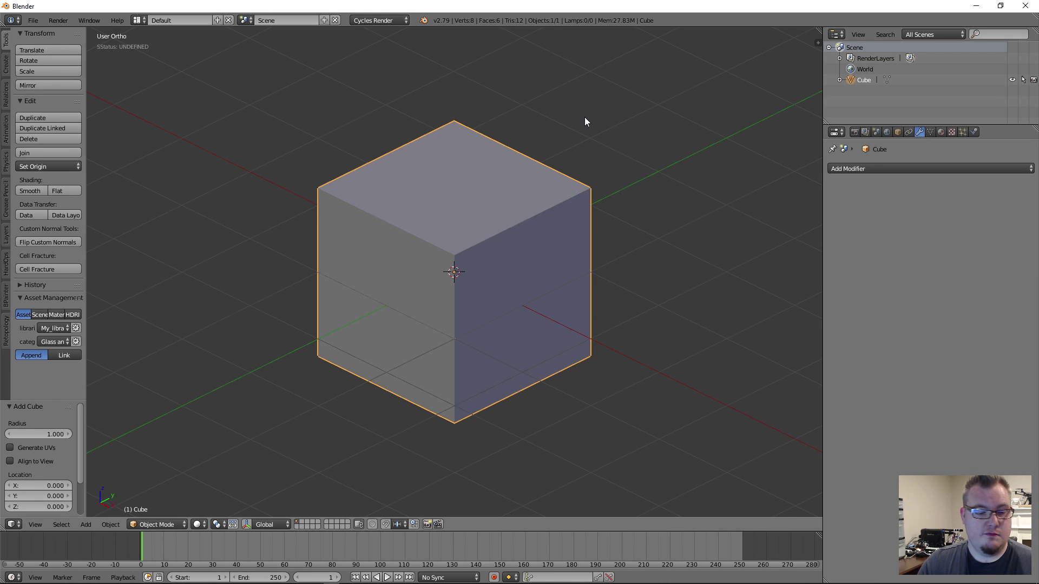
pyautogui.hotkey('ctrl', '3')
pyautogui.press('Tab')
pyautogui.moveTo(511, 267); pyautogui.dragTo(533, 302, button='middle')
pyautogui.hotkey('ctrl', 'Tab')
pyautogui.hotkey('ctrl', 'Tab')
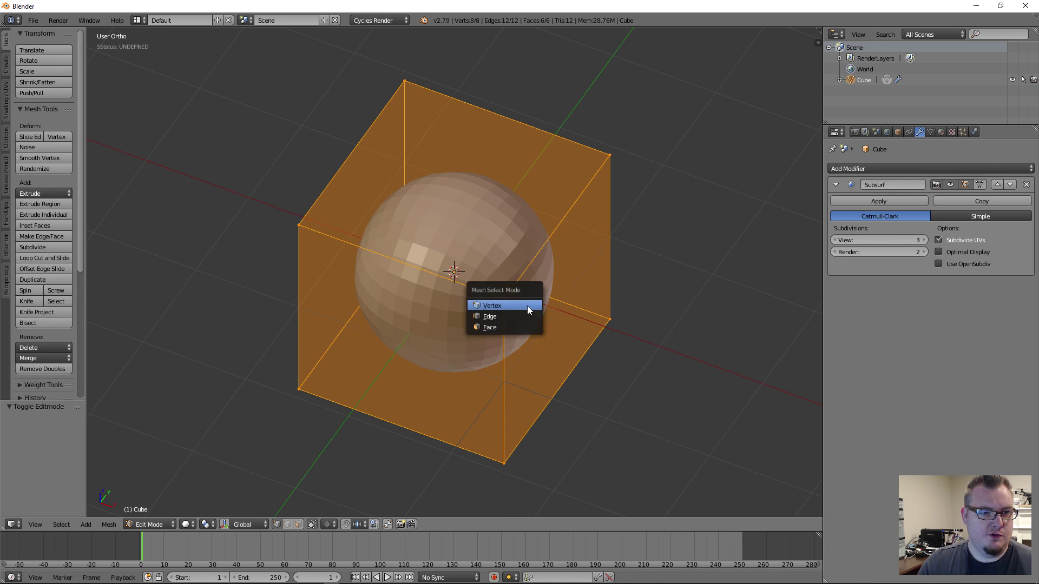
pyautogui.click(519, 310)
pyautogui.hotkey('ctrl', 'b')
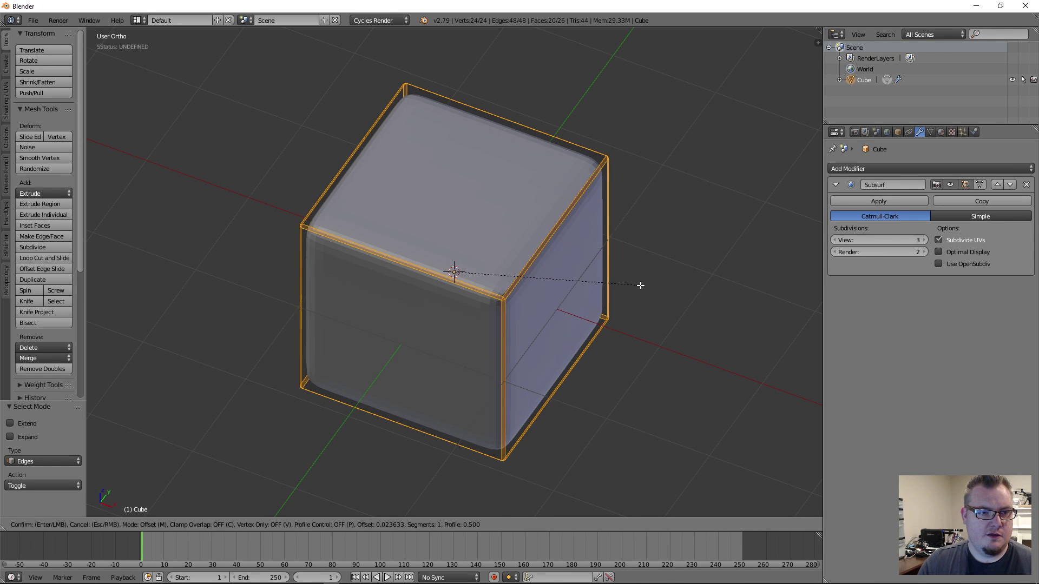
pyautogui.scroll(1, 646, 286)
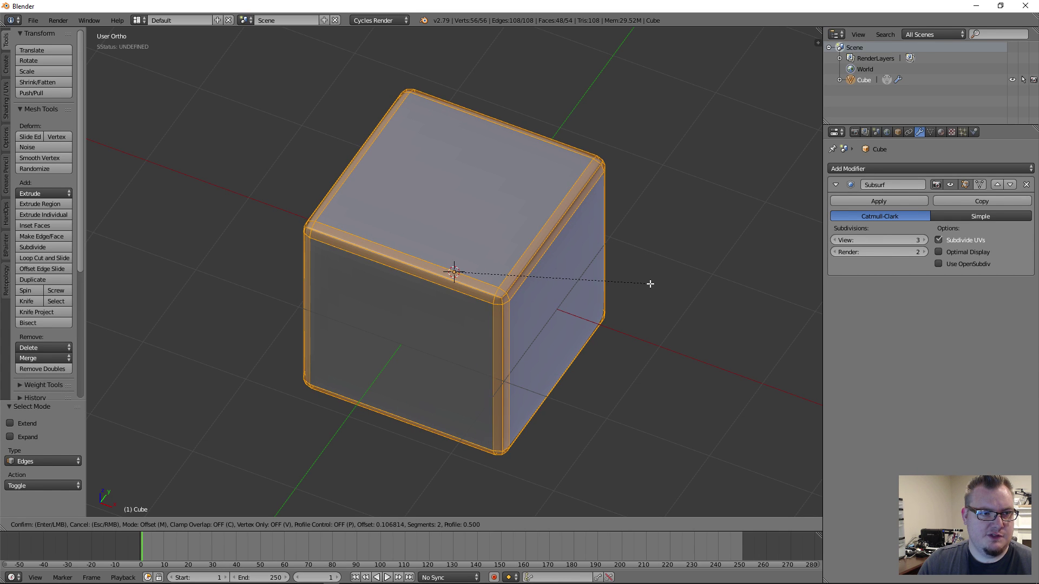
pyautogui.click(616, 283)
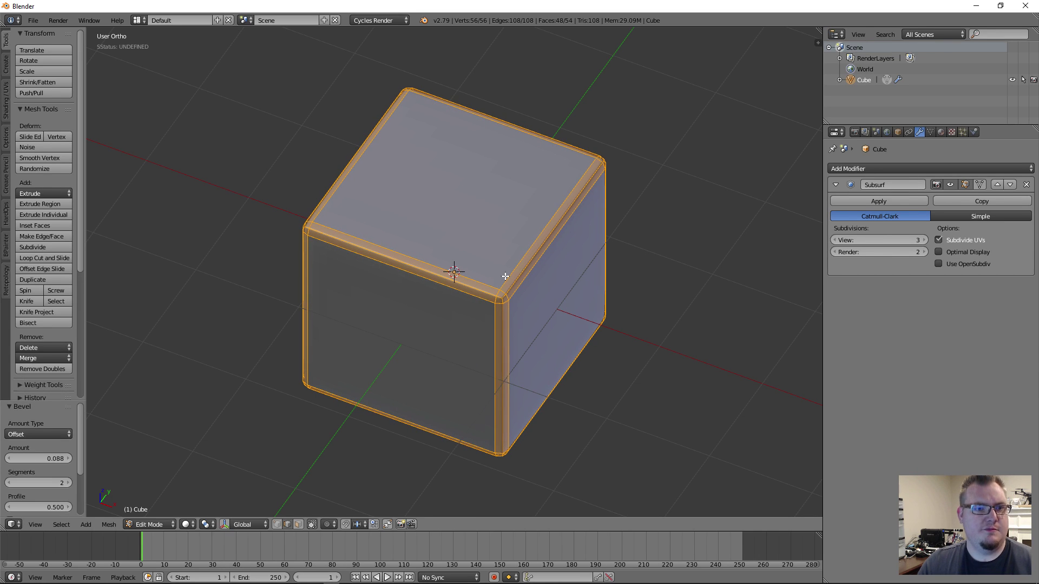
# Leave mesh editing and apply smooth shading to the bevelled cube
pyautogui.press('a')
pyautogui.press('Tab')
pyautogui.moveTo(433, 295); pyautogui.dragTo(438, 261, button='middle')
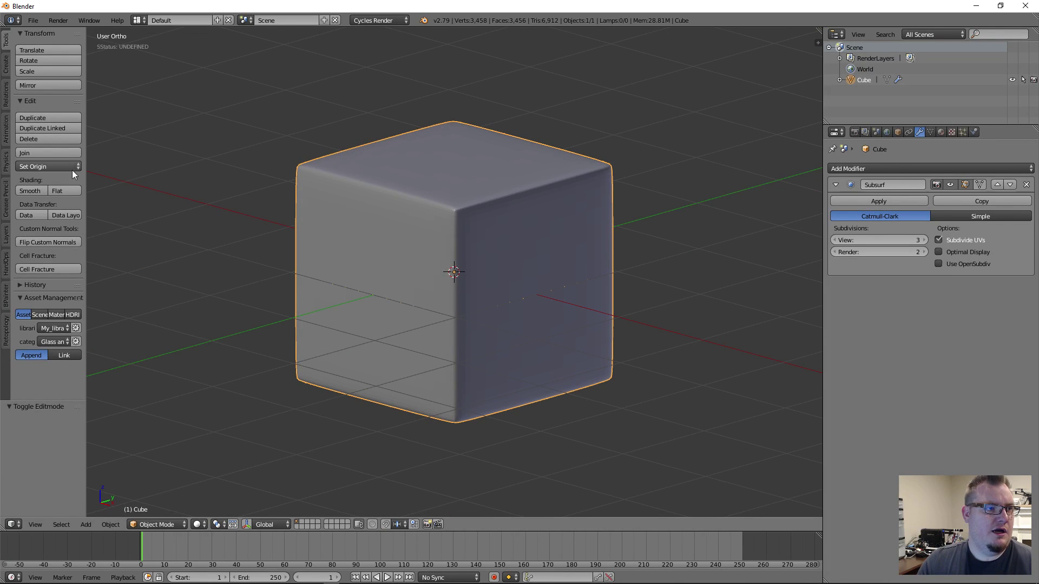
pyautogui.click(35, 190)
pyautogui.moveTo(315, 244); pyautogui.dragTo(418, 264, button='middle')
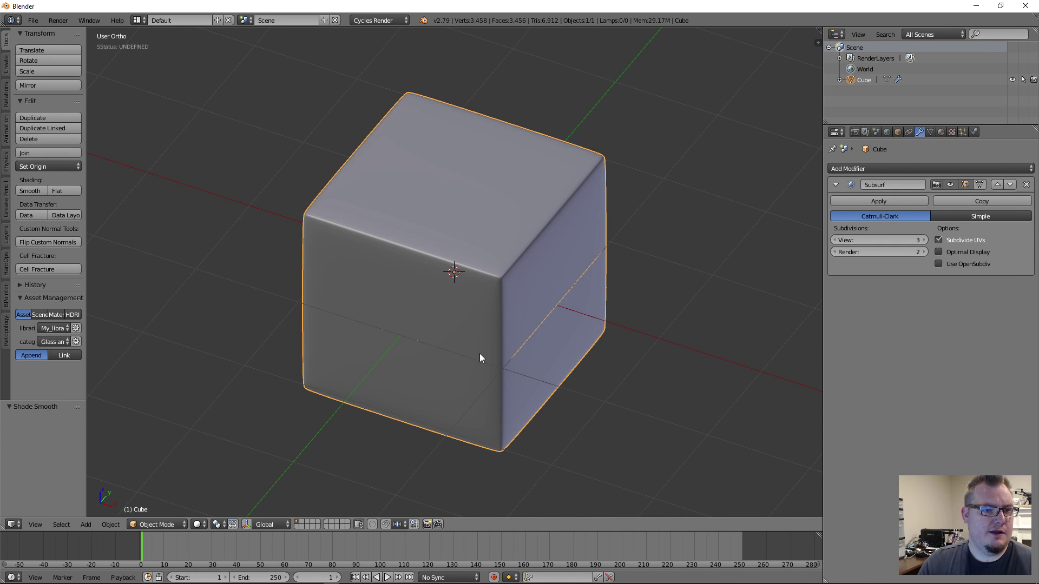
pyautogui.scroll(-3, 580, 323)
pyautogui.scroll(4, 579, 323)
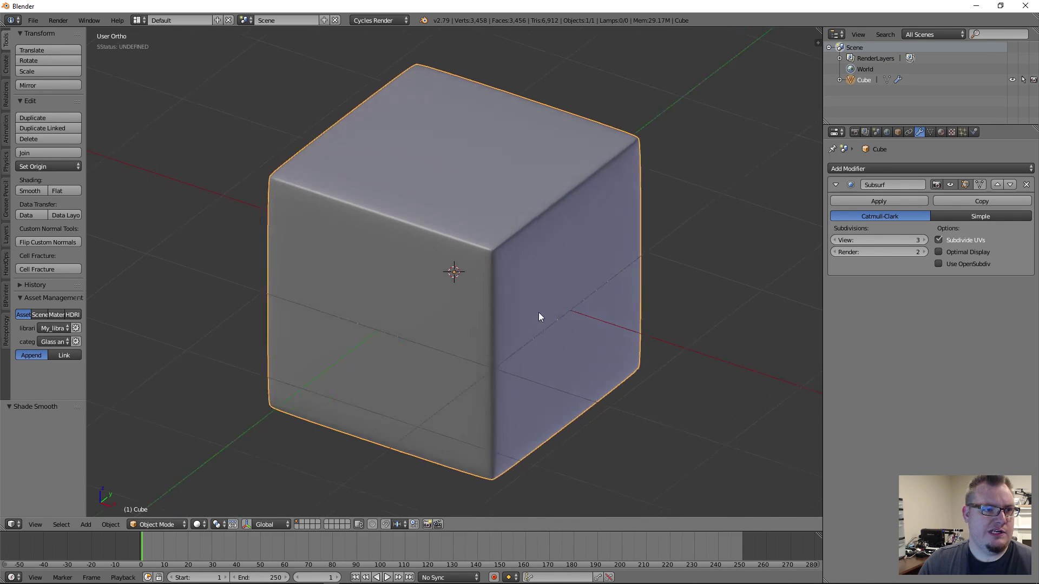
pyautogui.moveTo(538, 313); pyautogui.dragTo(555, 283, button='middle')
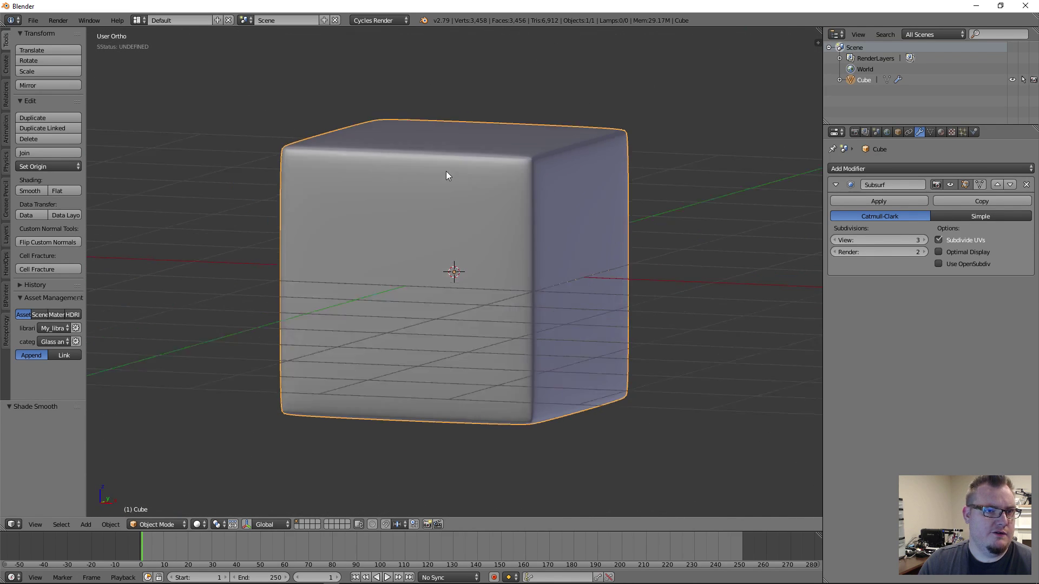
pyautogui.moveTo(446, 171); pyautogui.dragTo(462, 183, button='middle')
# In the top orthographic view, move the rounded cube well away from the origin along the positive Y axis
pyautogui.press('KP_7')
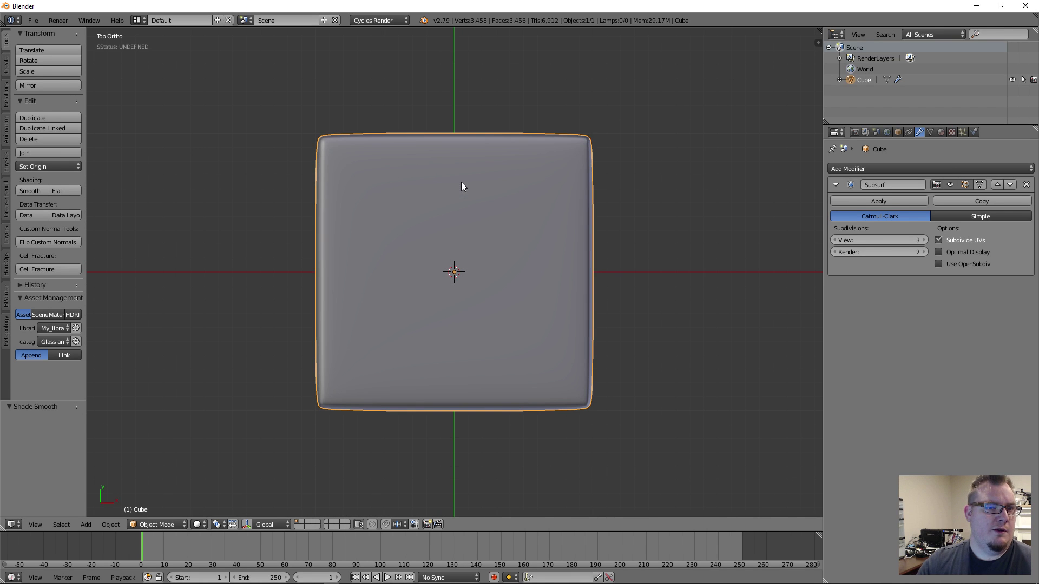
pyautogui.scroll(-3, 525, 223)
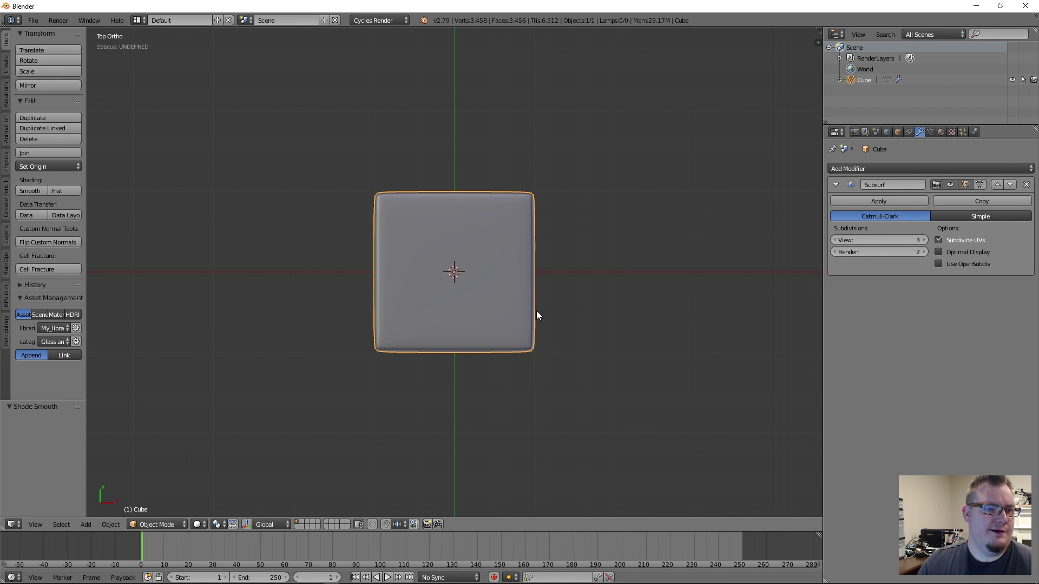
pyautogui.keyDown('shift'); pyautogui.moveTo(525, 216); pyautogui.dragTo(541, 329, button='middle'); pyautogui.keyUp('shift')
pyautogui.press('g')
pyautogui.press('y')
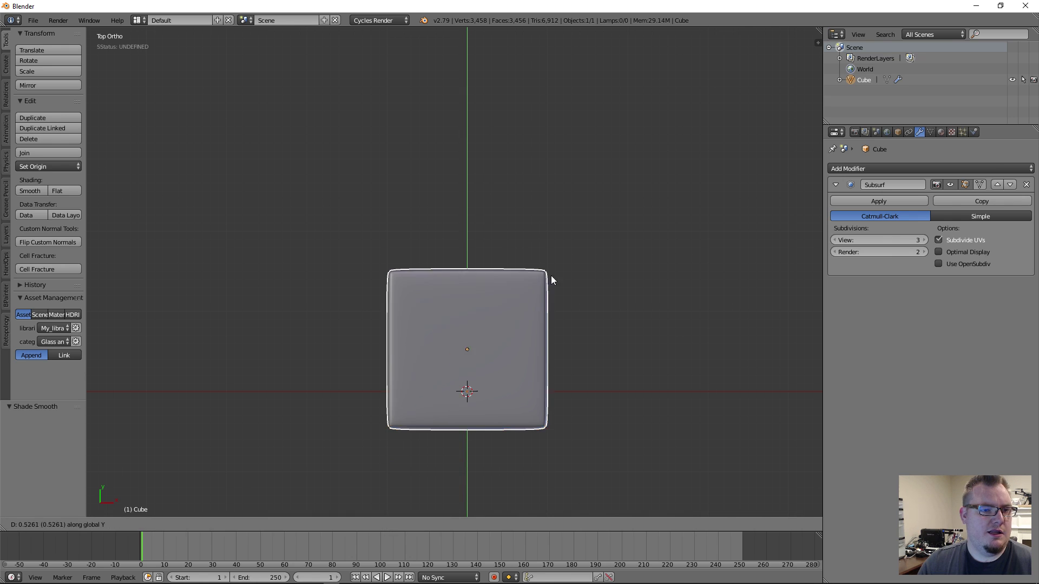
pyautogui.click(556, 130)
pyautogui.scroll(-3, 514, 237)
pyautogui.press('g')
pyautogui.press('y')
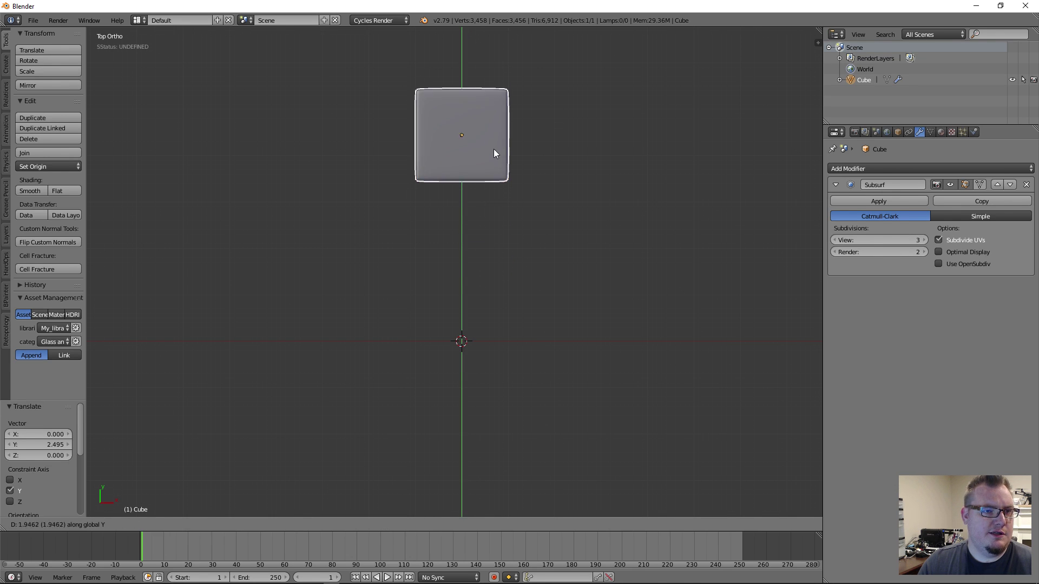
pyautogui.click(495, 88)
# Duplicate the rounded cube along the Y axis and place the copy near the origin
pyautogui.hotkey('shift', 'd')
pyautogui.press('y')
pyautogui.click(526, 319)
# Check the copied cube's mesh and apply its Subdivision Surface modifier
pyautogui.moveTo(526, 320); pyautogui.dragTo(444, 348, button='middle')
pyautogui.scroll(5, 436, 350)
pyautogui.press('Tab')
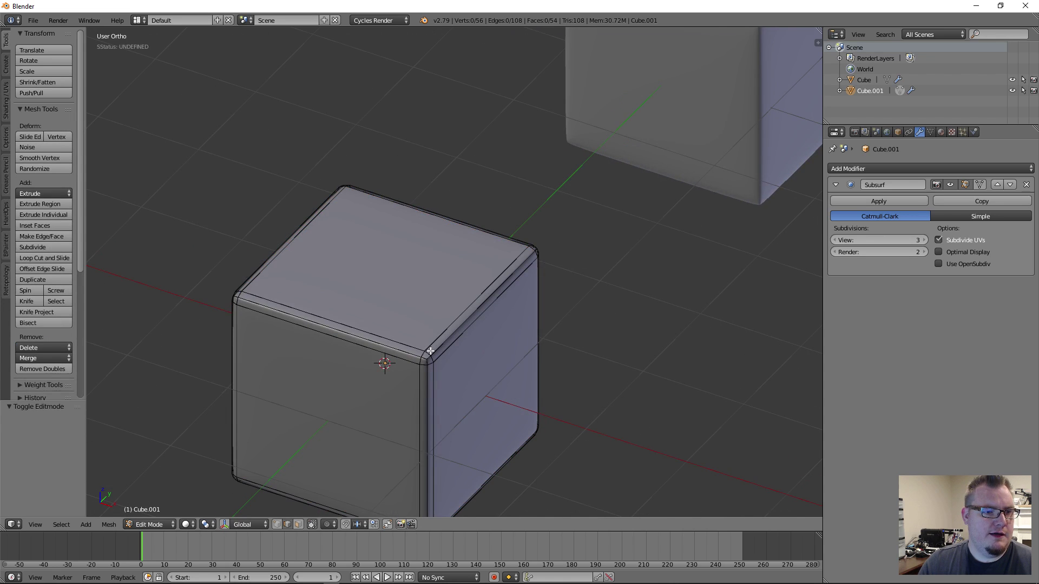
pyautogui.scroll(-3, 430, 351)
pyautogui.press('Tab')
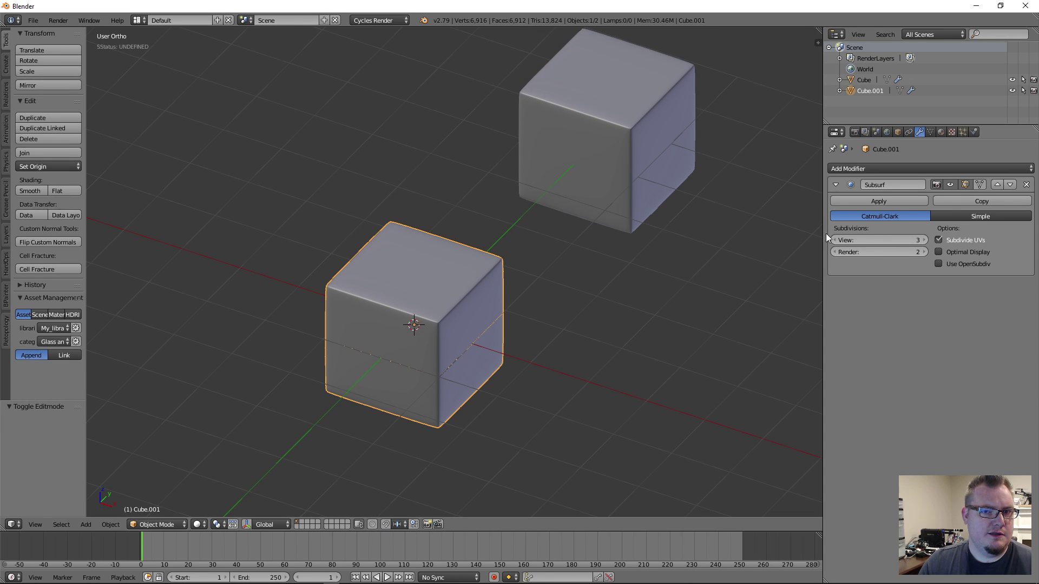
pyautogui.click(850, 201)
# Edit the copied cube in vertex select mode and select three scattered vertices on its faces
pyautogui.press('Tab')
pyautogui.scroll(3, 457, 362)
pyautogui.hotkey('ctrl', 'Tab')
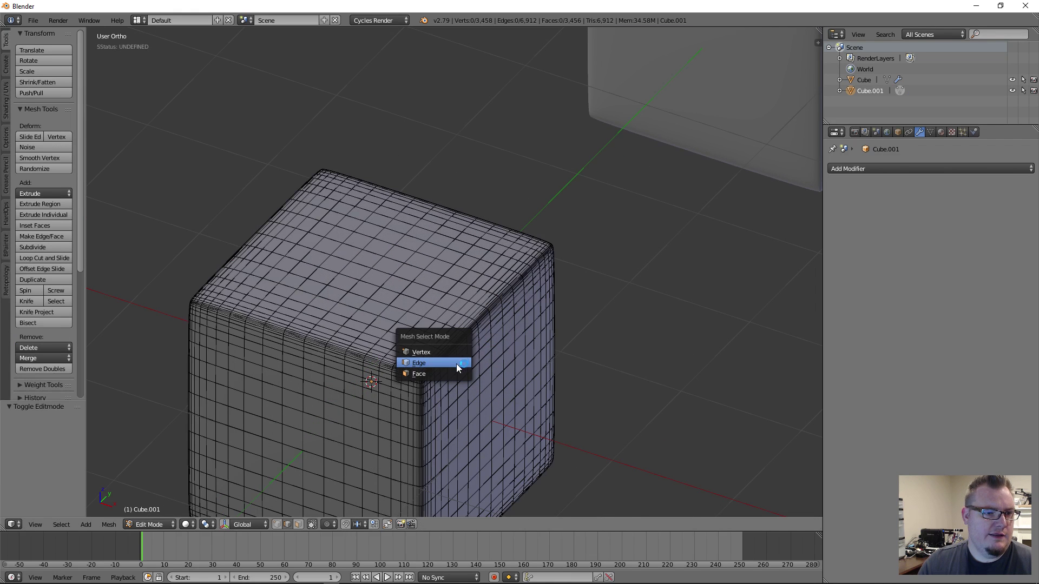
pyautogui.click(450, 351)
pyautogui.rightClick(466, 361)
pyautogui.scroll(-3, 571, 366)
pyautogui.scroll(-1, 571, 365)
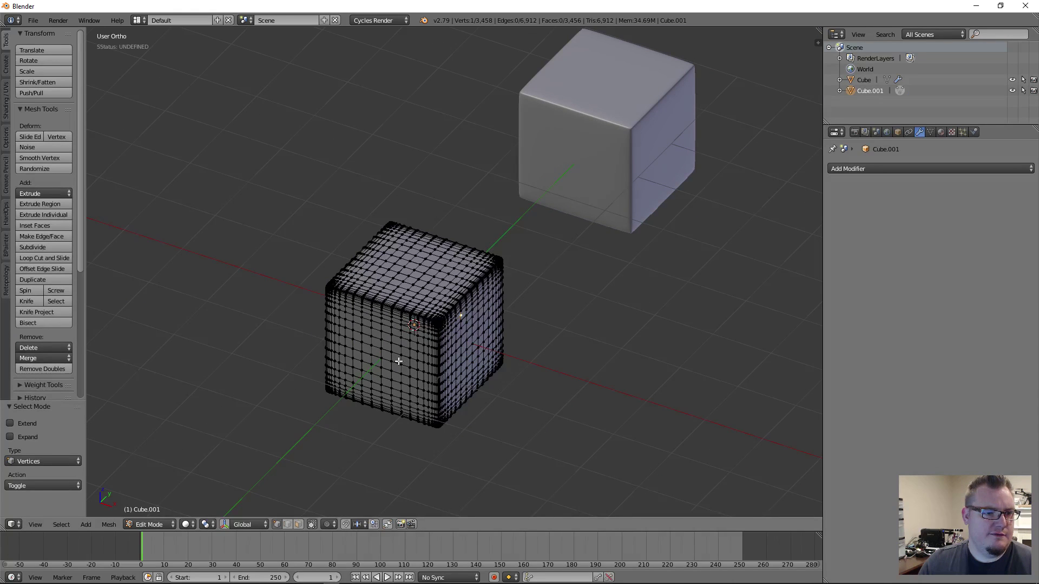
pyautogui.moveTo(375, 358); pyautogui.dragTo(504, 323, button='middle')
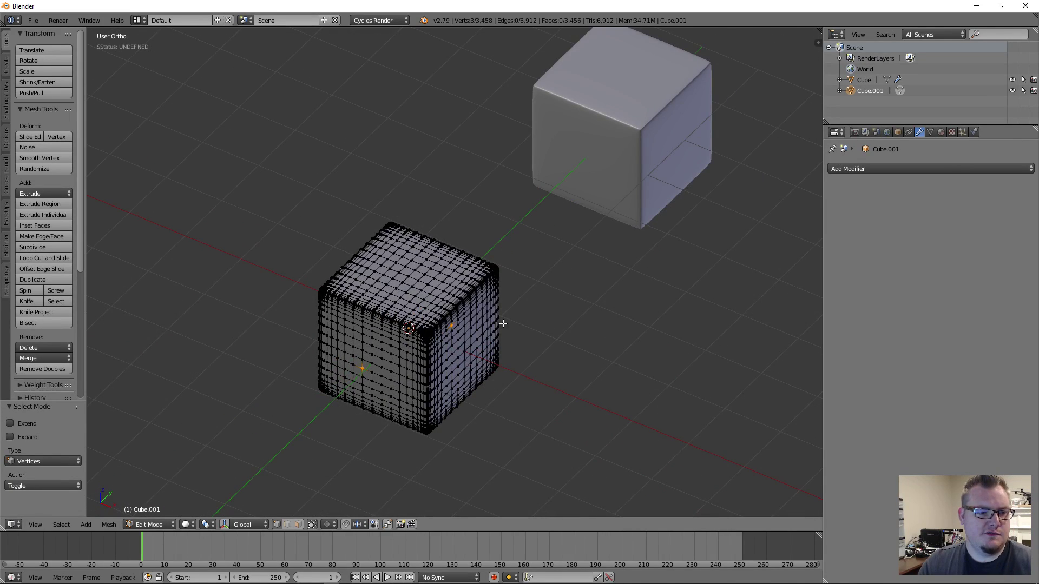
# Turn on proportional editing, try scaling the selected vertices down slightly, and clear the selection
pyautogui.press('o')
pyautogui.scroll(2, 504, 330)
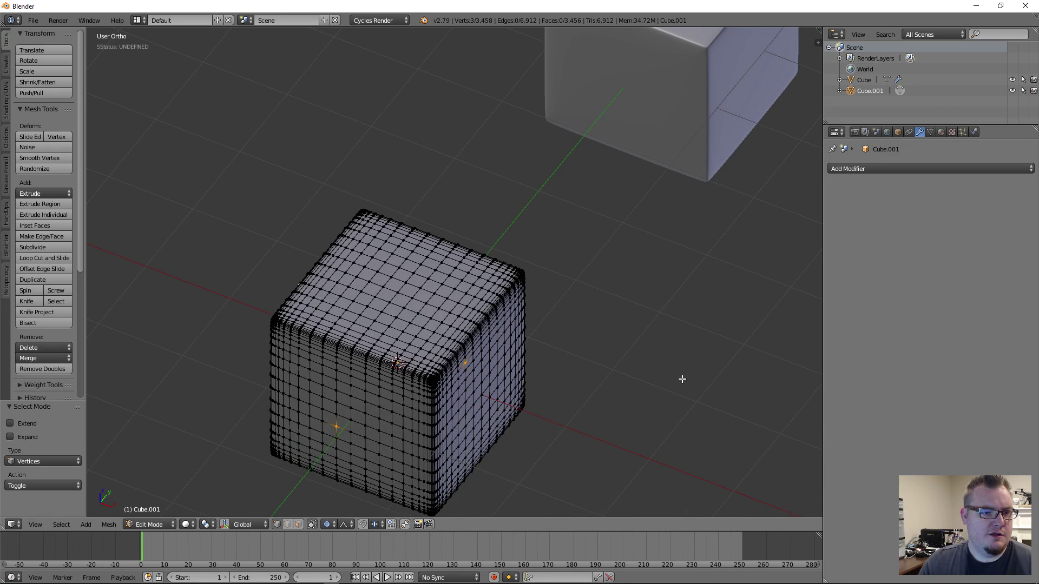
pyautogui.press('s')
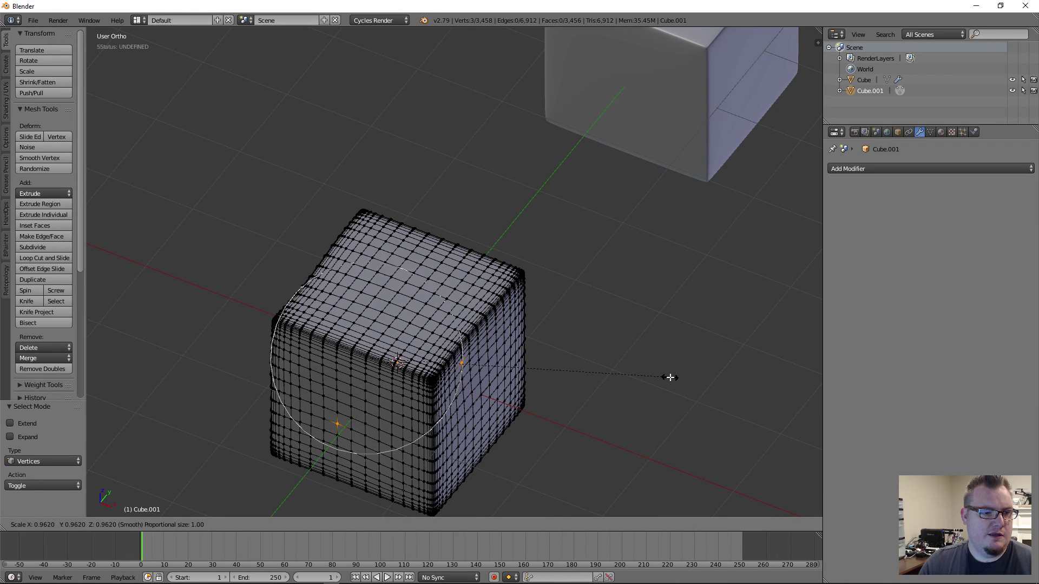
pyautogui.rightClick(670, 377)
pyautogui.press('a')
# Scale the area around a vertex on the copied cube's top by about 1.03 and shift it along Z with proportional falloff
pyautogui.moveTo(446, 360); pyautogui.dragTo(464, 285, button='middle')
pyautogui.rightClick(464, 286)
pyautogui.press('s')
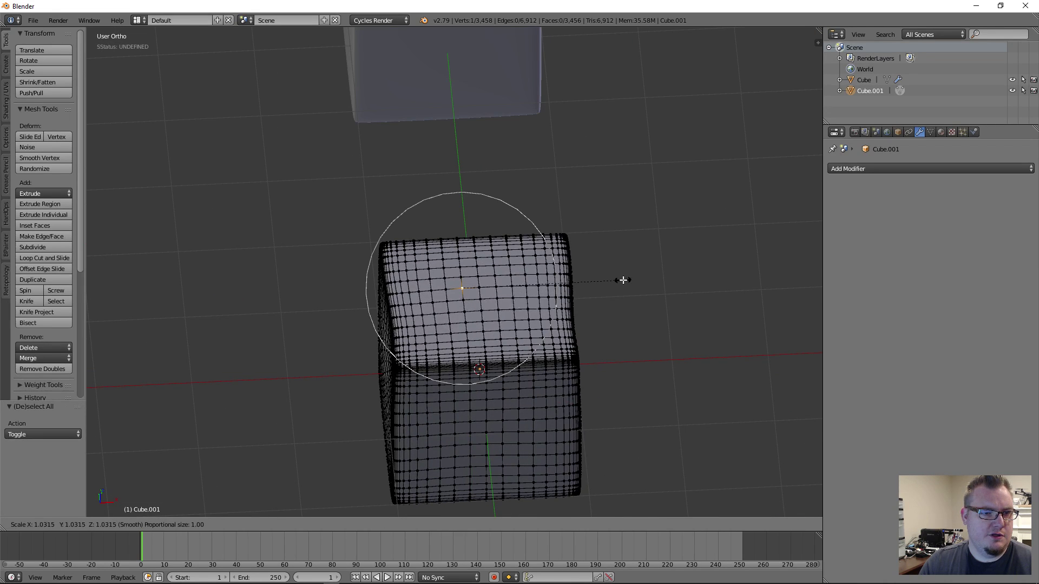
pyautogui.click(623, 280)
pyautogui.moveTo(624, 278); pyautogui.dragTo(354, 347, button='middle')
pyautogui.press('g')
pyautogui.press('z')
pyautogui.click(550, 315)
pyautogui.press('Tab')
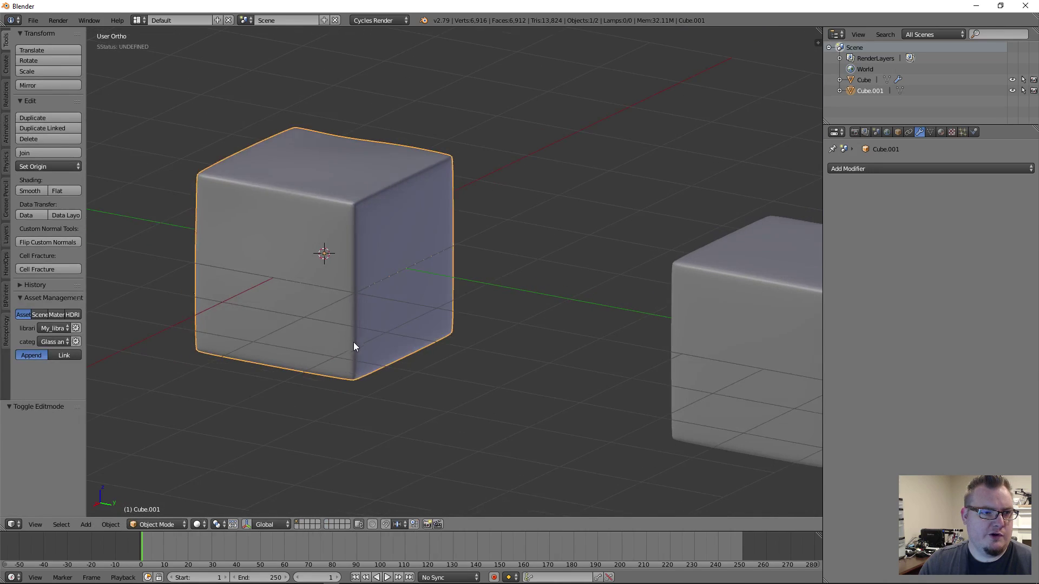
# Pull a vertex near the bottom of one of the copied cube's vertical edges along Y with proportional editing
pyautogui.press('Tab')
pyautogui.rightClick(358, 338)
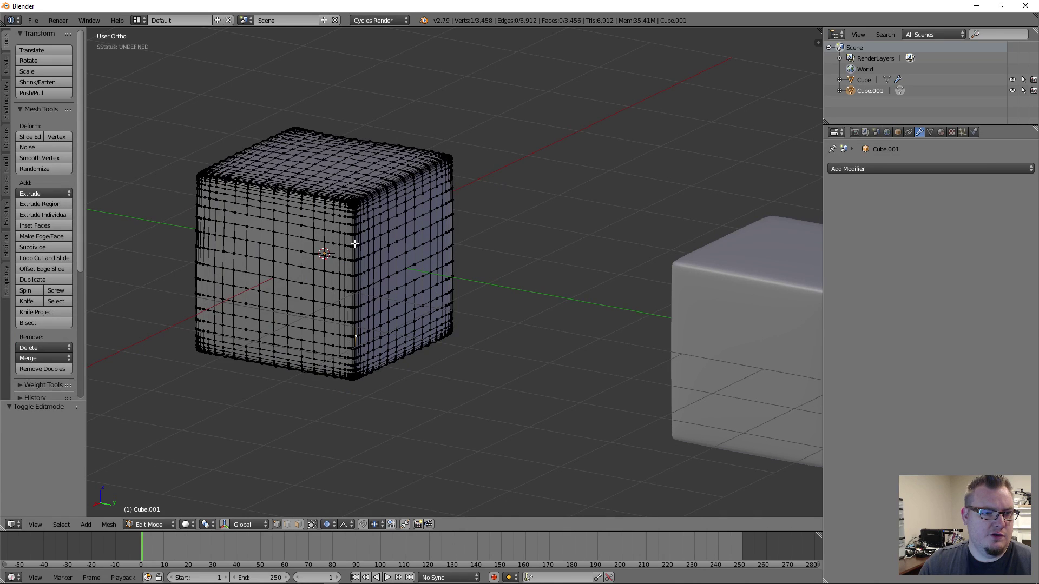
pyautogui.press('g')
pyautogui.moveTo(290, 266); pyautogui.dragTo(345, 276, button='middle')
pyautogui.press('y')
pyautogui.click(348, 282)
pyautogui.press('a')
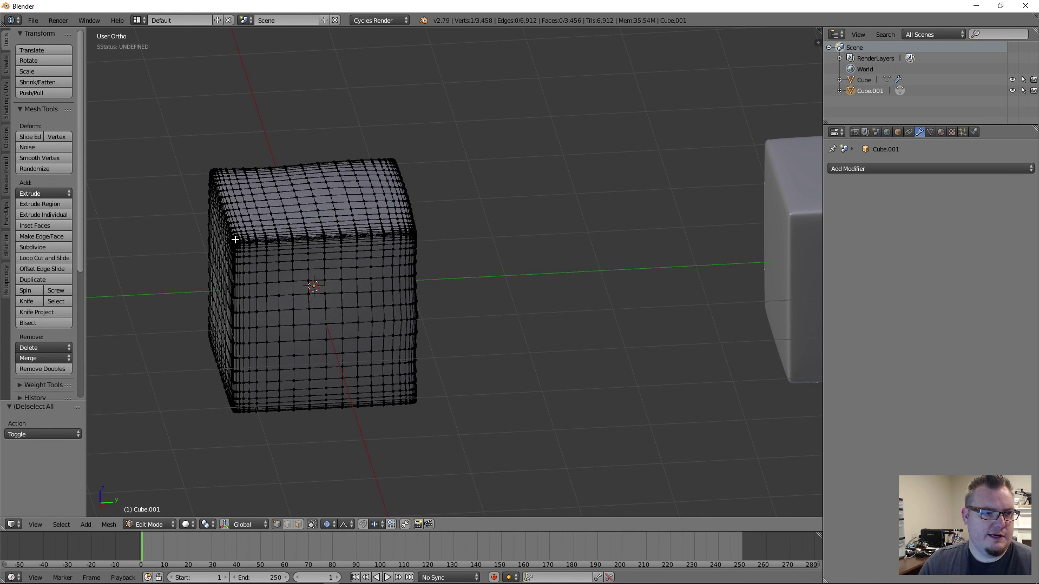
# Try to move a bottom corner vertex and a side-face vertex of the copied cube along X with proportional editing
pyautogui.moveTo(235, 239); pyautogui.dragTo(385, 315, button='middle')
pyautogui.press('g')
pyautogui.press('Escape')
pyautogui.press('a')
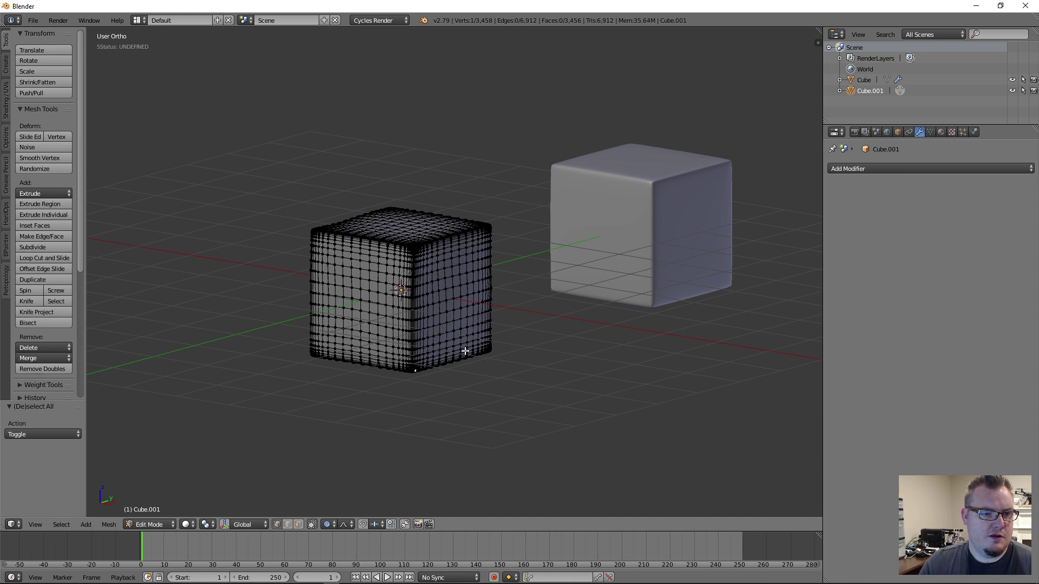
pyautogui.keyDown('shift'); pyautogui.rightClick(451, 309); pyautogui.keyUp('shift')
pyautogui.press('g')
pyautogui.press('x')
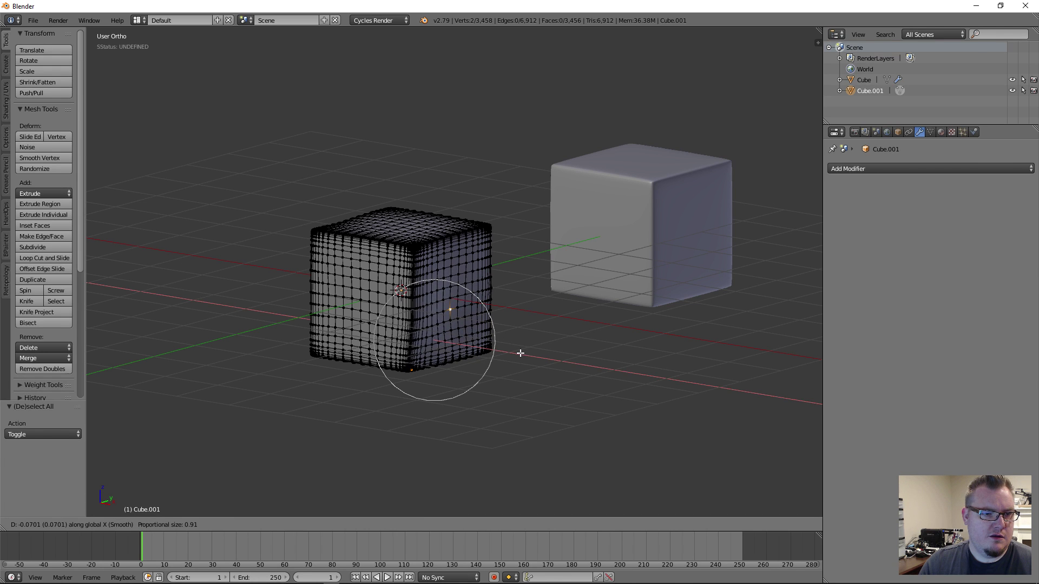
pyautogui.press('Escape')
pyautogui.press('Tab')
pyautogui.moveTo(464, 336); pyautogui.dragTo(298, 370, button='middle')
pyautogui.scroll(2, 333, 266)
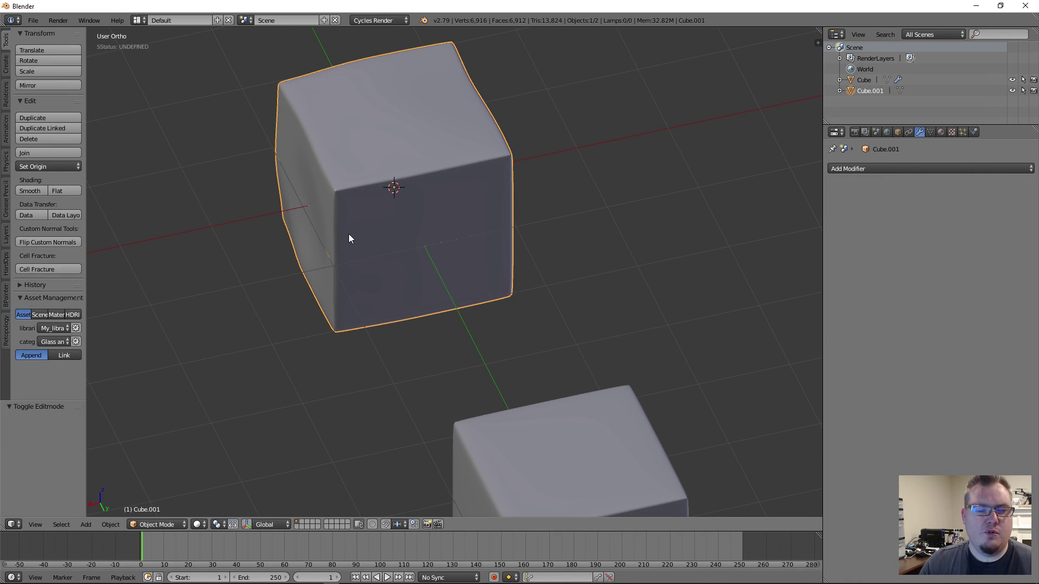
pyautogui.scroll(-2, 349, 238)
# Shift two vertices on the copied cube's front side along Y with a proportional size of 0.91
pyautogui.press('Tab')
pyautogui.moveTo(406, 267); pyautogui.dragTo(543, 251, button='middle')
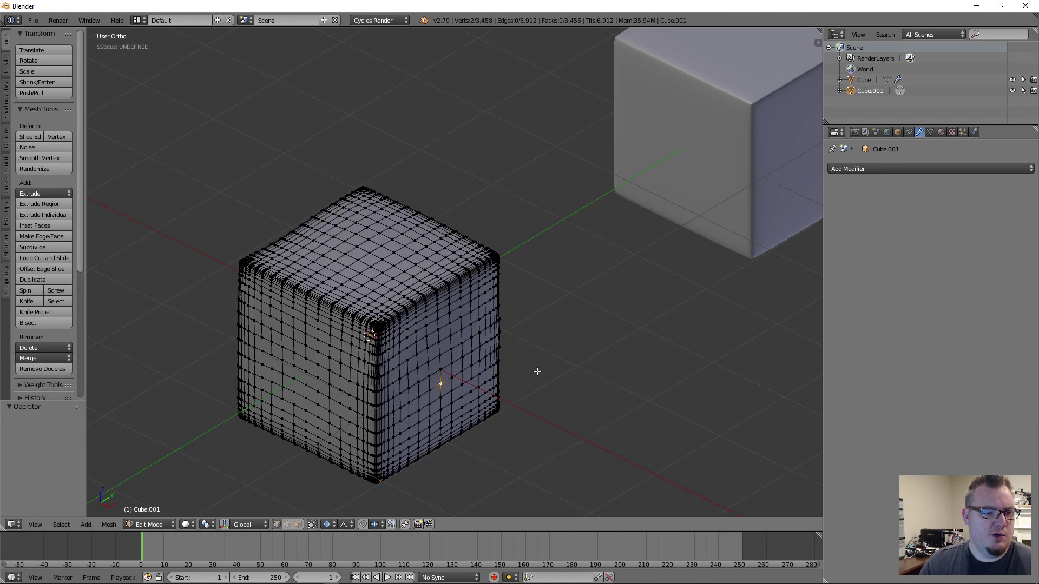
pyautogui.moveTo(537, 371); pyautogui.dragTo(561, 342, button='middle')
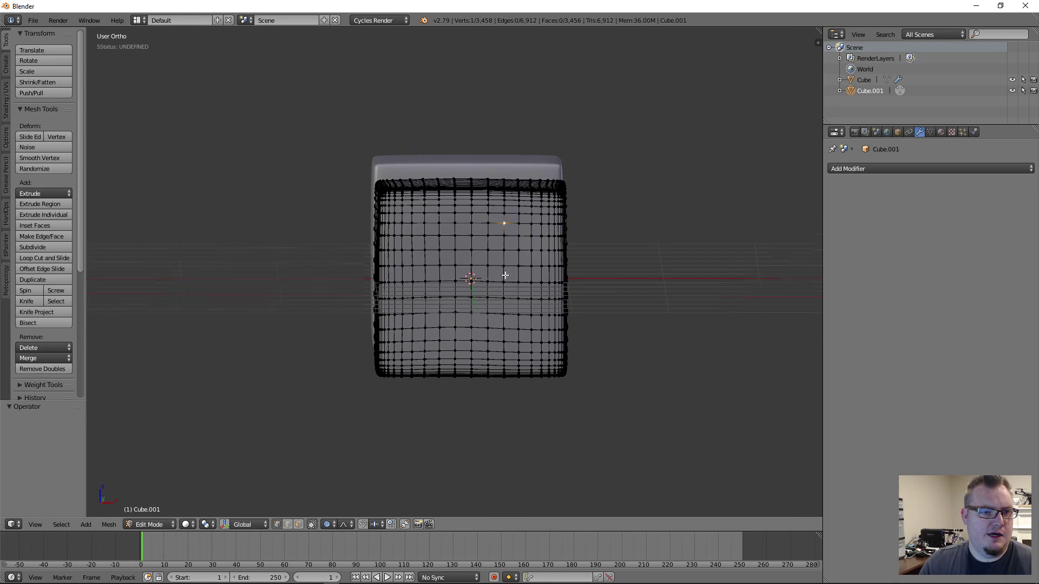
pyautogui.moveTo(505, 275); pyautogui.dragTo(431, 367, button='middle')
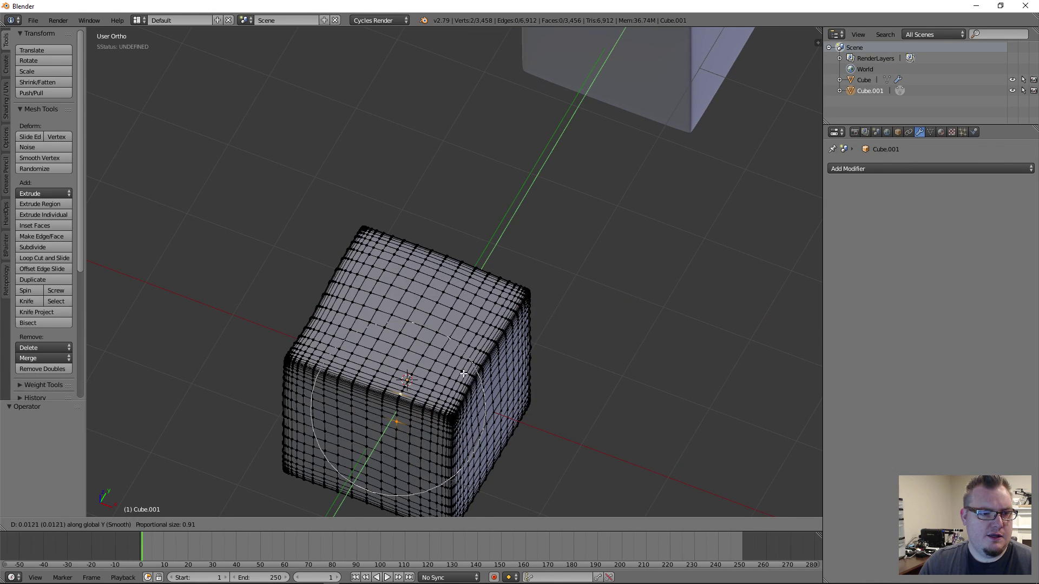
pyautogui.press('Tab')
pyautogui.scroll(-4, 457, 360)
pyautogui.moveTo(437, 337); pyautogui.dragTo(321, 361, button='middle')
pyautogui.scroll(3, 434, 183)
# Push a top corner vertex of the copied cube about 0.10 inward along negative Y with proportional editing
pyautogui.press('Tab')
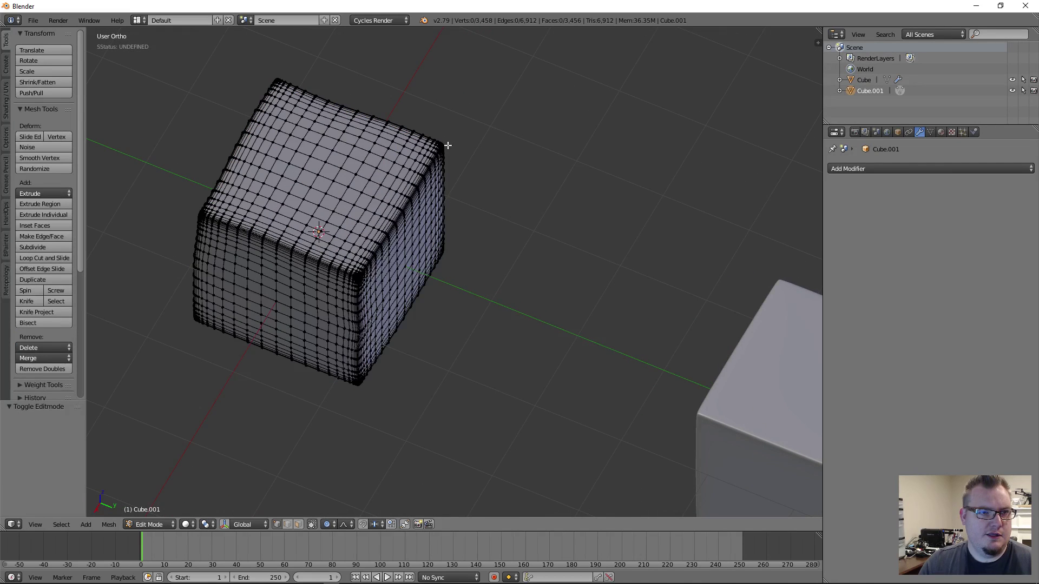
pyautogui.press('g')
pyautogui.press('y')
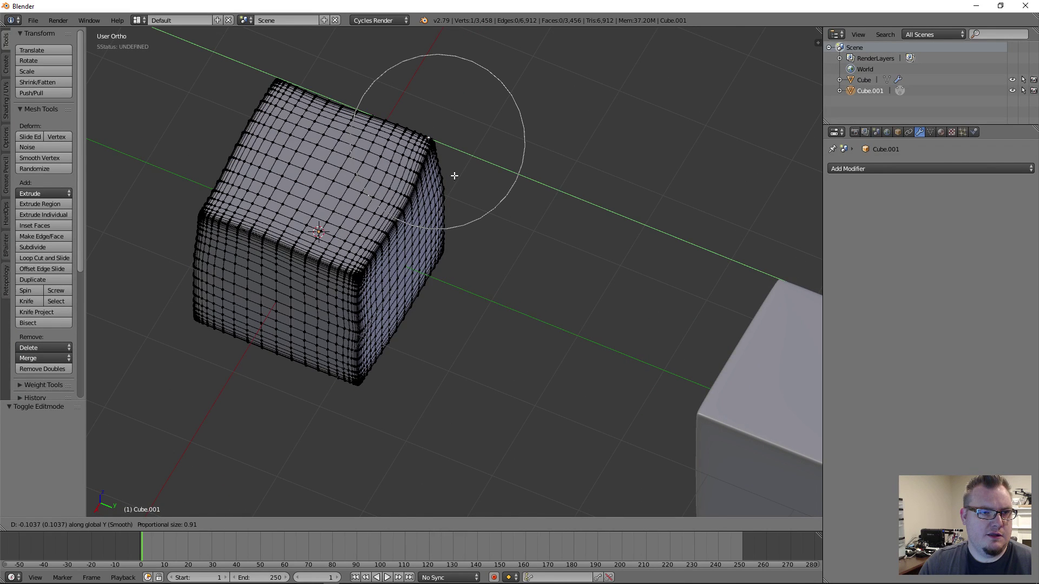
pyautogui.click(454, 175)
pyautogui.press('Tab')
pyautogui.moveTo(469, 220); pyautogui.dragTo(450, 177, button='middle')
pyautogui.scroll(3, 352, 262)
pyautogui.scroll(-3, 501, 275)
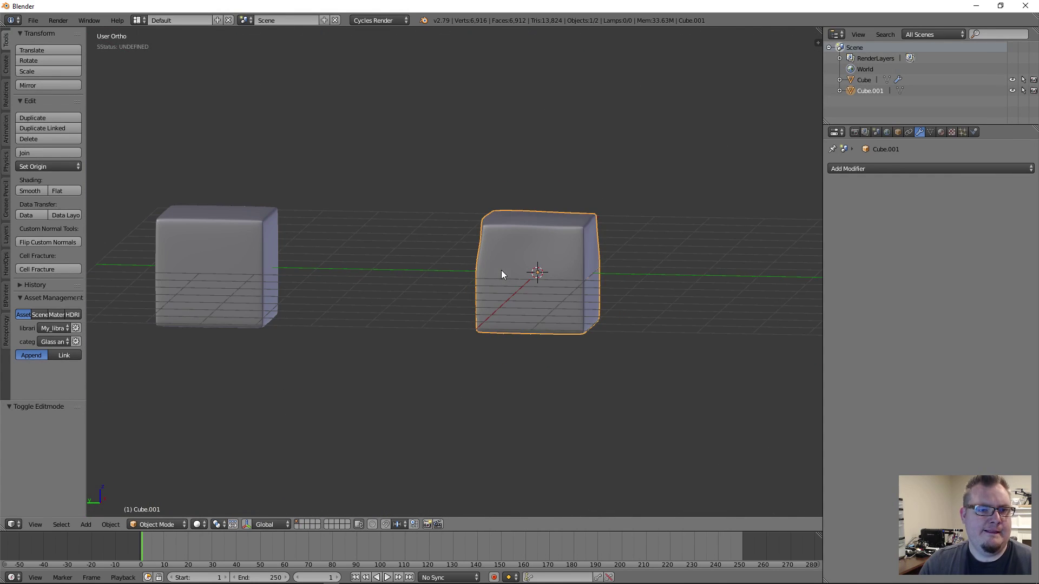
pyautogui.moveTo(501, 271); pyautogui.dragTo(473, 297, button='middle')
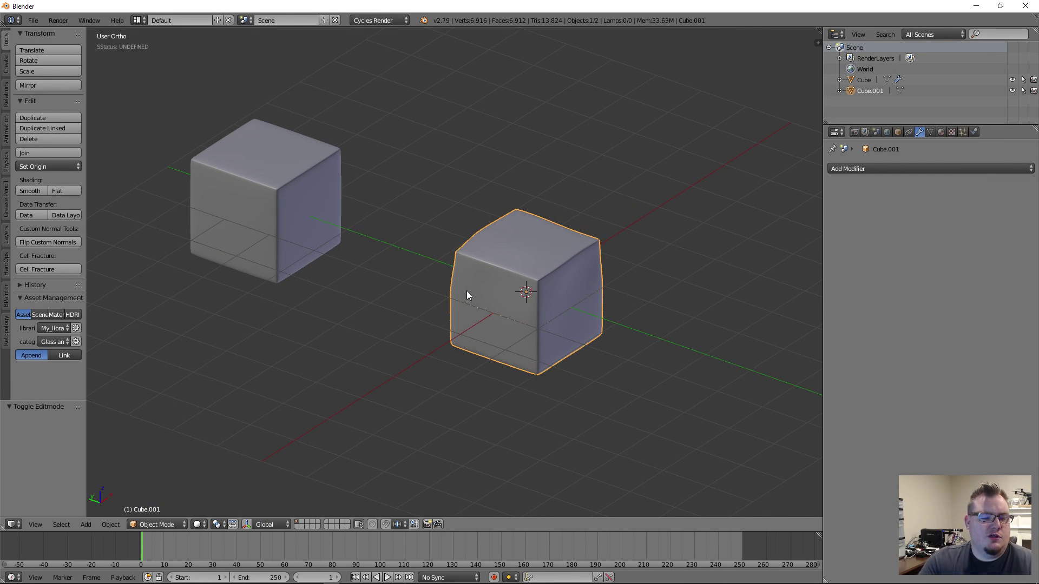
pyautogui.press('Tab')
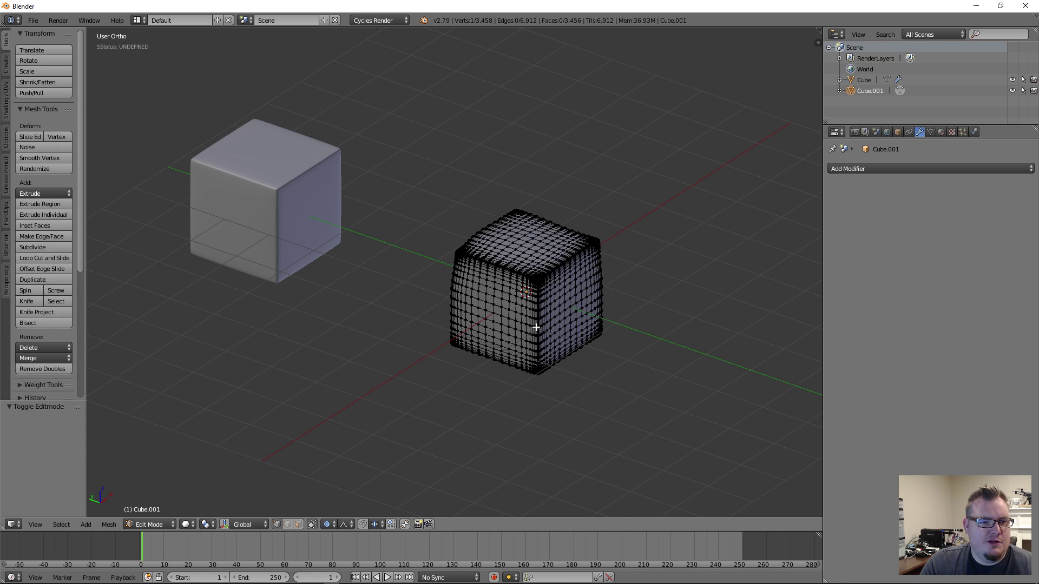
# Shift two vertices on the copied cube, one beside its front vertical edge, about 0.05 along Y with proportional editing
pyautogui.moveTo(535, 327); pyautogui.dragTo(516, 349, button='middle')
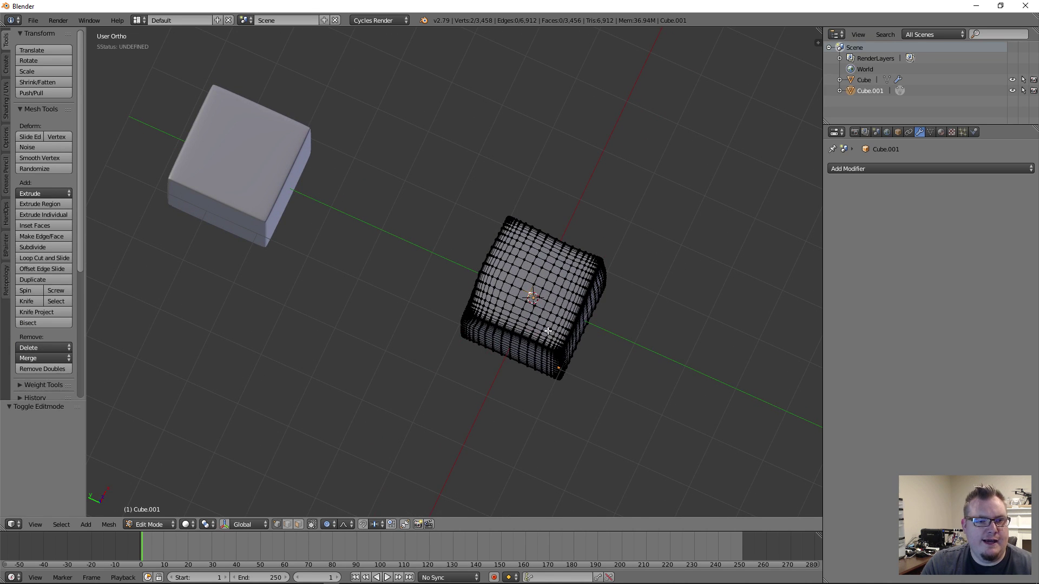
pyautogui.press('g')
pyautogui.press('y')
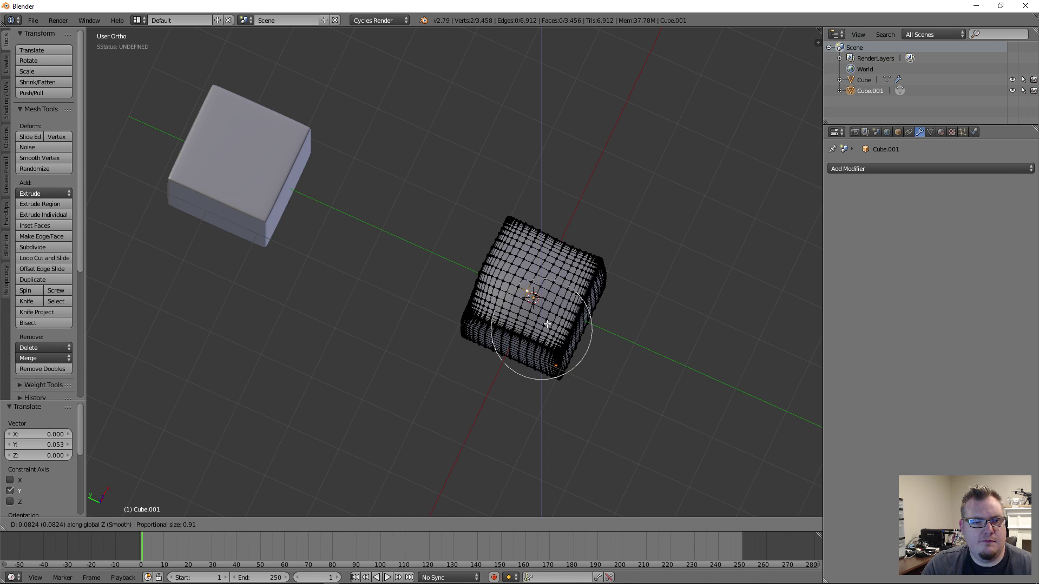
pyautogui.press('Escape')
pyautogui.press('Tab')
pyautogui.moveTo(504, 344); pyautogui.dragTo(499, 270, button='middle')
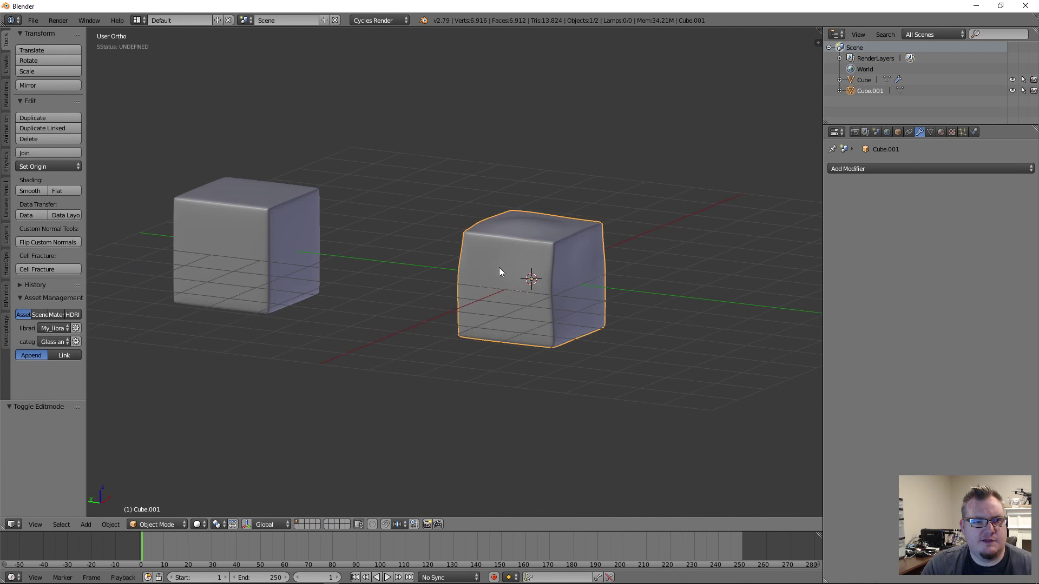
# Lower a vertex on the copied cube's top face about 0.07 along Z with a proportional size of 0.91
pyautogui.press('Tab')
pyautogui.press('g')
pyautogui.press('z')
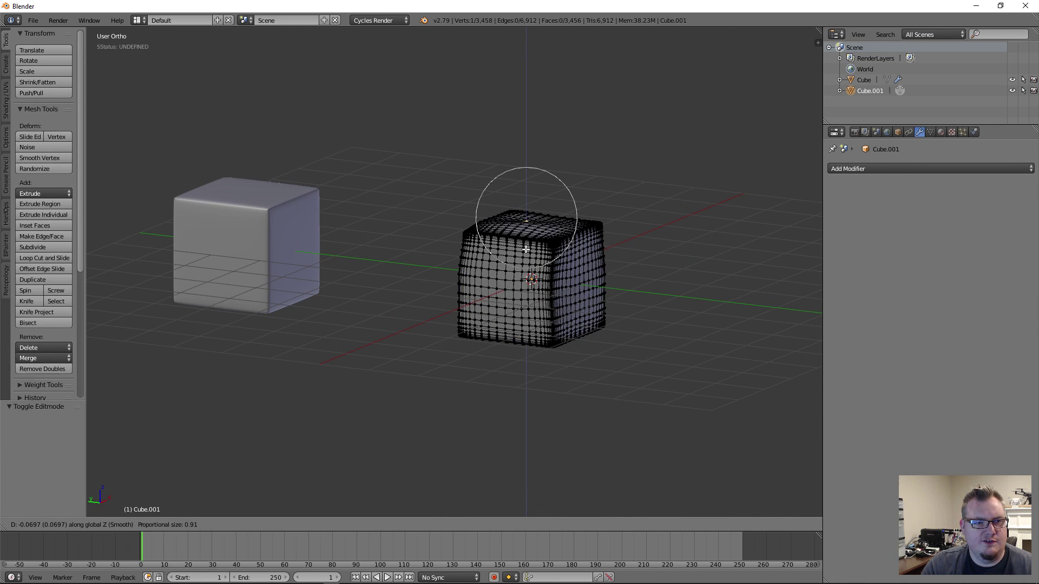
pyautogui.click(525, 250)
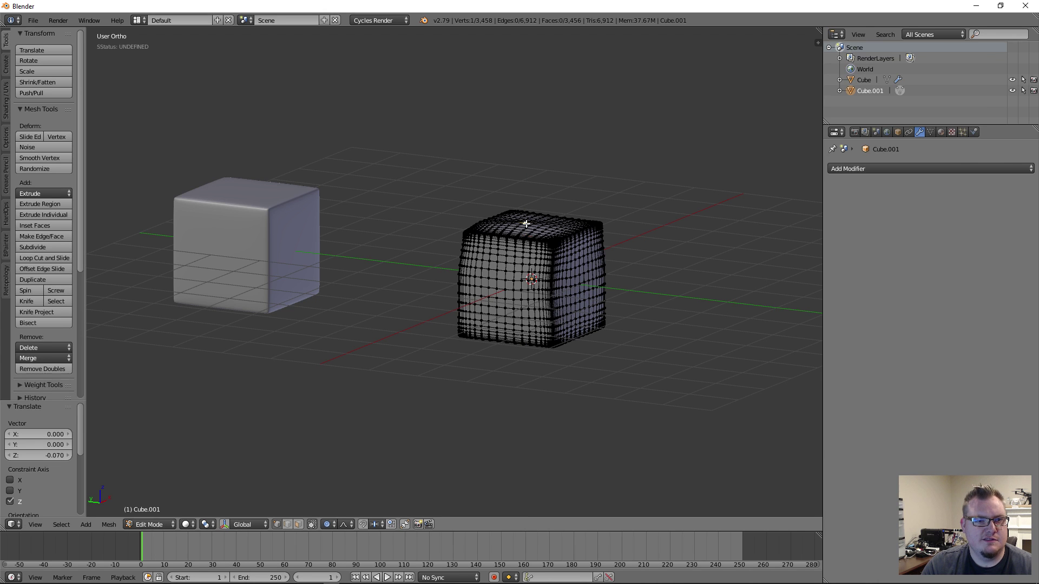
pyautogui.press('g')
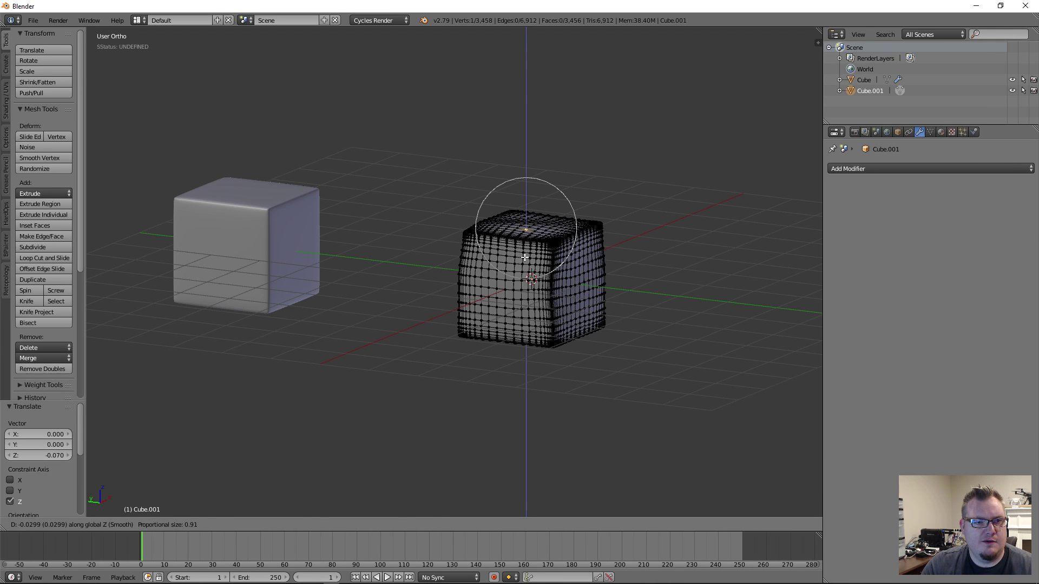
pyautogui.press('Escape')
pyautogui.press('a')
# Nudge vertices on the copied cube's near vertical edge, adjoining side face and bottom corner with proportional editing
pyautogui.moveTo(525, 228); pyautogui.dragTo(566, 284, button='middle')
pyautogui.press('Tab')
pyautogui.scroll(3, 335, 289)
pyautogui.press('Tab')
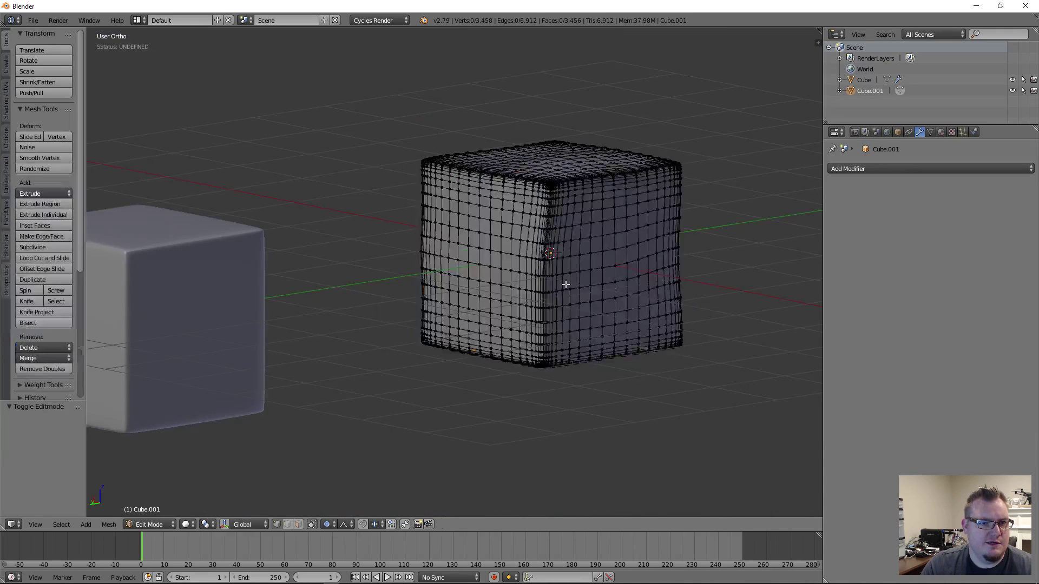
pyautogui.press('g')
pyautogui.click(477, 284)
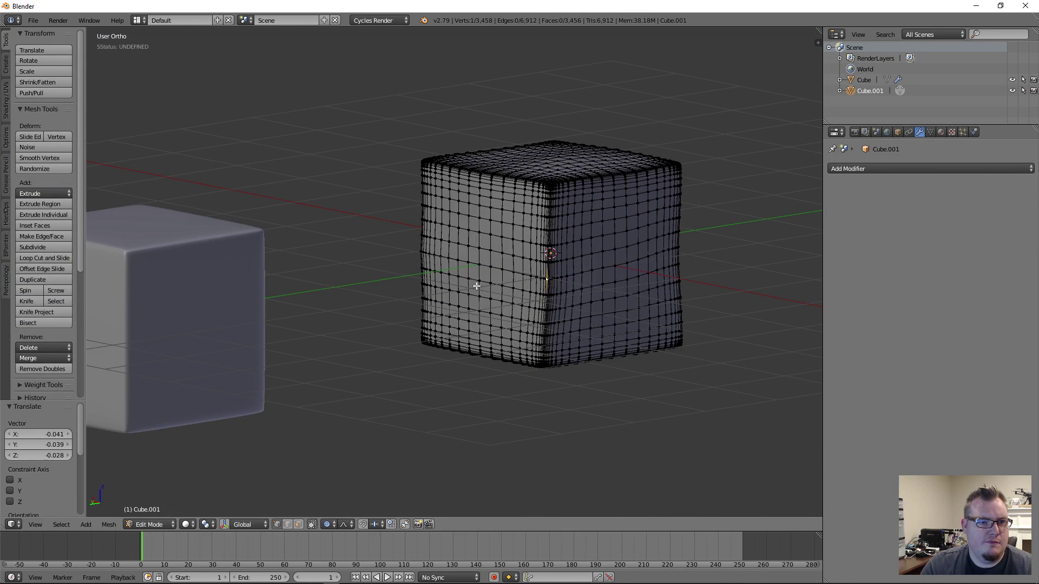
pyautogui.press('g')
pyautogui.click(428, 257)
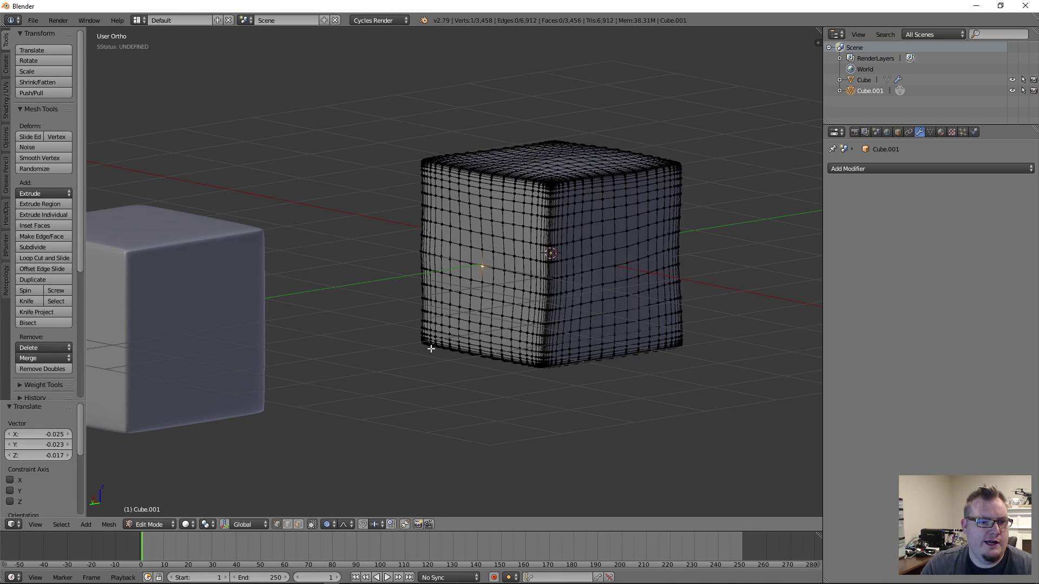
pyautogui.press('g')
pyautogui.click(444, 359)
# Pull a bottom corner vertex of the copied cube inward and upward about 0.26 with the proportional size enlarged to 2.59
pyautogui.press('Tab')
pyautogui.moveTo(597, 372); pyautogui.dragTo(479, 380, button='middle')
pyautogui.press('Tab')
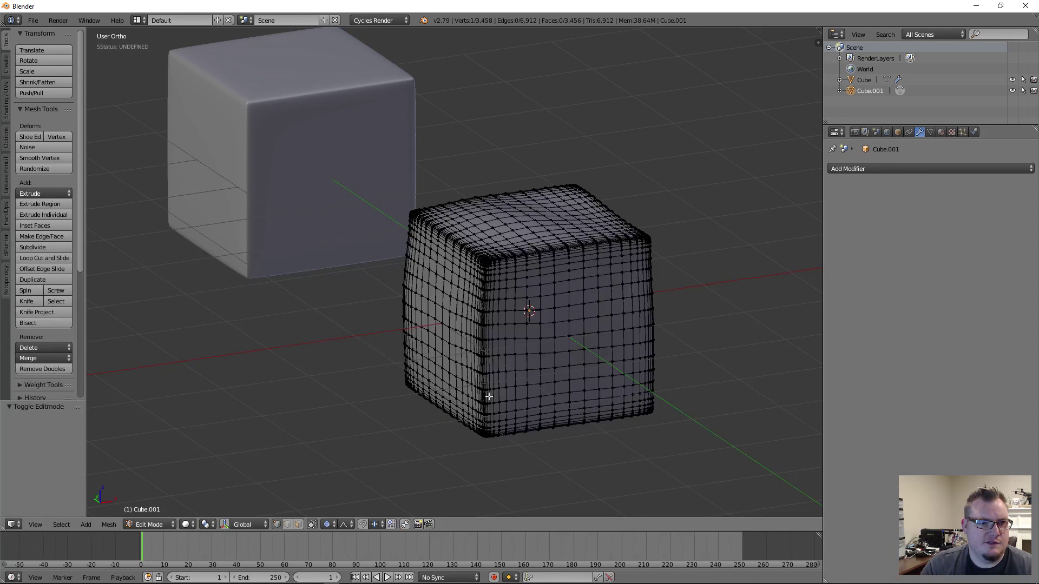
pyautogui.scroll(-2, 489, 419)
pyautogui.press('Tab')
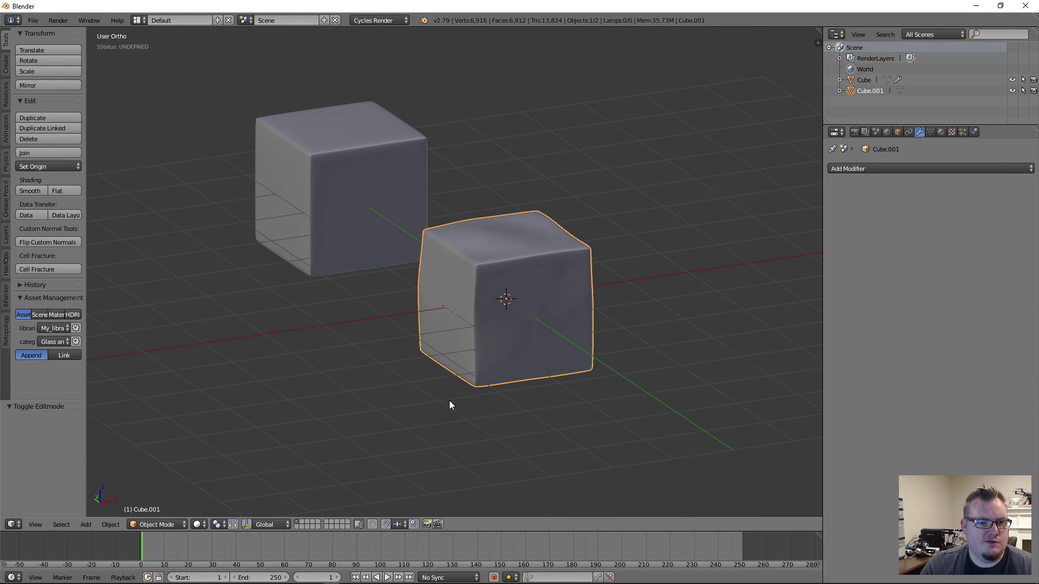
pyautogui.moveTo(451, 406); pyautogui.dragTo(386, 403, button='middle')
pyautogui.press('Tab')
pyautogui.press('g')
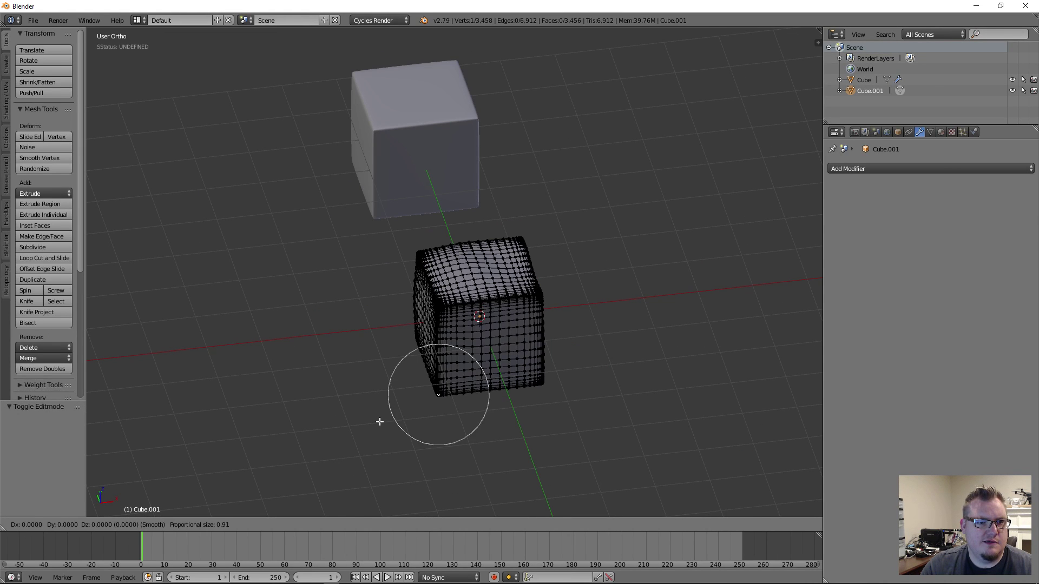
pyautogui.scroll(-8, 380, 417)
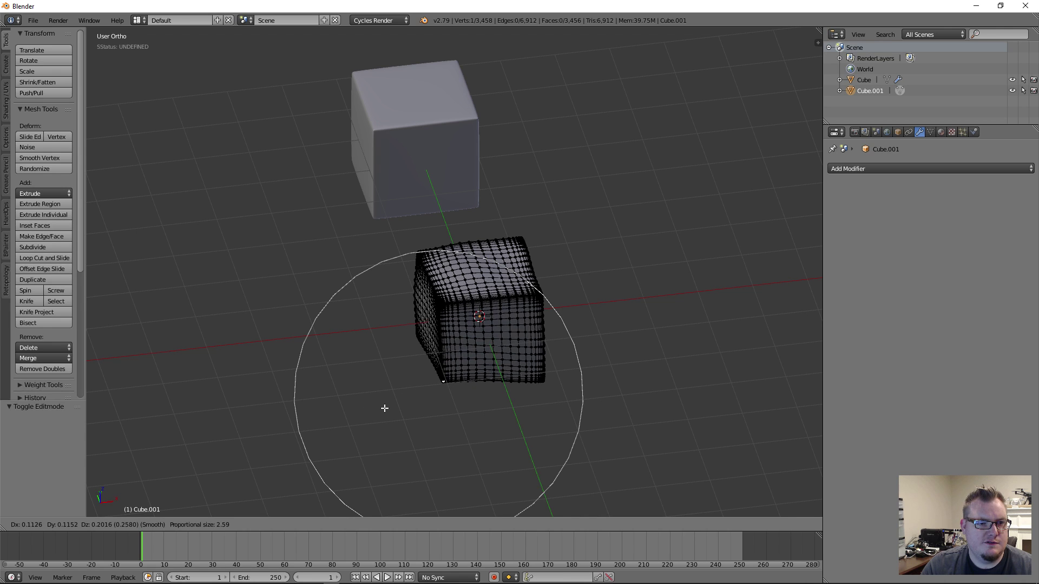
pyautogui.click(383, 411)
pyautogui.press('a')
pyautogui.press('Tab')
pyautogui.moveTo(521, 388); pyautogui.dragTo(466, 393, button='middle')
pyautogui.moveTo(405, 327); pyautogui.dragTo(509, 336, button='middle')
pyautogui.press('Tab')
pyautogui.press('a')
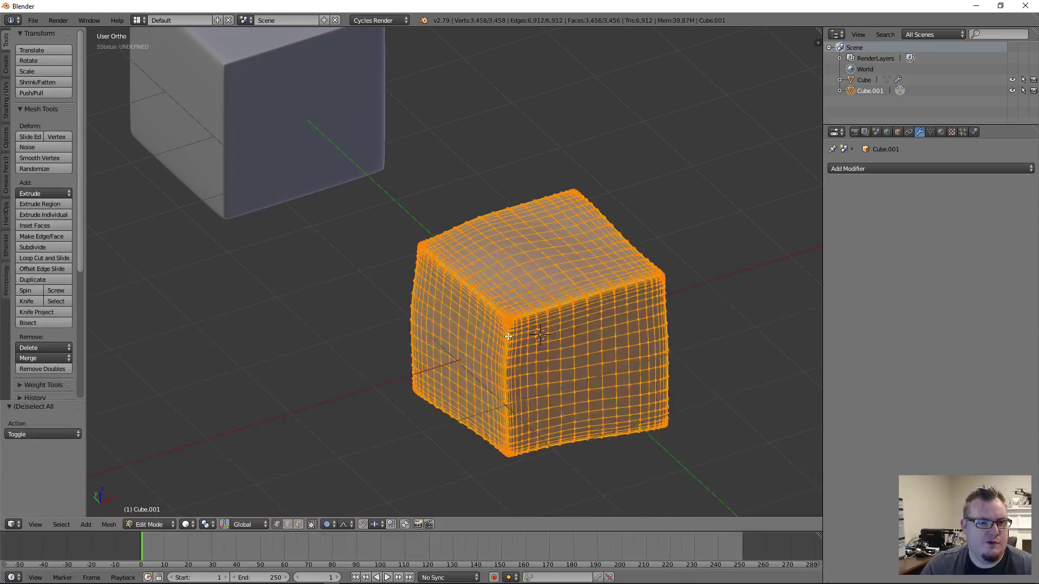
pyautogui.press('a')
pyautogui.press('a')
pyautogui.press('a')
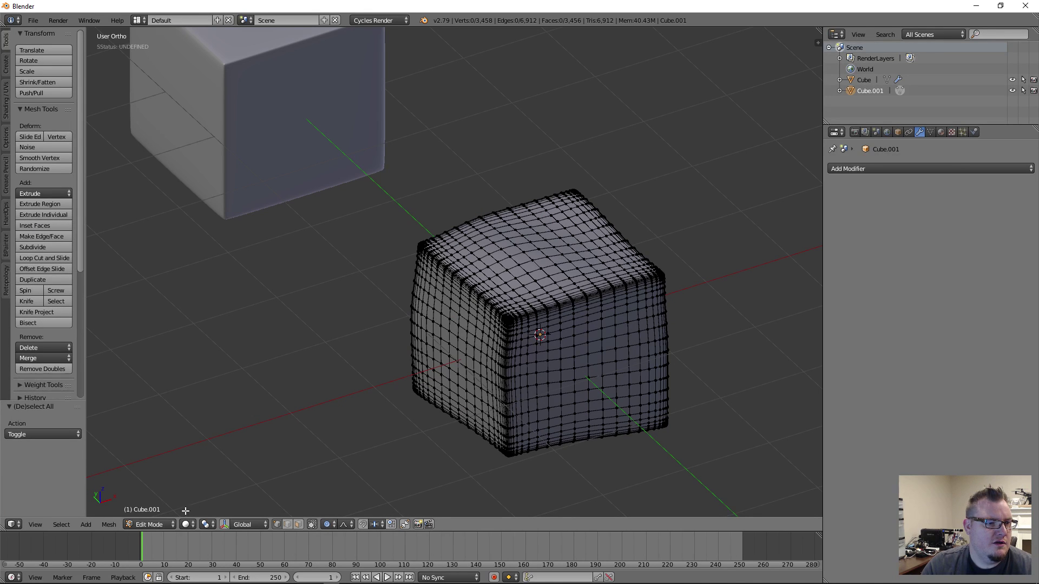
# Switch the copied cube to Sculpt Mode and set the SculptDraw brush radius to 71 px
pyautogui.moveTo(85, 319); pyautogui.dragTo(133, 320)
pyautogui.press('Tab')
pyautogui.click(163, 526)
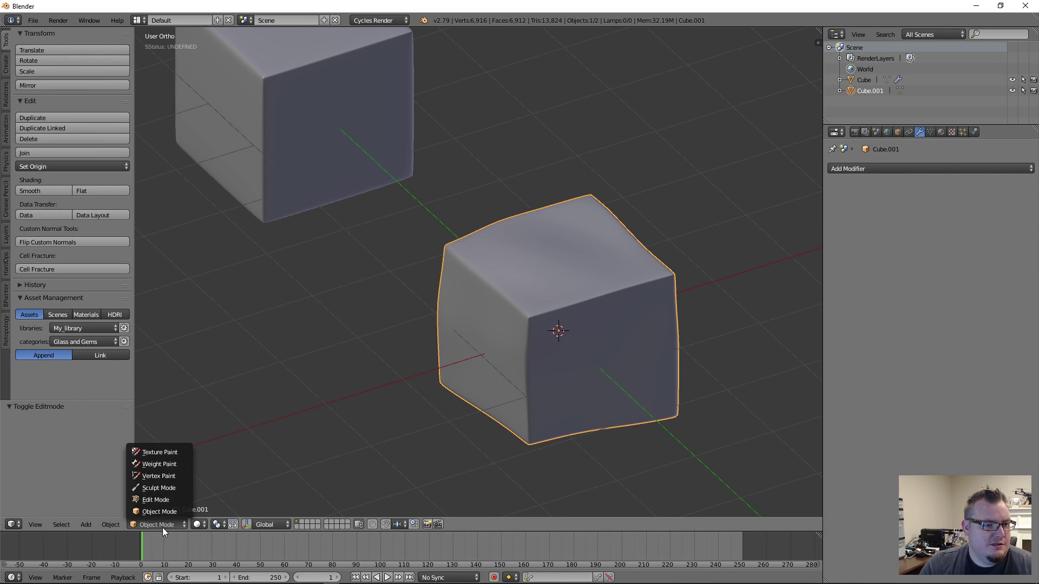
pyautogui.click(158, 488)
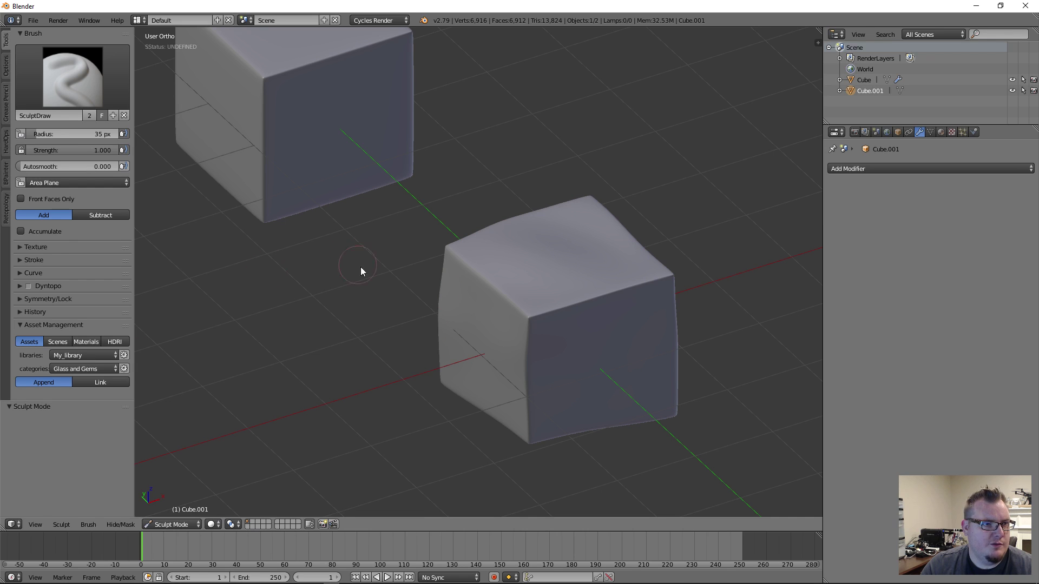
pyautogui.press('f')
pyautogui.click(385, 272)
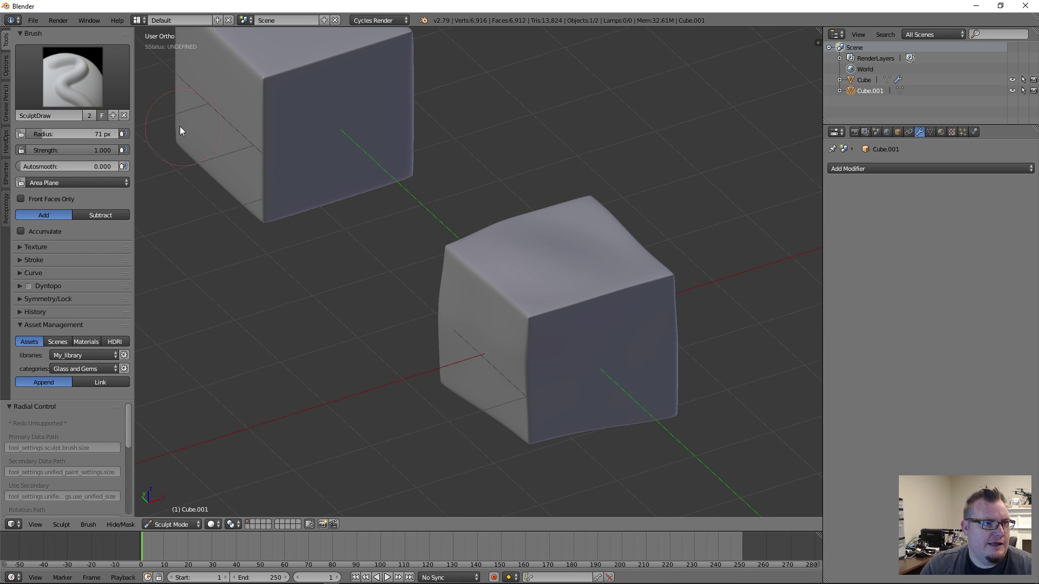
pyautogui.click(65, 76)
pyautogui.click(57, 60)
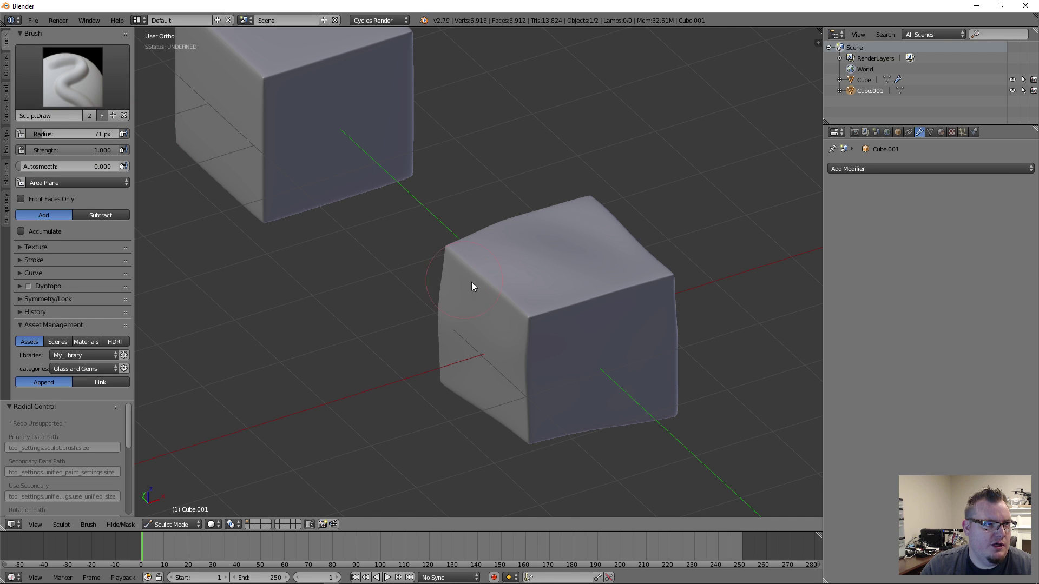
# Undo a trial brush stroke down the copied cube's front vertical edge and check the sculpt symmetry options
pyautogui.moveTo(540, 310)
pyautogui.mouseDown()
pyautogui.moveTo(498, 336)
pyautogui.moveTo(528, 332)
pyautogui.moveTo(557, 422)
pyautogui.mouseUp()
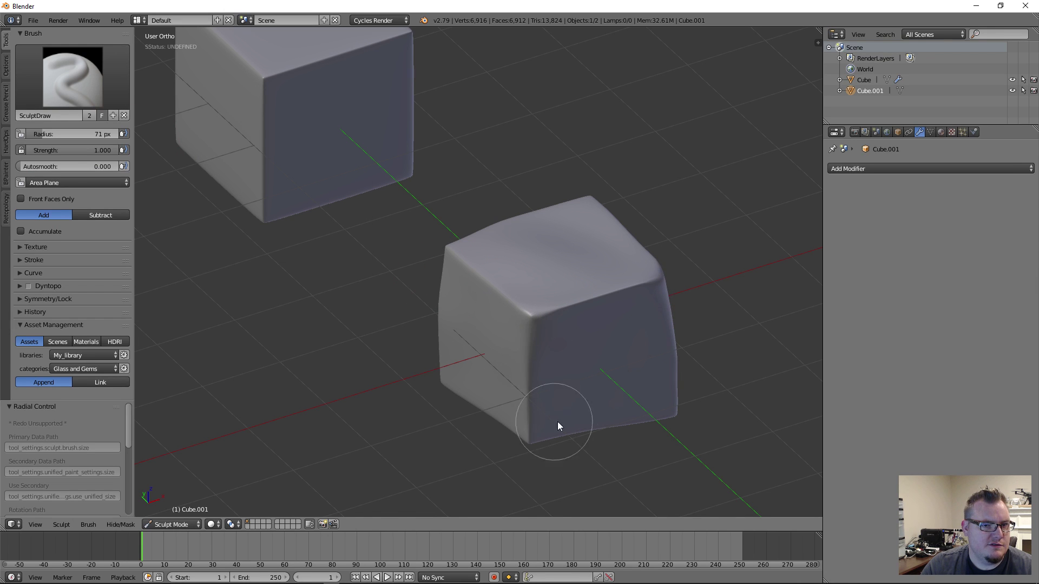
pyautogui.hotkey('ctrl', 'z')
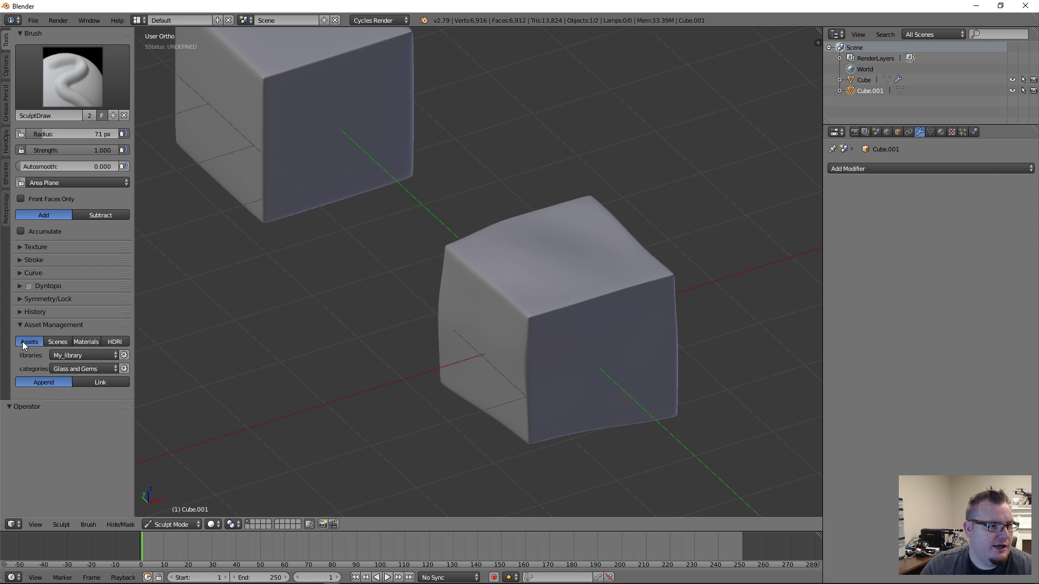
pyautogui.click(27, 299)
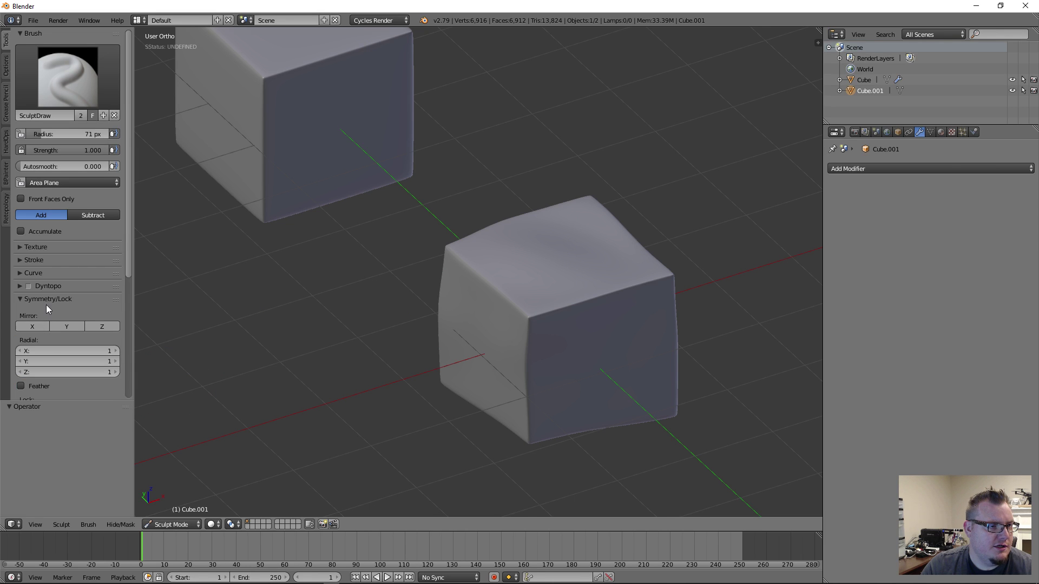
pyautogui.click(47, 301)
# Soften a top corner and the vertical edges of the copied cube with sculpt strokes at a 71 px radius
pyautogui.moveTo(522, 348)
pyautogui.mouseDown()
pyautogui.moveTo(524, 324)
pyautogui.moveTo(547, 323)
pyautogui.moveTo(540, 303)
pyautogui.mouseUp()
pyautogui.moveTo(439, 362); pyautogui.dragTo(388, 340, button='middle')
pyautogui.moveTo(369, 320)
pyautogui.mouseDown()
pyautogui.moveTo(376, 383)
pyautogui.moveTo(421, 354)
pyautogui.mouseUp()
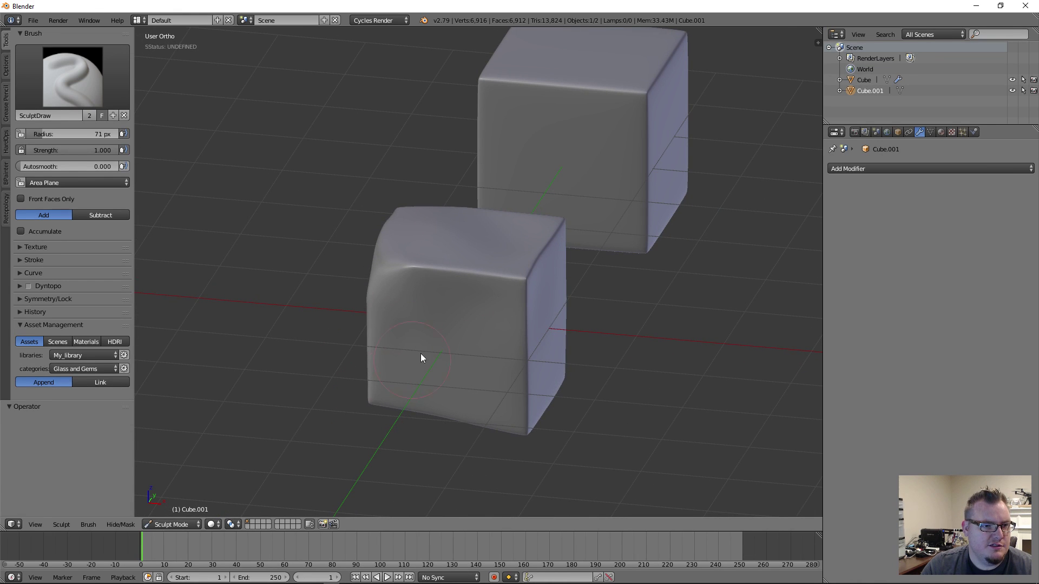
pyautogui.moveTo(519, 285)
pyautogui.keyDown('shift'); pyautogui.mouseDown()
pyautogui.moveTo(469, 278)
pyautogui.moveTo(528, 331)
pyautogui.moveTo(520, 391)
pyautogui.mouseUp(); pyautogui.keyUp('shift')
pyautogui.moveTo(500, 338)
pyautogui.mouseDown(button='middle')
pyautogui.moveTo(415, 316)
pyautogui.moveTo(396, 294)
pyautogui.mouseUp(button='middle')
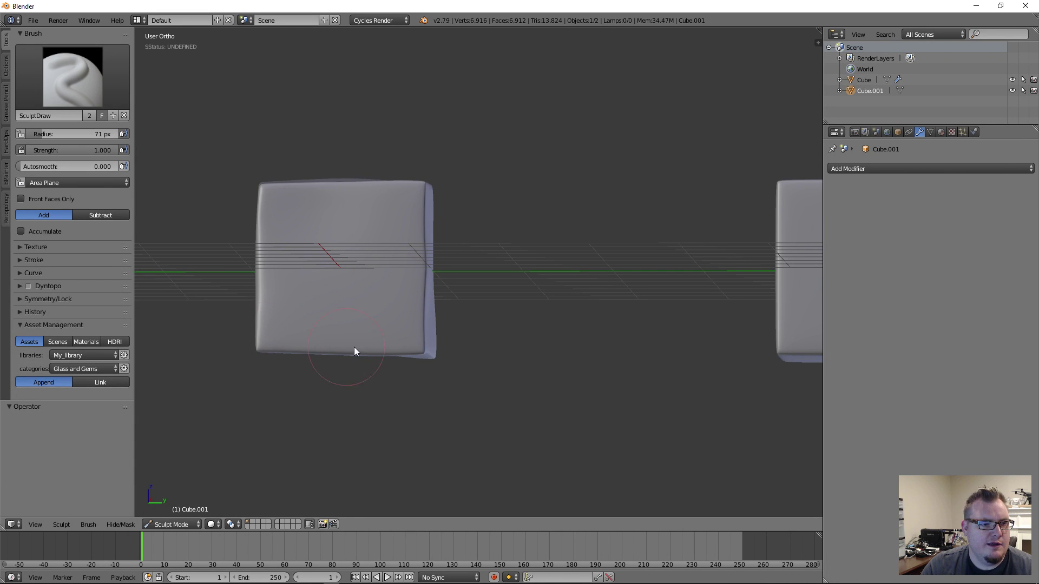
pyautogui.moveTo(398, 349)
pyautogui.mouseDown(button='middle')
pyautogui.moveTo(365, 340)
pyautogui.moveTo(355, 322)
pyautogui.moveTo(381, 318)
pyautogui.moveTo(369, 310)
pyautogui.mouseUp(button='middle')
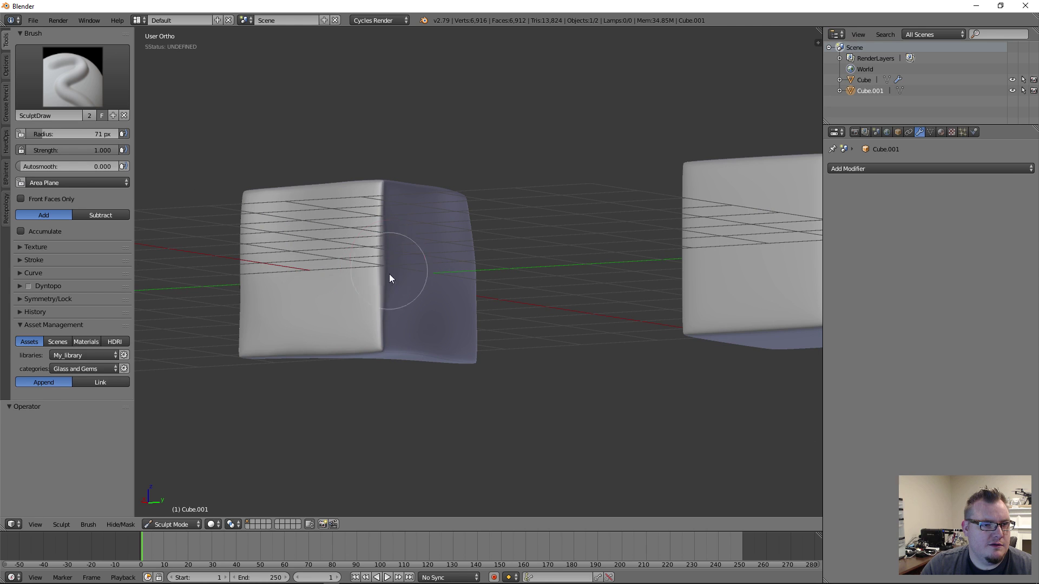
pyautogui.moveTo(383, 233); pyautogui.dragTo(388, 262, button='middle')
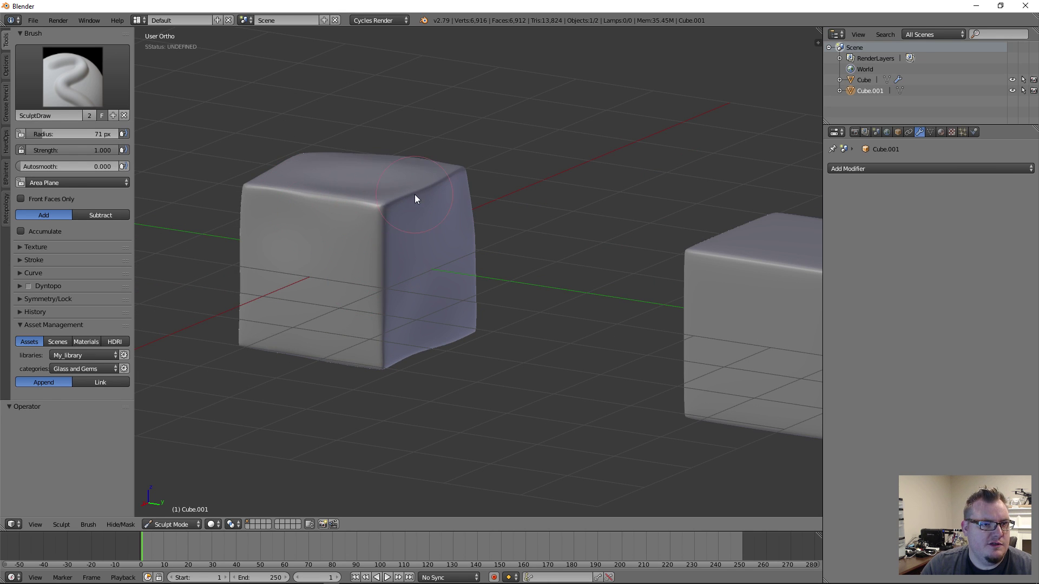
# Switch to the Grab brush and set its radius to 117 px
pyautogui.moveTo(414, 194); pyautogui.dragTo(371, 303, button='middle')
pyautogui.press('g')
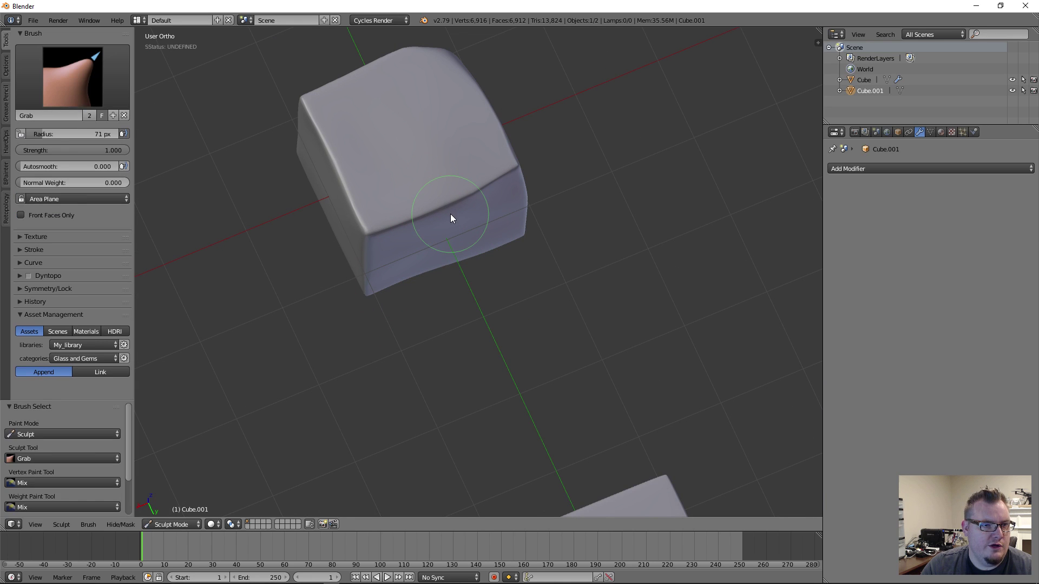
pyautogui.press('f')
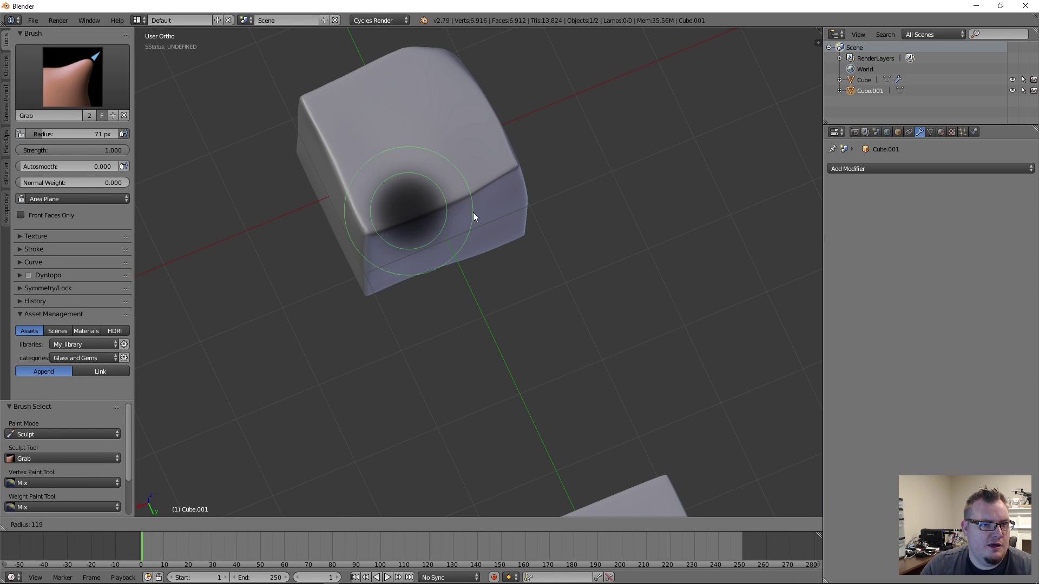
pyautogui.click(502, 211)
pyautogui.moveTo(447, 196); pyautogui.dragTo(371, 211, button='middle')
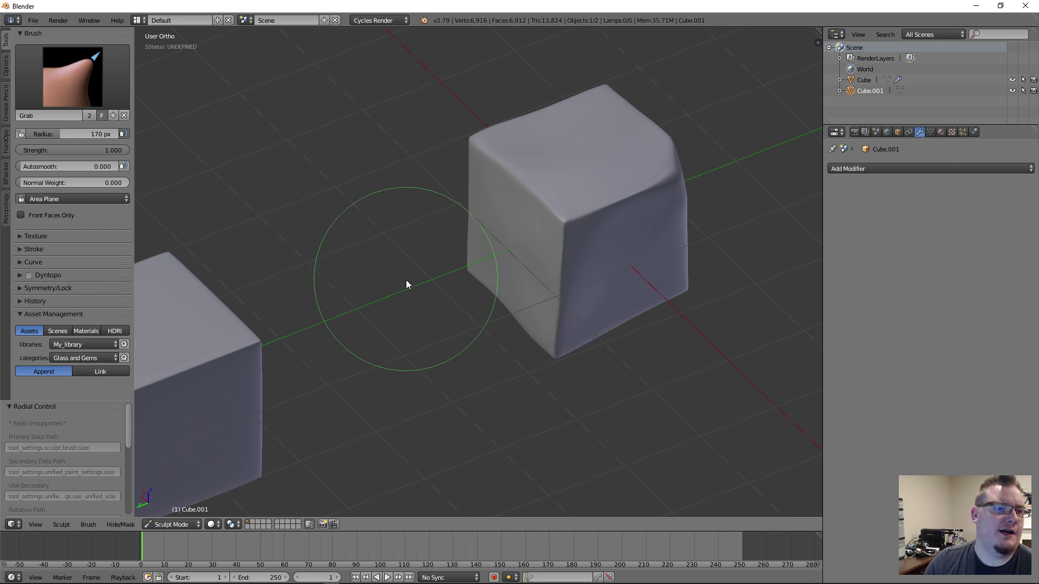
pyautogui.press('f')
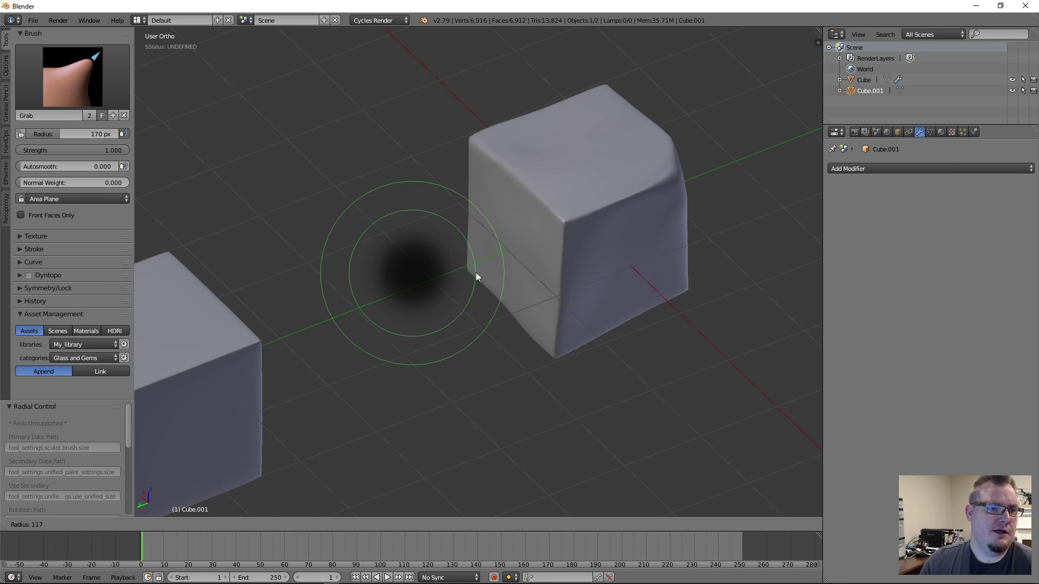
pyautogui.click(476, 271)
# Soften the copied cube's near vertical edge and push the bottom corner beneath it inward with sculpt strokes
pyautogui.moveTo(592, 316); pyautogui.dragTo(598, 262, button='middle')
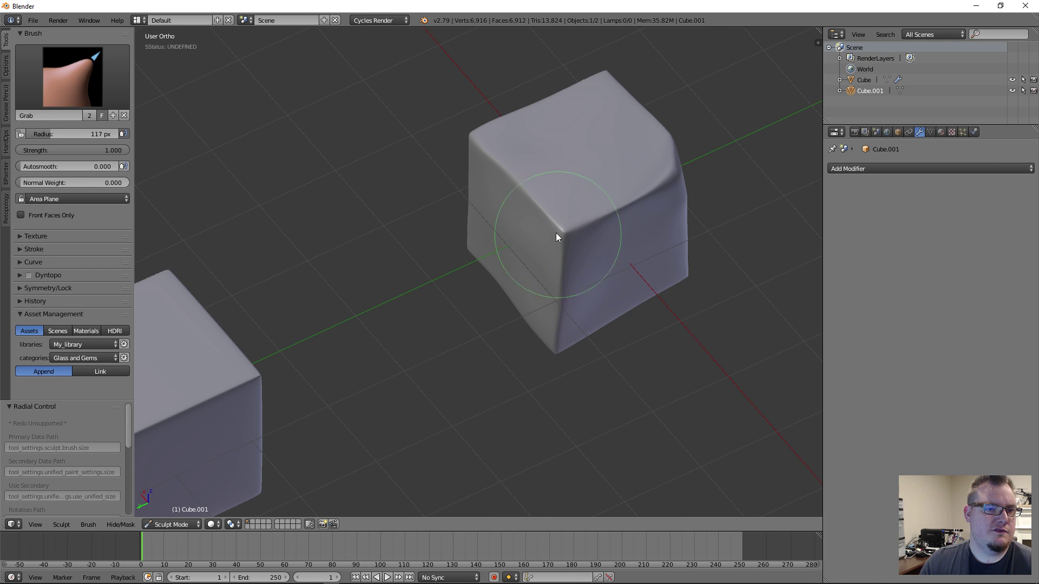
pyautogui.moveTo(579, 239); pyautogui.dragTo(557, 282)
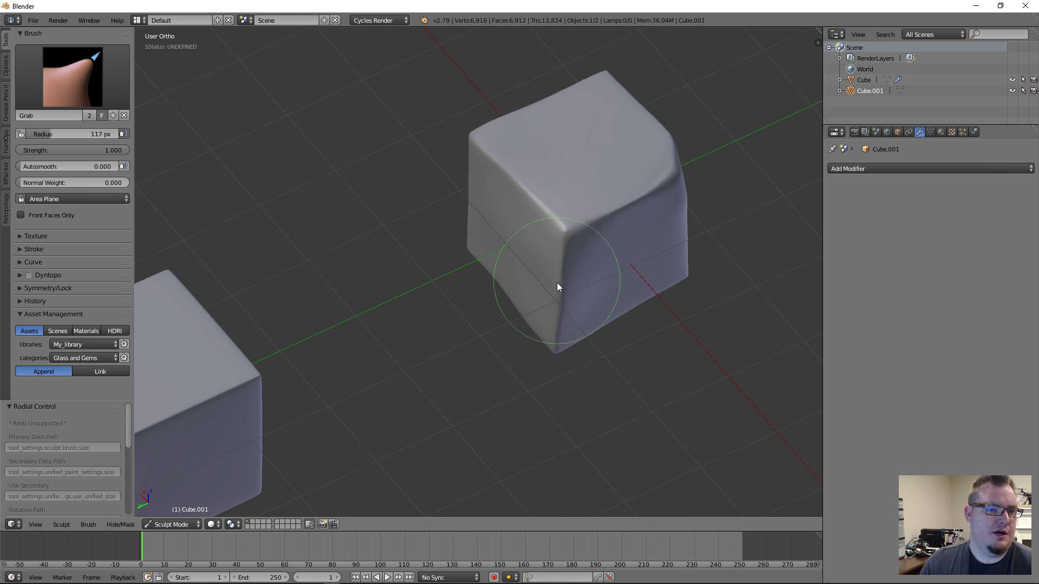
pyautogui.moveTo(557, 282)
pyautogui.mouseDown(button='middle')
pyautogui.moveTo(524, 251)
pyautogui.moveTo(574, 271)
pyautogui.moveTo(580, 355)
pyautogui.moveTo(562, 349)
pyautogui.moveTo(553, 306)
pyautogui.moveTo(582, 237)
pyautogui.moveTo(528, 225)
pyautogui.moveTo(585, 220)
pyautogui.moveTo(603, 295)
pyautogui.mouseUp(button='middle')
pyautogui.press('g')
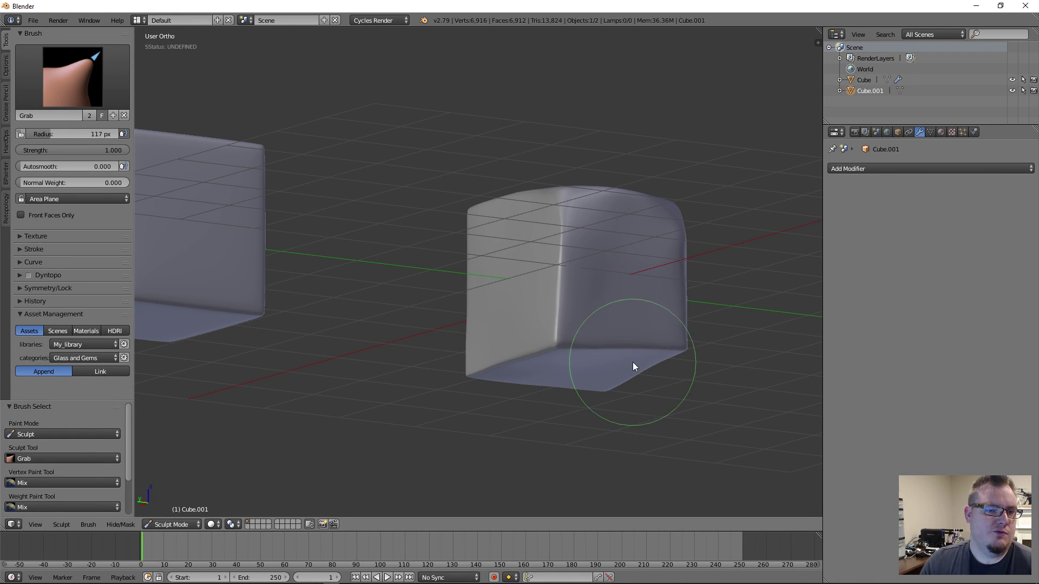
pyautogui.moveTo(575, 359)
pyautogui.mouseDown()
pyautogui.moveTo(525, 359)
pyautogui.moveTo(550, 355)
pyautogui.moveTo(517, 309)
pyautogui.moveTo(550, 322)
pyautogui.mouseUp()
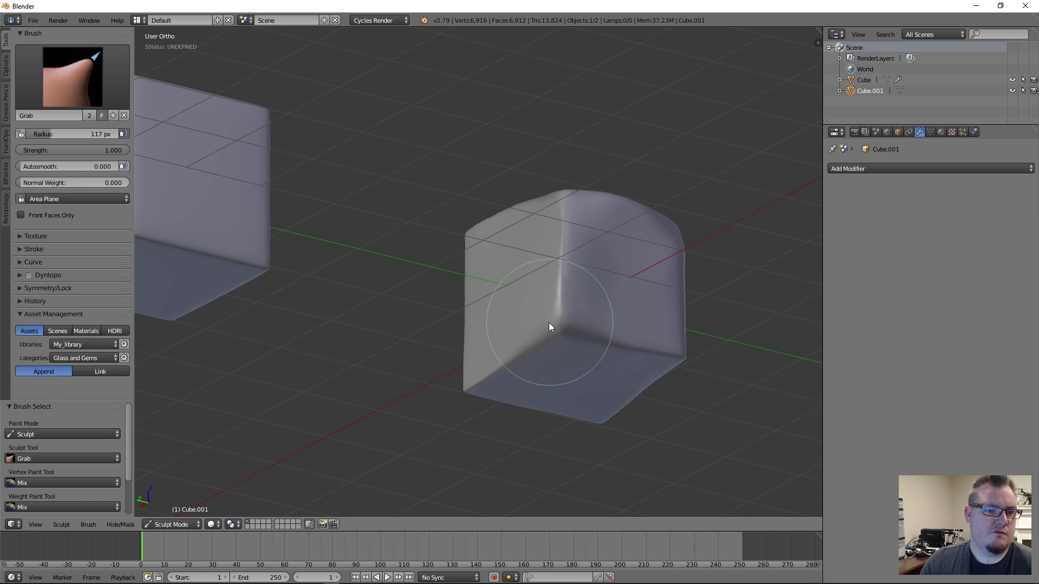
# Switch the copied cube to Edit Mode to examine the mesh around the reshaped bottom corner
pyautogui.moveTo(548, 323)
pyautogui.mouseDown(button='middle')
pyautogui.moveTo(525, 306)
pyautogui.moveTo(489, 343)
pyautogui.moveTo(606, 242)
pyautogui.moveTo(542, 346)
pyautogui.mouseUp(button='middle')
pyautogui.press('Tab')
pyautogui.press('Tab')
pyautogui.press('Tab')
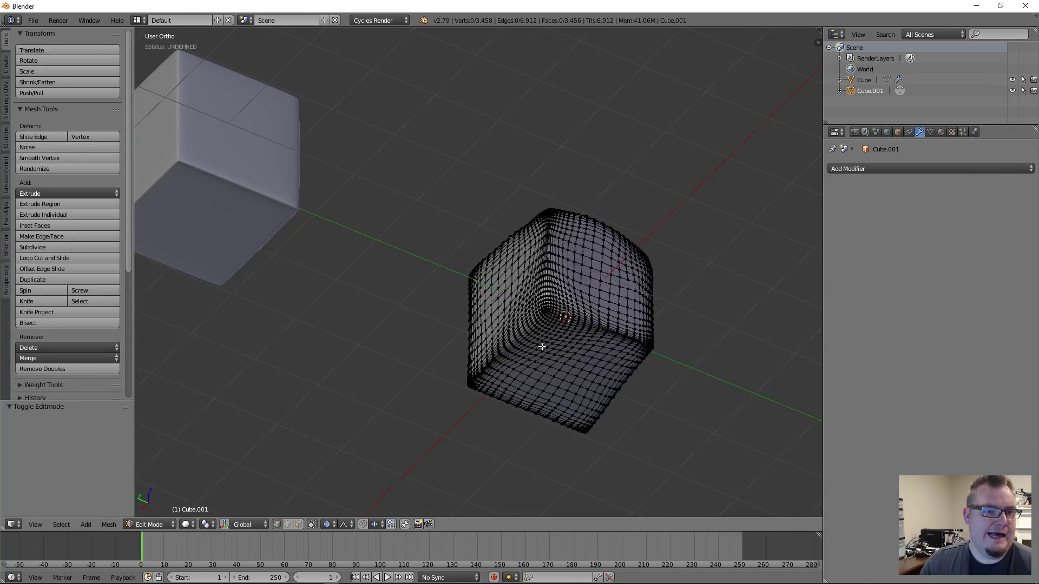
# Return the copied cube to Sculpt Mode and push the middle of a lower edge upward with the Grab brush
pyautogui.moveTo(560, 221)
pyautogui.mouseDown(button='middle')
pyautogui.moveTo(543, 352)
pyautogui.moveTo(535, 285)
pyautogui.moveTo(554, 364)
pyautogui.moveTo(424, 329)
pyautogui.moveTo(292, 318)
pyautogui.moveTo(529, 348)
pyautogui.mouseUp(button='middle')
pyautogui.press('Tab')
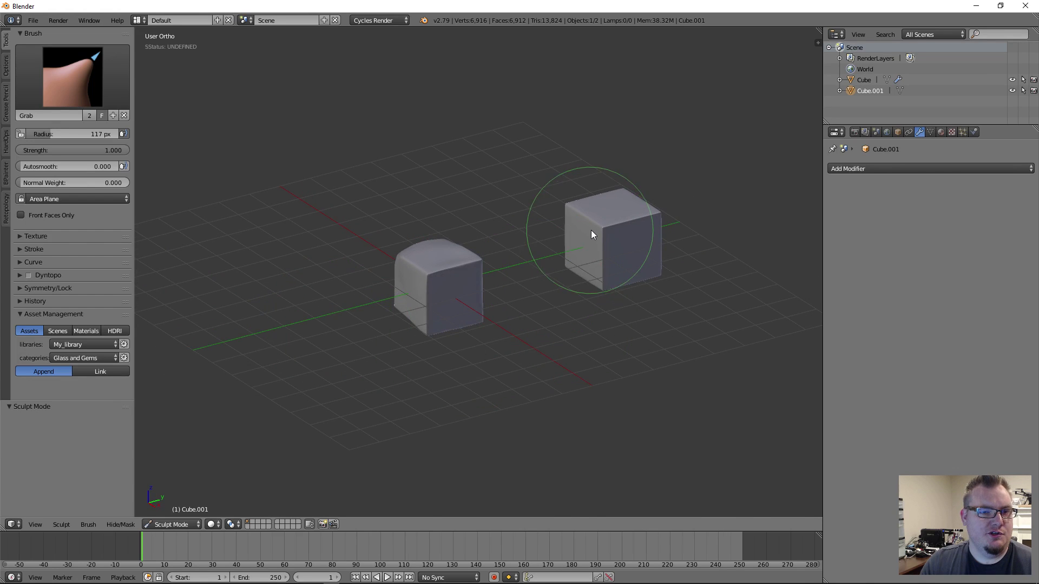
pyautogui.scroll(5, 411, 348)
pyautogui.press('Tab')
pyautogui.press('Tab')
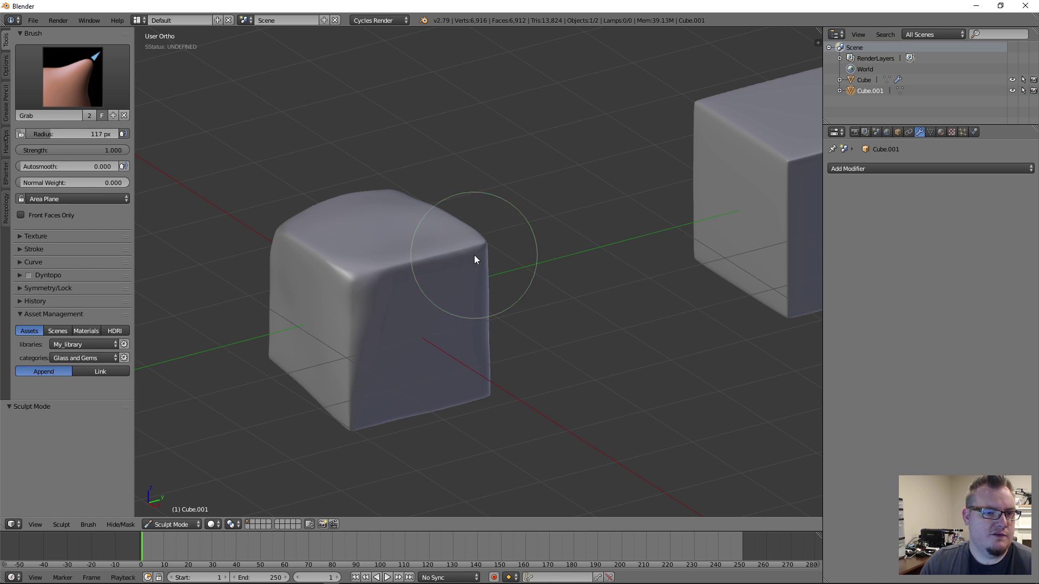
pyautogui.moveTo(485, 357); pyautogui.dragTo(441, 307, button='middle')
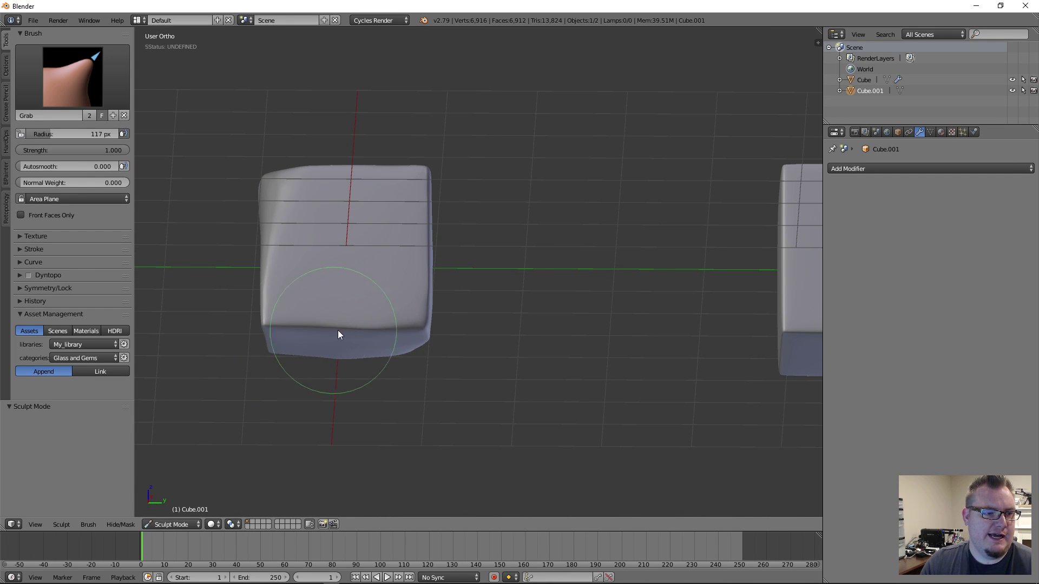
pyautogui.moveTo(337, 331)
pyautogui.mouseDown()
pyautogui.moveTo(323, 307)
pyautogui.moveTo(354, 305)
pyautogui.moveTo(347, 324)
pyautogui.moveTo(352, 314)
pyautogui.mouseUp()
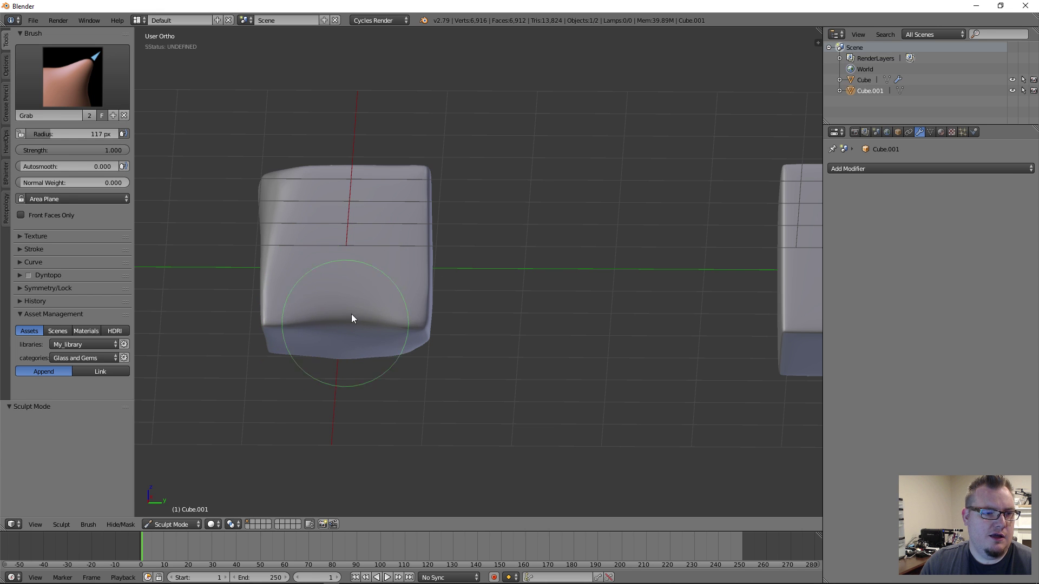
# Reshape the copied cube's lower corners and sides with further Grab strokes from different angles
pyautogui.moveTo(352, 314)
pyautogui.mouseDown(button='middle')
pyautogui.moveTo(378, 296)
pyautogui.moveTo(349, 322)
pyautogui.moveTo(320, 320)
pyautogui.moveTo(479, 301)
pyautogui.moveTo(507, 278)
pyautogui.moveTo(465, 266)
pyautogui.mouseUp(button='middle')
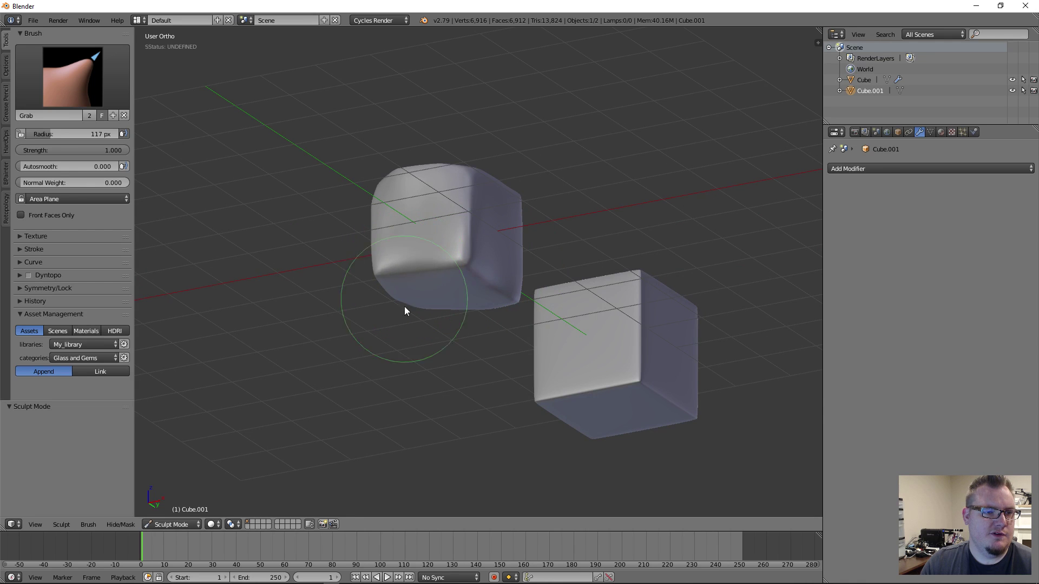
pyautogui.moveTo(406, 308)
pyautogui.mouseDown(button='middle')
pyautogui.moveTo(515, 317)
pyautogui.moveTo(540, 304)
pyautogui.moveTo(610, 343)
pyautogui.moveTo(680, 317)
pyautogui.mouseUp(button='middle')
pyautogui.moveTo(543, 282)
pyautogui.mouseDown(button='middle')
pyautogui.moveTo(624, 290)
pyautogui.moveTo(689, 320)
pyautogui.moveTo(473, 279)
pyautogui.mouseUp(button='middle')
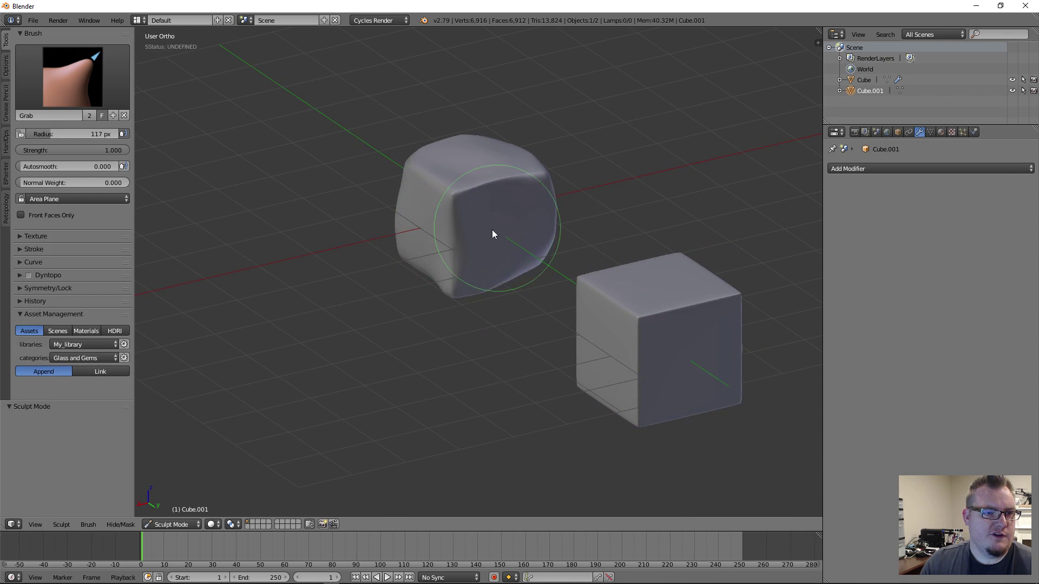
pyautogui.moveTo(494, 232); pyautogui.dragTo(527, 242, button='middle')
pyautogui.moveTo(638, 261); pyautogui.dragTo(614, 214, button='middle')
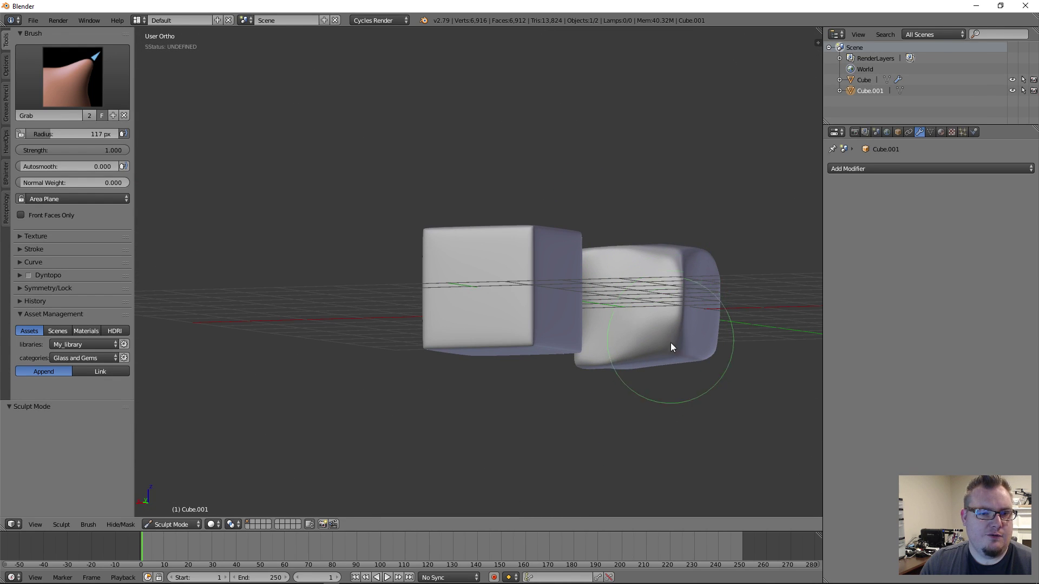
pyautogui.moveTo(675, 356); pyautogui.dragTo(638, 369)
pyautogui.moveTo(690, 376); pyautogui.dragTo(596, 225, button='middle')
pyautogui.moveTo(597, 230); pyautogui.dragTo(564, 239)
pyautogui.moveTo(564, 238); pyautogui.dragTo(540, 269, button='middle')
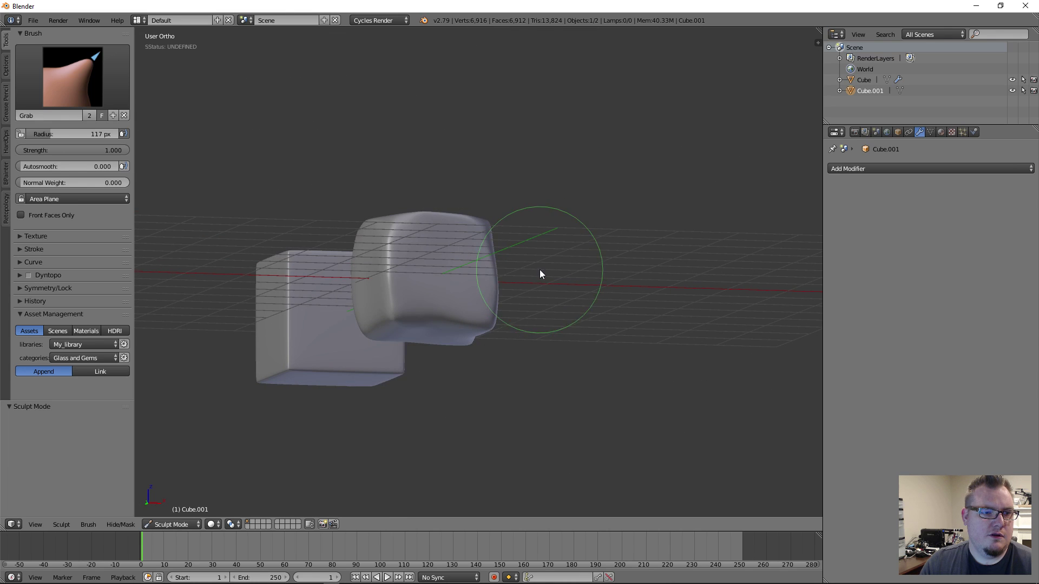
# Try to carve the copied cube's lower edge with the Crease brush, including at a 25 px radius
pyautogui.click(90, 93)
pyautogui.click(170, 138)
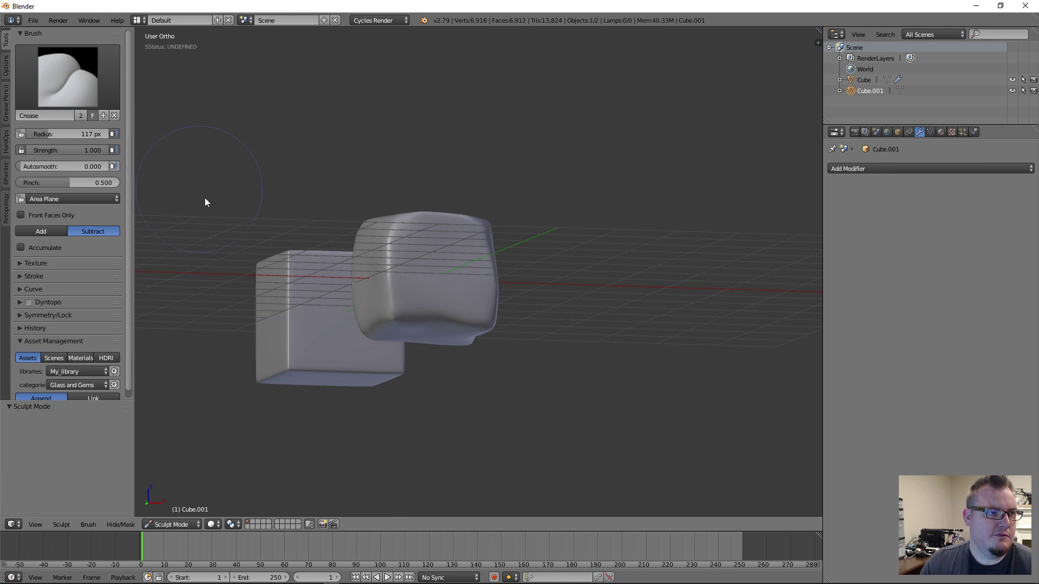
pyautogui.moveTo(205, 197)
pyautogui.mouseDown(button='middle')
pyautogui.moveTo(418, 245)
pyautogui.moveTo(479, 239)
pyautogui.mouseUp(button='middle')
pyautogui.moveTo(479, 245); pyautogui.dragTo(454, 255)
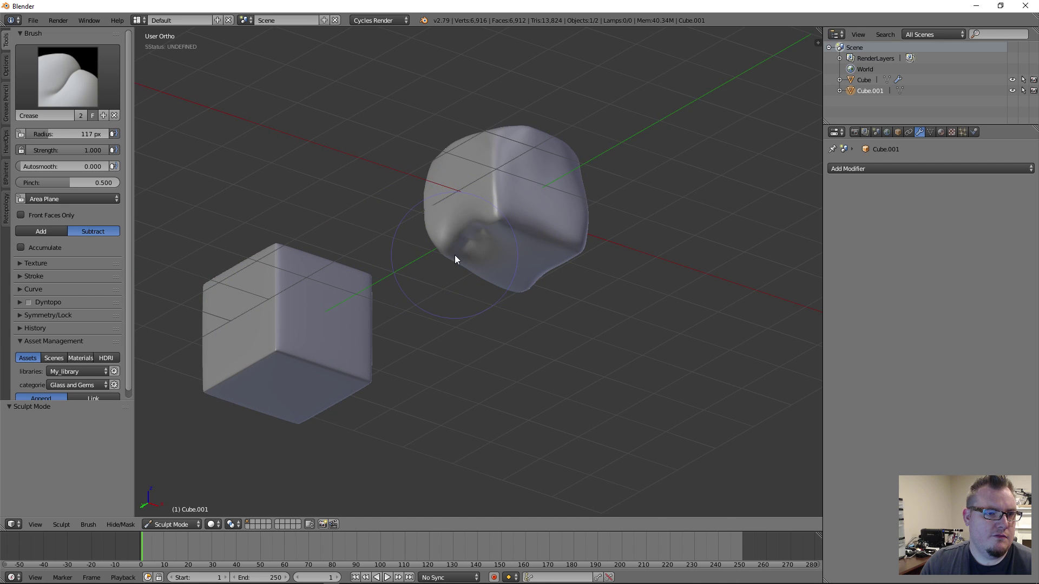
pyautogui.press('f')
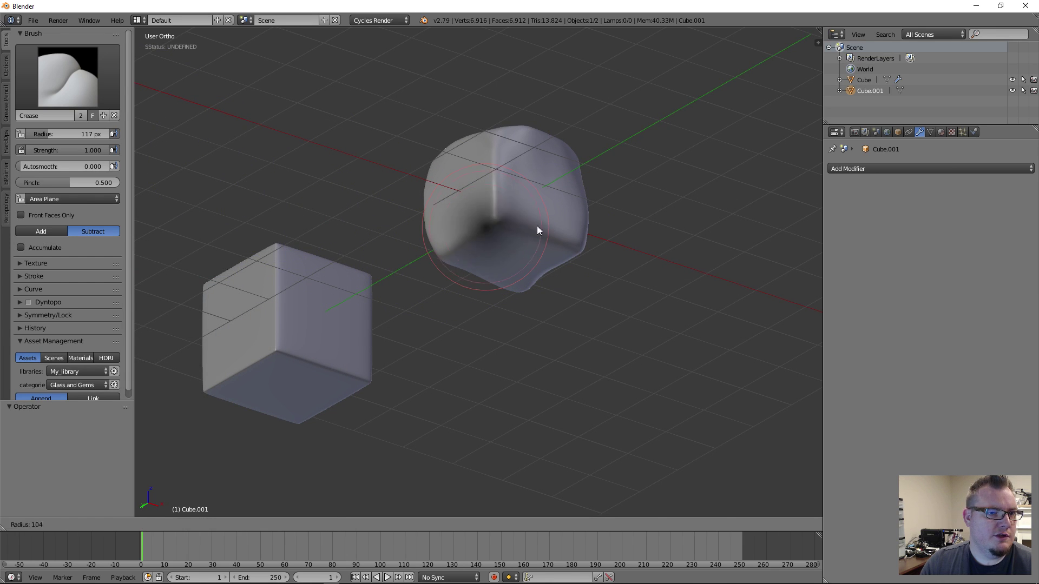
pyautogui.click(450, 251)
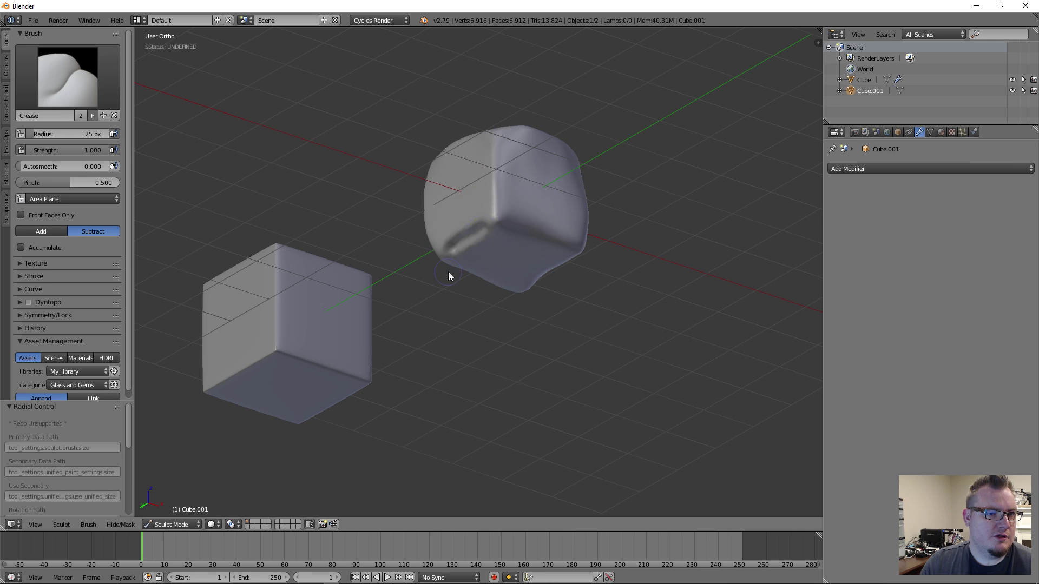
pyautogui.hotkey('ctrl', 'z')
# Switch to the Pinch/Magnify brush, set its radius to 51 px and pinch the copied cube's near vertical edge
pyautogui.click(78, 84)
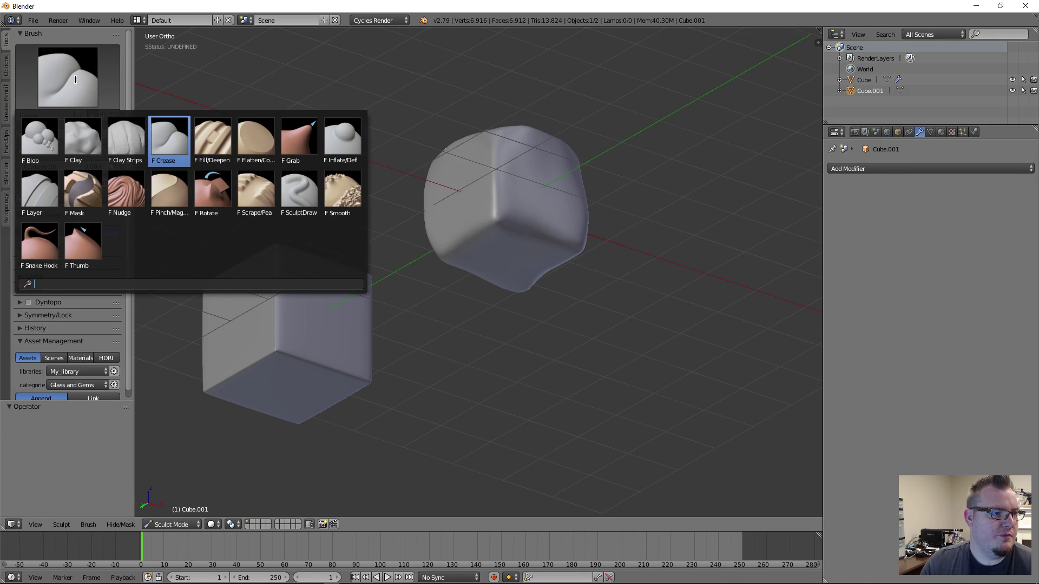
pyautogui.click(214, 186)
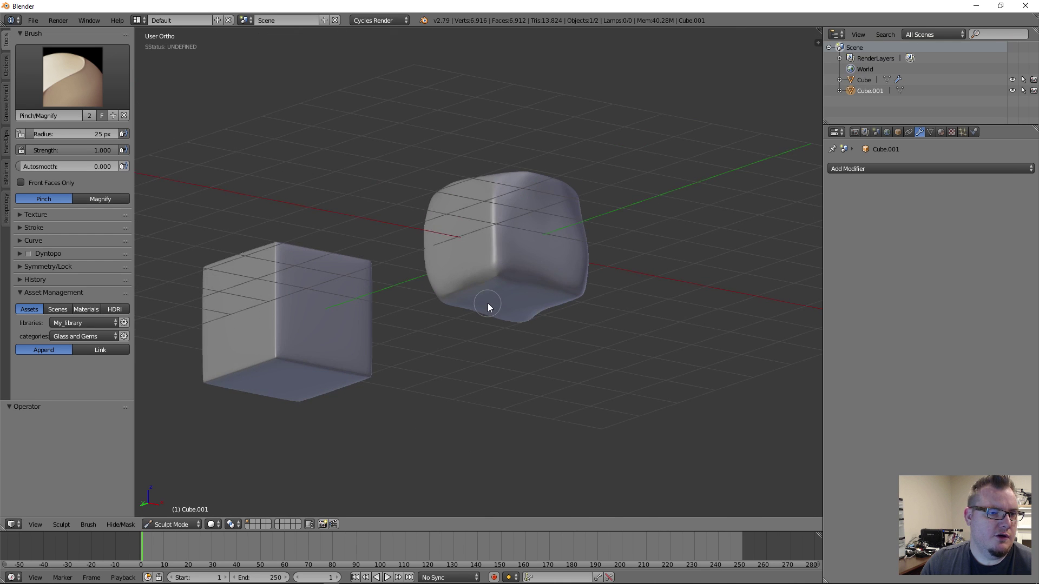
pyautogui.scroll(4, 489, 303)
pyautogui.moveTo(488, 304); pyautogui.dragTo(502, 311, button='middle')
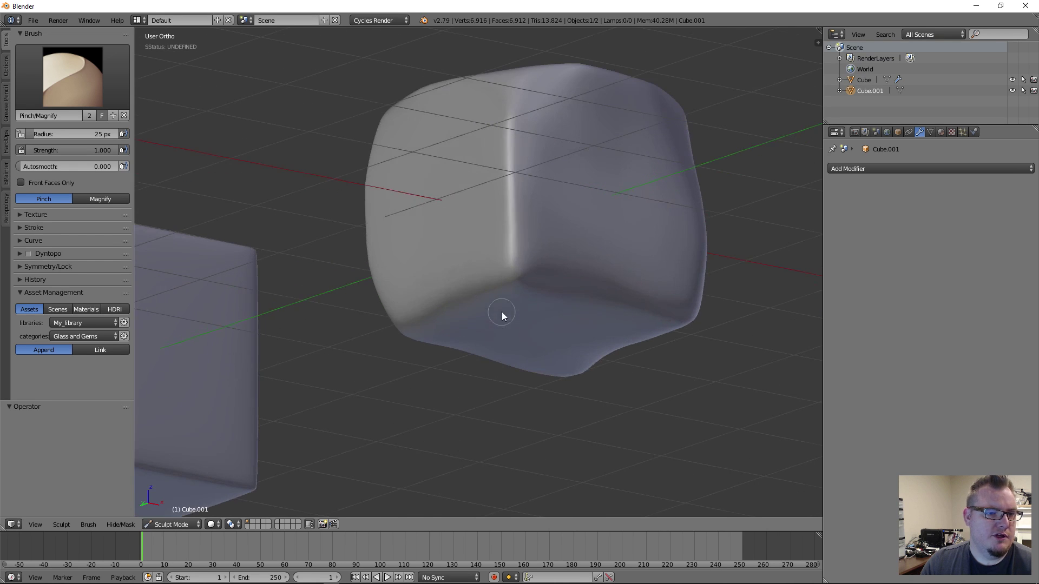
pyautogui.scroll(-1, 485, 280)
pyautogui.press('f')
pyautogui.click(477, 290)
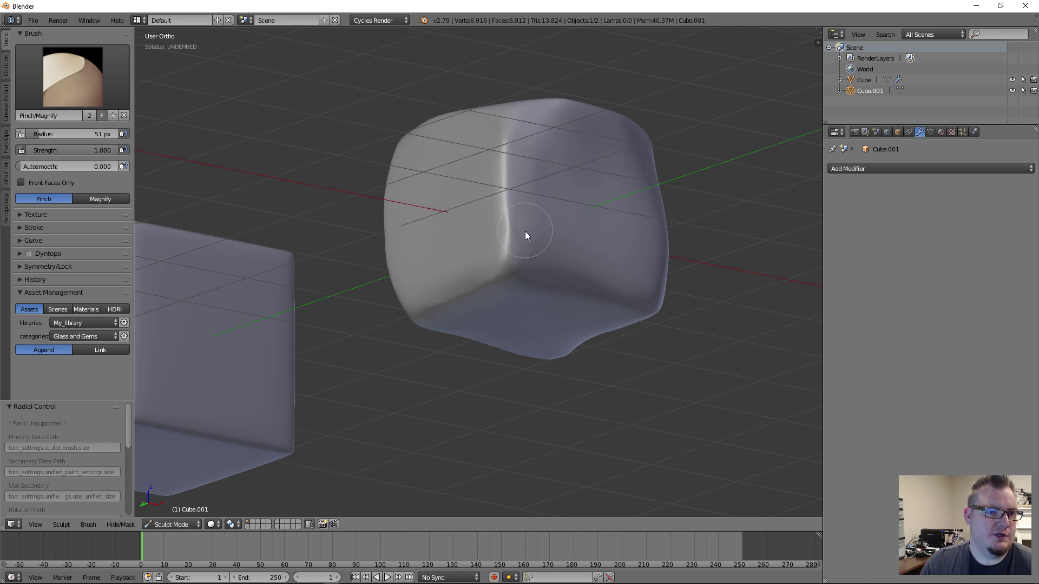
# Pinch the copied cube's near top corner and the upper end of its vertical edge
pyautogui.scroll(-3, 529, 245)
pyautogui.moveTo(531, 245); pyautogui.dragTo(498, 310, button='middle')
pyautogui.scroll(4, 576, 277)
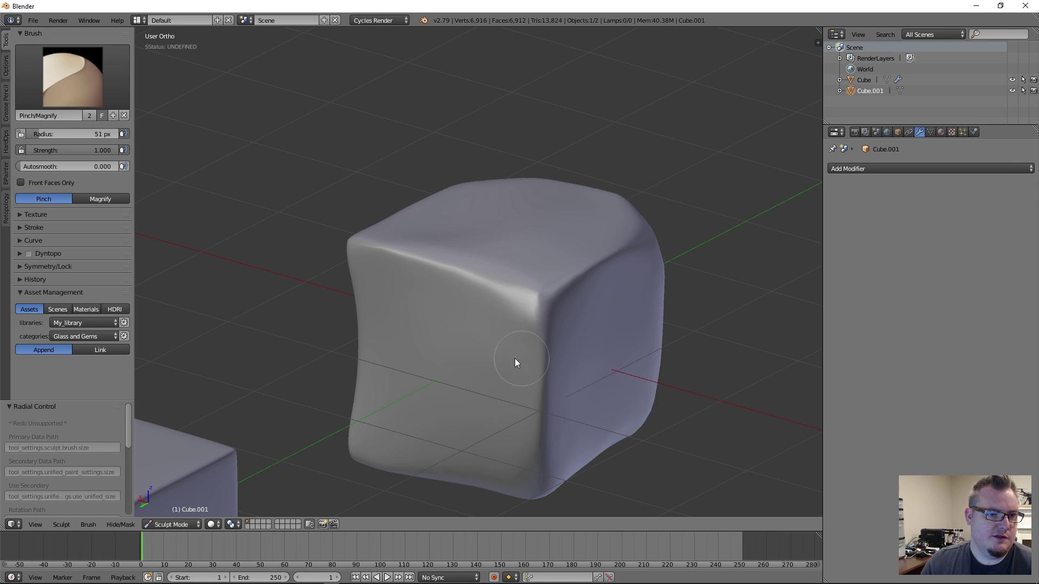
pyautogui.moveTo(527, 303); pyautogui.dragTo(531, 326)
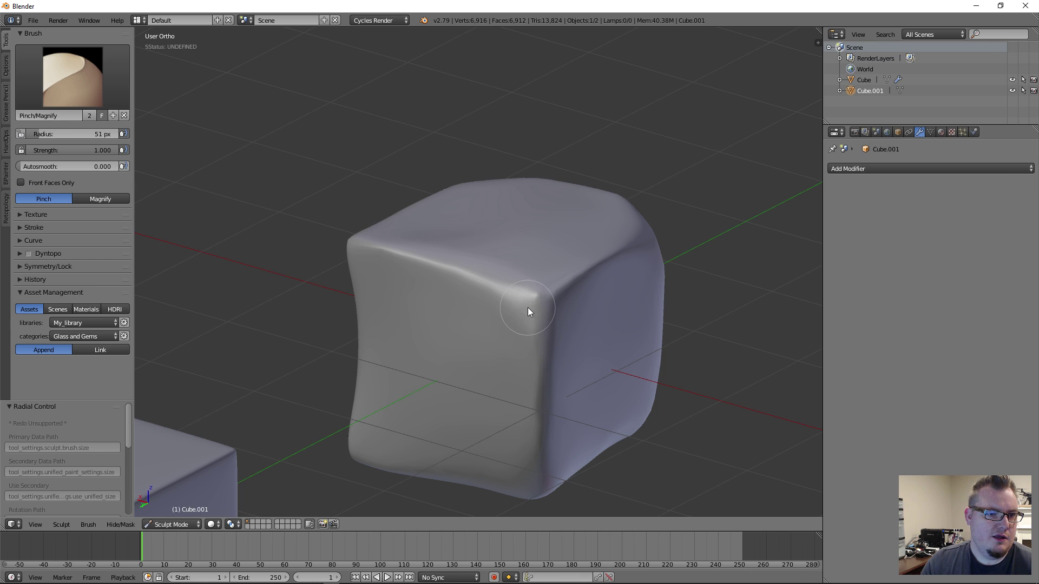
# Examine the pinched edges and corners of the copied cube from all sides
pyautogui.scroll(-3, 466, 358)
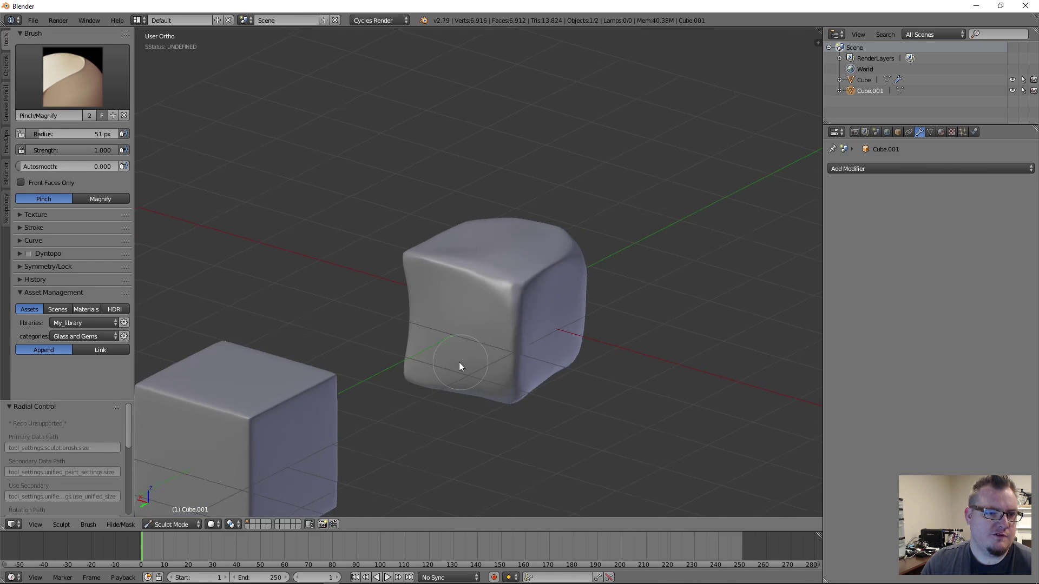
pyautogui.moveTo(459, 362); pyautogui.dragTo(372, 356, button='middle')
pyautogui.scroll(-6, 546, 297)
pyautogui.moveTo(541, 292)
pyautogui.mouseDown(button='middle')
pyautogui.moveTo(550, 366)
pyautogui.moveTo(540, 309)
pyautogui.mouseUp(button='middle')
pyautogui.scroll(5, 540, 309)
pyautogui.moveTo(530, 219); pyautogui.dragTo(451, 247, button='middle')
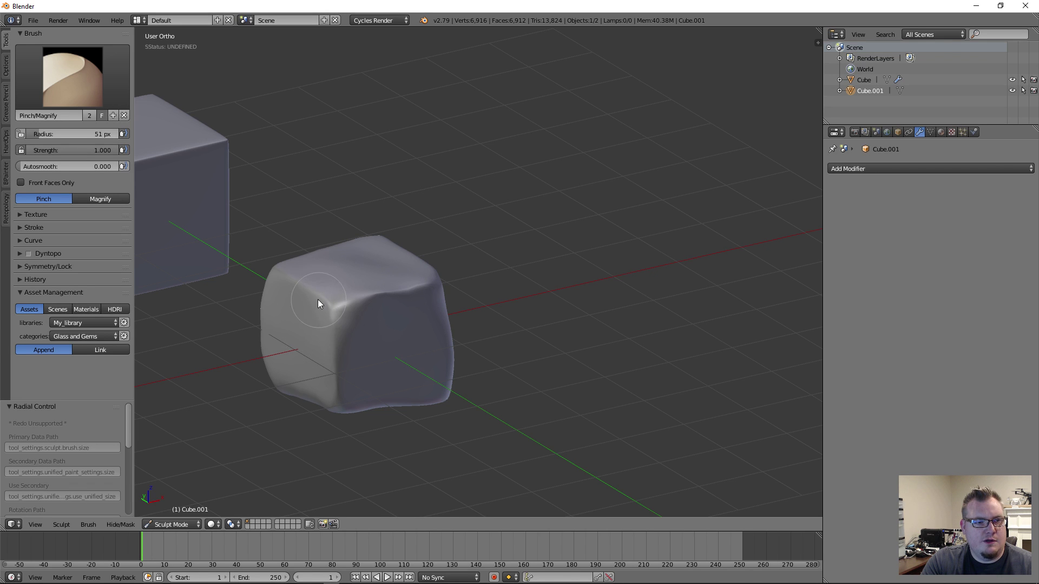
pyautogui.moveTo(318, 303); pyautogui.dragTo(533, 341, button='middle')
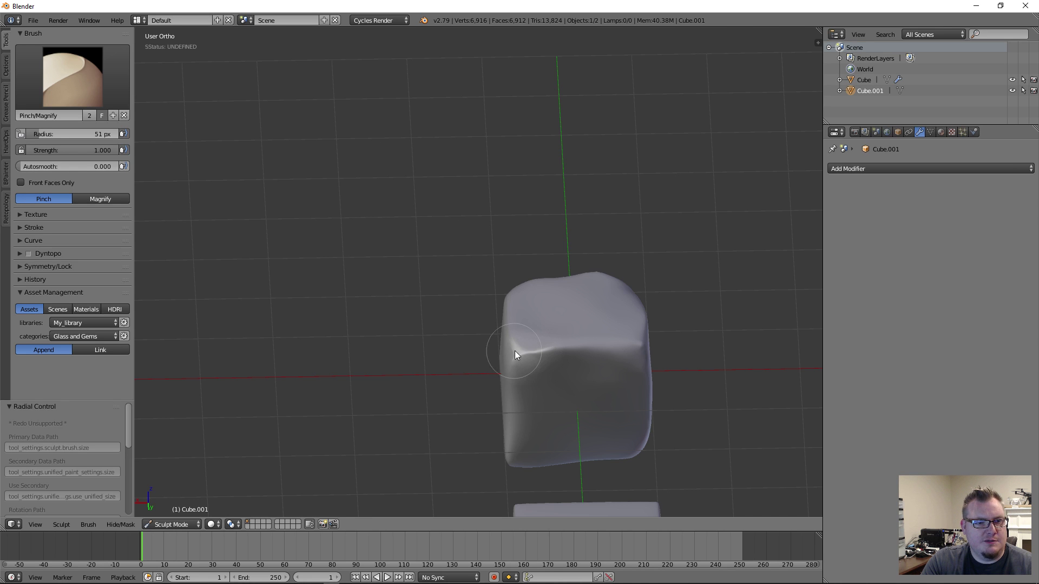
pyautogui.moveTo(547, 362); pyautogui.dragTo(467, 290, button='middle')
# Switch to the Grab brush, enlarge its radius to 303 px and reshape the copied cube's side edge and upper corner
pyautogui.press('g')
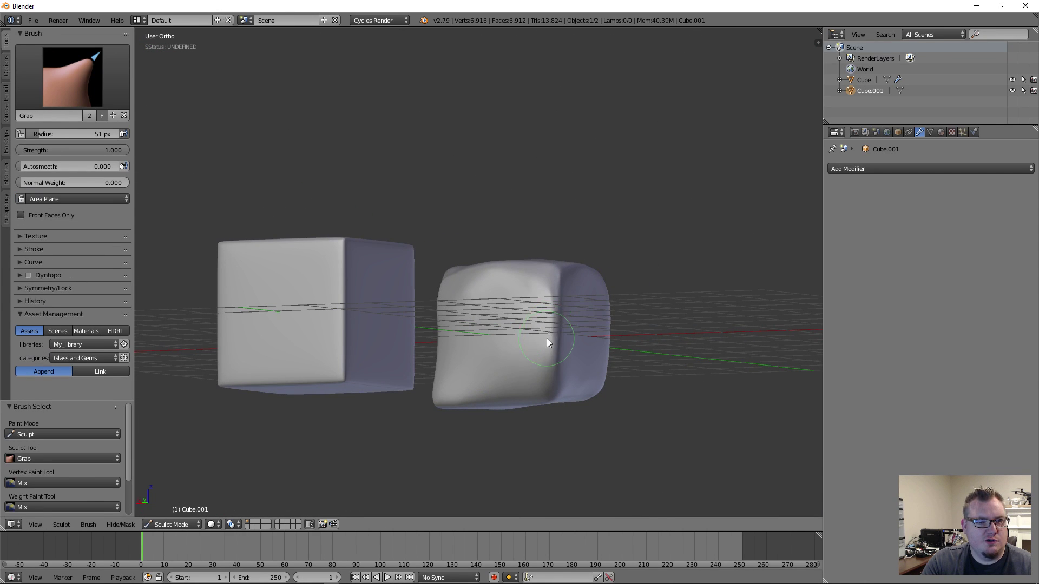
pyautogui.press('f')
pyautogui.click(579, 347)
pyautogui.moveTo(580, 346)
pyautogui.mouseDown(button='middle')
pyautogui.moveTo(554, 355)
pyautogui.moveTo(608, 444)
pyautogui.mouseUp(button='middle')
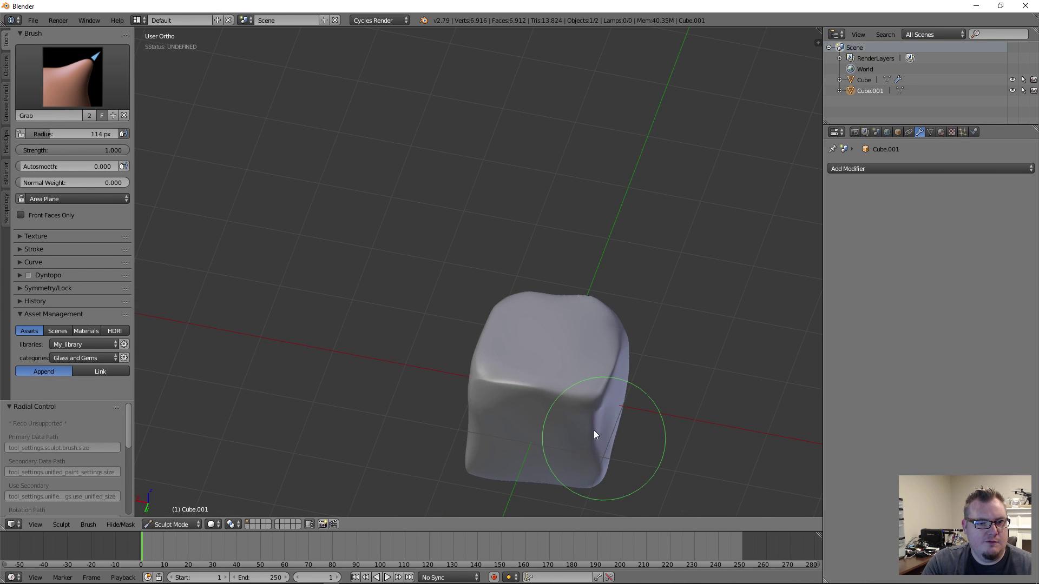
pyautogui.press('f')
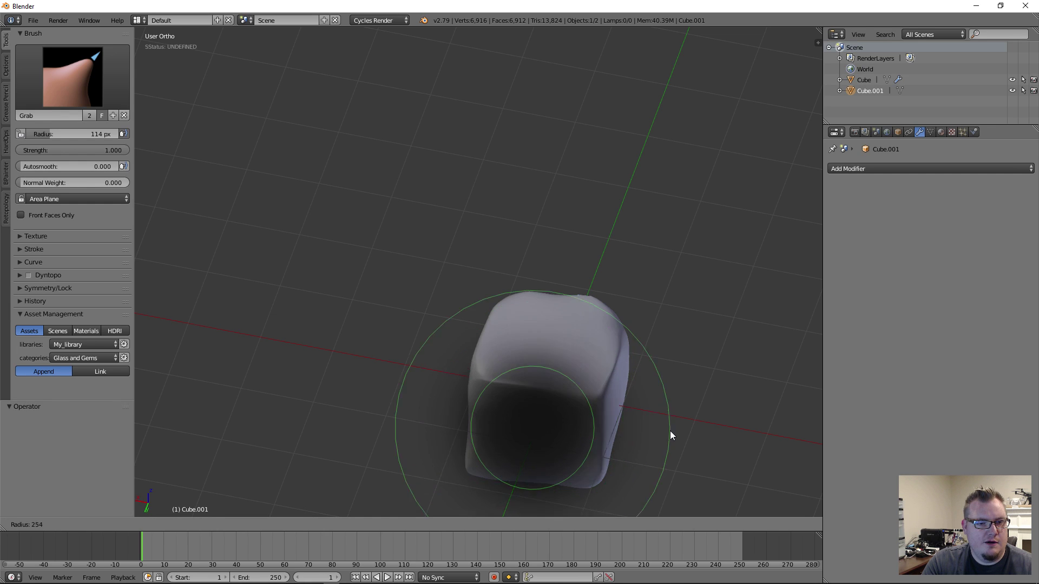
pyautogui.click(697, 431)
pyautogui.moveTo(593, 423); pyautogui.dragTo(594, 429)
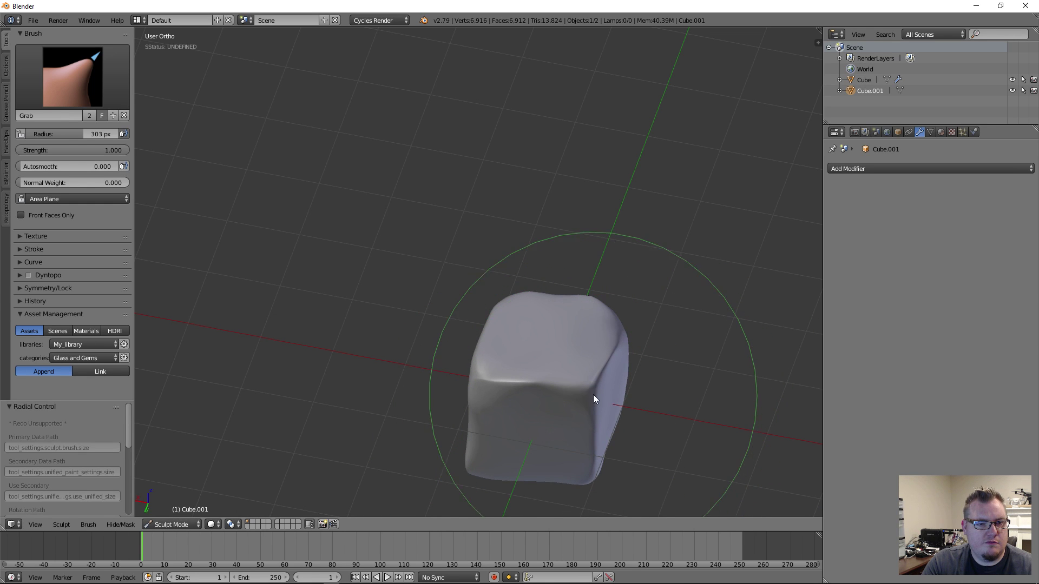
pyautogui.moveTo(593, 385)
pyautogui.mouseDown()
pyautogui.moveTo(596, 398)
pyautogui.moveTo(586, 397)
pyautogui.mouseUp()
# Pull the copied cube's lower corner outward and push the top corner above it inward with Grab strokes
pyautogui.moveTo(608, 339); pyautogui.dragTo(501, 377, button='middle')
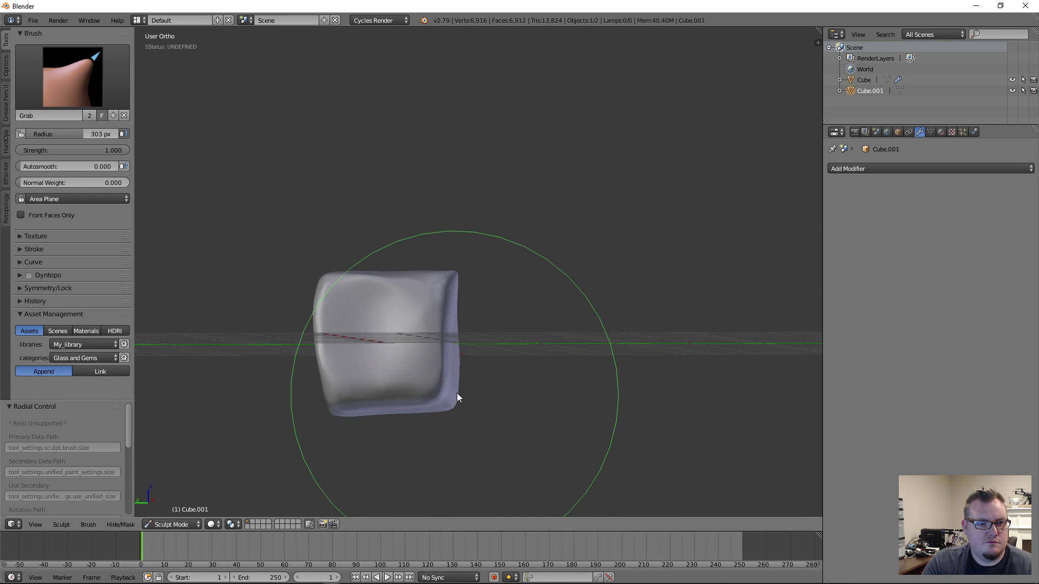
pyautogui.moveTo(455, 393); pyautogui.dragTo(475, 381)
pyautogui.moveTo(413, 381)
pyautogui.mouseDown()
pyautogui.moveTo(412, 400)
pyautogui.moveTo(408, 392)
pyautogui.mouseUp()
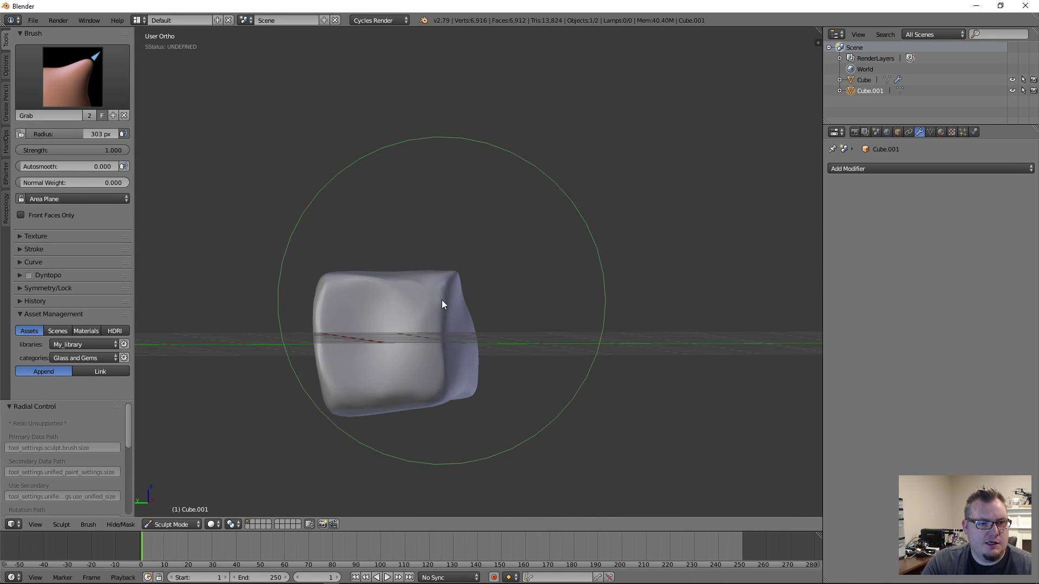
pyautogui.moveTo(449, 282); pyautogui.dragTo(433, 281)
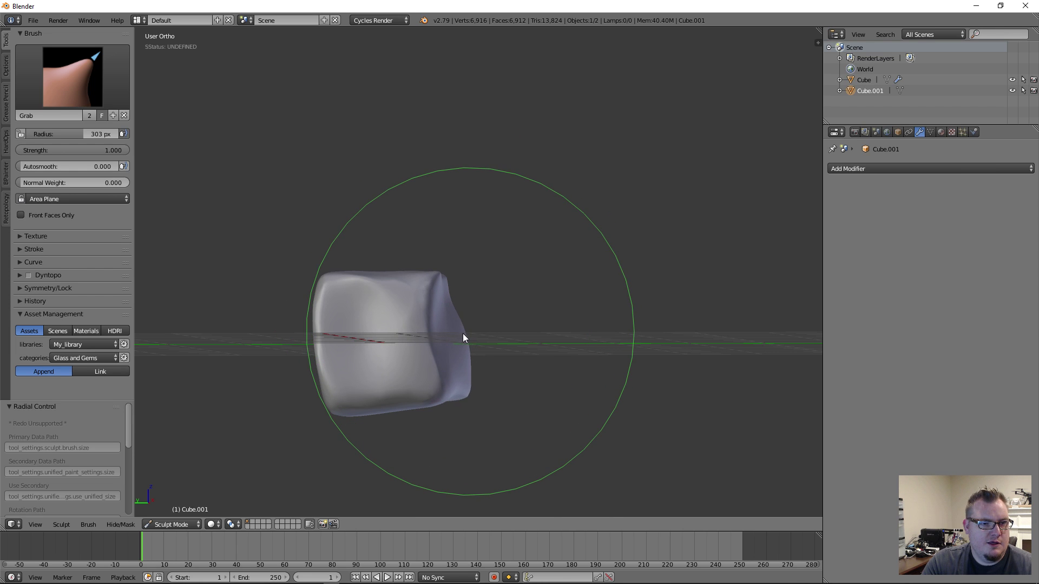
pyautogui.moveTo(429, 307)
pyautogui.mouseDown(button='middle')
pyautogui.moveTo(415, 327)
pyautogui.moveTo(431, 414)
pyautogui.moveTo(427, 396)
pyautogui.moveTo(482, 348)
pyautogui.moveTo(479, 300)
pyautogui.moveTo(427, 408)
pyautogui.moveTo(443, 338)
pyautogui.mouseUp(button='middle')
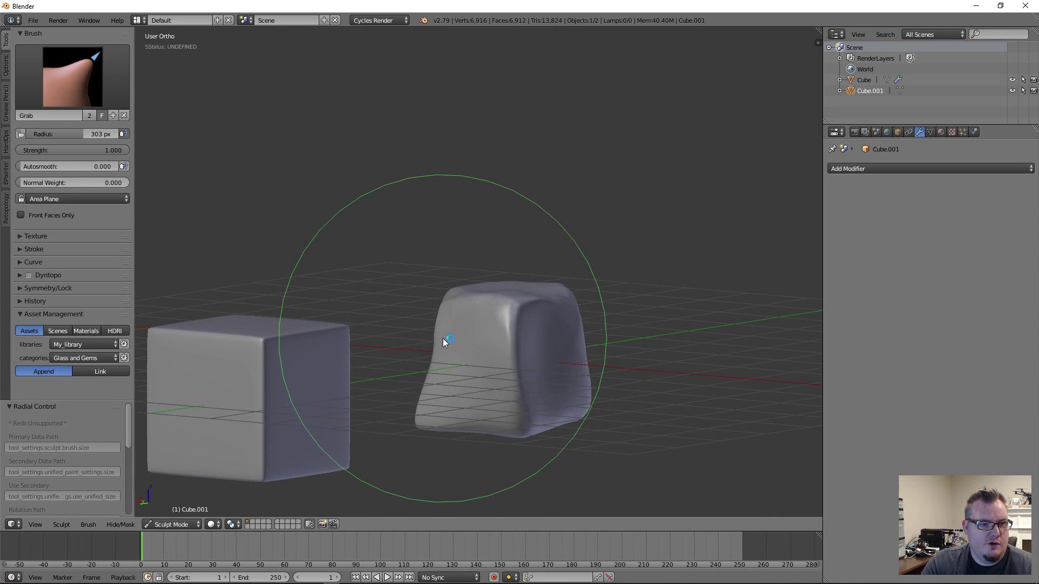
# Set the Grab radius to 202 px and pull an upper corner of the copied cube downward
pyautogui.press('f')
pyautogui.click(391, 312)
pyautogui.moveTo(444, 308); pyautogui.dragTo(443, 321)
# Set the Grab radius to 258 px and pull the upper and lower corners on one side downward
pyautogui.press('f')
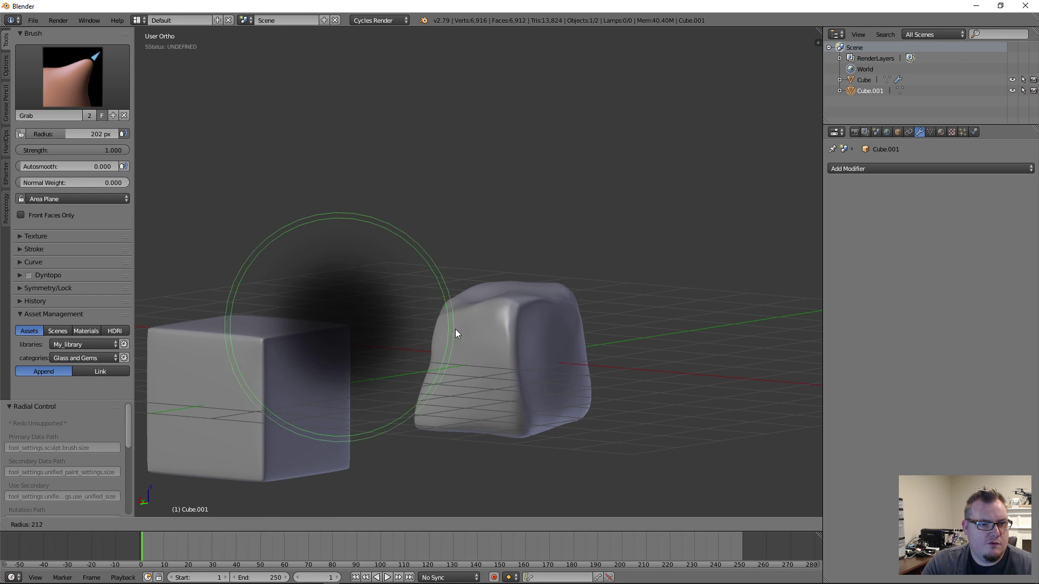
pyautogui.click(477, 332)
pyautogui.moveTo(465, 332)
pyautogui.mouseDown(button='middle')
pyautogui.moveTo(599, 398)
pyautogui.moveTo(654, 375)
pyautogui.moveTo(602, 332)
pyautogui.moveTo(595, 311)
pyautogui.mouseUp(button='middle')
pyautogui.moveTo(595, 310); pyautogui.dragTo(601, 310)
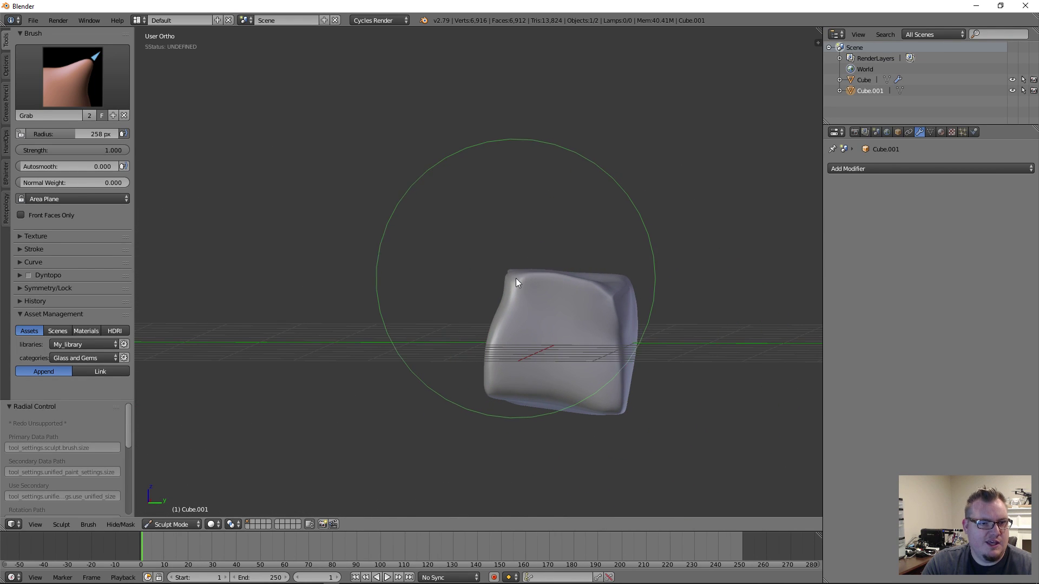
pyautogui.moveTo(513, 276); pyautogui.dragTo(514, 288)
pyautogui.moveTo(483, 372); pyautogui.dragTo(484, 384)
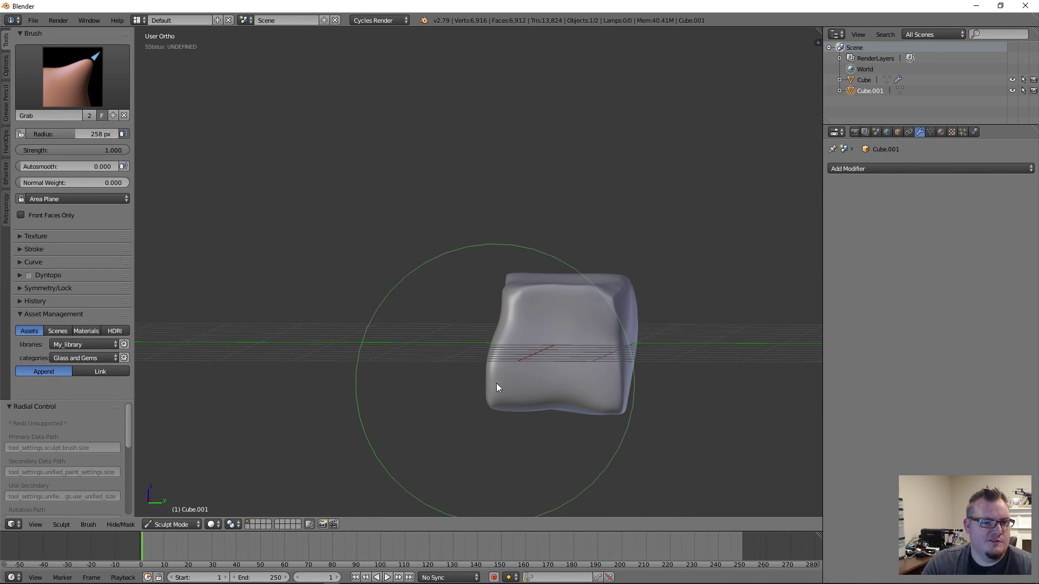
# Set the Grab radius to 64 px and examine the copied cube's deformed mesh in Edit Mode and Sculpt Mode
pyautogui.moveTo(495, 383); pyautogui.dragTo(485, 326, button='middle')
pyautogui.scroll(-4, 411, 319)
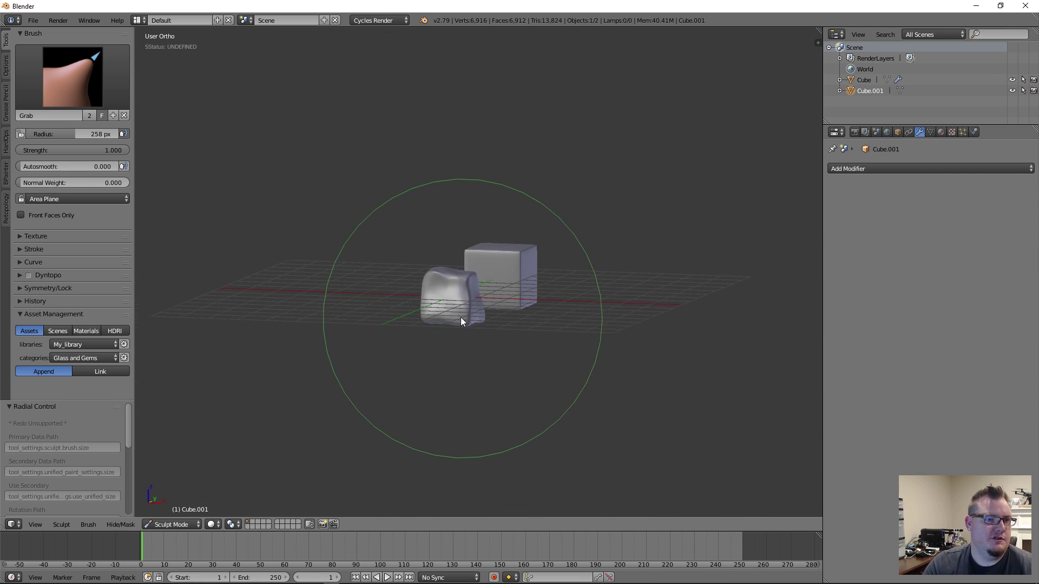
pyautogui.press('f')
pyautogui.click(410, 351)
pyautogui.moveTo(410, 351); pyautogui.dragTo(546, 314, button='middle')
pyautogui.press('Tab')
pyautogui.scroll(5, 399, 333)
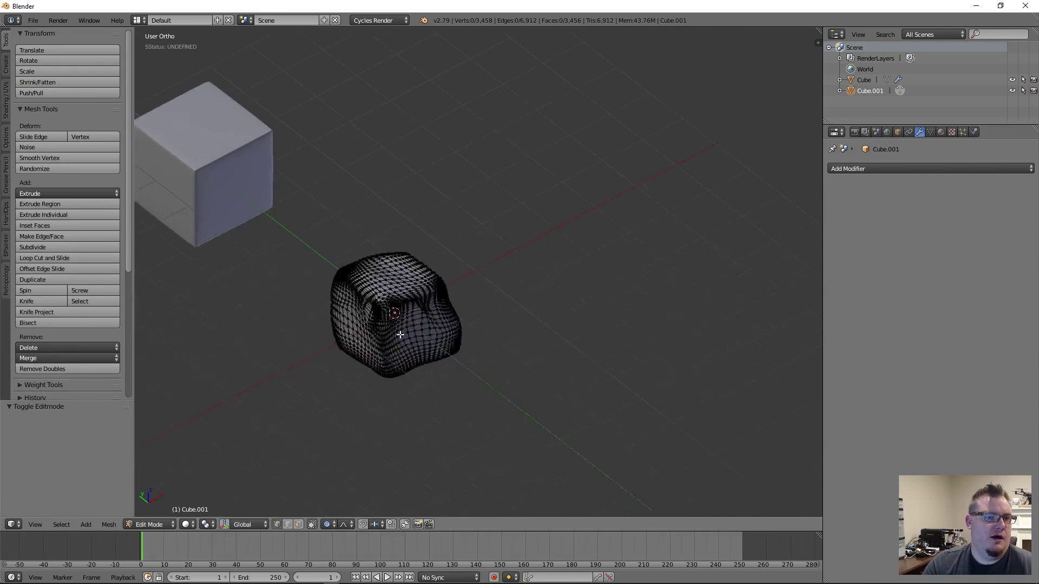
pyautogui.press('Tab')
pyautogui.moveTo(472, 329); pyautogui.dragTo(502, 336, button='middle')
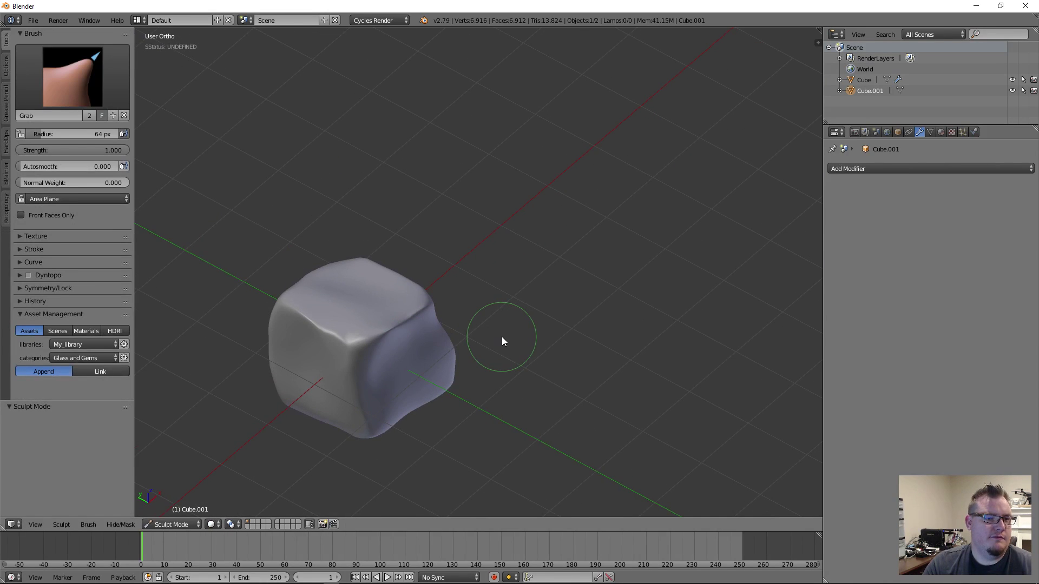
# Switch the copied cube to Object Mode and deselect everything to compare it with the original cube
pyautogui.click(187, 524)
pyautogui.click(174, 510)
pyautogui.moveTo(303, 433); pyautogui.dragTo(378, 393, button='middle')
pyautogui.scroll(-3, 422, 347)
pyautogui.press('a')
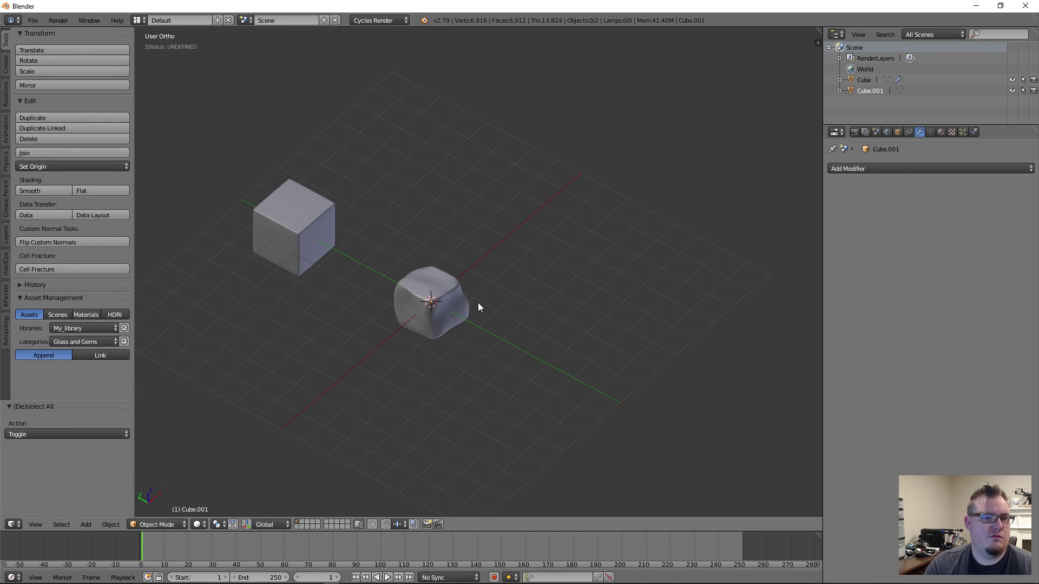
pyautogui.moveTo(478, 303); pyautogui.dragTo(561, 285, button='middle')
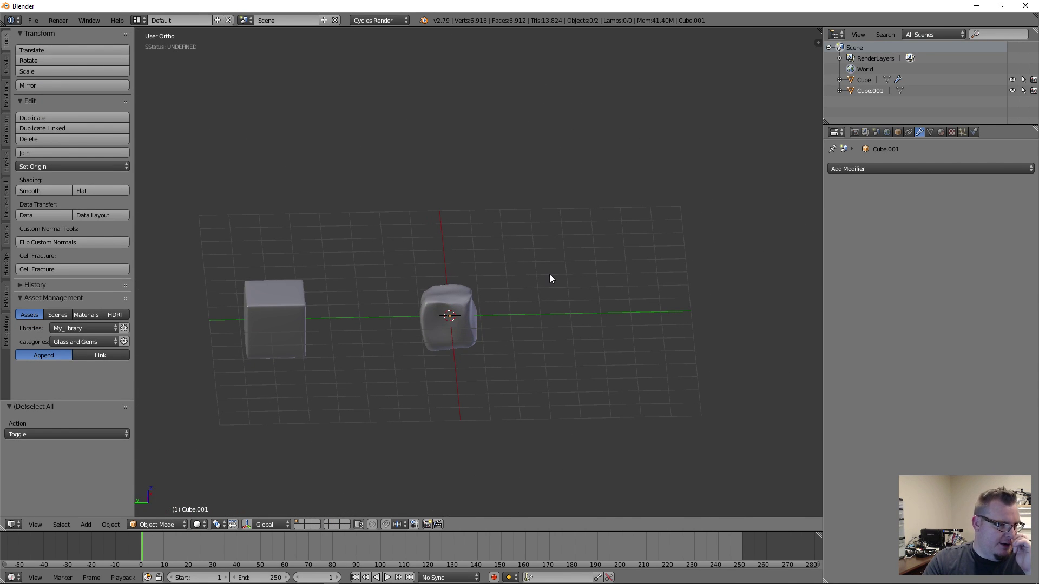
# Add a Displace modifier to the lumpy cube at the grid origin
pyautogui.rightClick(435, 296)
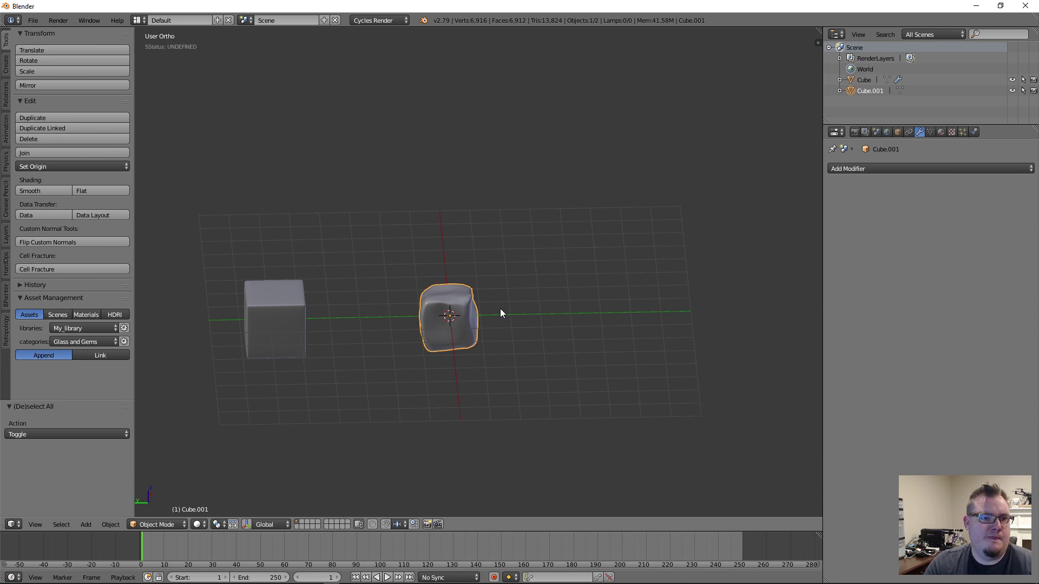
pyautogui.moveTo(500, 309); pyautogui.dragTo(498, 366, button='middle')
pyautogui.click(947, 169)
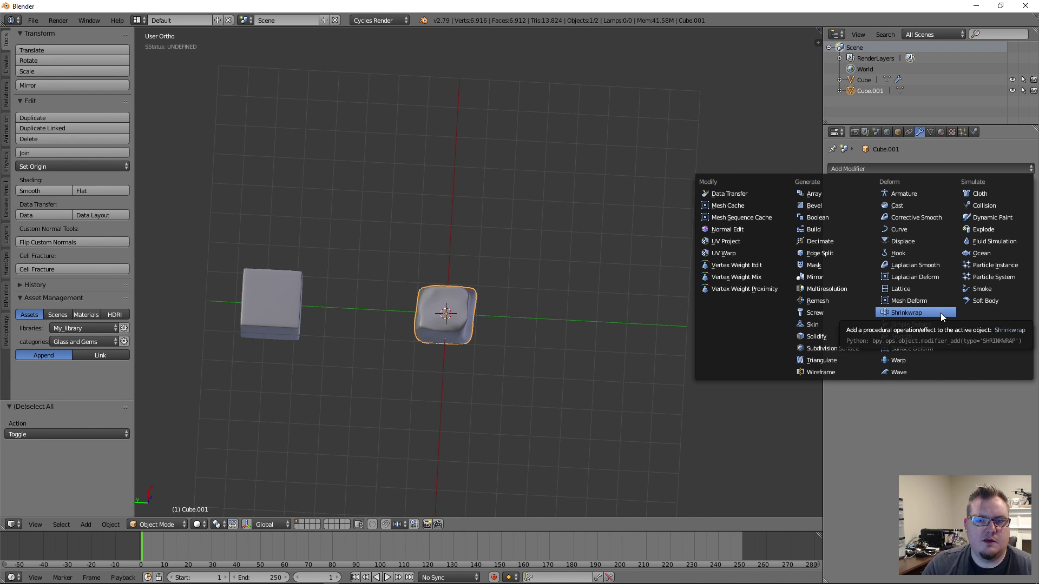
pyautogui.click(915, 241)
pyautogui.moveTo(422, 334); pyautogui.dragTo(414, 274, button='middle')
pyautogui.scroll(3, 433, 311)
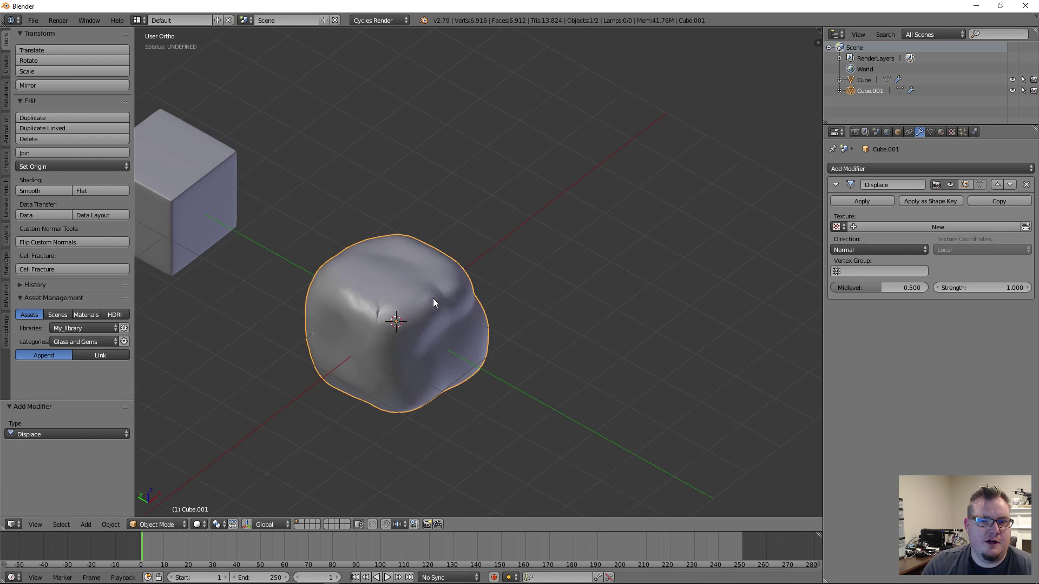
# Assign the existing b_painter_brush_tex texture to the lumpy cube's Displace modifier
pyautogui.click(838, 227)
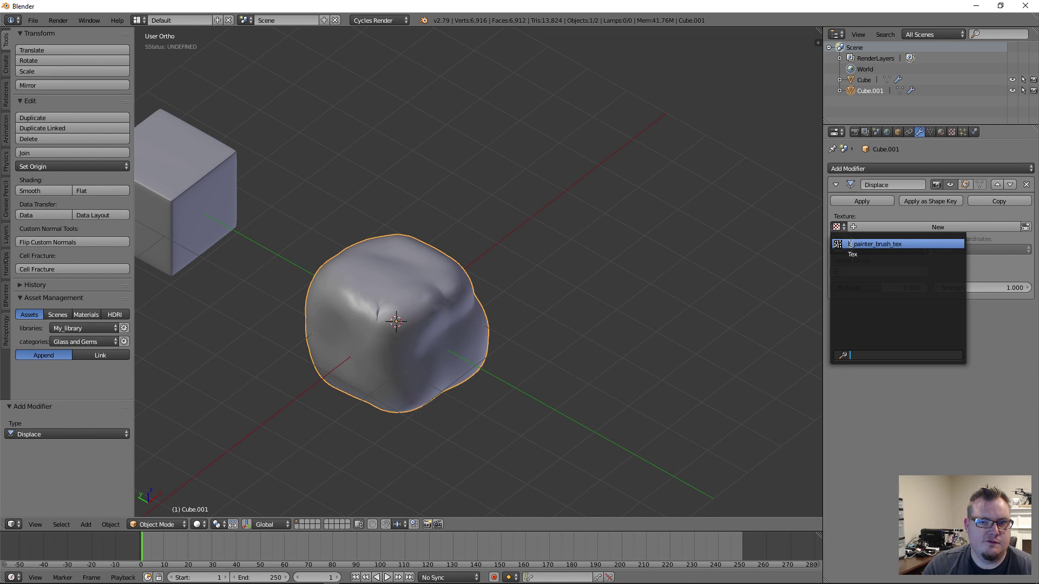
pyautogui.click(851, 244)
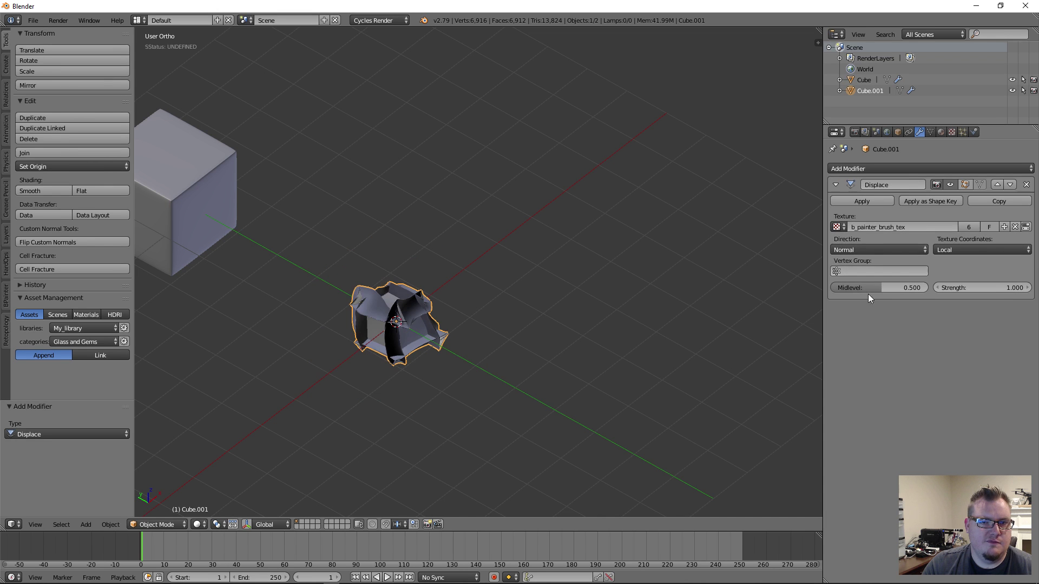
pyautogui.scroll(4, 820, 249)
pyautogui.moveTo(555, 305); pyautogui.dragTo(558, 334, button='middle')
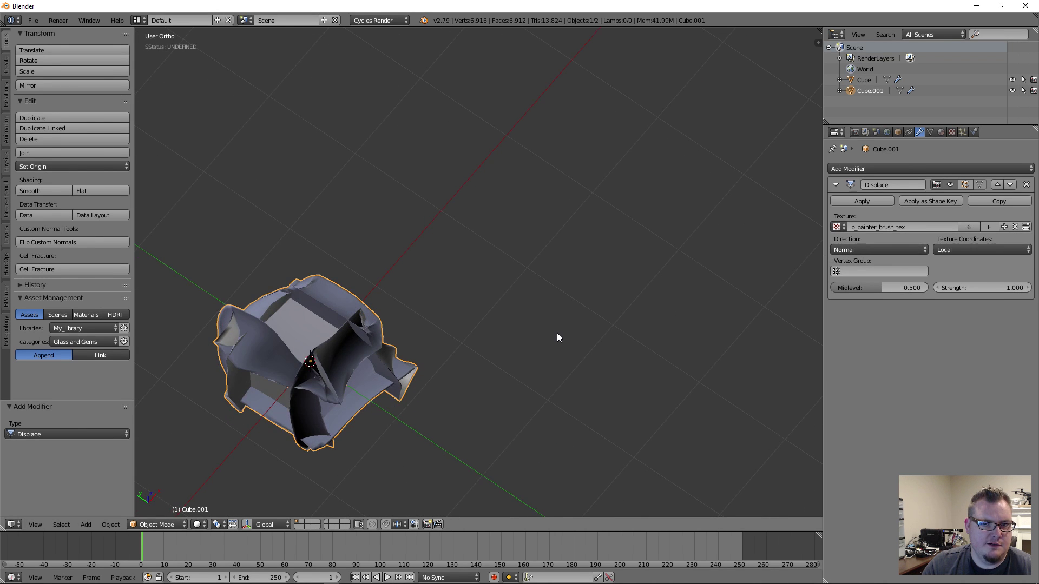
pyautogui.keyDown('shift'); pyautogui.moveTo(486, 325); pyautogui.dragTo(579, 296, button='middle'); pyautogui.keyUp('shift')
# Set the Displace modifier's strength to 0.1
pyautogui.moveTo(983, 288); pyautogui.dragTo(893, 288)
pyautogui.click(1007, 284)
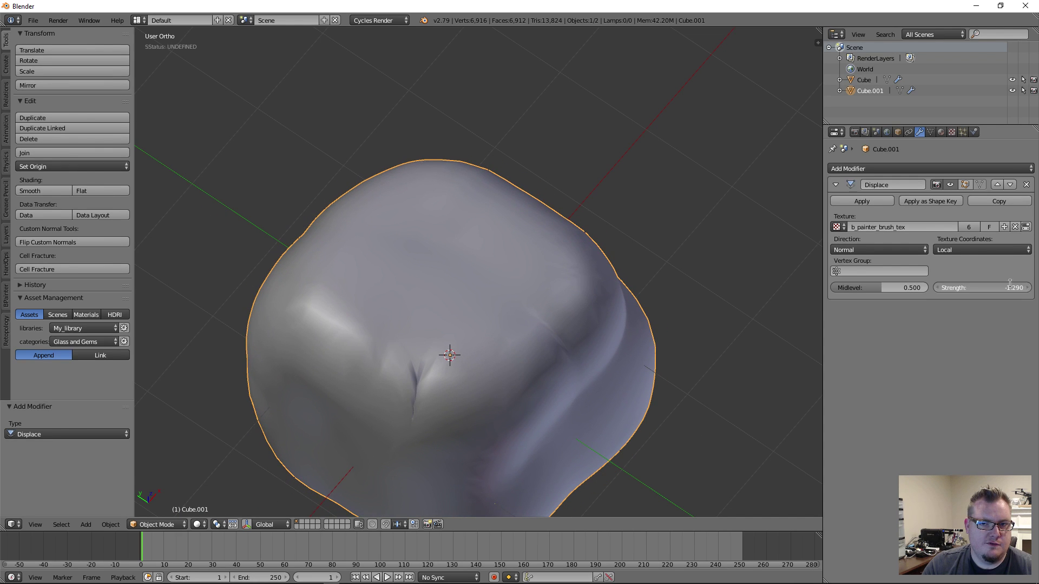
pyautogui.write('.1')
pyautogui.press('Return')
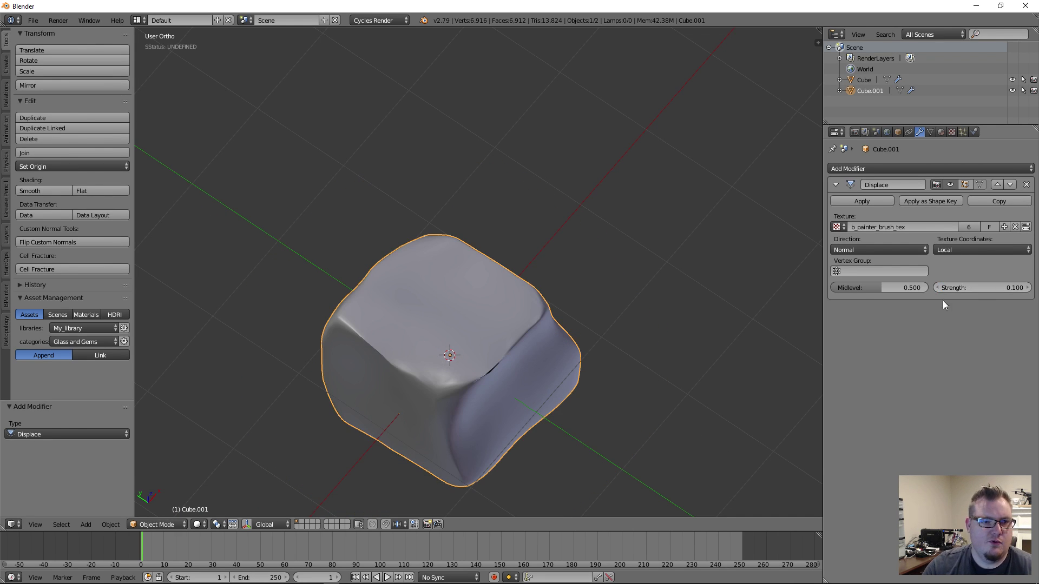
# Set the Displace modifier's midlevel to 0 and its strength to 1
pyautogui.moveTo(869, 288); pyautogui.dragTo(834, 287)
pyautogui.moveTo(957, 288); pyautogui.dragTo(990, 288)
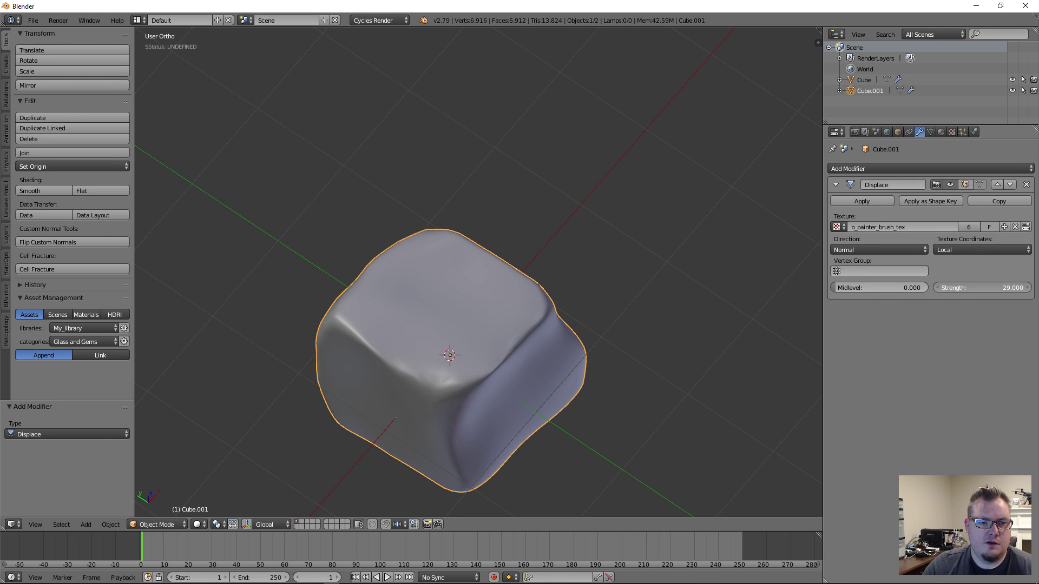
pyautogui.click(959, 288)
pyautogui.write('0')
pyautogui.press('Return')
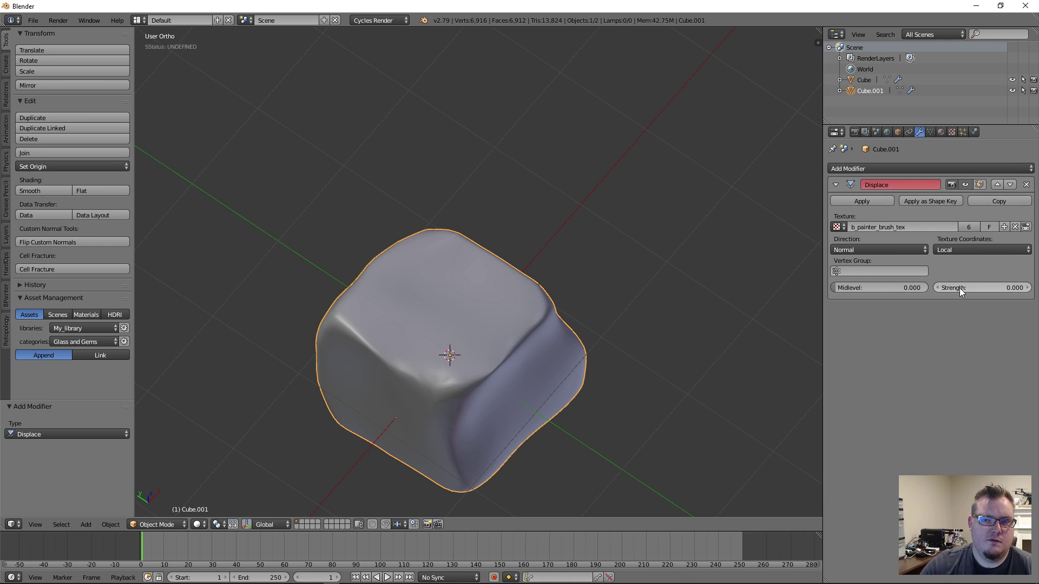
pyautogui.click(960, 288)
pyautogui.press('Return')
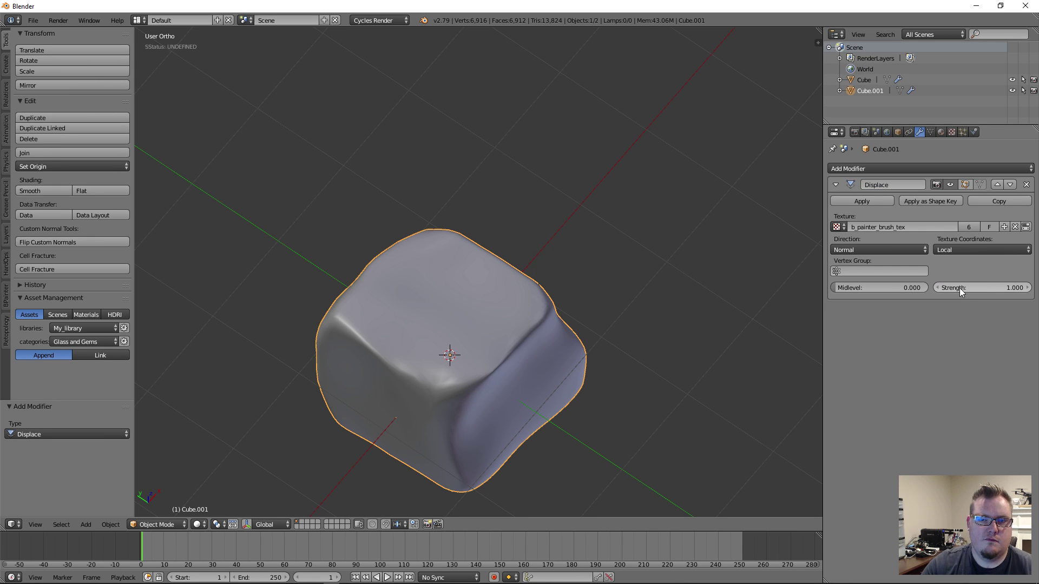
# Set the Displace modifier's midlevel to 0.5
pyautogui.moveTo(862, 283); pyautogui.dragTo(868, 283)
pyautogui.click(870, 290)
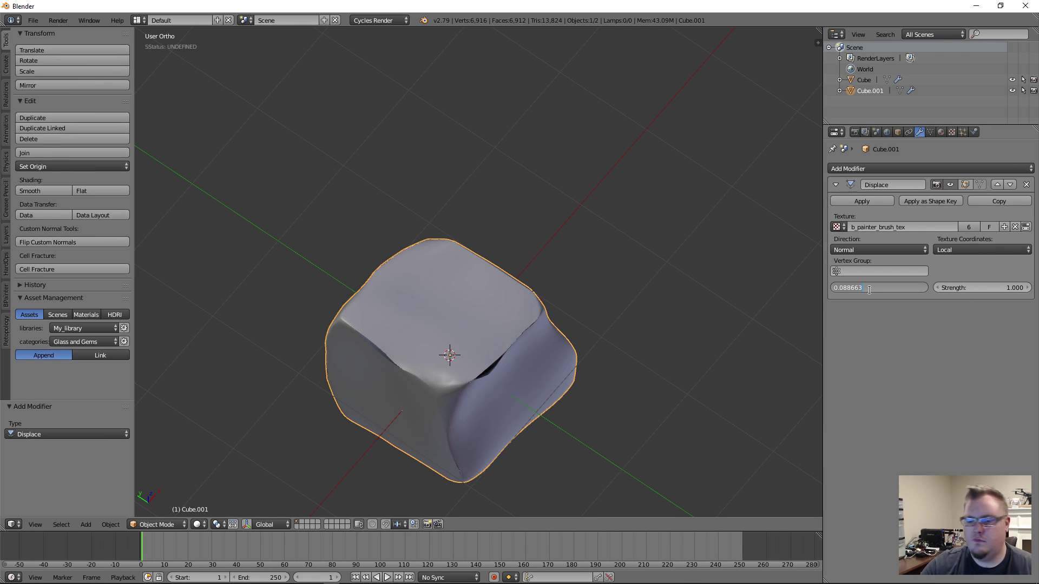
pyautogui.write('.5')
pyautogui.press('Return')
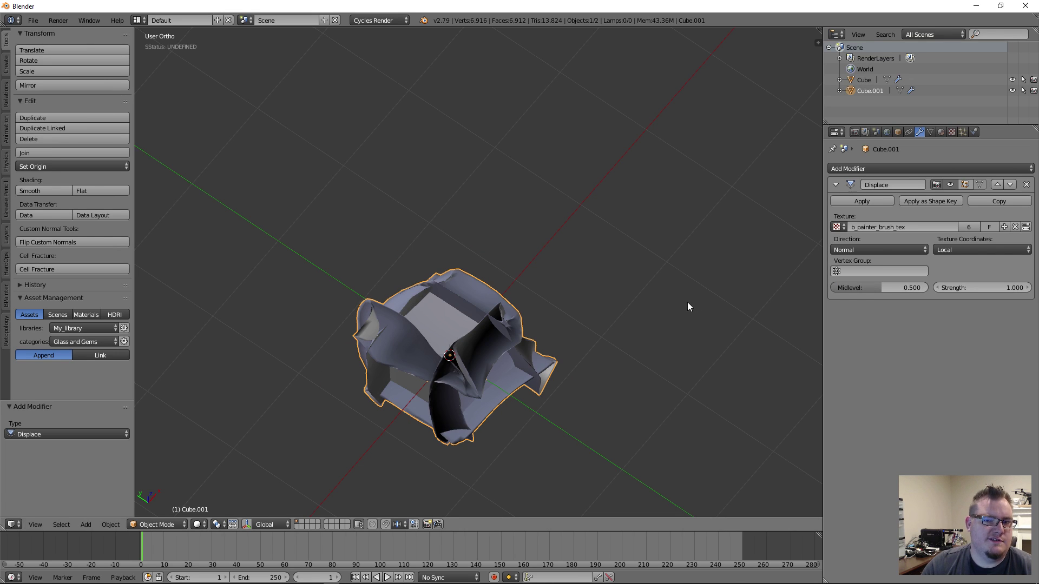
# Try X as the displacement direction and return it to Normal, keeping the texture coordinates on Local
pyautogui.click(889, 251)
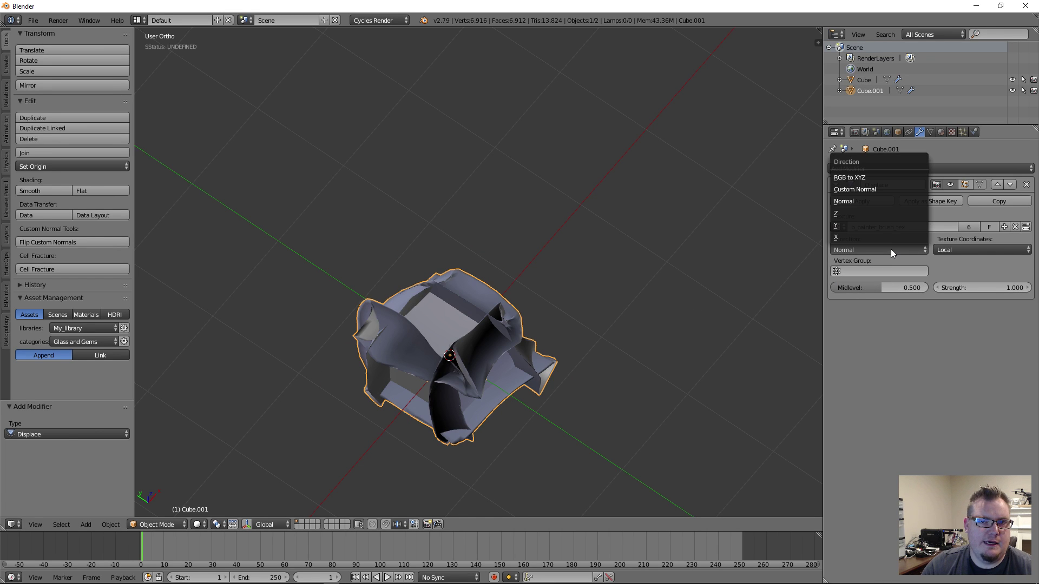
pyautogui.click(888, 241)
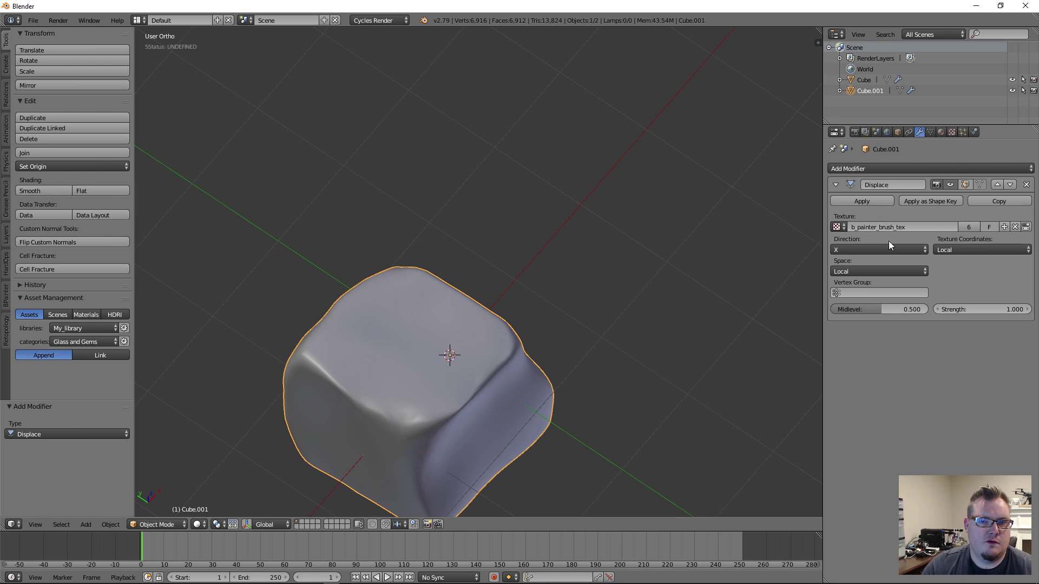
pyautogui.click(890, 247)
pyautogui.click(890, 237)
pyautogui.click(893, 246)
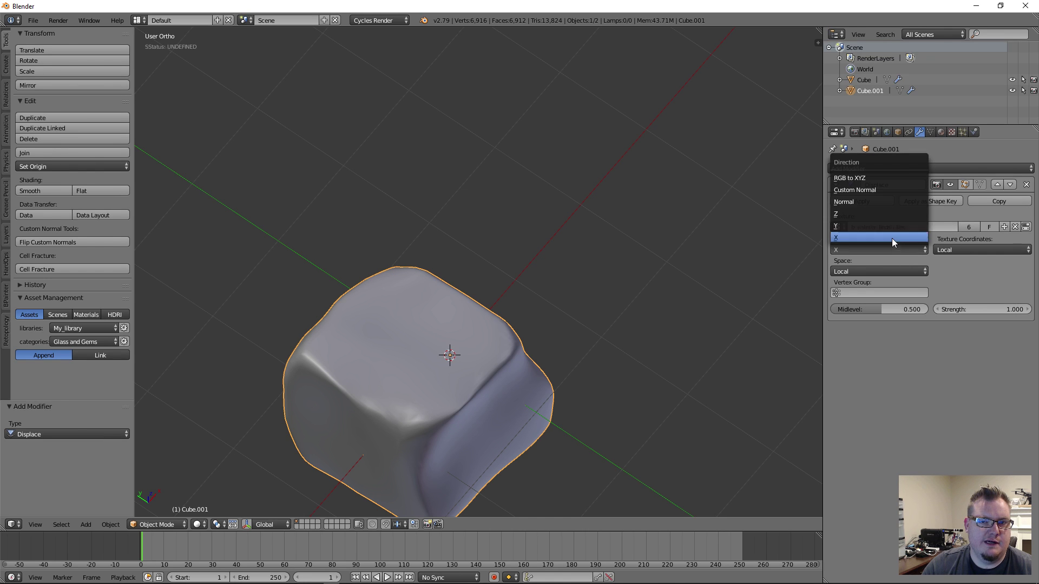
pyautogui.click(895, 200)
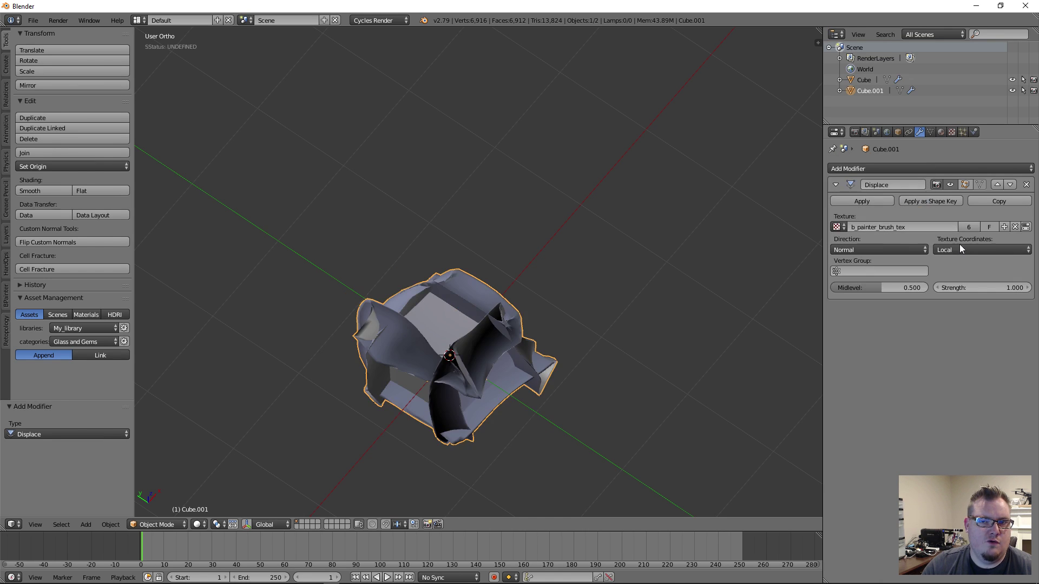
pyautogui.click(962, 249)
pyautogui.click(961, 247)
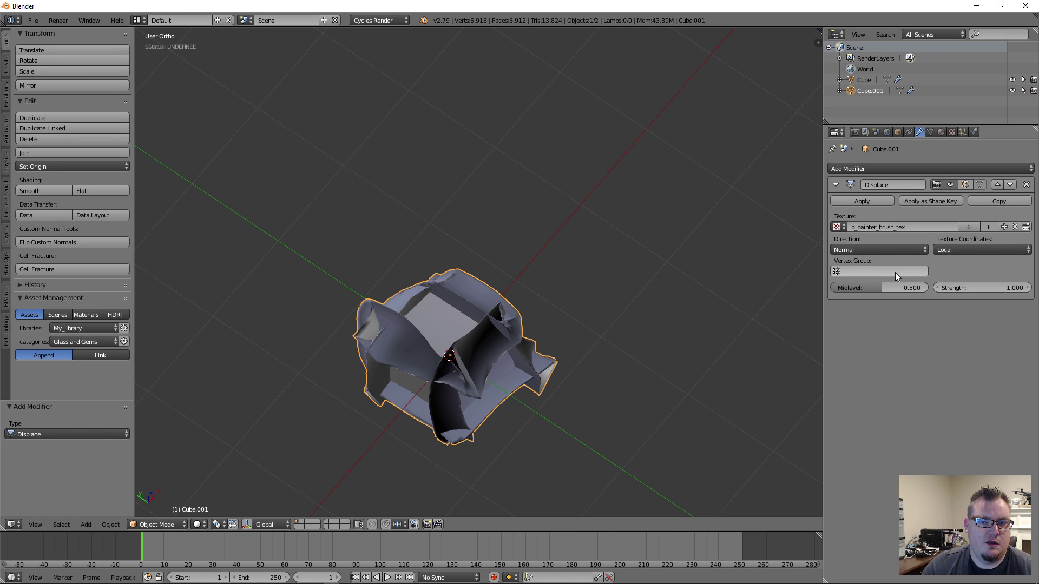
# Set the displacement strength to -0.08 and try moving the lumpy cube along the X axis
pyautogui.moveTo(978, 288); pyautogui.dragTo(926, 288)
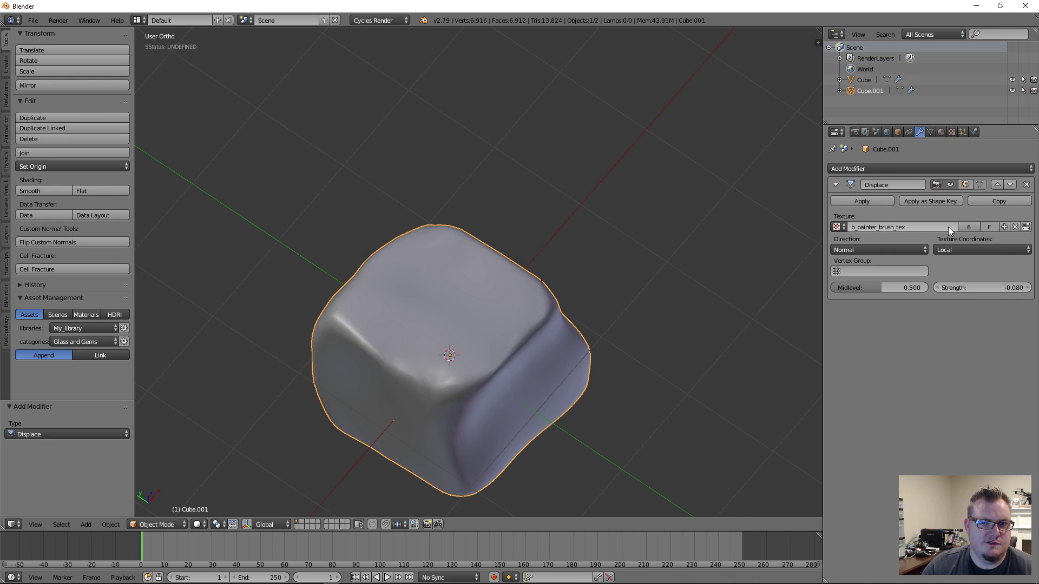
pyautogui.scroll(-2, 480, 331)
pyautogui.moveTo(479, 331); pyautogui.dragTo(472, 304, button='middle')
pyautogui.press('g')
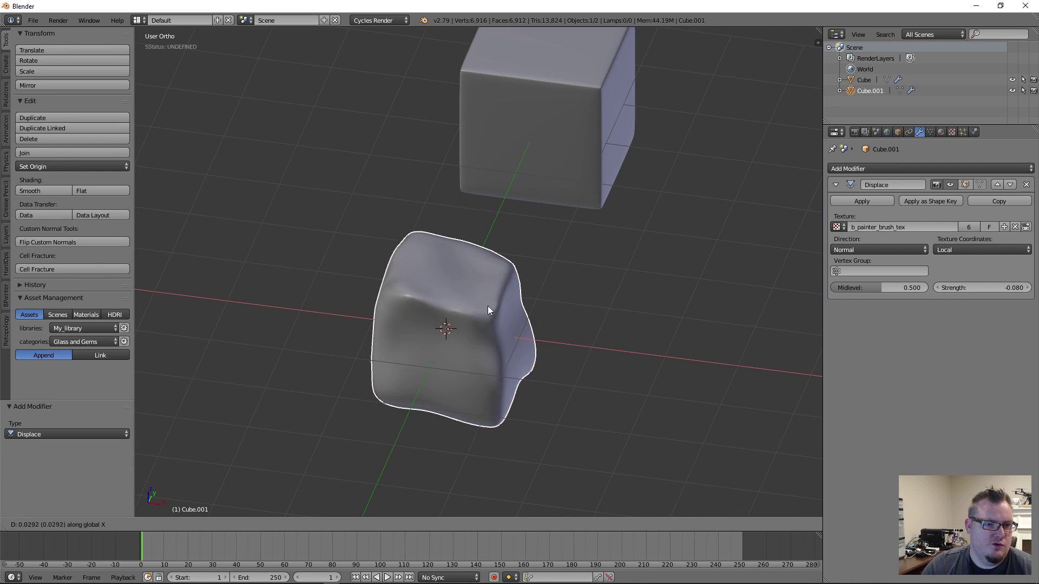
pyautogui.press('x')
pyautogui.rightClick(508, 310)
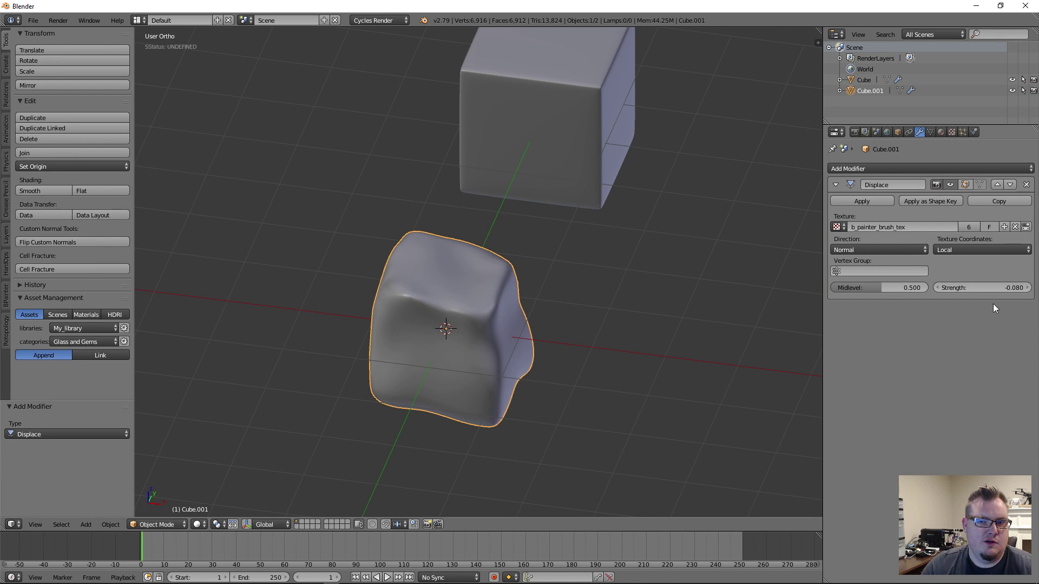
# Set the displacement strength to 0.14 and try Global texture coordinates with a cancelled move of the lumpy cube along X
pyautogui.moveTo(965, 288)
pyautogui.mouseDown()
pyautogui.moveTo(1008, 288)
pyautogui.moveTo(976, 288)
pyautogui.mouseUp()
pyautogui.click(964, 248)
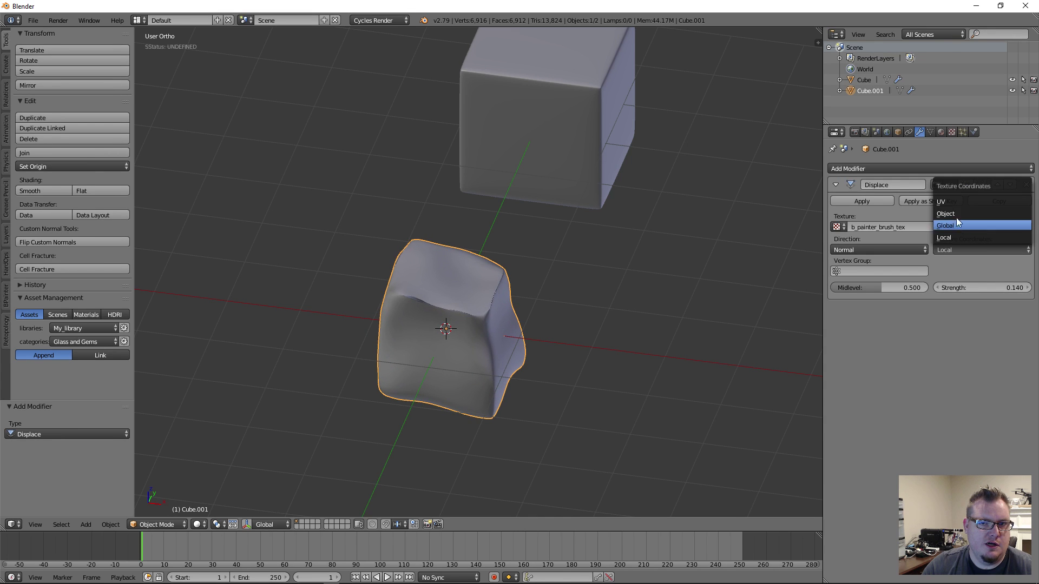
pyautogui.click(953, 225)
pyautogui.press('g')
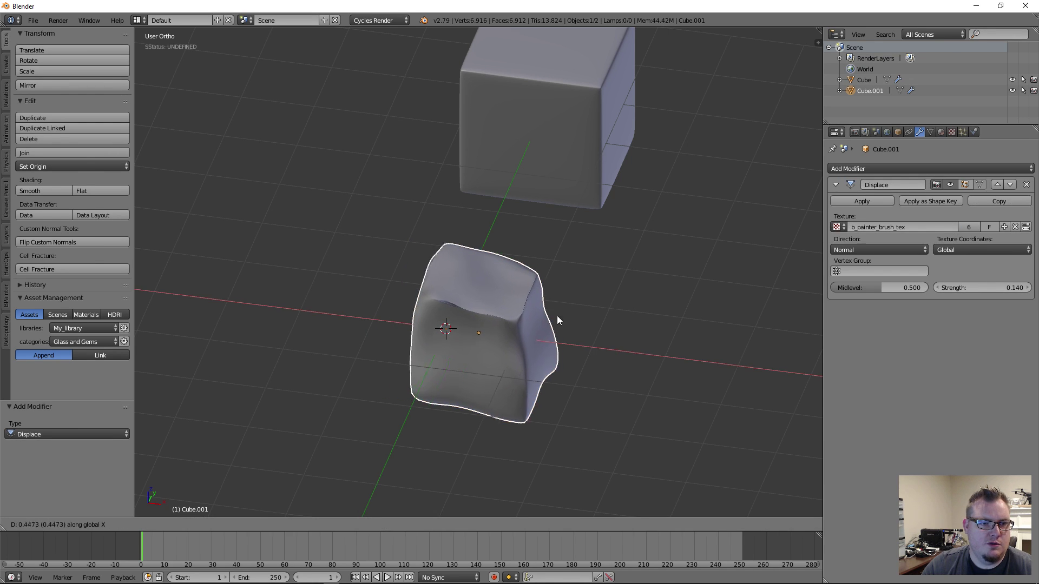
pyautogui.rightClick(653, 319)
# Switch the displacement's texture coordinates to Local and try moving the lumpy cube
pyautogui.click(960, 250)
pyautogui.click(944, 238)
pyautogui.press('g')
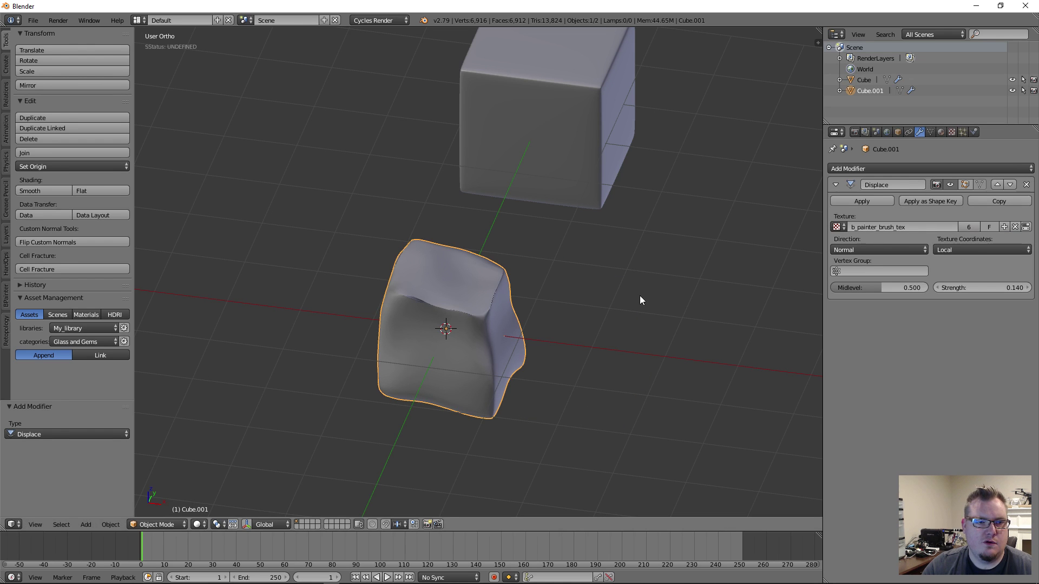
pyautogui.rightClick(716, 299)
# Try Object texture coordinates with a cancelled move of the lumpy cube, and return the coordinates to Local
pyautogui.click(963, 249)
pyautogui.click(956, 213)
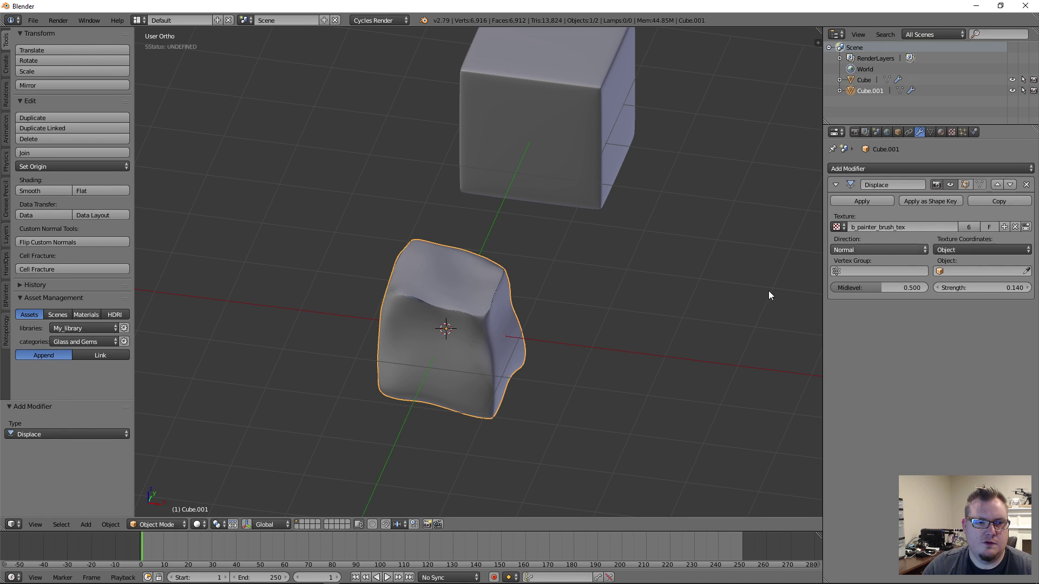
pyautogui.press('g')
pyautogui.press('x')
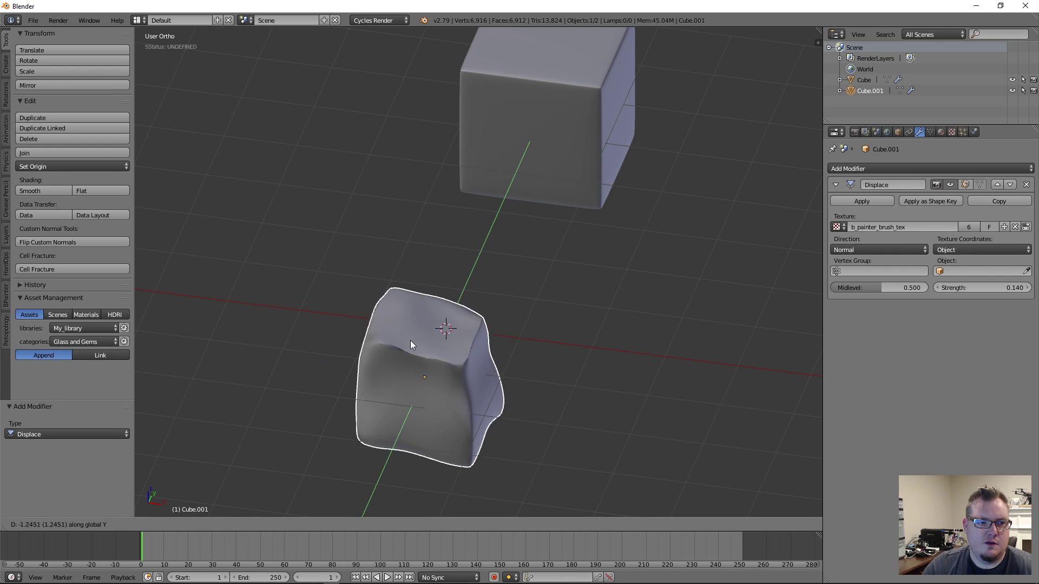
pyautogui.rightClick(522, 355)
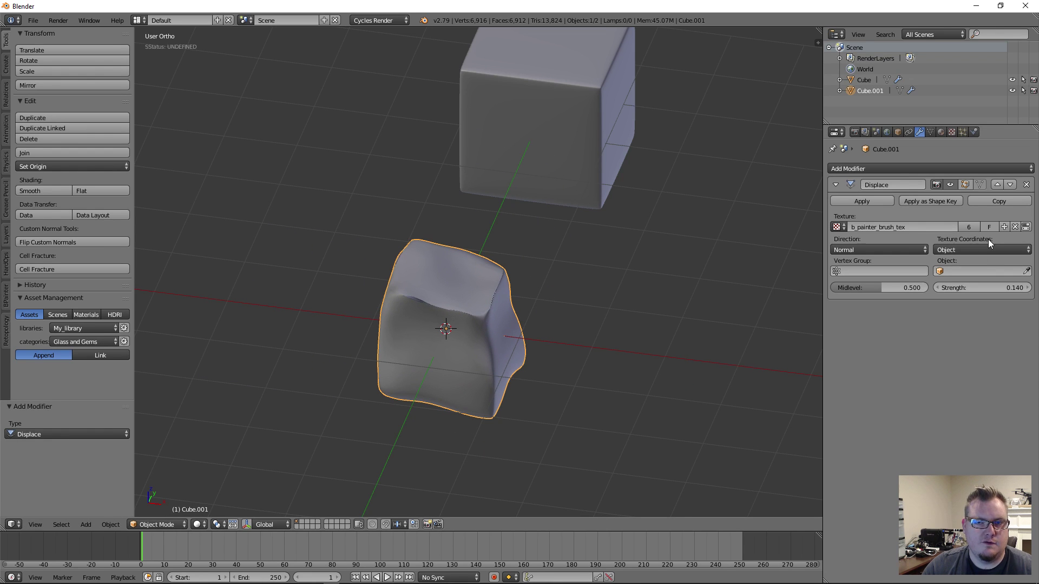
pyautogui.click(979, 249)
pyautogui.click(974, 241)
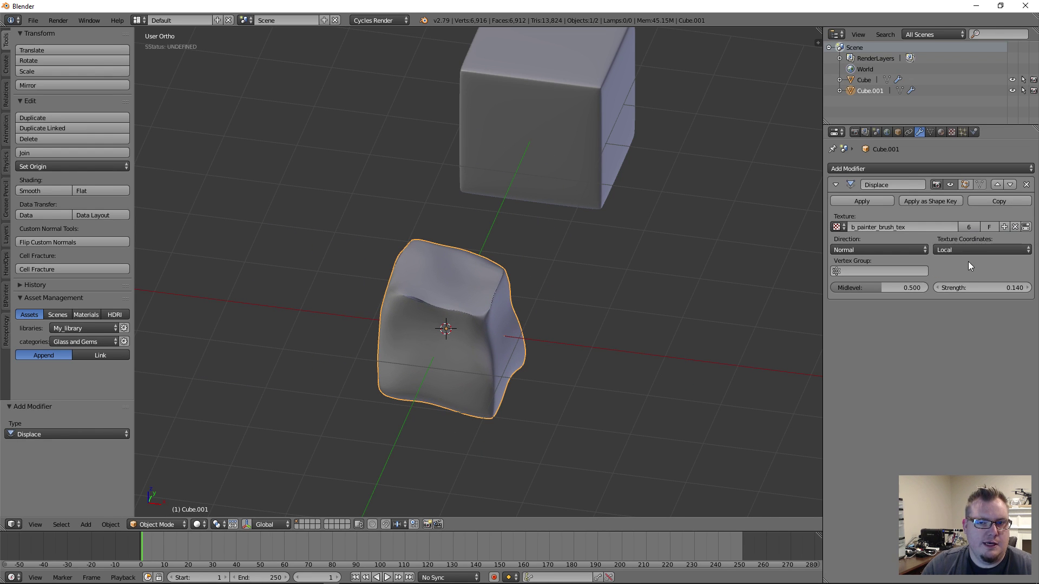
# Set the displacement's texture coordinates to Object, with Cube as the reference object
pyautogui.click(972, 251)
pyautogui.click(966, 213)
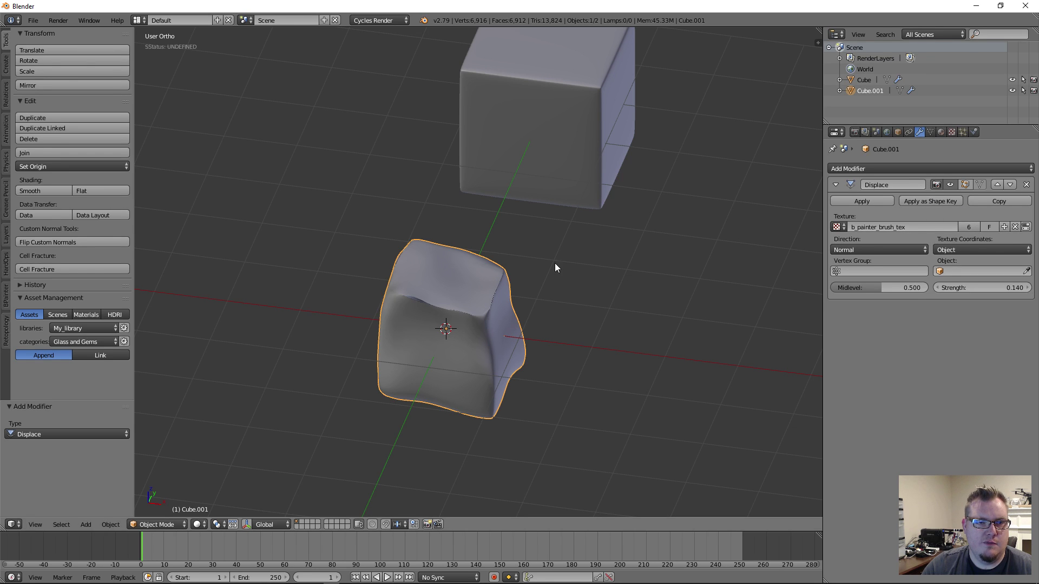
pyautogui.rightClick(564, 171)
pyautogui.rightClick(496, 301)
pyautogui.click(975, 272)
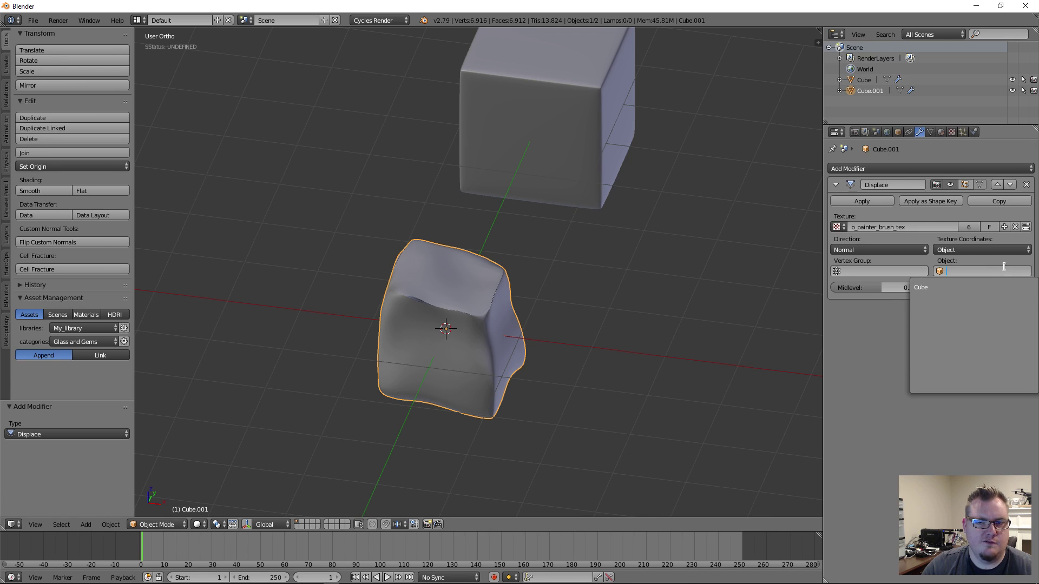
pyautogui.click(955, 288)
# Try moving the lumpy cube along the global axes to test the object-based displacement
pyautogui.press('g')
pyautogui.press('y')
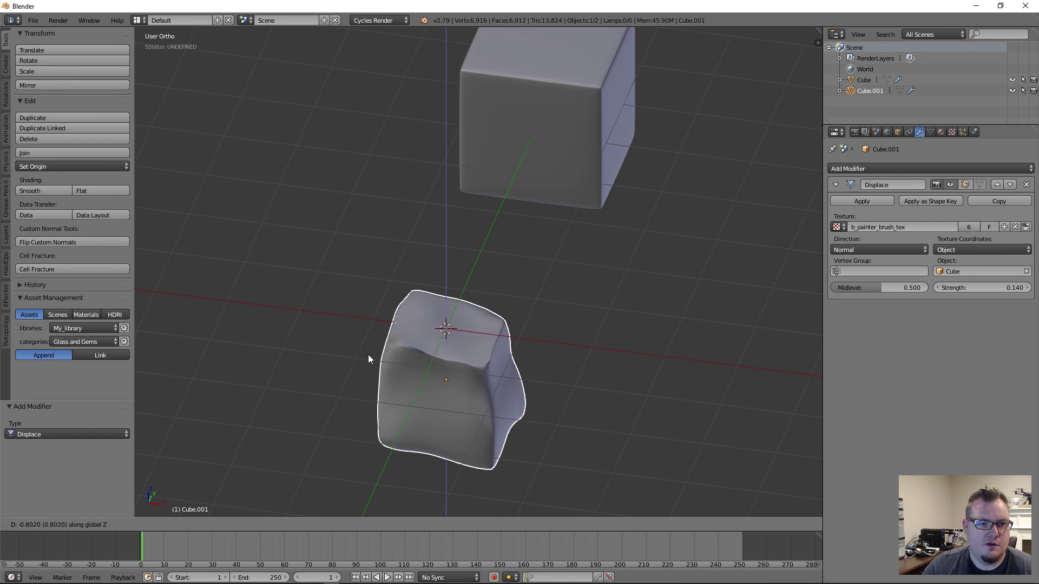
pyautogui.click(315, 194)
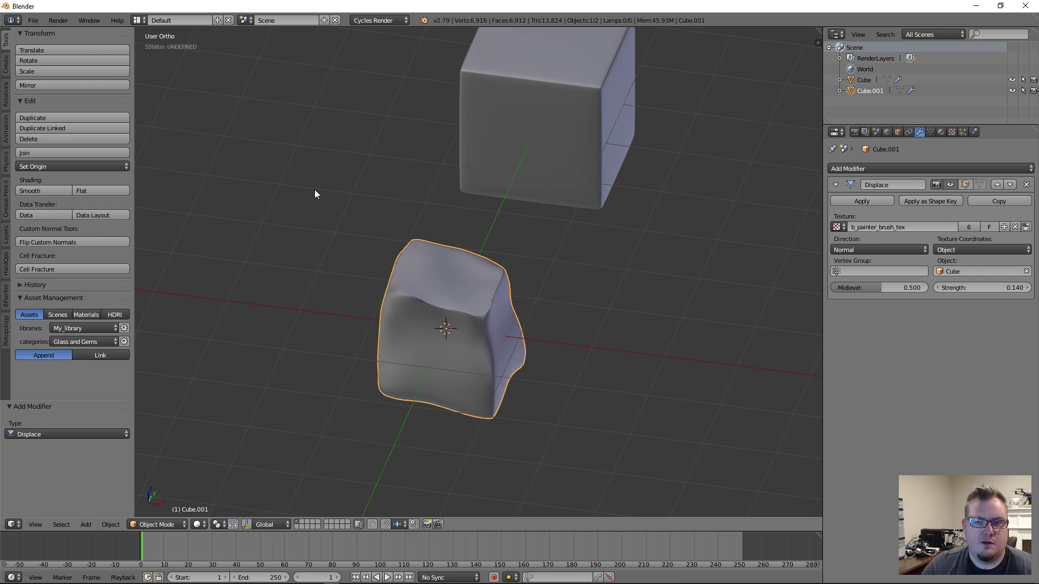
pyautogui.click(950, 250)
# Try moving the smooth reference cube along the global axes, cancel the move, and reselect the lumpy cube
pyautogui.rightClick(565, 145)
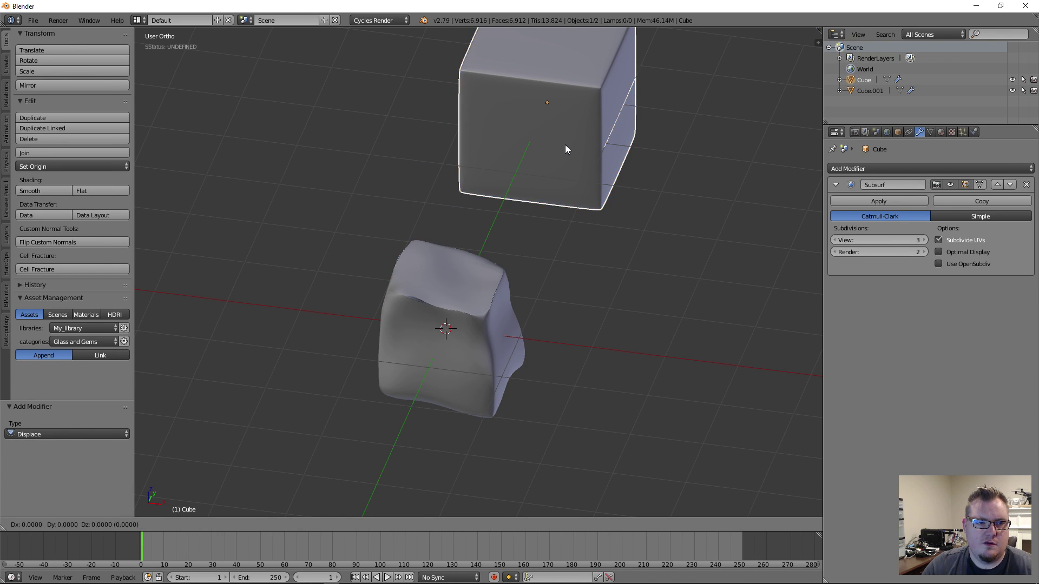
pyautogui.press('g')
pyautogui.press('x')
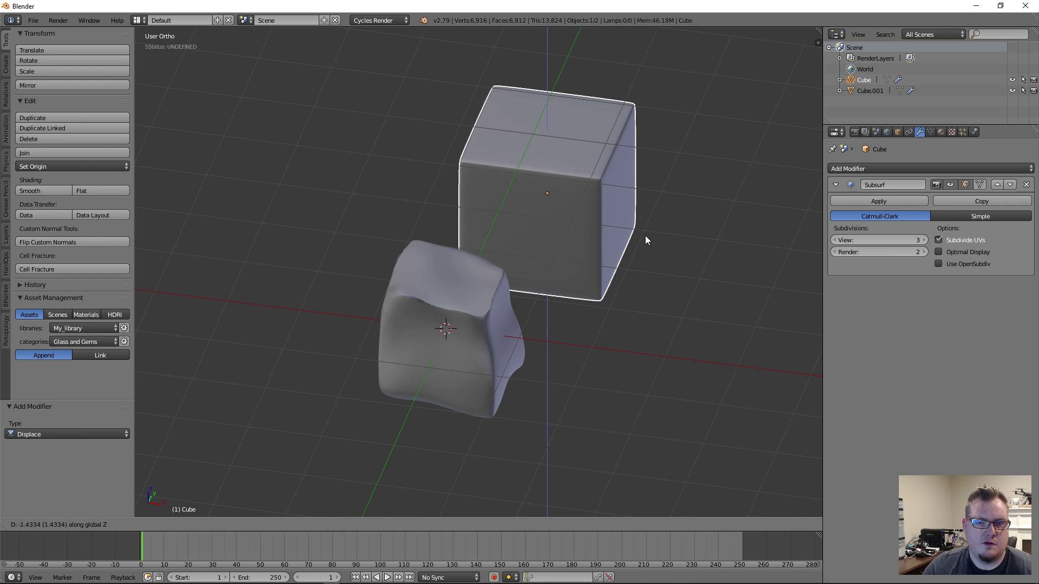
pyautogui.rightClick(645, 236)
pyautogui.rightClick(420, 350)
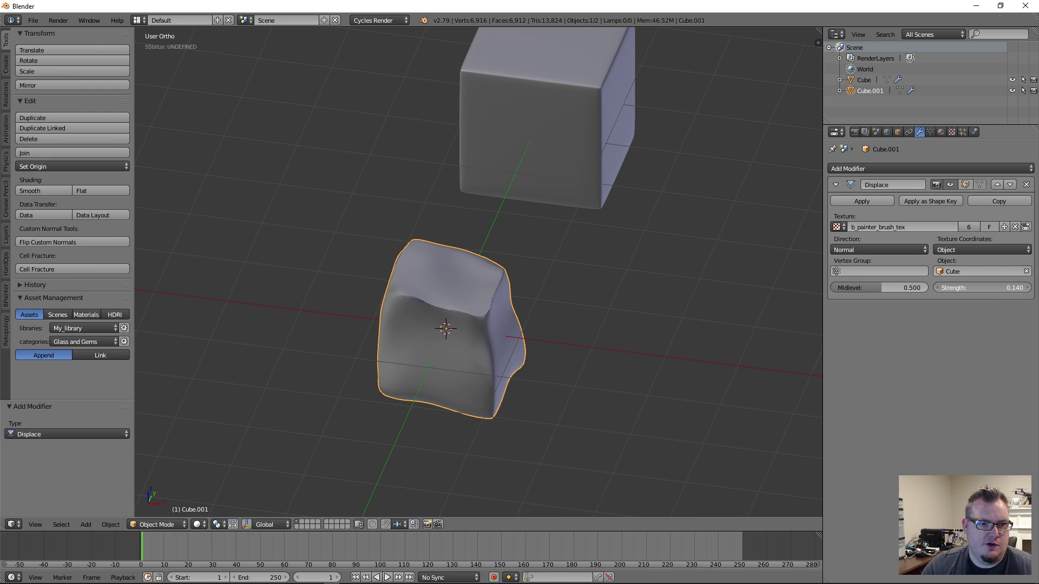
# Set the displacement strength to 1.640 and try moving the smooth reference cube along the global Y axis, cancelling the move
pyautogui.moveTo(982, 288); pyautogui.dragTo(1020, 288)
pyautogui.rightClick(589, 190)
pyautogui.press('g')
pyautogui.press('y')
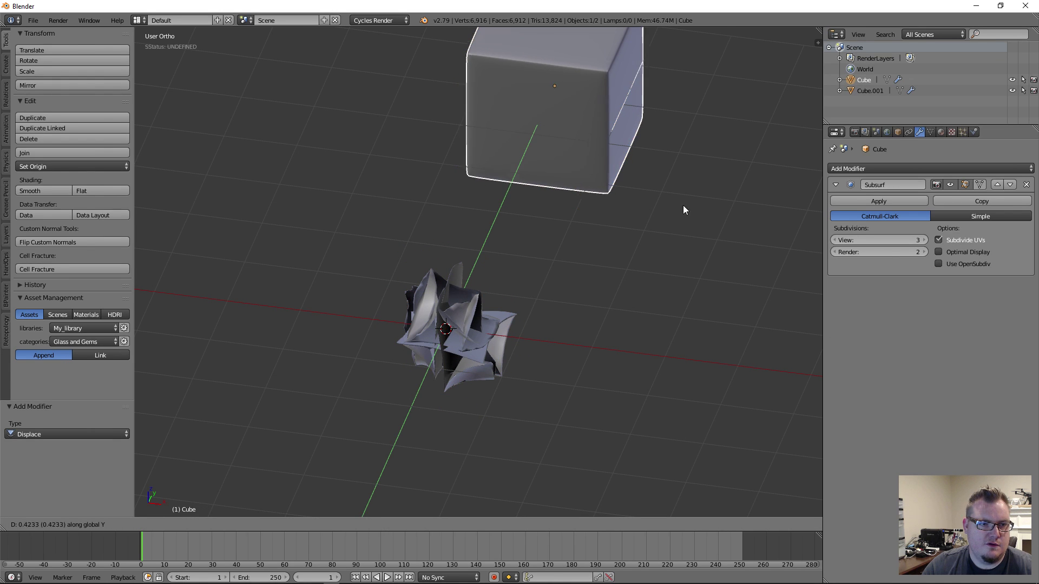
pyautogui.press('Escape')
pyautogui.rightClick(493, 334)
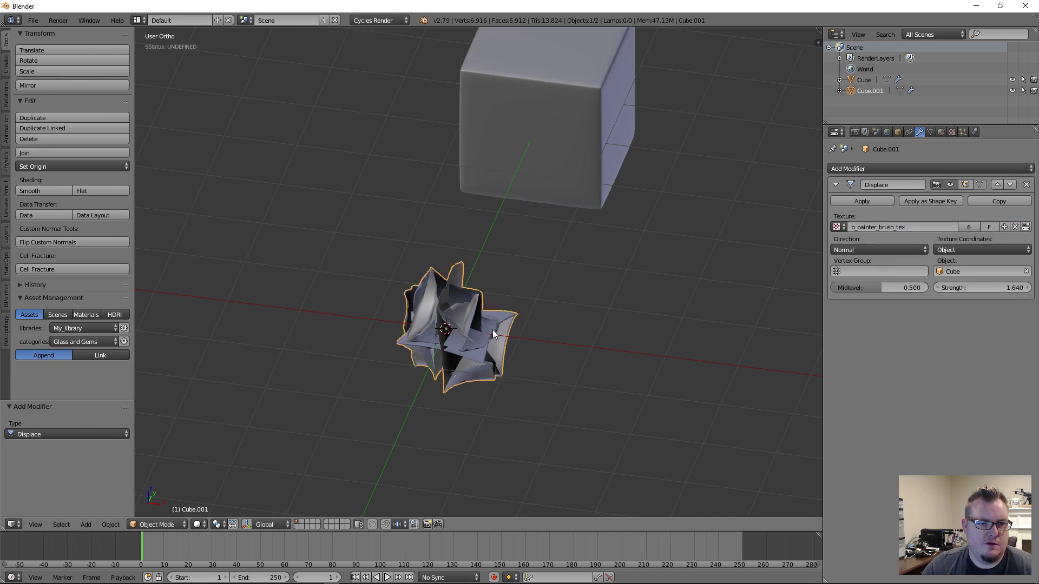
pyautogui.press('g')
pyautogui.press('Escape')
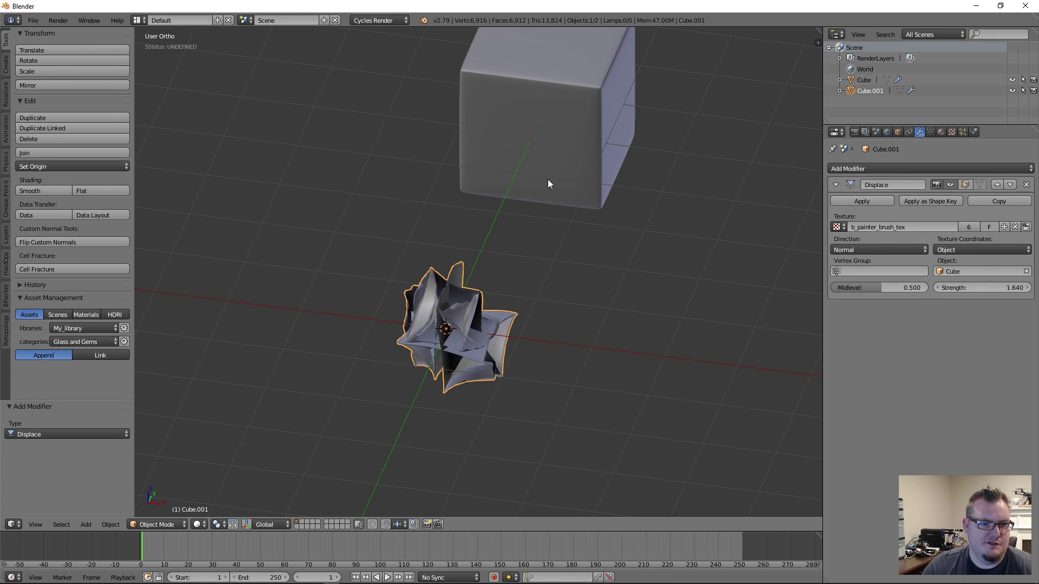
pyautogui.rightClick(548, 184)
pyautogui.rightClick(510, 343)
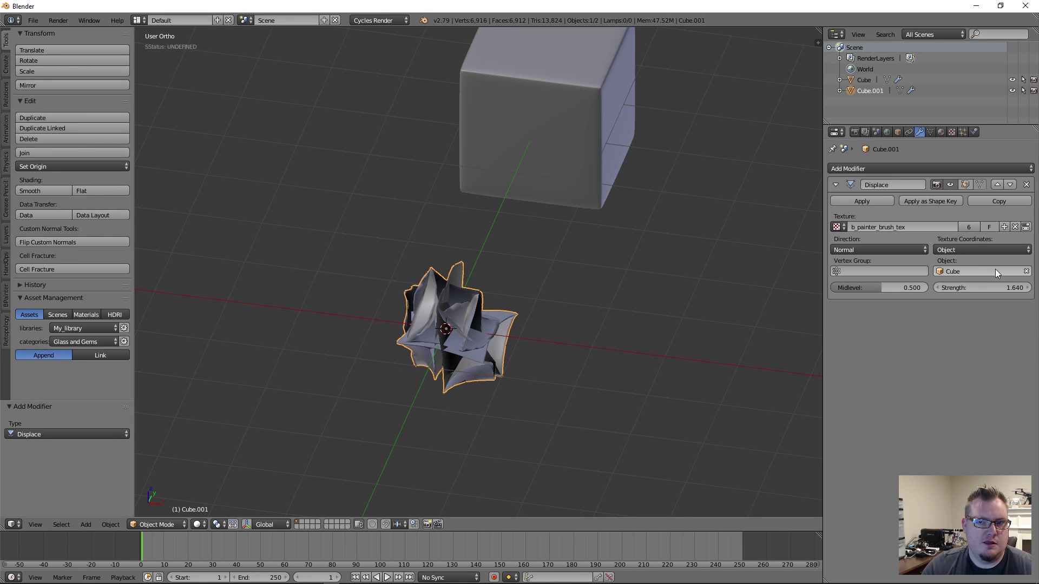
# Clear the reference object from the lumpy cube's displacement and remove its Displace modifier
pyautogui.click(1027, 271)
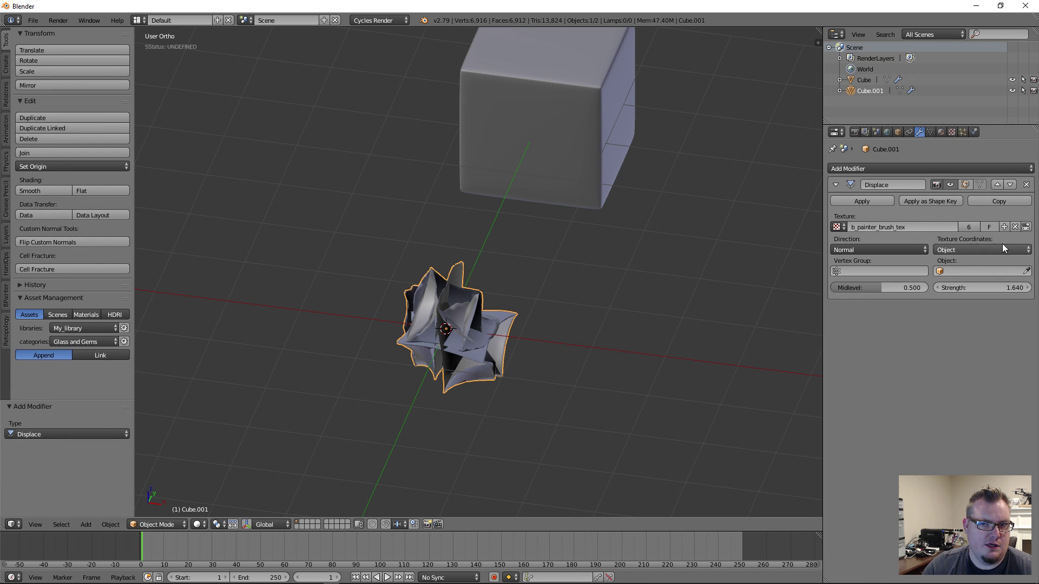
pyautogui.click(1002, 248)
pyautogui.click(989, 248)
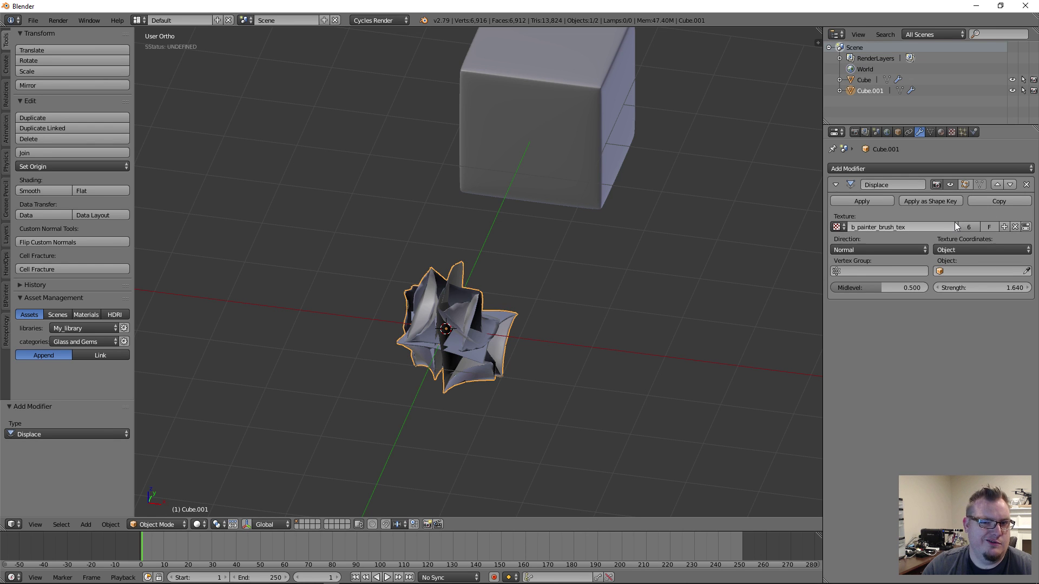
pyautogui.click(1027, 185)
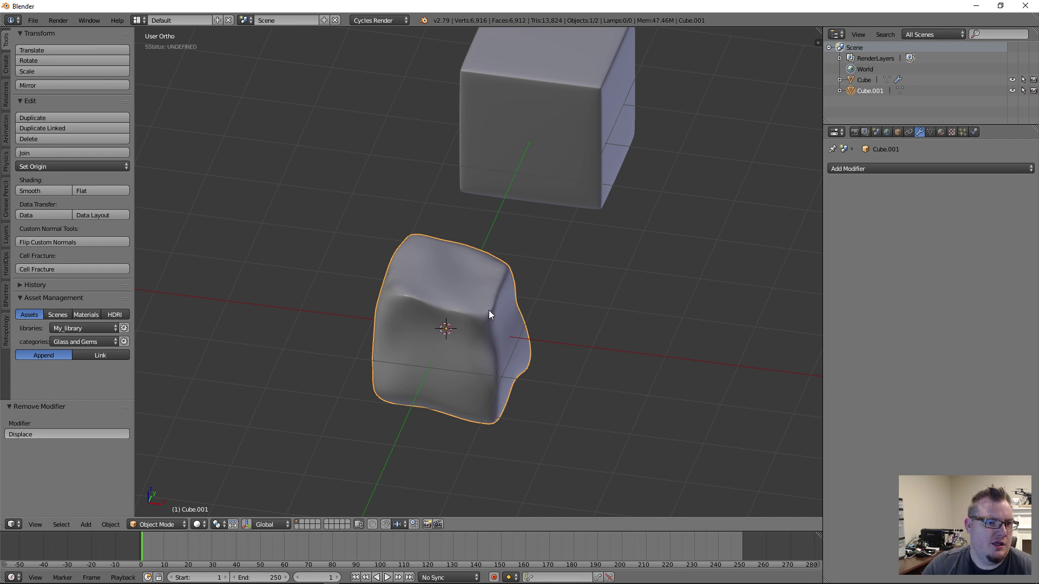
# Move the smooth cube about -2.73 along the global Y axis, bringing it closer to the lumpy cube
pyautogui.scroll(-4, 488, 309)
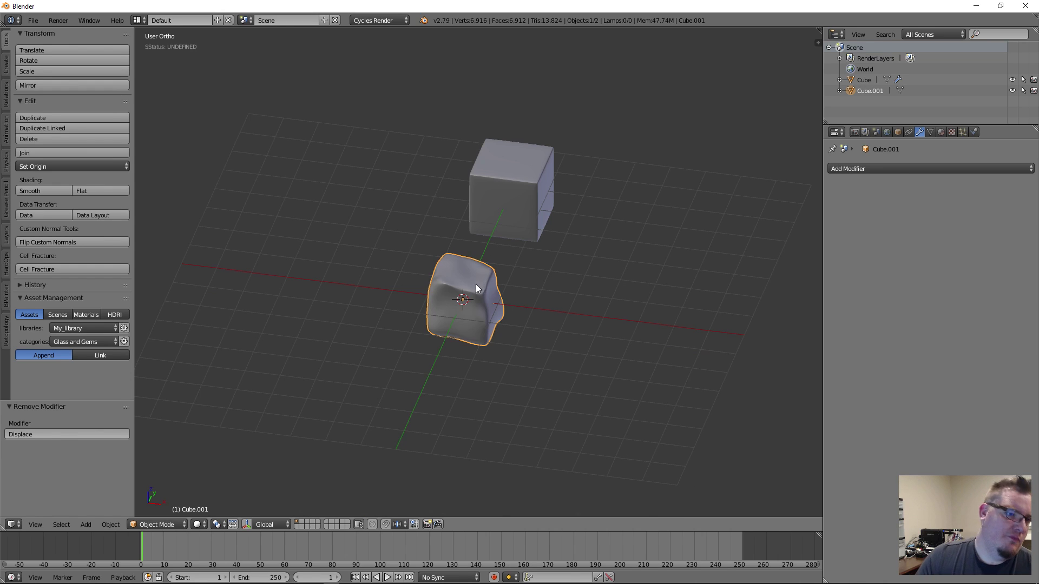
pyautogui.moveTo(487, 295); pyautogui.dragTo(476, 293, button='middle')
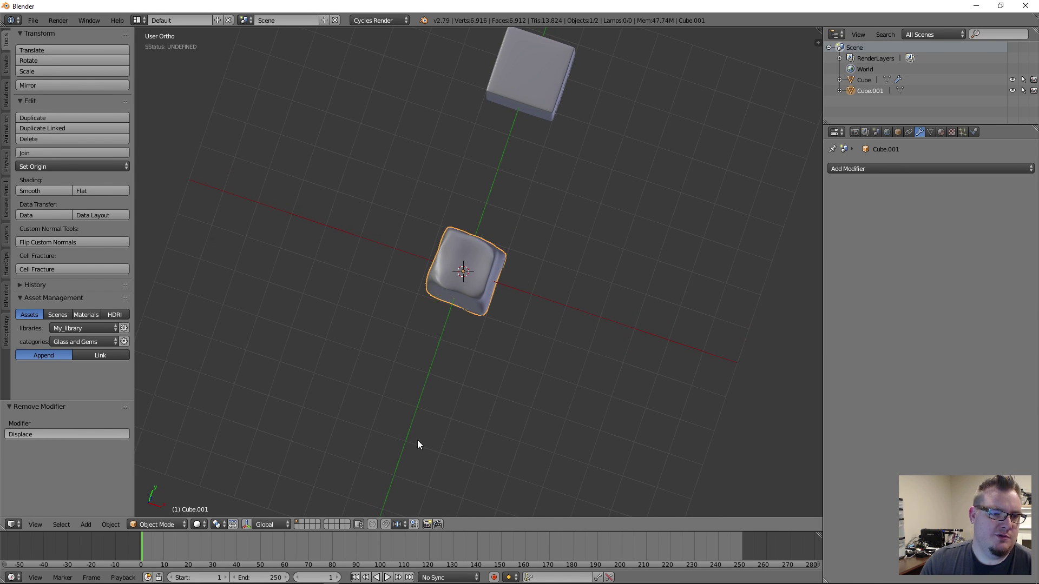
pyautogui.moveTo(505, 328); pyautogui.dragTo(550, 277, button='middle')
pyautogui.scroll(3, 459, 272)
pyautogui.scroll(-3, 549, 277)
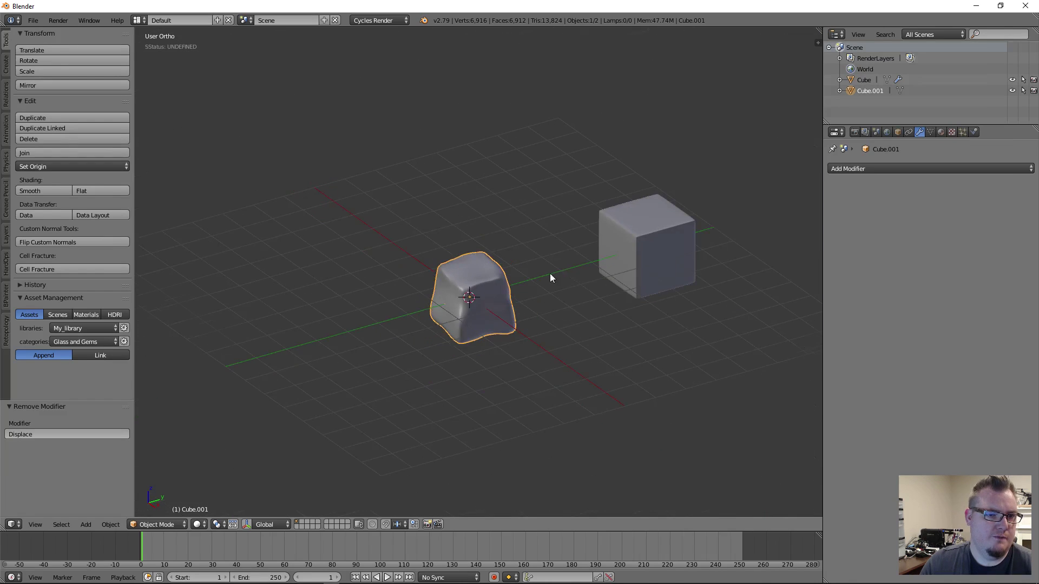
pyautogui.rightClick(641, 236)
pyautogui.moveTo(640, 236); pyautogui.dragTo(583, 329, button='middle')
pyautogui.press('KP_7')
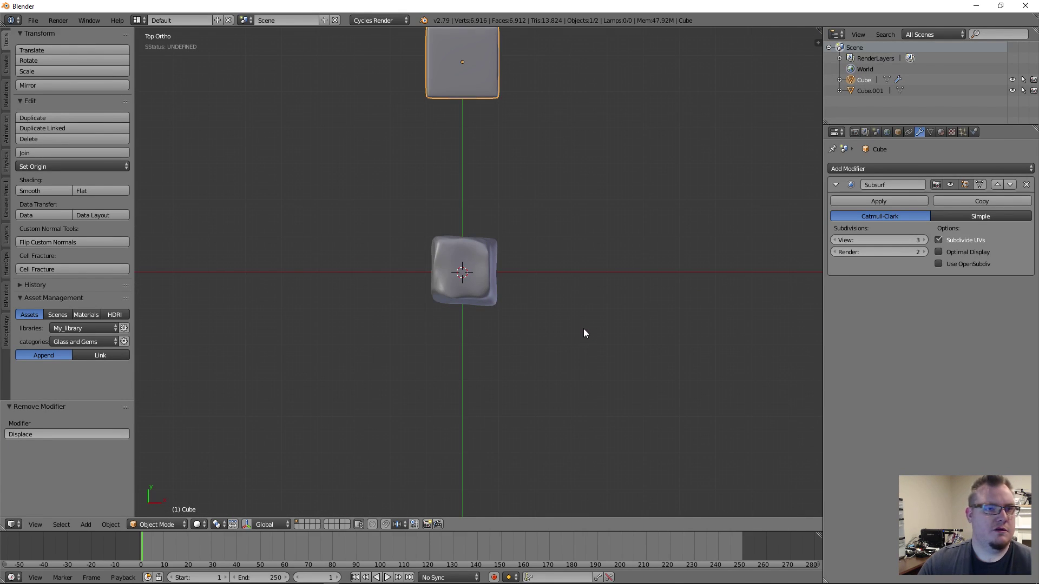
pyautogui.scroll(-2, 584, 329)
pyautogui.keyDown('shift'); pyautogui.moveTo(558, 193); pyautogui.dragTo(545, 275, button='middle'); pyautogui.keyUp('shift')
pyautogui.scroll(3, 543, 281)
pyautogui.press('g')
pyautogui.press('y')
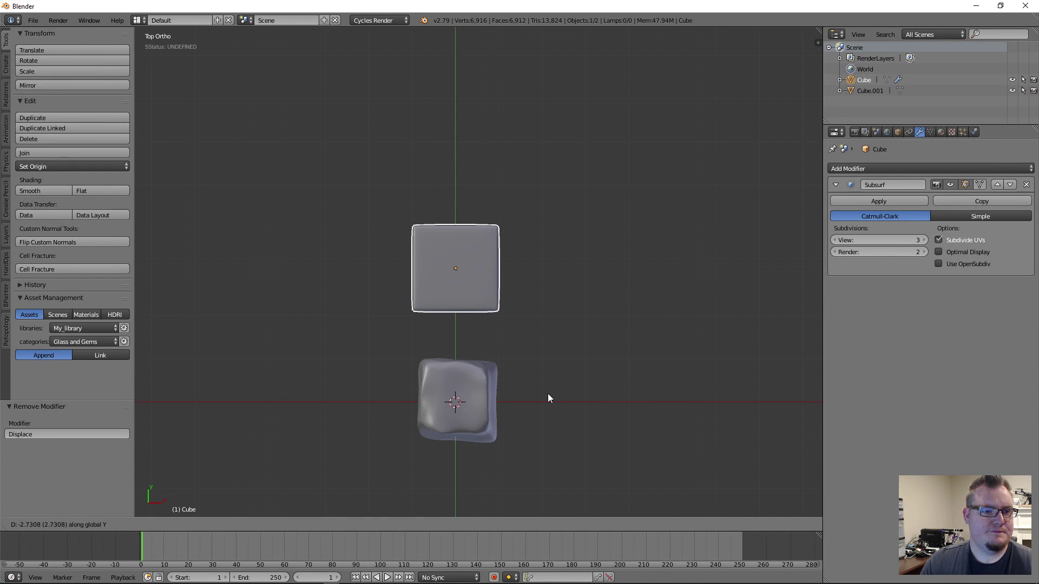
pyautogui.click(547, 398)
pyautogui.moveTo(534, 378); pyautogui.dragTo(476, 374, button='middle')
pyautogui.scroll(3, 452, 375)
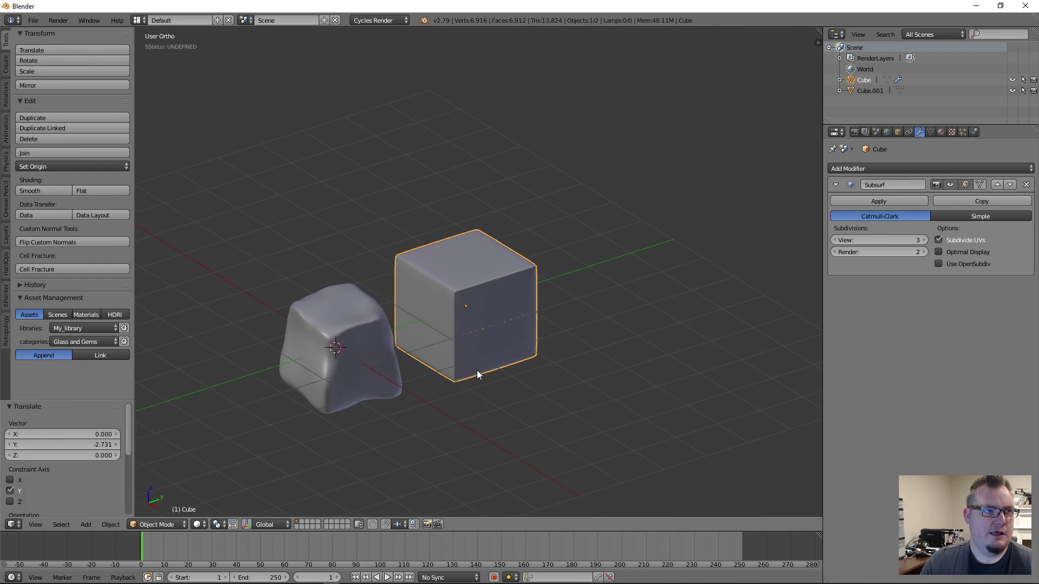
# Save the scene as Sugar.blend in The Atlantean Amulet project folder
pyautogui.hotkey('ctrl', 'shift', 's')
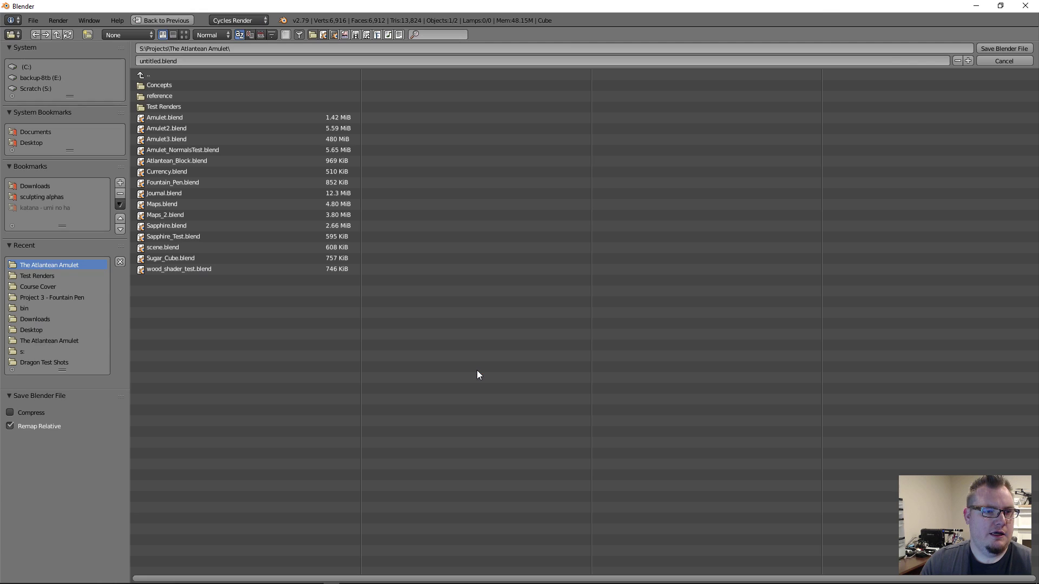
pyautogui.click(148, 58)
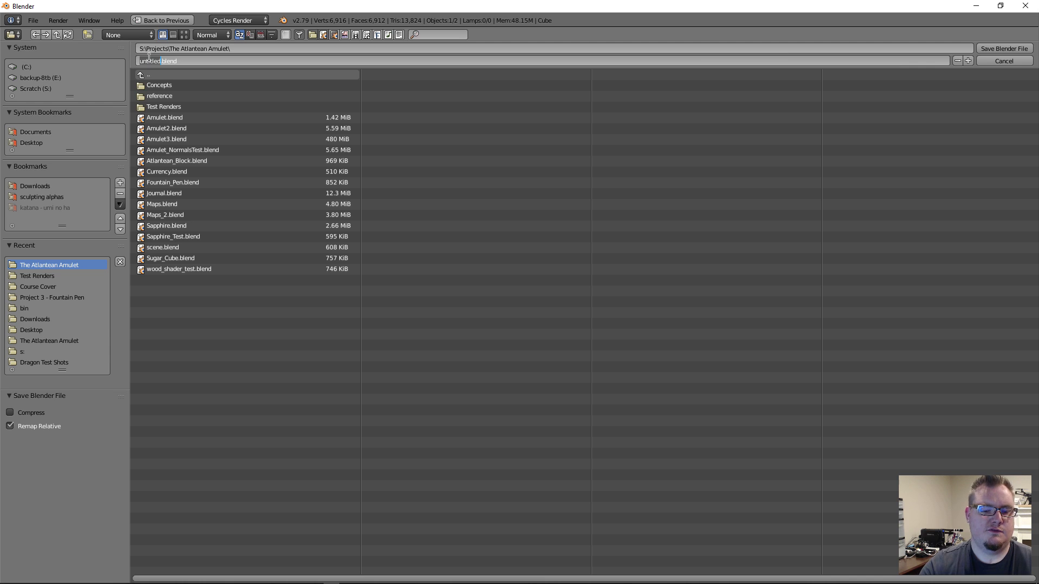
pyautogui.write('Sugar')
pyautogui.press('Return')
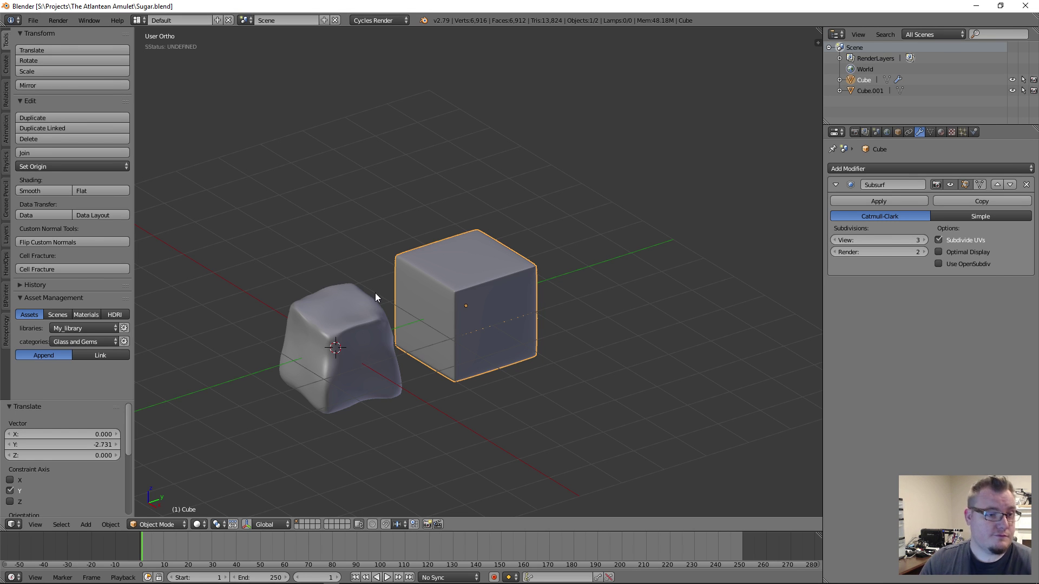
# Deselect both cubes and switch to layer 2 in the top orthographic view
pyautogui.moveTo(375, 293); pyautogui.dragTo(445, 316, button='middle')
pyautogui.press('a')
pyautogui.scroll(-3, 455, 327)
pyautogui.moveTo(474, 355); pyautogui.dragTo(430, 342, button='middle')
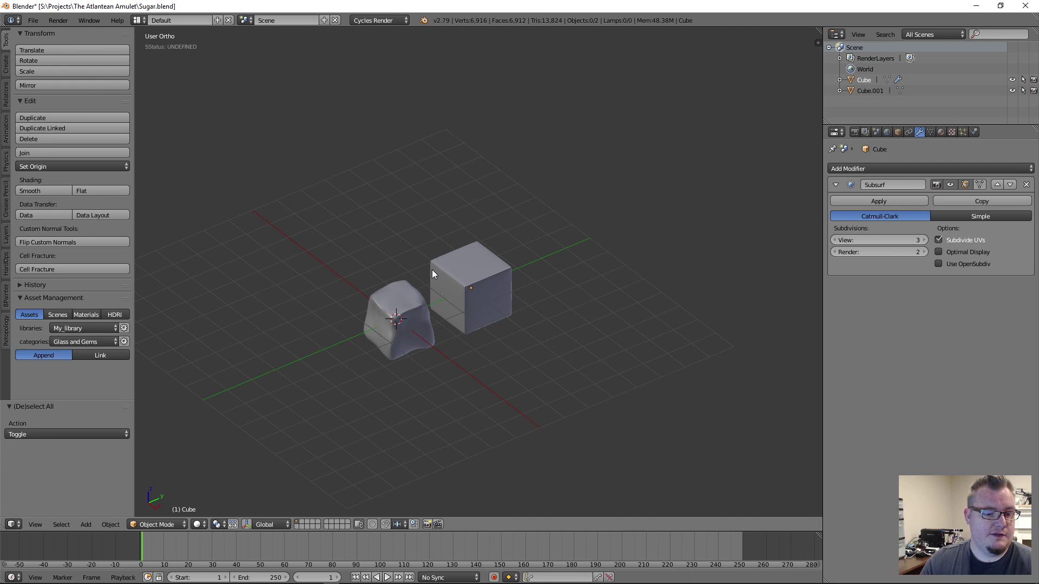
pyautogui.press('2')
pyautogui.moveTo(432, 274); pyautogui.dragTo(503, 307, button='middle')
pyautogui.press('KP_7')
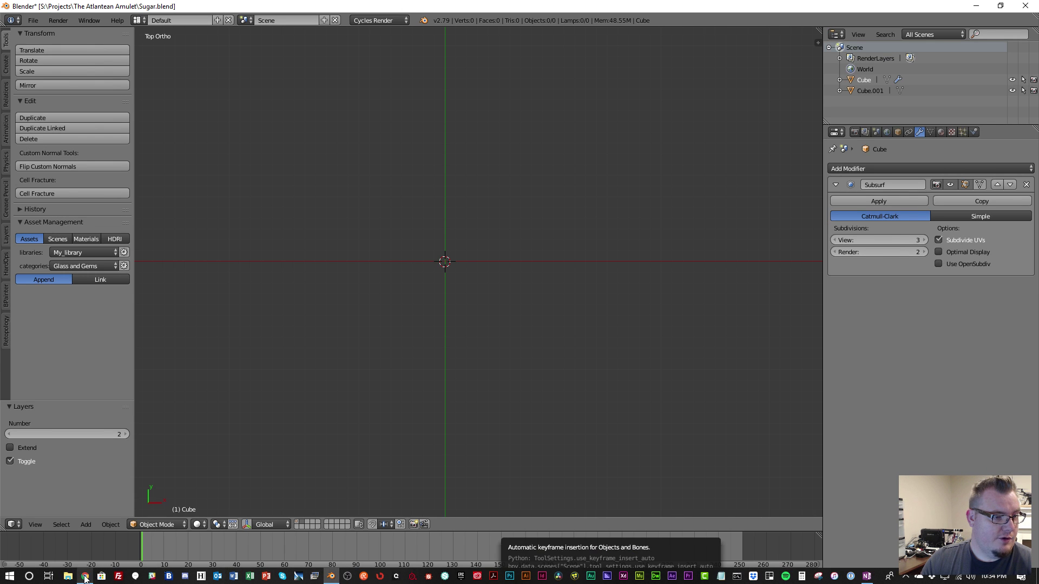
# Switch to the Pinterest browser window, return to the Sugar board and open the Art Deco 1921 silver-topped glass bowl pin
pyautogui.click(85, 577)
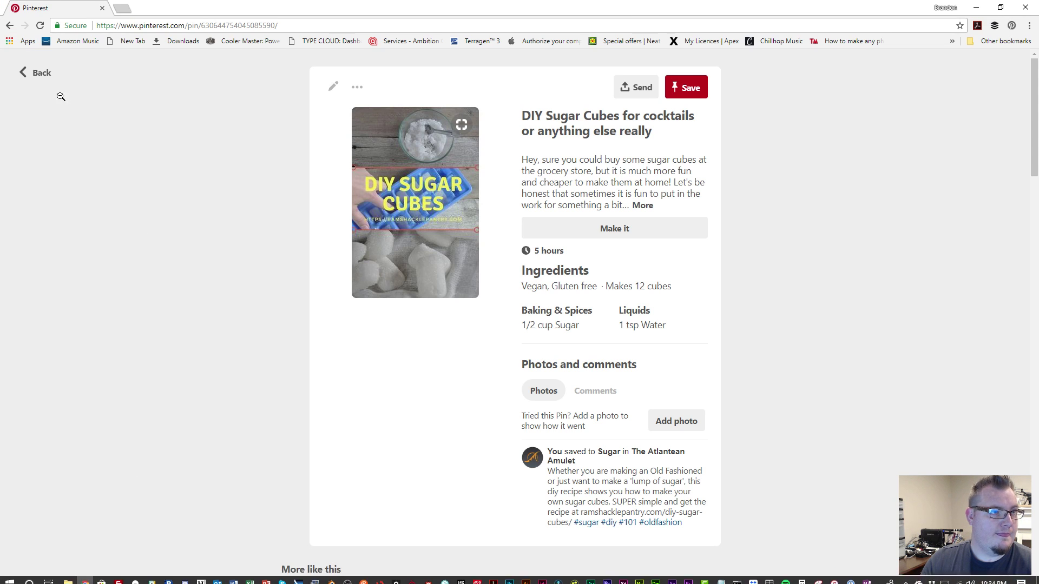
pyautogui.click(34, 72)
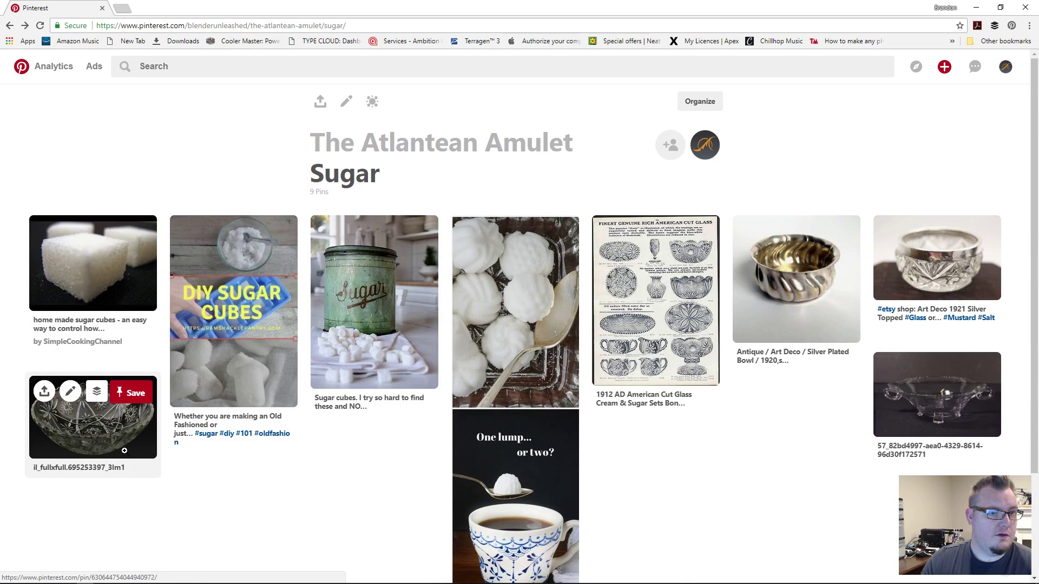
pyautogui.scroll(-2, 780, 379)
pyautogui.click(941, 165)
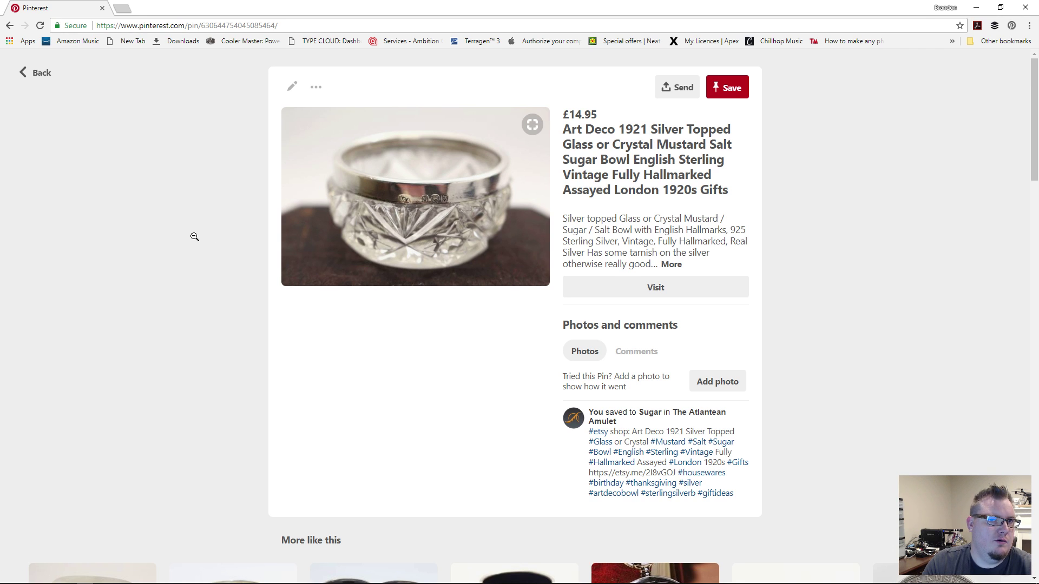
# Examine the Concept Painting.png image in Photos and return to the Blender scene
pyautogui.hotkey('alt', 'Tab')
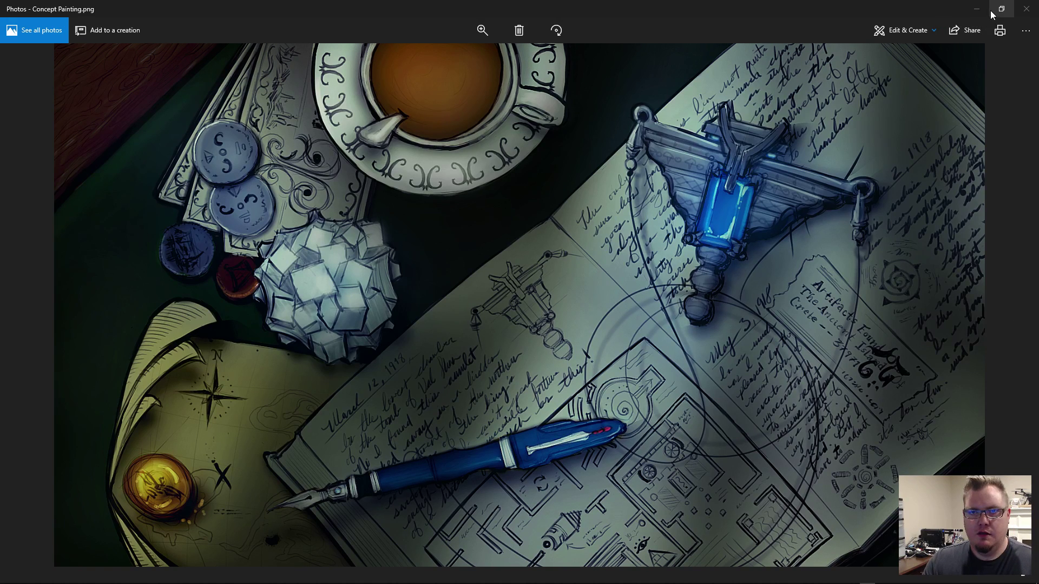
pyautogui.click(977, 9)
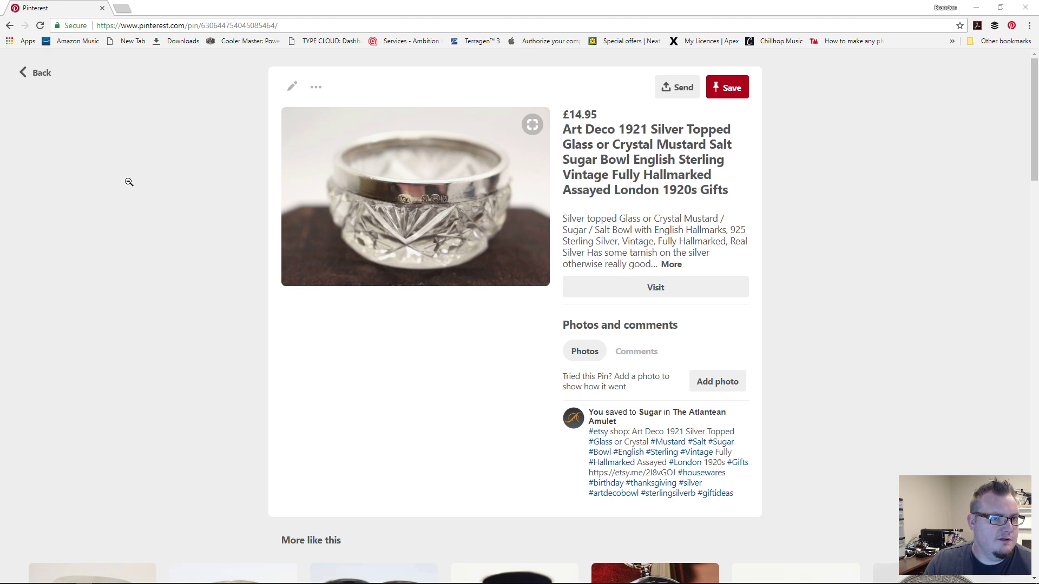
pyautogui.click(977, 8)
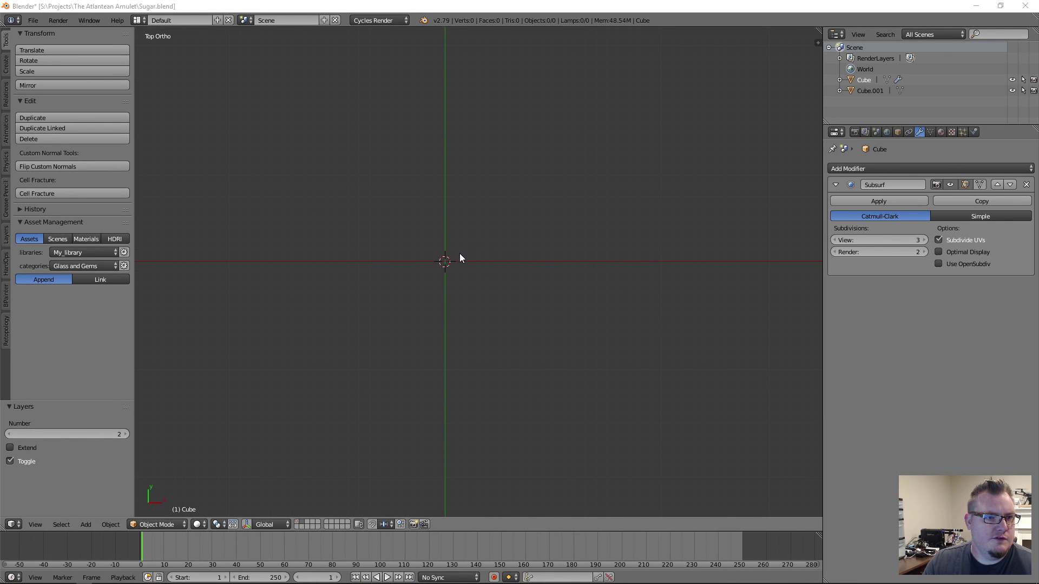
# Add a plane mesh at the origin on layer 2 and enter Edit Mode with nothing selected
pyautogui.keyDown('shift'); pyautogui.moveTo(459, 259); pyautogui.dragTo(437, 346, button='middle'); pyautogui.keyUp('shift')
pyautogui.hotkey('shift', 'a')
pyautogui.moveTo(494, 262)
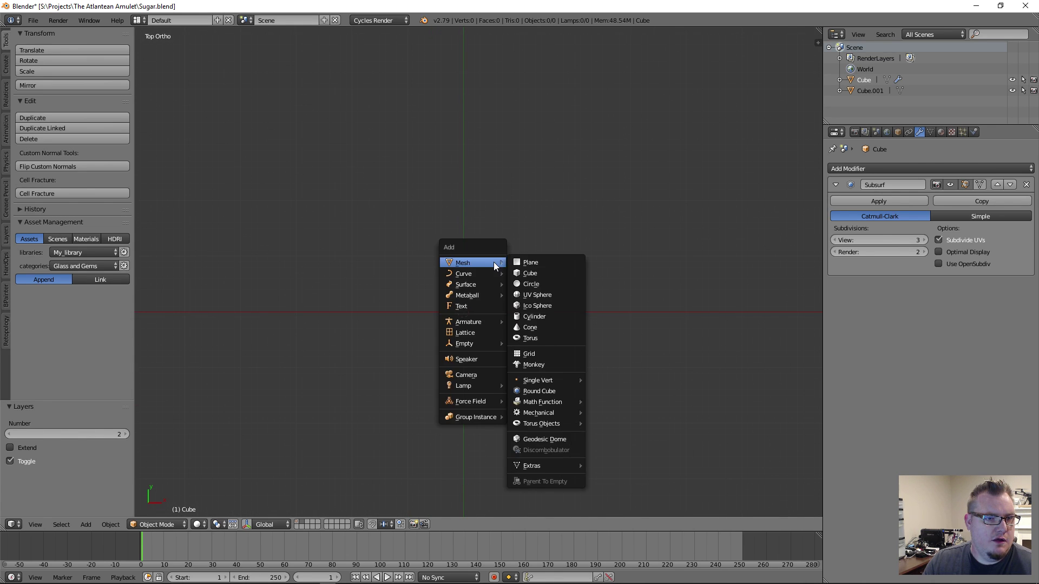
pyautogui.click(541, 263)
pyautogui.scroll(-7, 467, 303)
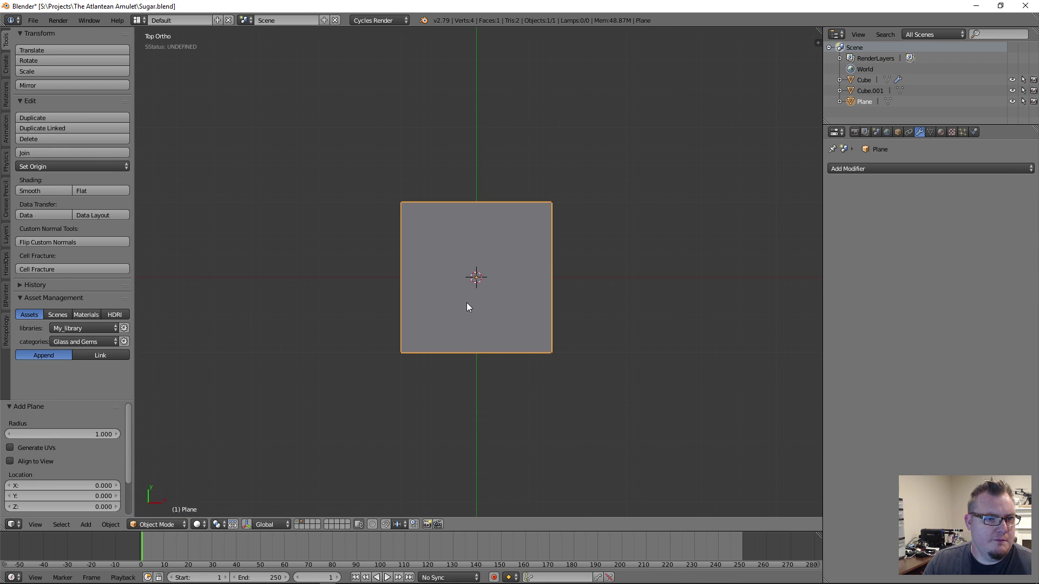
pyautogui.press('Tab')
pyautogui.press('a')
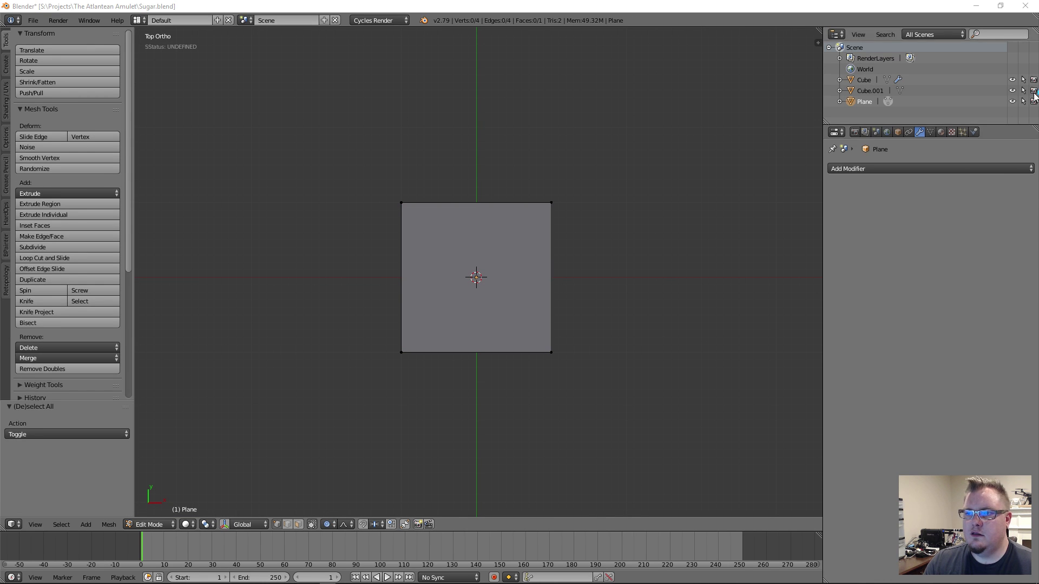
pyautogui.scroll(1, 516, 265)
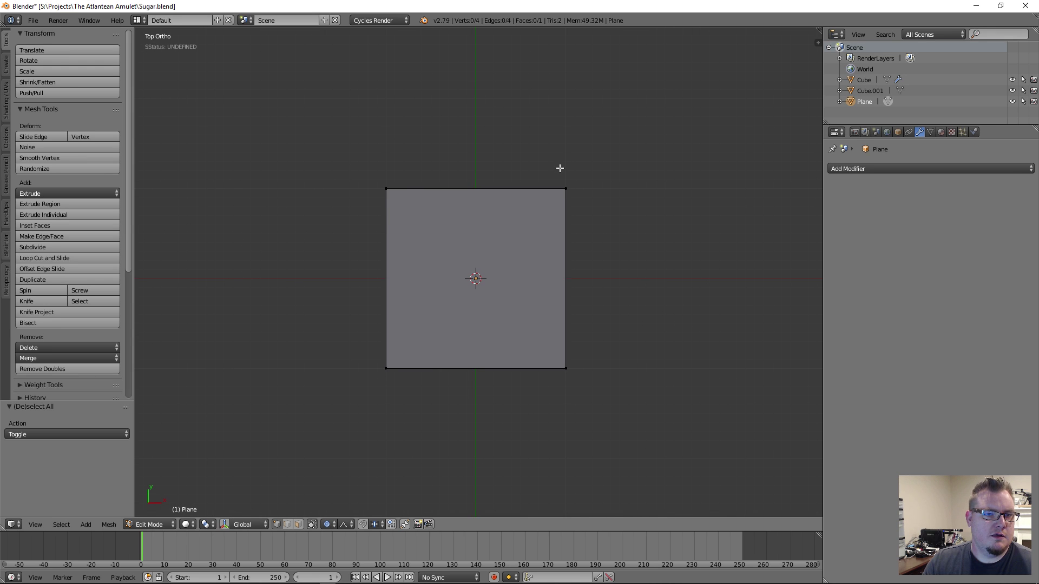
# Try deleting all of the plane's vertices, and undo the deletion
pyautogui.press('a')
pyautogui.press('x')
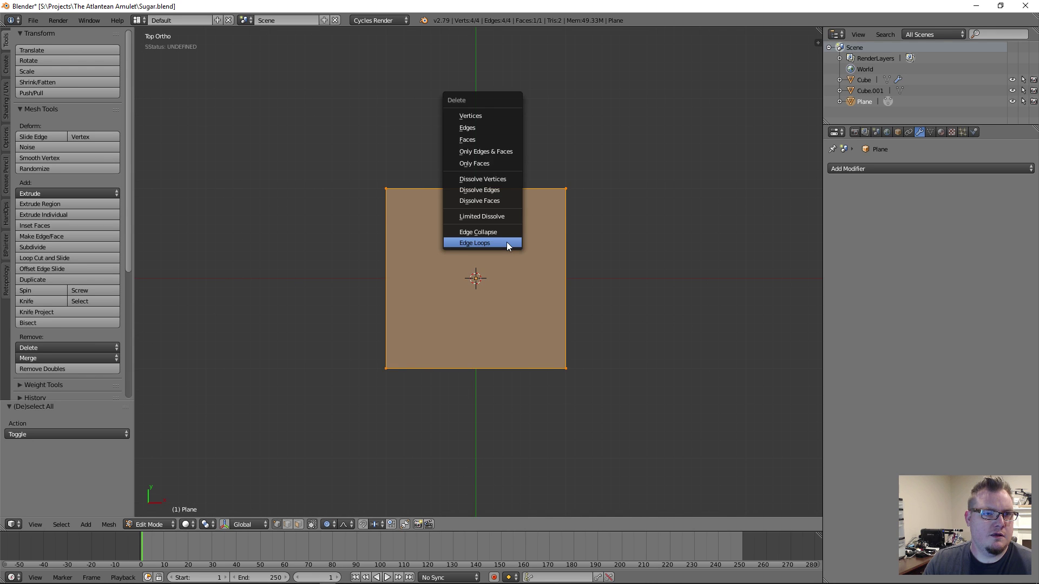
pyautogui.click(489, 116)
pyautogui.scroll(7, 484, 348)
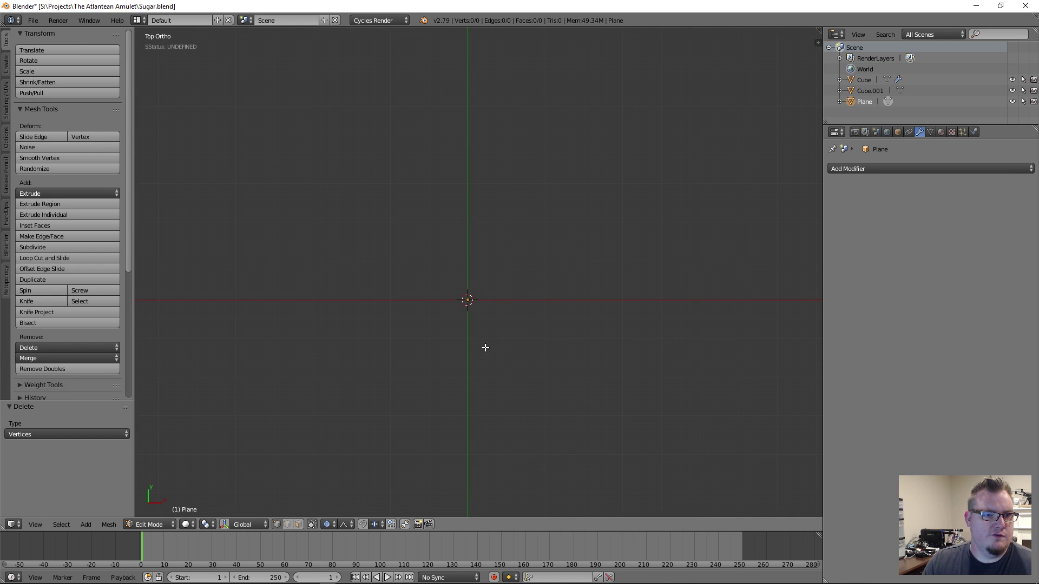
pyautogui.keyDown('ctrl'); pyautogui.click(485, 348); pyautogui.keyUp('ctrl')
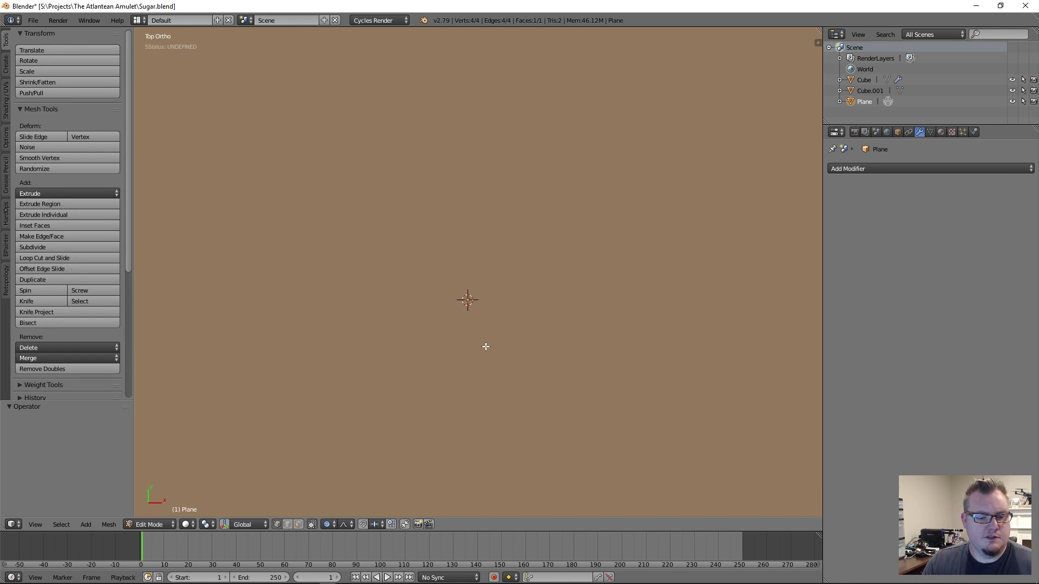
# Merge all the plane's vertices into a single vertex at the center and switch to the front orthographic view
pyautogui.hotkey('alt', 'm')
pyautogui.click(485, 346)
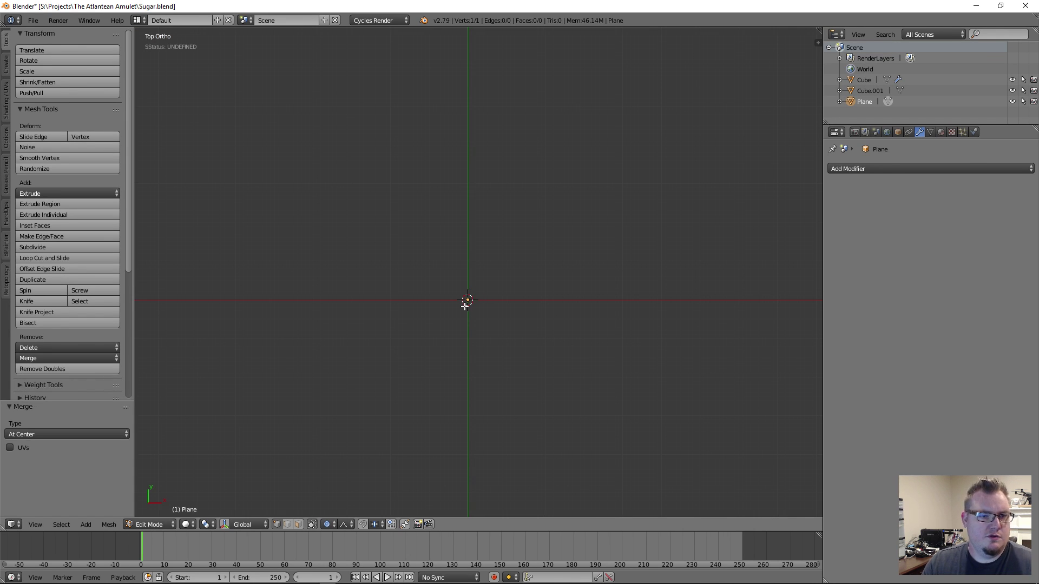
pyautogui.scroll(-1, 465, 306)
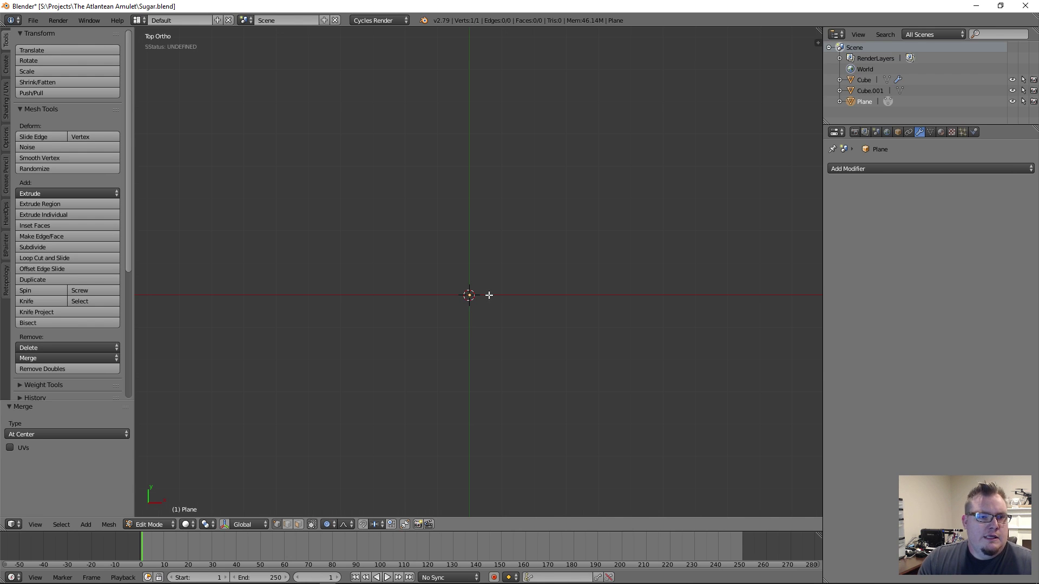
pyautogui.press('KP_1')
pyautogui.scroll(-11, 515, 298)
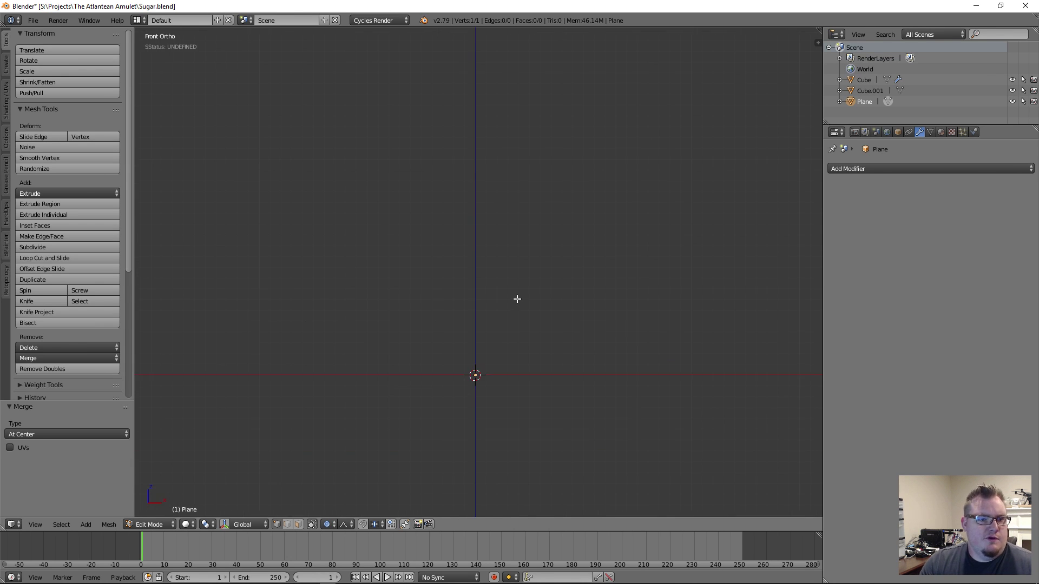
pyautogui.keyDown('shift'); pyautogui.moveTo(504, 355); pyautogui.dragTo(476, 353, button='middle'); pyautogui.keyUp('shift')
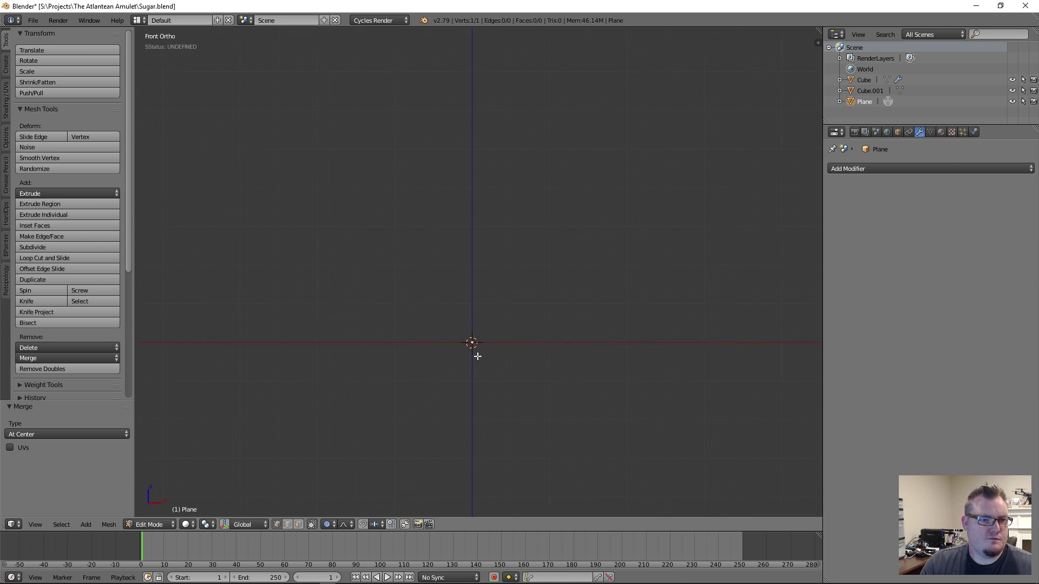
# Extrude the centre vertex outward twice to form the bowl's nearly flat base and a rising segment, about 0.418 across and 0.135 up
pyautogui.press('e')
pyautogui.click(618, 344)
pyautogui.scroll(-3, 620, 341)
pyautogui.press('e')
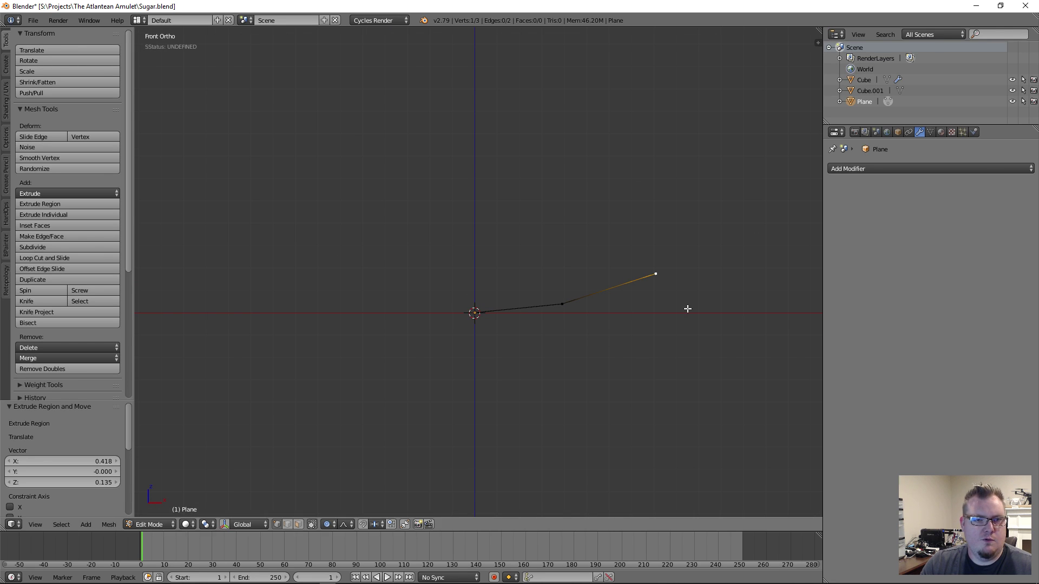
pyautogui.click(687, 309)
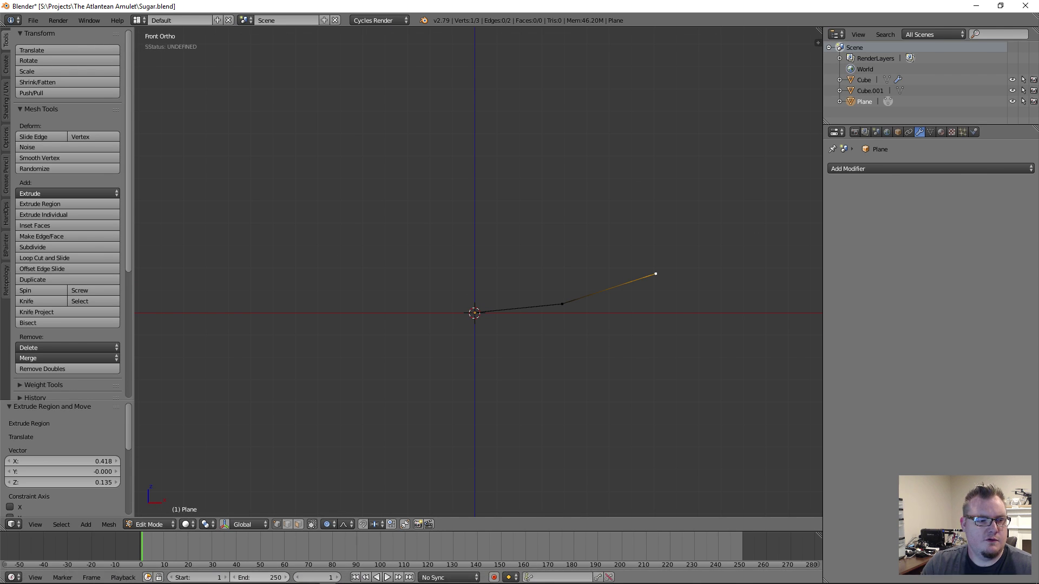
# Check the silver-topped sugar bowl reference on Pinterest, return to Blender, and extrude two steeper segments curving up the bowl's side
pyautogui.click(80, 577)
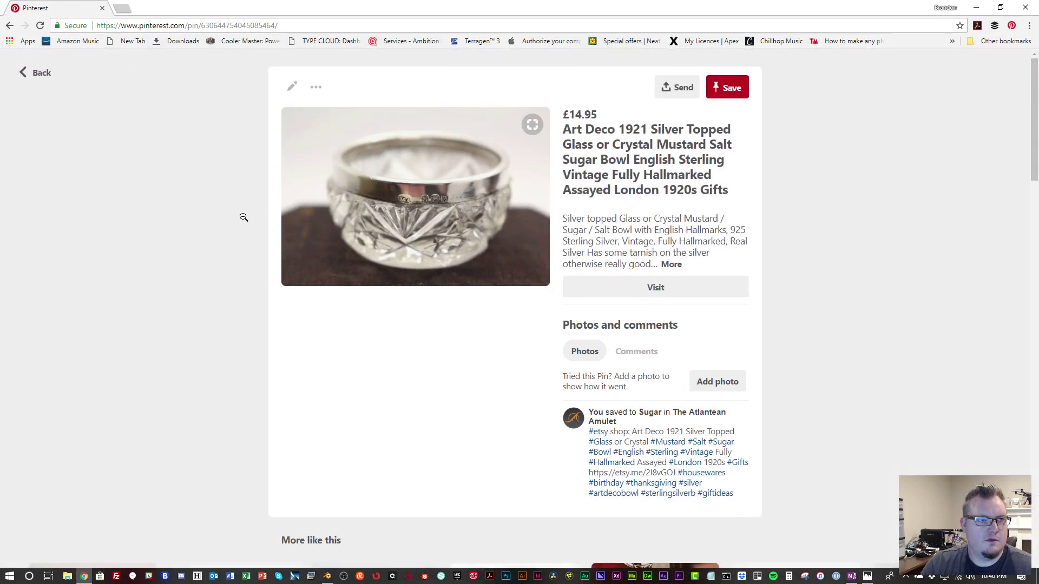
pyautogui.moveTo(34, 11); pyautogui.dragTo(1038, 135)
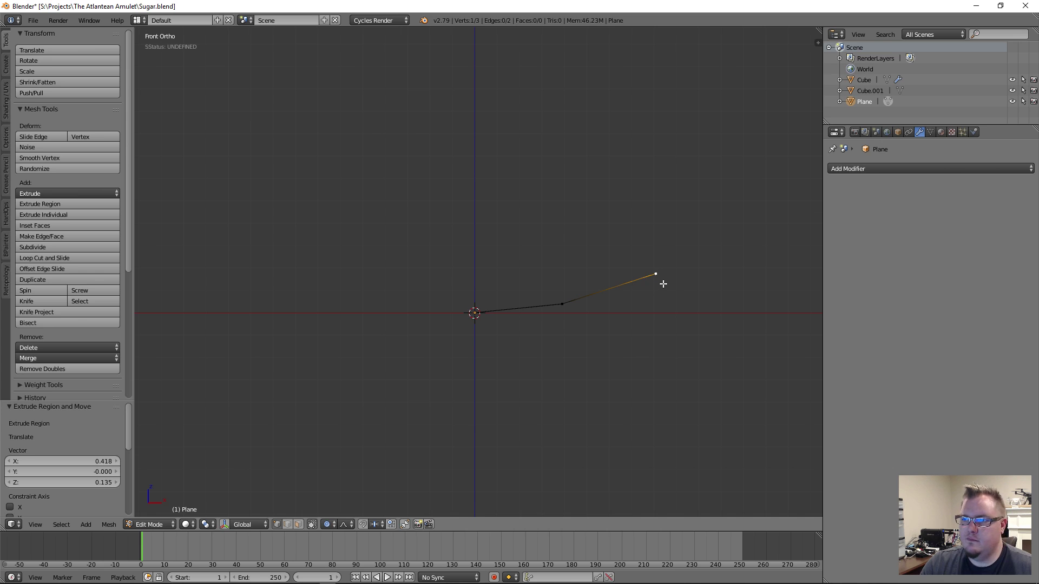
pyautogui.scroll(-2, 662, 282)
pyautogui.press('e')
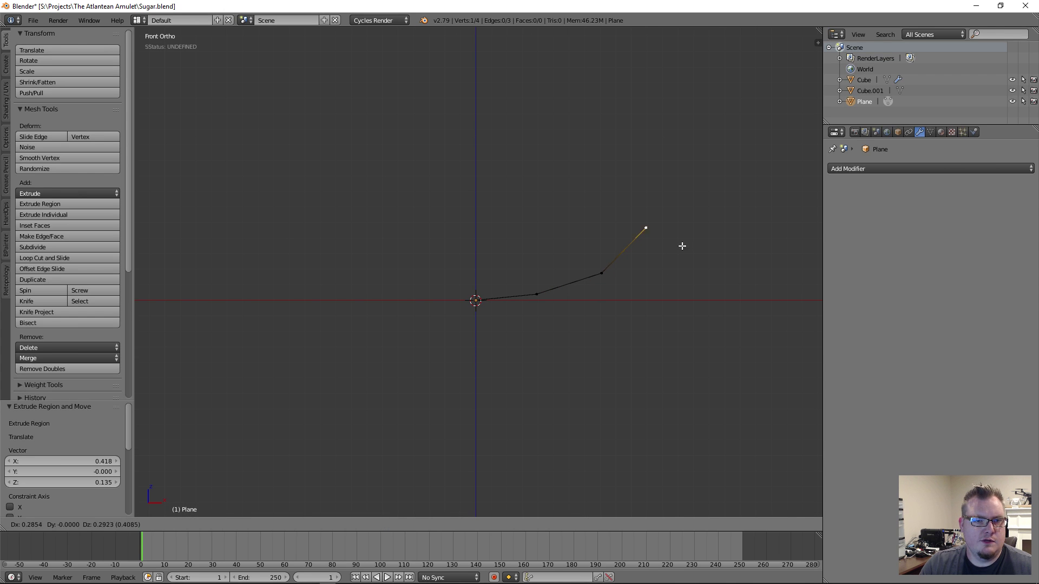
pyautogui.click(686, 244)
pyautogui.press('e')
pyautogui.click(712, 181)
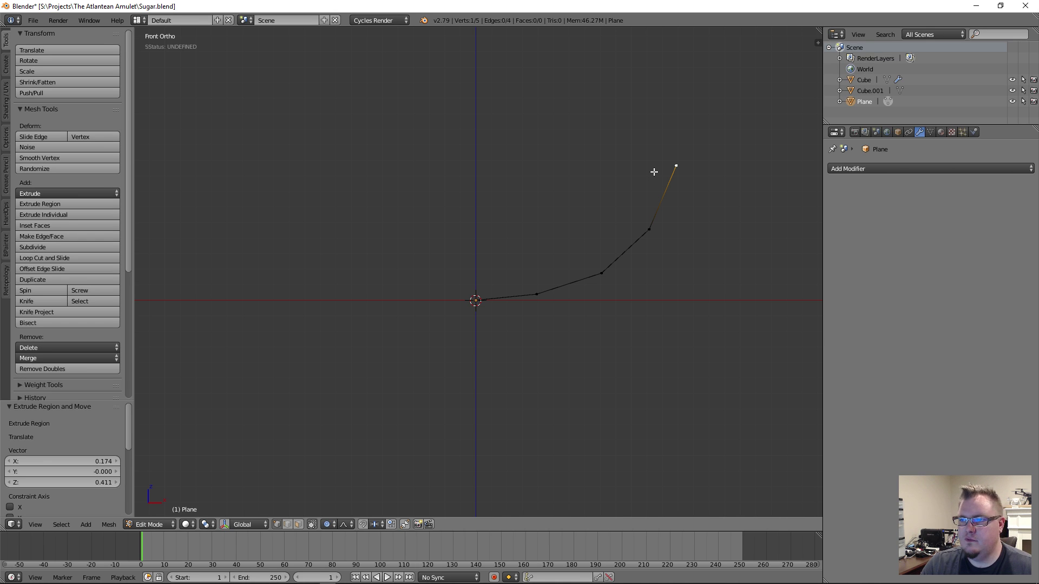
# Extrude an inward-slanting rim segment, about -0.136 in X and 0.122 in Z, and disable proportional editing
pyautogui.press('e')
pyautogui.click(635, 153)
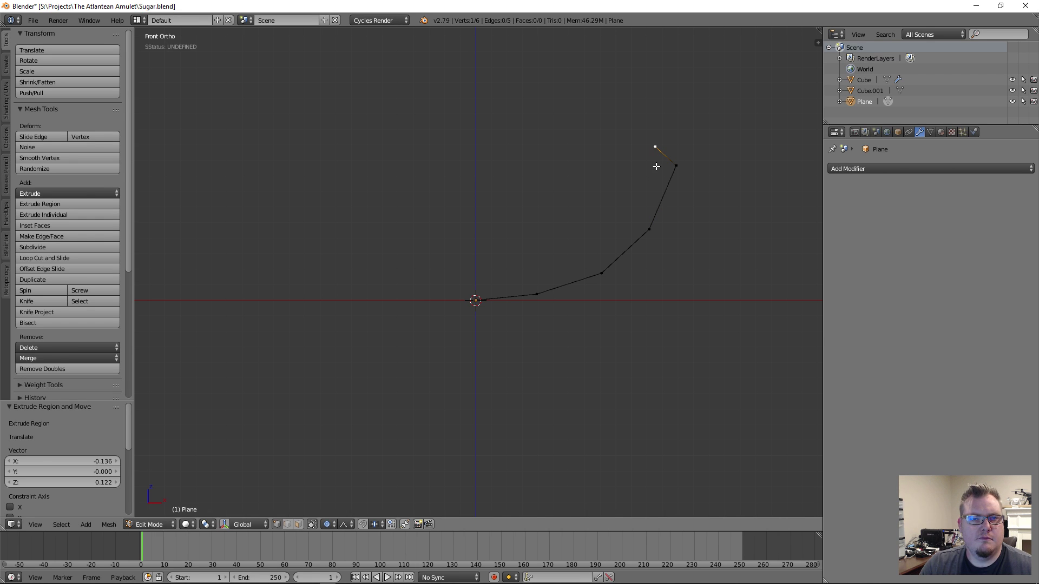
pyautogui.press('g')
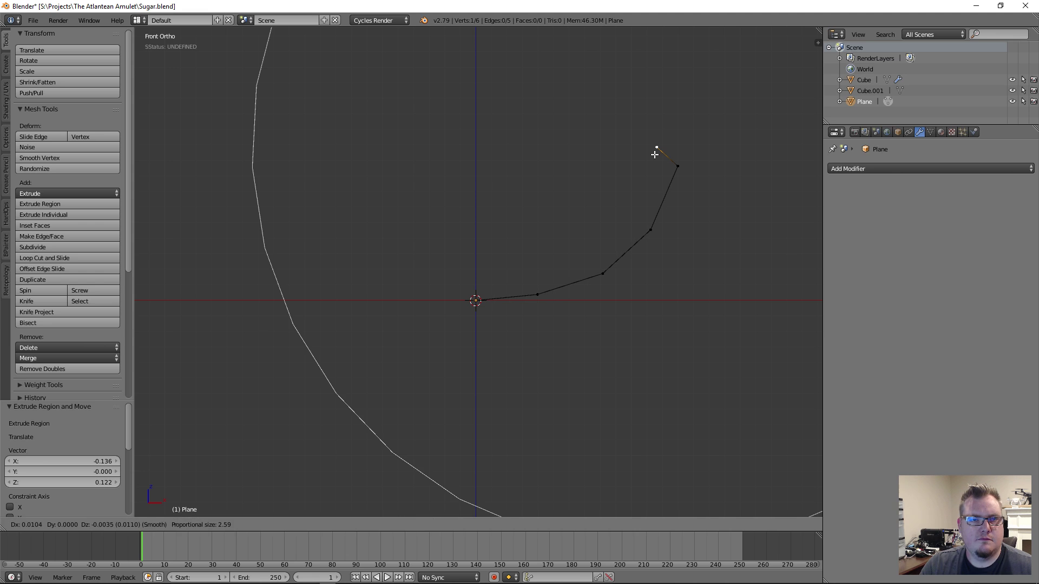
pyautogui.rightClick(655, 154)
pyautogui.press('o')
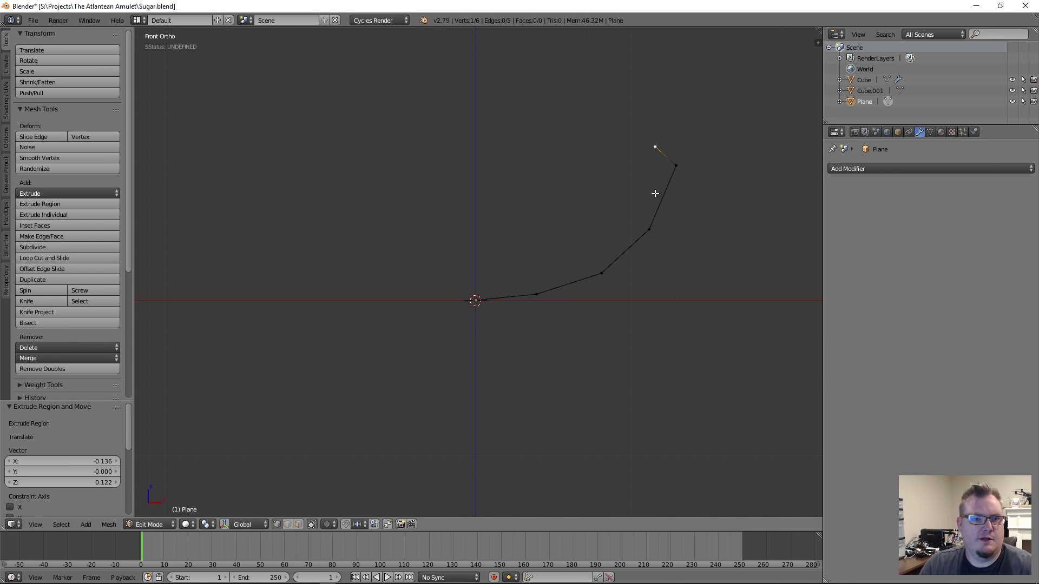
# Return to Object Mode and add a Screw modifier to the profile with Steps set to 8
pyautogui.press('Tab')
pyautogui.click(840, 168)
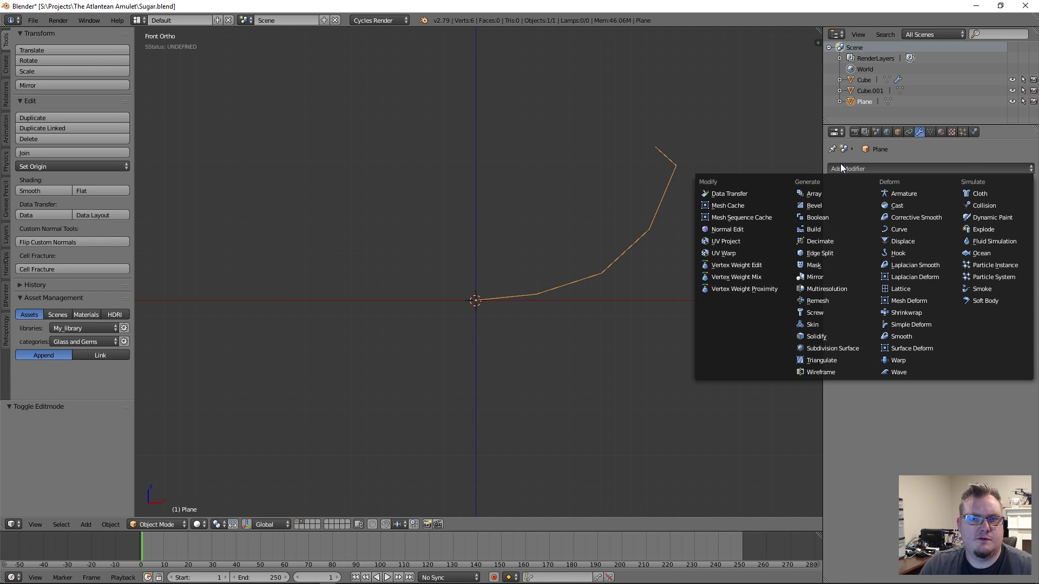
pyautogui.click(817, 320)
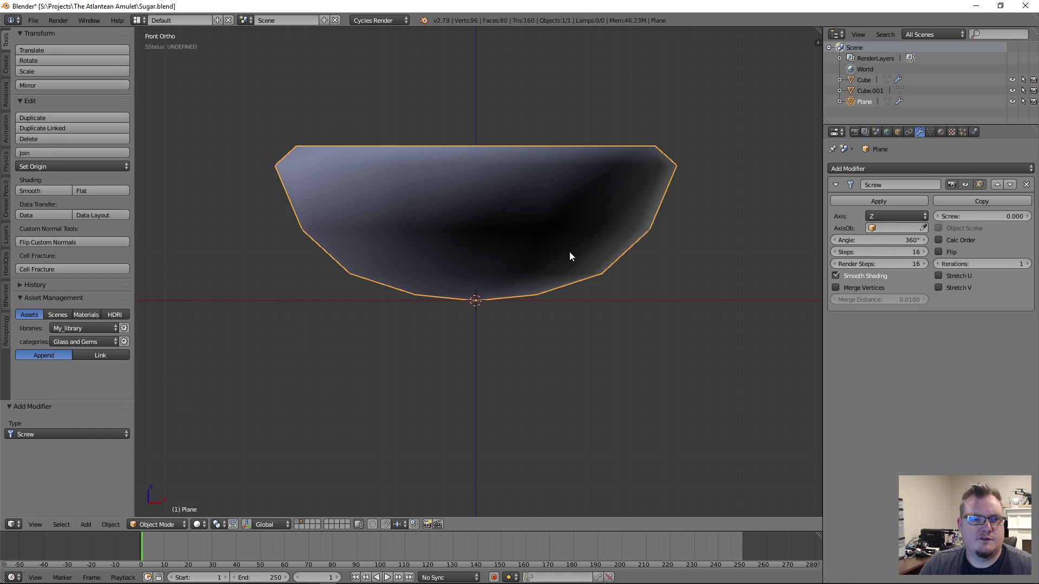
pyautogui.click(875, 253)
pyautogui.write('8')
pyautogui.press('Return')
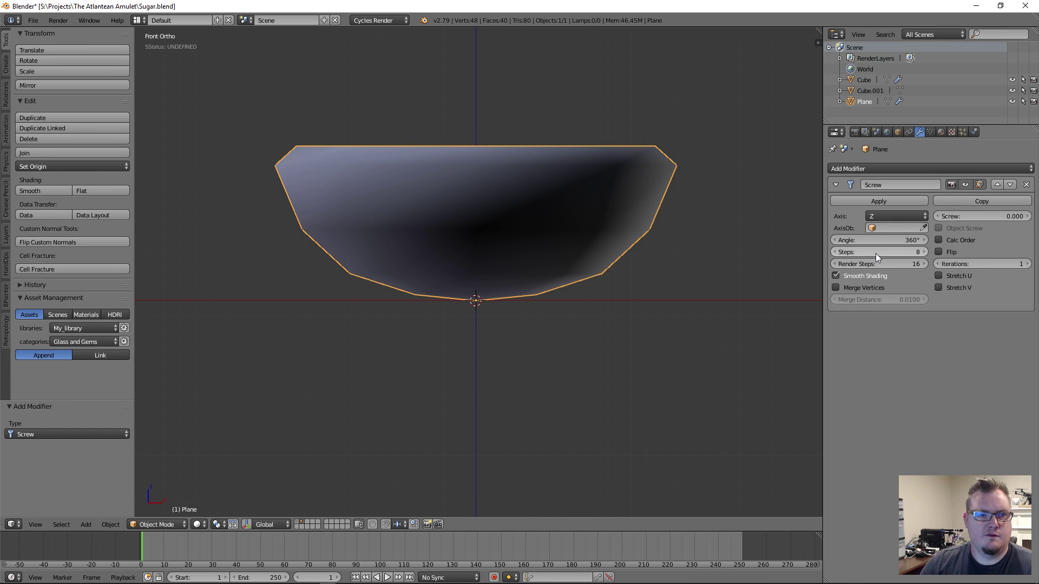
# Add a level 3 Subdivision Surface to the bowl and enable Calc Order in the Screw modifier
pyautogui.hotkey('ctrl', '3')
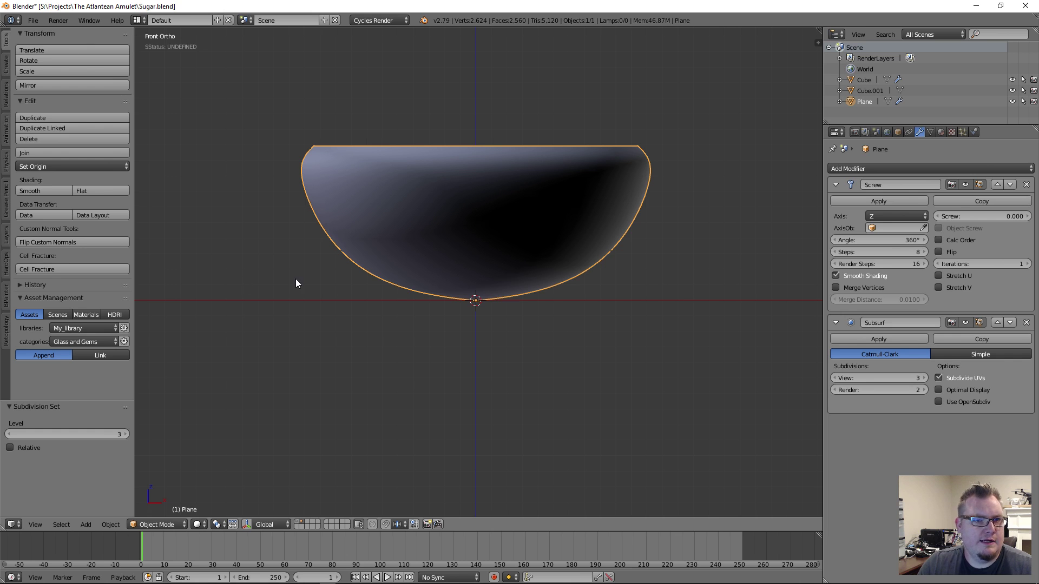
pyautogui.click(963, 240)
pyautogui.moveTo(536, 187); pyautogui.dragTo(471, 207, button='middle')
# In Edit Mode, vertex-bevel the profile's widest point below the rim with 2 segments and an offset of about 0.039
pyautogui.press('Tab')
pyautogui.scroll(1, 513, 214)
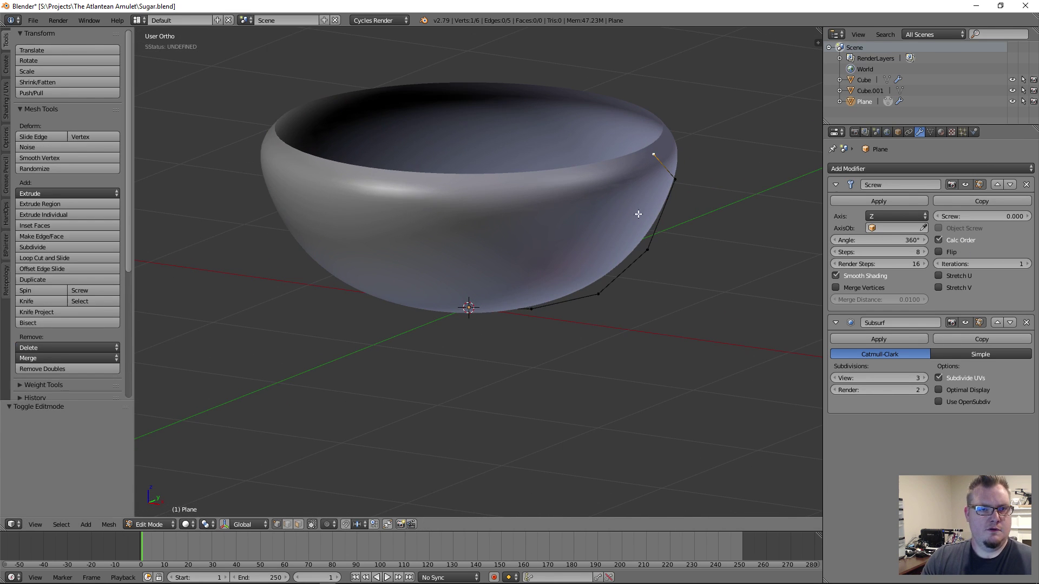
pyautogui.rightClick(675, 179)
pyautogui.hotkey('ctrl', 'shift', 'b')
pyautogui.scroll(1, 722, 211)
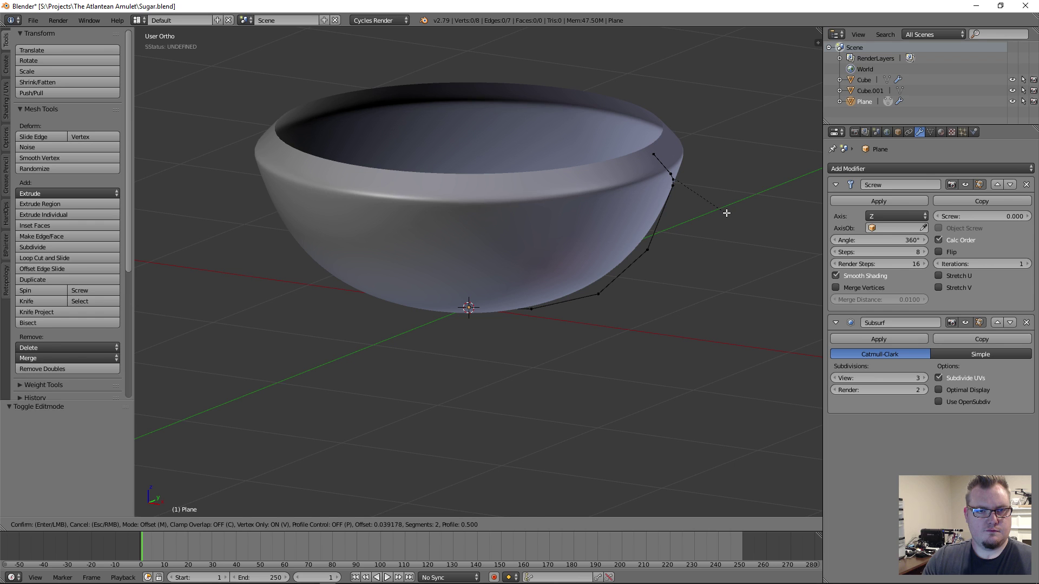
pyautogui.click(726, 212)
pyautogui.press('a')
pyautogui.scroll(-3, 546, 233)
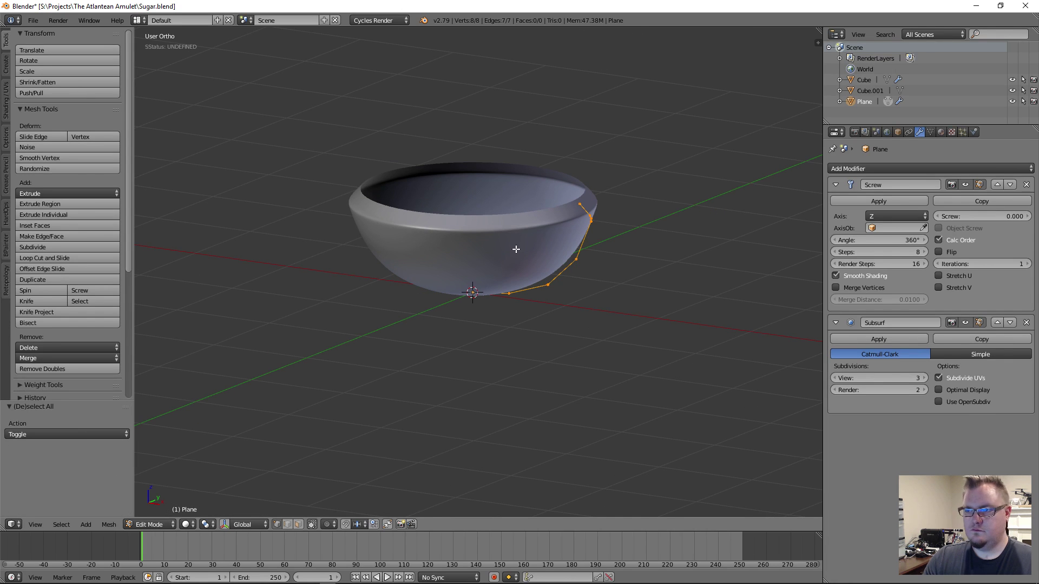
pyautogui.moveTo(516, 249); pyautogui.dragTo(543, 249, button='middle')
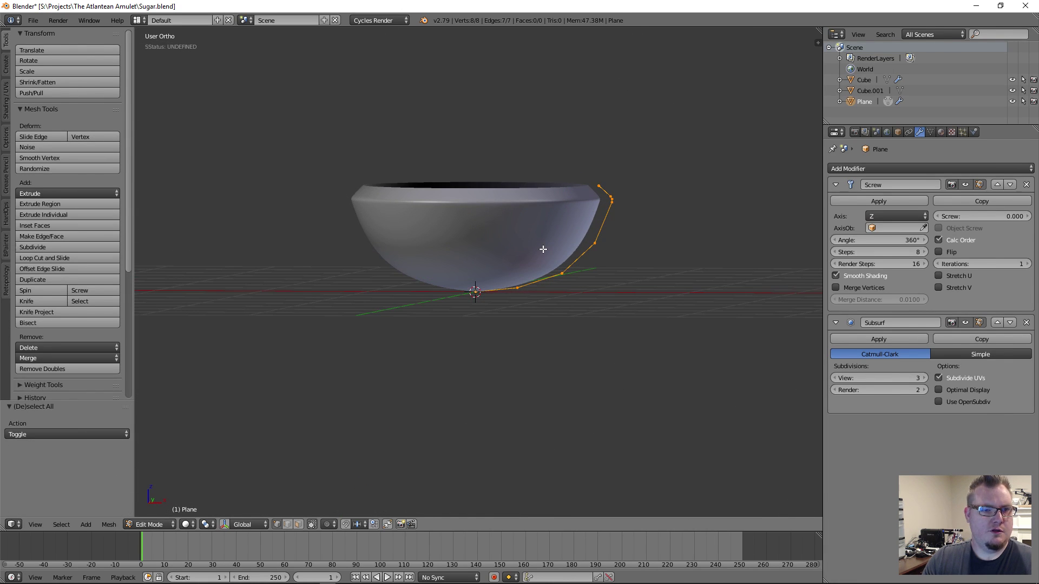
# In front view, lower the vertex beside the base centre by about 0.032 and move it outward about 0.165 along X
pyautogui.rightClick(528, 288)
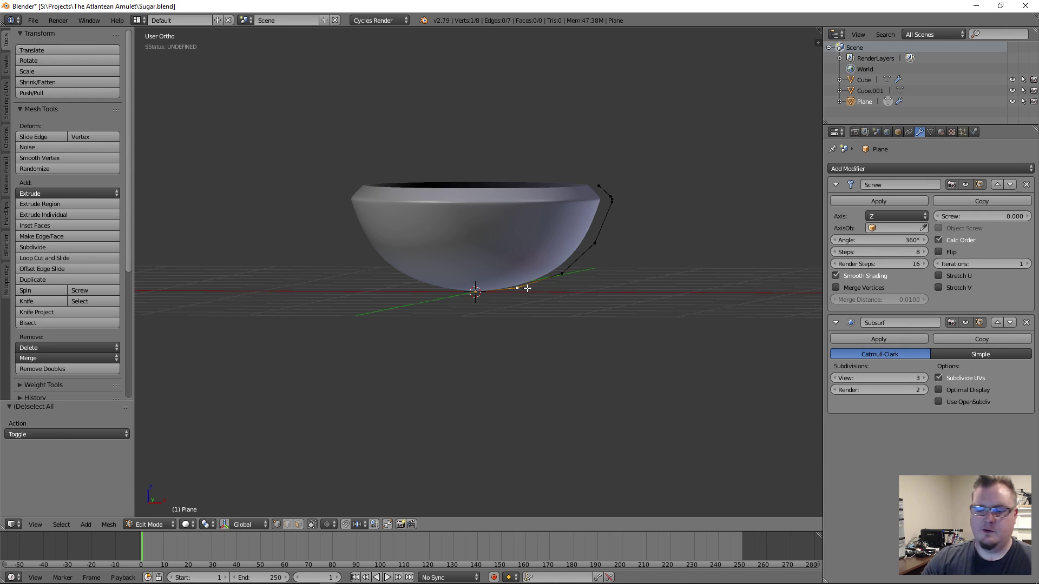
pyautogui.press('KP_1')
pyautogui.scroll(3, 528, 288)
pyautogui.press('g')
pyautogui.press('z')
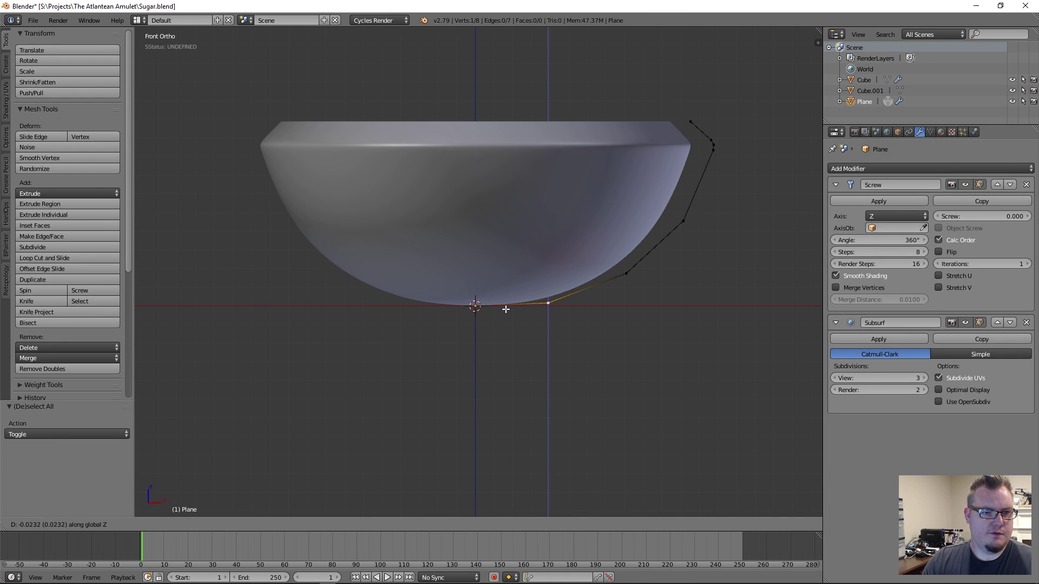
pyautogui.click(508, 312)
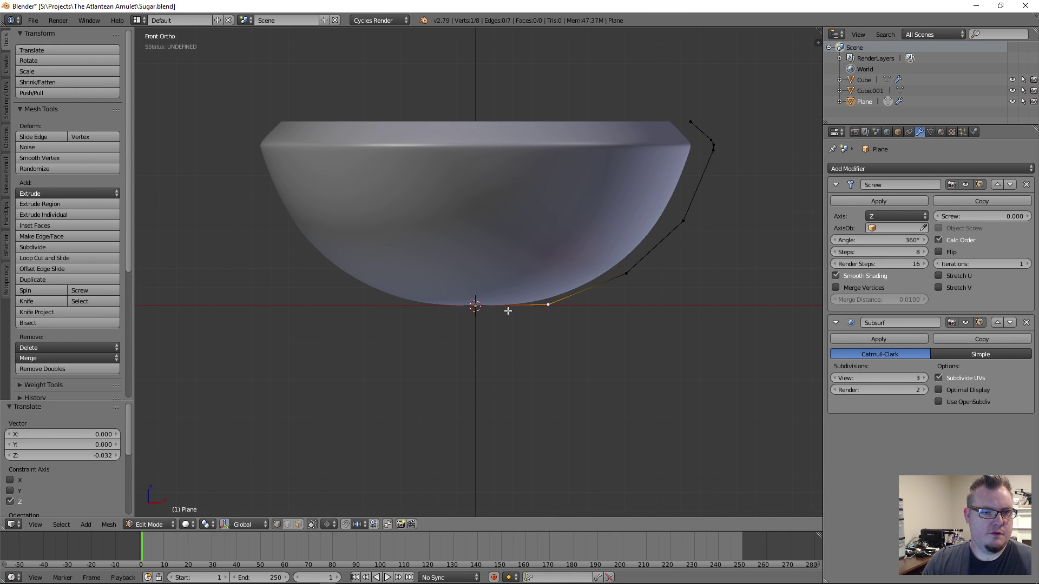
pyautogui.click(539, 311)
# Lower the next profile vertex by about 0.113 along Z and shift it inward about 0.055 along X to flatten the base
pyautogui.rightClick(616, 272)
pyautogui.press('g')
pyautogui.press('z')
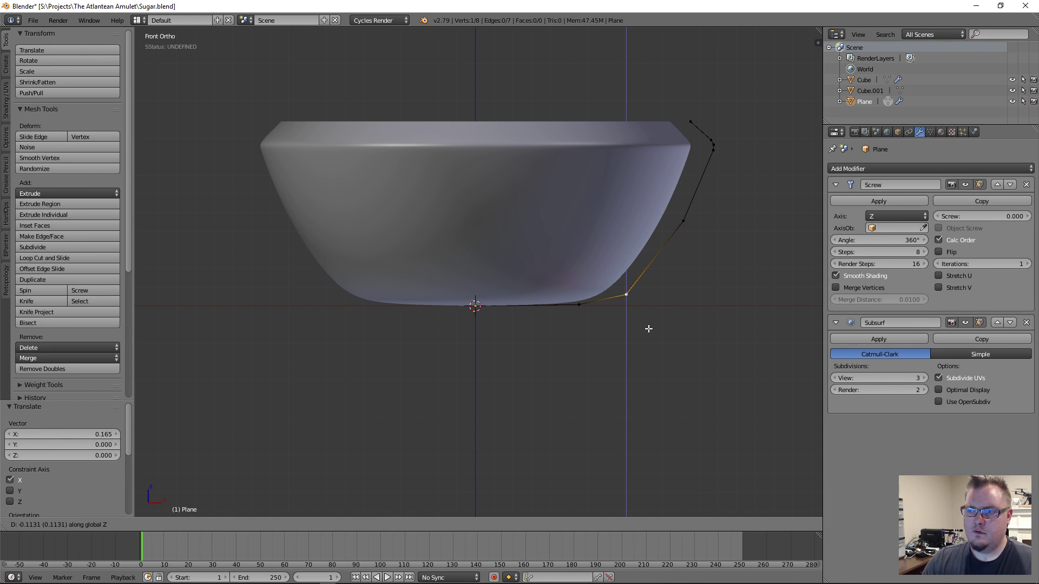
pyautogui.click(649, 329)
pyautogui.press('g')
pyautogui.press('x')
pyautogui.click(638, 325)
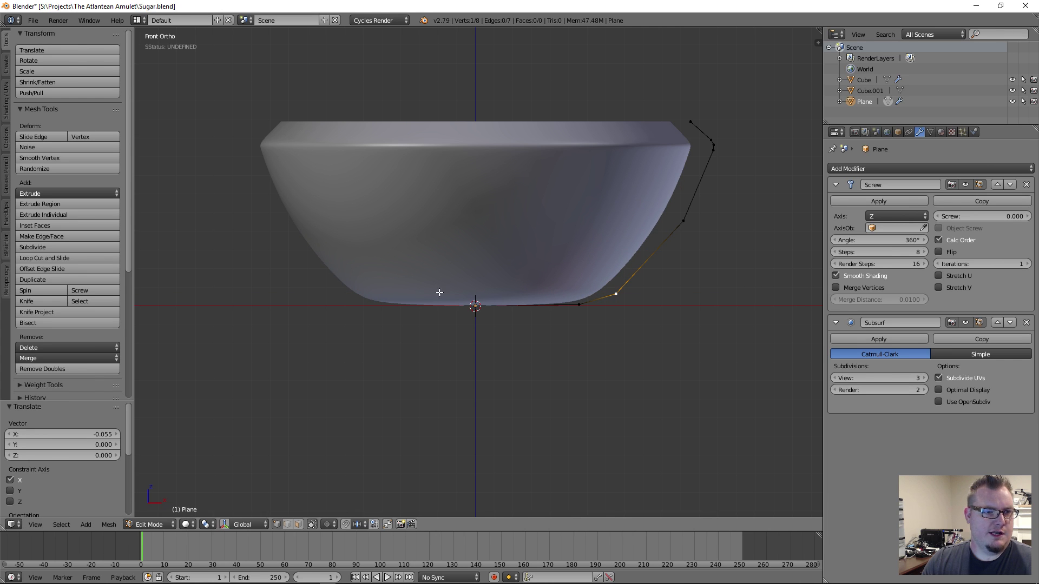
# Move the vertex at the foot of the side wall down by about 0.107
pyautogui.rightClick(692, 218)
pyautogui.press('g')
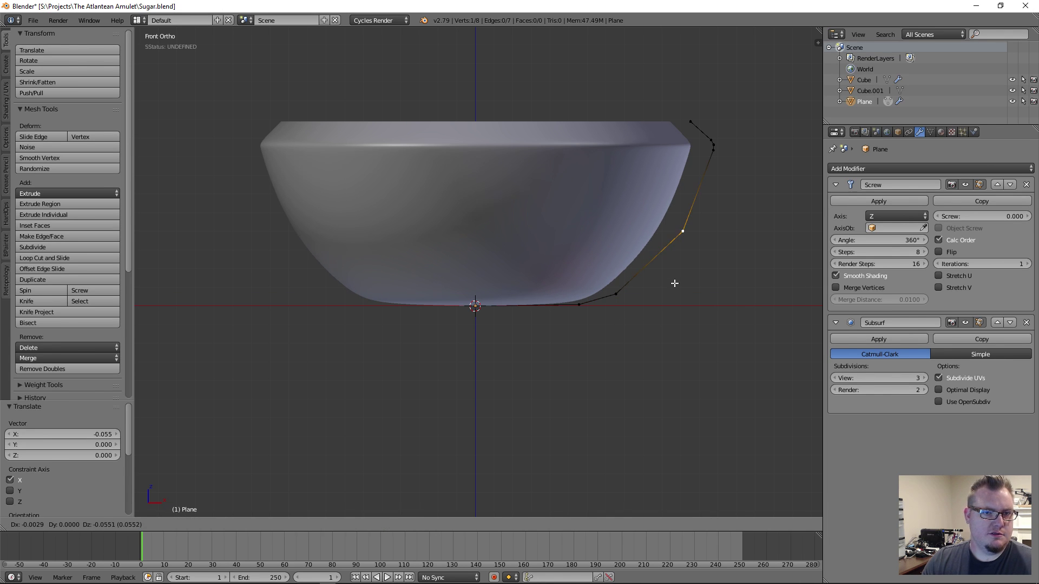
pyautogui.click(677, 292)
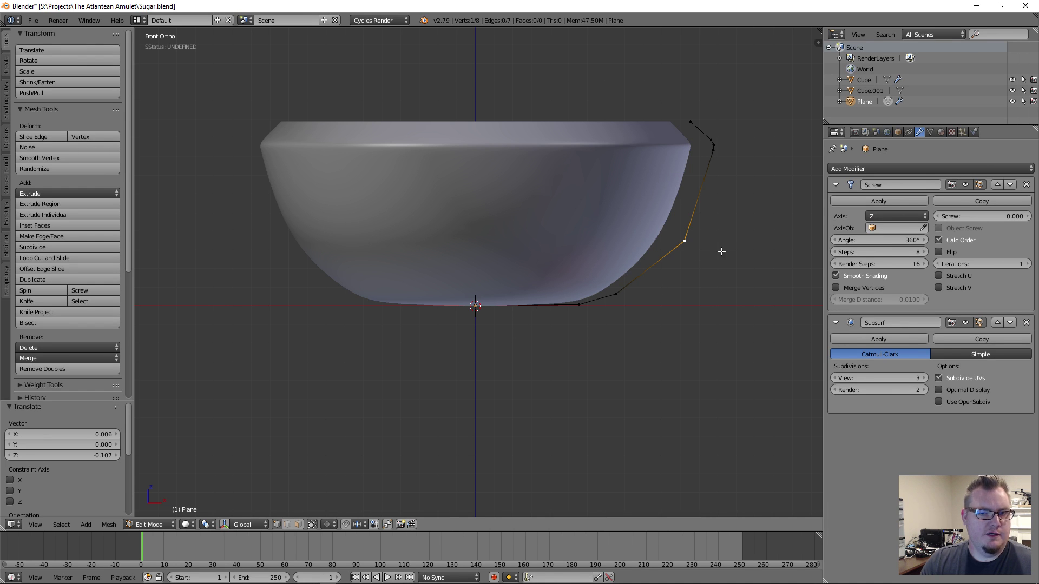
# Set the Screw modifier's Render Steps to 8
pyautogui.click(879, 262)
pyautogui.write('8')
pyautogui.press('Return')
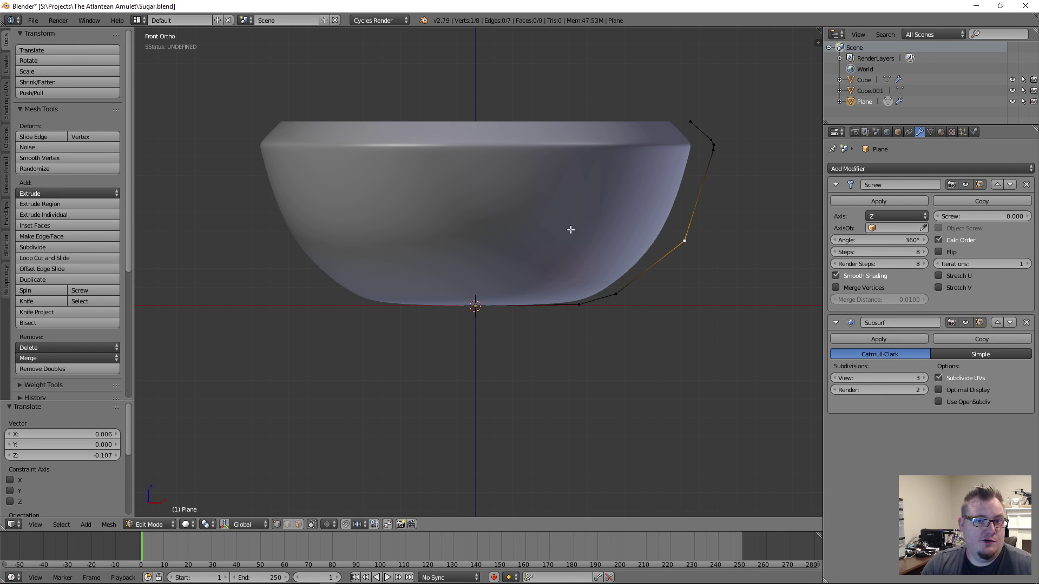
# Lower the side wall's bottom vertex by about a further 0.1 to make the wall steeper, and deselect everything
pyautogui.press('g')
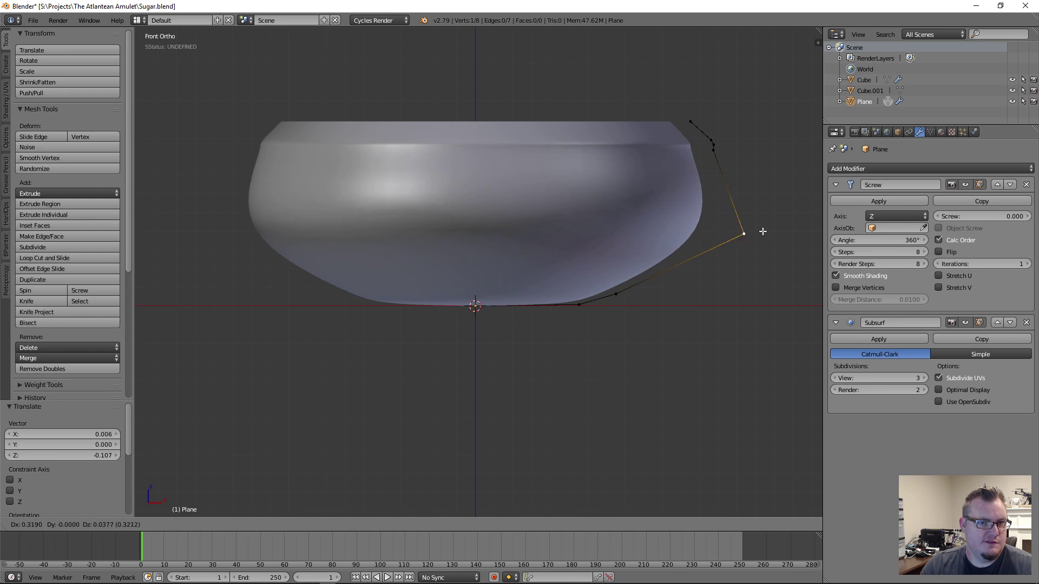
pyautogui.rightClick(744, 232)
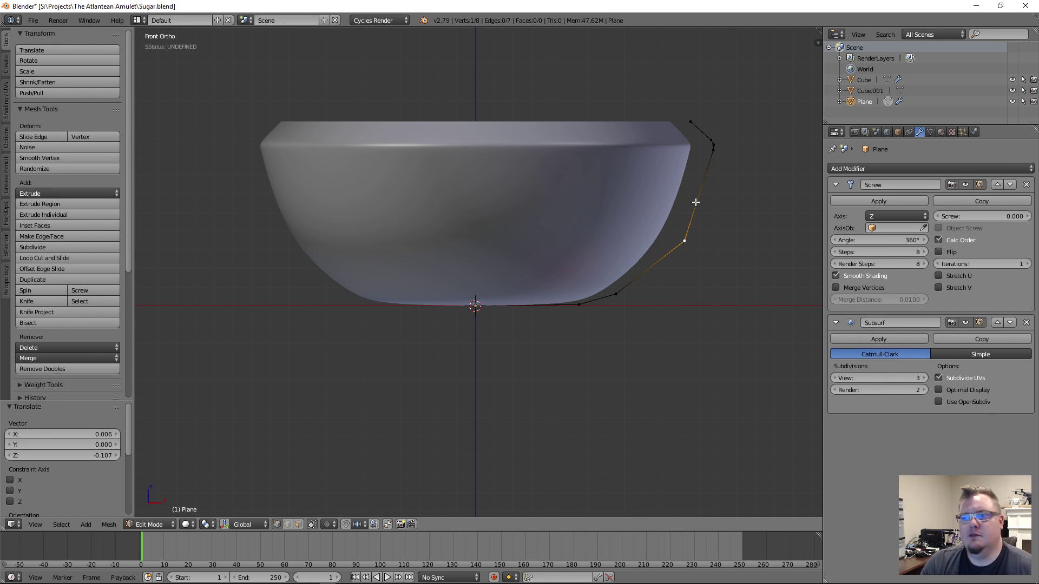
pyautogui.press('g')
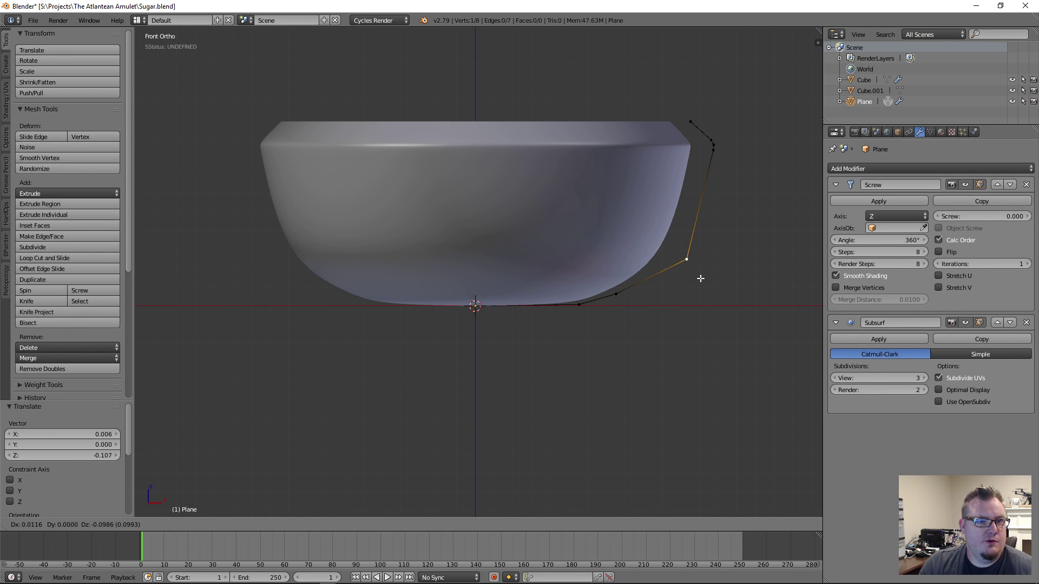
pyautogui.click(701, 278)
pyautogui.press('a')
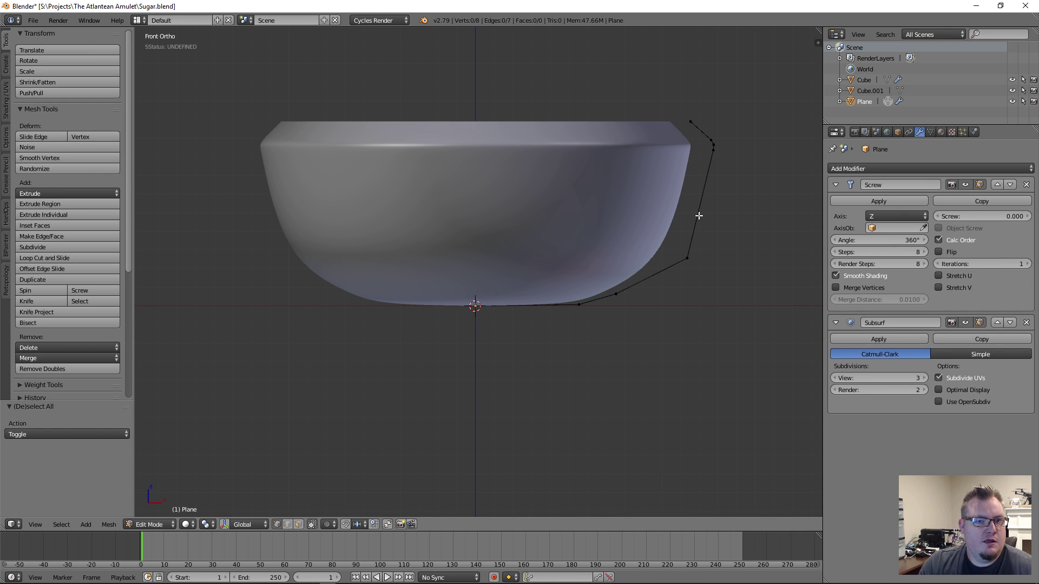
# Move the vertex between the base and the side wall outward and slightly up to round the lower curve, and deselect everything
pyautogui.rightClick(617, 295)
pyautogui.press('g')
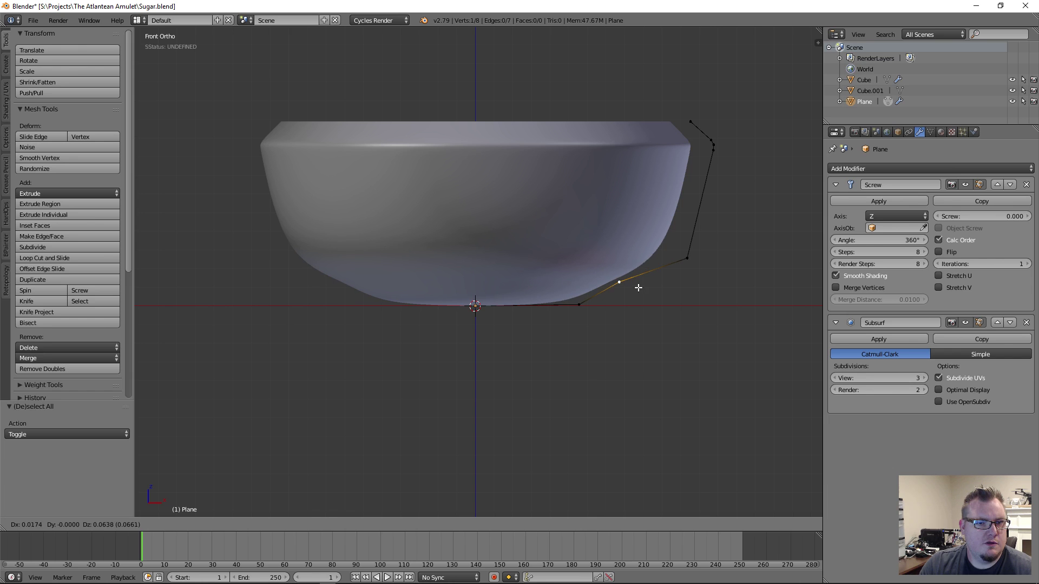
pyautogui.click(662, 293)
pyautogui.press('a')
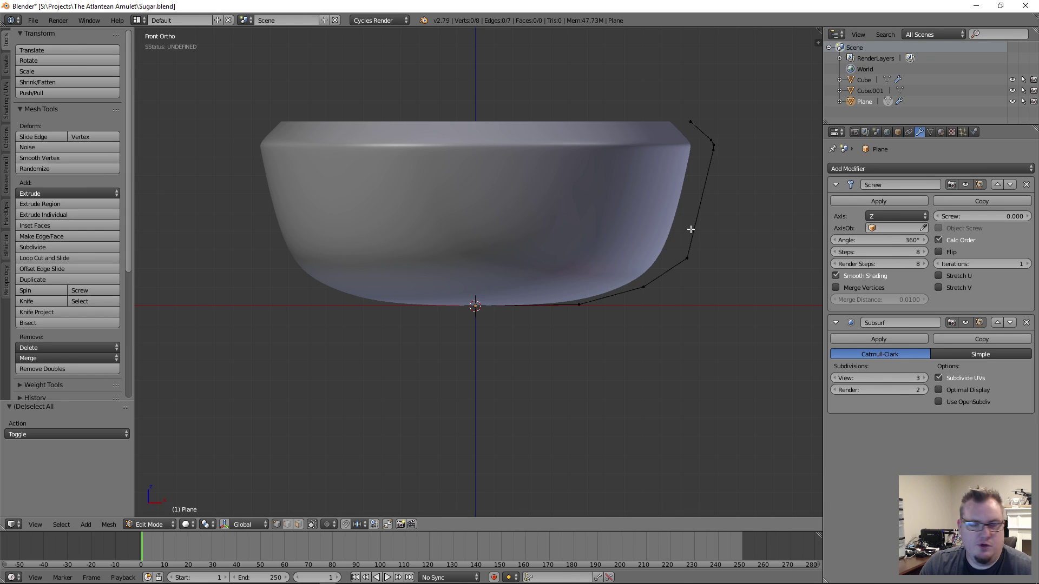
# Extend a new vertex from the side wall's lower corner toward the base, about 0.075 inward and 0.078 down
pyautogui.rightClick(688, 259)
pyautogui.press('e')
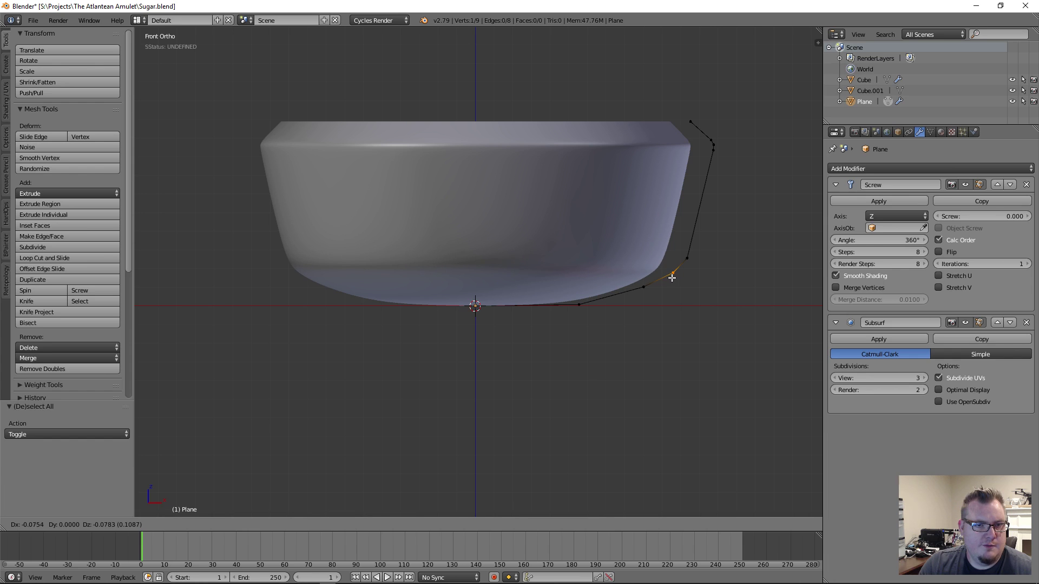
pyautogui.click(672, 277)
# Move the lower curve vertex about 0.049 inward and 0.035 down, pull the added vertex closer to the corner, and return to Object Mode
pyautogui.rightClick(643, 288)
pyautogui.press('g')
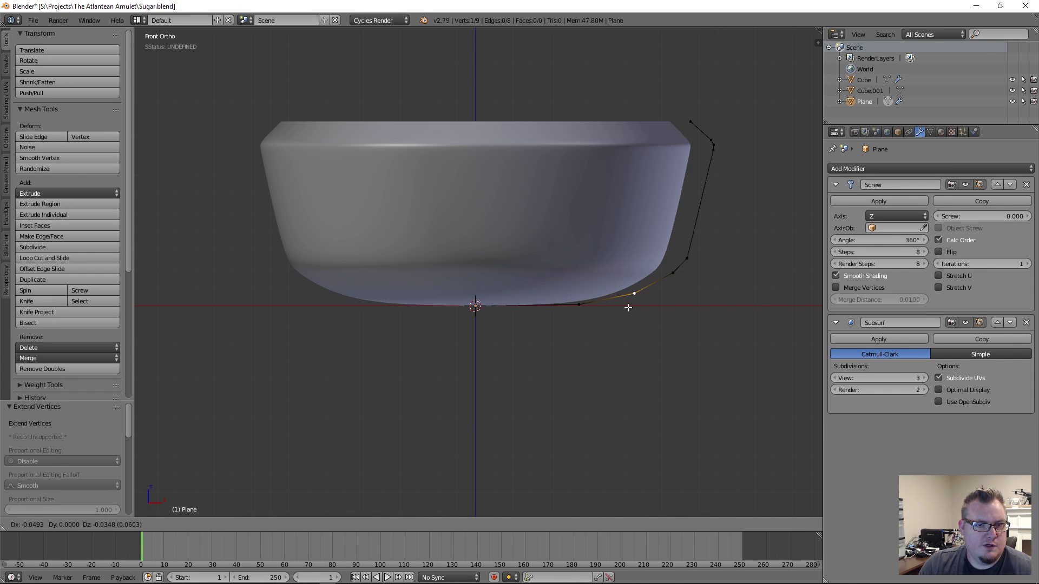
pyautogui.click(637, 293)
pyautogui.rightClick(673, 273)
pyautogui.press('g')
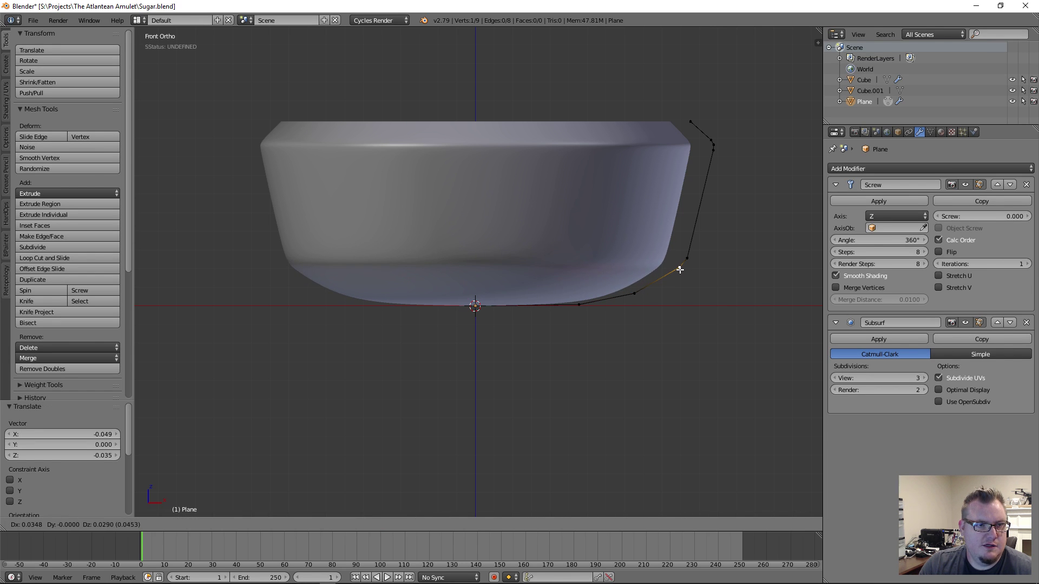
pyautogui.click(680, 270)
pyautogui.press('Tab')
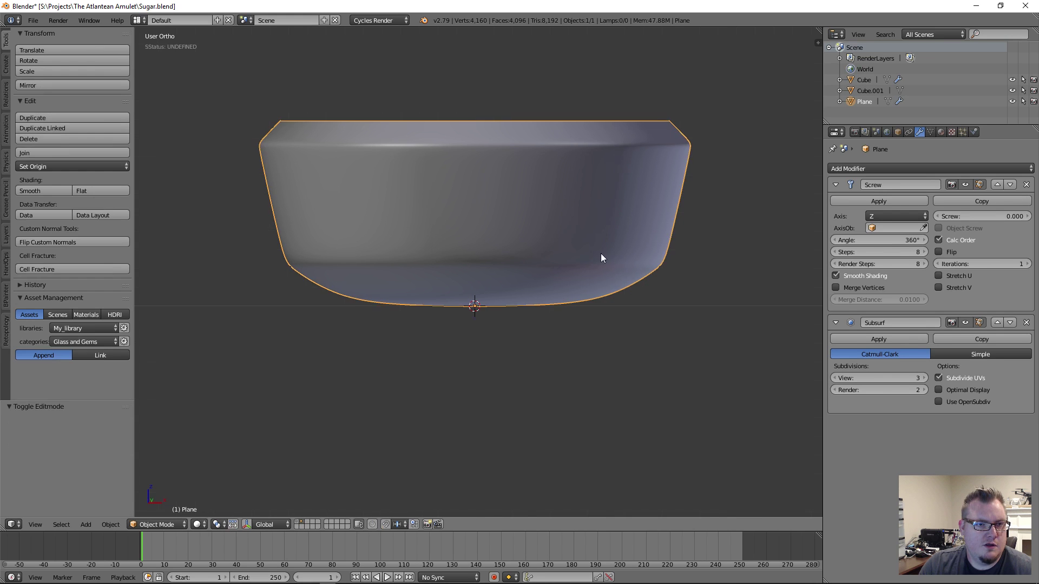
# Add a Solidify modifier to the bowl and check the thickness of its rim and walls
pyautogui.moveTo(601, 254)
pyautogui.mouseDown(button='middle')
pyautogui.moveTo(499, 210)
pyautogui.moveTo(262, 278)
pyautogui.moveTo(232, 240)
pyautogui.moveTo(397, 290)
pyautogui.moveTo(480, 353)
pyautogui.moveTo(619, 248)
pyautogui.mouseUp(button='middle')
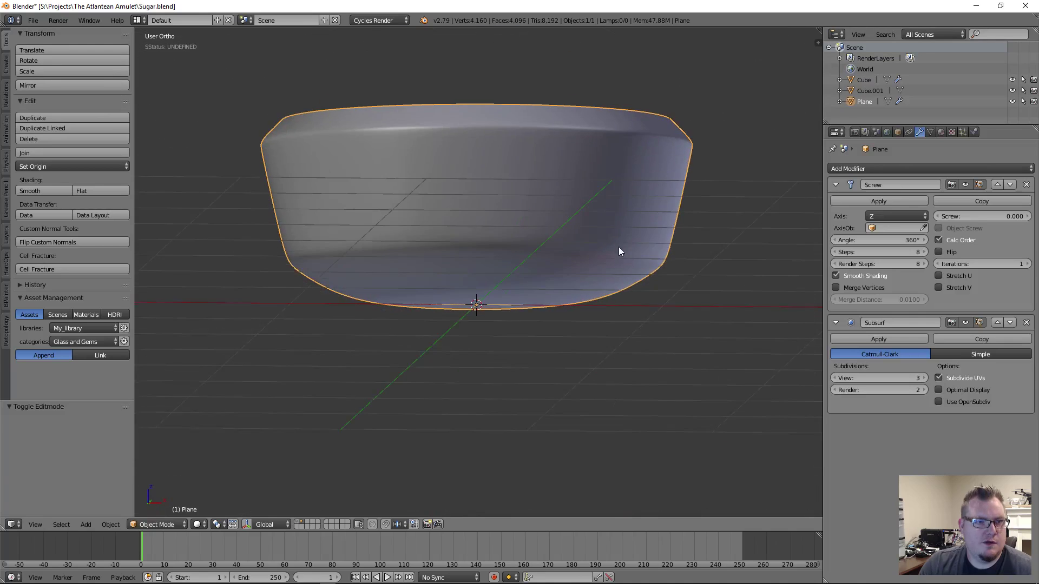
pyautogui.scroll(-3, 541, 233)
pyautogui.moveTo(509, 216); pyautogui.dragTo(548, 250, button='middle')
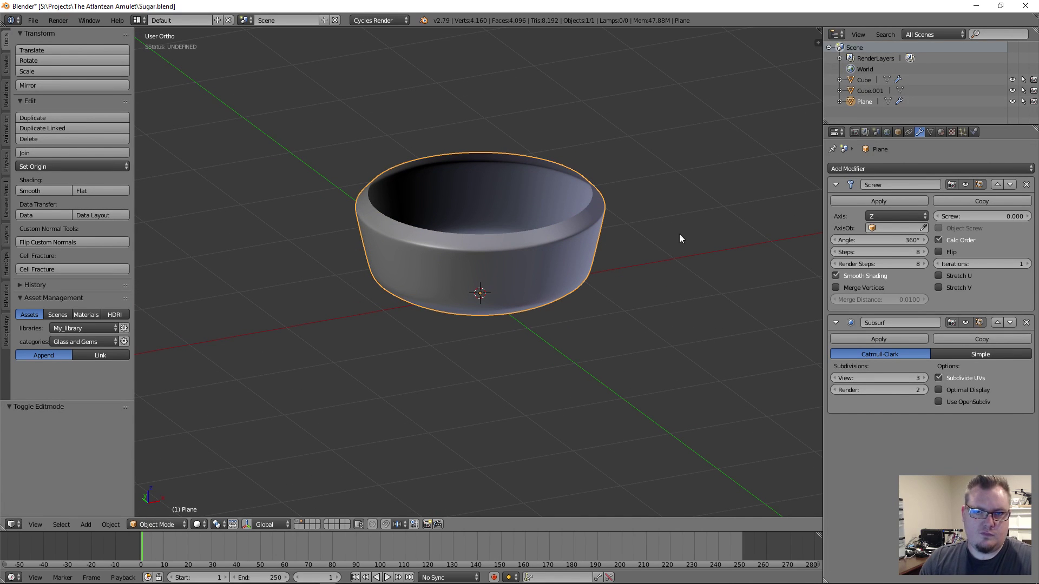
pyautogui.click(876, 168)
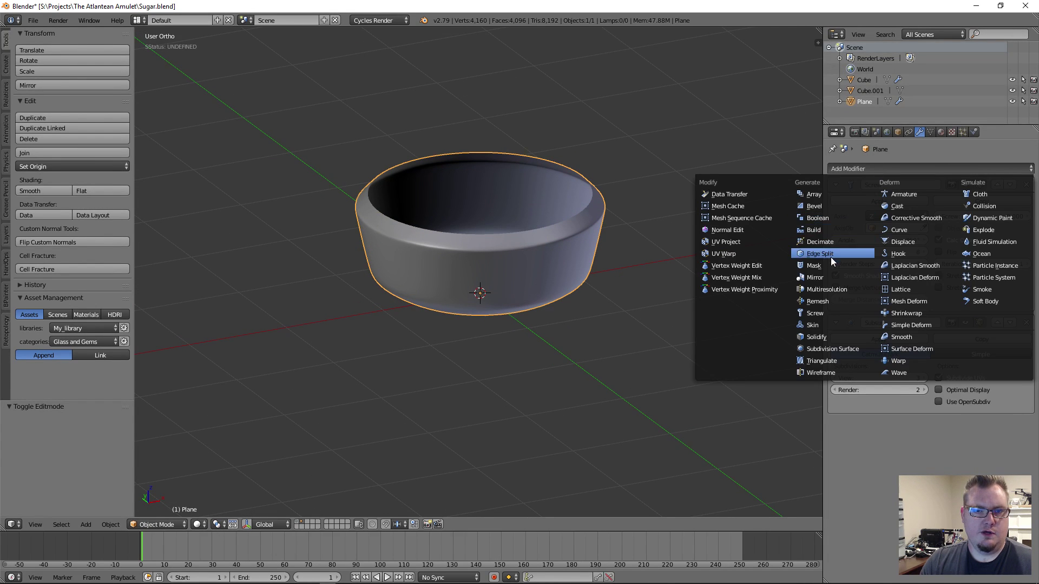
pyautogui.click(814, 336)
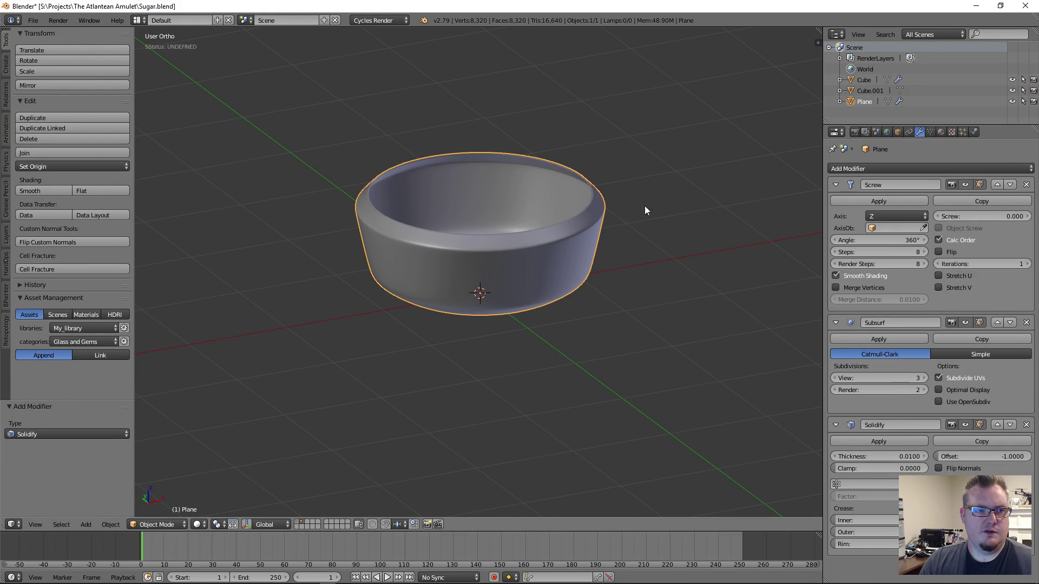
pyautogui.scroll(5, 595, 201)
pyautogui.moveTo(527, 190); pyautogui.dragTo(570, 214, button='middle')
pyautogui.keyDown('shift'); pyautogui.moveTo(574, 182); pyautogui.dragTo(621, 288, button='middle'); pyautogui.keyUp('shift')
pyautogui.scroll(-2, 694, 297)
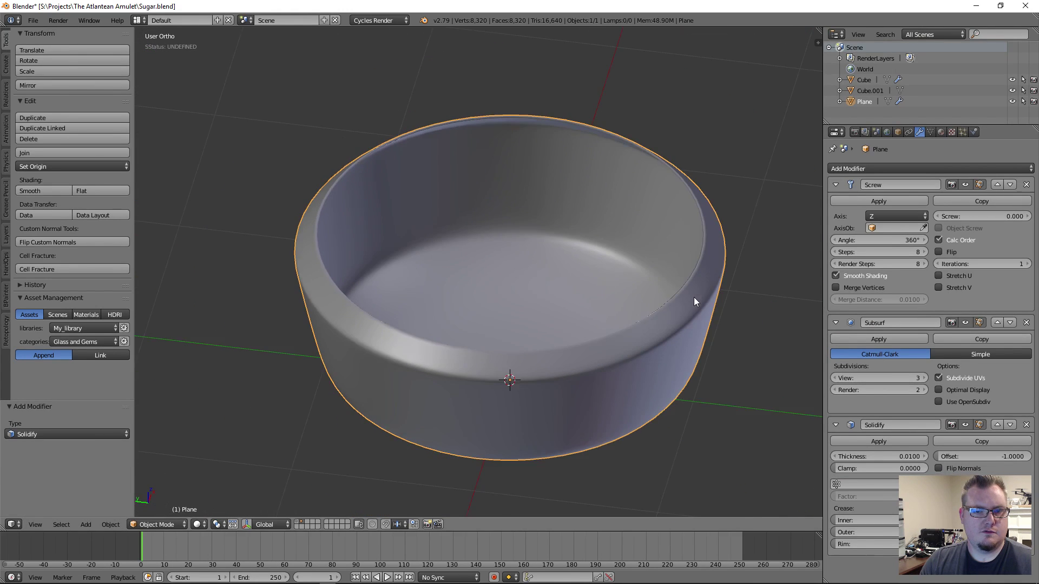
pyautogui.moveTo(694, 298); pyautogui.dragTo(725, 287, button='middle')
# Try the Solidify modifier above Subsurf, restore the original order, and set the Solidify thickness to 0.0270
pyautogui.click(995, 426)
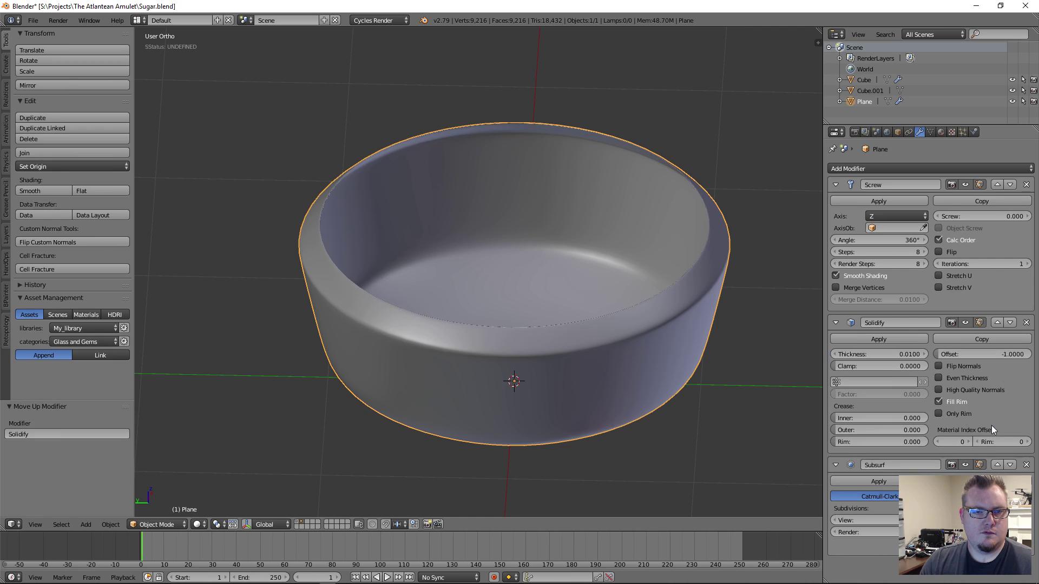
pyautogui.click(997, 465)
pyautogui.moveTo(868, 457)
pyautogui.mouseDown()
pyautogui.moveTo(890, 457)
pyautogui.moveTo(879, 457)
pyautogui.mouseUp()
pyautogui.moveTo(534, 252); pyautogui.dragTo(599, 274, button='middle')
pyautogui.scroll(5, 598, 274)
pyautogui.moveTo(580, 373)
pyautogui.mouseDown(button='middle')
pyautogui.moveTo(608, 355)
pyautogui.moveTo(582, 255)
pyautogui.moveTo(598, 299)
pyautogui.moveTo(543, 278)
pyautogui.moveTo(551, 246)
pyautogui.mouseUp(button='middle')
pyautogui.scroll(-5, 599, 299)
# In front wireframe view, enter Edit Mode and select the profile's vertex at the base center, checking its coordinates
pyautogui.press('z')
pyautogui.press('KP_1')
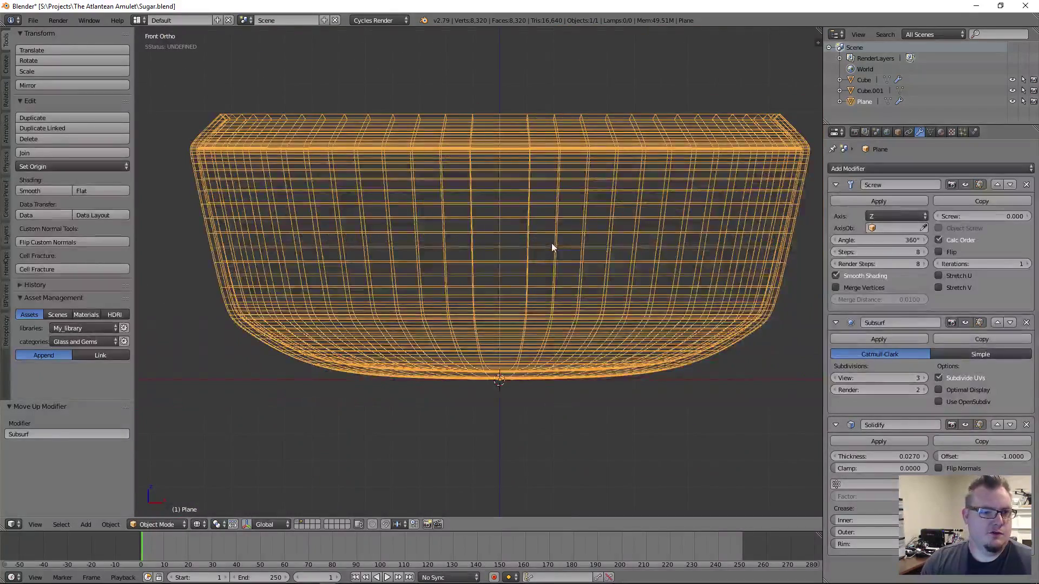
pyautogui.scroll(4, 552, 244)
pyautogui.keyDown('shift'); pyautogui.moveTo(572, 294); pyautogui.dragTo(537, 98, button='middle'); pyautogui.keyUp('shift')
pyautogui.scroll(6, 519, 323)
pyautogui.scroll(5, 519, 322)
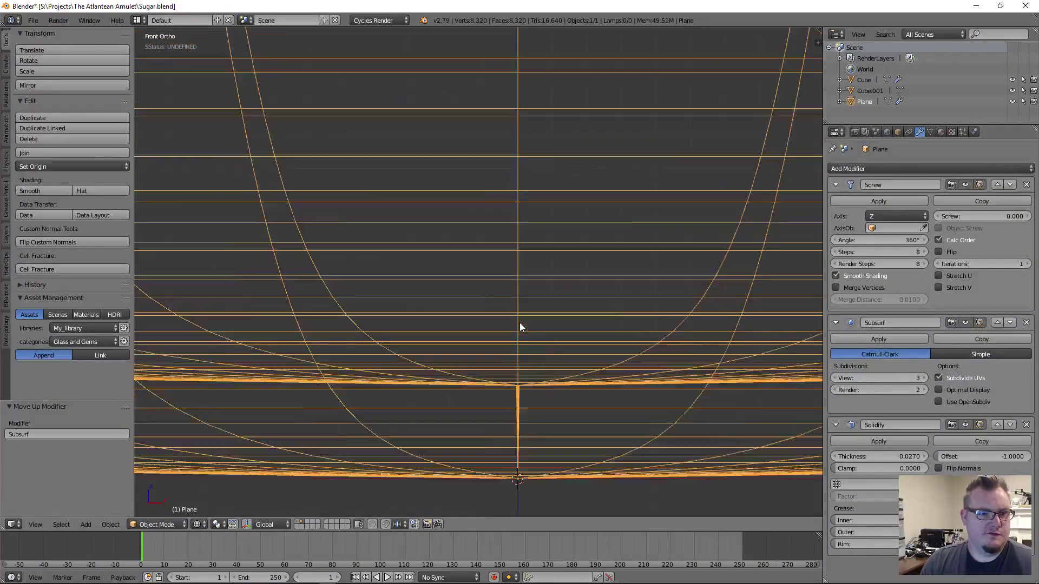
pyautogui.keyDown('shift'); pyautogui.moveTo(550, 393); pyautogui.dragTo(504, 202, button='middle'); pyautogui.keyUp('shift')
pyautogui.press('Tab')
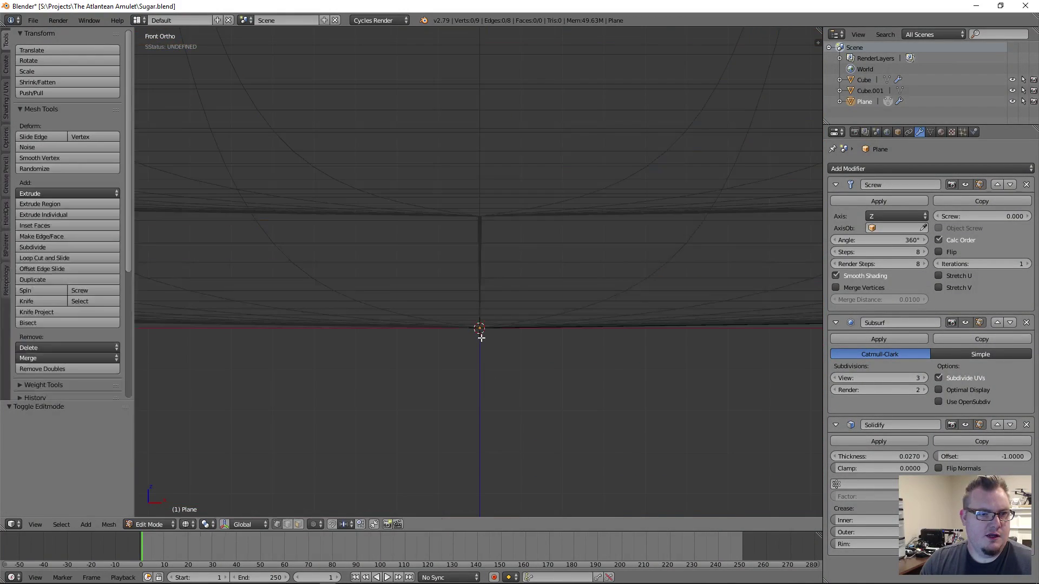
pyautogui.rightClick(484, 342)
pyautogui.press('n')
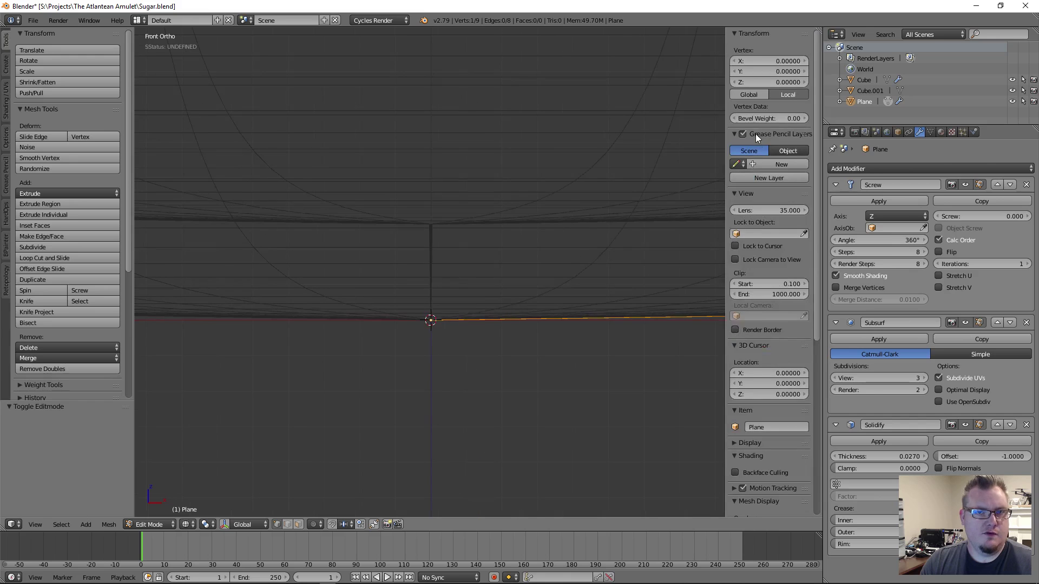
pyautogui.press('n')
pyautogui.scroll(4, 489, 306)
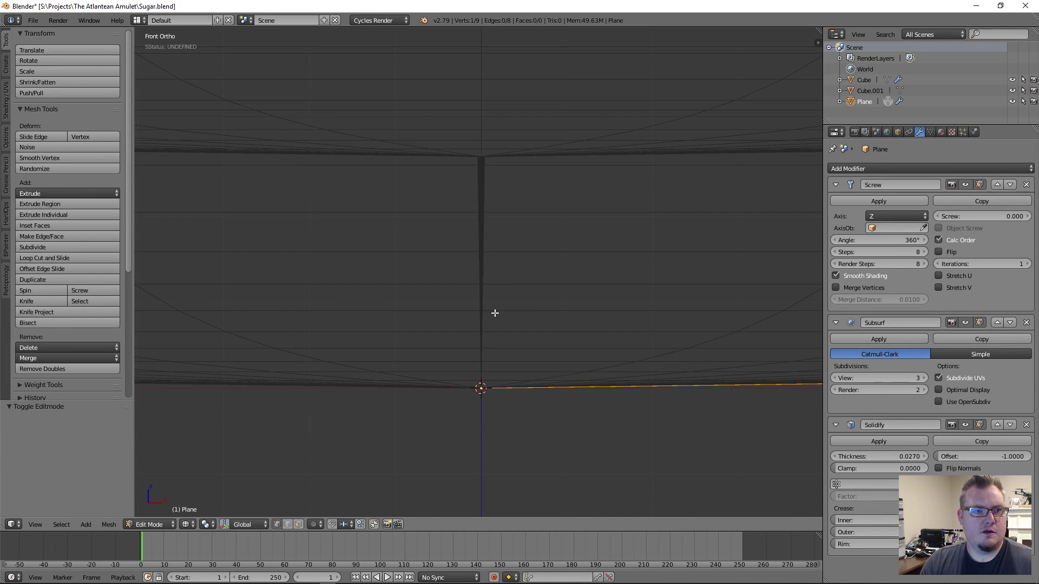
# Turn Solidify's Only Rim option on and off again to examine the rim faces at the base center
pyautogui.scroll(-1, 466, 244)
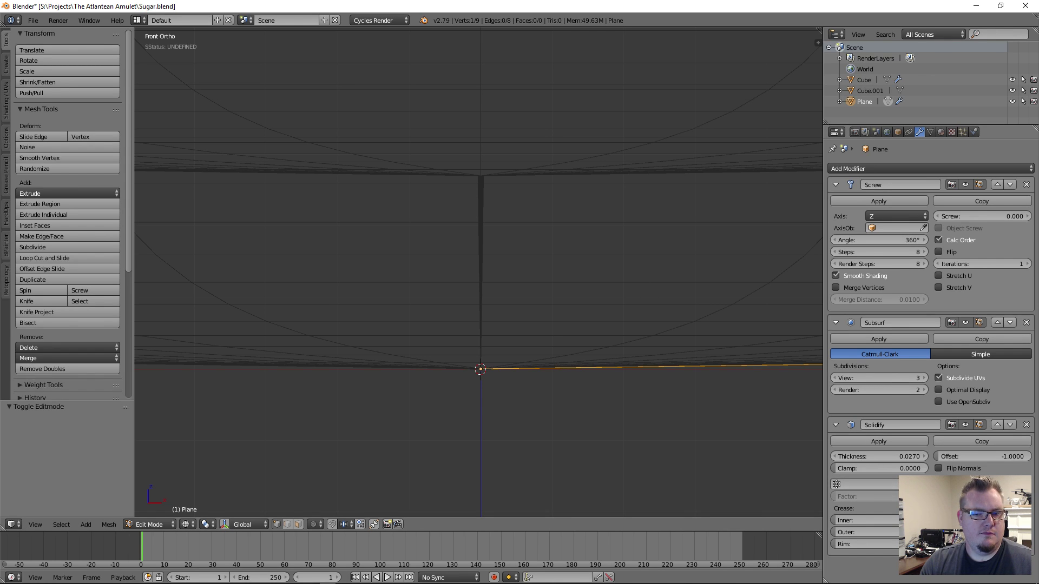
pyautogui.click(939, 517)
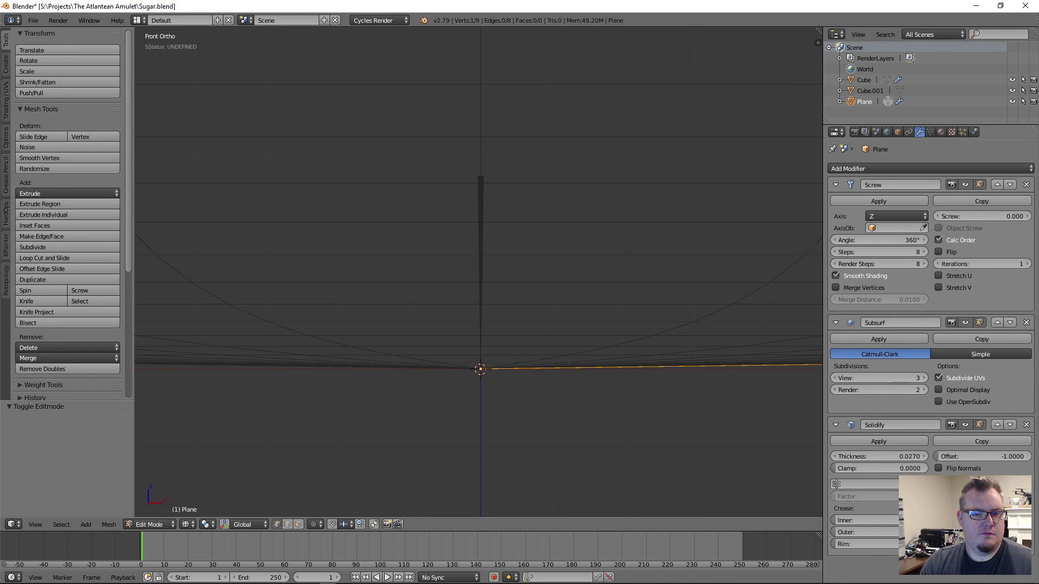
pyautogui.click(939, 517)
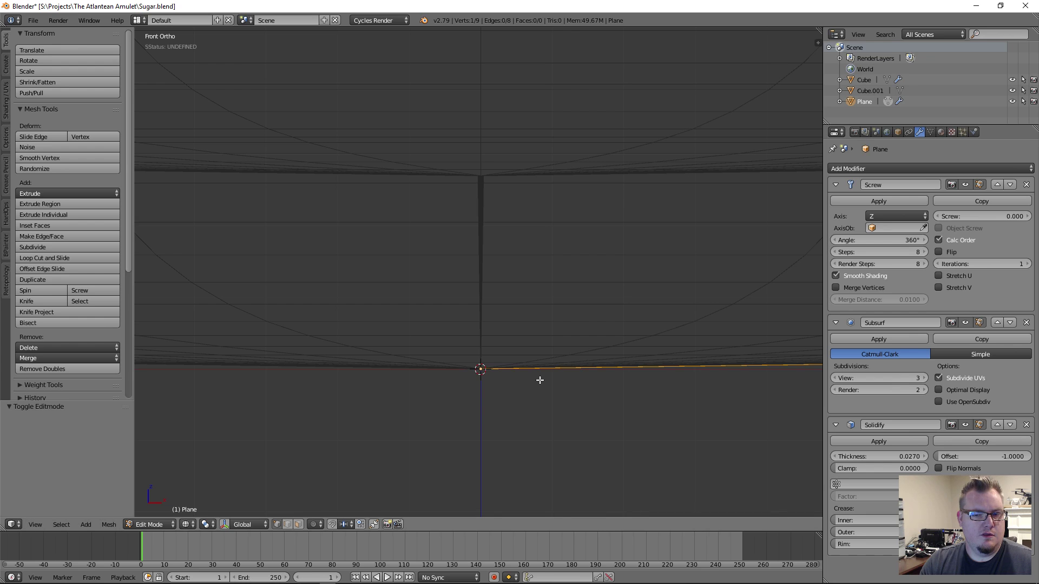
pyautogui.scroll(-5, 489, 239)
pyautogui.scroll(6, 486, 238)
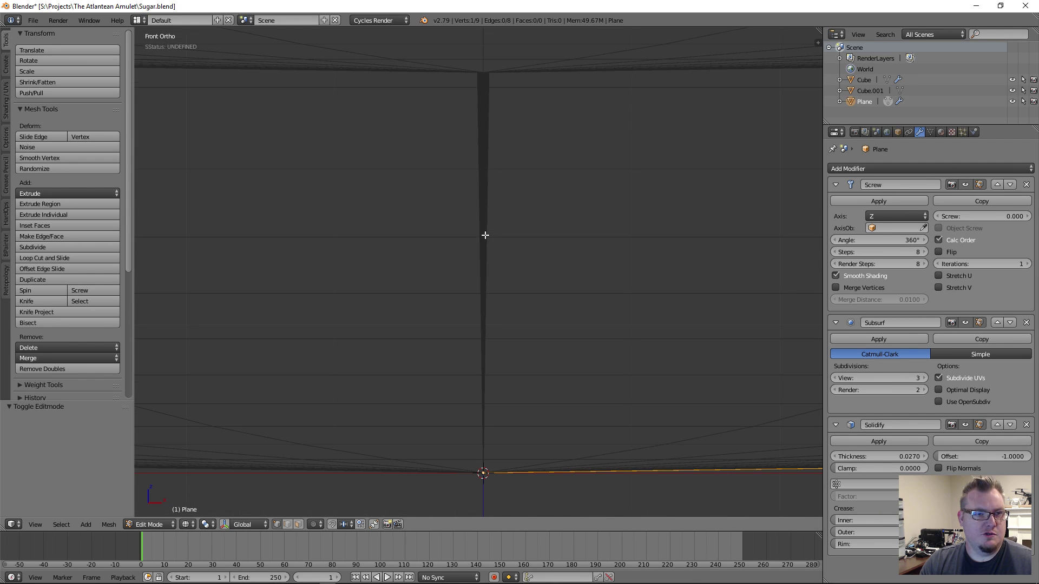
pyautogui.scroll(-4, 595, 190)
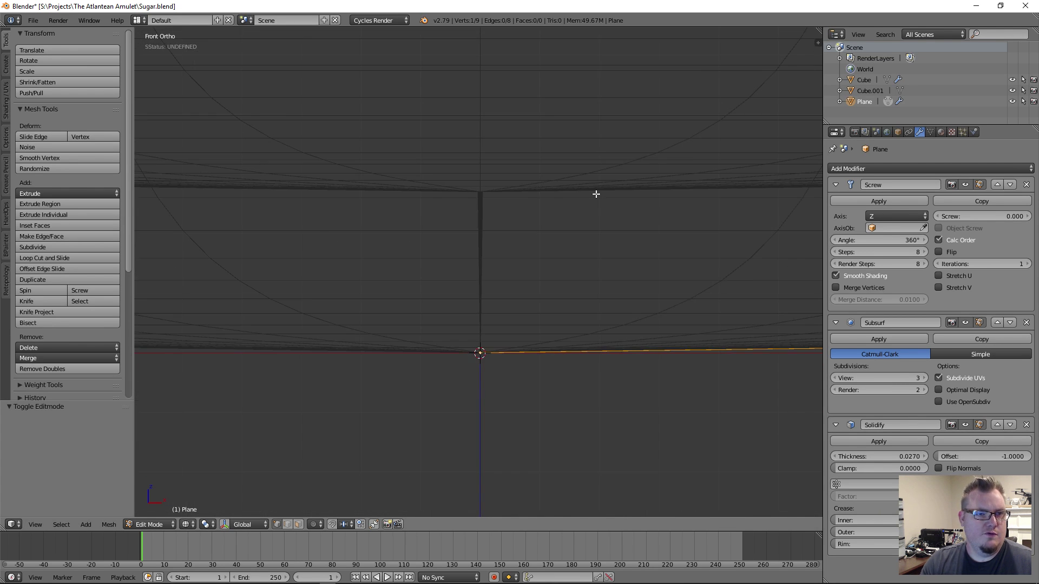
pyautogui.scroll(4, 534, 301)
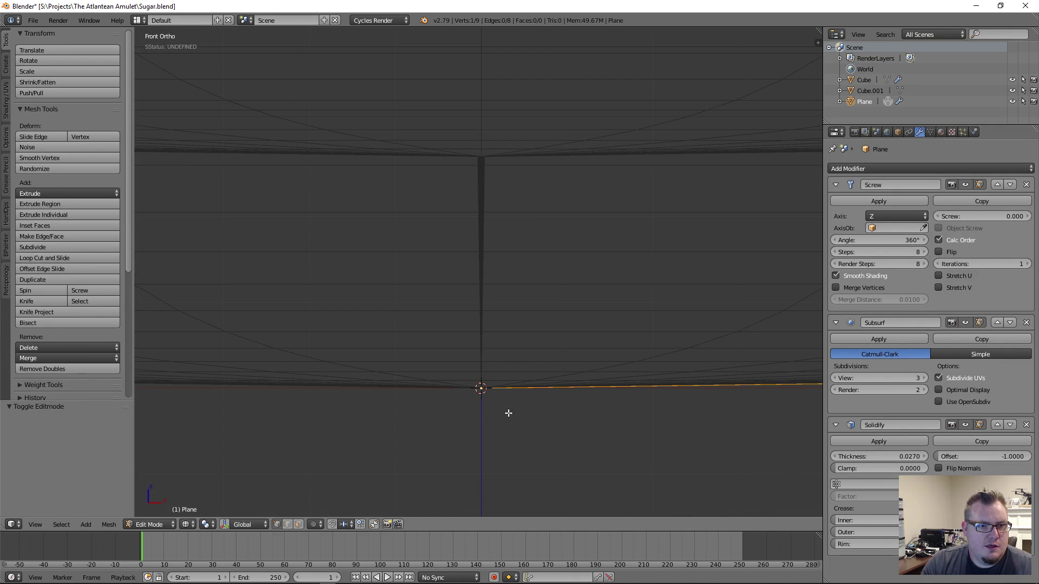
pyautogui.press('g')
pyautogui.press('z')
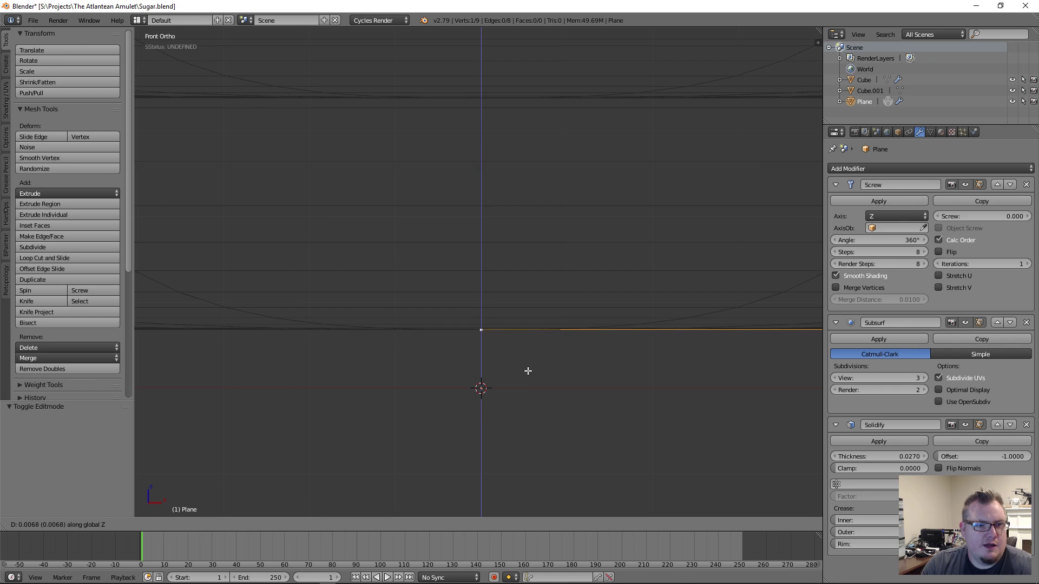
pyautogui.press('Escape')
# Extrude the base's center vertex a short distance outward along X, deselect everything, and return to Object Mode with solid shading
pyautogui.press('e')
pyautogui.press('x')
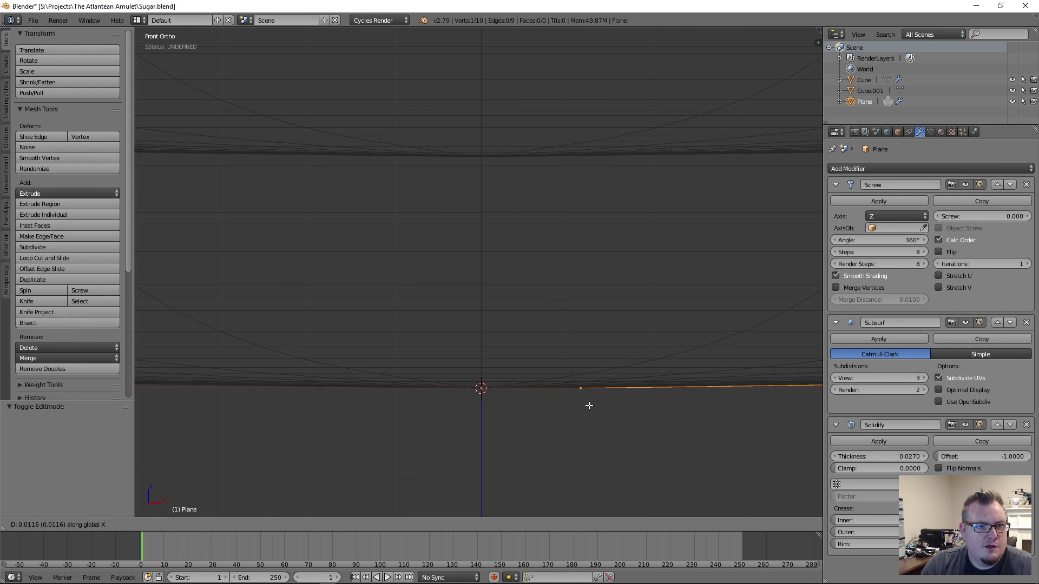
pyautogui.click(655, 407)
pyautogui.scroll(-3, 537, 399)
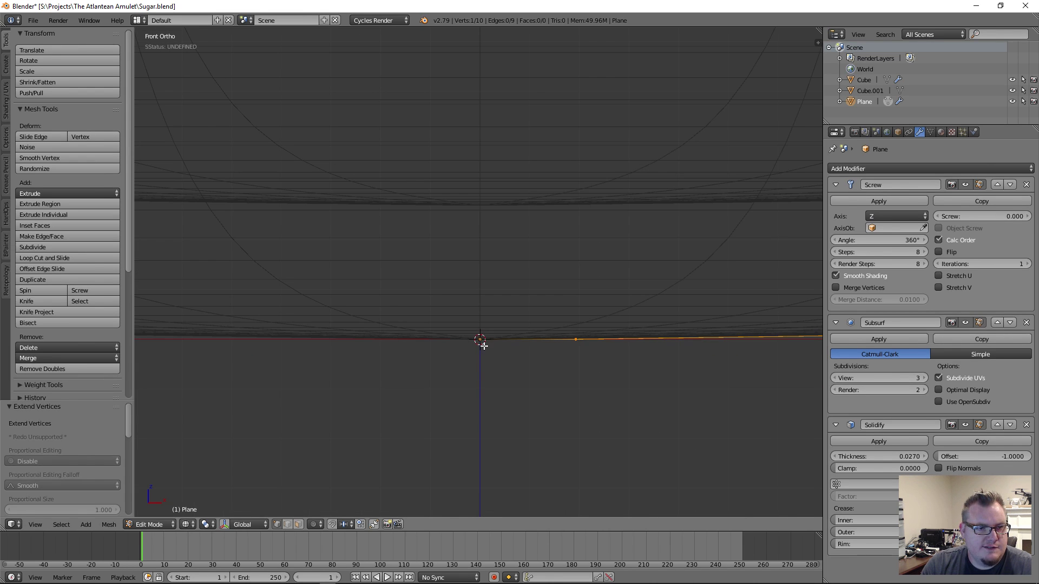
pyautogui.press('a')
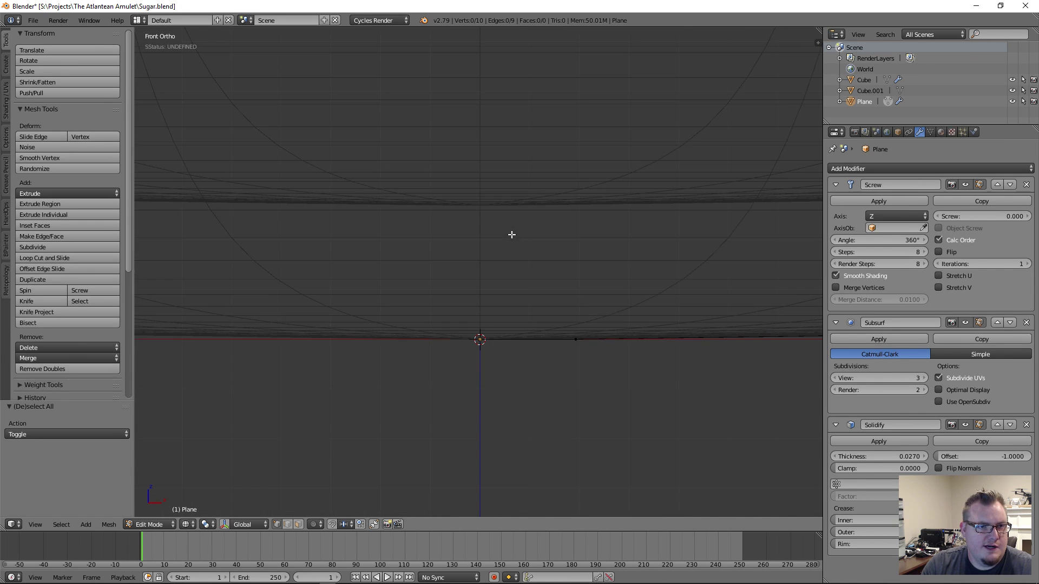
pyautogui.press('Tab')
pyautogui.press('z')
pyautogui.moveTo(514, 314)
pyautogui.mouseDown(button='middle')
pyautogui.moveTo(483, 173)
pyautogui.moveTo(504, 277)
pyautogui.moveTo(498, 229)
pyautogui.moveTo(466, 200)
pyautogui.mouseUp(button='middle')
pyautogui.scroll(-10, 465, 217)
pyautogui.moveTo(470, 295); pyautogui.dragTo(481, 324, button='middle')
pyautogui.scroll(4, 465, 303)
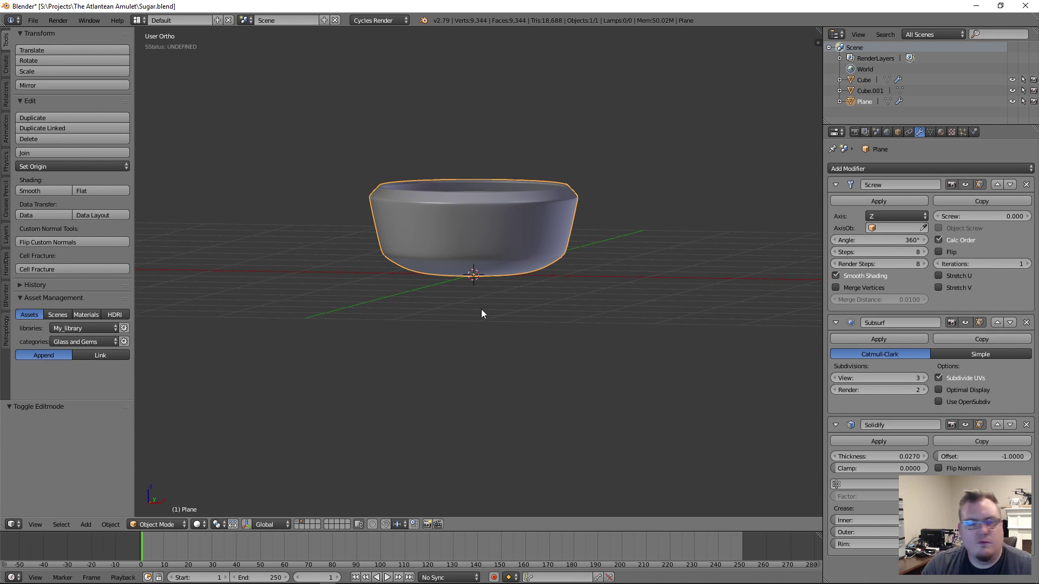
# In Edit Mode, select the four upper profile vertices and raise them about 0.277 along Z to make the bowl taller
pyautogui.press('Tab')
pyautogui.moveTo(529, 266); pyautogui.dragTo(531, 258, button='middle')
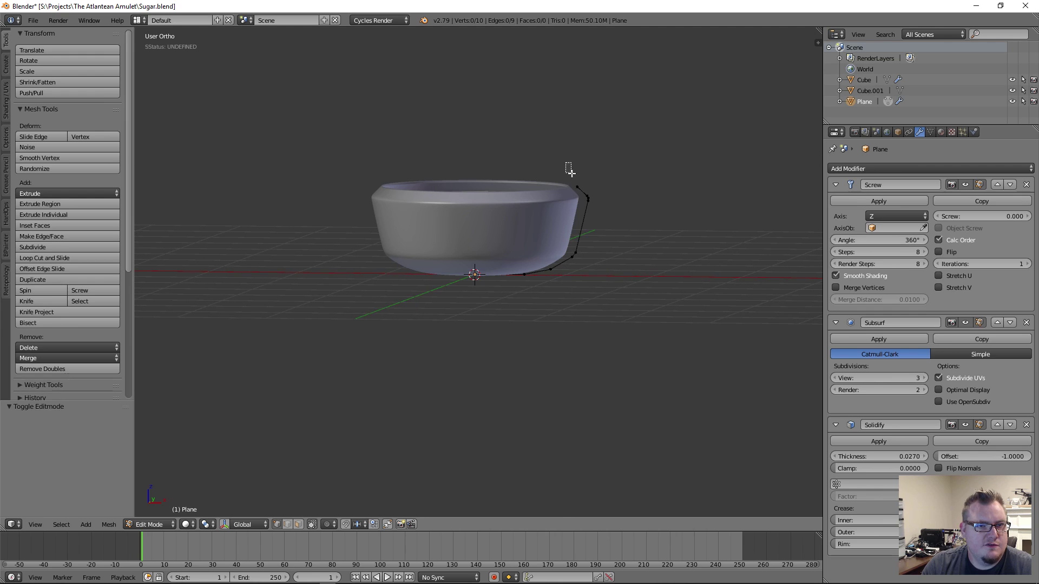
pyautogui.moveTo(572, 172); pyautogui.dragTo(633, 220)
pyautogui.press('g')
pyautogui.press('z')
pyautogui.click(563, 243)
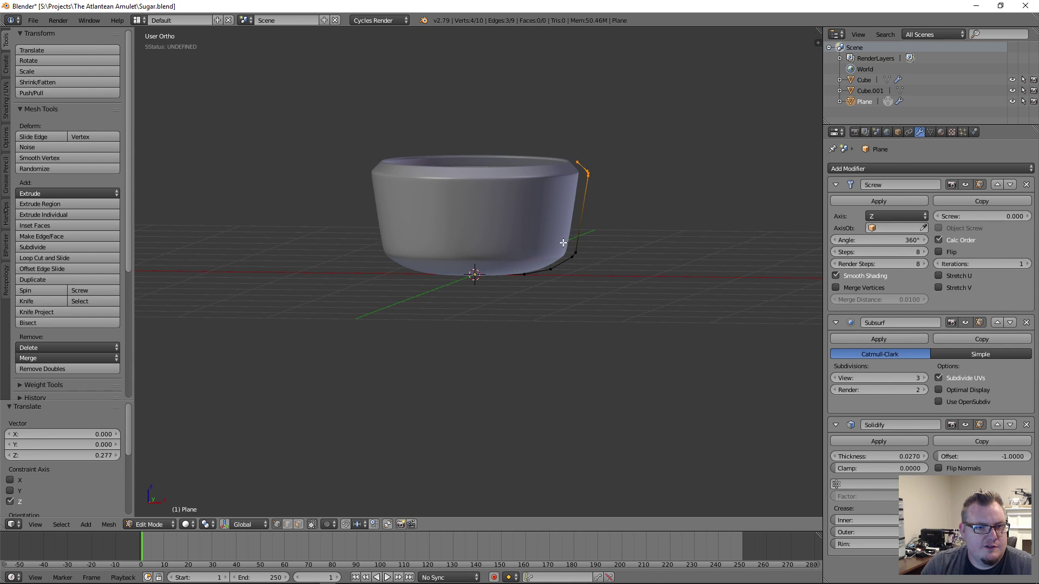
# Slide the side wall's lower vertex up the wall by a factor of 0.192, and move it with the vertex below about 0.073 outward
pyautogui.moveTo(563, 243); pyautogui.dragTo(583, 238, button='middle')
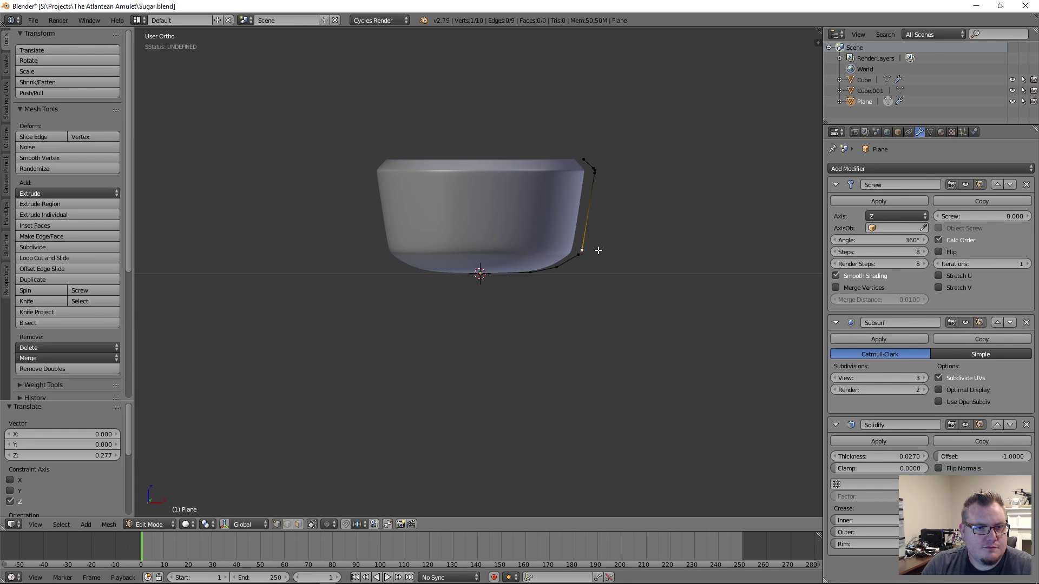
pyautogui.hotkey('shift', 'v')
pyautogui.click(605, 237)
pyautogui.press('g')
pyautogui.press('x')
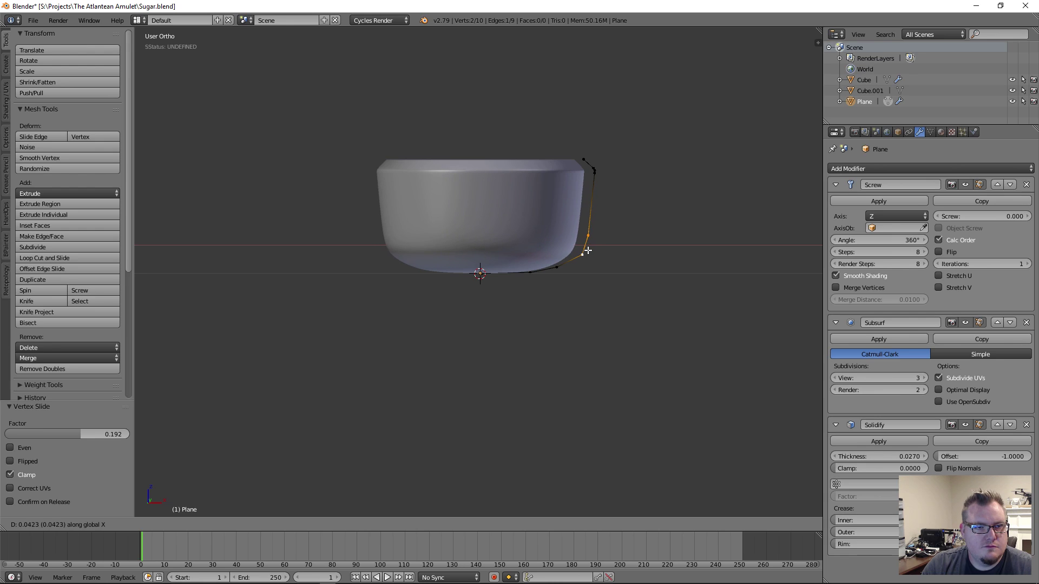
pyautogui.click(591, 247)
# Raise the slid wall vertex about 0.3 along Z, move it about 0.030 outward along X, and deselect everything
pyautogui.press('g')
pyautogui.press('z')
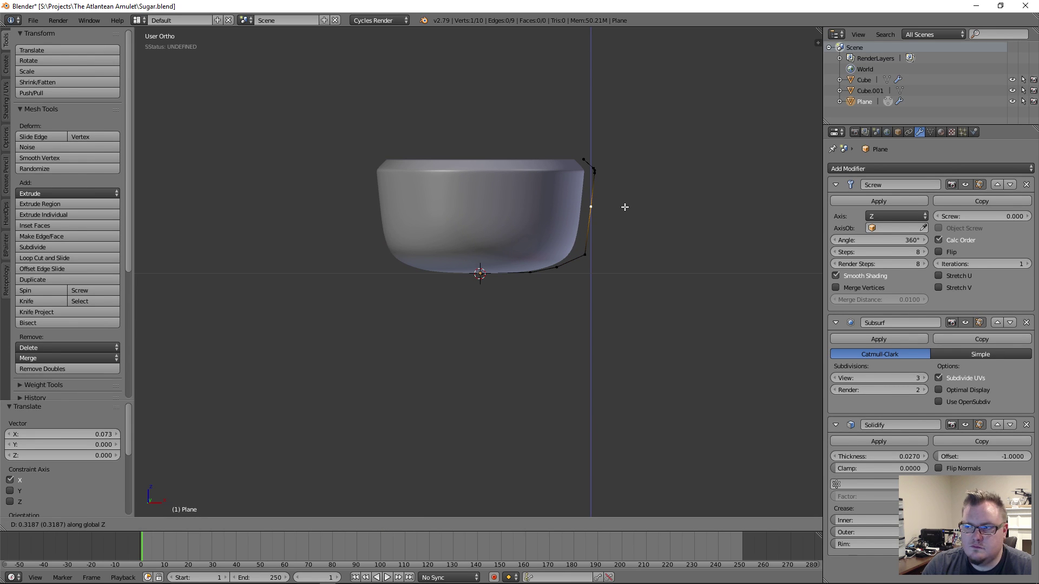
pyautogui.click(626, 209)
pyautogui.press('g')
pyautogui.press('x')
pyautogui.click(629, 210)
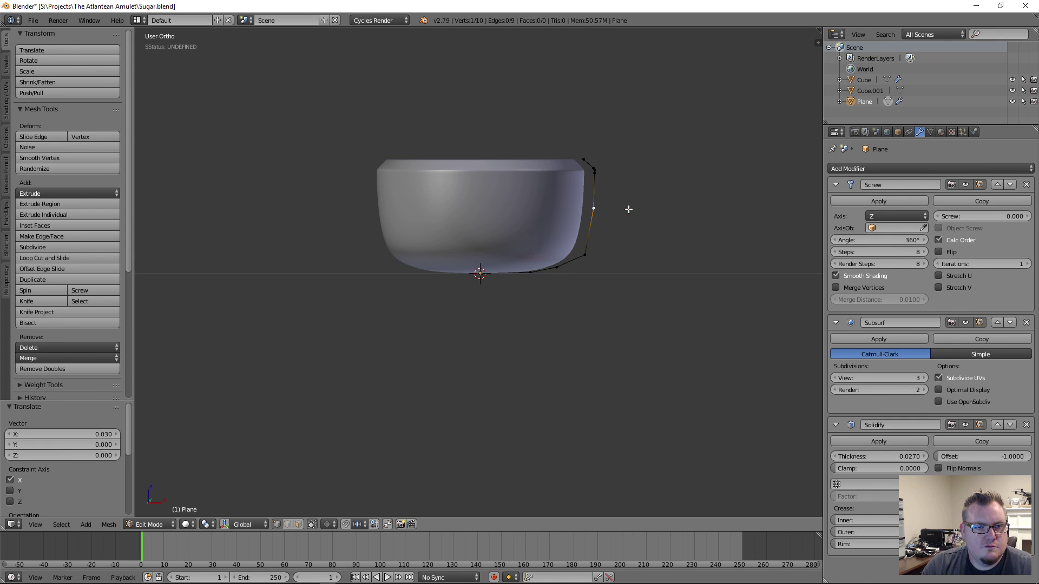
pyautogui.press('a')
# Raise the lower corner vertex slightly along Z, deselect everything, and return to Object Mode to review the bowl
pyautogui.rightClick(588, 252)
pyautogui.press('g')
pyautogui.press('z')
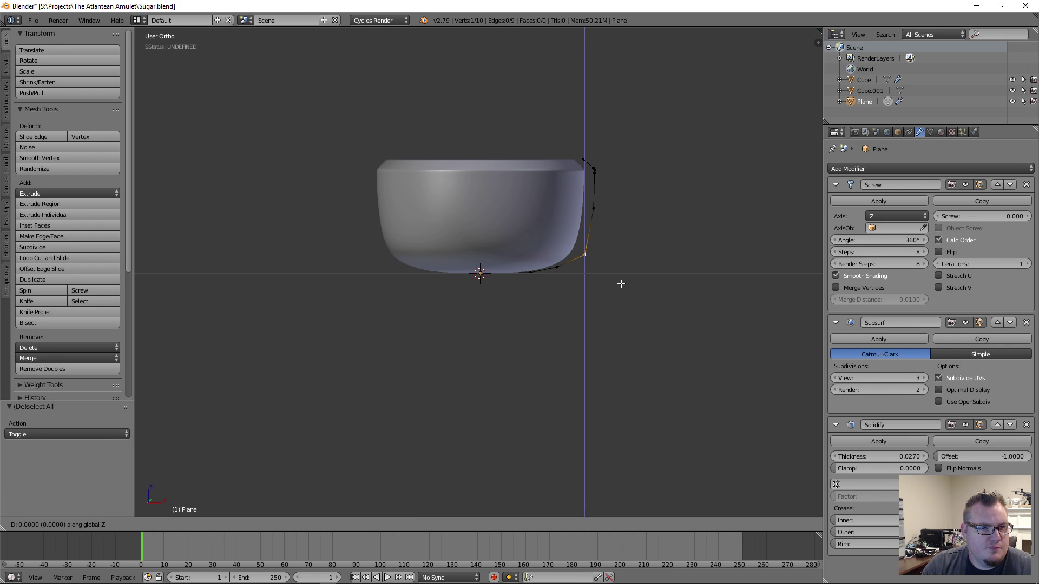
pyautogui.click(623, 278)
pyautogui.press('a')
pyautogui.moveTo(513, 294); pyautogui.dragTo(341, 306, button='middle')
pyautogui.press('Tab')
pyautogui.moveTo(464, 274); pyautogui.dragTo(386, 325, button='middle')
pyautogui.scroll(5, 414, 287)
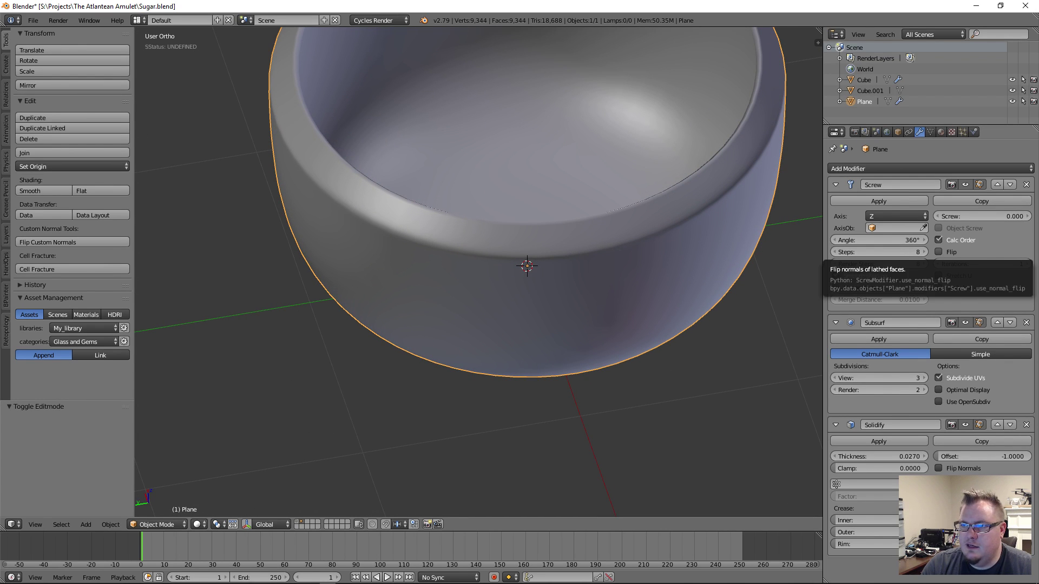
pyautogui.scroll(-3, 634, 317)
pyautogui.moveTo(595, 310); pyautogui.dragTo(490, 280, button='middle')
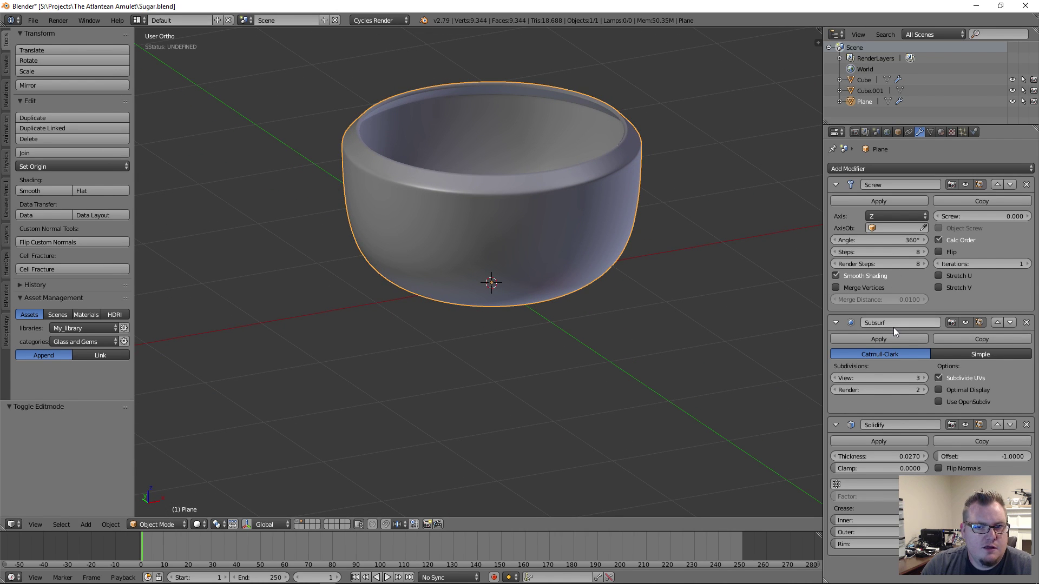
# Set the Solidify modifier's thickness to 0.1190 and check the thicker bowl wall
pyautogui.moveTo(877, 460); pyautogui.dragTo(919, 457)
pyautogui.moveTo(475, 274); pyautogui.dragTo(525, 241, button='middle')
pyautogui.scroll(-4, 485, 263)
pyautogui.scroll(6, 466, 260)
pyautogui.scroll(-2, 496, 248)
pyautogui.scroll(-2, 524, 240)
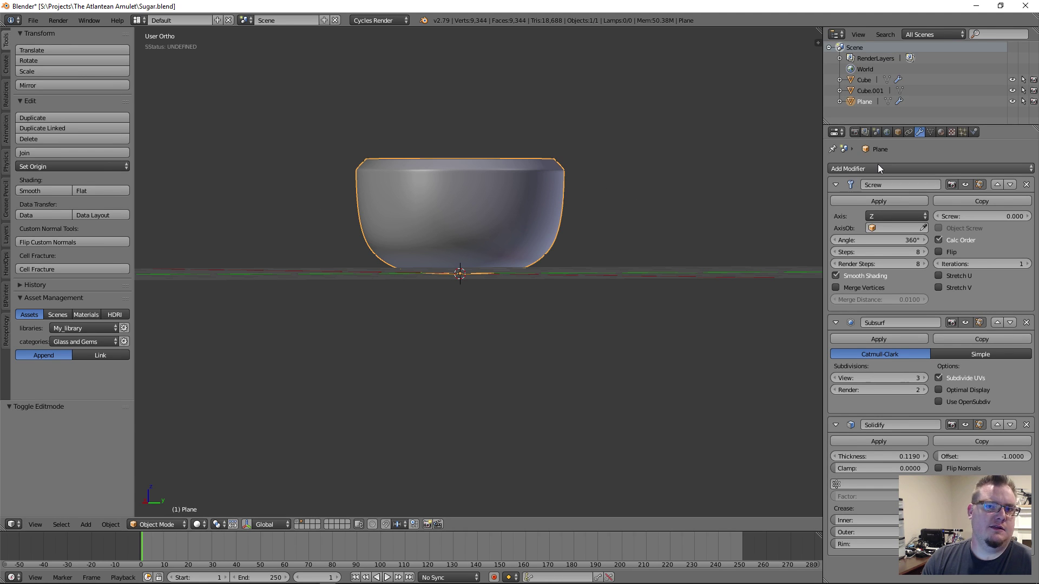
# Collapse the settings of the Screw, Subsurf and Solidify modifiers
pyautogui.click(835, 184)
pyautogui.click(835, 203)
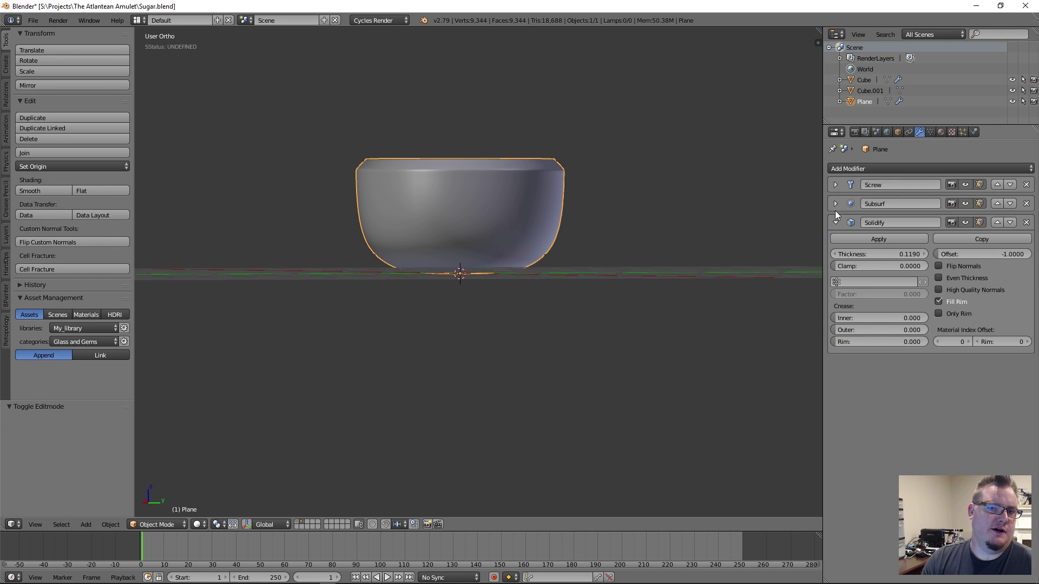
pyautogui.click(836, 223)
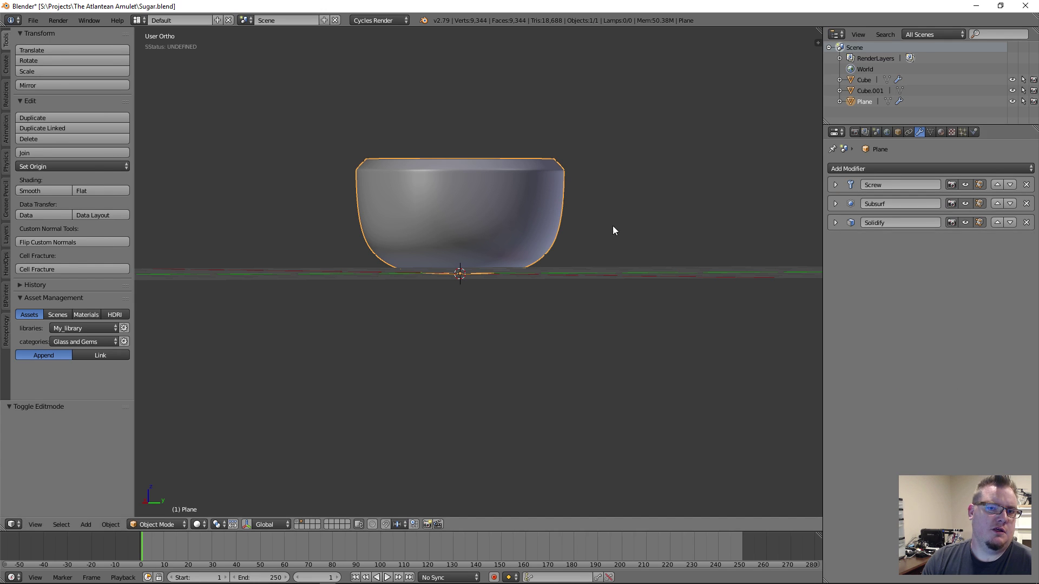
pyautogui.click(843, 171)
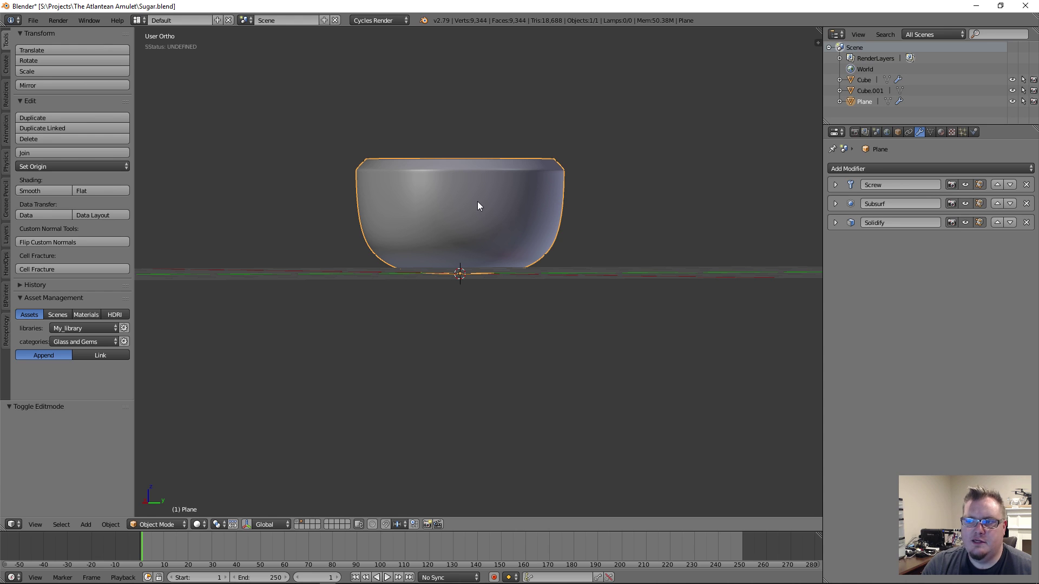
# Check the bowl from above and from the side, and save the file
pyautogui.moveTo(478, 206); pyautogui.dragTo(509, 220, button='middle')
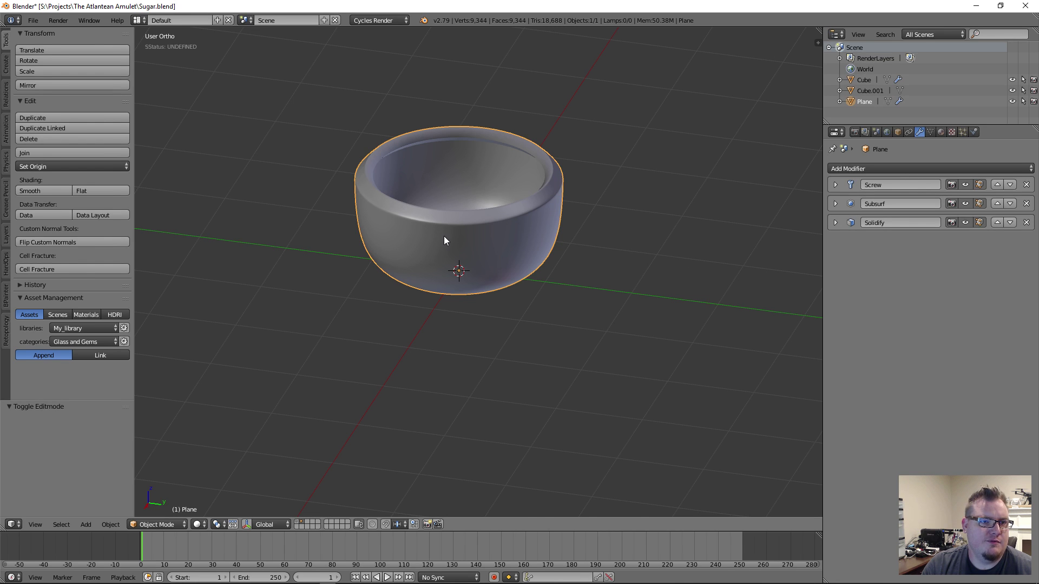
pyautogui.scroll(3, 439, 234)
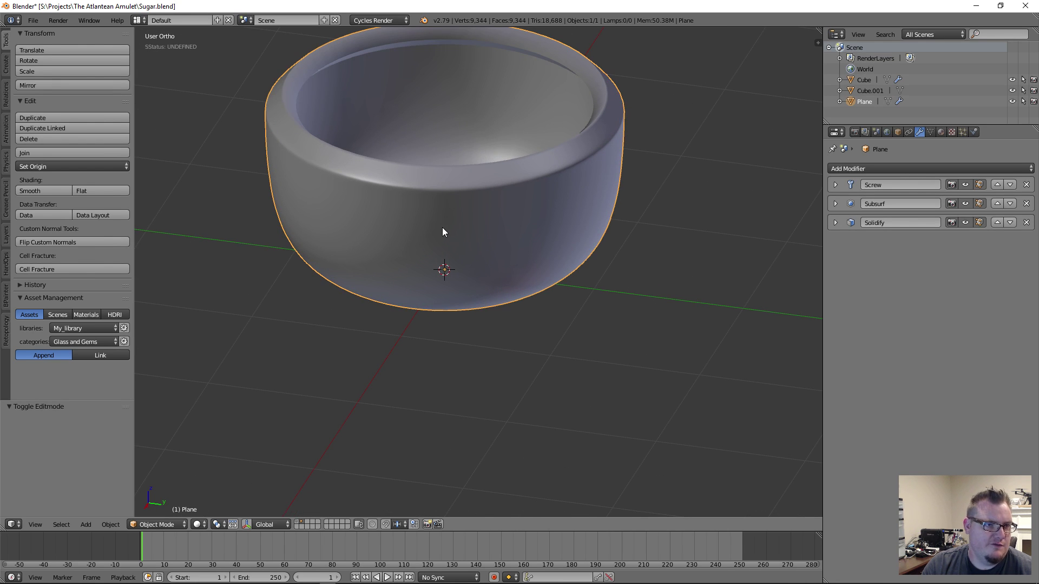
pyautogui.scroll(-3, 443, 232)
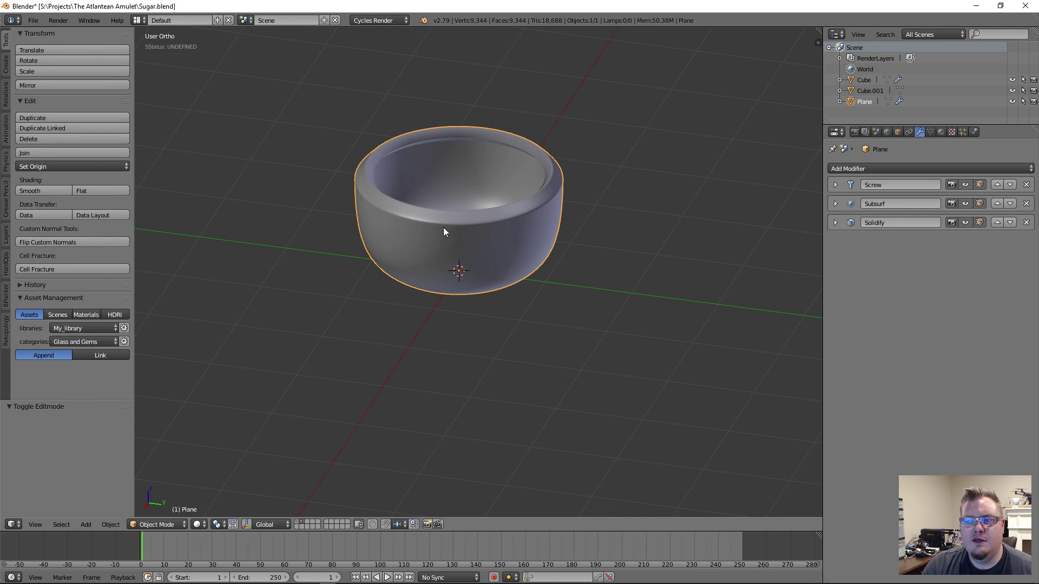
pyautogui.moveTo(385, 248); pyautogui.dragTo(450, 244, button='middle')
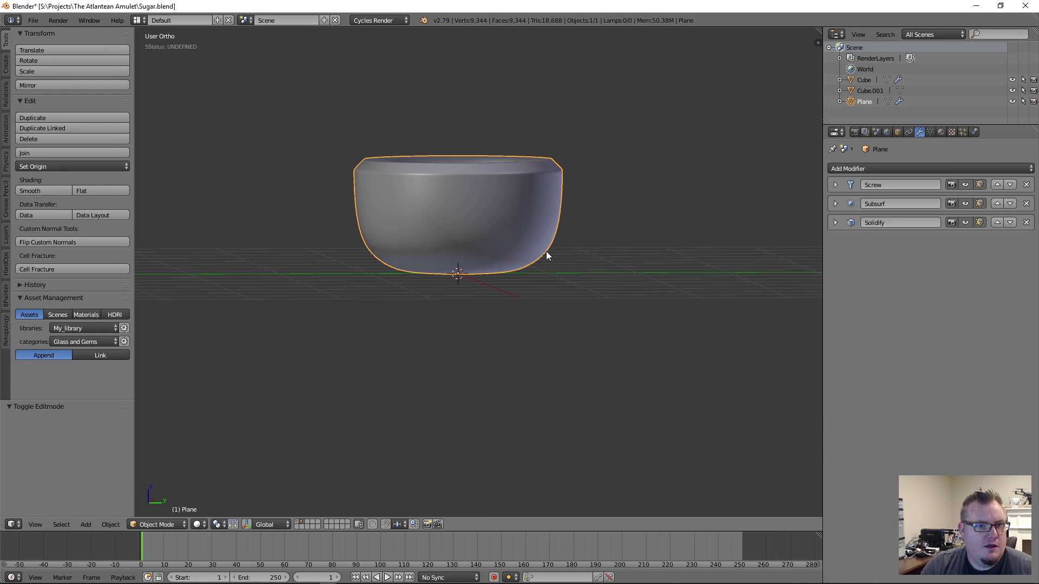
pyautogui.hotkey('ctrl', 's')
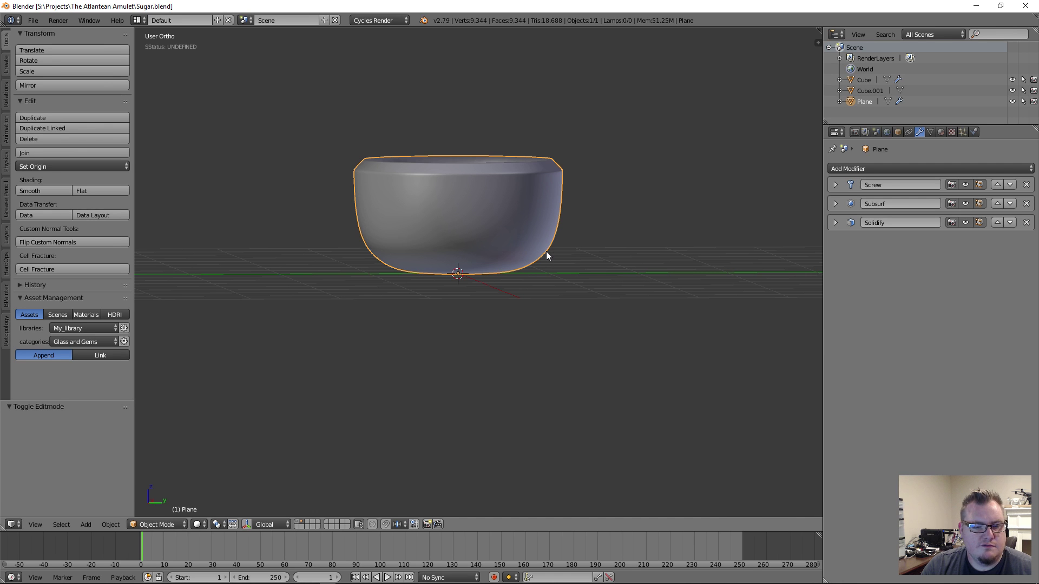
# Rename the bowl object as Sugar-Dish
pyautogui.press('n')
pyautogui.scroll(-5, 788, 362)
pyautogui.scroll(-3, 788, 361)
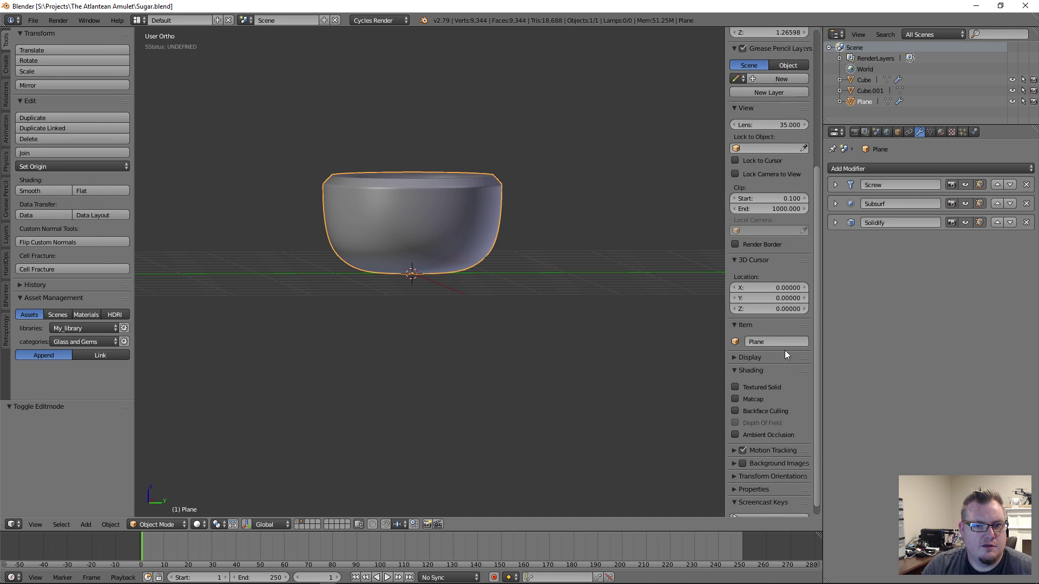
pyautogui.click(784, 345)
pyautogui.write('Sugar-Dish')
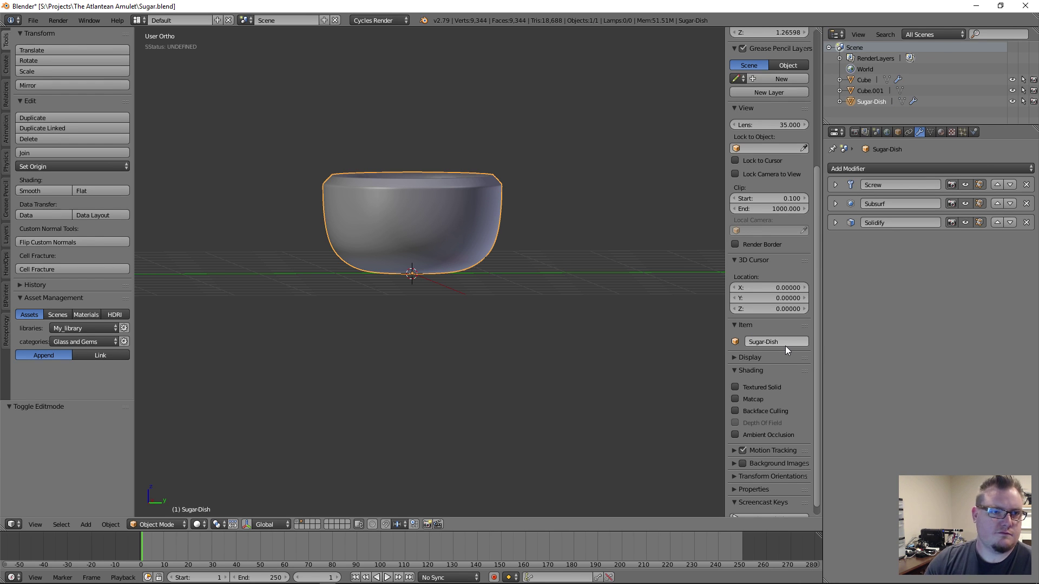
pyautogui.press('Return')
# Show layer 1 and rename the regular cube with the Subsurf modifier as Sugar-Cube-Base
pyautogui.press('1')
pyautogui.rightClick(424, 277)
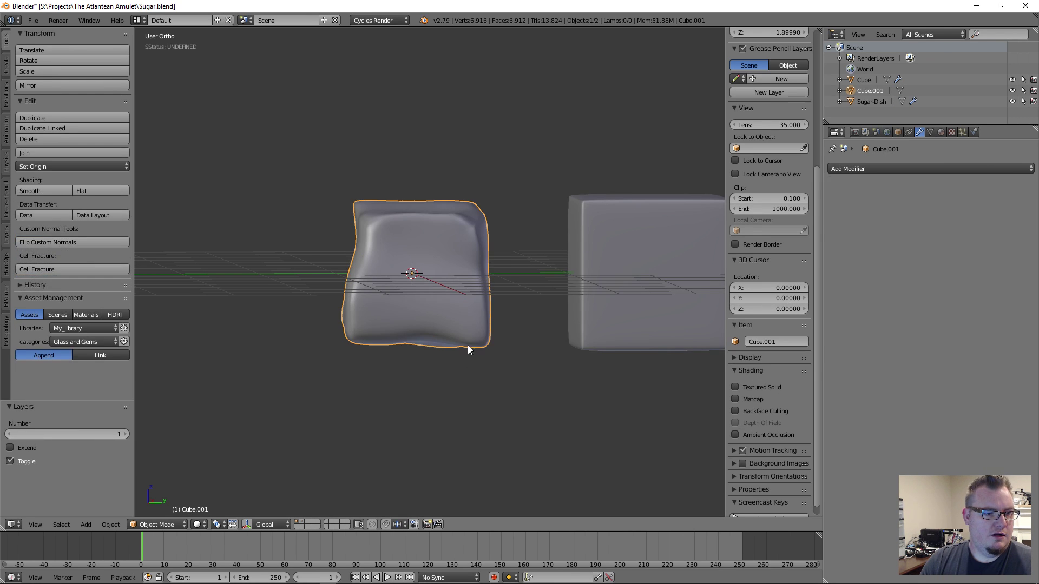
pyautogui.scroll(-4, 476, 303)
pyautogui.moveTo(481, 270); pyautogui.dragTo(509, 306, button='middle')
pyautogui.rightClick(530, 243)
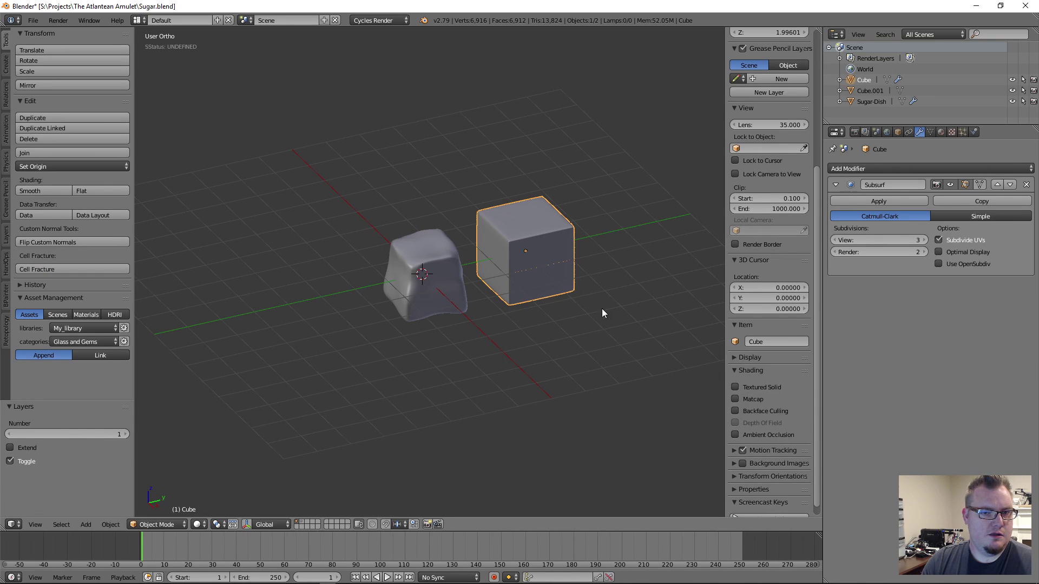
pyautogui.press('Home')
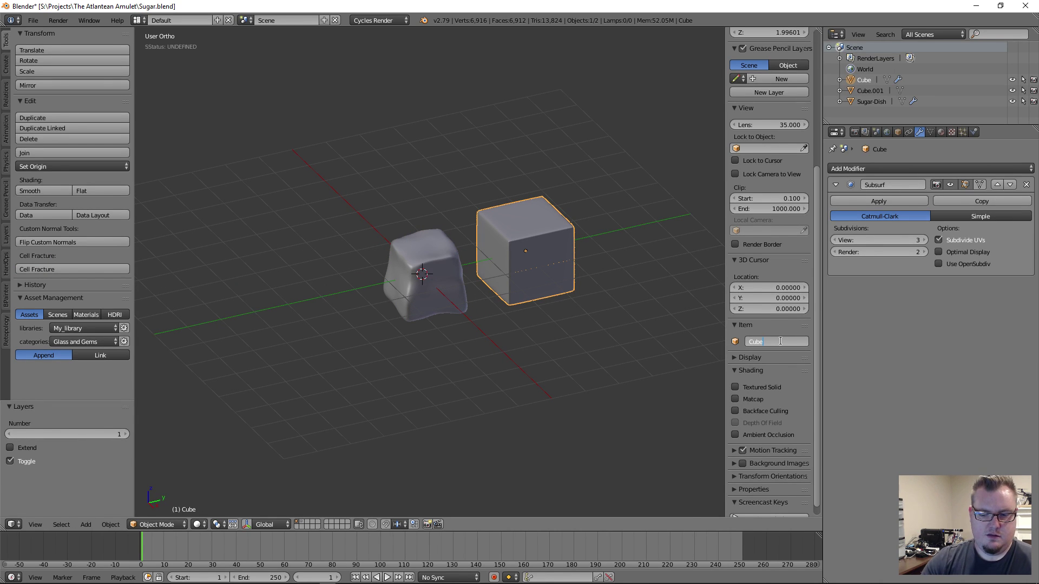
pyautogui.write('Sugar-Cube')
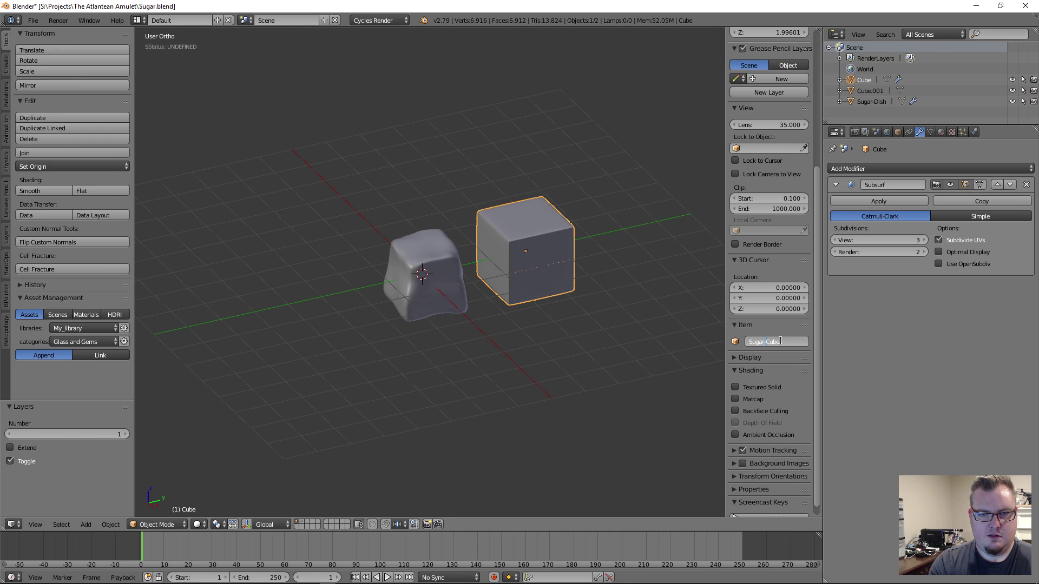
pyautogui.write('-Baa')
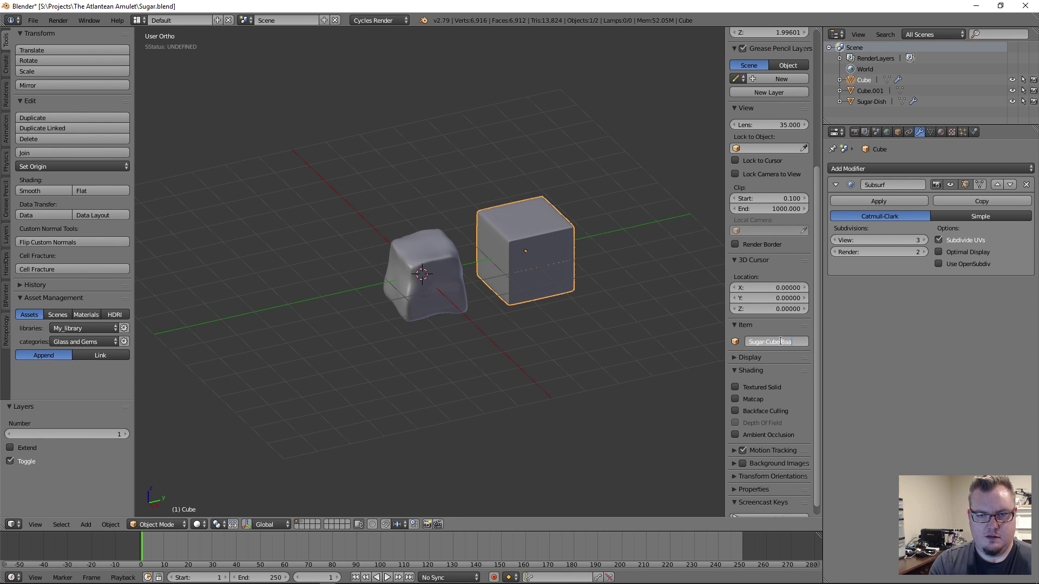
pyautogui.write('se')
pyautogui.press('Return')
# Rename the irregular, sculpted cube as Sugar-Cube-Ragged
pyautogui.click(412, 242)
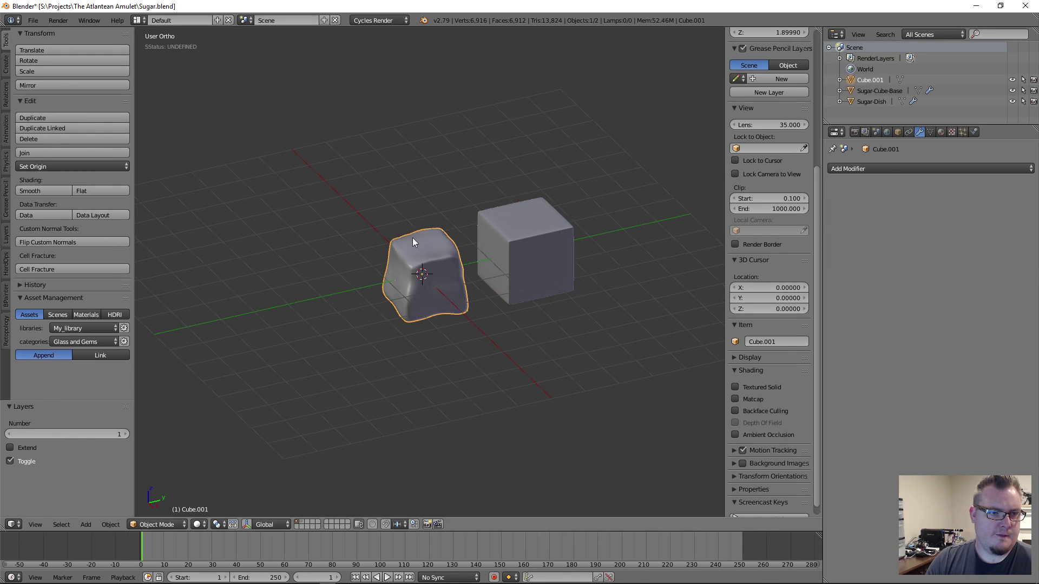
pyautogui.click(782, 344)
pyautogui.write('Sugar-Cube')
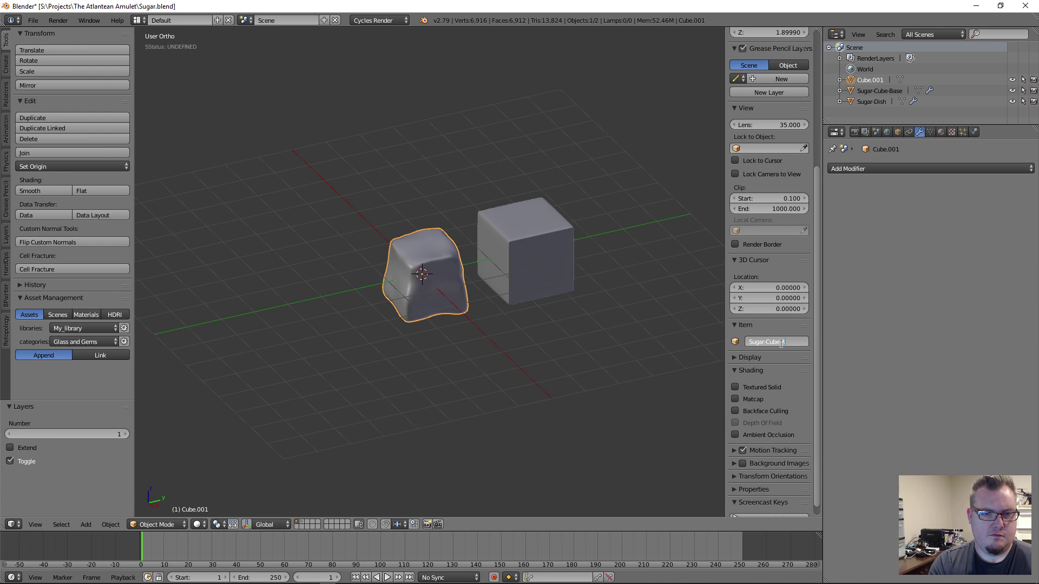
pyautogui.write('-Ragged')
pyautogui.press('Return')
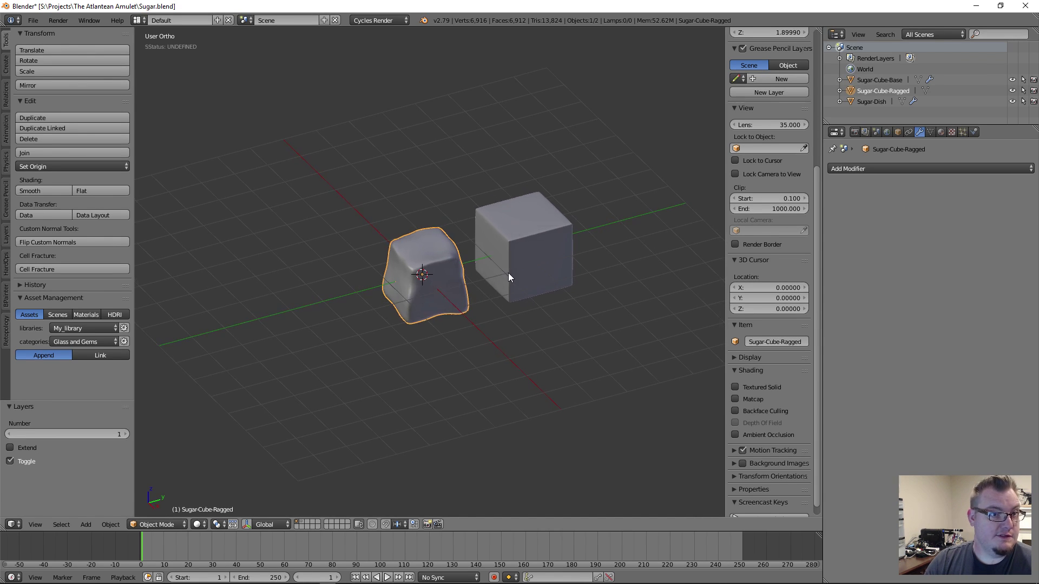
# Show layer 2 again and open the sugar dish's profile in Edit Mode
pyautogui.press('2')
pyautogui.scroll(6, 379, 299)
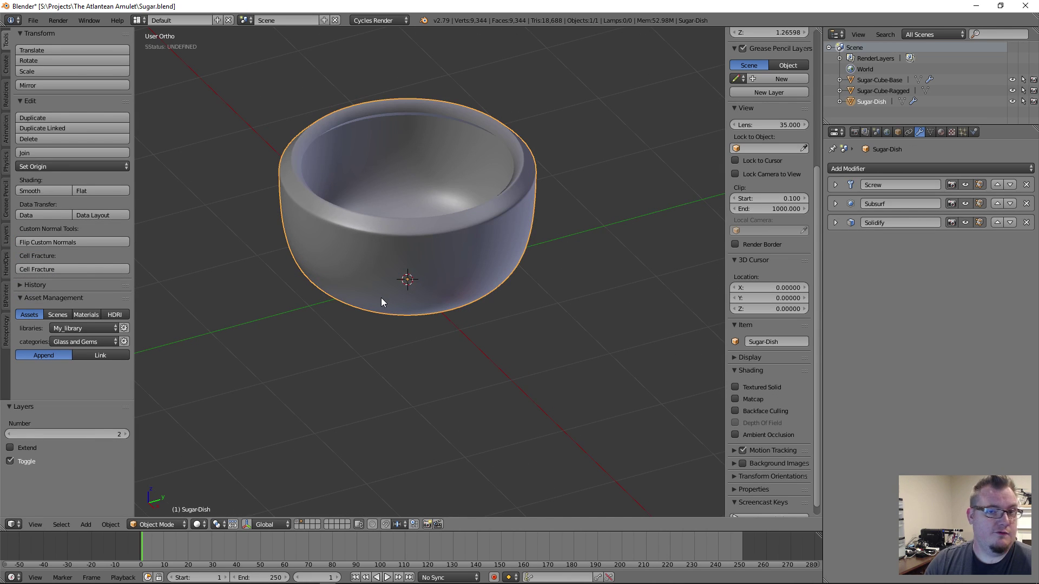
pyautogui.scroll(-4, 385, 296)
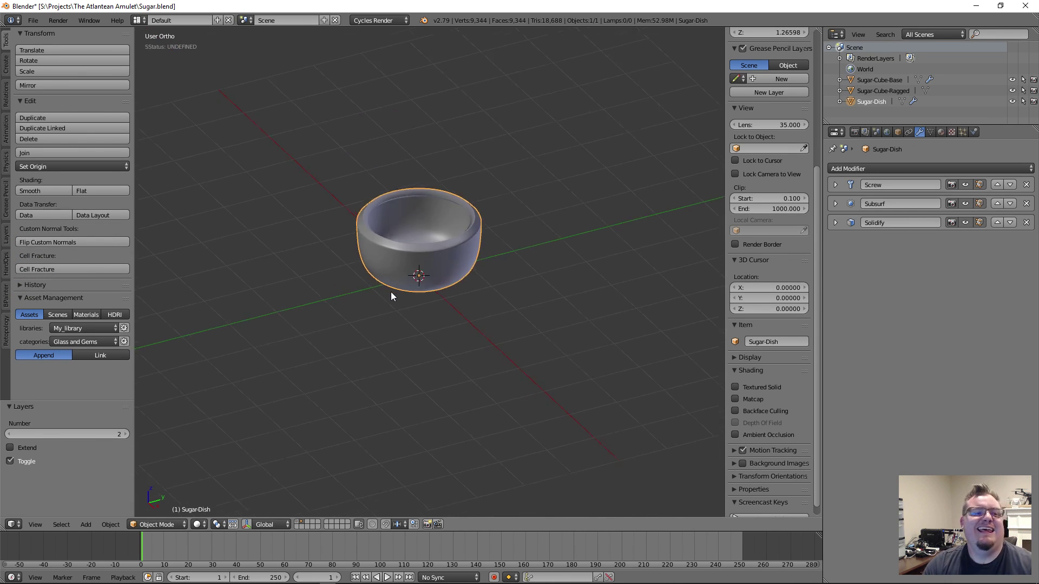
pyautogui.moveTo(390, 291); pyautogui.dragTo(385, 251, button='middle')
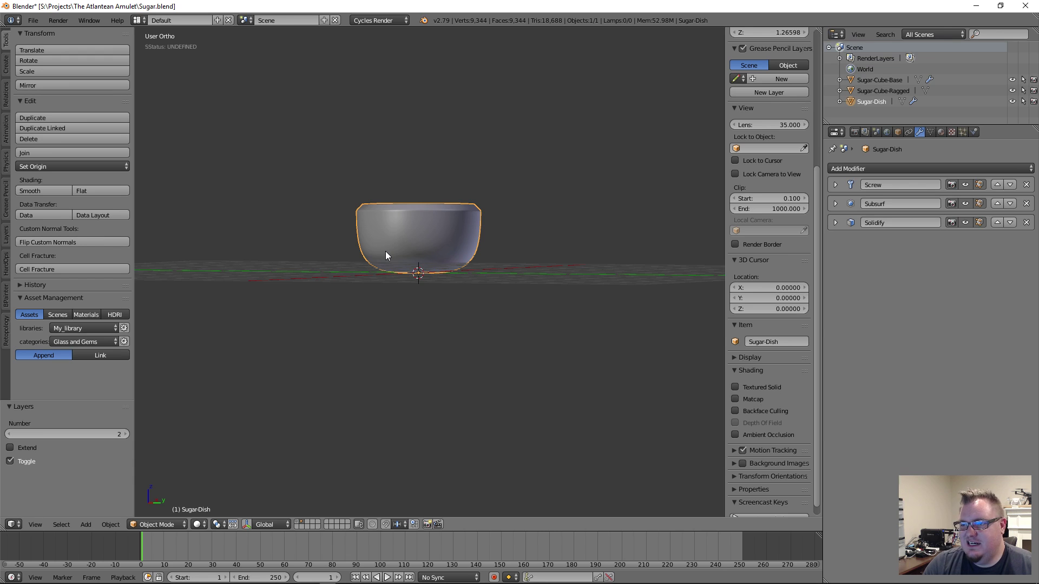
pyautogui.press('Tab')
pyautogui.moveTo(385, 248); pyautogui.dragTo(572, 258, button='middle')
pyautogui.scroll(5, 573, 259)
pyautogui.moveTo(552, 185); pyautogui.dragTo(488, 286, button='middle')
# Move the profile's four upper rim vertices about 0.118 inward along X and 0.04 down in front view, and deselect everything
pyautogui.press('a')
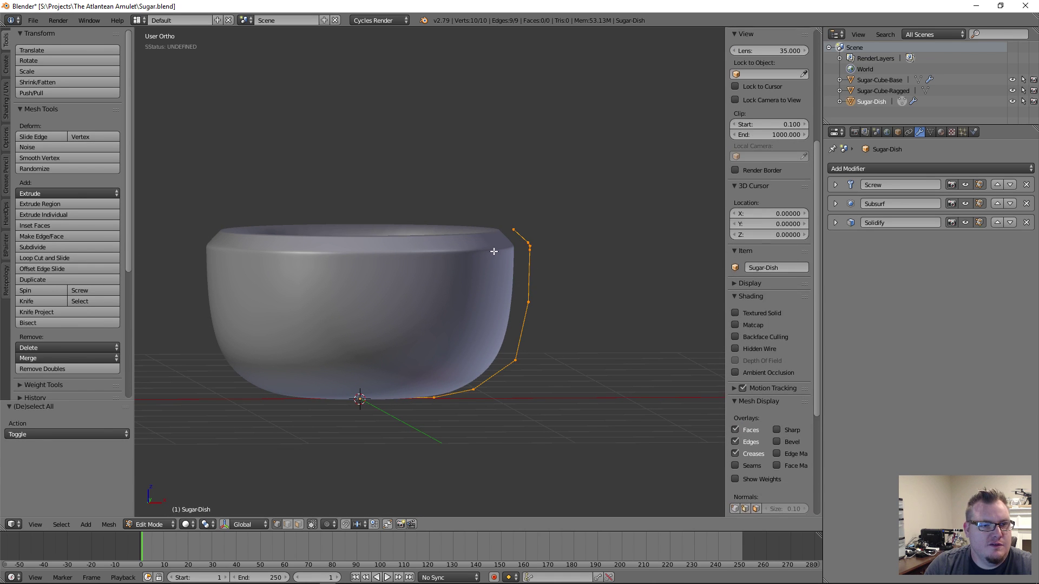
pyautogui.press('a')
pyautogui.press('b')
pyautogui.moveTo(496, 213); pyautogui.dragTo(573, 273)
pyautogui.press('KP_1')
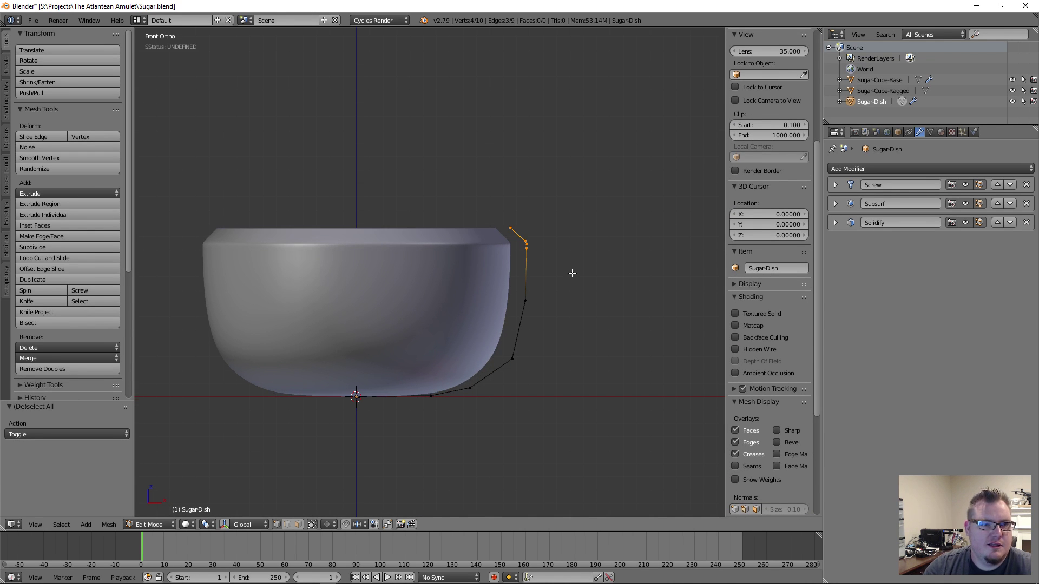
pyautogui.press('g')
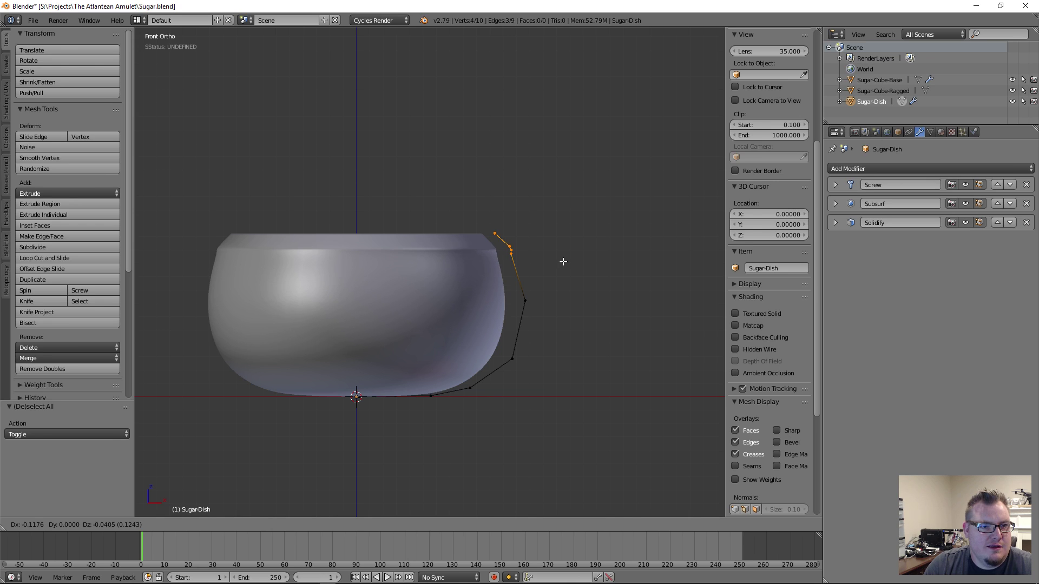
pyautogui.click(562, 262)
pyautogui.press('a')
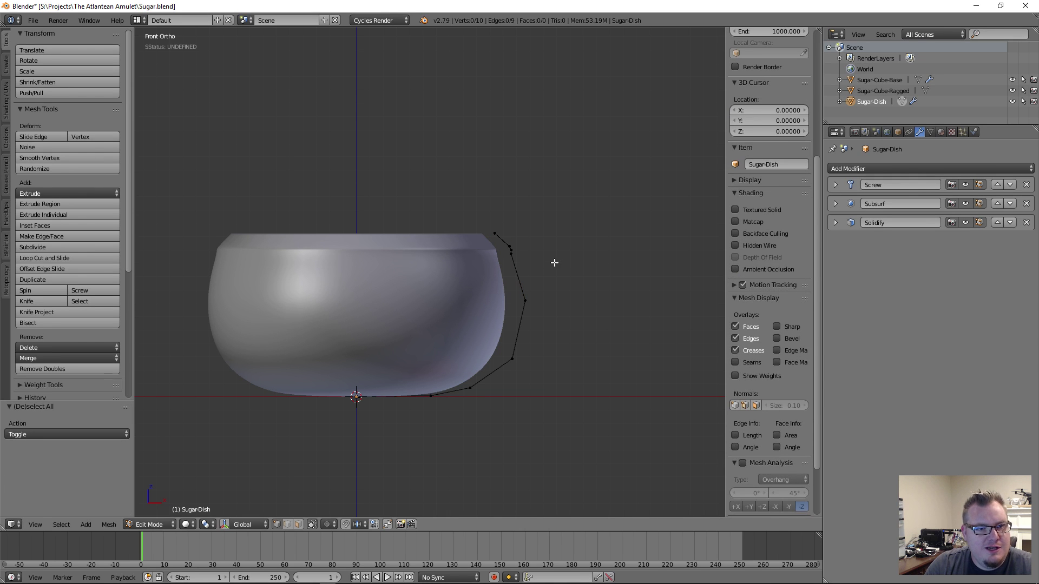
# Rotate the three outer rim corner vertices slightly in front view and deselect everything
pyautogui.press('b')
pyautogui.moveTo(508, 237); pyautogui.dragTo(520, 262)
pyautogui.press('r')
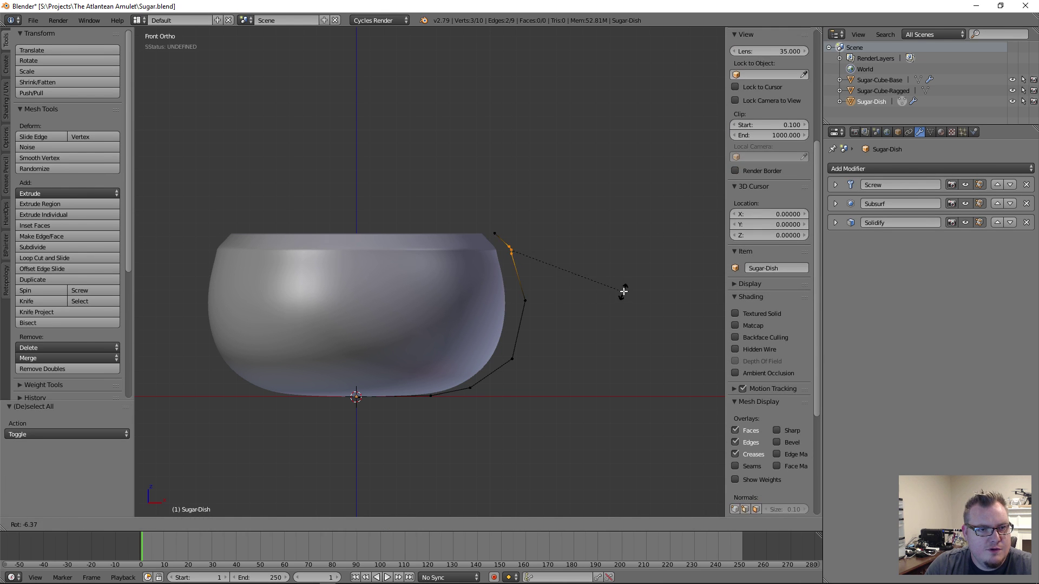
pyautogui.click(628, 280)
pyautogui.press('a')
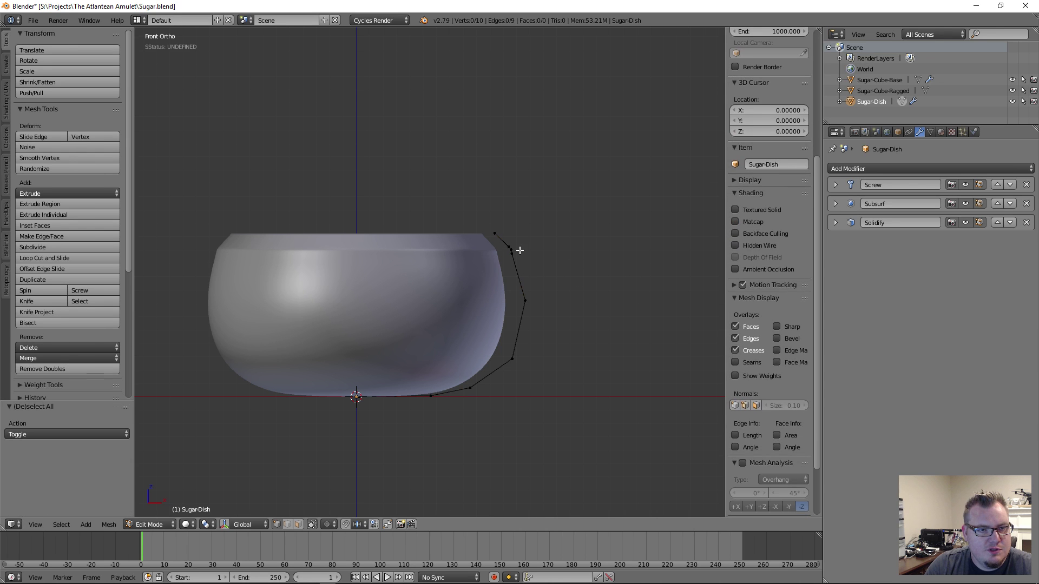
# Lower the rim's inner end vertex along Z to flatten the lip, and return to Object Mode
pyautogui.rightClick(494, 232)
pyautogui.press('g')
pyautogui.press('z')
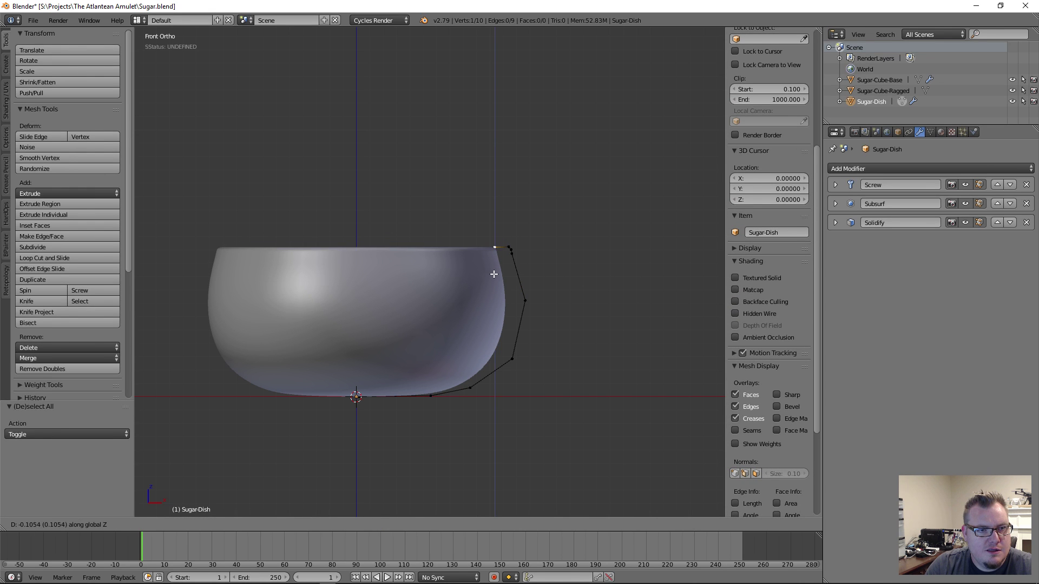
pyautogui.click(495, 270)
pyautogui.press('Tab')
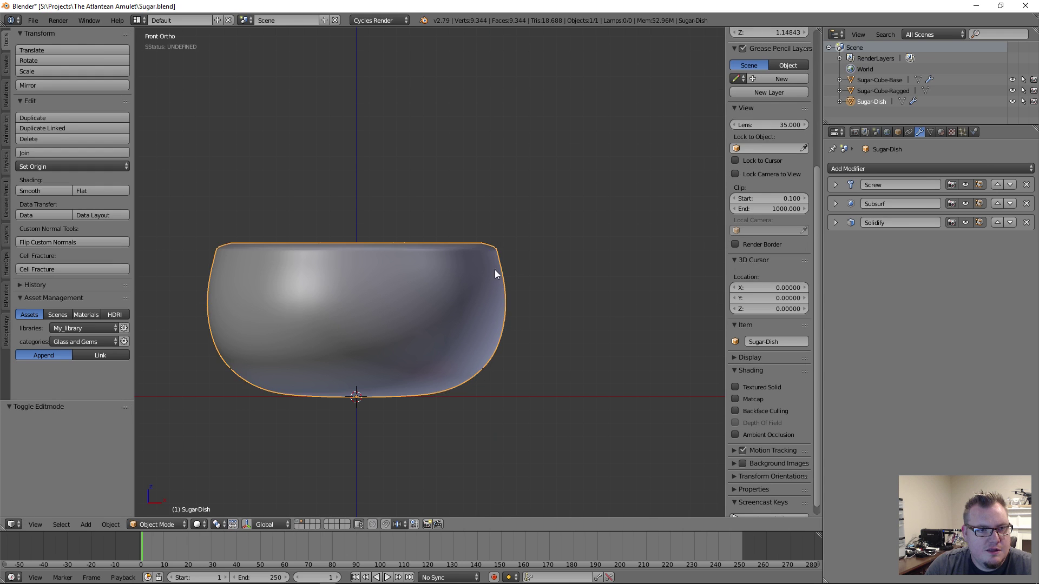
# Inspect the reshaped rim at an angle and save the file
pyautogui.moveTo(495, 270); pyautogui.dragTo(550, 265, button='middle')
pyautogui.scroll(-4, 563, 257)
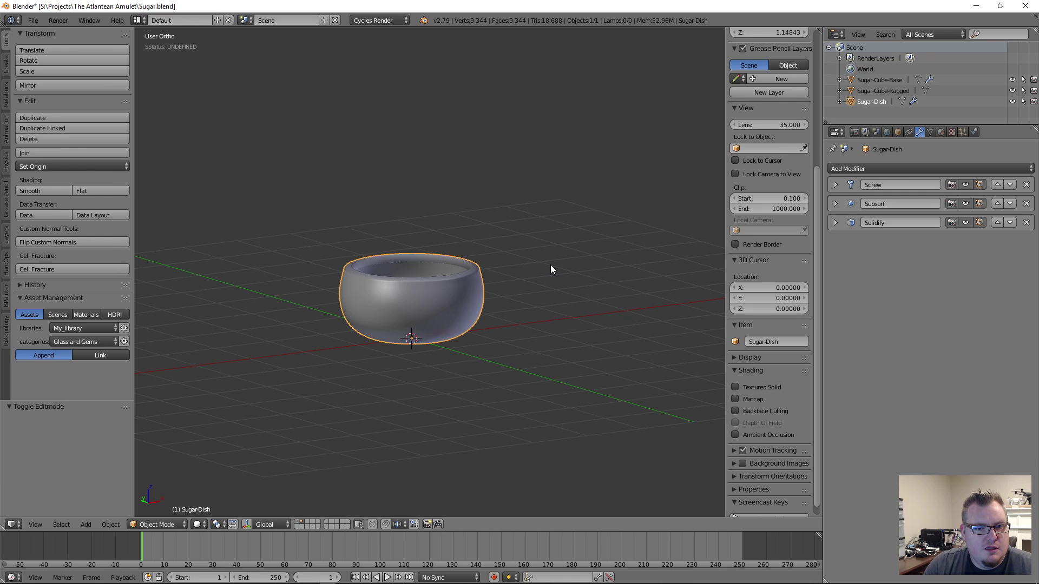
pyautogui.scroll(5, 457, 287)
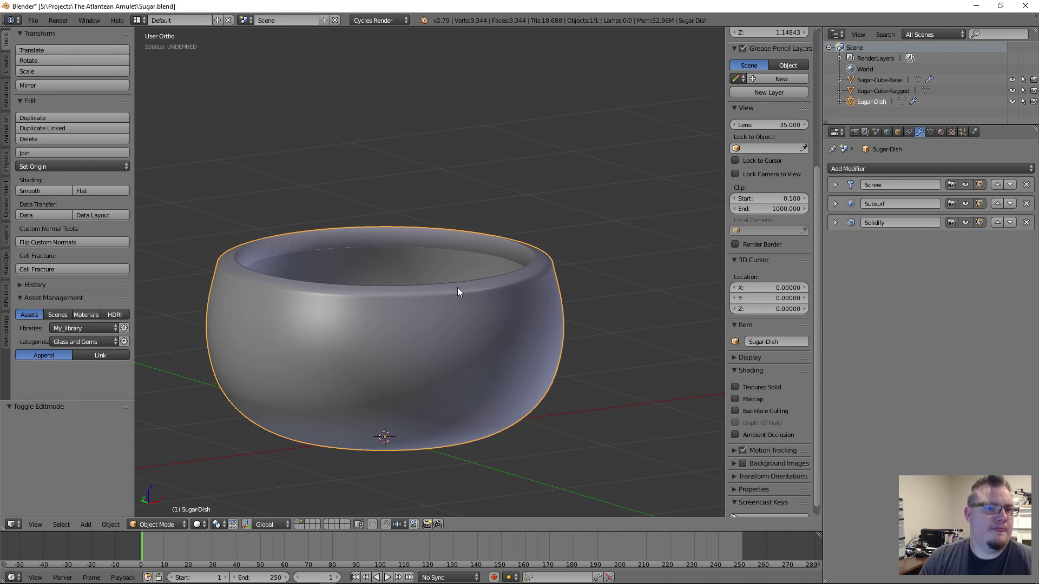
pyautogui.hotkey('ctrl', 's')
pyautogui.click(385, 305)
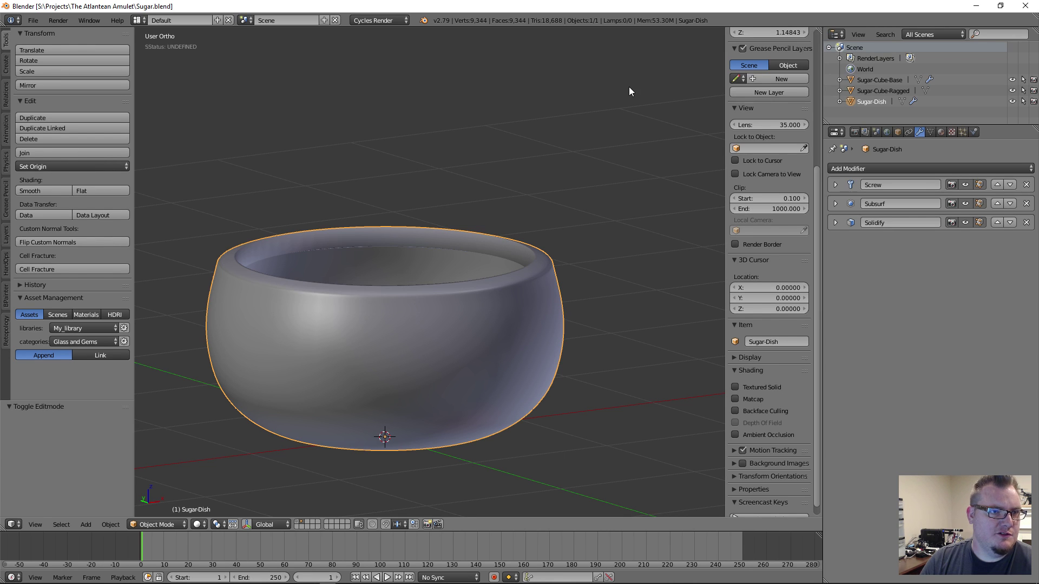
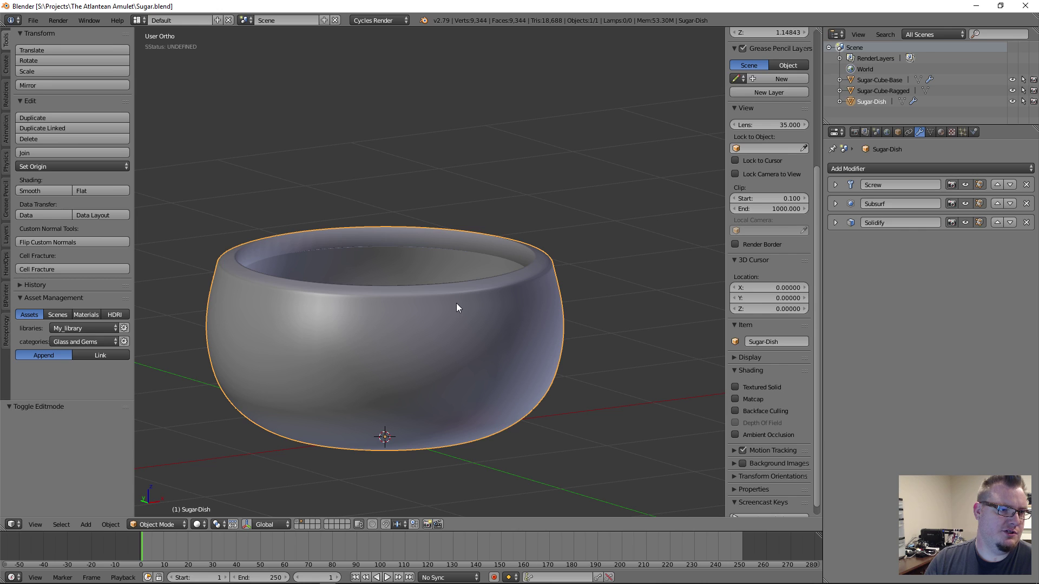
# In Edit Mode, duplicate the dish profile's four upper rim vertices and offset the copy about 0.037 along X and -0.017 along Z in front view
pyautogui.press('Tab')
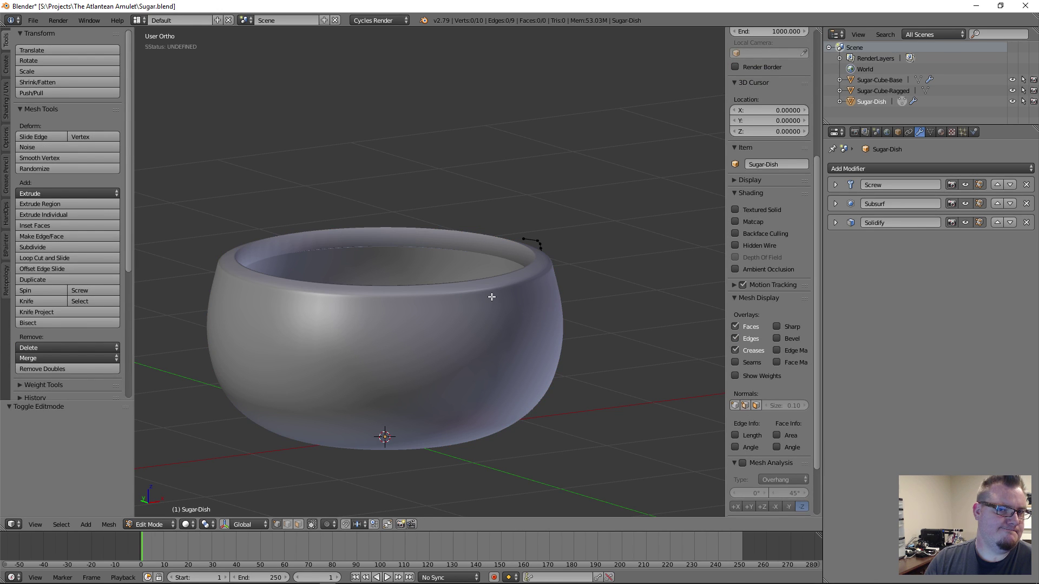
pyautogui.moveTo(529, 292); pyautogui.dragTo(459, 292, button='middle')
pyautogui.scroll(1, 559, 273)
pyautogui.scroll(2, 559, 273)
pyautogui.press('a')
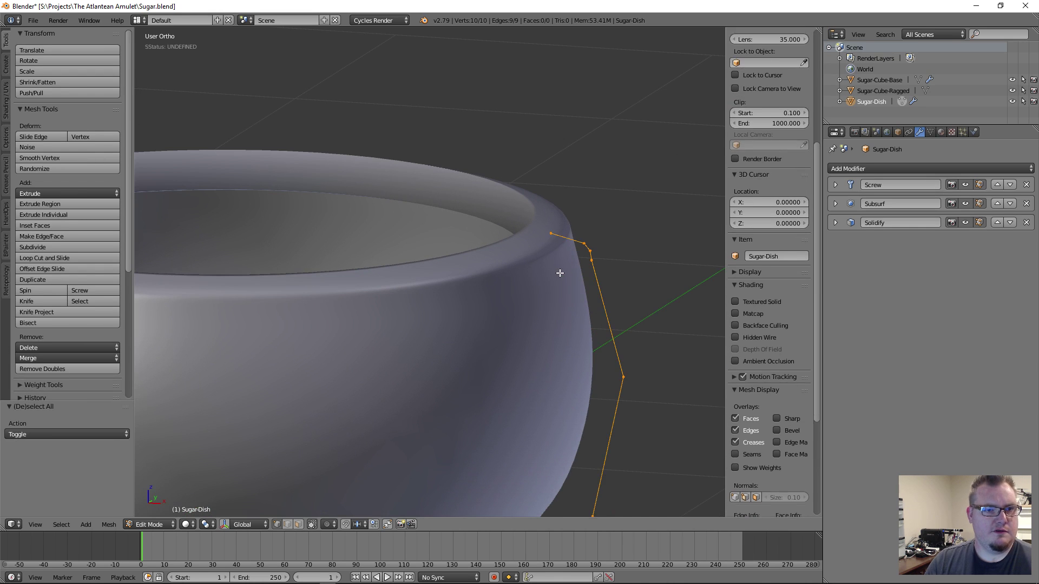
pyautogui.press('a')
pyautogui.rightClick(552, 233)
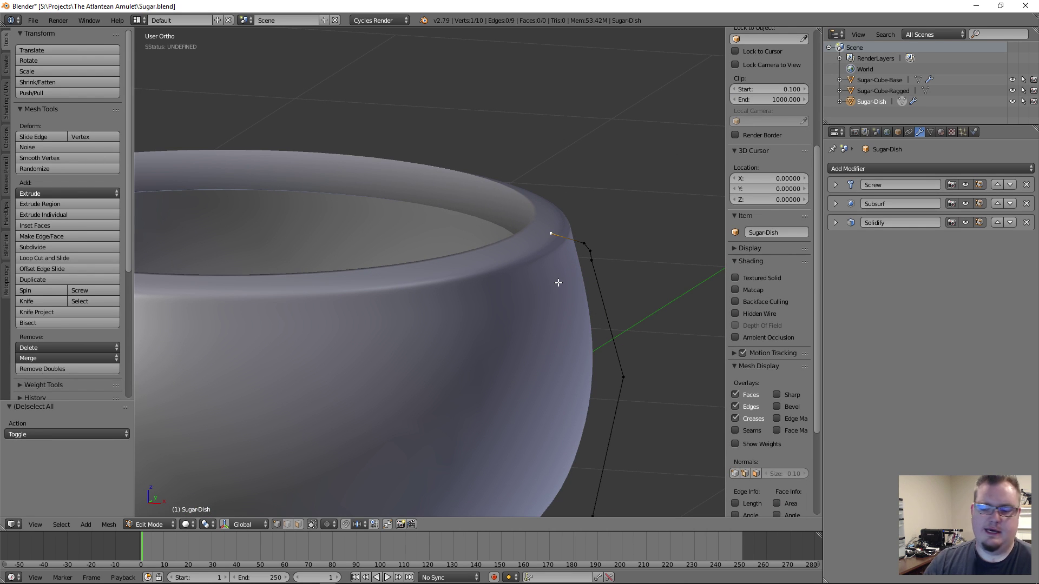
pyautogui.press('b')
pyautogui.moveTo(583, 224); pyautogui.dragTo(623, 295)
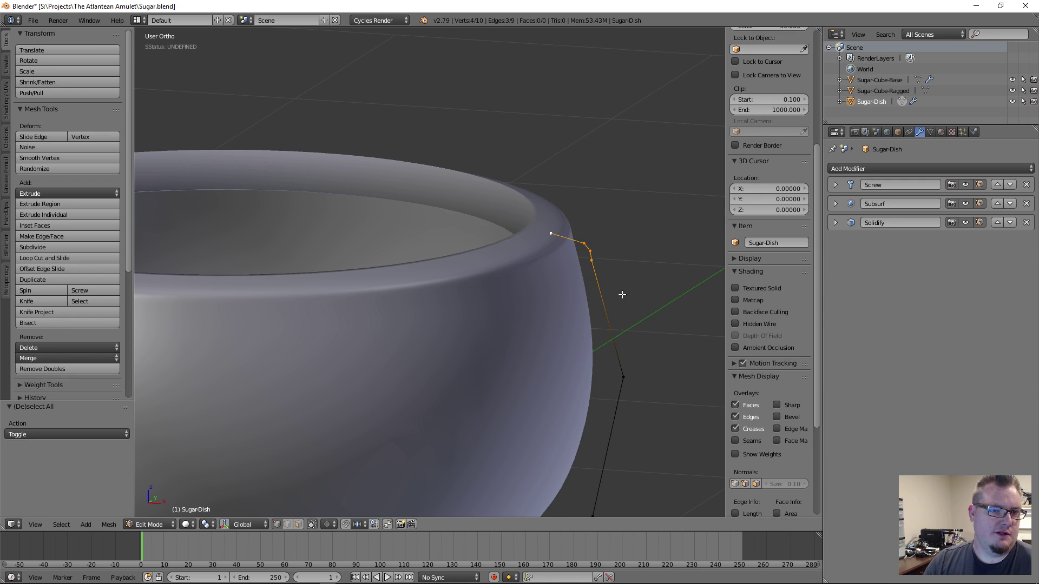
pyautogui.moveTo(622, 295); pyautogui.dragTo(443, 343, button='middle')
pyautogui.press('KP_1')
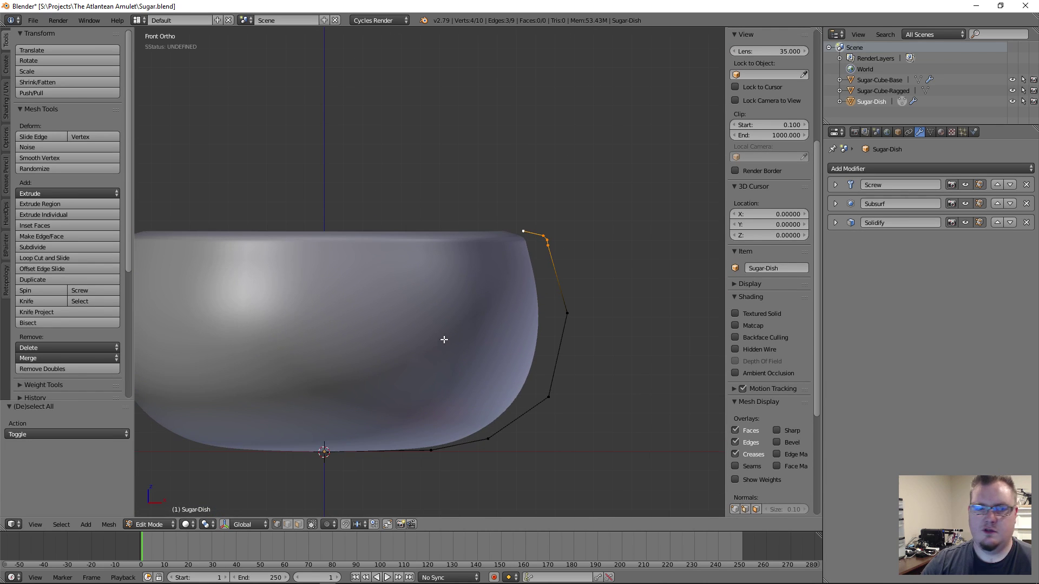
pyautogui.press('z')
pyautogui.press('e')
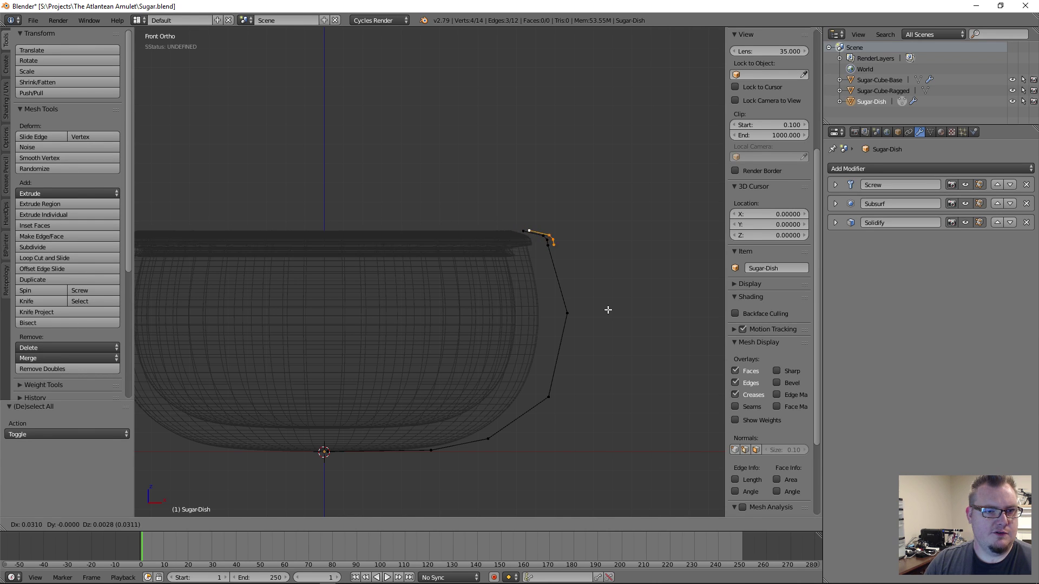
pyautogui.click(606, 315)
# Extrude the lower end of the duplicated rim strip downward and inward into a small hook crossing the dish profile
pyautogui.scroll(5, 592, 303)
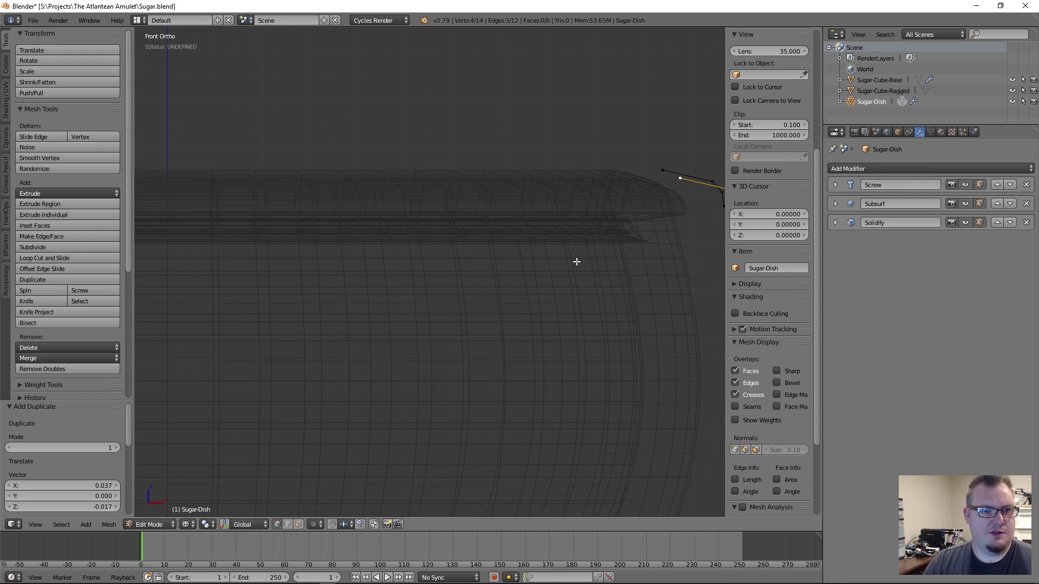
pyautogui.scroll(-2, 576, 260)
pyautogui.rightClick(520, 307)
pyautogui.press('e')
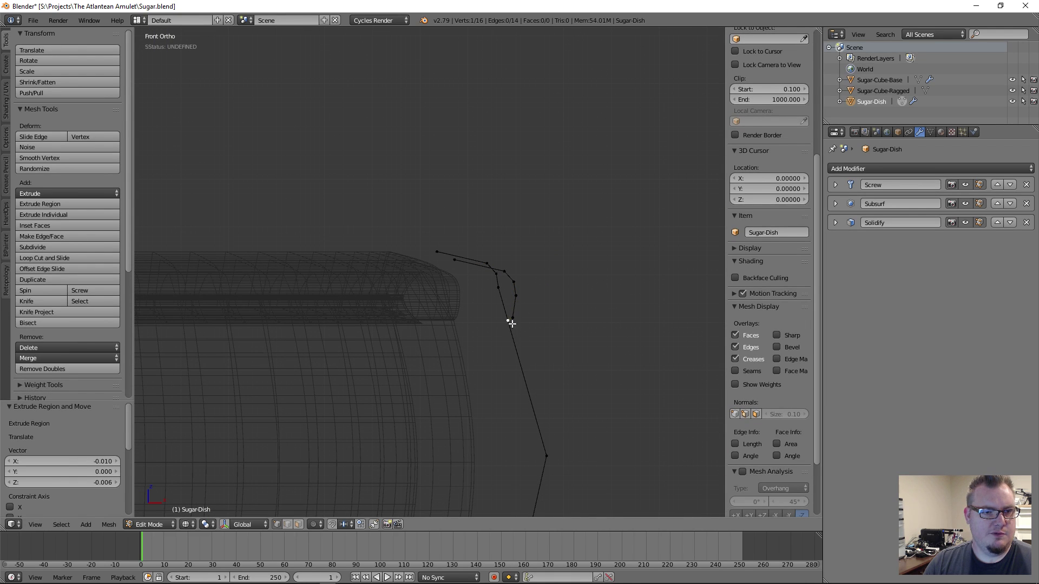
pyautogui.click(499, 338)
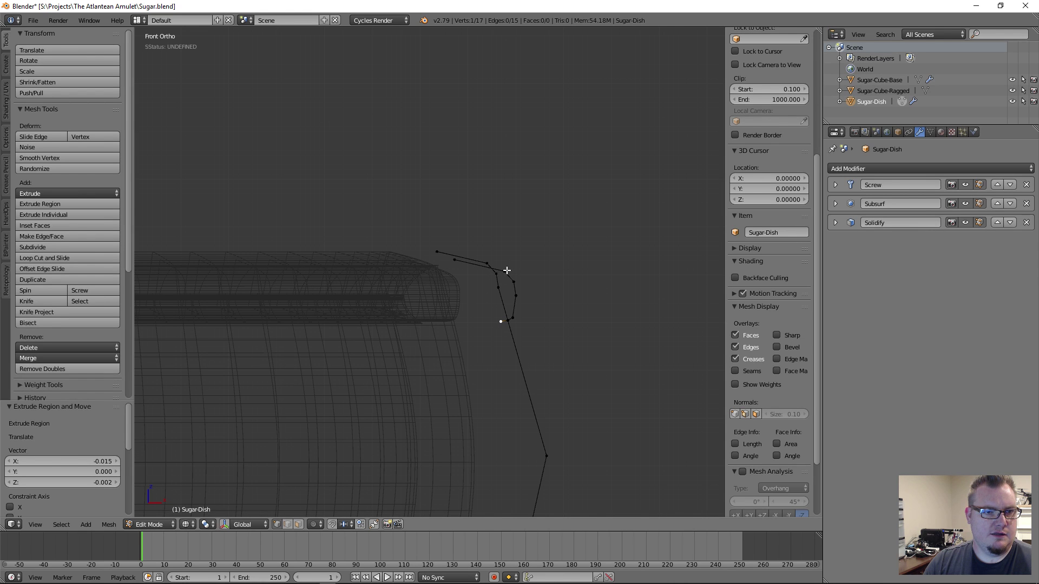
# Separate the whole duplicated rim strip from the dish profile into its own object and return to Object Mode
pyautogui.press('a')
pyautogui.press('a')
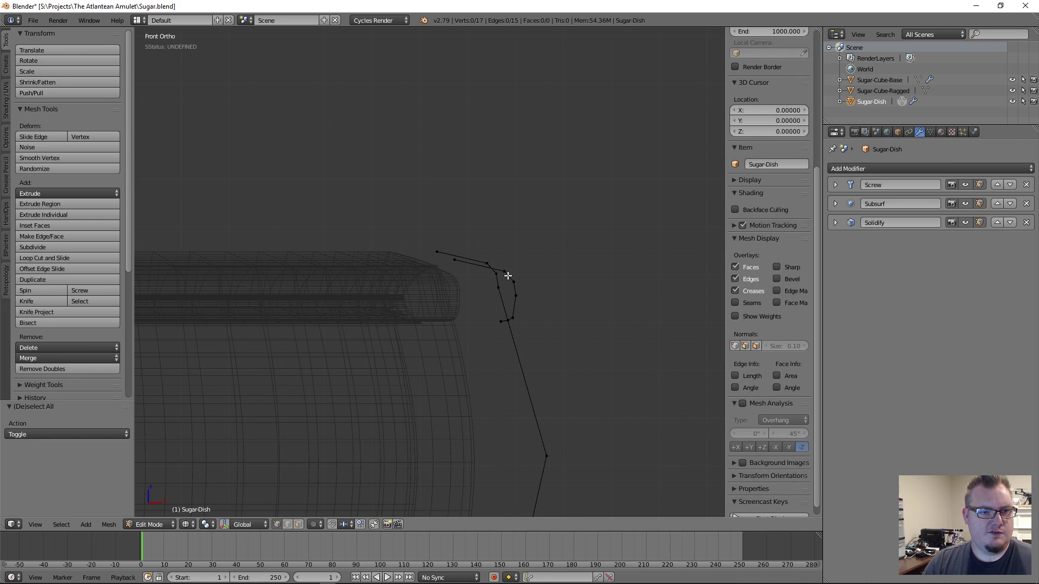
pyautogui.press('l')
pyautogui.press('p')
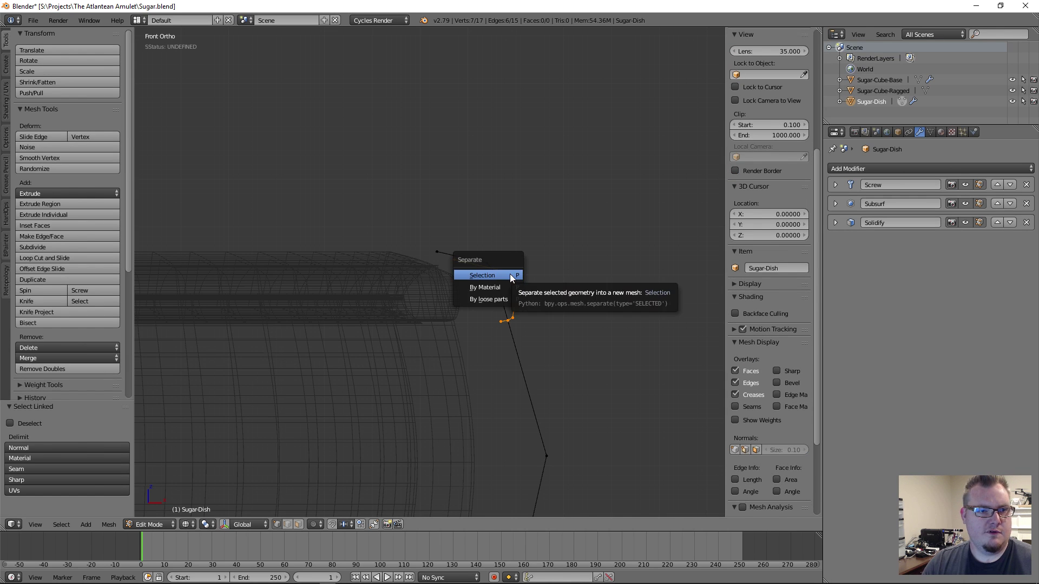
pyautogui.click(510, 274)
pyautogui.press('Tab')
# Set the Solidify thickness of the separated rim band to 0.03, and open the dish's own Solidify settings for comparison
pyautogui.rightClick(453, 289)
pyautogui.press('Tab')
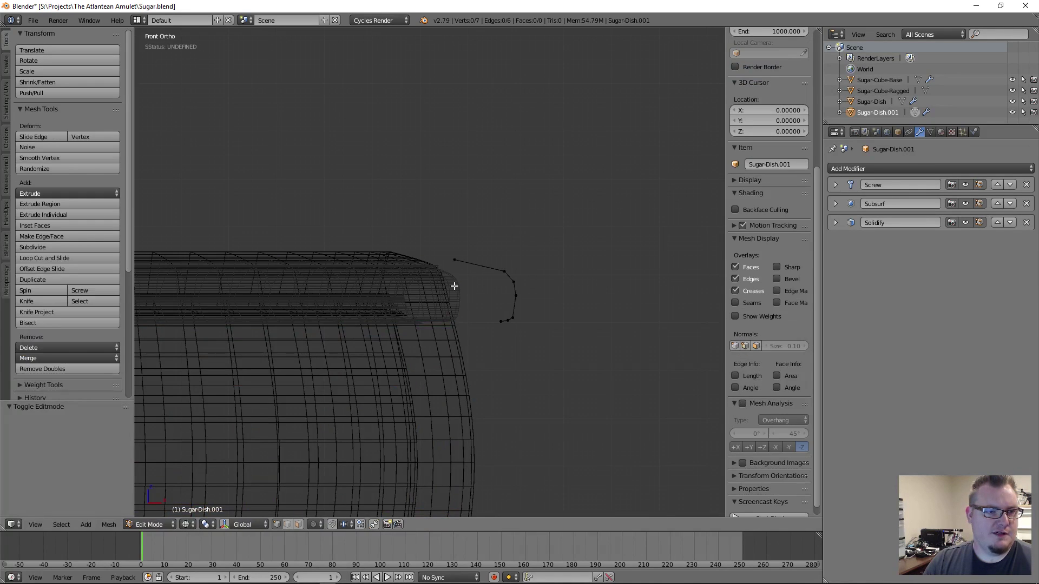
pyautogui.click(835, 223)
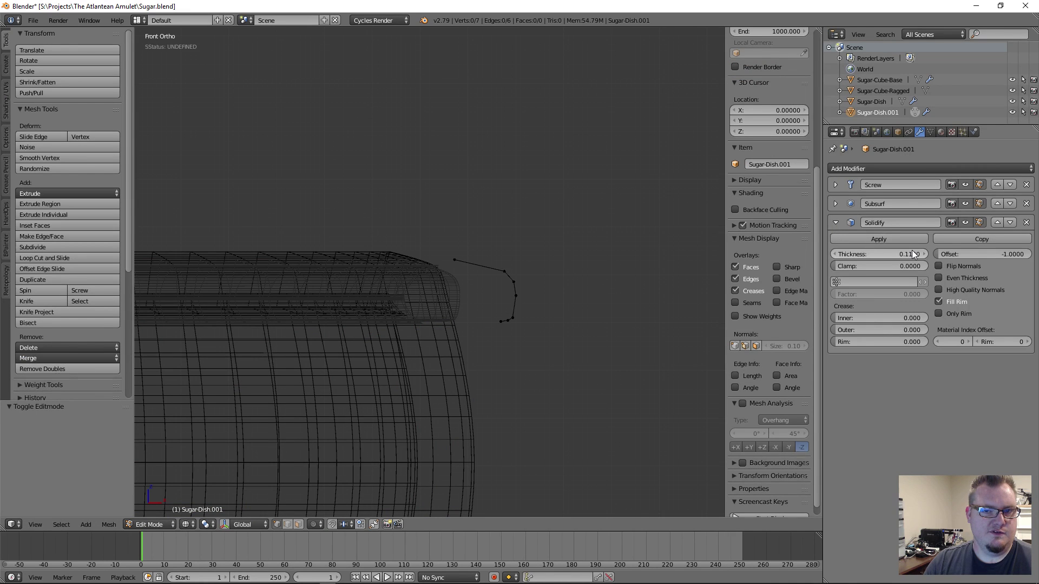
pyautogui.moveTo(910, 255)
pyautogui.mouseDown()
pyautogui.moveTo(847, 254)
pyautogui.moveTo(911, 252)
pyautogui.mouseUp()
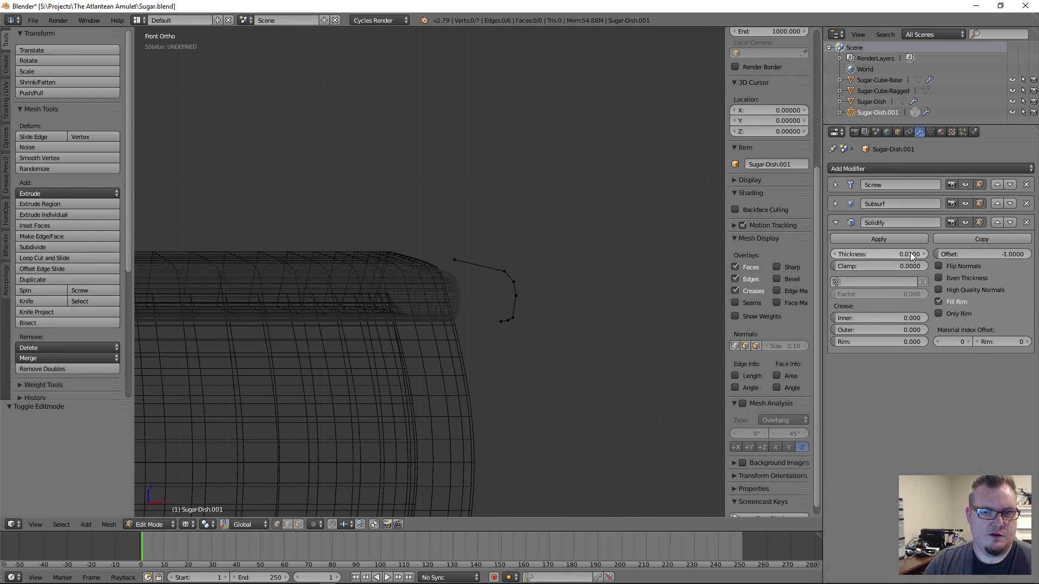
pyautogui.click(911, 252)
pyautogui.write('0.03')
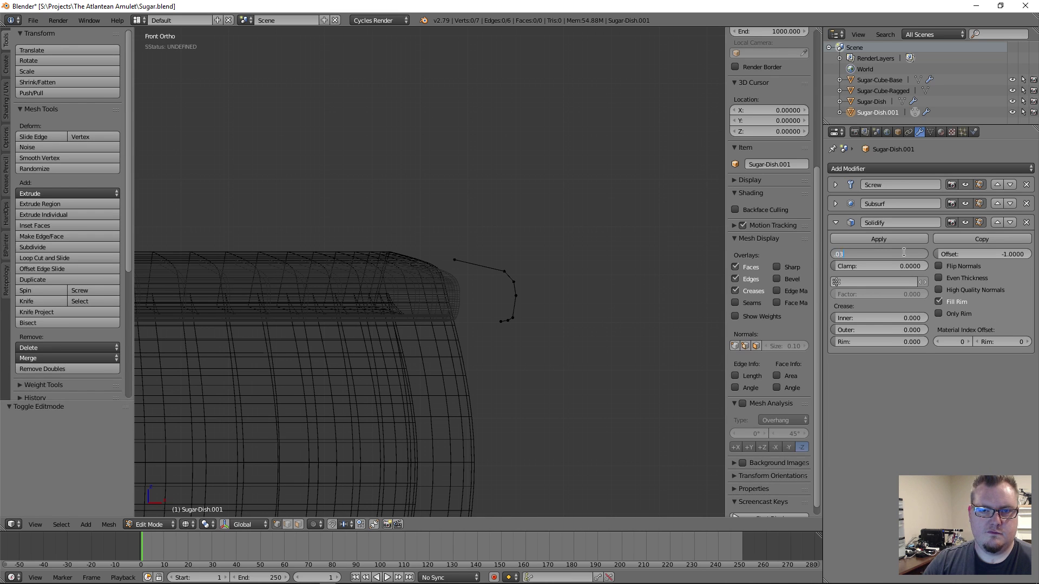
pyautogui.press('Return')
pyautogui.press('Tab')
pyautogui.rightClick(449, 347)
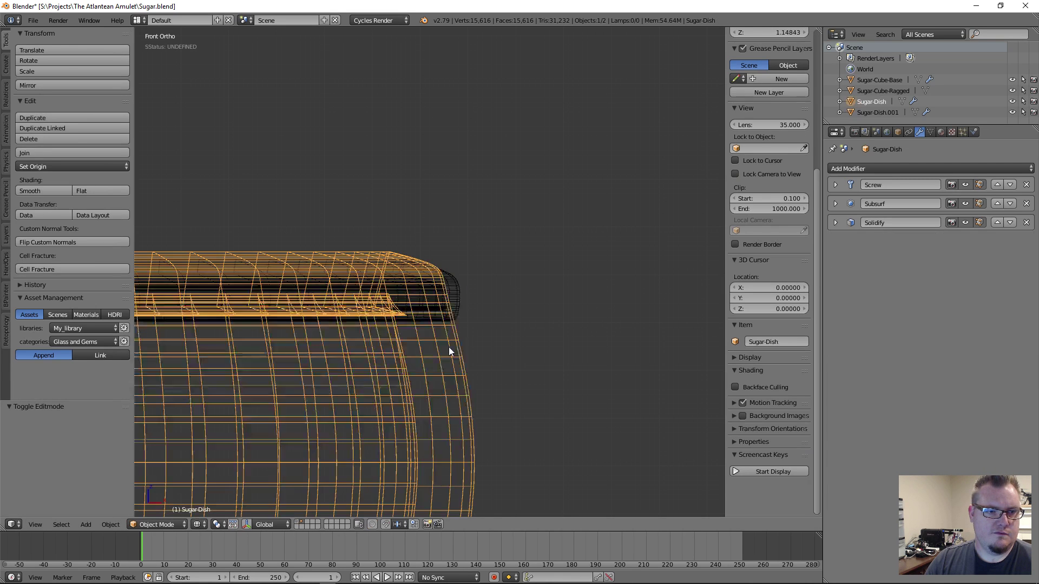
pyautogui.click(837, 222)
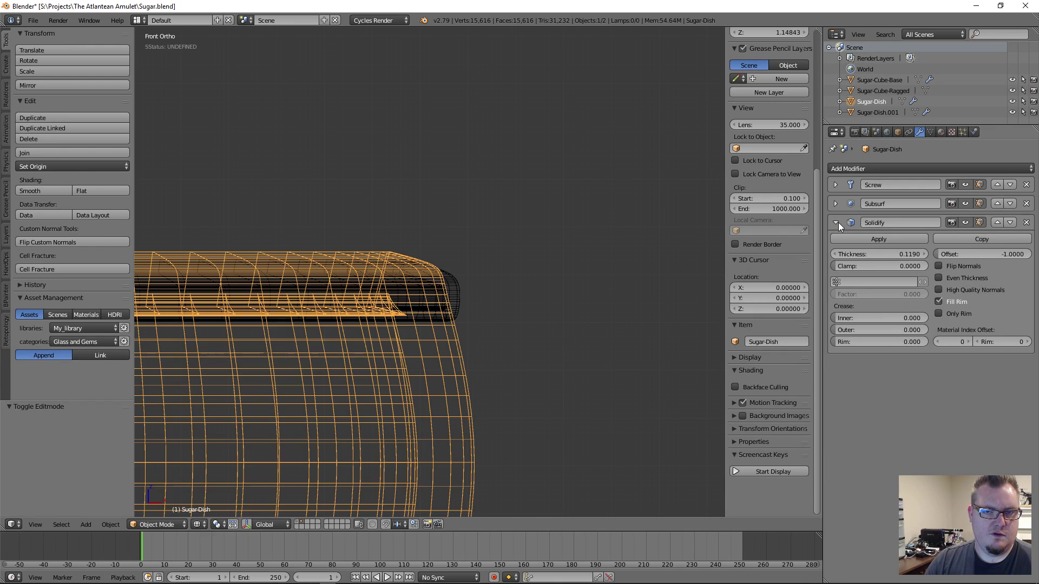
# Delete the inner top end vertex of the rim band's profile in solid shading and return to Object Mode
pyautogui.rightClick(450, 301)
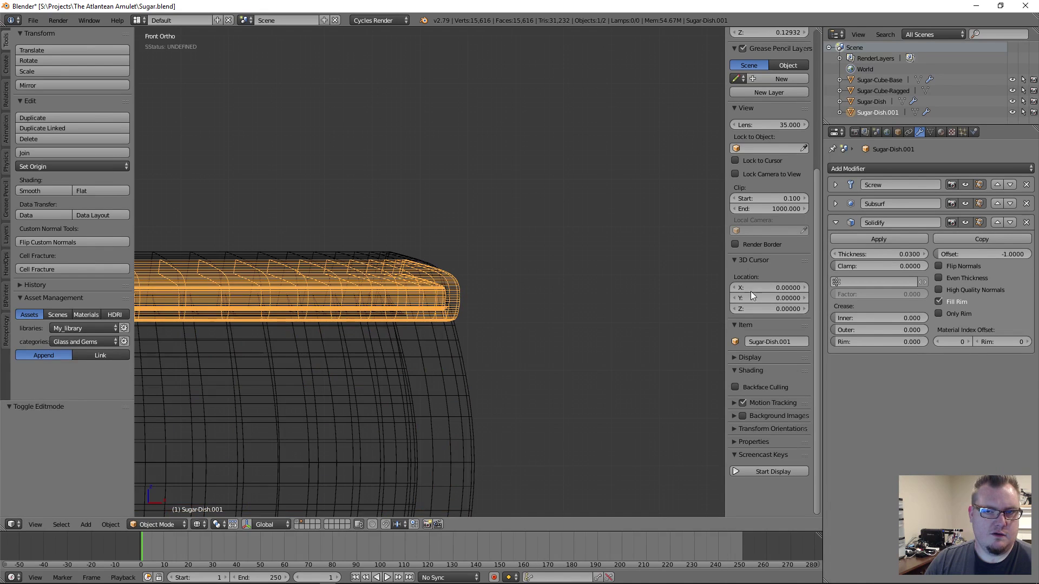
pyautogui.press('z')
pyautogui.press('Tab')
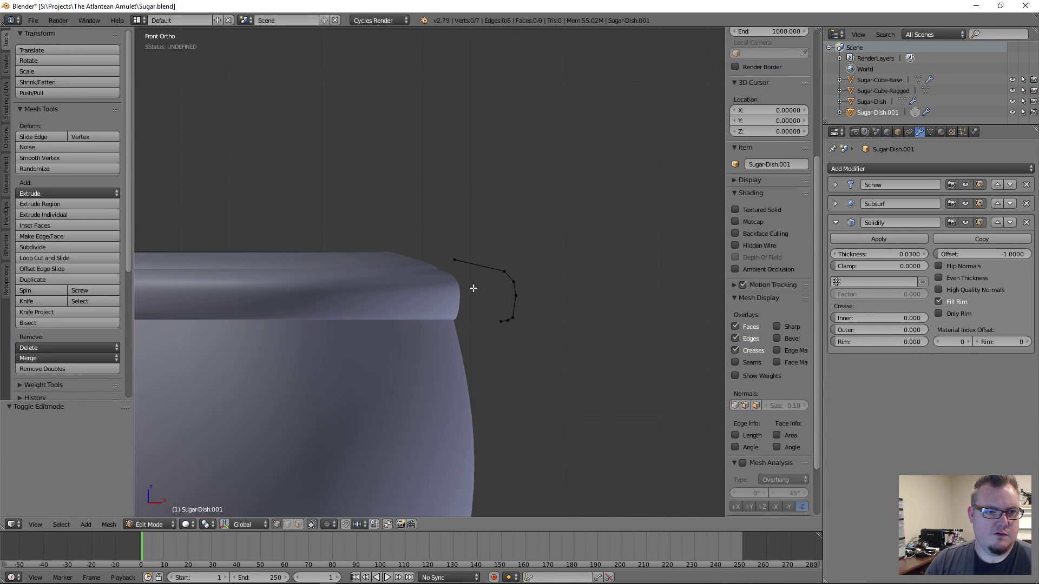
pyautogui.rightClick(457, 267)
pyautogui.press('x')
pyautogui.click(463, 264)
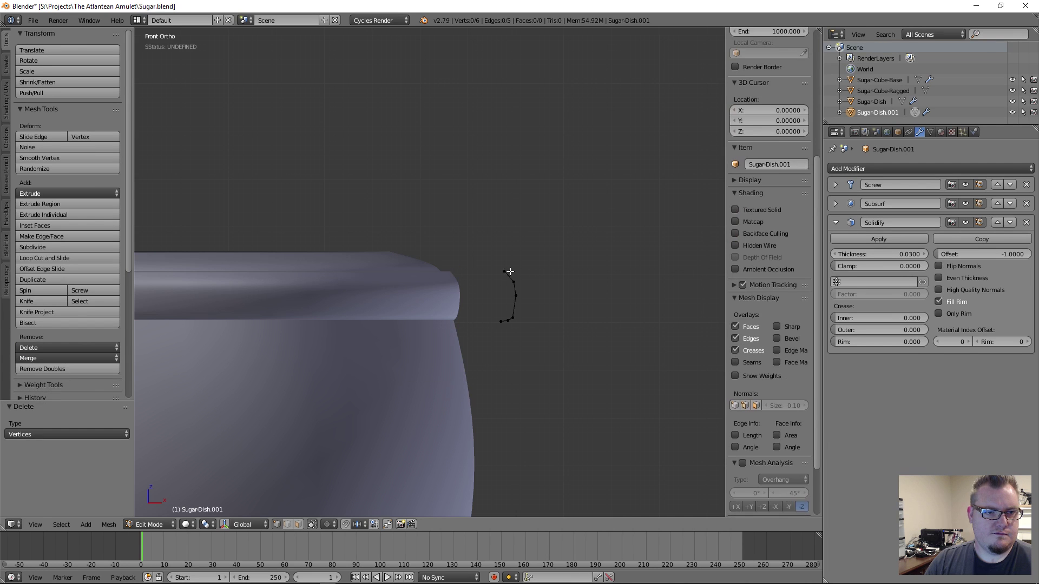
pyautogui.press('Tab')
# Give the dish a new material with a blue viewport color of R 0.057, G 0.133, B 0.800
pyautogui.rightClick(431, 358)
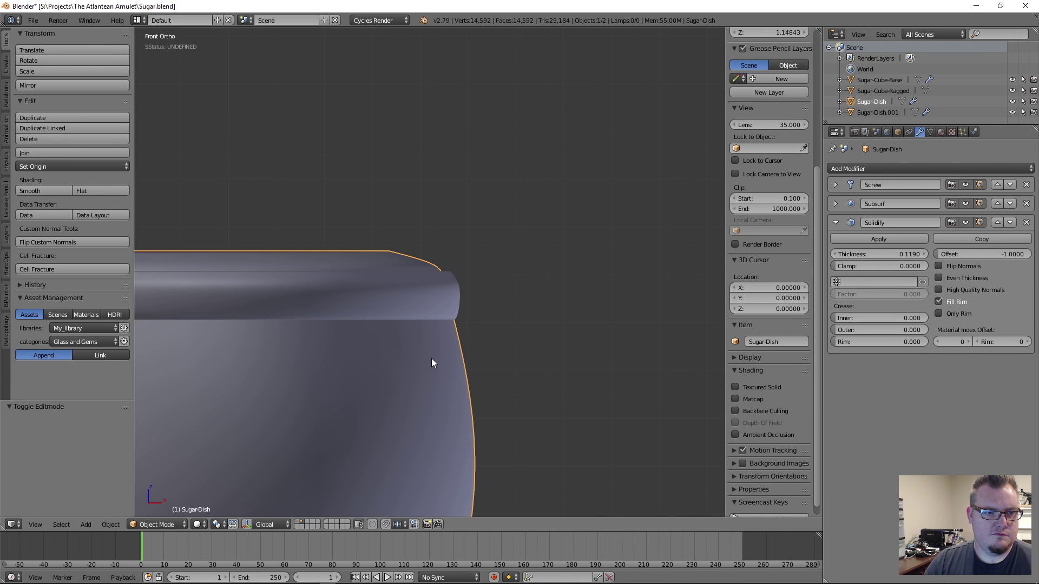
pyautogui.click(942, 133)
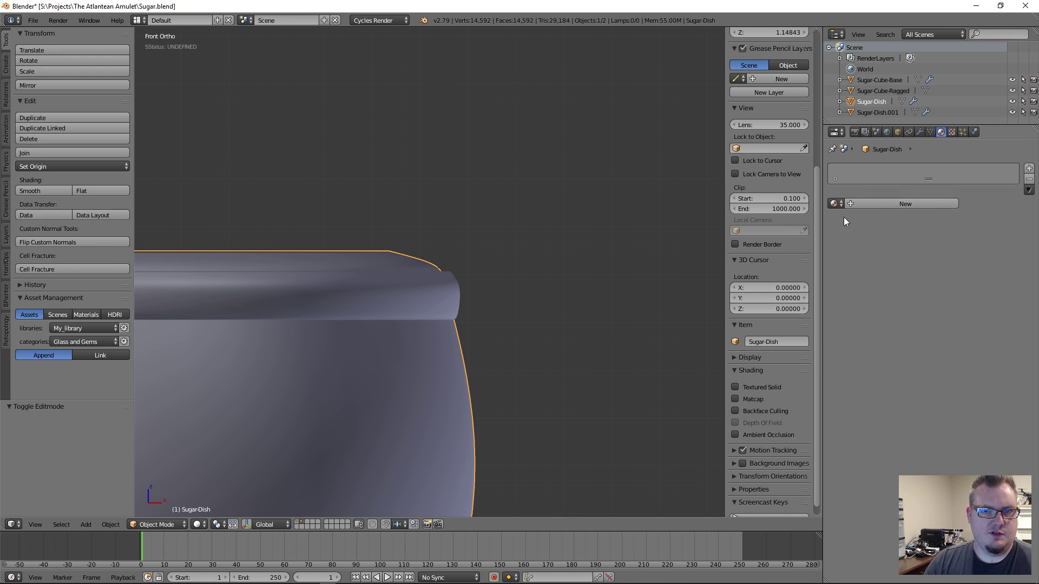
pyautogui.click(850, 203)
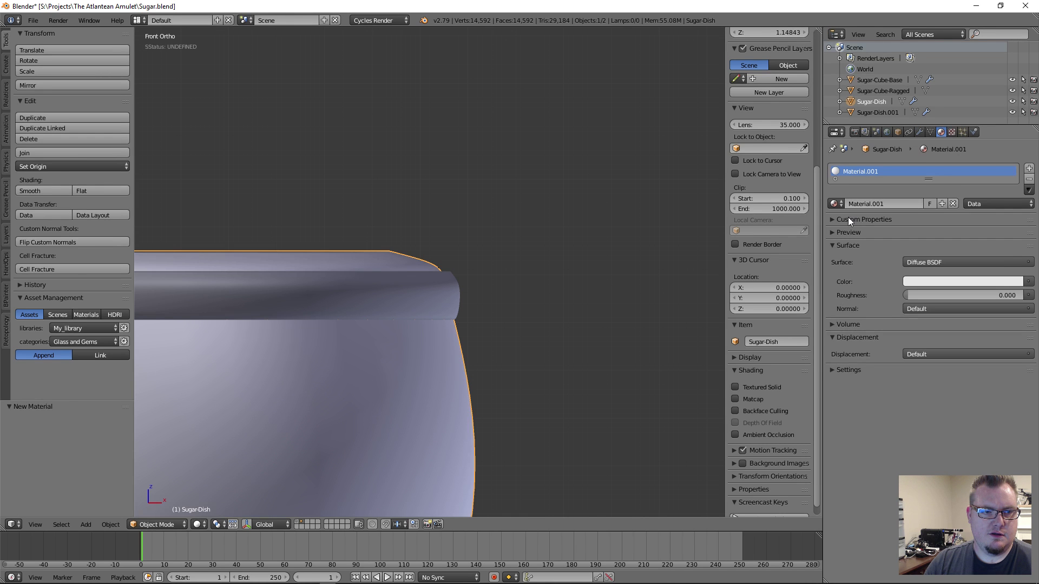
pyautogui.click(831, 371)
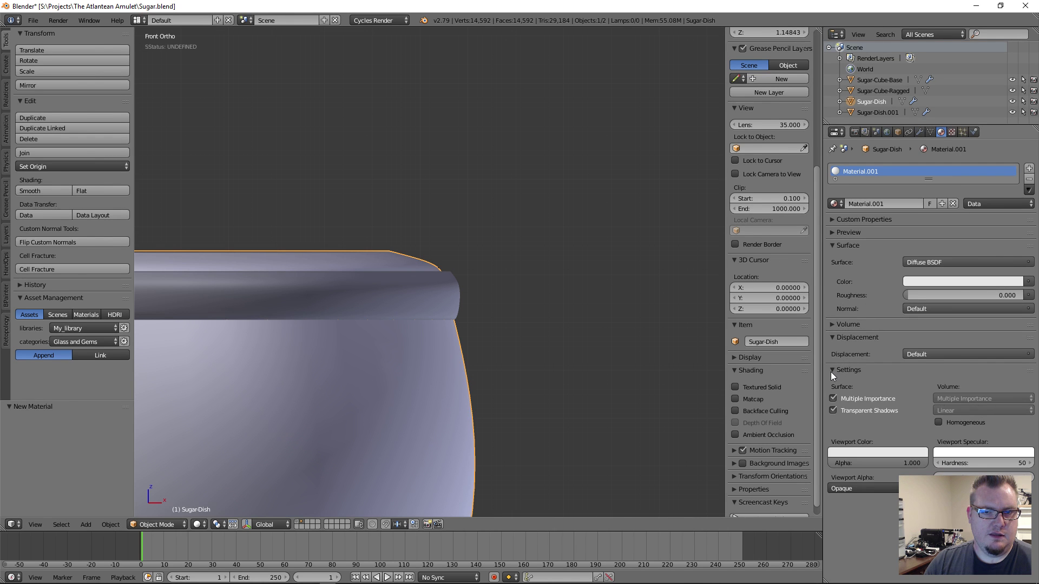
pyautogui.click(851, 451)
pyautogui.click(909, 337)
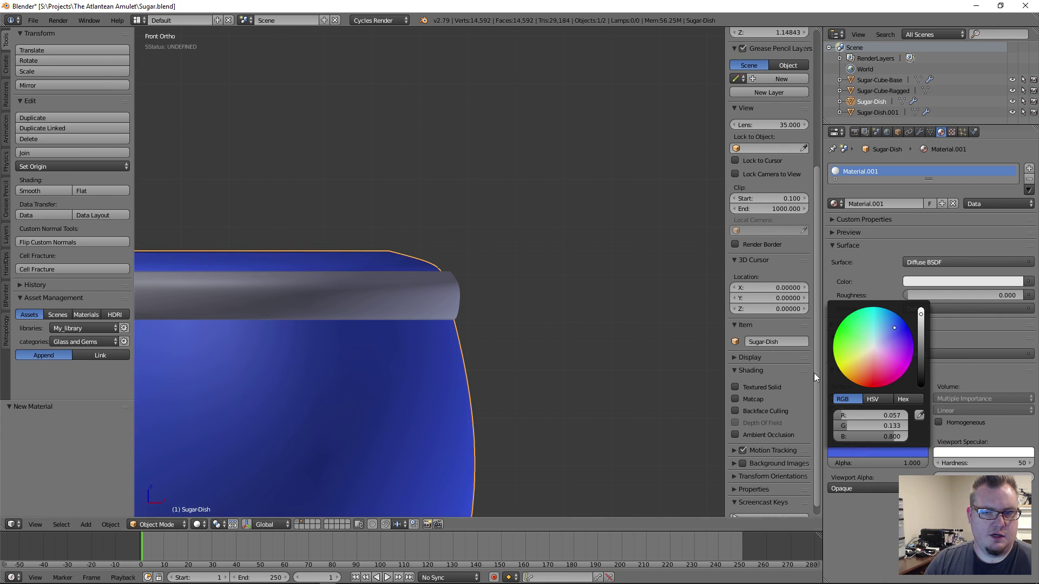
# Move the rim band profile's top end vertex about 0.056 up along Z and 0.097 inward along X
pyautogui.rightClick(436, 282)
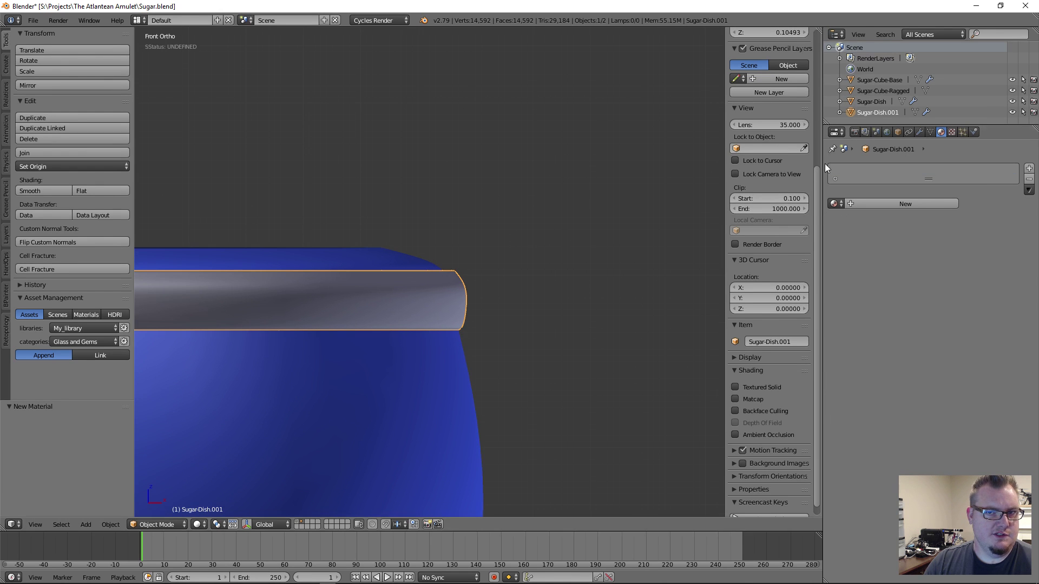
pyautogui.press('Tab')
pyautogui.scroll(2, 535, 252)
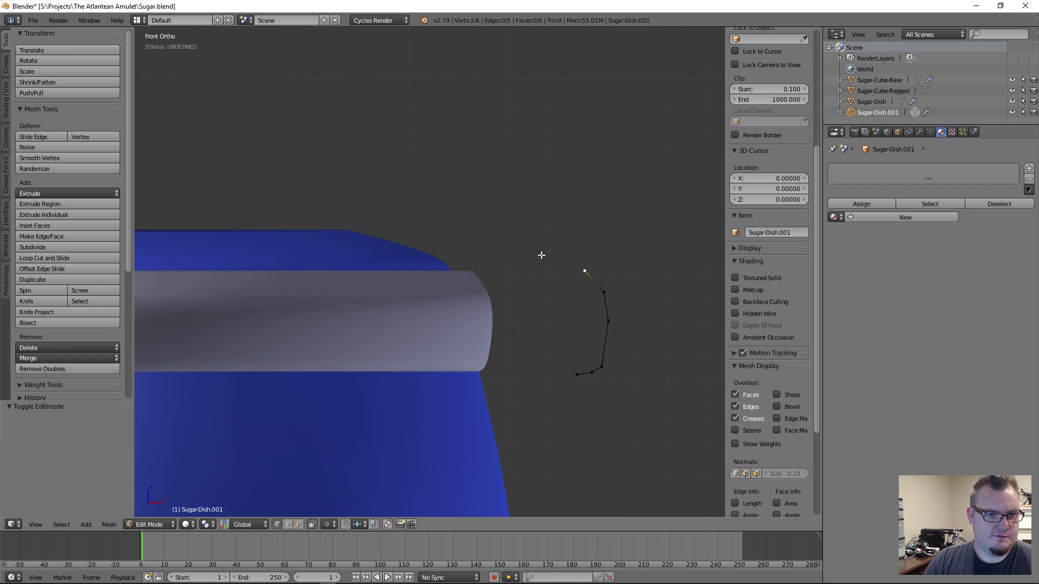
pyautogui.press('g')
pyautogui.press('z')
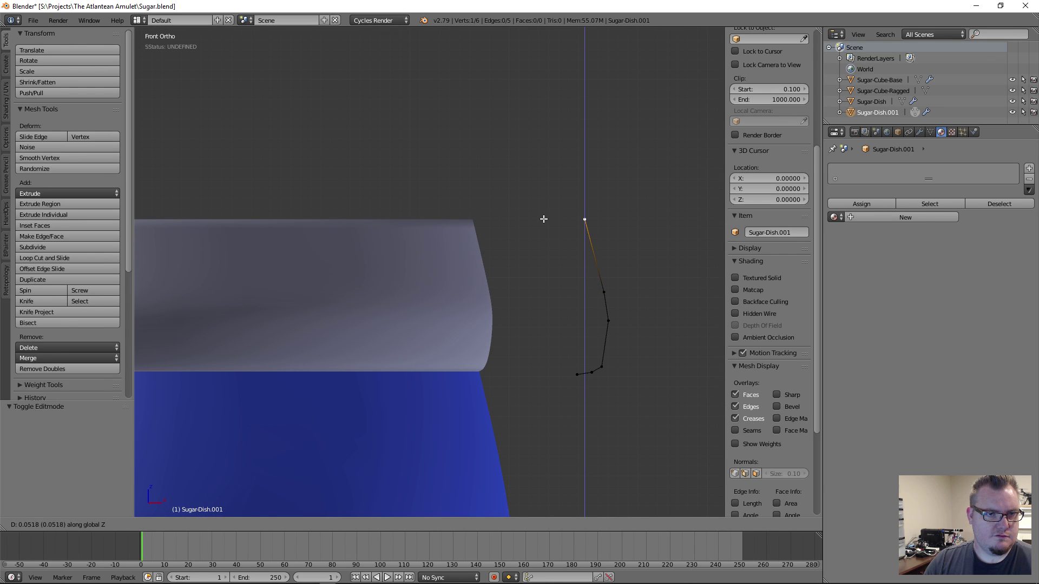
pyautogui.click(546, 216)
pyautogui.press('g')
pyautogui.press('x')
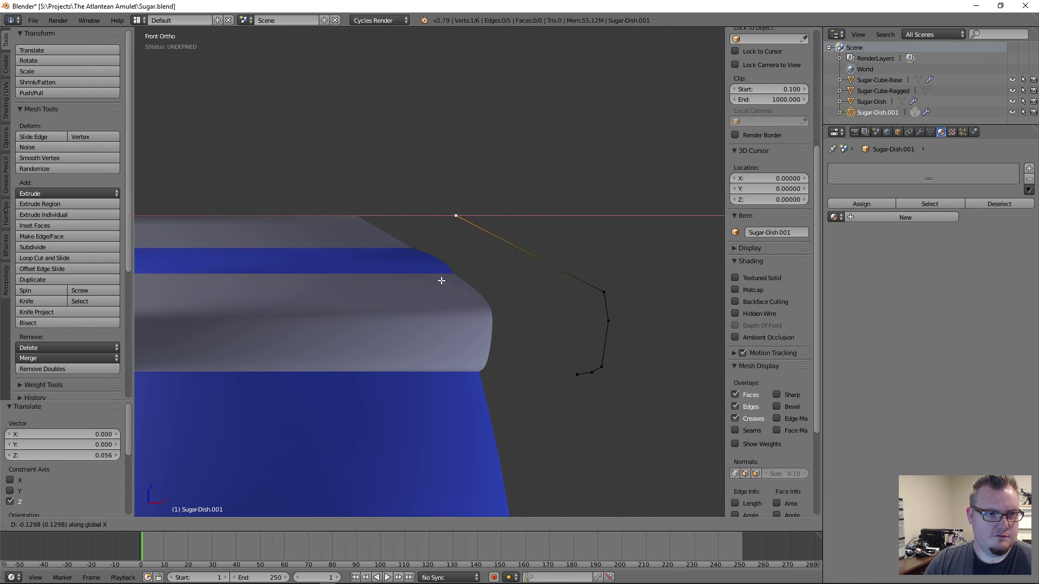
pyautogui.click(484, 283)
# In wireframe, move the band profile's next two vertices up and inward, about 0.045 and 0.037 in X and 0.041 and 0.056 in Z
pyautogui.press('z')
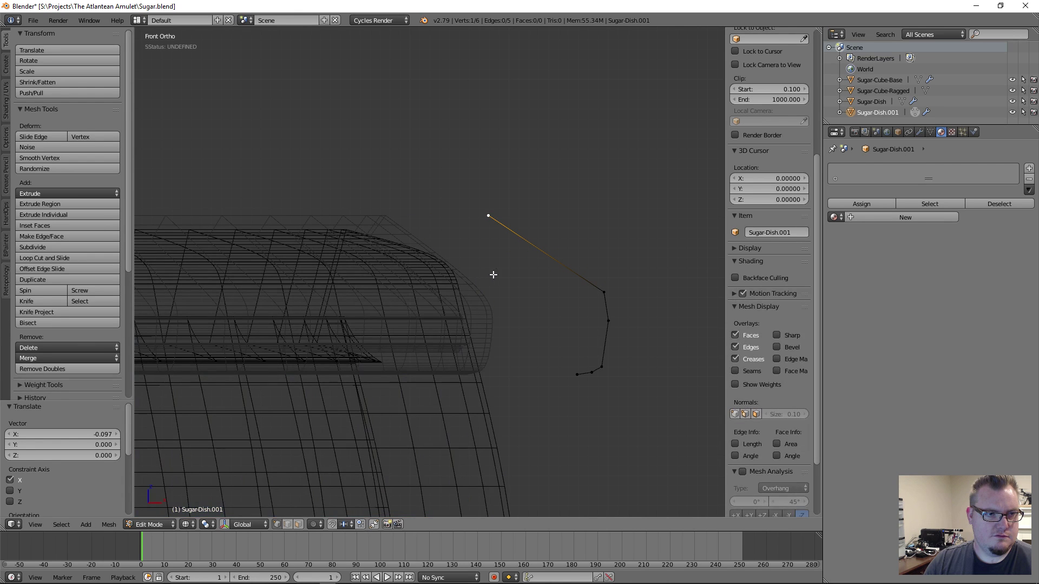
pyautogui.press('g')
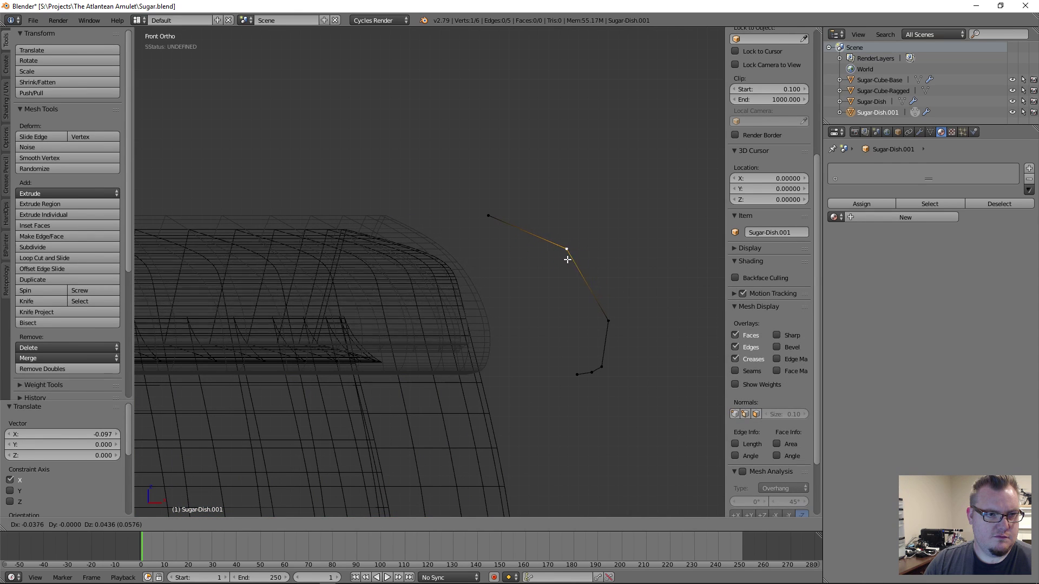
pyautogui.click(568, 259)
pyautogui.press('g')
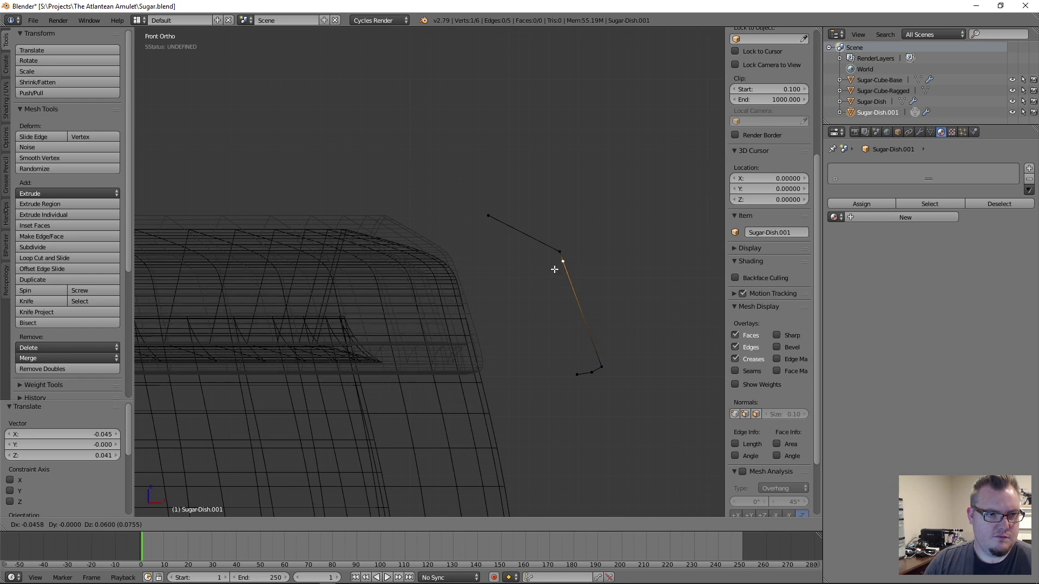
pyautogui.click(569, 273)
# Extrude the band profile's top end about 0.072 inward and 0.019 down, and shift the former end vertex about 0.052 inward along X
pyautogui.press('e')
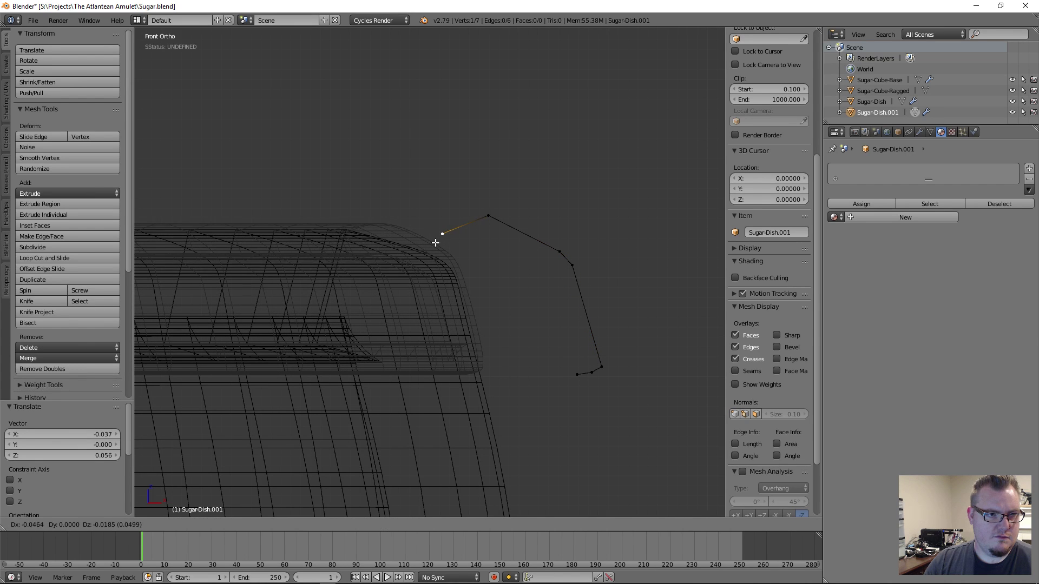
pyautogui.click(422, 240)
pyautogui.press('g')
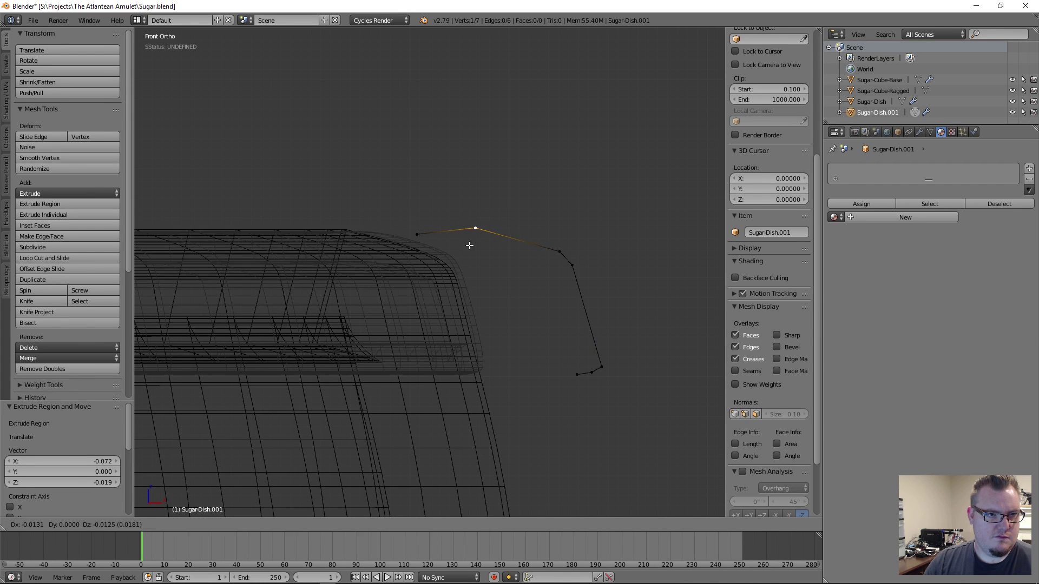
pyautogui.click(431, 237)
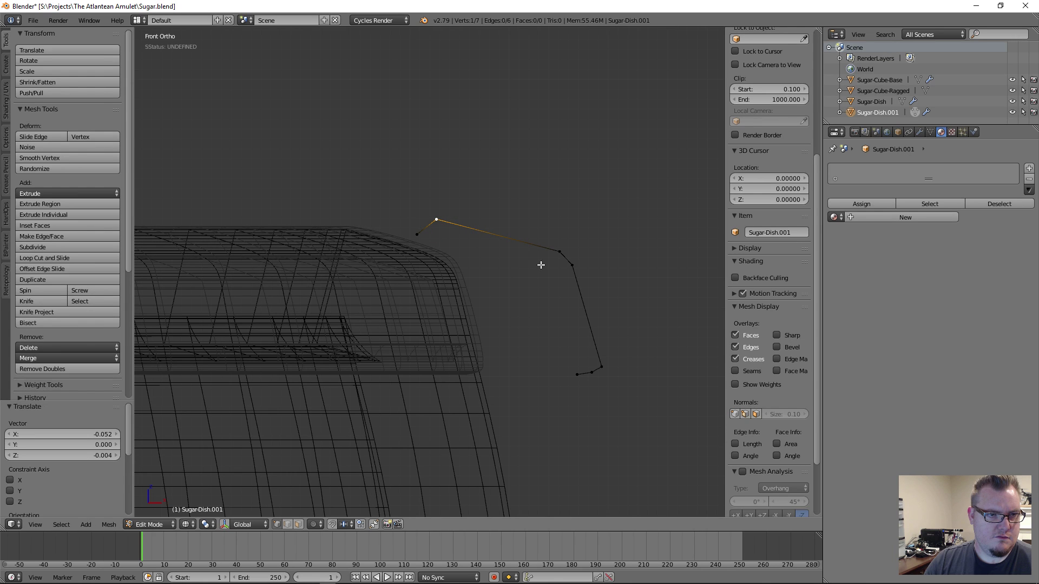
# Move the band profile's two upper outer corner vertices inward, about 0.018 for the upper and 0.006 in X and 0.002 down for the lower
pyautogui.press('g')
pyautogui.click(526, 260)
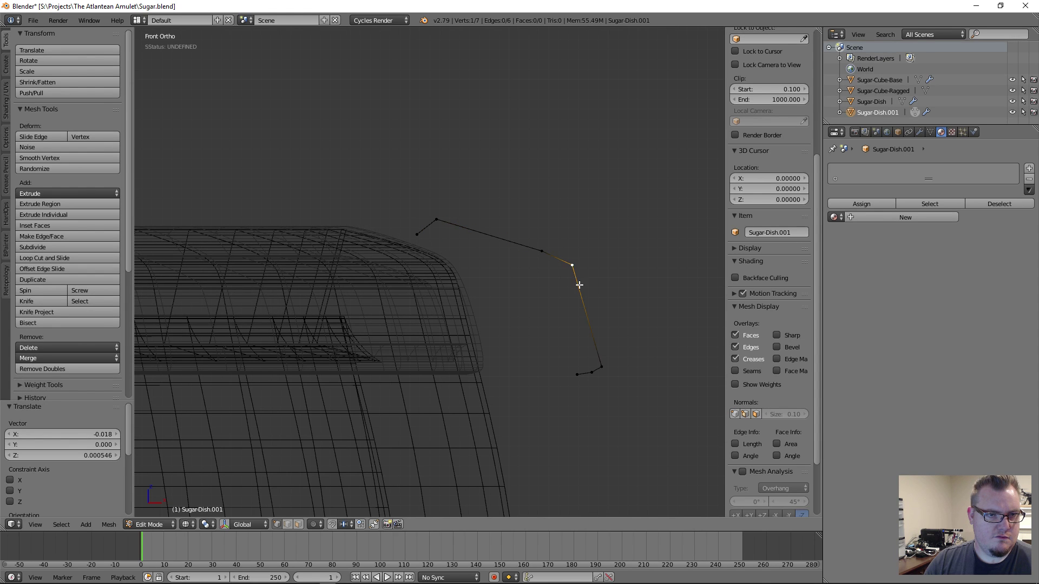
pyautogui.press('g')
pyautogui.click(574, 287)
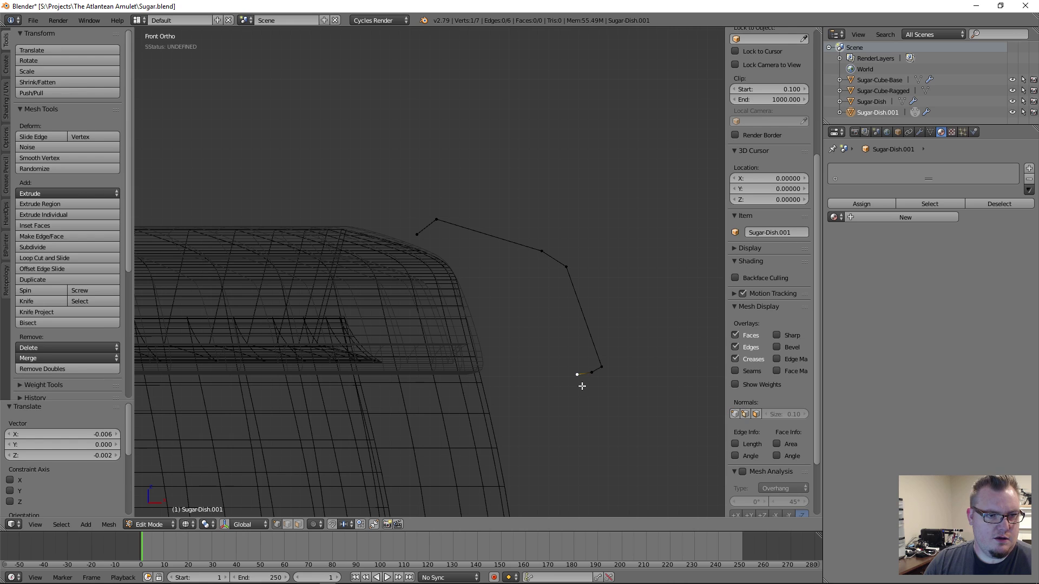
# Delete the two innermost vertices at the lower end of the rim band profile
pyautogui.press('x')
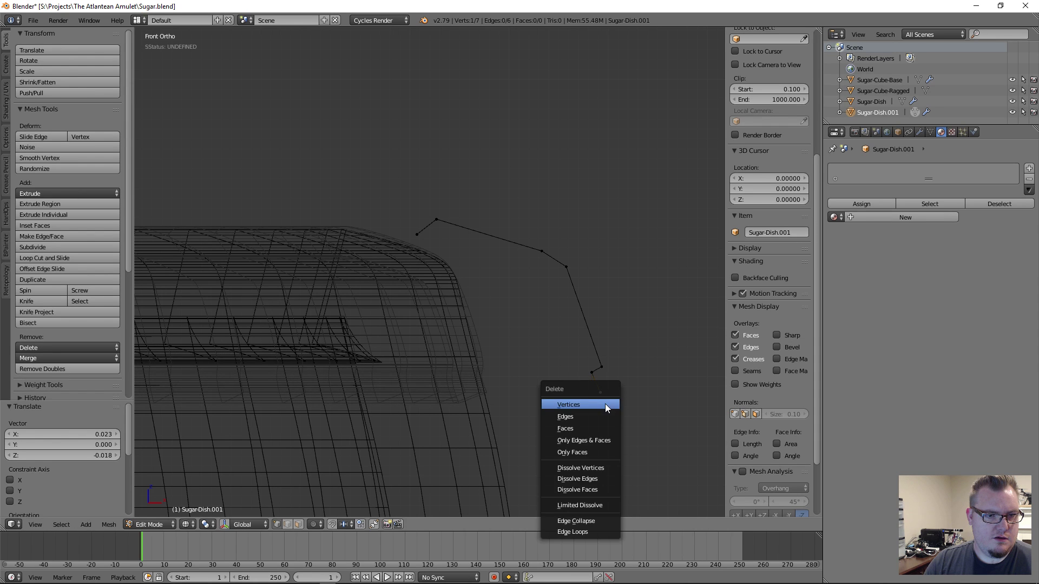
pyautogui.click(590, 403)
pyautogui.rightClick(591, 373)
pyautogui.press('x')
pyautogui.click(588, 375)
# Move the band profile's lower end vertex outward and up, first about 0.008 in X and 0.012 in Z, finishing in solid shading
pyautogui.rightClick(602, 367)
pyautogui.press('g')
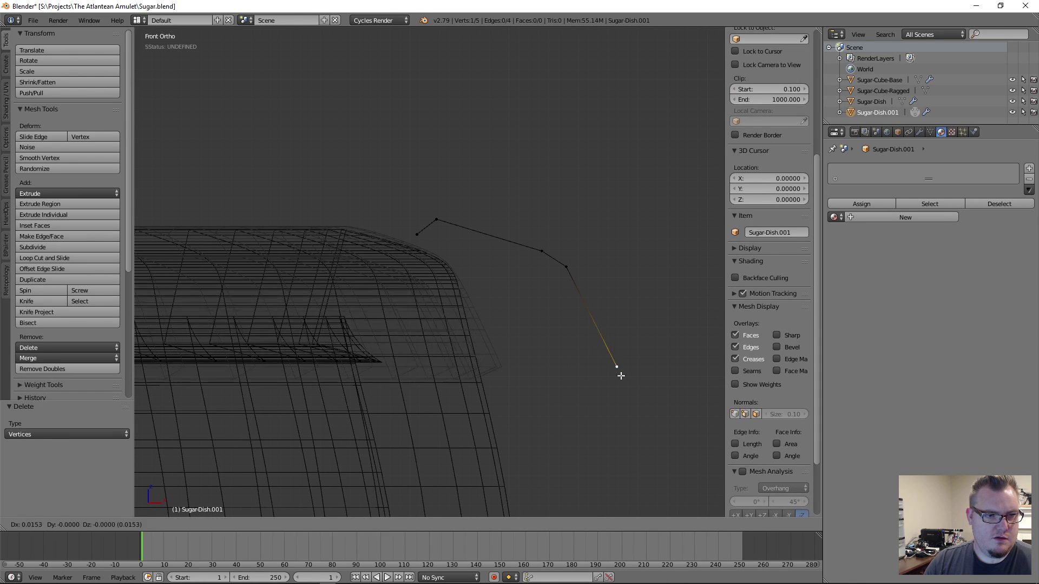
pyautogui.click(614, 363)
pyautogui.press('z')
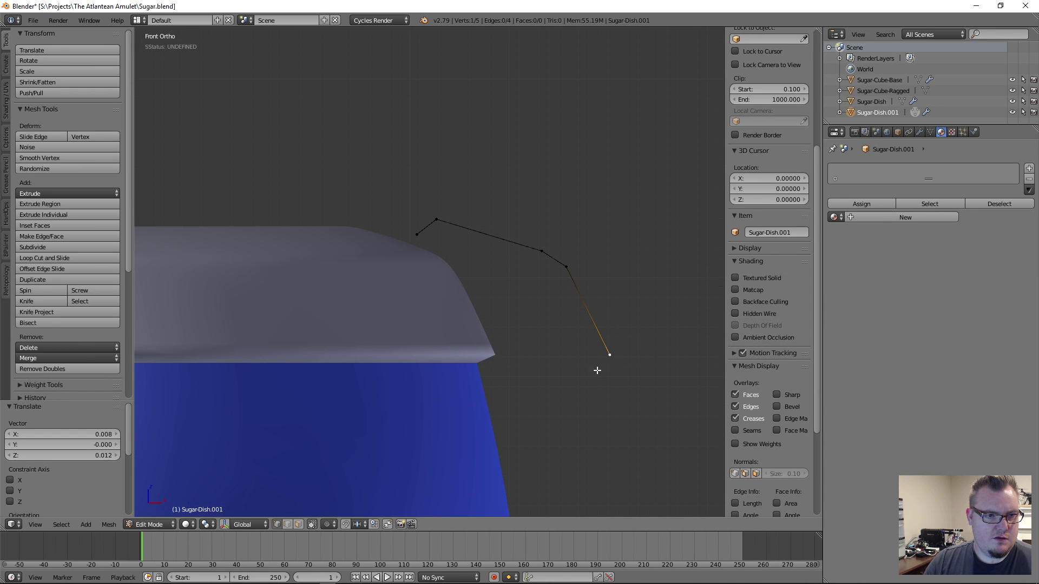
pyautogui.press('g')
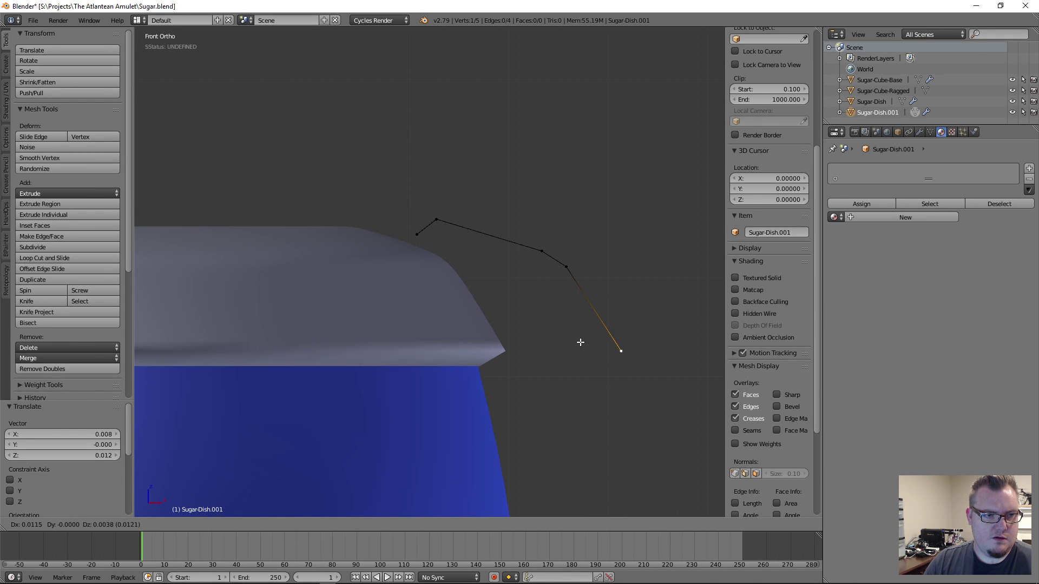
pyautogui.click(581, 344)
# Inspect the rim band from several angles and delete the inner end vertex at the top of its profile
pyautogui.scroll(-3, 504, 334)
pyautogui.moveTo(501, 334); pyautogui.dragTo(494, 285, button='middle')
pyautogui.press('Tab')
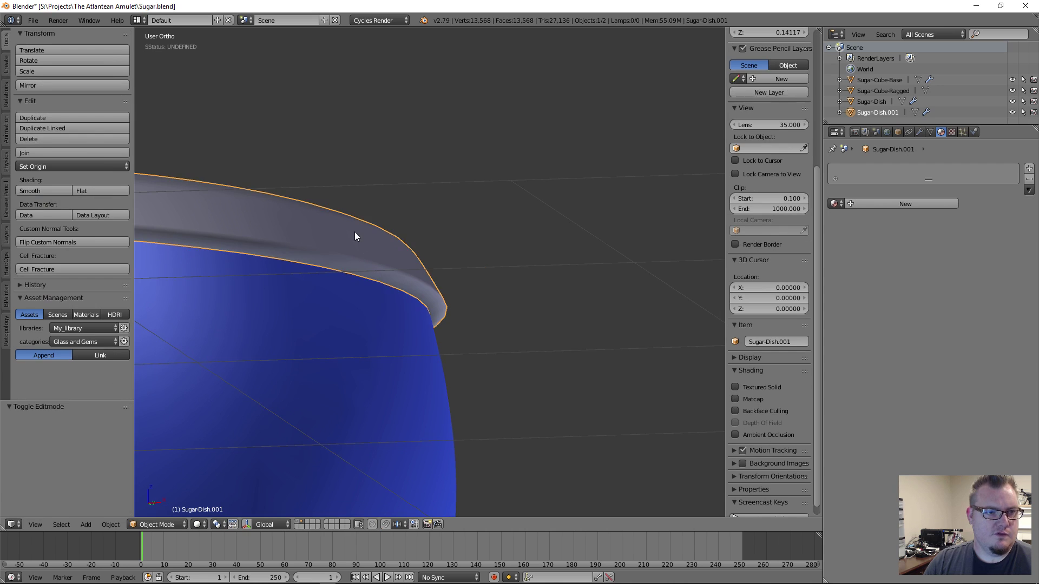
pyautogui.moveTo(355, 234); pyautogui.dragTo(557, 323, button='middle')
pyautogui.scroll(2, 557, 322)
pyautogui.press('Tab')
pyautogui.scroll(2, 530, 325)
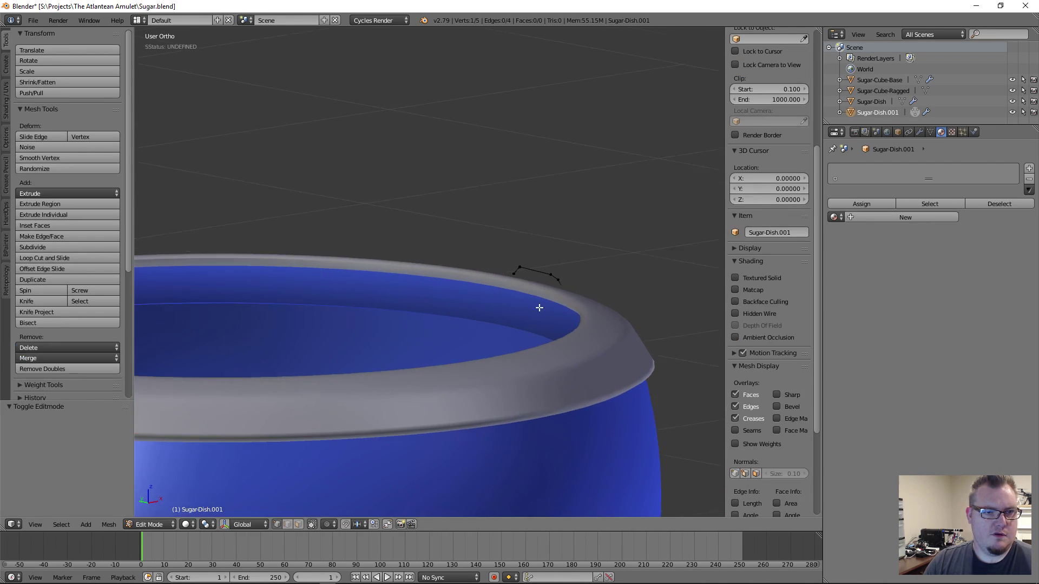
pyautogui.scroll(2, 541, 302)
pyautogui.press('x')
pyautogui.click(469, 271)
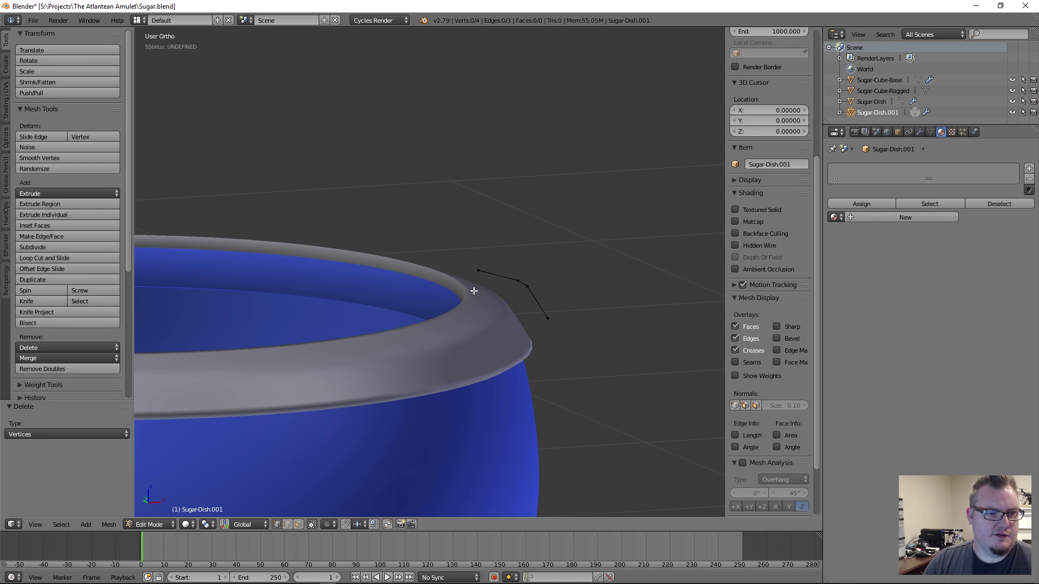
# Lower the profile's inner end vertex about 0.001 and raise its two corner vertices about 0.021 along Z
pyautogui.moveTo(474, 291)
pyautogui.mouseDown(button='middle')
pyautogui.moveTo(558, 295)
pyautogui.moveTo(401, 295)
pyautogui.moveTo(468, 304)
pyautogui.mouseUp(button='middle')
pyautogui.rightClick(399, 291)
pyautogui.press('g')
pyautogui.press('z')
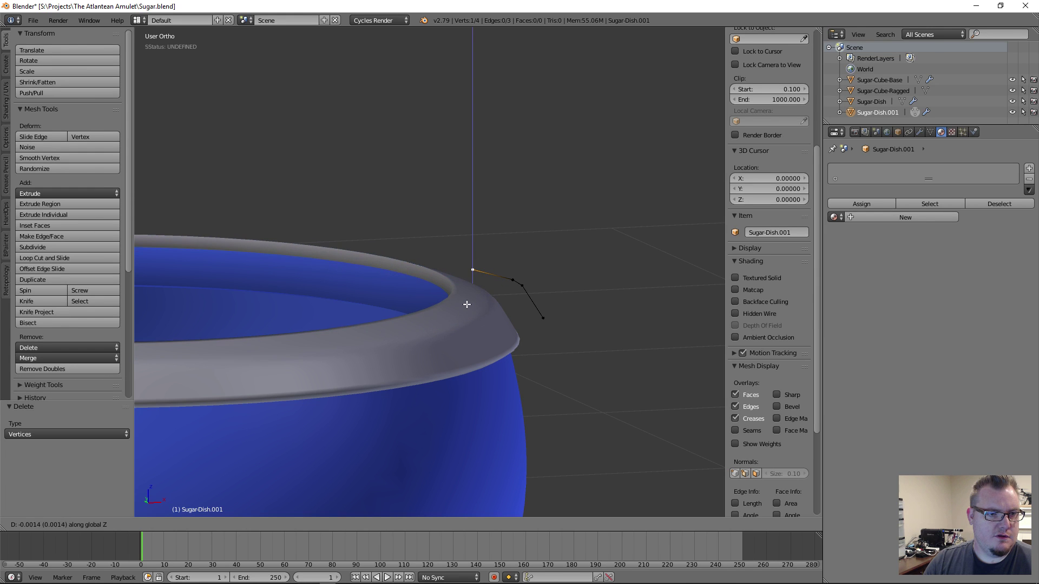
pyautogui.click(504, 287)
pyautogui.keyDown('shift'); pyautogui.rightClick(522, 287); pyautogui.keyUp('shift')
pyautogui.press('g')
pyautogui.press('z')
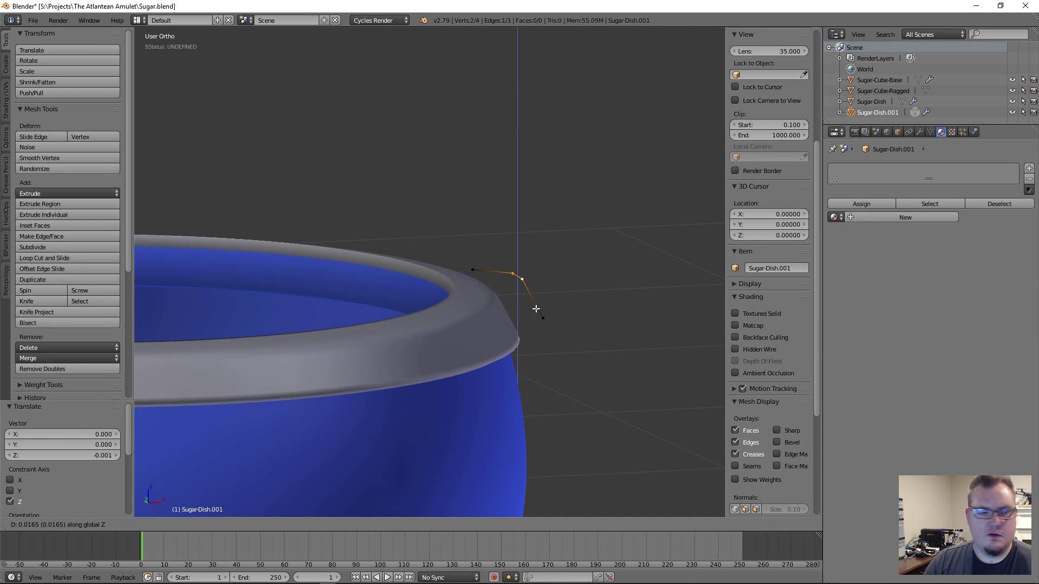
pyautogui.click(535, 307)
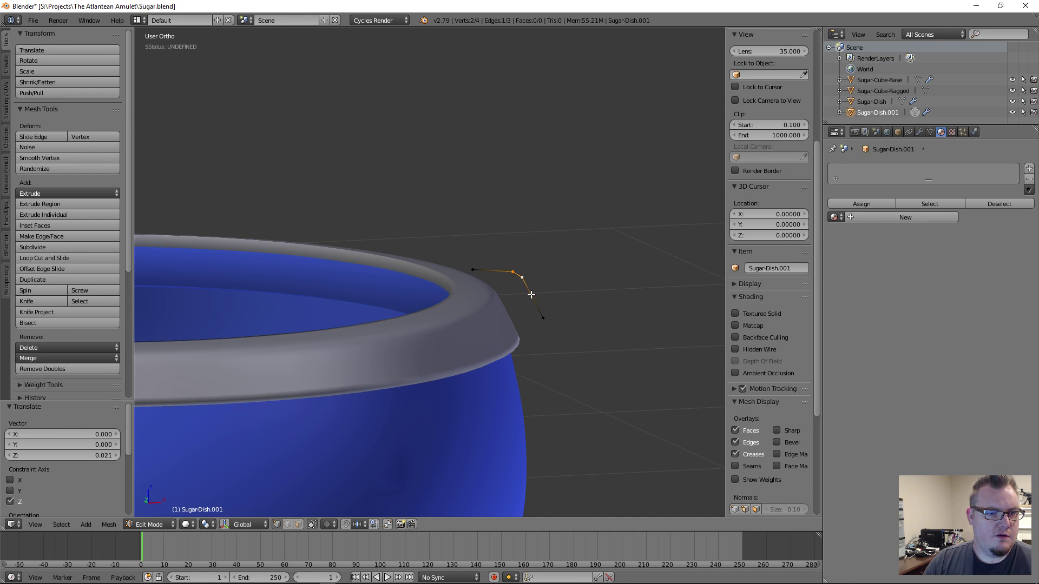
# Vertex-slide the two corner vertices inward by factors of about 0.284 and 0.547, raising the inner one about 0.011 along Z
pyautogui.rightClick(513, 270)
pyautogui.hotkey('shift', 'v')
pyautogui.click(501, 271)
pyautogui.press('g')
pyautogui.press('z')
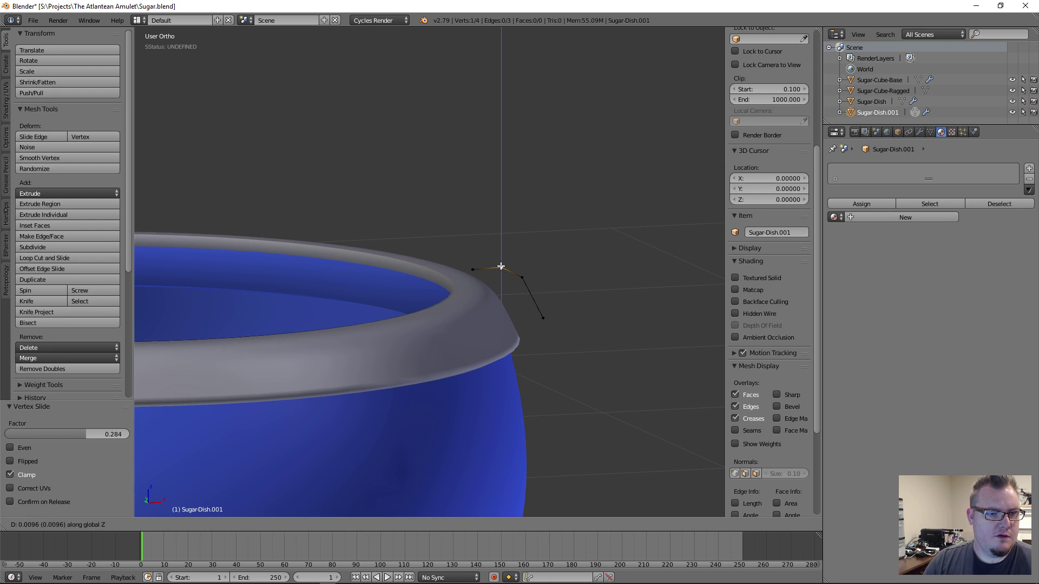
pyautogui.click(516, 275)
pyautogui.hotkey('shift', 'v')
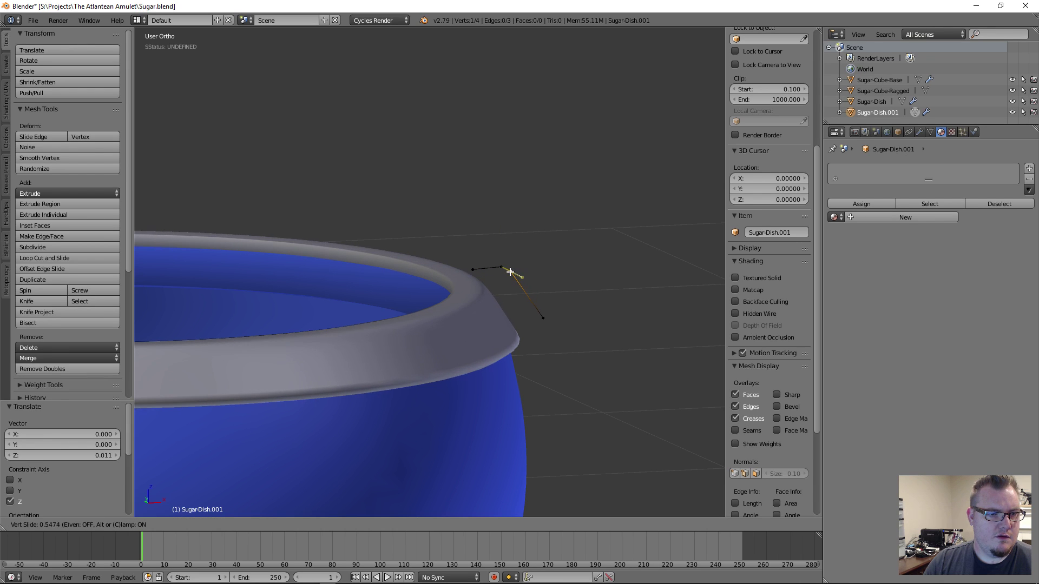
pyautogui.click(511, 270)
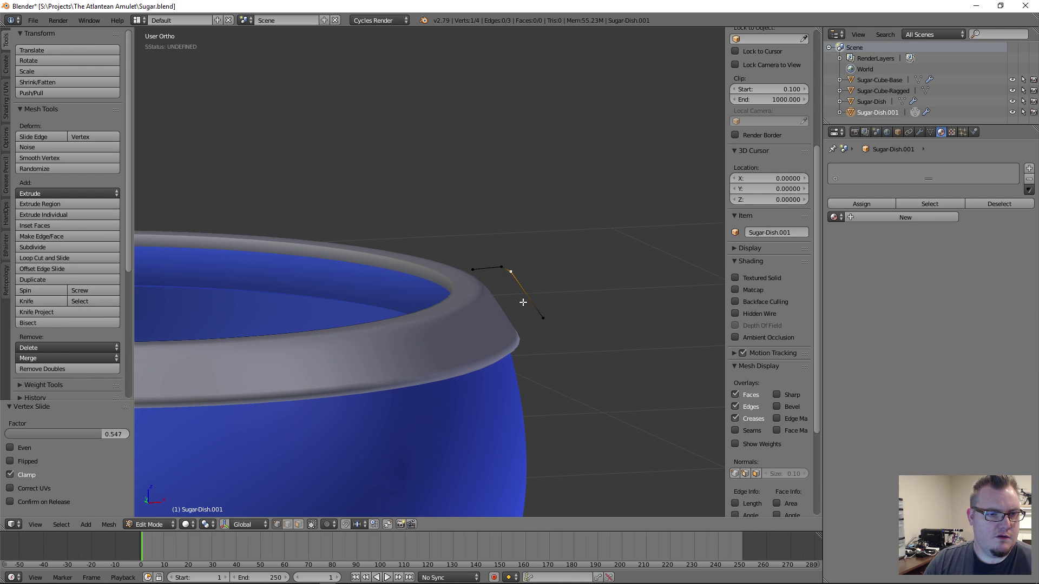
# Extend a new vertex from the outer corner, lower it about 0.037 along Z, shift it outward along X, and review the rounded band
pyautogui.hotkey('alt', 'd')
pyautogui.press('x')
pyautogui.click(532, 282)
pyautogui.press('g')
pyautogui.press('z')
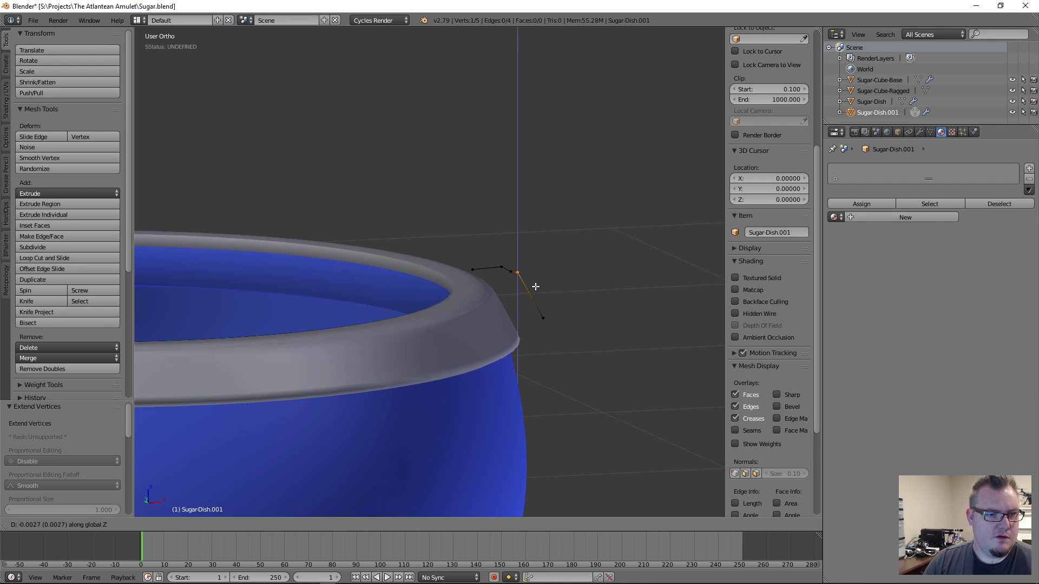
pyautogui.click(539, 296)
pyautogui.press('g')
pyautogui.press('x')
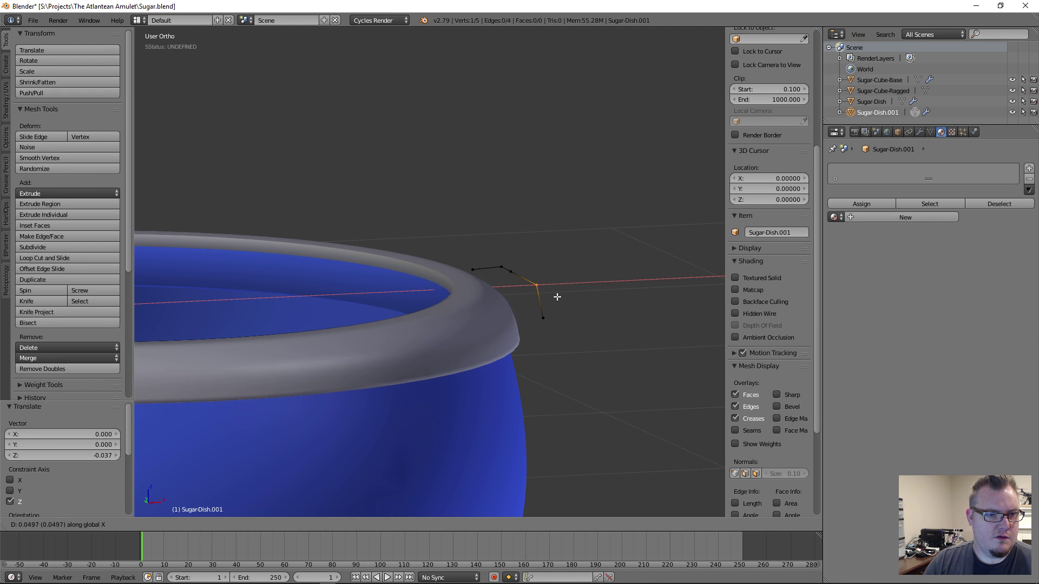
pyautogui.click(541, 311)
pyautogui.press('Tab')
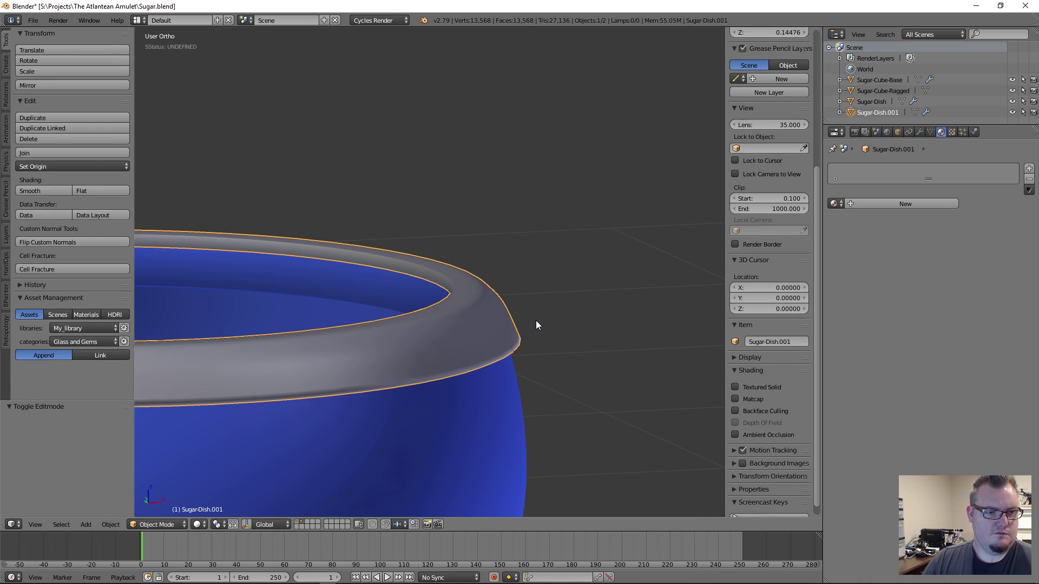
pyautogui.scroll(-4, 536, 320)
pyautogui.moveTo(451, 315); pyautogui.dragTo(523, 315, button='middle')
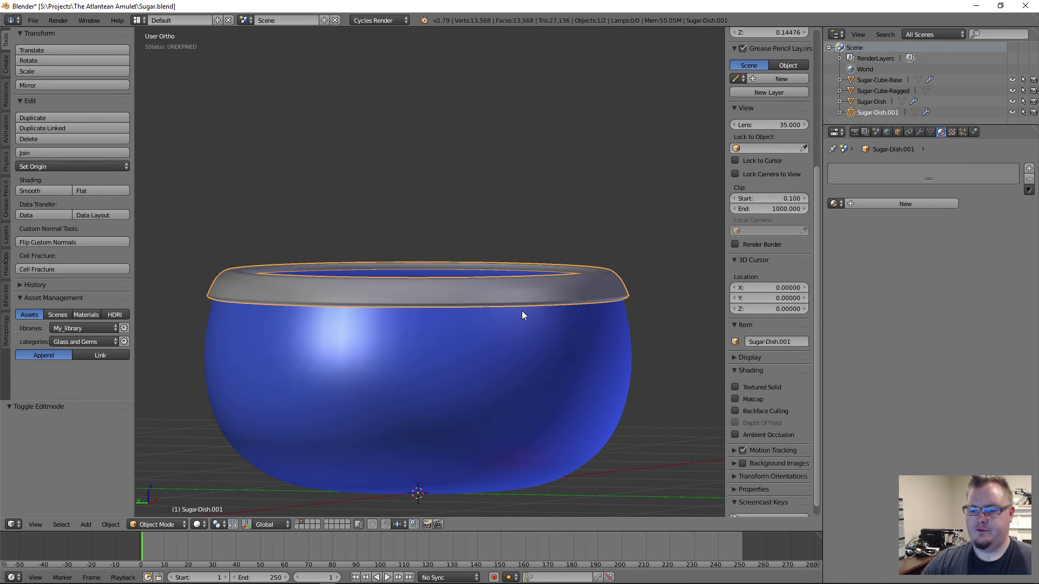
# Open the blue dish's mesh for editing in front view with wireframe shading
pyautogui.press('KP_3')
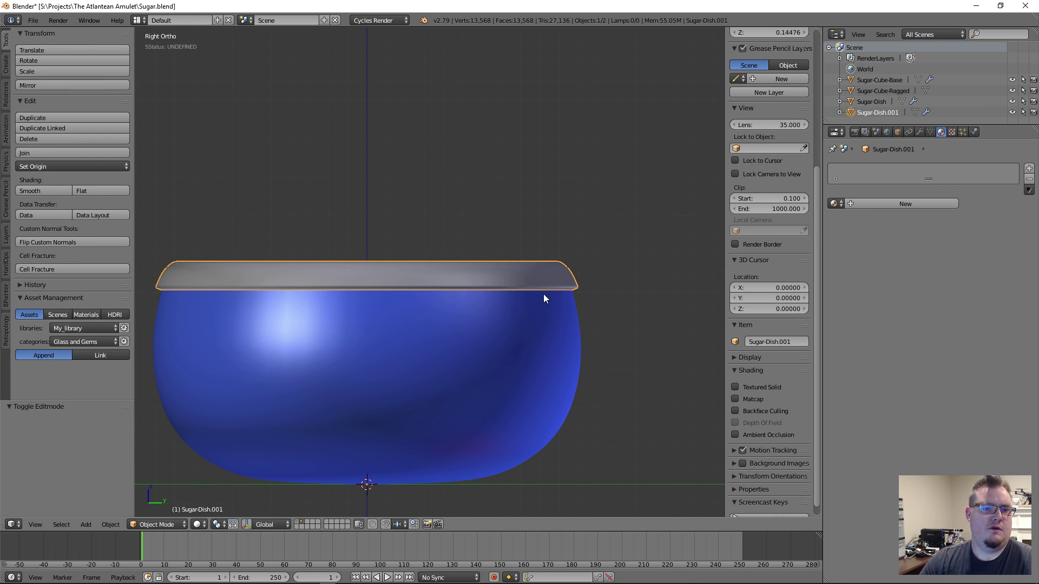
pyautogui.press('Tab')
pyautogui.press('Tab')
pyautogui.rightClick(503, 325)
pyautogui.press('KP_1')
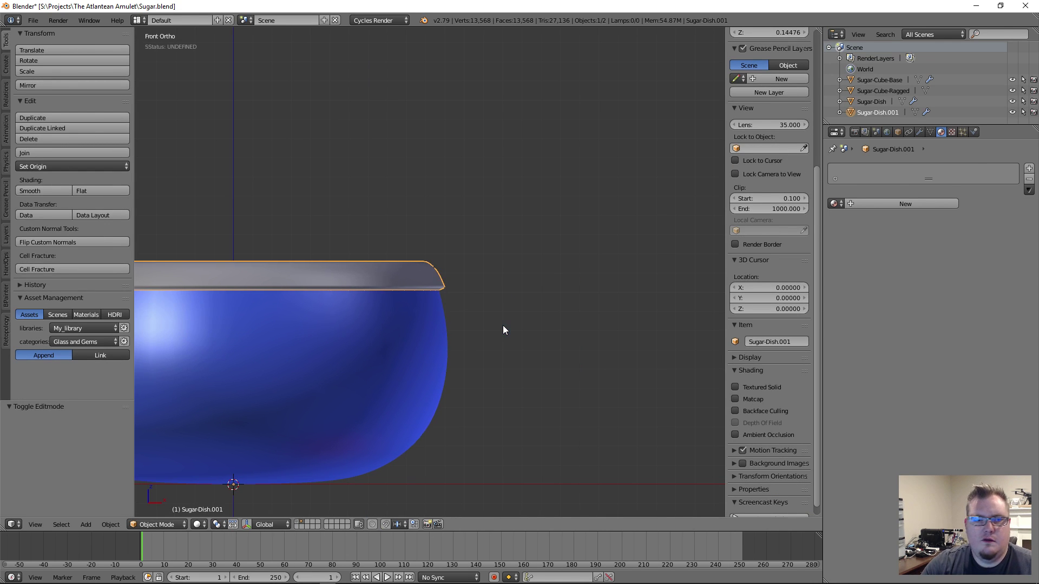
pyautogui.press('Tab')
pyautogui.scroll(4, 421, 343)
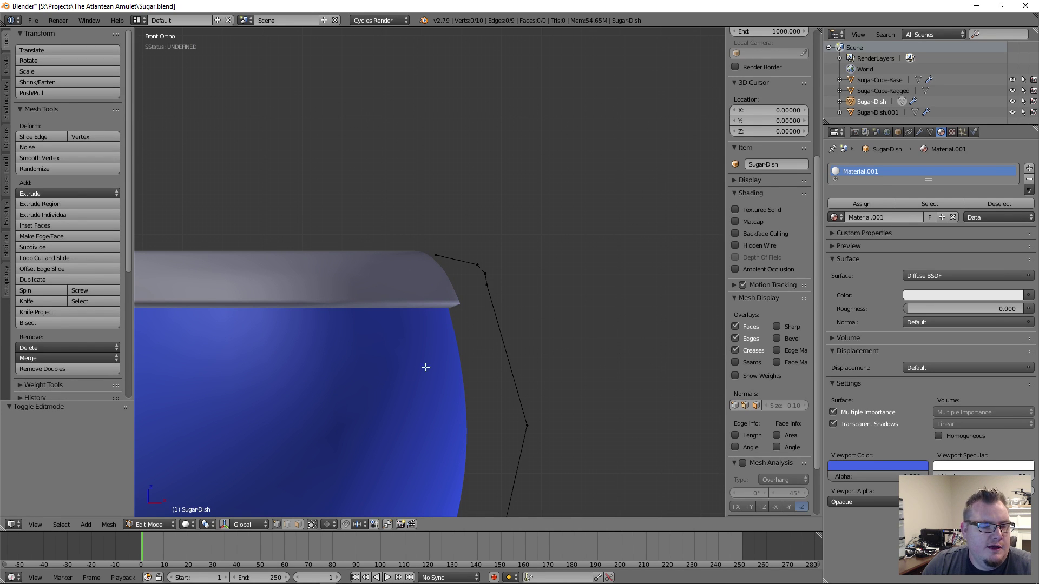
pyautogui.press('z')
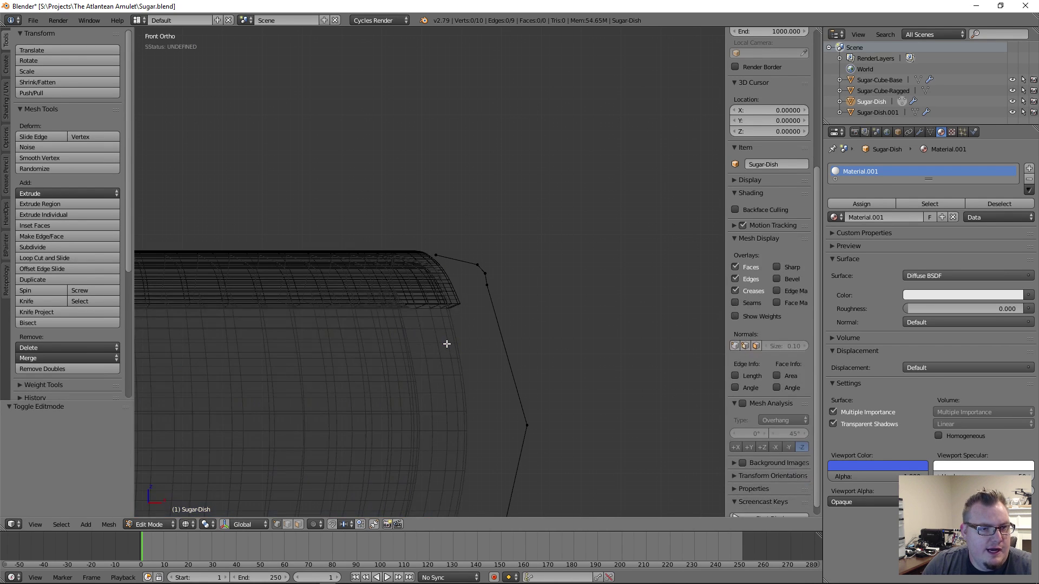
pyautogui.press('z')
pyautogui.press('z')
# Move the dish profile's vertex just below the lip corner about 0.035 inward in X and 0.029 down in Z
pyautogui.rightClick(490, 289)
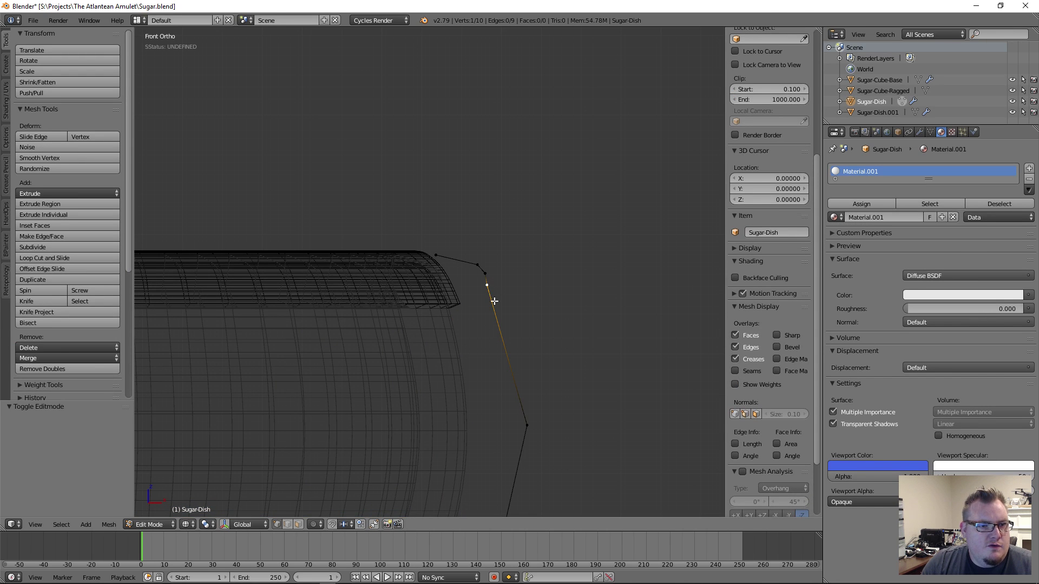
pyautogui.press('g')
pyautogui.press('x')
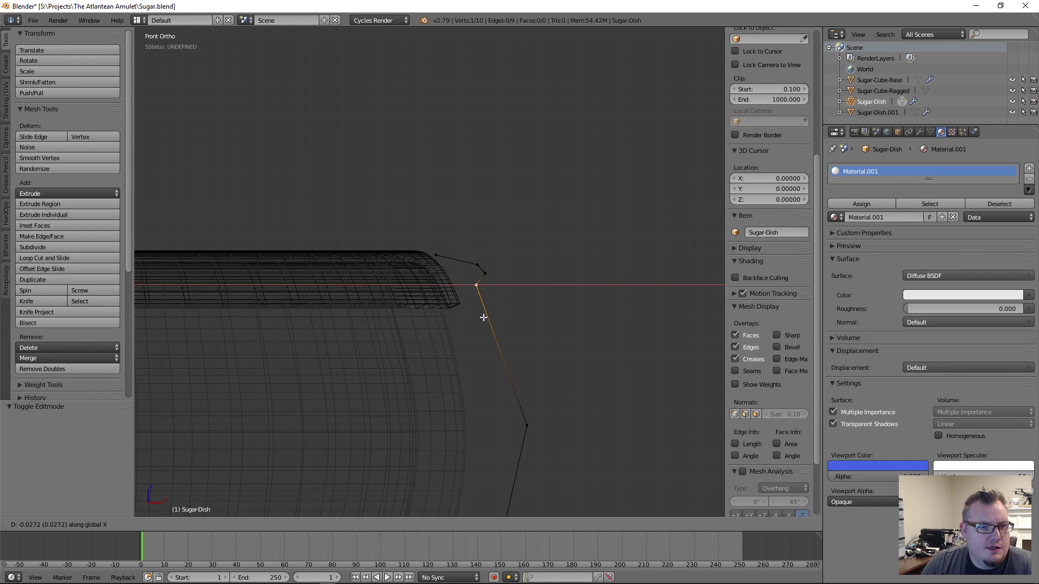
pyautogui.rightClick(483, 318)
pyautogui.press('g')
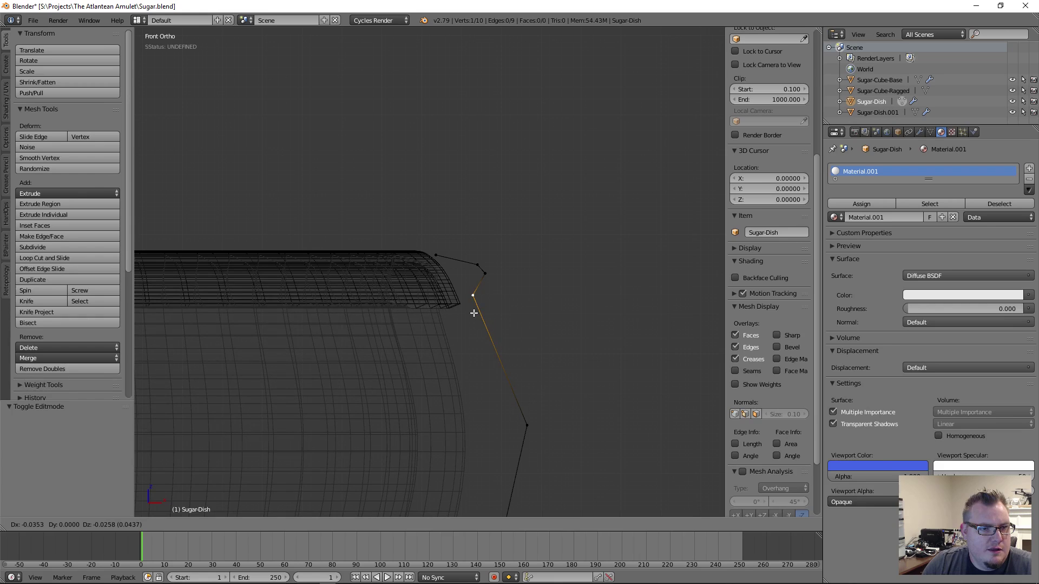
pyautogui.click(473, 314)
# Extend an extra vertex below the dish's neck vertex, shift it about 0.012 inward, and nudge the upper neck vertex down and inward
pyautogui.rightClick(489, 277)
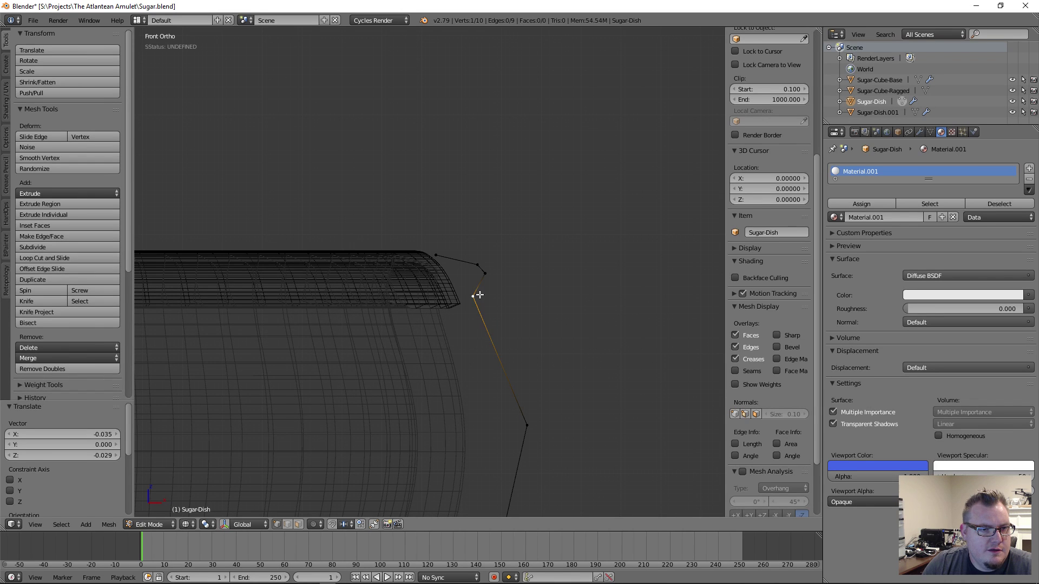
pyautogui.press('e')
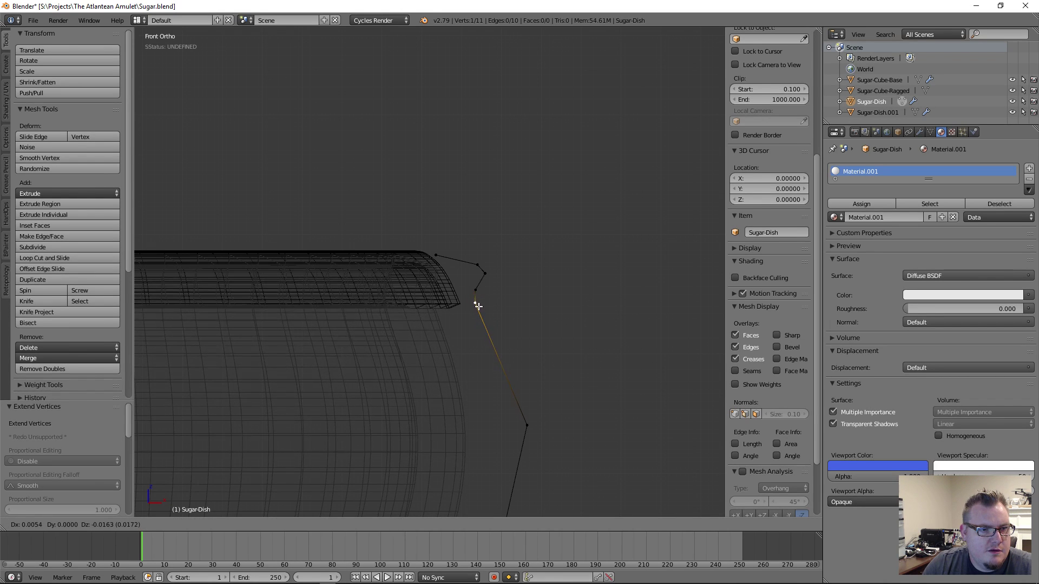
pyautogui.click(477, 306)
pyautogui.press('g')
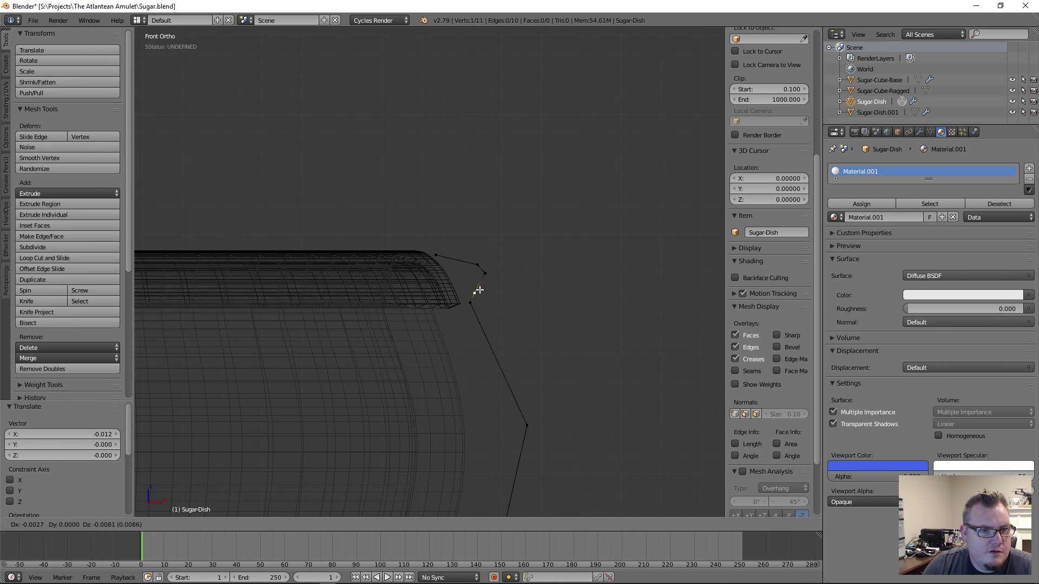
pyautogui.click(472, 295)
pyautogui.press('Tab')
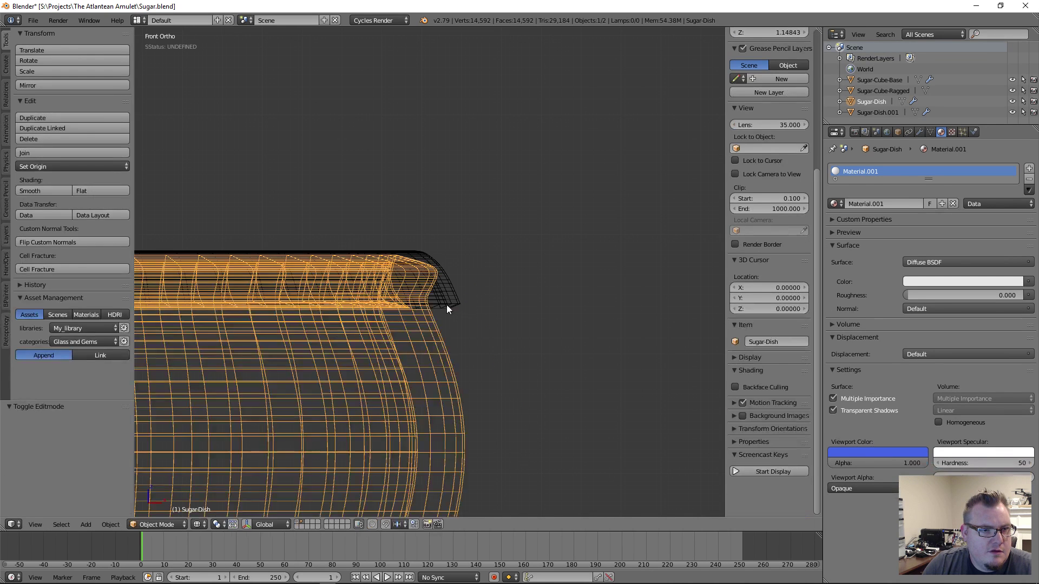
# Move the rim band profile's lower end vertex about 0.092 inward and 0.003 up, and bring it back about 0.024 outward along X
pyautogui.rightClick(446, 304)
pyautogui.press('Tab')
pyautogui.press('g')
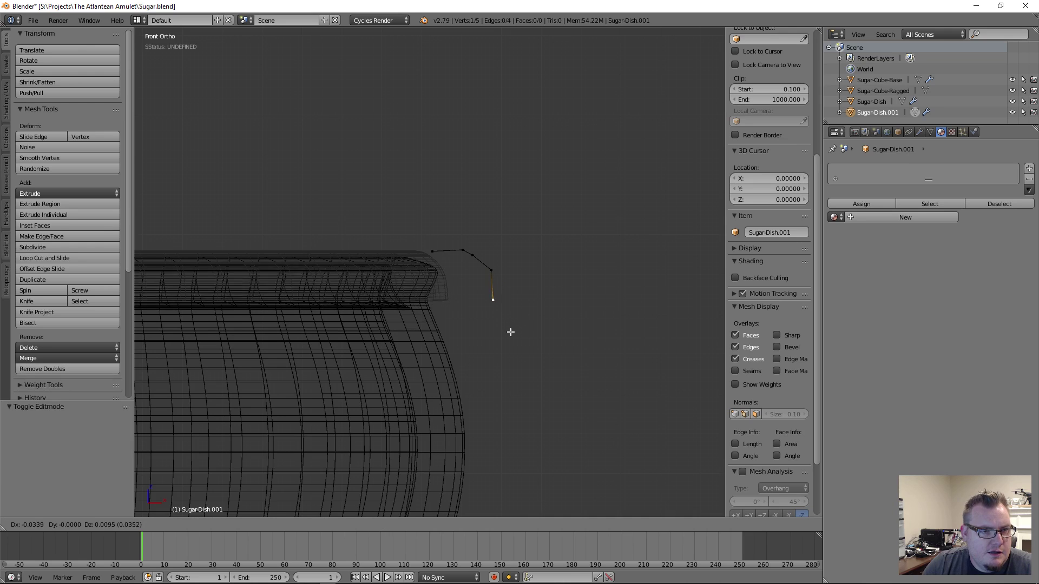
pyautogui.click(488, 334)
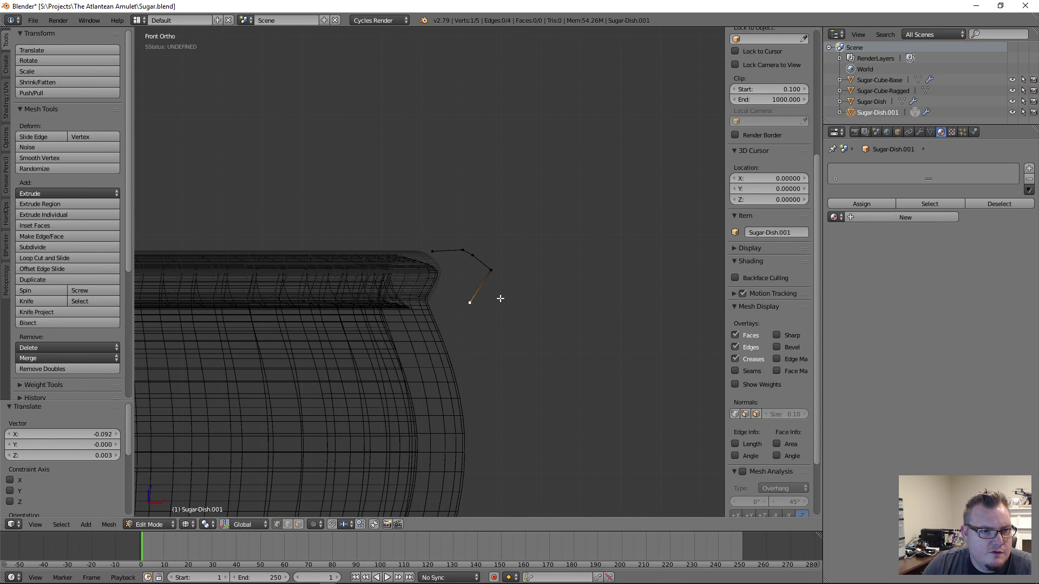
pyautogui.press('g')
pyautogui.click(509, 300)
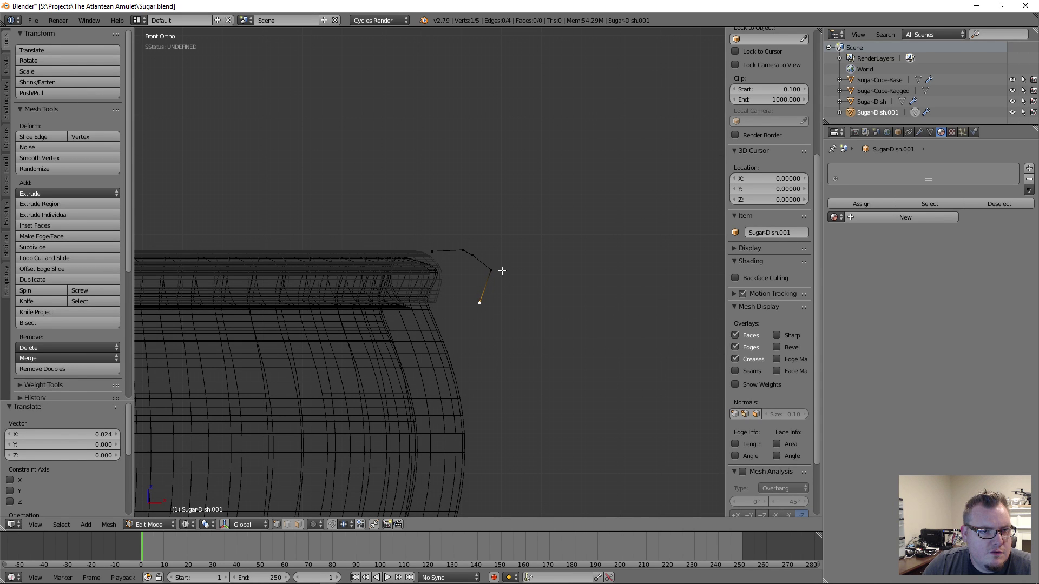
pyautogui.press('Tab')
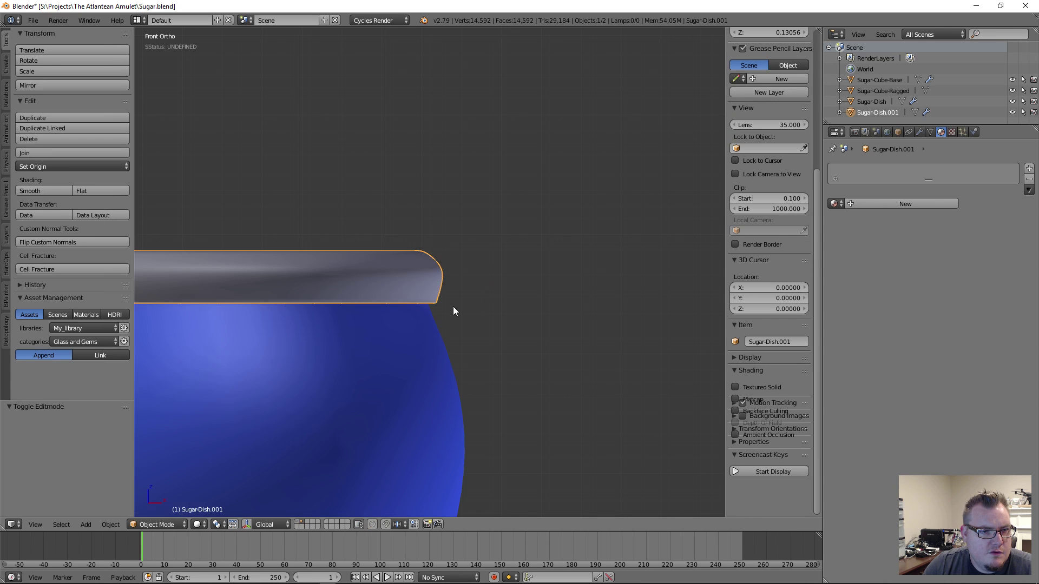
# Move the lower end vertex of the rim band's profile about 0.013 outward along X
pyautogui.moveTo(452, 306); pyautogui.dragTo(466, 273, button='middle')
pyautogui.press('Tab')
pyautogui.press('g')
pyautogui.press('x')
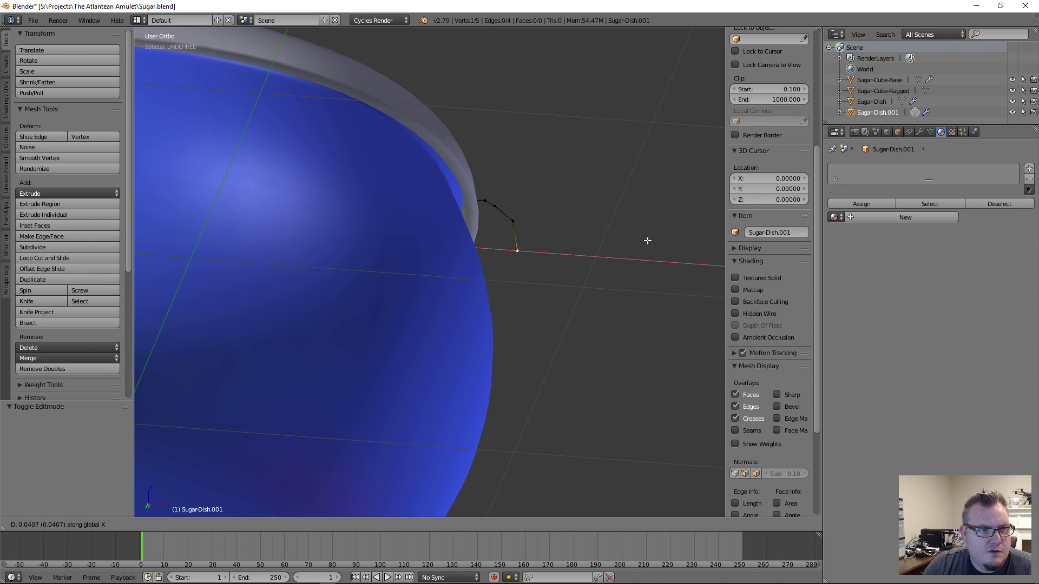
pyautogui.click(536, 267)
pyautogui.moveTo(536, 267); pyautogui.dragTo(464, 237, button='middle')
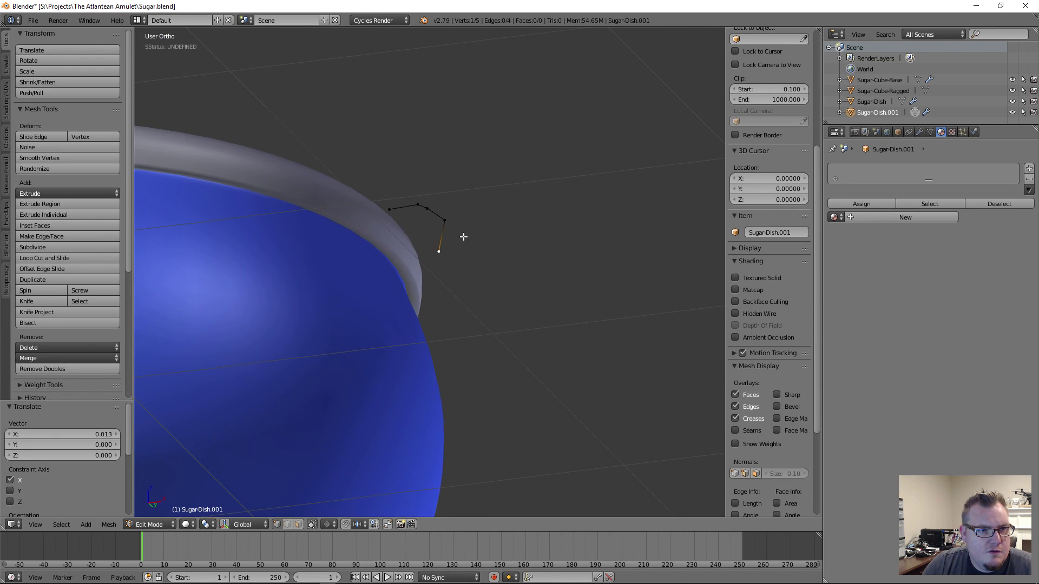
# Fine-tune the rim profile's lower end vertex slightly along X and leave mesh editing in solid shading
pyautogui.press('g')
pyautogui.press('x')
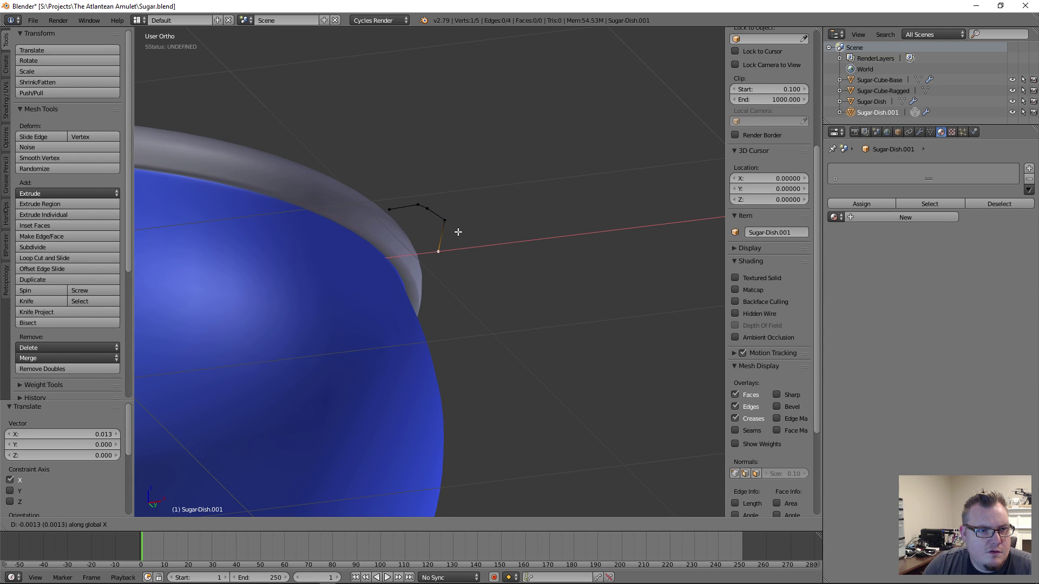
pyautogui.click(458, 232)
pyautogui.press('z')
pyautogui.press('Tab')
pyautogui.press('z')
pyautogui.moveTo(446, 283)
pyautogui.mouseDown(button='middle')
pyautogui.moveTo(470, 411)
pyautogui.moveTo(550, 343)
pyautogui.mouseUp(button='middle')
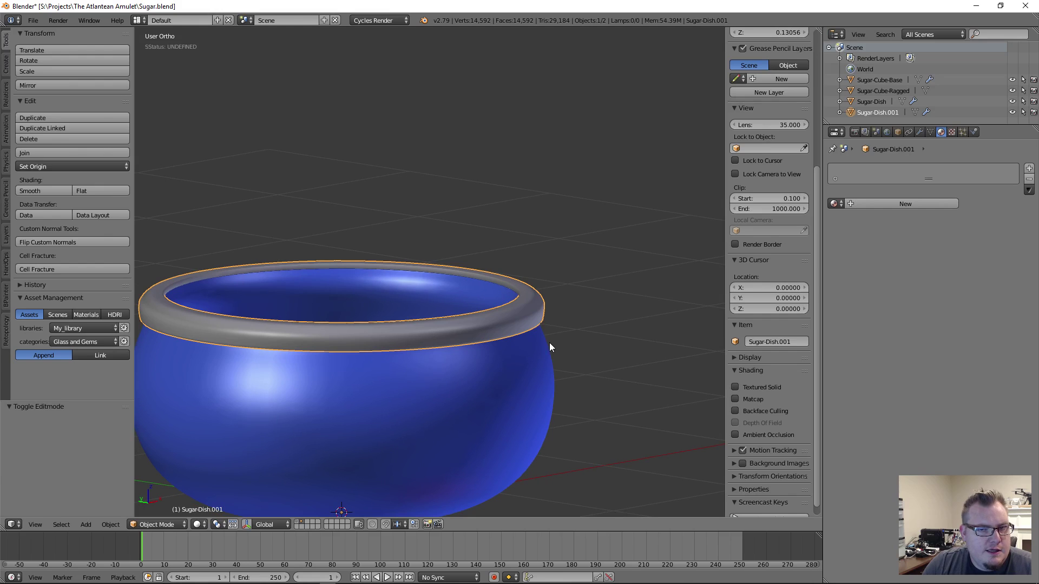
# Raise the three upper vertices of the rim band's profile slightly along Z, and return to object mode with nothing selected
pyautogui.press('Tab')
pyautogui.scroll(5, 610, 304)
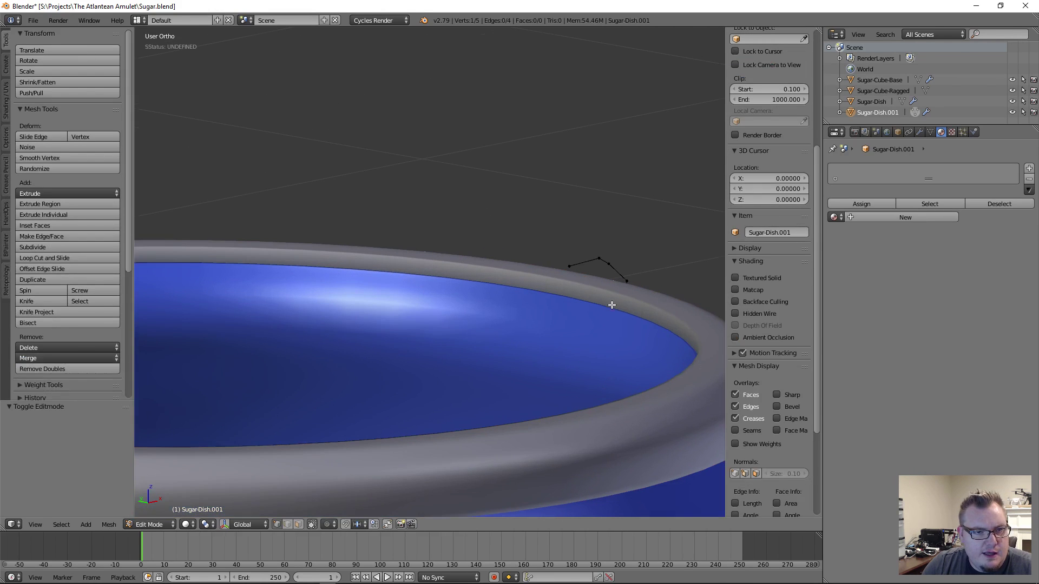
pyautogui.press('ctrl+KP_Add')
pyautogui.press('ctrl+KP_Add')
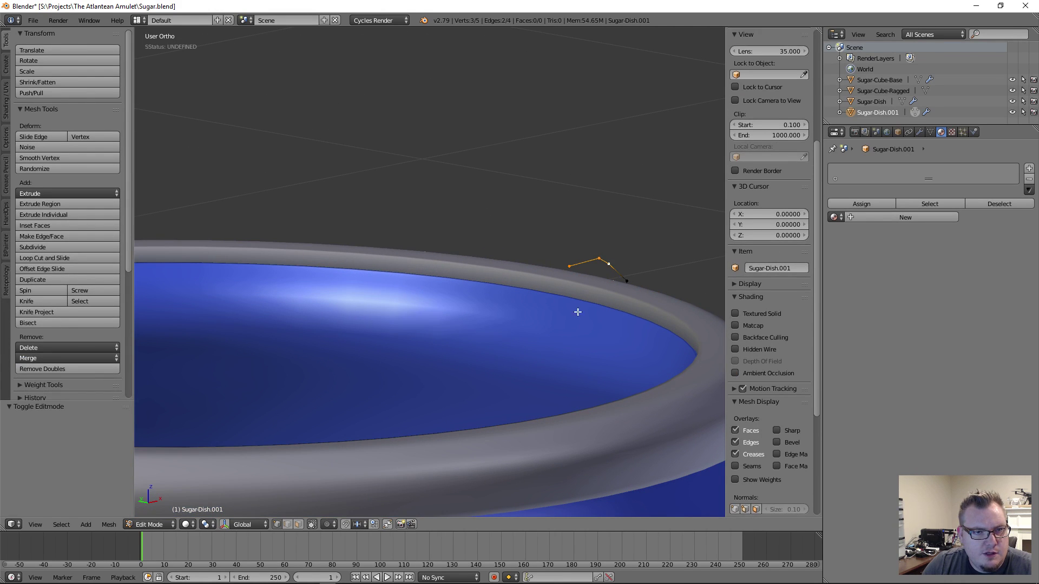
pyautogui.press('g')
pyautogui.press('z')
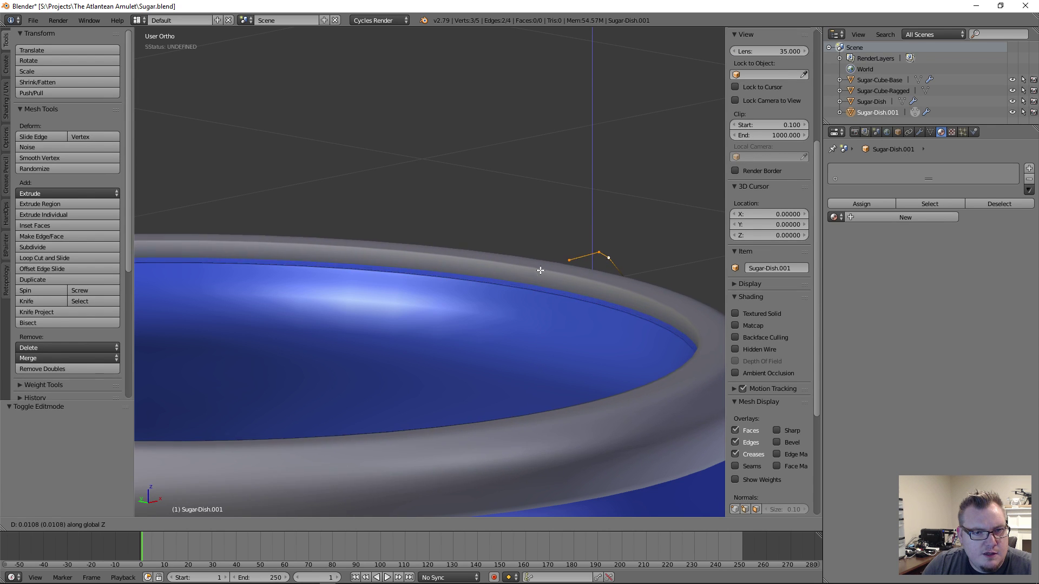
pyautogui.click(528, 308)
pyautogui.moveTo(528, 308); pyautogui.dragTo(478, 329, button='middle')
pyautogui.scroll(-4, 478, 329)
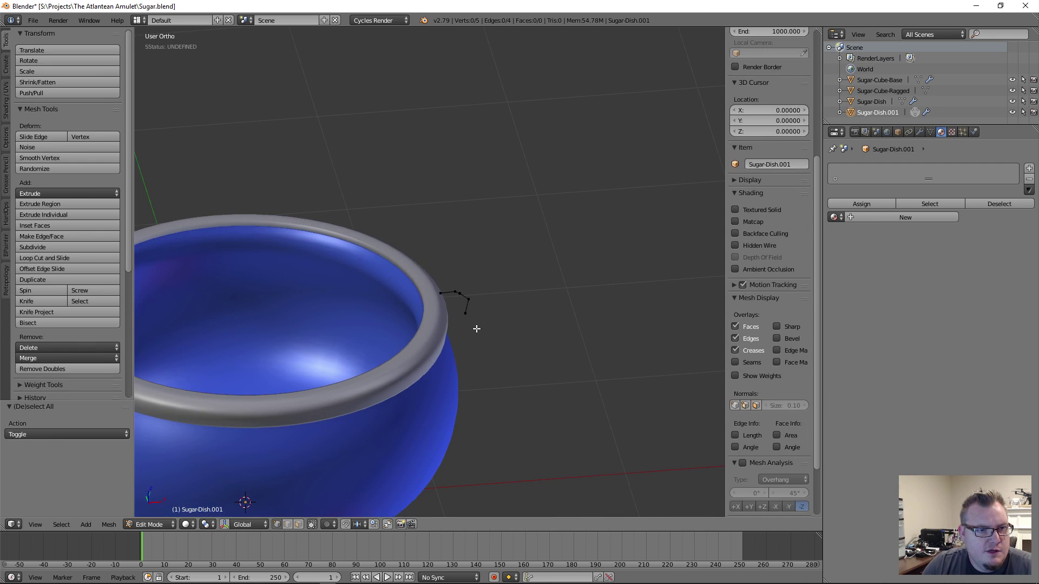
pyautogui.press('Tab')
pyautogui.scroll(-4, 352, 380)
pyautogui.moveTo(368, 323)
pyautogui.mouseDown(button='middle')
pyautogui.moveTo(282, 287)
pyautogui.moveTo(342, 351)
pyautogui.moveTo(324, 317)
pyautogui.moveTo(279, 294)
pyautogui.moveTo(379, 307)
pyautogui.mouseUp(button='middle')
pyautogui.press('a')
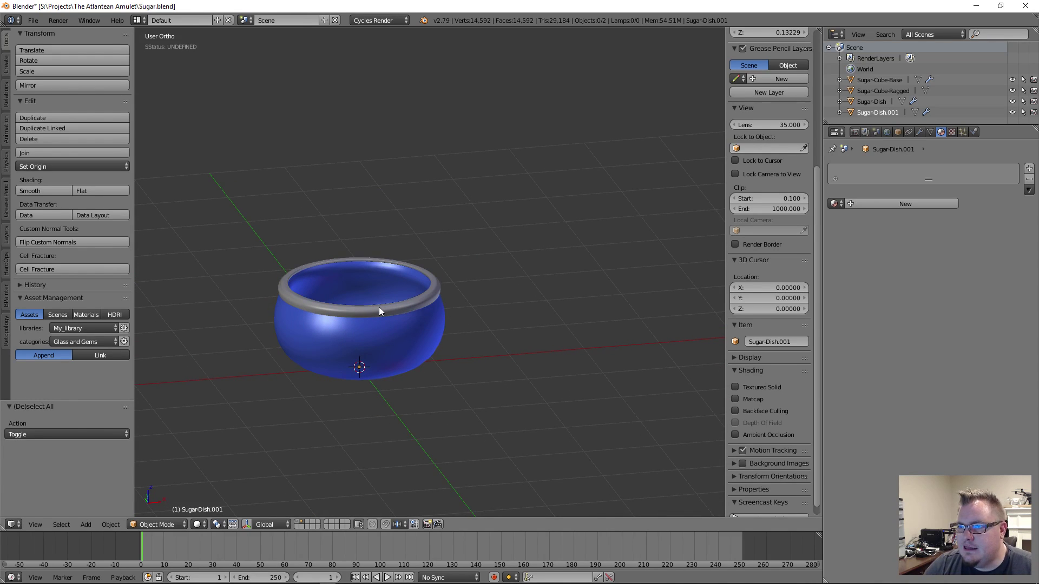
pyautogui.scroll(3, 379, 307)
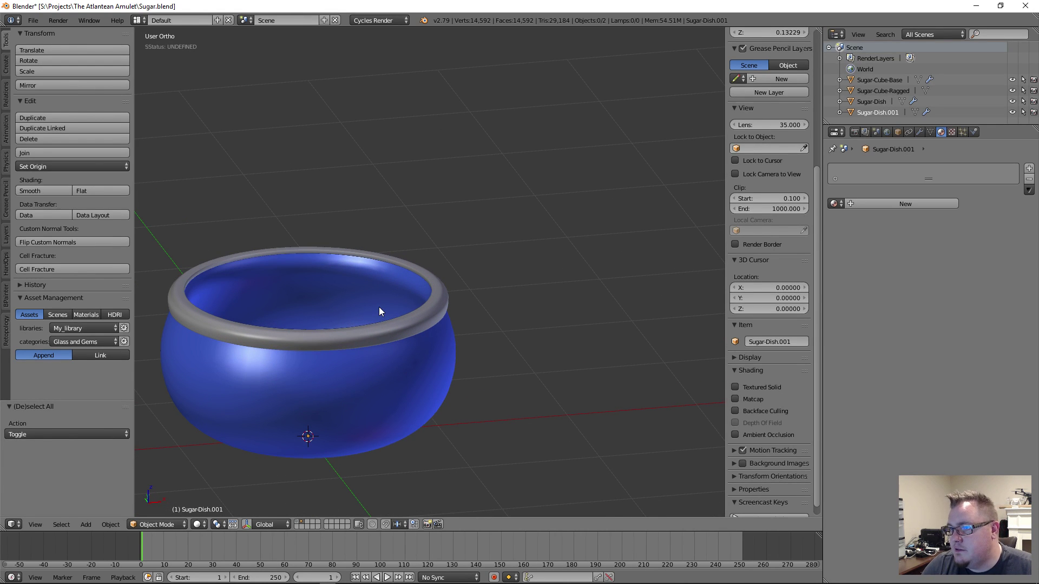
pyautogui.moveTo(379, 308); pyautogui.dragTo(431, 336, button='middle')
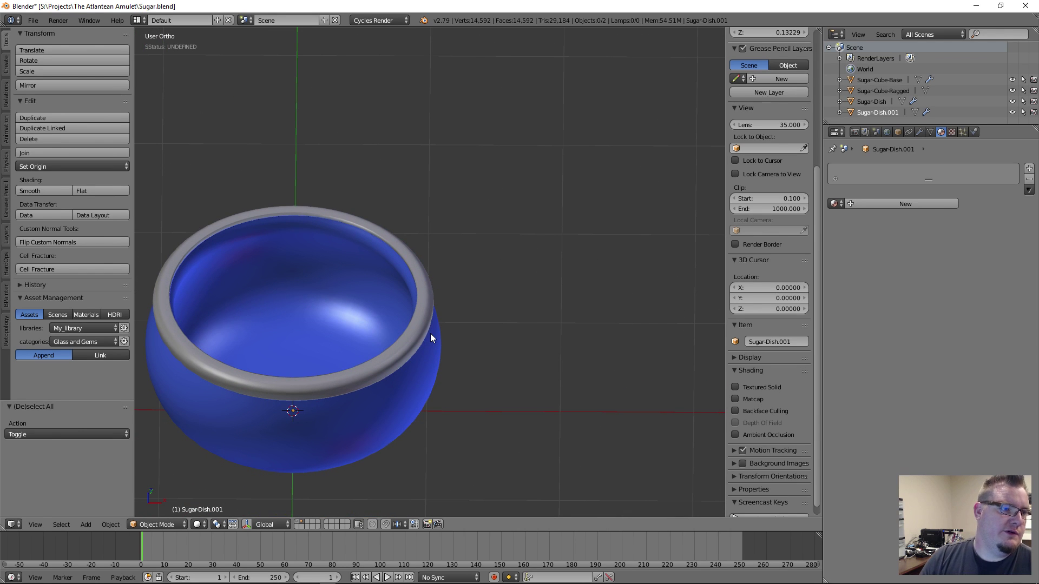
pyautogui.press('Tab')
pyautogui.moveTo(437, 292); pyautogui.dragTo(438, 294, button='middle')
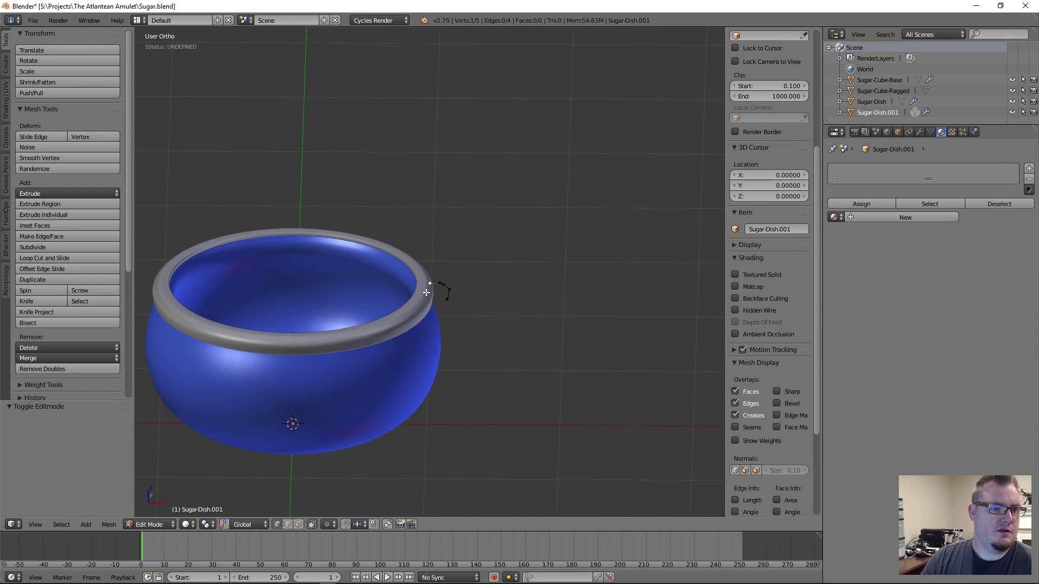
pyautogui.scroll(4, 438, 292)
pyautogui.press('g')
pyautogui.press('x')
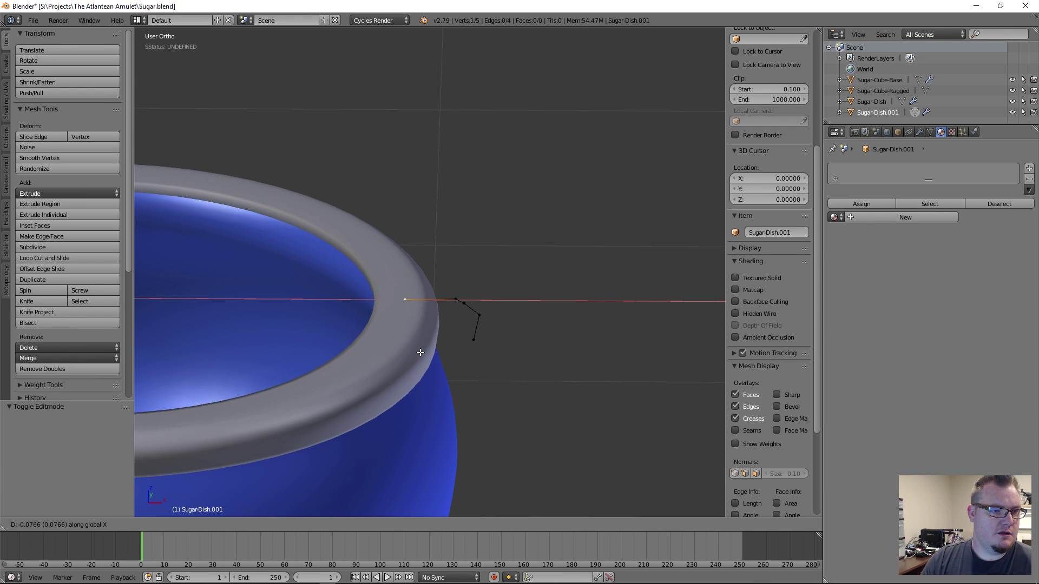
pyautogui.press('Escape')
pyautogui.press('a')
pyautogui.scroll(-5, 440, 325)
pyautogui.moveTo(440, 290); pyautogui.dragTo(469, 289, button='middle')
pyautogui.scroll(-3, 471, 314)
pyautogui.press('Tab')
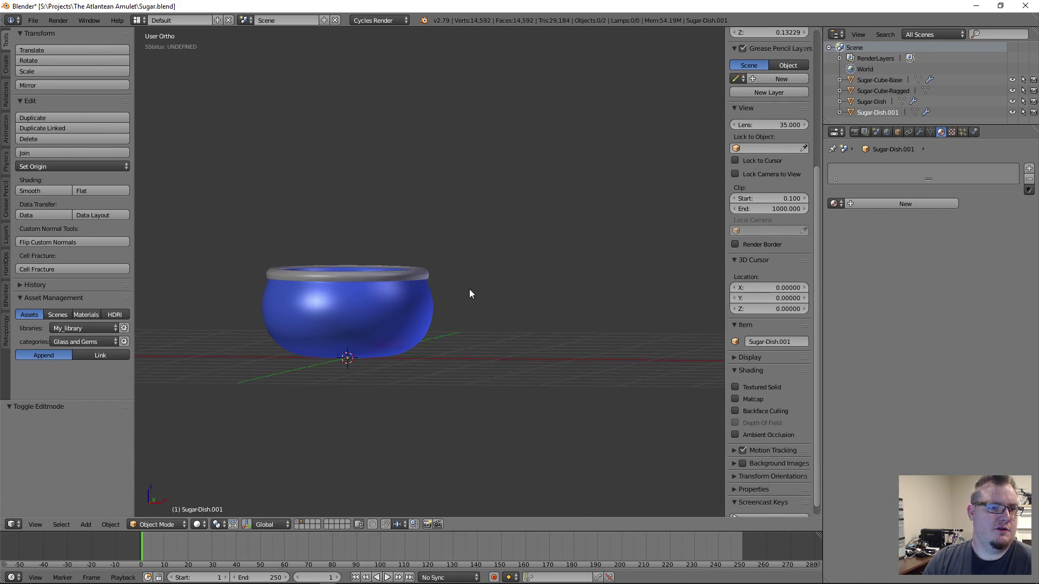
# Try to shift the rim profile's top, corner and outer vertices slightly inward along X in front view
pyautogui.press('Tab')
pyautogui.scroll(5, 459, 297)
pyautogui.scroll(3, 459, 296)
pyautogui.rightClick(463, 277)
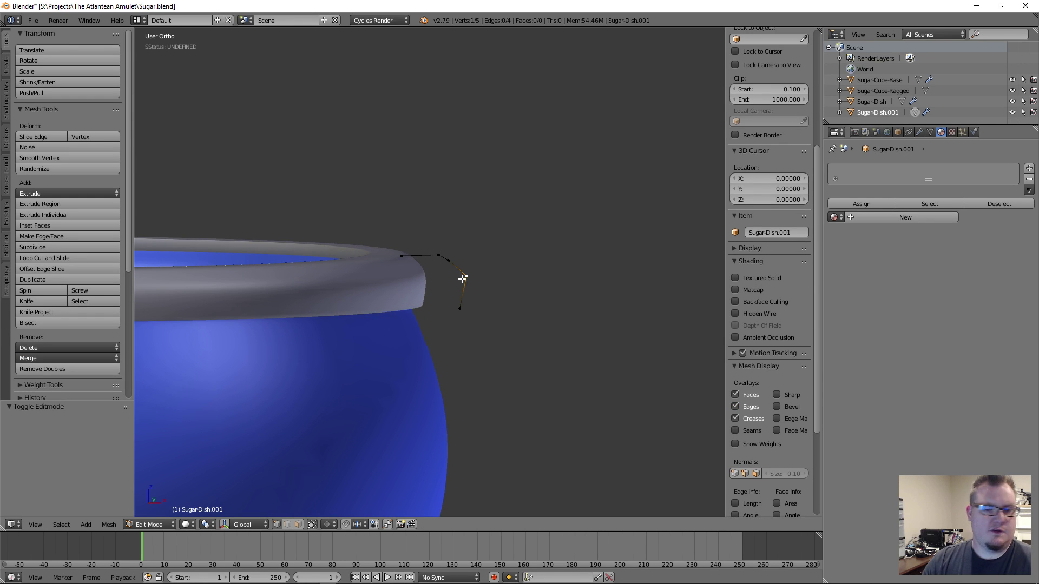
pyautogui.press('KP_1')
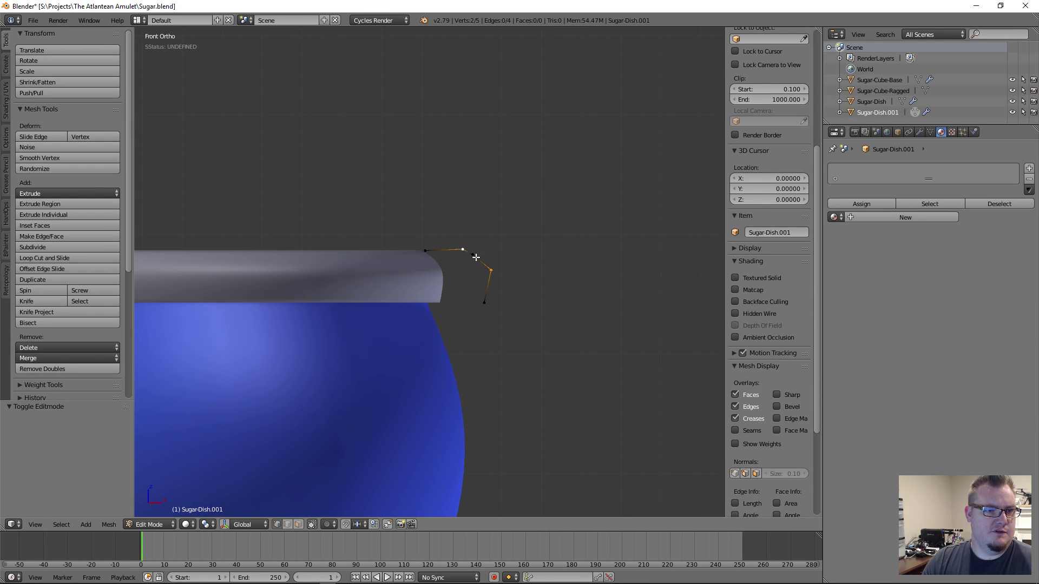
pyautogui.keyDown('shift'); pyautogui.rightClick(476, 257); pyautogui.keyUp('shift')
pyautogui.press('g')
pyautogui.press('x')
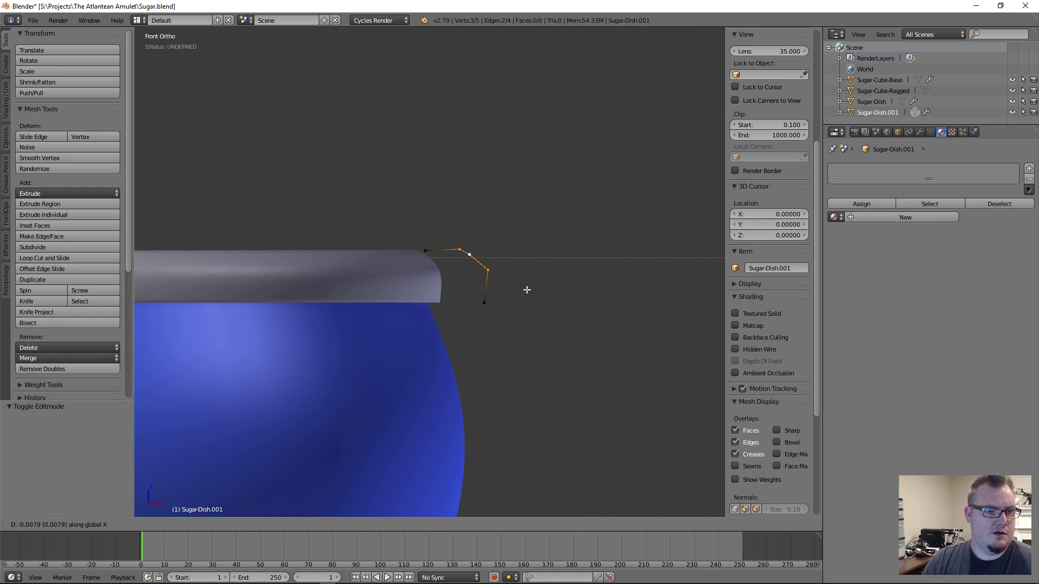
pyautogui.click(530, 290)
# Extrude the rim profile's lower end vertex about 0.012 inward and 0.041 down, and move the vertex above it about 0.010 inward and 0.010 up
pyautogui.rightClick(486, 302)
pyautogui.press('e')
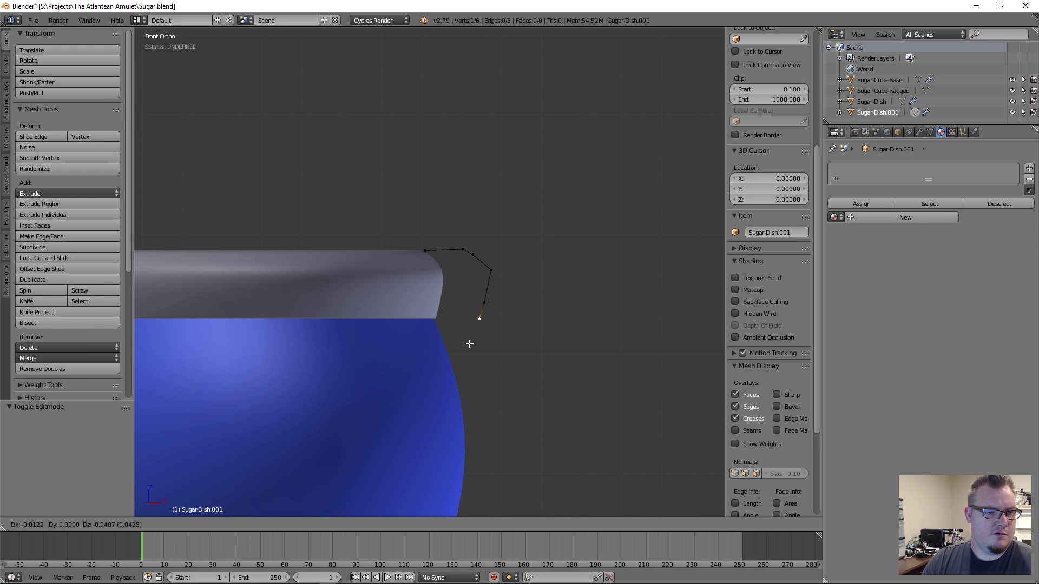
pyautogui.click(469, 344)
pyautogui.press('g')
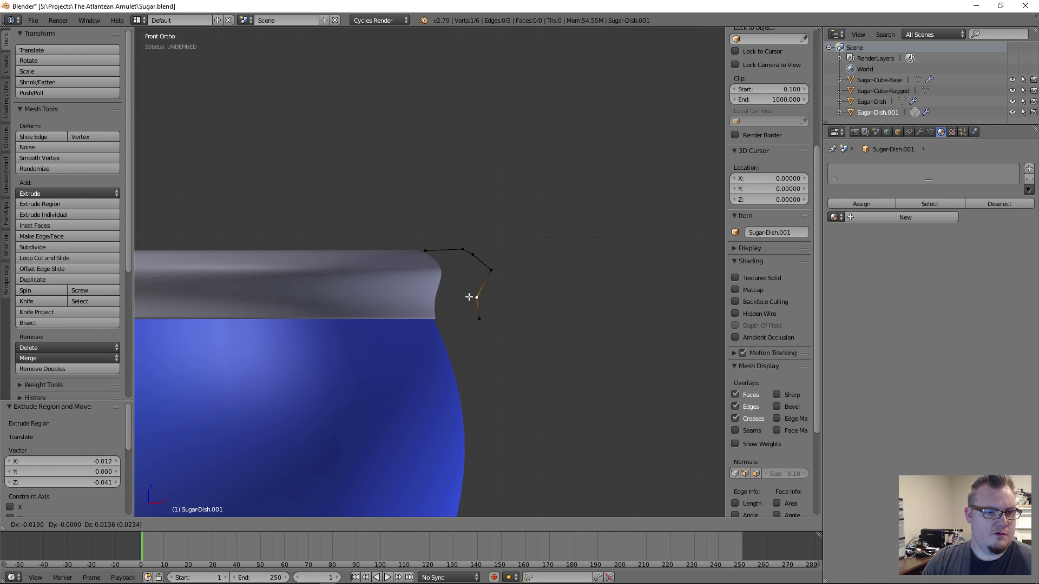
pyautogui.click(474, 299)
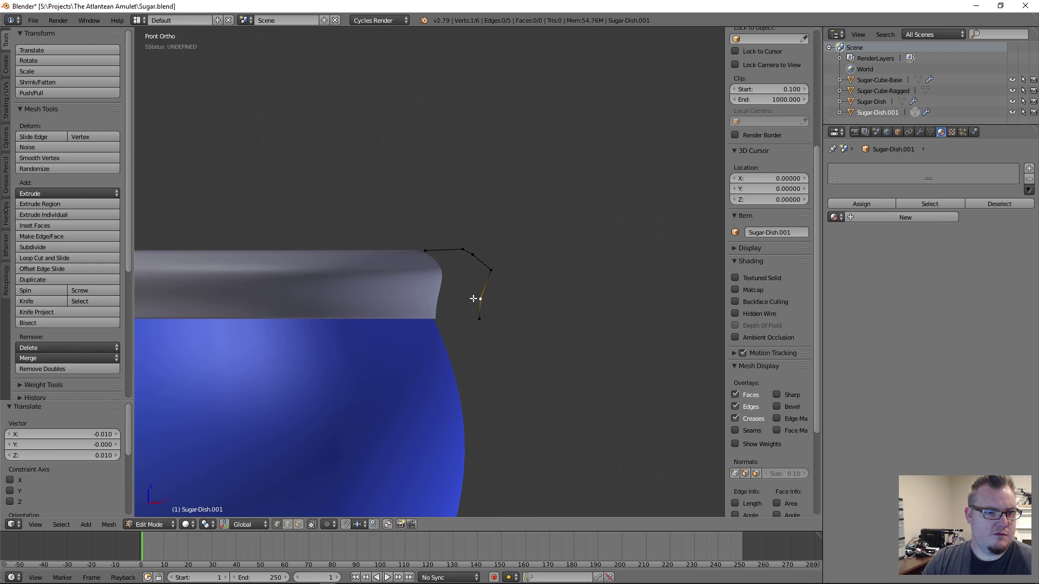
# Move the rim profile's outermost vertex about 0.005 inward and 0.011 down, and its top vertex about 0.027 inward along X
pyautogui.press('g')
pyautogui.click(483, 277)
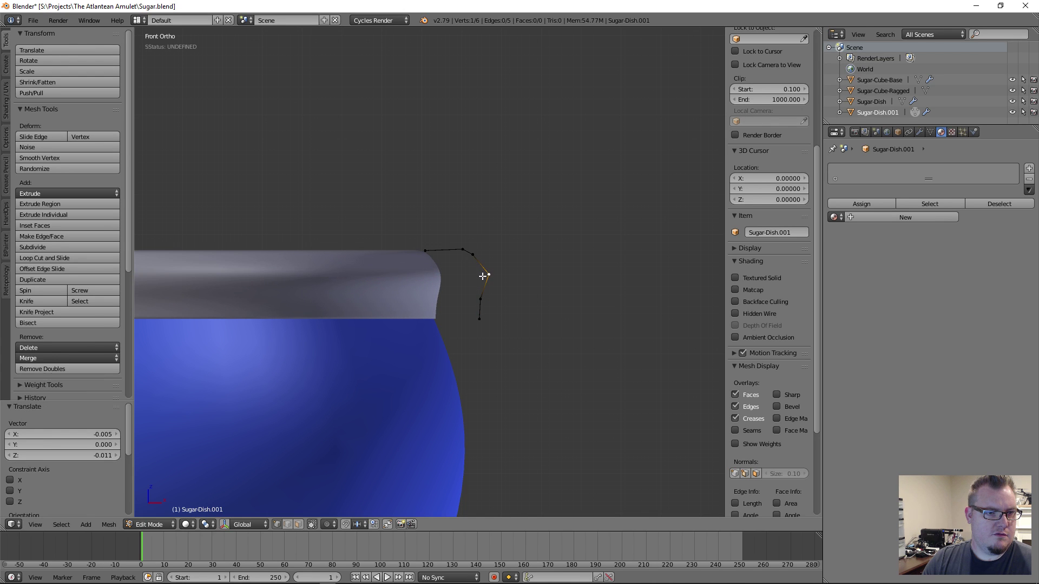
pyautogui.rightClick(464, 248)
pyautogui.press('g')
pyautogui.press('x')
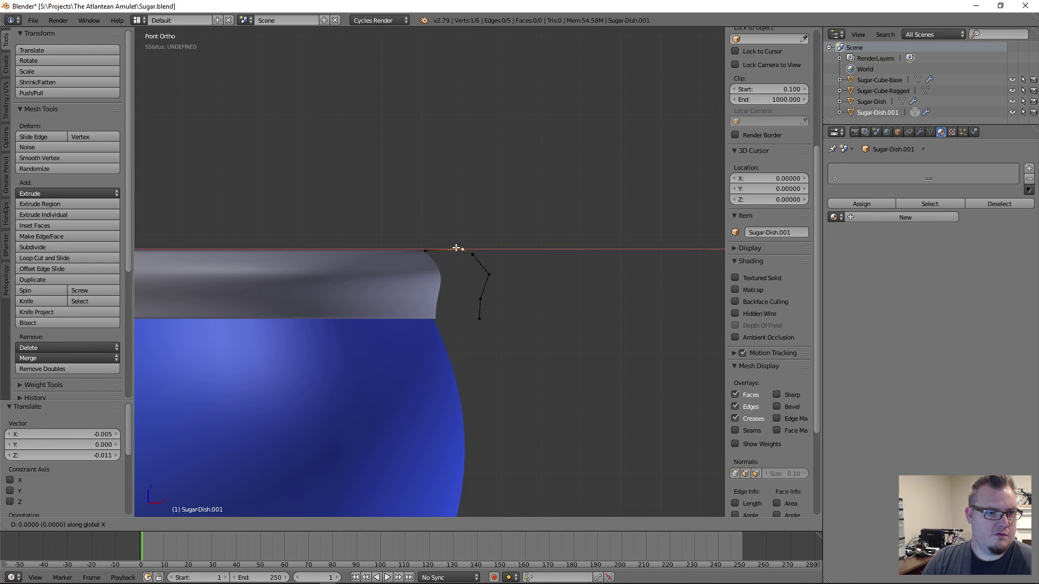
pyautogui.click(453, 250)
# Move the rim profile's upper corner vertex about 0.026 outward and 0.003 down, shift the top vertex outward and slightly down, and leave mesh editing
pyautogui.press('g')
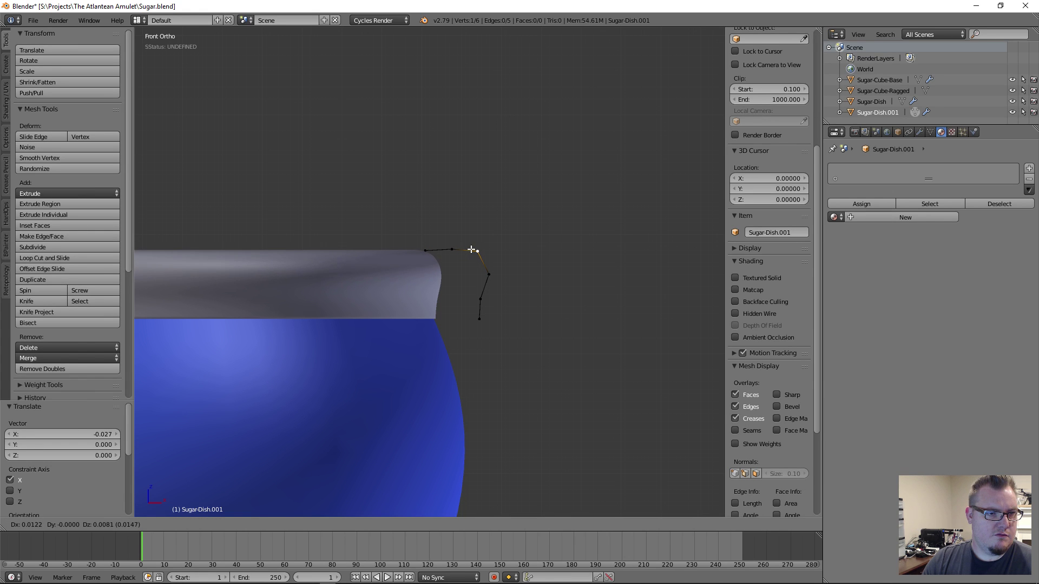
pyautogui.click(476, 254)
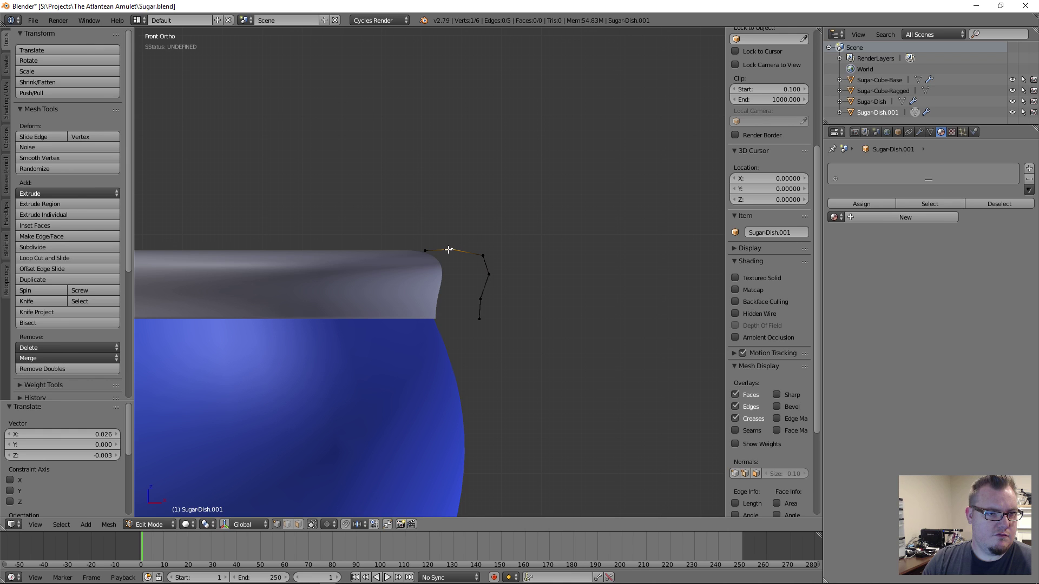
pyautogui.press('g')
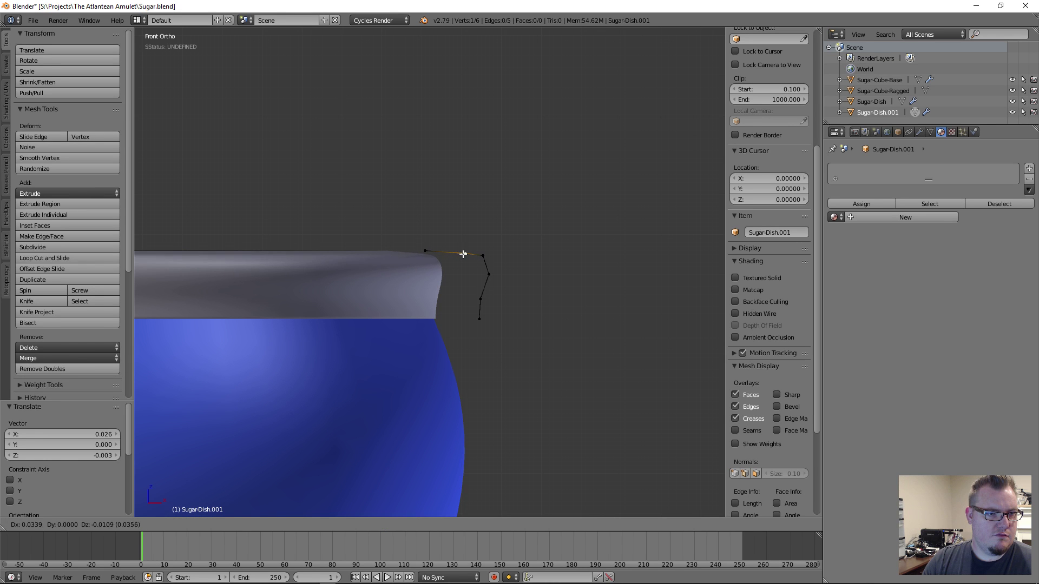
pyautogui.click(469, 253)
pyautogui.press('Tab')
# Examine the bowl and its reshaped rim band from several angles and distances
pyautogui.moveTo(506, 264); pyautogui.dragTo(340, 273, button='middle')
pyautogui.scroll(-7, 340, 273)
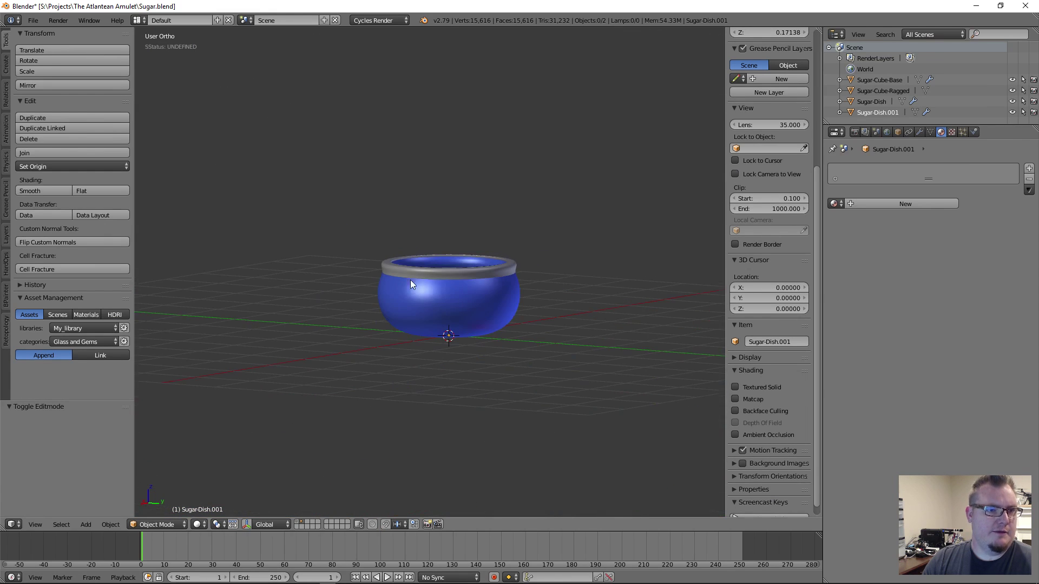
pyautogui.moveTo(445, 285); pyautogui.dragTo(537, 313, button='middle')
pyautogui.press('a')
pyautogui.scroll(-5, 537, 313)
pyautogui.press('a')
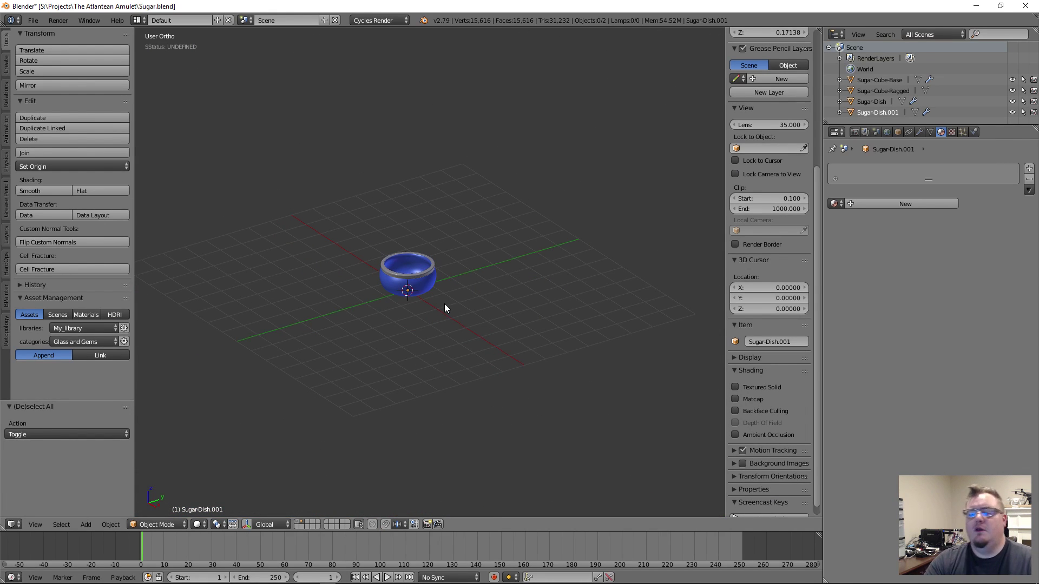
pyautogui.moveTo(444, 304); pyautogui.dragTo(455, 283, button='middle')
pyautogui.scroll(6, 455, 283)
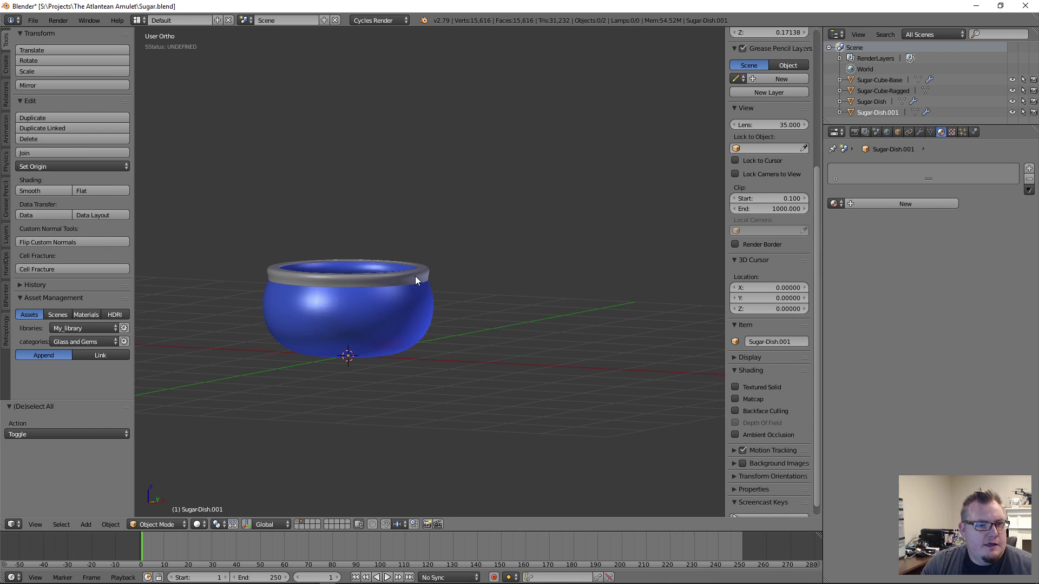
# Stretch the blue dish and rim band together along Z, to heights of about 1.65 and 0.25
pyautogui.rightClick(415, 301)
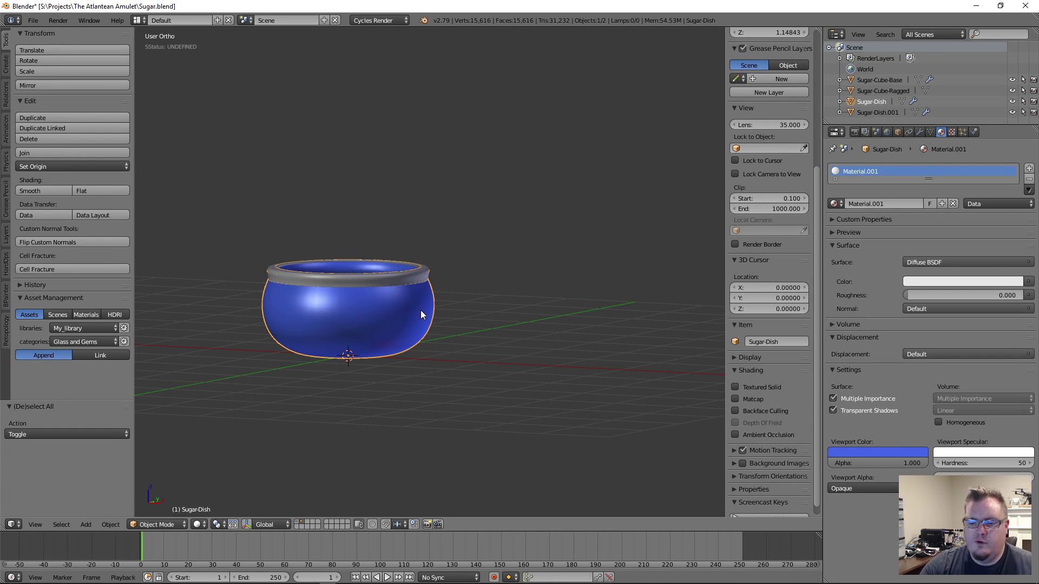
pyautogui.press('KP_1')
pyautogui.keyDown('shift'); pyautogui.rightClick(422, 277); pyautogui.keyUp('shift')
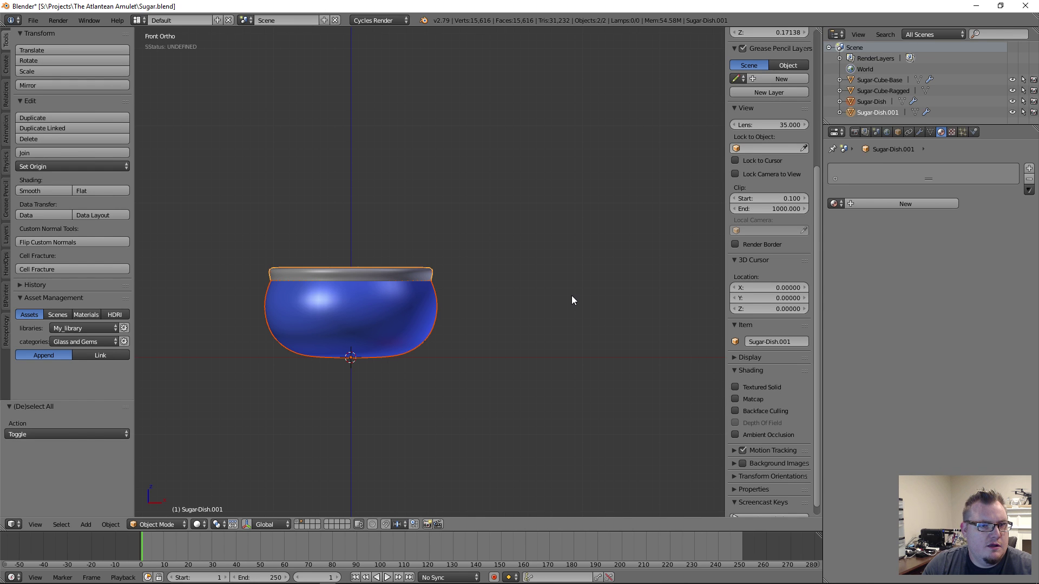
pyautogui.press('s')
pyautogui.press('z')
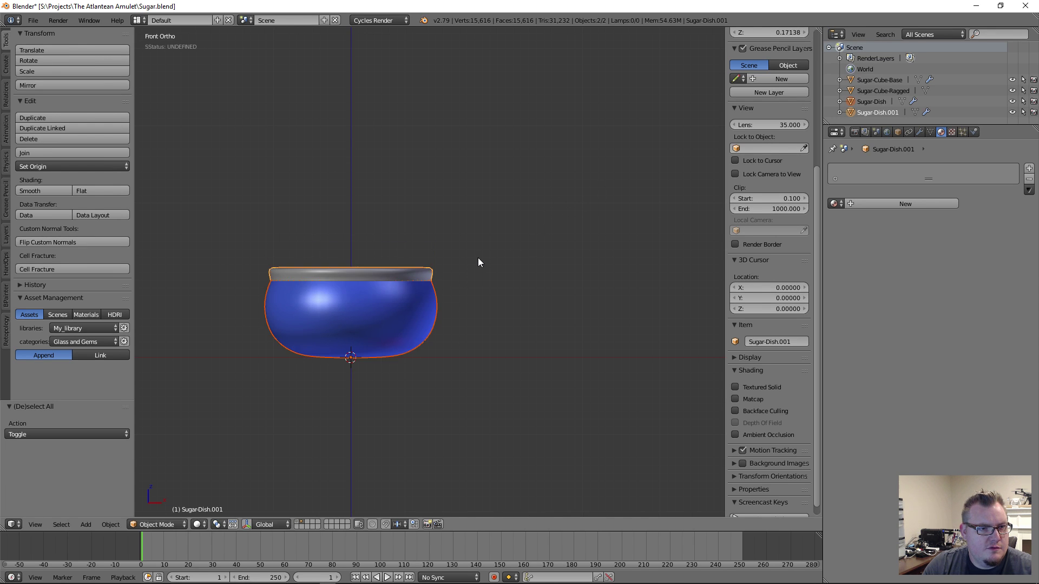
pyautogui.scroll(-2, 478, 254)
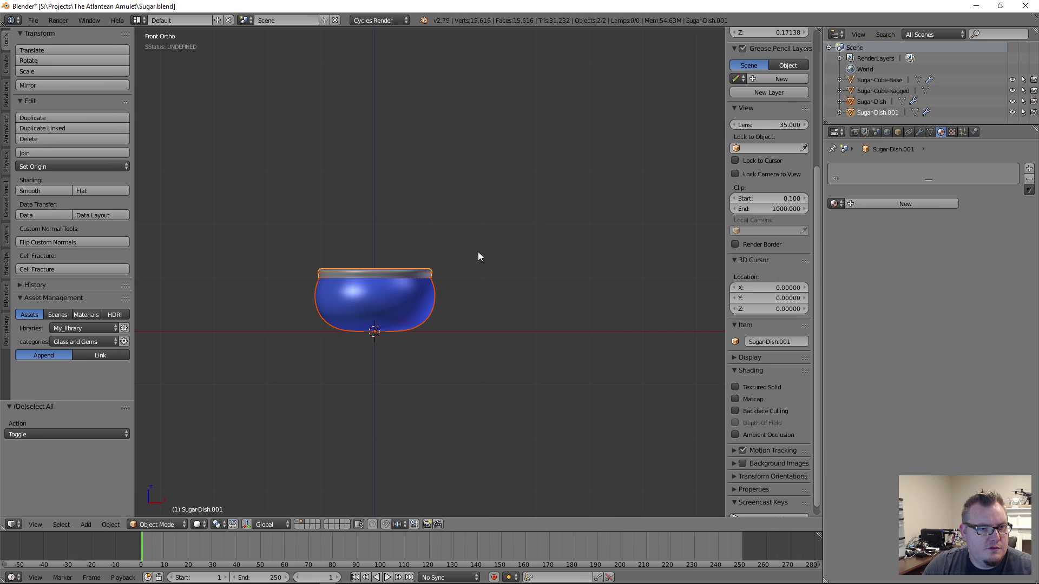
pyautogui.click(531, 231)
pyautogui.press('a')
pyautogui.moveTo(463, 305); pyautogui.dragTo(498, 309, button='middle')
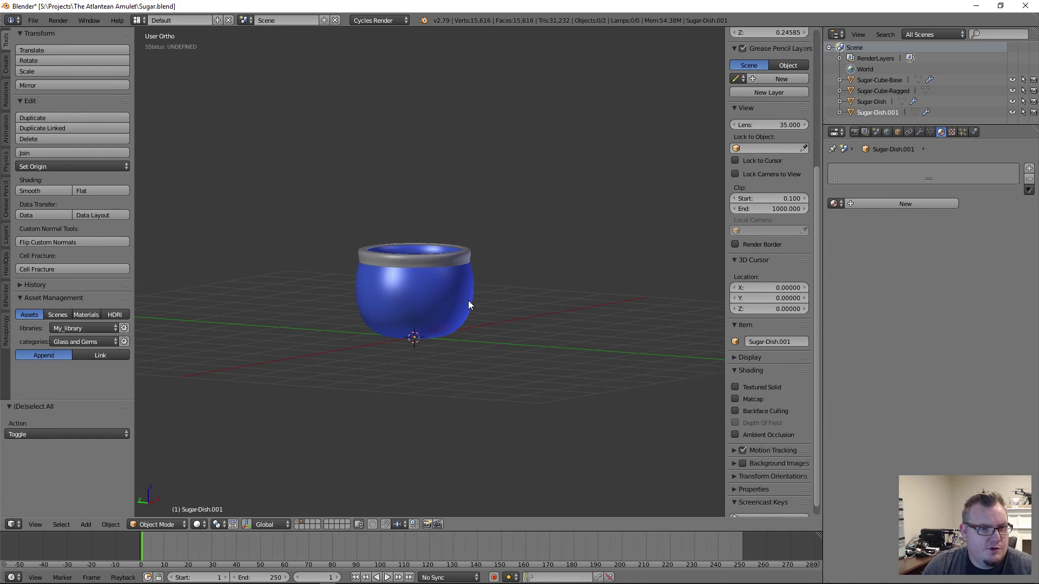
# Apply the scale of the blue dish and clear the selection
pyautogui.rightClick(467, 301)
pyautogui.hotkey('ctrl', 'a')
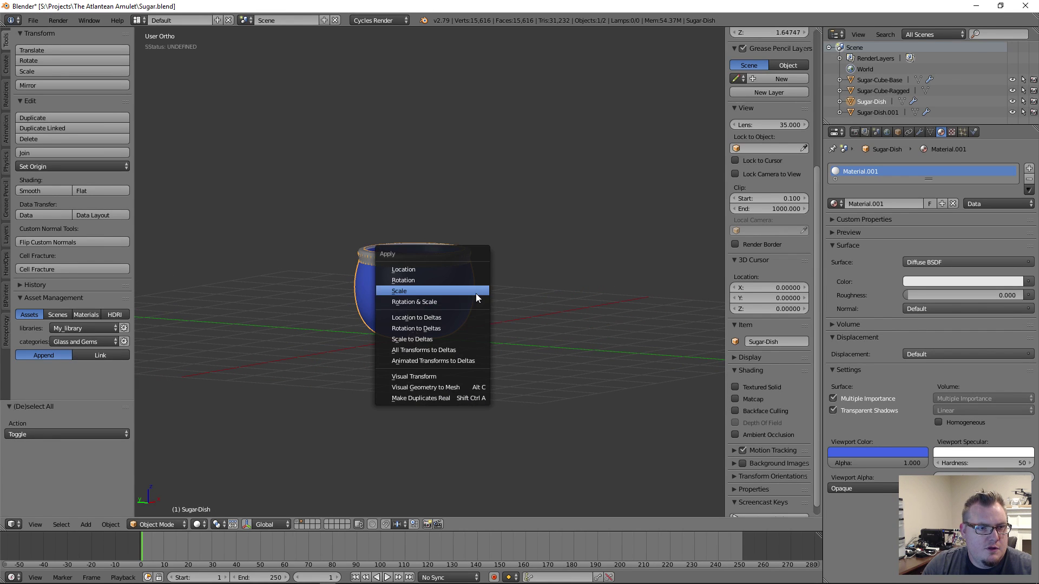
pyautogui.click(472, 292)
pyautogui.rightClick(451, 270)
pyautogui.press('a')
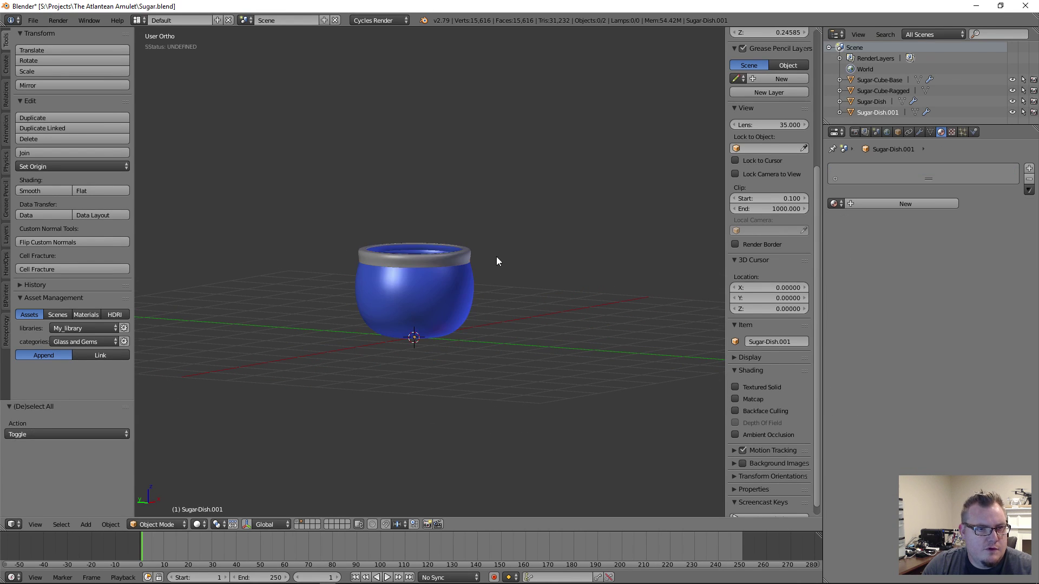
# Put the blue dish and its rim band into a new group named Sugar-Dish and clear the selection
pyautogui.moveTo(496, 257); pyautogui.dragTo(440, 313, button='middle')
pyautogui.scroll(5, 455, 374)
pyautogui.rightClick(466, 390)
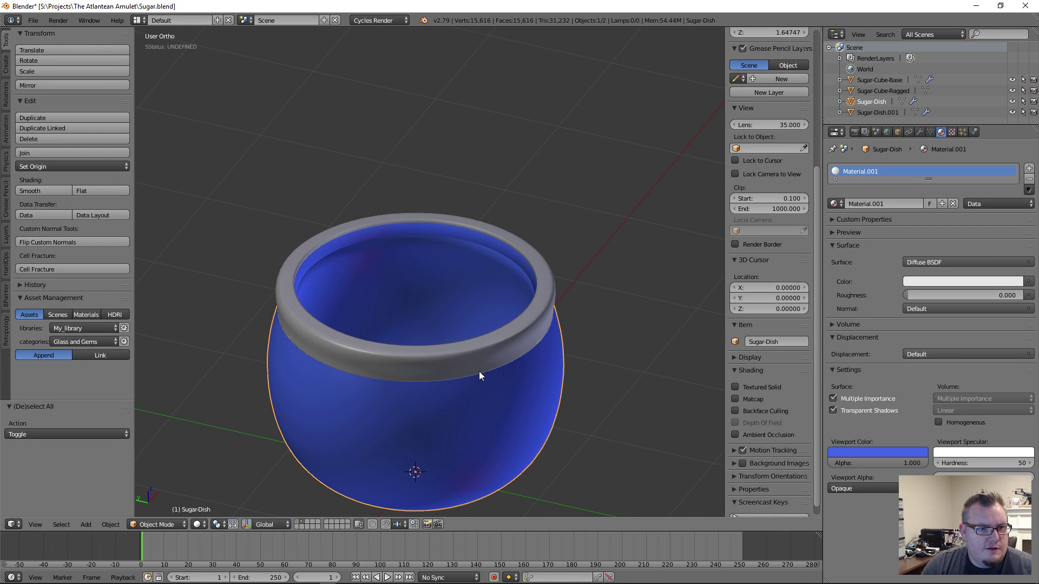
pyautogui.scroll(-3, 479, 372)
pyautogui.keyDown('shift'); pyautogui.rightClick(489, 298); pyautogui.keyUp('shift')
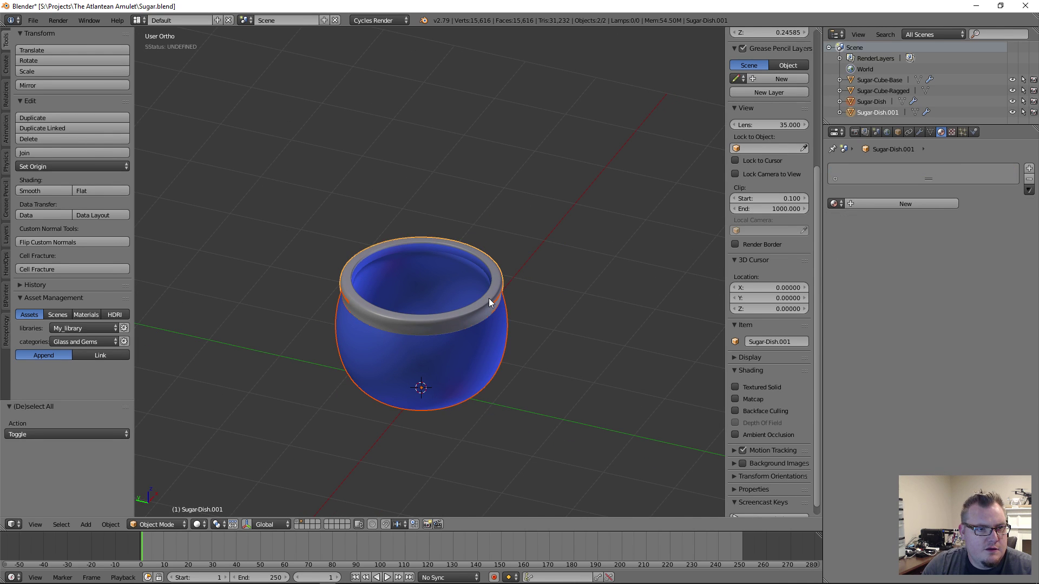
pyautogui.hotkey('ctrl', 'g')
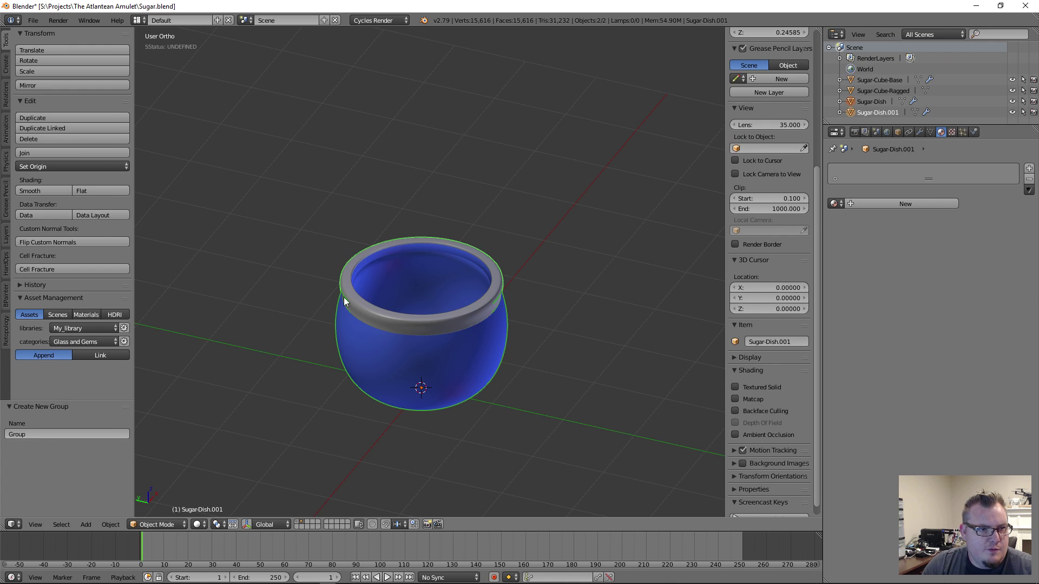
pyautogui.click(82, 434)
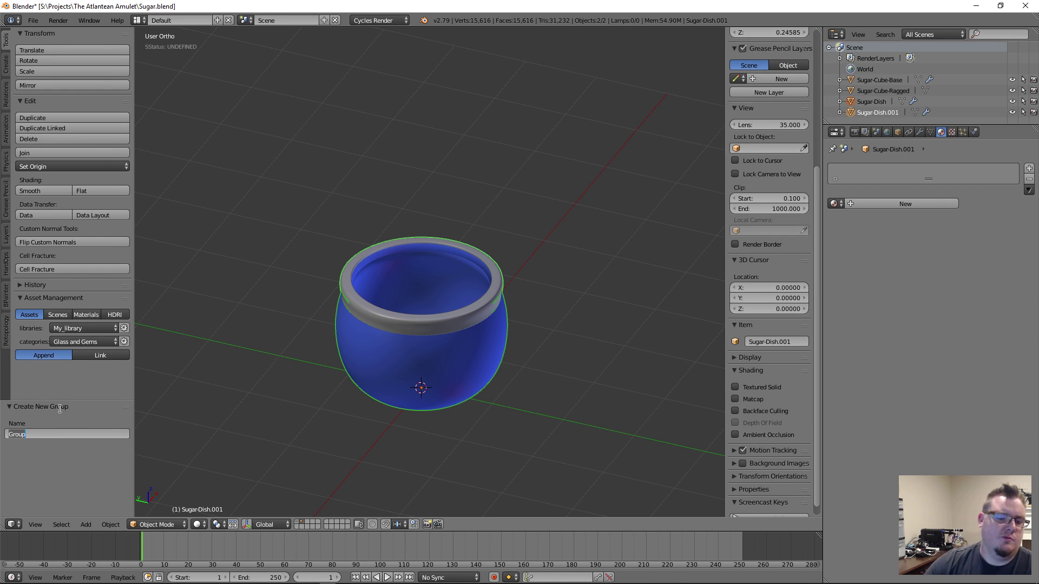
pyautogui.write('Sugar-Dish')
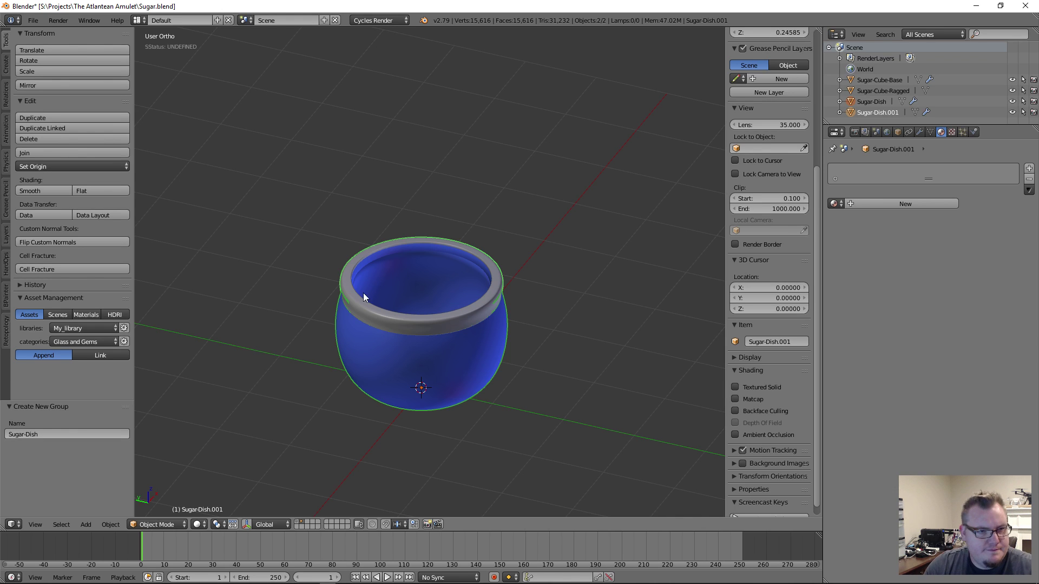
pyautogui.write('a')
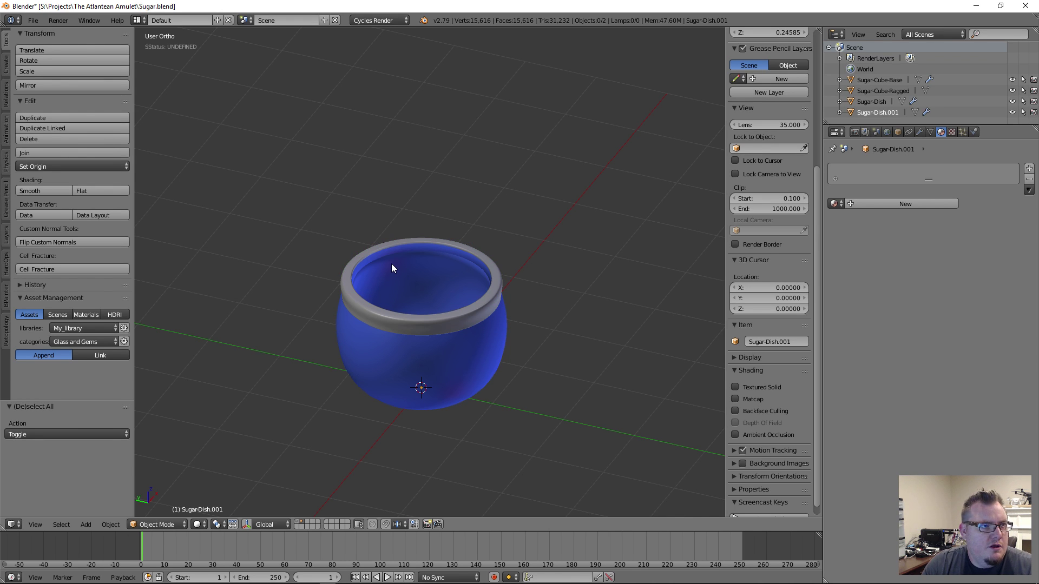
# Save the sugar file and open the recent scene.blend from The Atlantean Amulet project
pyautogui.hotkey('ctrl', 's')
pyautogui.click(32, 20)
pyautogui.moveTo(46, 58)
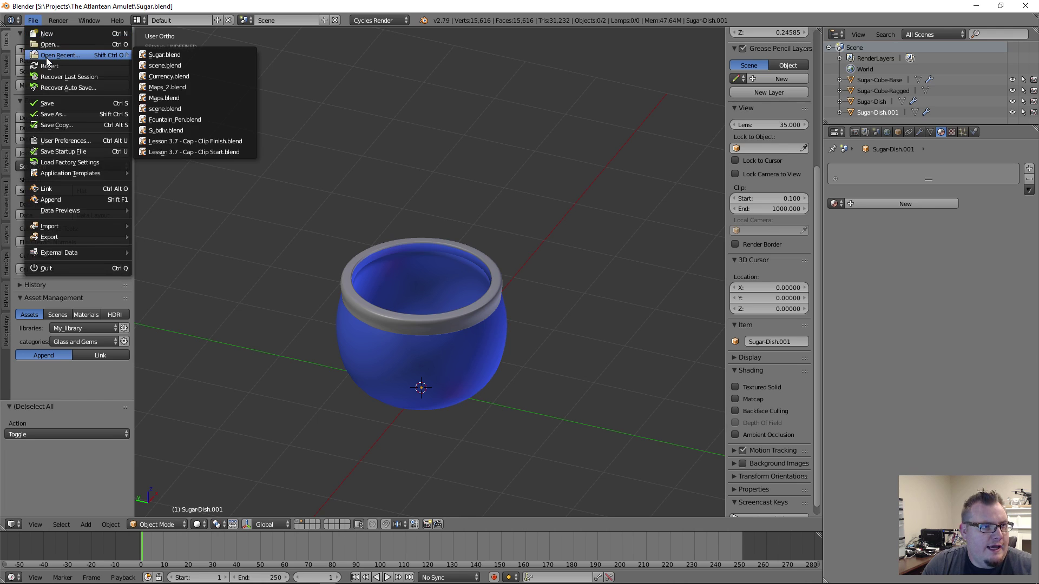
pyautogui.click(183, 65)
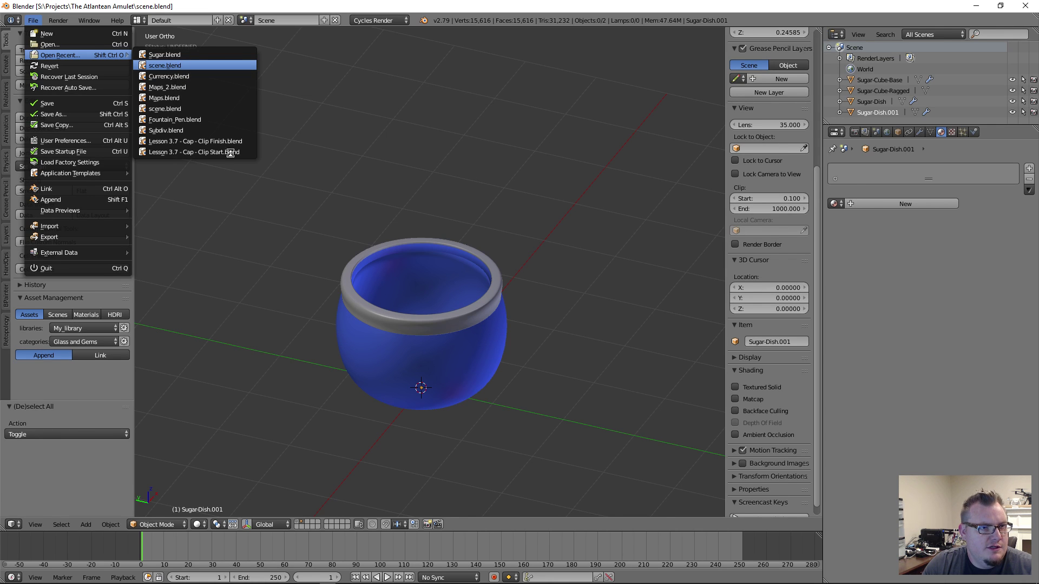
# Identify the stray Currency empty beside the journal with a cancelled test move and delete it
pyautogui.scroll(-3, 388, 226)
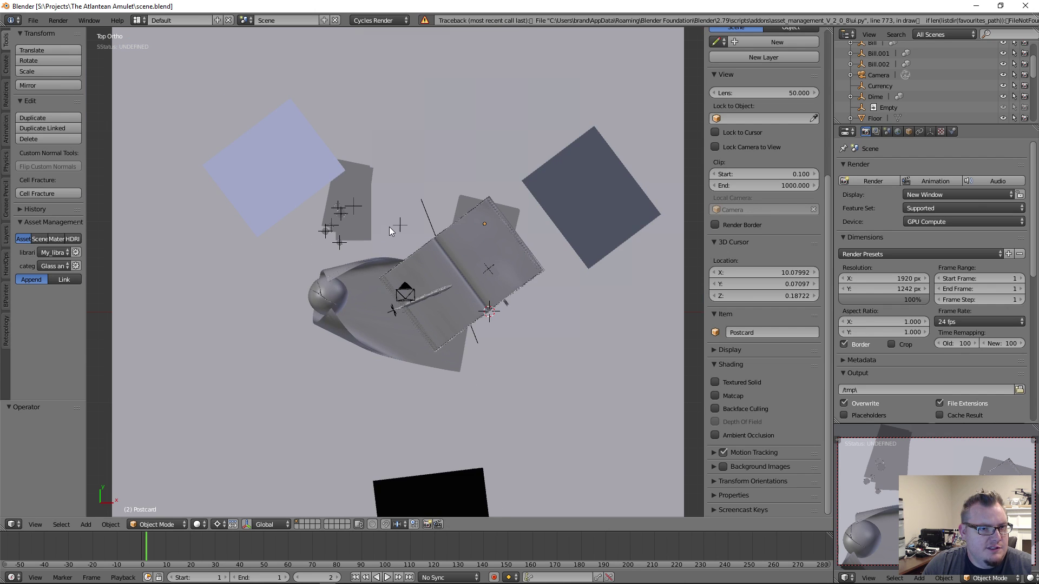
pyautogui.scroll(3, 443, 240)
pyautogui.moveTo(443, 239); pyautogui.dragTo(469, 149, button='middle')
pyautogui.rightClick(364, 220)
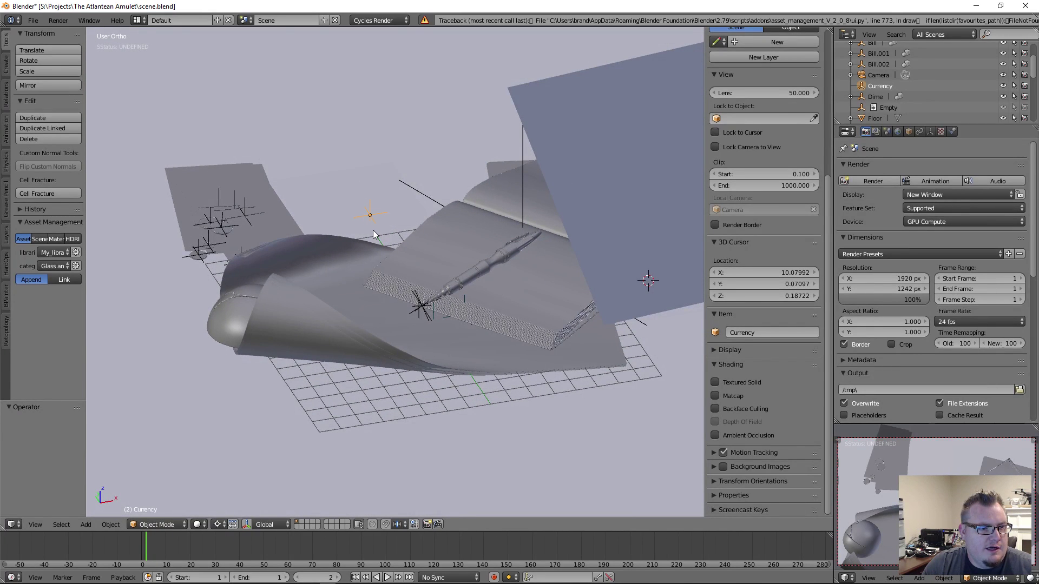
pyautogui.moveTo(376, 232); pyautogui.dragTo(430, 231, button='middle')
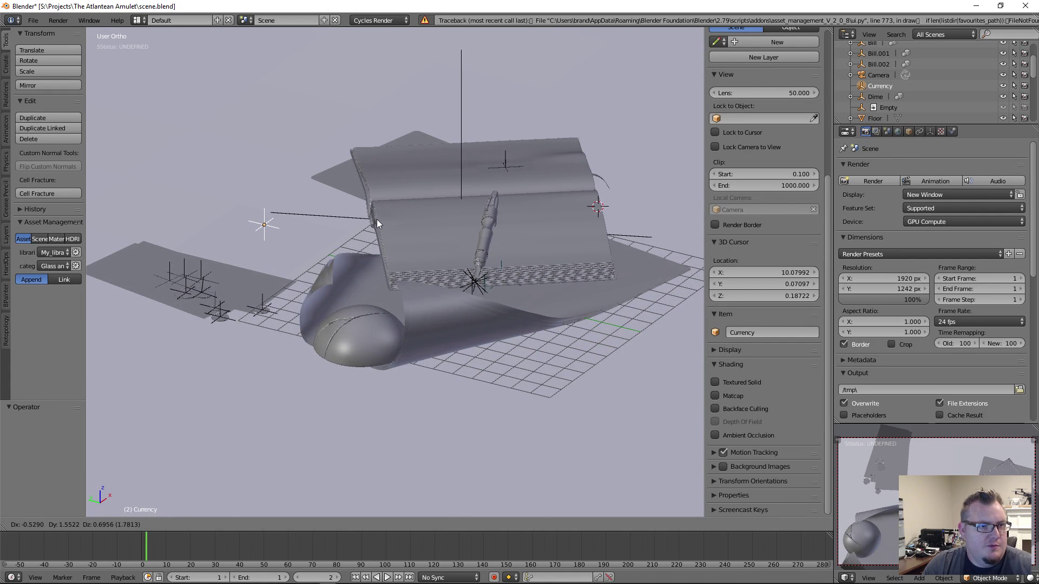
pyautogui.scroll(-6, 379, 222)
pyautogui.press('z')
pyautogui.scroll(11, 446, 314)
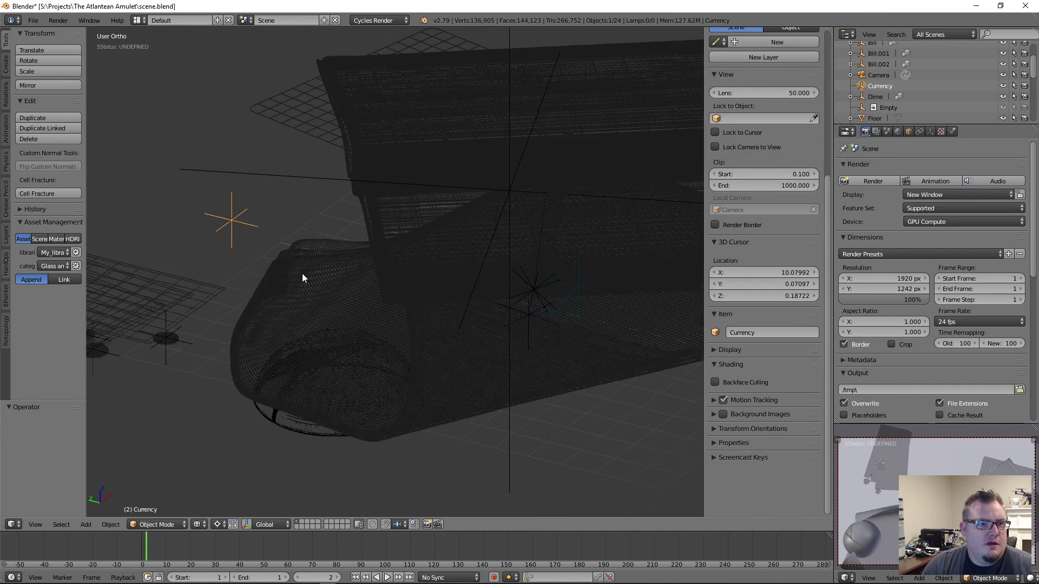
pyautogui.keyDown('shift'); pyautogui.moveTo(249, 283); pyautogui.dragTo(526, 265, button='middle'); pyautogui.keyUp('shift')
pyautogui.press('g')
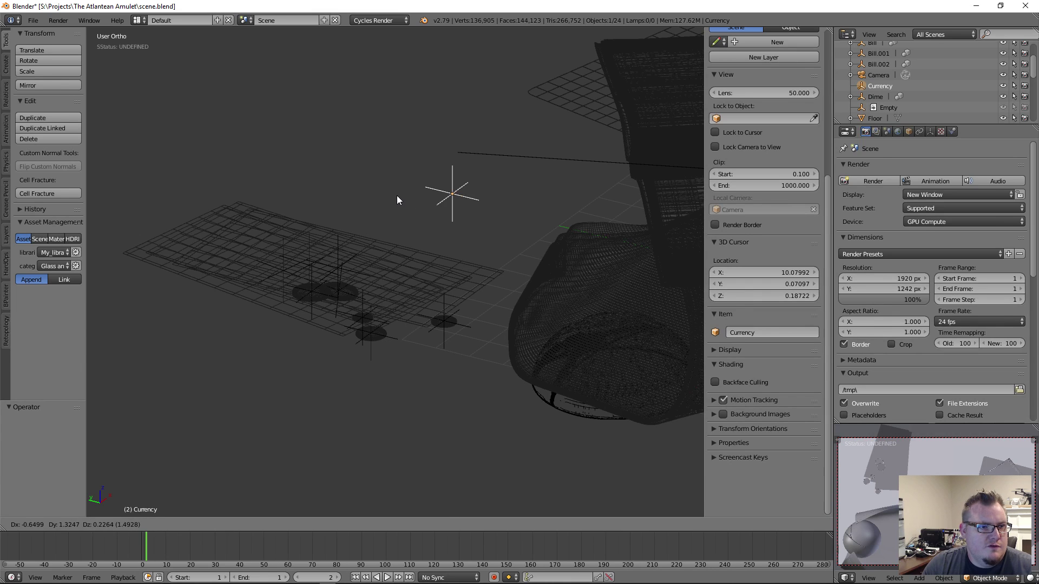
pyautogui.rightClick(397, 196)
pyautogui.moveTo(424, 199)
pyautogui.mouseDown(button='middle')
pyautogui.moveTo(470, 212)
pyautogui.moveTo(421, 200)
pyautogui.moveTo(452, 232)
pyautogui.moveTo(356, 210)
pyautogui.moveTo(381, 299)
pyautogui.mouseUp(button='middle')
pyautogui.press('x')
pyautogui.click(420, 201)
pyautogui.scroll(-5, 420, 200)
pyautogui.press('z')
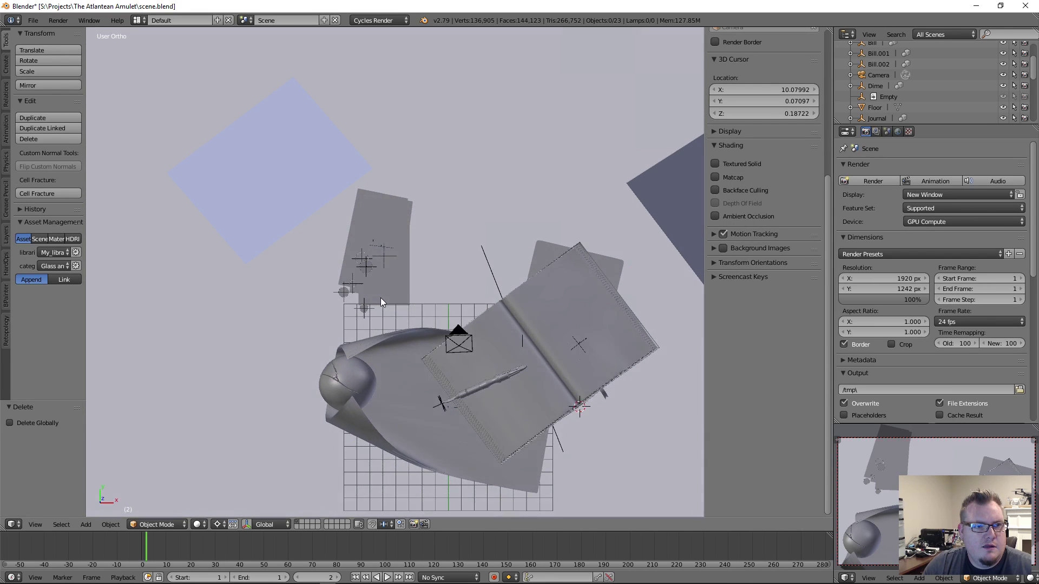
# Link the Sugar-Dish group from Sugar.blend into the scene, working from the top view
pyautogui.press('KP_7')
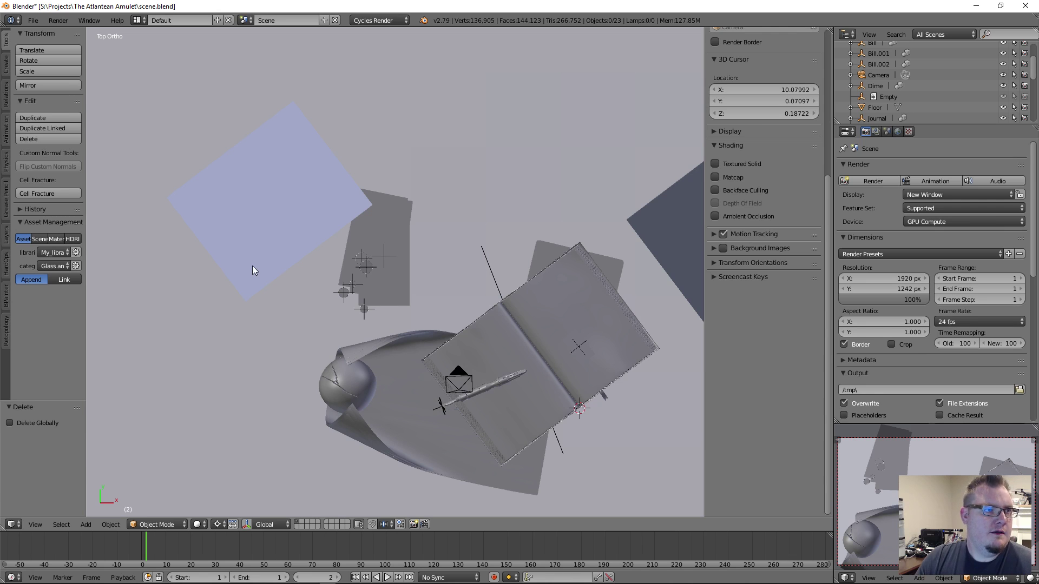
pyautogui.hotkey('ctrl', 'alt', 'o')
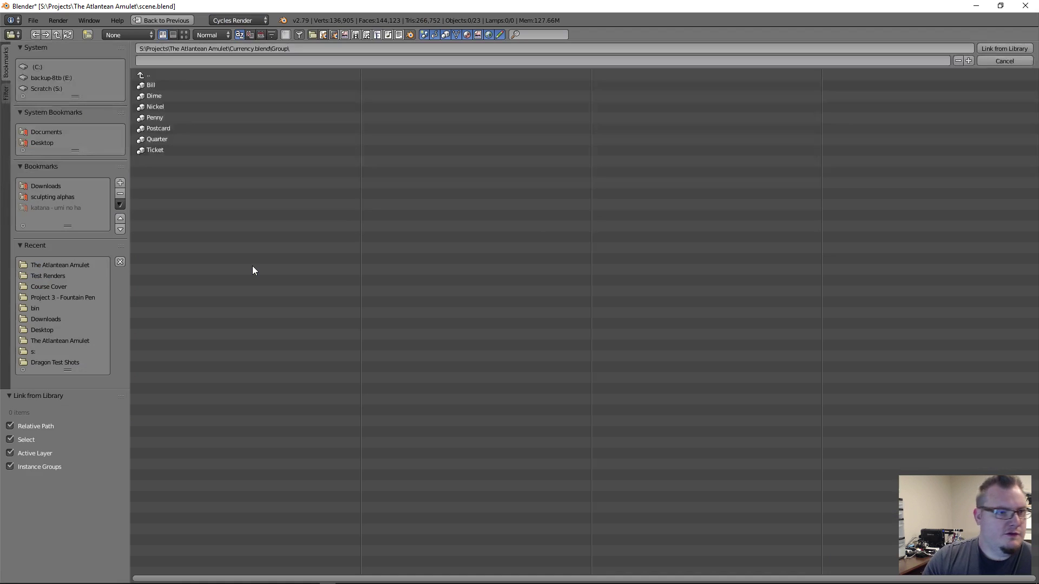
pyautogui.click(156, 78)
pyautogui.click(156, 78)
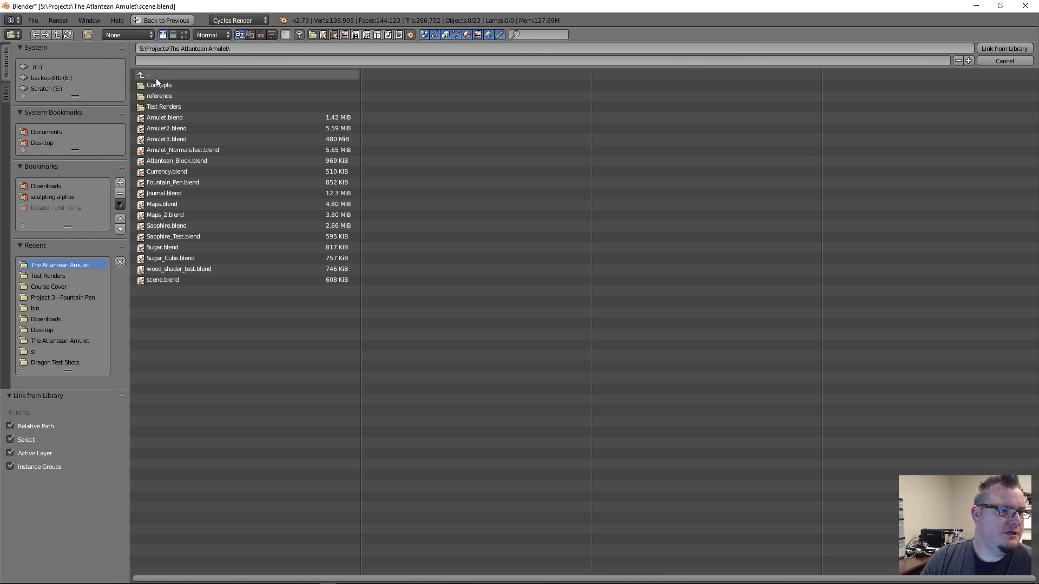
pyautogui.doubleClick(203, 246)
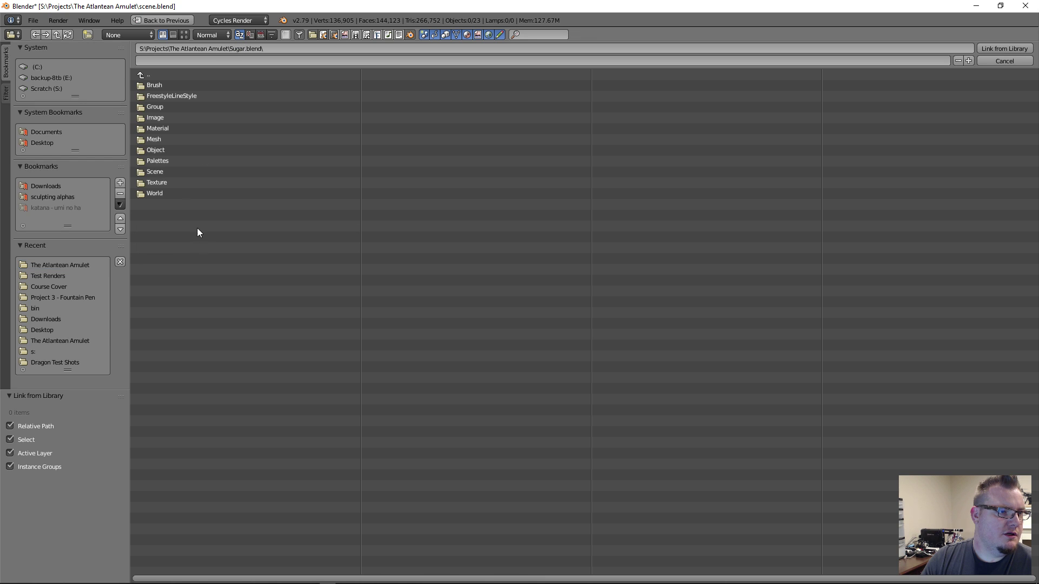
pyautogui.click(172, 105)
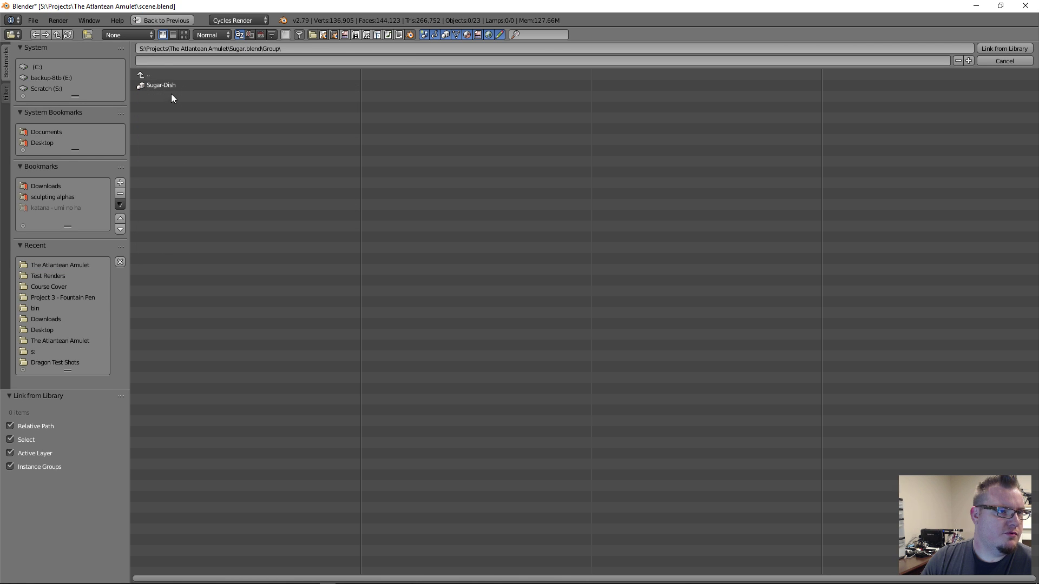
pyautogui.click(171, 87)
pyautogui.doubleClick(171, 86)
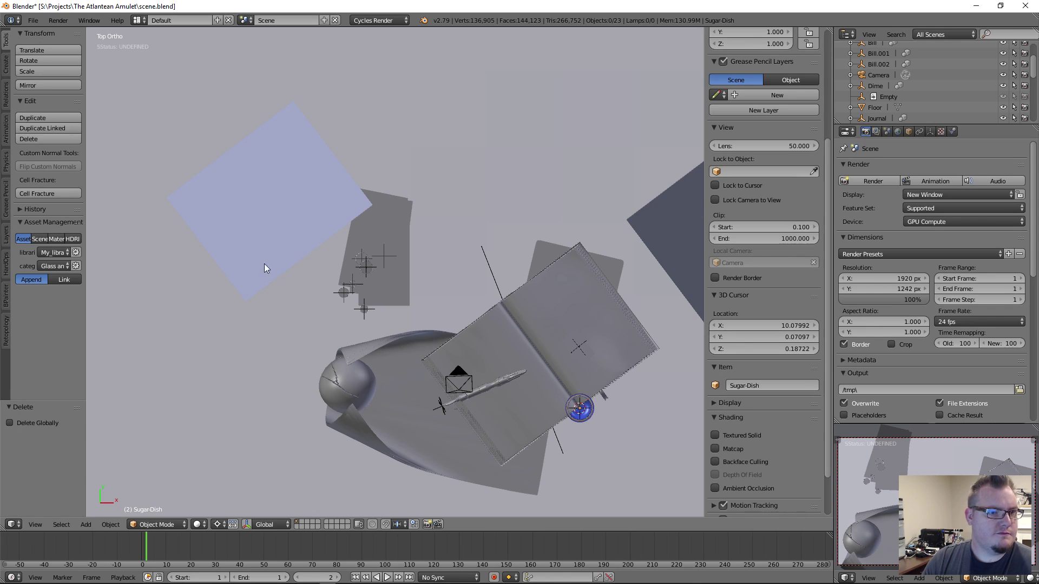
# Move the linked sugar dish about -10.149 in X and 7.711 in Y, between the coins and the journal
pyautogui.scroll(-1, 505, 298)
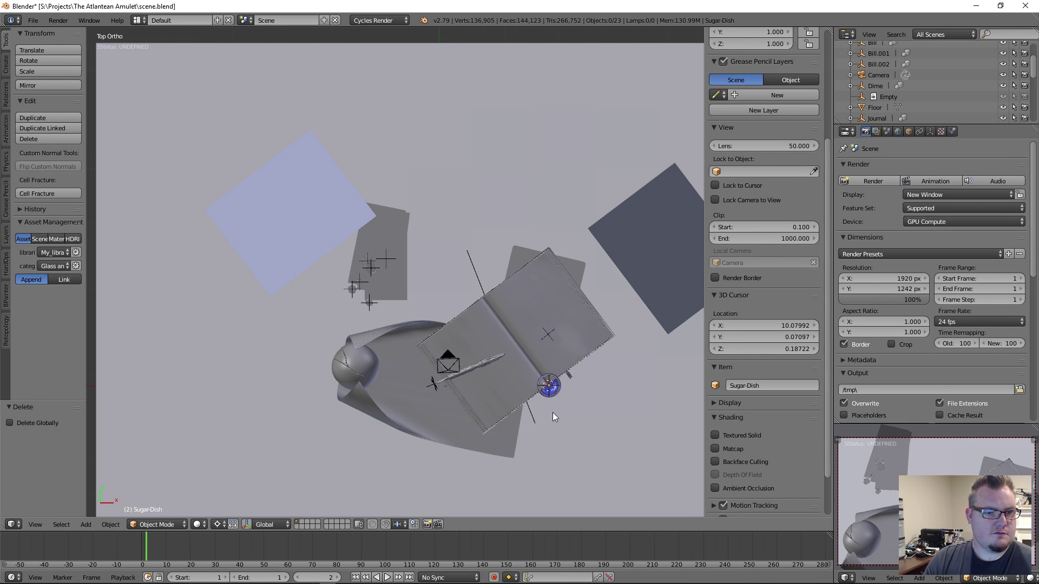
pyautogui.press('g')
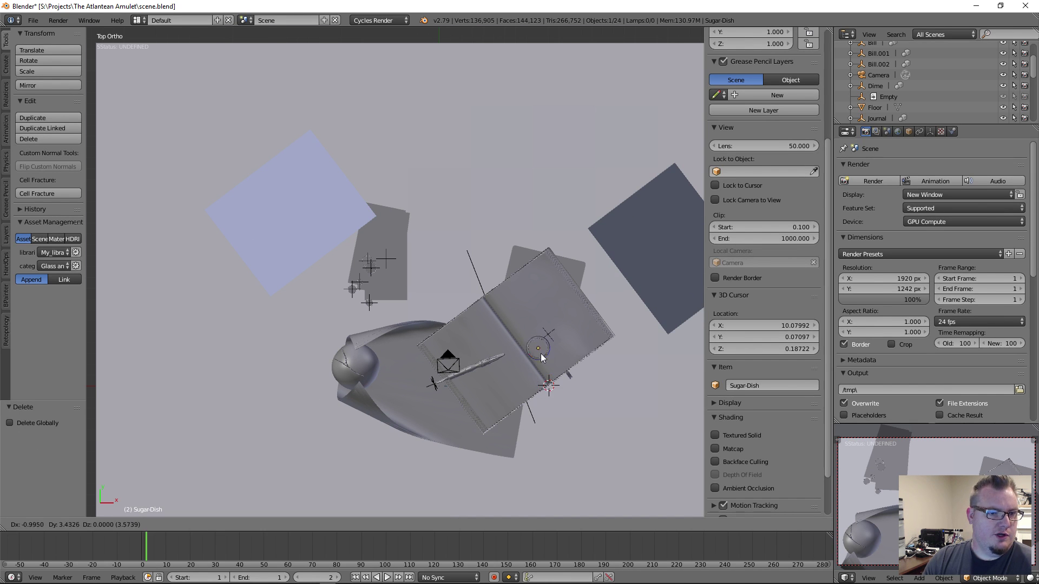
pyautogui.rightClick(528, 375)
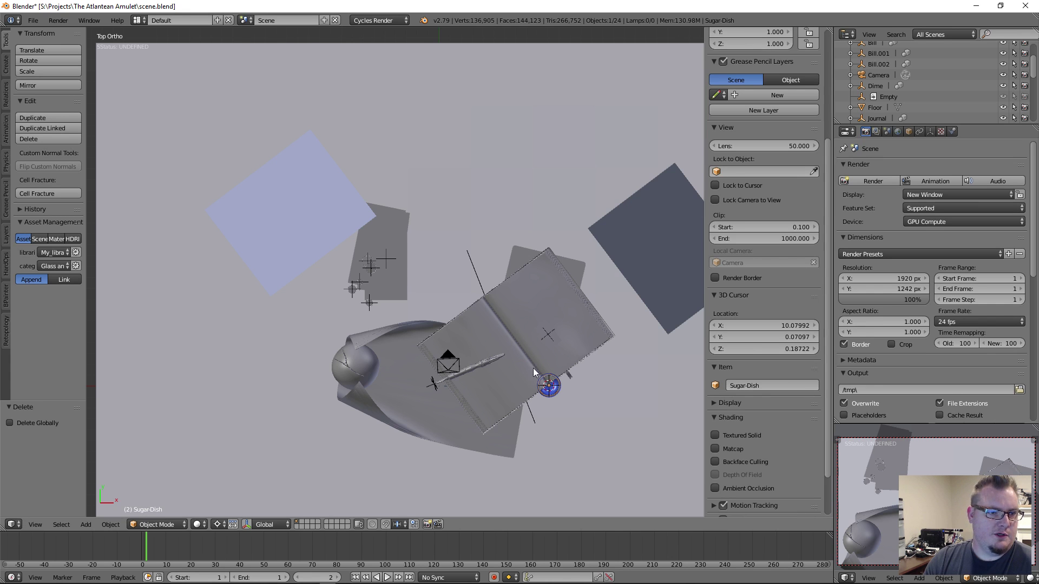
pyautogui.scroll(4, 454, 338)
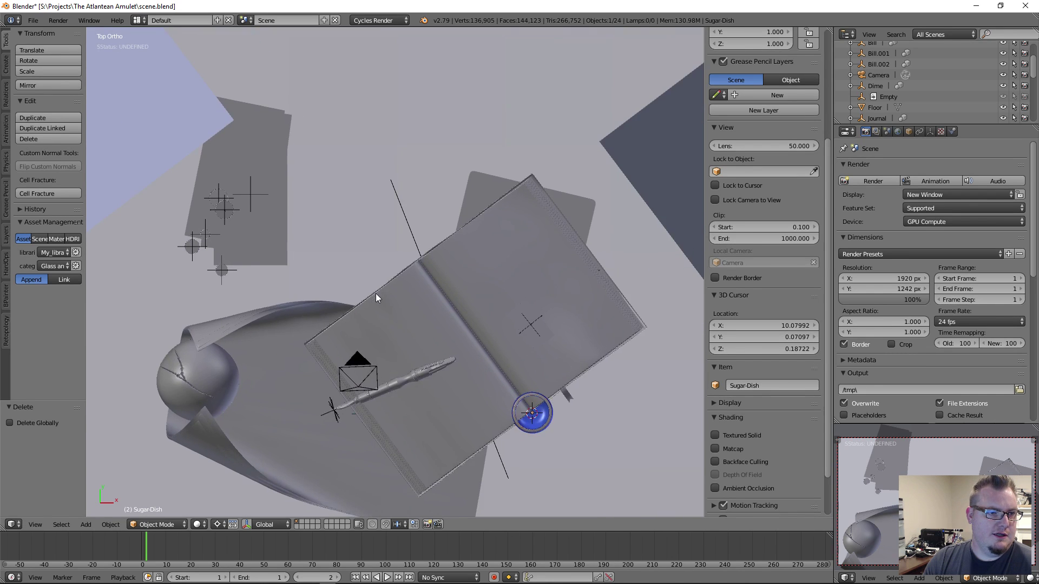
pyautogui.scroll(-3, 384, 295)
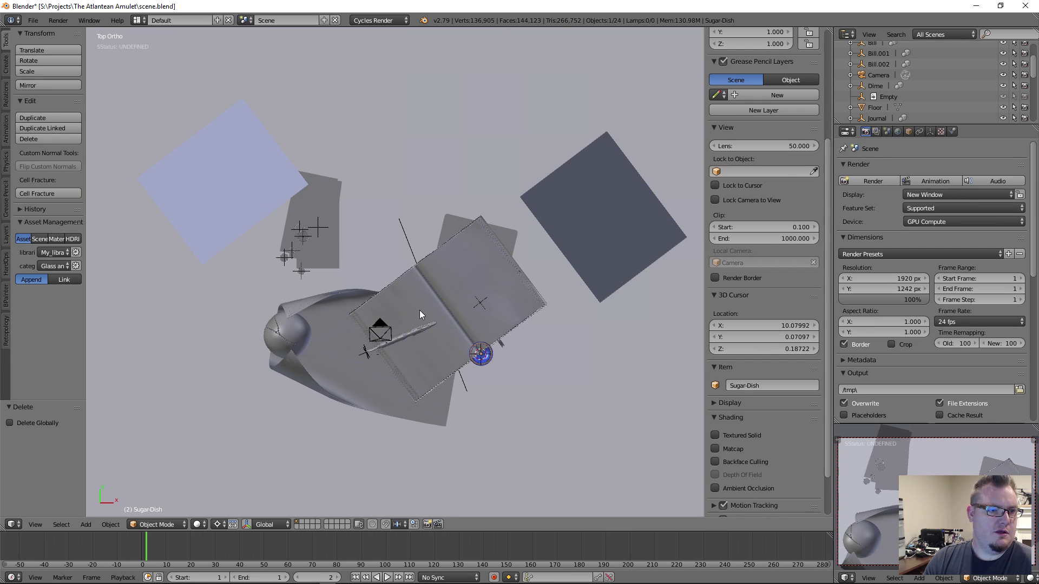
pyautogui.press('g')
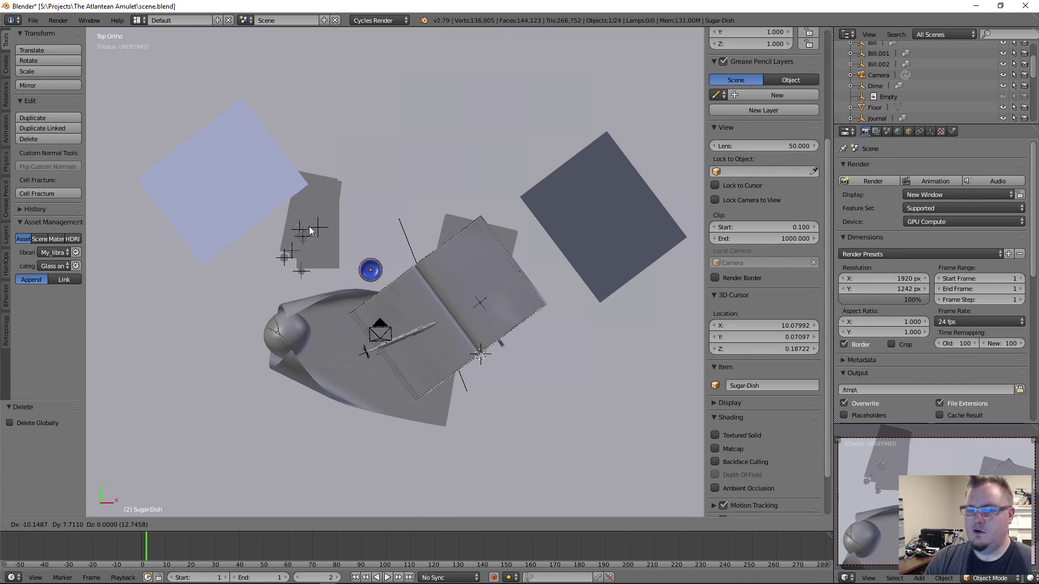
pyautogui.click(309, 231)
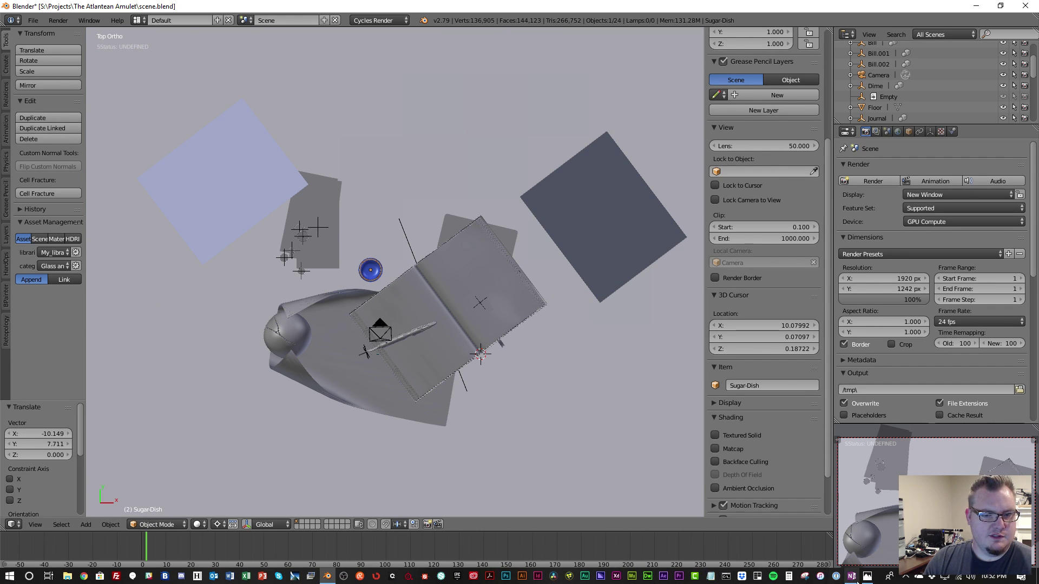
# Switch to Photos to check the sugar's size and placement in Concept Painting.png, and return to Blender
pyautogui.click(867, 577)
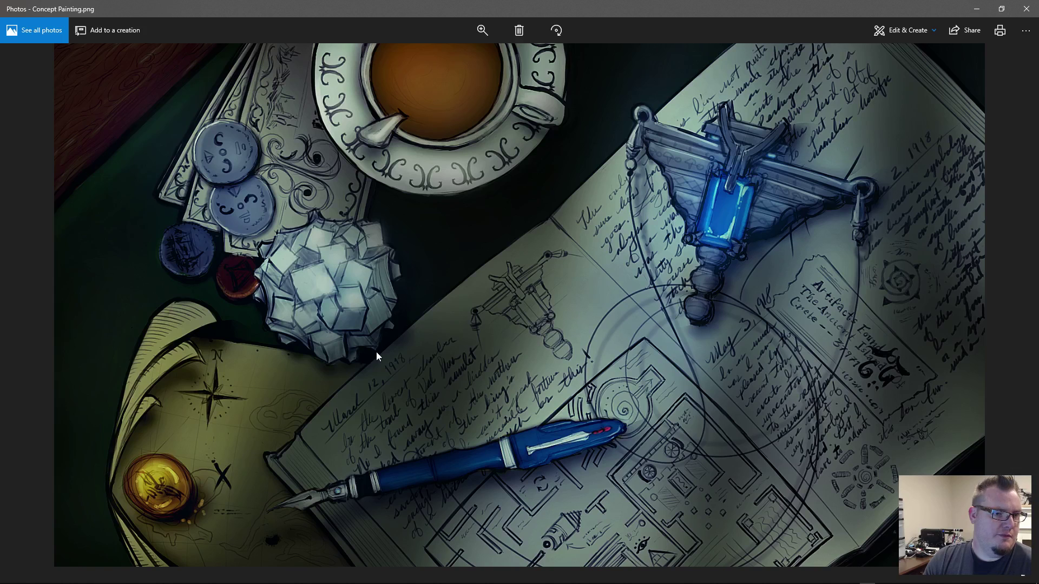
pyautogui.hotkey('alt', 'Tab')
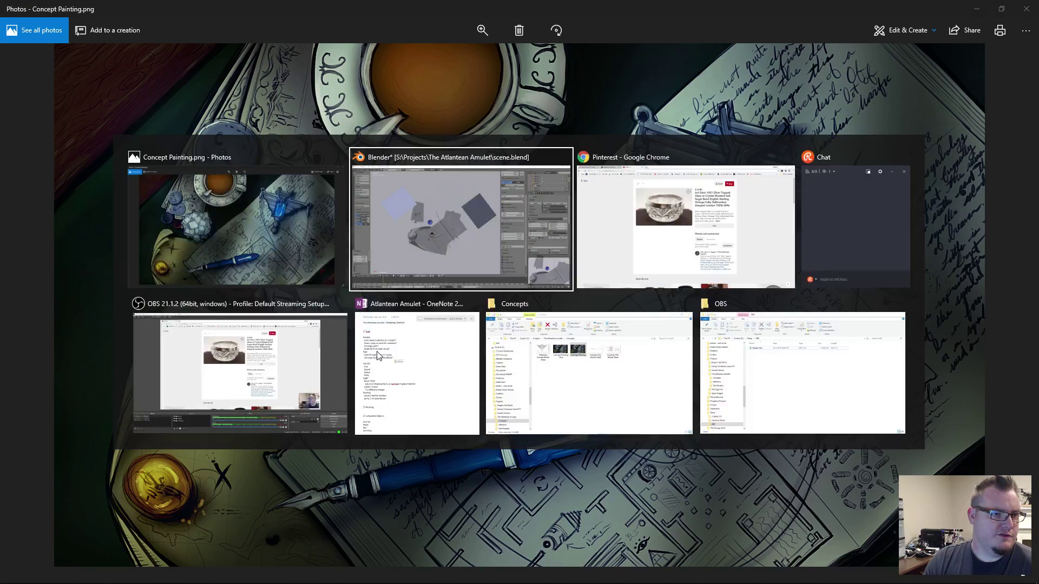
pyautogui.click(410, 247)
# Try scaling the sugar dish about the 3D cursor, cancel it, and set the pivot point to Median Point
pyautogui.press('s')
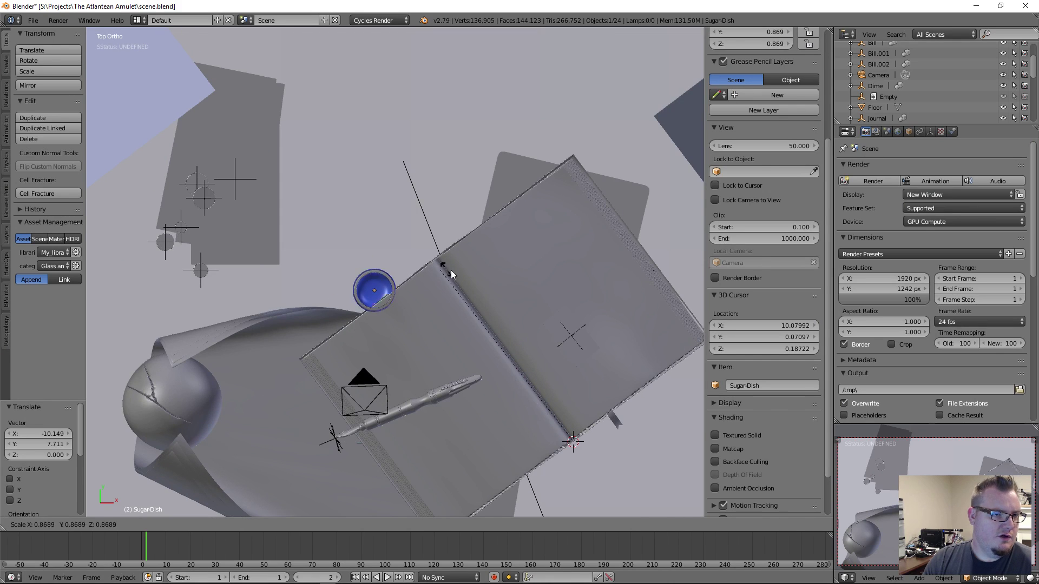
pyautogui.rightClick(447, 271)
pyautogui.moveTo(382, 308); pyautogui.dragTo(385, 251, button='middle')
pyautogui.press('z')
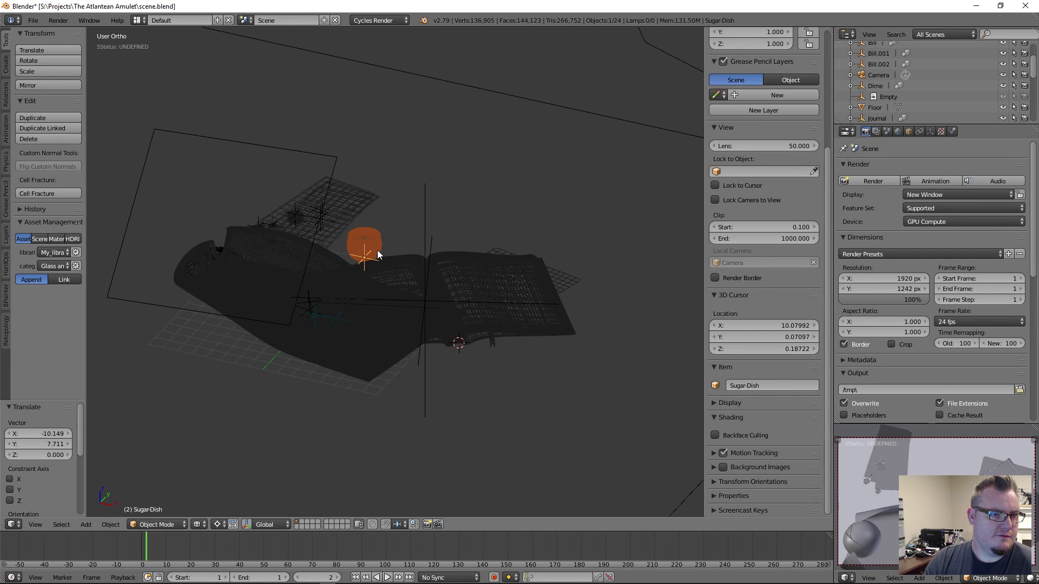
pyautogui.click(216, 524)
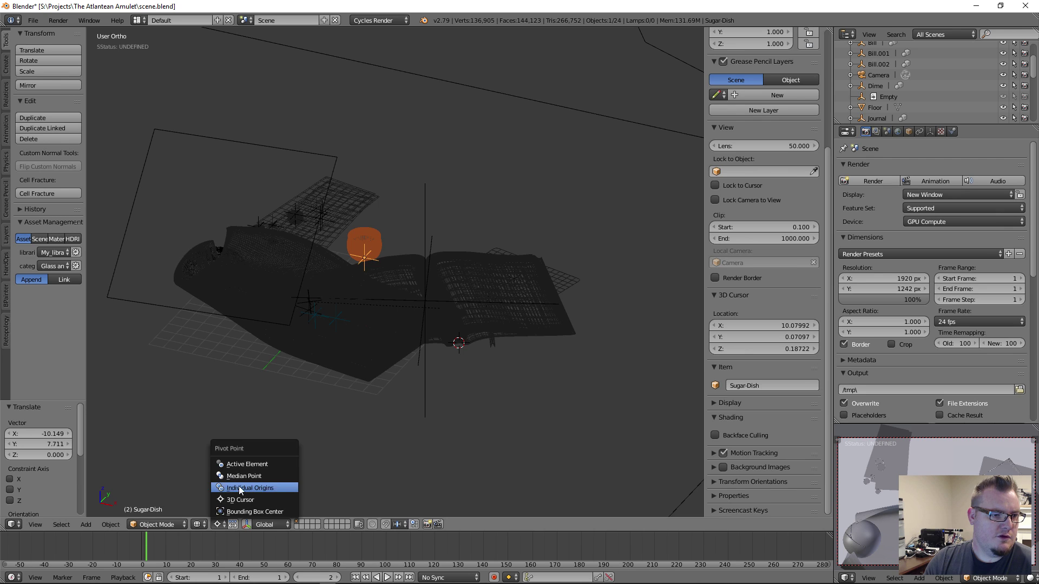
pyautogui.click(252, 475)
# Lower the sugar dish about 0.274 along Z in a solid-shaded side view so its base sits on the floor
pyautogui.press('KP_7')
pyautogui.press('KP_0')
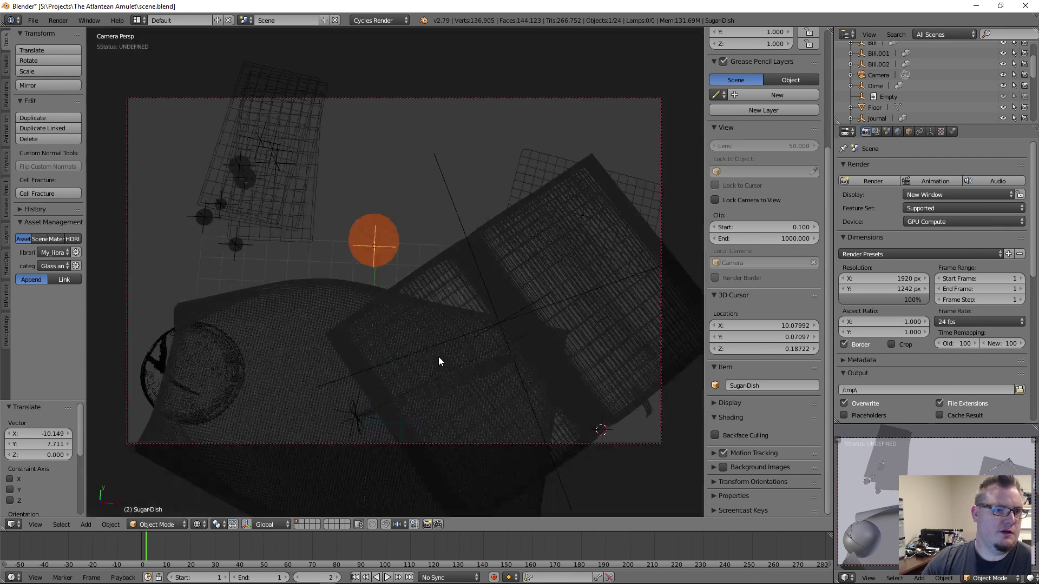
pyautogui.press('KP_1')
pyautogui.press('KP_Decimal')
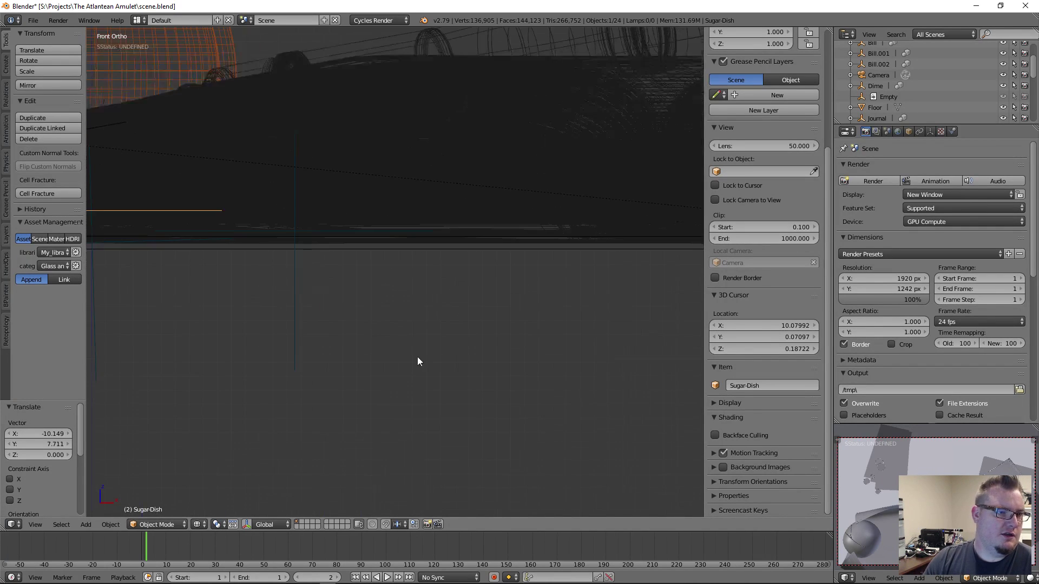
pyautogui.press('z')
pyautogui.moveTo(356, 294)
pyautogui.mouseDown(button='middle')
pyautogui.moveTo(370, 295)
pyautogui.moveTo(360, 296)
pyautogui.mouseUp(button='middle')
pyautogui.scroll(2, 360, 295)
pyautogui.press('KP_3')
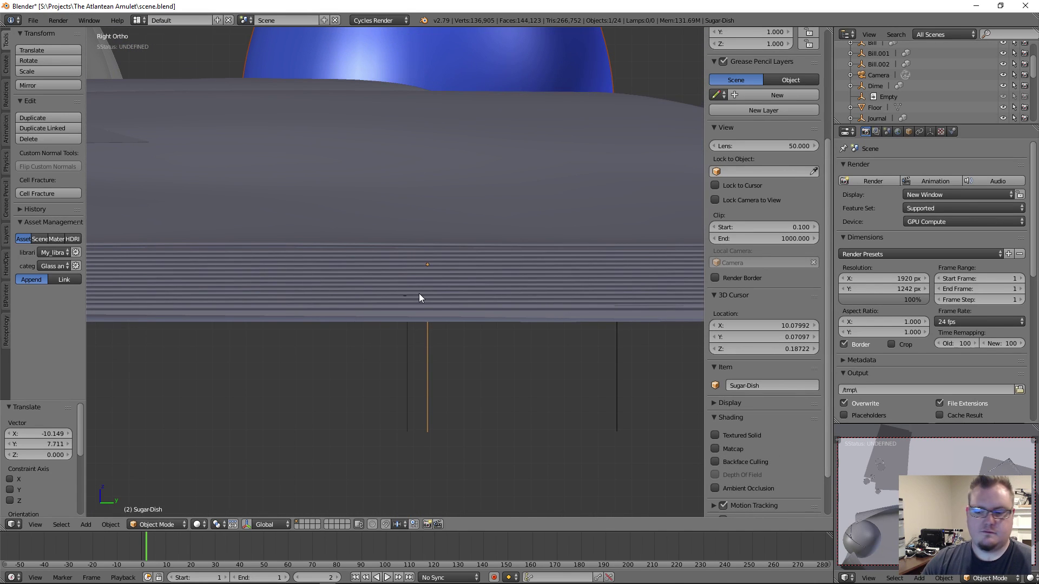
pyautogui.press('ctrl+KP_3')
pyautogui.press('g')
pyautogui.press('z')
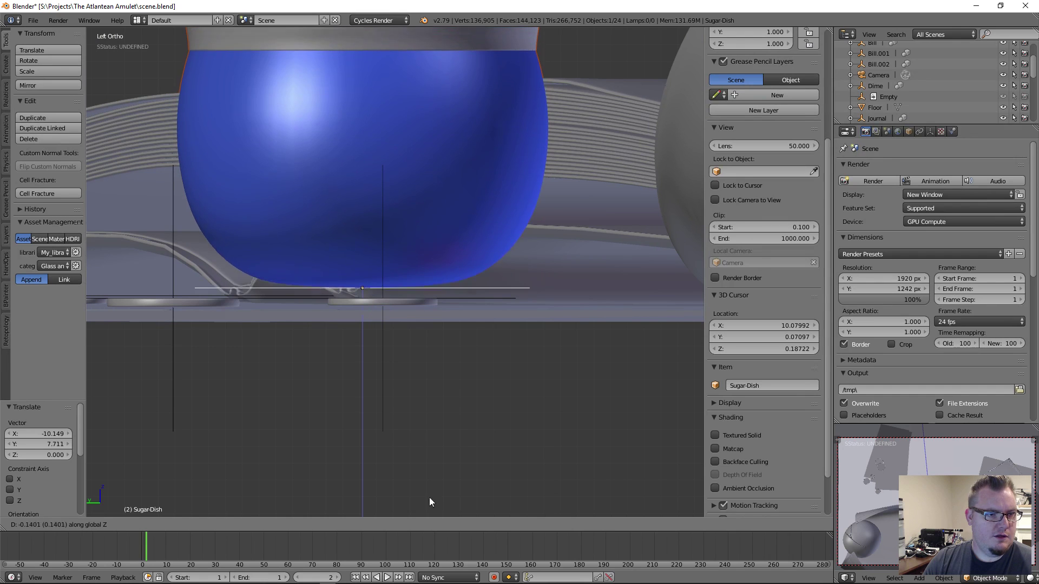
pyautogui.click(382, 227)
pyautogui.scroll(-5, 449, 193)
pyautogui.moveTo(449, 193); pyautogui.dragTo(501, 217, button='middle')
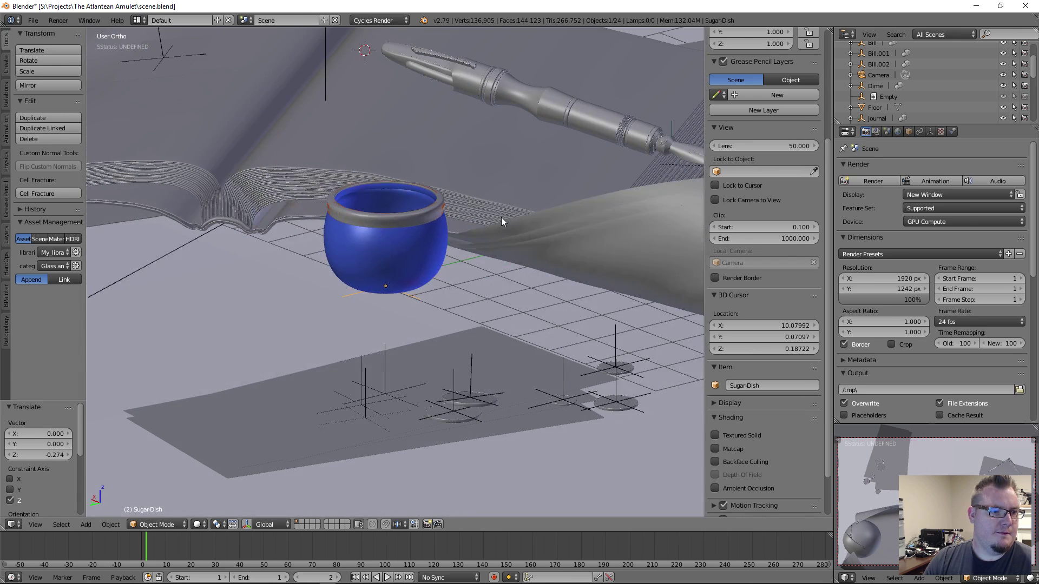
# From the top view, move the sugar dish about -1.032 along X and scale it up to about 2.28
pyautogui.press('KP_7')
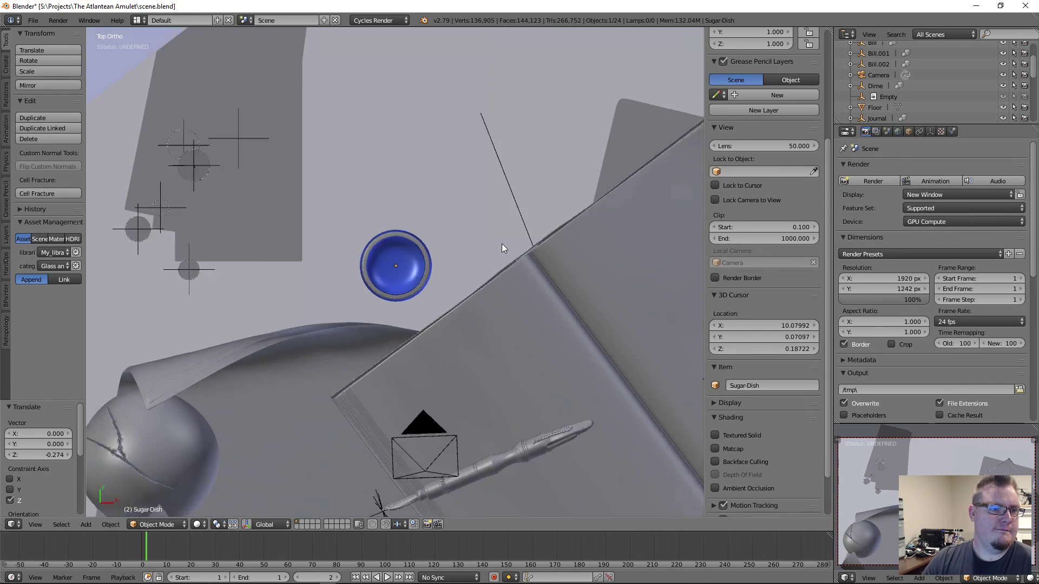
pyautogui.scroll(-2, 501, 247)
pyautogui.press('g')
pyautogui.press('x')
pyautogui.click(454, 247)
pyautogui.press('s')
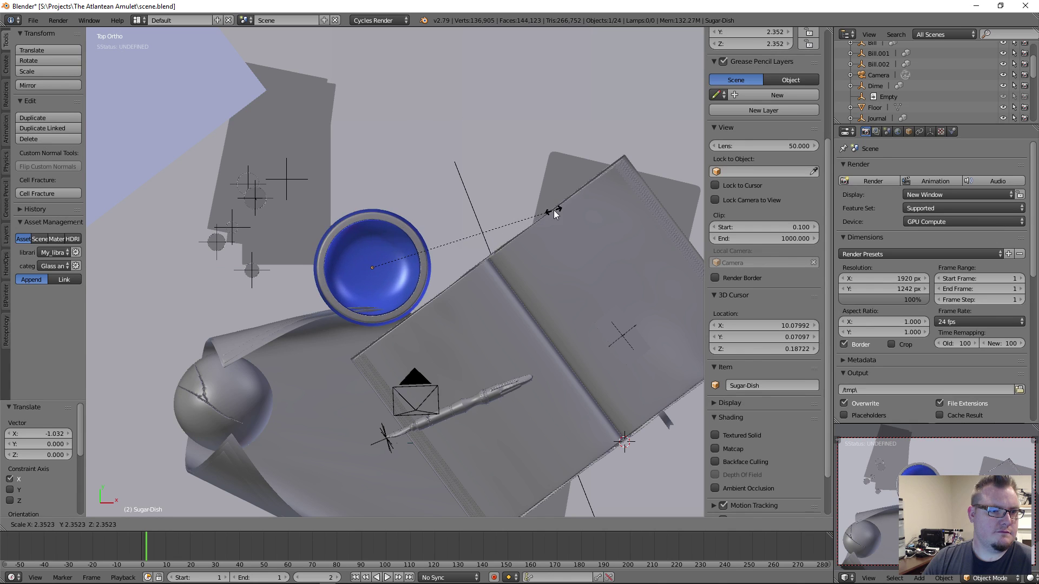
pyautogui.click(547, 210)
# Reposition the sugar dish between the bills and the journal, moving it 0.864 in Y, then 1.032 and -0.408 in X
pyautogui.press('g')
pyautogui.press('y')
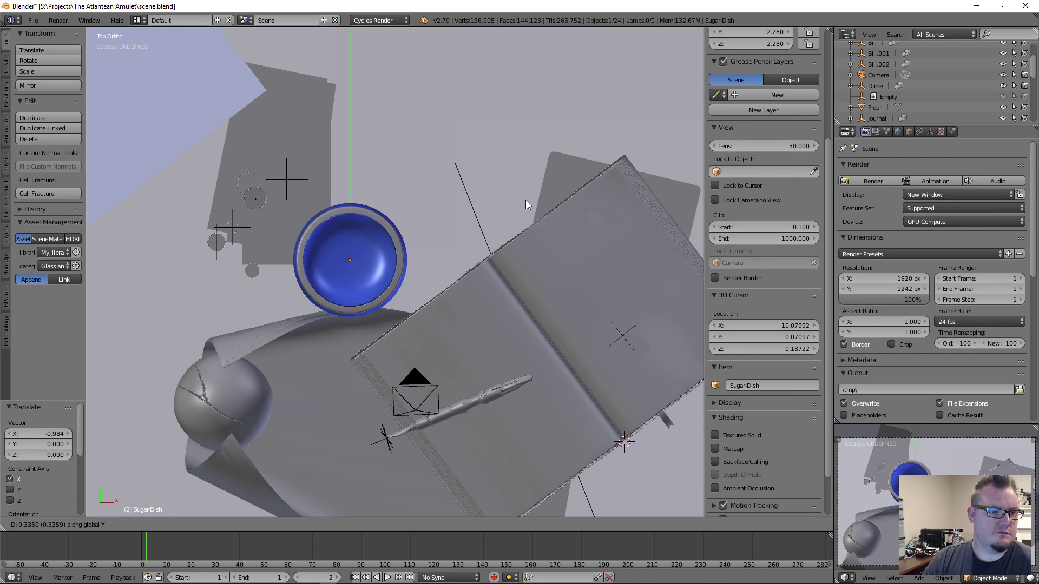
pyautogui.click(528, 193)
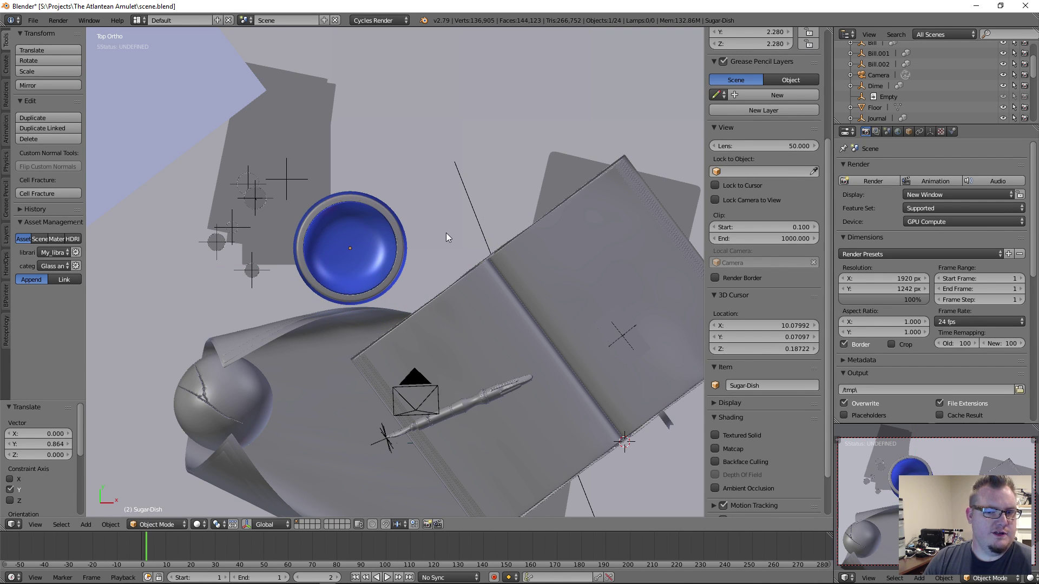
pyautogui.press('g')
pyautogui.press('x')
pyautogui.click(522, 246)
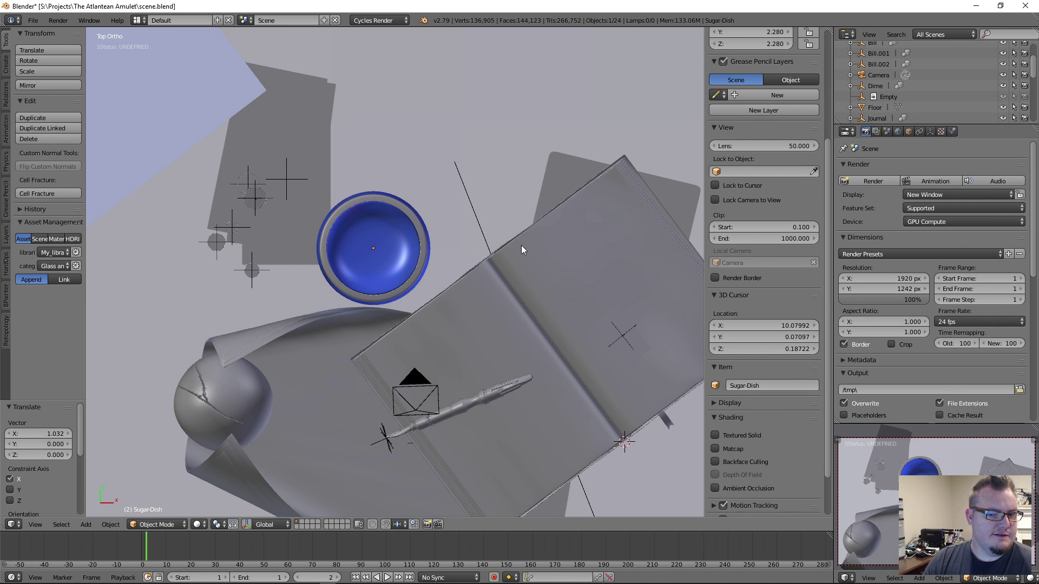
pyautogui.press('g')
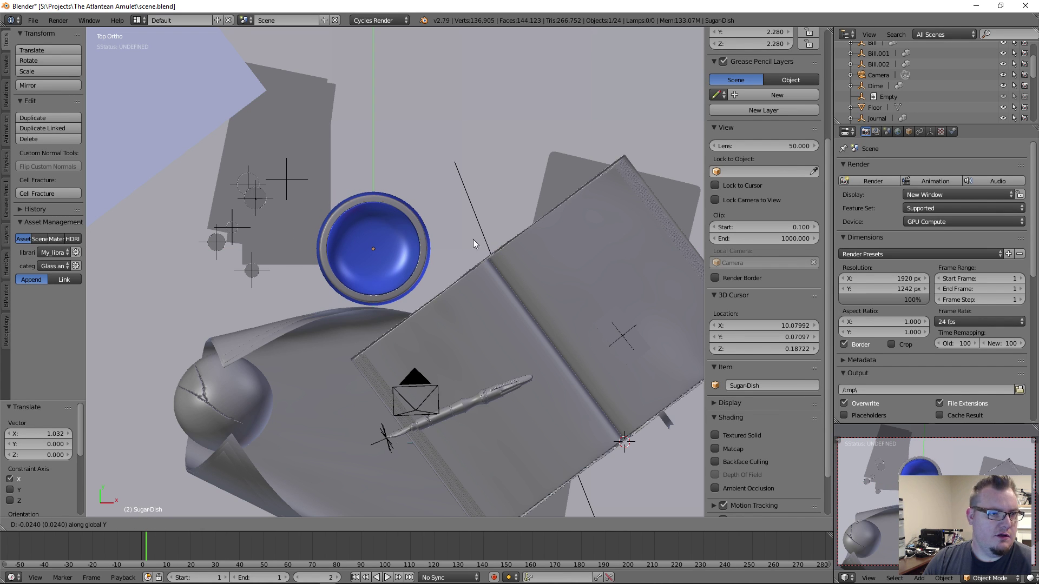
pyautogui.press('x')
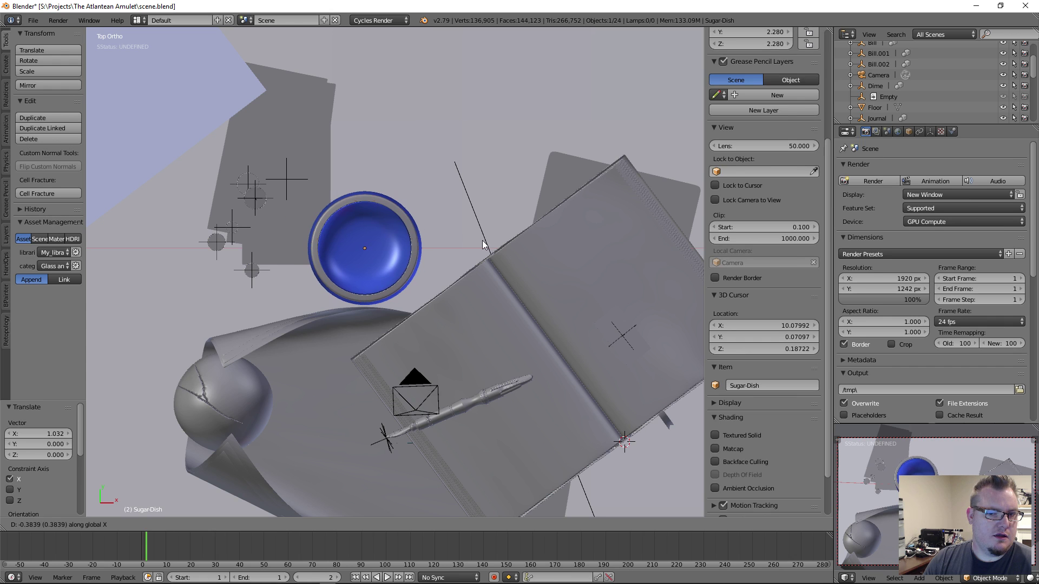
pyautogui.click(482, 240)
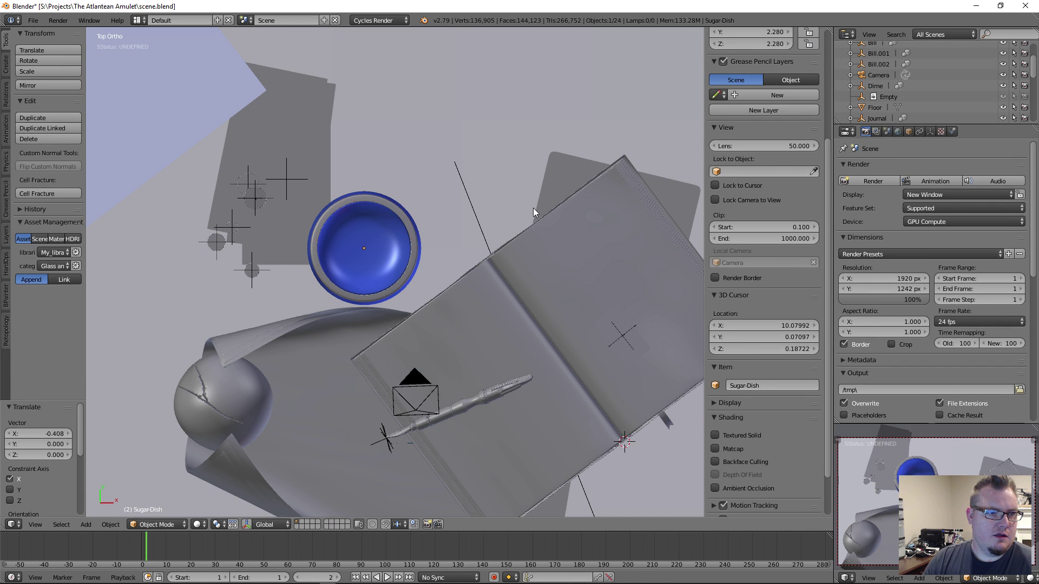
# Try scaling the sugar dish by 0.880, compare it with Concept Painting.png in Photos, and scale it by 1.137 back in Blender
pyautogui.press('s')
pyautogui.click(508, 214)
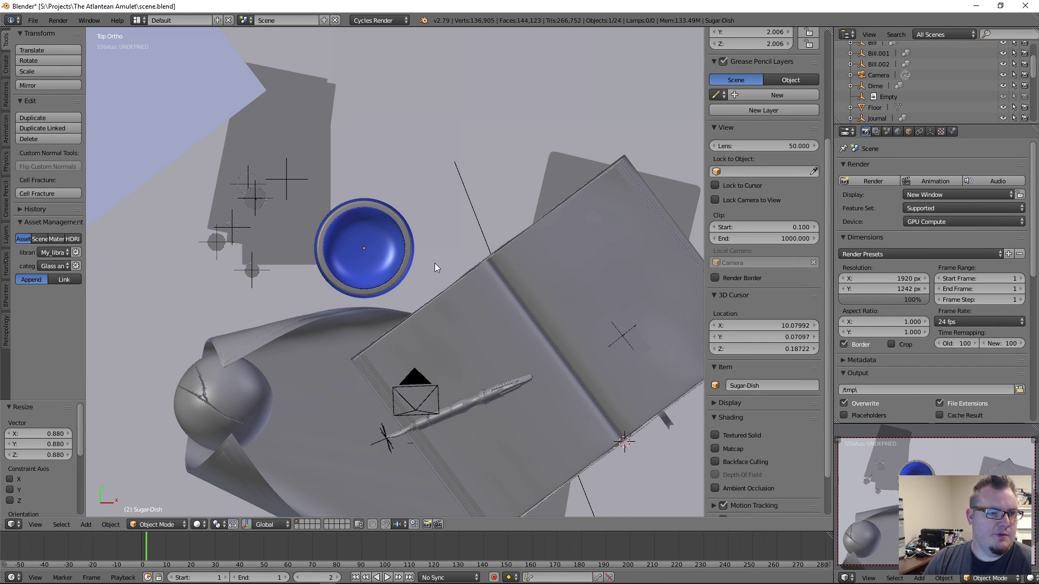
pyautogui.hotkey('alt', 'Tab')
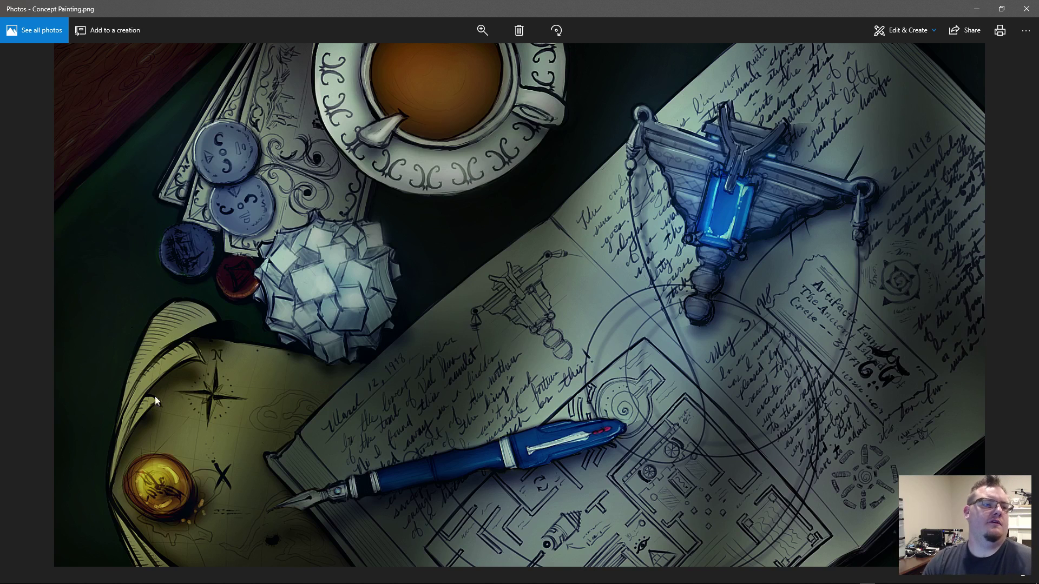
pyautogui.hotkey('alt', 'Tab')
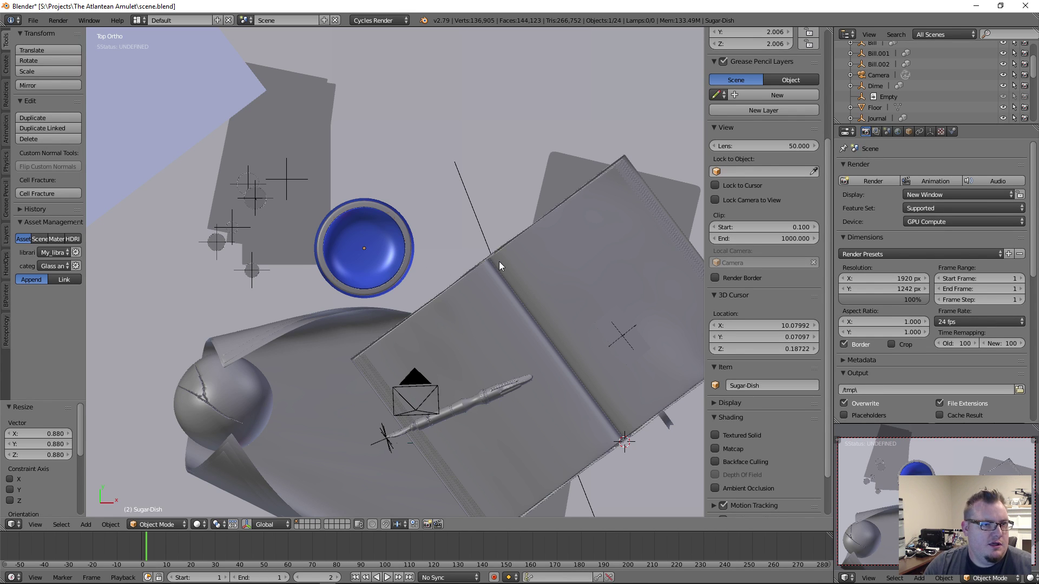
pyautogui.press('s')
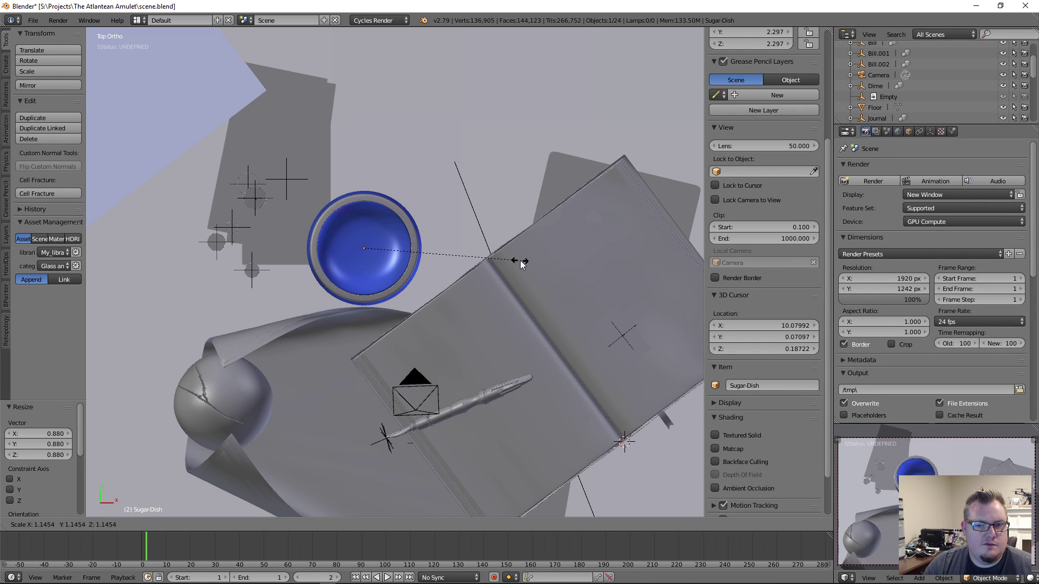
pyautogui.click(519, 260)
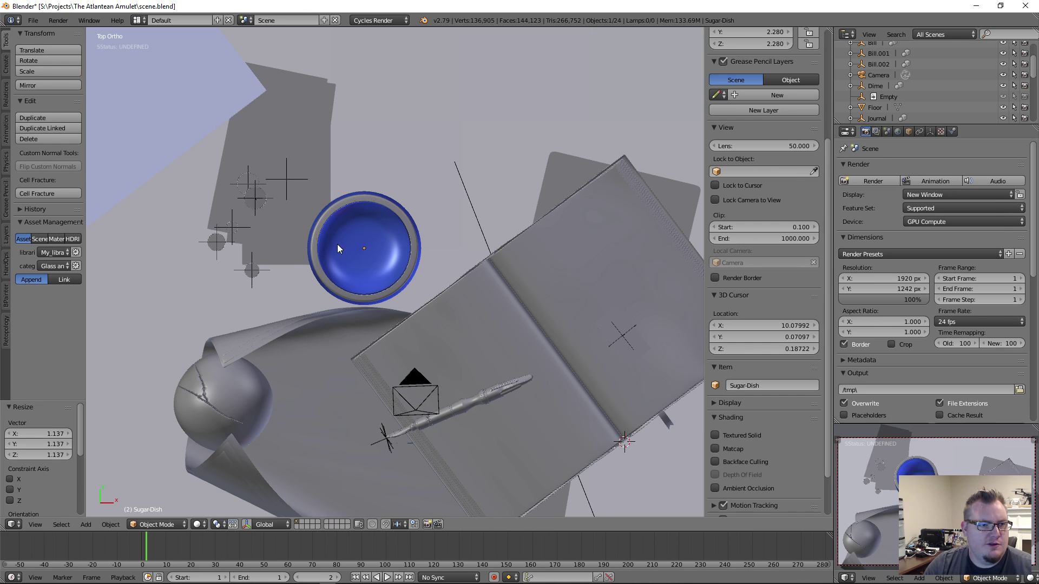
# Scale the sugar dish down to about 1.563, judging its size against the journal and coins from angled and top views
pyautogui.scroll(-5, 443, 267)
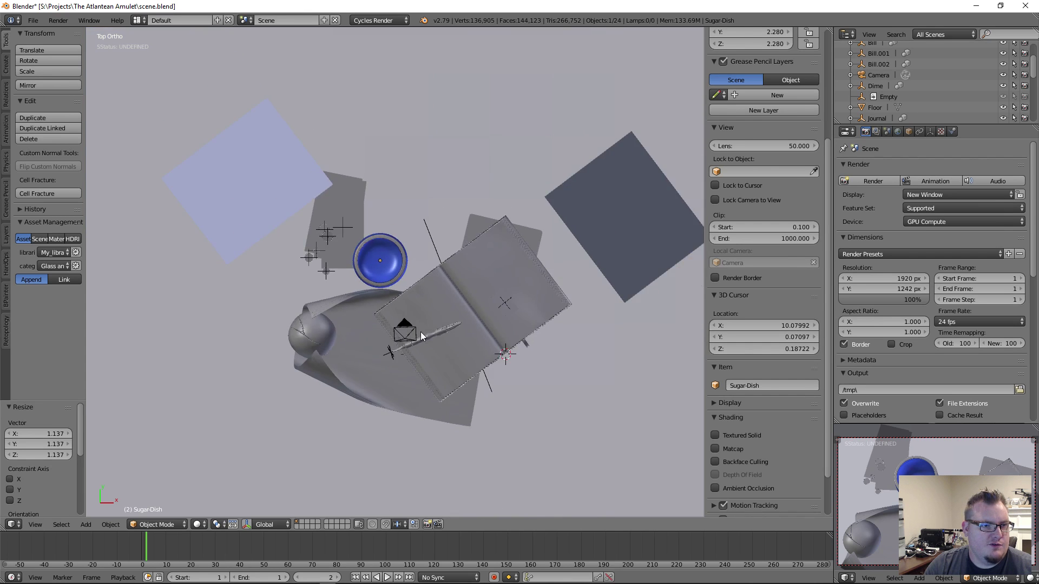
pyautogui.scroll(-3, 383, 292)
pyautogui.moveTo(421, 333); pyautogui.dragTo(396, 313, button='middle')
pyautogui.scroll(4, 395, 313)
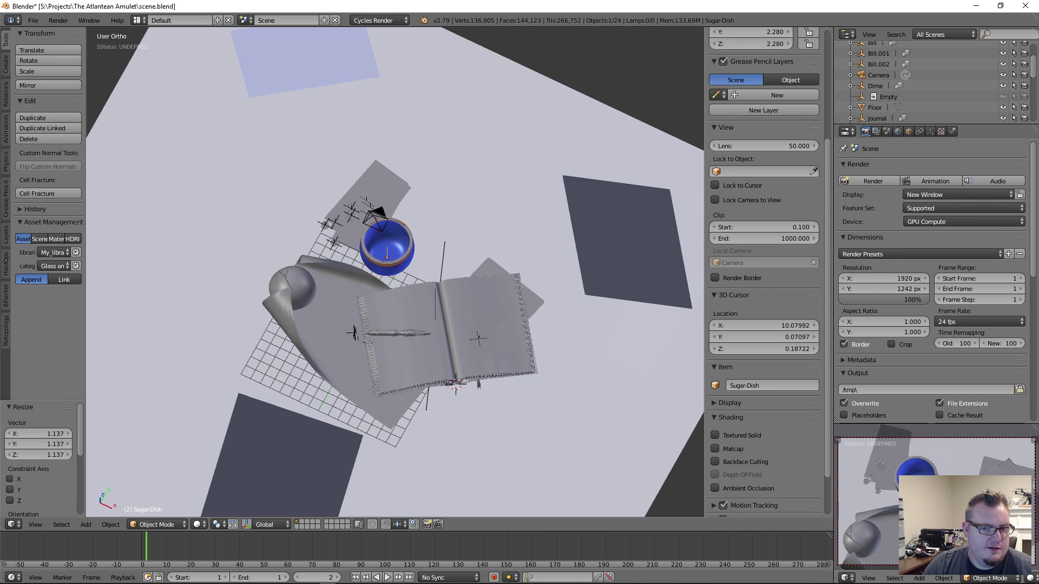
pyautogui.moveTo(252, 303); pyautogui.dragTo(422, 251, button='middle')
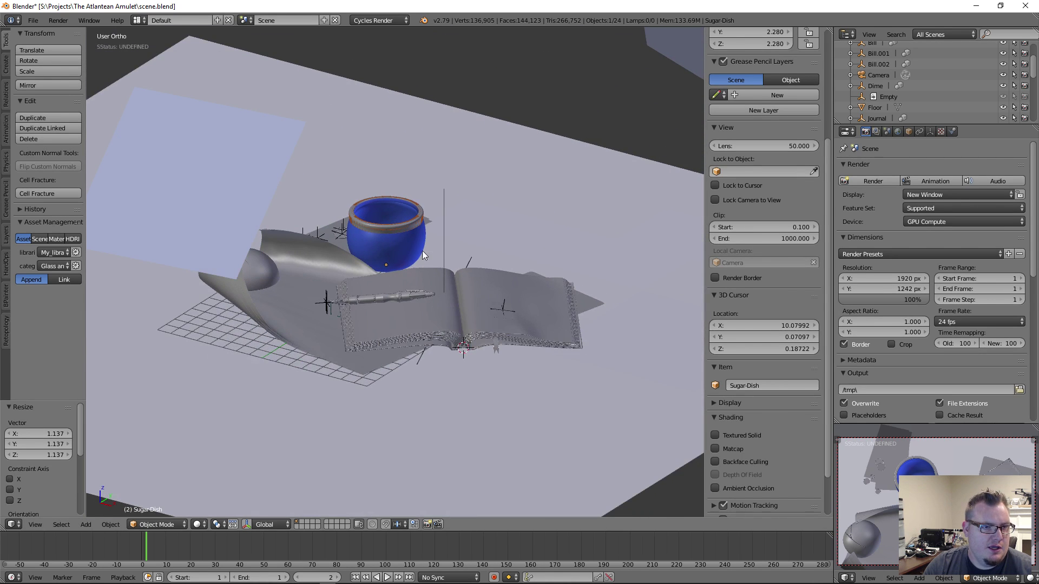
pyautogui.press('s')
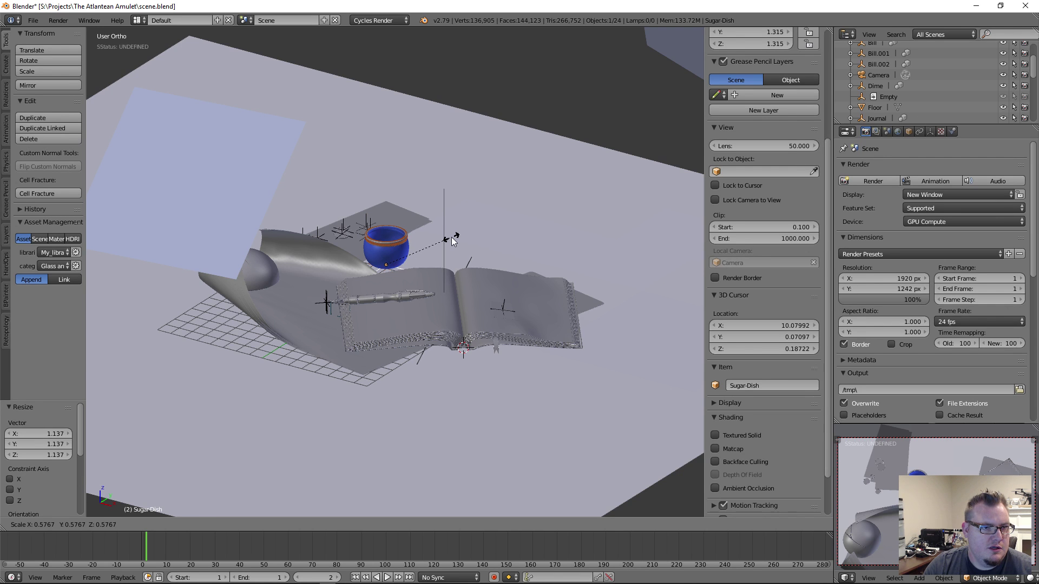
pyautogui.click(452, 243)
pyautogui.moveTo(451, 242)
pyautogui.mouseDown(button='middle')
pyautogui.moveTo(413, 259)
pyautogui.moveTo(429, 296)
pyautogui.moveTo(450, 260)
pyautogui.mouseUp(button='middle')
pyautogui.press('s')
pyautogui.click(449, 247)
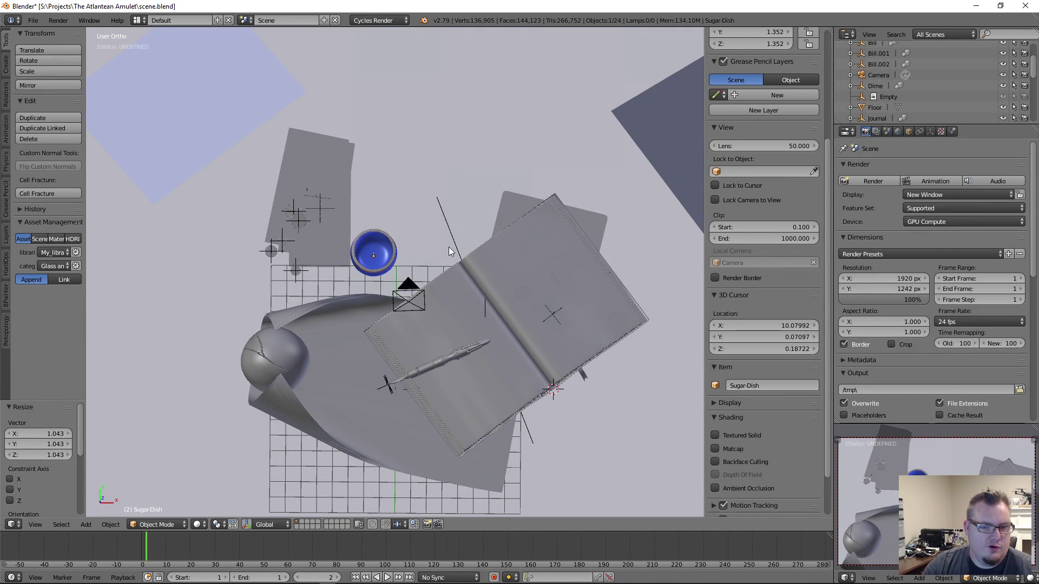
pyautogui.press('KP_7')
pyautogui.press('s')
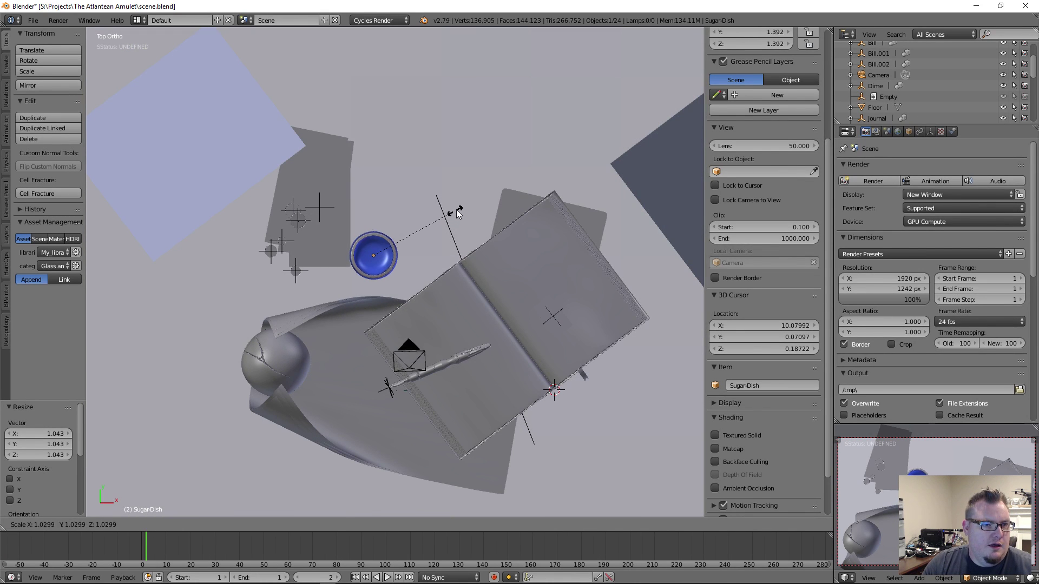
pyautogui.click(466, 205)
# Move the sugar dish about -1.333 in X and -0.600 in Y, onto the corner of the bills near the coins
pyautogui.scroll(2, 388, 271)
pyautogui.scroll(1, 389, 271)
pyautogui.press('g')
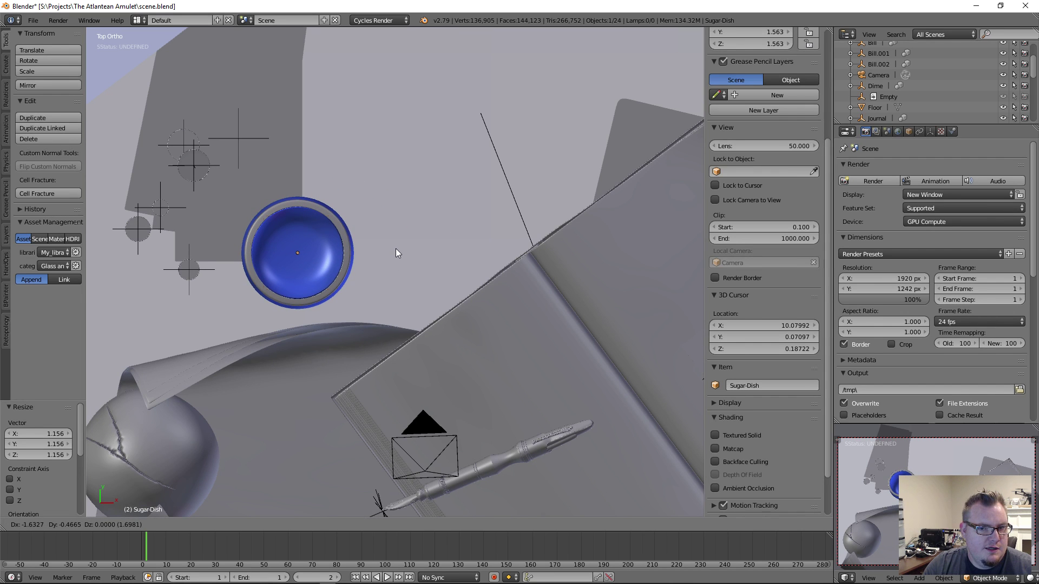
pyautogui.click(405, 252)
pyautogui.moveTo(405, 252); pyautogui.dragTo(418, 301, button='middle')
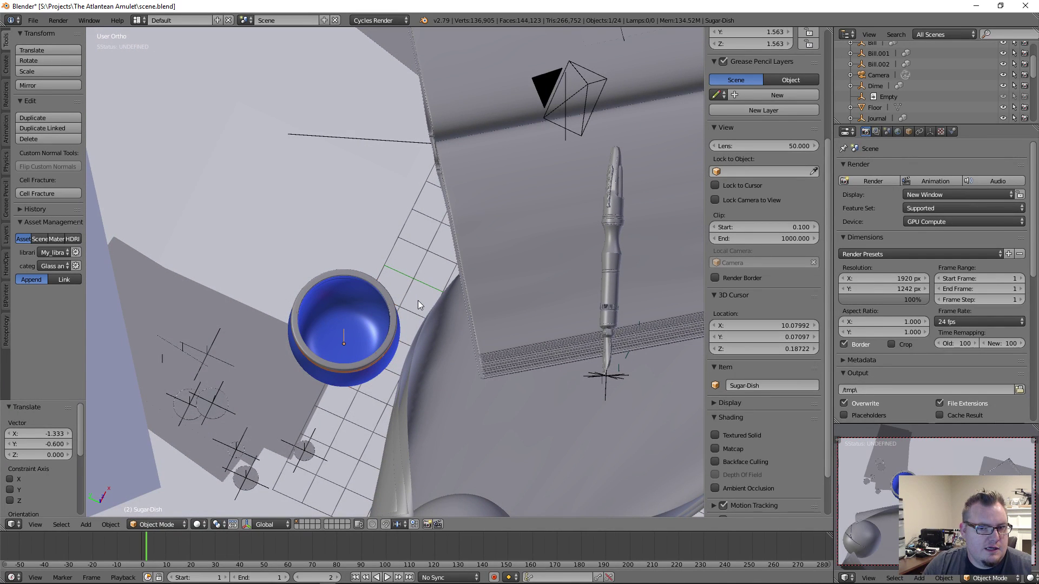
pyautogui.press('KP_7')
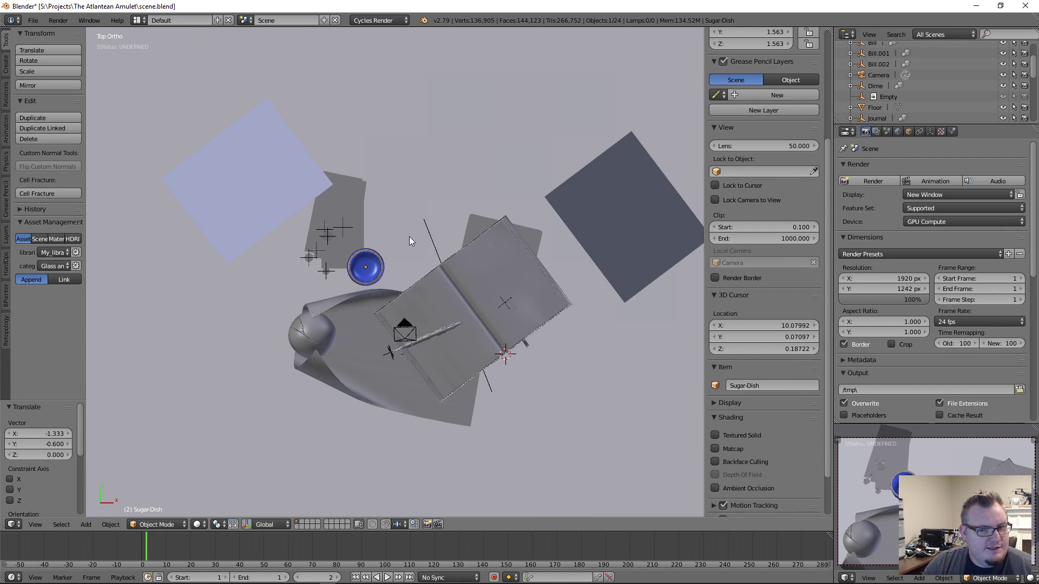
pyautogui.scroll(2, 409, 236)
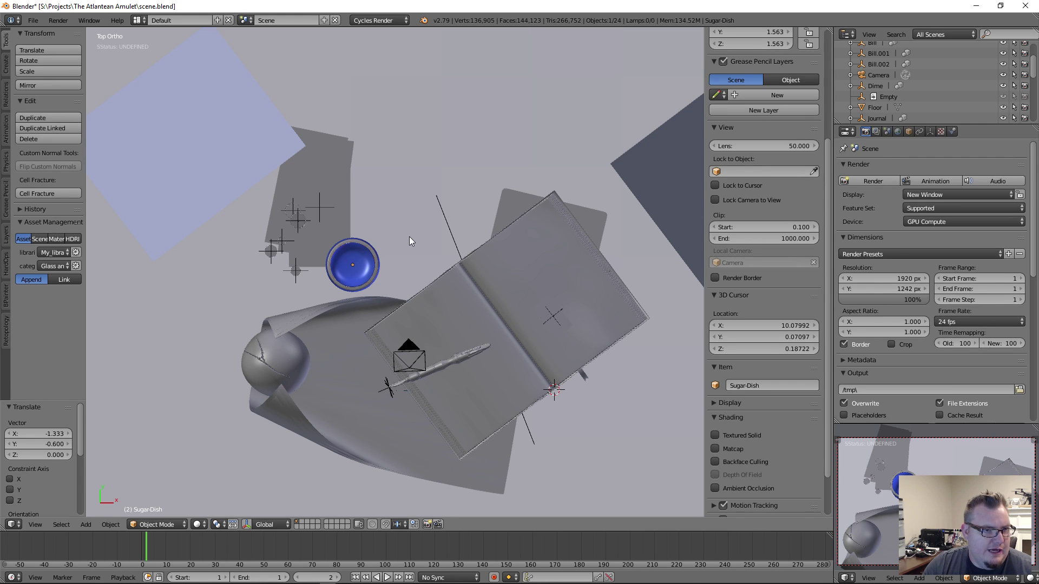
pyautogui.scroll(1, 410, 238)
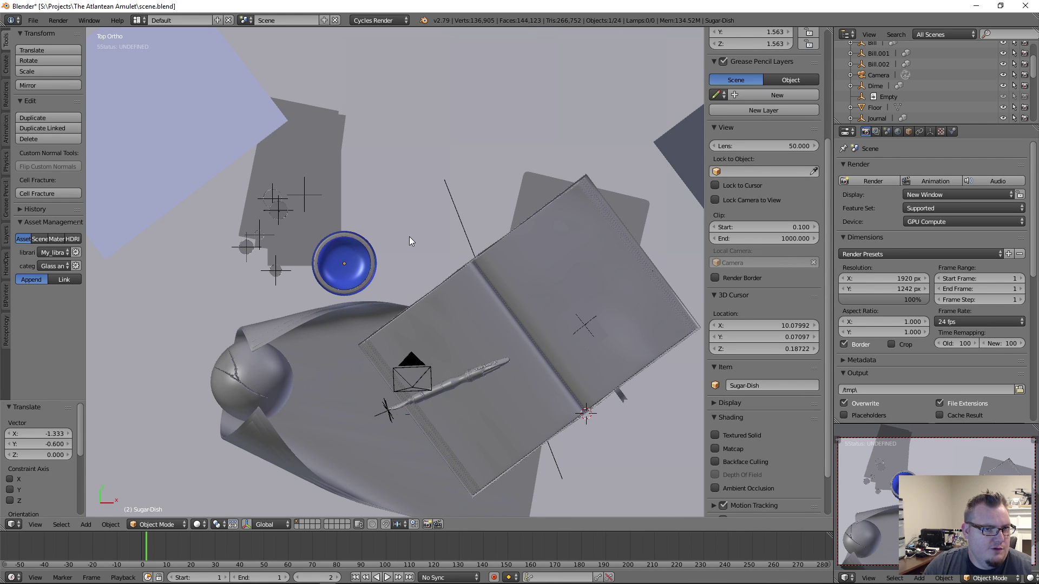
# Deselect everything and save the scene over scene.blend
pyautogui.press('a')
pyautogui.press('a')
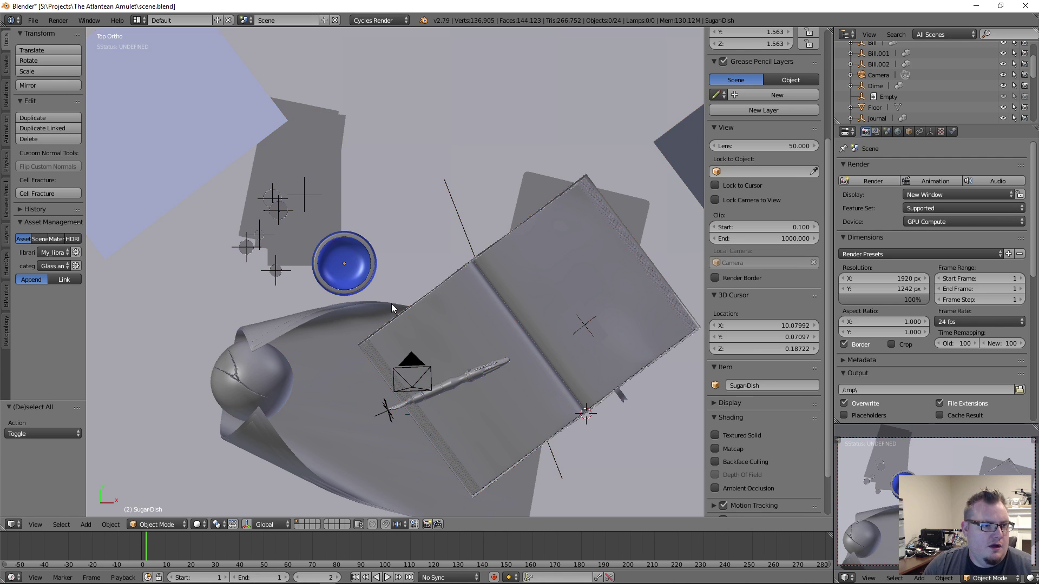
pyautogui.hotkey('ctrl', 's')
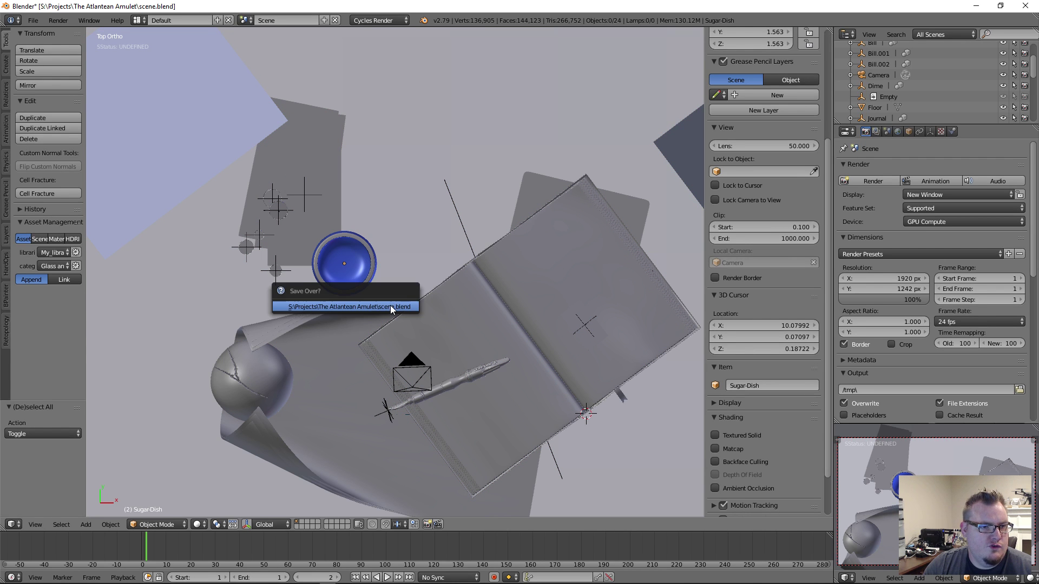
pyautogui.click(391, 305)
# Examine the sugar dish's size and placement among the bills, map and journal from several angles, leaving nothing selected
pyautogui.moveTo(391, 305); pyautogui.dragTo(377, 324, button='middle')
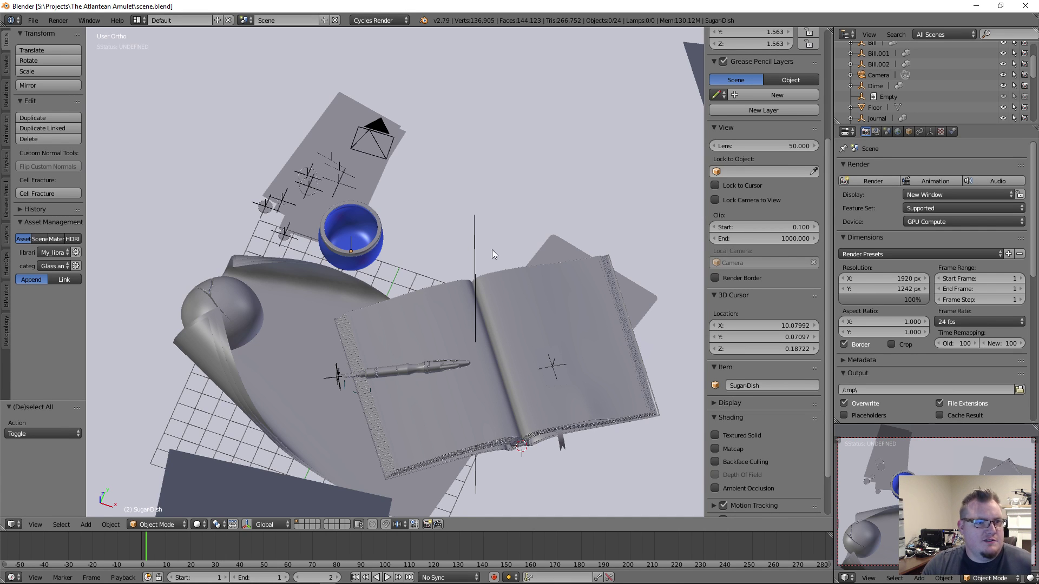
pyautogui.scroll(-3, 423, 236)
pyautogui.moveTo(422, 235); pyautogui.dragTo(333, 224, button='middle')
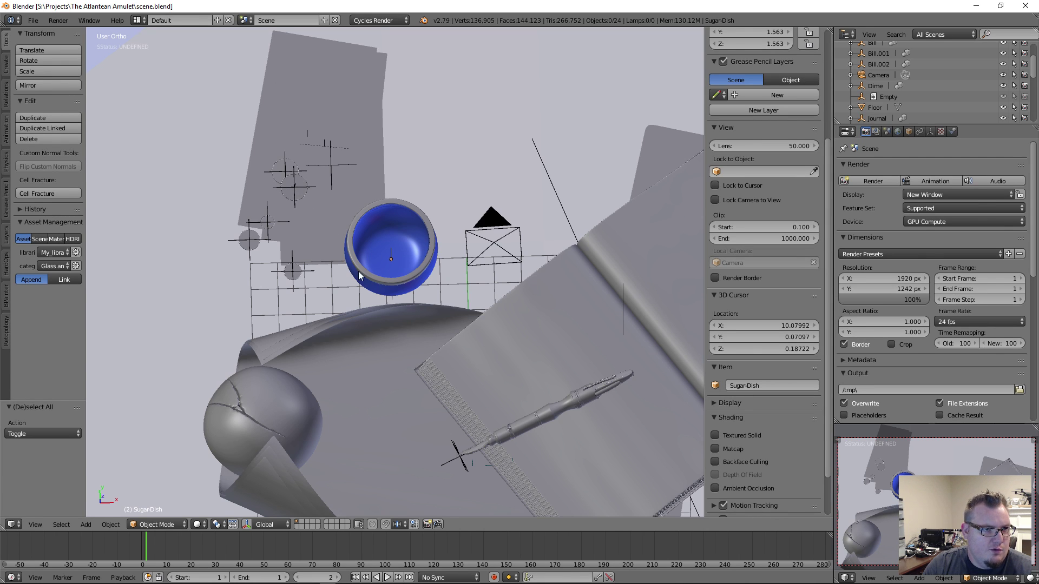
pyautogui.moveTo(308, 200); pyautogui.dragTo(541, 228, button='middle')
pyautogui.scroll(3, 420, 235)
pyautogui.moveTo(420, 236); pyautogui.dragTo(545, 235, button='middle')
pyautogui.rightClick(368, 209)
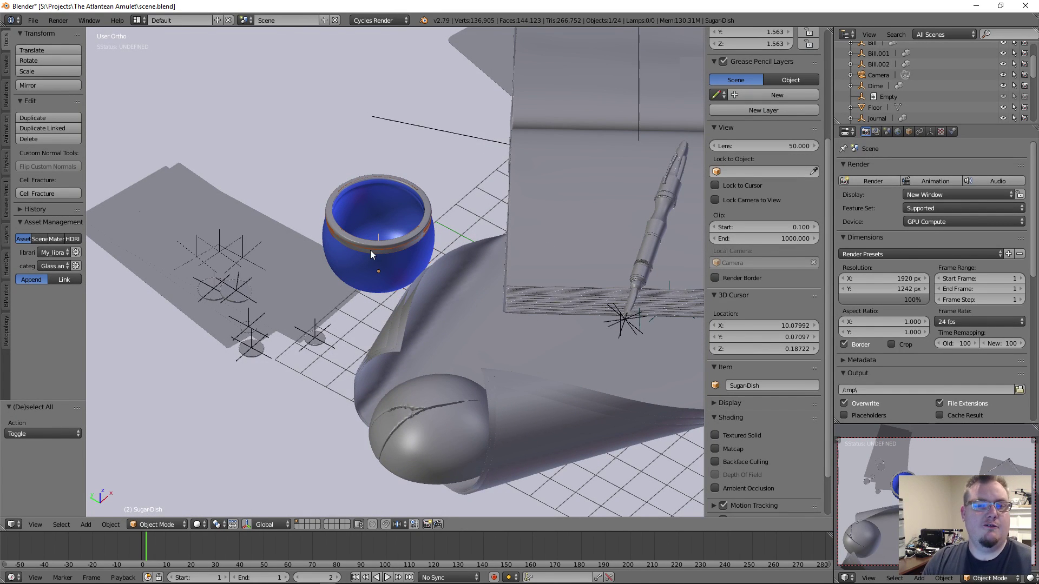
pyautogui.scroll(-5, 370, 250)
pyautogui.press('a')
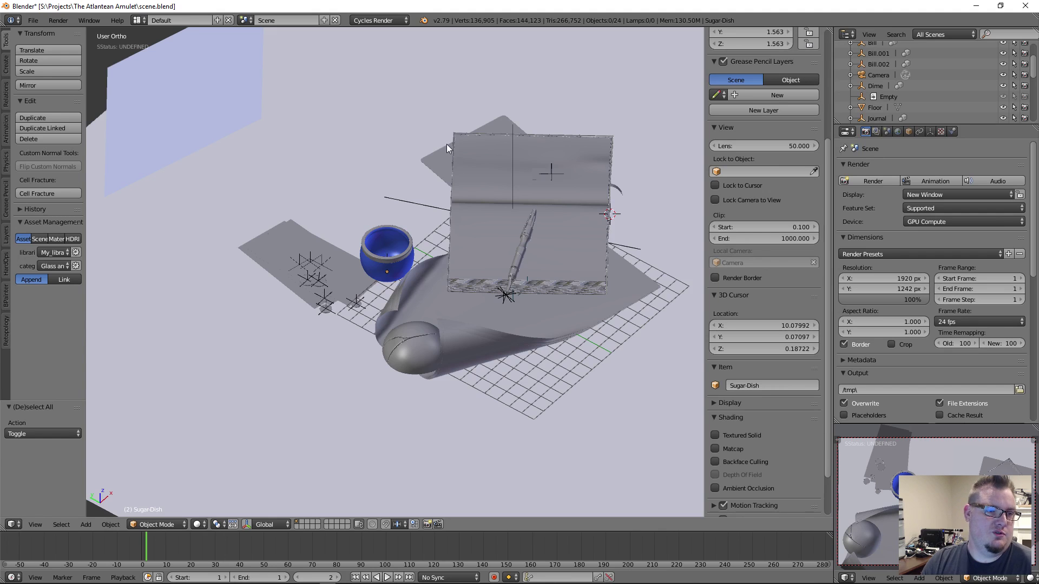
# Switch to Photos and examine the layout of the sugar bowl, coins, bills, map and journal in Concept Painting.png
pyautogui.moveTo(447, 144); pyautogui.dragTo(417, 238, button='middle')
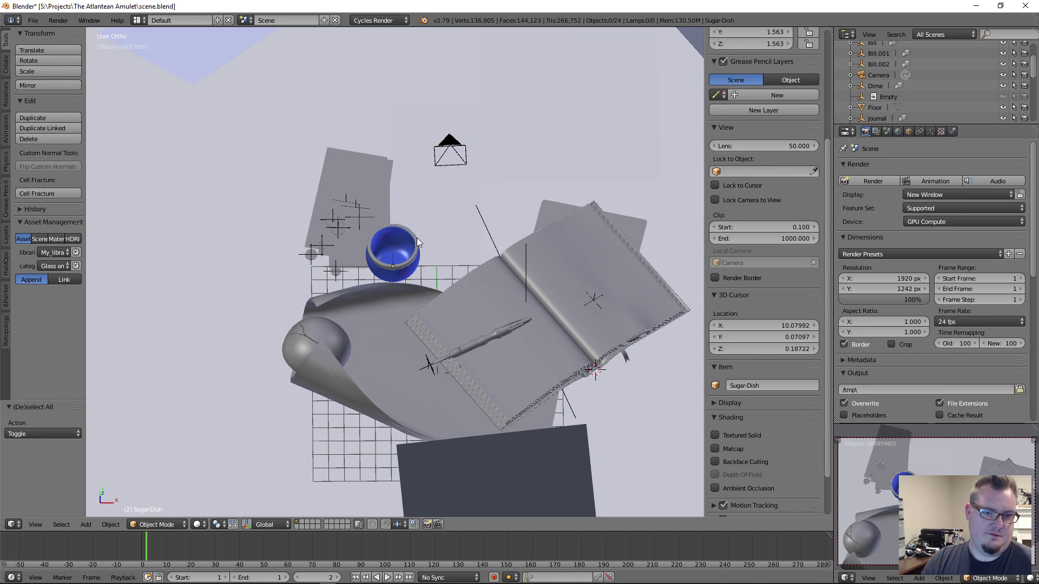
pyautogui.moveTo(416, 238); pyautogui.dragTo(443, 266, button='middle')
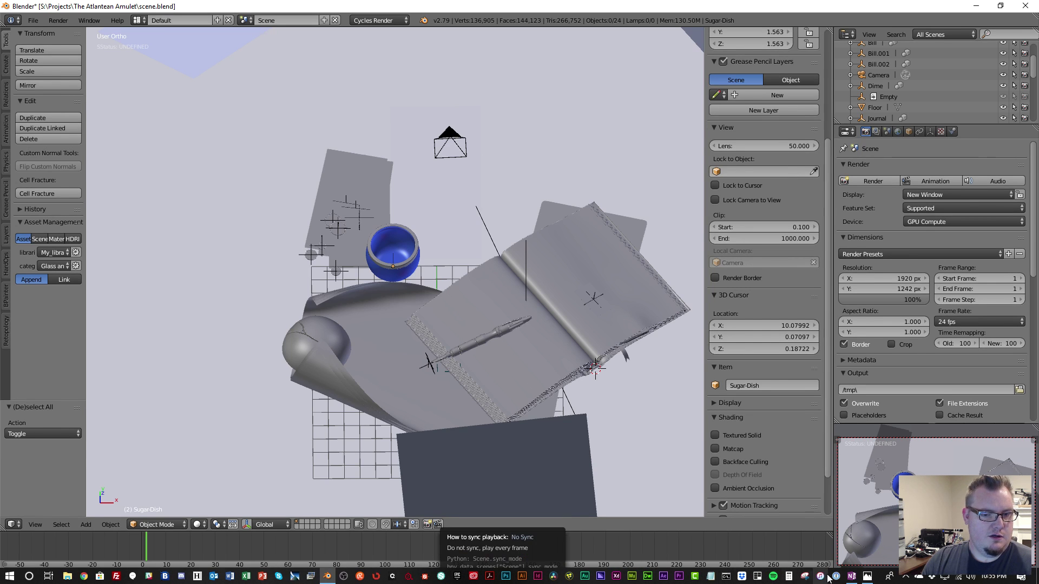
pyautogui.click(868, 576)
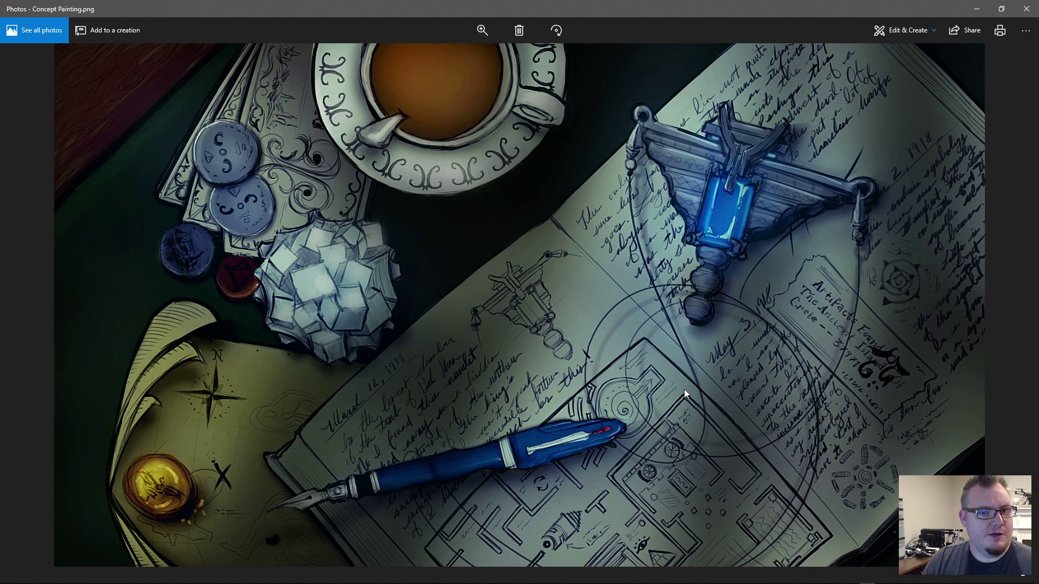
pyautogui.moveTo(927, 583)
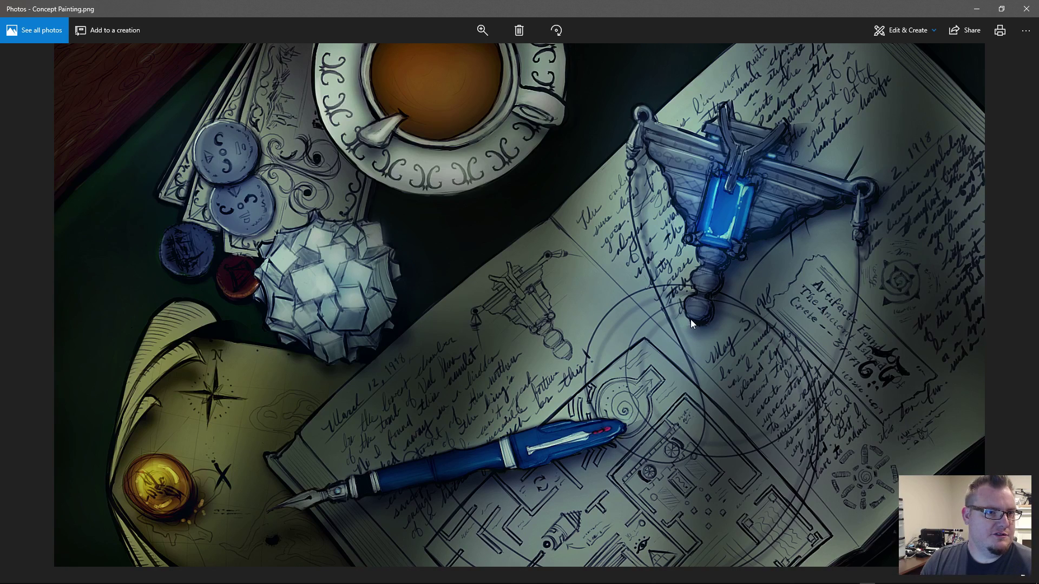
# Return to Blender and save the scene over scene.blend
pyautogui.hotkey('alt', 'Tab')
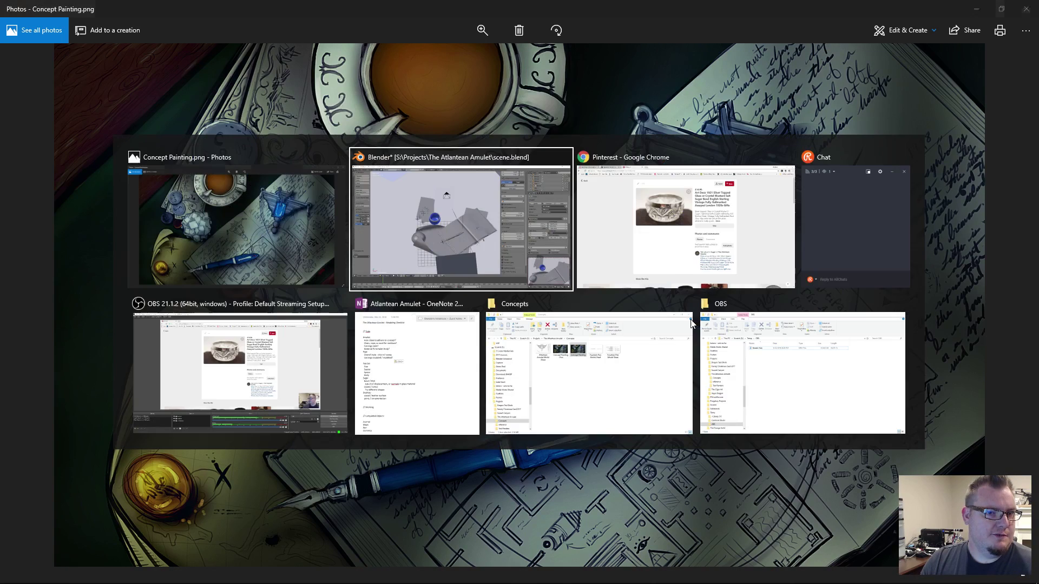
pyautogui.click(506, 232)
pyautogui.moveTo(505, 232); pyautogui.dragTo(407, 252, button='middle')
pyautogui.hotkey('ctrl', 's')
pyautogui.click(436, 310)
# Check the arrangement of the sugar dish, bills, map and journal from directly above
pyautogui.press('KP_7')
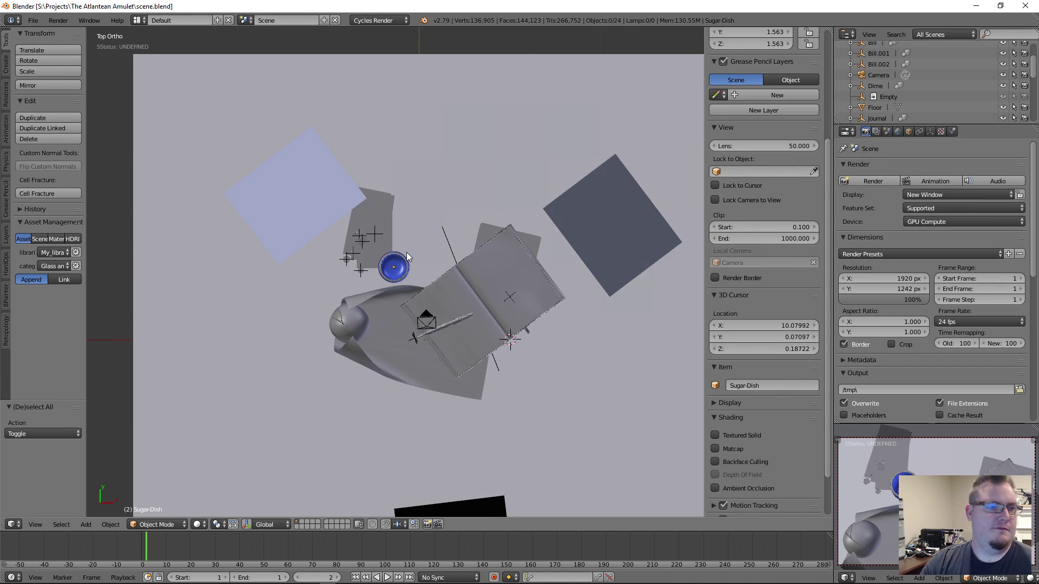
pyautogui.scroll(4, 431, 257)
pyautogui.keyDown('shift'); pyautogui.moveTo(477, 301); pyautogui.dragTo(420, 201, button='middle'); pyautogui.keyUp('shift')
pyautogui.keyDown('ctrl'); pyautogui.moveTo(454, 157); pyautogui.dragTo(455, 170, button='middle'); pyautogui.keyUp('ctrl')
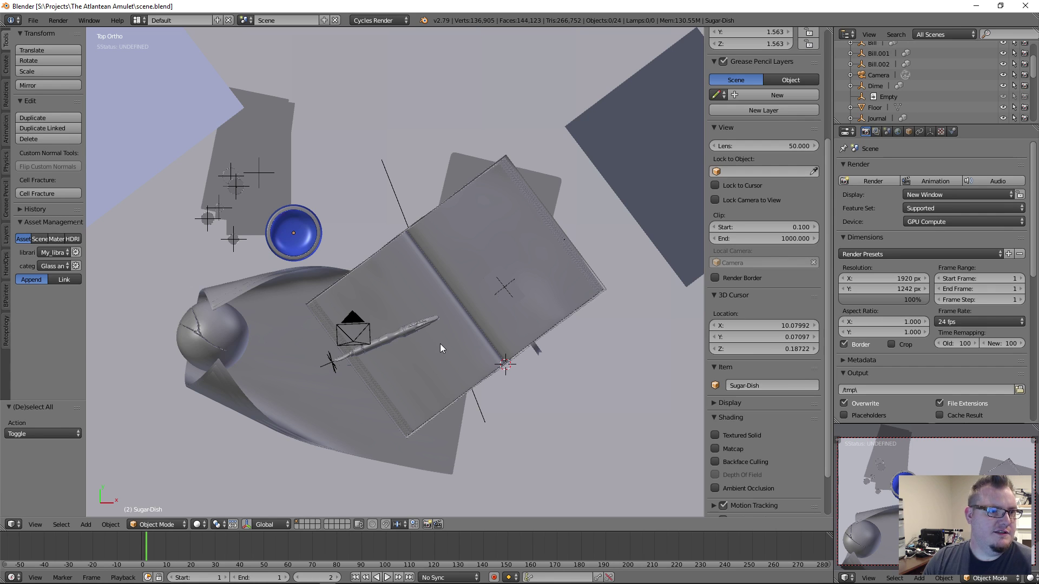